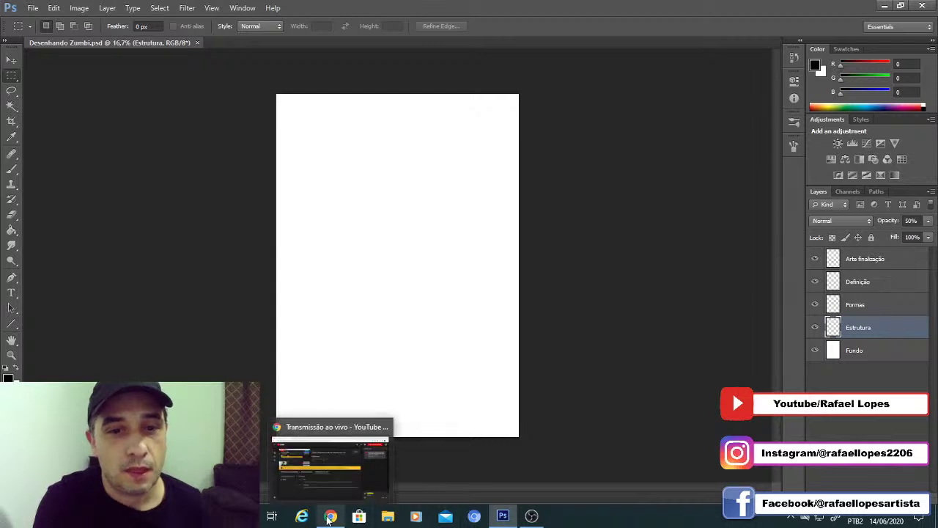
Step: Check the live broadcast's stream status in YouTube Studio, and return to Photoshop
{"action": "left_click", "coordinate": [330, 517]}
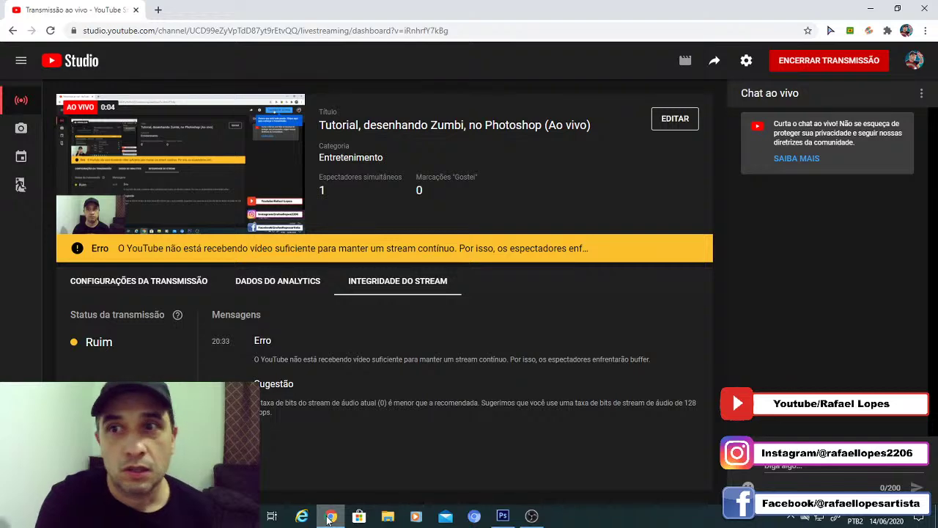
{"action": "left_click", "coordinate": [330, 517]}
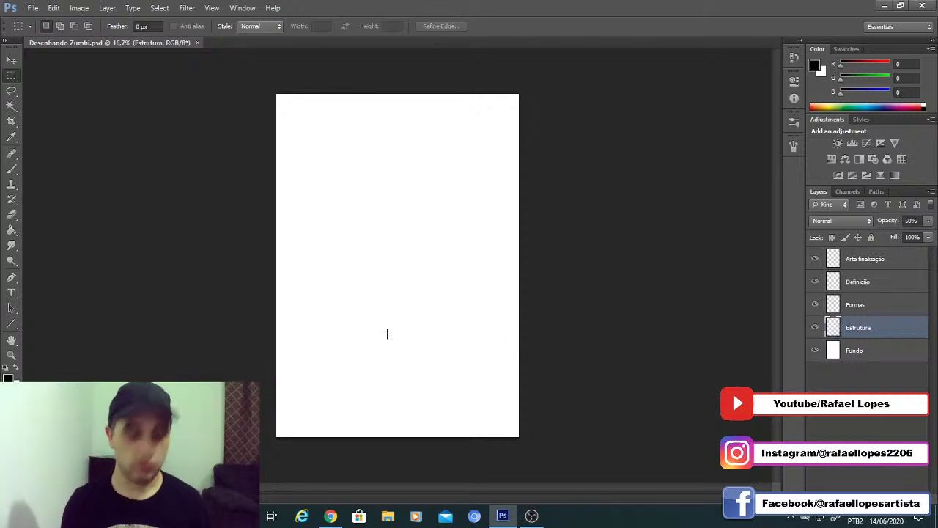
Step: Set the foreground colour to mid grey #6f6f6f for the Brush tool
{"action": "key", "text": "b"}
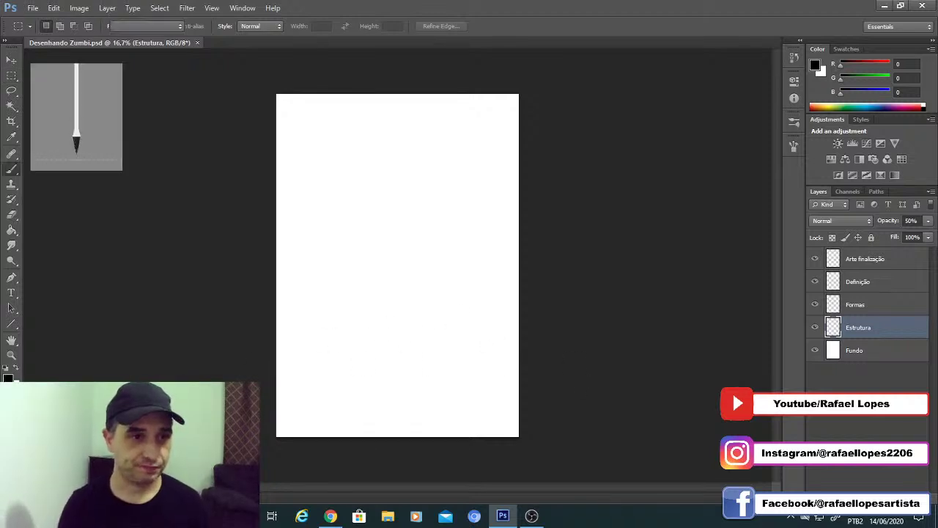
{"action": "left_click", "coordinate": [8, 377]}
{"action": "mouse_move", "coordinate": [88, 396]}
{"action": "left_mouse_down"}
{"action": "mouse_move", "coordinate": [84, 368]}
{"action": "mouse_move", "coordinate": [91, 379]}
{"action": "left_mouse_up"}
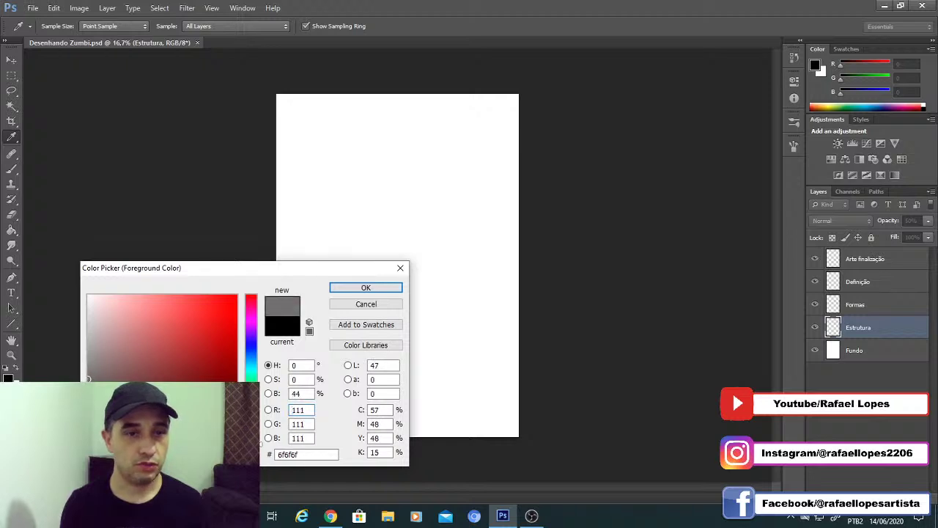
{"action": "key", "text": "Return"}
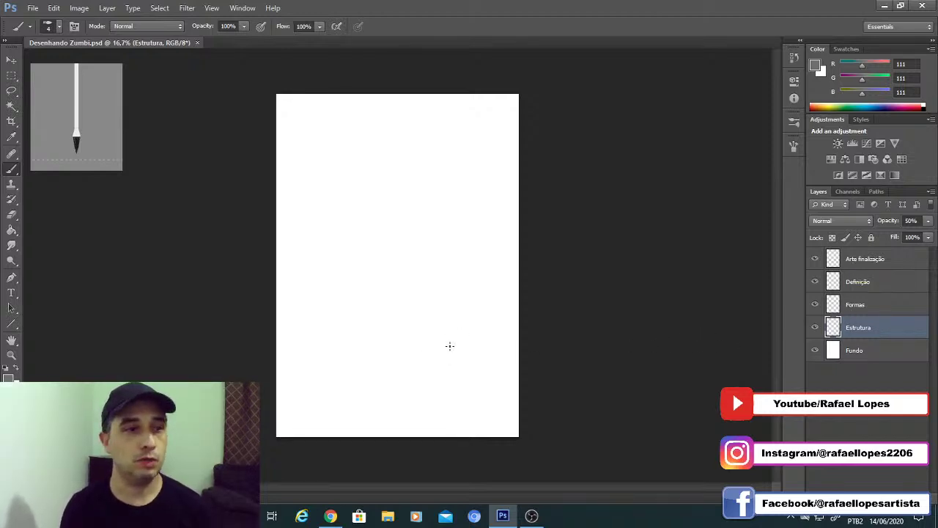
{"action": "key", "text": "z"}
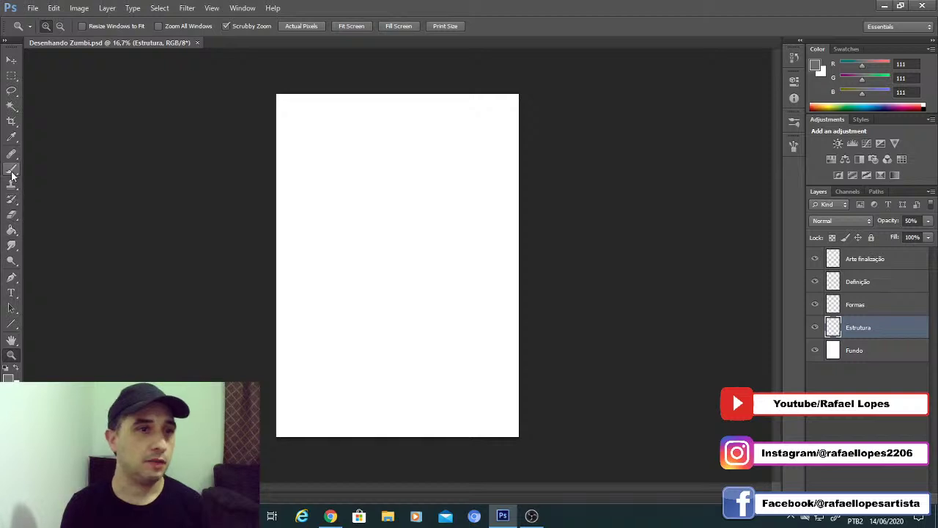
{"action": "left_click", "coordinate": [11, 169]}
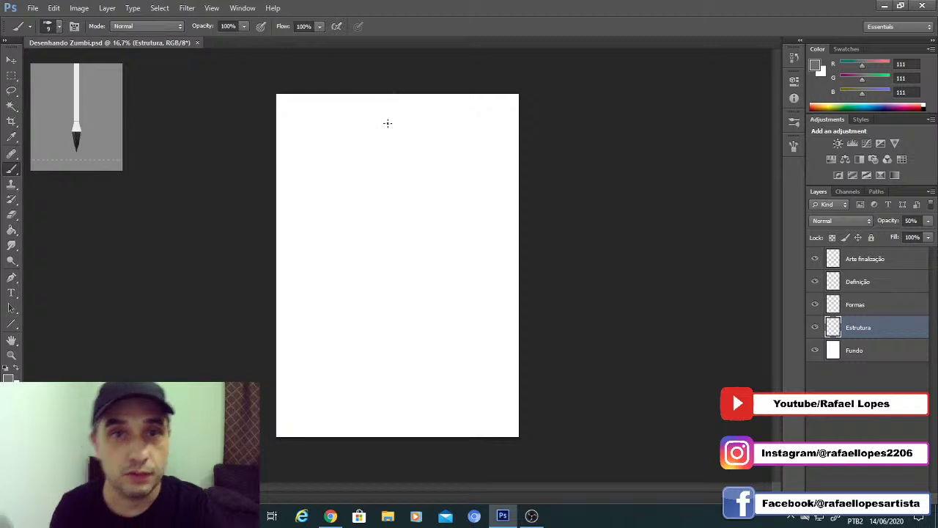
Step: Try a short test brush stroke in the upper part of the page and undo it
{"action": "key", "text": "z"}
{"action": "left_click", "coordinate": [398, 168]}
{"action": "left_click", "coordinate": [398, 172]}
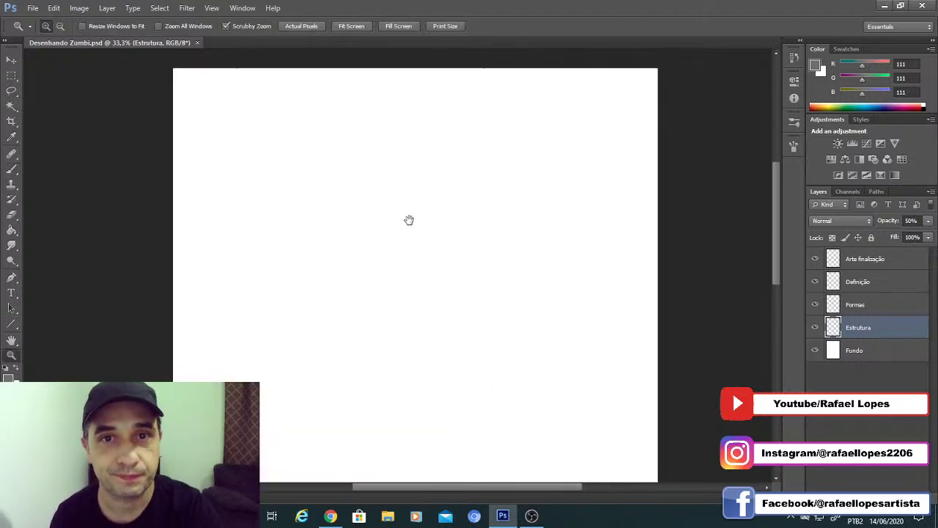
{"action": "key", "text": "b"}
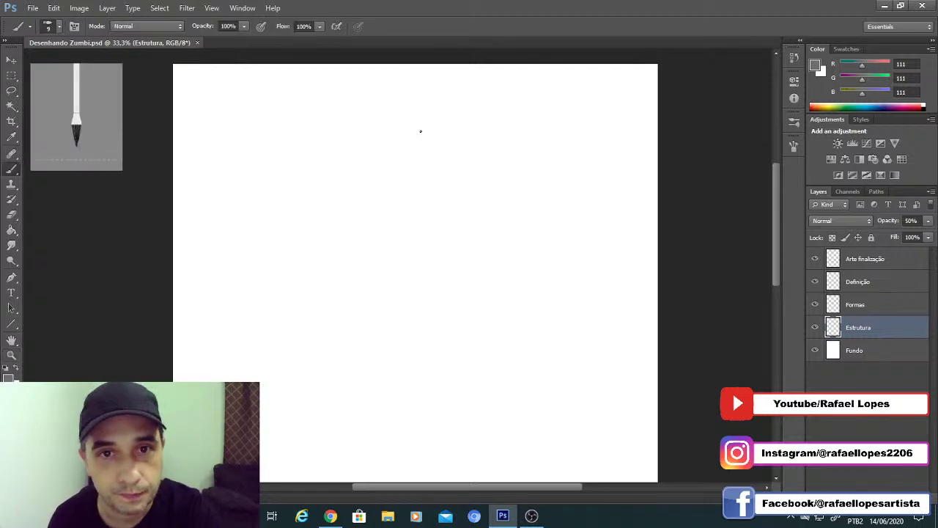
{"action": "mouse_move", "coordinate": [395, 171]}
{"action": "left_mouse_down"}
{"action": "mouse_move", "coordinate": [436, 134]}
{"action": "mouse_move", "coordinate": [398, 142]}
{"action": "mouse_move", "coordinate": [391, 193]}
{"action": "left_mouse_up"}
{"action": "key", "text": "ctrl+alt+z"}
{"action": "key", "text": "ctrl+alt+z"}
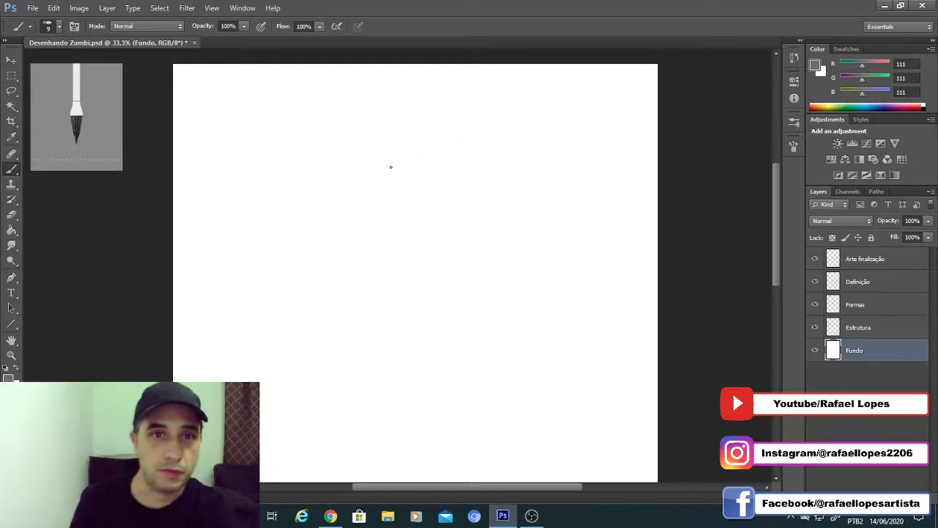
Step: Enlarge the brush to 20 px
{"action": "key", "text": "]"}
{"action": "key", "text": "]"}
{"action": "key", "text": "bracketright"}
Step: Try sketching the head as a tall oval on the Fundo layer, near the top of the page
{"action": "left_click_drag", "start_coordinate": [417, 144], "coordinate": [389, 168]}
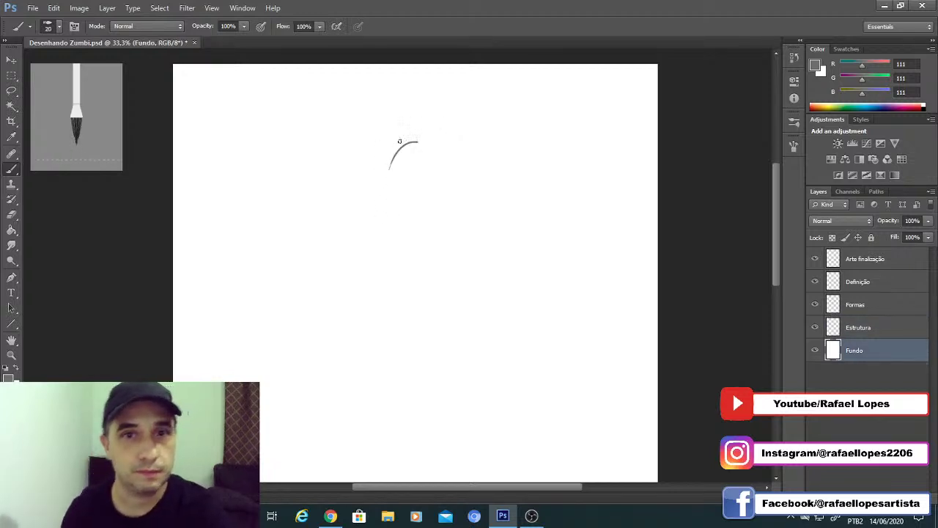
{"action": "key", "text": "ctrl+alt+z"}
{"action": "mouse_move", "coordinate": [424, 129]}
{"action": "left_mouse_down"}
{"action": "mouse_move", "coordinate": [378, 154]}
{"action": "mouse_move", "coordinate": [375, 177]}
{"action": "left_mouse_up"}
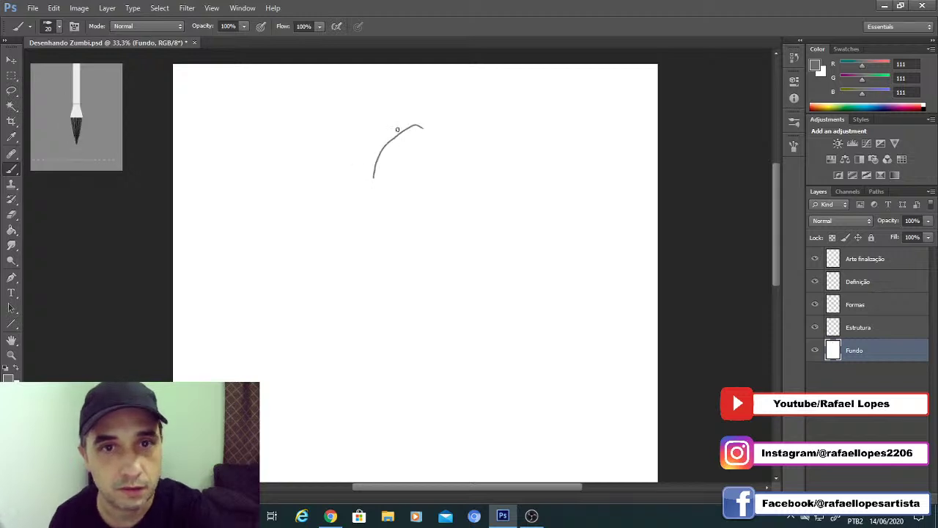
{"action": "key", "text": "ctrl+alt+z"}
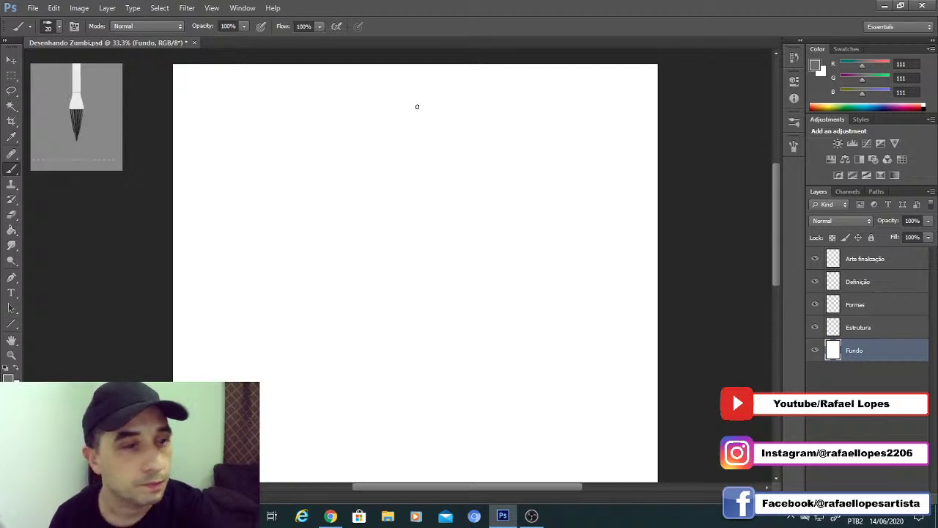
{"action": "mouse_move", "coordinate": [422, 106]}
{"action": "left_mouse_down"}
{"action": "mouse_move", "coordinate": [395, 111]}
{"action": "mouse_move", "coordinate": [378, 128]}
{"action": "mouse_move", "coordinate": [373, 164]}
{"action": "mouse_move", "coordinate": [382, 193]}
{"action": "mouse_move", "coordinate": [405, 201]}
{"action": "mouse_move", "coordinate": [431, 186]}
{"action": "mouse_move", "coordinate": [444, 157]}
{"action": "mouse_move", "coordinate": [435, 110]}
{"action": "mouse_move", "coordinate": [412, 104]}
{"action": "left_mouse_up"}
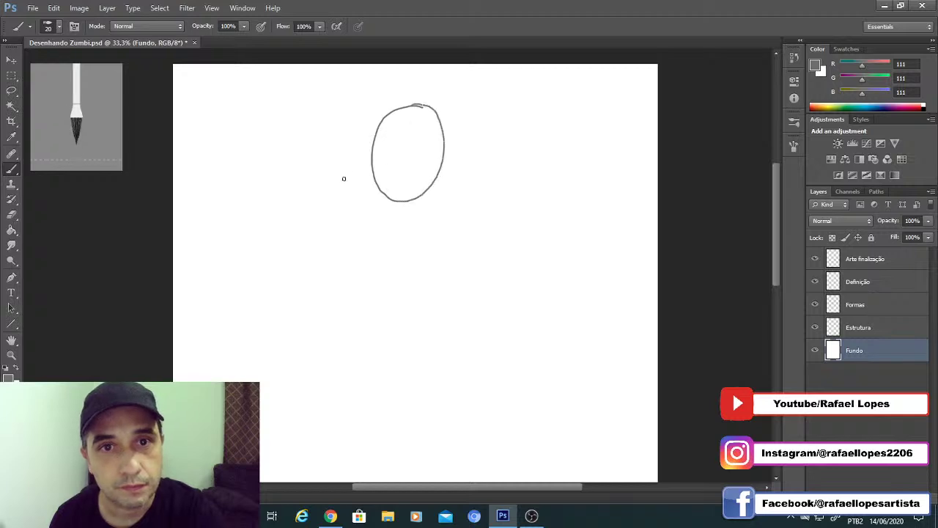
Step: Select the oval on the Fundo layer, try a slight rescale, and fill the layer with white
{"action": "left_click", "coordinate": [11, 61]}
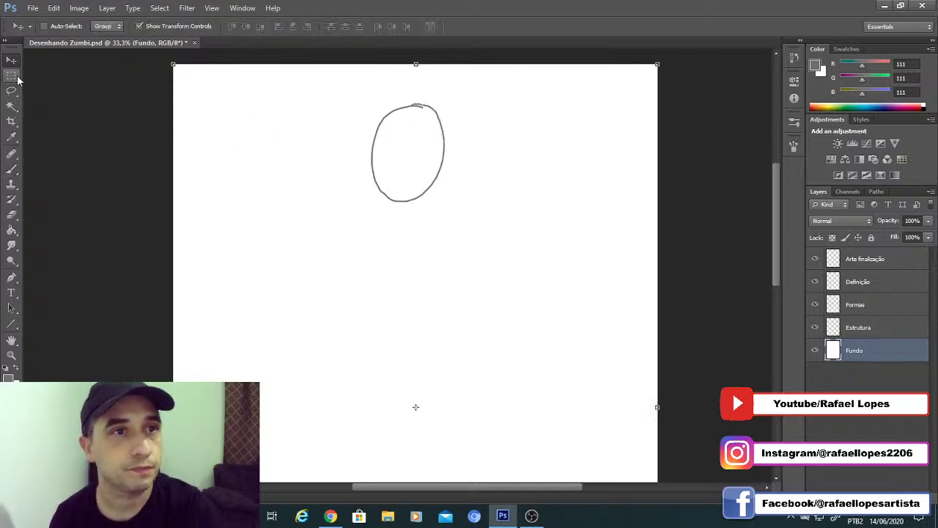
{"action": "left_click", "coordinate": [11, 75]}
{"action": "left_click_drag", "start_coordinate": [341, 80], "coordinate": [456, 228]}
{"action": "left_click", "coordinate": [11, 61]}
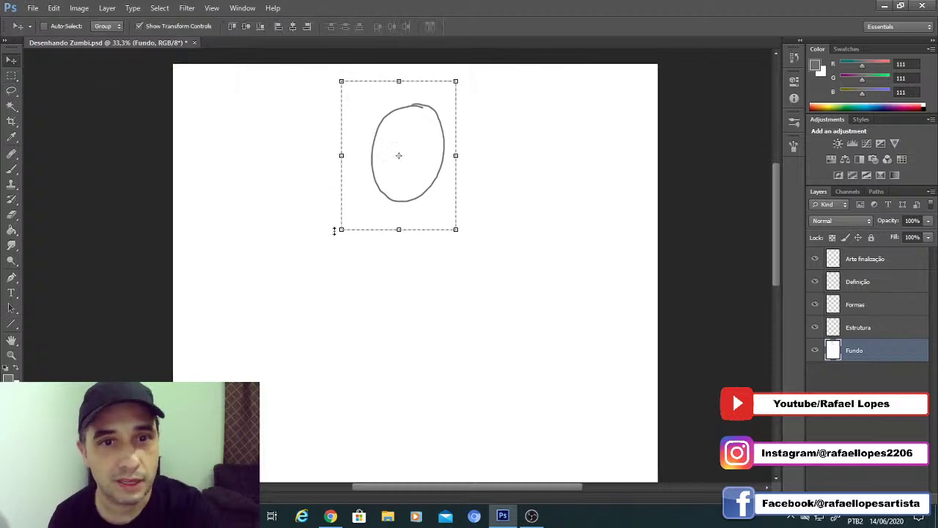
{"action": "mouse_move", "coordinate": [330, 228]}
{"action": "left_mouse_down"}
{"action": "mouse_move", "coordinate": [315, 224]}
{"action": "mouse_move", "coordinate": [345, 228]}
{"action": "left_mouse_up"}
{"action": "key", "text": "ctrl+z"}
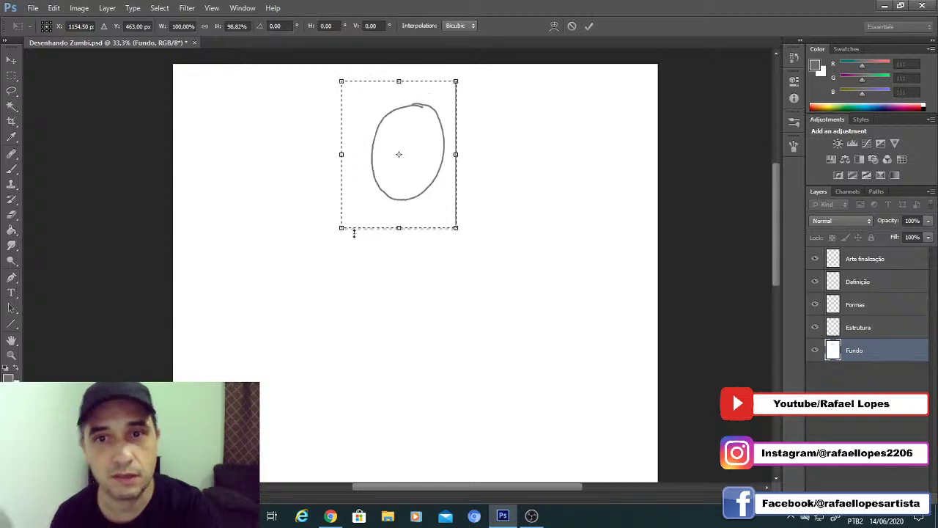
{"action": "left_click", "coordinate": [588, 26]}
{"action": "key", "text": "ctrl+d"}
{"action": "key", "text": "ctrl+BackSpace"}
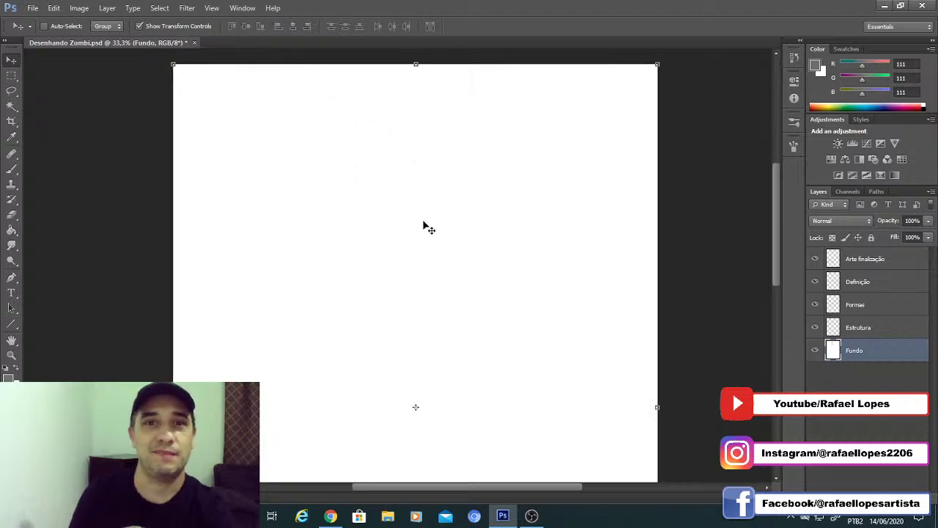
Step: Sketch the head as a tall, slightly tilted oval near the top of the page on the Estrutura layer
{"action": "left_click", "coordinate": [856, 332]}
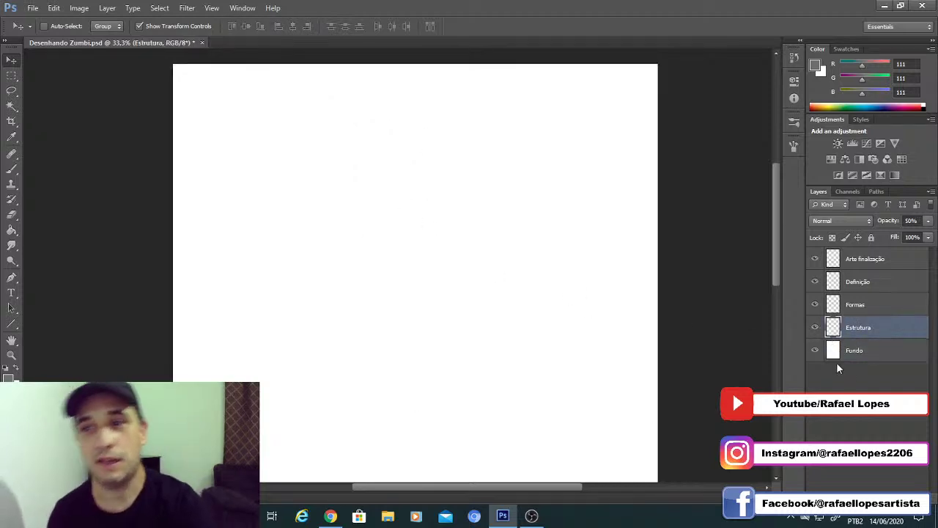
{"action": "key", "text": "b"}
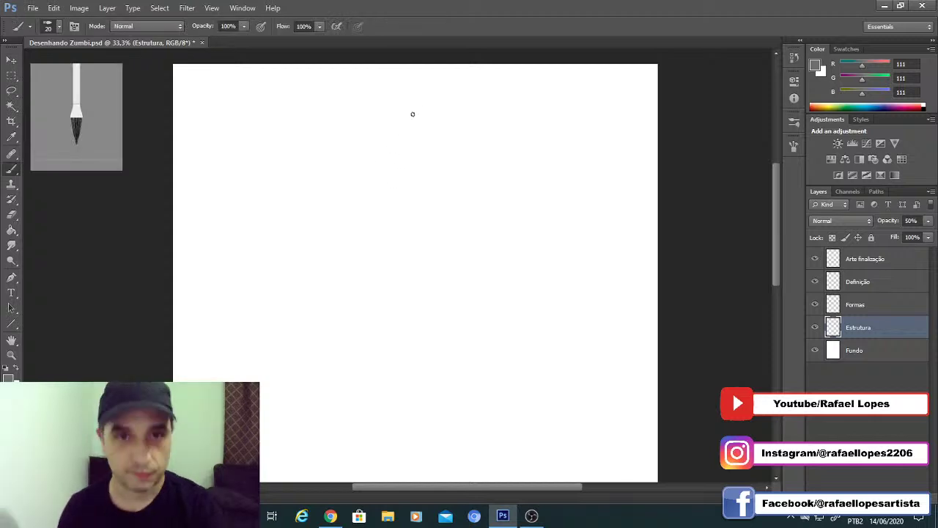
{"action": "mouse_move", "coordinate": [432, 109]}
{"action": "left_mouse_down"}
{"action": "mouse_move", "coordinate": [401, 117]}
{"action": "mouse_move", "coordinate": [383, 151]}
{"action": "mouse_move", "coordinate": [378, 181]}
{"action": "mouse_move", "coordinate": [389, 210]}
{"action": "mouse_move", "coordinate": [412, 207]}
{"action": "mouse_move", "coordinate": [440, 179]}
{"action": "mouse_move", "coordinate": [448, 152]}
{"action": "mouse_move", "coordinate": [430, 108]}
{"action": "left_mouse_up"}
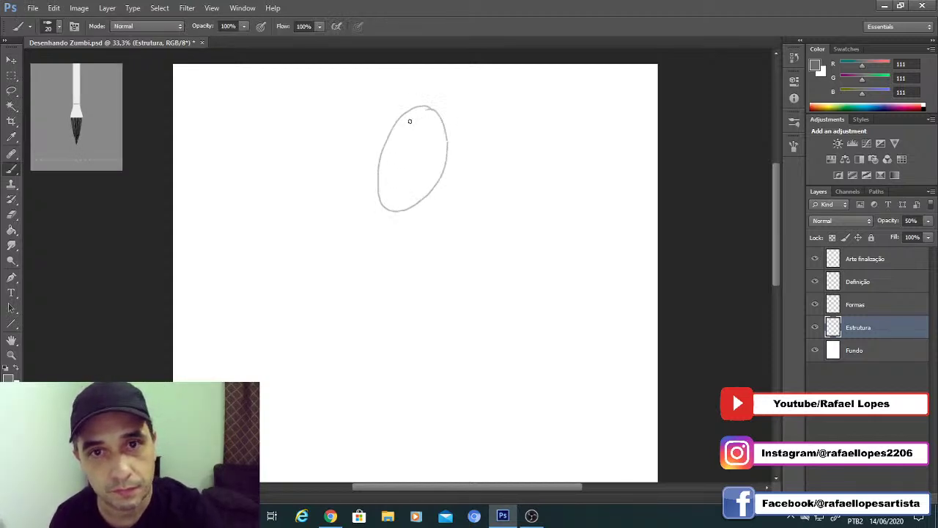
{"action": "mouse_move", "coordinate": [374, 177]}
{"action": "left_mouse_down"}
{"action": "mouse_move", "coordinate": [403, 116]}
{"action": "mouse_move", "coordinate": [421, 178]}
{"action": "left_mouse_up"}
{"action": "left_click_drag", "start_coordinate": [437, 220], "coordinate": [438, 190]}
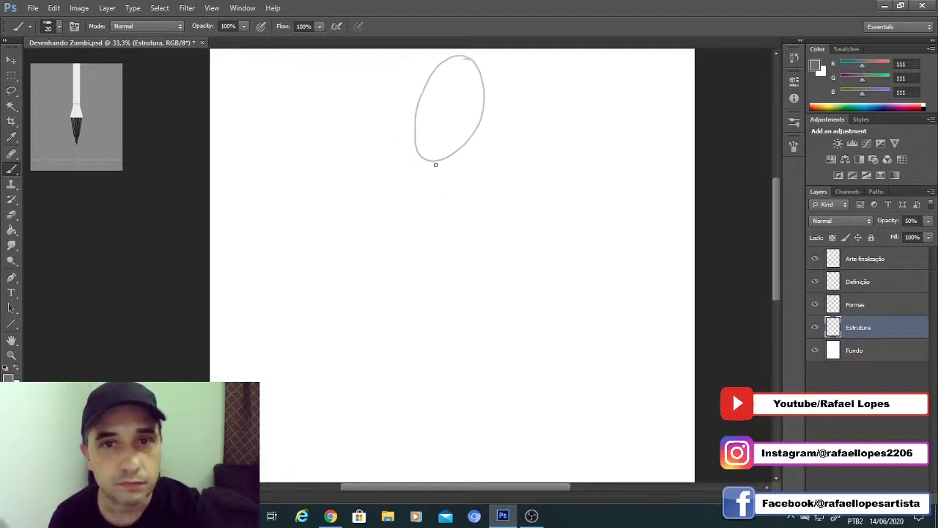
Step: Draw a short vertical neck line below the head oval and a small shoulder-joint circle on each side of it
{"action": "mouse_move", "coordinate": [438, 156]}
{"action": "left_mouse_down"}
{"action": "mouse_move", "coordinate": [450, 263]}
{"action": "mouse_move", "coordinate": [448, 183]}
{"action": "mouse_move", "coordinate": [452, 209]}
{"action": "left_mouse_up"}
{"action": "scroll", "coordinate": [440, 205], "scroll_direction": "up", "scroll_amount": 1}
{"action": "scroll", "coordinate": [440, 205], "scroll_direction": "left", "scroll_amount": 1}
{"action": "key", "text": "ctrl+z"}
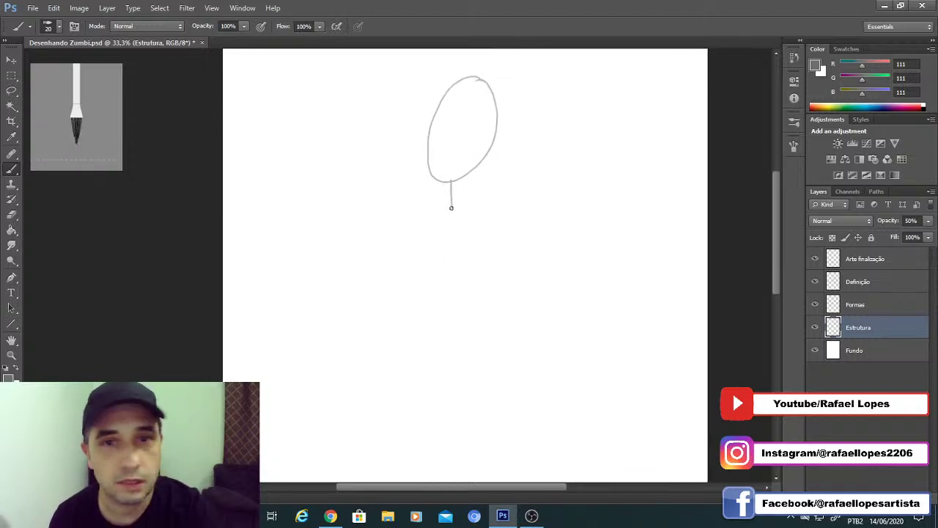
{"action": "left_click_drag", "start_coordinate": [510, 175], "coordinate": [507, 176]}
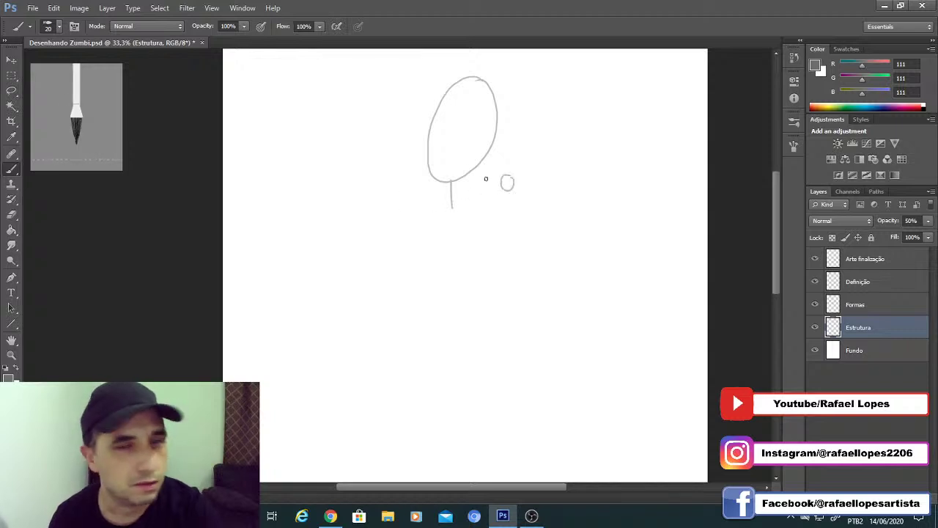
{"action": "mouse_move", "coordinate": [389, 192]}
{"action": "left_mouse_down"}
{"action": "mouse_move", "coordinate": [385, 202]}
{"action": "mouse_move", "coordinate": [414, 173]}
{"action": "left_mouse_up"}
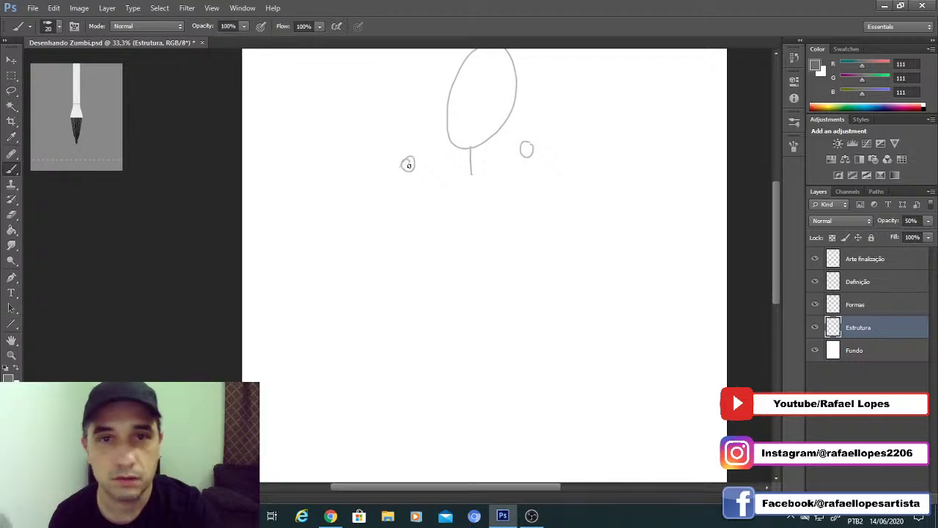
Step: Connect the two shoulder circles with a gently curved line crossing the neck
{"action": "mouse_move", "coordinate": [408, 165]}
{"action": "left_mouse_down"}
{"action": "mouse_move", "coordinate": [469, 175]}
{"action": "mouse_move", "coordinate": [513, 152]}
{"action": "left_mouse_up"}
{"action": "key", "text": "ctrl+z"}
{"action": "left_click_drag", "start_coordinate": [408, 166], "coordinate": [516, 152]}
{"action": "mouse_move", "coordinate": [416, 182]}
{"action": "left_mouse_down"}
{"action": "mouse_move", "coordinate": [439, 217]}
{"action": "mouse_move", "coordinate": [459, 188]}
{"action": "left_mouse_up"}
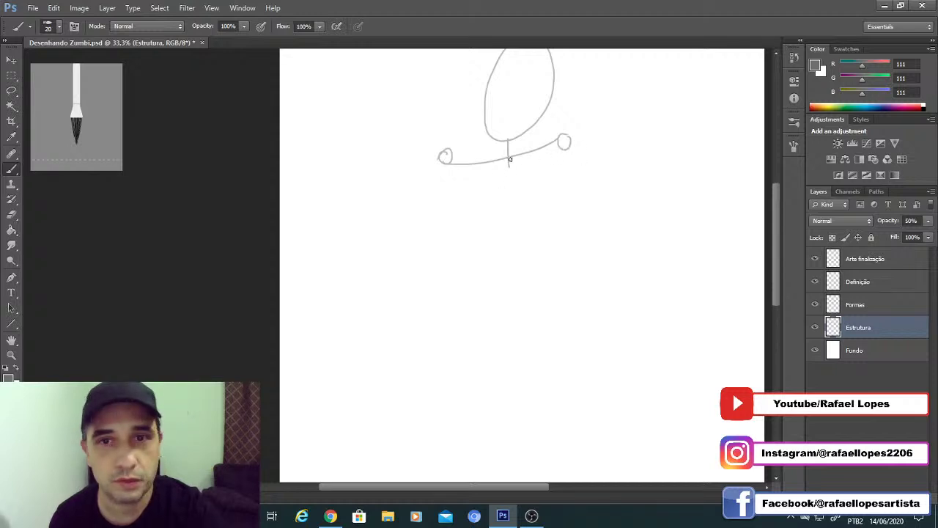
Step: Draw a long vertical spine line down from the shoulder line and a curved hip line across its lower end
{"action": "left_click_drag", "start_coordinate": [510, 159], "coordinate": [514, 253]}
{"action": "mouse_move", "coordinate": [514, 307]}
{"action": "left_mouse_down"}
{"action": "mouse_move", "coordinate": [514, 319]}
{"action": "mouse_move", "coordinate": [559, 298]}
{"action": "left_mouse_up"}
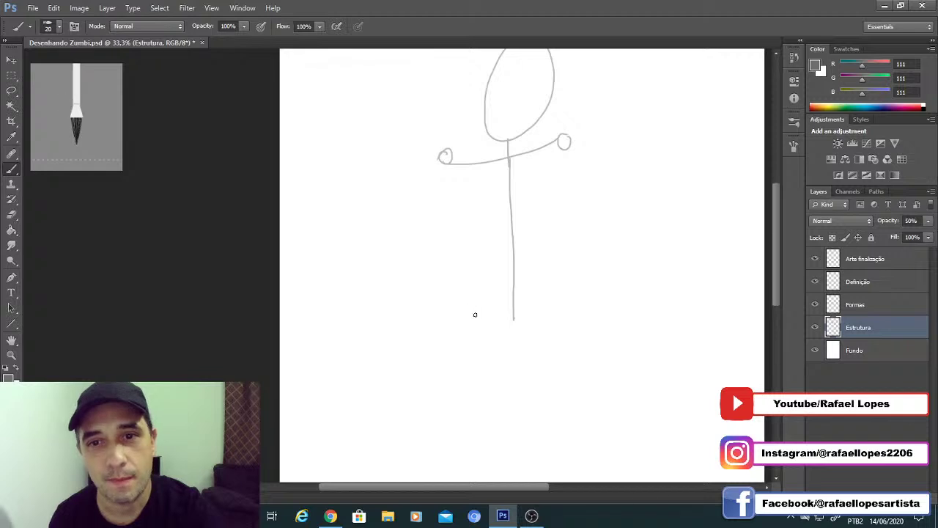
{"action": "mouse_move", "coordinate": [468, 314]}
{"action": "left_mouse_down"}
{"action": "mouse_move", "coordinate": [548, 299]}
{"action": "mouse_move", "coordinate": [503, 226]}
{"action": "mouse_move", "coordinate": [434, 341]}
{"action": "mouse_move", "coordinate": [443, 198]}
{"action": "left_mouse_up"}
{"action": "left_click_drag", "start_coordinate": [515, 205], "coordinate": [528, 190]}
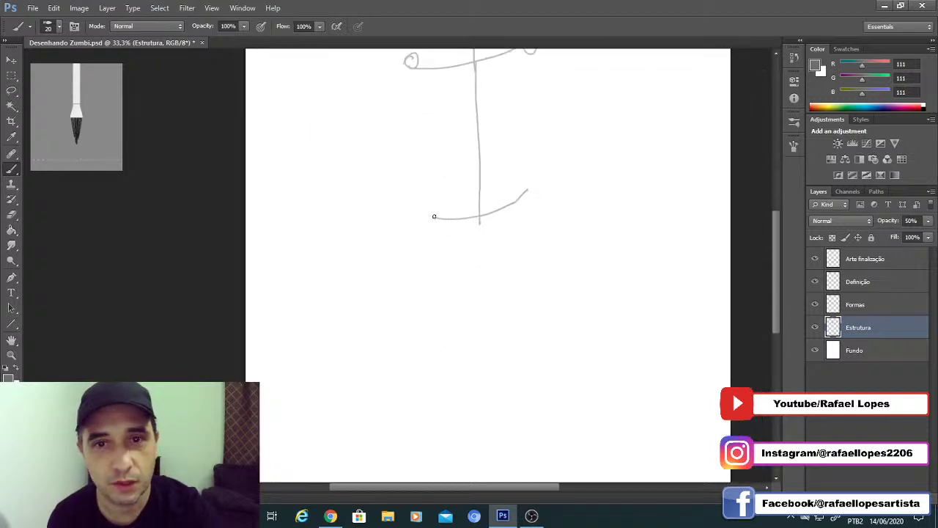
{"action": "left_click_drag", "start_coordinate": [435, 202], "coordinate": [478, 209]}
Step: Sketch both torso side contours from the shoulder circles down to the hip line, narrowing the left side at the waist
{"action": "mouse_move", "coordinate": [532, 123]}
{"action": "left_mouse_down"}
{"action": "mouse_move", "coordinate": [520, 212]}
{"action": "mouse_move", "coordinate": [499, 186]}
{"action": "mouse_move", "coordinate": [589, 156]}
{"action": "mouse_move", "coordinate": [578, 272]}
{"action": "mouse_move", "coordinate": [583, 252]}
{"action": "mouse_move", "coordinate": [576, 311]}
{"action": "left_mouse_up"}
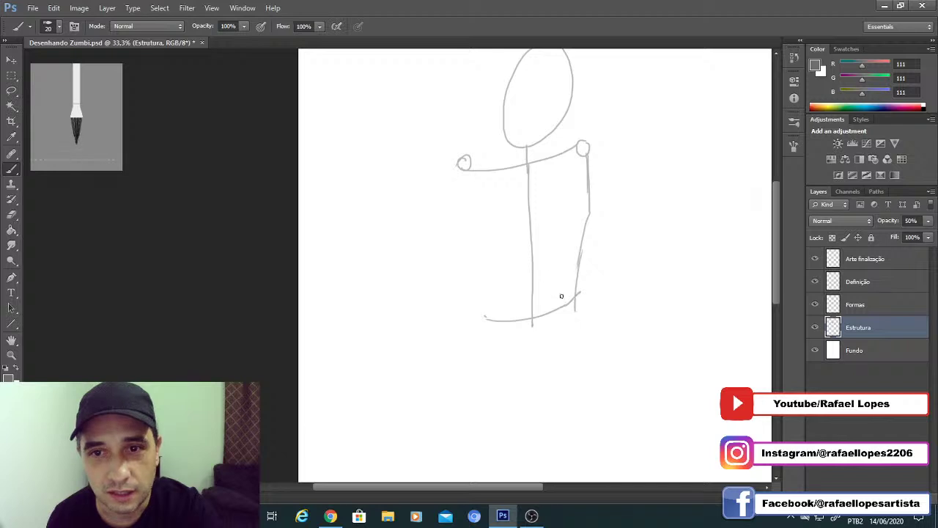
{"action": "left_click_drag", "start_coordinate": [484, 242], "coordinate": [499, 215]}
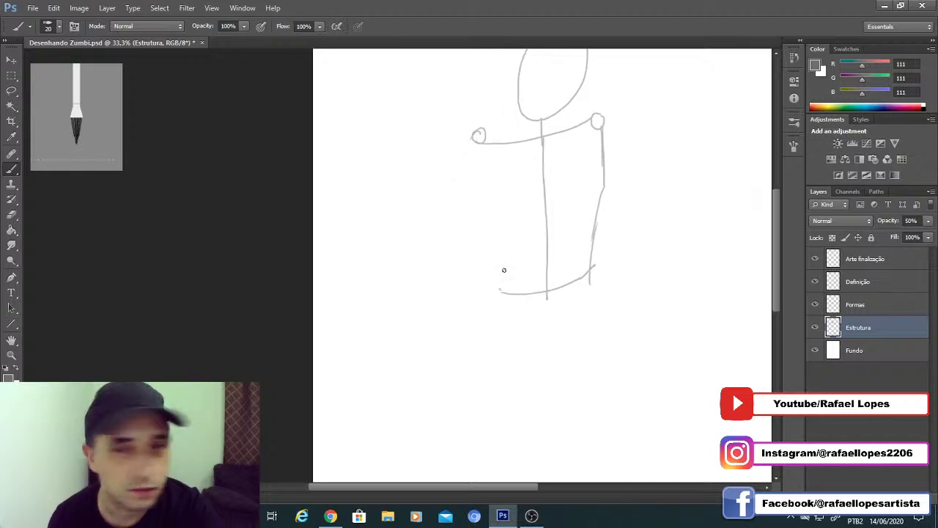
{"action": "left_click_drag", "start_coordinate": [502, 293], "coordinate": [511, 228]}
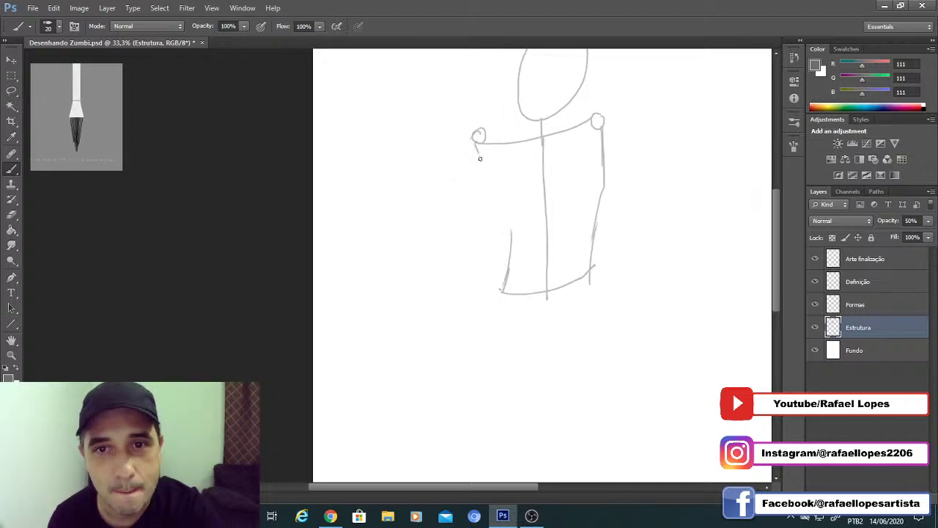
{"action": "mouse_move", "coordinate": [475, 145]}
{"action": "left_mouse_down"}
{"action": "mouse_move", "coordinate": [480, 186]}
{"action": "mouse_move", "coordinate": [480, 175]}
{"action": "mouse_move", "coordinate": [511, 232]}
{"action": "left_mouse_up"}
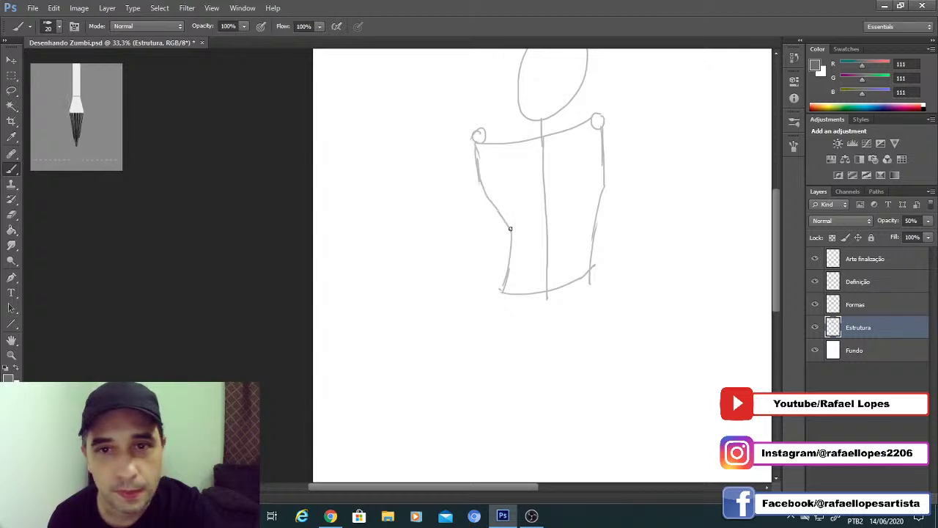
{"action": "mouse_move", "coordinate": [483, 189]}
{"action": "left_mouse_down"}
{"action": "mouse_move", "coordinate": [509, 244]}
{"action": "mouse_move", "coordinate": [505, 278]}
{"action": "left_mouse_up"}
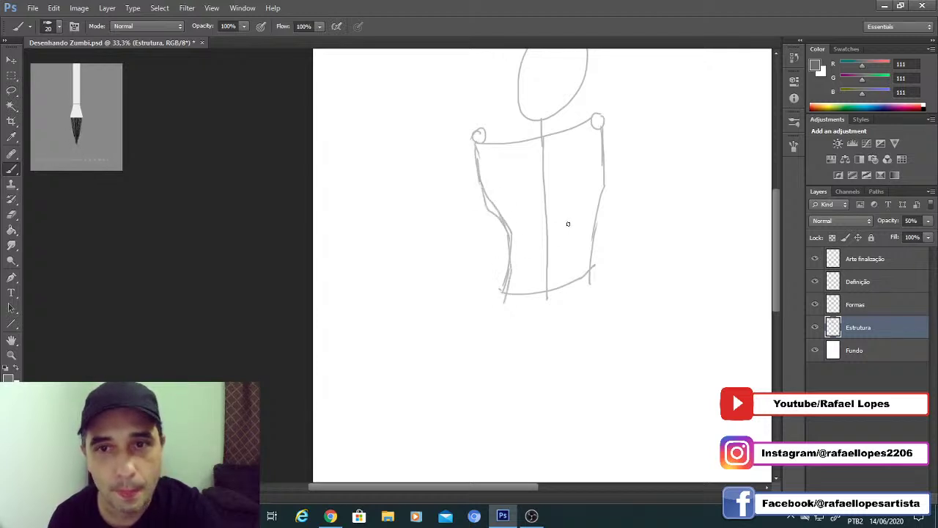
{"action": "mouse_move", "coordinate": [528, 209]}
{"action": "left_mouse_down"}
{"action": "mouse_move", "coordinate": [503, 257]}
{"action": "mouse_move", "coordinate": [527, 217]}
{"action": "left_mouse_up"}
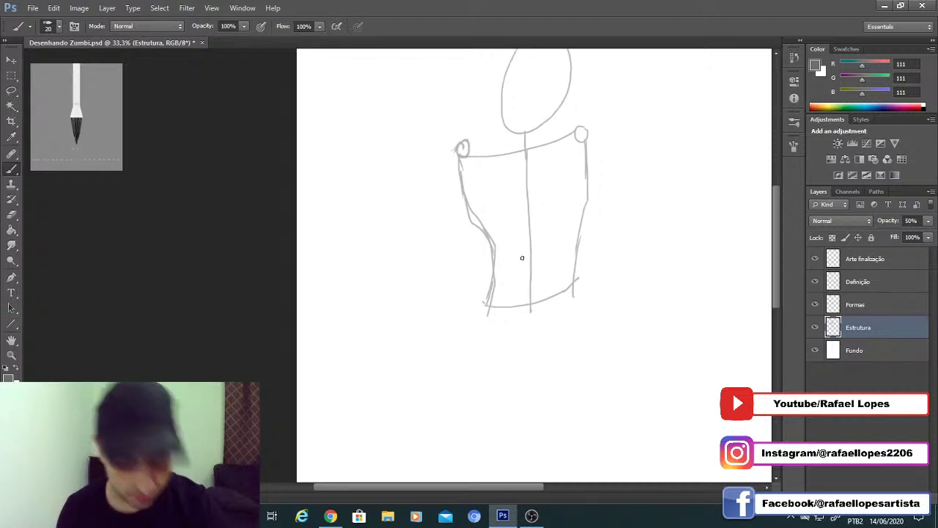
Step: Erase the right torso contour and redraw it from the shoulder circle, angling outward at the ribs and narrowing at the waist to the hip
{"action": "key", "text": "e"}
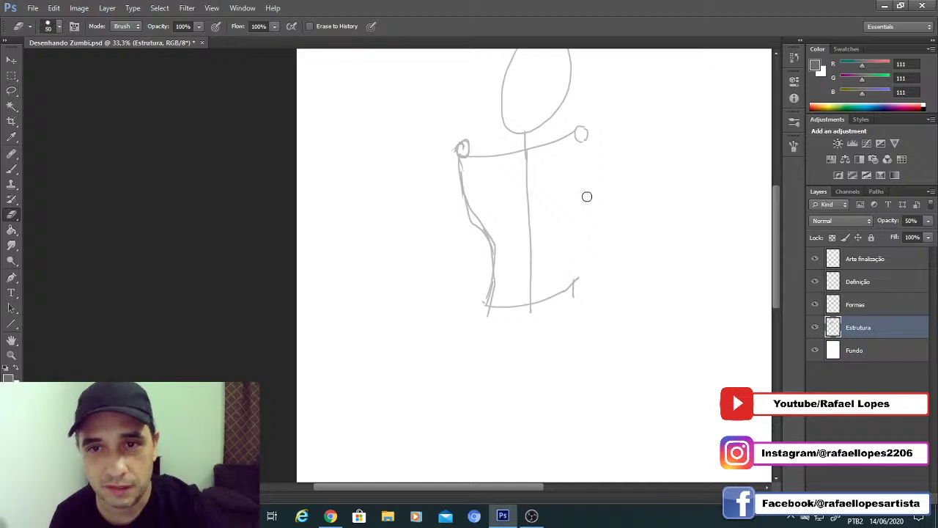
{"action": "key", "text": "b"}
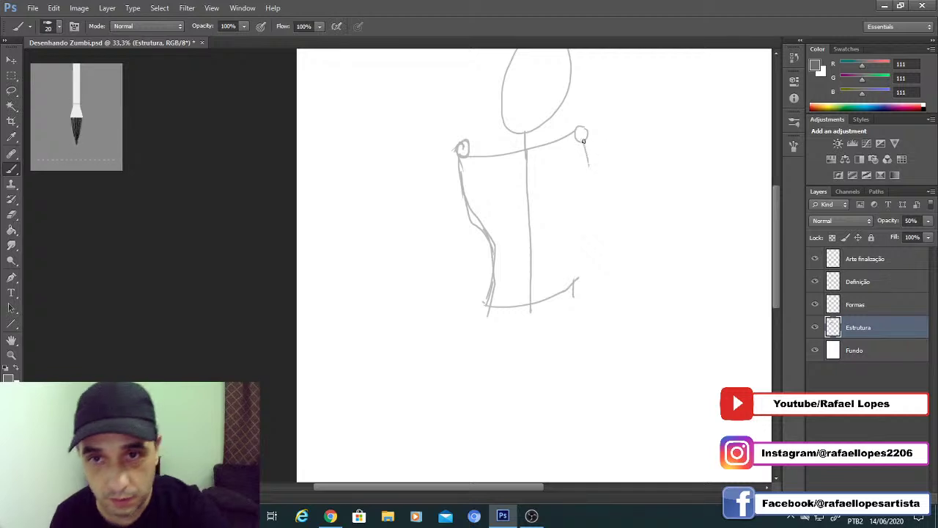
{"action": "mouse_move", "coordinate": [583, 141]}
{"action": "left_mouse_down"}
{"action": "mouse_move", "coordinate": [596, 200]}
{"action": "mouse_move", "coordinate": [577, 231]}
{"action": "left_mouse_up"}
{"action": "left_click_drag", "start_coordinate": [593, 198], "coordinate": [572, 240]}
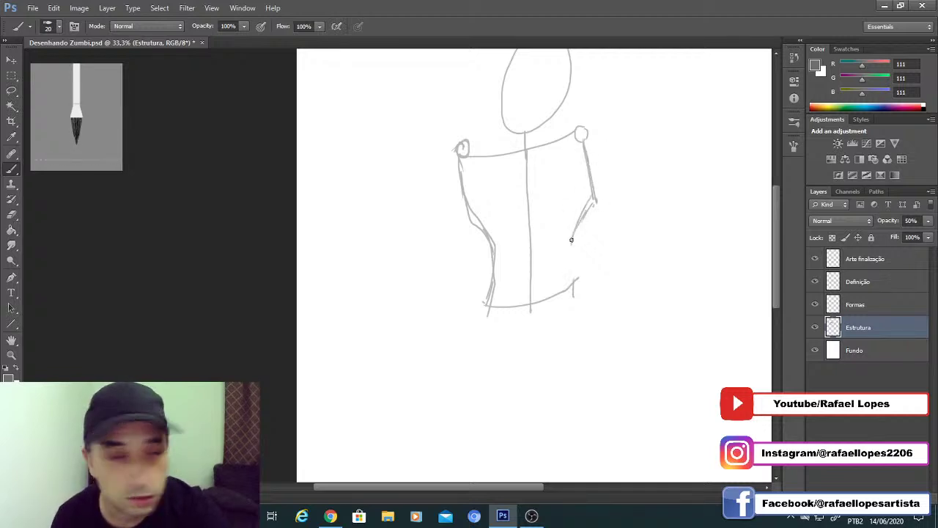
{"action": "mouse_move", "coordinate": [466, 199]}
{"action": "left_mouse_down"}
{"action": "mouse_move", "coordinate": [470, 111]}
{"action": "mouse_move", "coordinate": [508, 204]}
{"action": "left_mouse_up"}
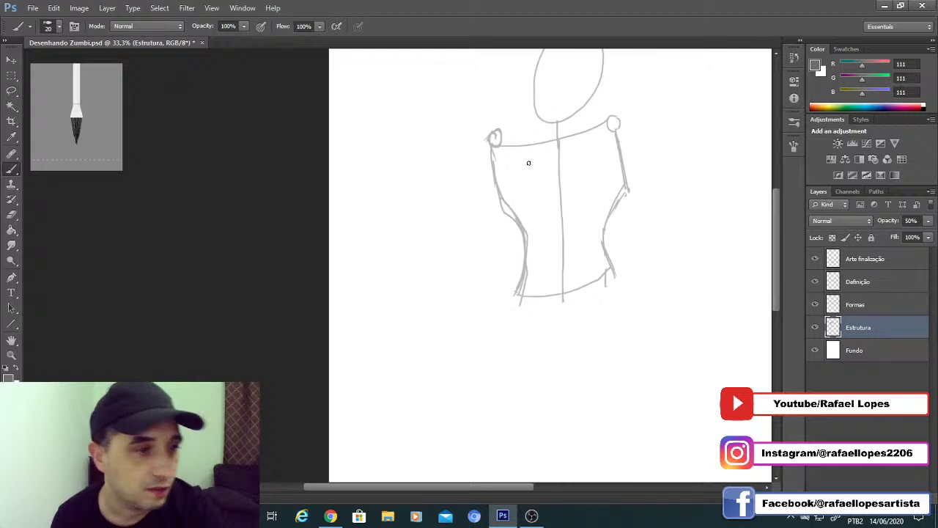
Step: Sketch the pelvis below the hip line with two inward-slanting sides and a short horizontal crotch line
{"action": "left_click_drag", "start_coordinate": [547, 230], "coordinate": [548, 215]}
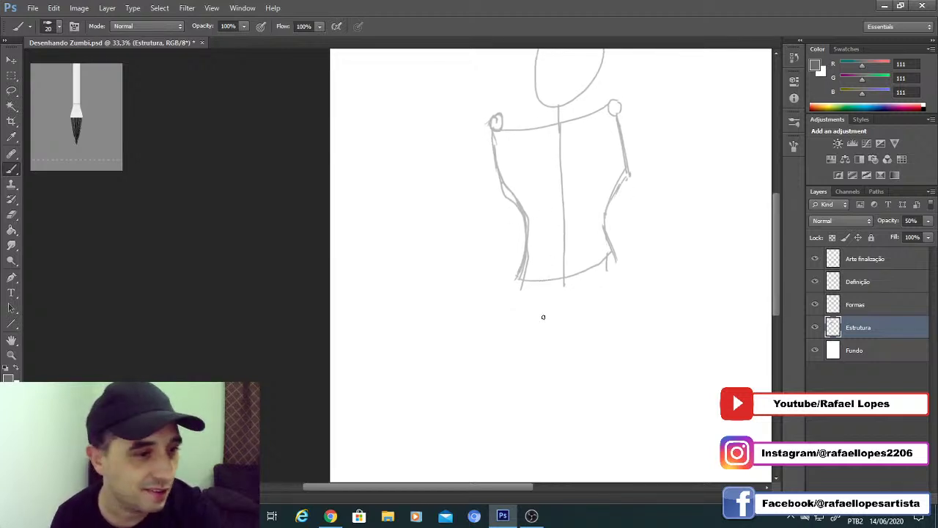
{"action": "mouse_move", "coordinate": [544, 317]}
{"action": "left_mouse_down"}
{"action": "mouse_move", "coordinate": [550, 261]}
{"action": "mouse_move", "coordinate": [577, 276]}
{"action": "mouse_move", "coordinate": [563, 277]}
{"action": "left_mouse_up"}
{"action": "left_click_drag", "start_coordinate": [627, 207], "coordinate": [595, 270]}
{"action": "left_click_drag", "start_coordinate": [523, 228], "coordinate": [550, 280]}
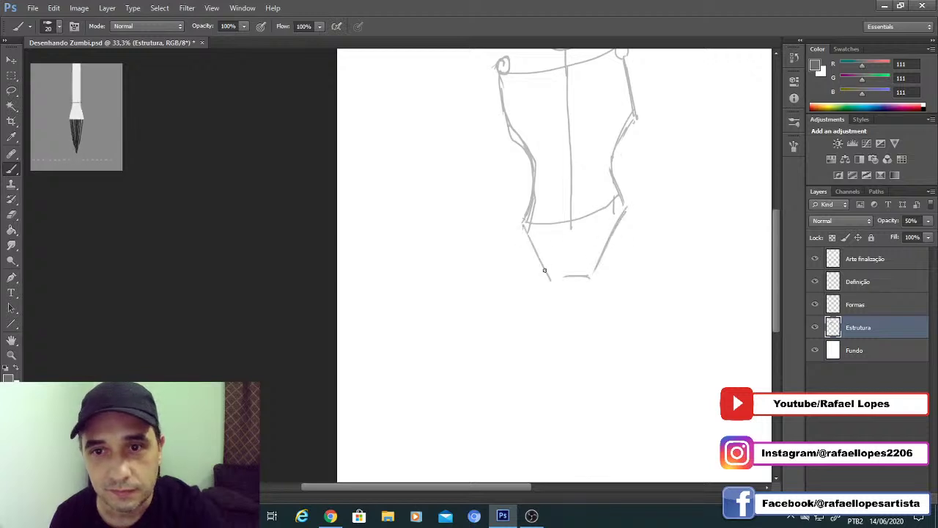
{"action": "mouse_move", "coordinate": [532, 178]}
{"action": "left_mouse_down"}
{"action": "mouse_move", "coordinate": [528, 325]}
{"action": "mouse_move", "coordinate": [525, 172]}
{"action": "mouse_move", "coordinate": [494, 242]}
{"action": "mouse_move", "coordinate": [492, 276]}
{"action": "left_mouse_up"}
{"action": "scroll", "coordinate": [530, 175], "scroll_direction": "down", "scroll_amount": 5}
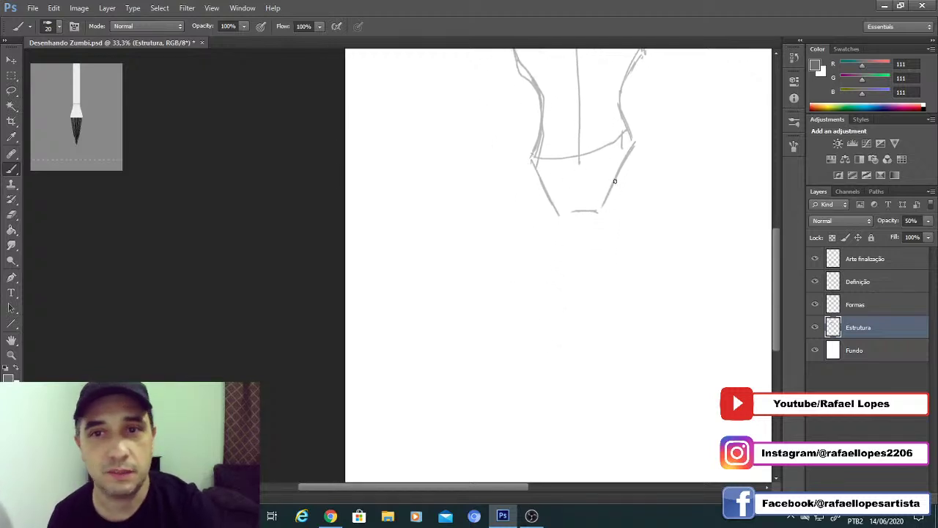
{"action": "left_click_drag", "start_coordinate": [618, 176], "coordinate": [631, 245]}
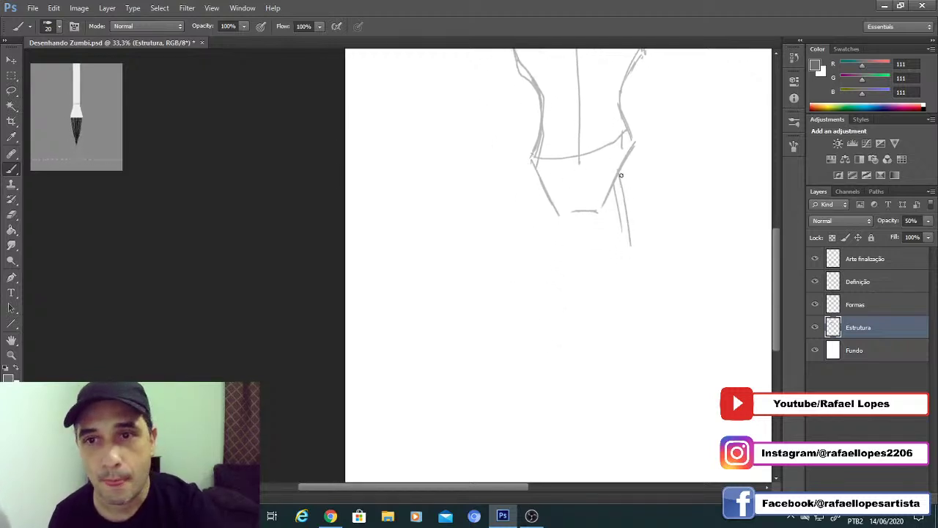
{"action": "key", "text": "ctrl+z"}
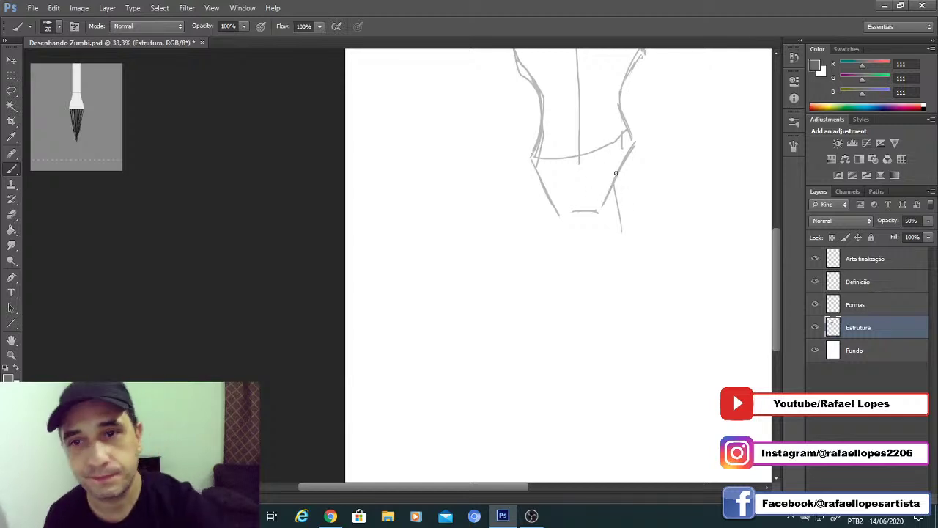
{"action": "left_click_drag", "start_coordinate": [620, 171], "coordinate": [659, 315]}
{"action": "key", "text": "ctrl+z"}
Step: Draw a long, slightly curved right thigh line down from the pelvis side, ending in a small knee circle
{"action": "left_click_drag", "start_coordinate": [623, 167], "coordinate": [653, 321]}
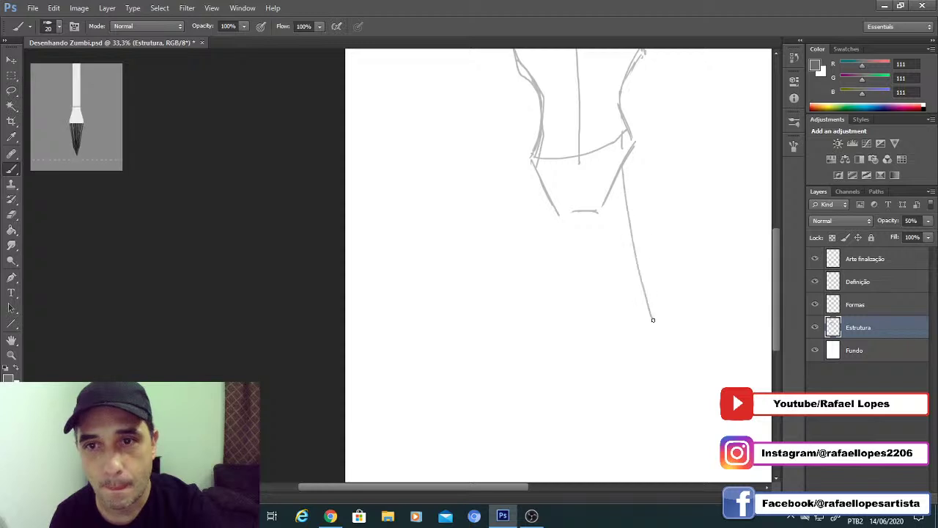
{"action": "key", "text": "z"}
{"action": "left_click_drag", "start_coordinate": [595, 233], "coordinate": [489, 212]}
{"action": "left_click", "coordinate": [384, 262]}
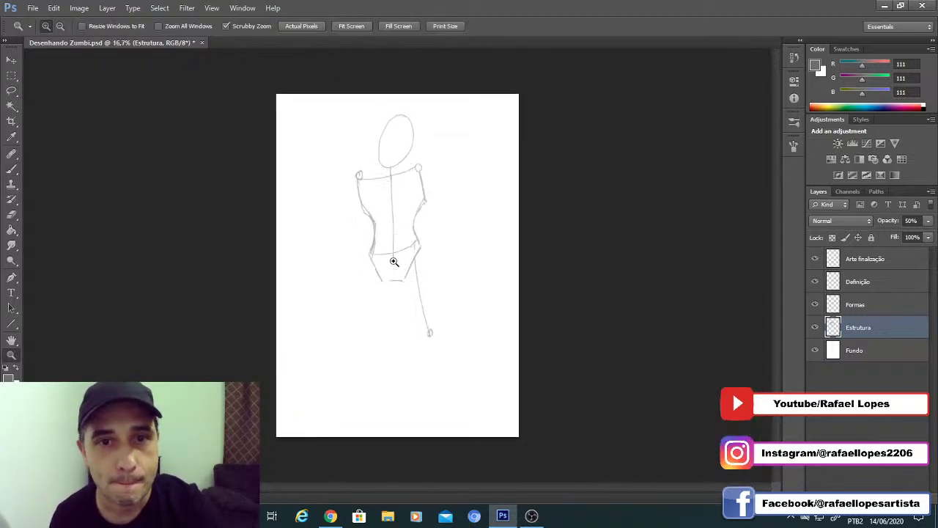
Step: Draw the right lower leg slanting outward from the knee circle and add a wedge-shaped foot at its end
{"action": "left_click", "coordinate": [393, 284]}
{"action": "left_click_drag", "start_coordinate": [390, 309], "coordinate": [393, 220]}
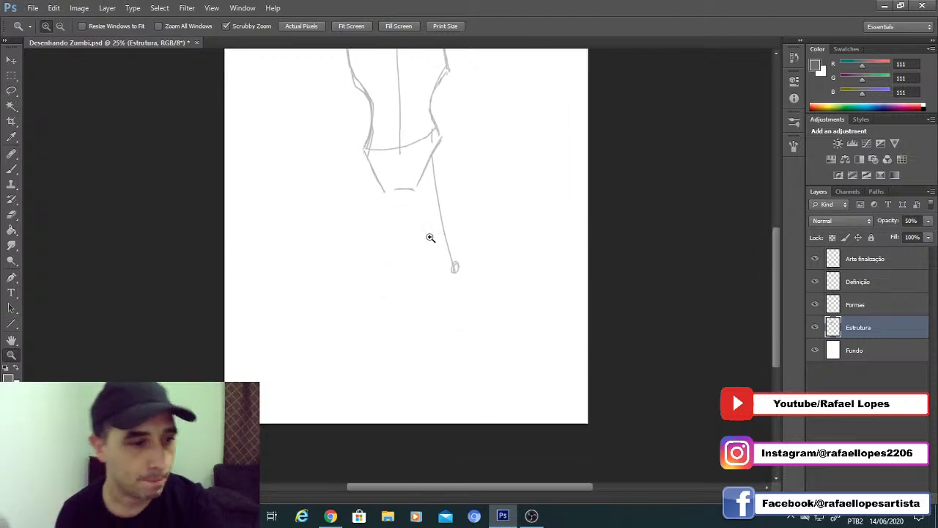
{"action": "key", "text": "b"}
{"action": "left_click_drag", "start_coordinate": [454, 269], "coordinate": [502, 359]}
{"action": "key", "text": "ctrl+z"}
{"action": "left_click_drag", "start_coordinate": [454, 267], "coordinate": [489, 353]}
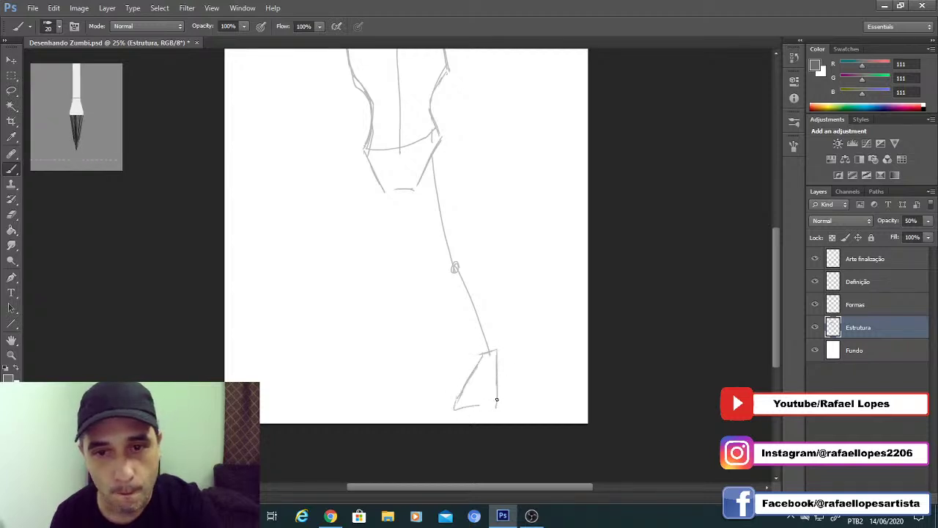
Step: Draw the left leg with a thigh line, a knee circle, an outward-slanting lower leg and a tapered block for the foot
{"action": "scroll", "coordinate": [480, 315], "scroll_direction": "left", "scroll_amount": 3}
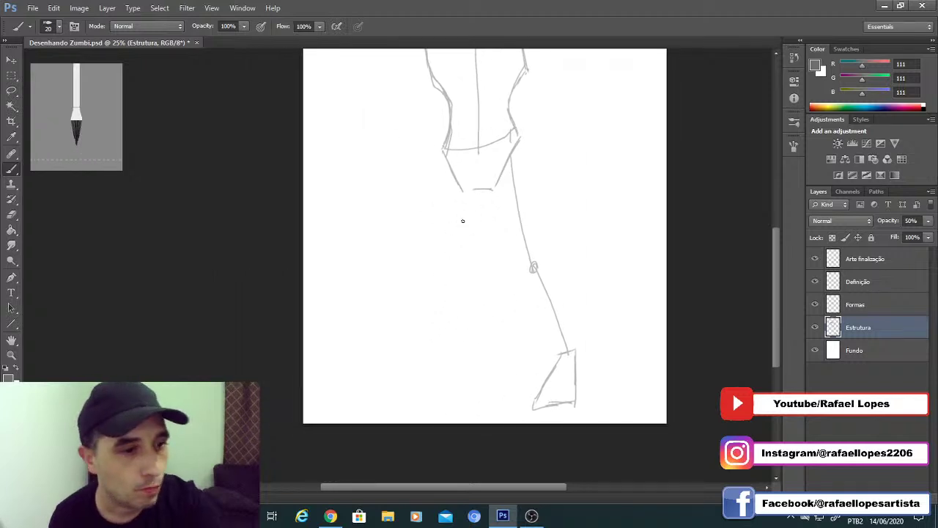
{"action": "mouse_move", "coordinate": [452, 172]}
{"action": "left_mouse_down"}
{"action": "mouse_move", "coordinate": [440, 268]}
{"action": "mouse_move", "coordinate": [436, 261]}
{"action": "mouse_move", "coordinate": [402, 355]}
{"action": "left_mouse_up"}
{"action": "mouse_move", "coordinate": [422, 324]}
{"action": "left_mouse_down"}
{"action": "mouse_move", "coordinate": [404, 335]}
{"action": "mouse_move", "coordinate": [406, 368]}
{"action": "left_mouse_up"}
{"action": "mouse_move", "coordinate": [419, 324]}
{"action": "left_mouse_down"}
{"action": "mouse_move", "coordinate": [431, 386]}
{"action": "mouse_move", "coordinate": [411, 383]}
{"action": "left_mouse_up"}
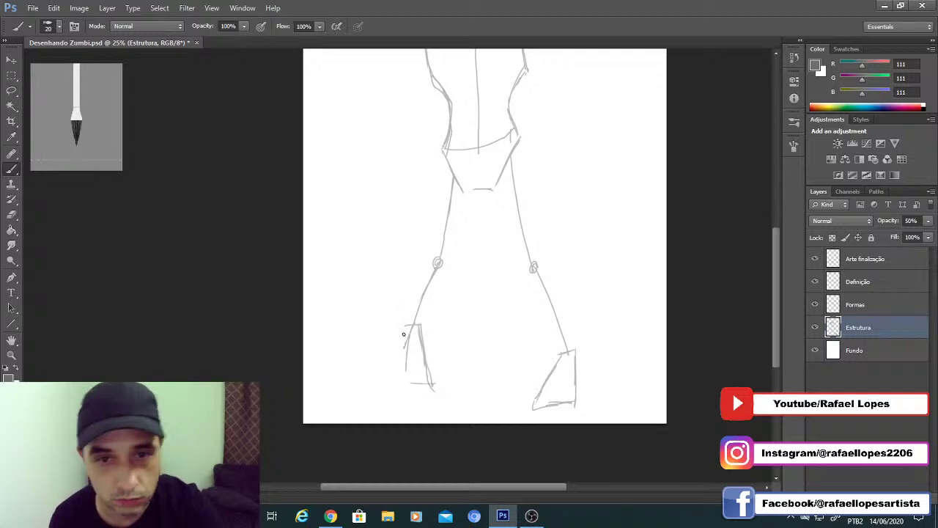
{"action": "mouse_move", "coordinate": [403, 334]}
{"action": "left_mouse_down"}
{"action": "mouse_move", "coordinate": [404, 379]}
{"action": "mouse_move", "coordinate": [434, 384]}
{"action": "mouse_move", "coordinate": [407, 382]}
{"action": "left_mouse_up"}
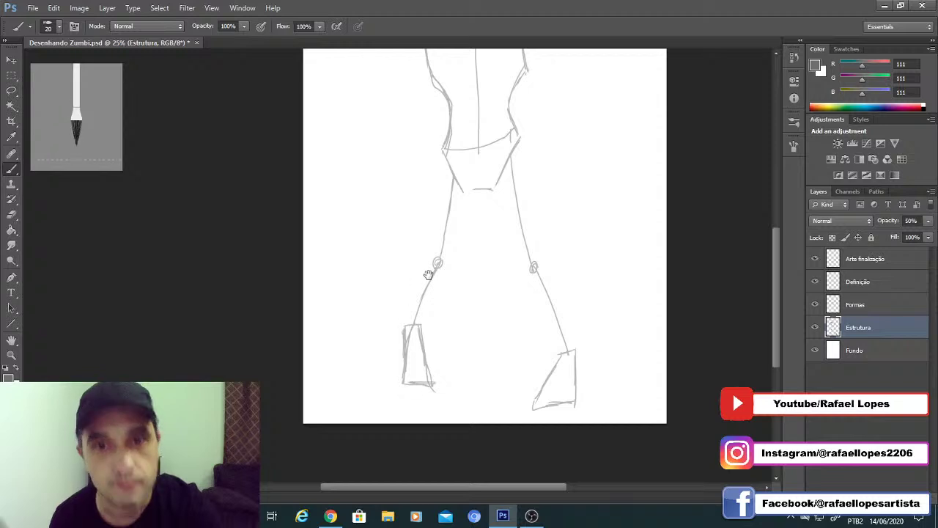
Step: Select the entire layer, move the stick figure slightly up on the page, and clear the selection
{"action": "left_click_drag", "start_coordinate": [428, 274], "coordinate": [443, 279]}
{"action": "left_click_drag", "start_coordinate": [424, 329], "coordinate": [440, 291]}
{"action": "left_click_drag", "start_coordinate": [470, 169], "coordinate": [437, 293]}
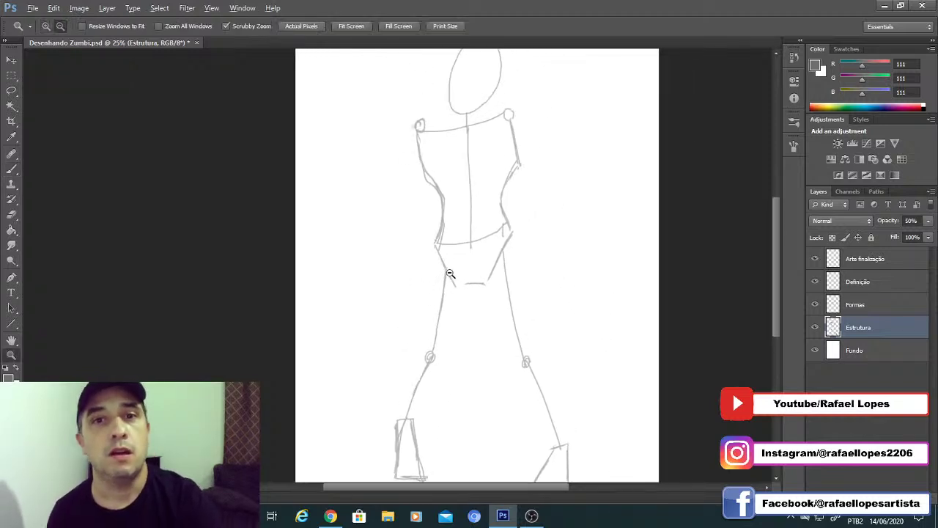
{"action": "left_click", "coordinate": [450, 273], "text": "alt"}
{"action": "left_click", "coordinate": [393, 276], "text": "alt"}
{"action": "left_click", "coordinate": [388, 273]}
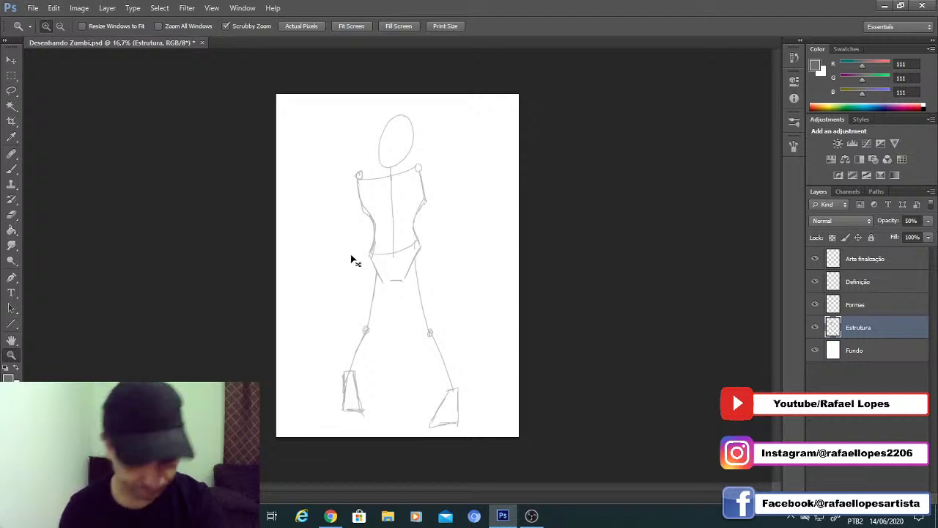
{"action": "key", "text": "ctrl+a"}
{"action": "key", "text": "v"}
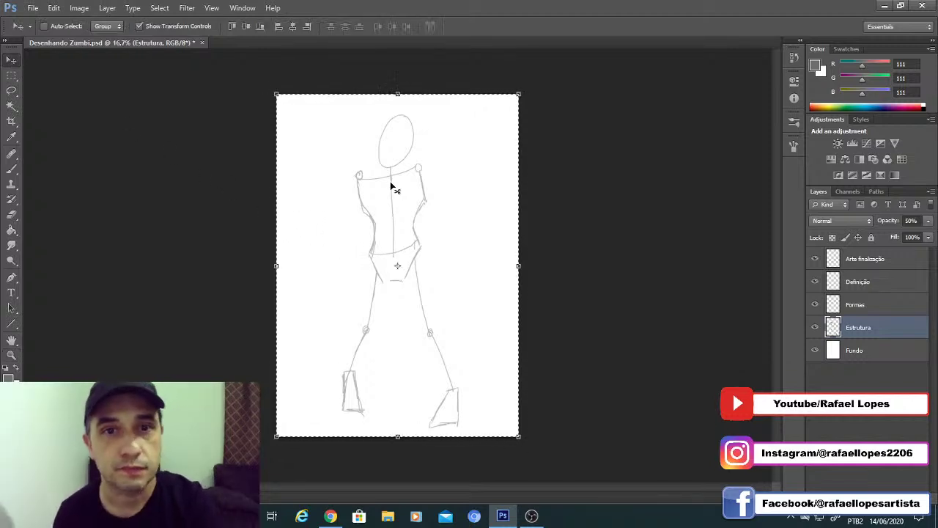
{"action": "left_click_drag", "start_coordinate": [394, 180], "coordinate": [392, 176]}
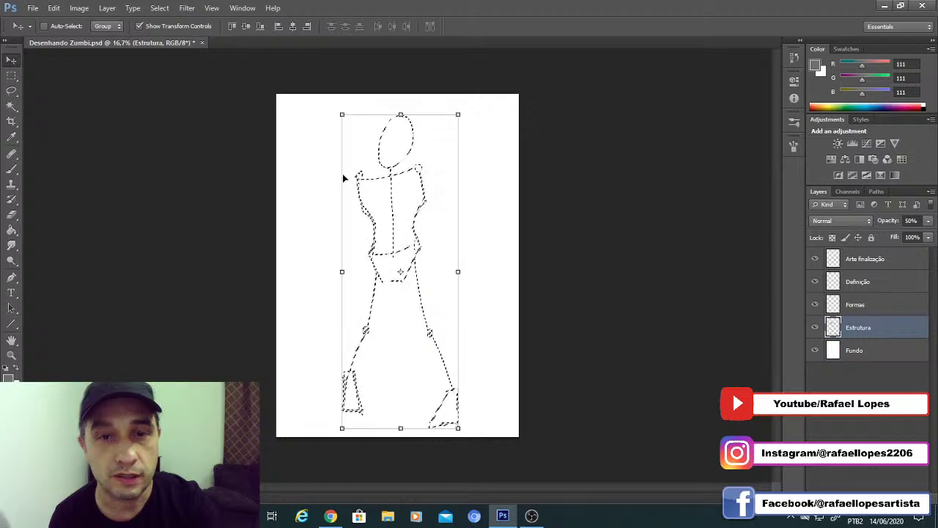
{"action": "left_click", "coordinate": [11, 75]}
{"action": "key", "text": "ctrl+d"}
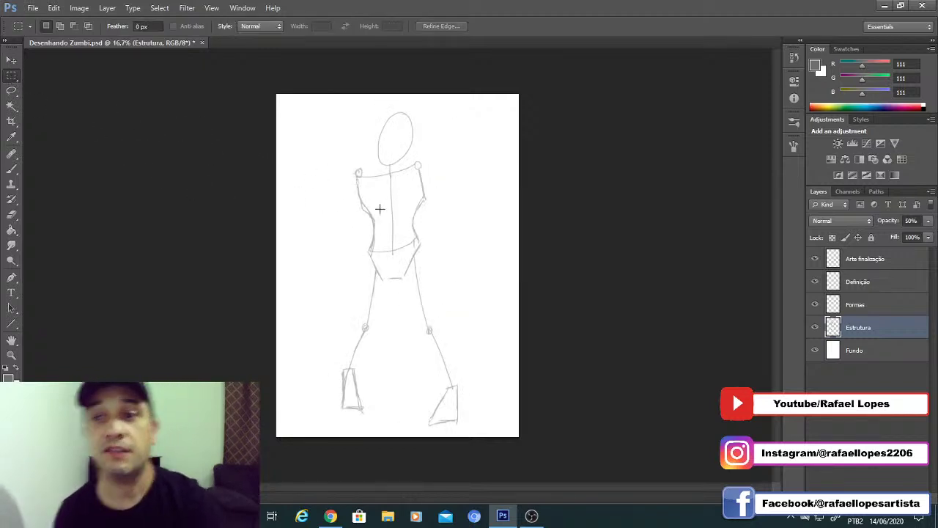
Step: Draw a short vertical arm line down from the right rib corner and try a diagonal forearm line from its lower end
{"action": "key", "text": "z"}
{"action": "left_click_drag", "start_coordinate": [379, 205], "coordinate": [420, 236]}
{"action": "left_click", "coordinate": [426, 213]}
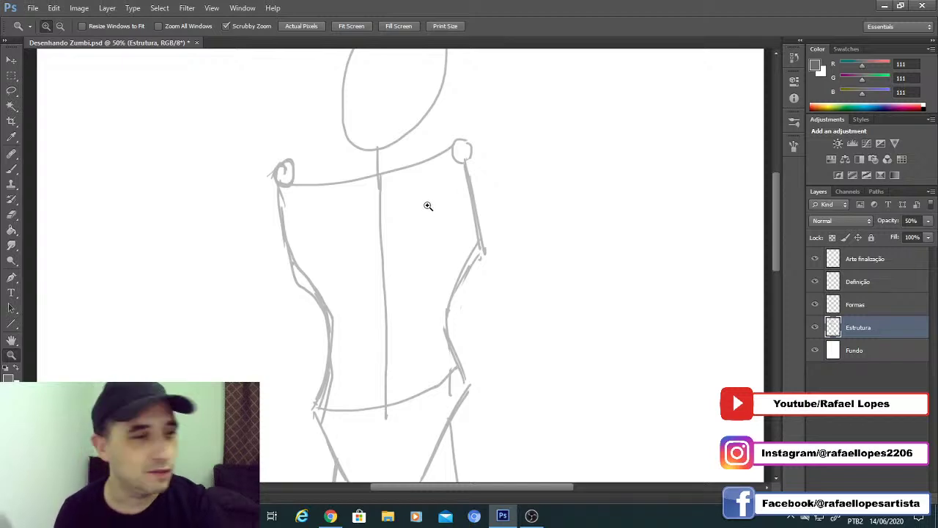
{"action": "key", "text": "b"}
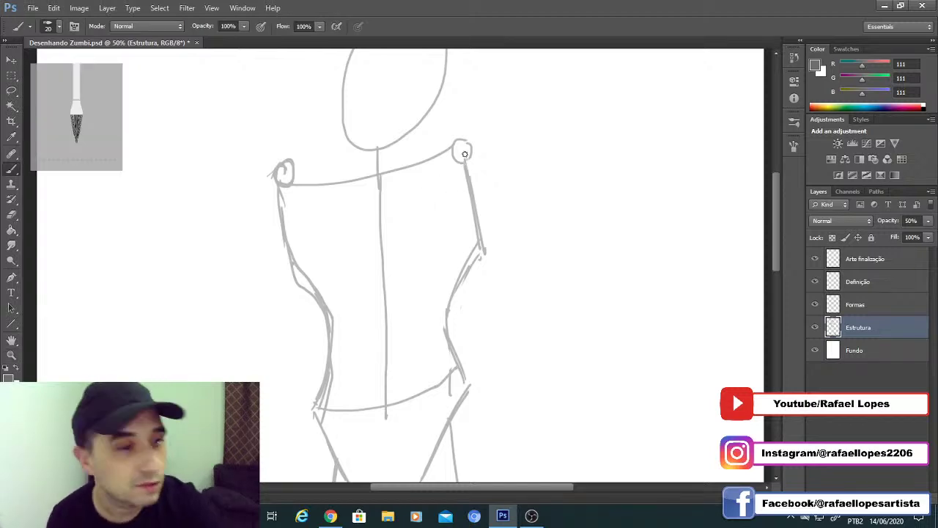
{"action": "left_click_drag", "start_coordinate": [466, 163], "coordinate": [478, 296]}
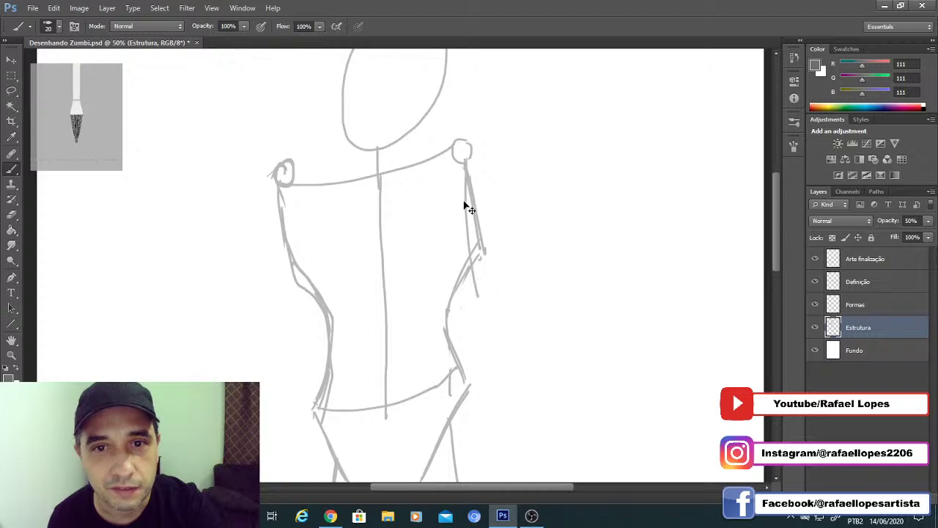
{"action": "key", "text": "ctrl+z"}
{"action": "mouse_move", "coordinate": [474, 264]}
{"action": "left_mouse_down"}
{"action": "mouse_move", "coordinate": [475, 316]}
{"action": "mouse_move", "coordinate": [474, 301]}
{"action": "mouse_move", "coordinate": [555, 346]}
{"action": "left_mouse_up"}
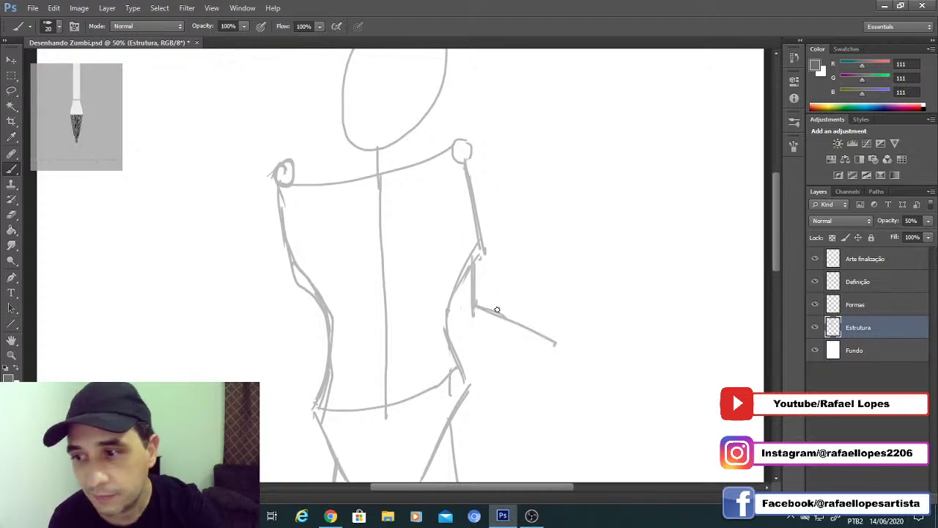
{"action": "key", "text": "ctrl+z"}
{"action": "left_click_drag", "start_coordinate": [477, 305], "coordinate": [577, 347]}
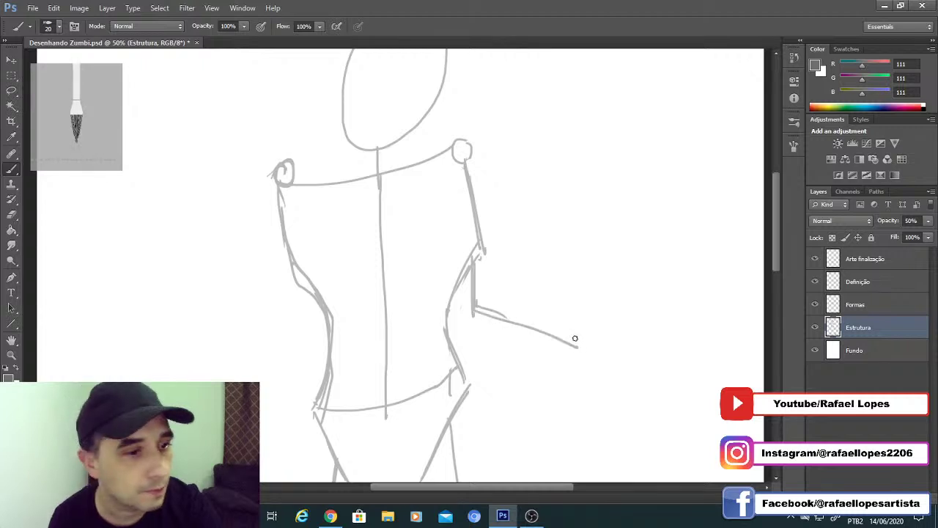
{"action": "key", "text": "ctrl+z"}
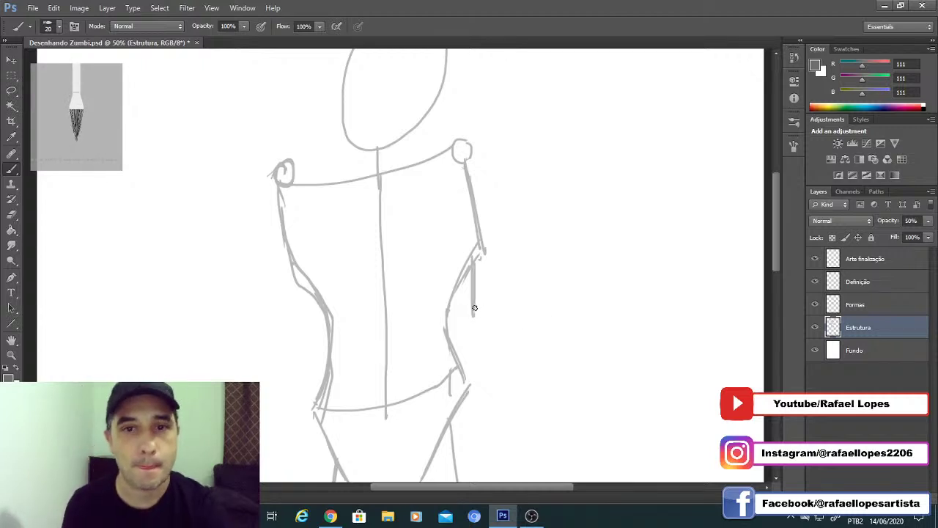
{"action": "left_click_drag", "start_coordinate": [474, 315], "coordinate": [568, 321]}
{"action": "key", "text": "ctrl+z"}
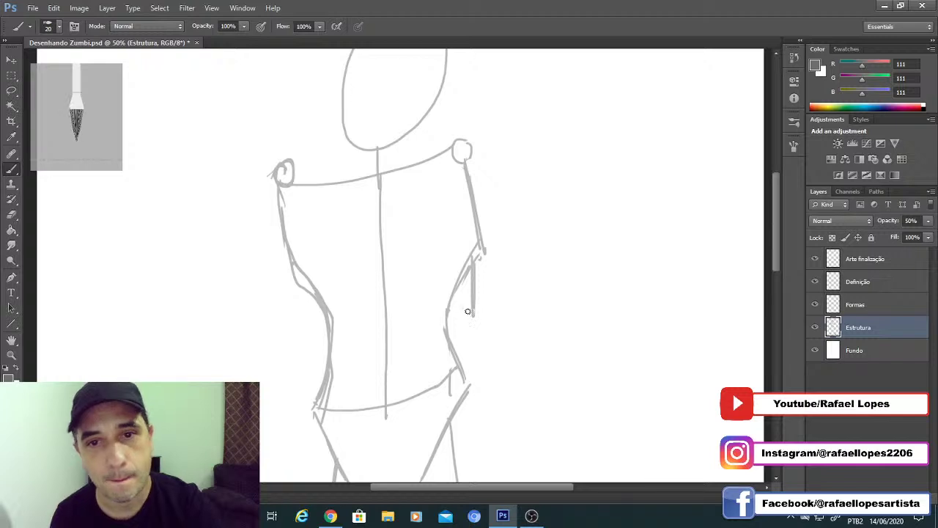
Step: Draw the right forearm extending outward from the elbow, with a small wrist circle and drooping thumb and finger lines for the hand
{"action": "left_click_drag", "start_coordinate": [473, 313], "coordinate": [587, 335]}
{"action": "left_click_drag", "start_coordinate": [482, 281], "coordinate": [436, 208]}
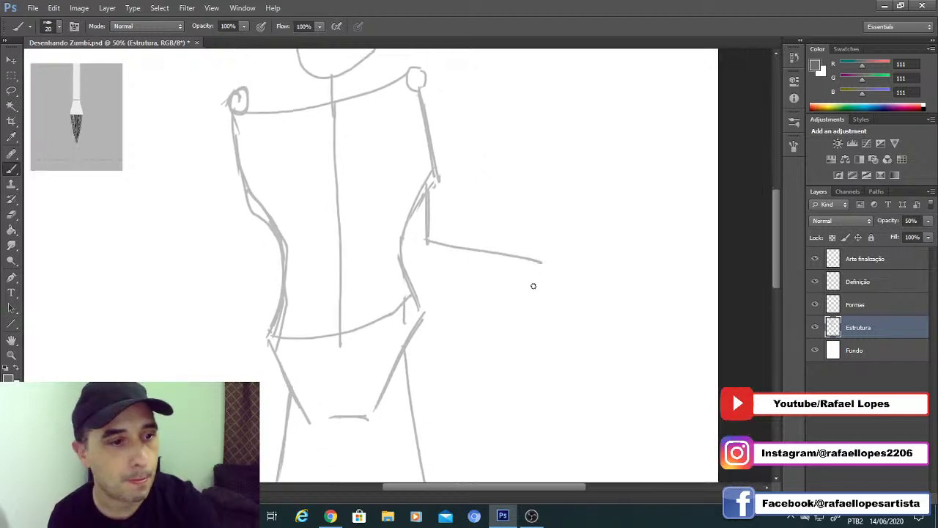
{"action": "mouse_move", "coordinate": [539, 263]}
{"action": "left_mouse_down"}
{"action": "mouse_move", "coordinate": [557, 265]}
{"action": "mouse_move", "coordinate": [526, 217]}
{"action": "mouse_move", "coordinate": [561, 253]}
{"action": "mouse_move", "coordinate": [536, 292]}
{"action": "left_mouse_up"}
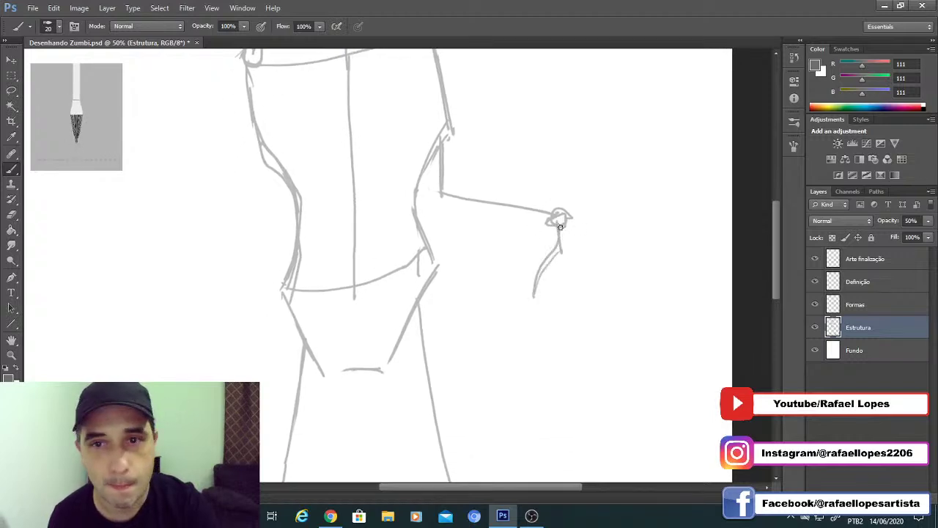
{"action": "mouse_move", "coordinate": [563, 237]}
{"action": "left_mouse_down"}
{"action": "mouse_move", "coordinate": [620, 260]}
{"action": "mouse_move", "coordinate": [650, 297]}
{"action": "left_mouse_up"}
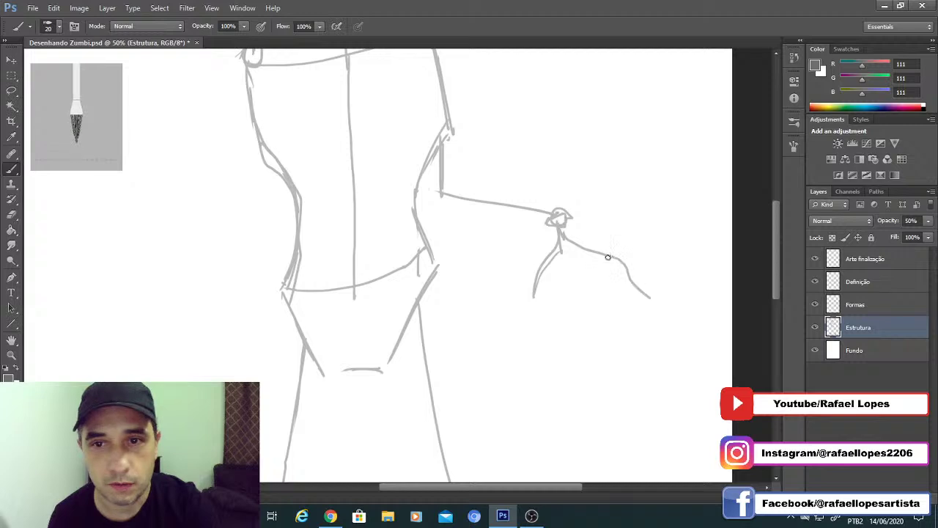
{"action": "left_click_drag", "start_coordinate": [624, 262], "coordinate": [668, 314]}
Step: Draw the left arm slanting down from the shoulder circle through an elbow mark, ending in a bent wrist with short hand and finger lines
{"action": "left_click_drag", "start_coordinate": [472, 203], "coordinate": [535, 199]}
{"action": "key", "text": "z"}
{"action": "left_click", "coordinate": [424, 218], "text": "alt"}
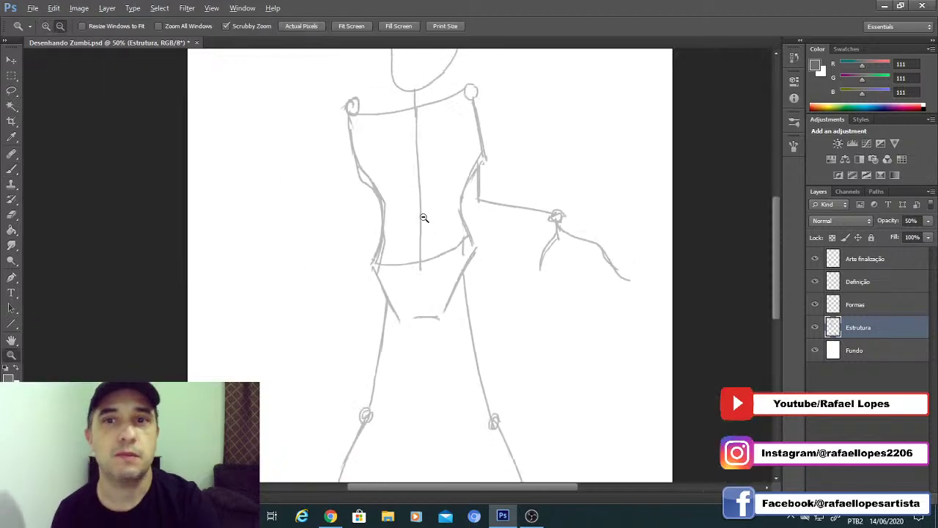
{"action": "left_click_drag", "start_coordinate": [423, 217], "coordinate": [385, 206]}
{"action": "left_click", "coordinate": [376, 213]}
{"action": "left_click_drag", "start_coordinate": [394, 171], "coordinate": [434, 204]}
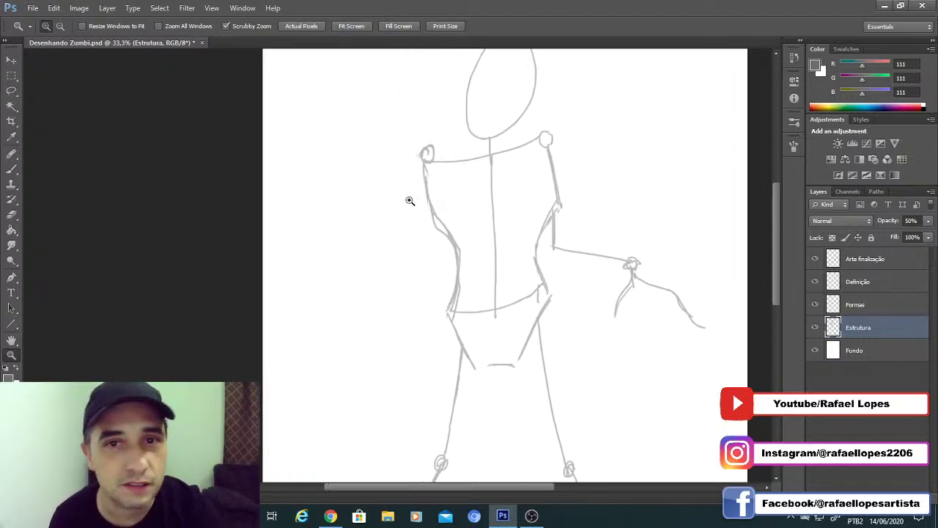
{"action": "key", "text": "b"}
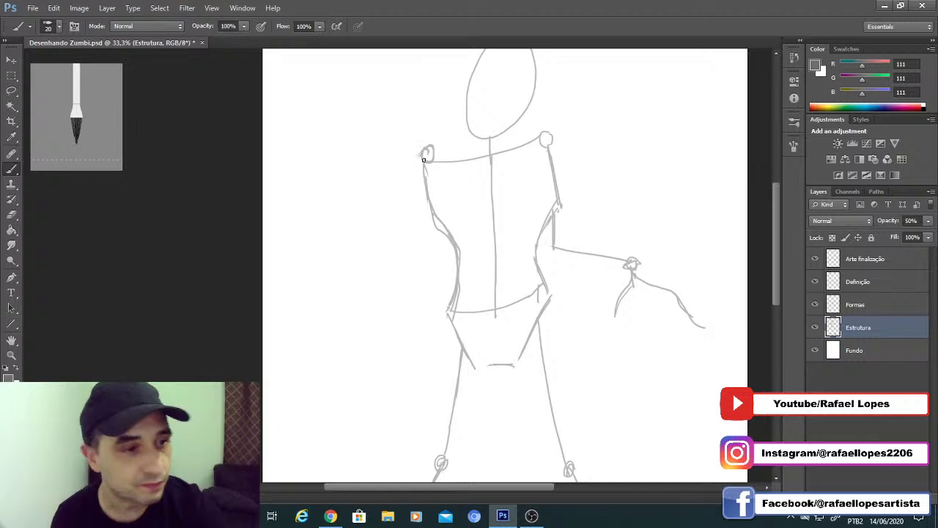
{"action": "mouse_move", "coordinate": [406, 193]}
{"action": "left_mouse_down"}
{"action": "mouse_move", "coordinate": [394, 269]}
{"action": "mouse_move", "coordinate": [385, 269]}
{"action": "mouse_move", "coordinate": [409, 199]}
{"action": "mouse_move", "coordinate": [428, 202]}
{"action": "mouse_move", "coordinate": [401, 253]}
{"action": "mouse_move", "coordinate": [366, 255]}
{"action": "mouse_move", "coordinate": [367, 299]}
{"action": "left_mouse_up"}
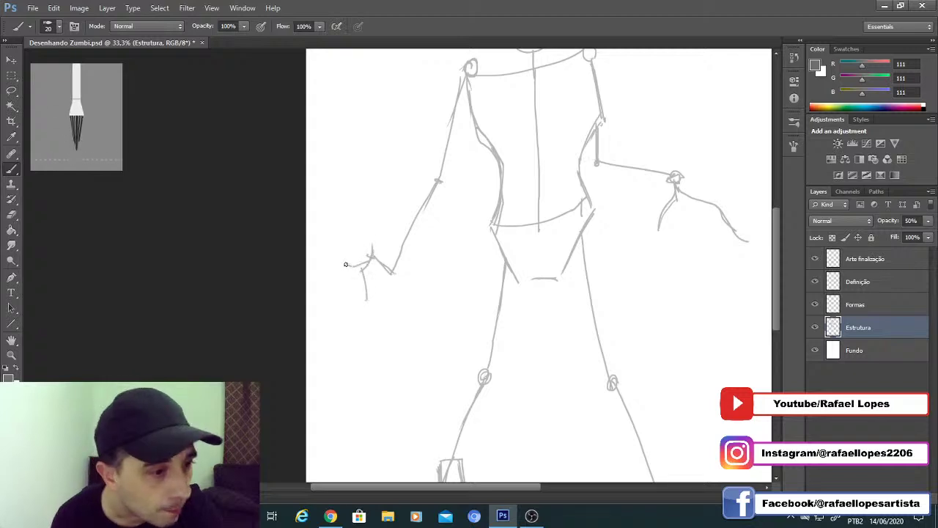
Step: Add two drooping finger lines to the left hand and a bent thumb line extending inward from its wrist
{"action": "left_click_drag", "start_coordinate": [346, 268], "coordinate": [352, 308]}
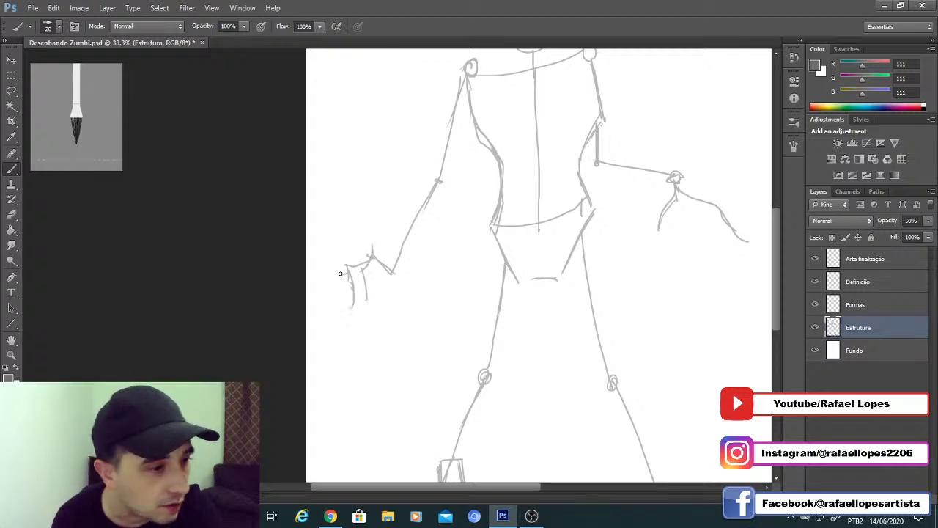
{"action": "left_click_drag", "start_coordinate": [340, 274], "coordinate": [342, 308]}
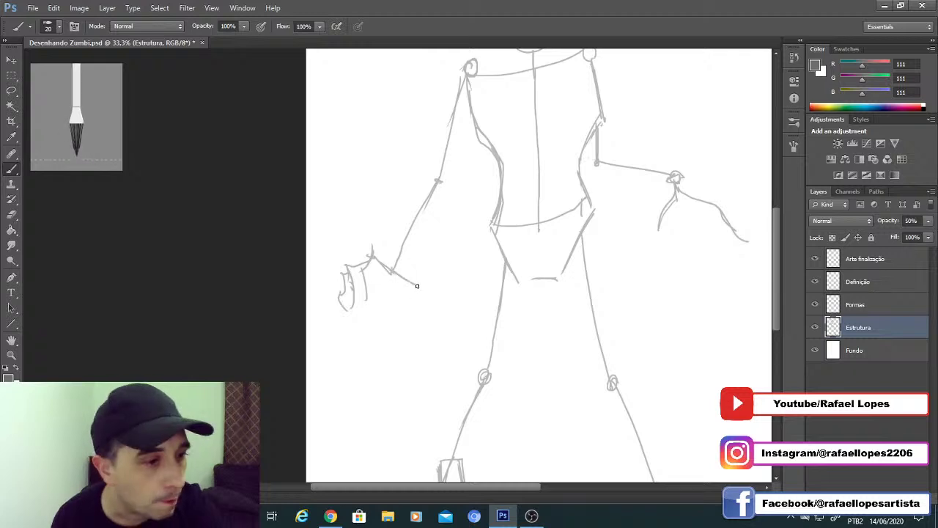
{"action": "mouse_move", "coordinate": [418, 286]}
{"action": "left_mouse_down"}
{"action": "mouse_move", "coordinate": [428, 290]}
{"action": "mouse_move", "coordinate": [421, 315]}
{"action": "left_mouse_up"}
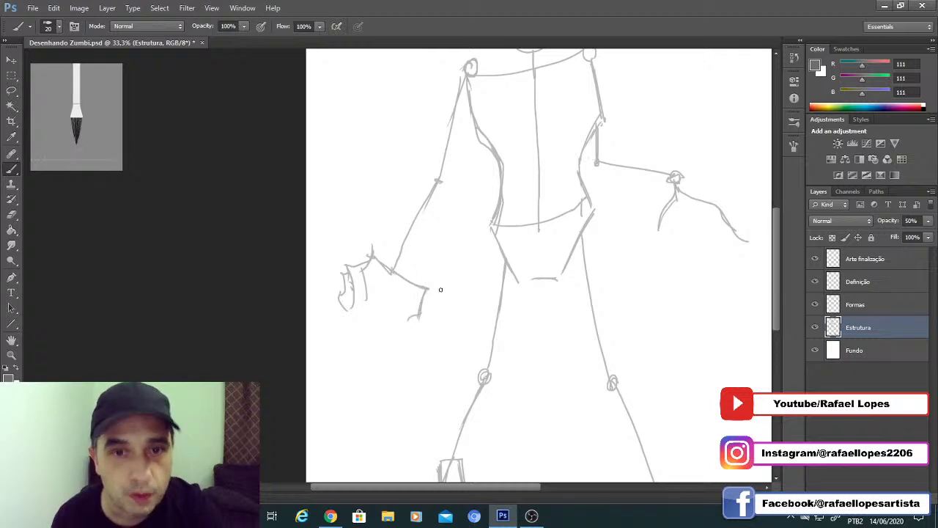
Step: Rework the right hand with an outer contour from the wrist, erase the old fingertip line, and draw a new finger hanging down
{"action": "key", "text": "z"}
{"action": "left_click_drag", "start_coordinate": [485, 272], "coordinate": [412, 283]}
{"action": "left_click", "coordinate": [363, 301]}
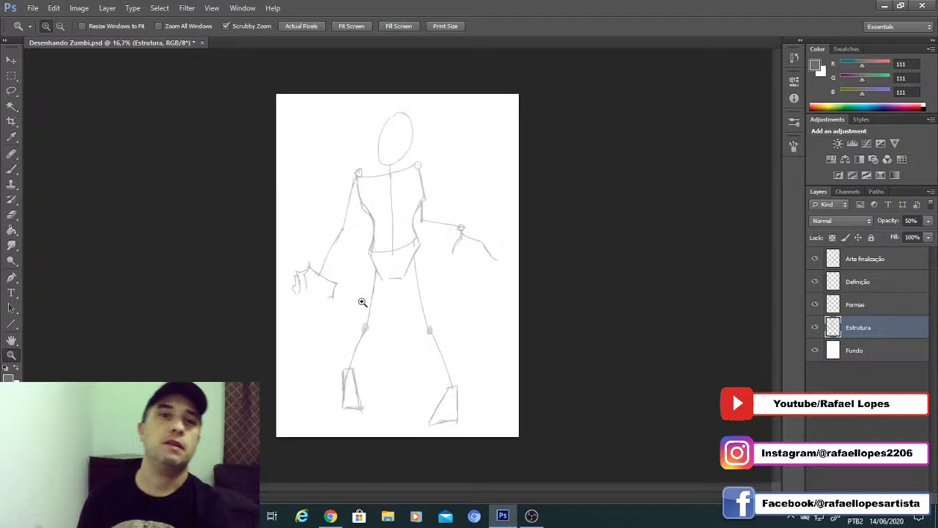
{"action": "left_click", "coordinate": [419, 237]}
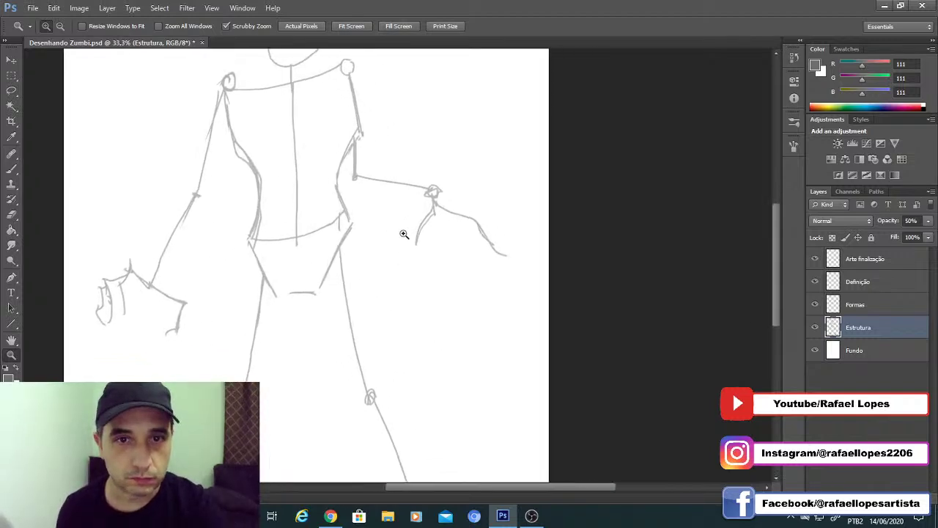
{"action": "left_click", "coordinate": [404, 234]}
{"action": "key", "text": "b"}
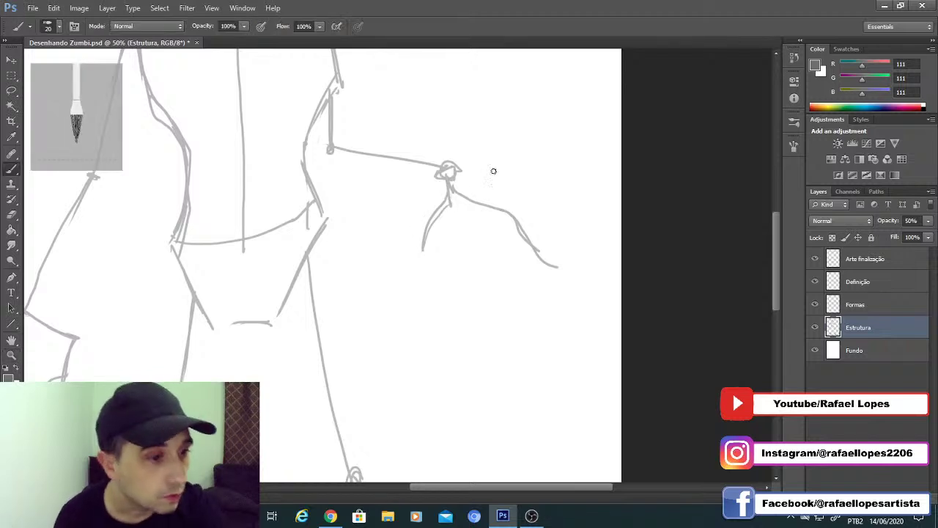
{"action": "mouse_move", "coordinate": [446, 164]}
{"action": "left_mouse_down"}
{"action": "mouse_move", "coordinate": [563, 257]}
{"action": "mouse_move", "coordinate": [530, 224]}
{"action": "mouse_move", "coordinate": [547, 220]}
{"action": "mouse_move", "coordinate": [564, 254]}
{"action": "left_mouse_up"}
{"action": "key", "text": "e"}
{"action": "left_click_drag", "start_coordinate": [506, 216], "coordinate": [530, 255]}
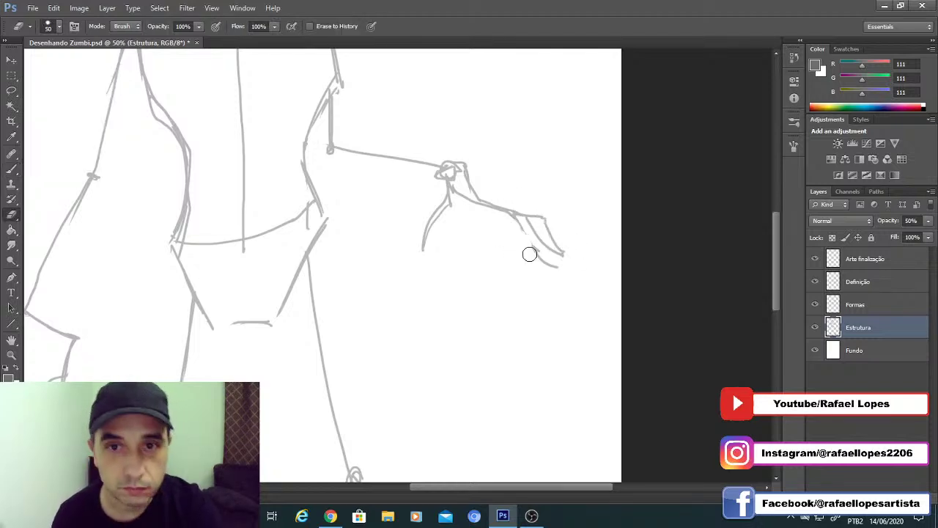
{"action": "key", "text": "b"}
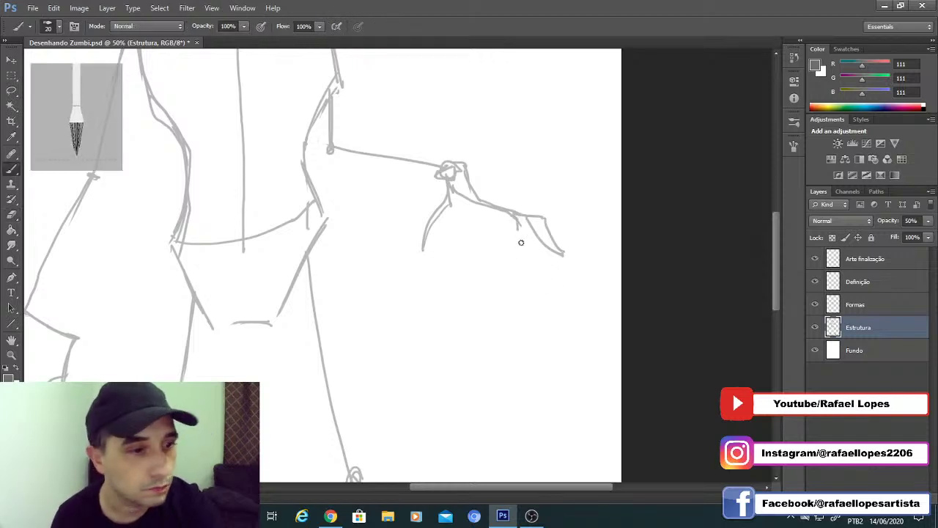
{"action": "mouse_move", "coordinate": [517, 220]}
{"action": "left_mouse_down"}
{"action": "mouse_move", "coordinate": [521, 288]}
{"action": "mouse_move", "coordinate": [511, 297]}
{"action": "left_mouse_up"}
Step: Scale the whole stick figure down to about 96.6% and move it up slightly on the page
{"action": "left_click", "coordinate": [355, 239], "text": "alt"}
{"action": "left_click", "coordinate": [352, 235], "text": "alt"}
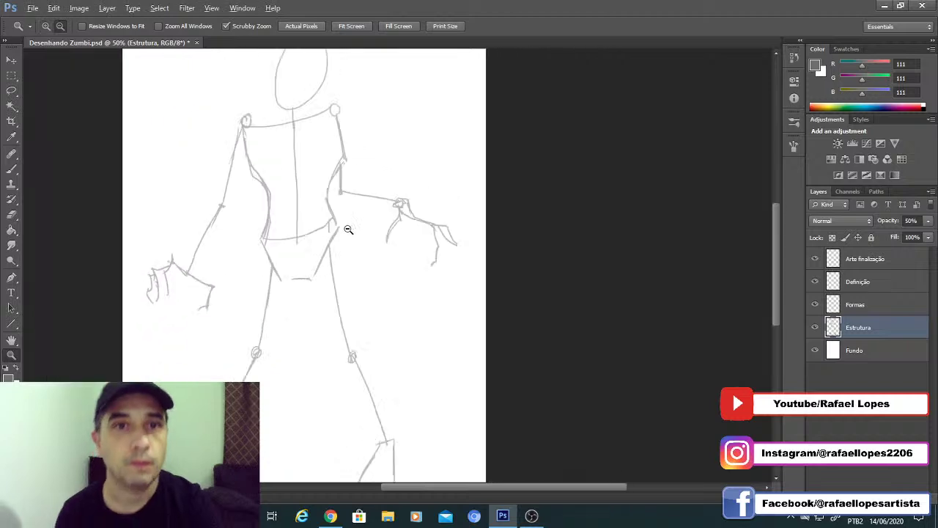
{"action": "left_click", "coordinate": [347, 229], "text": "alt"}
{"action": "left_click", "coordinate": [347, 231], "text": "alt"}
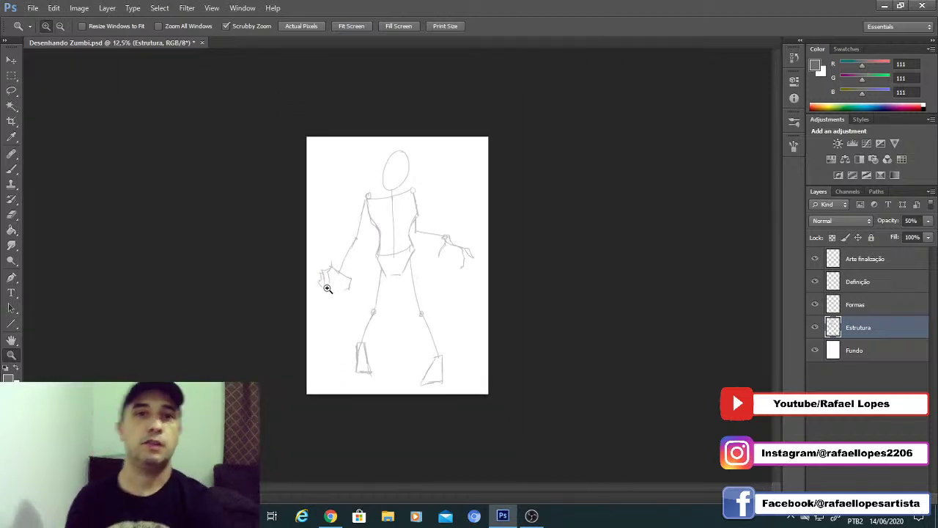
{"action": "left_click", "coordinate": [12, 61]}
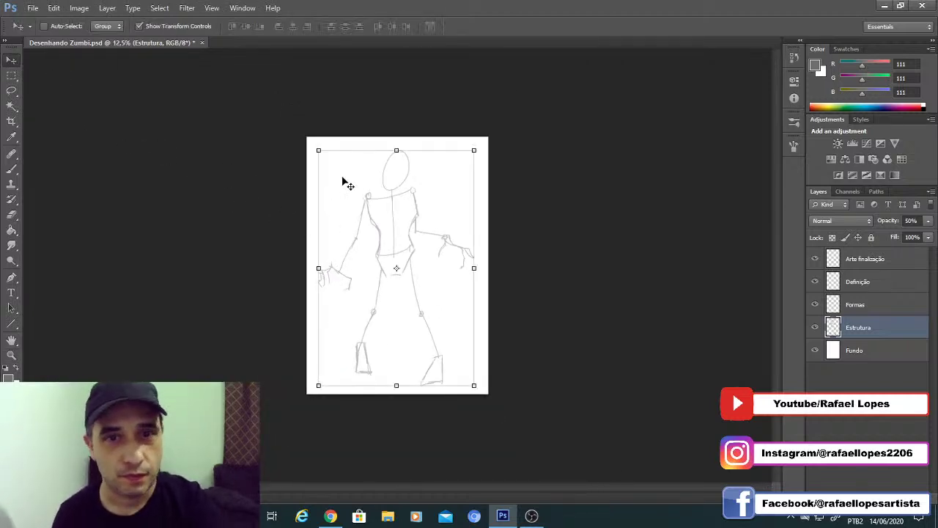
{"action": "left_click_drag", "start_coordinate": [318, 150], "coordinate": [323, 158]}
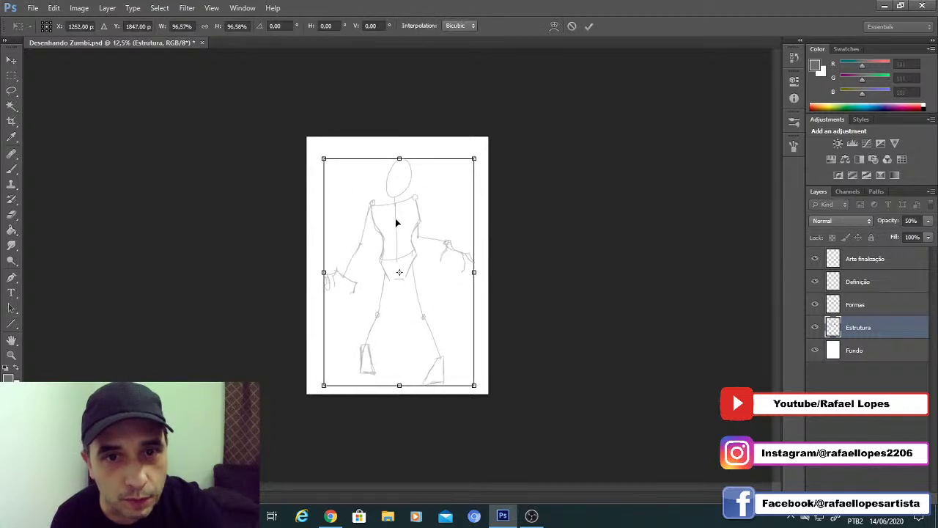
{"action": "left_click_drag", "start_coordinate": [396, 222], "coordinate": [394, 212]}
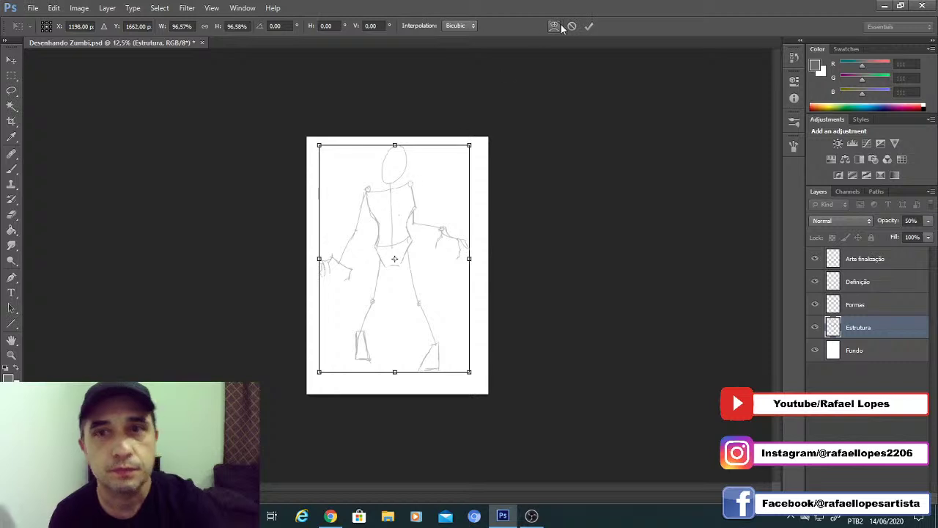
{"action": "left_click", "coordinate": [589, 27]}
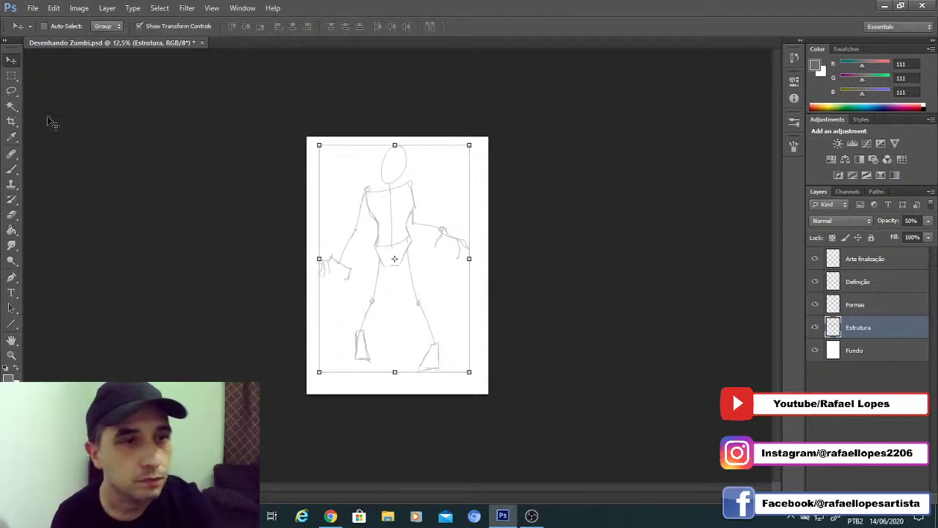
{"action": "left_click", "coordinate": [12, 76]}
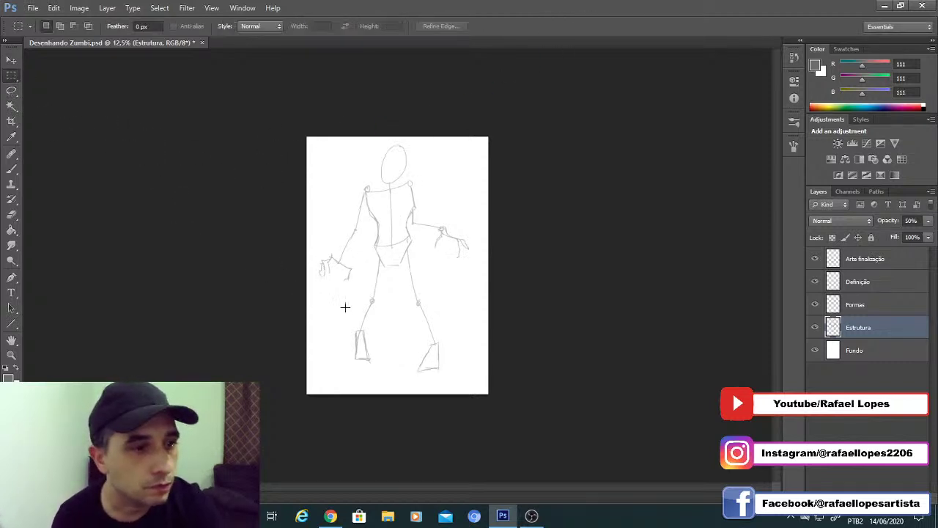
Step: Lasso the lower body from the waist to the feet, move it straight down to lengthen the torso, and clear the selection
{"action": "key", "text": "z"}
{"action": "left_click", "coordinate": [373, 299]}
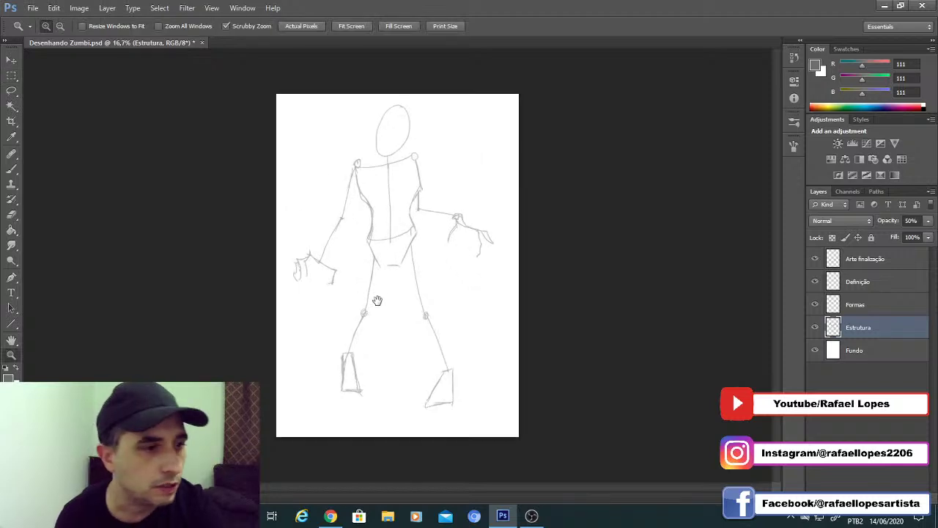
{"action": "key", "text": "l"}
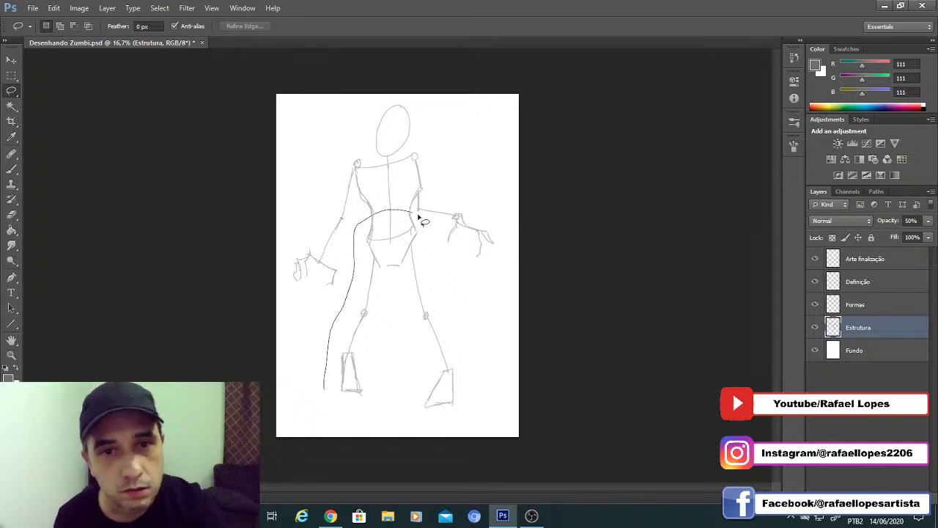
{"action": "mouse_move", "coordinate": [422, 220]}
{"action": "left_mouse_down"}
{"action": "mouse_move", "coordinate": [468, 346]}
{"action": "mouse_move", "coordinate": [470, 409]}
{"action": "mouse_move", "coordinate": [405, 436]}
{"action": "mouse_move", "coordinate": [337, 415]}
{"action": "mouse_move", "coordinate": [320, 389]}
{"action": "left_mouse_up"}
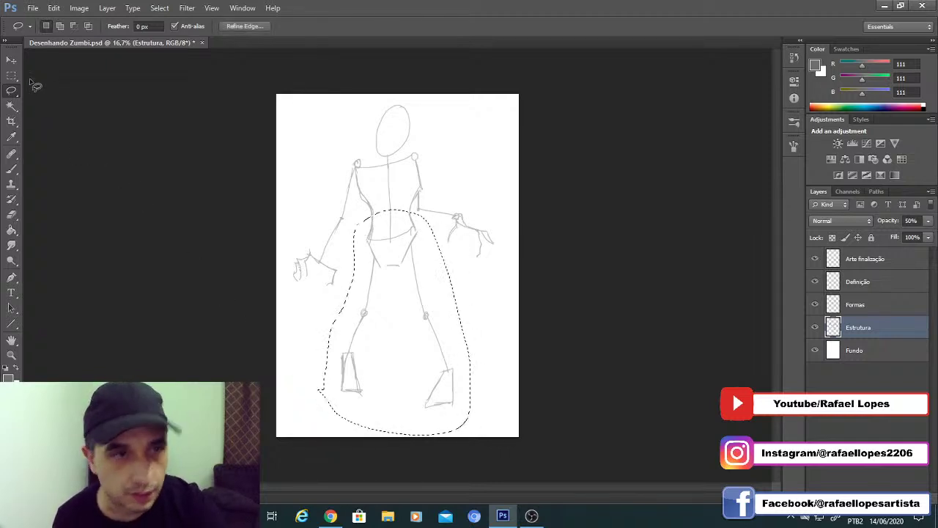
{"action": "left_click", "coordinate": [11, 59]}
{"action": "left_click_drag", "start_coordinate": [385, 263], "coordinate": [382, 280]}
{"action": "left_click", "coordinate": [15, 78]}
{"action": "left_click", "coordinate": [118, 151]}
Step: Redraw the torso lines across the gap at the waist to reconnect the ribcage with the pelvis
{"action": "key", "text": "z"}
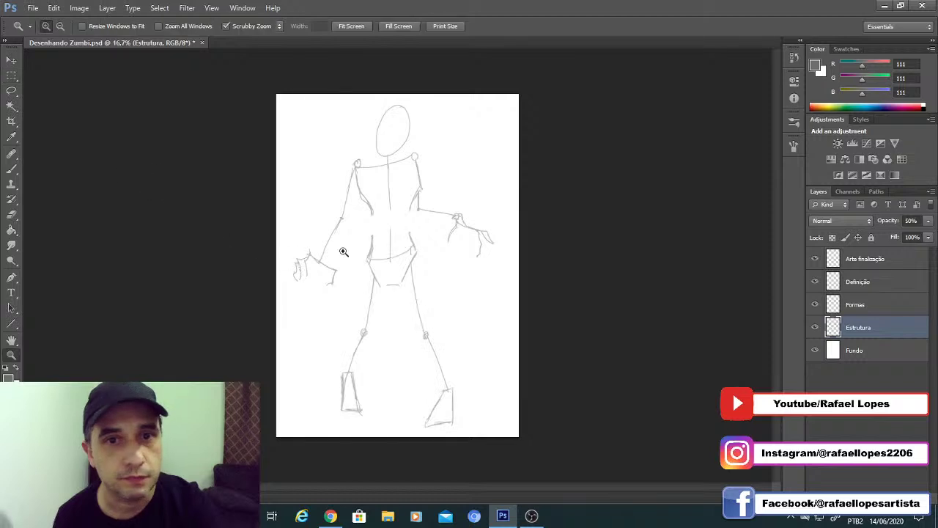
{"action": "left_click", "coordinate": [376, 220]}
{"action": "left_click", "coordinate": [377, 220]}
{"action": "left_click", "coordinate": [376, 220]}
{"action": "key", "text": "b"}
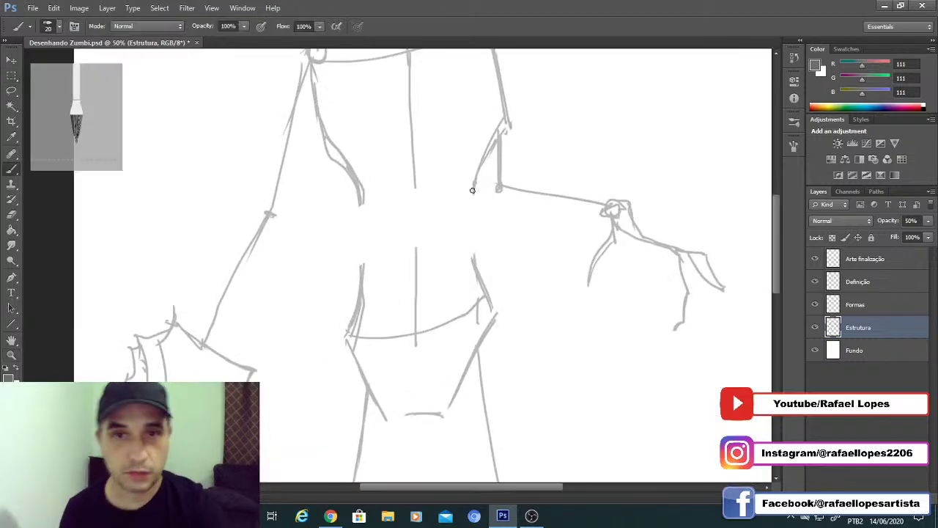
{"action": "left_click_drag", "start_coordinate": [475, 183], "coordinate": [473, 276]}
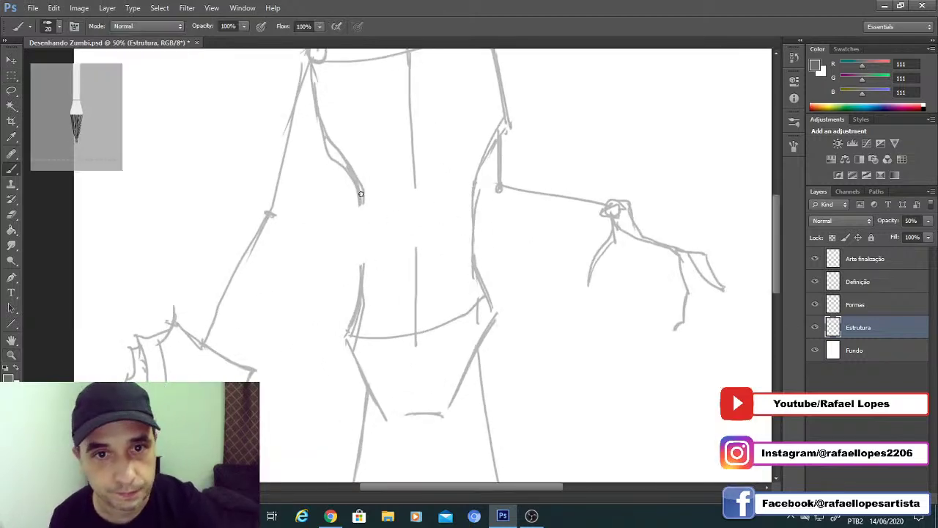
{"action": "left_click_drag", "start_coordinate": [360, 193], "coordinate": [363, 293]}
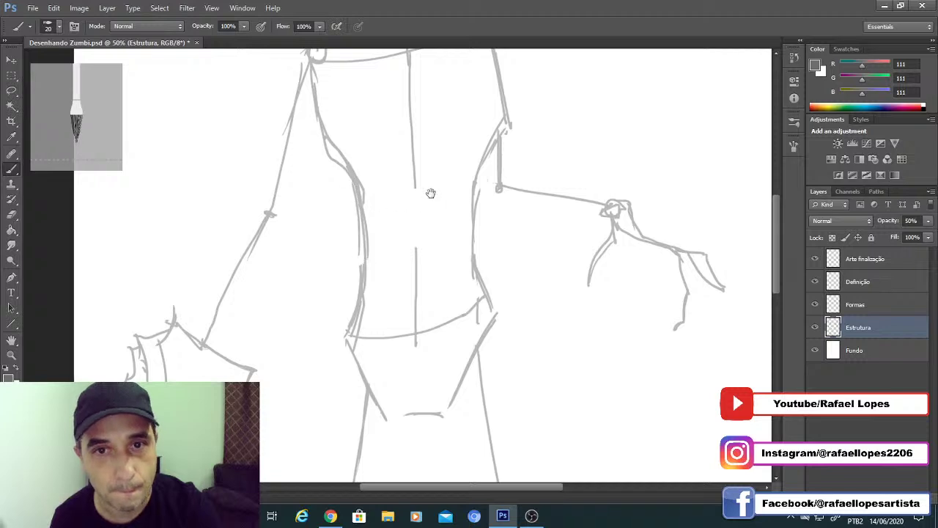
{"action": "left_click_drag", "start_coordinate": [430, 192], "coordinate": [447, 256]}
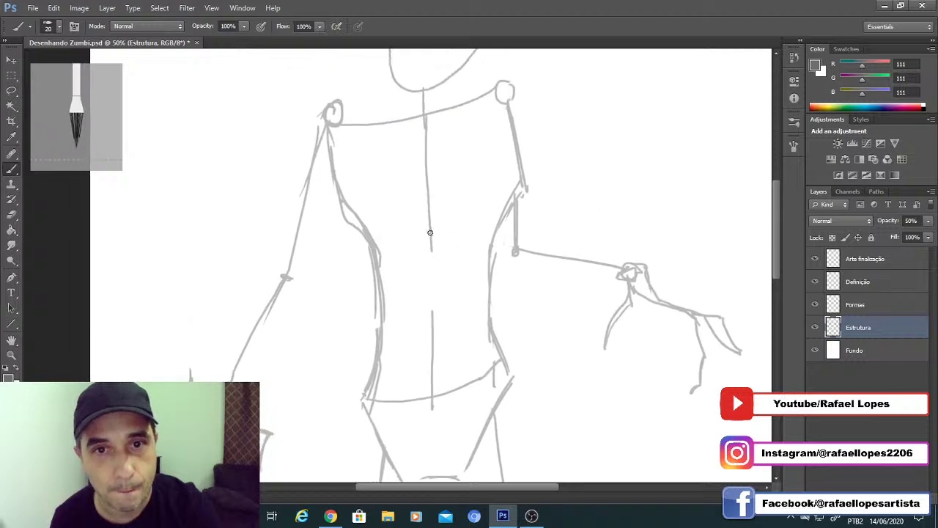
Step: Select the entire layer, scale the figure to about 91%, reposition it higher on the page, and clear the selection
{"action": "left_click", "coordinate": [421, 283], "text": "alt"}
{"action": "left_click", "coordinate": [423, 285], "text": "alt"}
{"action": "left_click", "coordinate": [421, 286], "text": "alt"}
{"action": "left_click", "coordinate": [421, 286], "text": "alt"}
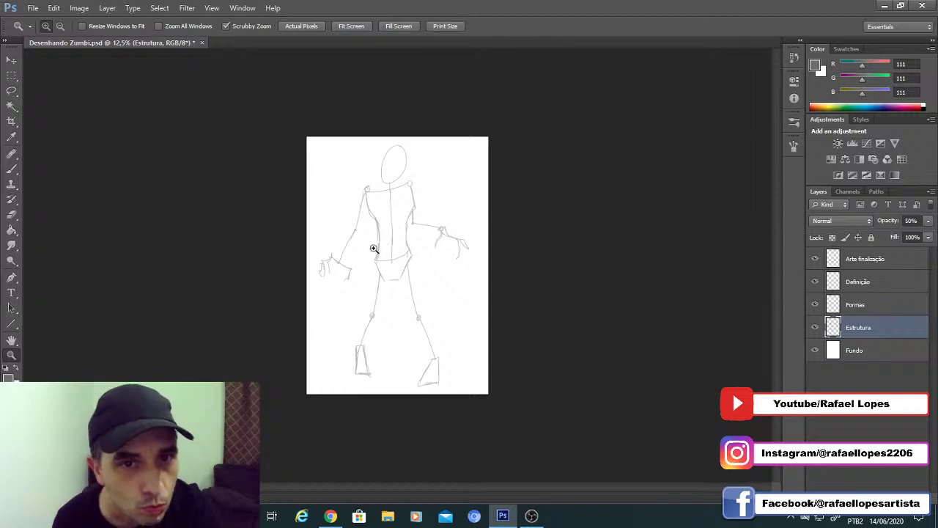
{"action": "key", "text": "ctrl+a"}
{"action": "left_click", "coordinate": [11, 59]}
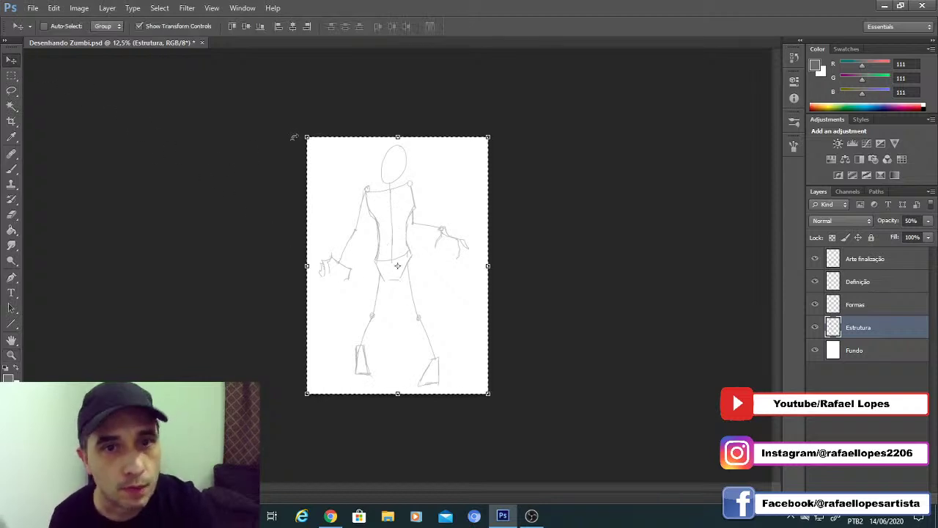
{"action": "left_click_drag", "start_coordinate": [308, 138], "coordinate": [324, 160]}
{"action": "mouse_move", "coordinate": [392, 220]}
{"action": "left_mouse_down"}
{"action": "mouse_move", "coordinate": [384, 199]}
{"action": "mouse_move", "coordinate": [390, 204]}
{"action": "left_mouse_up"}
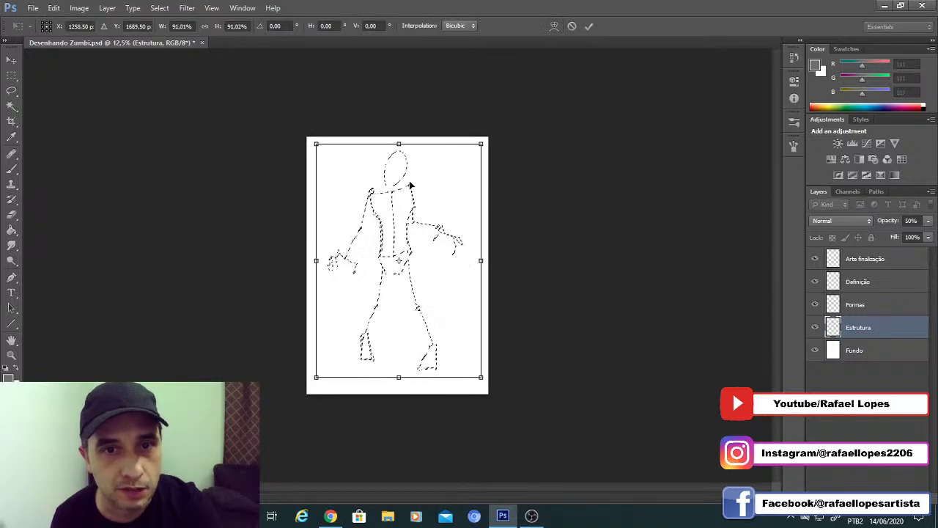
{"action": "key", "text": "Right"}
{"action": "key", "text": "Right"}
{"action": "key", "text": "Right"}
{"action": "left_click", "coordinate": [586, 29]}
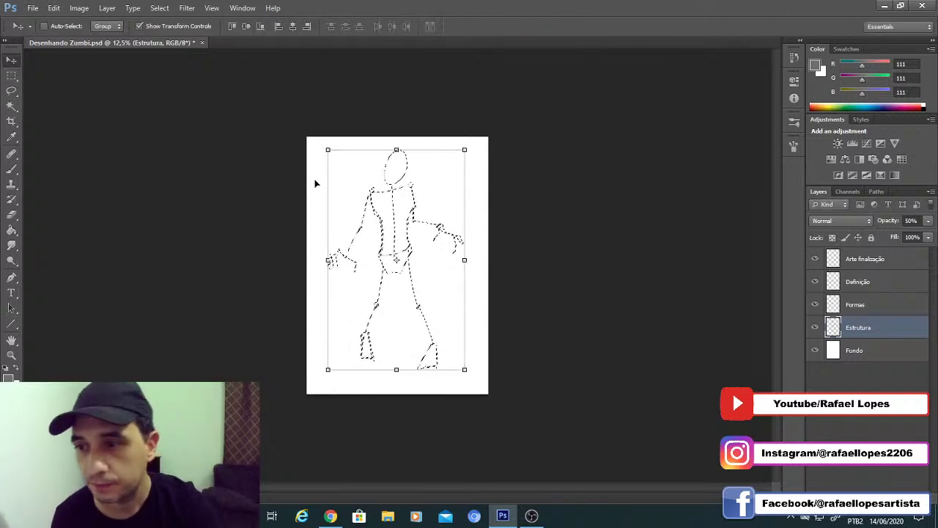
{"action": "left_click", "coordinate": [11, 76]}
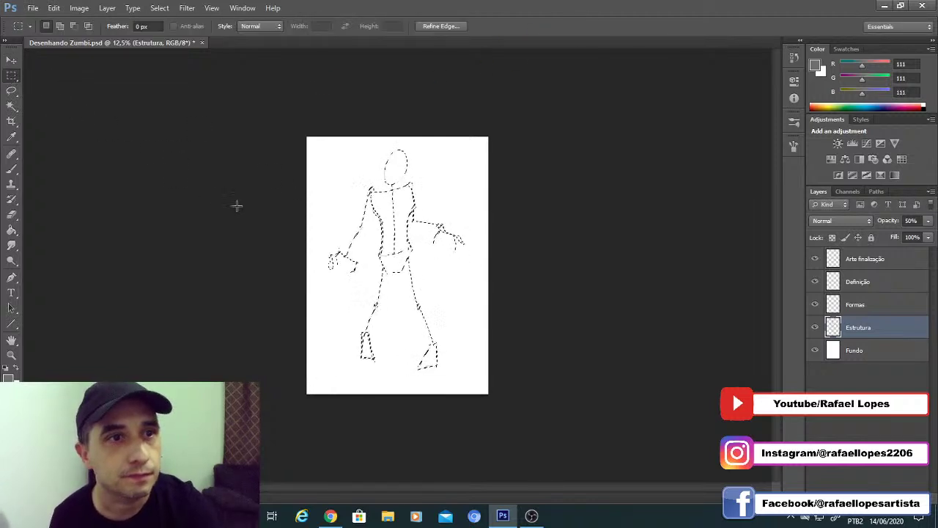
{"action": "left_click", "coordinate": [291, 228]}
Step: Lasso both feet with the lower shins, move them straight down to lengthen the legs, and clear the selection
{"action": "key", "text": "z"}
{"action": "left_click", "coordinate": [380, 262]}
{"action": "left_click_drag", "start_coordinate": [372, 320], "coordinate": [370, 224]}
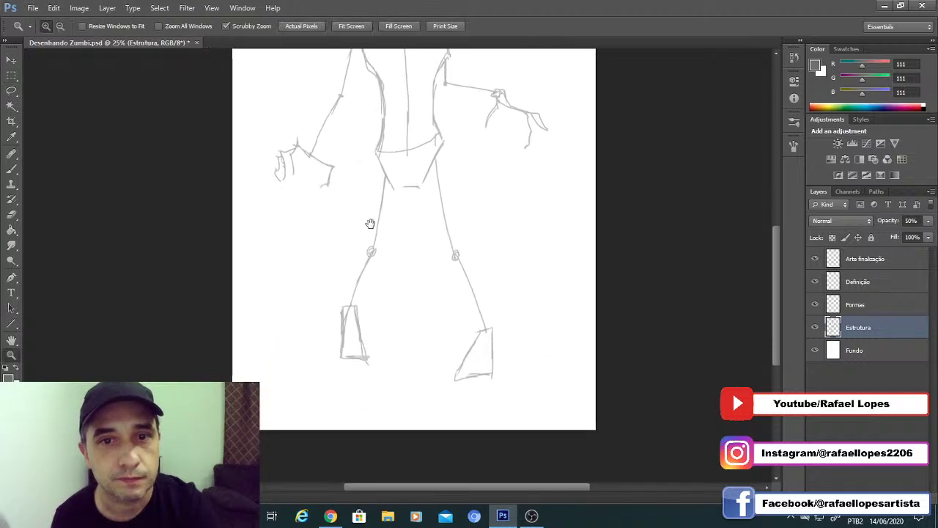
{"action": "key", "text": "l"}
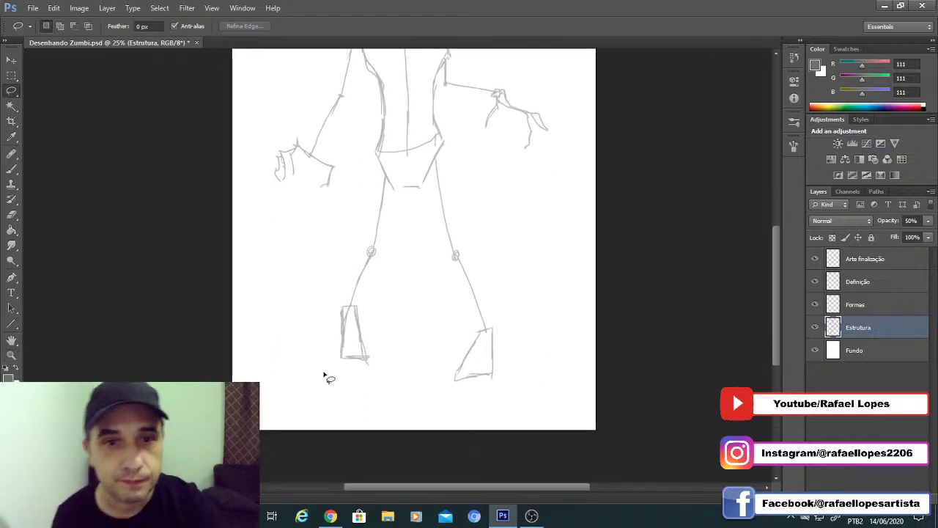
{"action": "mouse_move", "coordinate": [323, 374]}
{"action": "left_mouse_down"}
{"action": "mouse_move", "coordinate": [316, 296]}
{"action": "mouse_move", "coordinate": [325, 277]}
{"action": "mouse_move", "coordinate": [525, 303]}
{"action": "mouse_move", "coordinate": [415, 391]}
{"action": "mouse_move", "coordinate": [322, 370]}
{"action": "left_mouse_up"}
{"action": "left_click", "coordinate": [11, 60]}
{"action": "left_click_drag", "start_coordinate": [350, 317], "coordinate": [357, 349]}
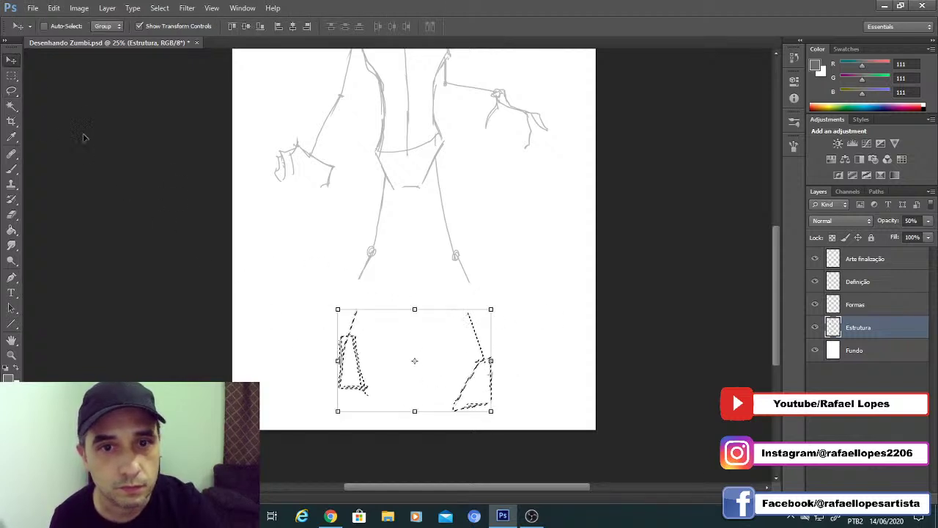
{"action": "key", "text": "m"}
{"action": "left_click", "coordinate": [320, 334]}
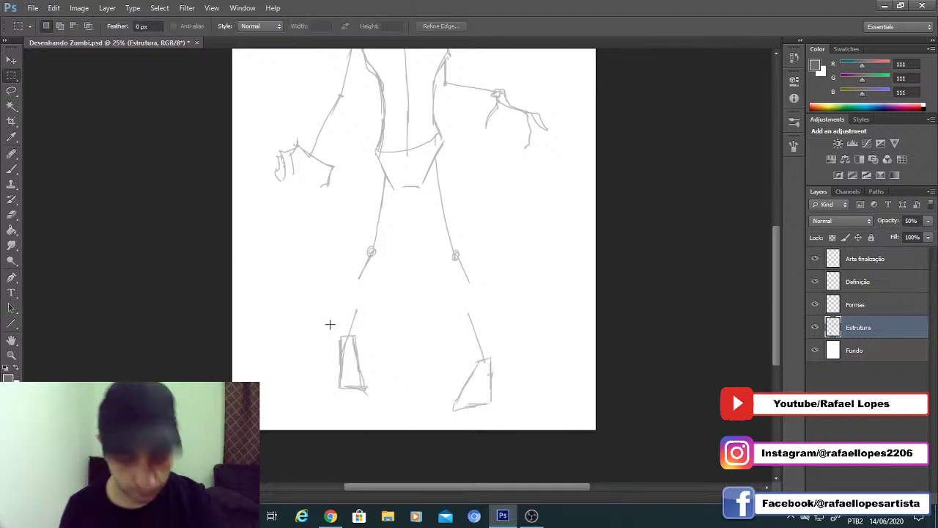
Step: Erase the leftover shin segments on both legs and redraw the right shin as one line from the knee to the foot
{"action": "key", "text": "e"}
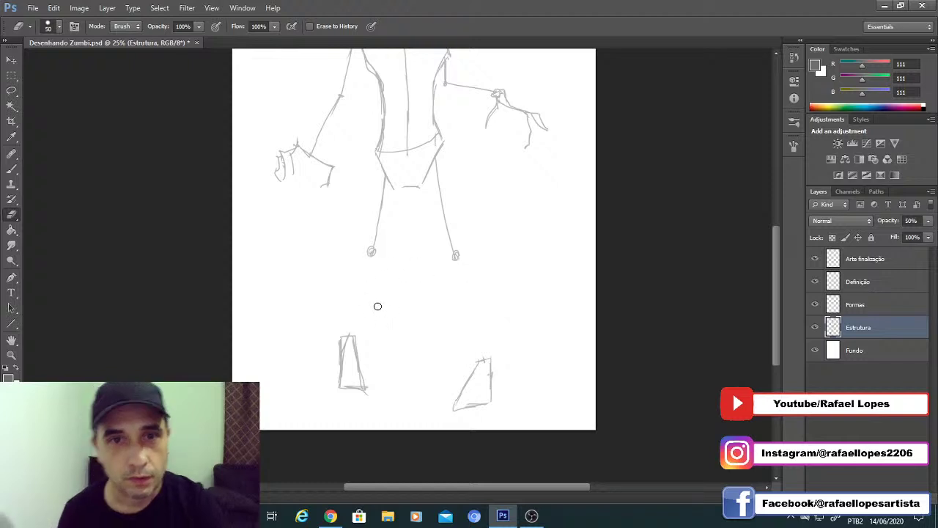
{"action": "key", "text": "b"}
{"action": "left_click_drag", "start_coordinate": [456, 256], "coordinate": [480, 366]}
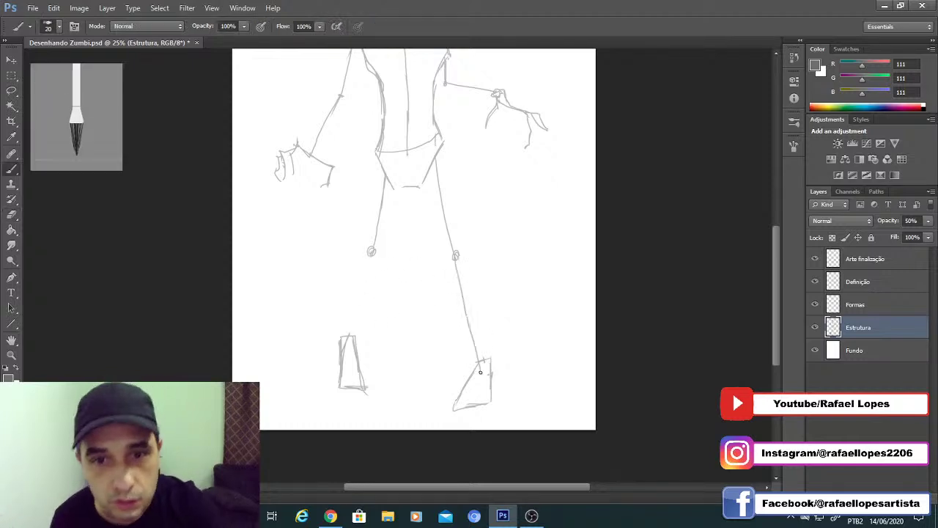
{"action": "key", "text": "ctrl+z"}
{"action": "left_click_drag", "start_coordinate": [456, 258], "coordinate": [484, 361]}
{"action": "left_click_drag", "start_coordinate": [384, 283], "coordinate": [435, 284]}
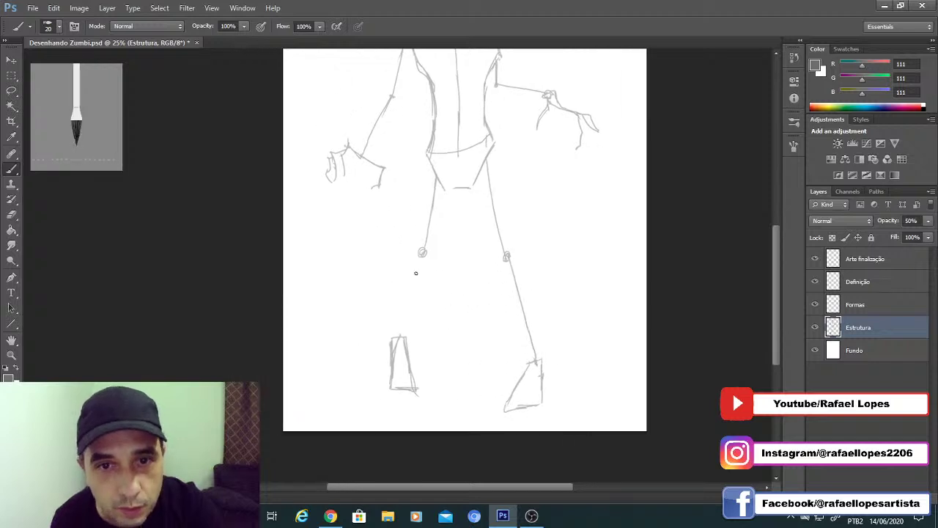
Step: Redraw both shins as gently curved lines running down from the knees, redoing the left shin with a wider outward slant
{"action": "key", "text": "ctrl+z"}
{"action": "left_click_drag", "start_coordinate": [506, 256], "coordinate": [534, 362]}
{"action": "left_click_drag", "start_coordinate": [393, 288], "coordinate": [417, 279]}
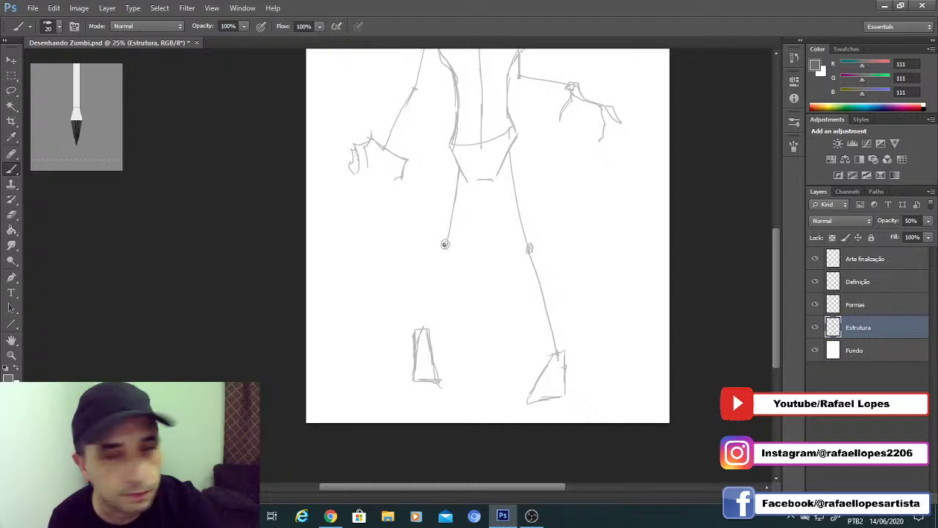
{"action": "left_click_drag", "start_coordinate": [444, 244], "coordinate": [441, 265]}
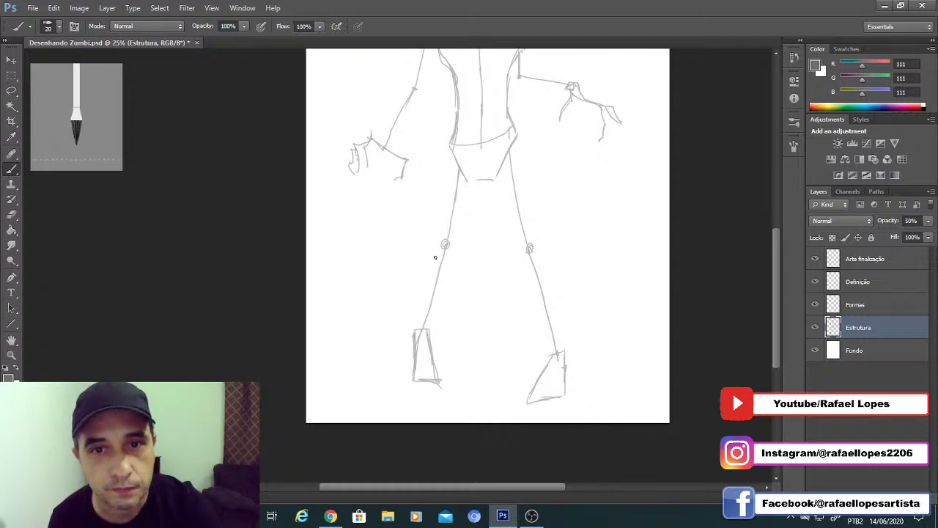
{"action": "key", "text": "ctrl+z"}
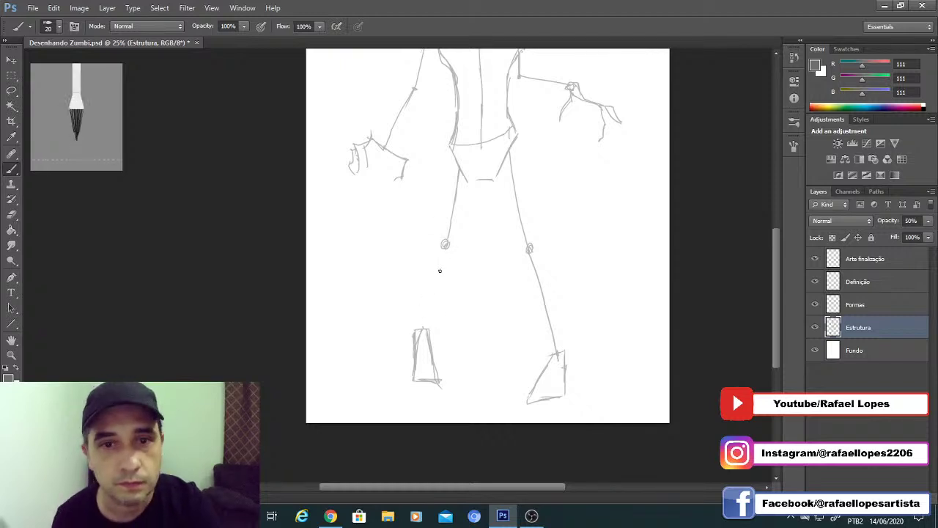
{"action": "left_click_drag", "start_coordinate": [444, 248], "coordinate": [424, 323]}
{"action": "key", "text": "ctrl+z"}
{"action": "left_click_drag", "start_coordinate": [444, 250], "coordinate": [421, 307]}
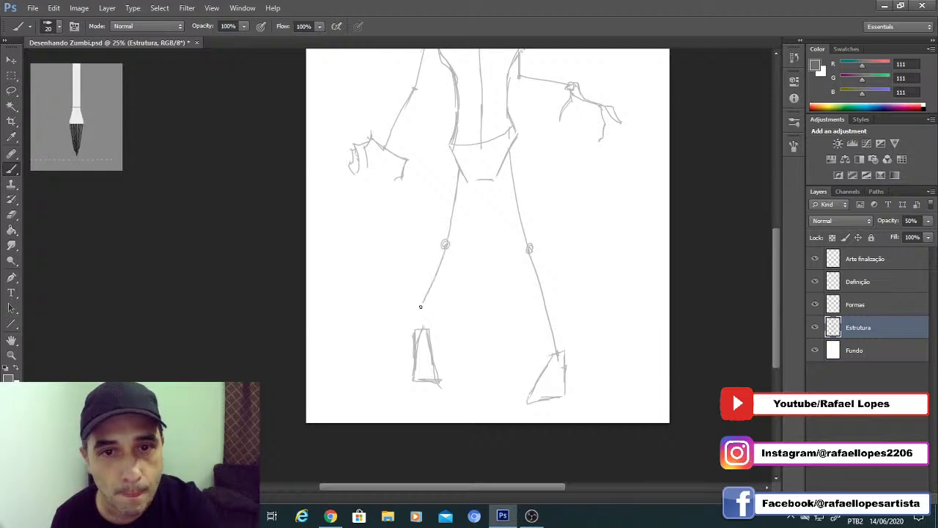
Step: Lasso the left foot, shift it outward and slightly down, clear the selection, and join the shin line to the foot
{"action": "key", "text": "l"}
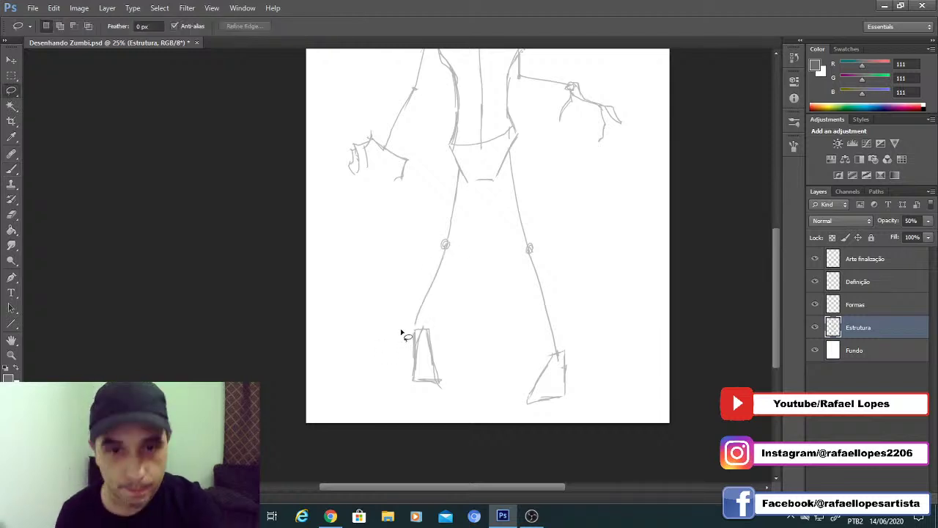
{"action": "mouse_move", "coordinate": [413, 397]}
{"action": "left_mouse_down"}
{"action": "mouse_move", "coordinate": [451, 384]}
{"action": "mouse_move", "coordinate": [442, 329]}
{"action": "mouse_move", "coordinate": [405, 323]}
{"action": "left_mouse_up"}
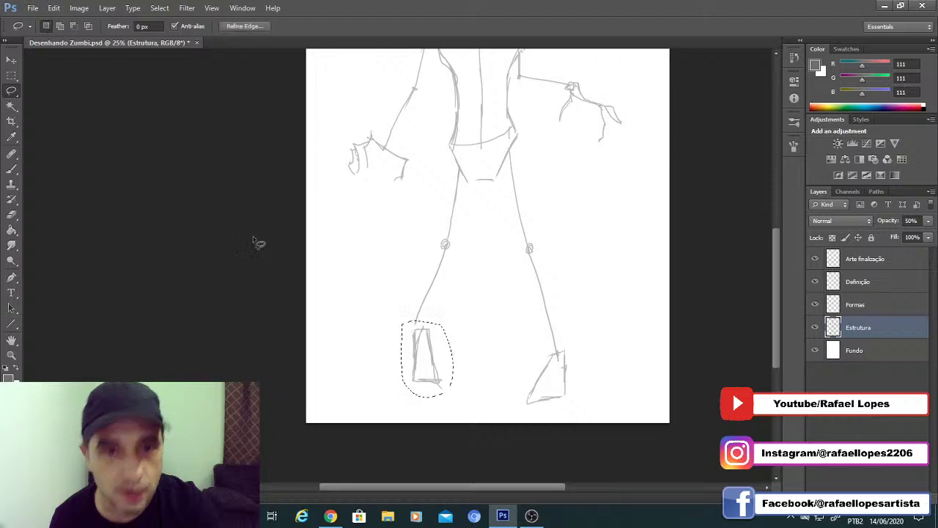
{"action": "left_click", "coordinate": [11, 60]}
{"action": "left_click_drag", "start_coordinate": [423, 359], "coordinate": [404, 358]}
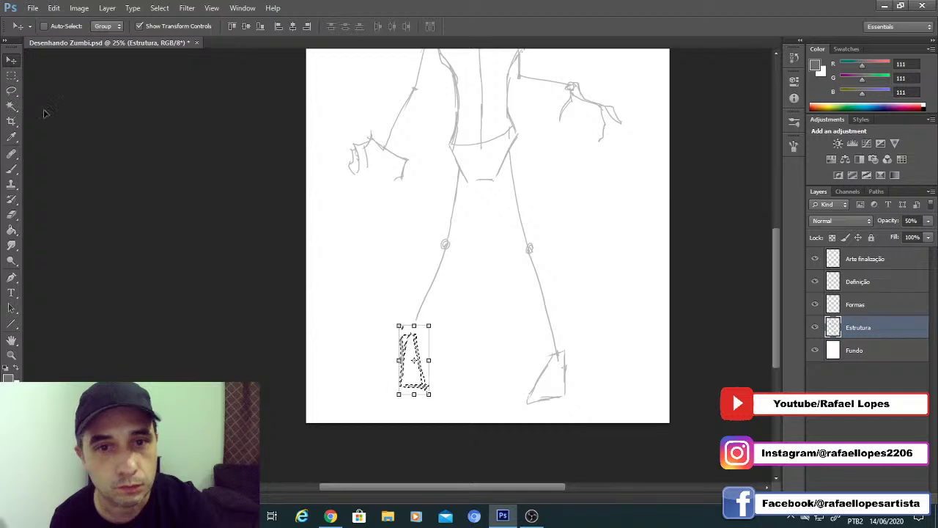
{"action": "left_click", "coordinate": [11, 76]}
{"action": "left_click", "coordinate": [249, 263]}
{"action": "key", "text": "e"}
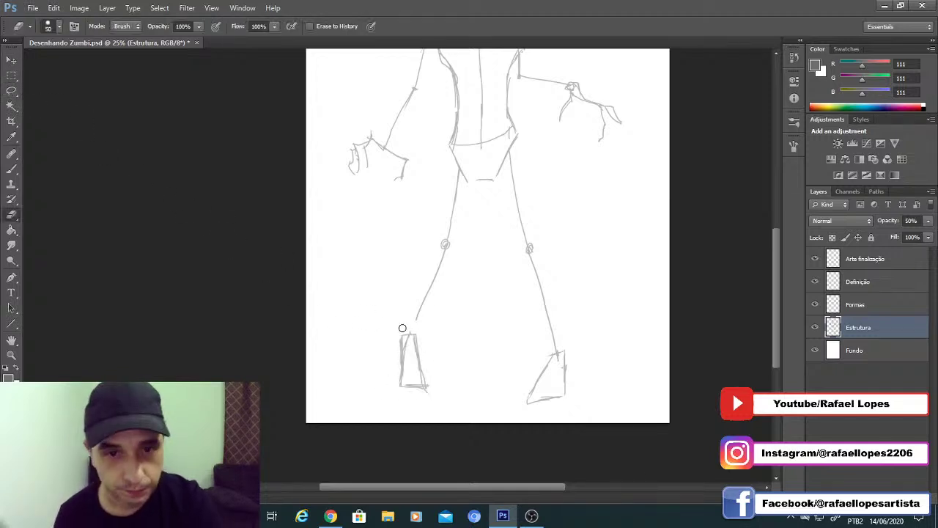
{"action": "key", "text": "b"}
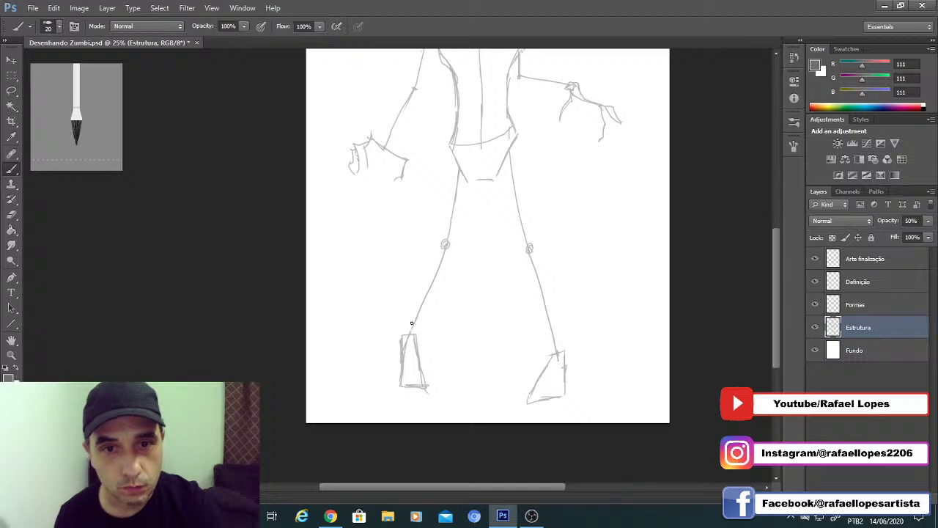
Step: Select the whole Estrutura drawing, nudge the figure slightly higher on the page, and clear the selection
{"action": "key", "text": "z"}
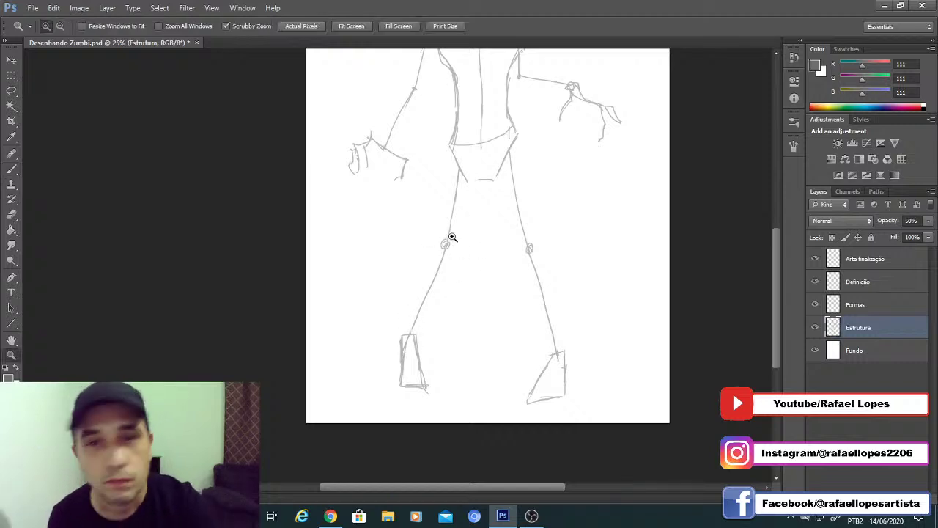
{"action": "left_click", "coordinate": [449, 236], "text": "alt"}
{"action": "left_click", "coordinate": [384, 268], "text": "alt"}
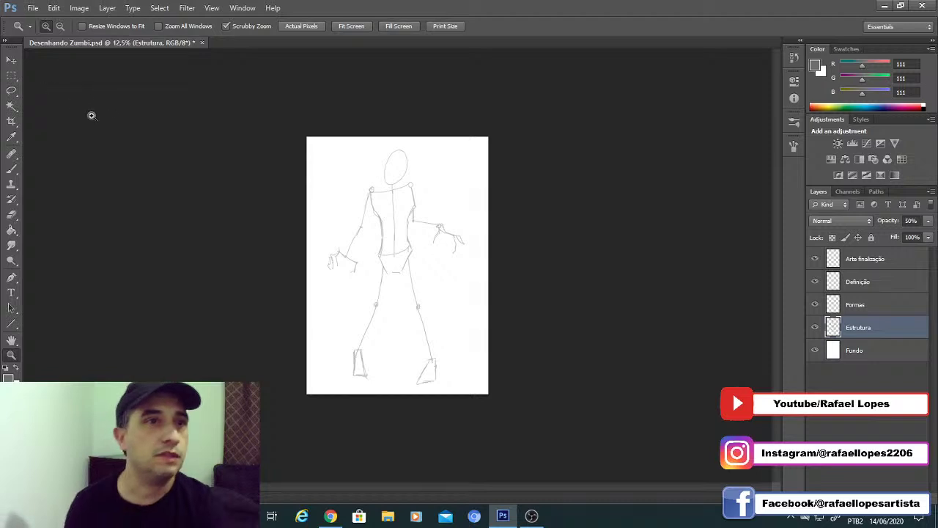
{"action": "key", "text": "ctrl+a"}
{"action": "left_click", "coordinate": [12, 63]}
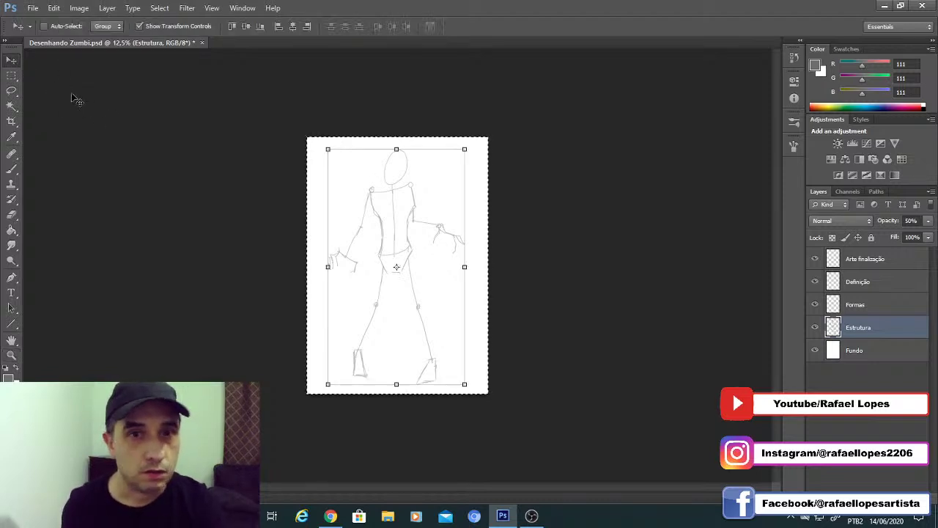
{"action": "key", "text": "Up"}
{"action": "key", "text": "Up"}
{"action": "key", "text": "Up"}
{"action": "key", "text": "Up"}
{"action": "key", "text": "Up"}
{"action": "key", "text": "Up"}
{"action": "key", "text": "Up"}
{"action": "key", "text": "Up"}
{"action": "key", "text": "Up"}
{"action": "key", "text": "Up"}
{"action": "key", "text": "Up"}
{"action": "key", "text": "Up"}
{"action": "key", "text": "Up"}
{"action": "key", "text": "Up"}
{"action": "key", "text": "Up"}
{"action": "key", "text": "Up"}
{"action": "key", "text": "Up"}
{"action": "key", "text": "Up"}
{"action": "key", "text": "Up"}
{"action": "key", "text": "Up"}
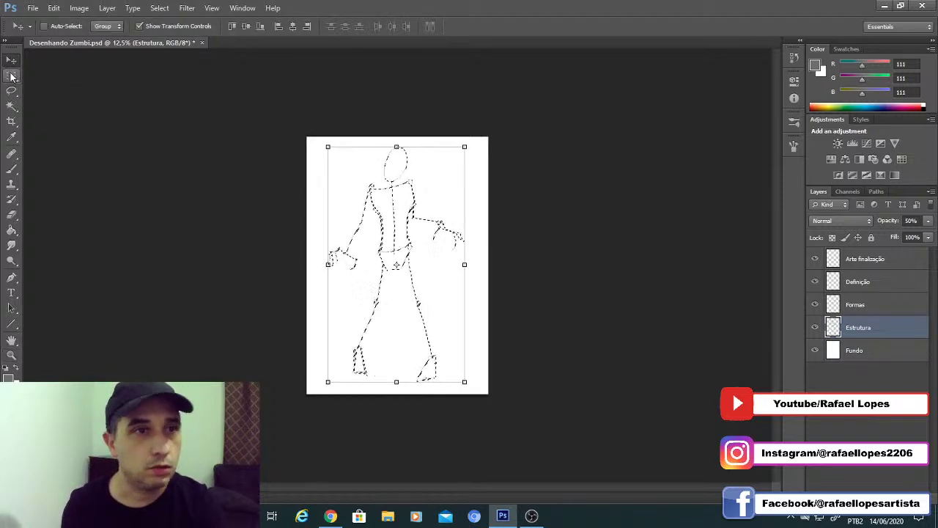
{"action": "left_click", "coordinate": [11, 76]}
{"action": "left_click", "coordinate": [262, 233]}
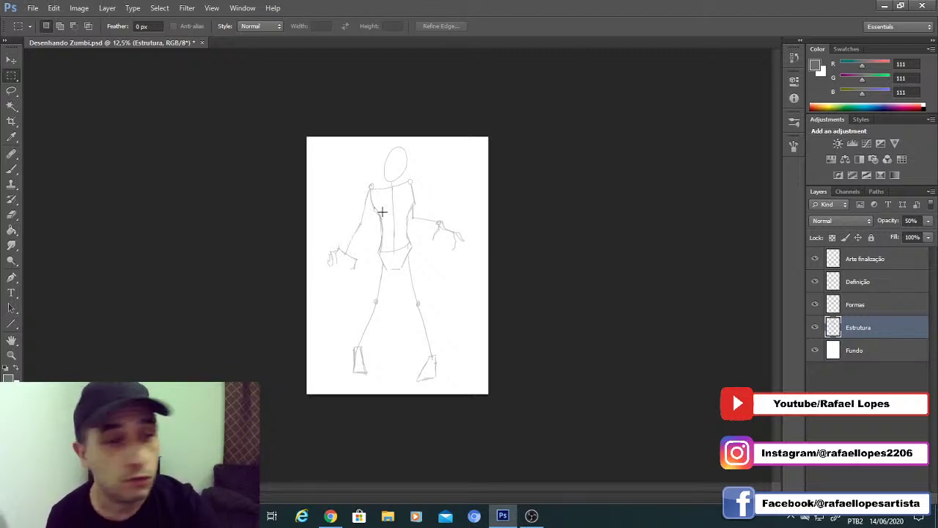
Step: On the Formas layer, sketch the neck contour and the rounded shoulder outline over the figure's right shoulder joint
{"action": "double_click", "coordinate": [854, 305]}
{"action": "left_click", "coordinate": [897, 308]}
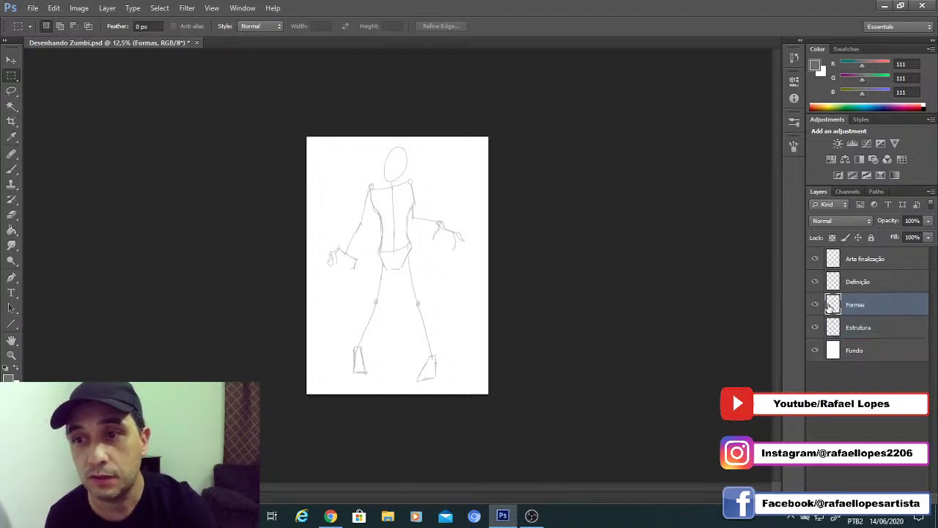
{"action": "key", "text": "z"}
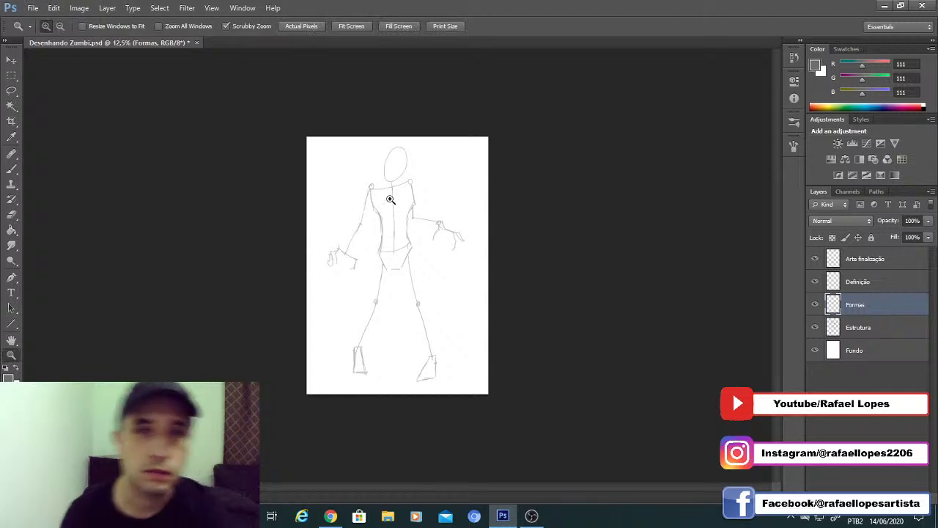
{"action": "left_click_drag", "start_coordinate": [386, 203], "coordinate": [413, 278]}
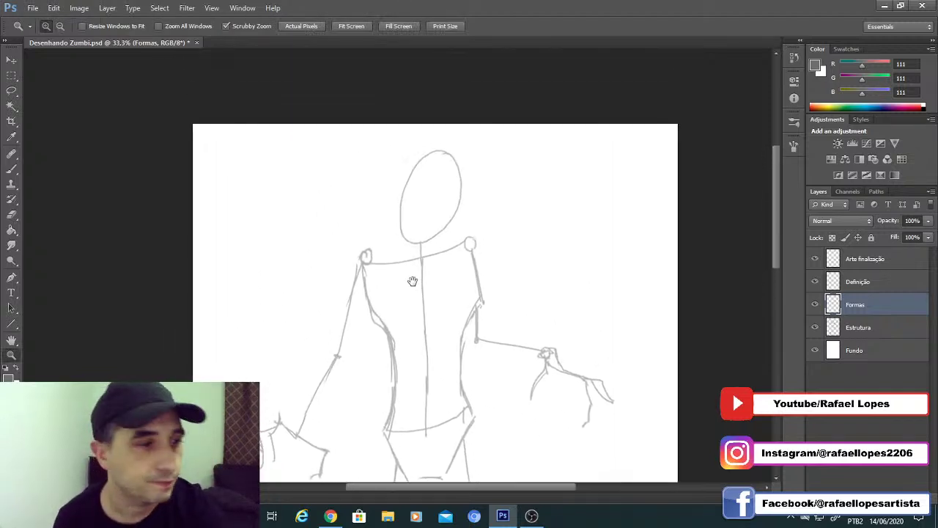
{"action": "left_click", "coordinate": [429, 215]}
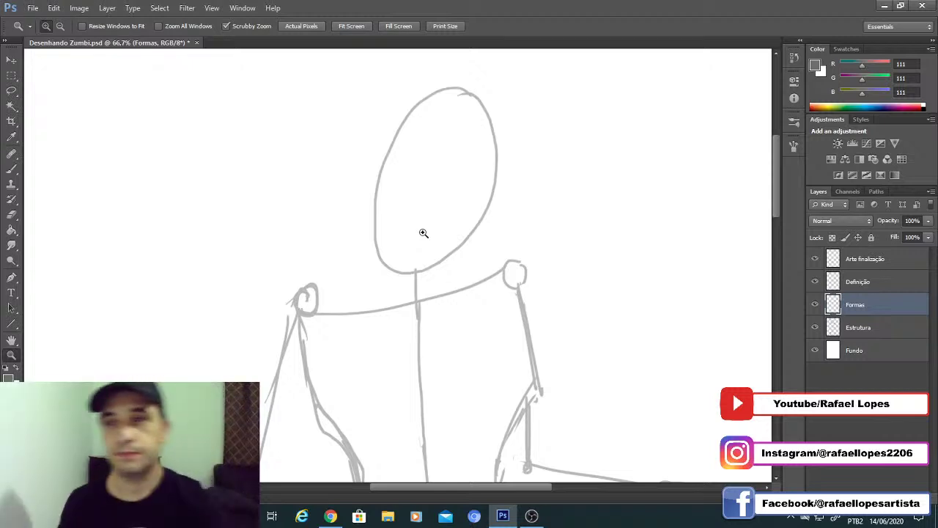
{"action": "key", "text": "b"}
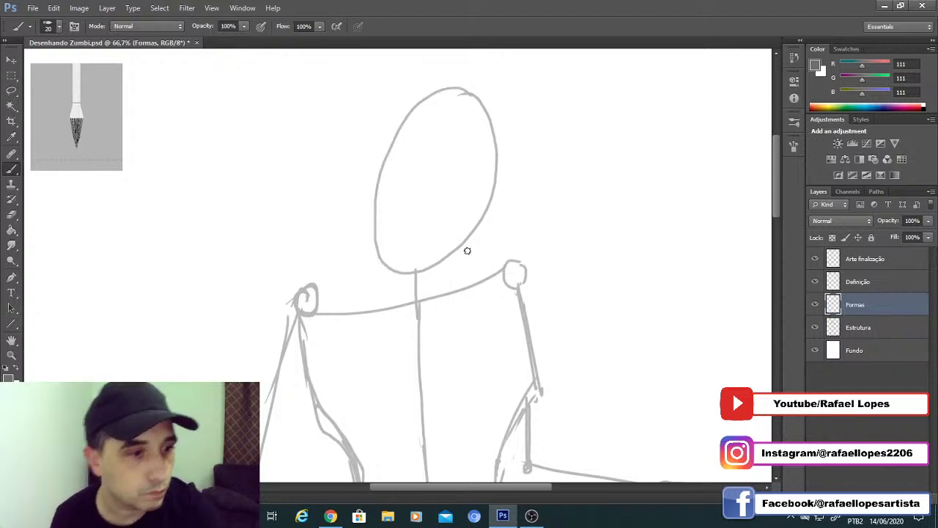
{"action": "mouse_move", "coordinate": [450, 257]}
{"action": "left_mouse_down"}
{"action": "mouse_move", "coordinate": [481, 273]}
{"action": "mouse_move", "coordinate": [541, 250]}
{"action": "mouse_move", "coordinate": [571, 262]}
{"action": "left_mouse_up"}
{"action": "left_click_drag", "start_coordinate": [520, 292], "coordinate": [553, 186]}
{"action": "mouse_move", "coordinate": [596, 146]}
{"action": "left_mouse_down"}
{"action": "mouse_move", "coordinate": [609, 165]}
{"action": "mouse_move", "coordinate": [602, 212]}
{"action": "left_mouse_up"}
{"action": "left_click_drag", "start_coordinate": [602, 166], "coordinate": [588, 225]}
{"action": "mouse_move", "coordinate": [467, 163]}
{"action": "left_mouse_down"}
{"action": "mouse_move", "coordinate": [497, 256]}
{"action": "mouse_move", "coordinate": [516, 236]}
{"action": "left_mouse_up"}
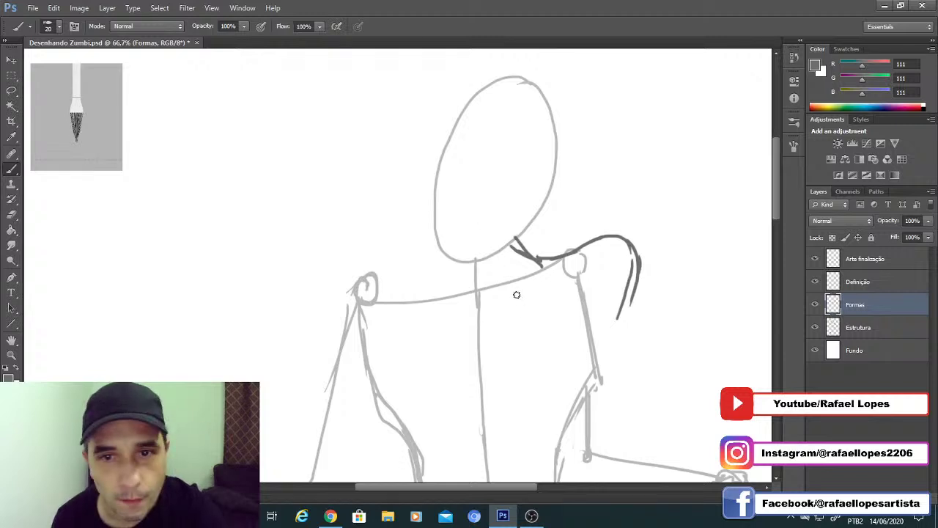
{"action": "mouse_move", "coordinate": [517, 298]}
{"action": "left_mouse_down"}
{"action": "mouse_move", "coordinate": [508, 257]}
{"action": "mouse_move", "coordinate": [515, 222]}
{"action": "left_mouse_up"}
{"action": "left_click_drag", "start_coordinate": [505, 267], "coordinate": [513, 217]}
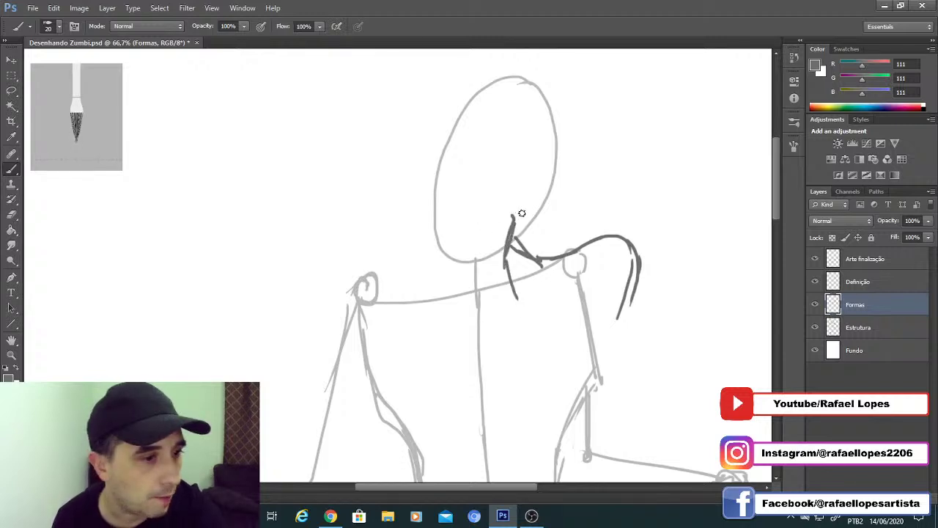
Step: On the Estrutura layer, lasso the head oval, move it straight up to lengthen the neck, and clear the selection
{"action": "left_click", "coordinate": [839, 327]}
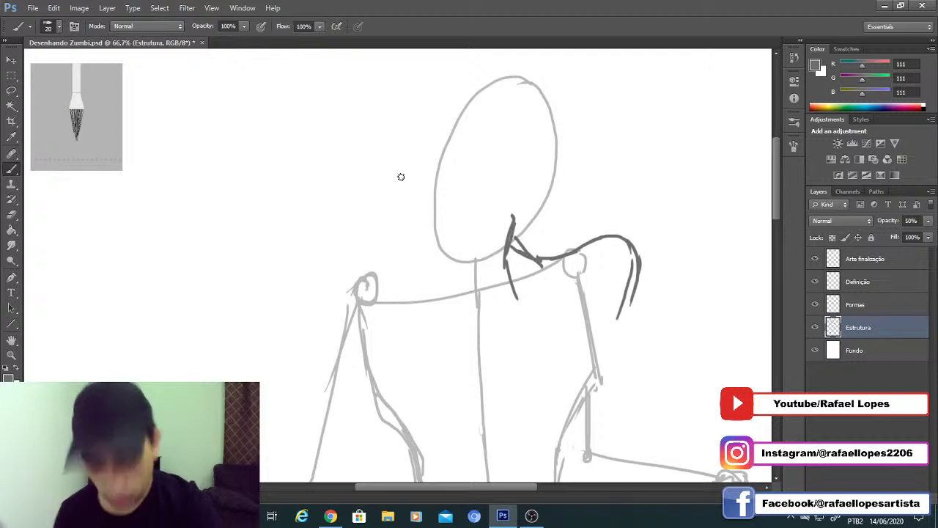
{"action": "key", "text": "l"}
{"action": "mouse_move", "coordinate": [418, 129]}
{"action": "left_mouse_down"}
{"action": "mouse_move", "coordinate": [410, 184]}
{"action": "mouse_move", "coordinate": [446, 269]}
{"action": "mouse_move", "coordinate": [578, 134]}
{"action": "mouse_move", "coordinate": [440, 101]}
{"action": "mouse_move", "coordinate": [417, 128]}
{"action": "left_mouse_up"}
{"action": "left_click", "coordinate": [12, 58]}
{"action": "left_click_drag", "start_coordinate": [430, 163], "coordinate": [443, 134]}
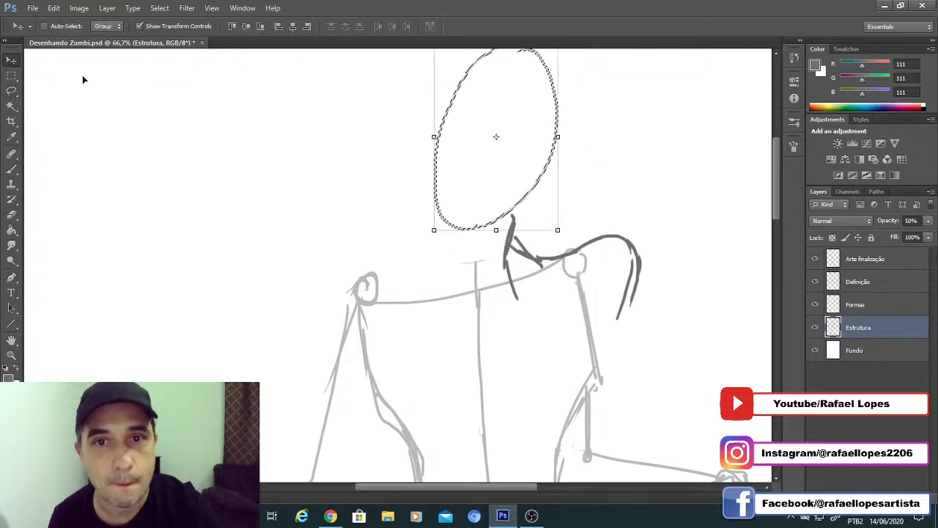
{"action": "left_click", "coordinate": [14, 78]}
{"action": "left_click", "coordinate": [223, 177]}
Step: Scale the whole Estrutura figure to about 93%, center it on the page, and apply the transformation
{"action": "key", "text": "z"}
{"action": "left_click", "coordinate": [341, 254], "text": "alt"}
{"action": "left_click", "coordinate": [344, 254], "text": "alt"}
{"action": "left_click", "coordinate": [344, 255], "text": "alt"}
{"action": "left_click", "coordinate": [342, 258], "text": "alt"}
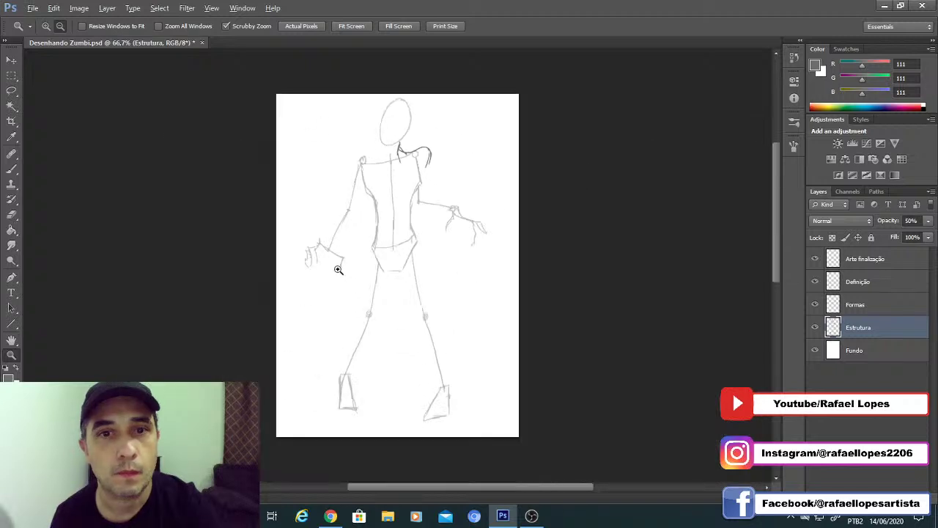
{"action": "left_click", "coordinate": [12, 76]}
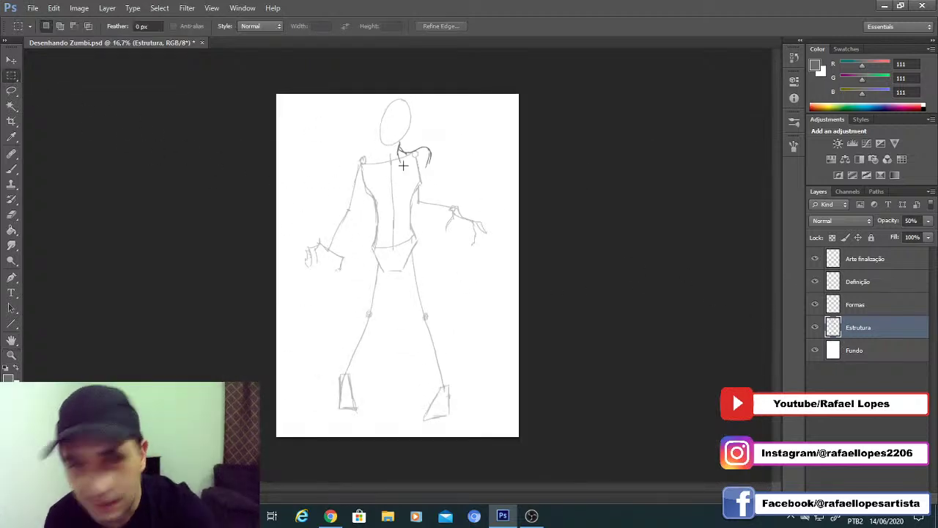
{"action": "left_click", "coordinate": [12, 60]}
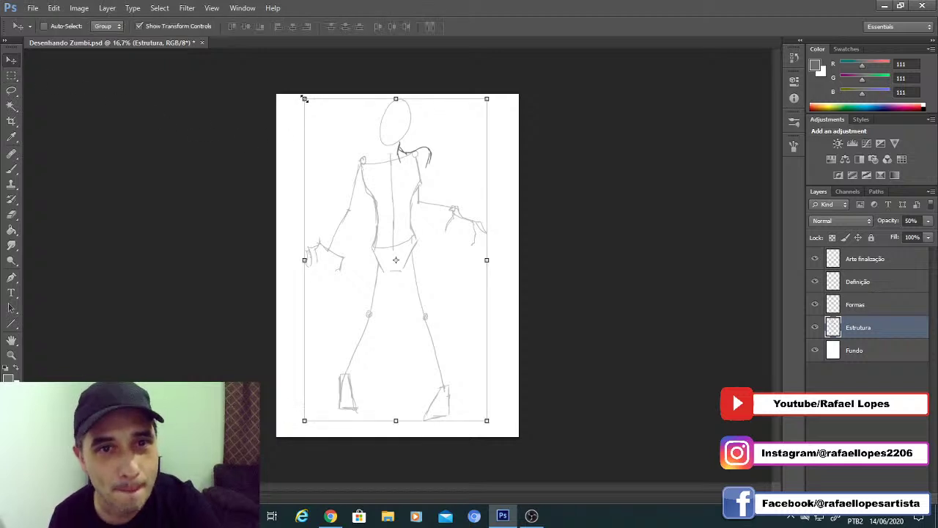
{"action": "left_click_drag", "start_coordinate": [304, 99], "coordinate": [317, 122]}
{"action": "left_click_drag", "start_coordinate": [404, 217], "coordinate": [400, 204]}
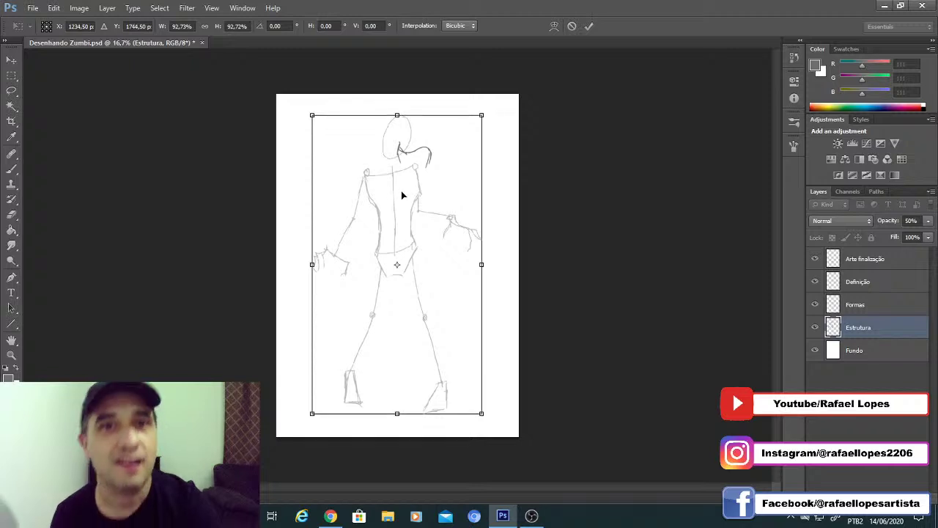
{"action": "left_click", "coordinate": [589, 26]}
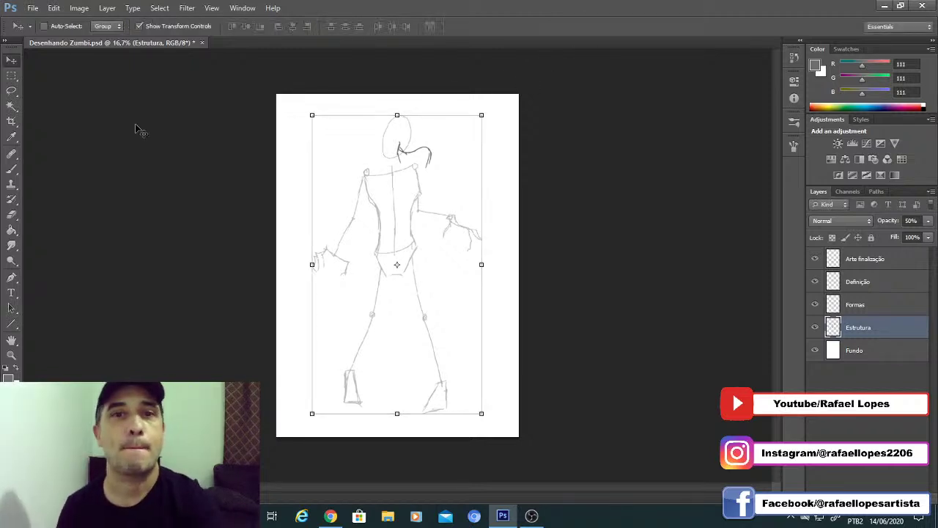
{"action": "left_click", "coordinate": [11, 75]}
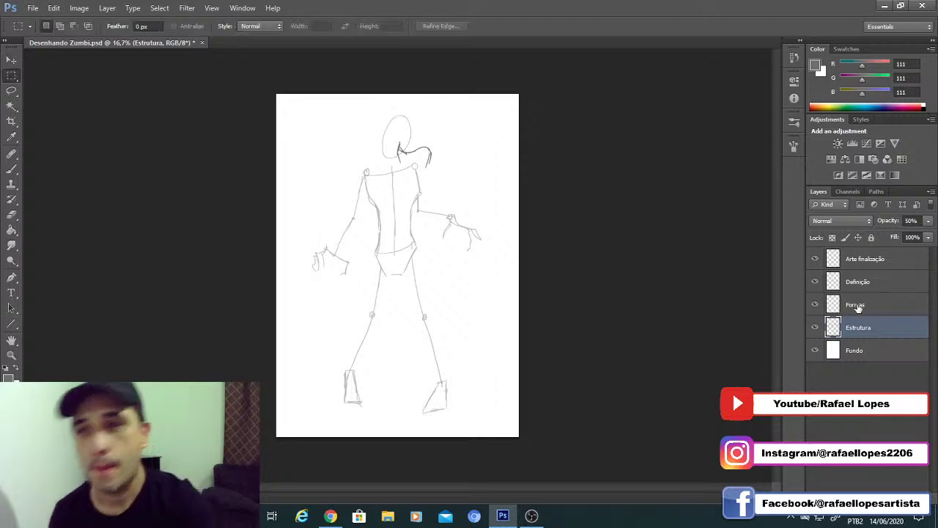
Step: On the Formas layer, move the neck and shoulder strokes down to match the resized structure's shoulder line
{"action": "left_click", "coordinate": [836, 309]}
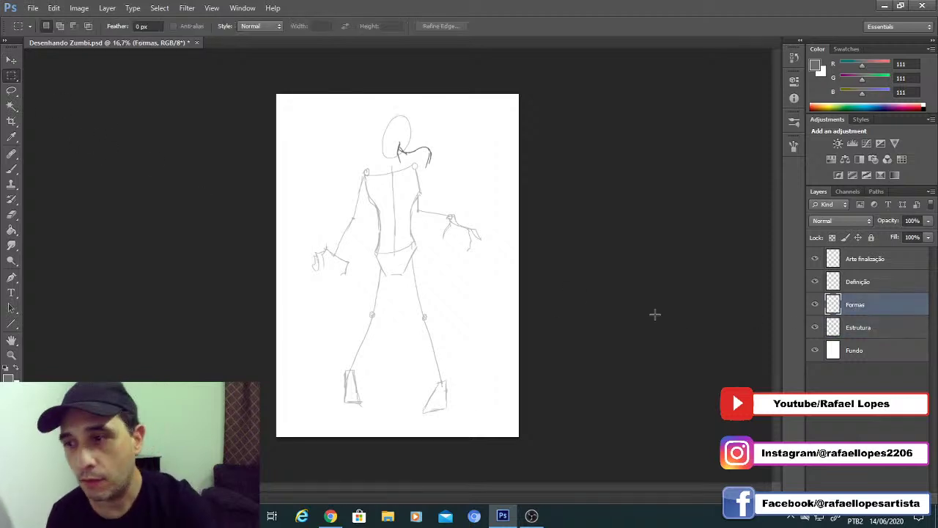
{"action": "left_click", "coordinate": [12, 60]}
{"action": "left_click_drag", "start_coordinate": [423, 154], "coordinate": [423, 165]}
{"action": "key", "text": "Up"}
{"action": "key", "text": "Up"}
{"action": "key", "text": "Up"}
{"action": "key", "text": "Up"}
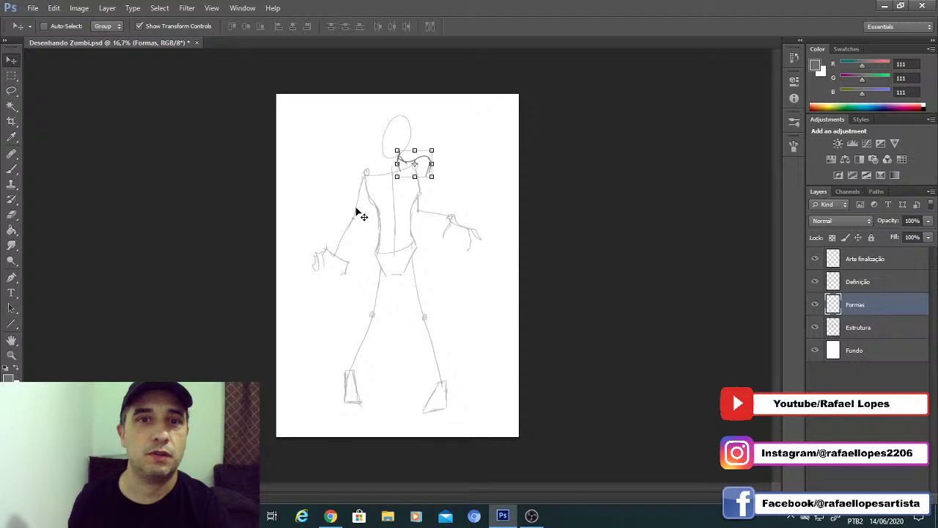
Step: Nudge the neck and shoulder strokes to the right so they wrap around the outside of the shoulder joint
{"action": "key", "text": "z"}
{"action": "left_click", "coordinate": [393, 166]}
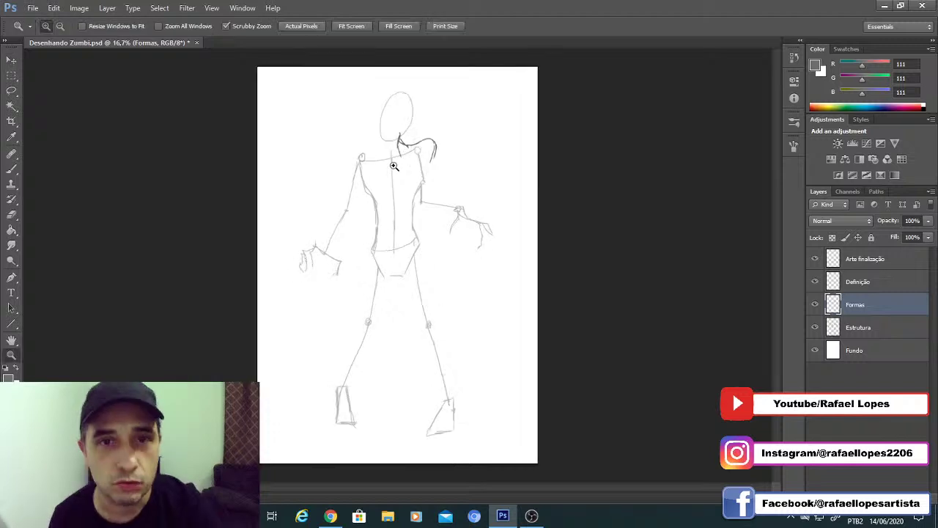
{"action": "key", "text": "ctrl+plus"}
{"action": "key", "text": "ctrl+plus"}
{"action": "key", "text": "ctrl+plus"}
{"action": "key", "text": "shift+Right"}
{"action": "key", "text": "shift+Right"}
{"action": "key", "text": "shift+Right"}
{"action": "key", "text": "shift+Right"}
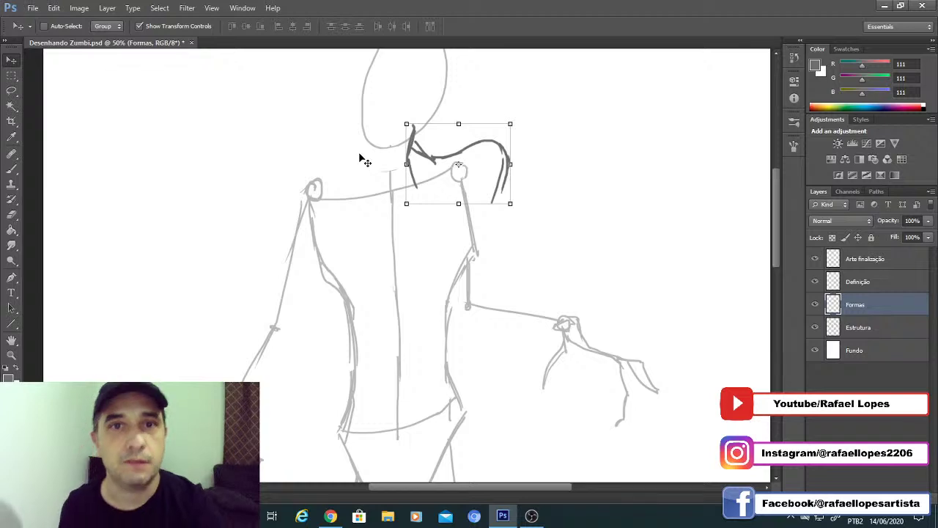
{"action": "key", "text": "Left"}
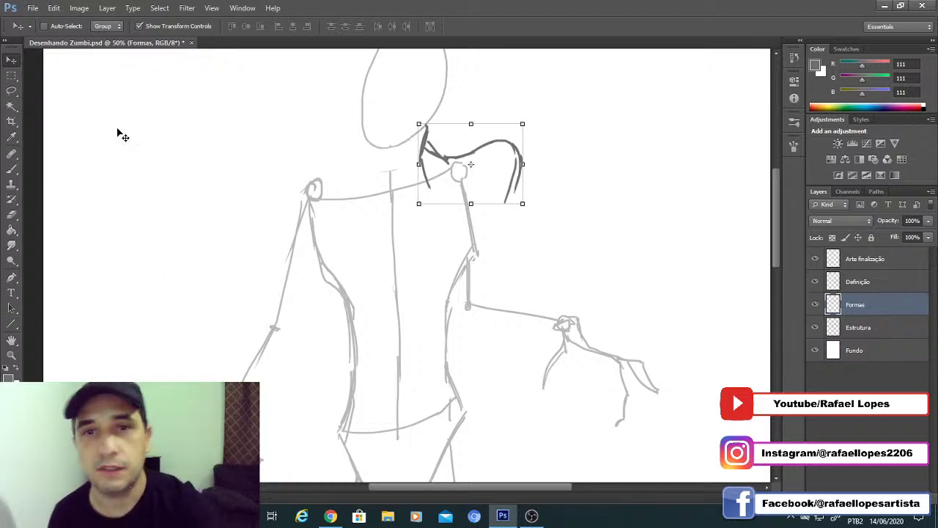
{"action": "key", "text": "m"}
{"action": "key", "text": "z"}
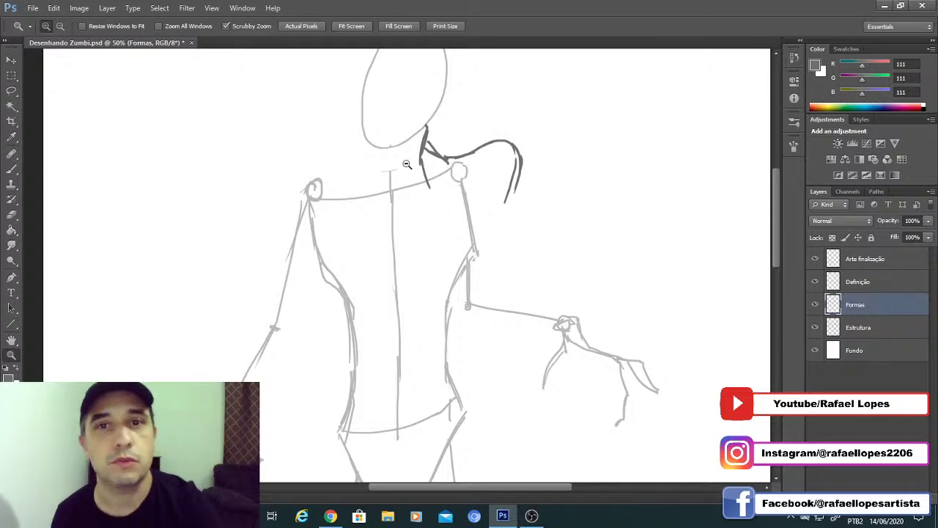
Step: On the Formas layer, brush dark strokes along the lower right of the jaw and under the chin of the head oval
{"action": "left_click", "coordinate": [396, 167], "text": "alt"}
{"action": "left_click", "coordinate": [382, 185], "text": "alt"}
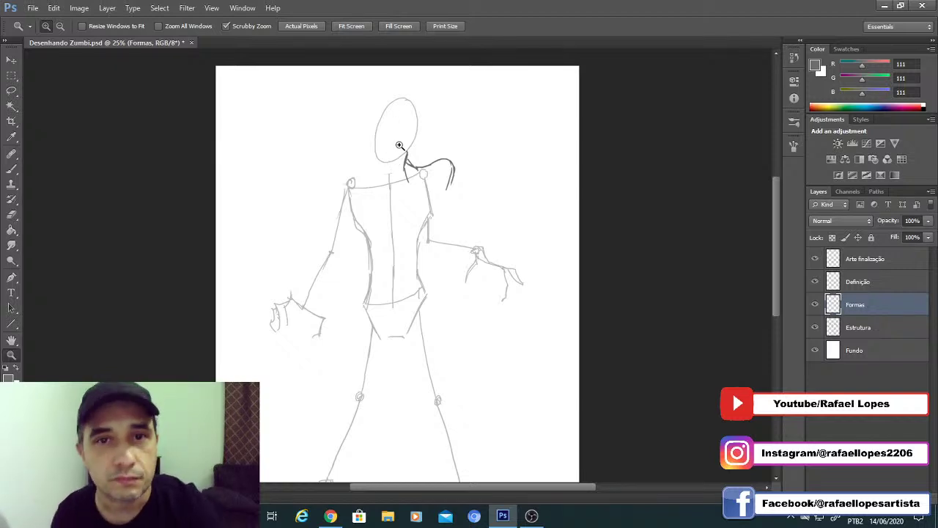
{"action": "left_click", "coordinate": [400, 145]}
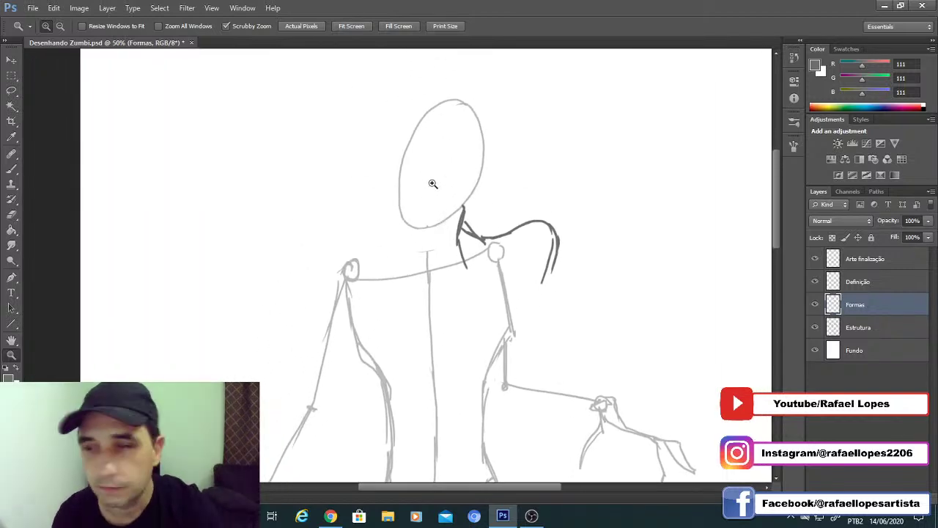
{"action": "left_click", "coordinate": [430, 174]}
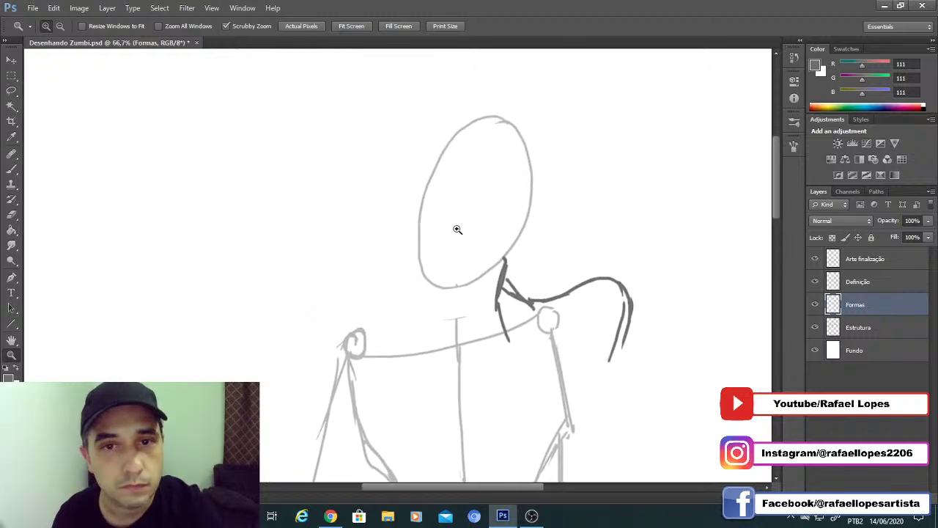
{"action": "key", "text": "b"}
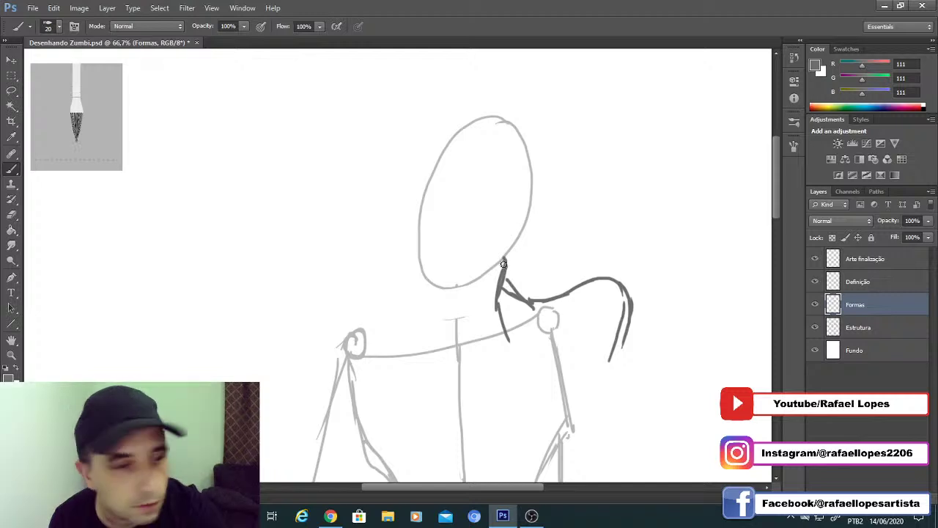
{"action": "left_click_drag", "start_coordinate": [504, 265], "coordinate": [524, 227]}
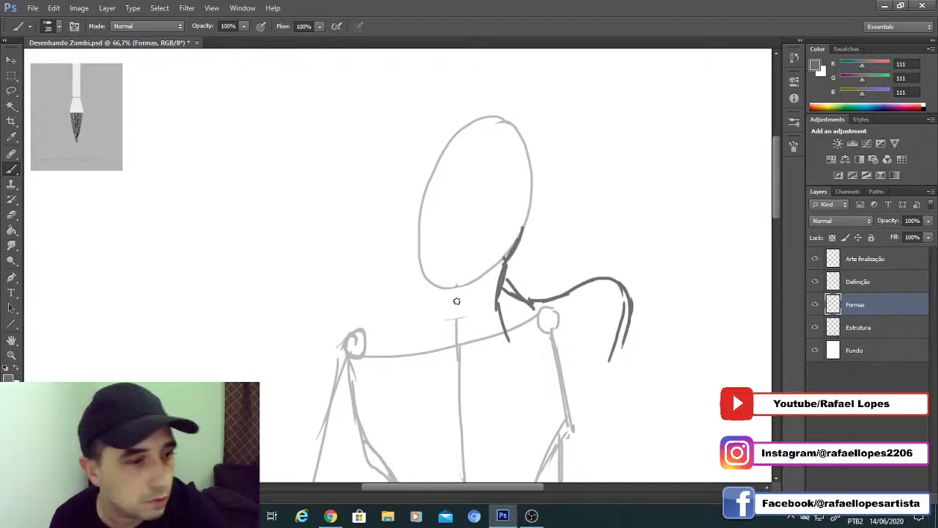
{"action": "left_click_drag", "start_coordinate": [456, 291], "coordinate": [465, 289]}
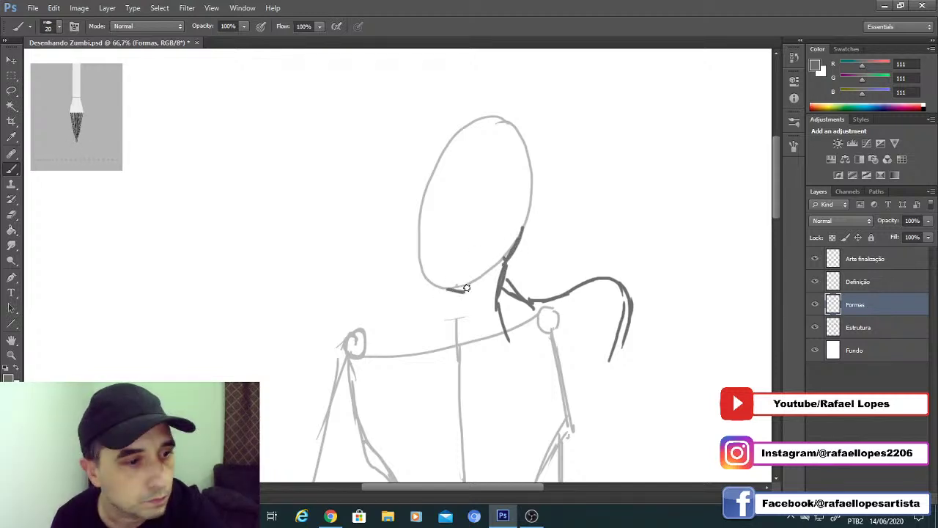
Step: Lighten the foreground color to RGB 166 gray and outline the head around the oval, with a broad skull and angular cheek
{"action": "left_click", "coordinate": [9, 376]}
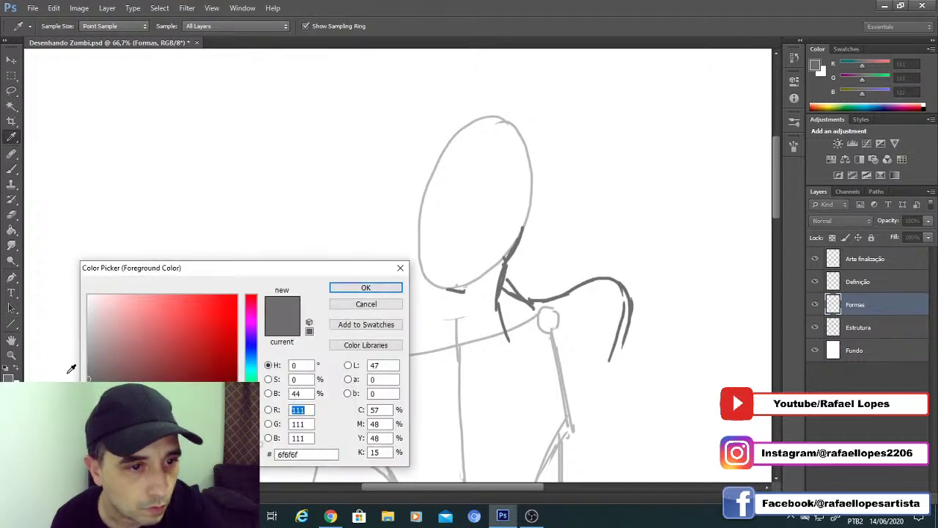
{"action": "left_click_drag", "start_coordinate": [92, 366], "coordinate": [88, 347]}
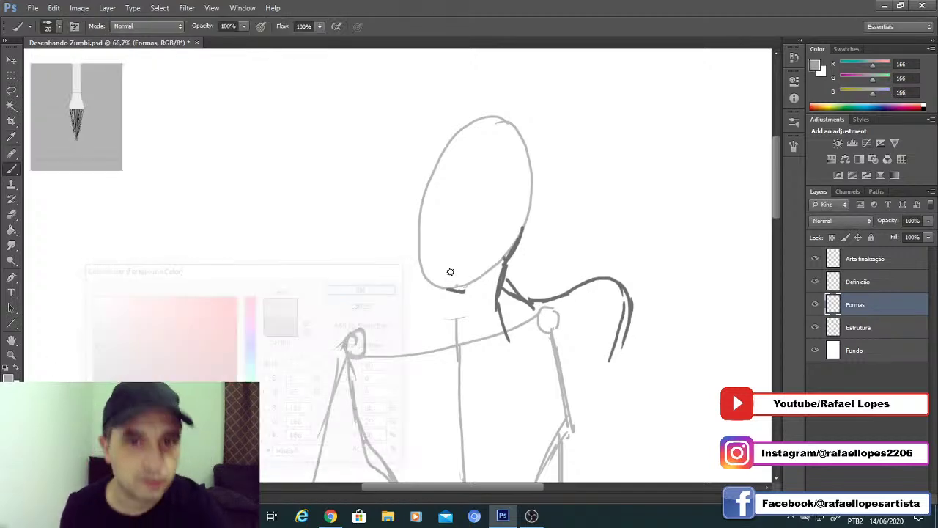
{"action": "left_click", "coordinate": [366, 287]}
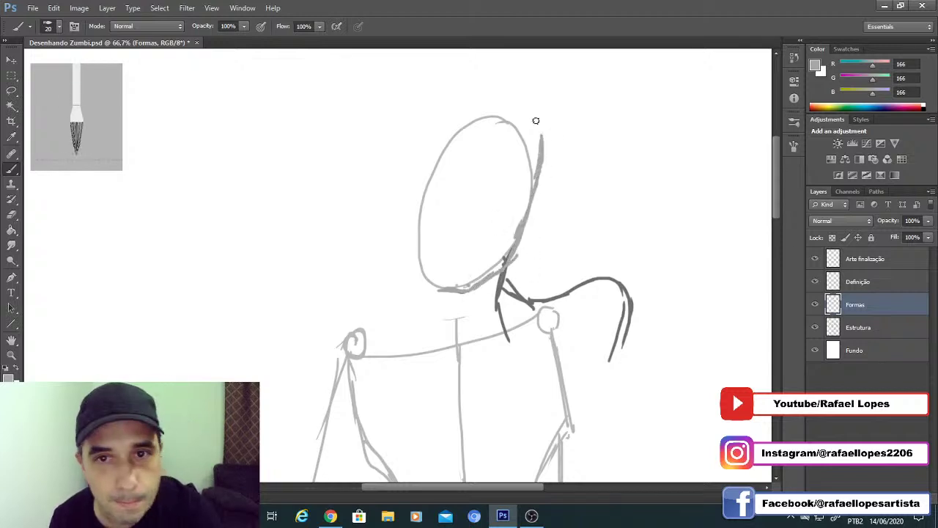
{"action": "left_click_drag", "start_coordinate": [522, 112], "coordinate": [542, 140]}
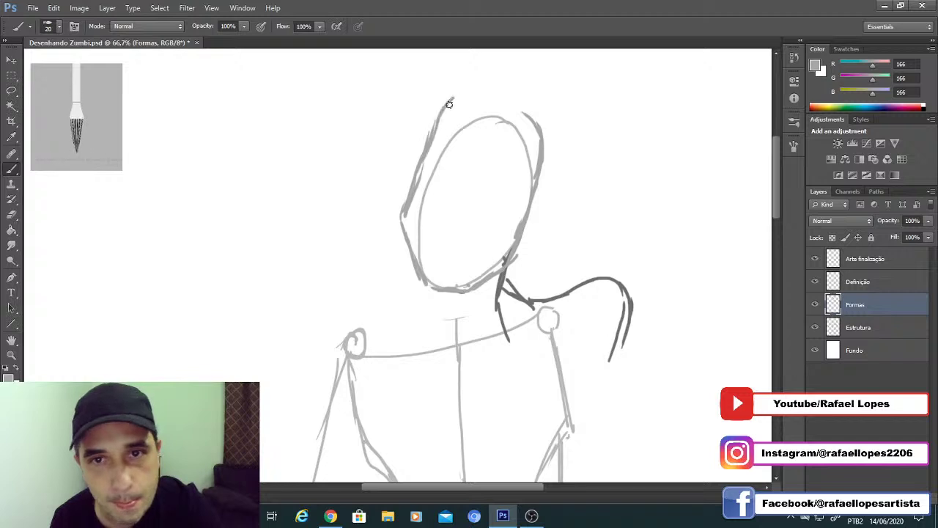
{"action": "left_click_drag", "start_coordinate": [516, 97], "coordinate": [537, 124]}
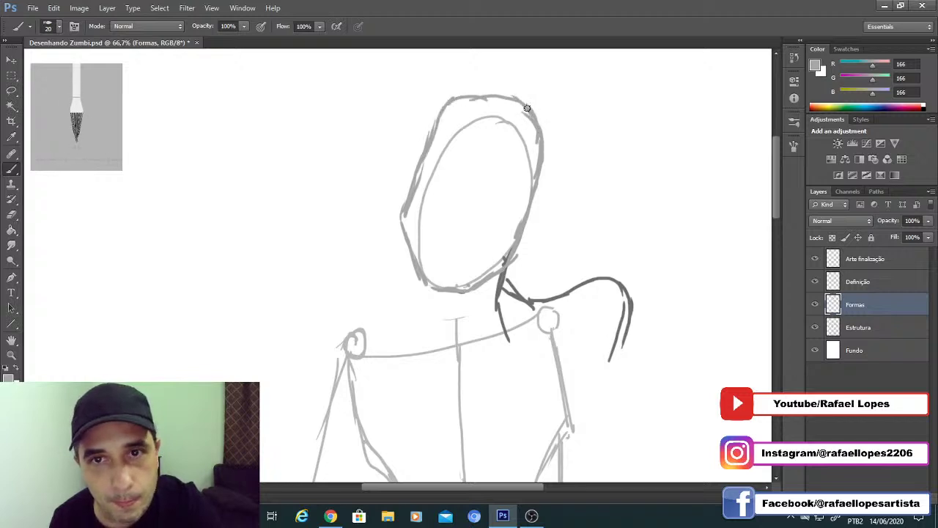
{"action": "left_click_drag", "start_coordinate": [415, 184], "coordinate": [434, 148]}
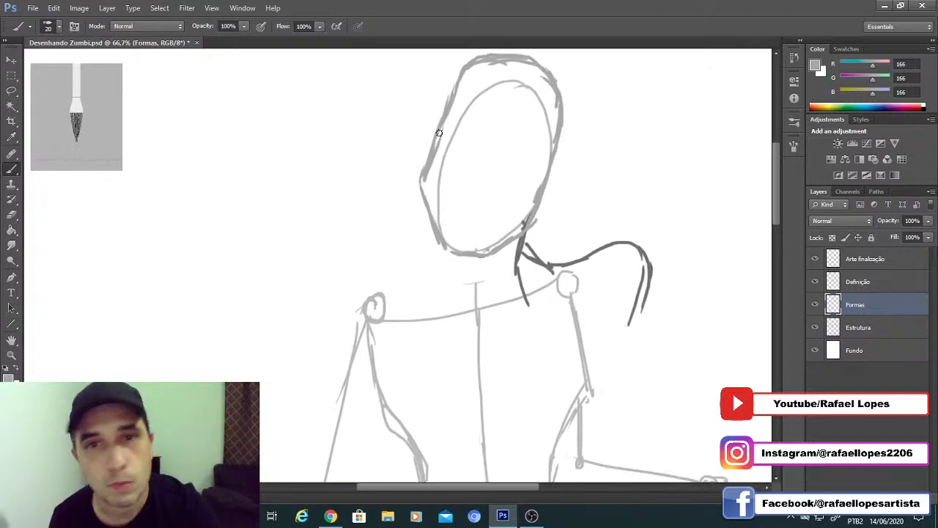
{"action": "left_click_drag", "start_coordinate": [444, 116], "coordinate": [436, 171]}
Step: Retrace the neck and shoulder on the figure's right-hand side in light gray and extend the outer arm contour down toward the elbow
{"action": "scroll", "coordinate": [452, 170], "scroll_direction": "down", "scroll_amount": 4}
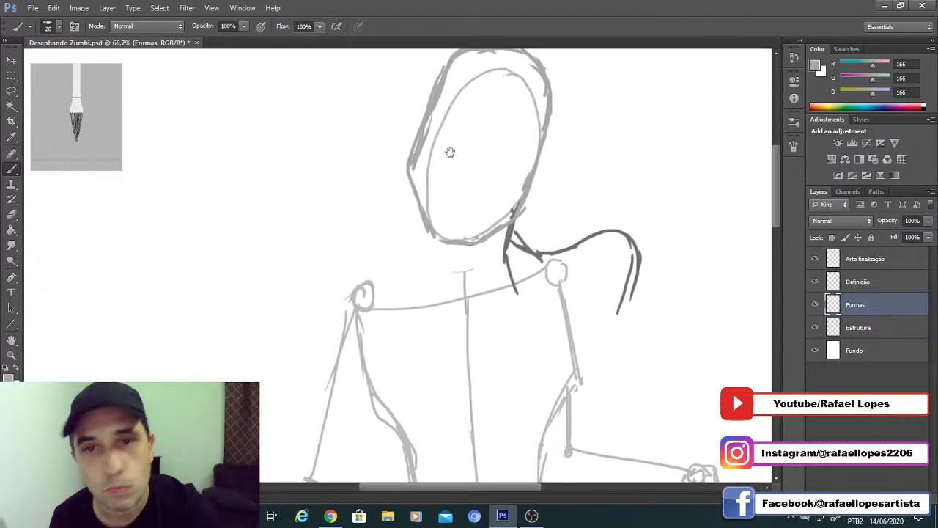
{"action": "left_click_drag", "start_coordinate": [506, 255], "coordinate": [483, 210]}
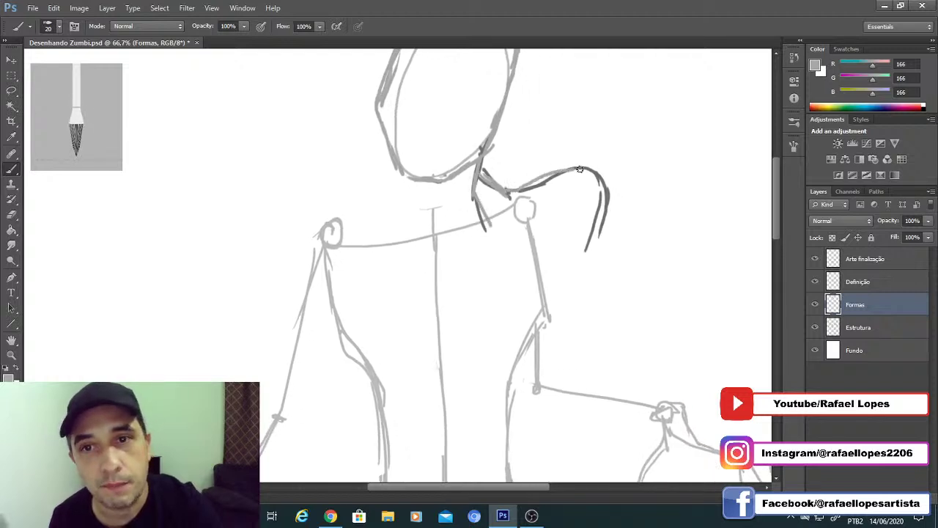
{"action": "left_click_drag", "start_coordinate": [579, 170], "coordinate": [603, 191]}
{"action": "left_click_drag", "start_coordinate": [493, 286], "coordinate": [503, 179]}
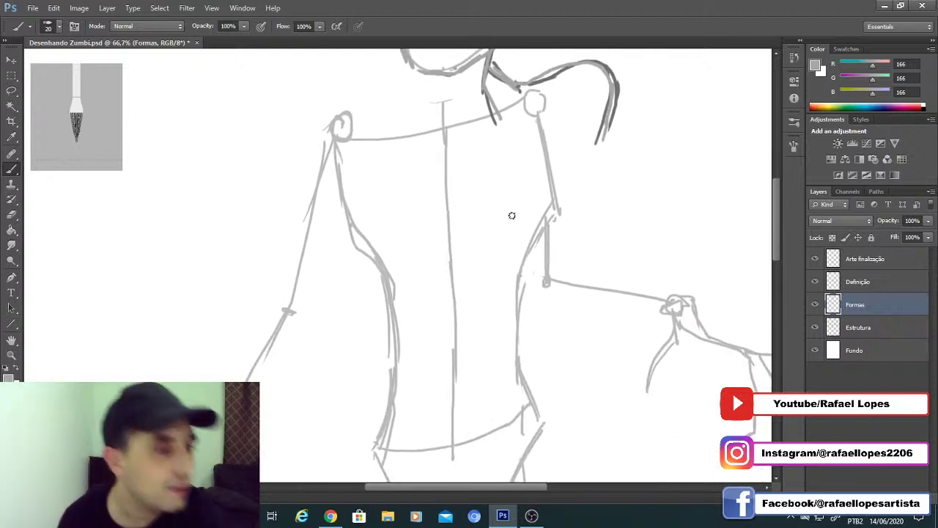
{"action": "left_click_drag", "start_coordinate": [607, 131], "coordinate": [570, 261]}
Step: Sketch the left-hand neck contour below the cheek and a diagonal neck muscle line running down to the chest's center line
{"action": "mouse_move", "coordinate": [591, 204]}
{"action": "left_mouse_down"}
{"action": "mouse_move", "coordinate": [574, 252]}
{"action": "mouse_move", "coordinate": [571, 211]}
{"action": "left_mouse_up"}
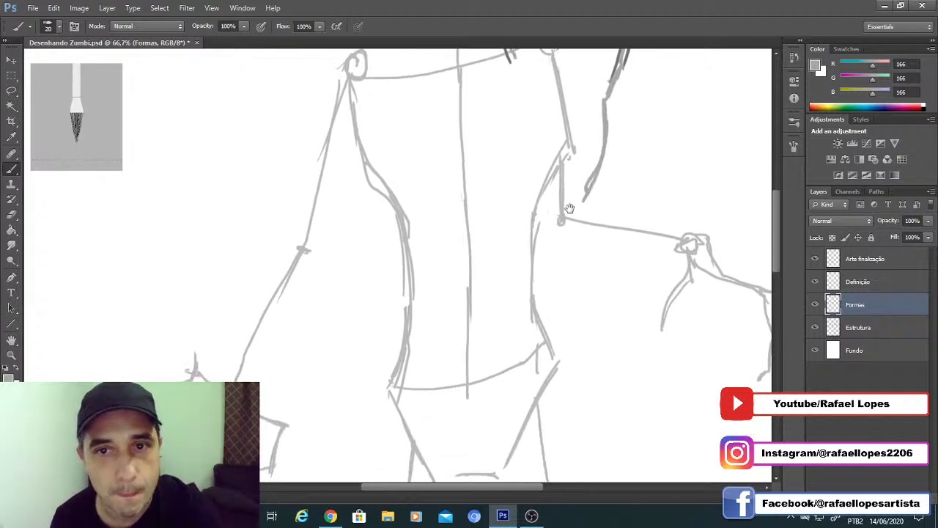
{"action": "left_click_drag", "start_coordinate": [384, 167], "coordinate": [505, 314]}
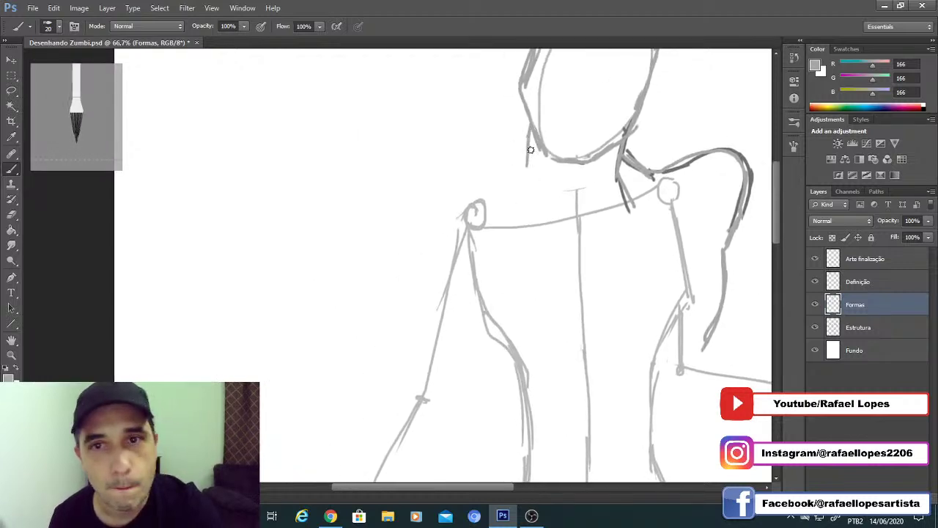
{"action": "left_click_drag", "start_coordinate": [531, 149], "coordinate": [533, 194]}
{"action": "left_click_drag", "start_coordinate": [529, 137], "coordinate": [516, 175]}
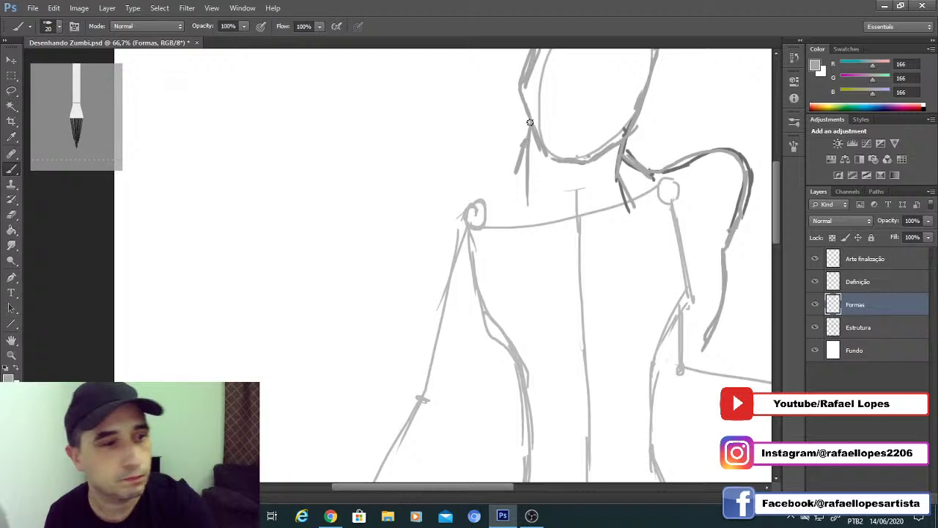
{"action": "left_click_drag", "start_coordinate": [525, 122], "coordinate": [575, 261]}
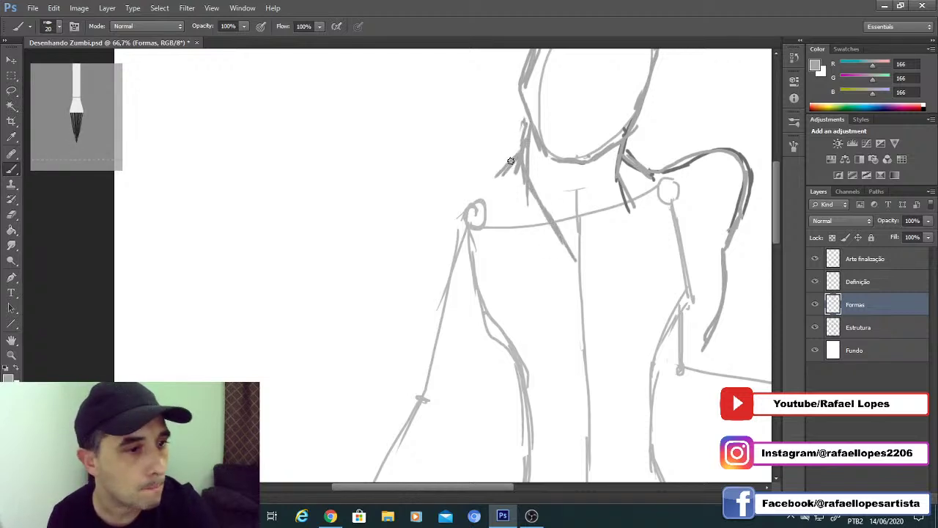
Step: Draw the left-hand trapezius slope from the neck to the shoulder joint and the rounded deltoid curve beyond it
{"action": "left_click_drag", "start_coordinate": [505, 172], "coordinate": [464, 205]}
{"action": "mouse_move", "coordinate": [479, 194]}
{"action": "left_mouse_down"}
{"action": "mouse_move", "coordinate": [422, 207]}
{"action": "mouse_move", "coordinate": [403, 229]}
{"action": "mouse_move", "coordinate": [402, 248]}
{"action": "left_mouse_up"}
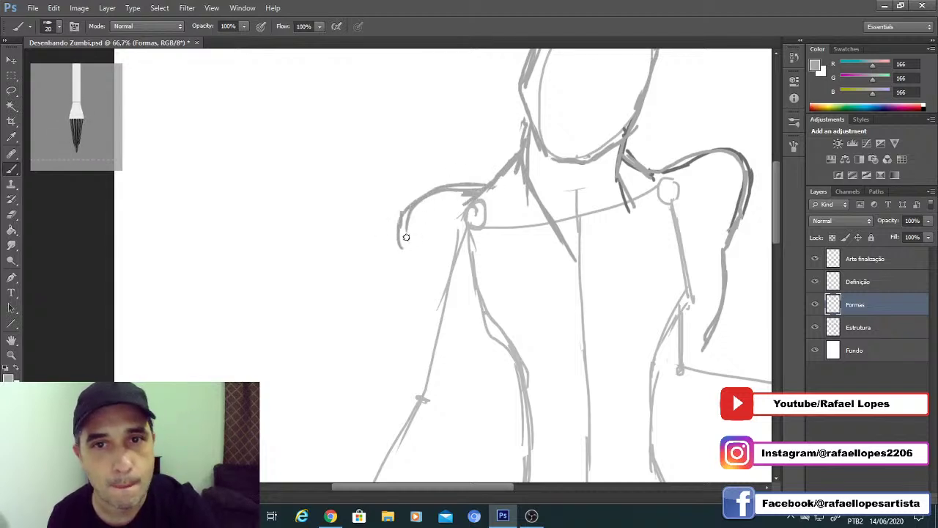
{"action": "mouse_move", "coordinate": [460, 188]}
{"action": "left_mouse_down"}
{"action": "mouse_move", "coordinate": [436, 187]}
{"action": "mouse_move", "coordinate": [393, 225]}
{"action": "left_mouse_up"}
{"action": "left_click_drag", "start_coordinate": [388, 213], "coordinate": [396, 128]}
Step: Reinforce the left-hand deltoid's outer edge and draw the inner upper-arm contour curving down from the armpit
{"action": "key", "text": "z"}
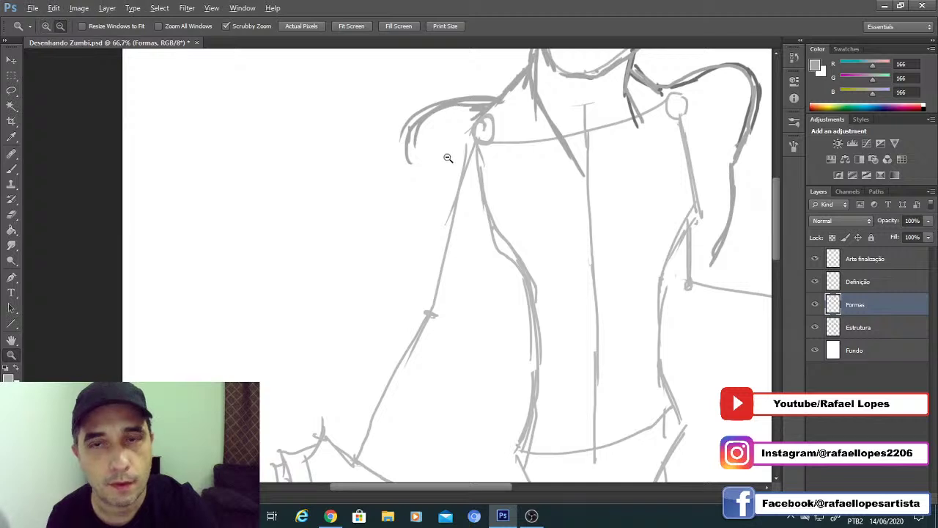
{"action": "left_click", "coordinate": [448, 159], "text": "alt"}
{"action": "left_click", "coordinate": [446, 160], "text": "alt"}
{"action": "left_click", "coordinate": [444, 160], "text": "alt"}
{"action": "left_click", "coordinate": [444, 160], "text": "alt"}
{"action": "left_click", "coordinate": [376, 173]}
{"action": "left_click", "coordinate": [375, 173]}
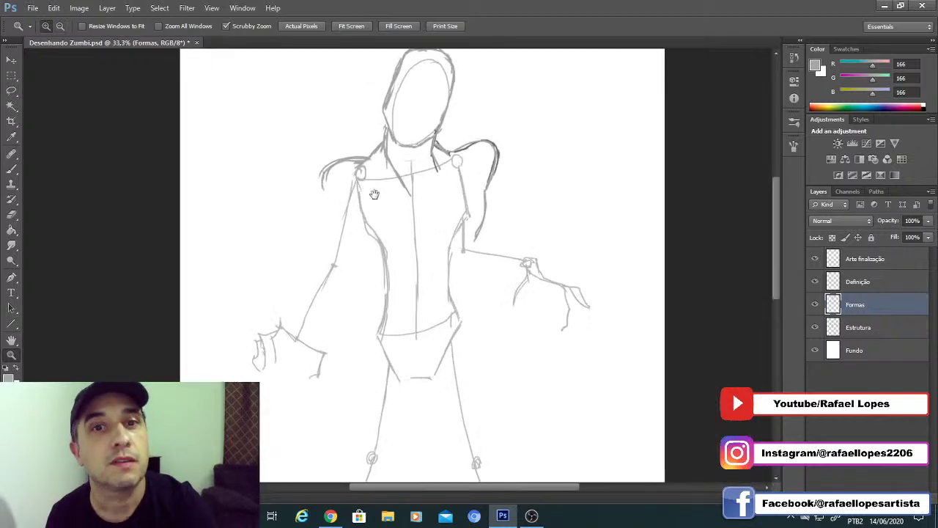
{"action": "left_click_drag", "start_coordinate": [374, 194], "coordinate": [387, 216]}
{"action": "key", "text": "b"}
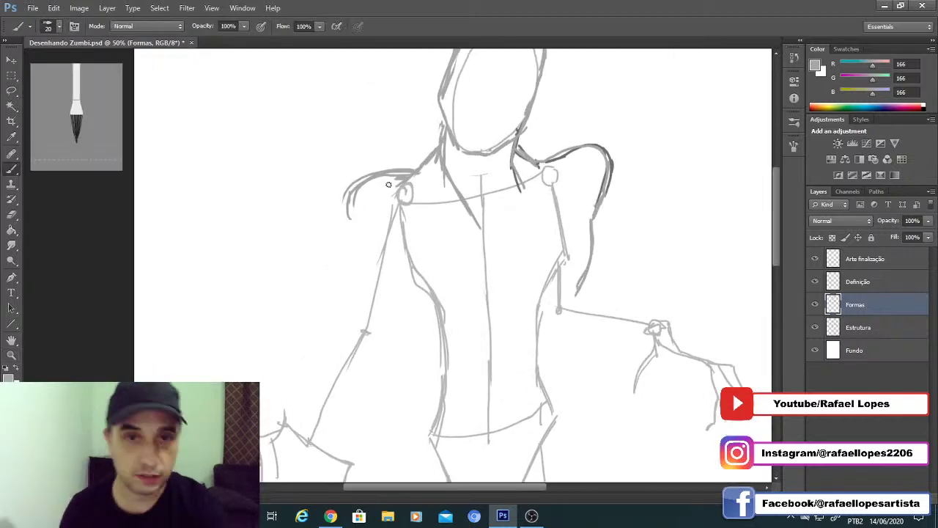
{"action": "mouse_move", "coordinate": [408, 171]}
{"action": "left_mouse_down"}
{"action": "mouse_move", "coordinate": [370, 176]}
{"action": "mouse_move", "coordinate": [348, 208]}
{"action": "mouse_move", "coordinate": [346, 201]}
{"action": "mouse_move", "coordinate": [346, 230]}
{"action": "mouse_move", "coordinate": [364, 210]}
{"action": "left_mouse_up"}
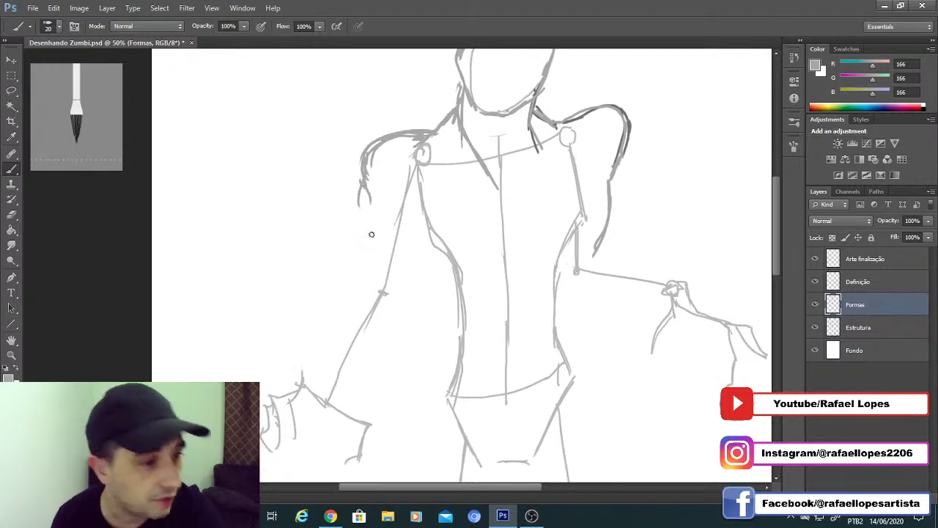
{"action": "mouse_move", "coordinate": [418, 173]}
{"action": "left_mouse_down"}
{"action": "mouse_move", "coordinate": [406, 215]}
{"action": "mouse_move", "coordinate": [380, 237]}
{"action": "left_mouse_up"}
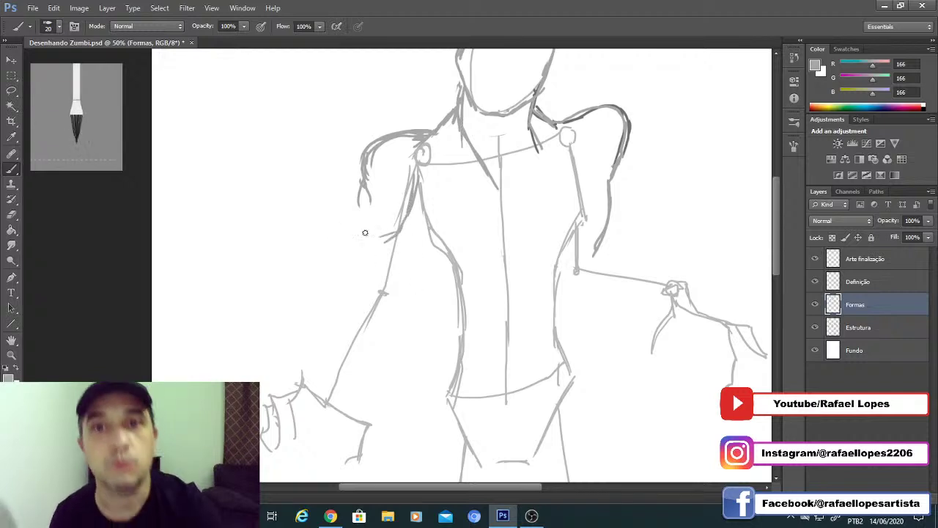
Step: On the Estrutura layer, lasso the whole left-hand arm from shoulder joint to fingers, move it outward under the deltoid, and clear the selection
{"action": "left_click", "coordinate": [856, 328]}
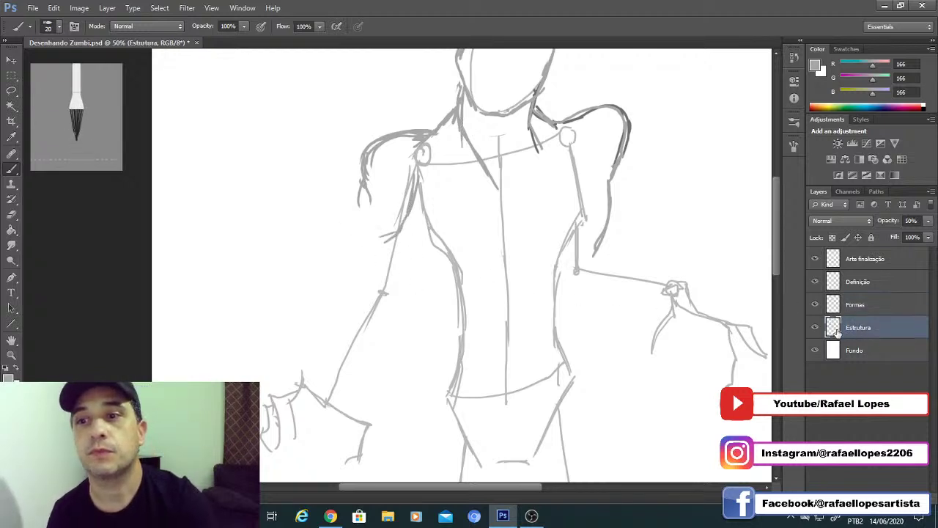
{"action": "key", "text": "l"}
{"action": "left_click_drag", "start_coordinate": [235, 398], "coordinate": [269, 335]}
{"action": "left_click_drag", "start_coordinate": [270, 323], "coordinate": [276, 397]}
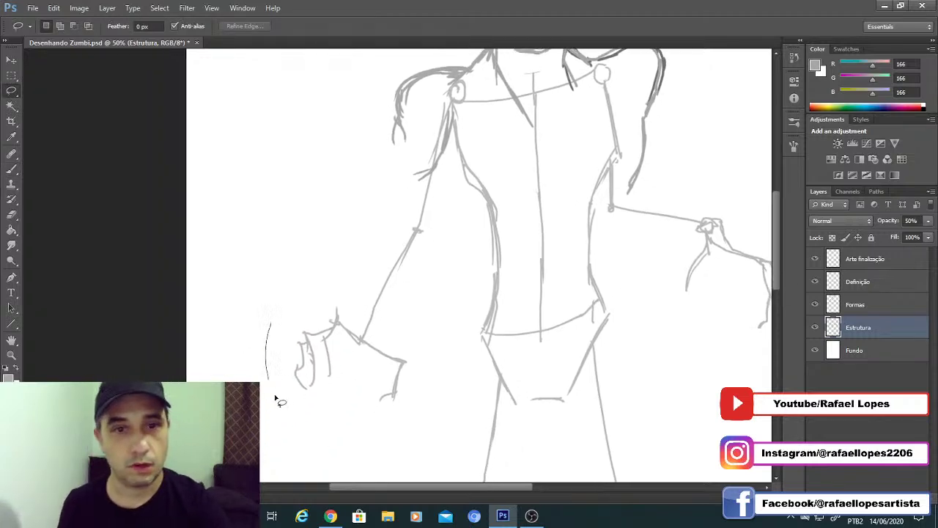
{"action": "left_click_drag", "start_coordinate": [422, 341], "coordinate": [442, 183]}
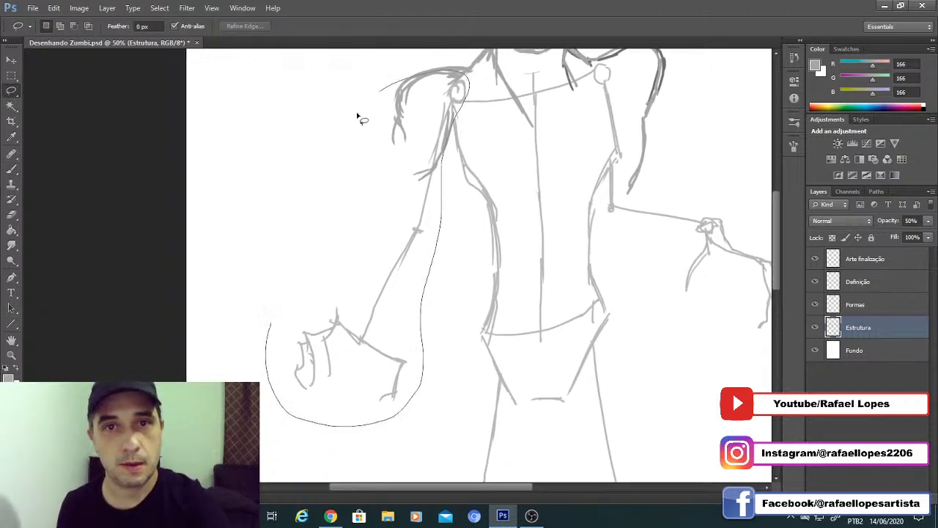
{"action": "left_click_drag", "start_coordinate": [359, 118], "coordinate": [273, 311]}
{"action": "left_click", "coordinate": [11, 60]}
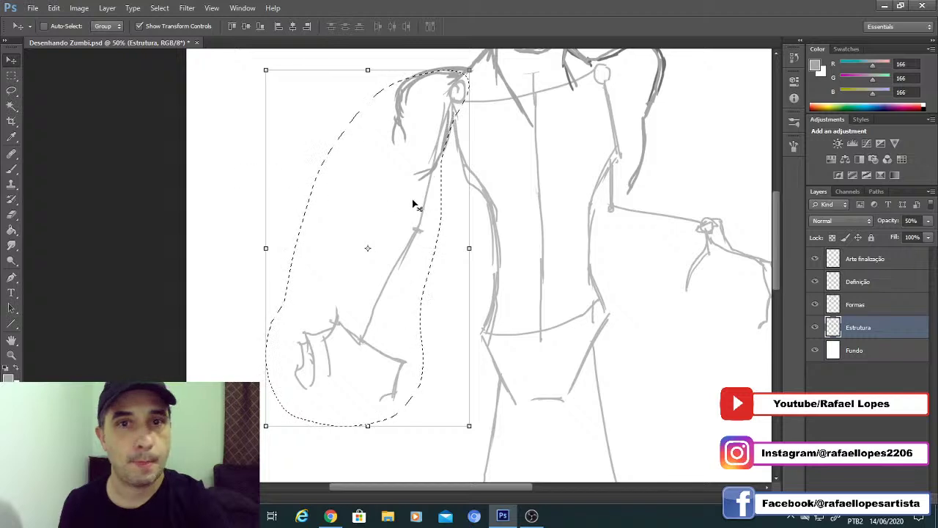
{"action": "left_click_drag", "start_coordinate": [413, 205], "coordinate": [387, 207]}
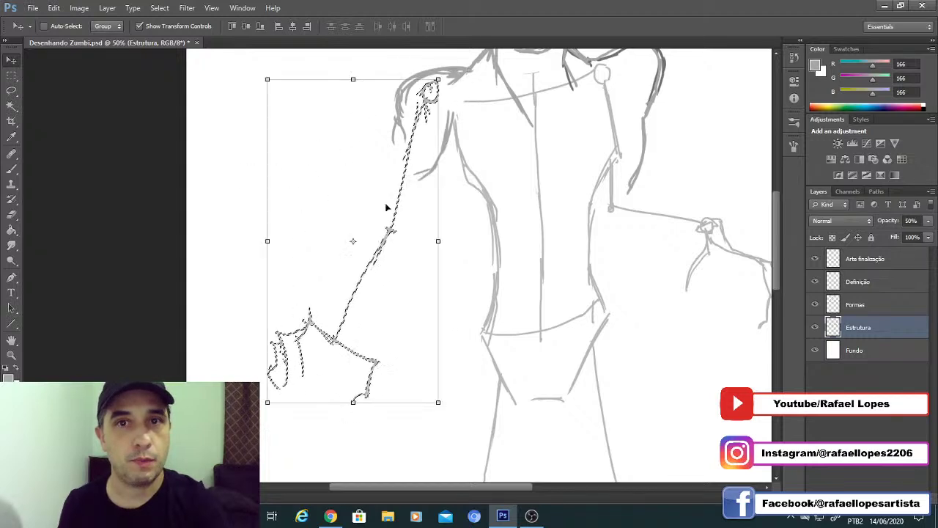
{"action": "key", "text": "l"}
{"action": "key", "text": "ctrl+d"}
{"action": "key", "text": "z"}
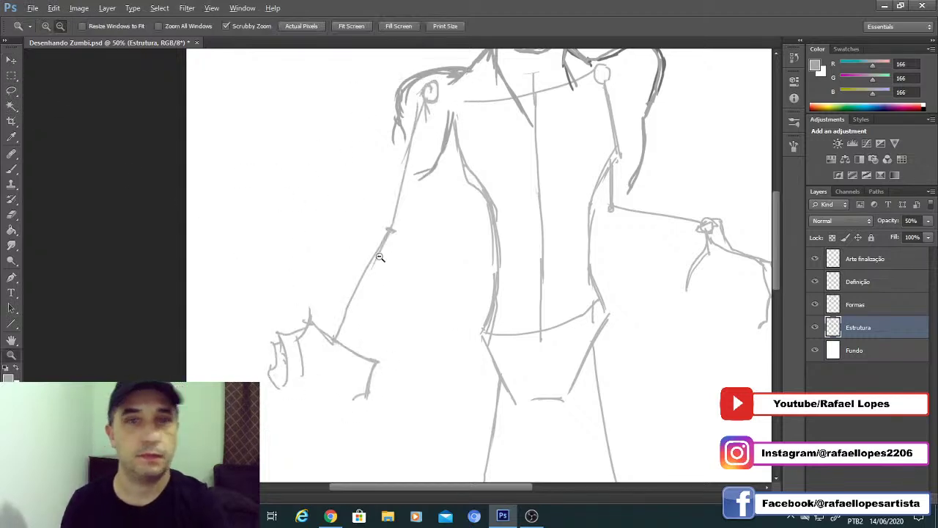
Step: Draw the right-hand upper-arm stroke alongside the bone line, from below the shoulder joint down to the armpit
{"action": "left_click", "coordinate": [380, 257], "text": "alt"}
{"action": "left_click", "coordinate": [455, 201], "text": "alt"}
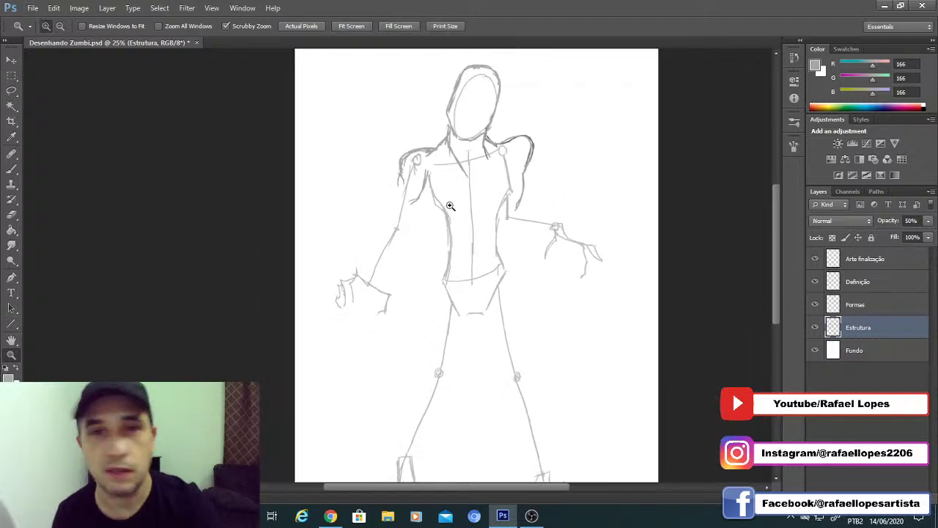
{"action": "left_click", "coordinate": [450, 206]}
{"action": "left_click", "coordinate": [476, 195]}
{"action": "left_click_drag", "start_coordinate": [478, 187], "coordinate": [478, 238]}
{"action": "key", "text": "b"}
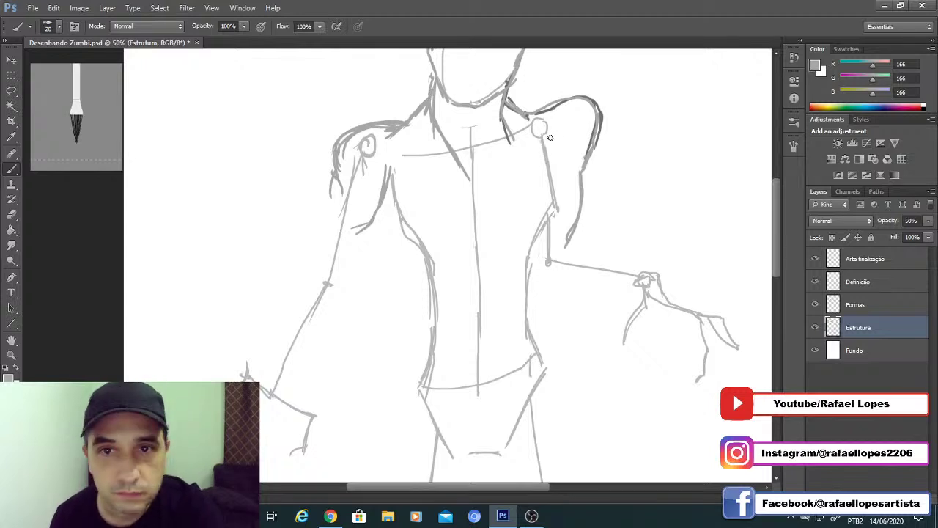
{"action": "mouse_move", "coordinate": [552, 143]}
{"action": "left_mouse_down"}
{"action": "mouse_move", "coordinate": [565, 209]}
{"action": "mouse_move", "coordinate": [543, 234]}
{"action": "mouse_move", "coordinate": [549, 222]}
{"action": "left_mouse_up"}
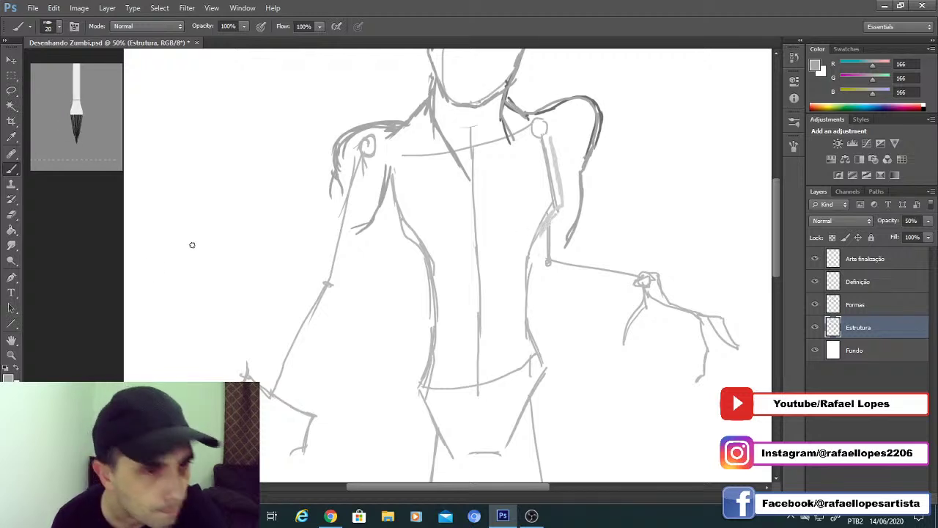
Step: Set the foreground color to gray RGB 145 and retrace the right-hand inner upper-arm stroke down into the torso side
{"action": "left_click", "coordinate": [9, 379]}
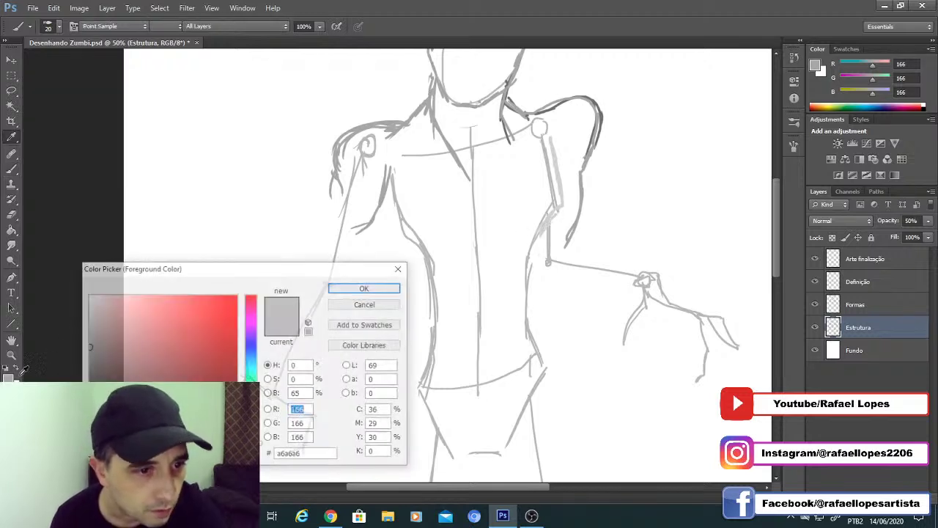
{"action": "left_click", "coordinate": [87, 358]}
{"action": "left_click", "coordinate": [336, 288]}
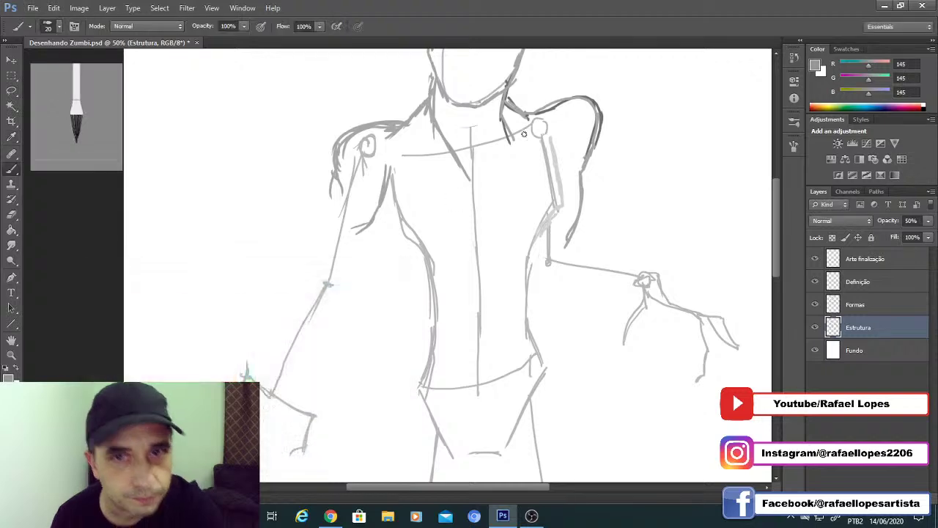
{"action": "mouse_move", "coordinate": [552, 150]}
{"action": "left_mouse_down"}
{"action": "mouse_move", "coordinate": [561, 198]}
{"action": "mouse_move", "coordinate": [542, 237]}
{"action": "left_mouse_up"}
Step: Set the foreground color to gray #767676 and draw the right-hand waist, hip and upper outer-thigh contour
{"action": "left_click", "coordinate": [8, 377]}
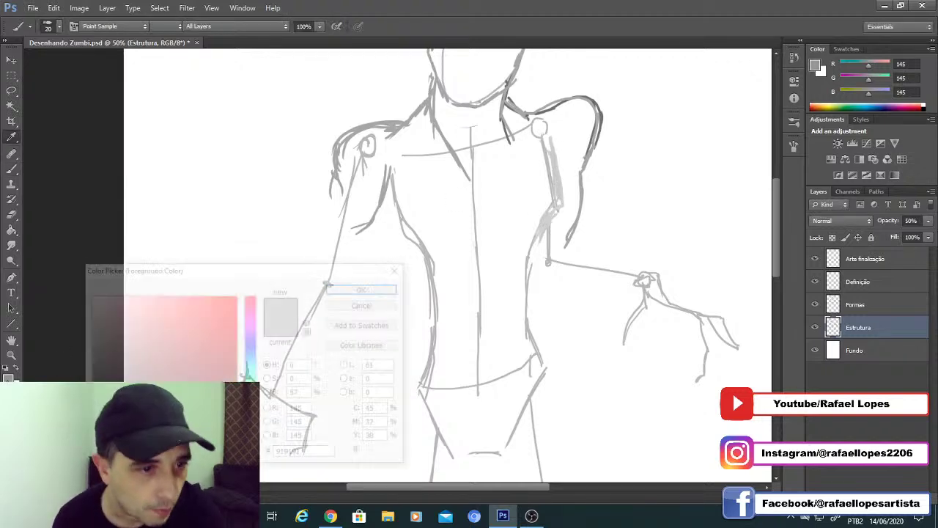
{"action": "left_click_drag", "start_coordinate": [88, 360], "coordinate": [88, 376]}
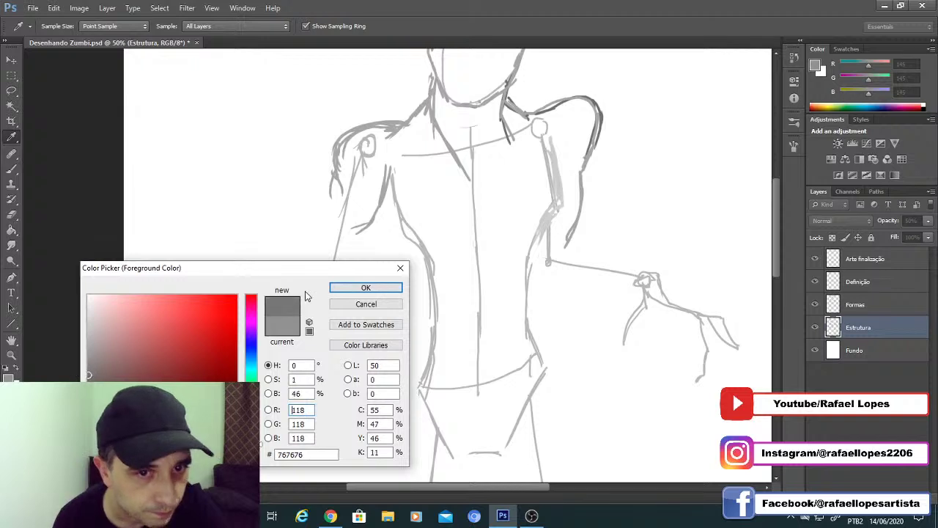
{"action": "left_click", "coordinate": [366, 288]}
{"action": "mouse_move", "coordinate": [564, 202]}
{"action": "left_mouse_down"}
{"action": "mouse_move", "coordinate": [528, 279]}
{"action": "mouse_move", "coordinate": [558, 357]}
{"action": "left_mouse_up"}
{"action": "mouse_move", "coordinate": [517, 258]}
{"action": "left_mouse_down"}
{"action": "mouse_move", "coordinate": [521, 188]}
{"action": "mouse_move", "coordinate": [507, 65]}
{"action": "left_mouse_up"}
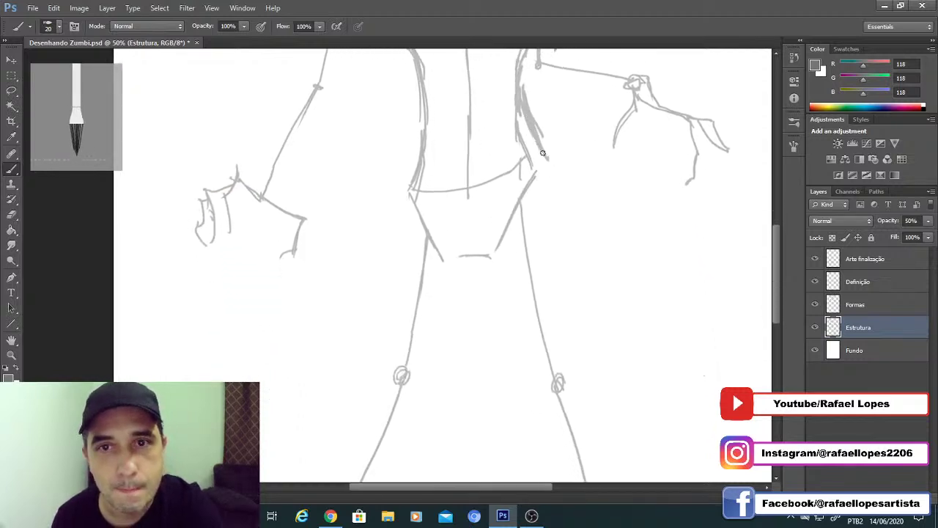
{"action": "left_click_drag", "start_coordinate": [548, 168], "coordinate": [556, 256]}
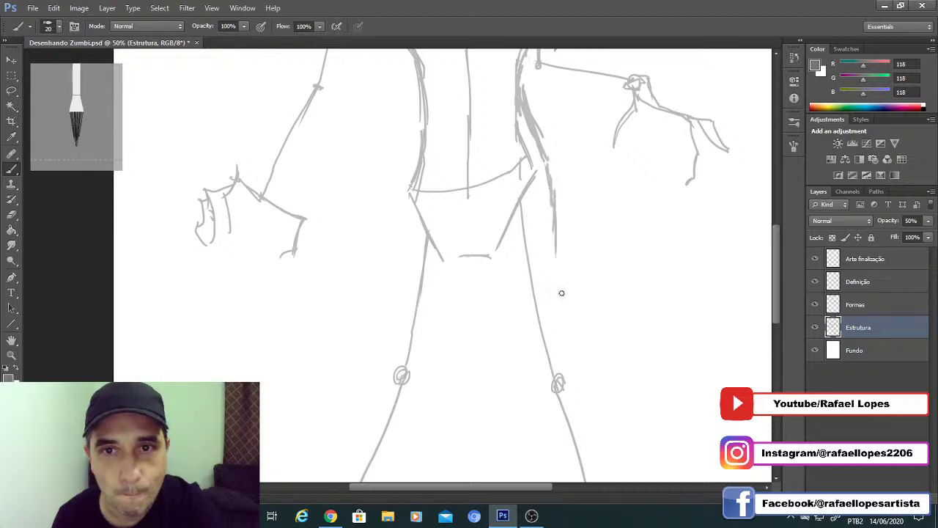
{"action": "left_click_drag", "start_coordinate": [479, 128], "coordinate": [474, 299]}
{"action": "left_click", "coordinate": [534, 236]}
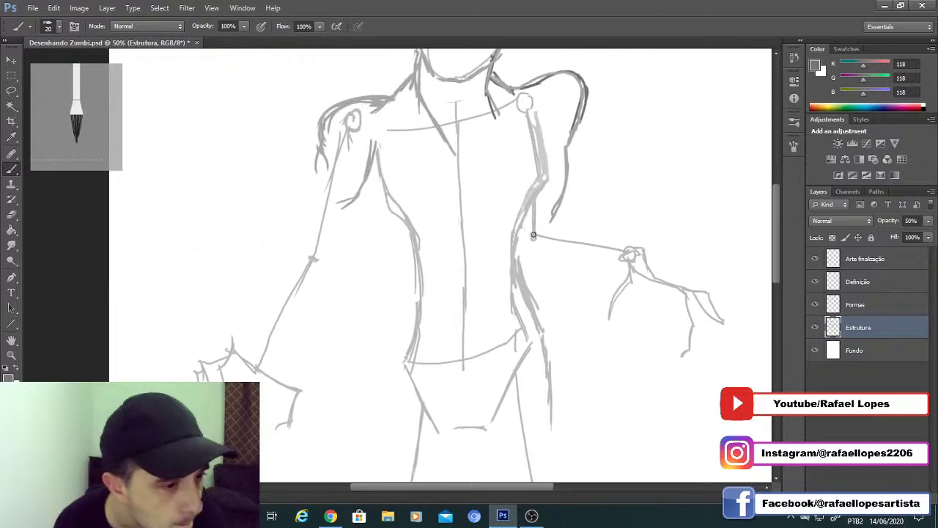
{"action": "left_click_drag", "start_coordinate": [519, 262], "coordinate": [612, 270]}
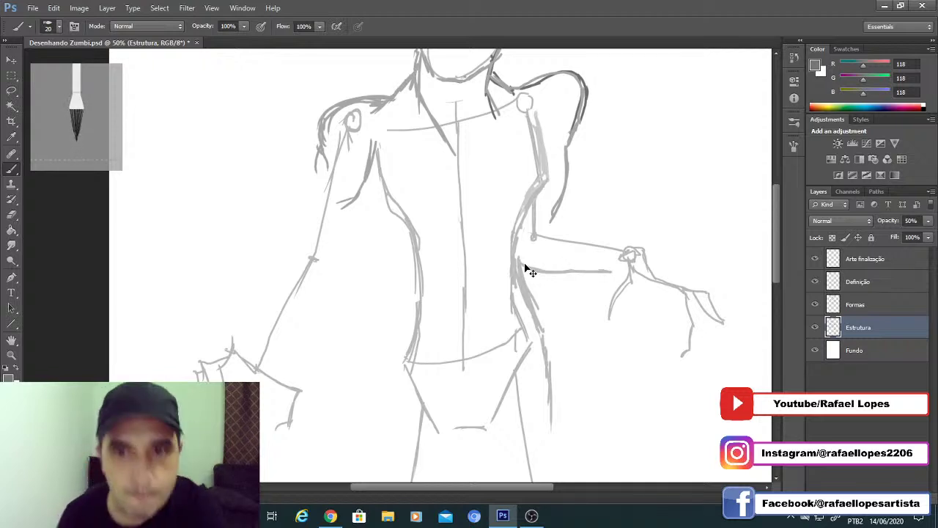
{"action": "key", "text": "ctrl+z"}
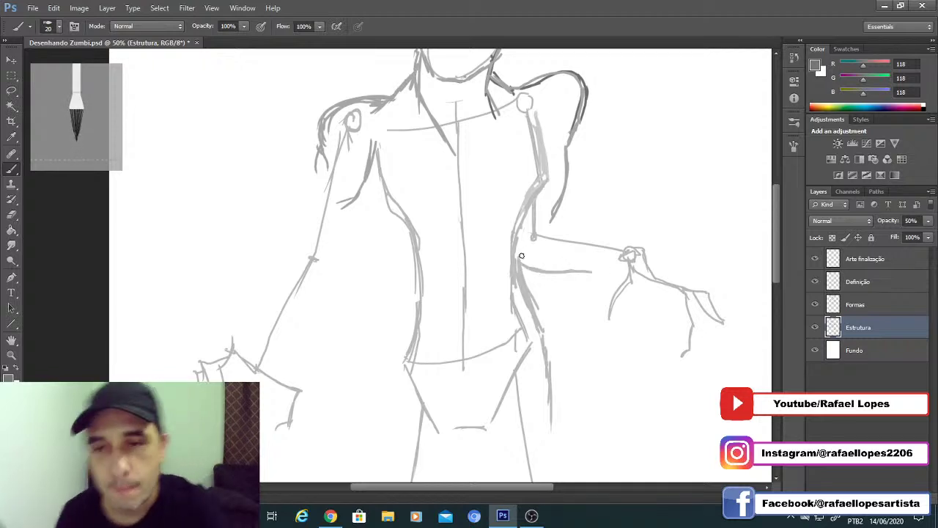
{"action": "key", "text": "ctrl+alt+z"}
{"action": "key", "text": "ctrl+alt+z"}
{"action": "key", "text": "ctrl+alt+z"}
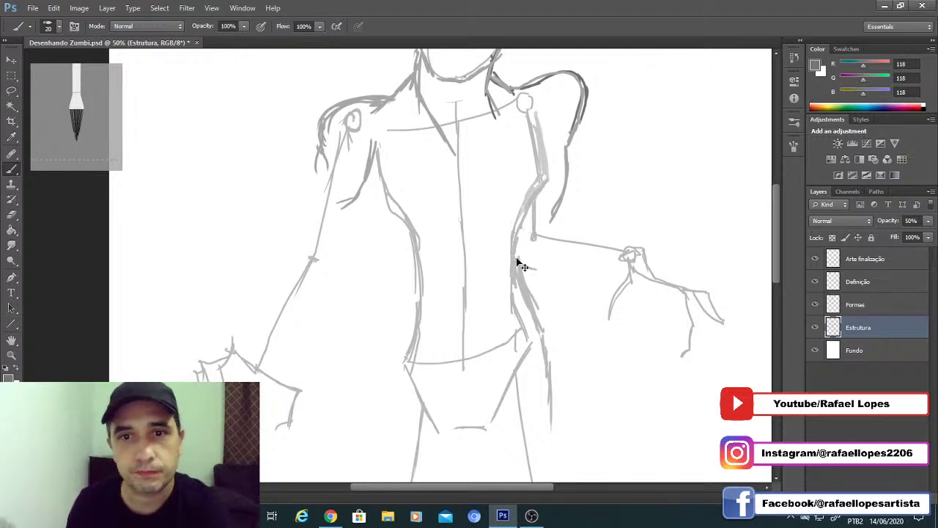
Step: Draw the curved underside of the right-hand forearm from the elbow to the wrist, with short strokes down into the thumb base
{"action": "mouse_move", "coordinate": [517, 260]}
{"action": "left_mouse_down"}
{"action": "mouse_move", "coordinate": [552, 277]}
{"action": "mouse_move", "coordinate": [586, 267]}
{"action": "mouse_move", "coordinate": [536, 274]}
{"action": "mouse_move", "coordinate": [520, 261]}
{"action": "mouse_move", "coordinate": [583, 267]}
{"action": "mouse_move", "coordinate": [549, 271]}
{"action": "mouse_move", "coordinate": [602, 262]}
{"action": "left_mouse_up"}
{"action": "key", "text": "ctrl+z"}
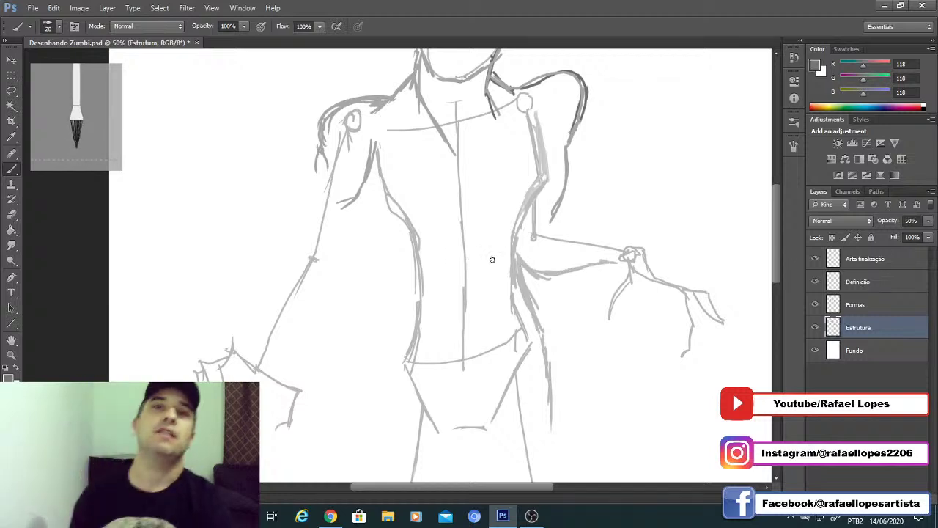
{"action": "left_click_drag", "start_coordinate": [613, 262], "coordinate": [610, 244]}
{"action": "scroll", "coordinate": [613, 244], "scroll_direction": "up", "scroll_amount": 3}
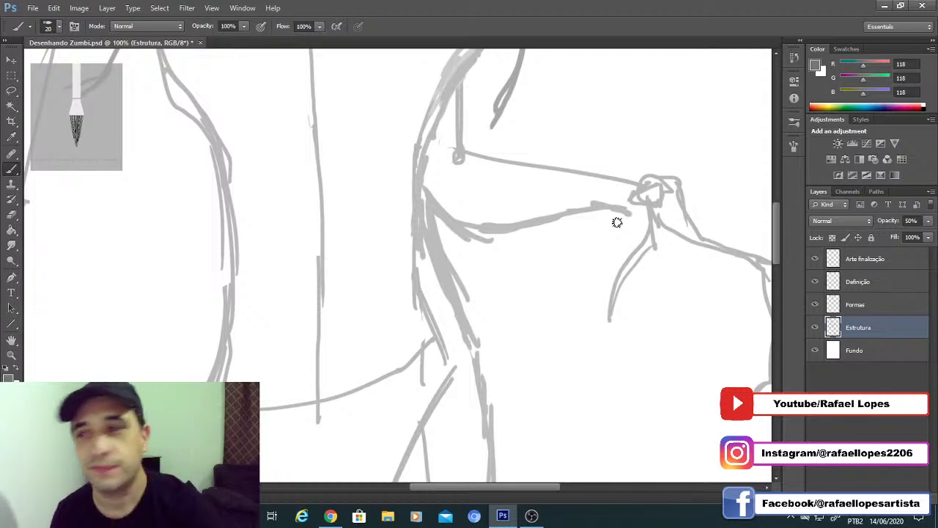
{"action": "left_click_drag", "start_coordinate": [625, 212], "coordinate": [629, 249]}
{"action": "mouse_move", "coordinate": [633, 225]}
{"action": "left_mouse_down"}
{"action": "mouse_move", "coordinate": [631, 240]}
{"action": "mouse_move", "coordinate": [615, 195]}
{"action": "mouse_move", "coordinate": [606, 213]}
{"action": "mouse_move", "coordinate": [610, 176]}
{"action": "mouse_move", "coordinate": [547, 188]}
{"action": "mouse_move", "coordinate": [601, 178]}
{"action": "mouse_move", "coordinate": [597, 210]}
{"action": "mouse_move", "coordinate": [578, 229]}
{"action": "left_mouse_up"}
Step: Check which strokes are on Estrutura by toggling its visibility, then fully lock that layer and make Formas active
{"action": "key", "text": "e"}
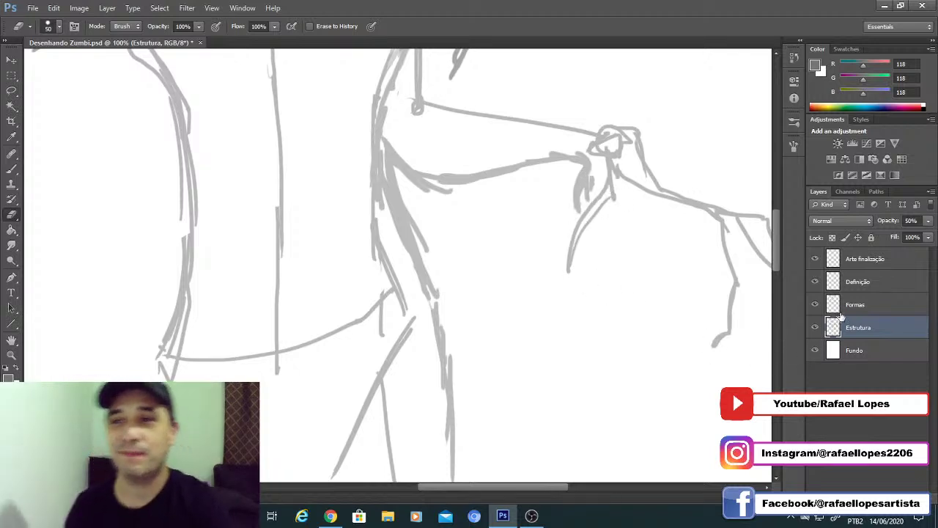
{"action": "left_click", "coordinate": [844, 314]}
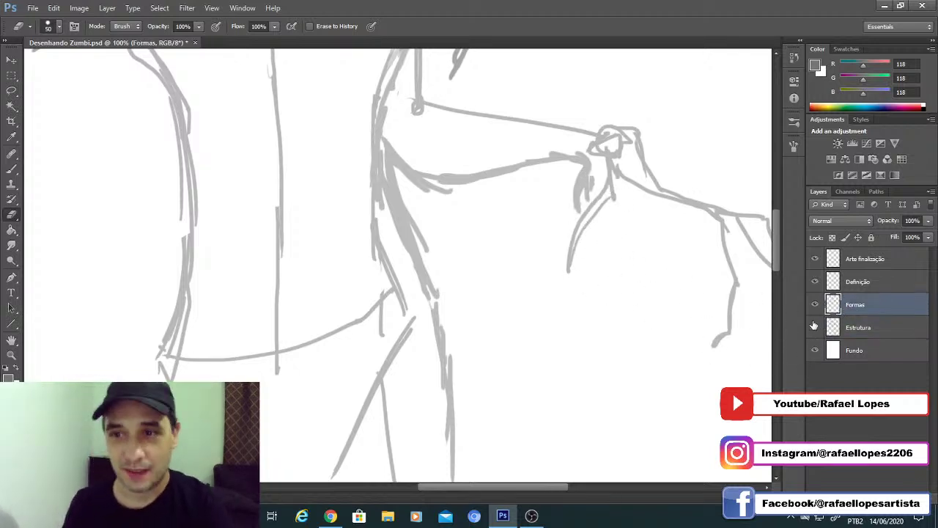
{"action": "left_click", "coordinate": [816, 327]}
{"action": "left_click", "coordinate": [815, 327]}
{"action": "key", "text": "z"}
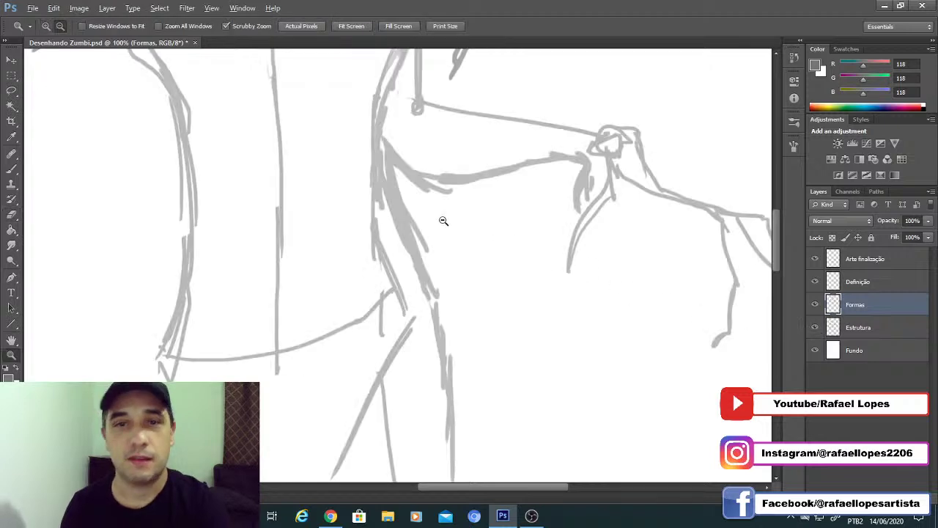
{"action": "left_click_drag", "start_coordinate": [443, 221], "coordinate": [415, 222]}
{"action": "left_click", "coordinate": [391, 182], "text": "alt"}
{"action": "left_click", "coordinate": [391, 183], "text": "alt"}
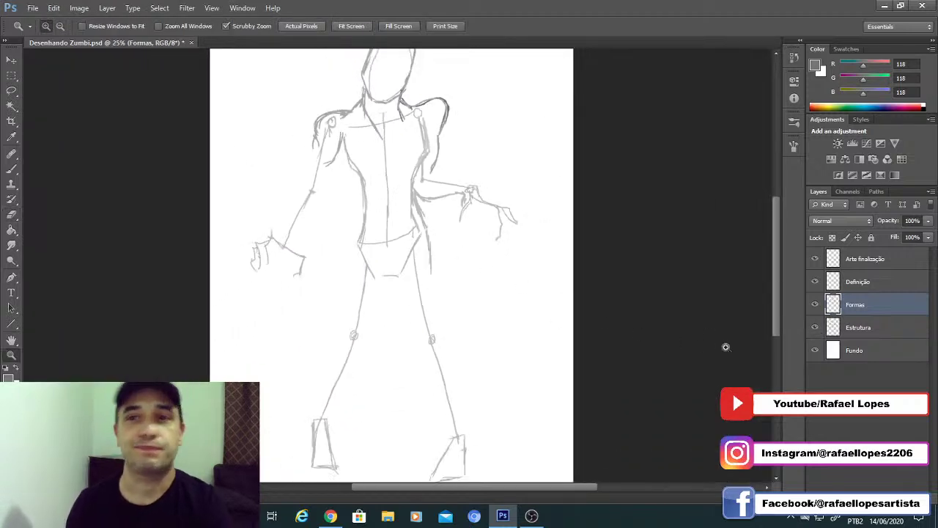
{"action": "left_click", "coordinate": [865, 330]}
{"action": "left_click", "coordinate": [872, 238]}
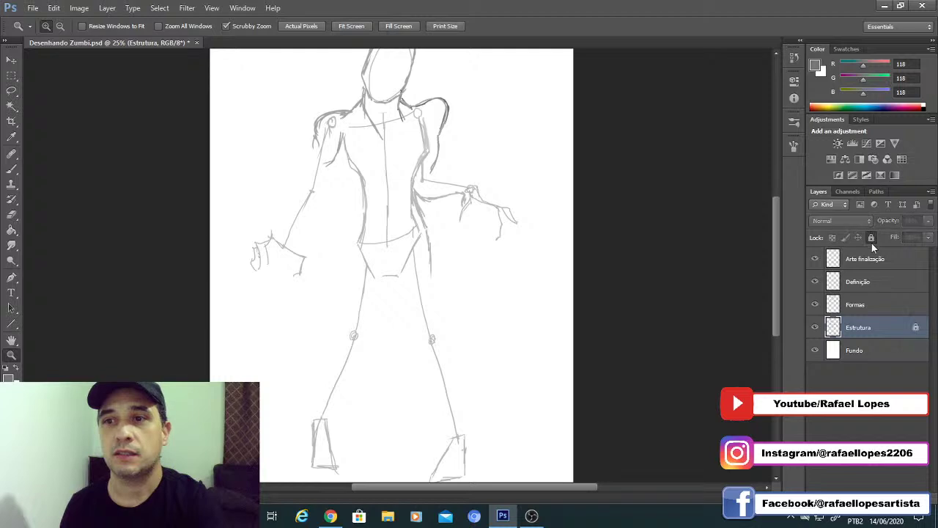
{"action": "left_click", "coordinate": [860, 317]}
Step: On Formas, outline the right-hand hand's pointed thumb, the palm's lower edge and the bent finger with its claw
{"action": "left_click", "coordinate": [423, 181]}
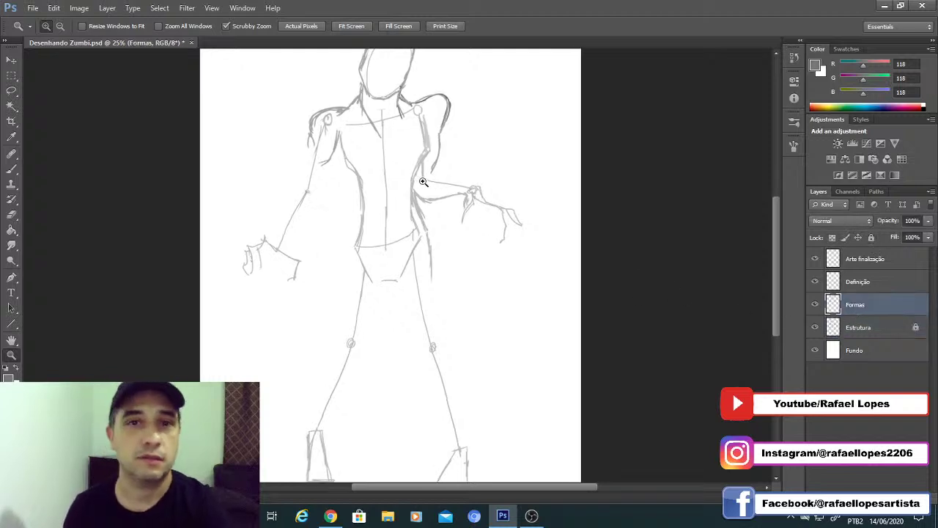
{"action": "left_click", "coordinate": [423, 181]}
{"action": "left_click", "coordinate": [485, 221]}
{"action": "key", "text": "b"}
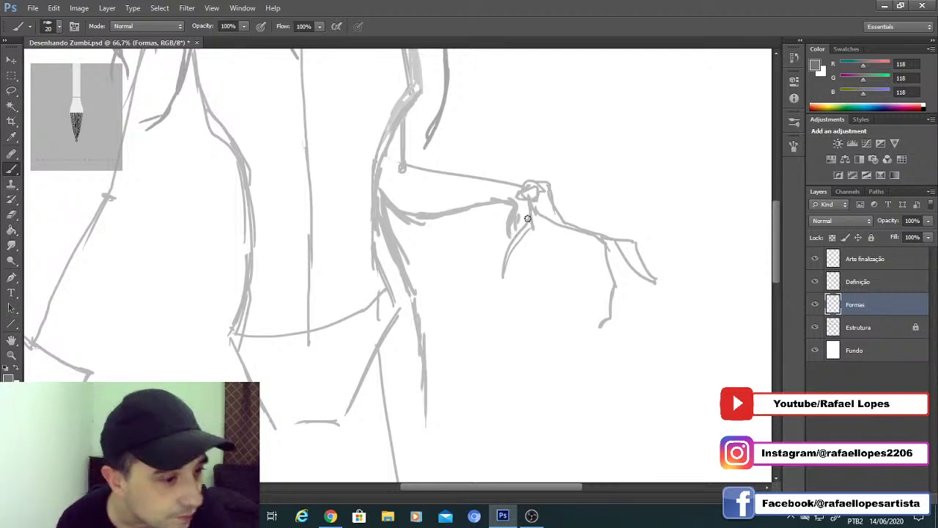
{"action": "mouse_move", "coordinate": [507, 240]}
{"action": "left_mouse_down"}
{"action": "mouse_move", "coordinate": [515, 203]}
{"action": "mouse_move", "coordinate": [503, 251]}
{"action": "mouse_move", "coordinate": [482, 265]}
{"action": "mouse_move", "coordinate": [483, 320]}
{"action": "mouse_move", "coordinate": [504, 286]}
{"action": "left_mouse_up"}
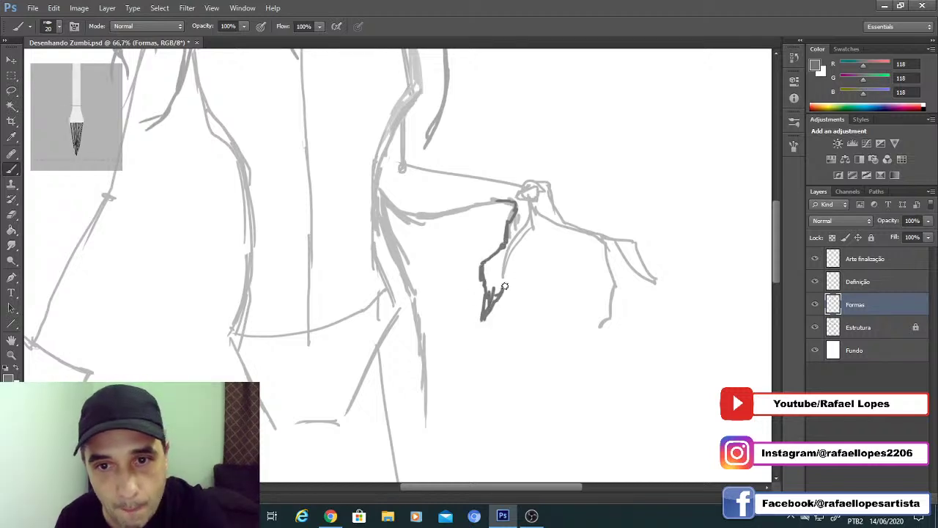
{"action": "left_click_drag", "start_coordinate": [518, 251], "coordinate": [518, 225]}
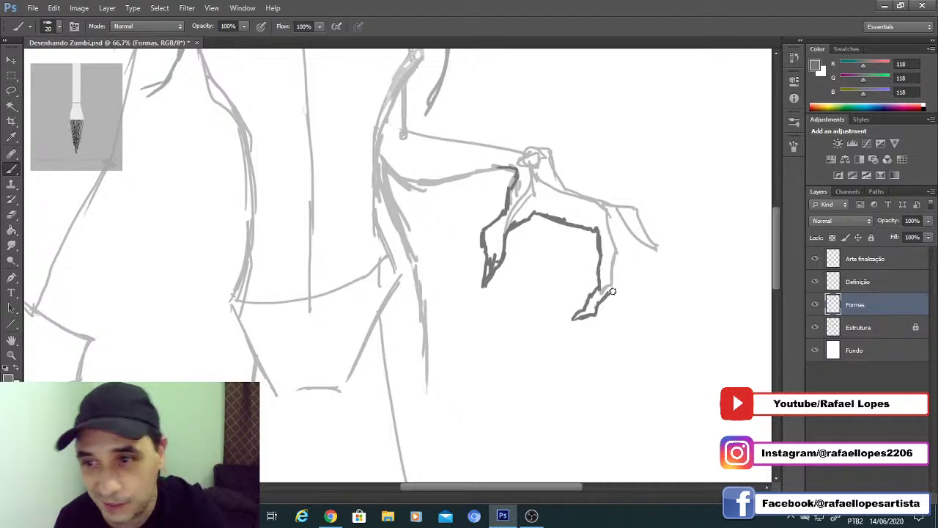
{"action": "left_click_drag", "start_coordinate": [607, 298], "coordinate": [621, 269]}
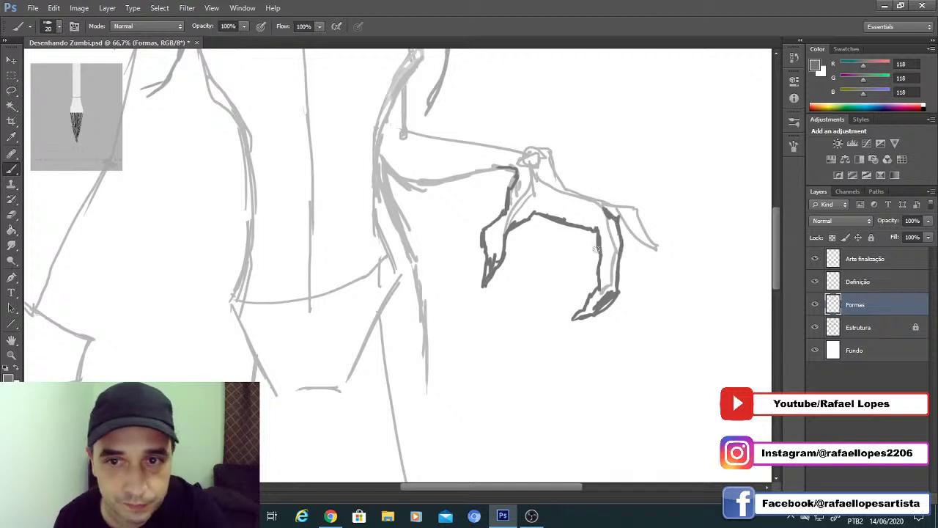
Step: Outline the outer clawed finger and the back of the hand from the wrist to the knuckles
{"action": "left_click_drag", "start_coordinate": [597, 249], "coordinate": [557, 208]}
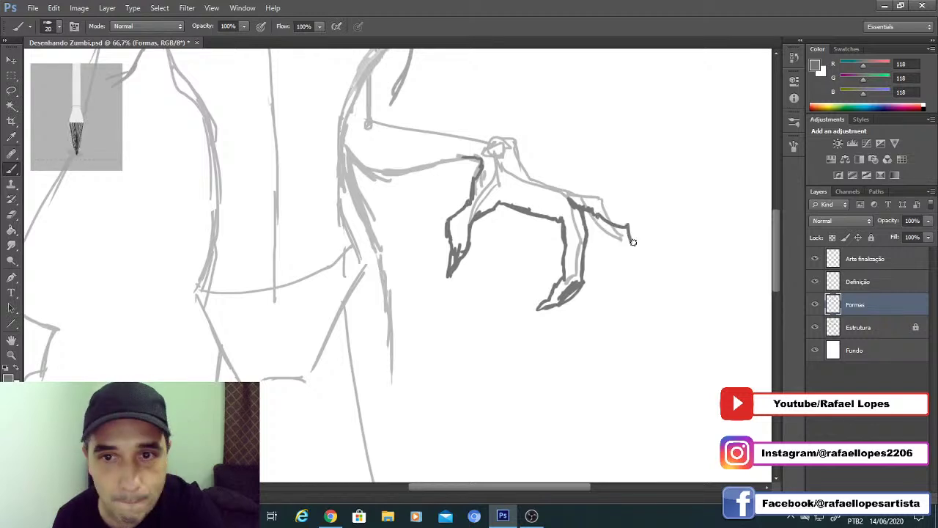
{"action": "mouse_move", "coordinate": [654, 256]}
{"action": "left_mouse_down"}
{"action": "mouse_move", "coordinate": [652, 239]}
{"action": "mouse_move", "coordinate": [613, 197]}
{"action": "mouse_move", "coordinate": [639, 213]}
{"action": "mouse_move", "coordinate": [579, 180]}
{"action": "mouse_move", "coordinate": [525, 172]}
{"action": "left_mouse_up"}
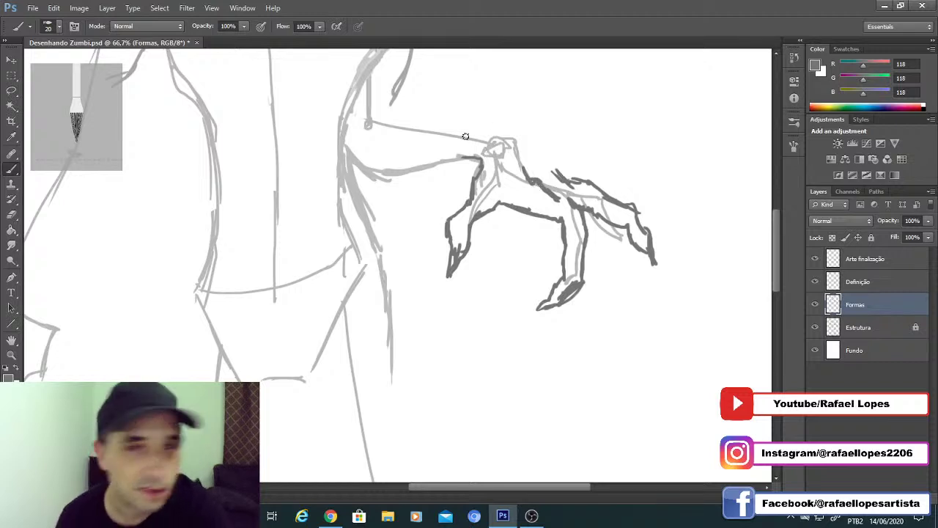
{"action": "mouse_move", "coordinate": [490, 137]}
{"action": "left_mouse_down"}
{"action": "mouse_move", "coordinate": [529, 150]}
{"action": "mouse_move", "coordinate": [543, 176]}
{"action": "mouse_move", "coordinate": [579, 196]}
{"action": "left_mouse_up"}
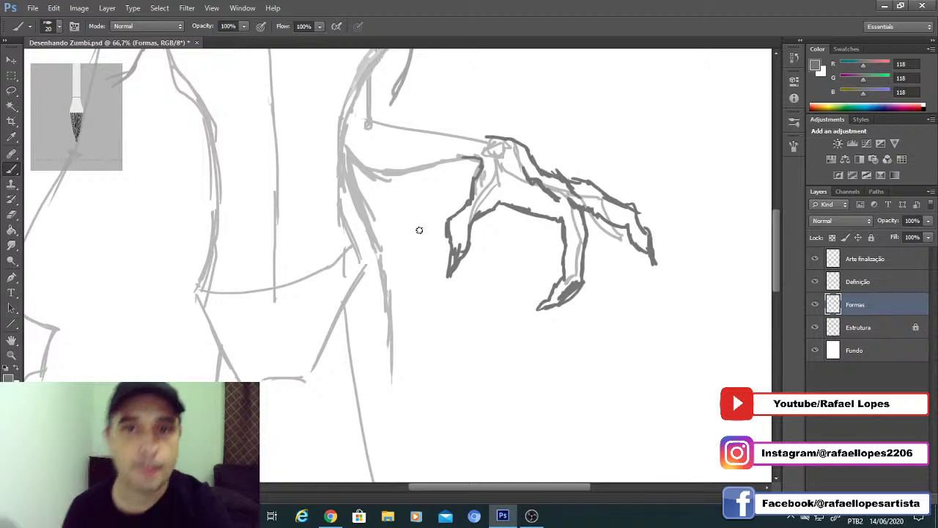
Step: Lasso the palm and both fingers without the thumb, move them down and outward, and clear the selection
{"action": "key", "text": "l"}
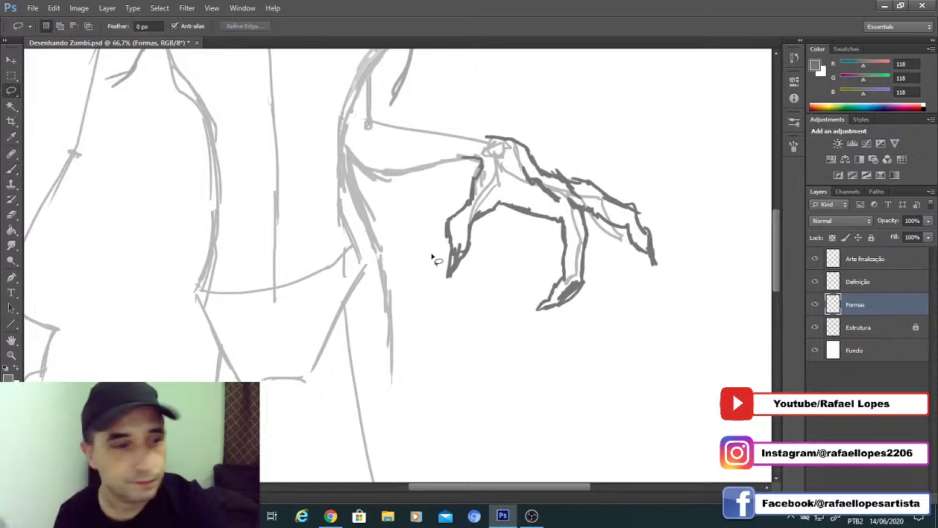
{"action": "mouse_move", "coordinate": [506, 176]}
{"action": "left_mouse_down"}
{"action": "mouse_move", "coordinate": [566, 132]}
{"action": "mouse_move", "coordinate": [514, 362]}
{"action": "mouse_move", "coordinate": [501, 234]}
{"action": "mouse_move", "coordinate": [550, 220]}
{"action": "mouse_move", "coordinate": [563, 238]}
{"action": "left_mouse_up"}
{"action": "left_click", "coordinate": [12, 60]}
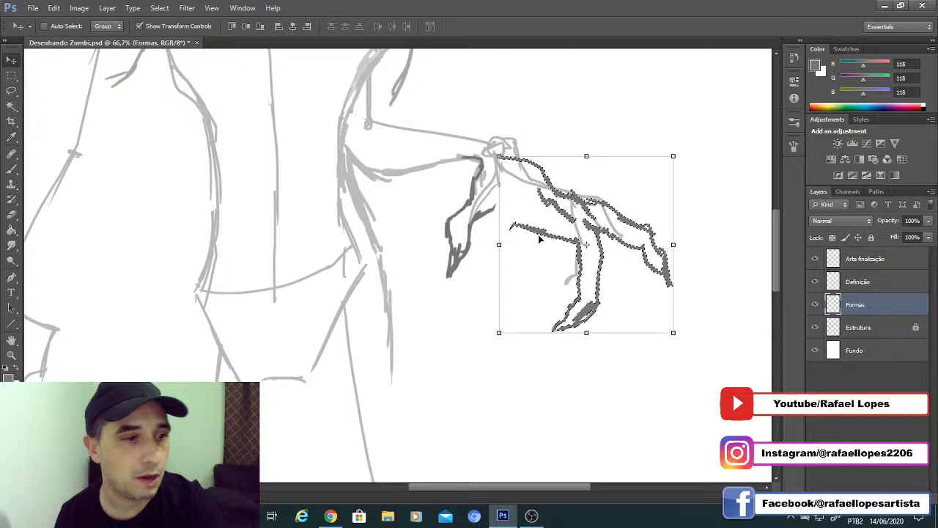
{"action": "left_click", "coordinate": [11, 75]}
{"action": "left_click", "coordinate": [340, 206]}
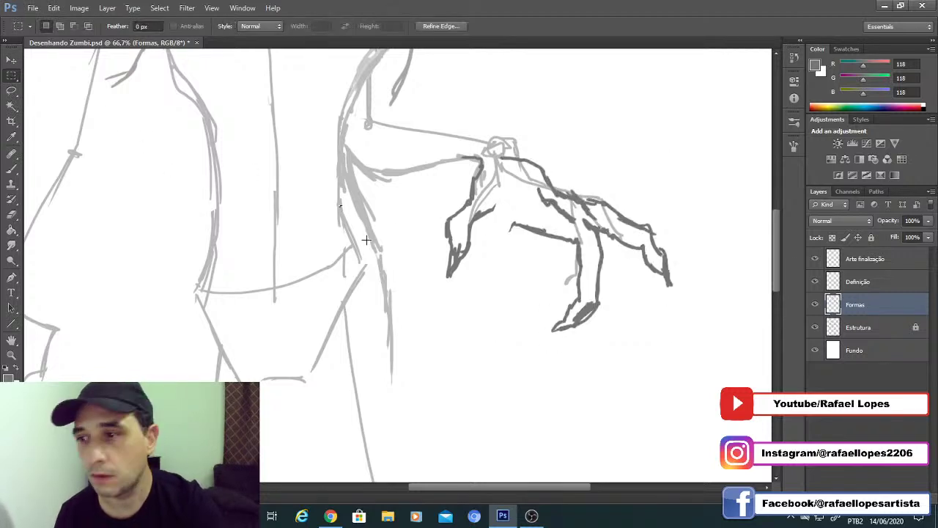
Step: Erase the straight lower edge of the palm and redraw it as an arch joining the thumb to the bent finger
{"action": "key", "text": "e"}
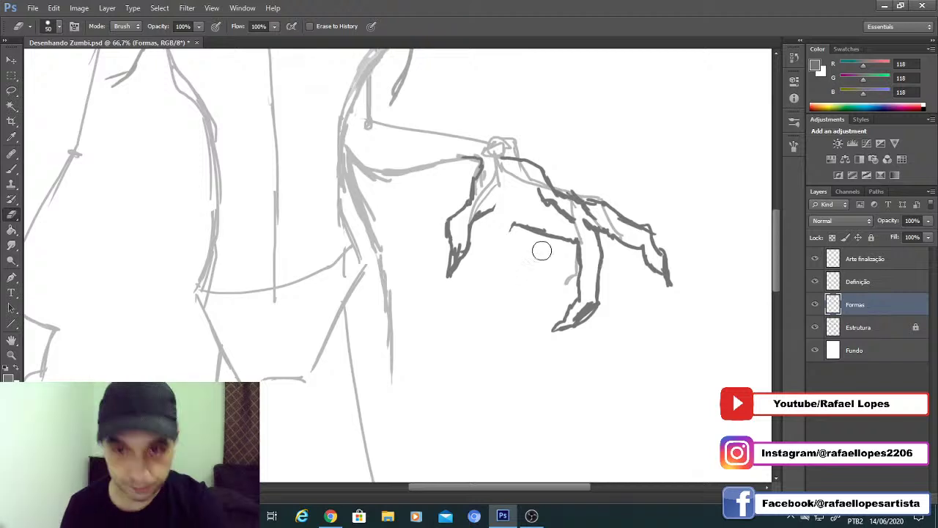
{"action": "mouse_move", "coordinate": [560, 248]}
{"action": "left_mouse_down"}
{"action": "mouse_move", "coordinate": [499, 233]}
{"action": "mouse_move", "coordinate": [555, 217]}
{"action": "left_mouse_up"}
{"action": "key", "text": "b"}
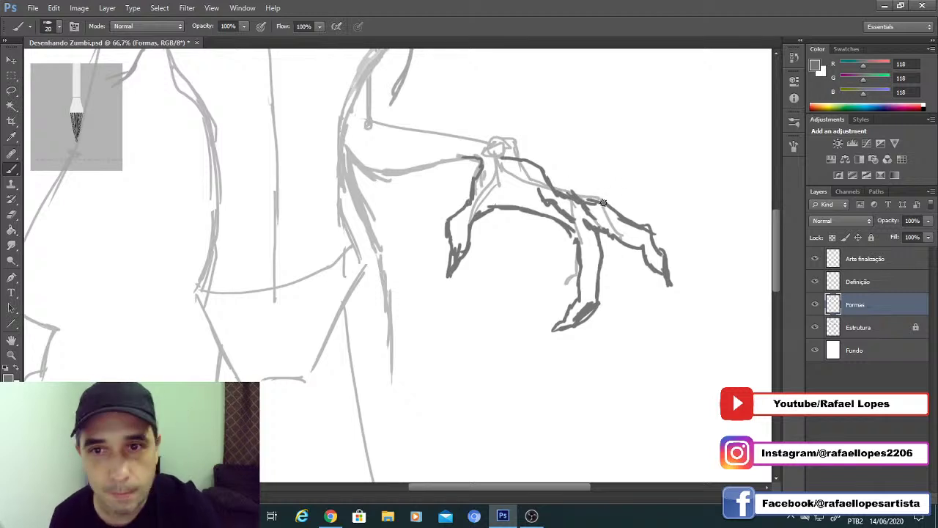
Step: Draw a higher back-of-hand contour from the wrist to the outer finger and erase the old knuckle lines beneath it
{"action": "mouse_move", "coordinate": [548, 165]}
{"action": "left_mouse_down"}
{"action": "mouse_move", "coordinate": [528, 135]}
{"action": "mouse_move", "coordinate": [479, 131]}
{"action": "mouse_move", "coordinate": [586, 187]}
{"action": "left_mouse_up"}
{"action": "key", "text": "e"}
{"action": "mouse_move", "coordinate": [506, 159]}
{"action": "left_mouse_down"}
{"action": "mouse_move", "coordinate": [541, 194]}
{"action": "mouse_move", "coordinate": [579, 214]}
{"action": "mouse_move", "coordinate": [551, 190]}
{"action": "left_mouse_up"}
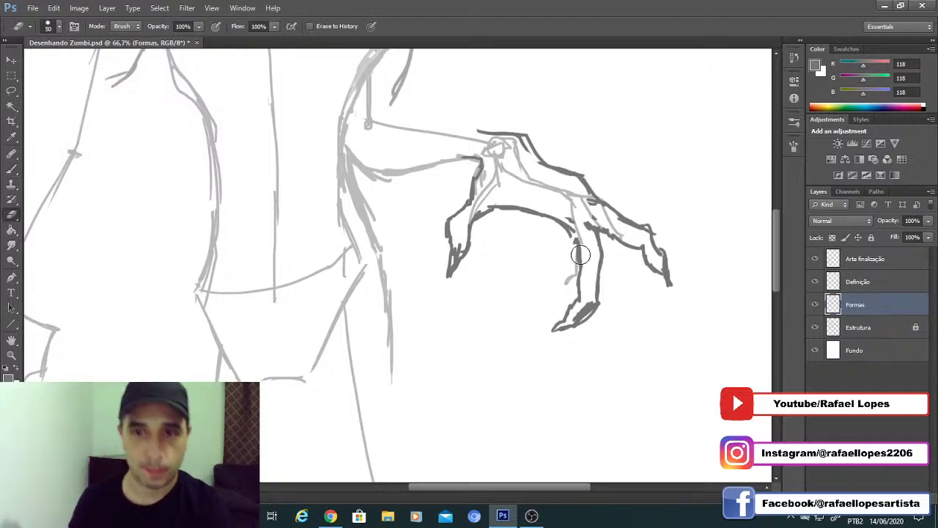
{"action": "key", "text": "b"}
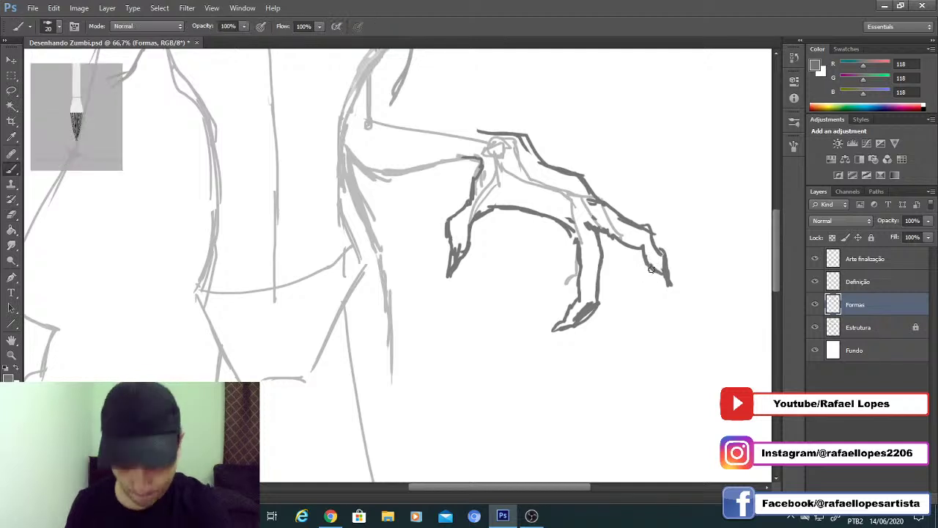
Step: Draw the upper contour of the forearm from the wrist to the elbow above the structure line
{"action": "mouse_move", "coordinate": [615, 234]}
{"action": "left_mouse_down"}
{"action": "mouse_move", "coordinate": [646, 248]}
{"action": "mouse_move", "coordinate": [674, 303]}
{"action": "mouse_move", "coordinate": [682, 282]}
{"action": "mouse_move", "coordinate": [670, 250]}
{"action": "mouse_move", "coordinate": [654, 240]}
{"action": "mouse_move", "coordinate": [652, 224]}
{"action": "mouse_move", "coordinate": [598, 195]}
{"action": "mouse_move", "coordinate": [583, 173]}
{"action": "left_mouse_up"}
{"action": "left_click_drag", "start_coordinate": [484, 173], "coordinate": [573, 175]}
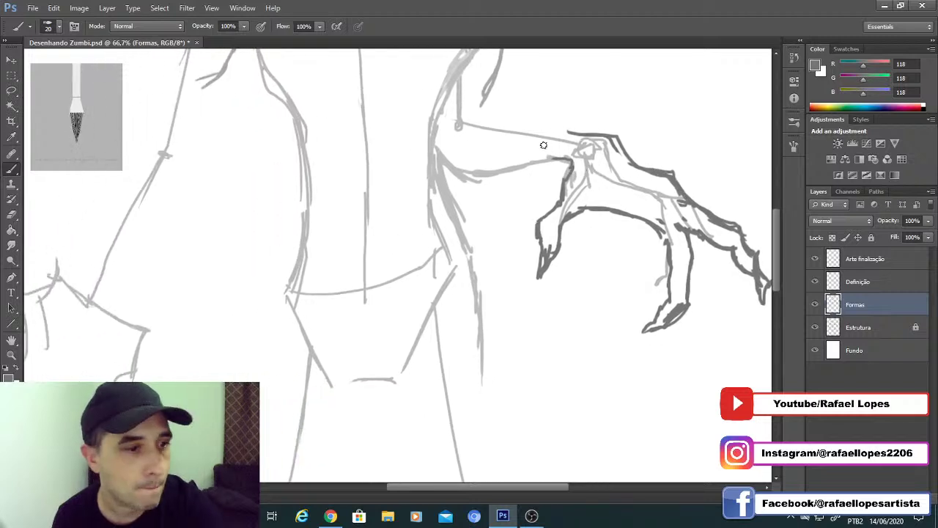
{"action": "left_click_drag", "start_coordinate": [578, 142], "coordinate": [475, 109]}
{"action": "left_click_drag", "start_coordinate": [598, 139], "coordinate": [624, 261]}
{"action": "mouse_move", "coordinate": [569, 247]}
{"action": "left_mouse_down"}
{"action": "mouse_move", "coordinate": [500, 222]}
{"action": "mouse_move", "coordinate": [503, 250]}
{"action": "left_mouse_up"}
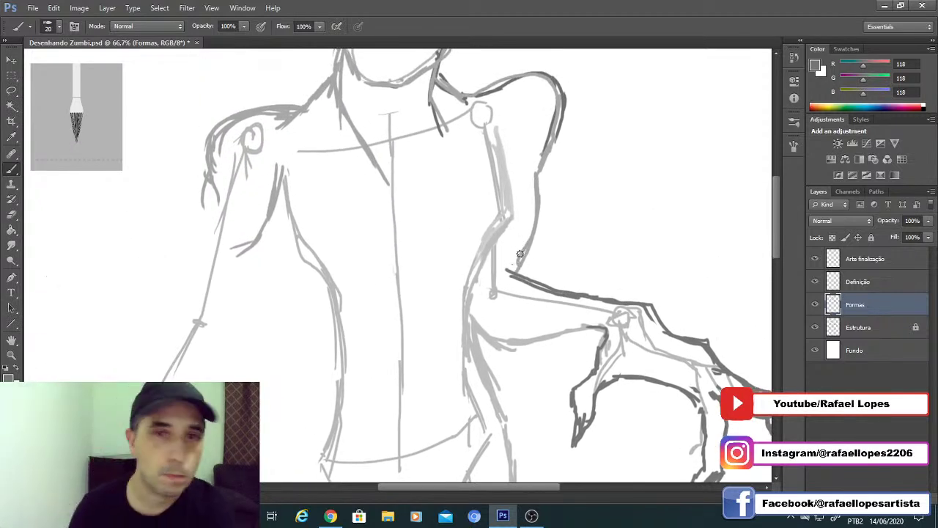
Step: Darken the outer contour of the upper arm from the elbow toward the shoulder and strengthen the forearm's lower edge
{"action": "mouse_move", "coordinate": [526, 247]}
{"action": "left_mouse_down"}
{"action": "mouse_move", "coordinate": [541, 177]}
{"action": "mouse_move", "coordinate": [532, 239]}
{"action": "left_mouse_up"}
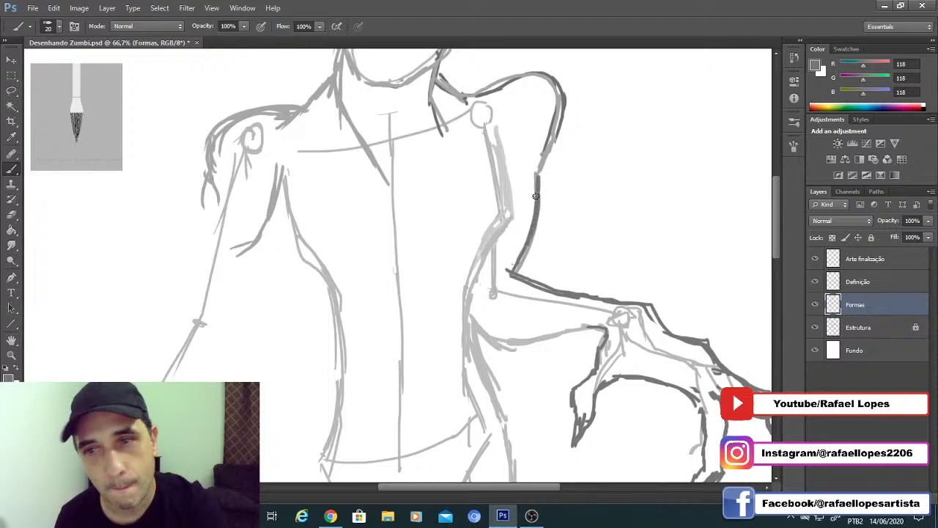
{"action": "mouse_move", "coordinate": [541, 172]}
{"action": "left_mouse_down"}
{"action": "mouse_move", "coordinate": [563, 125]}
{"action": "mouse_move", "coordinate": [558, 93]}
{"action": "mouse_move", "coordinate": [535, 78]}
{"action": "mouse_move", "coordinate": [443, 103]}
{"action": "left_mouse_up"}
{"action": "left_click_drag", "start_coordinate": [500, 319], "coordinate": [561, 313]}
{"action": "mouse_move", "coordinate": [652, 321]}
{"action": "left_mouse_down"}
{"action": "mouse_move", "coordinate": [530, 331]}
{"action": "mouse_move", "coordinate": [586, 332]}
{"action": "left_mouse_up"}
Step: Lasso the palm and fingers without the thumb, move them up and inward closer to the wrist, and clear the selection
{"action": "key", "text": "z"}
{"action": "left_click_drag", "start_coordinate": [442, 292], "coordinate": [405, 265]}
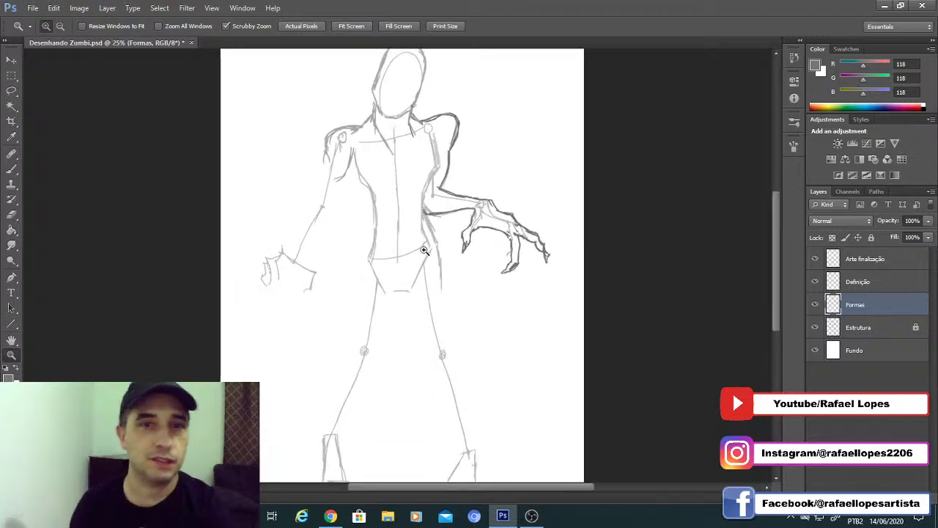
{"action": "left_click", "coordinate": [484, 231]}
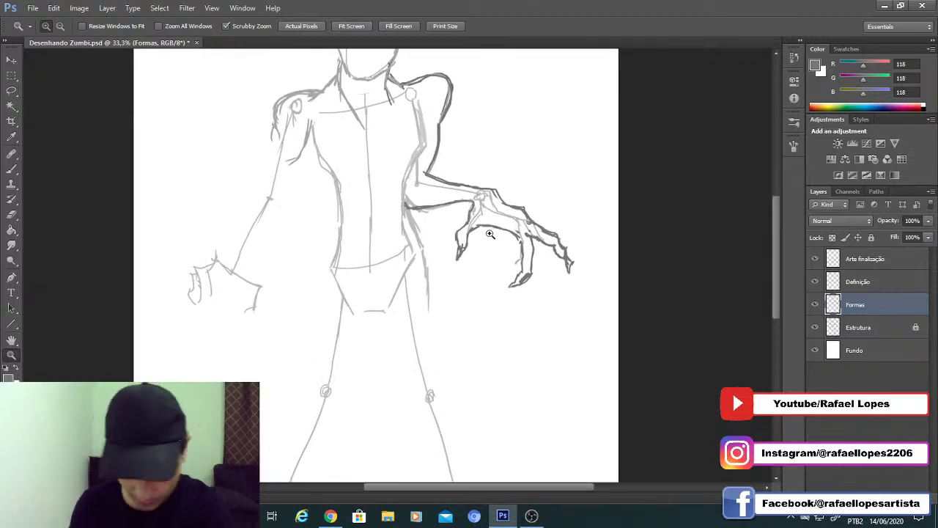
{"action": "key", "text": "l"}
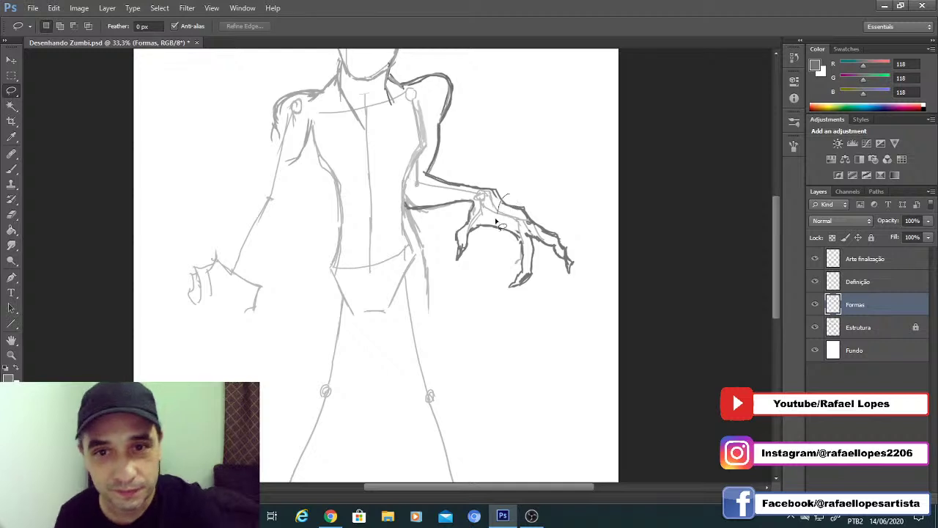
{"action": "mouse_move", "coordinate": [496, 221]}
{"action": "left_mouse_down"}
{"action": "mouse_move", "coordinate": [551, 314]}
{"action": "mouse_move", "coordinate": [506, 197]}
{"action": "left_mouse_up"}
{"action": "left_click", "coordinate": [12, 60]}
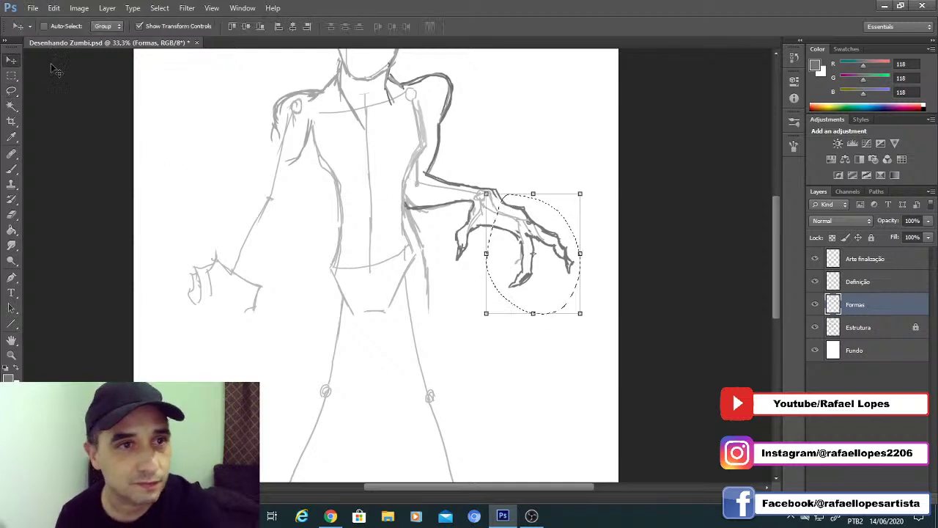
{"action": "left_click_drag", "start_coordinate": [526, 255], "coordinate": [507, 247]}
{"action": "key", "text": "m"}
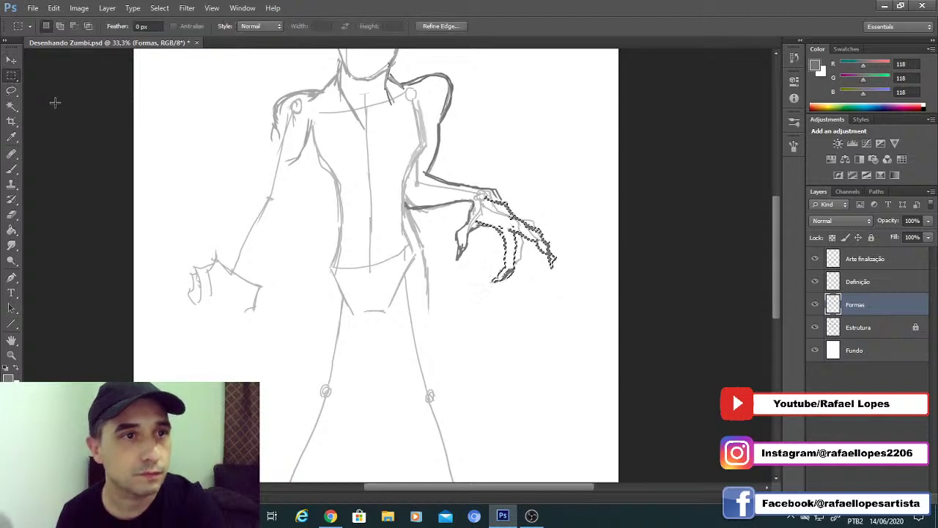
{"action": "key", "text": "ctrl+d"}
Step: Erase the overlapping back-of-hand lines and redraw the contour from the wrist to the outer finger, closing the wrist's underside
{"action": "key", "text": "z"}
{"action": "left_click", "coordinate": [483, 204]}
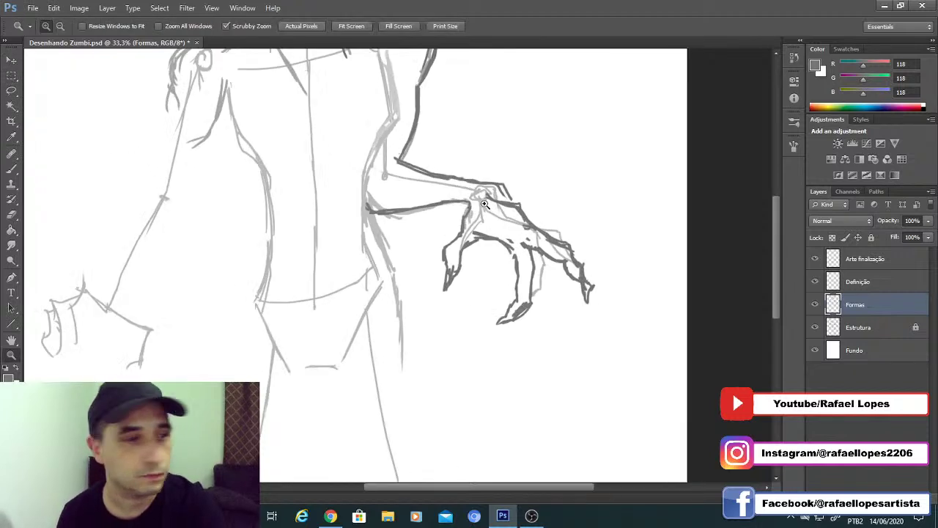
{"action": "key", "text": "e"}
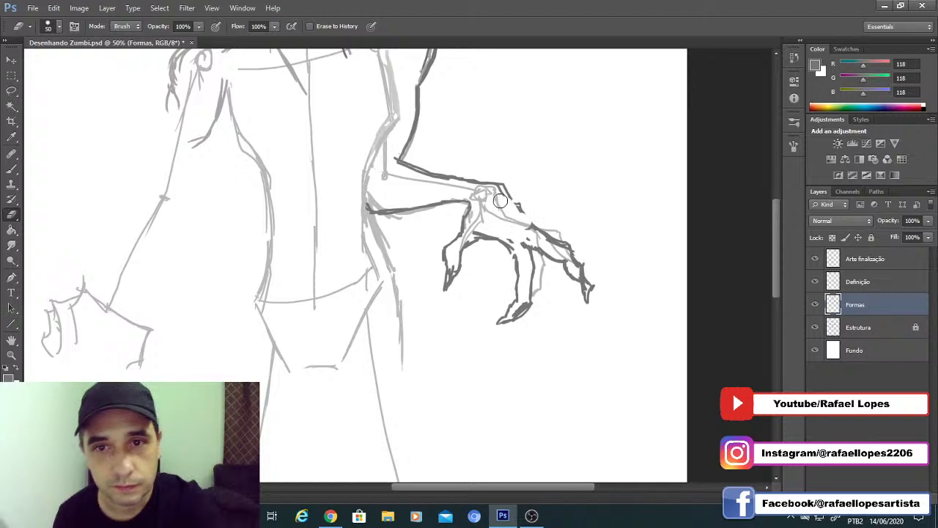
{"action": "key", "text": "b"}
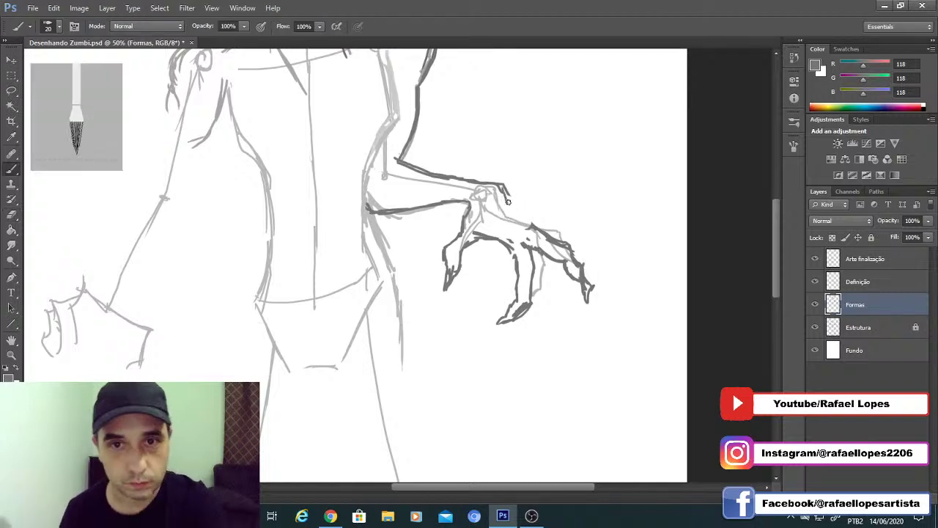
{"action": "mouse_move", "coordinate": [508, 201]}
{"action": "left_mouse_down"}
{"action": "mouse_move", "coordinate": [537, 230]}
{"action": "mouse_move", "coordinate": [505, 196]}
{"action": "left_mouse_up"}
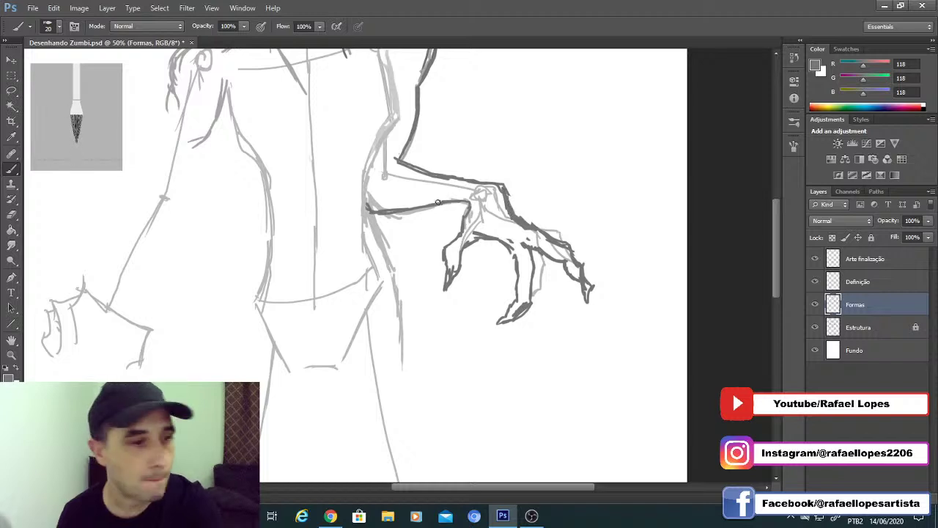
{"action": "mouse_move", "coordinate": [448, 202]}
{"action": "left_mouse_down"}
{"action": "mouse_move", "coordinate": [468, 202]}
{"action": "mouse_move", "coordinate": [459, 227]}
{"action": "mouse_move", "coordinate": [474, 201]}
{"action": "left_mouse_up"}
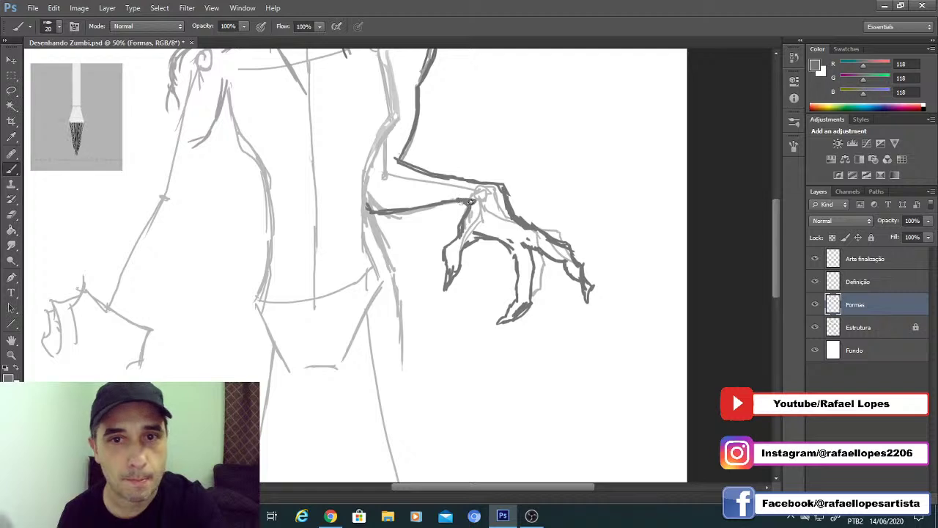
Step: Paint two solid dark pointed fingers hanging between the bent finger and the outer finger
{"action": "key", "text": "z"}
{"action": "key", "text": "alt"}
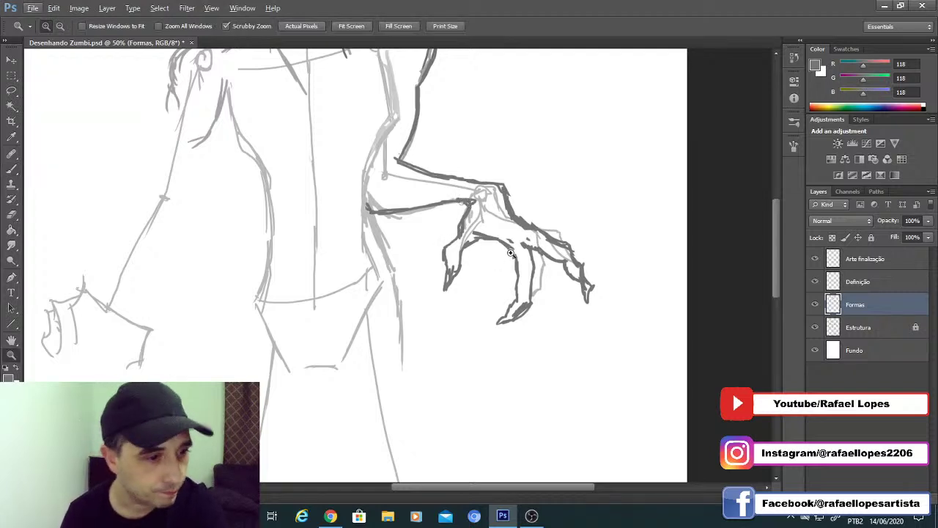
{"action": "key", "text": "b"}
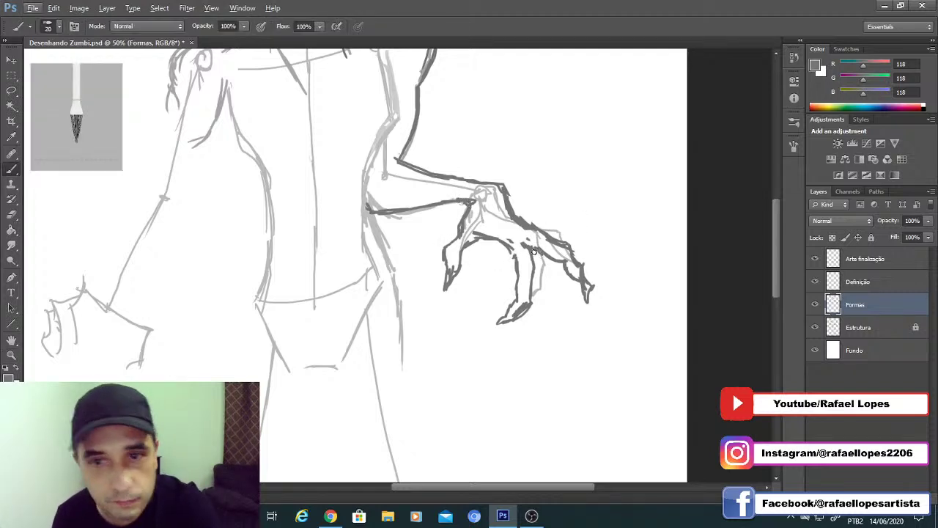
{"action": "key", "text": "alt"}
{"action": "left_click_drag", "start_coordinate": [545, 257], "coordinate": [546, 280]}
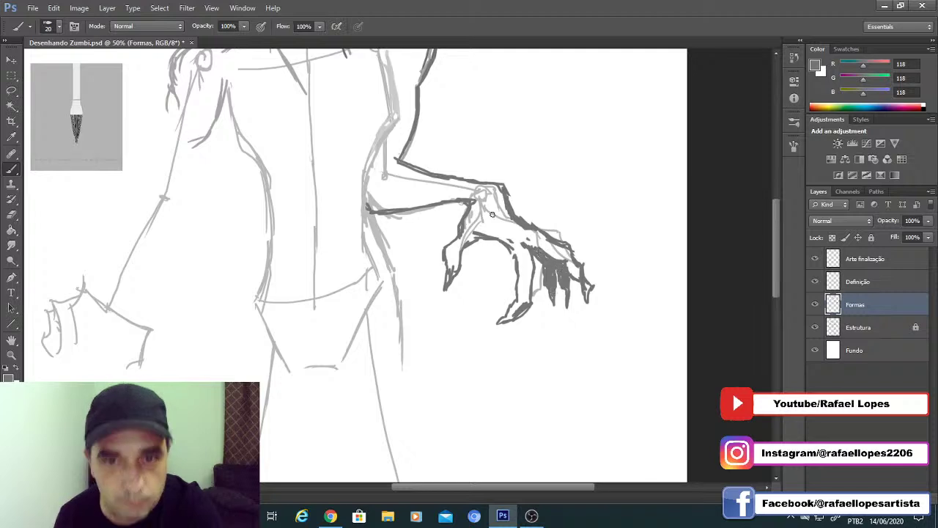
Step: Reduce the eraser to size 25 and erase the leftover lines where the bent finger meets the palm
{"action": "key", "text": "z"}
{"action": "left_click", "coordinate": [425, 226], "text": "alt"}
{"action": "left_click", "coordinate": [425, 226], "text": "alt"}
{"action": "left_click", "coordinate": [426, 226], "text": "alt"}
{"action": "left_click", "coordinate": [425, 226], "text": "alt"}
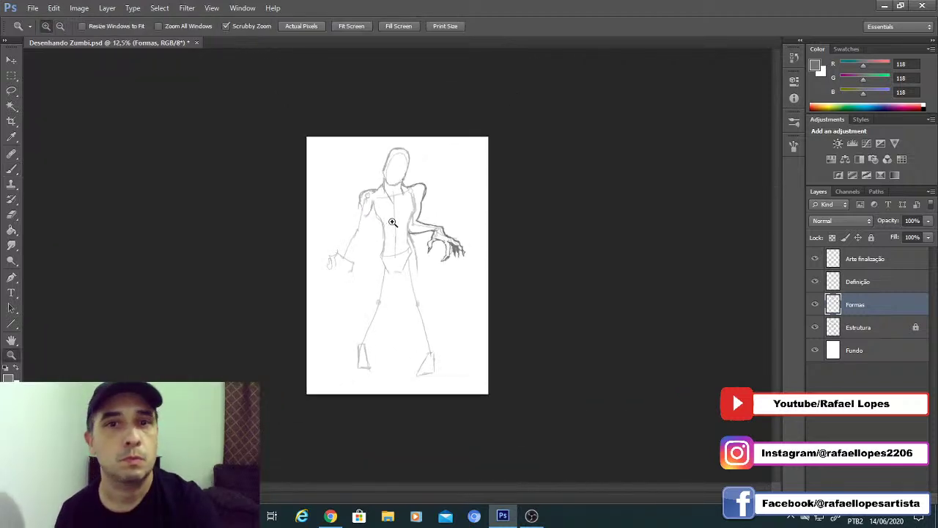
{"action": "left_click", "coordinate": [392, 230]}
{"action": "left_click", "coordinate": [462, 255]}
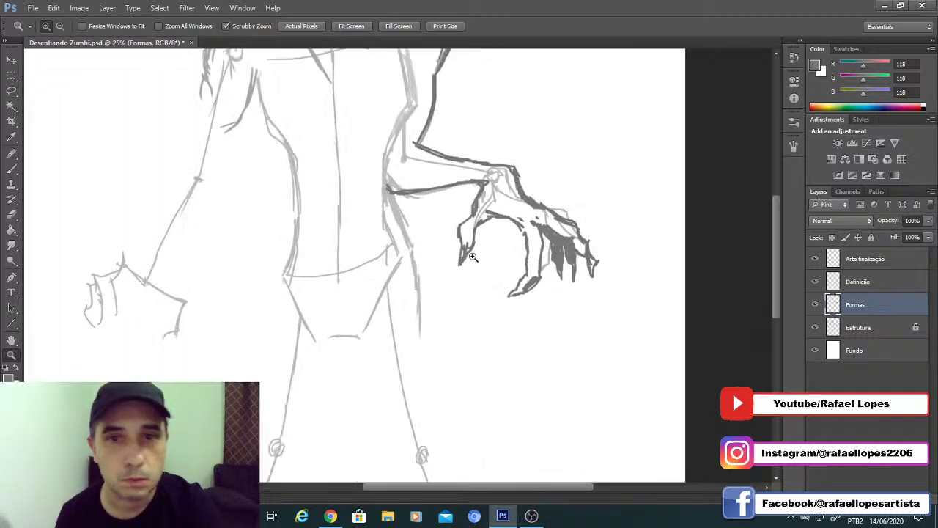
{"action": "left_click", "coordinate": [531, 243]}
{"action": "left_click", "coordinate": [531, 243]}
{"action": "key", "text": "e"}
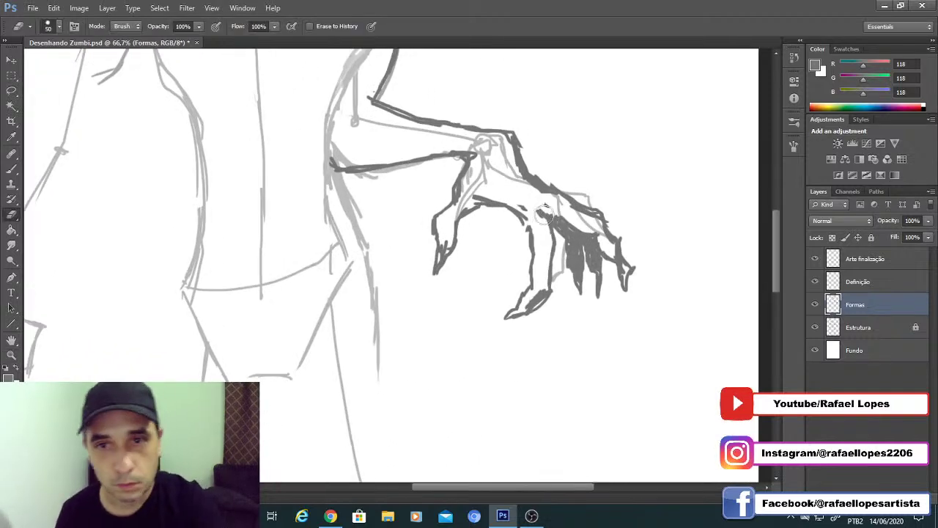
{"action": "key", "text": "bracketleft"}
{"action": "key", "text": "bracketleft"}
{"action": "key", "text": "bracketleft"}
{"action": "key", "text": "bracketleft"}
{"action": "mouse_move", "coordinate": [541, 212]}
{"action": "left_mouse_down"}
{"action": "mouse_move", "coordinate": [585, 229]}
{"action": "mouse_move", "coordinate": [561, 216]}
{"action": "left_mouse_up"}
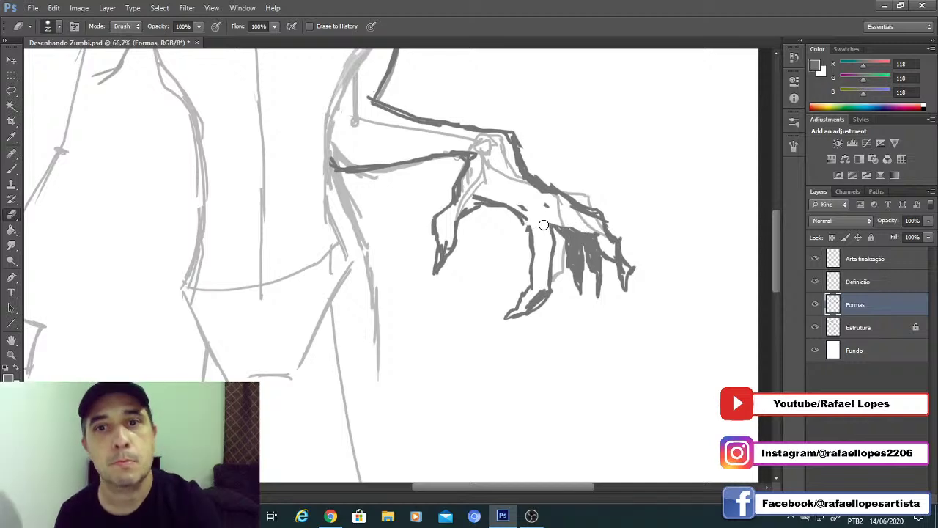
Step: Redraw the jaw with a darker contour around the chin and up both sides of the lower face
{"action": "key", "text": "z"}
{"action": "left_click", "coordinate": [381, 203], "text": "alt"}
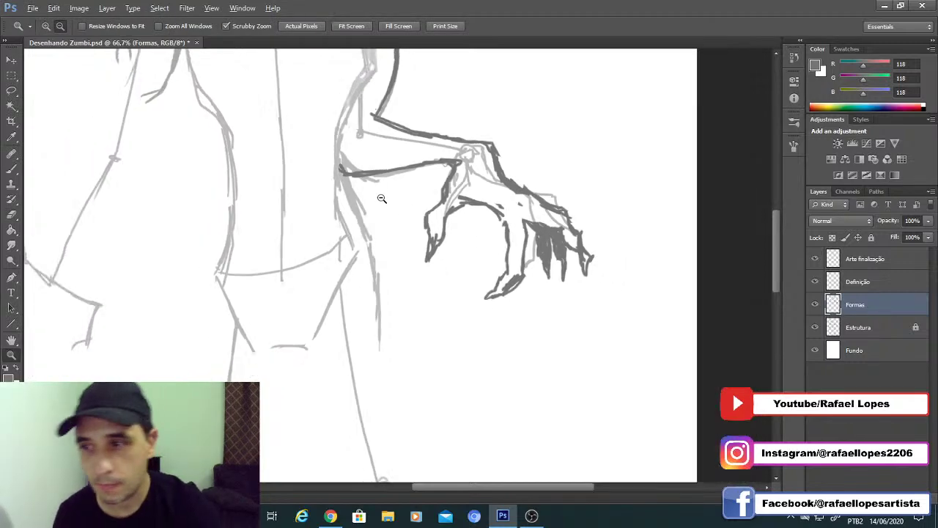
{"action": "left_click", "coordinate": [381, 204], "text": "alt"}
{"action": "left_click", "coordinate": [381, 203], "text": "alt"}
{"action": "left_click", "coordinate": [327, 190], "text": "alt"}
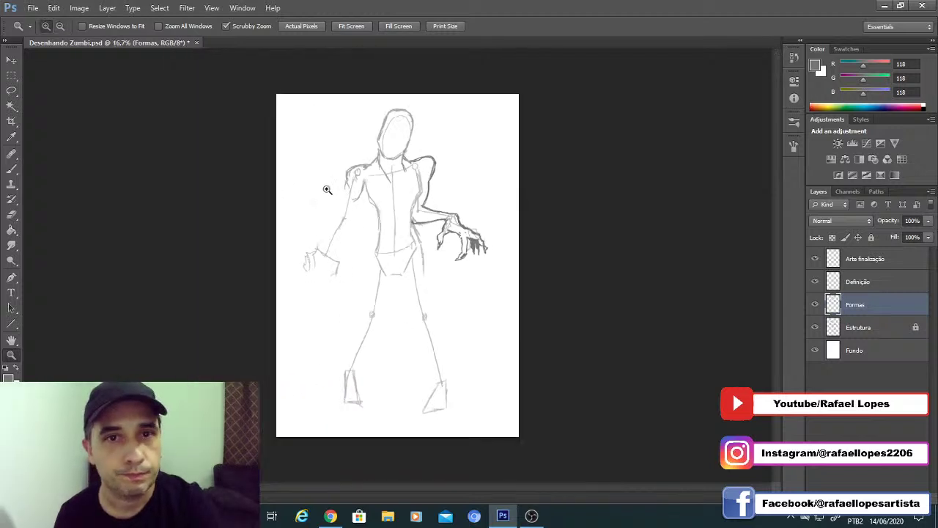
{"action": "left_click", "coordinate": [397, 164]}
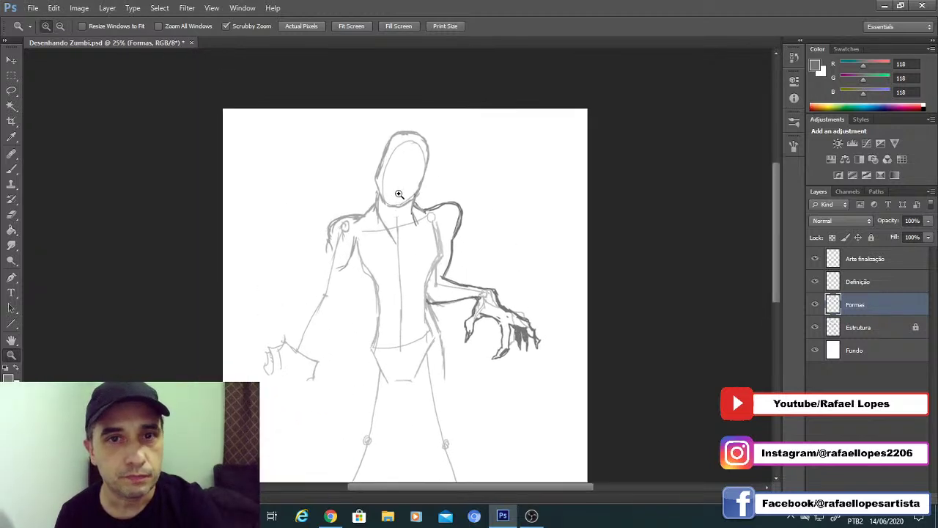
{"action": "left_click", "coordinate": [404, 206]}
{"action": "left_click", "coordinate": [404, 206]}
{"action": "key", "text": "b"}
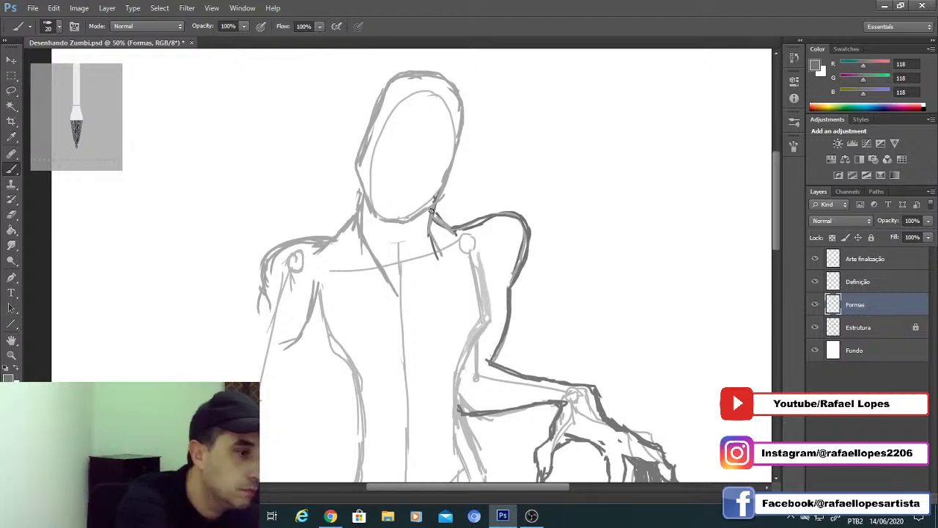
{"action": "left_click_drag", "start_coordinate": [380, 219], "coordinate": [435, 205]}
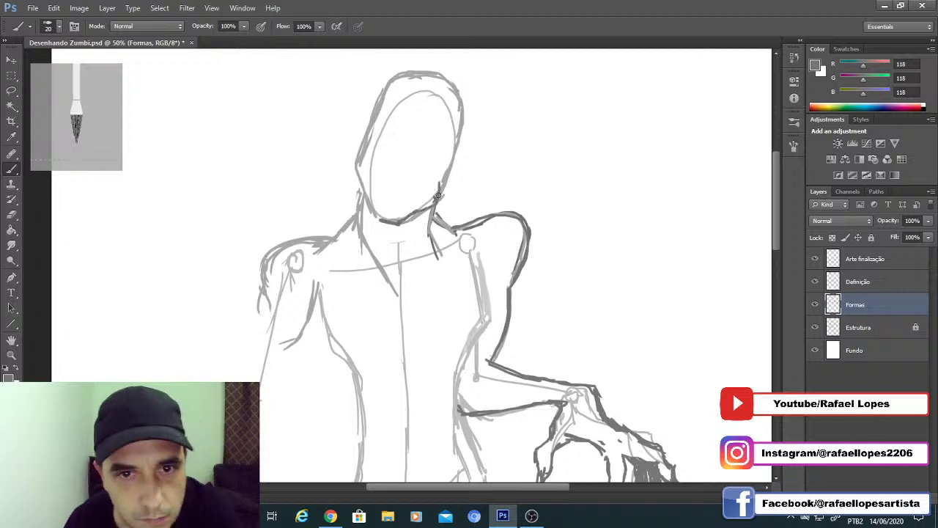
{"action": "left_click_drag", "start_coordinate": [446, 162], "coordinate": [440, 192]}
{"action": "mouse_move", "coordinate": [393, 220]}
{"action": "left_mouse_down"}
{"action": "mouse_move", "coordinate": [359, 188]}
{"action": "mouse_move", "coordinate": [365, 198]}
{"action": "mouse_move", "coordinate": [363, 157]}
{"action": "mouse_move", "coordinate": [381, 137]}
{"action": "left_mouse_up"}
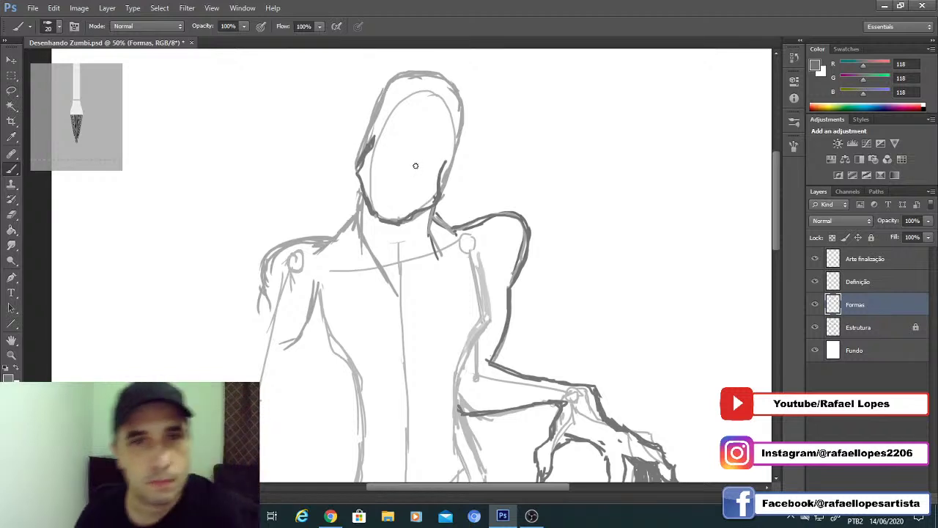
Step: Draw a wide-open mouth as an angular closed outline on the lower face, erasing and redrawing its upper edge
{"action": "mouse_move", "coordinate": [417, 166]}
{"action": "left_mouse_down"}
{"action": "mouse_move", "coordinate": [396, 162]}
{"action": "mouse_move", "coordinate": [400, 172]}
{"action": "mouse_move", "coordinate": [421, 163]}
{"action": "left_mouse_up"}
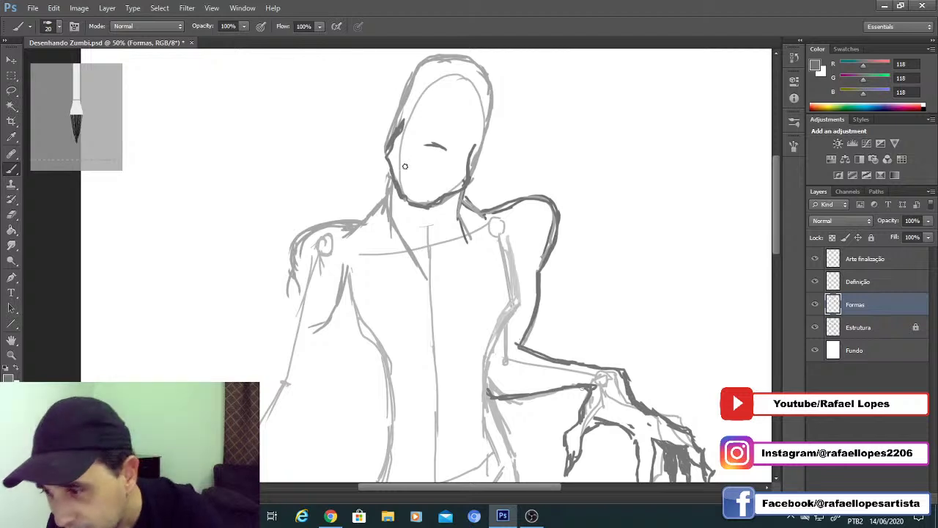
{"action": "left_click_drag", "start_coordinate": [446, 148], "coordinate": [412, 150]}
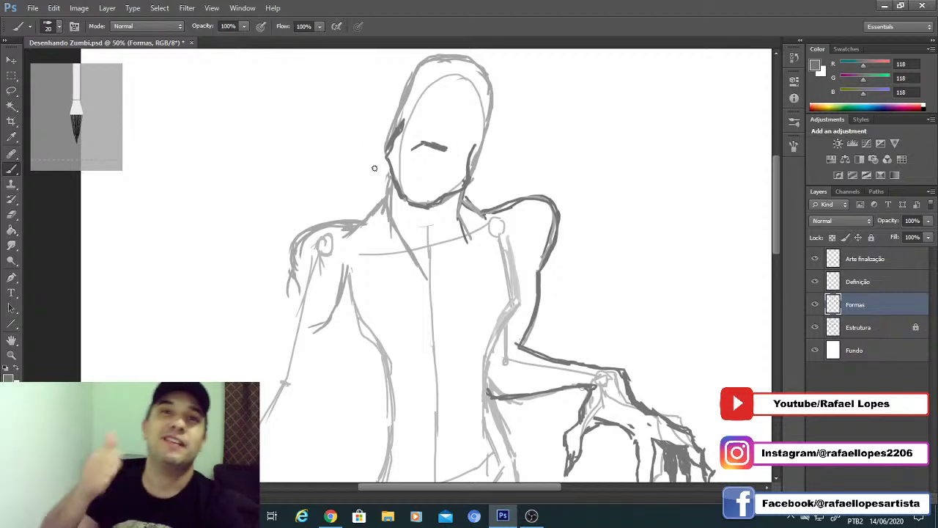
{"action": "key", "text": "w"}
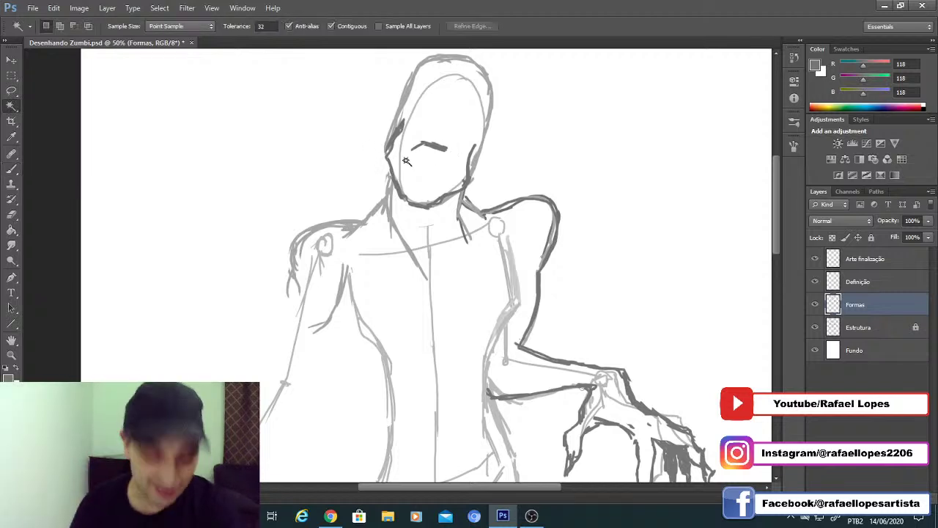
{"action": "key", "text": "e"}
{"action": "key", "text": "b"}
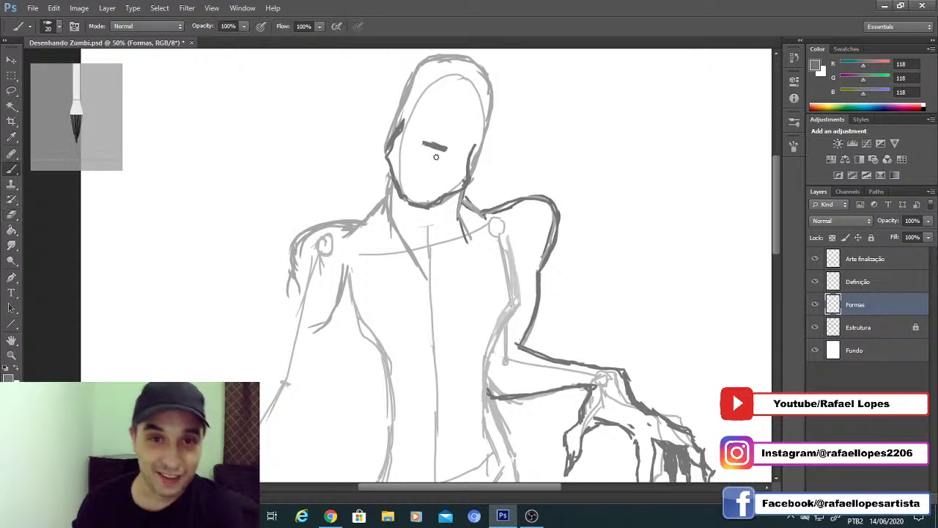
{"action": "left_click_drag", "start_coordinate": [444, 152], "coordinate": [445, 173]}
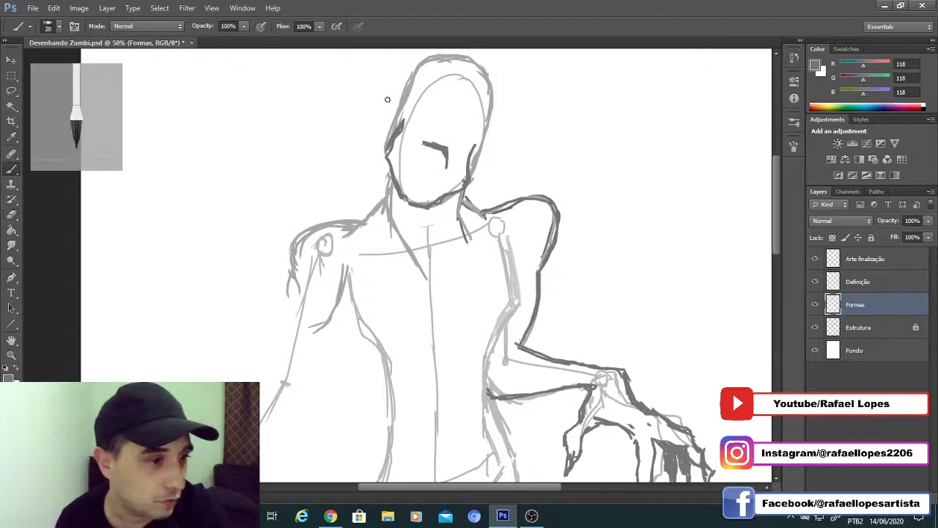
{"action": "mouse_move", "coordinate": [408, 144]}
{"action": "left_mouse_down"}
{"action": "mouse_move", "coordinate": [453, 150]}
{"action": "mouse_move", "coordinate": [452, 176]}
{"action": "mouse_move", "coordinate": [439, 186]}
{"action": "mouse_move", "coordinate": [414, 178]}
{"action": "mouse_move", "coordinate": [410, 152]}
{"action": "left_mouse_up"}
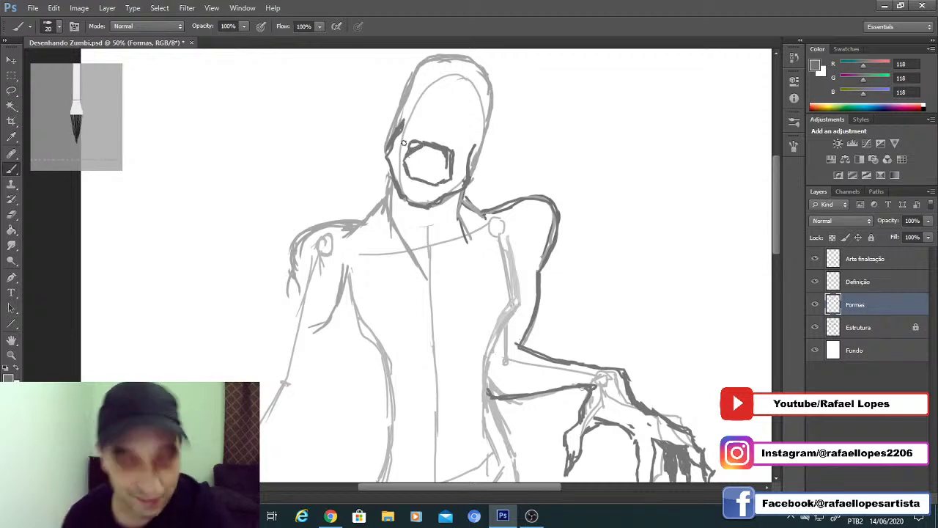
{"action": "key", "text": "e"}
{"action": "key", "text": "z"}
{"action": "left_click_drag", "start_coordinate": [409, 214], "coordinate": [380, 248]}
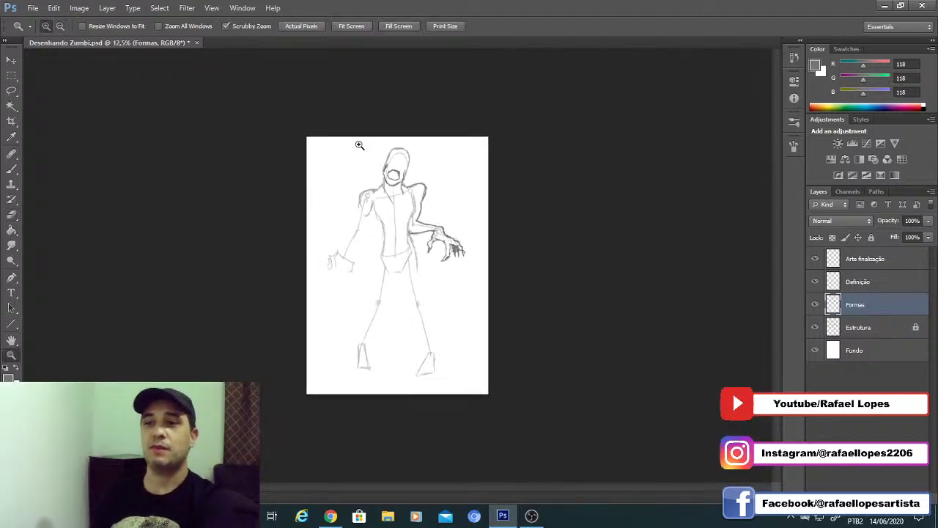
{"action": "left_click", "coordinate": [391, 183]}
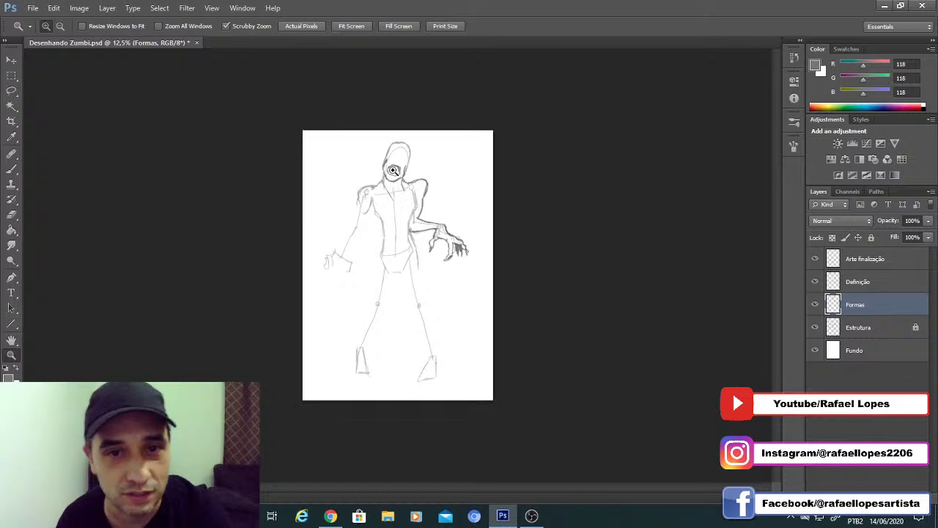
{"action": "left_click", "coordinate": [409, 169]}
{"action": "left_click", "coordinate": [409, 170]}
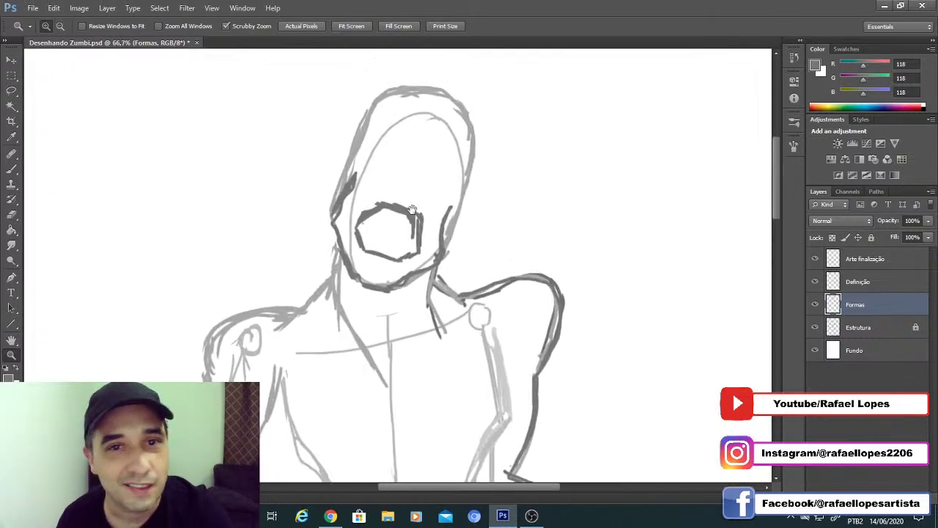
Step: Draw two nostrils and a curved nose line, then outline a round eye beside it with the brush reduced to size 9
{"action": "key", "text": "b"}
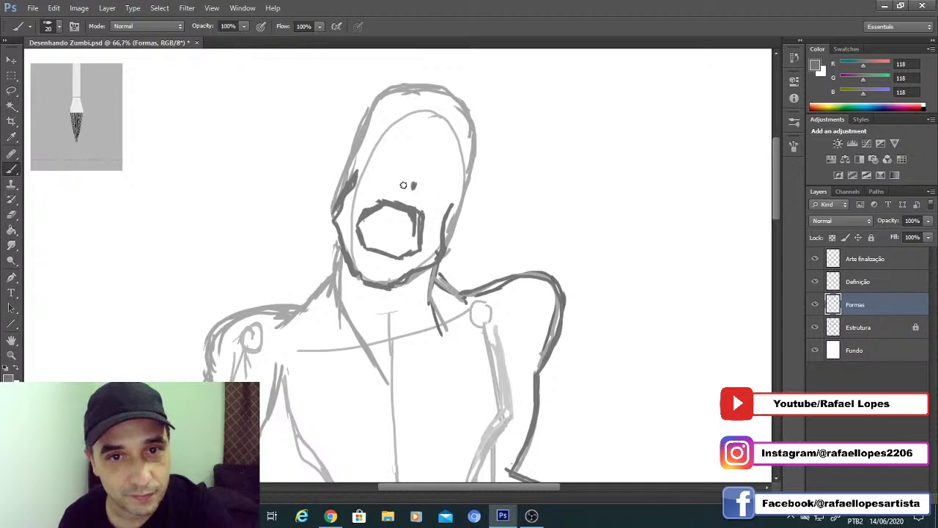
{"action": "mouse_move", "coordinate": [404, 182]}
{"action": "left_mouse_down"}
{"action": "mouse_move", "coordinate": [434, 143]}
{"action": "mouse_move", "coordinate": [434, 152]}
{"action": "left_mouse_up"}
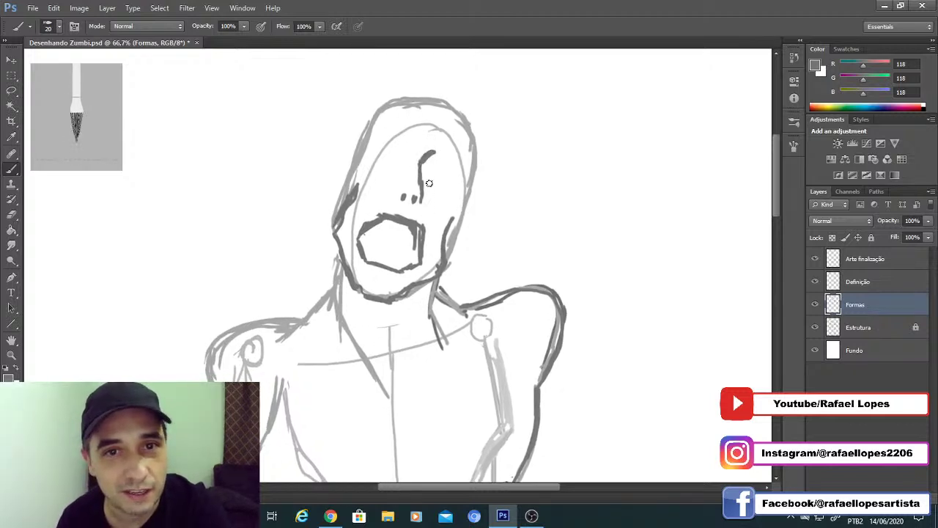
{"action": "mouse_move", "coordinate": [431, 167]}
{"action": "left_mouse_down"}
{"action": "mouse_move", "coordinate": [442, 158]}
{"action": "mouse_move", "coordinate": [432, 173]}
{"action": "left_mouse_up"}
{"action": "key", "text": "bracketleft"}
{"action": "key", "text": "bracketleft"}
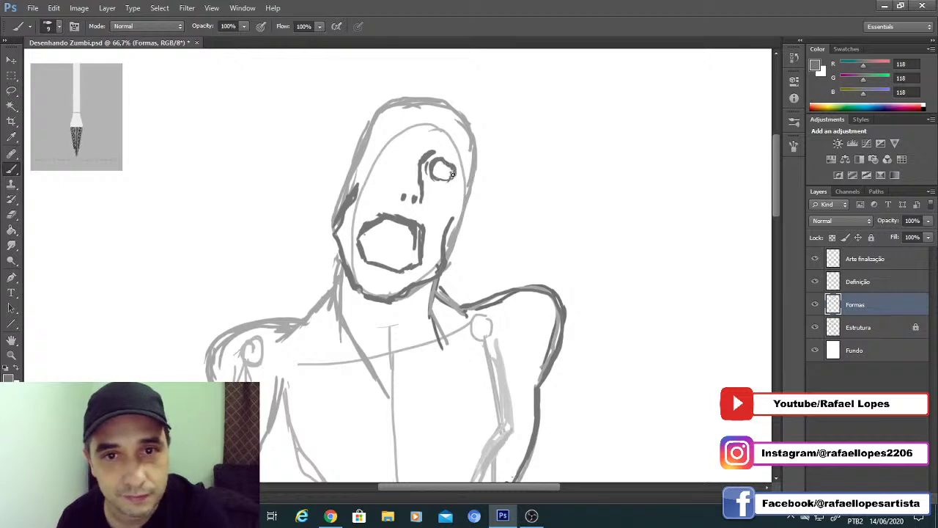
Step: Outline an oval eye on the other side of the nose and add dark brow and lower-socket lines around both eyes
{"action": "scroll", "coordinate": [432, 161], "scroll_direction": "left", "scroll_amount": 2}
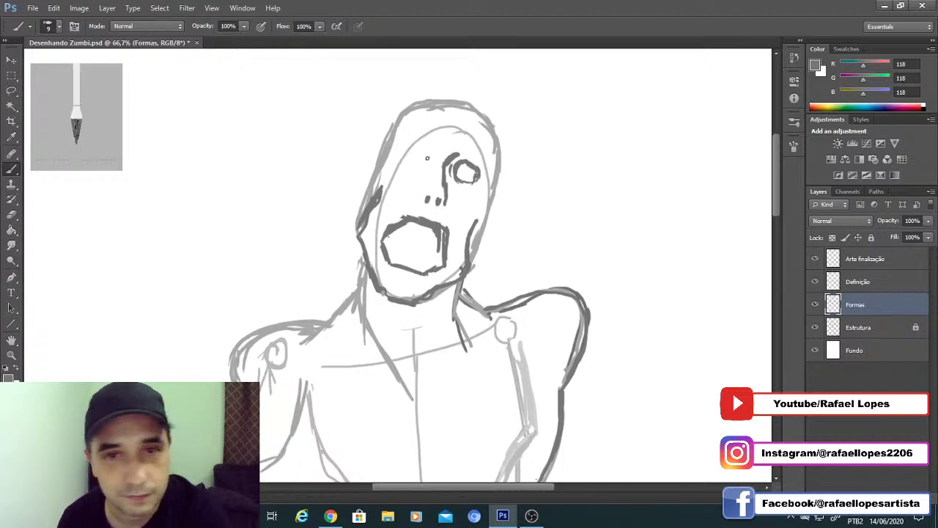
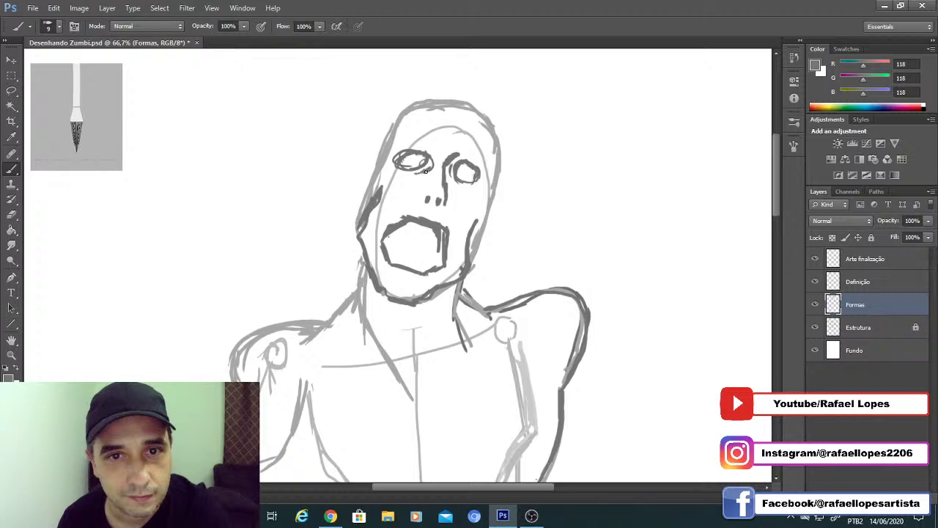
{"action": "mouse_move", "coordinate": [440, 173]}
{"action": "left_mouse_down"}
{"action": "mouse_move", "coordinate": [455, 153]}
{"action": "mouse_move", "coordinate": [475, 171]}
{"action": "left_mouse_up"}
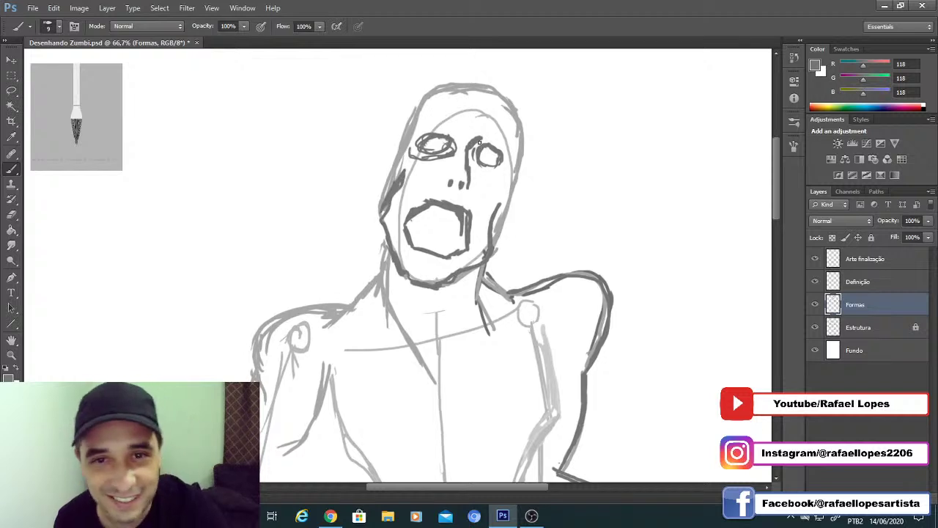
{"action": "left_click_drag", "start_coordinate": [491, 173], "coordinate": [515, 179]}
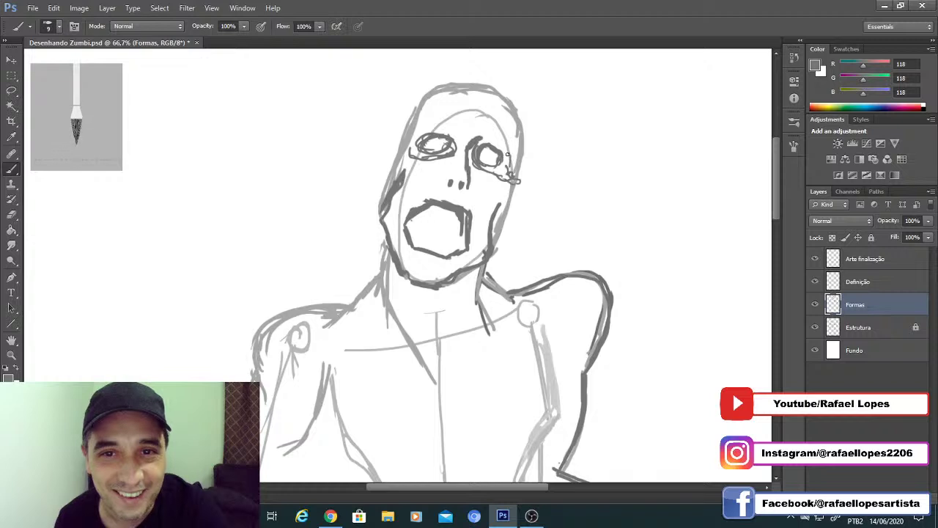
{"action": "mouse_move", "coordinate": [487, 135]}
{"action": "left_mouse_down"}
{"action": "mouse_move", "coordinate": [507, 143]}
{"action": "mouse_move", "coordinate": [508, 161]}
{"action": "left_mouse_up"}
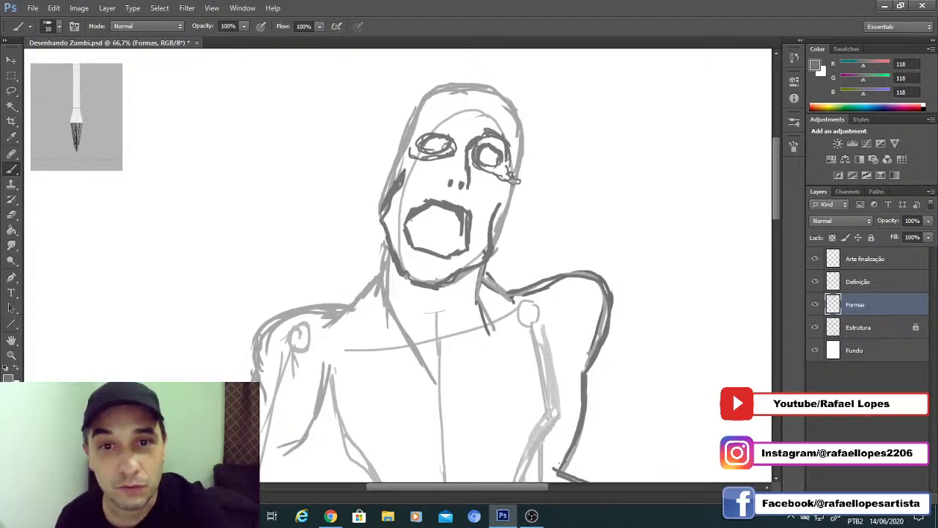
{"action": "left_click_drag", "start_coordinate": [401, 154], "coordinate": [449, 157]}
{"action": "mouse_move", "coordinate": [509, 143]}
{"action": "left_mouse_down"}
{"action": "mouse_move", "coordinate": [478, 126]}
{"action": "mouse_move", "coordinate": [457, 138]}
{"action": "left_mouse_up"}
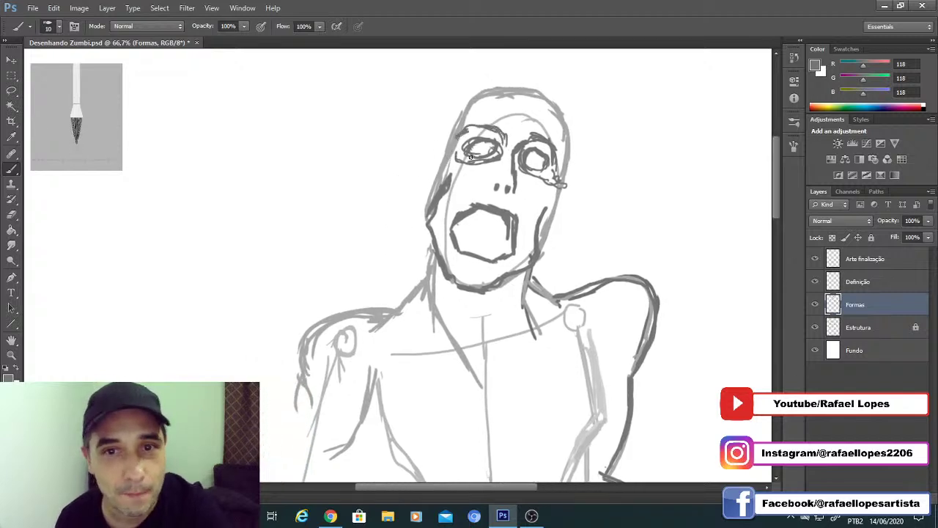
Step: Thicken the slanted upper edge of the open mouth and mark its corner near the cheek
{"action": "left_click_drag", "start_coordinate": [456, 196], "coordinate": [467, 183]}
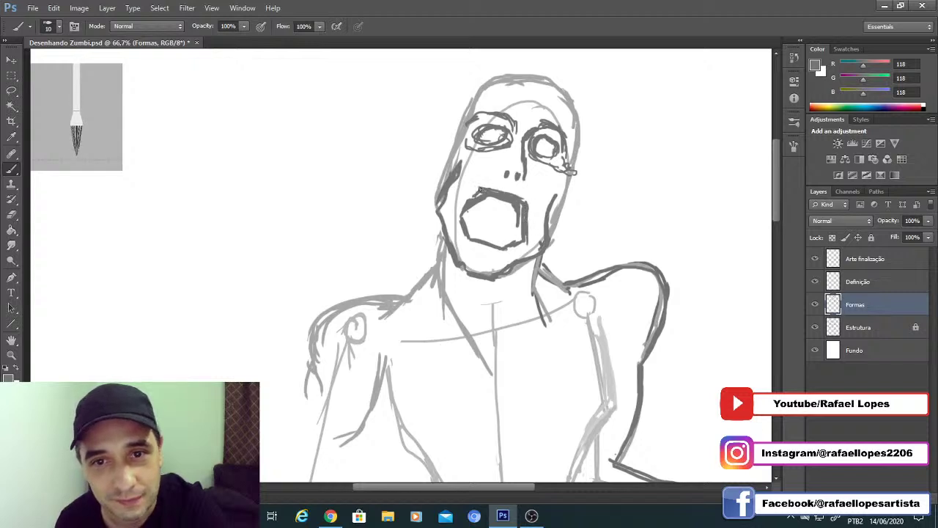
{"action": "left_click_drag", "start_coordinate": [457, 216], "coordinate": [460, 233]}
{"action": "left_click_drag", "start_coordinate": [506, 188], "coordinate": [498, 218]}
Step: Redraw the head contour darker with a size 15 brush, from both cheeks past the temples and across the crown
{"action": "mouse_move", "coordinate": [545, 241]}
{"action": "left_mouse_down"}
{"action": "mouse_move", "coordinate": [542, 264]}
{"action": "mouse_move", "coordinate": [567, 186]}
{"action": "left_mouse_up"}
{"action": "key", "text": "bracketright"}
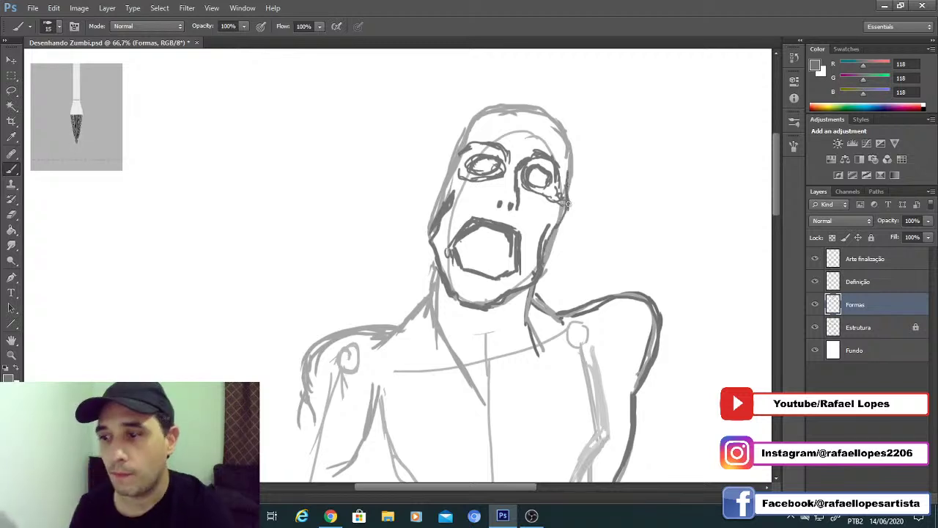
{"action": "left_click_drag", "start_coordinate": [547, 196], "coordinate": [554, 181]}
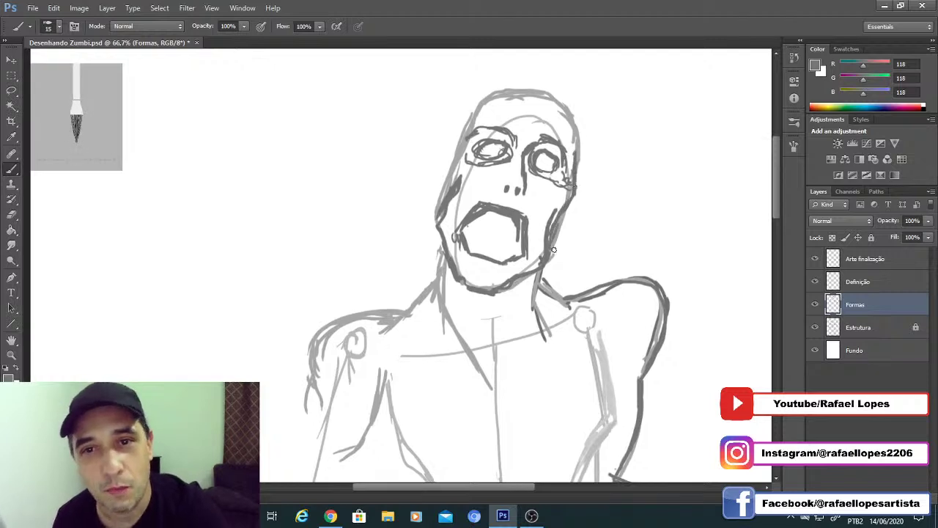
{"action": "mouse_move", "coordinate": [427, 176]}
{"action": "left_mouse_down"}
{"action": "mouse_move", "coordinate": [479, 196]}
{"action": "mouse_move", "coordinate": [515, 159]}
{"action": "left_mouse_up"}
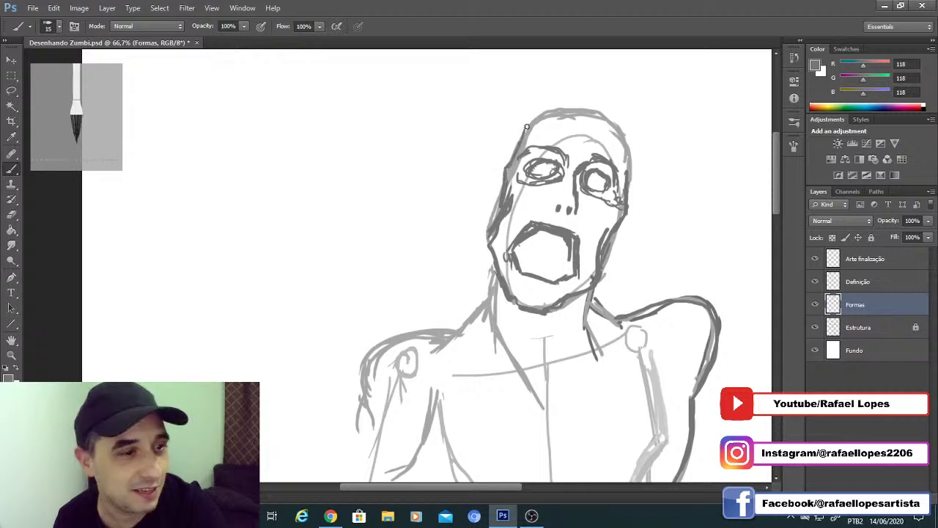
{"action": "left_click_drag", "start_coordinate": [533, 117], "coordinate": [523, 162]}
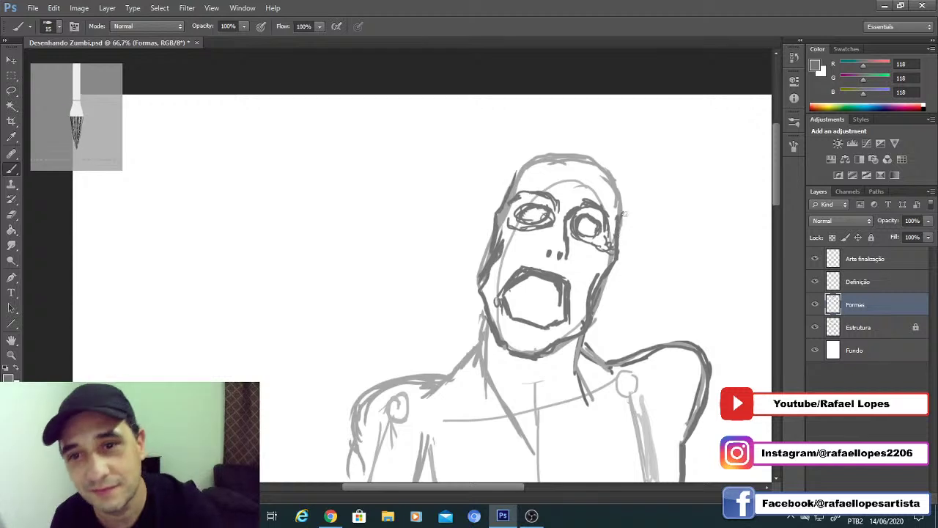
{"action": "left_click_drag", "start_coordinate": [622, 224], "coordinate": [623, 165]}
{"action": "mouse_move", "coordinate": [610, 163]}
{"action": "left_mouse_down"}
{"action": "mouse_move", "coordinate": [624, 182]}
{"action": "mouse_move", "coordinate": [609, 155]}
{"action": "mouse_move", "coordinate": [538, 143]}
{"action": "mouse_move", "coordinate": [544, 152]}
{"action": "mouse_move", "coordinate": [533, 176]}
{"action": "mouse_move", "coordinate": [547, 167]}
{"action": "mouse_move", "coordinate": [606, 184]}
{"action": "mouse_move", "coordinate": [620, 200]}
{"action": "left_mouse_up"}
{"action": "mouse_move", "coordinate": [543, 220]}
{"action": "left_mouse_down"}
{"action": "mouse_move", "coordinate": [534, 171]}
{"action": "mouse_move", "coordinate": [552, 150]}
{"action": "left_mouse_up"}
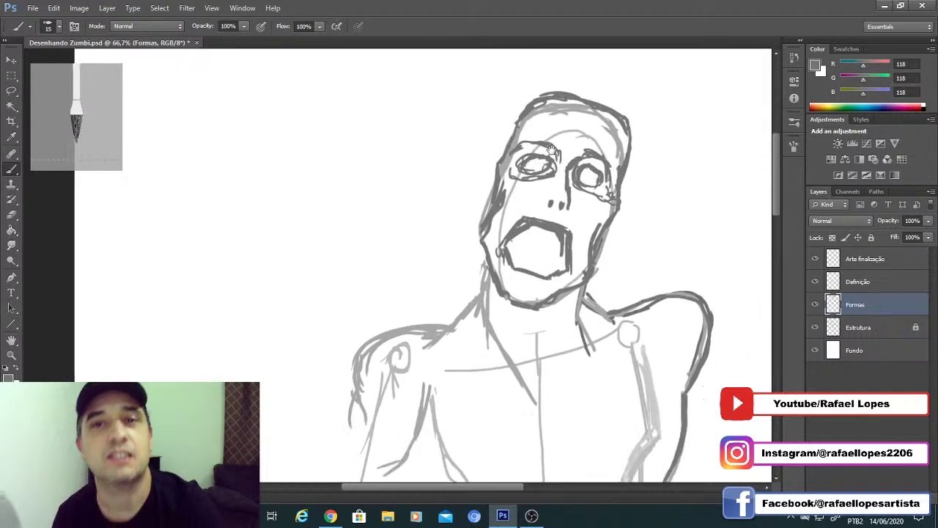
{"action": "left_click_drag", "start_coordinate": [570, 94], "coordinate": [608, 107]}
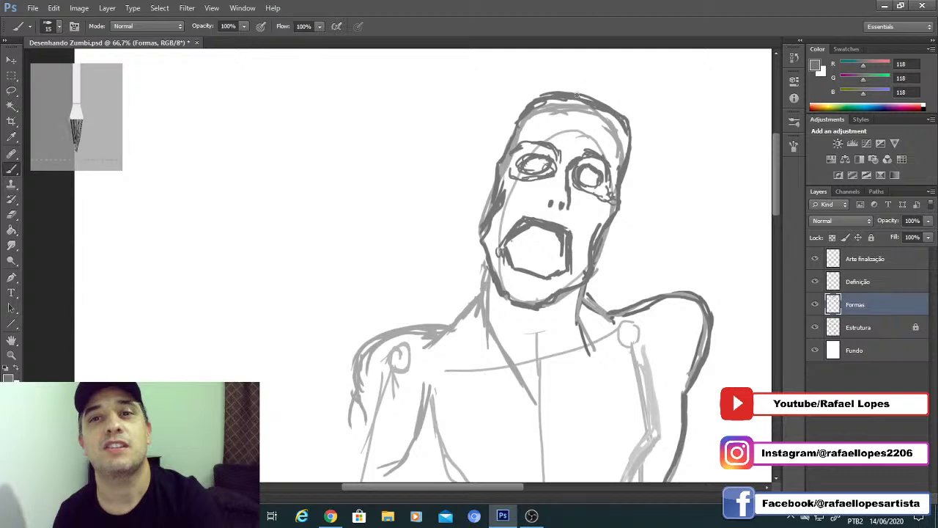
Step: Darken the outer neck line just below the jaw on the side of the unfinished arm
{"action": "key", "text": "z"}
{"action": "mouse_move", "coordinate": [508, 233]}
{"action": "left_mouse_down"}
{"action": "mouse_move", "coordinate": [487, 251]}
{"action": "mouse_move", "coordinate": [508, 218]}
{"action": "mouse_move", "coordinate": [517, 220]}
{"action": "left_mouse_up"}
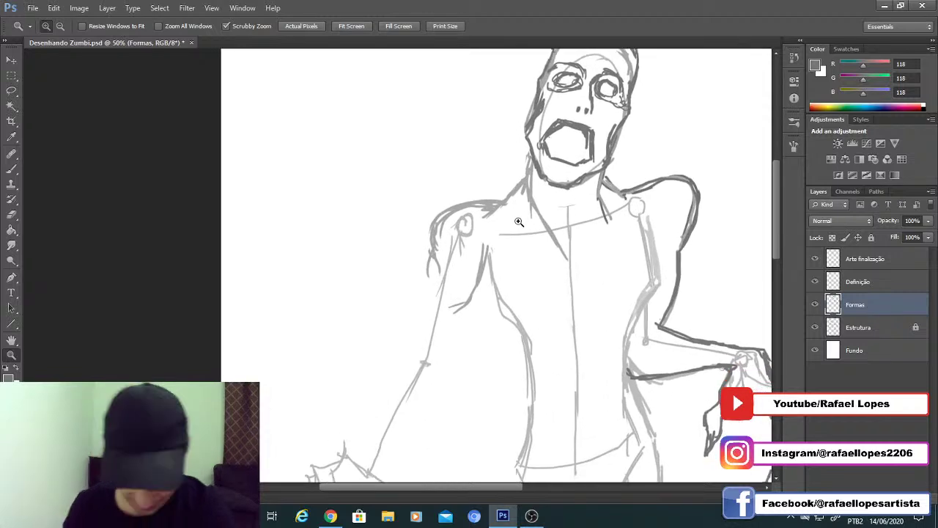
{"action": "key", "text": "b"}
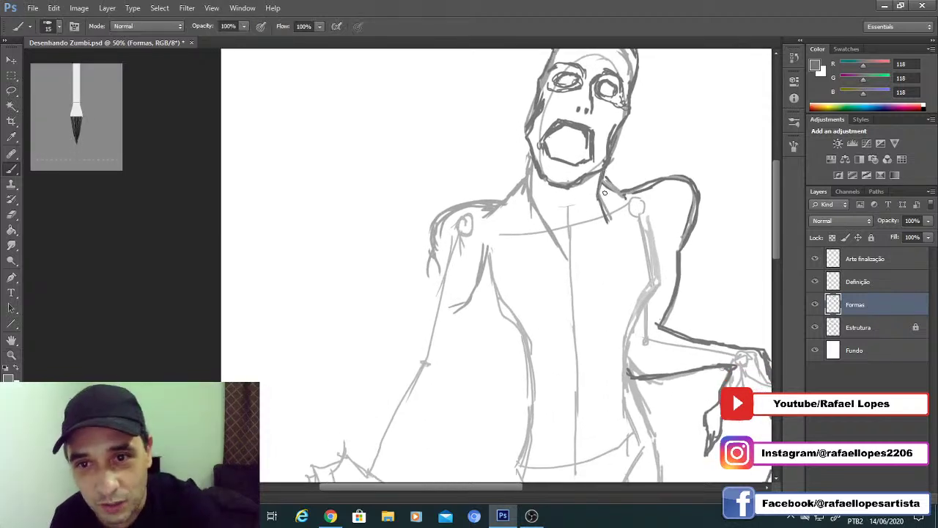
{"action": "left_click_drag", "start_coordinate": [448, 157], "coordinate": [520, 175]}
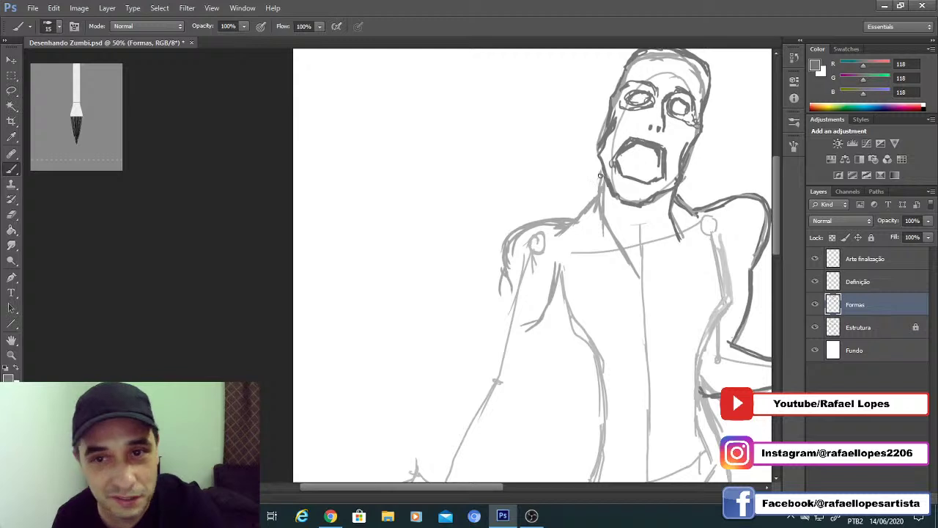
{"action": "scroll", "coordinate": [599, 207], "scroll_direction": "down", "scroll_amount": 1}
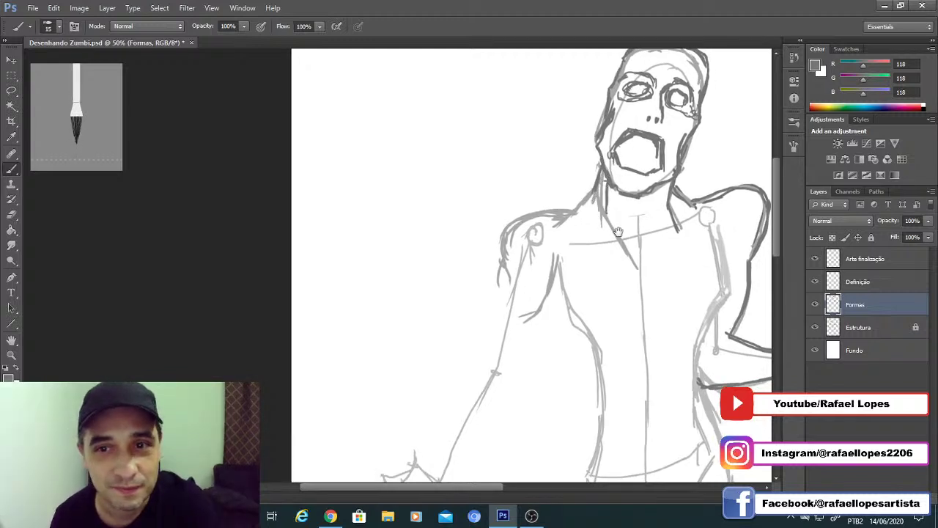
Step: Redraw the diagonal neck muscle darker, running from under the jaw down to the centre of the collarbone
{"action": "scroll", "coordinate": [576, 220], "scroll_direction": "right", "scroll_amount": 2}
{"action": "scroll", "coordinate": [576, 220], "scroll_direction": "down", "scroll_amount": 1}
{"action": "key", "text": "z"}
{"action": "left_click", "coordinate": [577, 220]}
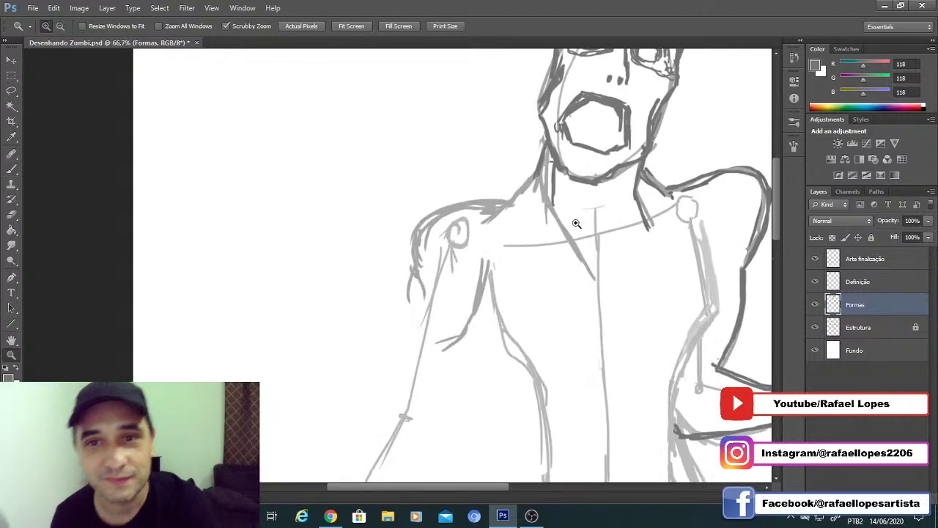
{"action": "key", "text": "b"}
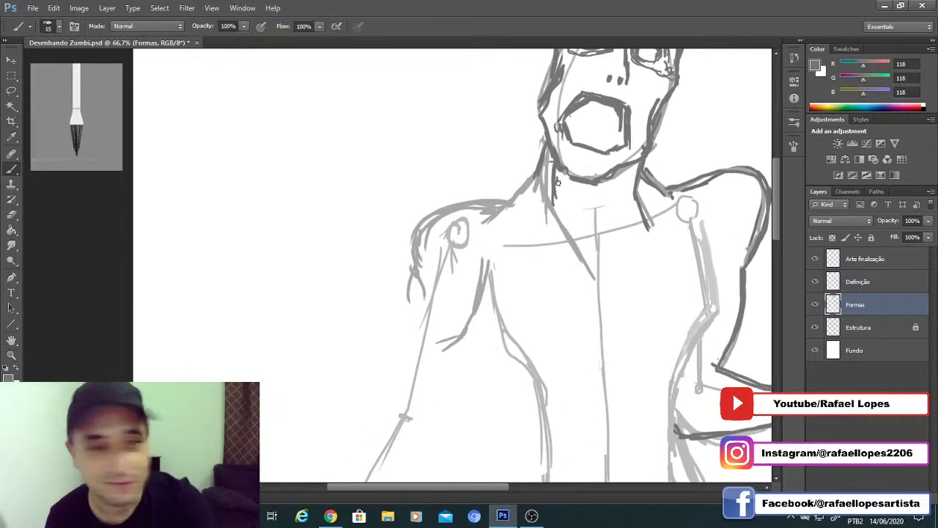
{"action": "left_click_drag", "start_coordinate": [558, 184], "coordinate": [594, 275]}
{"action": "left_click_drag", "start_coordinate": [569, 217], "coordinate": [599, 280]}
{"action": "left_click_drag", "start_coordinate": [553, 177], "coordinate": [563, 226]}
{"action": "key", "text": "e"}
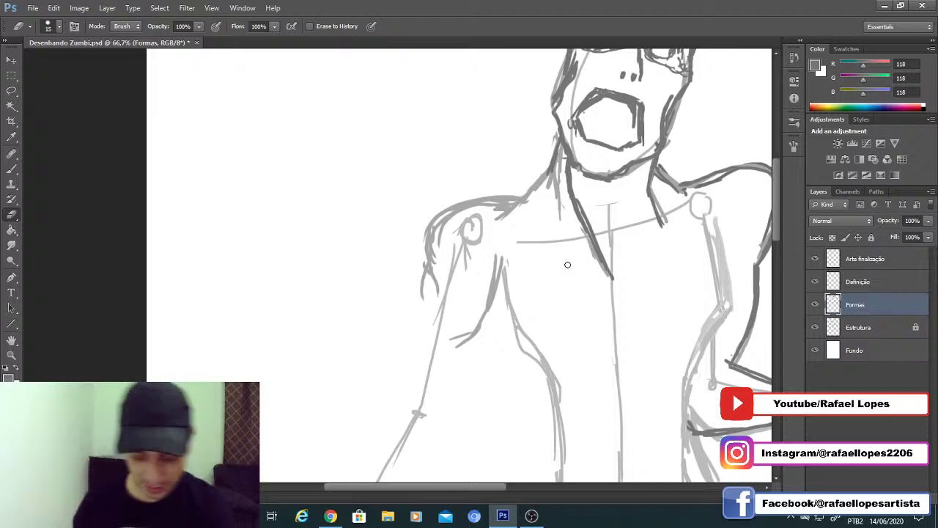
Step: Draw a ragged strip of torn flesh down the clawed-arm side of the neck, ending in jagged points near the sternum
{"action": "key", "text": "b"}
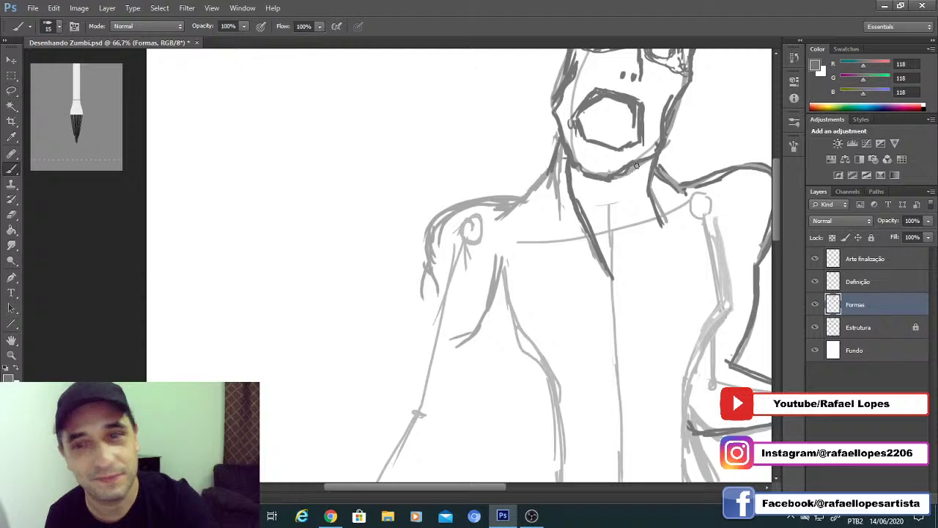
{"action": "left_click_drag", "start_coordinate": [635, 166], "coordinate": [639, 225]}
{"action": "mouse_move", "coordinate": [636, 174]}
{"action": "left_mouse_down"}
{"action": "mouse_move", "coordinate": [625, 268]}
{"action": "mouse_move", "coordinate": [635, 163]}
{"action": "mouse_move", "coordinate": [619, 274]}
{"action": "mouse_move", "coordinate": [620, 248]}
{"action": "mouse_move", "coordinate": [632, 242]}
{"action": "mouse_move", "coordinate": [624, 260]}
{"action": "mouse_move", "coordinate": [636, 254]}
{"action": "mouse_move", "coordinate": [650, 198]}
{"action": "left_mouse_up"}
{"action": "left_click_drag", "start_coordinate": [657, 160], "coordinate": [650, 197]}
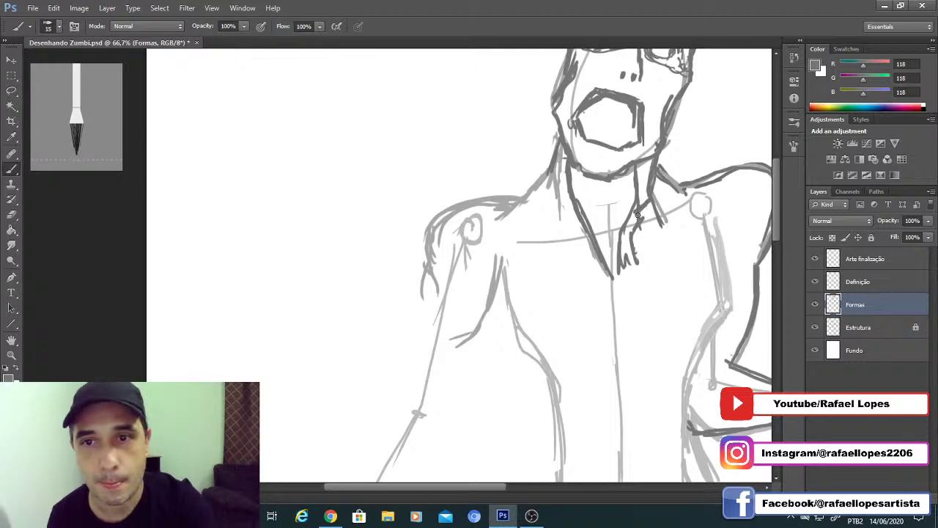
Step: Erase the short leftover neck line between the ragged strip and the shoulder of the clawed arm
{"action": "key", "text": "z"}
{"action": "left_click", "coordinate": [569, 228], "text": "alt"}
{"action": "left_click", "coordinate": [569, 228], "text": "alt"}
{"action": "left_click", "coordinate": [569, 228], "text": "alt"}
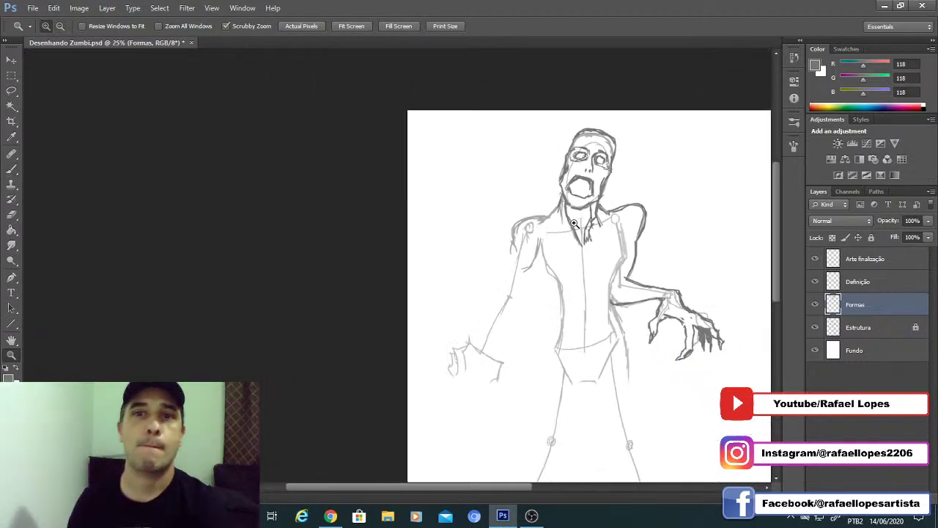
{"action": "left_click", "coordinate": [575, 222], "text": "alt"}
{"action": "left_click", "coordinate": [575, 221], "text": "alt"}
{"action": "left_click_drag", "start_coordinate": [395, 179], "coordinate": [394, 173]}
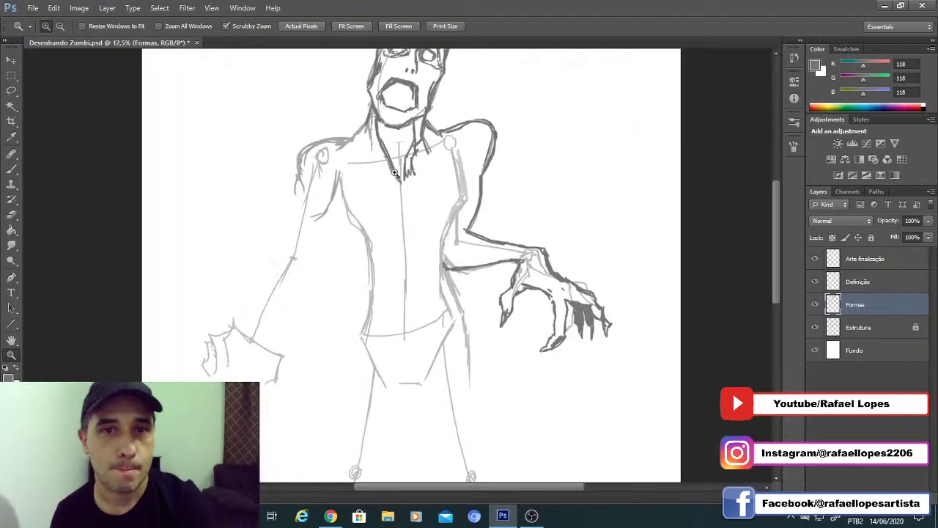
{"action": "left_click", "coordinate": [408, 175]}
{"action": "left_click", "coordinate": [409, 175]}
{"action": "key", "text": "e"}
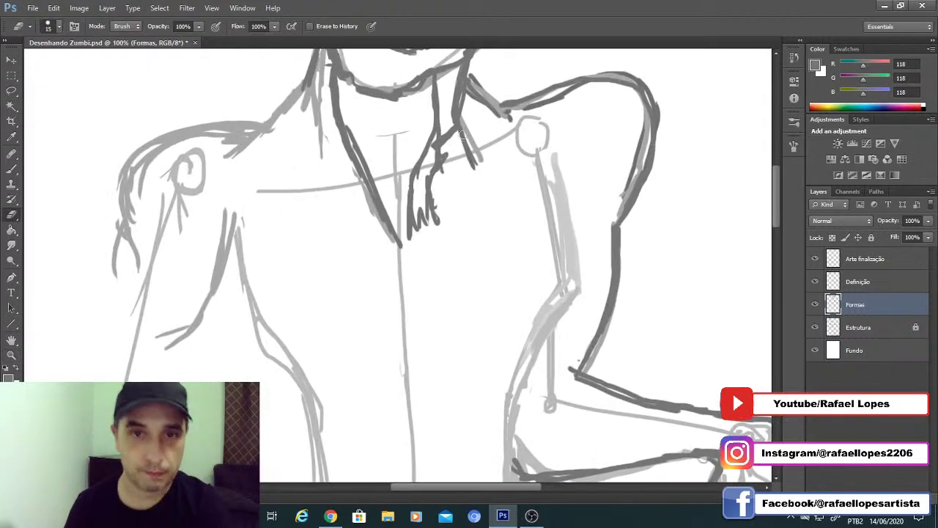
{"action": "left_click_drag", "start_coordinate": [462, 134], "coordinate": [509, 197]}
Step: Draw a dark diagonal collarbone line from the shoulder of the clawed arm down to the tip of the ragged strip
{"action": "key", "text": "z"}
{"action": "left_click", "coordinate": [442, 228], "text": "alt"}
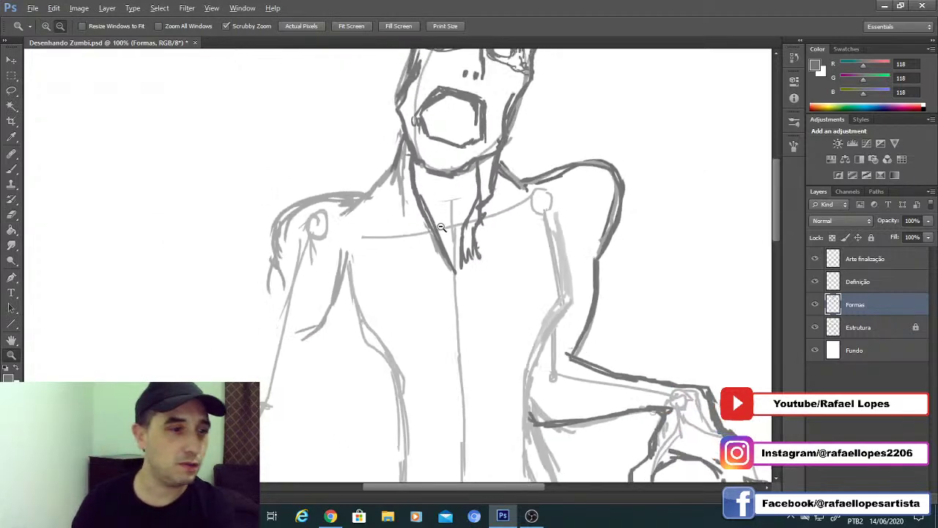
{"action": "left_click", "coordinate": [442, 228], "text": "alt"}
{"action": "left_click", "coordinate": [440, 228], "text": "alt"}
{"action": "left_click", "coordinate": [431, 228]}
{"action": "key", "text": "b"}
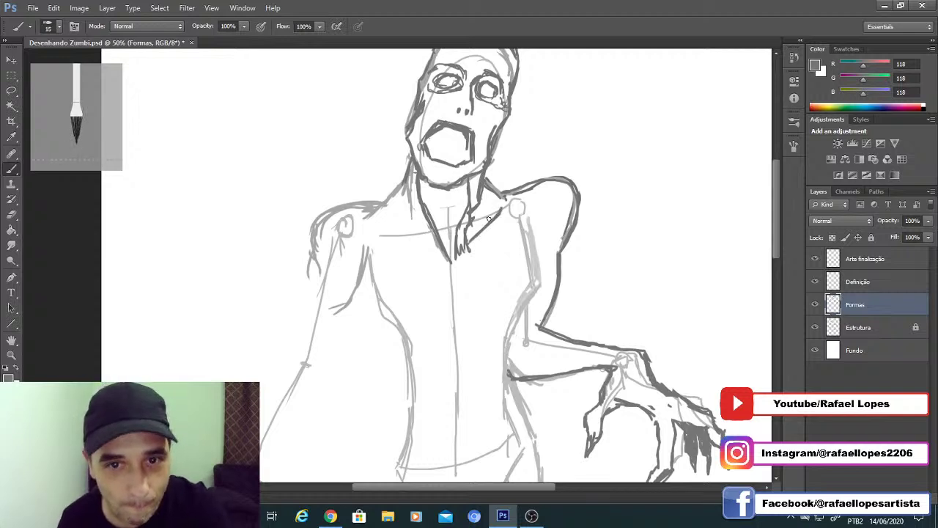
{"action": "left_click_drag", "start_coordinate": [503, 209], "coordinate": [468, 253]}
{"action": "left_click_drag", "start_coordinate": [509, 204], "coordinate": [483, 223]}
{"action": "key", "text": "e"}
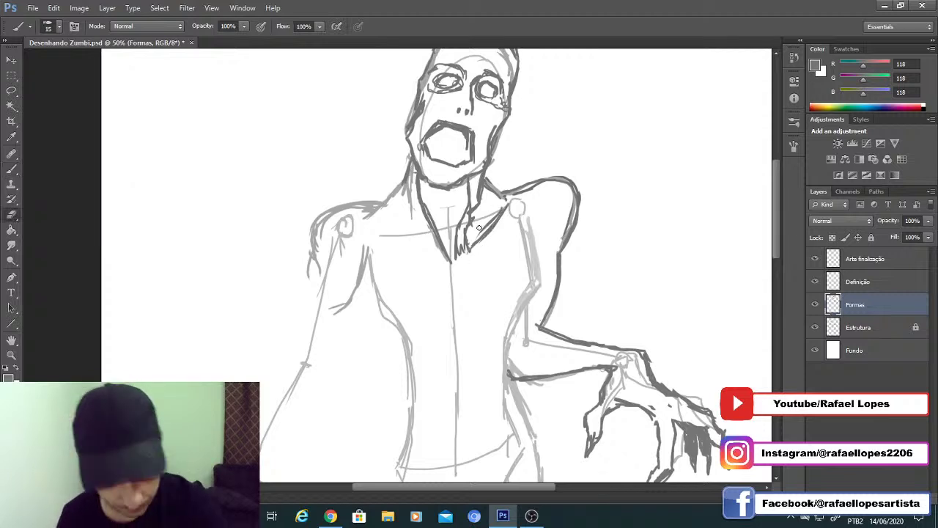
Step: Draw a dark torn neck-muscle line from the jaw down toward the collarbone, on the side opposite the clawed arm
{"action": "left_click_drag", "start_coordinate": [399, 242], "coordinate": [428, 215]}
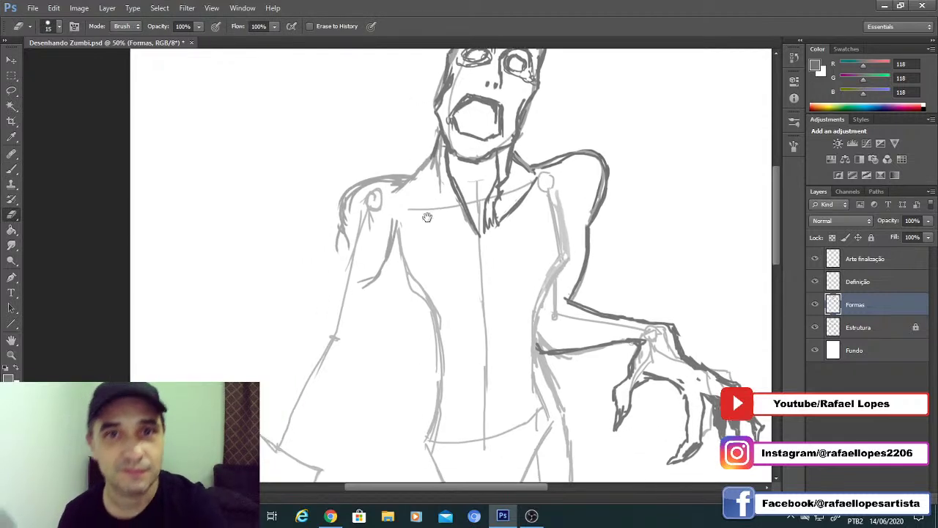
{"action": "key", "text": "b"}
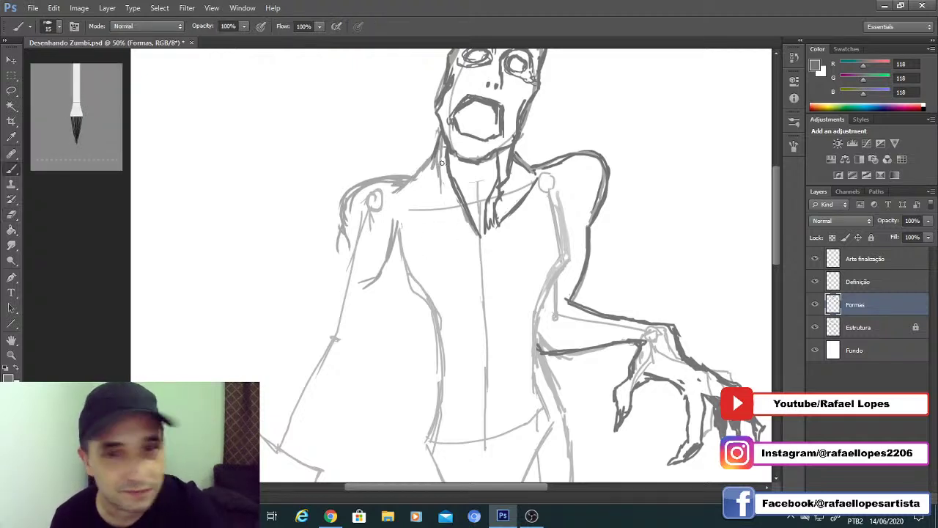
{"action": "left_click_drag", "start_coordinate": [439, 147], "coordinate": [439, 171]}
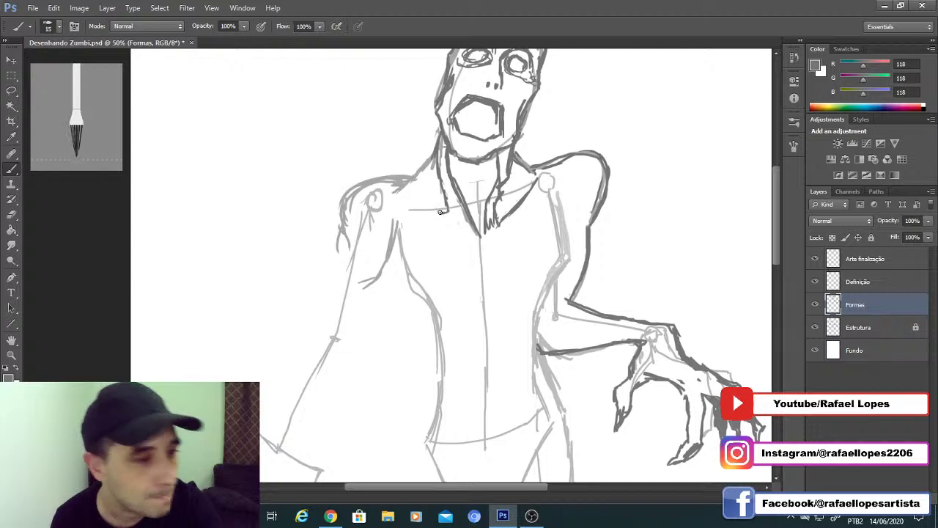
{"action": "mouse_move", "coordinate": [443, 179]}
{"action": "left_mouse_down"}
{"action": "mouse_move", "coordinate": [441, 224]}
{"action": "mouse_move", "coordinate": [449, 228]}
{"action": "mouse_move", "coordinate": [411, 217]}
{"action": "mouse_move", "coordinate": [413, 195]}
{"action": "left_mouse_up"}
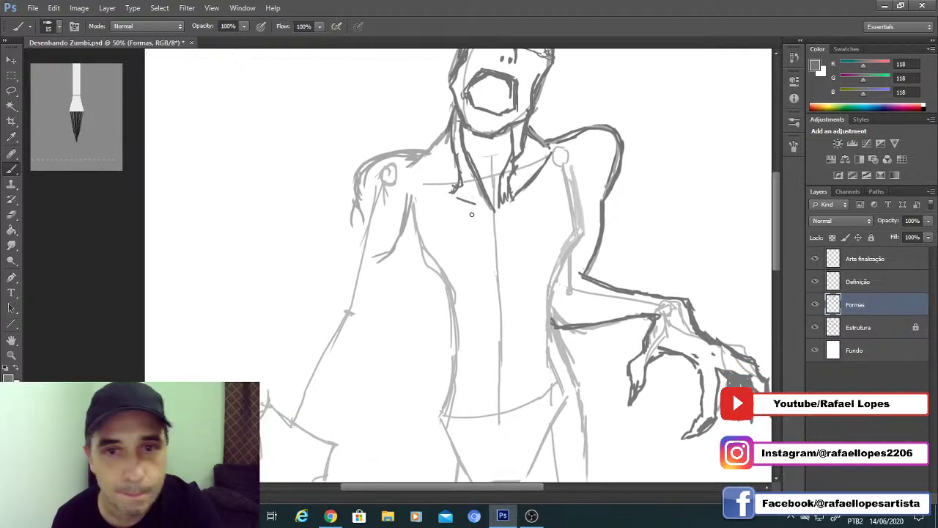
Step: Draw the collarbone on the side opposite the clawed arm with thick diagonal strokes and shade the base of the torn neck strip above it
{"action": "left_click_drag", "start_coordinate": [481, 214], "coordinate": [416, 184]}
{"action": "mouse_move", "coordinate": [438, 199]}
{"action": "left_mouse_down"}
{"action": "mouse_move", "coordinate": [469, 213]}
{"action": "mouse_move", "coordinate": [443, 189]}
{"action": "mouse_move", "coordinate": [459, 195]}
{"action": "mouse_move", "coordinate": [465, 182]}
{"action": "mouse_move", "coordinate": [466, 194]}
{"action": "mouse_move", "coordinate": [451, 191]}
{"action": "mouse_move", "coordinate": [459, 193]}
{"action": "mouse_move", "coordinate": [452, 145]}
{"action": "left_mouse_up"}
{"action": "mouse_move", "coordinate": [463, 182]}
{"action": "left_mouse_down"}
{"action": "mouse_move", "coordinate": [467, 190]}
{"action": "mouse_move", "coordinate": [454, 189]}
{"action": "left_mouse_up"}
{"action": "left_click_drag", "start_coordinate": [520, 198], "coordinate": [529, 173]}
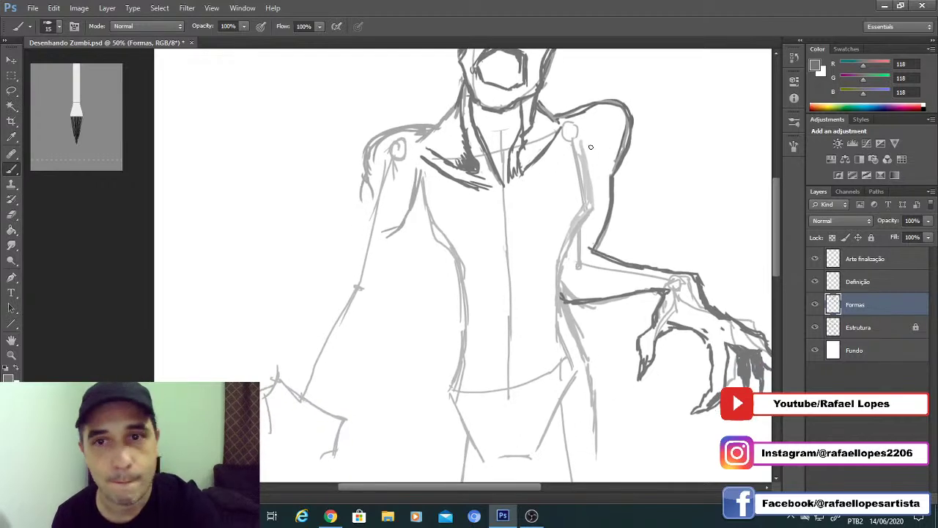
Step: Draw the inner armpit line of the clawed arm and curve it inward as the lower edge of that side's chest
{"action": "left_click_drag", "start_coordinate": [593, 138], "coordinate": [593, 170]}
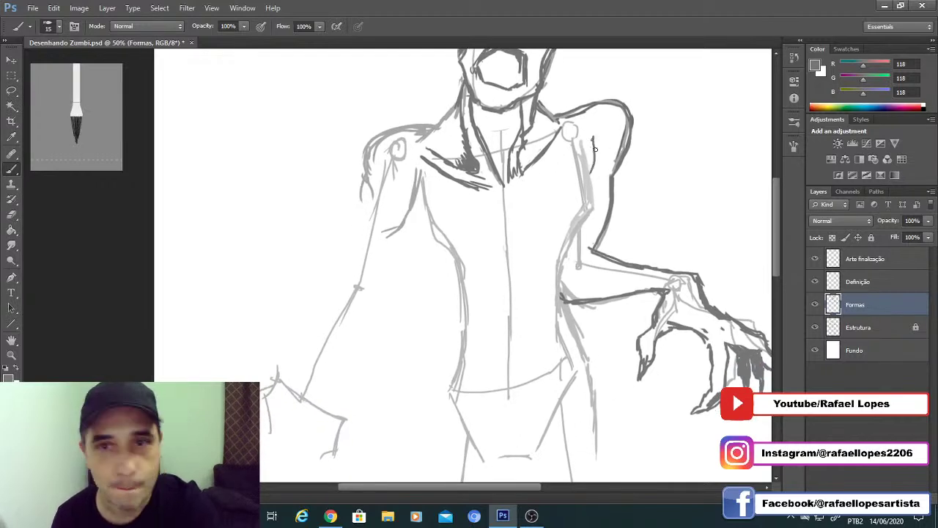
{"action": "left_click_drag", "start_coordinate": [594, 138], "coordinate": [591, 172]}
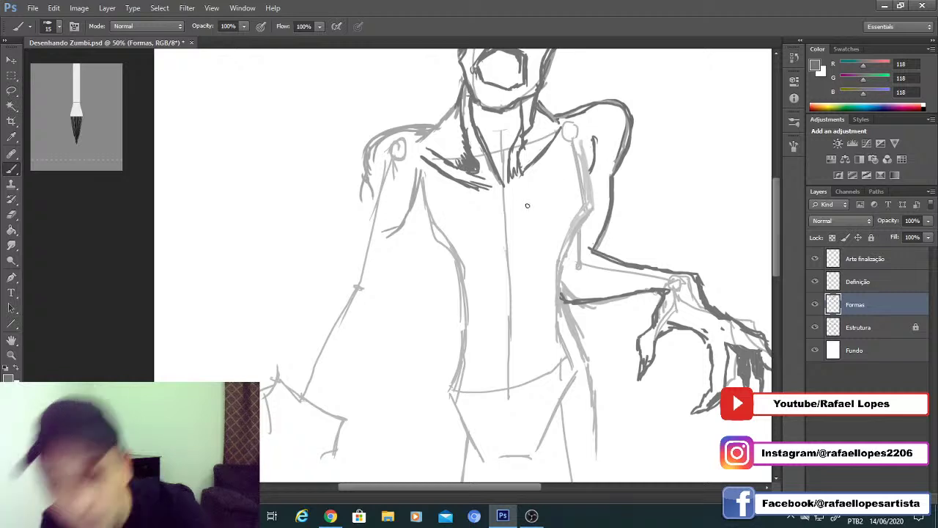
{"action": "left_click_drag", "start_coordinate": [519, 214], "coordinate": [525, 199]}
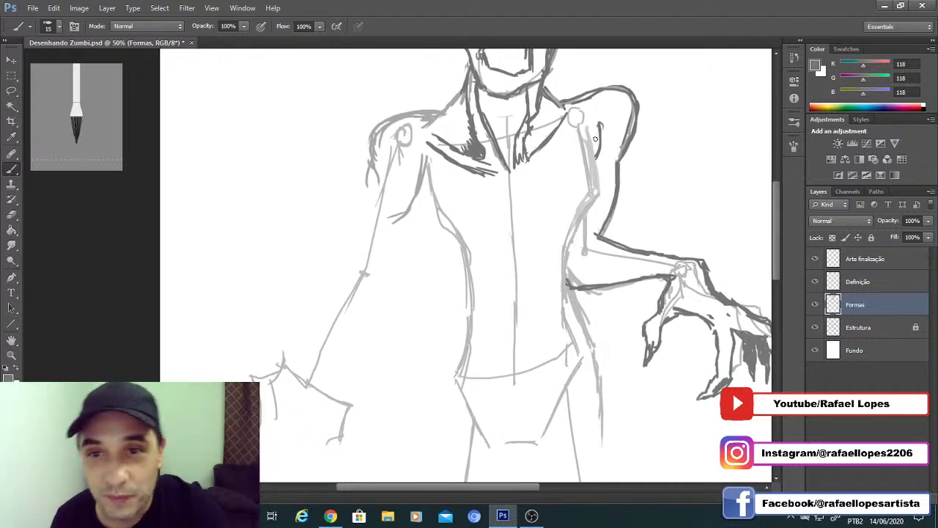
{"action": "left_click_drag", "start_coordinate": [599, 123], "coordinate": [594, 158]}
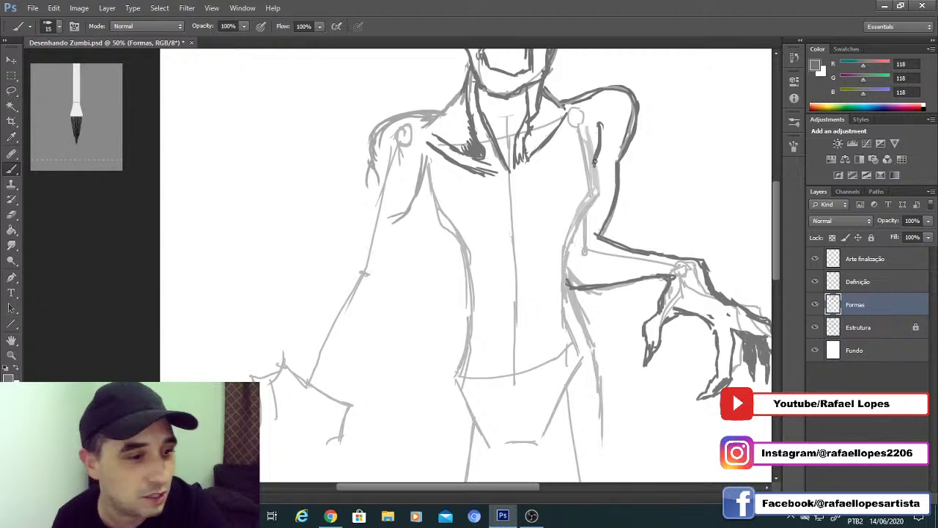
{"action": "mouse_move", "coordinate": [594, 162]}
{"action": "left_mouse_down"}
{"action": "mouse_move", "coordinate": [587, 206]}
{"action": "mouse_move", "coordinate": [594, 195]}
{"action": "mouse_move", "coordinate": [544, 218]}
{"action": "mouse_move", "coordinate": [539, 203]}
{"action": "left_mouse_up"}
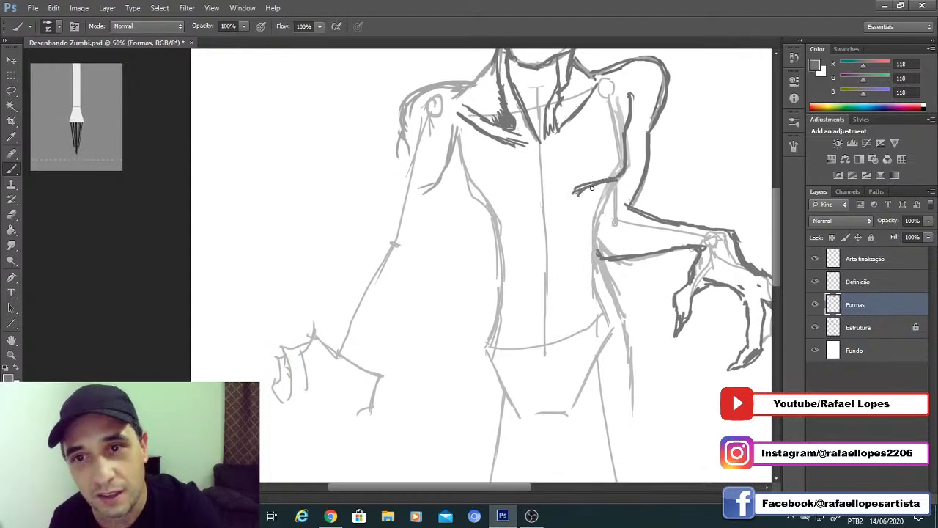
Step: Draw a small round nipple beneath the chest fold and a dark side-of-torso line down past the clawed forearm
{"action": "left_click_drag", "start_coordinate": [613, 181], "coordinate": [578, 210]}
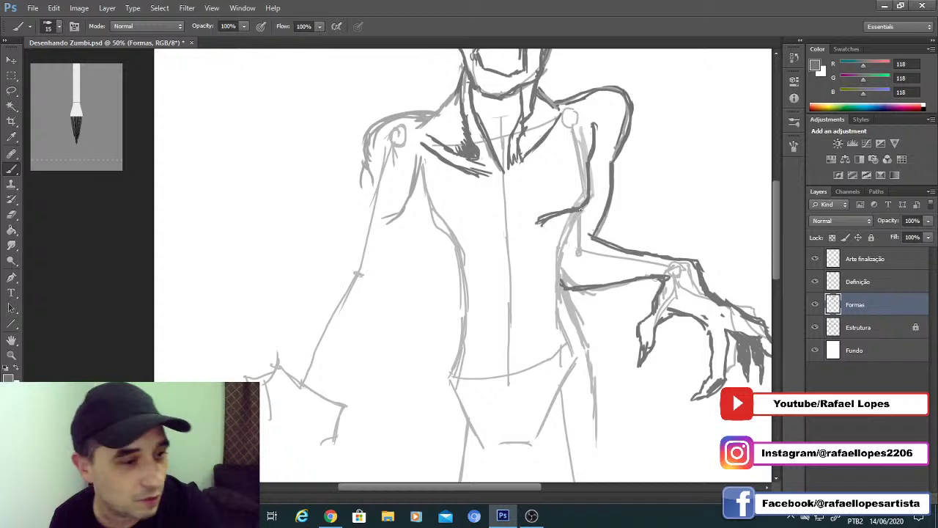
{"action": "left_click_drag", "start_coordinate": [546, 235], "coordinate": [556, 205]}
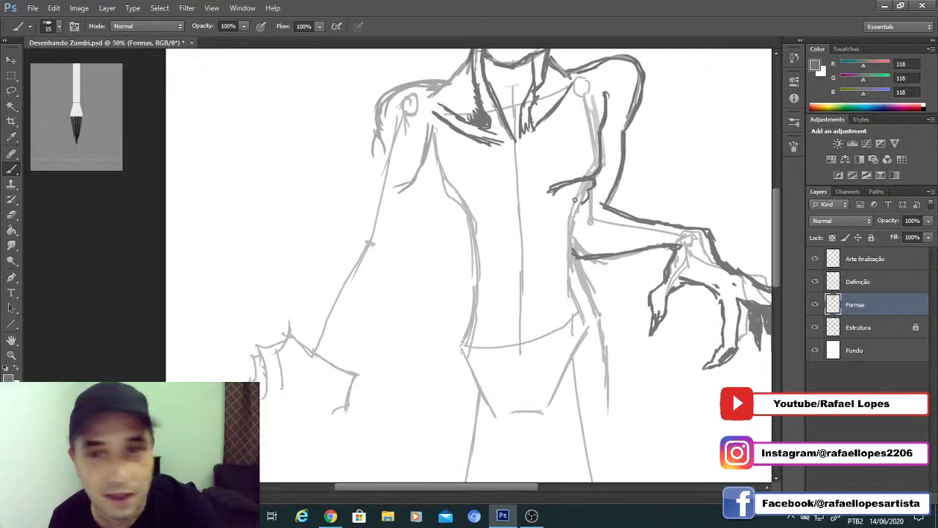
{"action": "left_click_drag", "start_coordinate": [576, 215], "coordinate": [584, 188]}
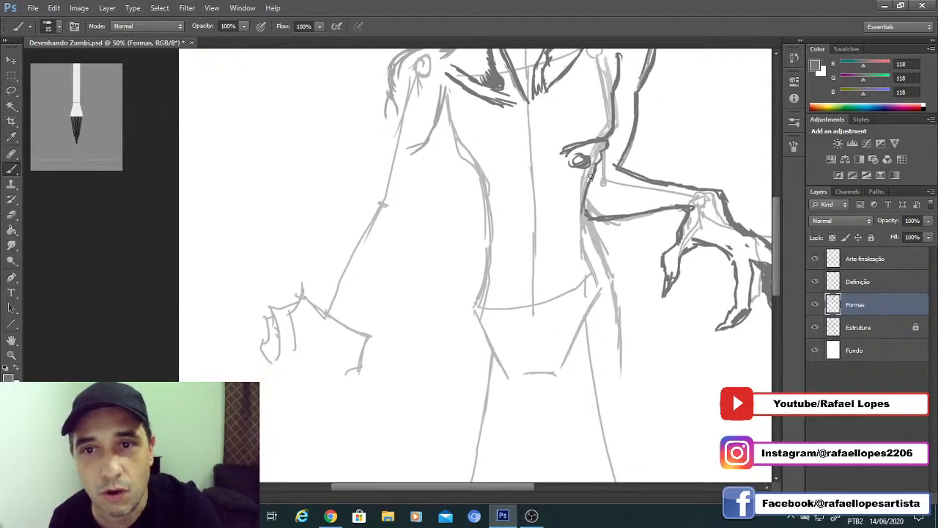
Step: Outline the other chest muscle with a size 20 brush, from the armpit down and across to the torso's centre line
{"action": "left_click_drag", "start_coordinate": [483, 189], "coordinate": [497, 234]}
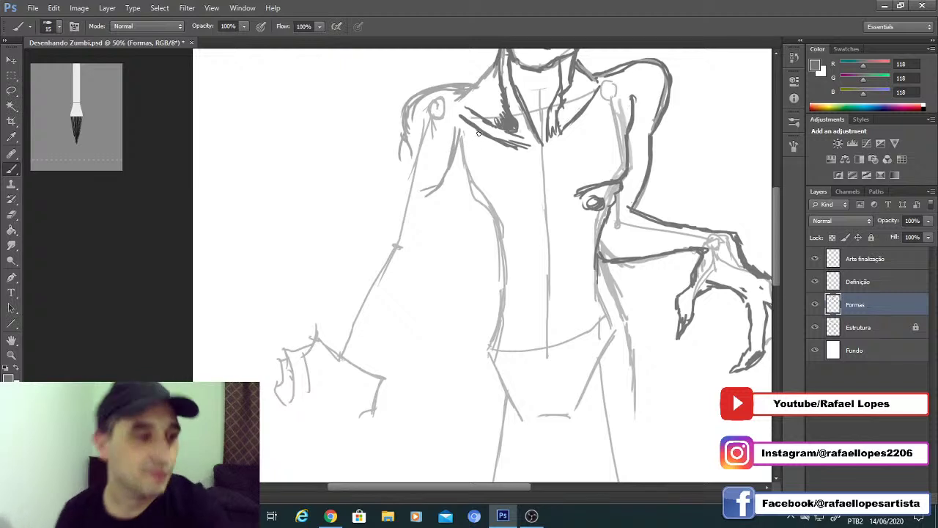
{"action": "left_click_drag", "start_coordinate": [456, 132], "coordinate": [463, 181]}
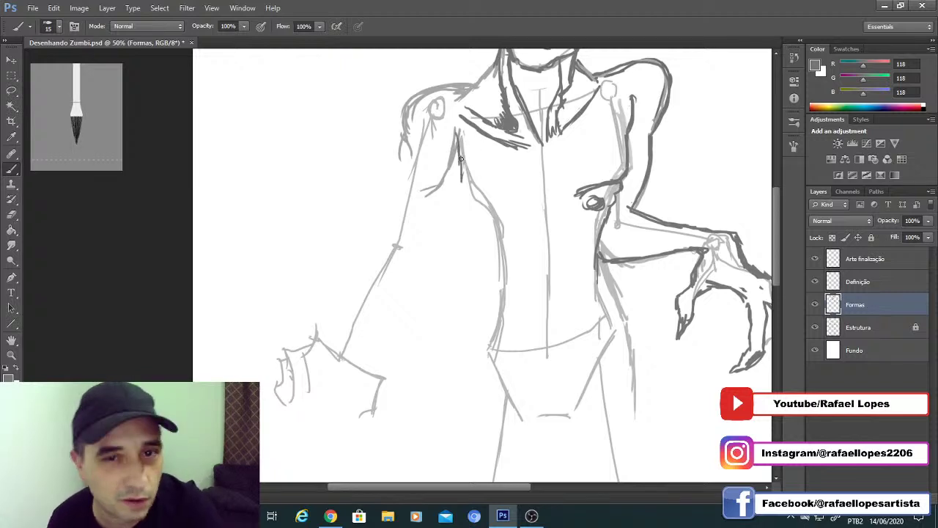
{"action": "key", "text": "]"}
{"action": "mouse_move", "coordinate": [459, 145]}
{"action": "left_mouse_down"}
{"action": "mouse_move", "coordinate": [477, 198]}
{"action": "mouse_move", "coordinate": [546, 208]}
{"action": "left_mouse_up"}
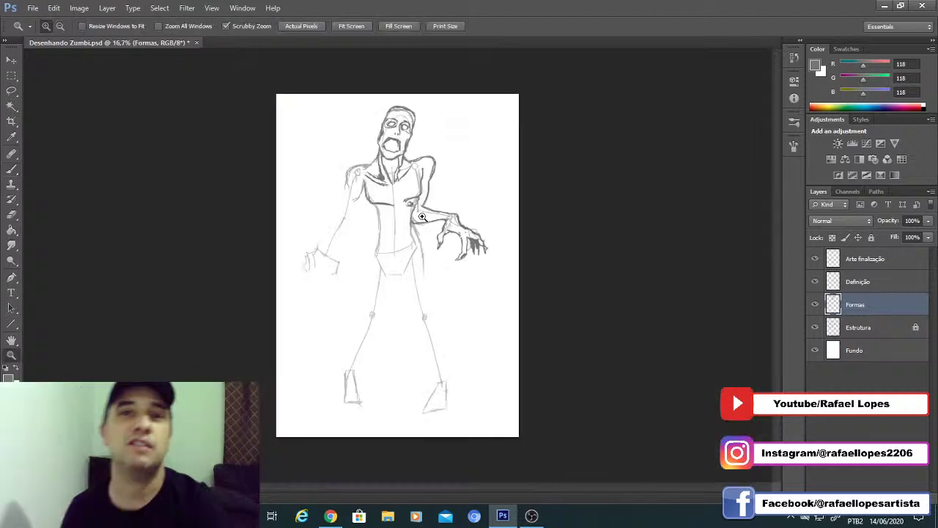
Step: Examine the proportions of the chest, neck and arms against the whole zombie figure
{"action": "left_click", "coordinate": [386, 201]}
{"action": "left_click", "coordinate": [385, 200]}
{"action": "left_click", "coordinate": [388, 201], "text": "alt"}
{"action": "left_click", "coordinate": [389, 201], "text": "alt"}
{"action": "left_click", "coordinate": [404, 199]}
{"action": "left_click", "coordinate": [404, 199]}
{"action": "key", "text": "b"}
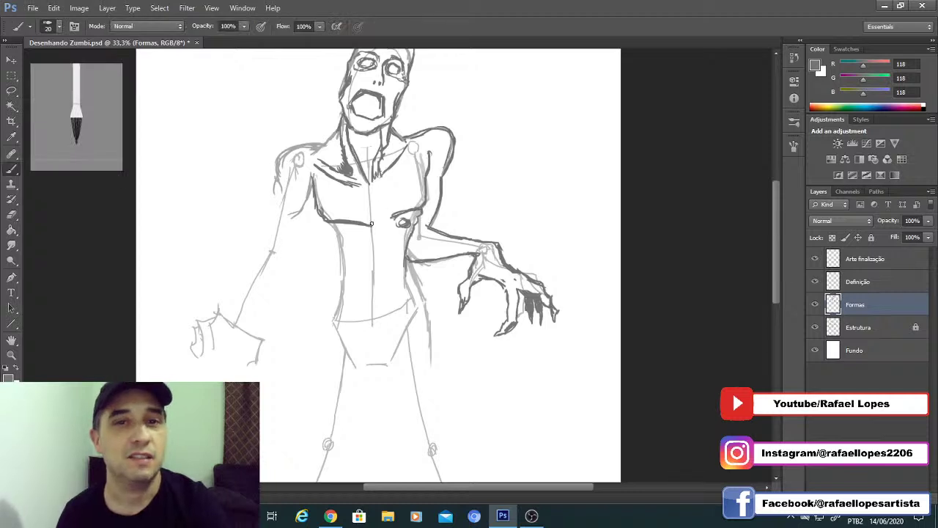
Step: Redraw the rounded shoulder of the unfinished arm darker, from the base of the neck around to its outer edge
{"action": "key", "text": "z"}
{"action": "left_click", "coordinate": [361, 224]}
{"action": "left_click_drag", "start_coordinate": [281, 240], "coordinate": [444, 207]}
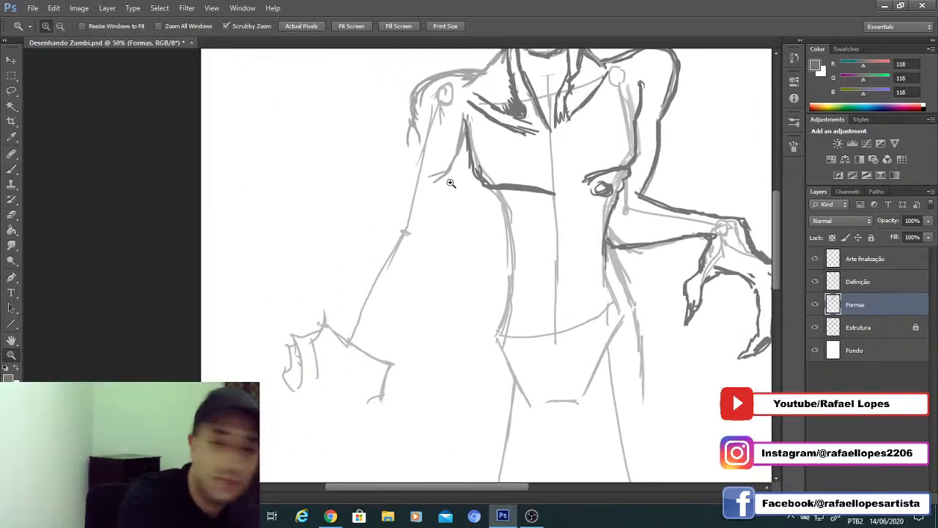
{"action": "left_click_drag", "start_coordinate": [437, 178], "coordinate": [439, 234]}
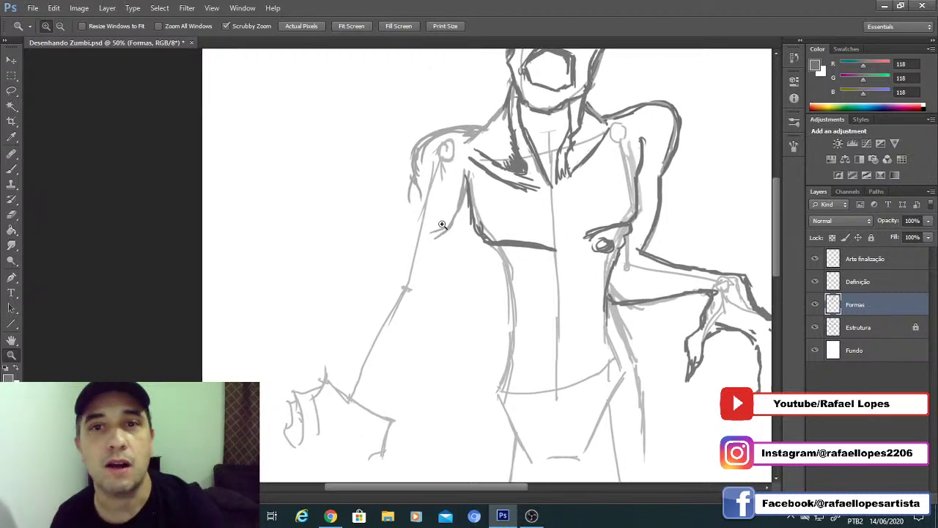
{"action": "left_click", "coordinate": [451, 170]}
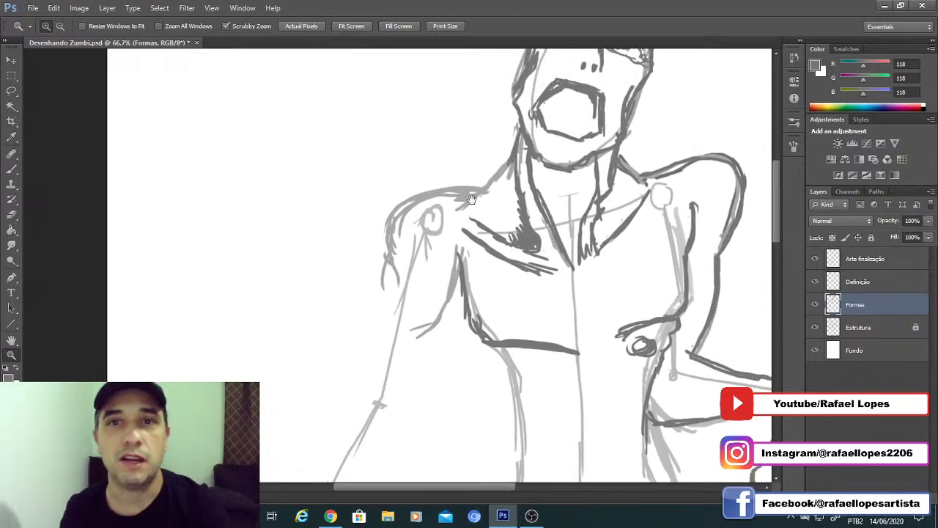
{"action": "key", "text": "b"}
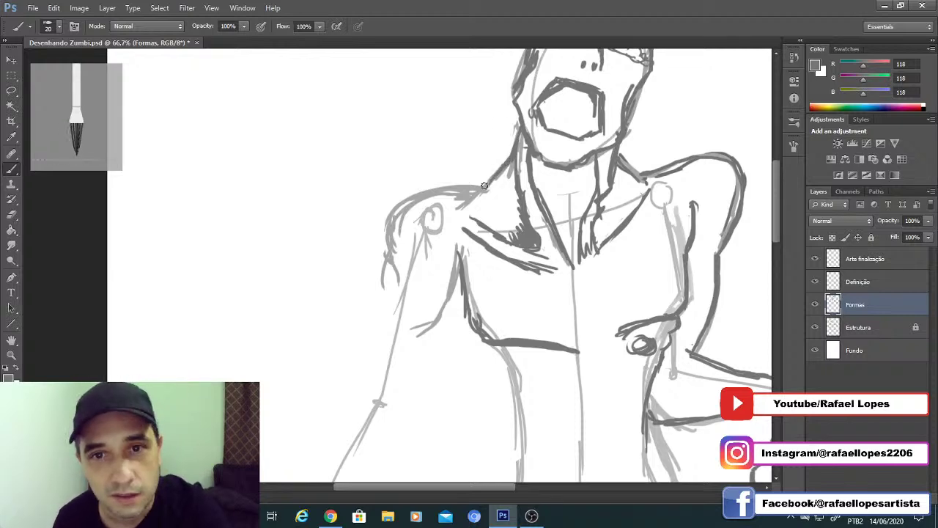
{"action": "mouse_move", "coordinate": [443, 211]}
{"action": "left_mouse_down"}
{"action": "mouse_move", "coordinate": [468, 171]}
{"action": "mouse_move", "coordinate": [484, 167]}
{"action": "mouse_move", "coordinate": [475, 154]}
{"action": "mouse_move", "coordinate": [451, 153]}
{"action": "mouse_move", "coordinate": [460, 151]}
{"action": "left_mouse_up"}
{"action": "left_click_drag", "start_coordinate": [414, 180], "coordinate": [446, 154]}
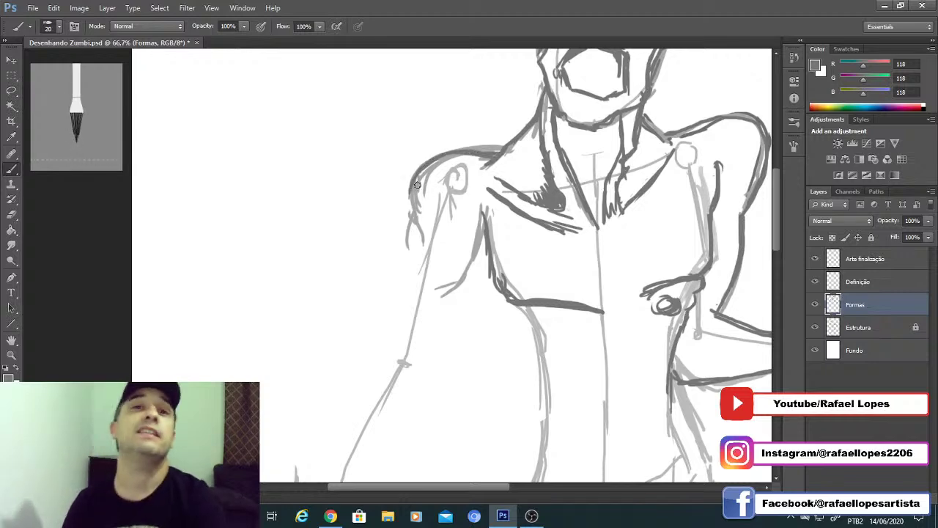
{"action": "mouse_move", "coordinate": [412, 184]}
{"action": "left_mouse_down"}
{"action": "mouse_move", "coordinate": [415, 222]}
{"action": "mouse_move", "coordinate": [420, 168]}
{"action": "mouse_move", "coordinate": [444, 129]}
{"action": "left_mouse_up"}
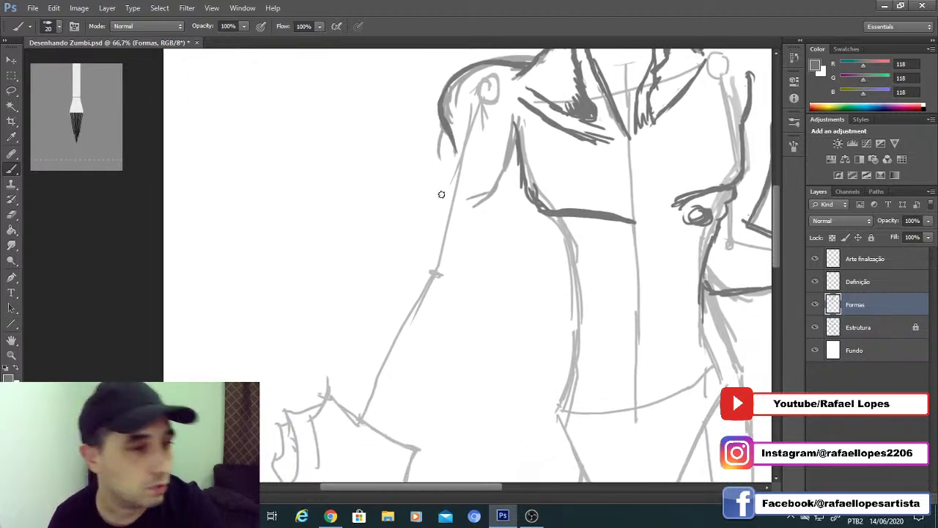
Step: Draw the inner contour of the unfinished arm from the armpit past the elbow and along the forearm to the wrist
{"action": "left_click_drag", "start_coordinate": [478, 198], "coordinate": [508, 154]}
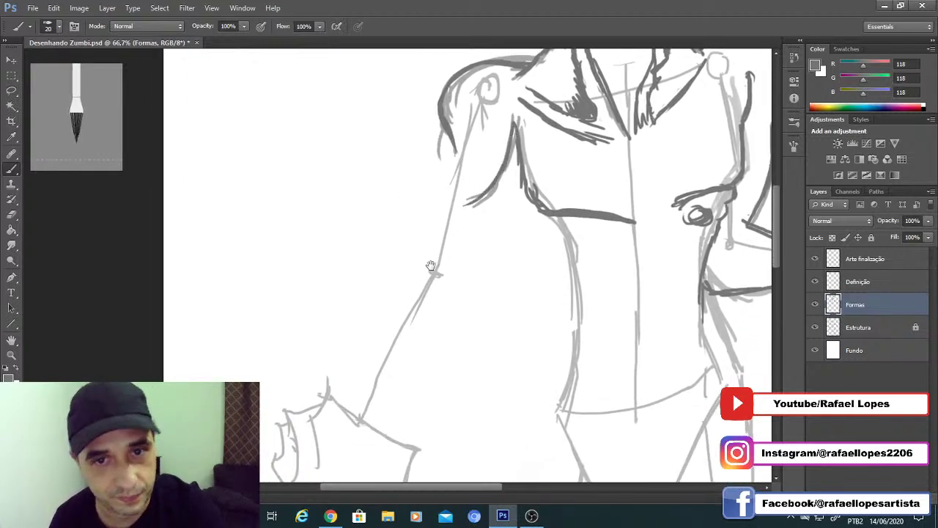
{"action": "left_click_drag", "start_coordinate": [431, 266], "coordinate": [475, 192]}
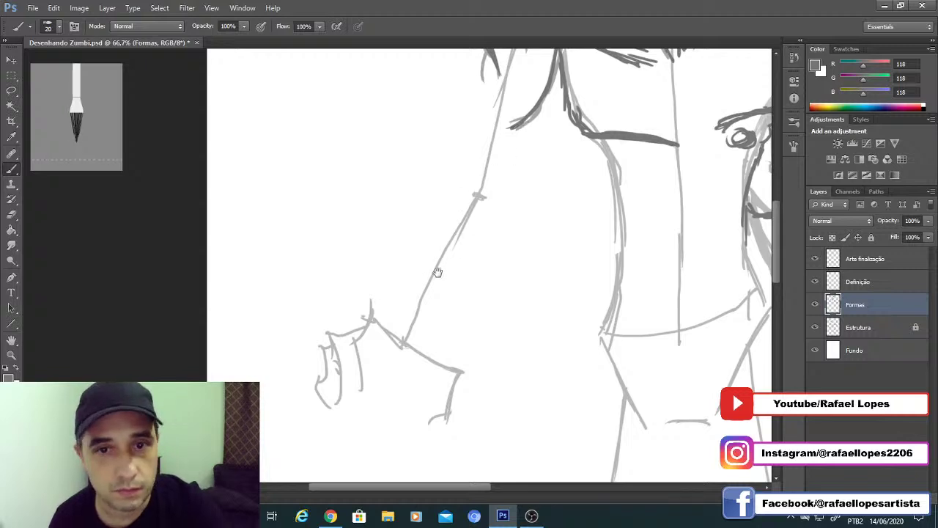
{"action": "mouse_move", "coordinate": [424, 338]}
{"action": "left_mouse_down"}
{"action": "mouse_move", "coordinate": [435, 308]}
{"action": "mouse_move", "coordinate": [484, 247]}
{"action": "left_mouse_up"}
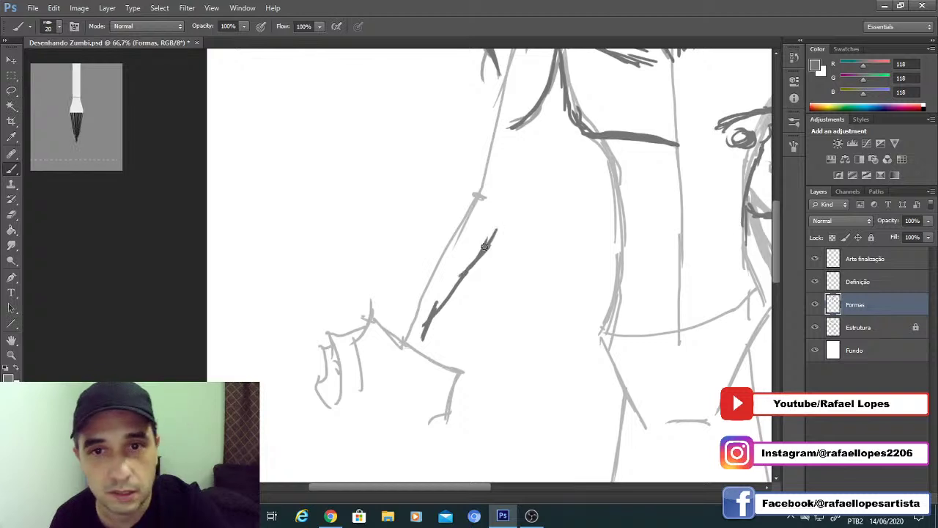
{"action": "mouse_move", "coordinate": [486, 151]}
{"action": "left_mouse_down"}
{"action": "mouse_move", "coordinate": [479, 193]}
{"action": "mouse_move", "coordinate": [522, 178]}
{"action": "left_mouse_up"}
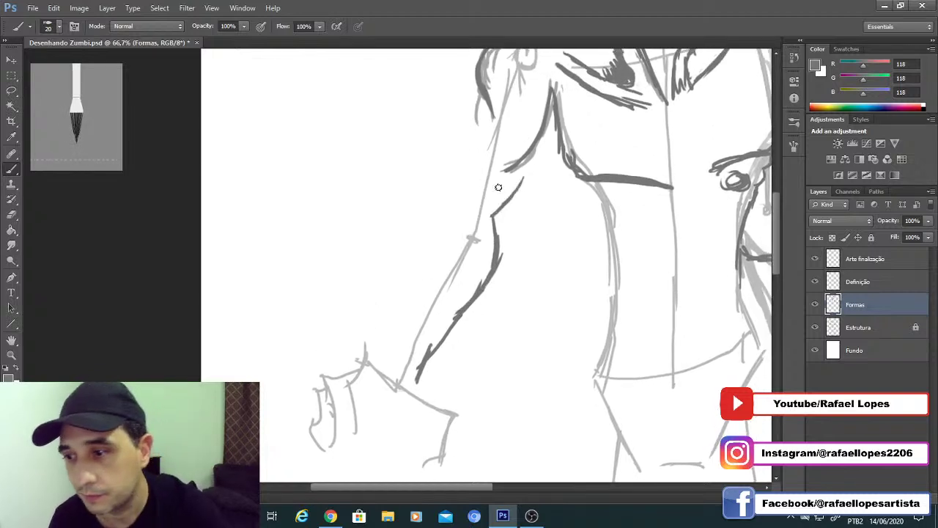
{"action": "left_click_drag", "start_coordinate": [494, 214], "coordinate": [532, 165]}
{"action": "left_click_drag", "start_coordinate": [509, 196], "coordinate": [536, 148]}
{"action": "left_click_drag", "start_coordinate": [522, 176], "coordinate": [538, 131]}
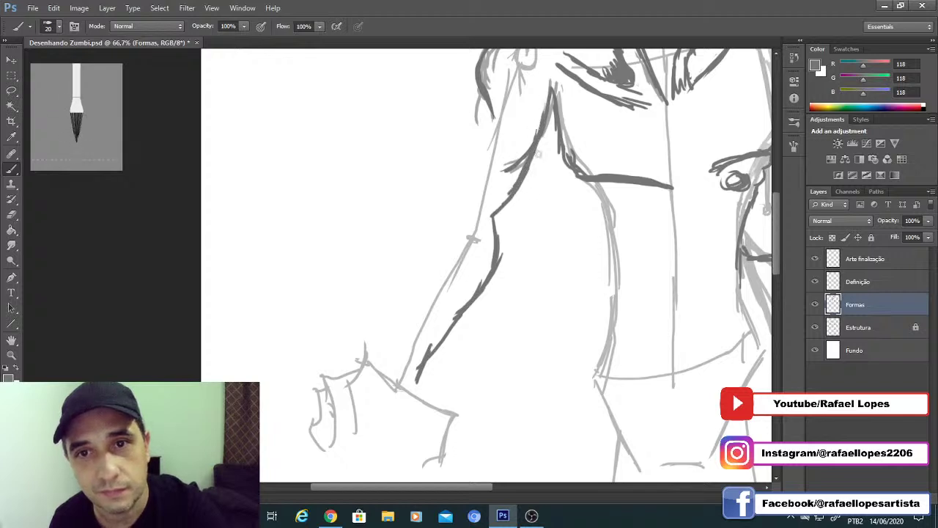
Step: Erase the stray line end sticking into the inner upper arm, leaving a clean contour
{"action": "key", "text": "e"}
{"action": "mouse_move", "coordinate": [506, 170]}
{"action": "left_mouse_down"}
{"action": "mouse_move", "coordinate": [511, 159]}
{"action": "mouse_move", "coordinate": [506, 174]}
{"action": "left_mouse_up"}
{"action": "key", "text": "b"}
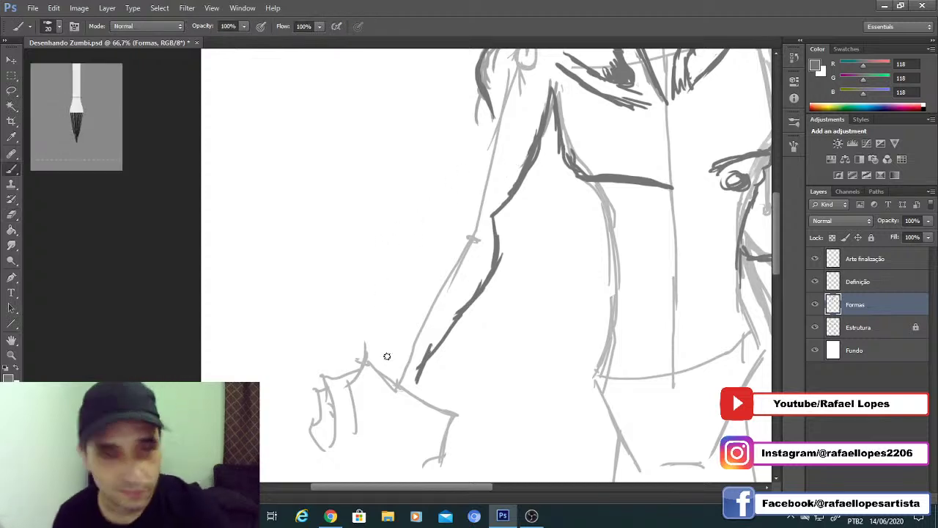
Step: Draw the outer contour of the same arm, with a bulging forearm above the wrist and an upper arm joining the shoulder
{"action": "left_click_drag", "start_coordinate": [388, 357], "coordinate": [415, 304]}
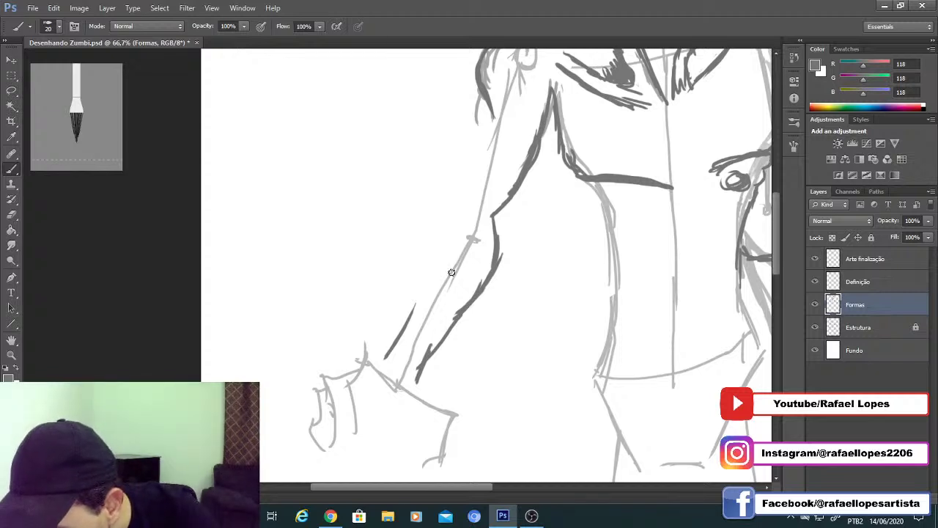
{"action": "mouse_move", "coordinate": [385, 357]}
{"action": "left_mouse_down"}
{"action": "mouse_move", "coordinate": [405, 320]}
{"action": "mouse_move", "coordinate": [419, 255]}
{"action": "mouse_move", "coordinate": [459, 218]}
{"action": "left_mouse_up"}
{"action": "scroll", "coordinate": [433, 234], "scroll_direction": "up", "scroll_amount": 2}
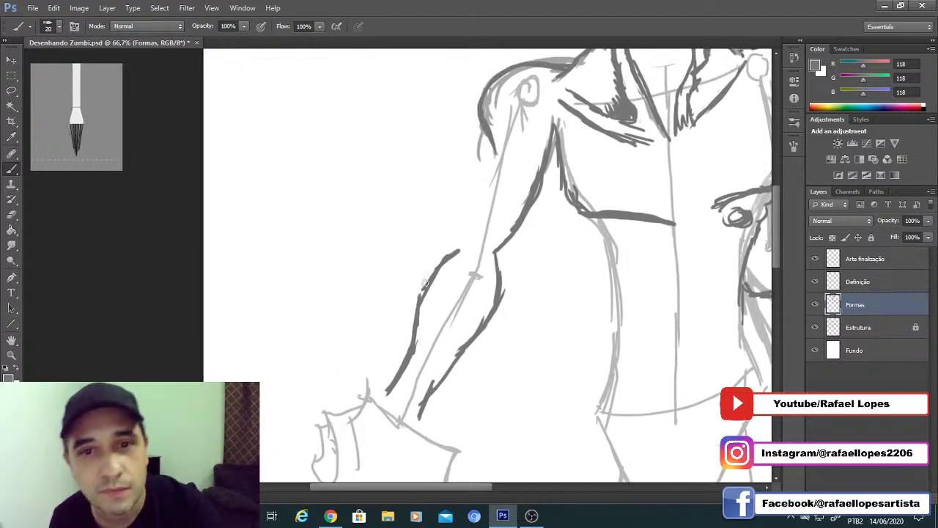
{"action": "mouse_move", "coordinate": [415, 314]}
{"action": "left_mouse_down"}
{"action": "mouse_move", "coordinate": [456, 248]}
{"action": "mouse_move", "coordinate": [483, 131]}
{"action": "left_mouse_up"}
{"action": "left_click_drag", "start_coordinate": [473, 164], "coordinate": [450, 246]}
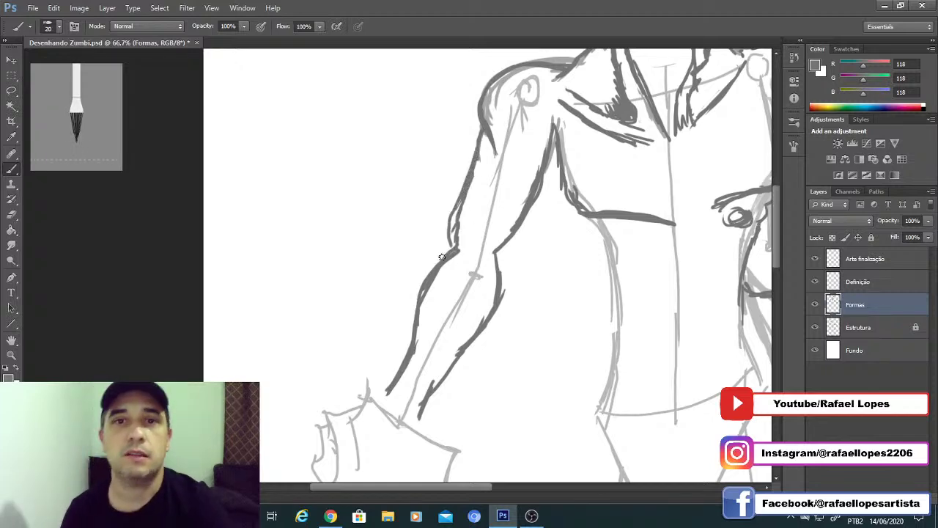
{"action": "key", "text": "z"}
{"action": "left_click_drag", "start_coordinate": [444, 286], "coordinate": [404, 272]}
{"action": "left_click", "coordinate": [331, 516]}
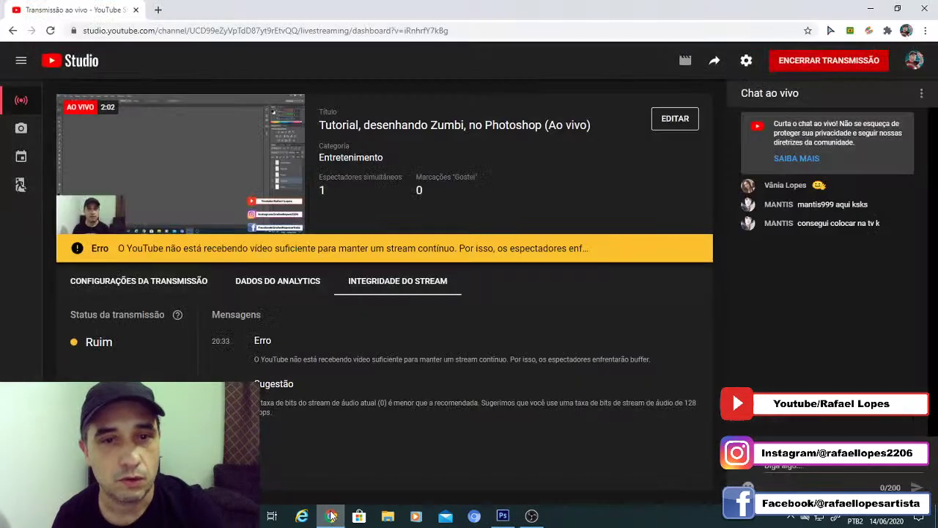
{"action": "left_click", "coordinate": [158, 10]}
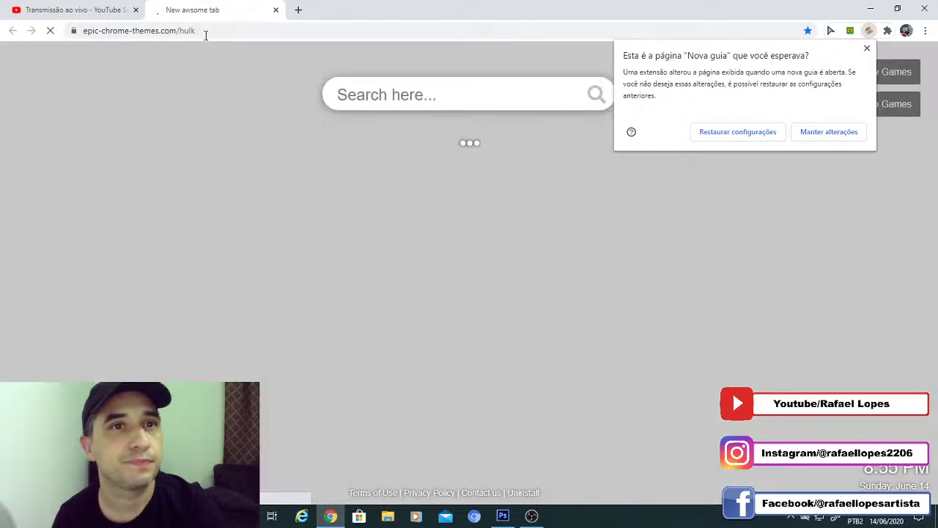
{"action": "left_click", "coordinate": [205, 34]}
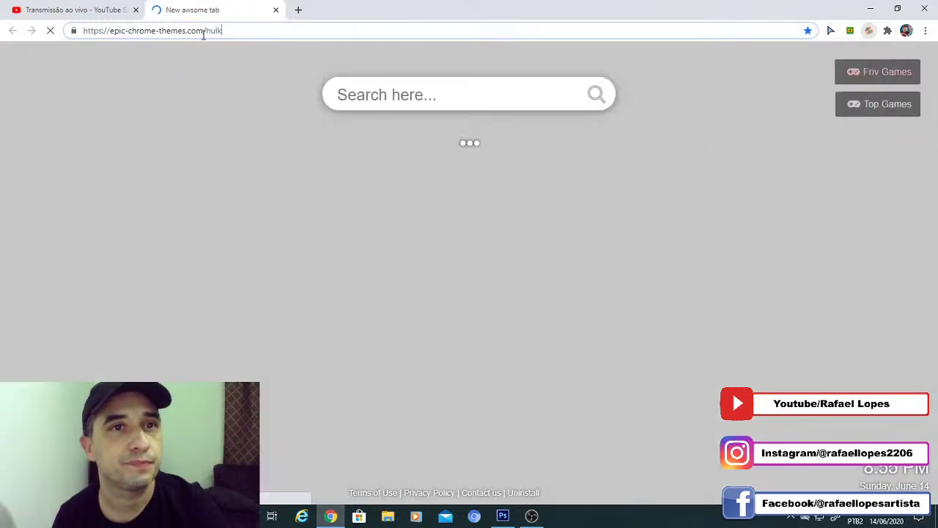
{"action": "key", "text": "BackSpace"}
{"action": "key", "text": "BackSpace"}
{"action": "key", "text": "BackSpace"}
{"action": "key", "text": "BackSpace"}
{"action": "key", "text": "BackSpace"}
{"action": "key", "text": "BackSpace"}
{"action": "key", "text": "BackSpace"}
{"action": "key", "text": "BackSpace"}
{"action": "key", "text": "BackSpace"}
{"action": "key", "text": "BackSpace"}
{"action": "key", "text": "BackSpace"}
{"action": "key", "text": "BackSpace"}
{"action": "key", "text": "BackSpace"}
{"action": "key", "text": "BackSpace"}
{"action": "key", "text": "BackSpace"}
{"action": "key", "text": "BackSpace"}
{"action": "key", "text": "BackSpace"}
{"action": "key", "text": "BackSpace"}
{"action": "key", "text": "BackSpace"}
{"action": "key", "text": "BackSpace"}
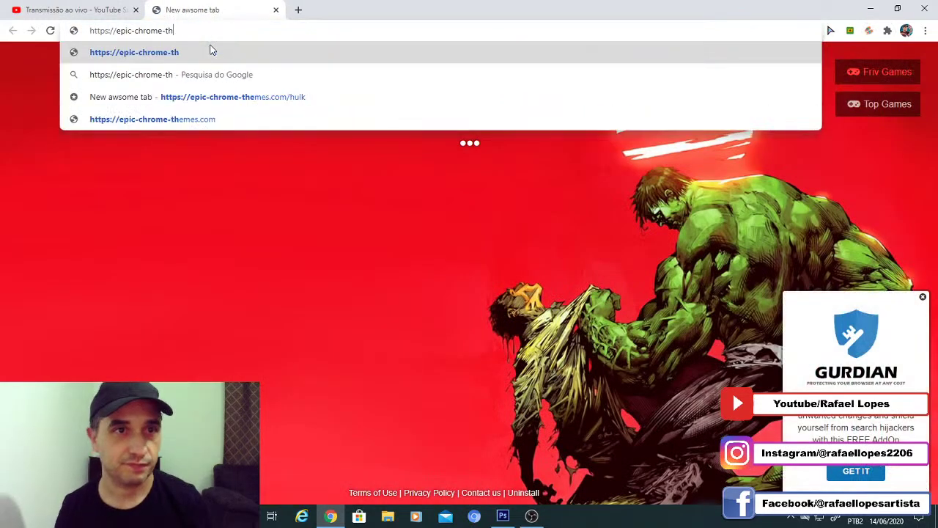
{"action": "type", "text": "www"}
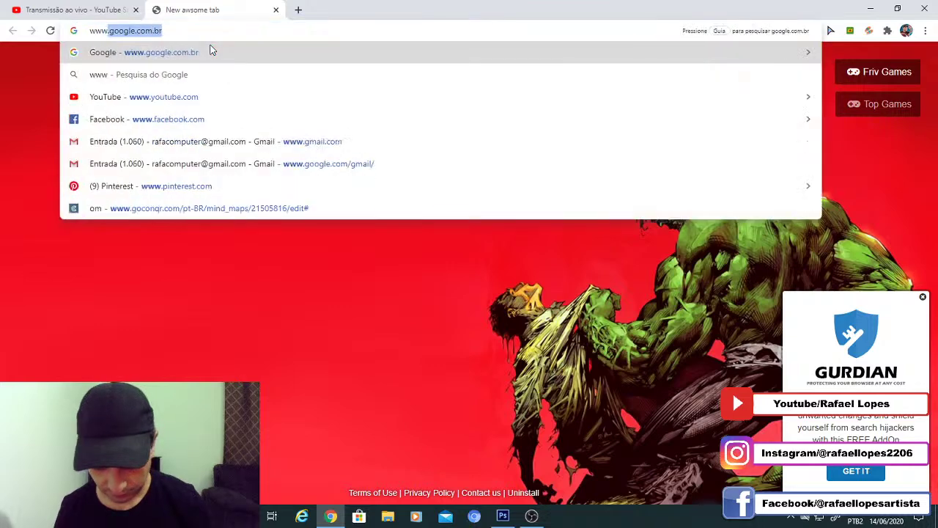
{"action": "type", "text": ".youtube"}
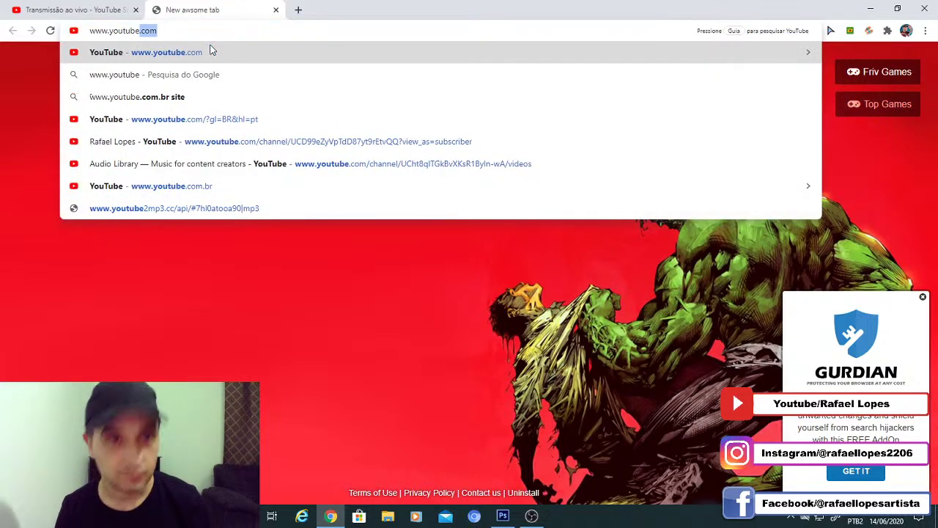
{"action": "left_click", "coordinate": [174, 52]}
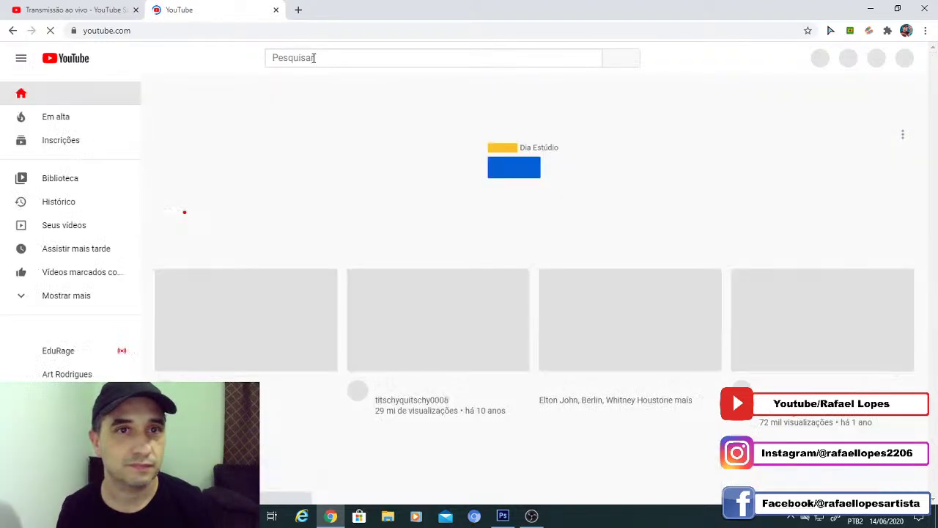
Step: Search YouTube for "music no copyright"
{"action": "left_click", "coordinate": [313, 57]}
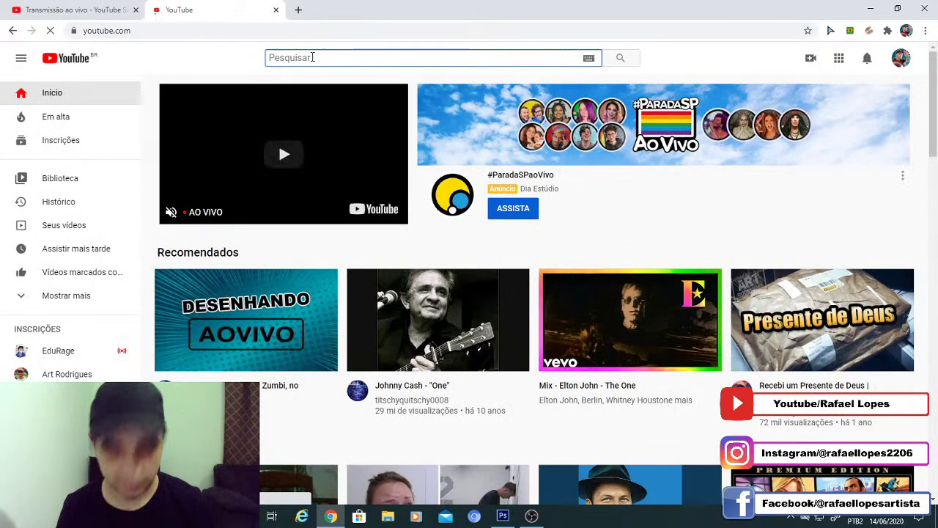
{"action": "type", "text": "no"}
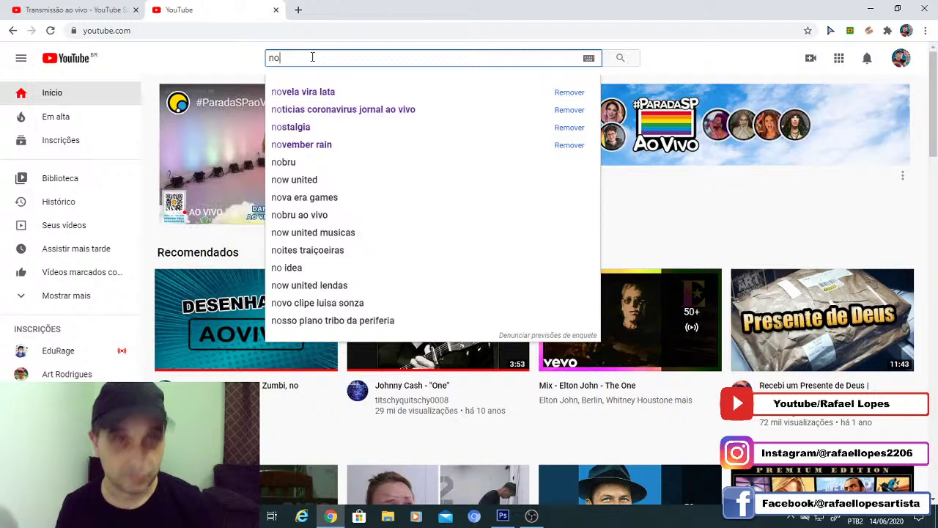
{"action": "type", "text": "co"}
{"action": "key", "text": "BackSpace"}
{"action": "key", "text": "BackSpace"}
{"action": "key", "text": "BackSpace"}
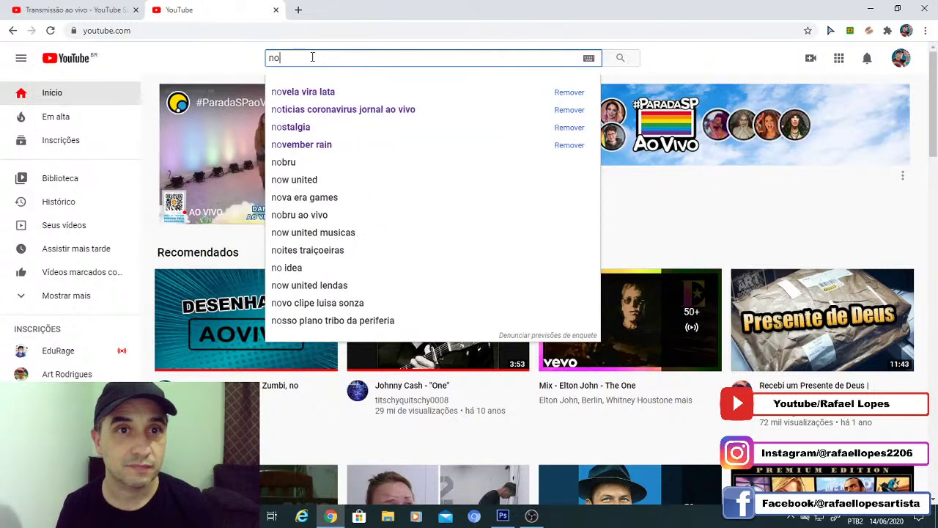
{"action": "key", "text": "BackSpace"}
{"action": "type", "text": "mu"}
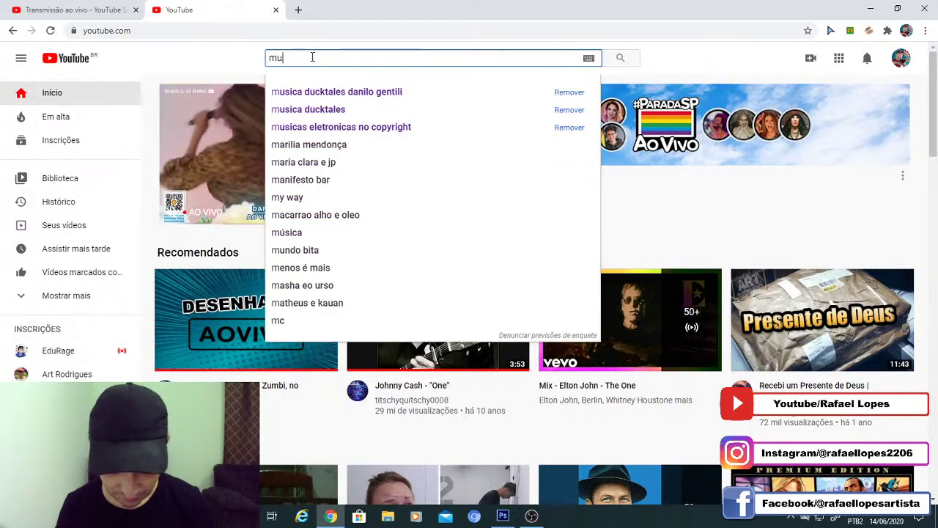
{"action": "type", "text": "sic no"}
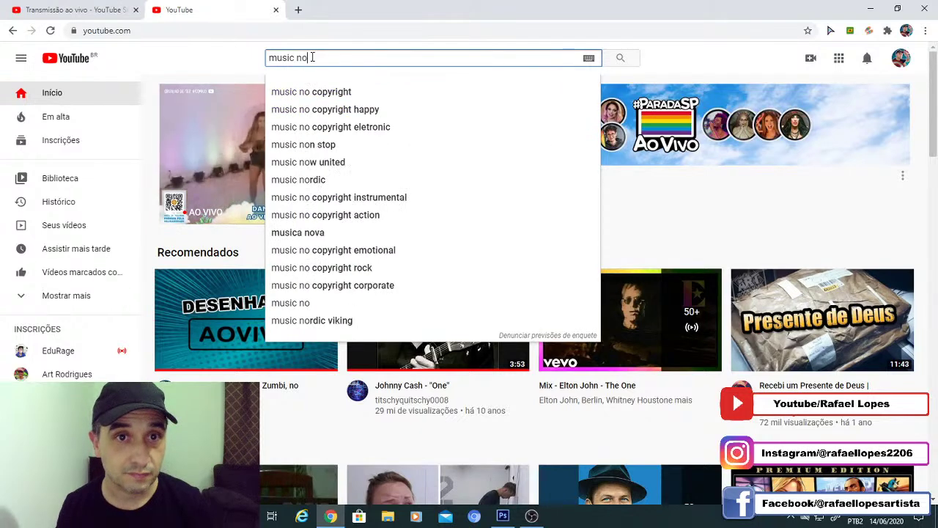
{"action": "left_click", "coordinate": [321, 93]}
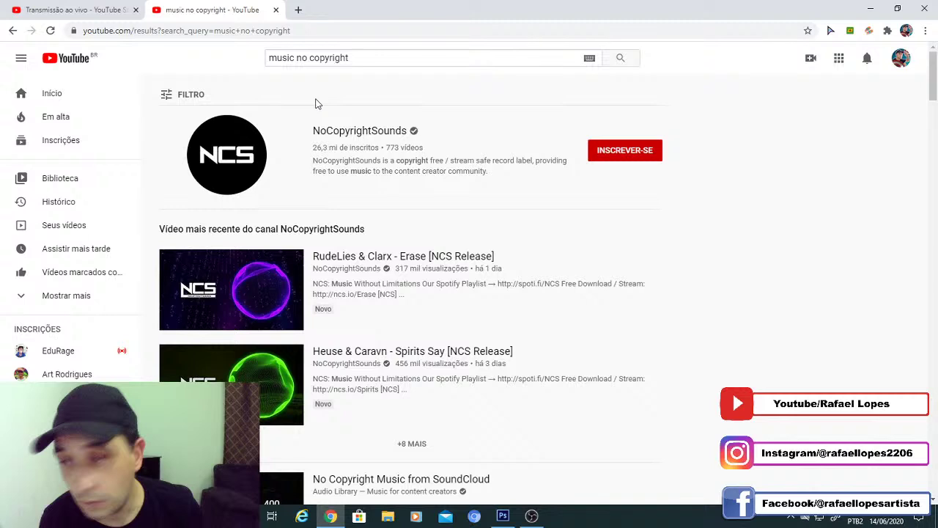
Step: Open the NoCopyrightSounds channel and play the Spotlight track "Rival x Egzod - Live A Lie"
{"action": "left_click", "coordinate": [350, 138]}
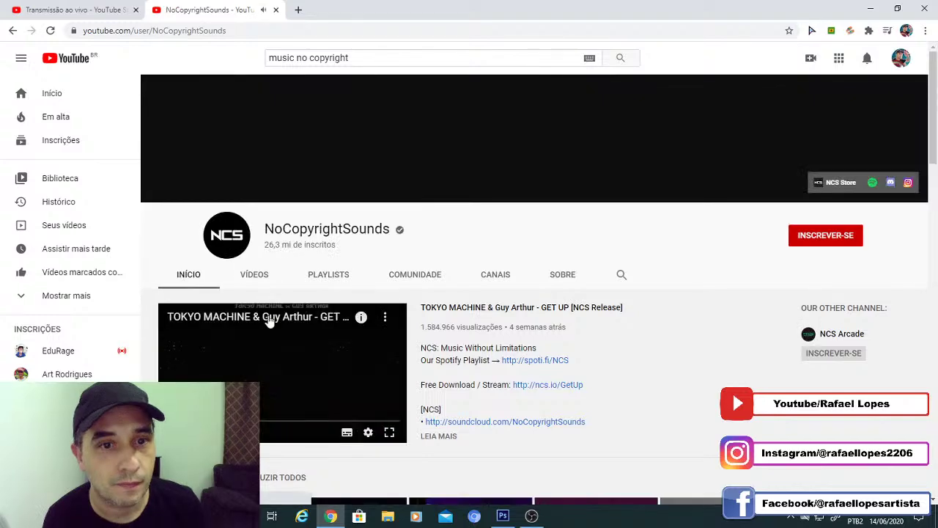
{"action": "scroll", "coordinate": [270, 326], "scroll_direction": "down", "scroll_amount": 2}
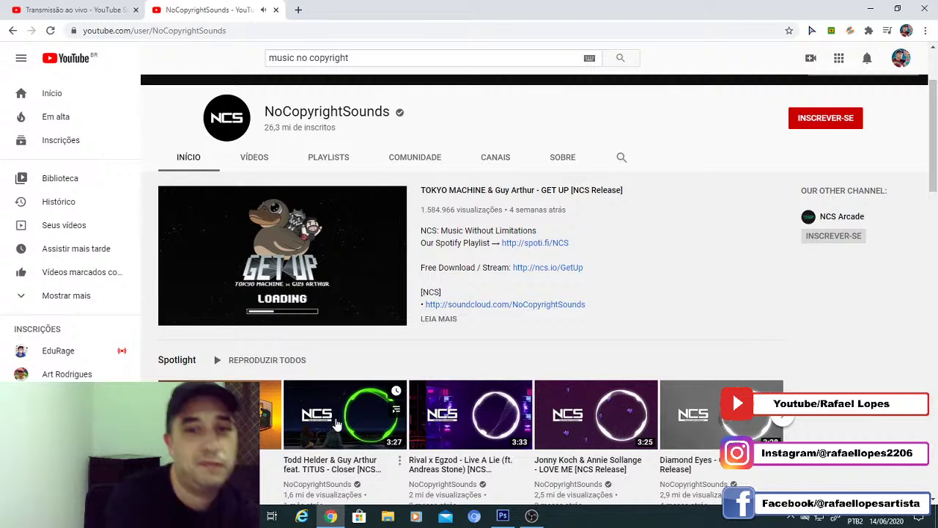
{"action": "left_click", "coordinate": [470, 431]}
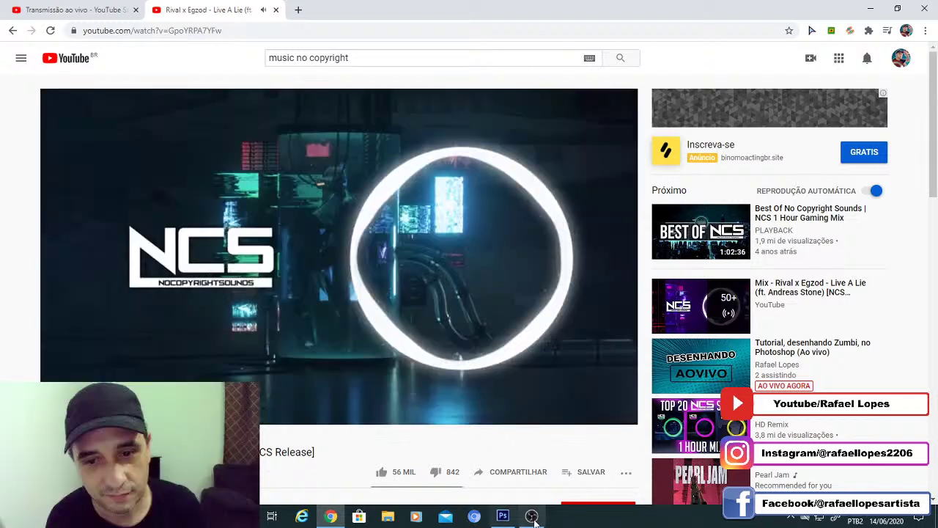
Step: Switch to OBS to check the audio mixer levels, and return to the zombie drawing in Photoshop
{"action": "left_click", "coordinate": [532, 516]}
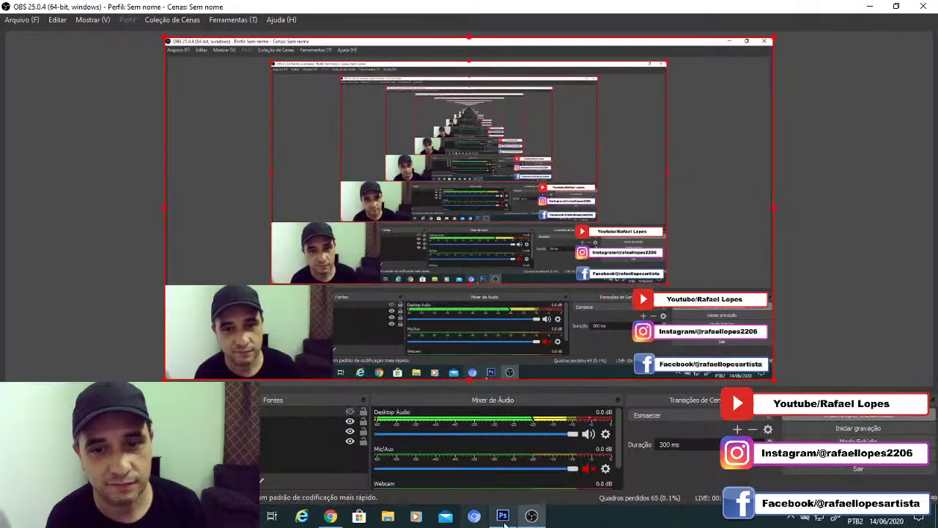
{"action": "key", "text": "alt+Tab"}
{"action": "key", "text": "Tab"}
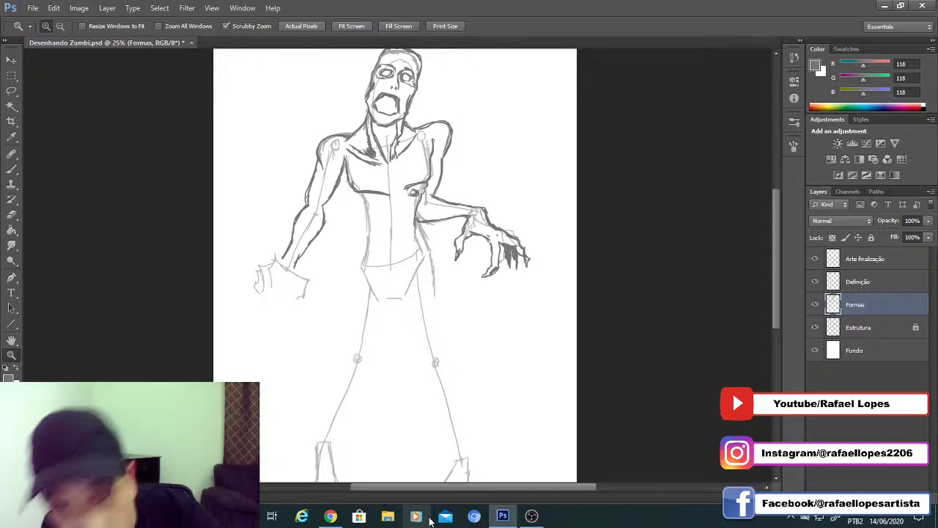
Step: Draw a short dark brush stroke at the wrist end of the inner forearm contour, starting the missing hand
{"action": "left_click_drag", "start_coordinate": [298, 242], "coordinate": [329, 212]}
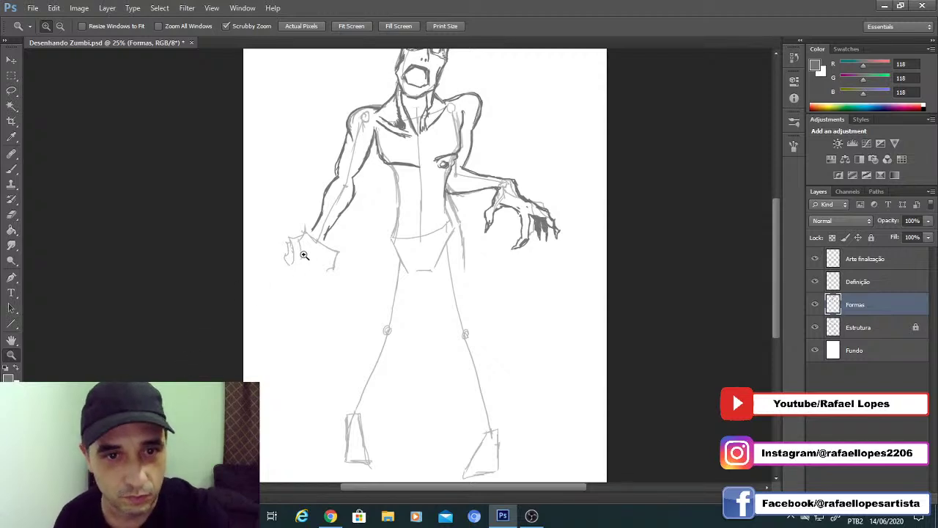
{"action": "left_click_drag", "start_coordinate": [304, 255], "coordinate": [310, 223]}
{"action": "key", "text": "b"}
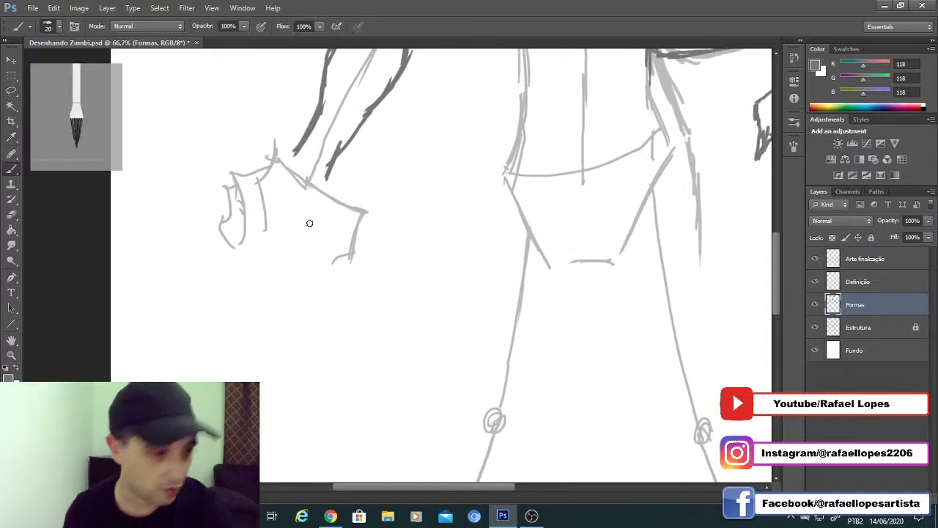
{"action": "mouse_move", "coordinate": [319, 172]}
{"action": "left_mouse_down"}
{"action": "mouse_move", "coordinate": [342, 184]}
{"action": "mouse_move", "coordinate": [384, 157]}
{"action": "left_mouse_up"}
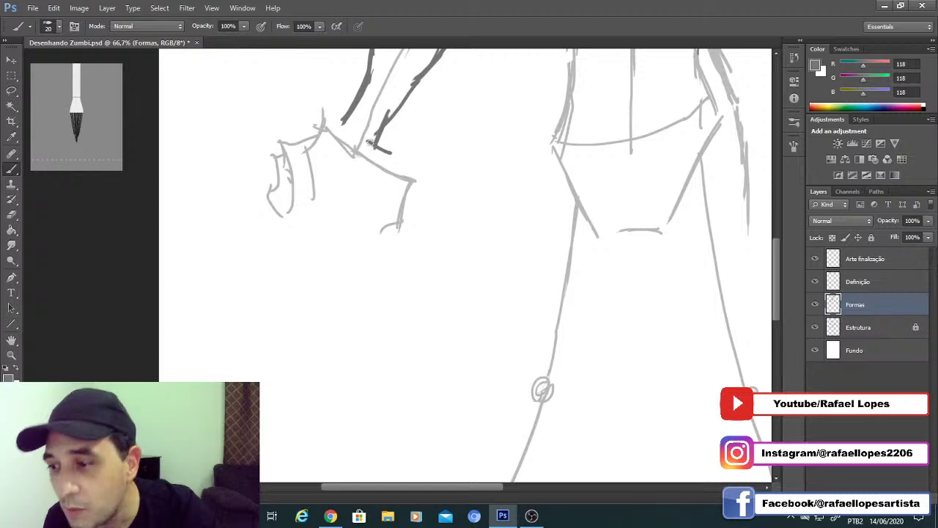
Step: Brush the zombie's hand on the canvas's left side on the Formas layer: clawed thumb, palm, knuckle line and nearest finger
{"action": "mouse_move", "coordinate": [370, 144]}
{"action": "left_mouse_down"}
{"action": "mouse_move", "coordinate": [432, 165]}
{"action": "mouse_move", "coordinate": [437, 183]}
{"action": "left_mouse_up"}
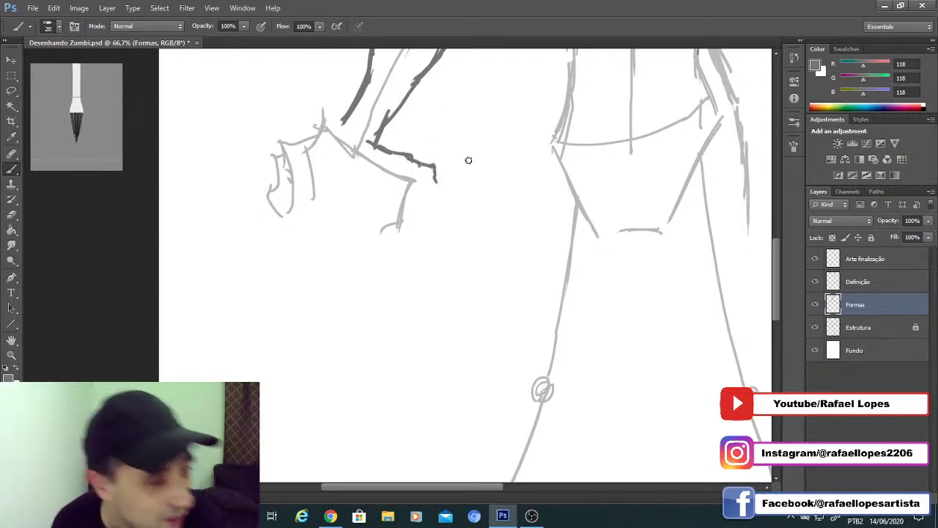
{"action": "left_click_drag", "start_coordinate": [372, 186], "coordinate": [451, 204]}
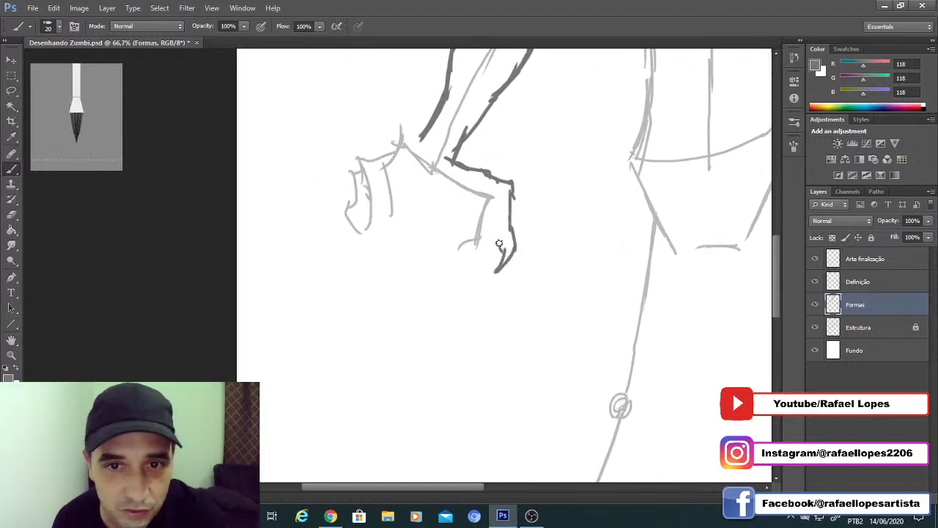
{"action": "left_click_drag", "start_coordinate": [419, 173], "coordinate": [468, 200]}
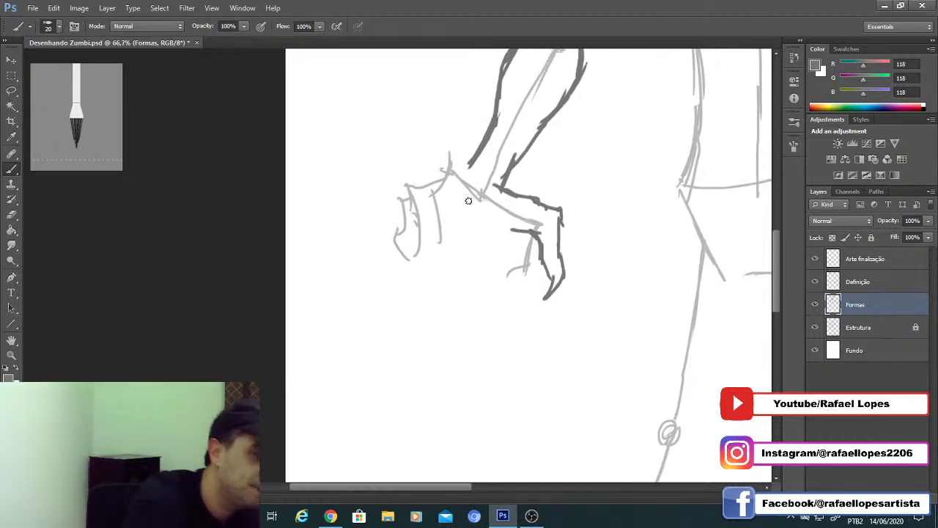
{"action": "left_click_drag", "start_coordinate": [464, 165], "coordinate": [439, 144]}
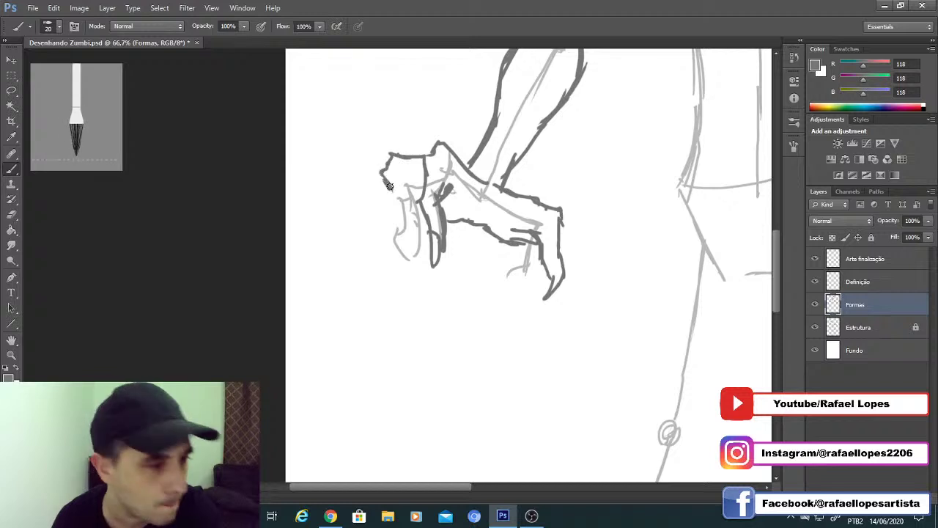
Step: Draw the two outer clawed fingers of the same hand and add detail strokes to its fingers and palm
{"action": "left_click_drag", "start_coordinate": [389, 187], "coordinate": [385, 204]}
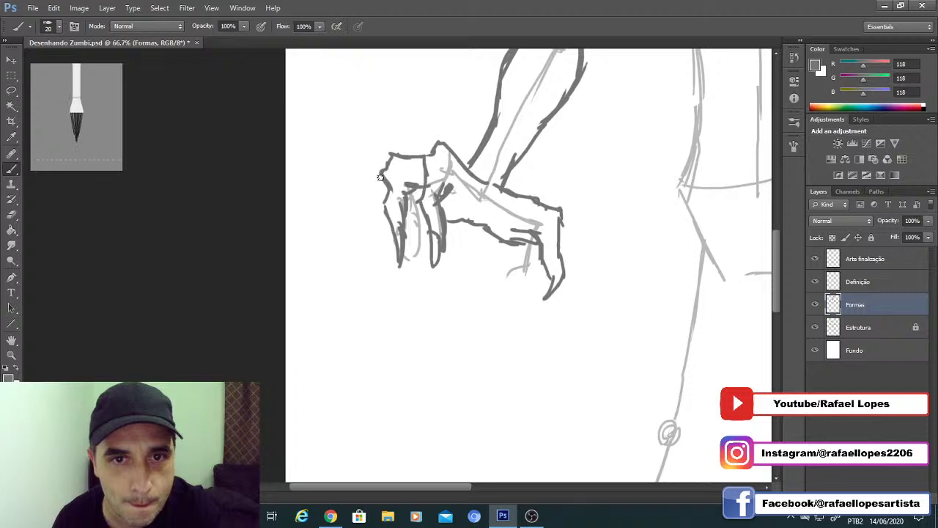
{"action": "left_click_drag", "start_coordinate": [377, 183], "coordinate": [355, 196]}
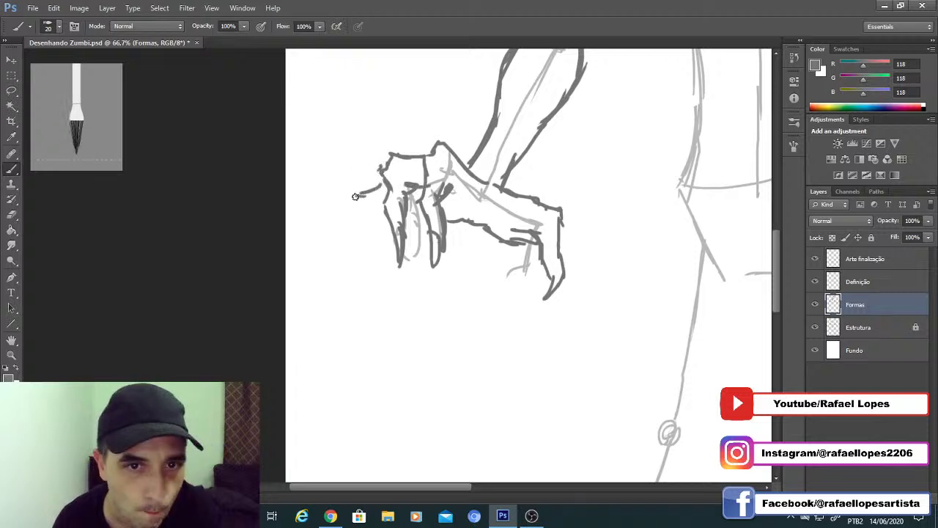
{"action": "left_click_drag", "start_coordinate": [373, 263], "coordinate": [391, 220]}
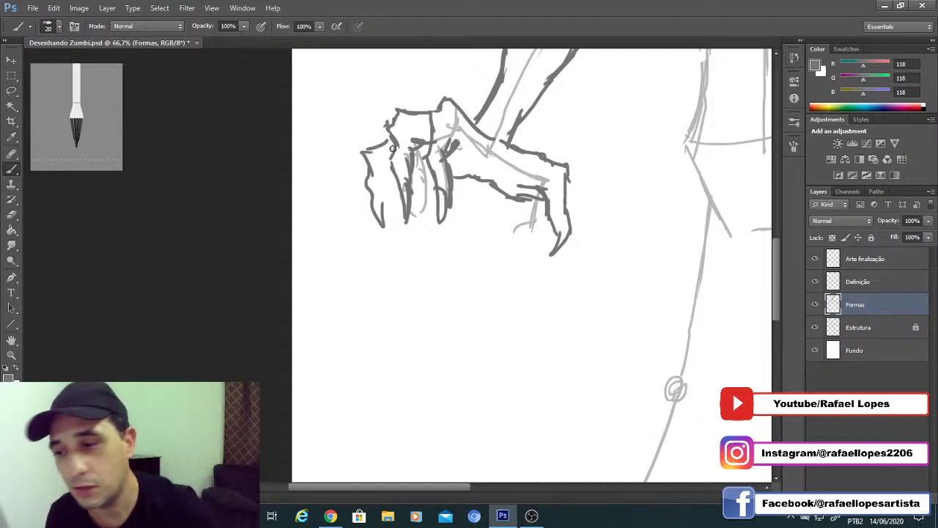
{"action": "mouse_move", "coordinate": [382, 206]}
{"action": "left_mouse_down"}
{"action": "mouse_move", "coordinate": [369, 199]}
{"action": "mouse_move", "coordinate": [390, 176]}
{"action": "left_mouse_up"}
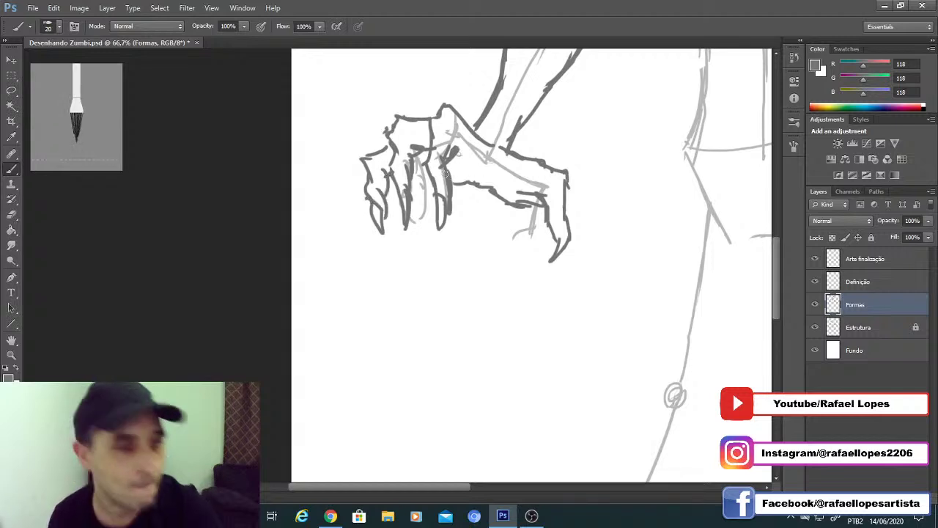
{"action": "left_click_drag", "start_coordinate": [462, 142], "coordinate": [499, 173]}
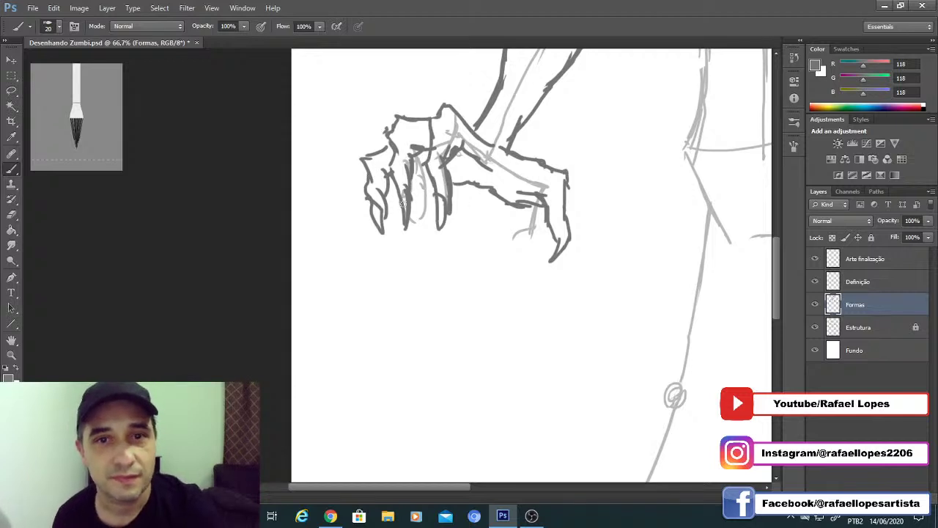
Step: Outline the hip beside the pelvis guide, the short crotch line and the upper inner thigh of the leg on the canvas's right side
{"action": "left_click_drag", "start_coordinate": [404, 195], "coordinate": [305, 291]}
{"action": "mouse_move", "coordinate": [612, 84]}
{"action": "left_mouse_down"}
{"action": "mouse_move", "coordinate": [541, 155]}
{"action": "mouse_move", "coordinate": [497, 154]}
{"action": "left_mouse_up"}
{"action": "left_click_drag", "start_coordinate": [452, 120], "coordinate": [487, 165]}
{"action": "mouse_move", "coordinate": [457, 133]}
{"action": "left_mouse_down"}
{"action": "mouse_move", "coordinate": [500, 221]}
{"action": "mouse_move", "coordinate": [468, 292]}
{"action": "mouse_move", "coordinate": [508, 170]}
{"action": "mouse_move", "coordinate": [499, 239]}
{"action": "left_mouse_up"}
{"action": "mouse_move", "coordinate": [496, 191]}
{"action": "left_mouse_down"}
{"action": "mouse_move", "coordinate": [491, 262]}
{"action": "mouse_move", "coordinate": [529, 186]}
{"action": "left_mouse_up"}
{"action": "left_click_drag", "start_coordinate": [572, 242], "coordinate": [621, 248]}
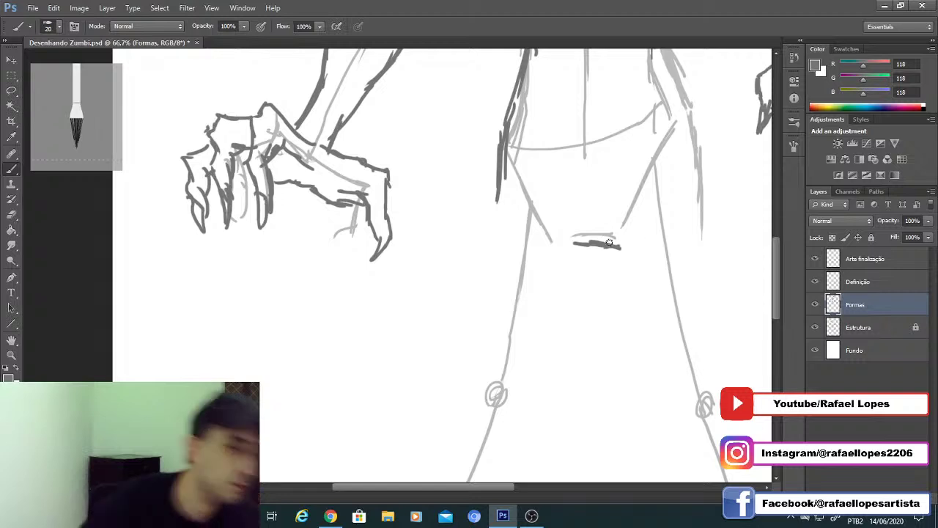
{"action": "mouse_move", "coordinate": [612, 242]}
{"action": "left_mouse_down"}
{"action": "mouse_move", "coordinate": [637, 288]}
{"action": "mouse_move", "coordinate": [668, 275]}
{"action": "mouse_move", "coordinate": [640, 190]}
{"action": "left_mouse_up"}
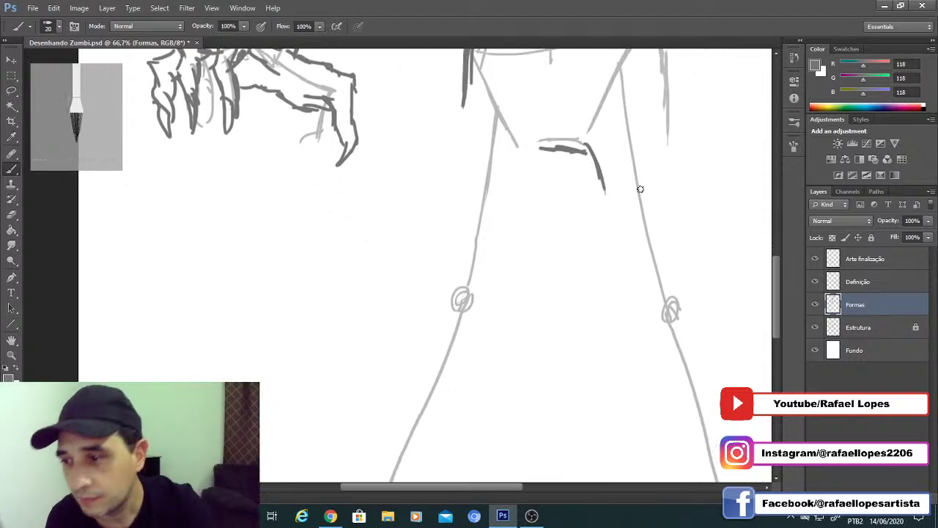
{"action": "left_click_drag", "start_coordinate": [591, 153], "coordinate": [604, 214]}
Step: Compare the drawn forms with the Estrutura skeleton by hiding and reshowing the Formas layer, ending with Formas selected
{"action": "key", "text": "z"}
{"action": "left_click_drag", "start_coordinate": [544, 161], "coordinate": [420, 177]}
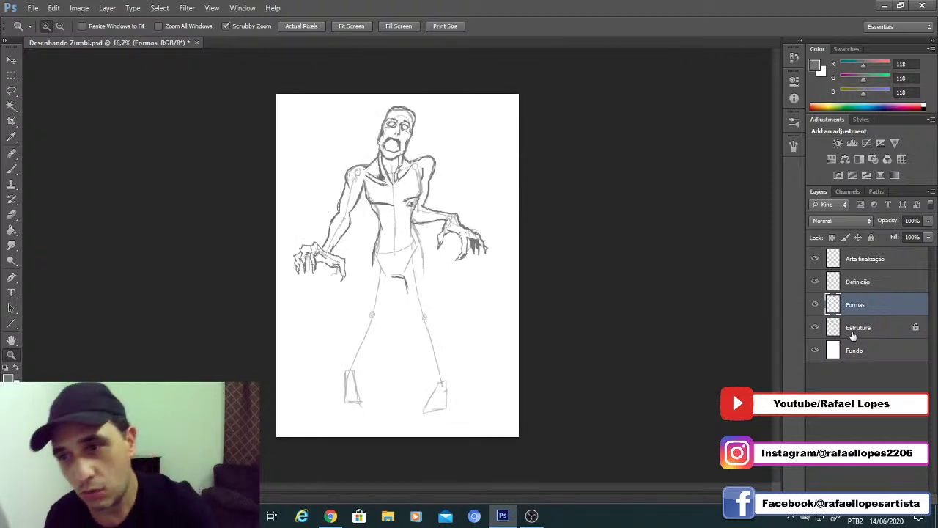
{"action": "left_click", "coordinate": [841, 331]}
{"action": "left_click", "coordinate": [849, 308]}
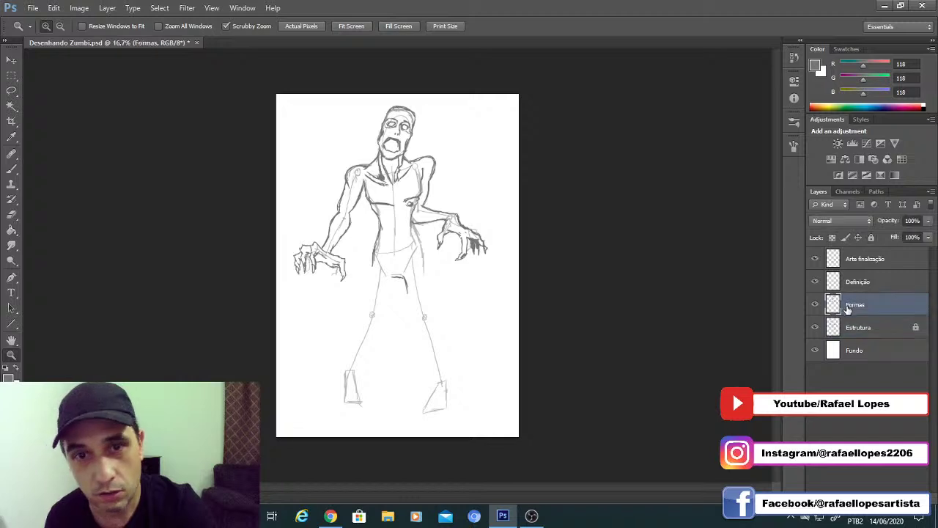
{"action": "left_click", "coordinate": [815, 304]}
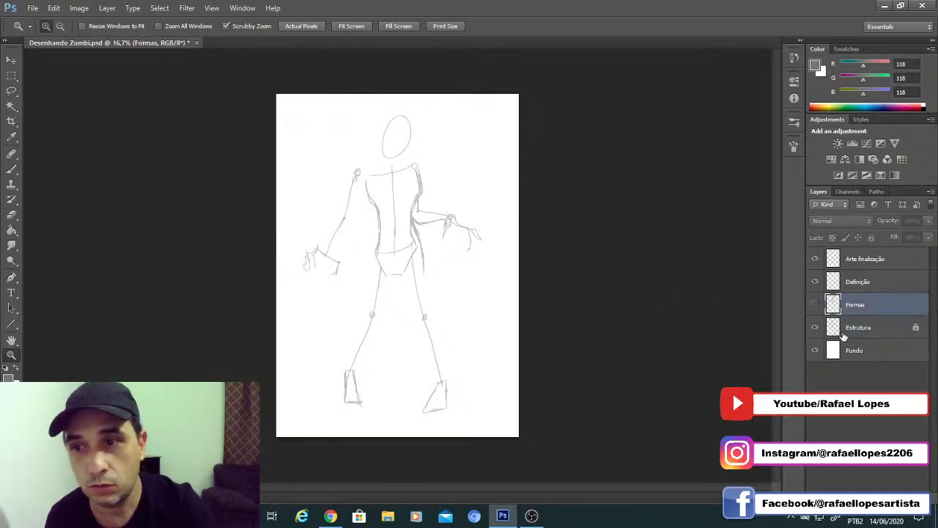
{"action": "left_click", "coordinate": [845, 329]}
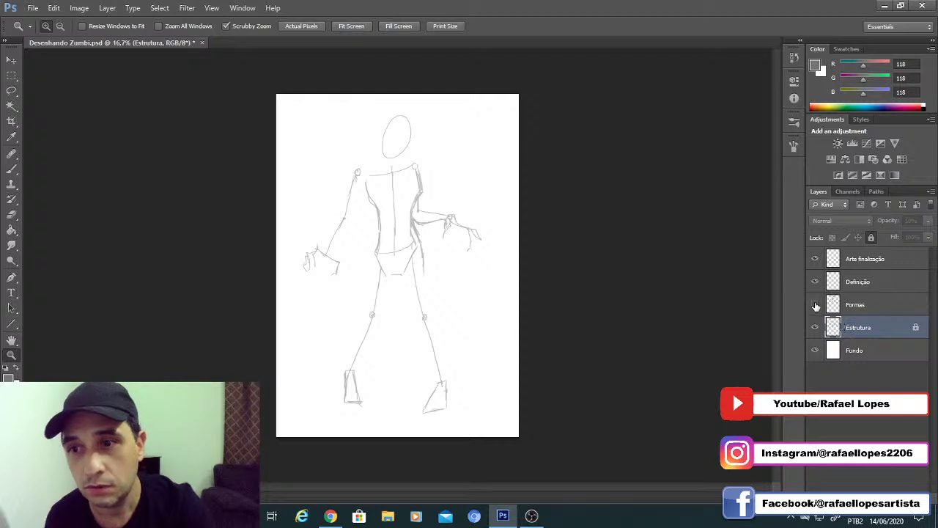
{"action": "left_click", "coordinate": [816, 305]}
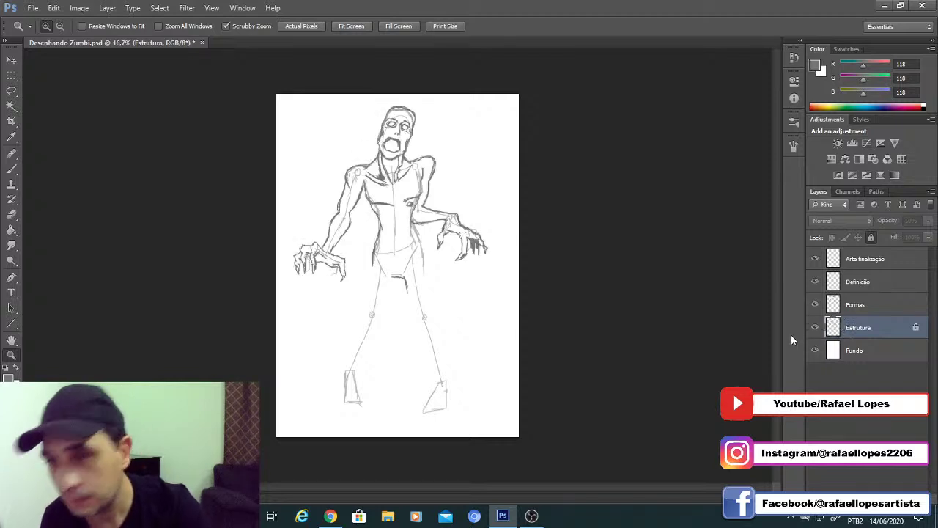
{"action": "left_click", "coordinate": [848, 311]}
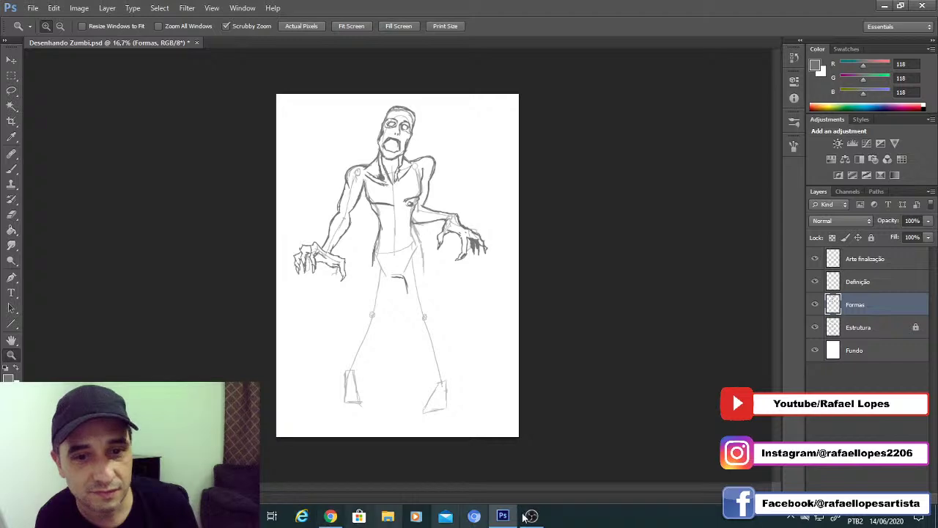
Step: Switch to Chrome to check the live broadcast's status and chat in YouTube Studio, and return to the Photoshop drawing
{"action": "key", "text": "alt+Tab"}
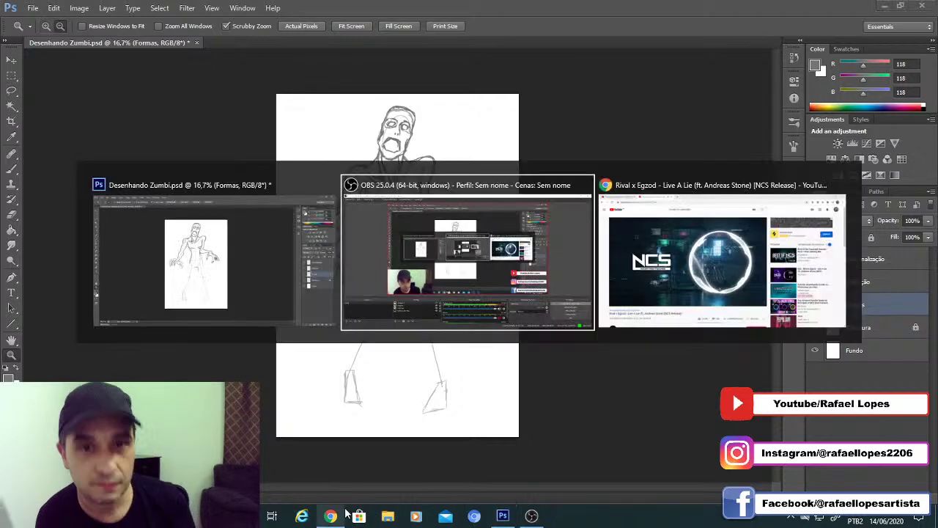
{"action": "key", "text": "alt+Tab"}
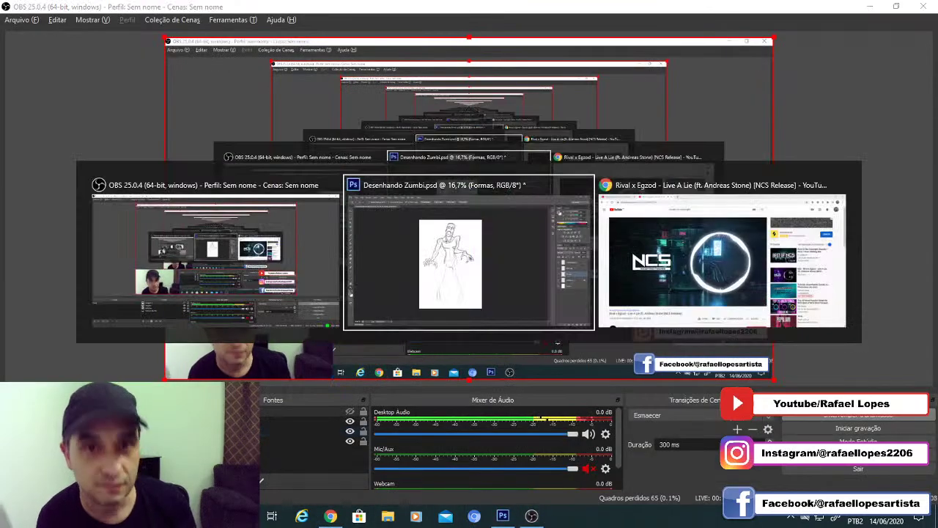
{"action": "key", "text": "alt+Tab"}
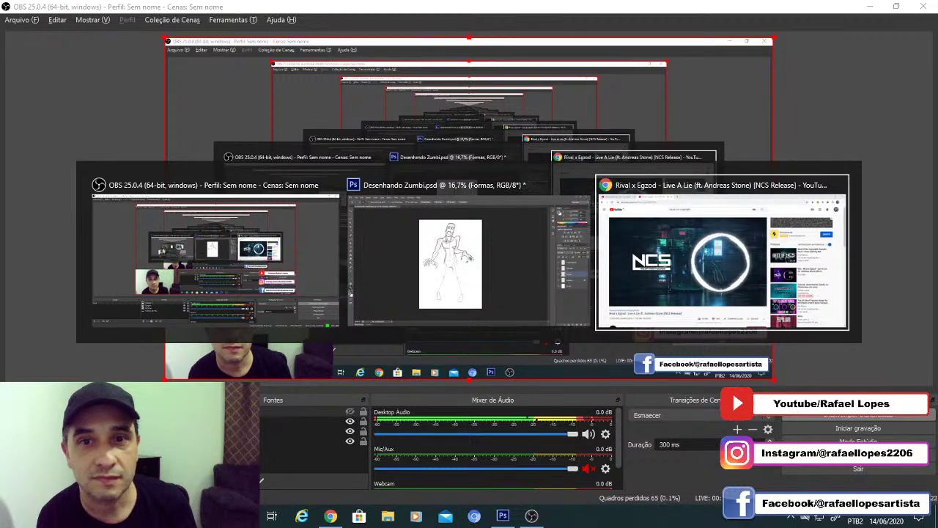
{"action": "key", "text": "alt+shift+Tab"}
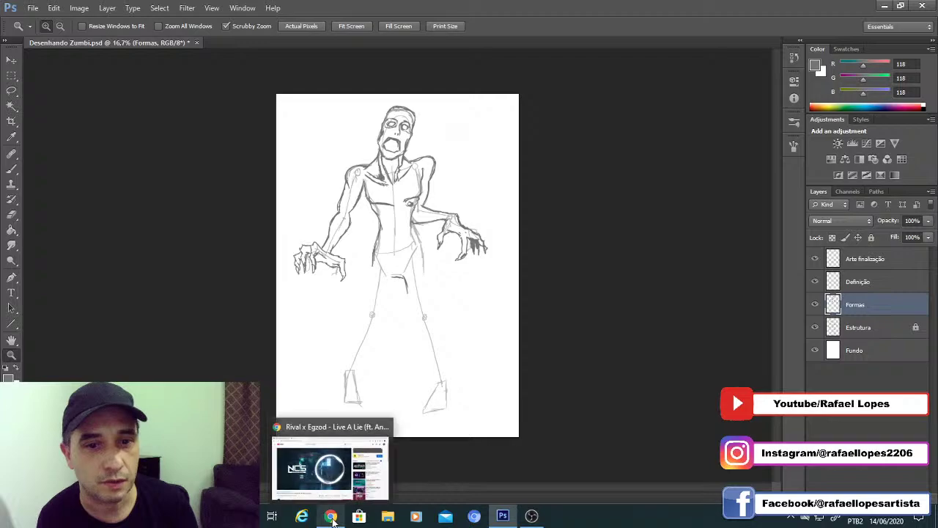
{"action": "left_click", "coordinate": [331, 517]}
{"action": "left_click", "coordinate": [58, 10]}
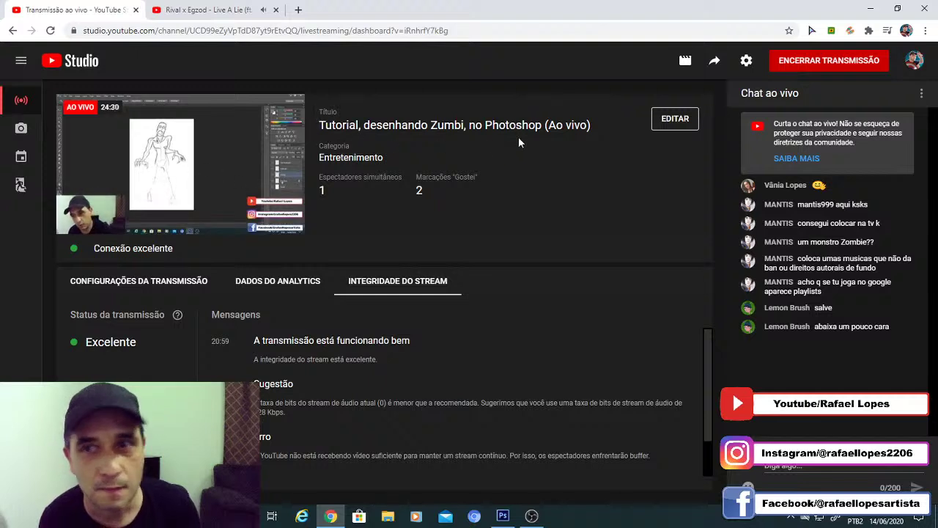
{"action": "left_click", "coordinate": [873, 9]}
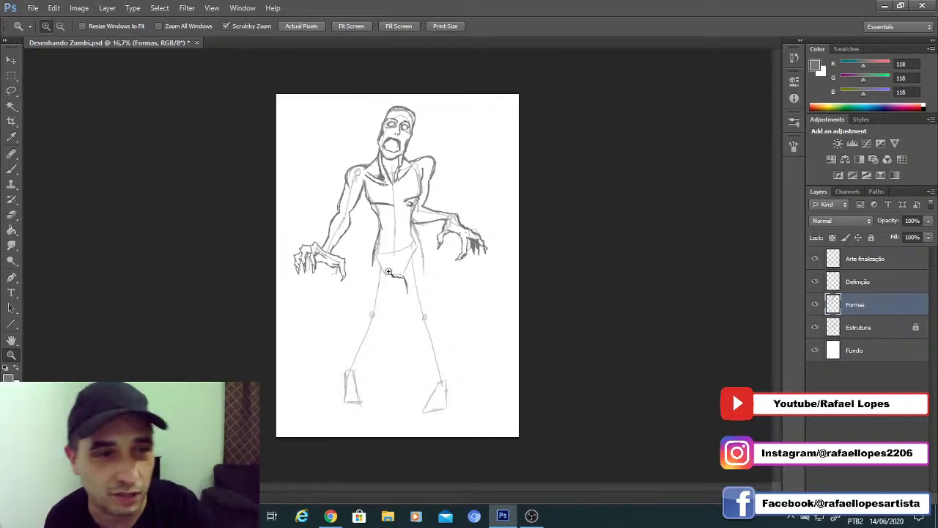
Step: Brush the inner knee and extend the inner thigh contour down to it on the leg on the canvas's right side
{"action": "left_click", "coordinate": [381, 237]}
{"action": "left_click", "coordinate": [384, 265]}
{"action": "left_click", "coordinate": [389, 276]}
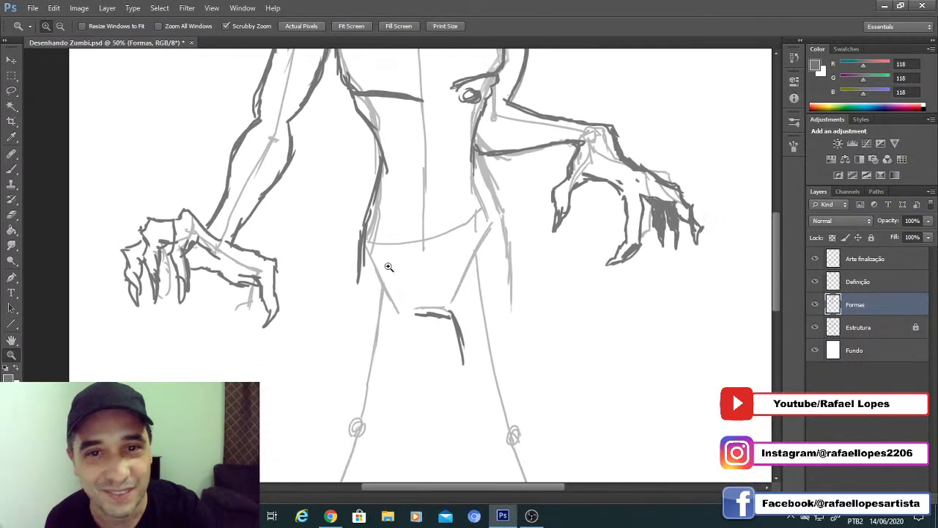
{"action": "left_click", "coordinate": [394, 257]}
{"action": "left_click_drag", "start_coordinate": [399, 302], "coordinate": [408, 201]}
{"action": "left_click_drag", "start_coordinate": [432, 345], "coordinate": [401, 179]}
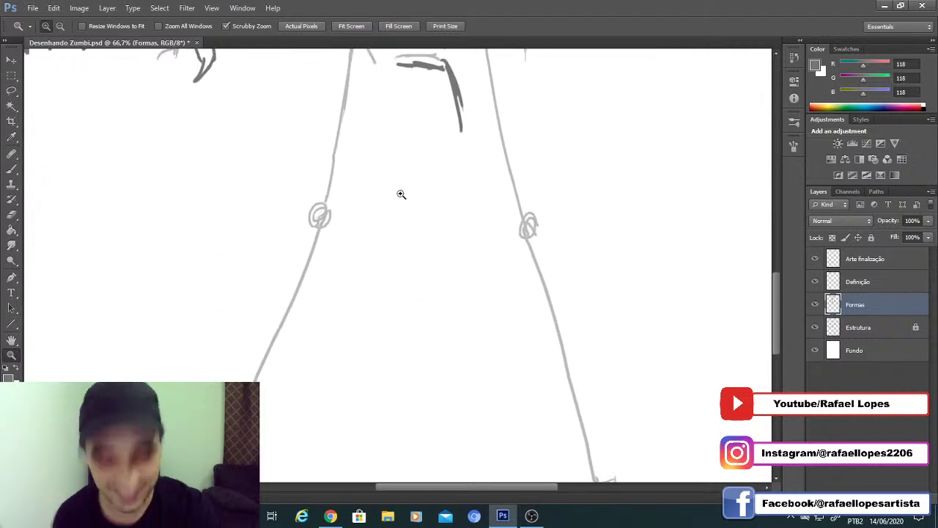
{"action": "key", "text": "b"}
{"action": "scroll", "coordinate": [503, 223], "scroll_direction": "up", "scroll_amount": 3}
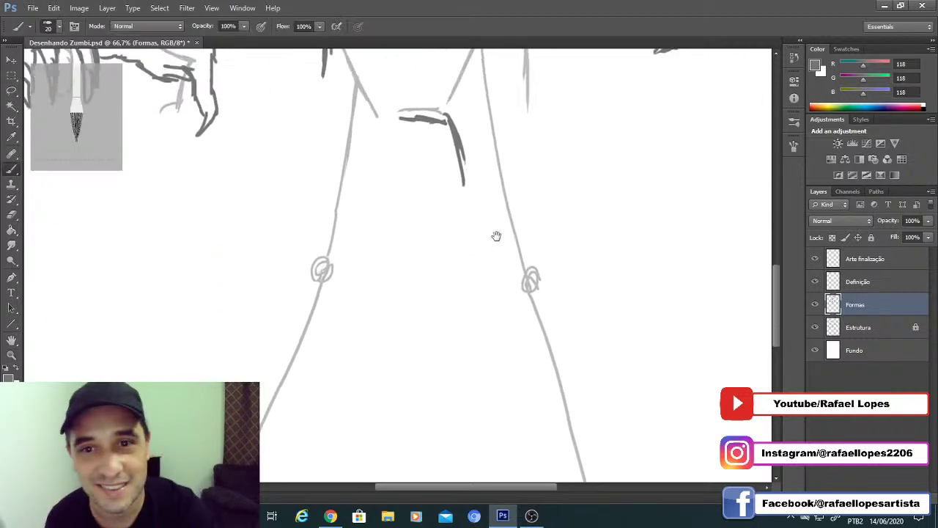
{"action": "left_click_drag", "start_coordinate": [423, 276], "coordinate": [407, 211]}
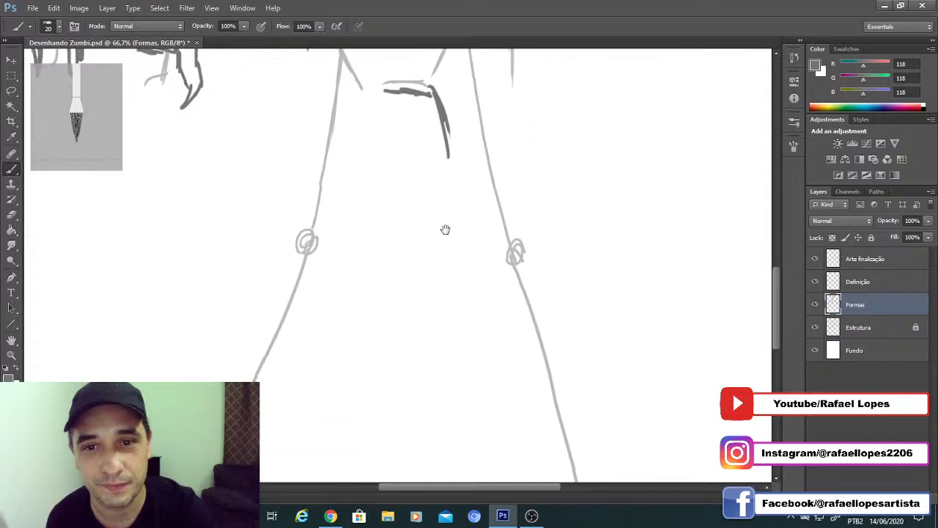
{"action": "mouse_move", "coordinate": [473, 220]}
{"action": "left_mouse_down"}
{"action": "mouse_move", "coordinate": [503, 300]}
{"action": "mouse_move", "coordinate": [474, 264]}
{"action": "mouse_move", "coordinate": [516, 320]}
{"action": "left_mouse_up"}
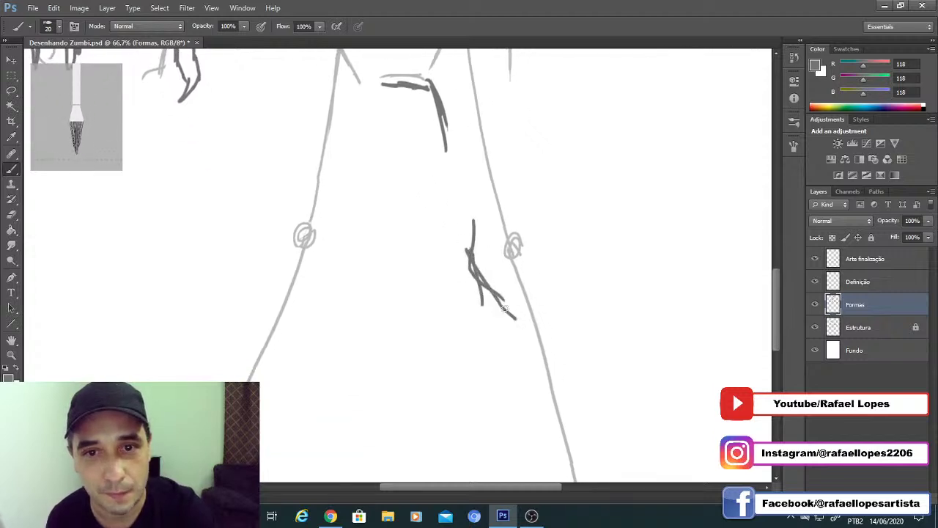
{"action": "mouse_move", "coordinate": [481, 270]}
{"action": "left_mouse_down"}
{"action": "mouse_move", "coordinate": [477, 223]}
{"action": "mouse_move", "coordinate": [498, 243]}
{"action": "left_mouse_up"}
{"action": "mouse_move", "coordinate": [498, 287]}
{"action": "left_mouse_down"}
{"action": "mouse_move", "coordinate": [477, 227]}
{"action": "mouse_move", "coordinate": [481, 176]}
{"action": "left_mouse_up"}
{"action": "mouse_move", "coordinate": [481, 200]}
{"action": "left_mouse_down"}
{"action": "mouse_move", "coordinate": [489, 251]}
{"action": "mouse_move", "coordinate": [518, 232]}
{"action": "mouse_move", "coordinate": [513, 213]}
{"action": "left_mouse_up"}
Step: Draw the outer contour of the same leg from the hip down the thigh and around the knee
{"action": "left_click_drag", "start_coordinate": [550, 129], "coordinate": [588, 260]}
{"action": "left_click_drag", "start_coordinate": [558, 88], "coordinate": [597, 186]}
{"action": "mouse_move", "coordinate": [598, 181]}
{"action": "left_mouse_down"}
{"action": "mouse_move", "coordinate": [594, 241]}
{"action": "mouse_move", "coordinate": [621, 386]}
{"action": "left_mouse_up"}
{"action": "scroll", "coordinate": [585, 352], "scroll_direction": "down", "scroll_amount": 3}
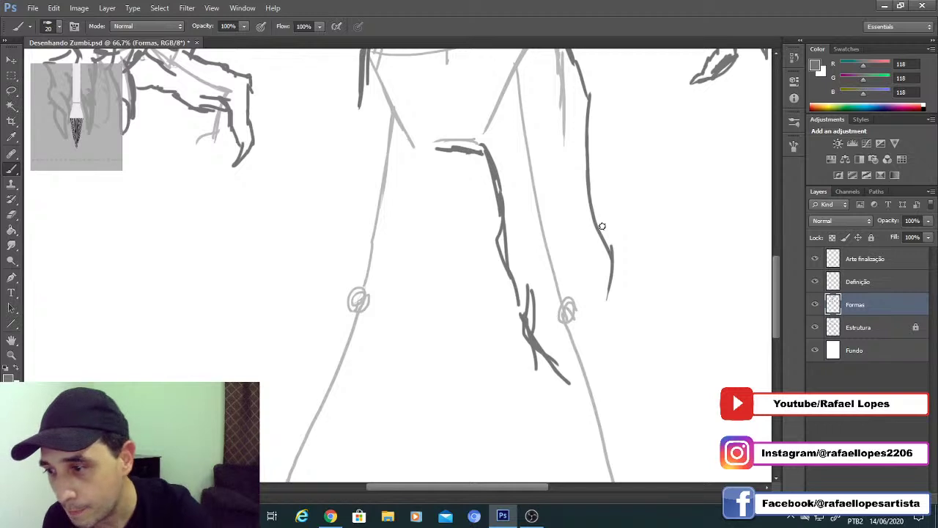
{"action": "scroll", "coordinate": [590, 220], "scroll_direction": "up", "scroll_amount": 1}
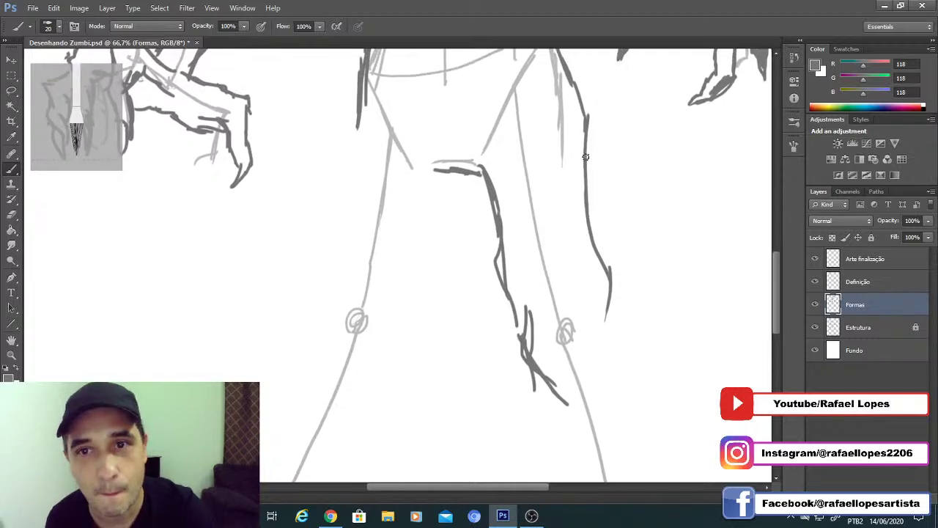
{"action": "left_click_drag", "start_coordinate": [586, 156], "coordinate": [613, 284]}
{"action": "mouse_move", "coordinate": [596, 315]}
{"action": "left_mouse_down"}
{"action": "mouse_move", "coordinate": [575, 164]}
{"action": "mouse_move", "coordinate": [603, 203]}
{"action": "left_mouse_up"}
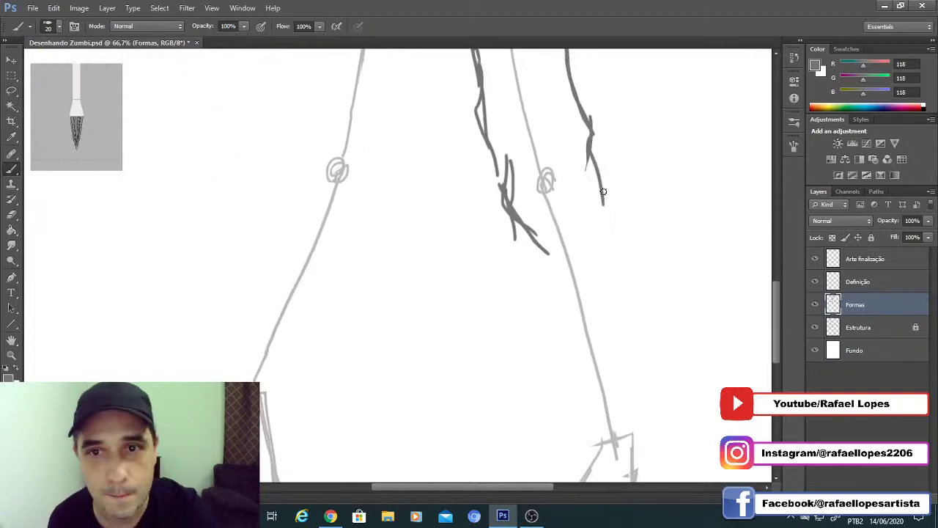
Step: Draw the outer and inner contours of the lower leg on the canvas's right side, from the knee down to the foot
{"action": "scroll", "coordinate": [587, 187], "scroll_direction": "down", "scroll_amount": 2}
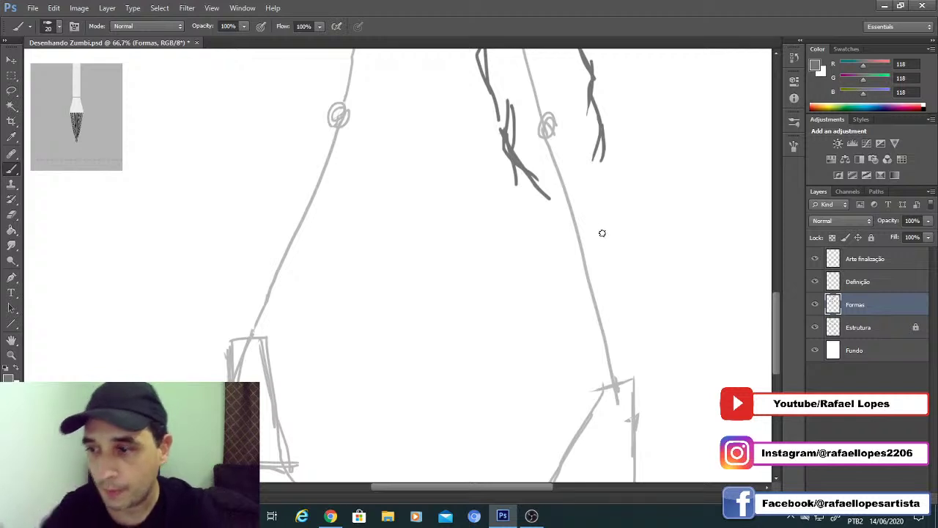
{"action": "left_click_drag", "start_coordinate": [563, 237], "coordinate": [561, 165]}
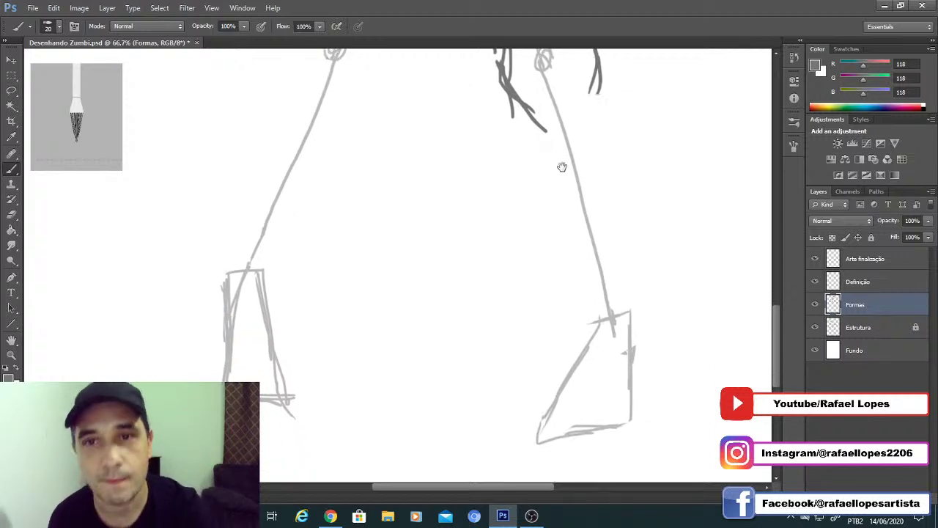
{"action": "mouse_move", "coordinate": [598, 92]}
{"action": "left_mouse_down"}
{"action": "mouse_move", "coordinate": [622, 138]}
{"action": "mouse_move", "coordinate": [626, 314]}
{"action": "left_mouse_up"}
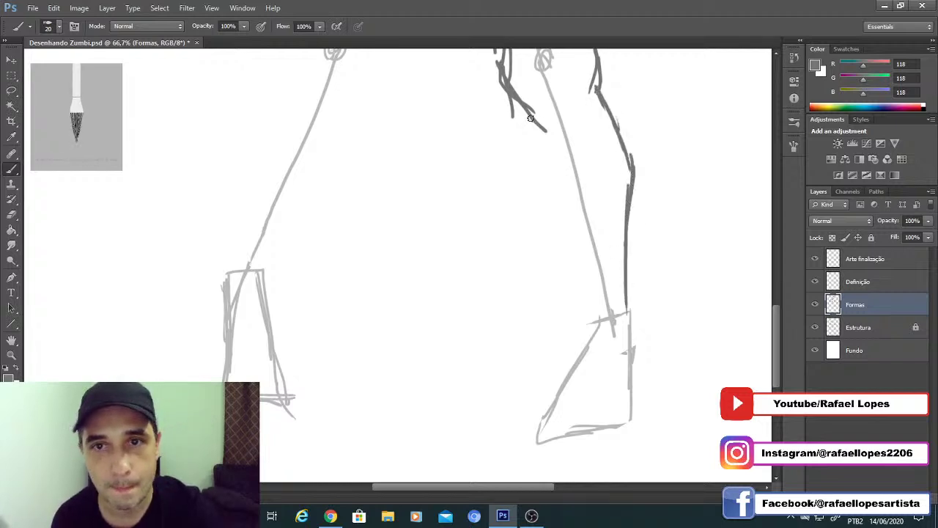
{"action": "mouse_move", "coordinate": [530, 118]}
{"action": "left_mouse_down"}
{"action": "mouse_move", "coordinate": [542, 213]}
{"action": "mouse_move", "coordinate": [571, 243]}
{"action": "mouse_move", "coordinate": [555, 221]}
{"action": "mouse_move", "coordinate": [565, 233]}
{"action": "mouse_move", "coordinate": [594, 296]}
{"action": "mouse_move", "coordinate": [591, 230]}
{"action": "mouse_move", "coordinate": [596, 242]}
{"action": "mouse_move", "coordinate": [585, 293]}
{"action": "mouse_move", "coordinate": [536, 357]}
{"action": "mouse_move", "coordinate": [525, 402]}
{"action": "left_mouse_up"}
Step: Brush the toes and the outer edge of that leg's foot, joining the edge to the ankle
{"action": "mouse_move", "coordinate": [533, 371]}
{"action": "left_mouse_down"}
{"action": "mouse_move", "coordinate": [535, 303]}
{"action": "mouse_move", "coordinate": [531, 355]}
{"action": "mouse_move", "coordinate": [557, 346]}
{"action": "left_mouse_up"}
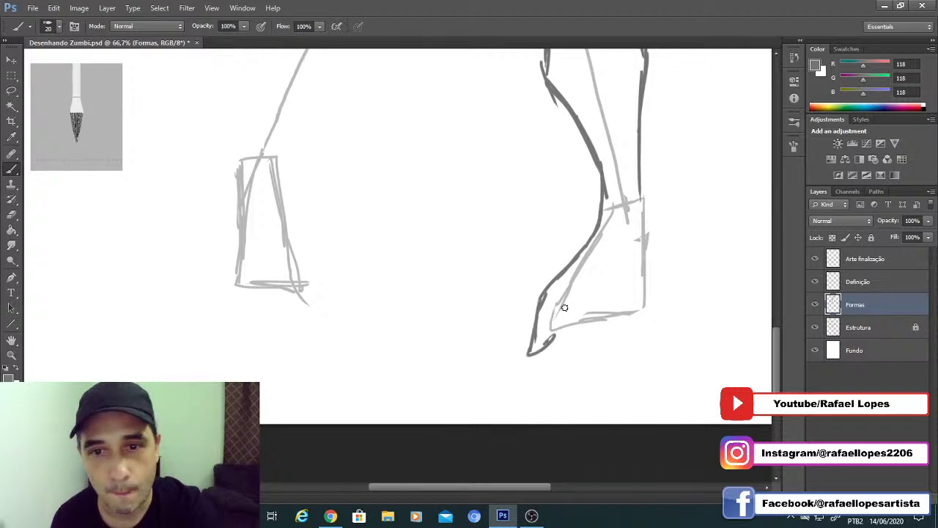
{"action": "mouse_move", "coordinate": [563, 307]}
{"action": "left_mouse_down"}
{"action": "mouse_move", "coordinate": [555, 329]}
{"action": "mouse_move", "coordinate": [572, 334]}
{"action": "mouse_move", "coordinate": [571, 349]}
{"action": "mouse_move", "coordinate": [598, 297]}
{"action": "mouse_move", "coordinate": [586, 325]}
{"action": "left_mouse_up"}
{"action": "left_click_drag", "start_coordinate": [603, 284], "coordinate": [578, 358]}
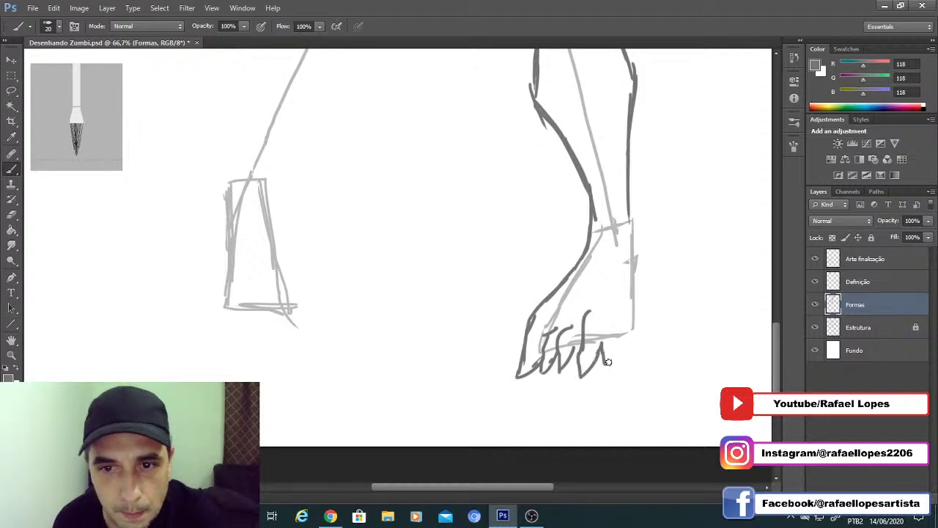
{"action": "left_click_drag", "start_coordinate": [616, 338], "coordinate": [635, 330]}
{"action": "left_click_drag", "start_coordinate": [641, 306], "coordinate": [637, 328]}
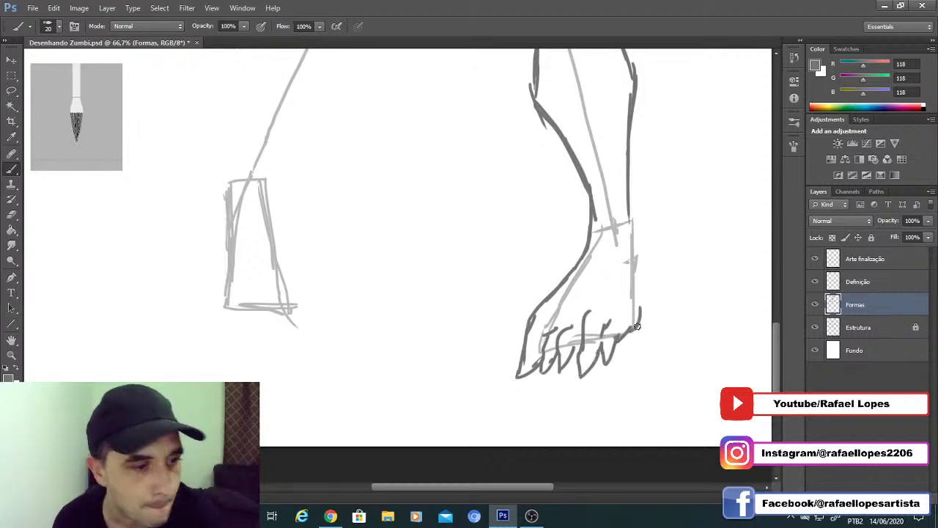
{"action": "mouse_move", "coordinate": [640, 288]}
{"action": "left_mouse_down"}
{"action": "mouse_move", "coordinate": [630, 208]}
{"action": "mouse_move", "coordinate": [643, 315]}
{"action": "left_mouse_up"}
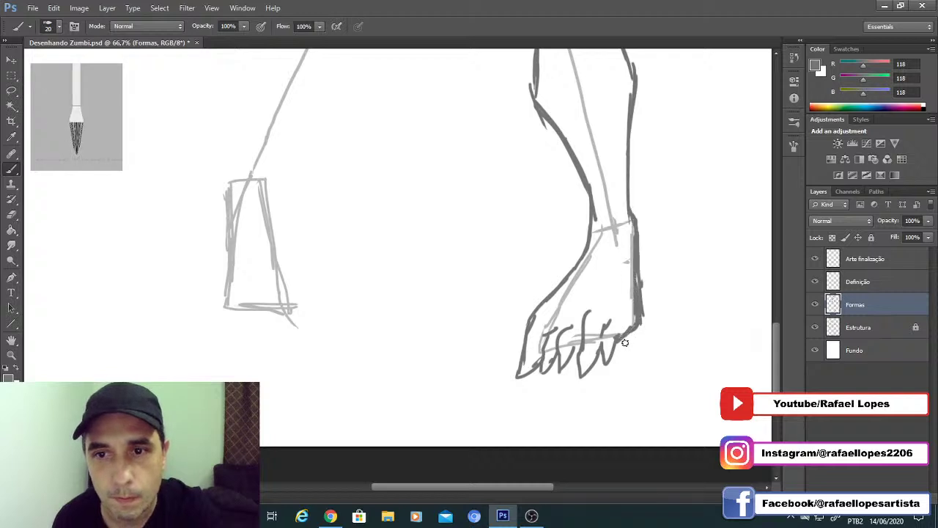
Step: Brush the contour joining the waist to the outer hip beneath the bent arm on the canvas's right side
{"action": "key", "text": "z"}
{"action": "left_click", "coordinate": [496, 213], "text": "alt"}
{"action": "left_click", "coordinate": [496, 212], "text": "alt"}
{"action": "left_click", "coordinate": [495, 212], "text": "alt"}
{"action": "left_click", "coordinate": [494, 212], "text": "alt"}
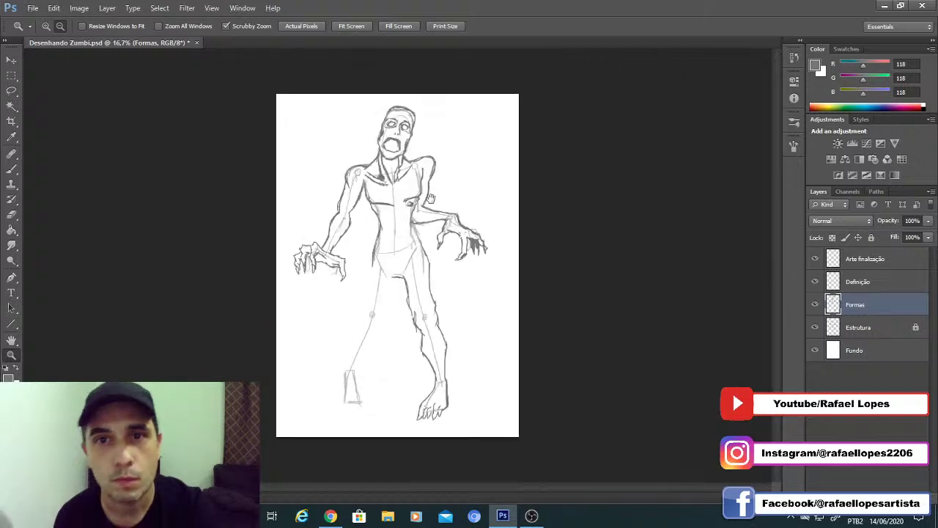
{"action": "left_click", "coordinate": [363, 322]}
{"action": "left_click", "coordinate": [361, 288]}
{"action": "left_click_drag", "start_coordinate": [378, 261], "coordinate": [382, 285]}
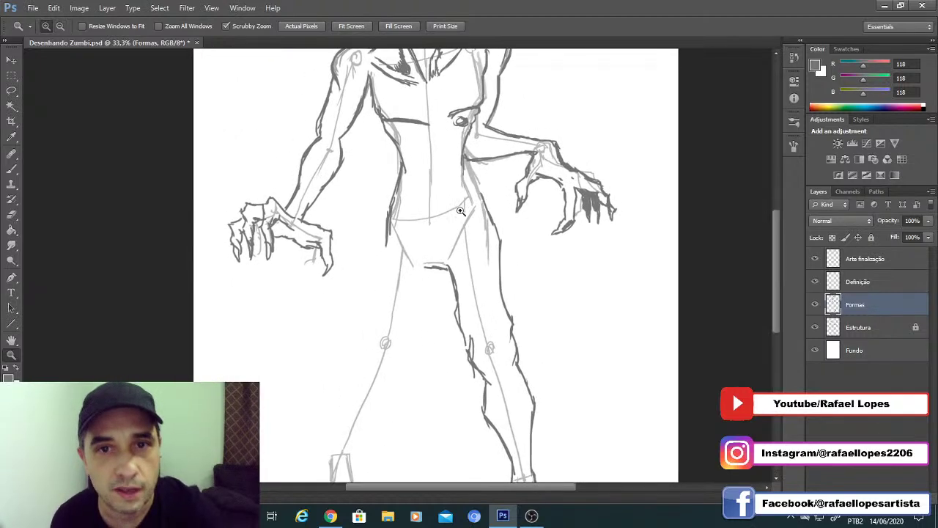
{"action": "left_click", "coordinate": [461, 210]}
{"action": "left_click", "coordinate": [460, 208]}
{"action": "left_click", "coordinate": [458, 207]}
{"action": "left_click_drag", "start_coordinate": [442, 193], "coordinate": [440, 242]}
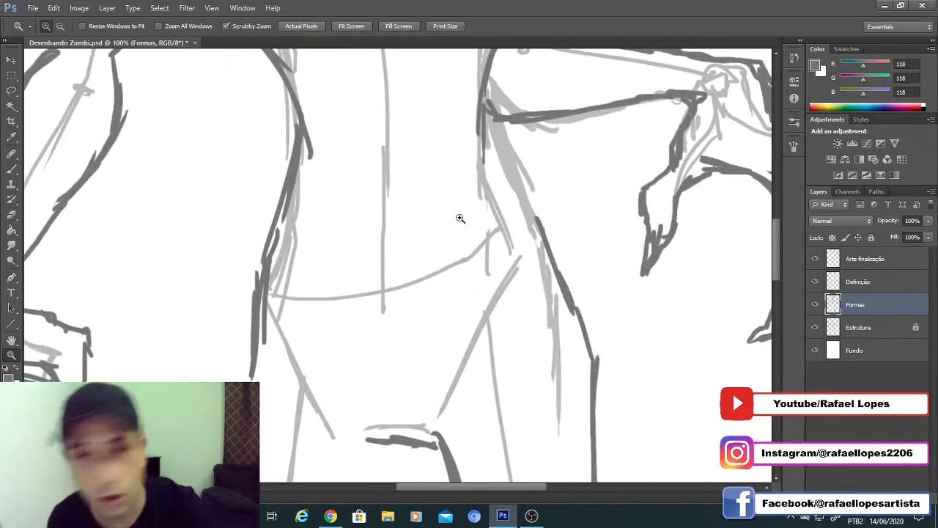
{"action": "key", "text": "b"}
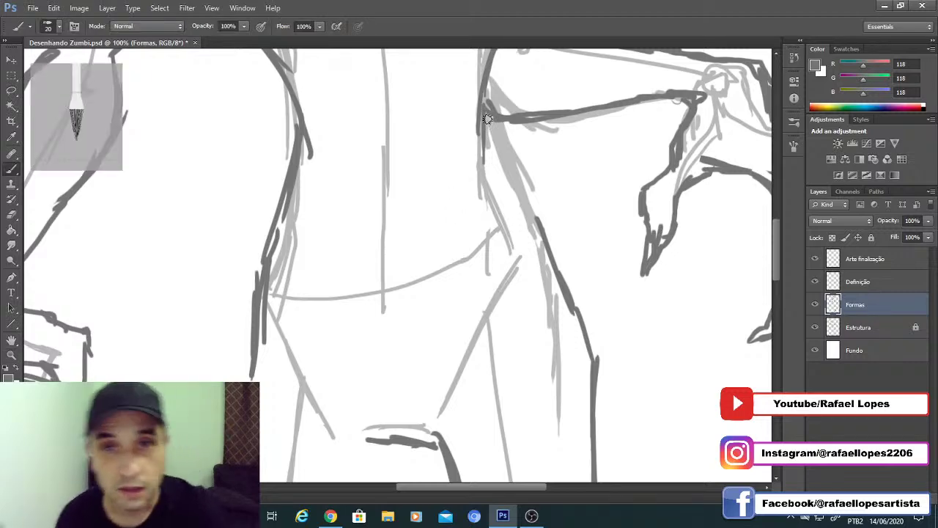
{"action": "left_click_drag", "start_coordinate": [487, 118], "coordinate": [543, 251]}
{"action": "left_click_drag", "start_coordinate": [502, 144], "coordinate": [492, 118]}
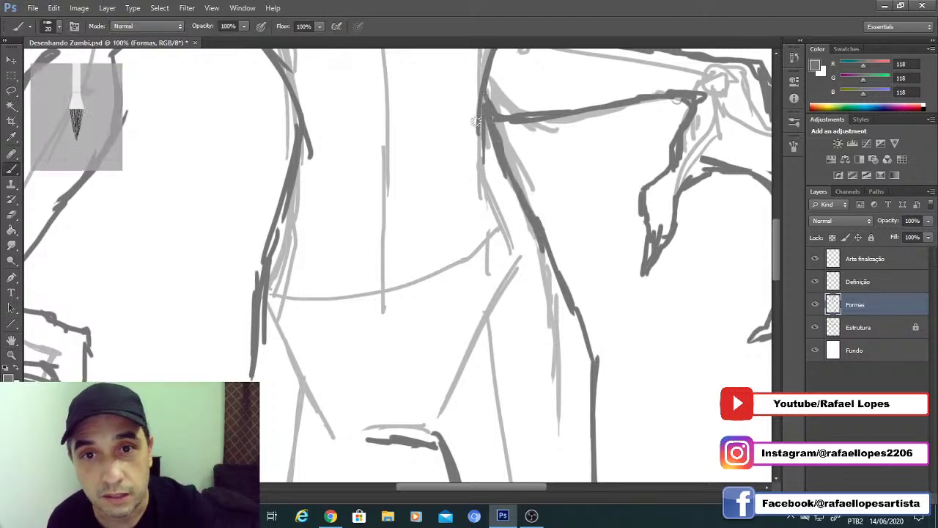
Step: Erase the stray waist line just inside the new hip contour and check the result on the wider figure
{"action": "key", "text": "e"}
{"action": "left_click_drag", "start_coordinate": [474, 153], "coordinate": [470, 102]}
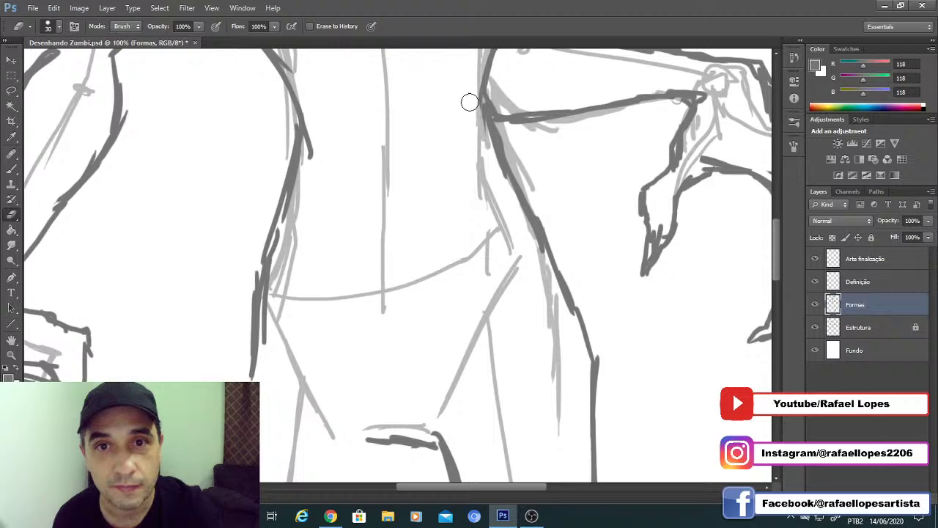
{"action": "key", "text": "z"}
{"action": "left_click", "coordinate": [432, 328], "text": "alt"}
{"action": "left_click", "coordinate": [432, 328], "text": "alt"}
{"action": "left_click", "coordinate": [432, 329], "text": "alt"}
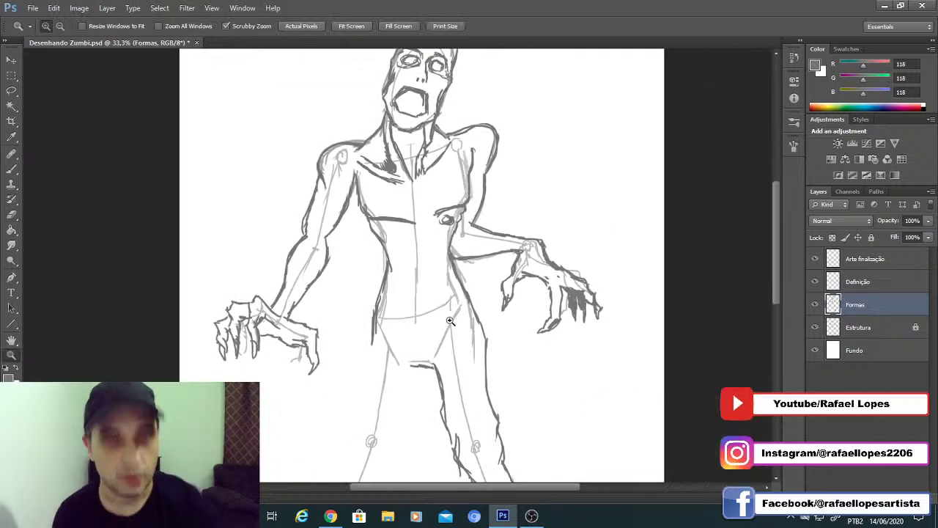
Step: Switch to Chrome to check the live broadcast dashboard and the background music video, and return to the Photoshop drawing
{"action": "key", "text": "alt+Tab"}
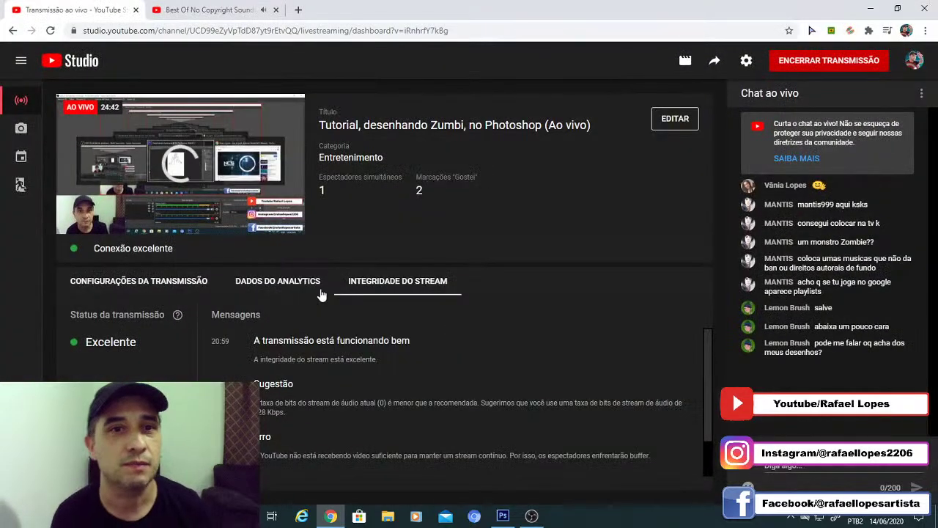
{"action": "left_click", "coordinate": [187, 18]}
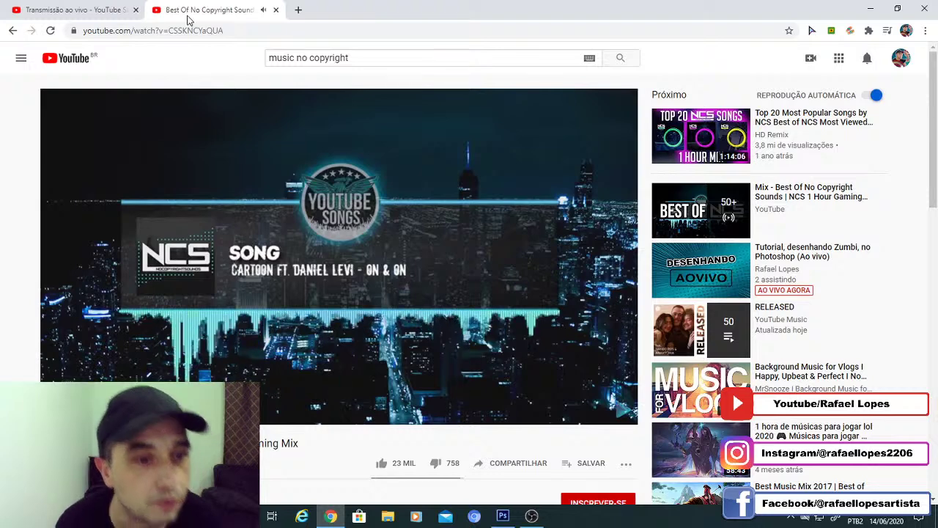
{"action": "left_click", "coordinate": [503, 516]}
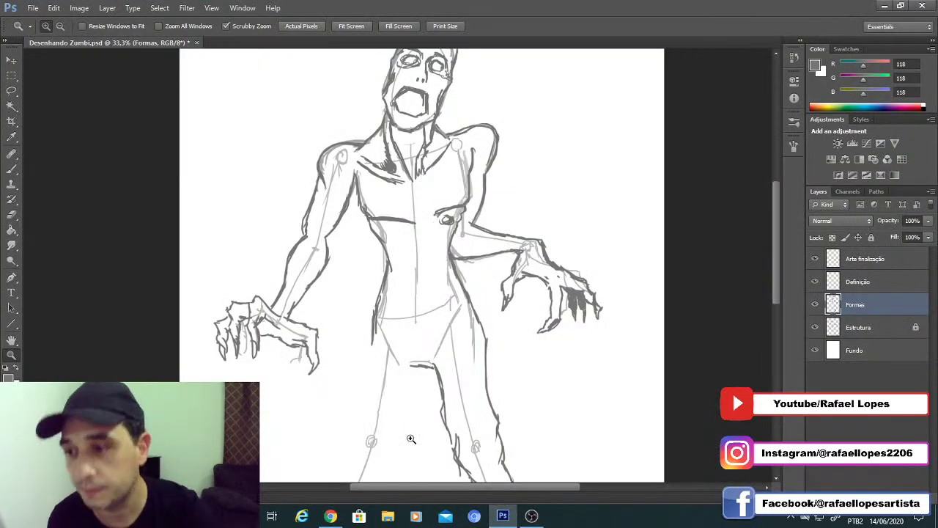
Step: Reinforce the inner thigh contour of the leg on the canvas's right side from the crotch to the knee
{"action": "left_click_drag", "start_coordinate": [390, 226], "coordinate": [393, 170]}
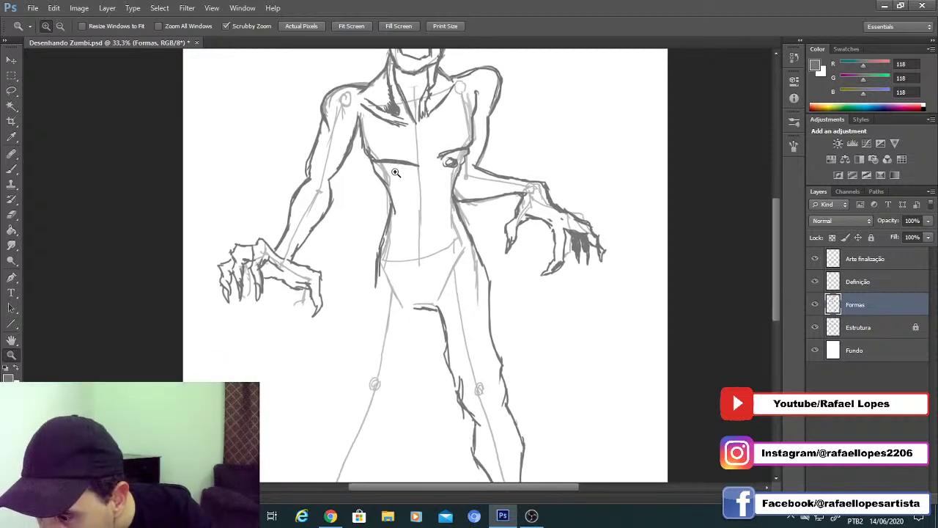
{"action": "left_click_drag", "start_coordinate": [407, 150], "coordinate": [412, 123]}
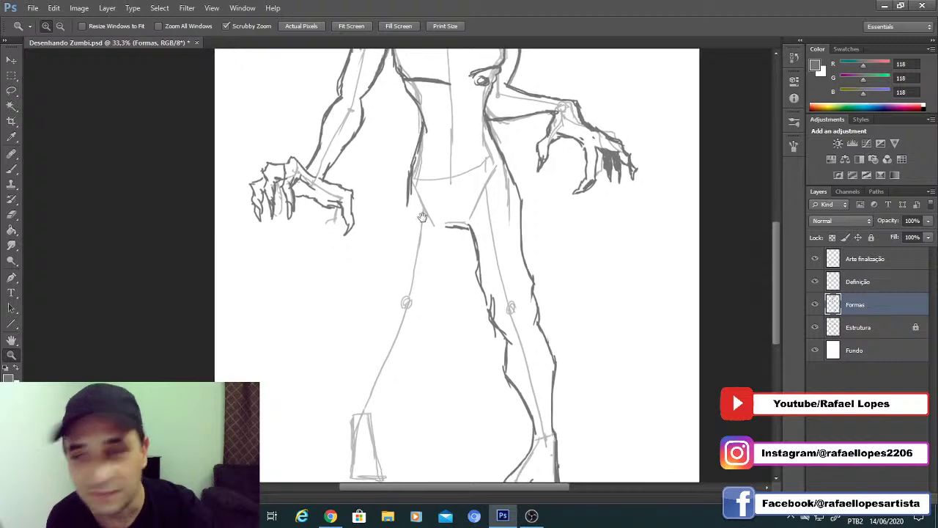
{"action": "left_click_drag", "start_coordinate": [421, 215], "coordinate": [444, 193]}
{"action": "left_click", "coordinate": [443, 199]}
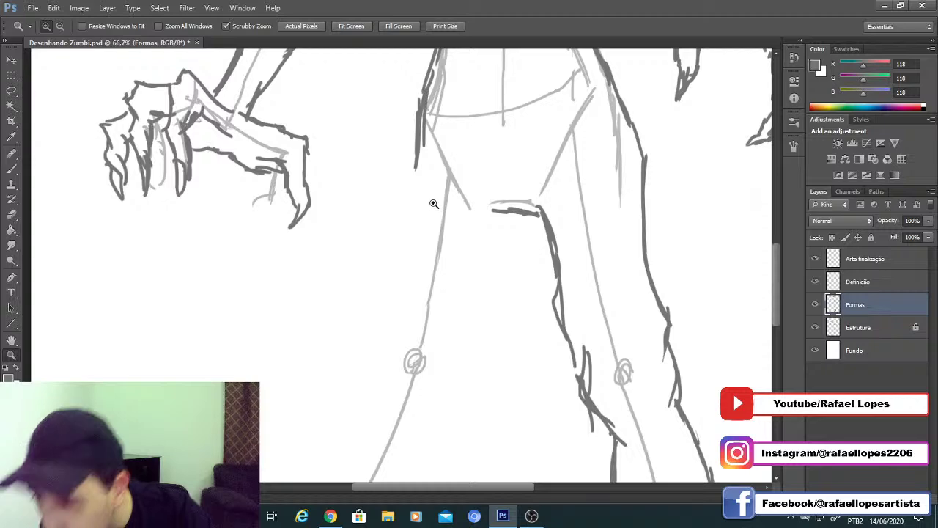
{"action": "left_click_drag", "start_coordinate": [465, 234], "coordinate": [468, 193]}
{"action": "scroll", "coordinate": [469, 203], "scroll_direction": "down", "scroll_amount": 3}
{"action": "left_click", "coordinate": [468, 193]}
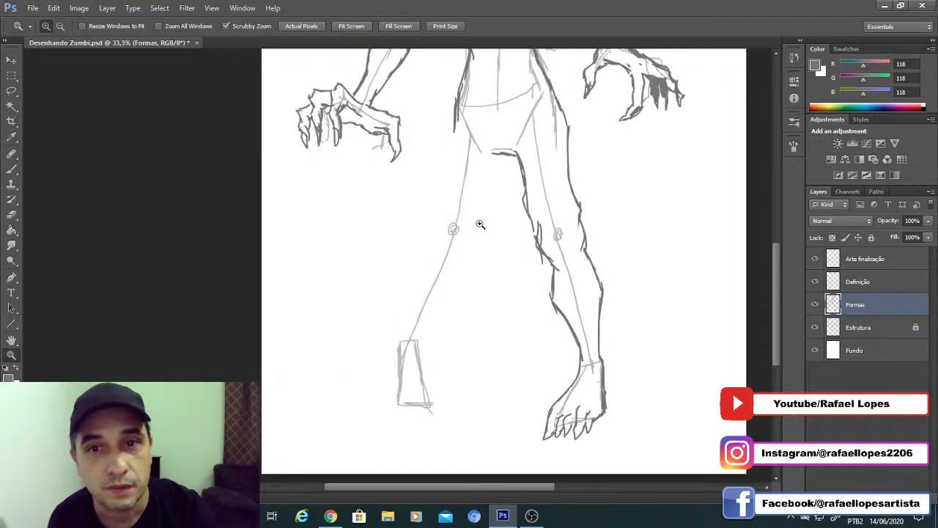
{"action": "left_click", "coordinate": [489, 167]}
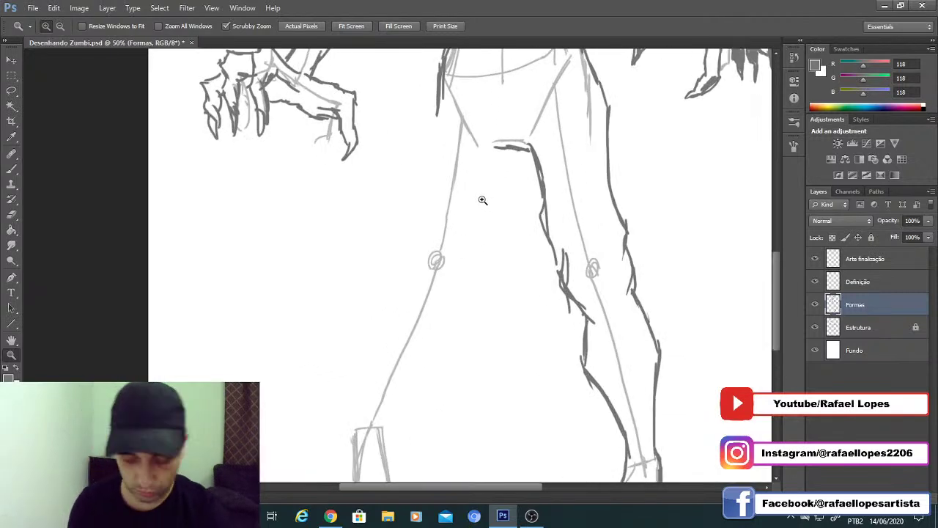
{"action": "key", "text": "b"}
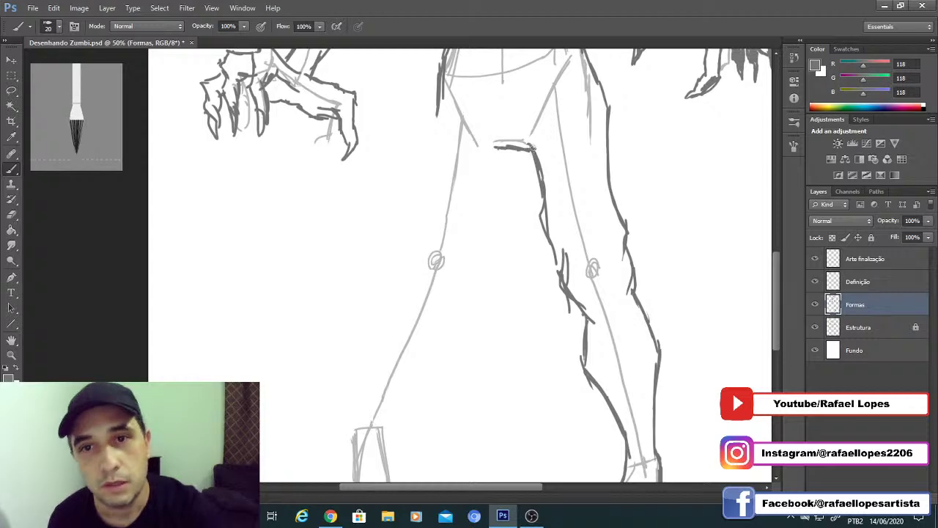
{"action": "left_click_drag", "start_coordinate": [533, 149], "coordinate": [561, 272]}
Step: Draw the inner and outer contours of the leg on the canvas's left side, from the crotch and hip down to the ankle
{"action": "key", "text": "z"}
{"action": "left_click", "coordinate": [476, 201], "text": "alt"}
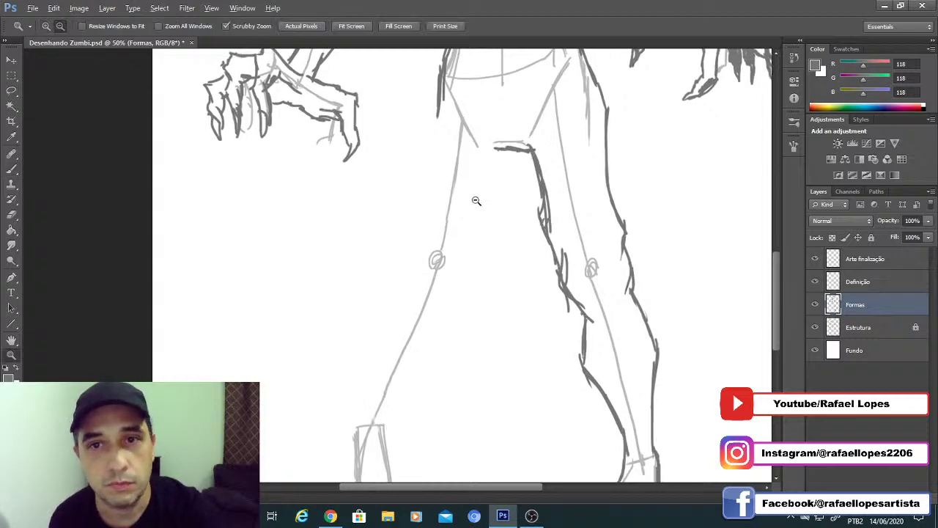
{"action": "left_click", "coordinate": [476, 200], "text": "alt"}
{"action": "left_click", "coordinate": [476, 200], "text": "alt"}
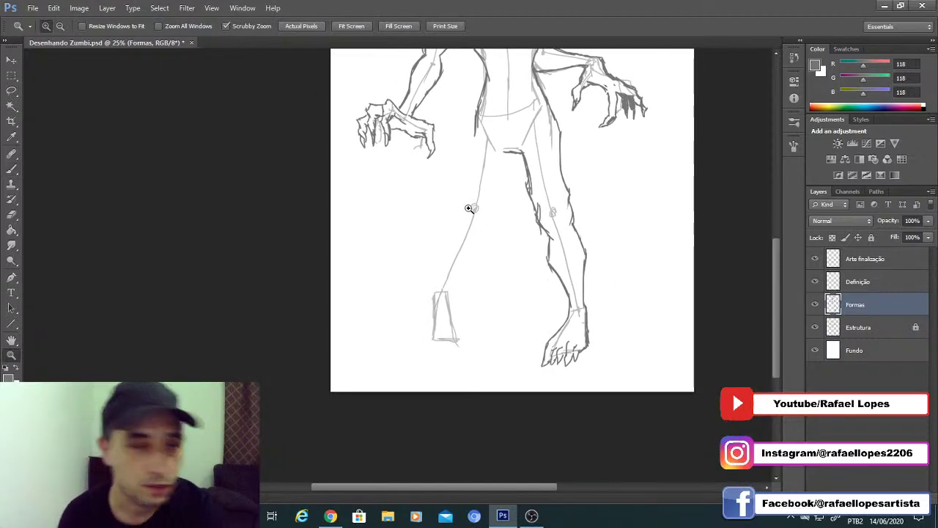
{"action": "key", "text": "b"}
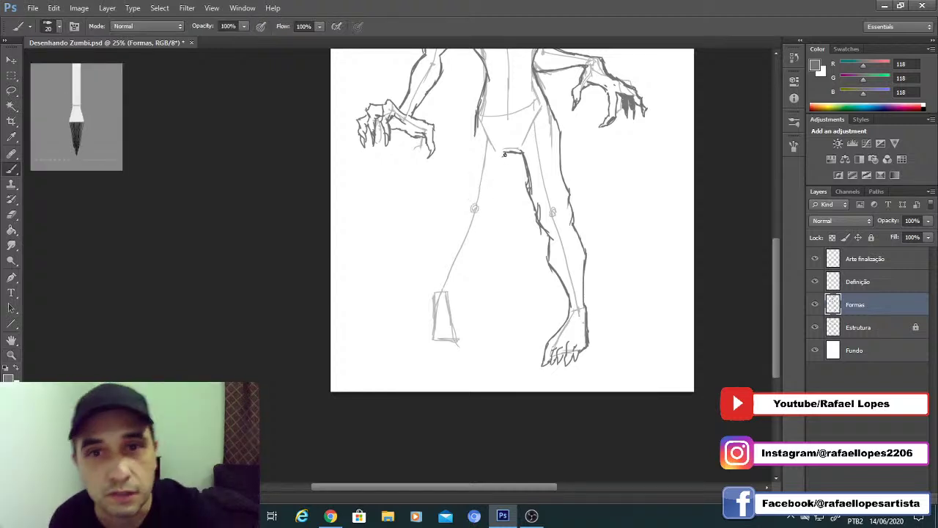
{"action": "left_click_drag", "start_coordinate": [502, 172], "coordinate": [486, 222]}
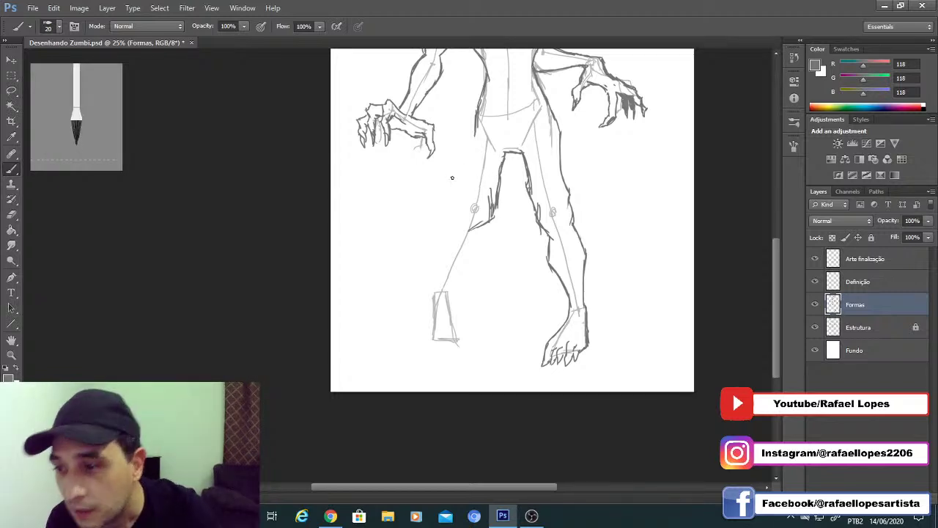
{"action": "left_click_drag", "start_coordinate": [458, 176], "coordinate": [464, 182]}
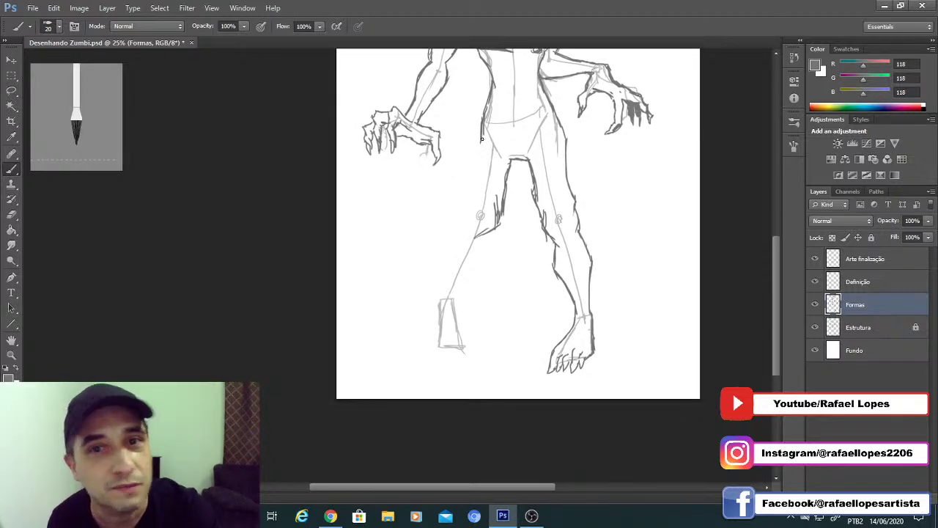
{"action": "mouse_move", "coordinate": [481, 141]}
{"action": "left_mouse_down"}
{"action": "mouse_move", "coordinate": [469, 203]}
{"action": "mouse_move", "coordinate": [450, 230]}
{"action": "mouse_move", "coordinate": [441, 305]}
{"action": "mouse_move", "coordinate": [485, 237]}
{"action": "mouse_move", "coordinate": [484, 247]}
{"action": "mouse_move", "coordinate": [459, 290]}
{"action": "mouse_move", "coordinate": [446, 275]}
{"action": "mouse_move", "coordinate": [463, 219]}
{"action": "left_mouse_up"}
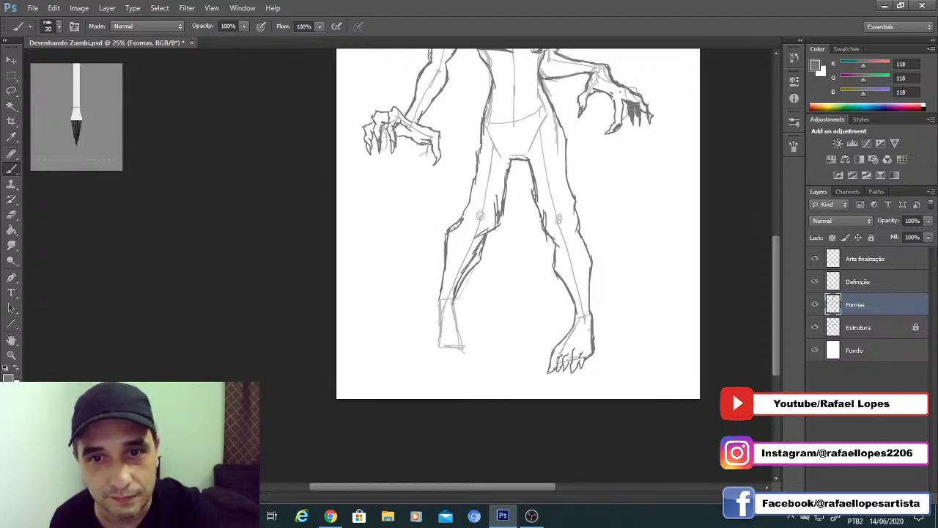
Step: Redraw the outer thigh contour of the leg on the canvas's left side farther outward and erase the old line inside it
{"action": "key", "text": "z"}
{"action": "left_click", "coordinate": [473, 219]}
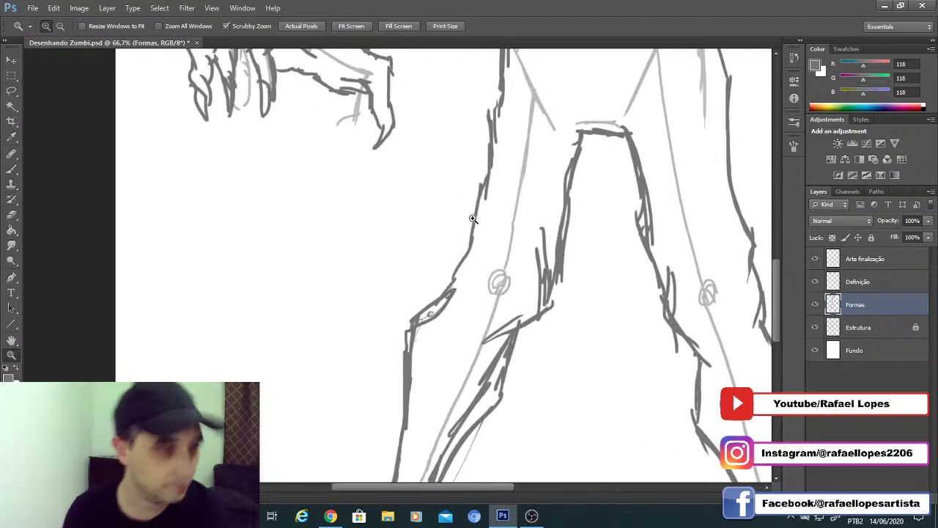
{"action": "key", "text": "b"}
{"action": "mouse_move", "coordinate": [427, 309]}
{"action": "left_mouse_down"}
{"action": "mouse_move", "coordinate": [465, 227]}
{"action": "mouse_move", "coordinate": [473, 153]}
{"action": "mouse_move", "coordinate": [477, 245]}
{"action": "mouse_move", "coordinate": [497, 187]}
{"action": "mouse_move", "coordinate": [481, 230]}
{"action": "mouse_move", "coordinate": [511, 197]}
{"action": "left_mouse_up"}
{"action": "key", "text": "e"}
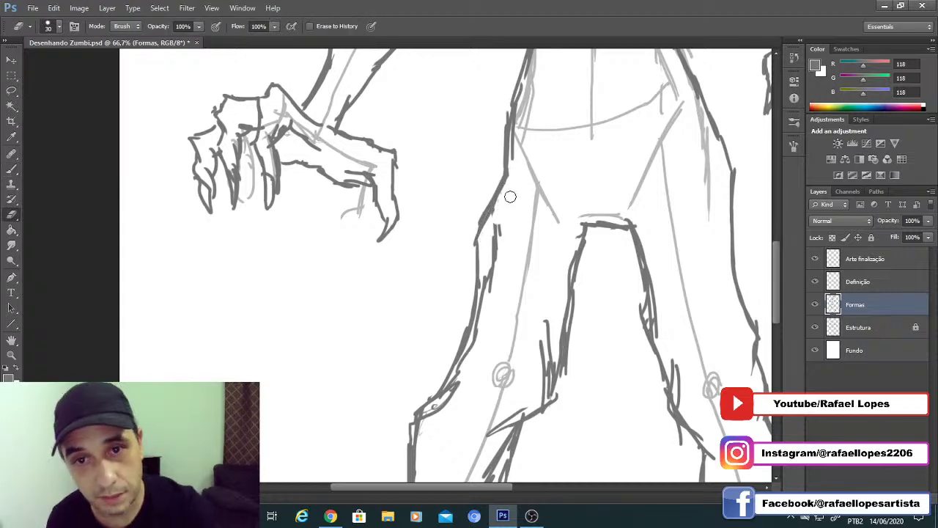
{"action": "mouse_move", "coordinate": [494, 243]}
{"action": "left_mouse_down"}
{"action": "mouse_move", "coordinate": [487, 291]}
{"action": "mouse_move", "coordinate": [349, 345]}
{"action": "mouse_move", "coordinate": [360, 250]}
{"action": "left_mouse_up"}
Step: Brush the inner edge and the toes of the foot on the canvas's left side over the skeleton's foot block
{"action": "key", "text": "z"}
{"action": "left_click", "coordinate": [349, 344]}
{"action": "left_click", "coordinate": [349, 345]}
{"action": "key", "text": "b"}
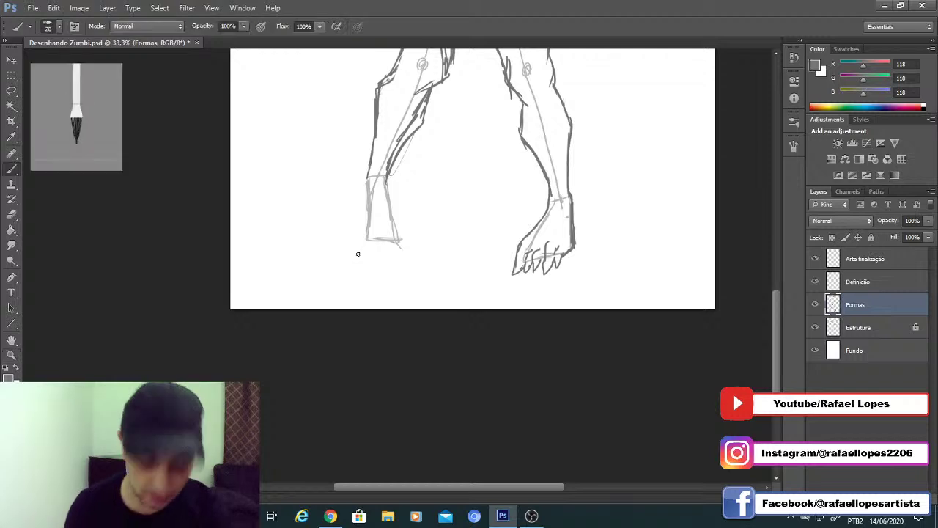
{"action": "key", "text": "z"}
{"action": "left_click", "coordinate": [378, 183]}
{"action": "key", "text": "b"}
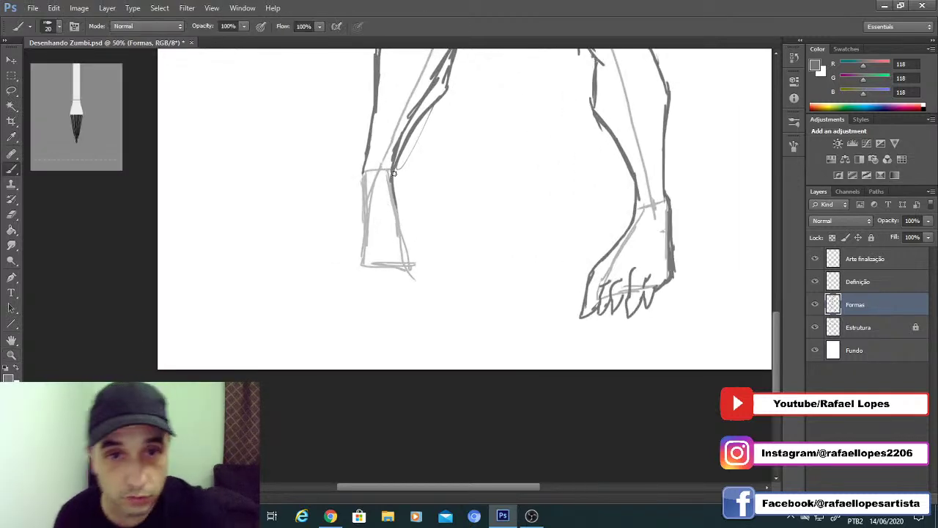
{"action": "mouse_move", "coordinate": [394, 173]}
{"action": "left_mouse_down"}
{"action": "mouse_move", "coordinate": [432, 287]}
{"action": "mouse_move", "coordinate": [410, 262]}
{"action": "mouse_move", "coordinate": [409, 286]}
{"action": "mouse_move", "coordinate": [376, 272]}
{"action": "left_mouse_up"}
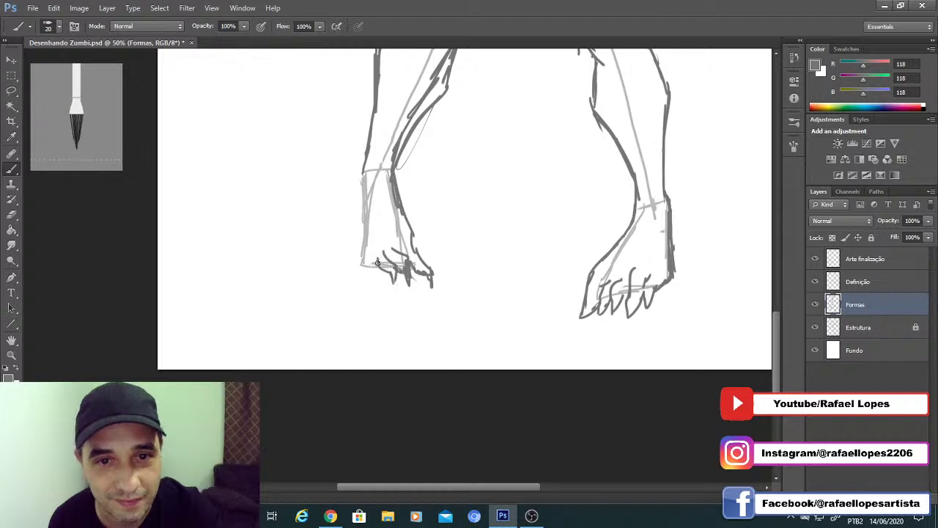
{"action": "scroll", "coordinate": [366, 220], "scroll_direction": "up", "scroll_amount": 1}
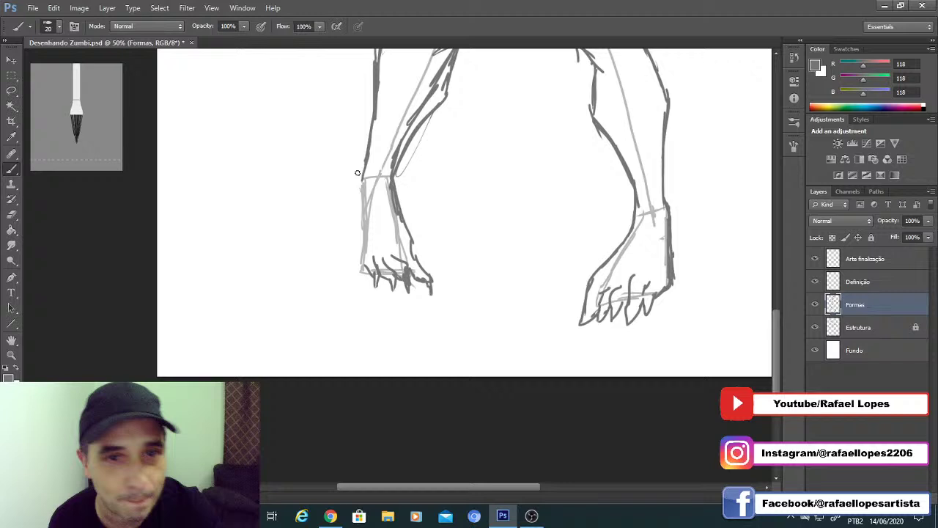
Step: Lasso both legs from below the crotch on the Formas layer, move them down to lengthen the figure, and deselect
{"action": "scroll", "coordinate": [357, 173], "scroll_direction": "up", "scroll_amount": 5}
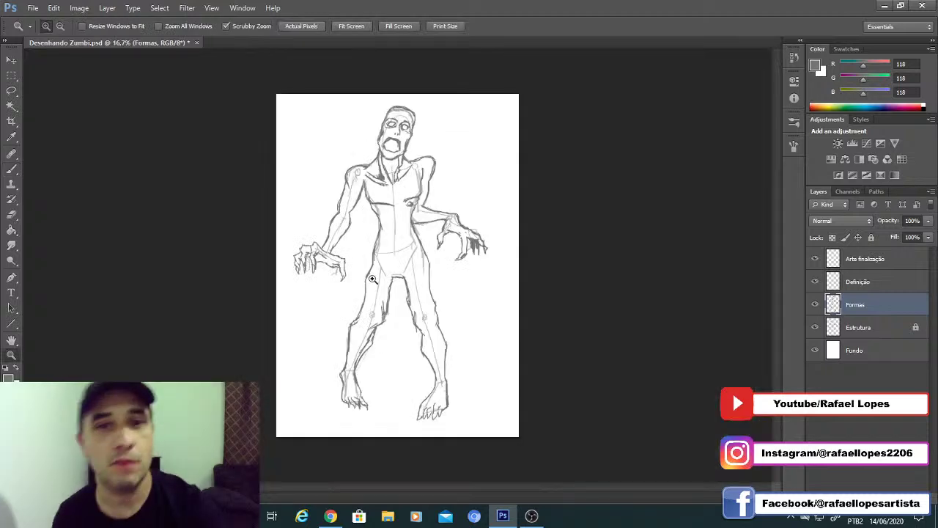
{"action": "left_click", "coordinate": [373, 279]}
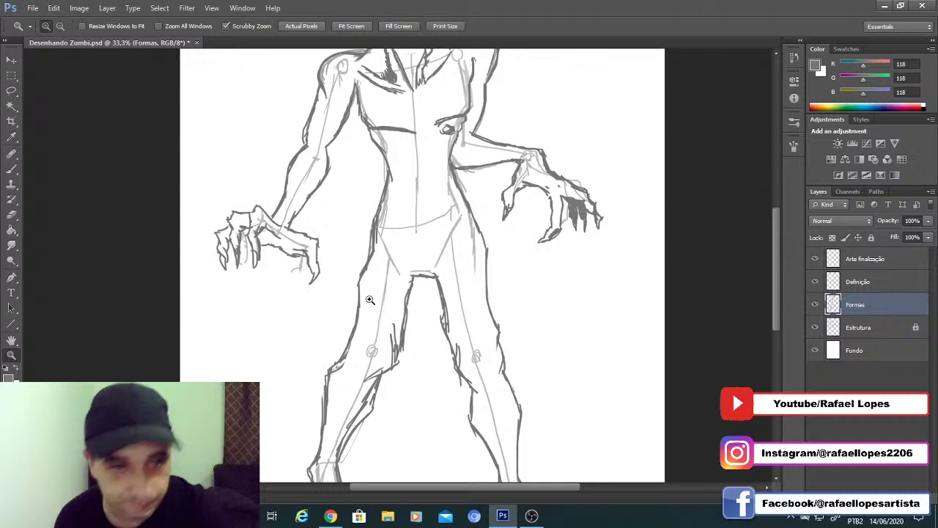
{"action": "key", "text": "ctrl+minus"}
{"action": "key", "text": "ctrl+minus"}
{"action": "key", "text": "ctrl+minus"}
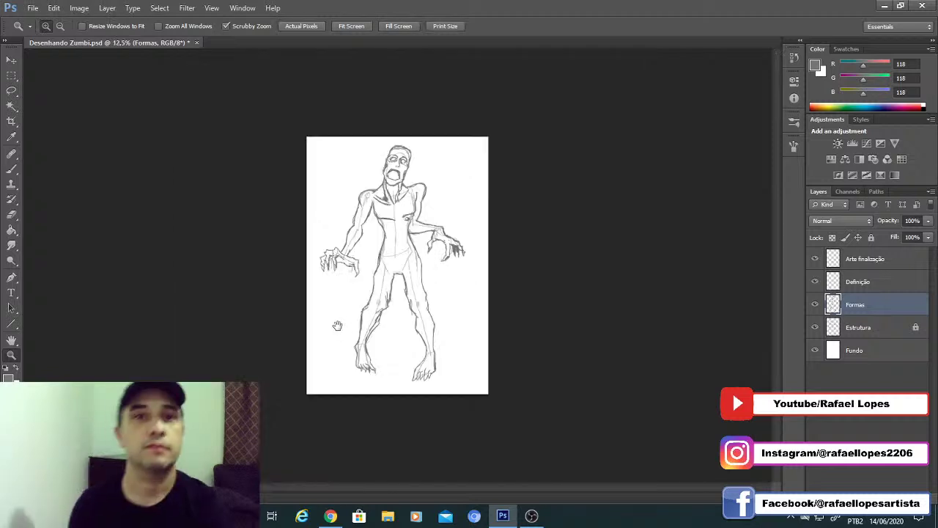
{"action": "key", "text": "l"}
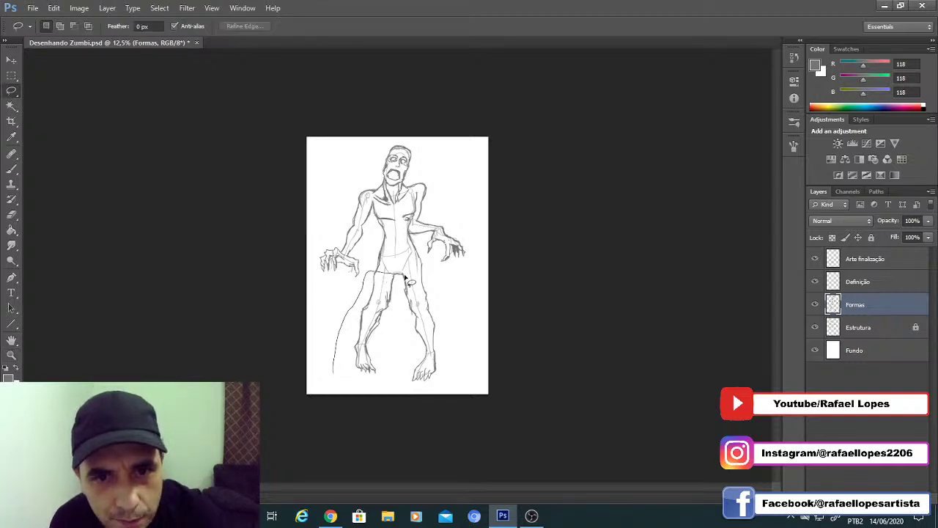
{"action": "mouse_move", "coordinate": [456, 332]}
{"action": "left_mouse_down"}
{"action": "mouse_move", "coordinate": [437, 408]}
{"action": "mouse_move", "coordinate": [336, 374]}
{"action": "left_mouse_up"}
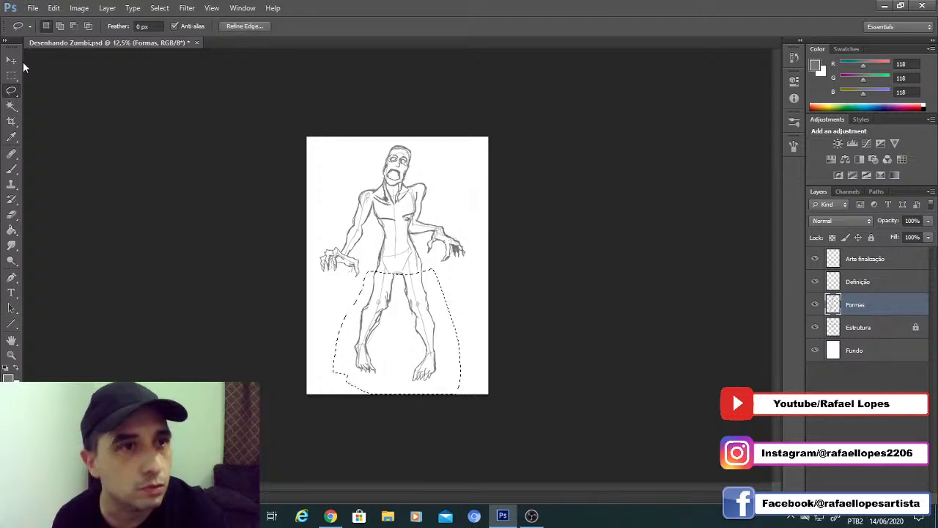
{"action": "key", "text": "v"}
{"action": "left_click_drag", "start_coordinate": [369, 310], "coordinate": [371, 326]}
{"action": "left_click", "coordinate": [11, 77]}
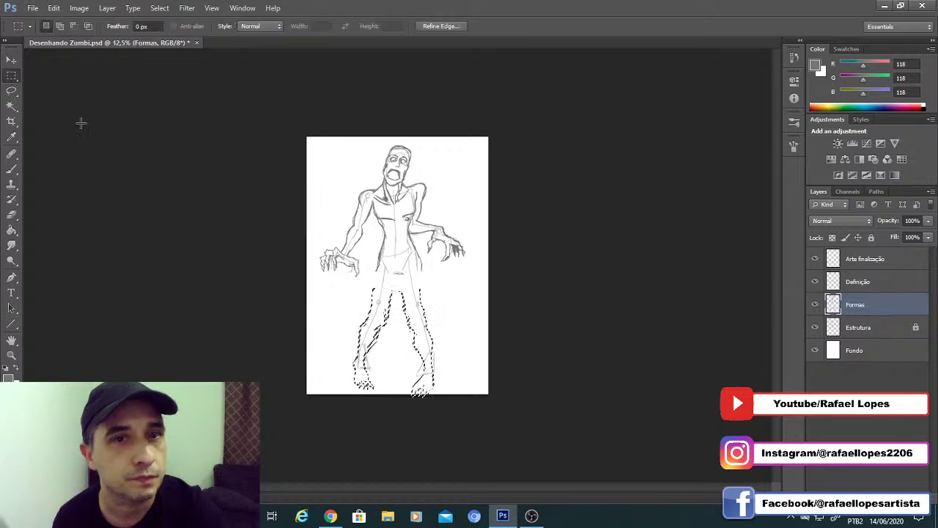
{"action": "left_click", "coordinate": [212, 242]}
Step: Scale the whole Formas drawing to about 91.7% and reposition it over the skeleton within the page
{"action": "key", "text": "v"}
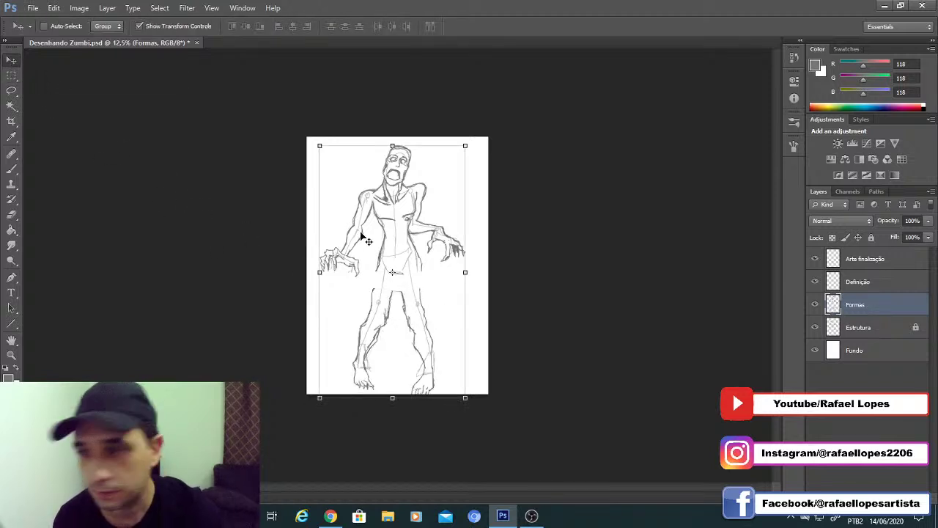
{"action": "left_click_drag", "start_coordinate": [376, 218], "coordinate": [377, 211]}
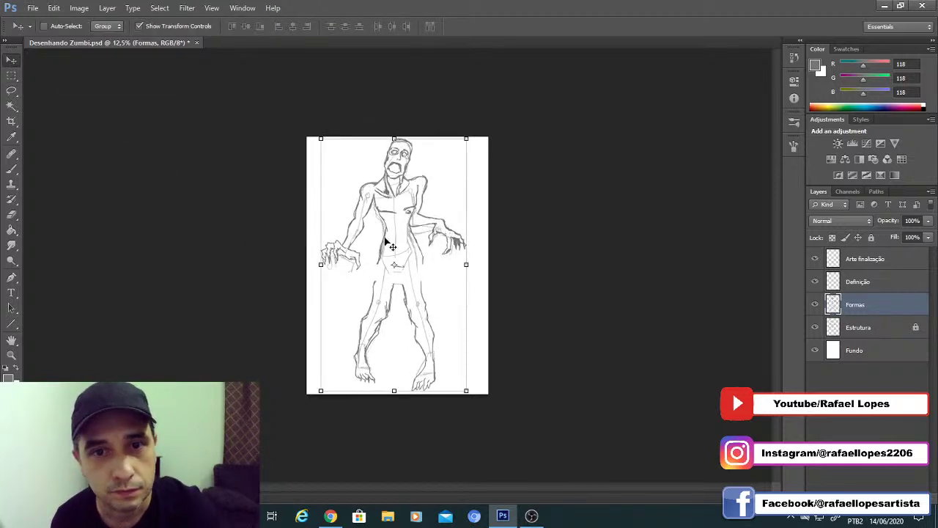
{"action": "left_click_drag", "start_coordinate": [464, 392], "coordinate": [452, 371]}
{"action": "left_click_drag", "start_coordinate": [396, 250], "coordinate": [412, 233]}
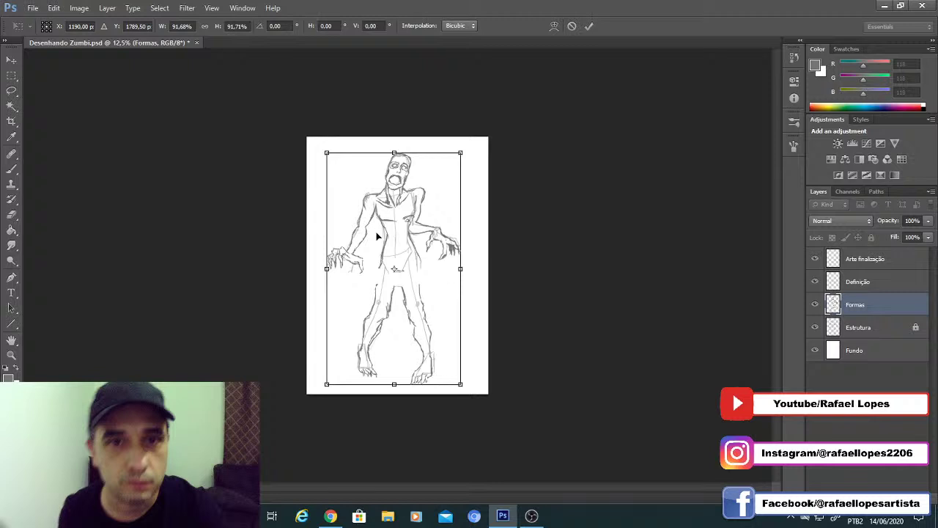
{"action": "left_click_drag", "start_coordinate": [377, 233], "coordinate": [378, 230]}
{"action": "key", "text": "Left"}
{"action": "key", "text": "Left"}
{"action": "key", "text": "Left"}
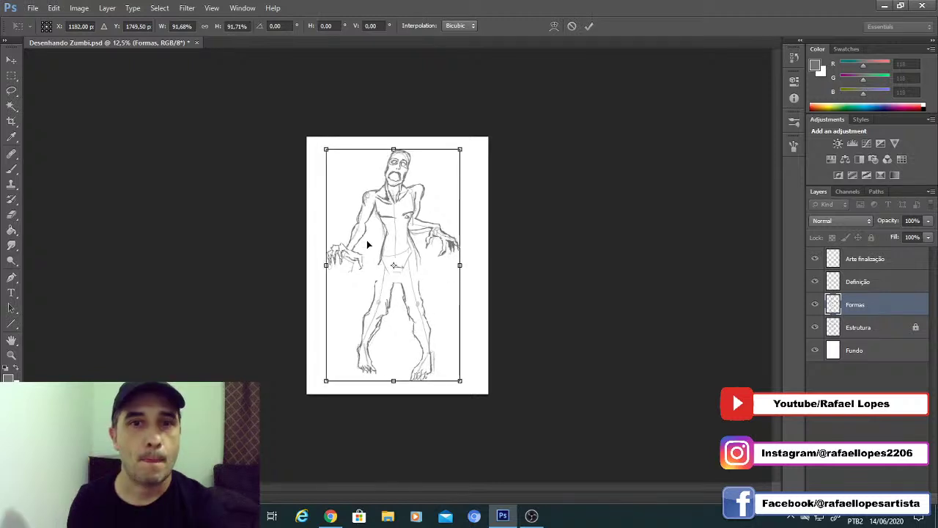
{"action": "left_click", "coordinate": [589, 25]}
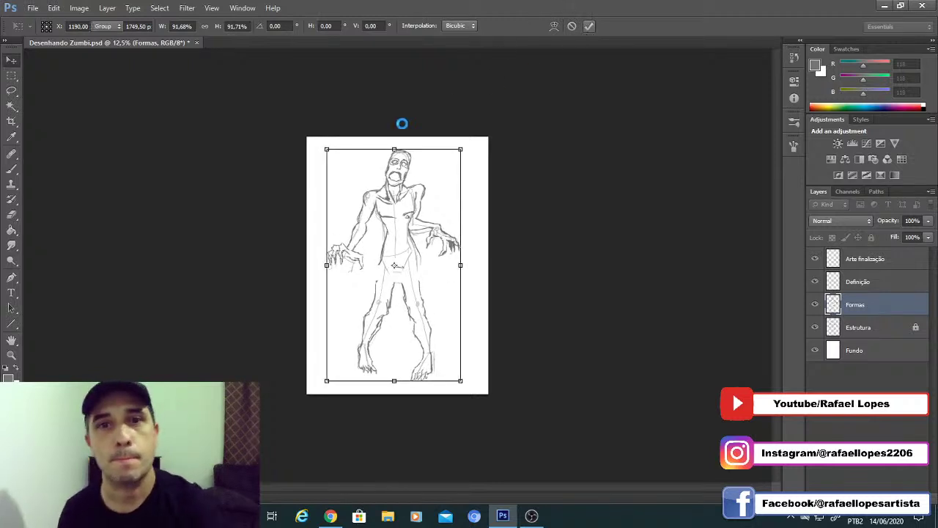
Step: Unlock the Estrutura layer, shift the skeleton slightly to match the resized figure, and lock the layer again
{"action": "left_click", "coordinate": [11, 75]}
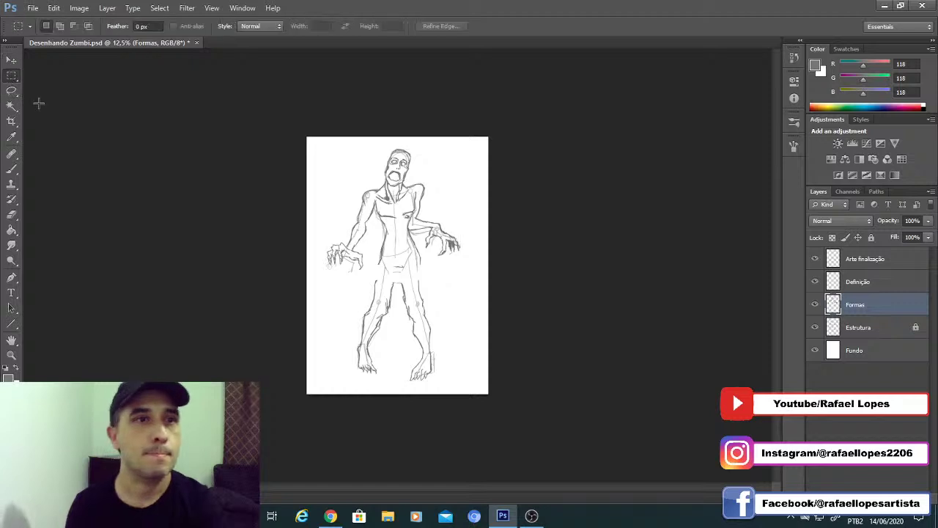
{"action": "left_click", "coordinate": [865, 329]}
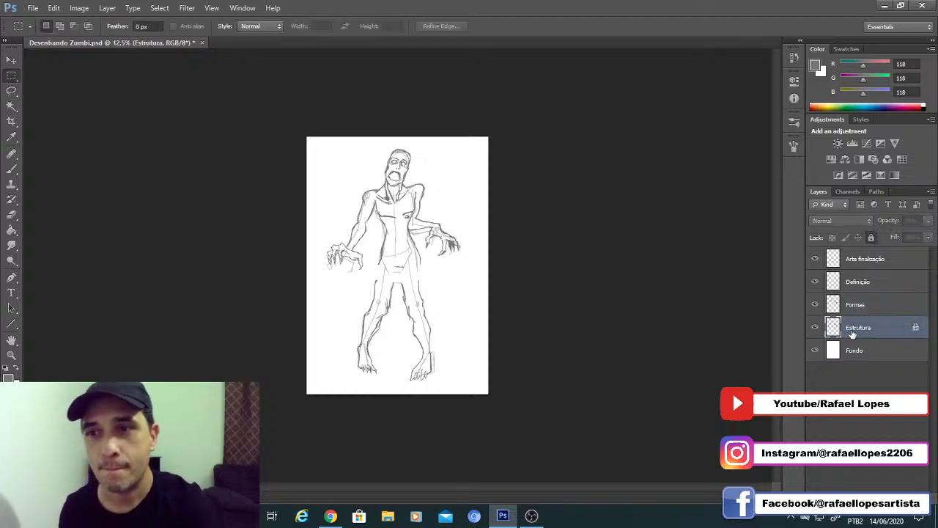
{"action": "left_click", "coordinate": [871, 237]}
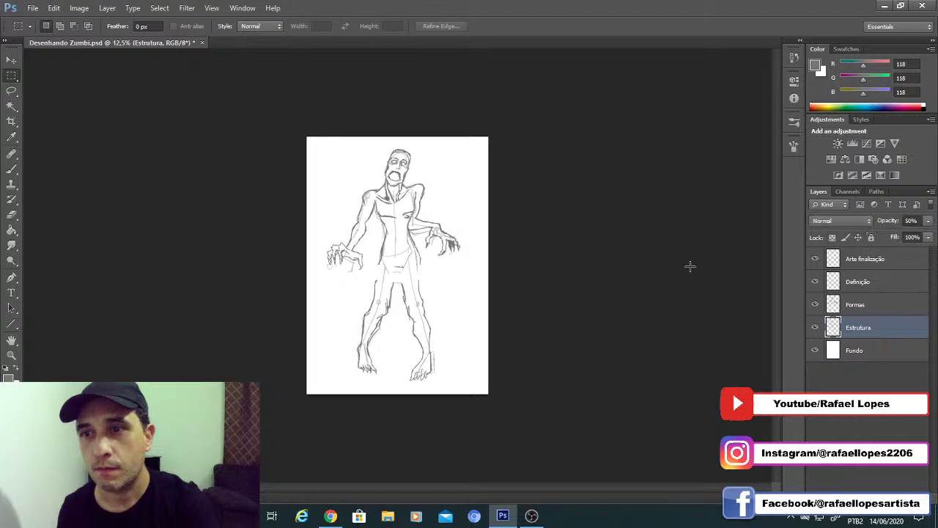
{"action": "left_click", "coordinate": [11, 59]}
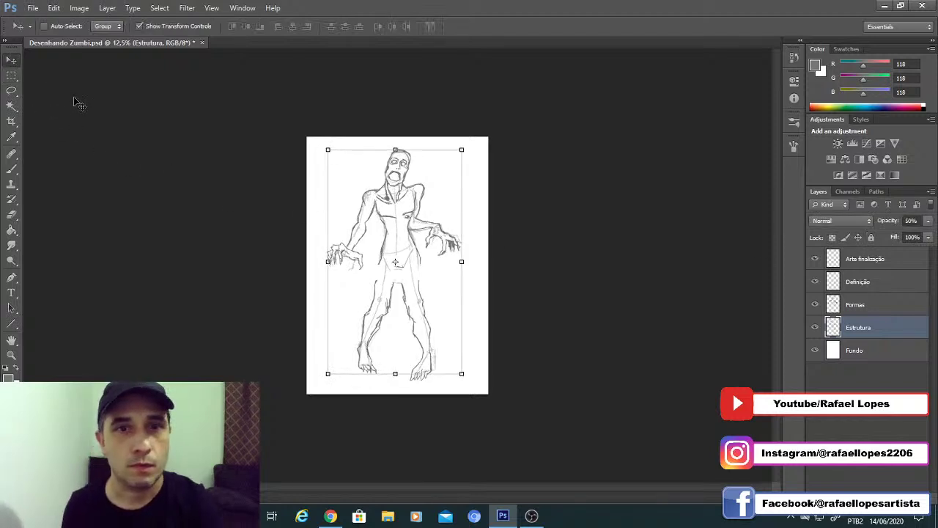
{"action": "left_click_drag", "start_coordinate": [381, 225], "coordinate": [380, 226]}
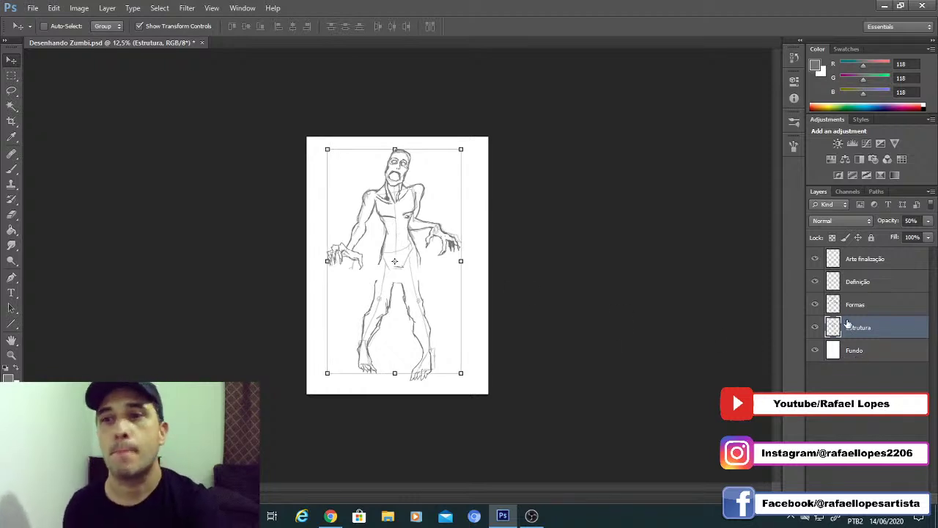
{"action": "left_click", "coordinate": [871, 237]}
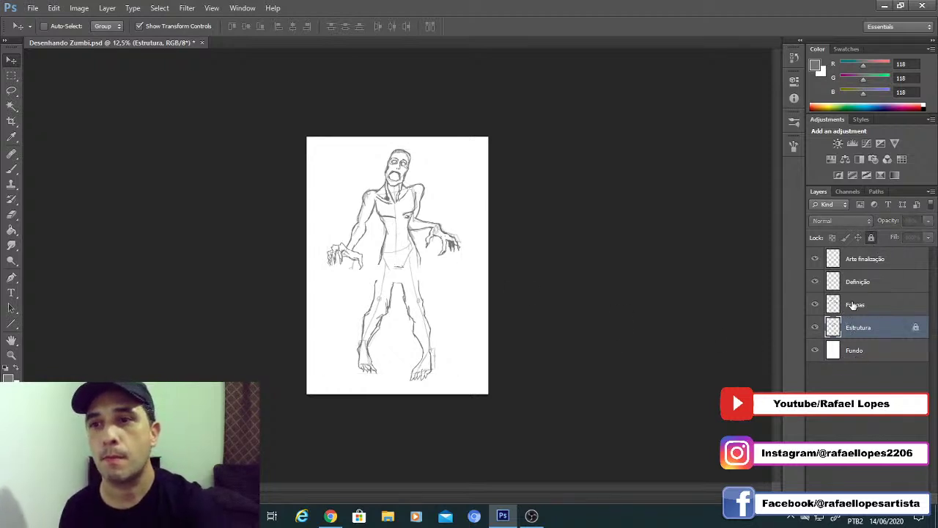
Step: Erase the horizontal line joining the tops of the inner thighs on the Formas layer
{"action": "left_click", "coordinate": [855, 304]}
{"action": "key", "text": "z"}
{"action": "left_click", "coordinate": [387, 262]}
{"action": "left_click", "coordinate": [387, 261]}
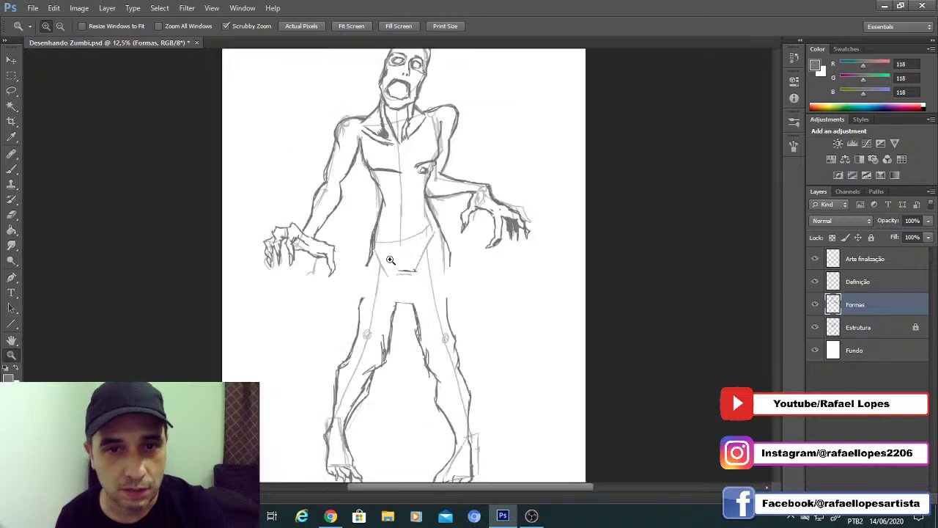
{"action": "left_click", "coordinate": [388, 262]}
{"action": "left_click_drag", "start_coordinate": [390, 285], "coordinate": [396, 236]}
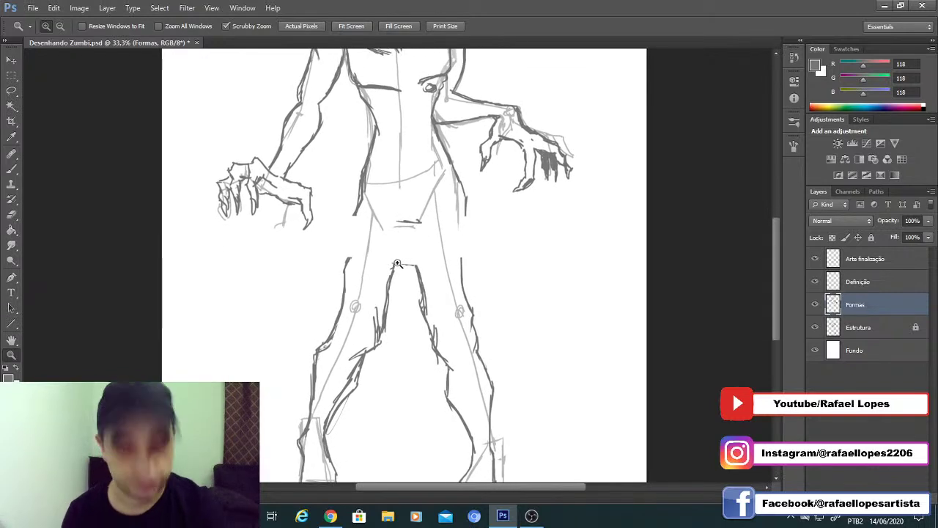
{"action": "key", "text": "e"}
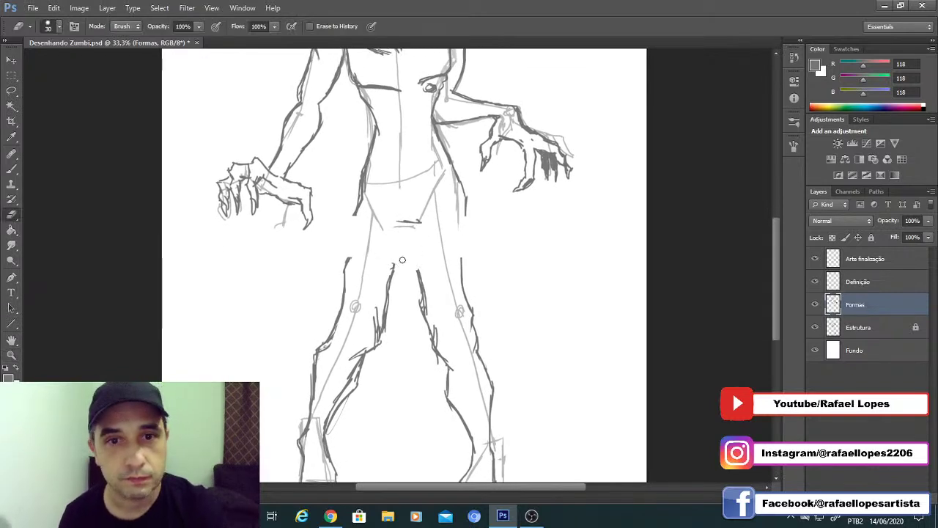
Step: Redraw the crotch line slightly lower, erase the old one, and brush the diagonal groin lines beside it
{"action": "key", "text": "z"}
{"action": "left_click", "coordinate": [411, 258]}
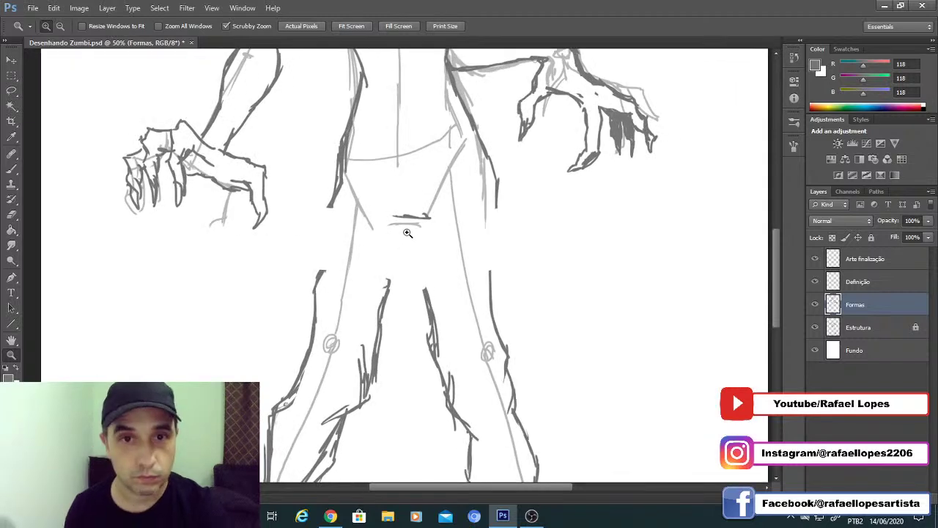
{"action": "key", "text": "b"}
{"action": "mouse_move", "coordinate": [419, 227]}
{"action": "left_mouse_down"}
{"action": "mouse_move", "coordinate": [395, 236]}
{"action": "mouse_move", "coordinate": [388, 214]}
{"action": "left_mouse_up"}
{"action": "key", "text": "e"}
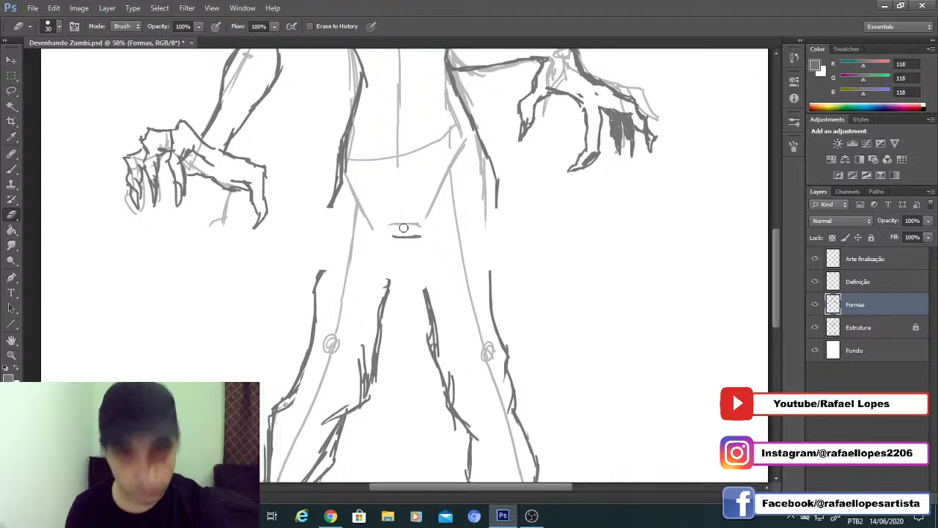
{"action": "key", "text": "b"}
{"action": "left_click_drag", "start_coordinate": [426, 235], "coordinate": [469, 188]}
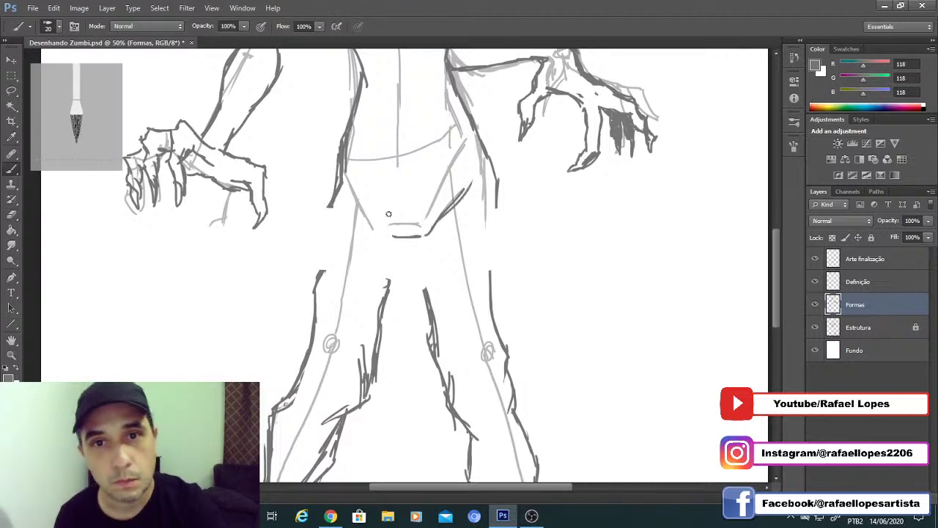
Step: Extend the inner and outer thigh contours of the leg on the canvas's right side up to the crotch and hip
{"action": "scroll", "coordinate": [372, 213], "scroll_direction": "down", "scroll_amount": 3}
{"action": "left_click_drag", "start_coordinate": [413, 196], "coordinate": [424, 243]}
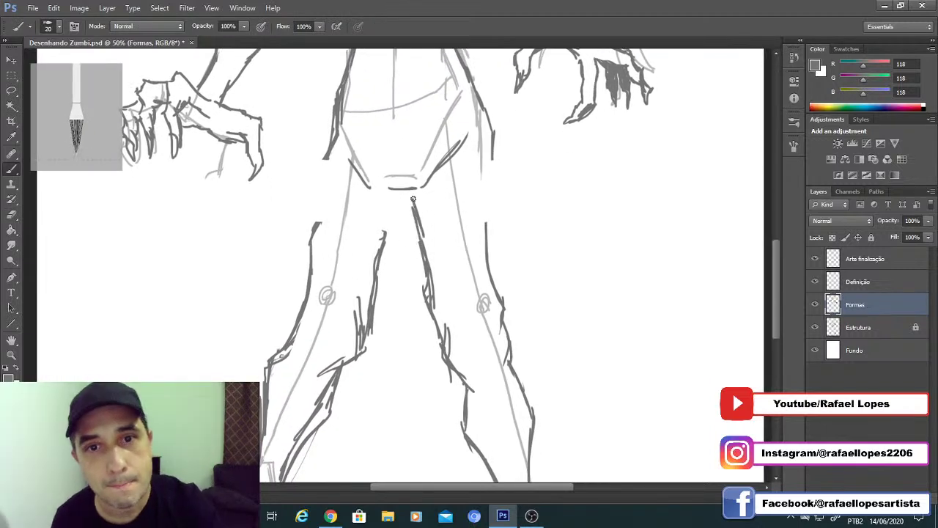
{"action": "left_click_drag", "start_coordinate": [494, 166], "coordinate": [490, 238]}
{"action": "left_click_drag", "start_coordinate": [497, 137], "coordinate": [494, 181]}
{"action": "mouse_move", "coordinate": [477, 97]}
{"action": "left_mouse_down"}
{"action": "mouse_move", "coordinate": [494, 133]}
{"action": "mouse_move", "coordinate": [490, 147]}
{"action": "left_mouse_up"}
Step: Join the outer and inner thigh contours of the leg on the canvas's left side to the hip and crotch
{"action": "scroll", "coordinate": [393, 185], "scroll_direction": "down", "scroll_amount": 3}
{"action": "scroll", "coordinate": [393, 185], "scroll_direction": "left", "scroll_amount": 3}
{"action": "left_click_drag", "start_coordinate": [359, 192], "coordinate": [365, 153]}
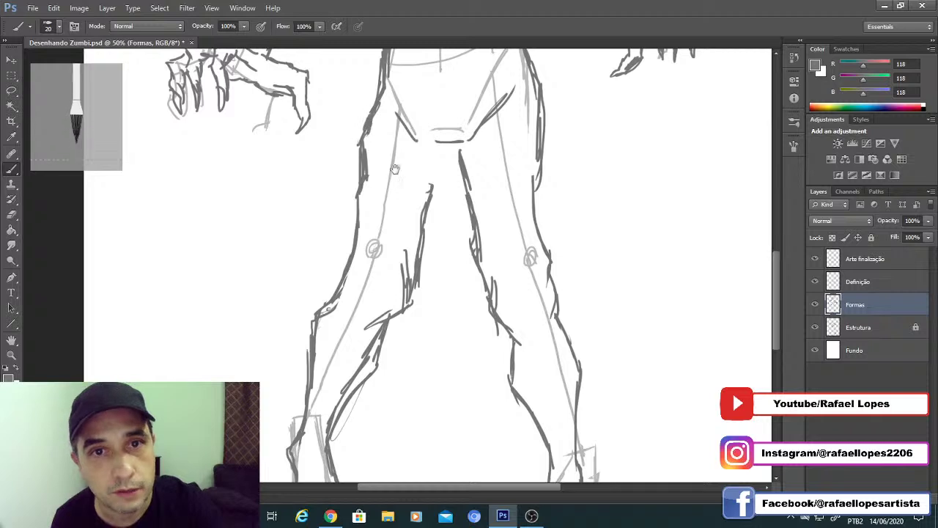
{"action": "scroll", "coordinate": [394, 169], "scroll_direction": "up", "scroll_amount": 1}
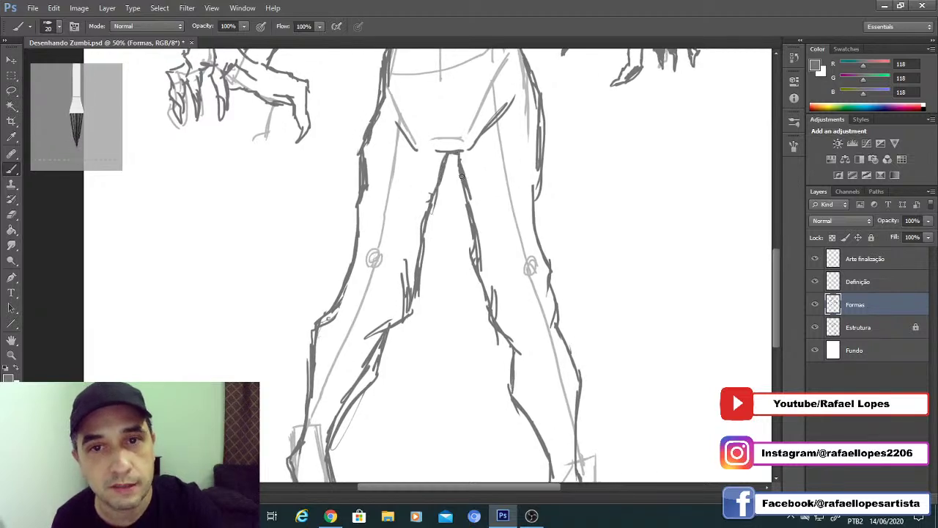
Step: Reinforce the inner contour of the lower leg and ankle on the canvas's right side down to the foot
{"action": "scroll", "coordinate": [462, 176], "scroll_direction": "down", "scroll_amount": 5}
{"action": "scroll", "coordinate": [462, 175], "scroll_direction": "left", "scroll_amount": 2}
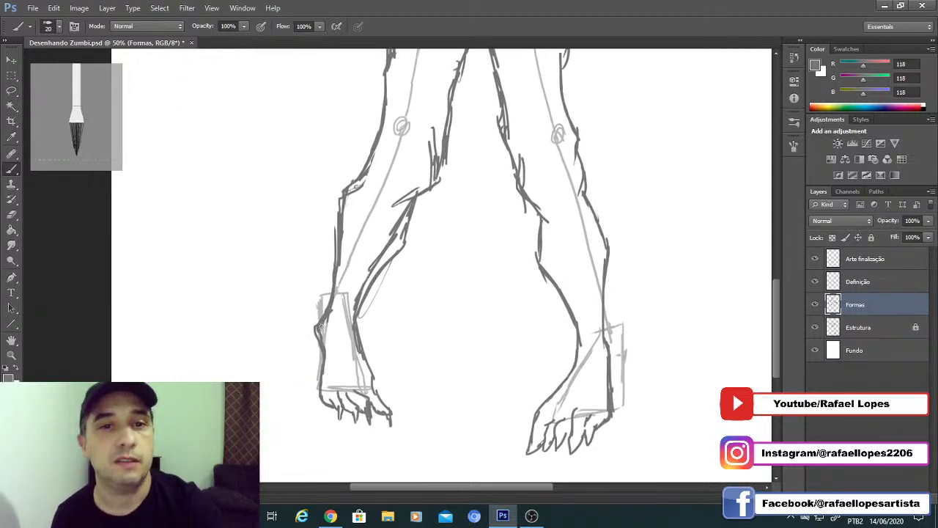
{"action": "scroll", "coordinate": [319, 330], "scroll_direction": "down", "scroll_amount": 2}
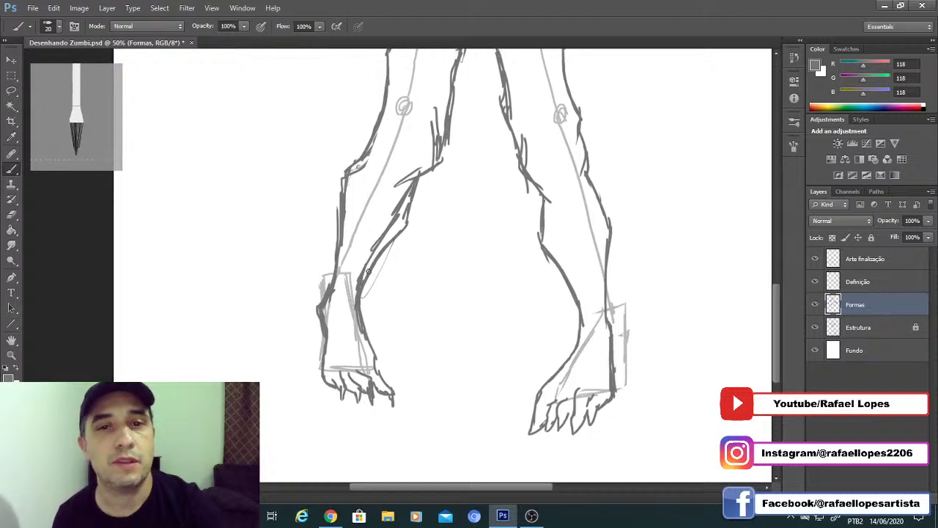
{"action": "scroll", "coordinate": [453, 247], "scroll_direction": "up", "scroll_amount": 1}
{"action": "scroll", "coordinate": [453, 247], "scroll_direction": "right", "scroll_amount": 1}
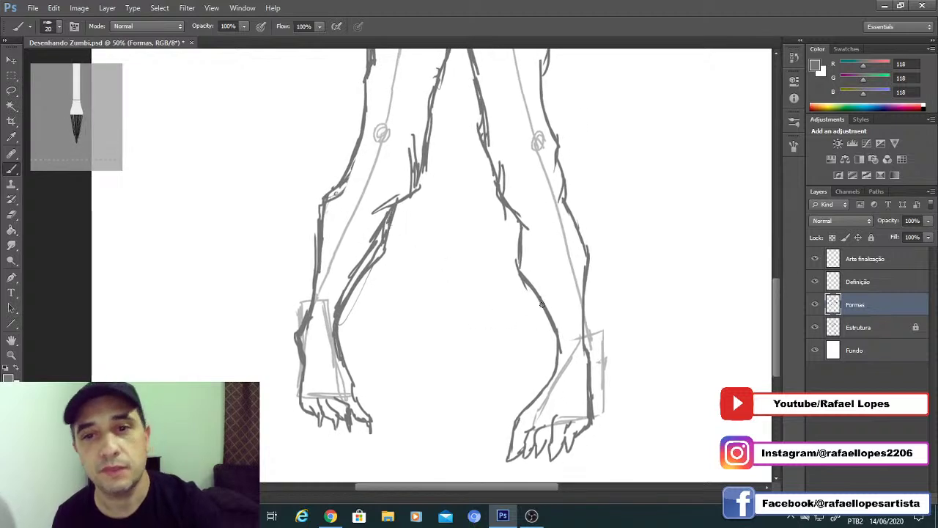
{"action": "left_click_drag", "start_coordinate": [543, 304], "coordinate": [556, 368]}
{"action": "left_click_drag", "start_coordinate": [532, 402], "coordinate": [520, 418]}
{"action": "left_click_drag", "start_coordinate": [541, 349], "coordinate": [552, 257]}
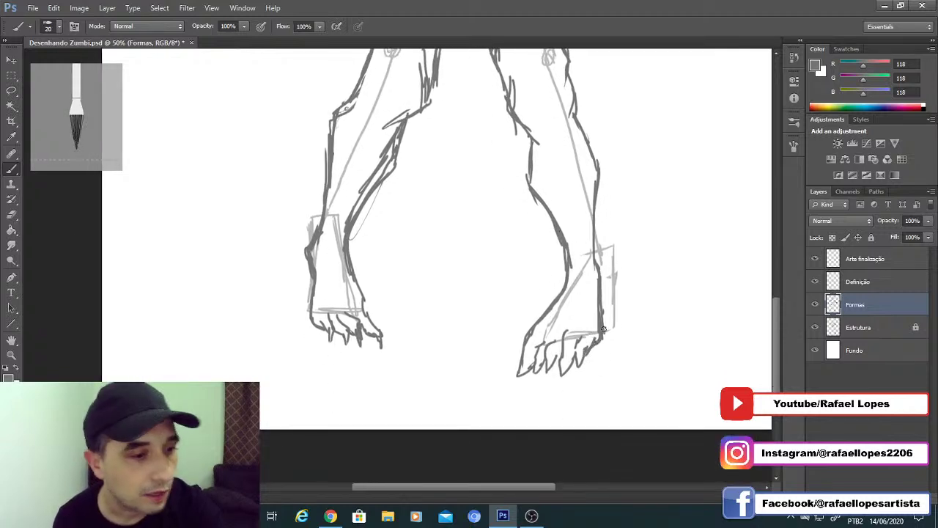
Step: Redraw the outer edge of the foot on the canvas's right side farther outward and erase the old line inside it
{"action": "mouse_move", "coordinate": [601, 335]}
{"action": "left_mouse_down"}
{"action": "mouse_move", "coordinate": [621, 323]}
{"action": "mouse_move", "coordinate": [599, 265]}
{"action": "left_mouse_up"}
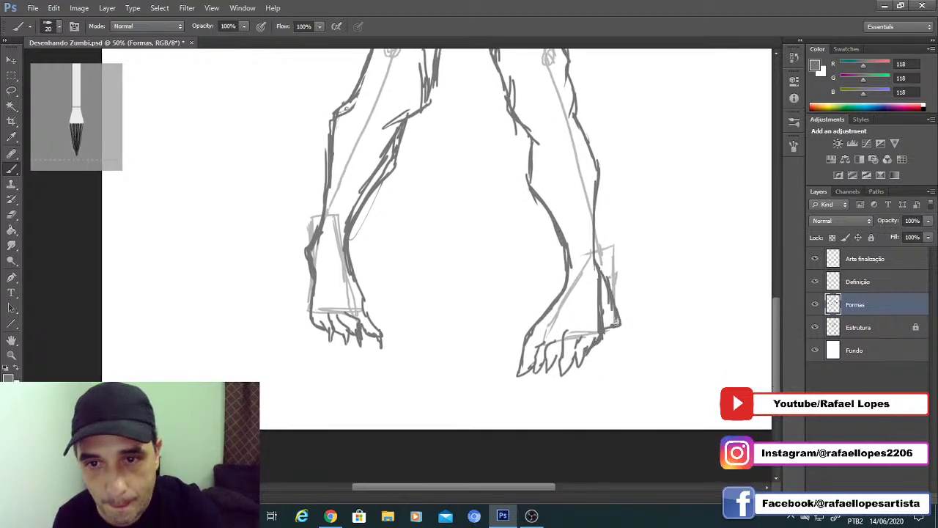
{"action": "key", "text": "e"}
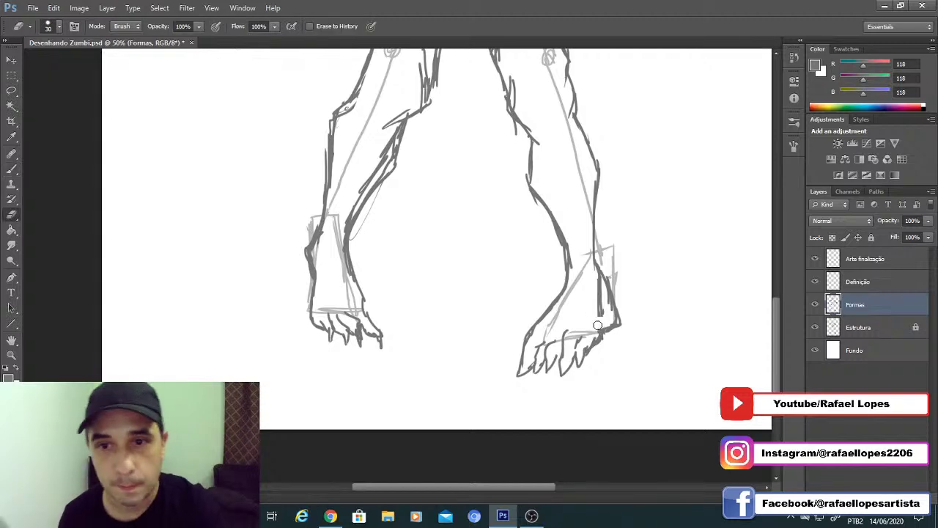
Step: Lasso the hand on the canvas's left side, move it down and outward from the forearm, and clear the selection
{"action": "key", "text": "z"}
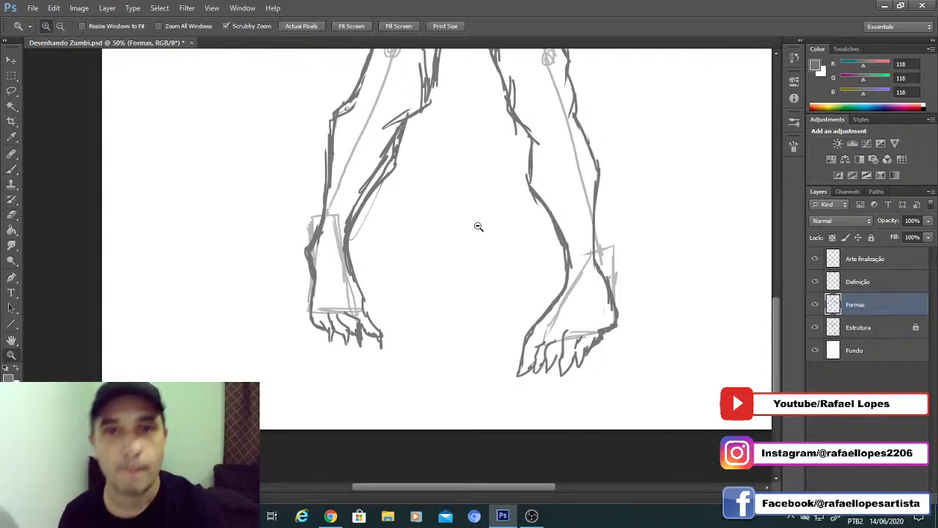
{"action": "left_click", "coordinate": [477, 226], "text": "alt"}
{"action": "left_click", "coordinate": [476, 223], "text": "alt"}
{"action": "left_click", "coordinate": [476, 222], "text": "alt"}
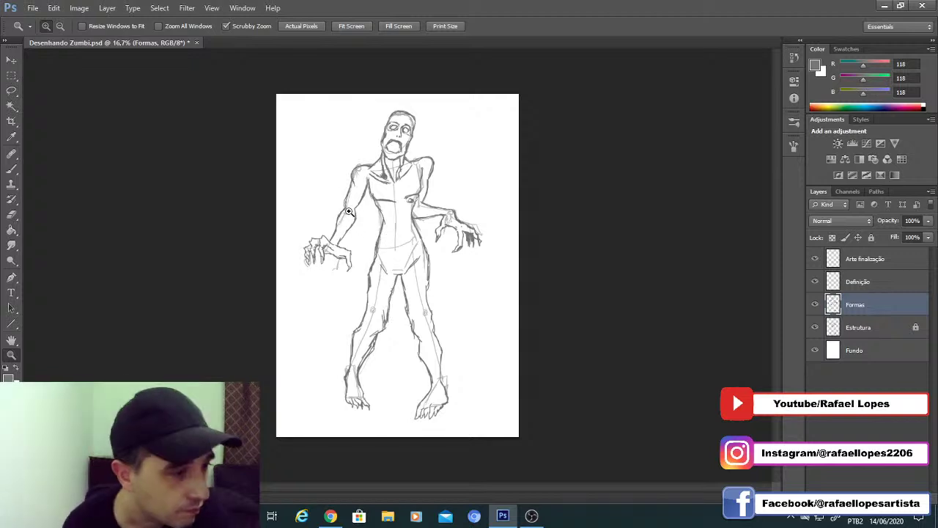
{"action": "left_click", "coordinate": [344, 243]}
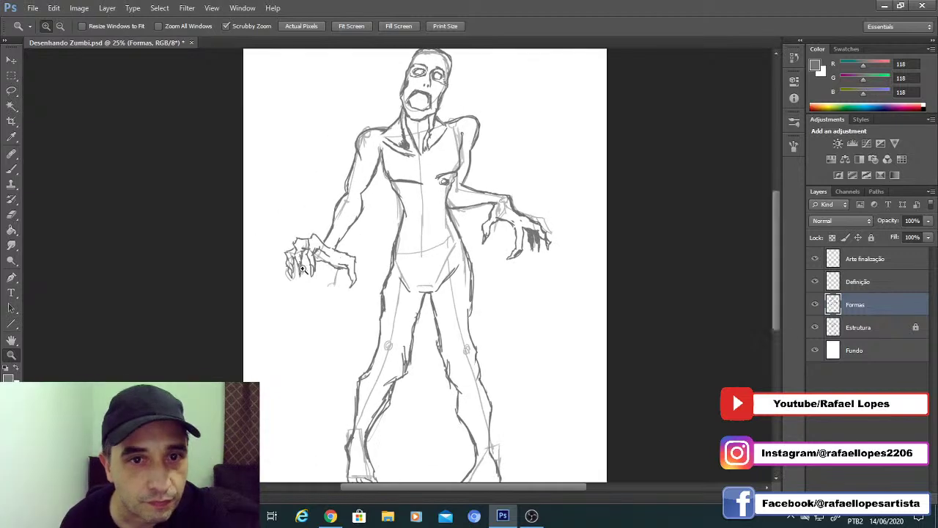
{"action": "key", "text": "l"}
{"action": "mouse_move", "coordinate": [261, 279]}
{"action": "left_mouse_down"}
{"action": "mouse_move", "coordinate": [270, 229]}
{"action": "mouse_move", "coordinate": [310, 222]}
{"action": "left_mouse_up"}
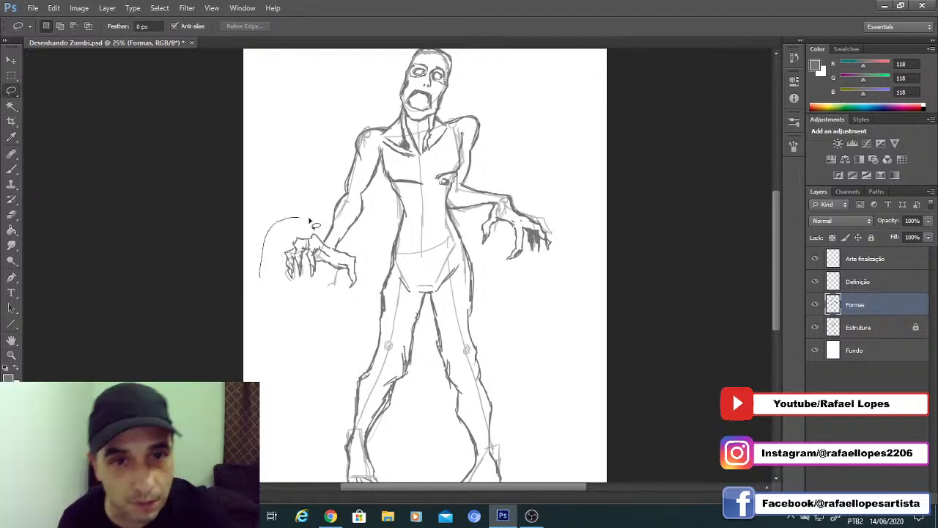
{"action": "left_click_drag", "start_coordinate": [339, 324], "coordinate": [264, 290]}
{"action": "left_click", "coordinate": [12, 60]}
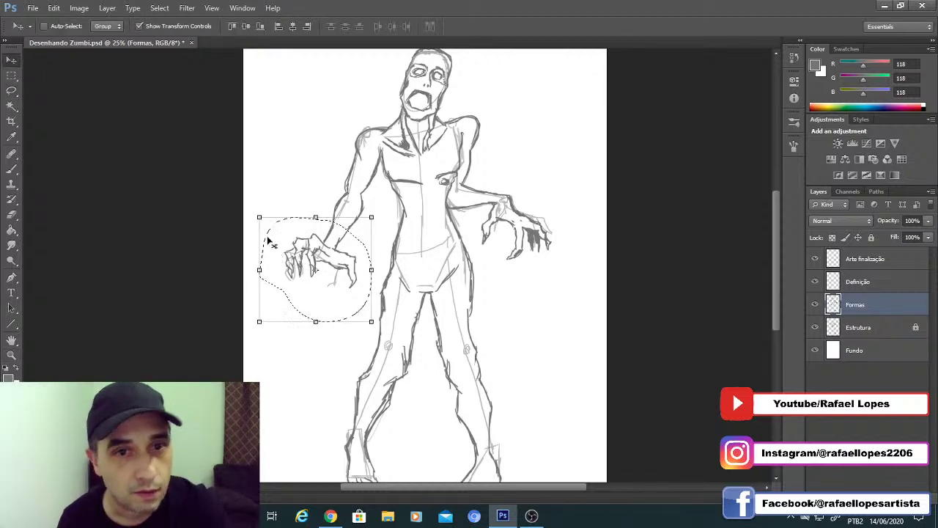
{"action": "left_click_drag", "start_coordinate": [302, 261], "coordinate": [304, 261]}
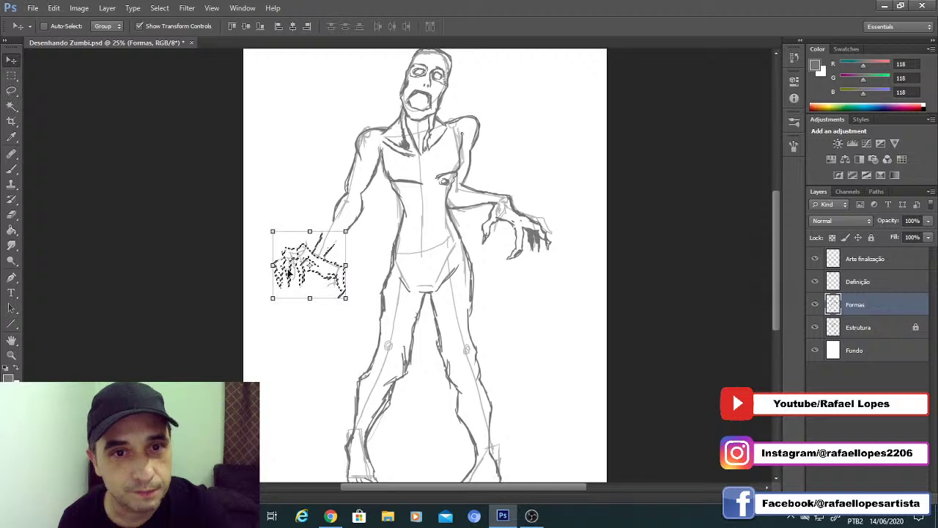
{"action": "key", "text": "shift+Down"}
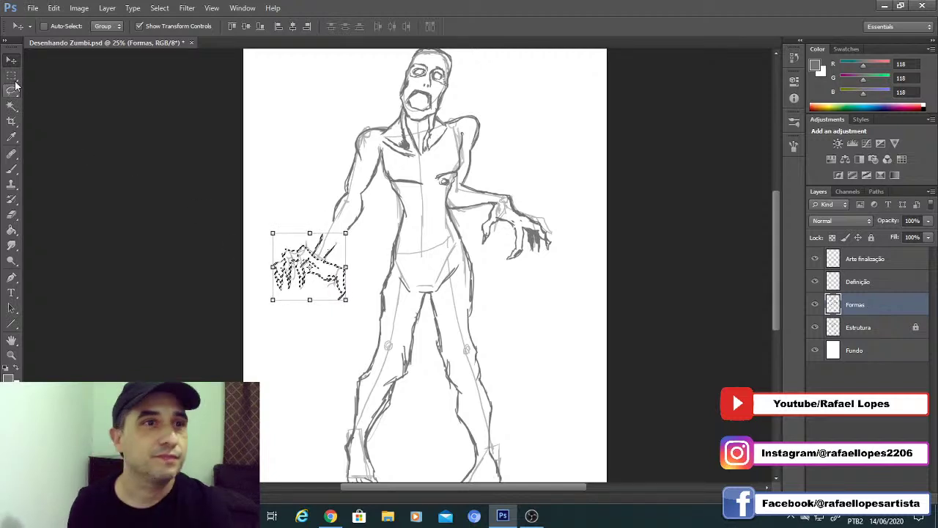
{"action": "left_click", "coordinate": [13, 76]}
{"action": "left_click", "coordinate": [130, 197]}
{"action": "left_click", "coordinate": [473, 194]}
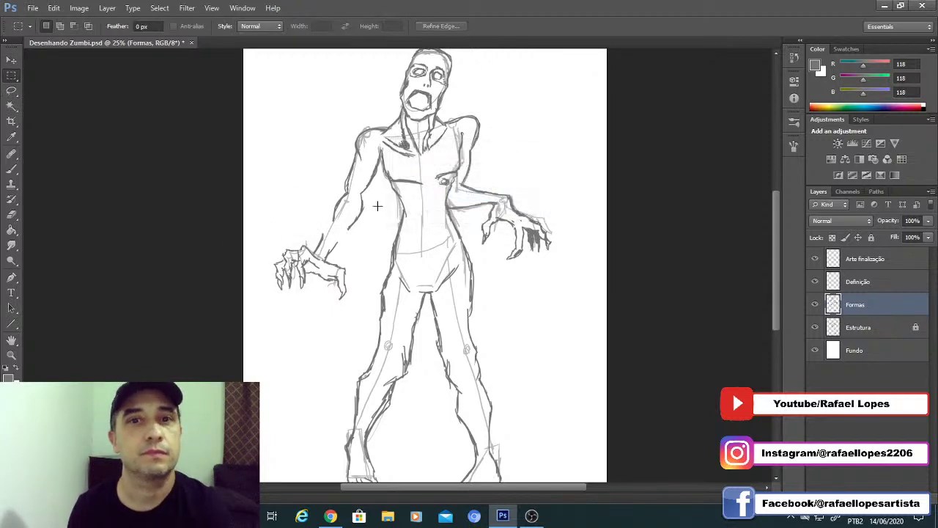
Step: Reselect the moved hand, nudge it slightly back toward the body, and deselect it
{"action": "key", "text": "z"}
{"action": "left_click", "coordinate": [328, 241]}
{"action": "left_click", "coordinate": [328, 240]}
{"action": "key", "text": "ctrl+shift+d"}
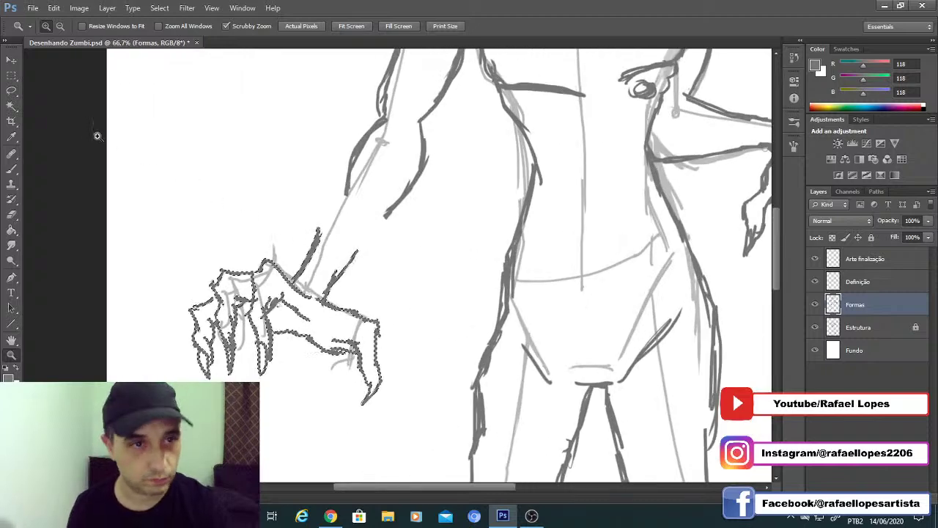
{"action": "left_click", "coordinate": [22, 60]}
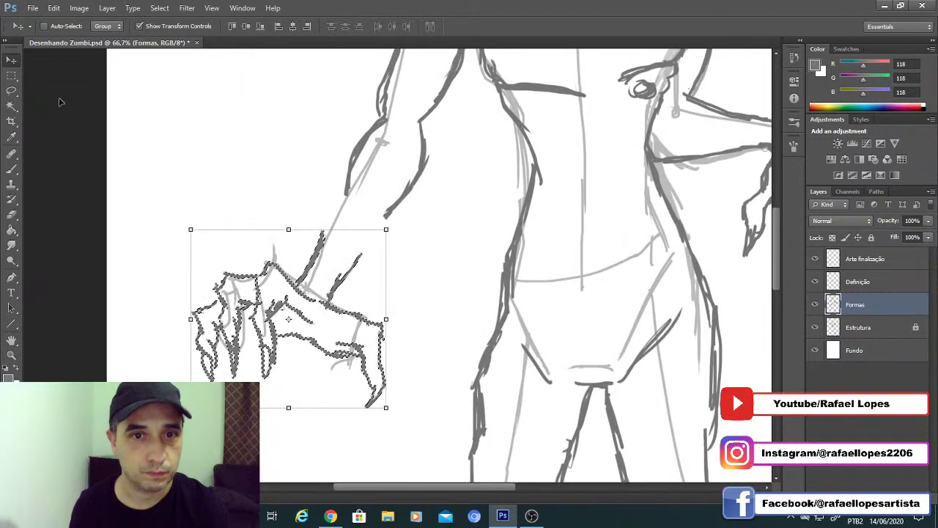
{"action": "key", "text": "b"}
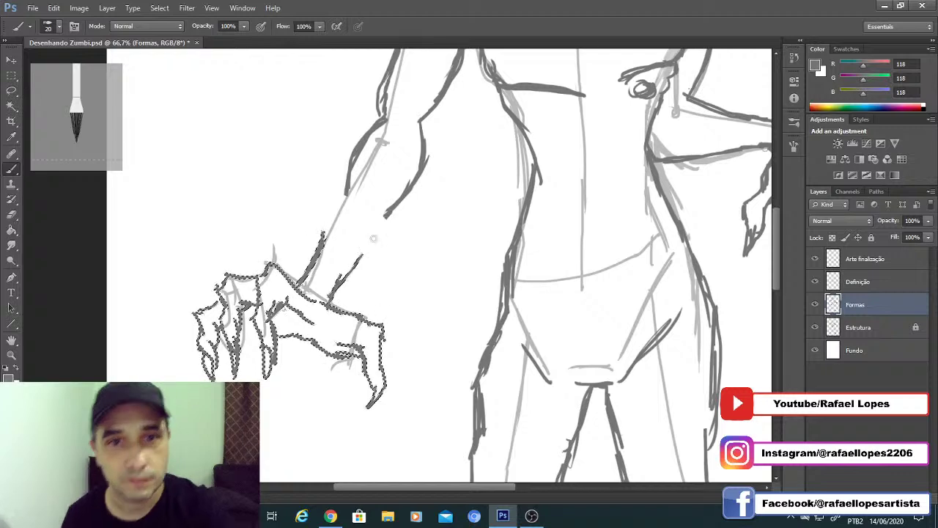
{"action": "key", "text": "m"}
{"action": "key", "text": "ctrl+d"}
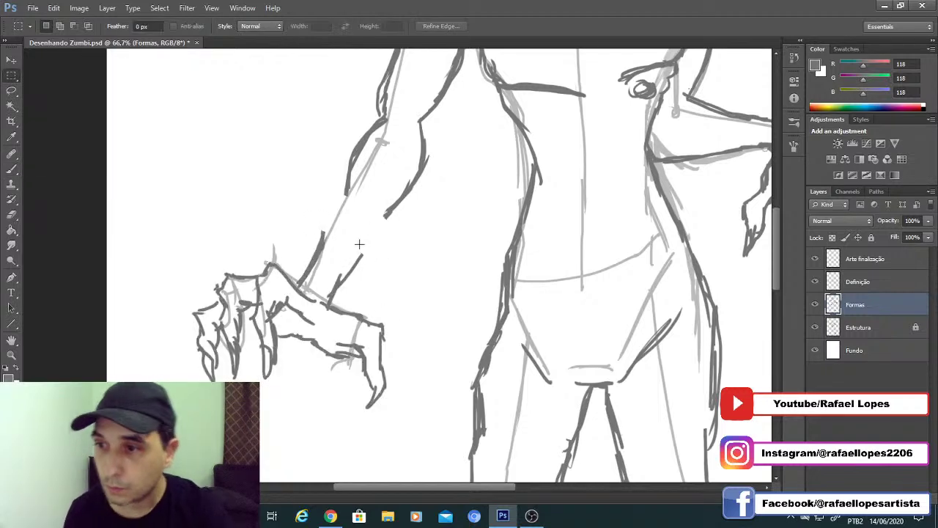
Step: Extend both forearm contours on the canvas's left side to join the wrist of the moved hand
{"action": "key", "text": "b"}
{"action": "left_click_drag", "start_coordinate": [362, 254], "coordinate": [390, 214]}
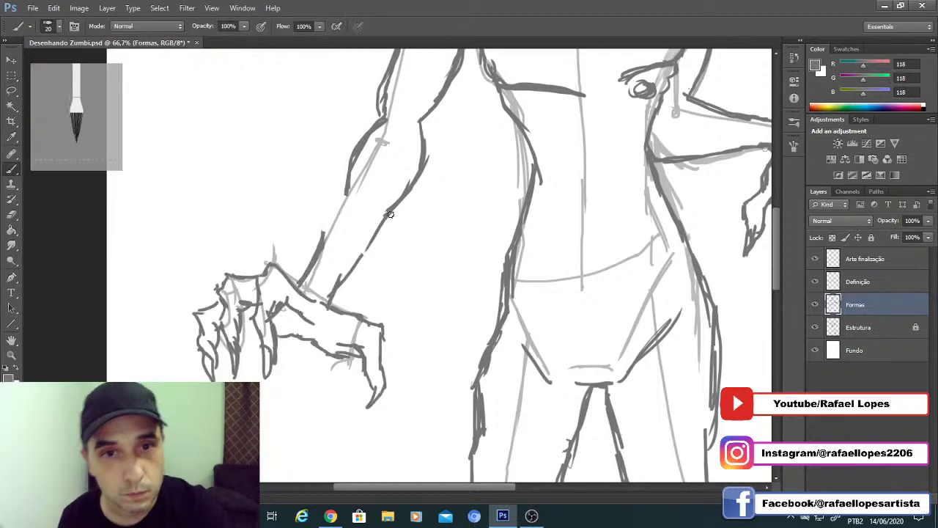
{"action": "left_click_drag", "start_coordinate": [348, 166], "coordinate": [319, 245]}
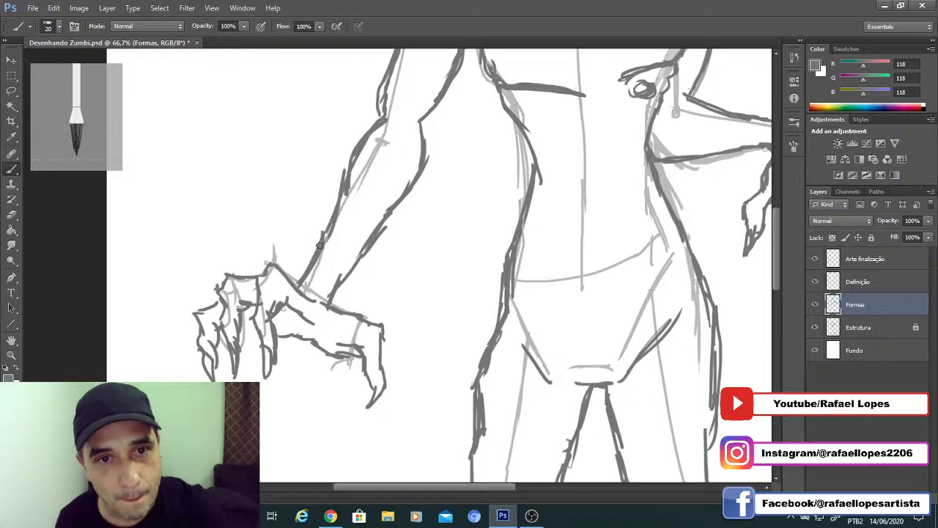
Step: Scale the whole Formas drawing to 91.05%, recenter it over the skeleton, and deselect it
{"action": "key", "text": "z"}
{"action": "left_click_drag", "start_coordinate": [426, 260], "coordinate": [339, 261]}
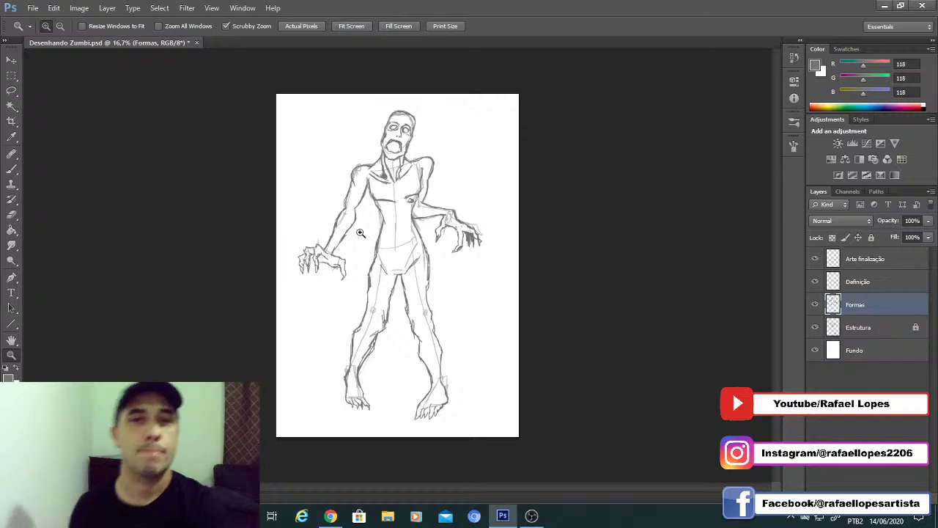
{"action": "left_click", "coordinate": [396, 365]}
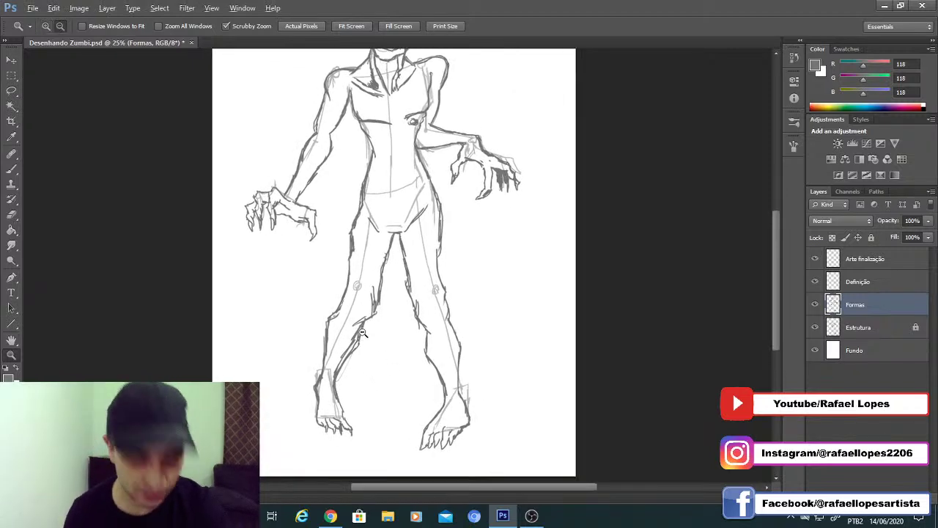
{"action": "left_click", "coordinate": [361, 335], "text": "alt"}
{"action": "key", "text": "ctrl+a"}
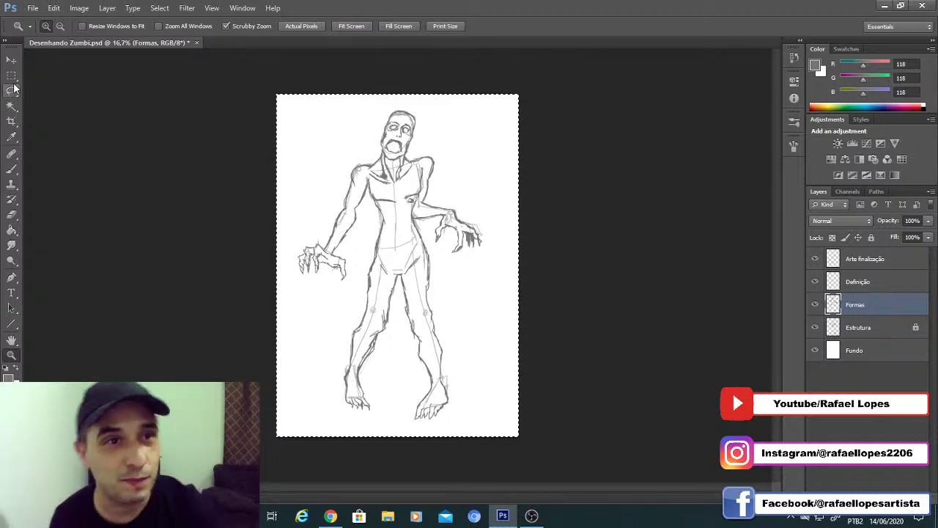
{"action": "key", "text": "v"}
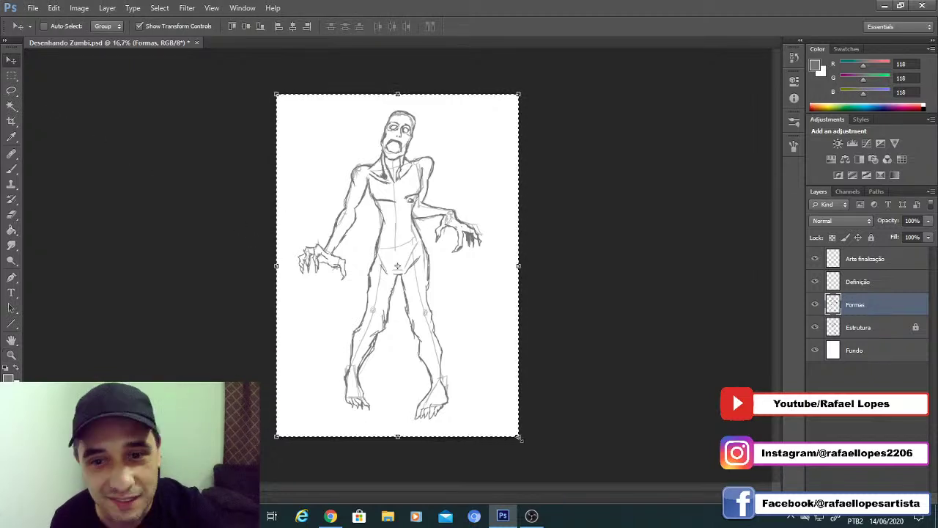
{"action": "left_click_drag", "start_coordinate": [520, 438], "coordinate": [497, 405]}
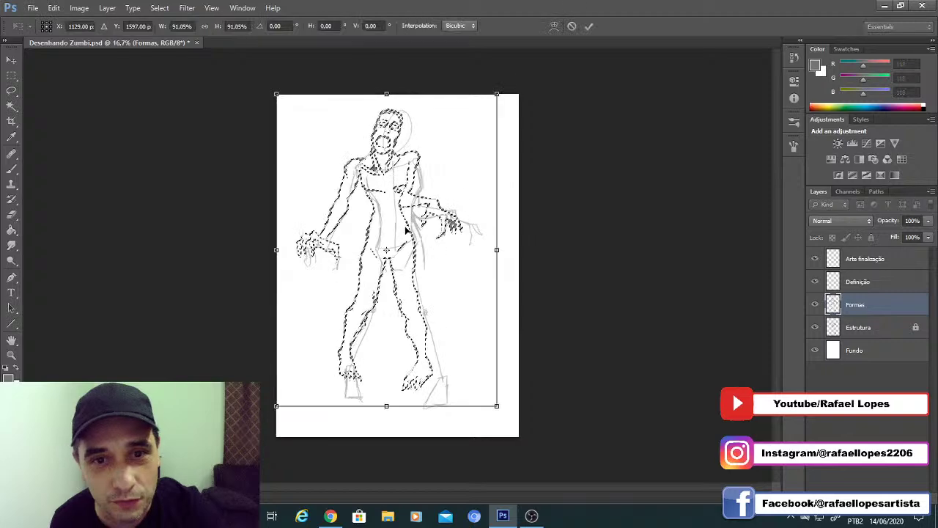
{"action": "left_click_drag", "start_coordinate": [397, 248], "coordinate": [403, 245]}
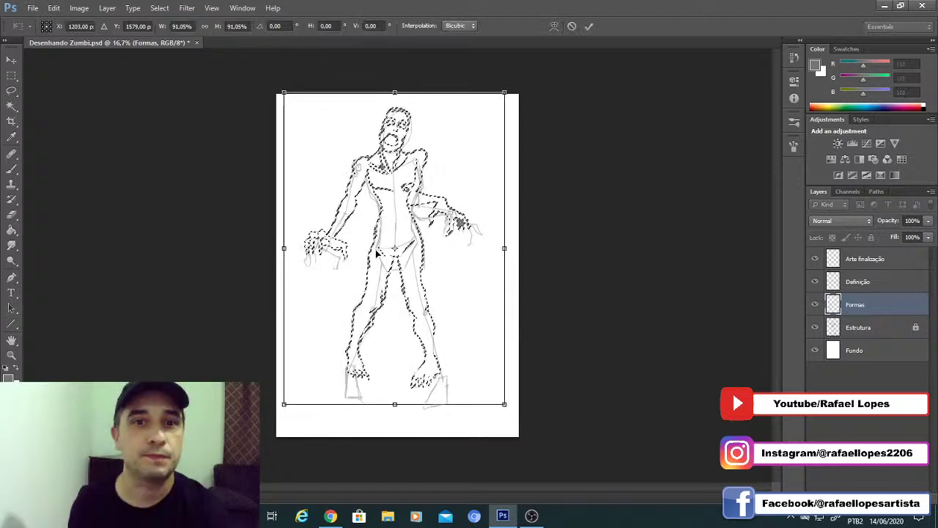
{"action": "left_click", "coordinate": [589, 27]}
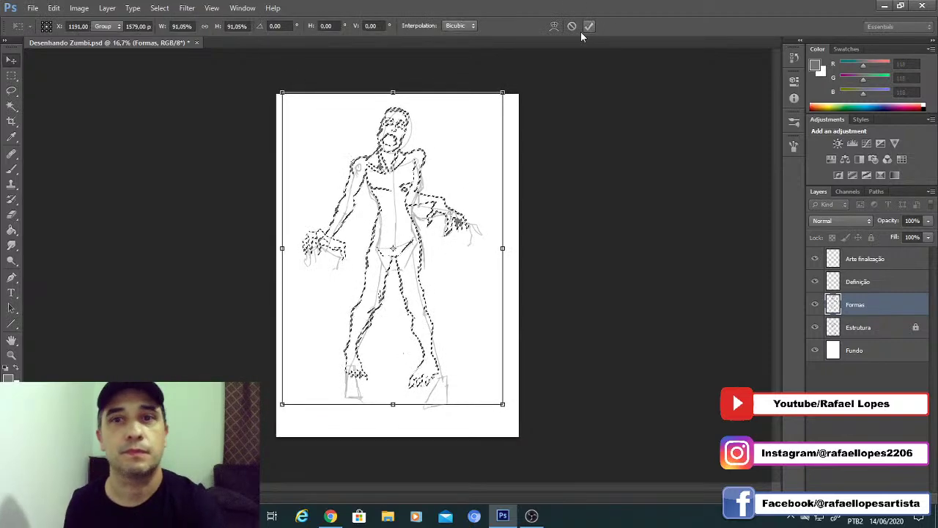
{"action": "left_click", "coordinate": [589, 26]}
{"action": "key", "text": "ctrl+d"}
Step: Lasso both lower legs below the knees, move them downward to lengthen the shins, and clear the selection
{"action": "key", "text": "z"}
{"action": "left_click", "coordinate": [381, 292]}
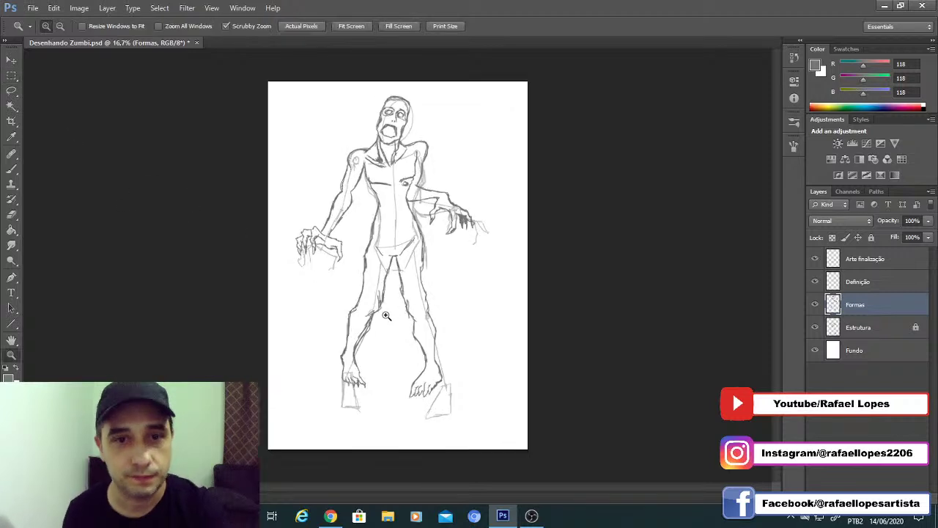
{"action": "key", "text": "l"}
{"action": "mouse_move", "coordinate": [306, 447]}
{"action": "left_mouse_down"}
{"action": "mouse_move", "coordinate": [307, 368]}
{"action": "mouse_move", "coordinate": [323, 334]}
{"action": "mouse_move", "coordinate": [419, 337]}
{"action": "mouse_move", "coordinate": [496, 376]}
{"action": "mouse_move", "coordinate": [312, 446]}
{"action": "left_mouse_up"}
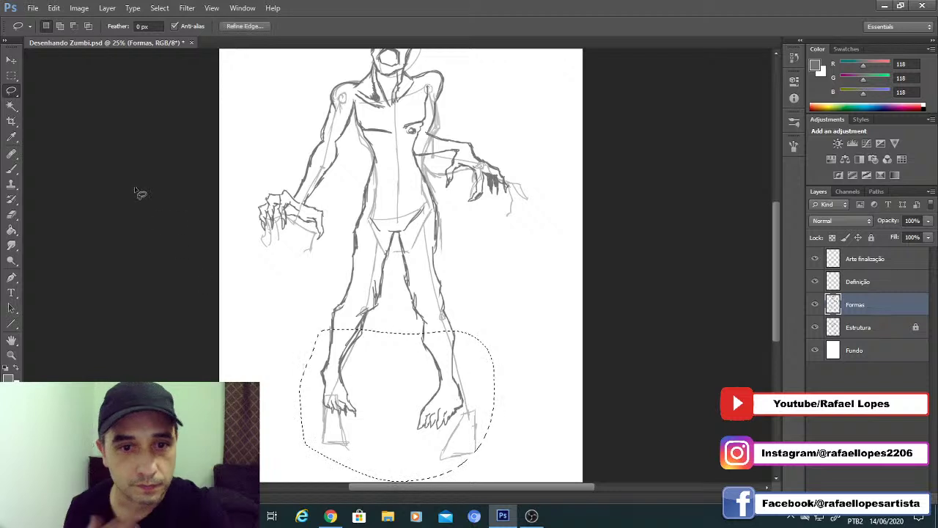
{"action": "left_click", "coordinate": [11, 60]}
{"action": "left_click_drag", "start_coordinate": [440, 363], "coordinate": [442, 382]}
{"action": "left_click", "coordinate": [11, 76]}
{"action": "left_click_drag", "start_coordinate": [117, 173], "coordinate": [117, 176]}
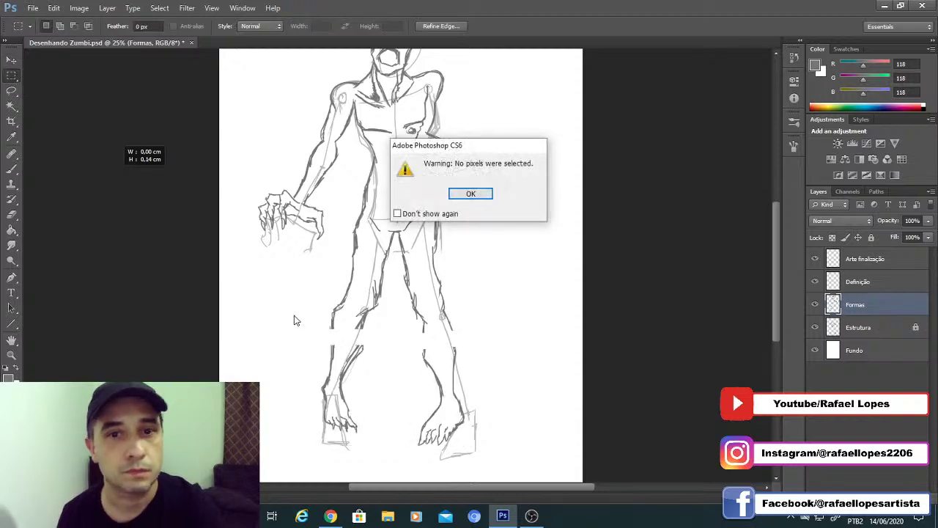
{"action": "left_click", "coordinate": [468, 195]}
Step: Redraw the inner and outer shin contours of both legs across the gaps below the knees
{"action": "left_click", "coordinate": [11, 356]}
{"action": "left_click", "coordinate": [392, 301]}
{"action": "left_click", "coordinate": [392, 301]}
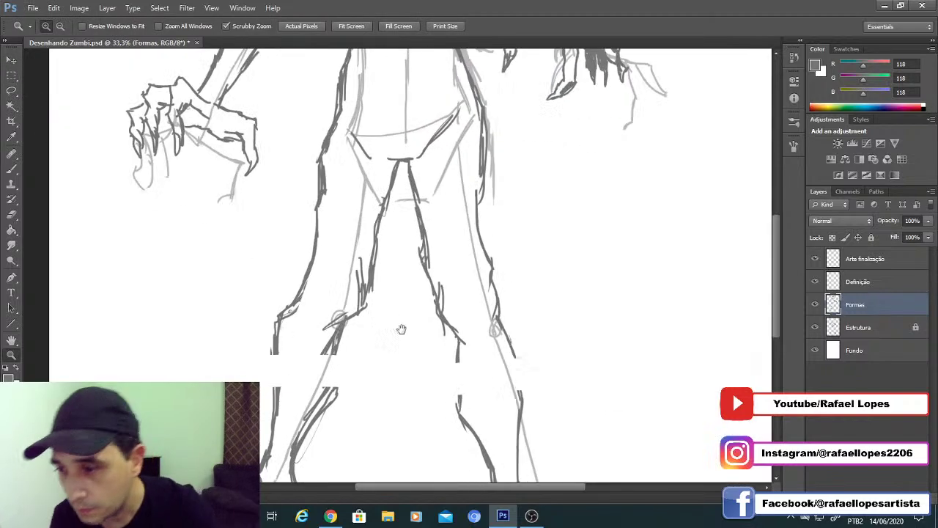
{"action": "left_click_drag", "start_coordinate": [402, 329], "coordinate": [406, 308]}
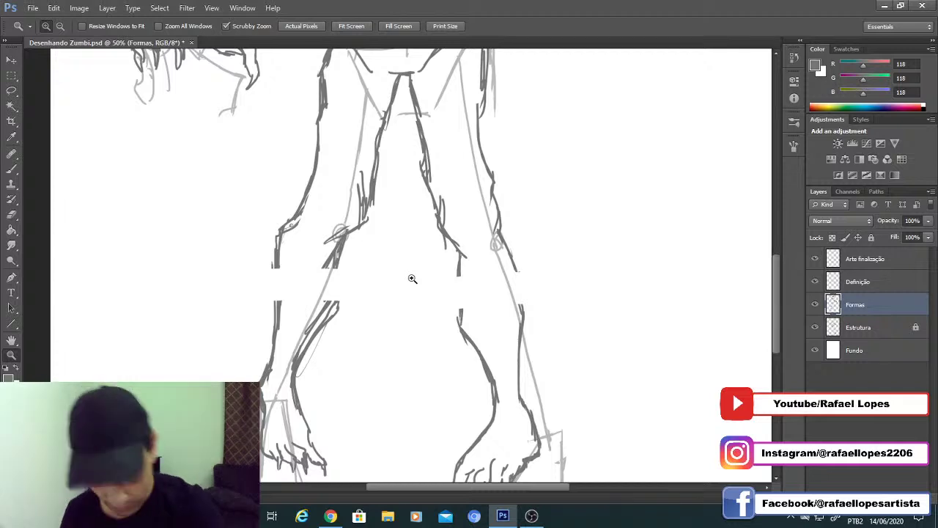
{"action": "key", "text": "b"}
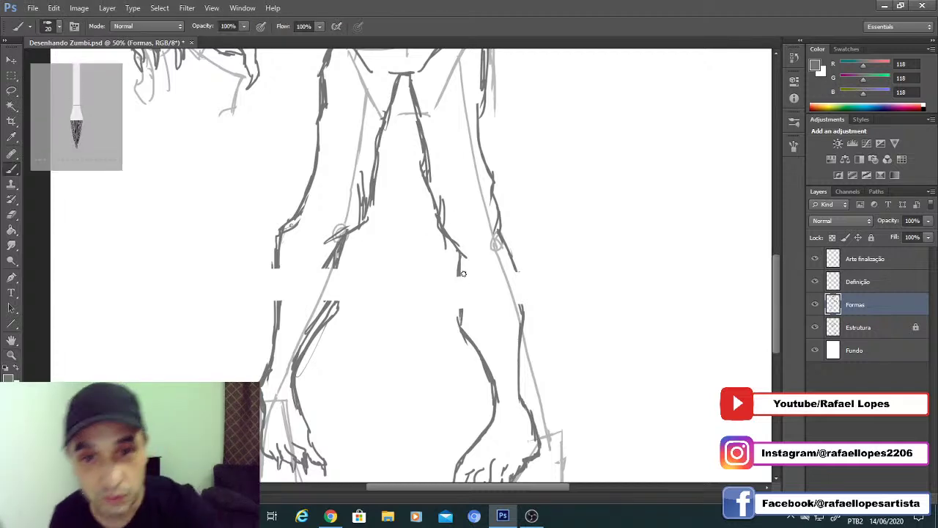
{"action": "left_click_drag", "start_coordinate": [460, 256], "coordinate": [461, 321]}
{"action": "left_click_drag", "start_coordinate": [523, 308], "coordinate": [520, 278]}
{"action": "mouse_move", "coordinate": [398, 275]}
{"action": "left_mouse_down"}
{"action": "mouse_move", "coordinate": [443, 236]}
{"action": "mouse_move", "coordinate": [384, 227]}
{"action": "mouse_move", "coordinate": [388, 205]}
{"action": "mouse_move", "coordinate": [385, 261]}
{"action": "left_mouse_up"}
{"action": "left_click_drag", "start_coordinate": [320, 225], "coordinate": [322, 266]}
Step: Erase the leftover strokes inside the inner calf contour of the leg on the canvas's left side
{"action": "key", "text": "e"}
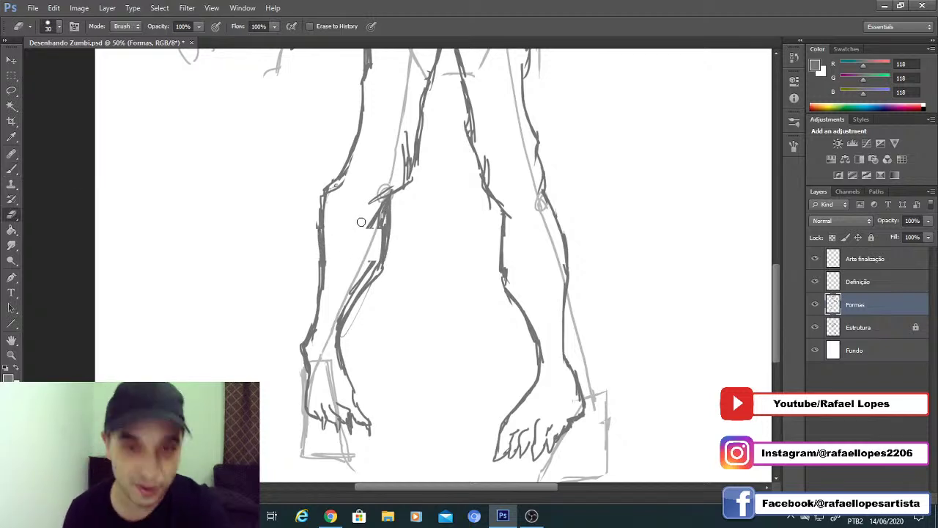
{"action": "left_click_drag", "start_coordinate": [360, 220], "coordinate": [385, 208]}
{"action": "left_click_drag", "start_coordinate": [372, 258], "coordinate": [349, 295]}
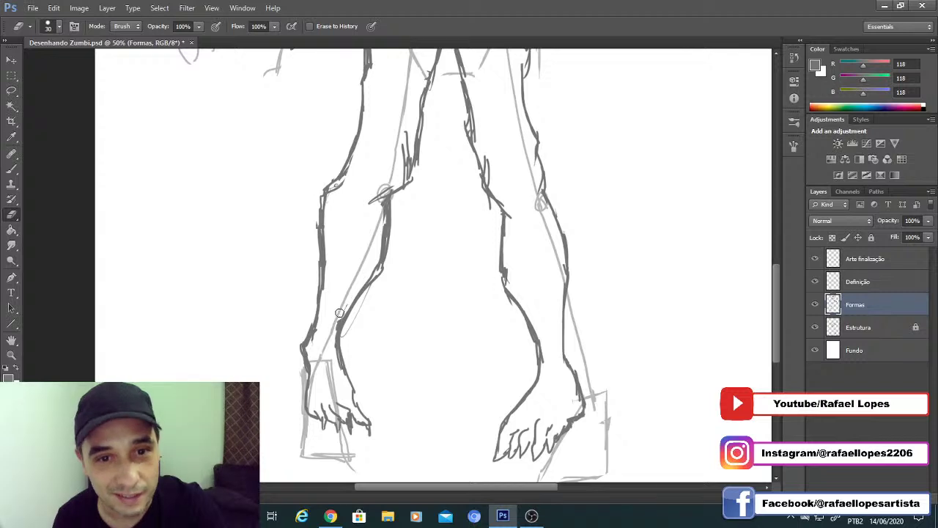
Step: Reinforce the outer thigh contour of the leg on the canvas's right side from the hip toward the knee
{"action": "key", "text": "z"}
{"action": "left_click", "coordinate": [420, 266], "text": "alt"}
{"action": "left_click", "coordinate": [419, 265], "text": "alt"}
{"action": "left_click_drag", "start_coordinate": [411, 234], "coordinate": [412, 248]}
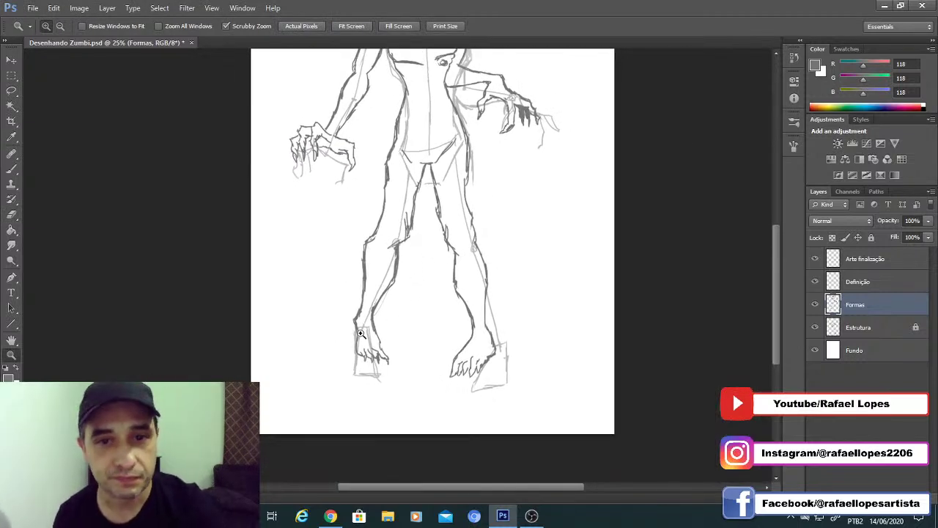
{"action": "left_click", "coordinate": [363, 303], "text": "alt"}
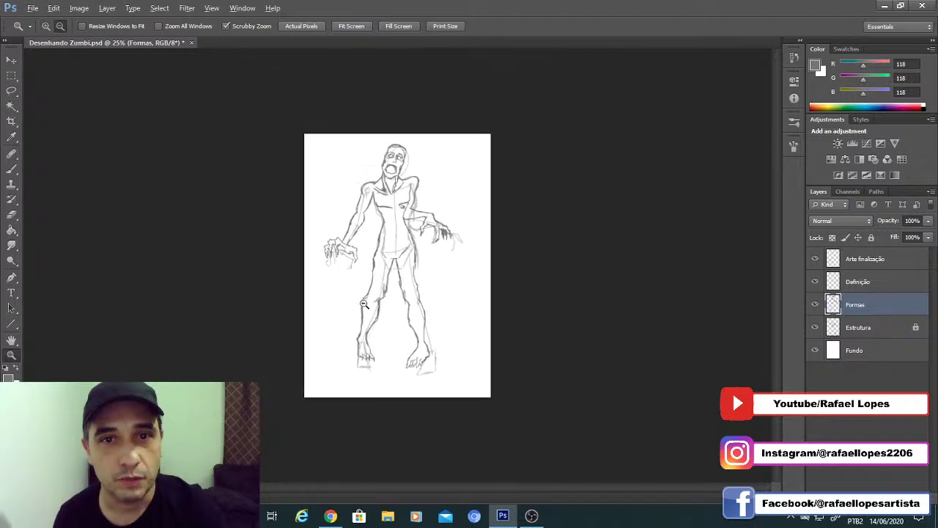
{"action": "left_click", "coordinate": [364, 304], "text": "alt"}
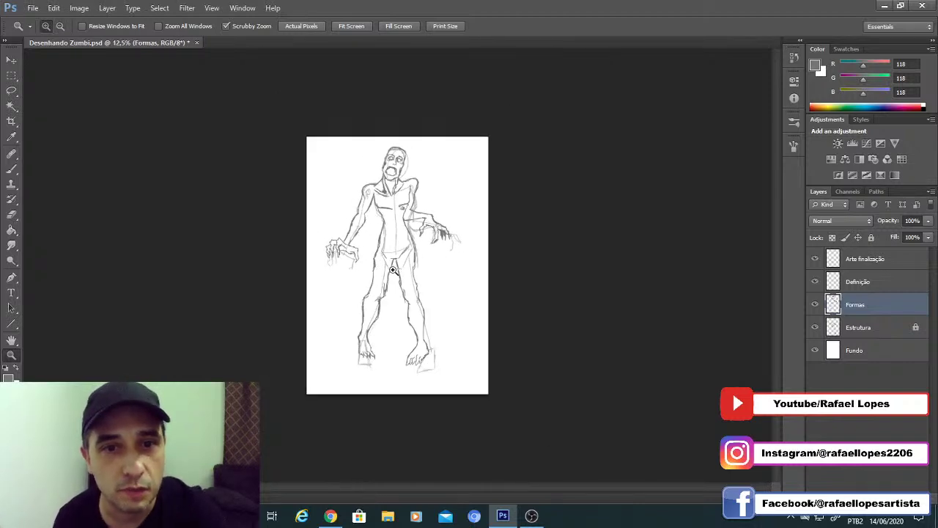
{"action": "left_click_drag", "start_coordinate": [402, 265], "coordinate": [412, 269]}
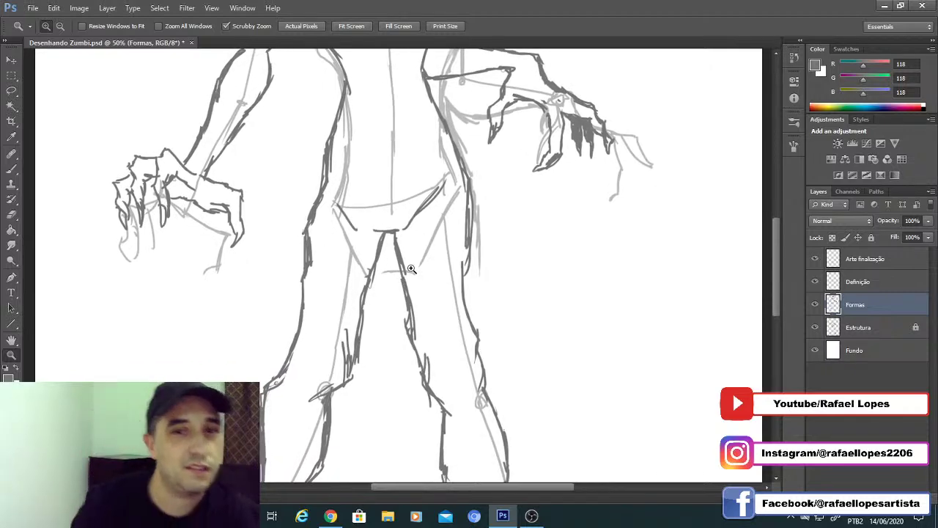
{"action": "left_click", "coordinate": [422, 278]}
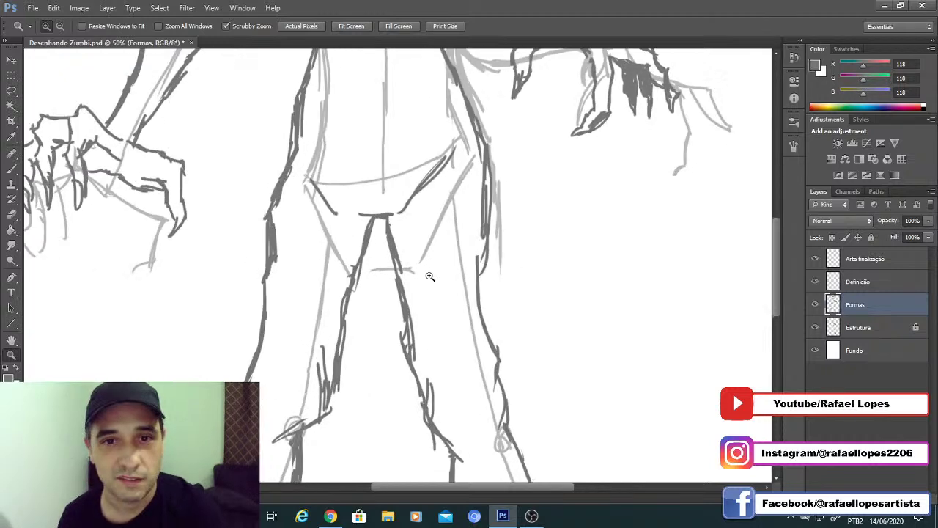
{"action": "key", "text": "b"}
{"action": "mouse_move", "coordinate": [483, 251]}
{"action": "left_mouse_down"}
{"action": "mouse_move", "coordinate": [482, 321]}
{"action": "mouse_move", "coordinate": [499, 372]}
{"action": "mouse_move", "coordinate": [496, 284]}
{"action": "mouse_move", "coordinate": [504, 371]}
{"action": "left_mouse_up"}
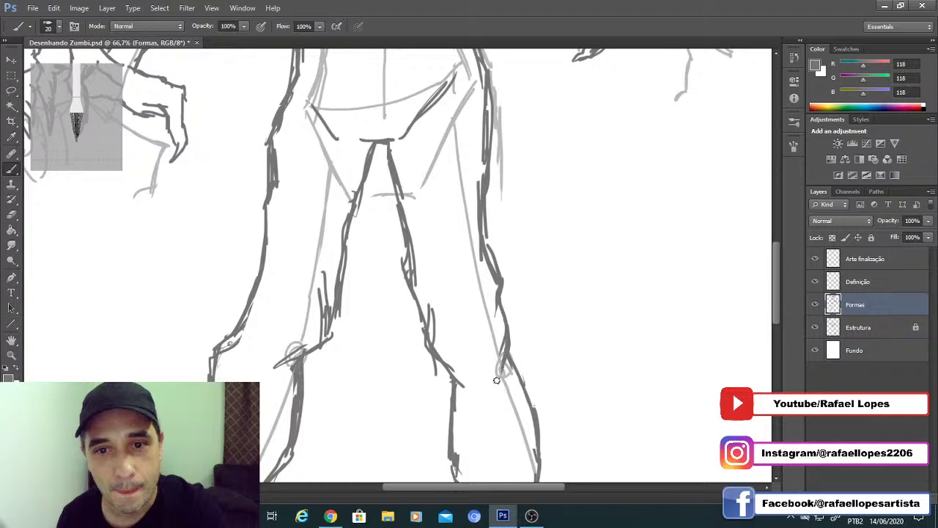
Step: Hide the Estrutura layer, lock the Formas layer and make Definição the active layer
{"action": "left_click_drag", "start_coordinate": [440, 290], "coordinate": [449, 339]}
{"action": "key", "text": "z"}
{"action": "left_click", "coordinate": [384, 188], "text": "alt"}
{"action": "left_click", "coordinate": [384, 188], "text": "alt"}
{"action": "left_click", "coordinate": [384, 188], "text": "alt"}
{"action": "mouse_move", "coordinate": [377, 148]}
{"action": "left_mouse_down"}
{"action": "mouse_move", "coordinate": [362, 222]}
{"action": "mouse_move", "coordinate": [370, 240]}
{"action": "left_mouse_up"}
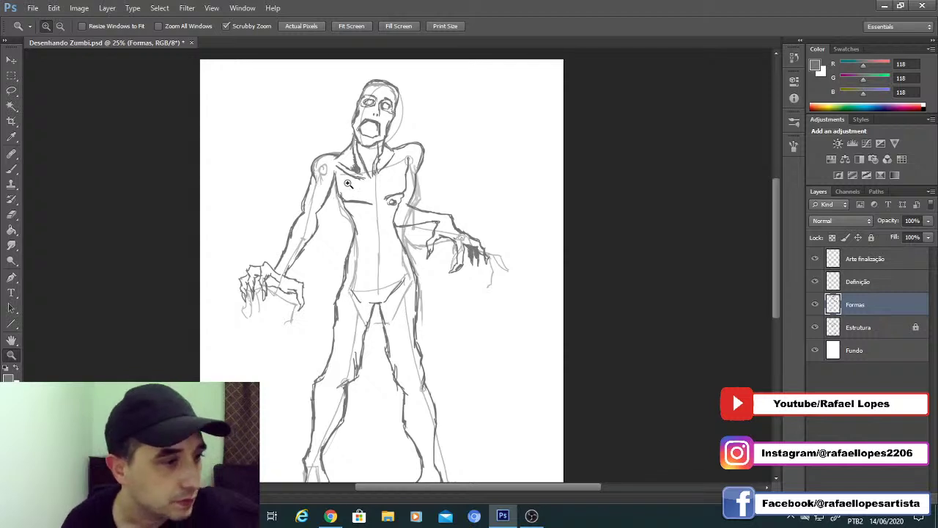
{"action": "left_click_drag", "start_coordinate": [332, 286], "coordinate": [338, 242]}
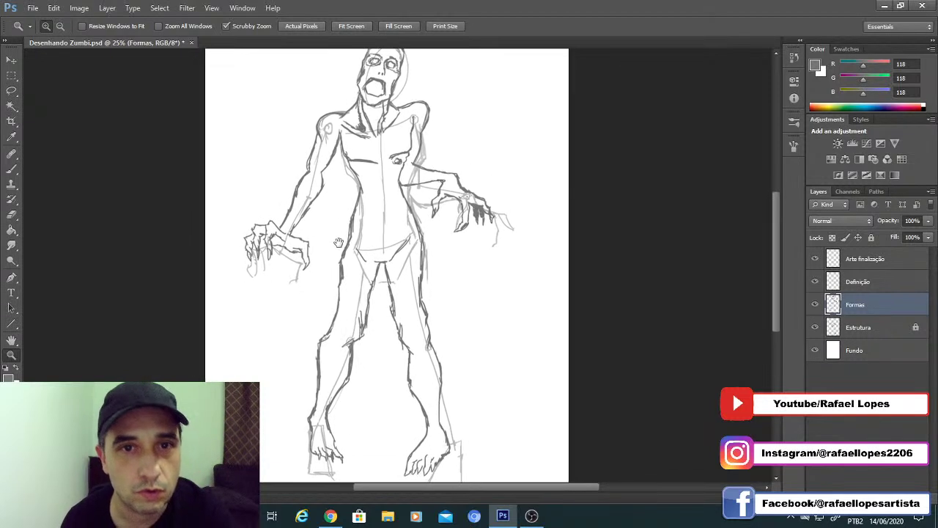
{"action": "left_click", "coordinate": [851, 286]}
{"action": "left_click", "coordinate": [816, 327]}
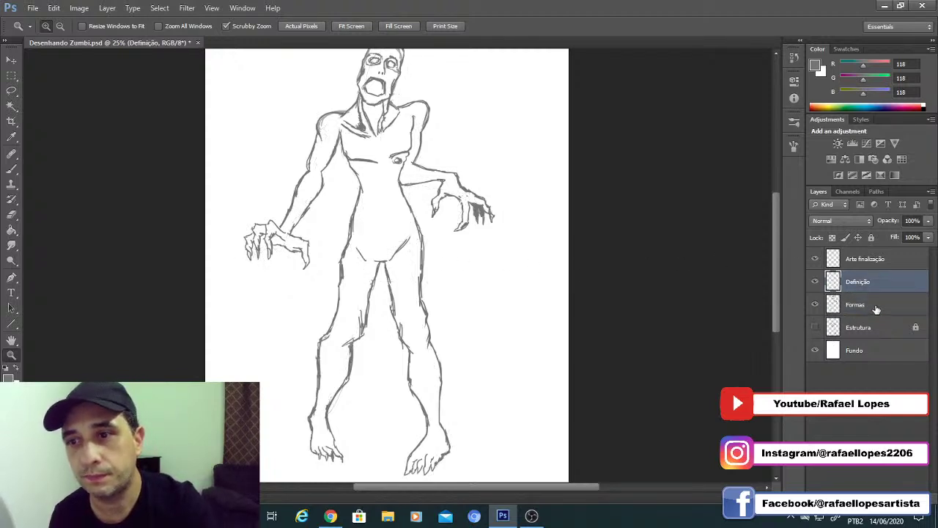
{"action": "left_click", "coordinate": [877, 308]}
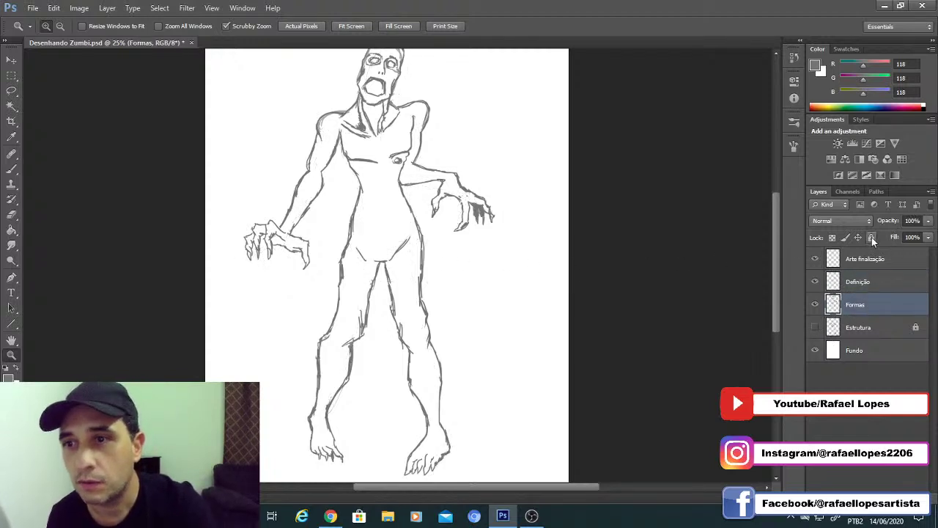
{"action": "left_click", "coordinate": [872, 237]}
{"action": "left_click", "coordinate": [876, 282]}
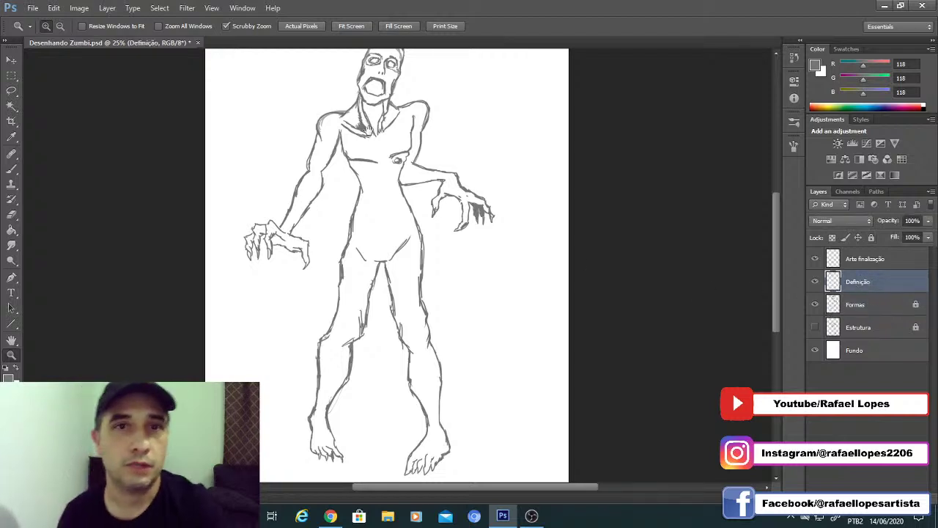
Step: Unlock the Formas layer, set its opacity to 80%, lock it again and reactivate Definição
{"action": "left_click", "coordinate": [849, 308]}
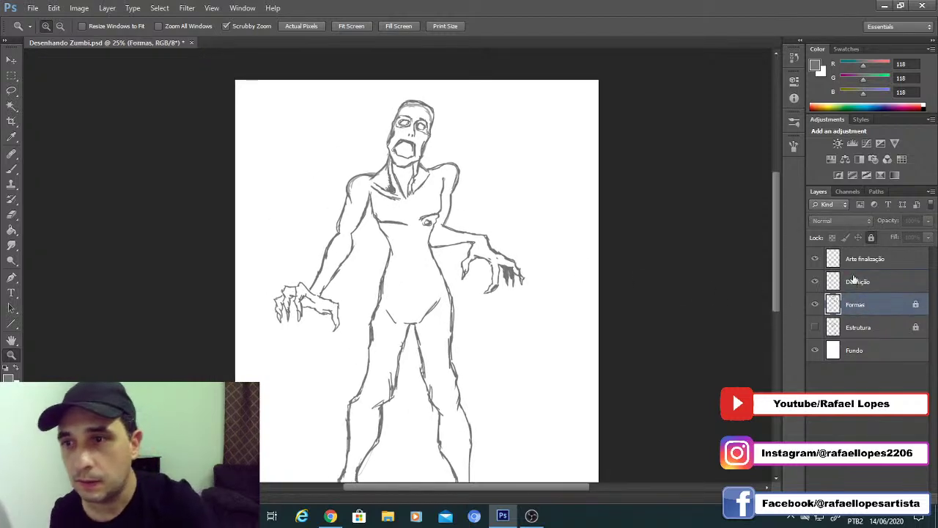
{"action": "left_click", "coordinate": [872, 236]}
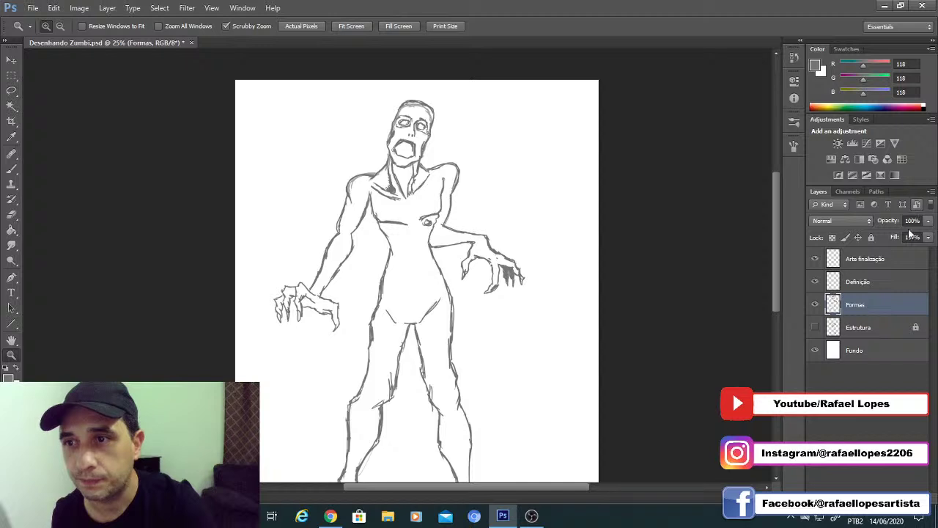
{"action": "left_click", "coordinate": [912, 220]}
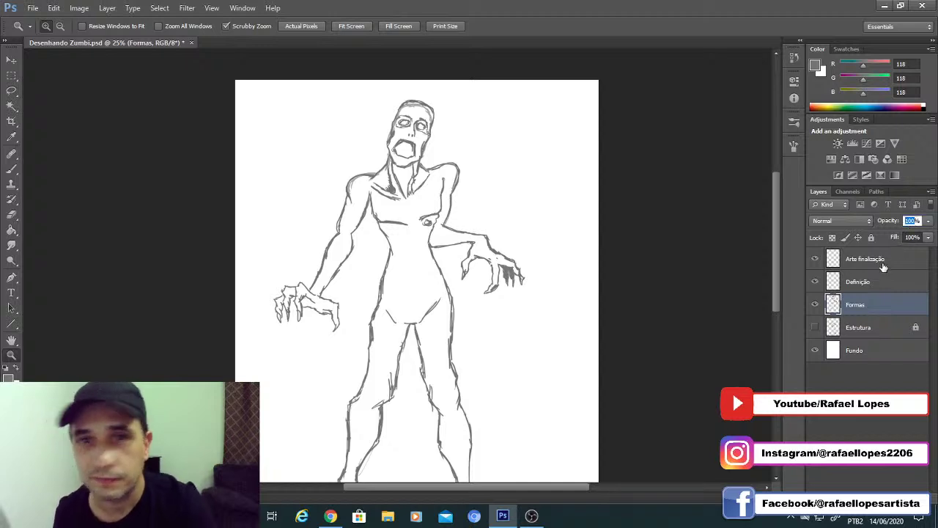
{"action": "type", "text": "80"}
{"action": "key", "text": "Return"}
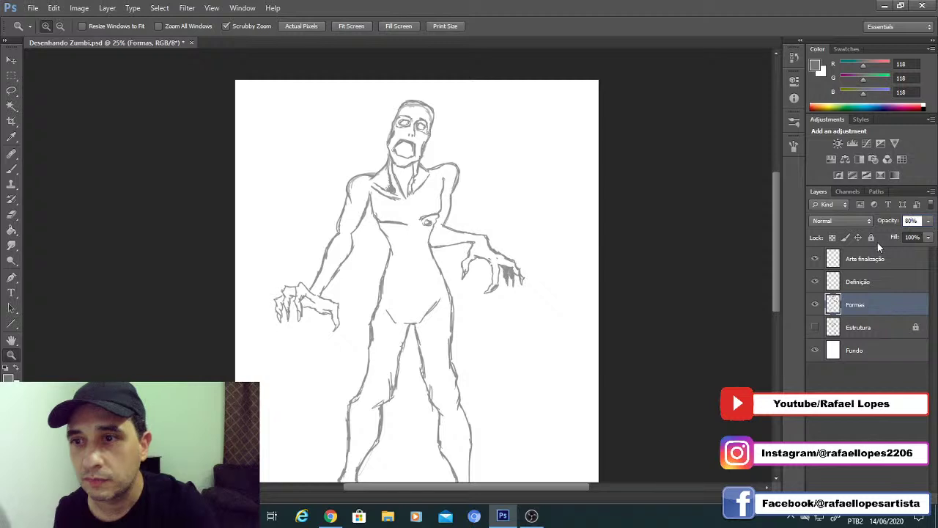
{"action": "left_click", "coordinate": [872, 237]}
{"action": "left_click", "coordinate": [859, 281]}
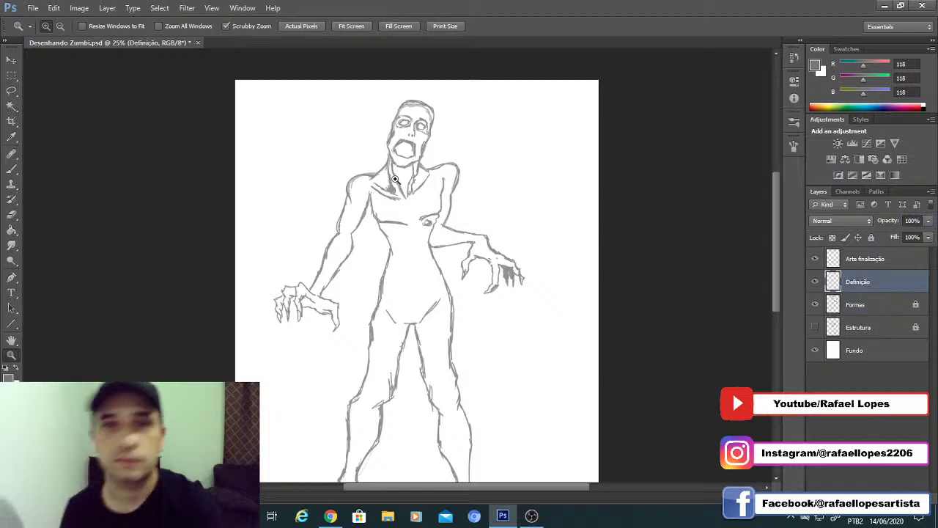
Step: Fade the Formas layer to 50% opacity, lock it, make Definição active and hide the Estrutura layer
{"action": "left_click_drag", "start_coordinate": [395, 179], "coordinate": [418, 200]}
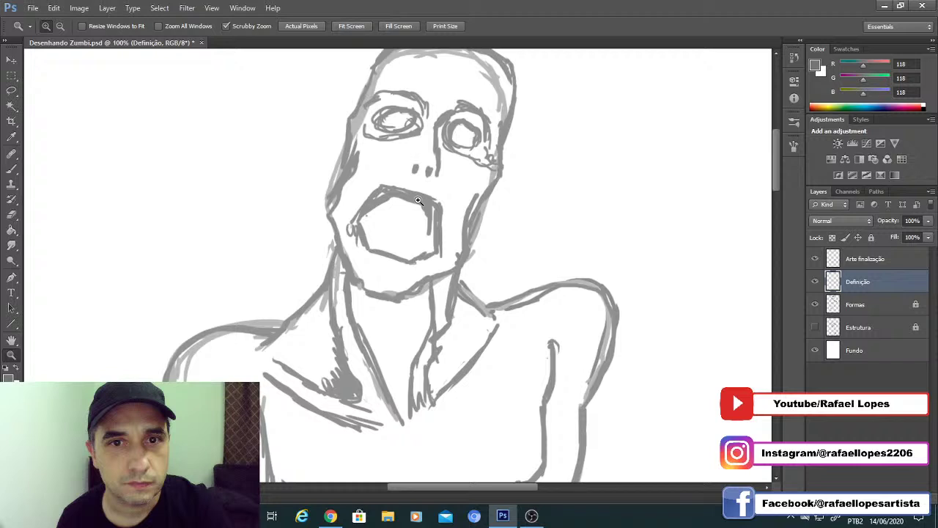
{"action": "key", "text": "b"}
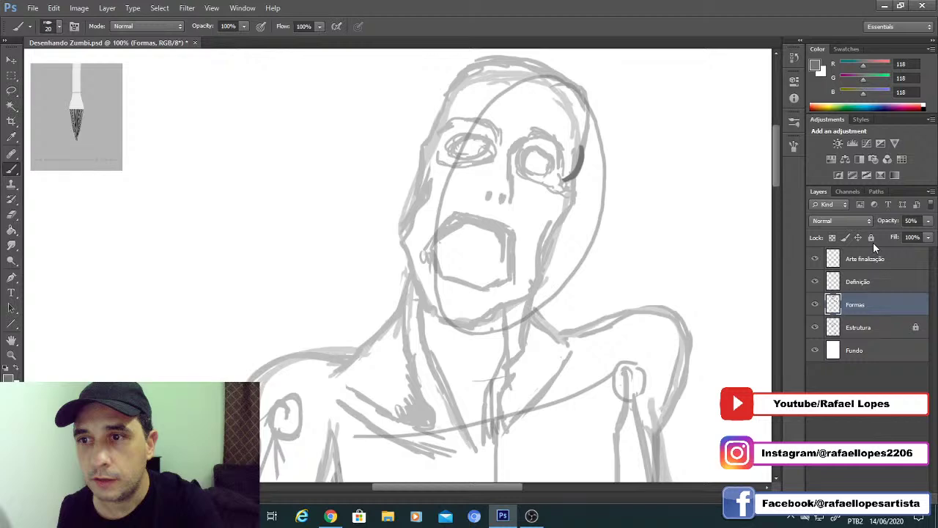
{"action": "left_click", "coordinate": [872, 239]}
{"action": "left_click", "coordinate": [858, 282]}
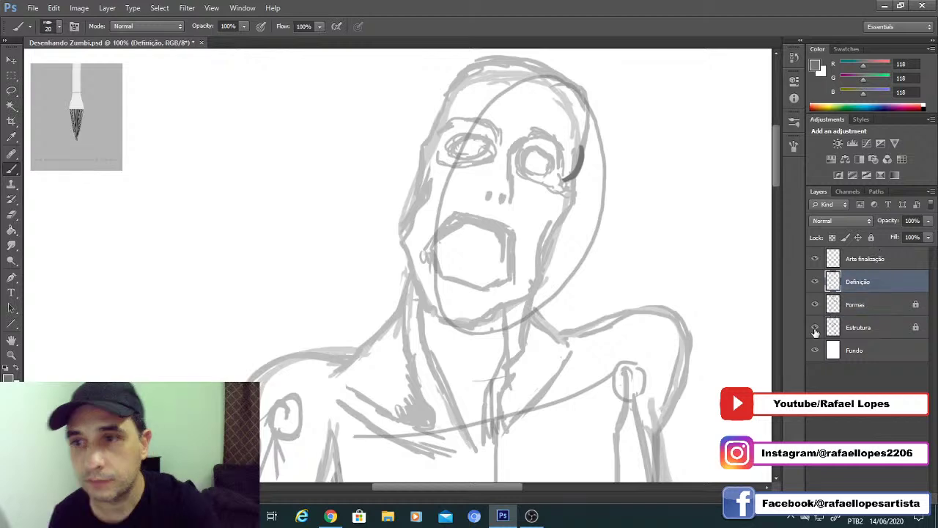
{"action": "left_click", "coordinate": [816, 327]}
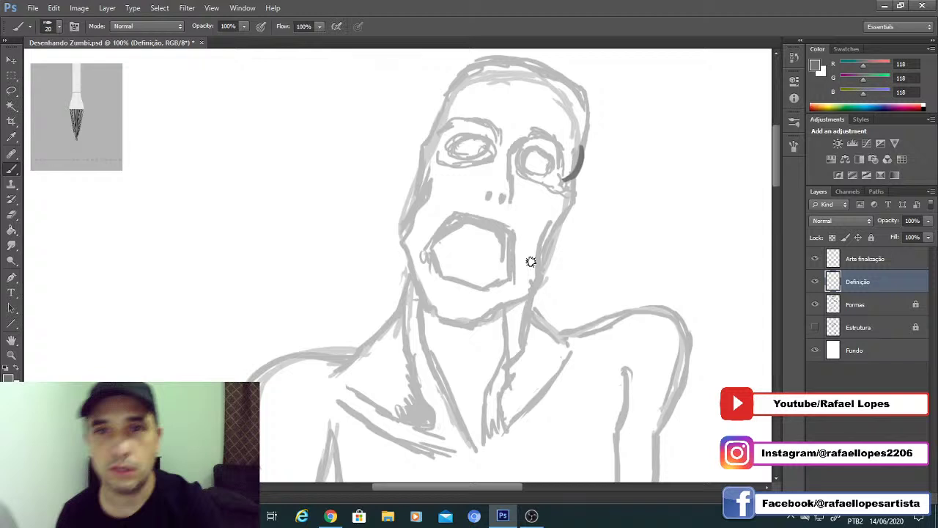
Step: Undo the trial stroke beside the eye and trace both side contours of the skull with a 15 px brush
{"action": "key", "text": "ctrl+z"}
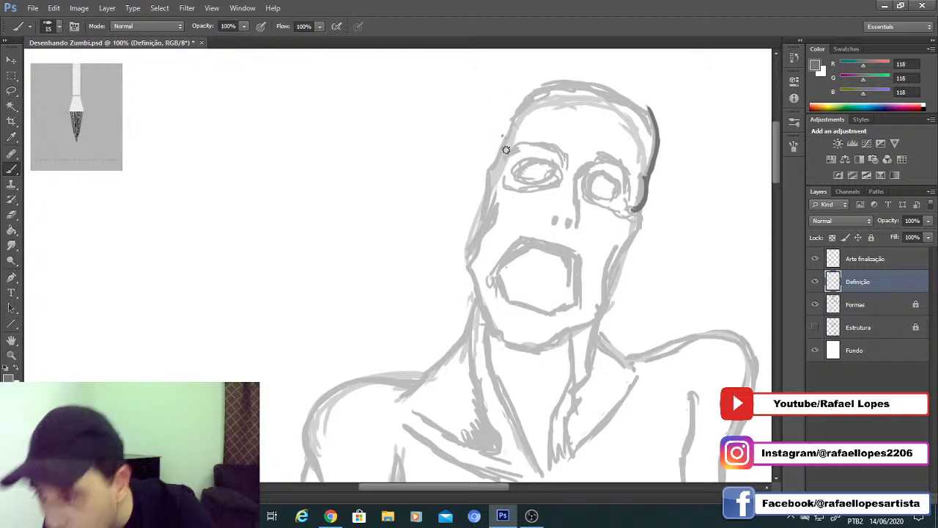
{"action": "key", "text": "e"}
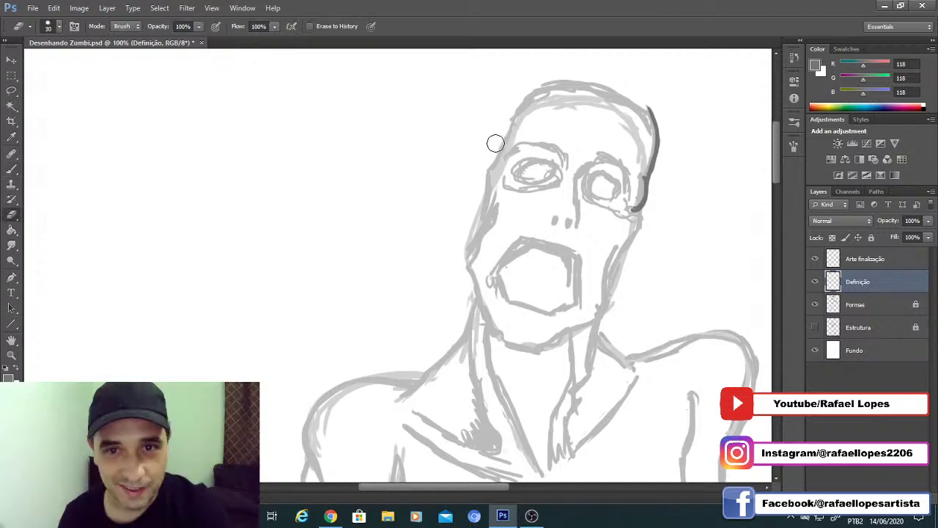
{"action": "key", "text": "b"}
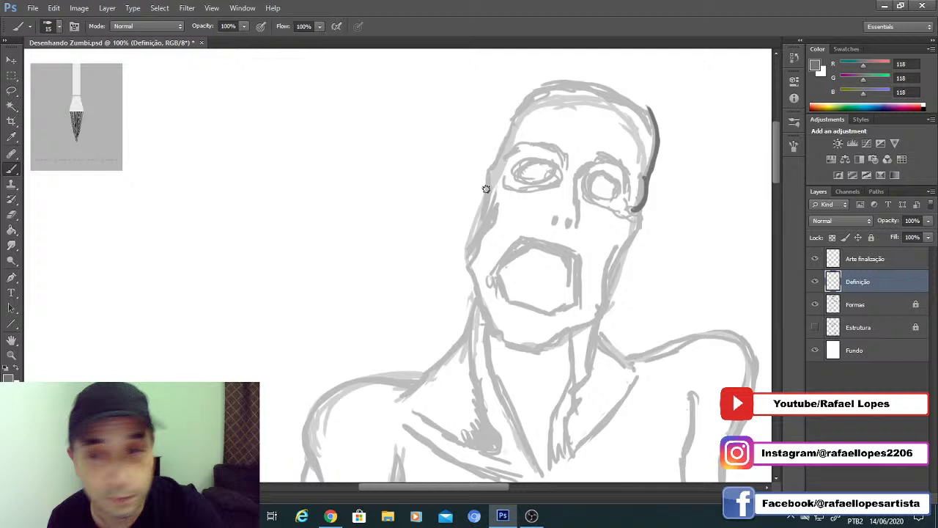
{"action": "left_click_drag", "start_coordinate": [521, 105], "coordinate": [487, 206]}
{"action": "key", "text": "space"}
{"action": "mouse_move", "coordinate": [471, 206]}
{"action": "left_mouse_down"}
{"action": "mouse_move", "coordinate": [486, 167]}
{"action": "mouse_move", "coordinate": [561, 156]}
{"action": "left_mouse_up"}
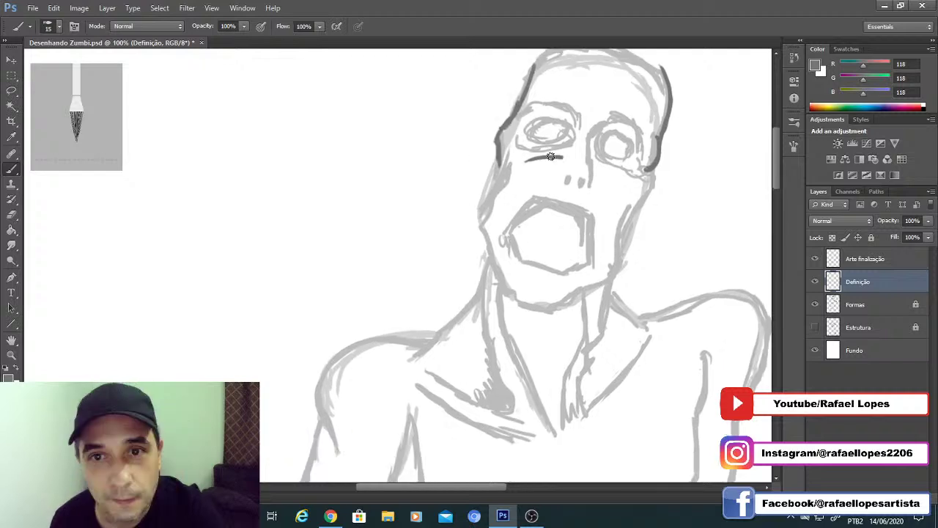
{"action": "key", "text": "space"}
{"action": "left_click_drag", "start_coordinate": [523, 190], "coordinate": [521, 198]}
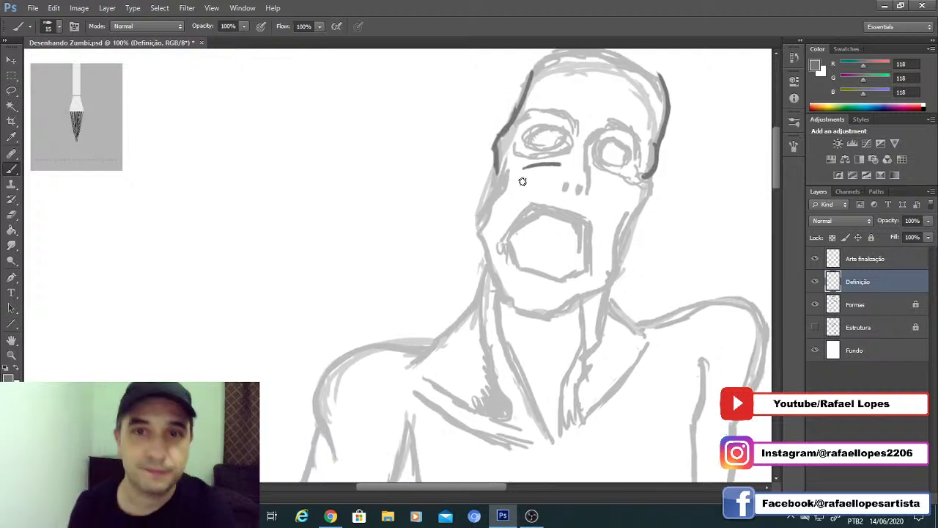
{"action": "key", "text": "ctrl+z"}
Step: With a 9 px brush, draw the cheekbone line under the canvas-left eye and the sunken cheek contour on the canvas's right side
{"action": "key", "text": "bracketleft"}
{"action": "key", "text": "bracketleft"}
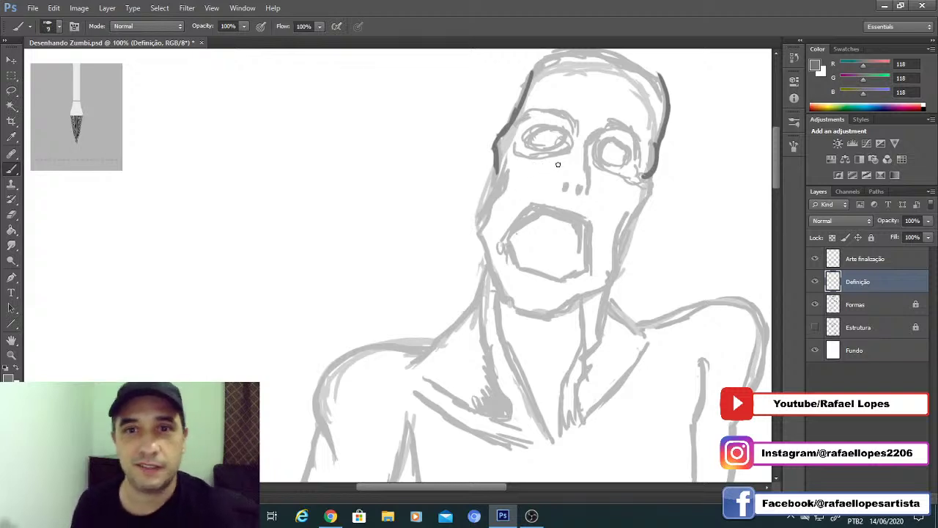
{"action": "left_click_drag", "start_coordinate": [561, 163], "coordinate": [502, 178]}
{"action": "key", "text": "space"}
{"action": "left_click_drag", "start_coordinate": [493, 212], "coordinate": [479, 199]}
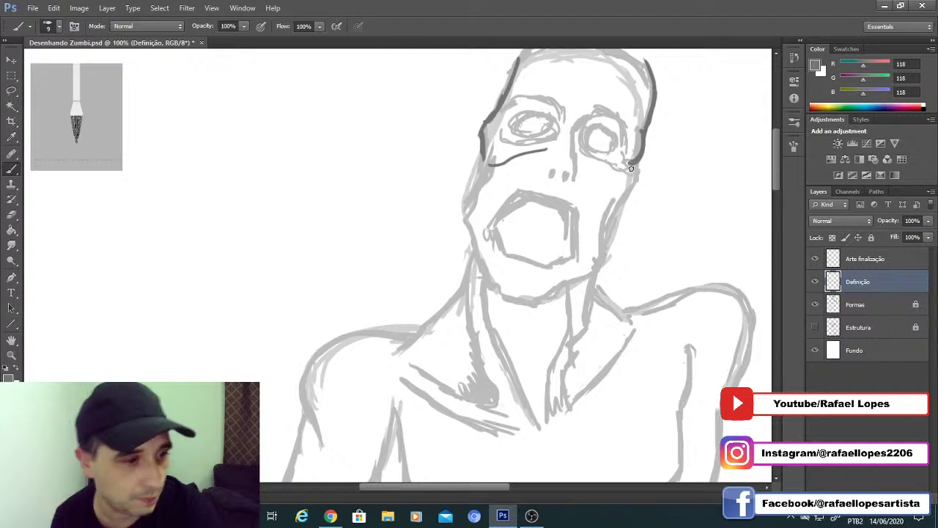
{"action": "mouse_move", "coordinate": [635, 169]}
{"action": "left_mouse_down"}
{"action": "mouse_move", "coordinate": [632, 201]}
{"action": "mouse_move", "coordinate": [609, 220]}
{"action": "mouse_move", "coordinate": [599, 270]}
{"action": "left_mouse_up"}
Step: Examine the whole figure on the page and compare the newly defined head contours up close
{"action": "key", "text": "z"}
{"action": "left_click", "coordinate": [555, 275], "text": "alt"}
{"action": "left_click", "coordinate": [555, 274], "text": "alt"}
{"action": "left_click", "coordinate": [553, 277], "text": "alt"}
{"action": "left_click", "coordinate": [554, 277], "text": "alt"}
{"action": "left_click", "coordinate": [553, 277], "text": "alt"}
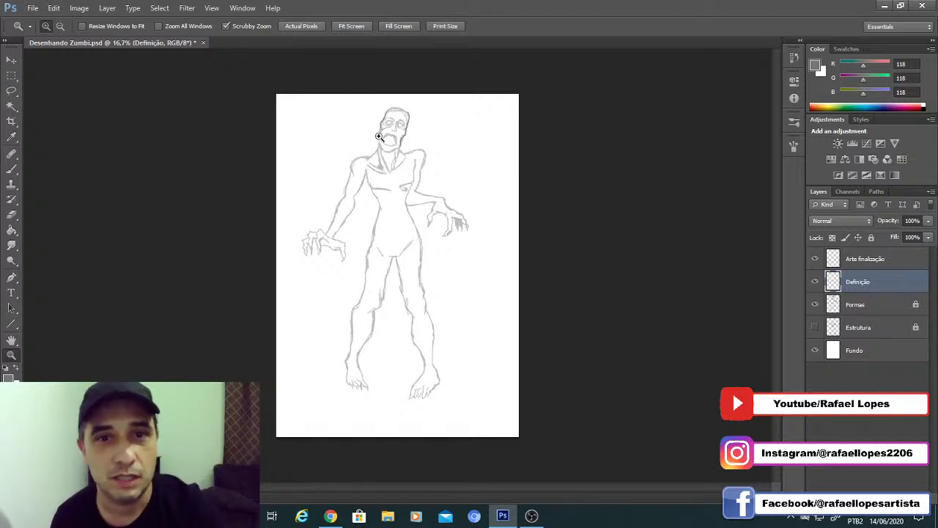
{"action": "left_click", "coordinate": [392, 144]}
{"action": "left_click", "coordinate": [392, 143]}
{"action": "left_click", "coordinate": [392, 141]}
{"action": "left_click_drag", "start_coordinate": [391, 141], "coordinate": [401, 207]}
{"action": "left_click", "coordinate": [401, 207]}
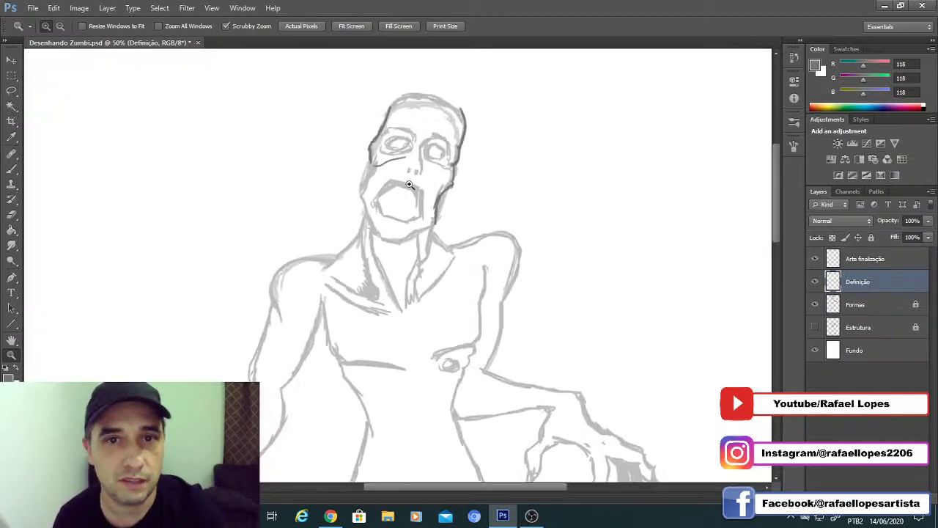
{"action": "left_click", "coordinate": [401, 209]}
Step: Trace the canvas-left cheek, the chin and the jawline with a 10 px brush to close the lower face outline
{"action": "key", "text": "b"}
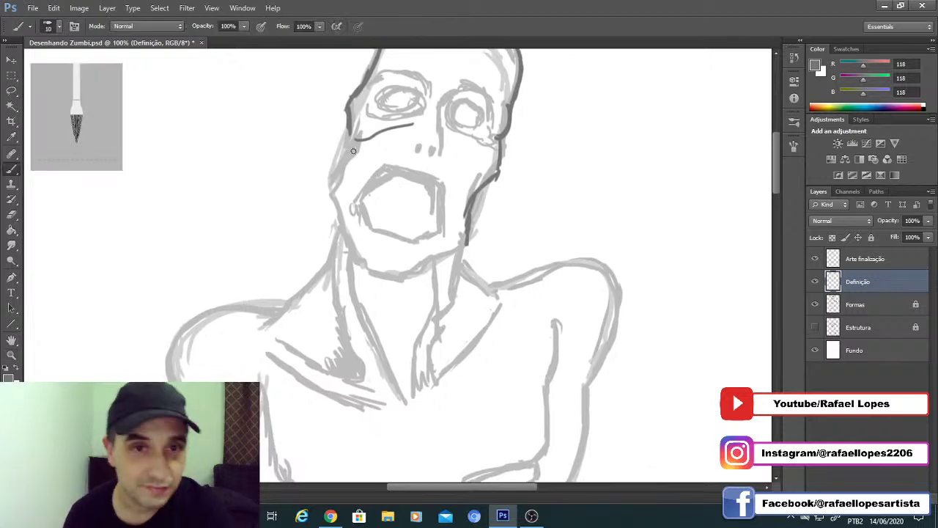
{"action": "left_click_drag", "start_coordinate": [347, 138], "coordinate": [328, 191]}
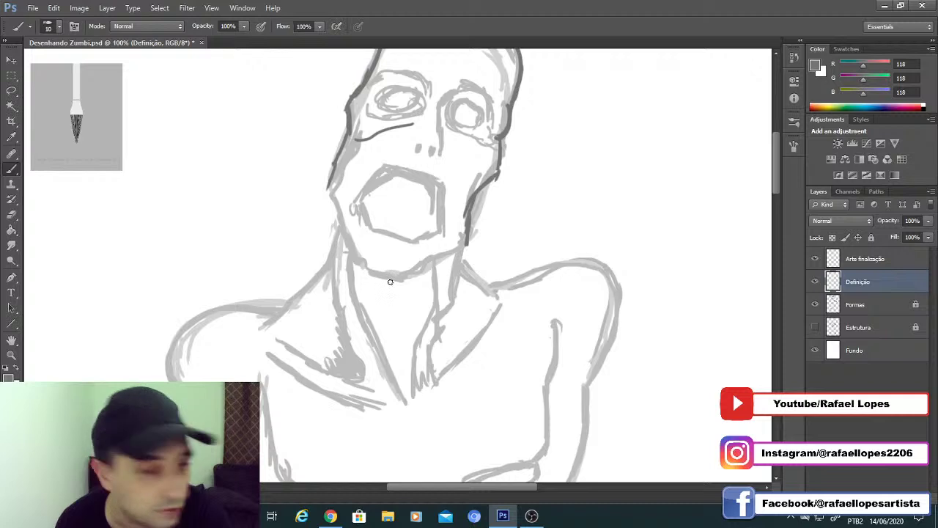
{"action": "mouse_move", "coordinate": [423, 272]}
{"action": "left_mouse_down"}
{"action": "mouse_move", "coordinate": [403, 283]}
{"action": "mouse_move", "coordinate": [366, 276]}
{"action": "mouse_move", "coordinate": [357, 259]}
{"action": "mouse_move", "coordinate": [363, 273]}
{"action": "mouse_move", "coordinate": [408, 275]}
{"action": "mouse_move", "coordinate": [467, 247]}
{"action": "left_mouse_up"}
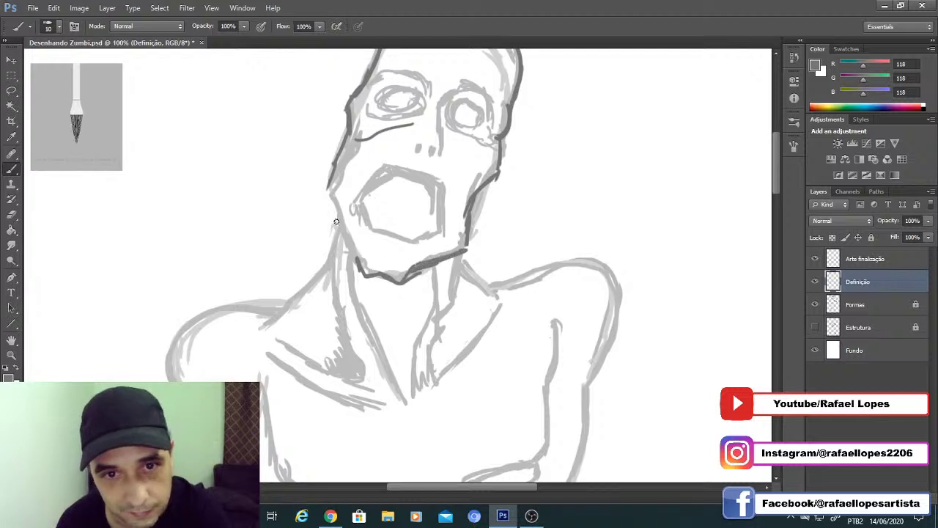
{"action": "mouse_move", "coordinate": [352, 238]}
{"action": "left_mouse_down"}
{"action": "mouse_move", "coordinate": [360, 220]}
{"action": "mouse_move", "coordinate": [331, 188]}
{"action": "left_mouse_up"}
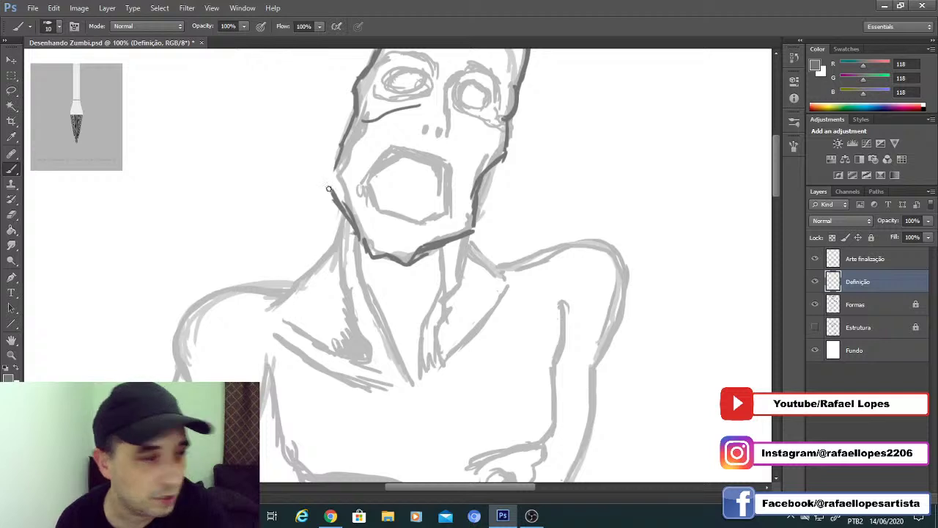
{"action": "mouse_move", "coordinate": [335, 190]}
{"action": "left_mouse_down"}
{"action": "mouse_move", "coordinate": [329, 179]}
{"action": "mouse_move", "coordinate": [356, 145]}
{"action": "mouse_move", "coordinate": [348, 166]}
{"action": "mouse_move", "coordinate": [355, 161]}
{"action": "left_mouse_up"}
{"action": "key", "text": "space"}
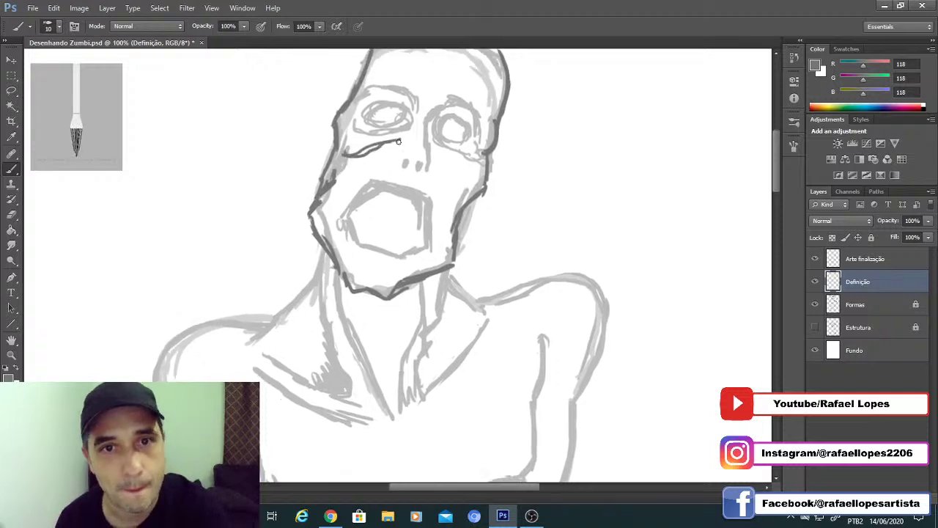
Step: Thicken the cheekbone line under the canvas-left eye and outline the wide-open mouth
{"action": "left_click_drag", "start_coordinate": [401, 140], "coordinate": [364, 153]}
{"action": "key", "text": "space"}
{"action": "left_click_drag", "start_coordinate": [387, 185], "coordinate": [408, 160]}
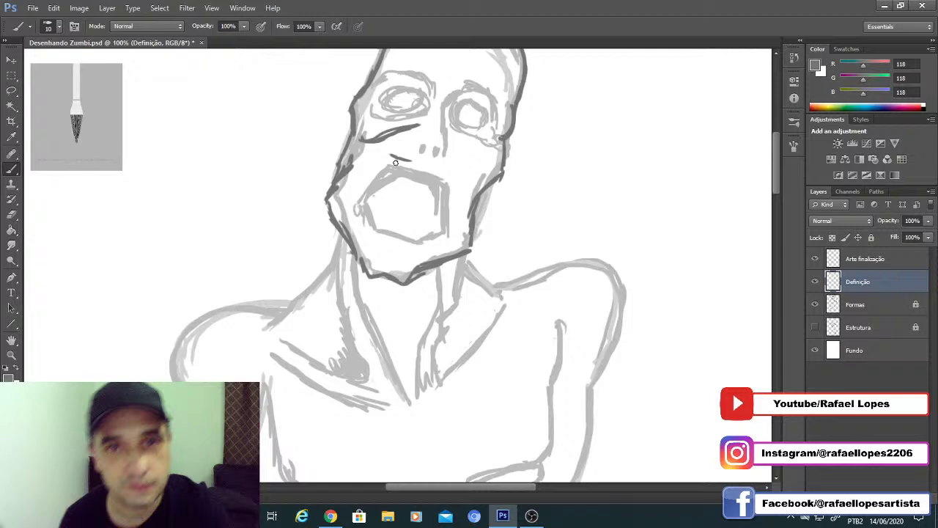
{"action": "left_click_drag", "start_coordinate": [395, 162], "coordinate": [426, 233]}
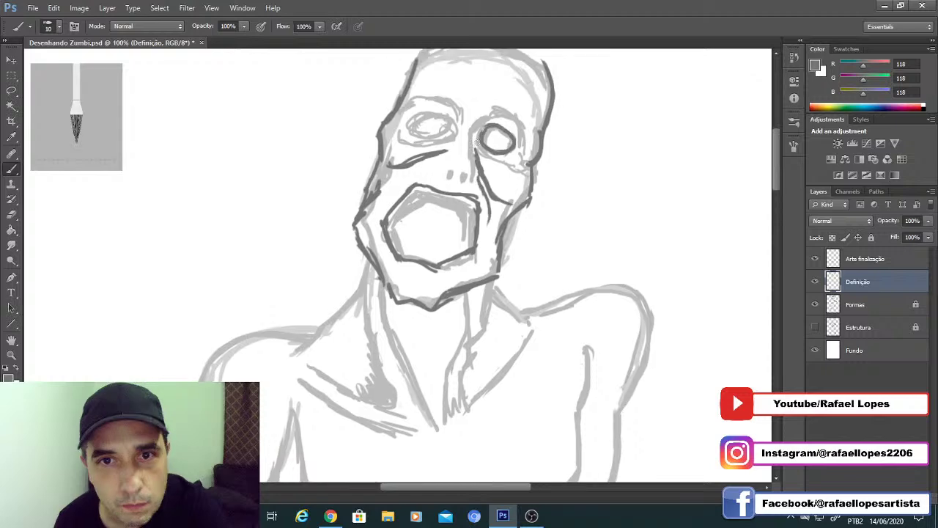
Step: Fill the dark sockets around both eyes, redraw the nose's side line and darken the nostrils above the mouth
{"action": "left_click_drag", "start_coordinate": [480, 130], "coordinate": [477, 149]}
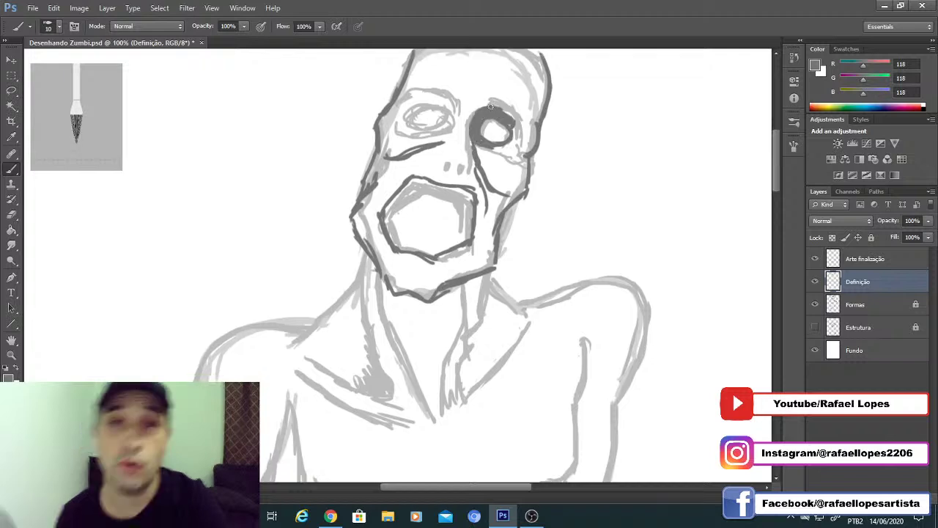
{"action": "left_click_drag", "start_coordinate": [490, 105], "coordinate": [513, 120]}
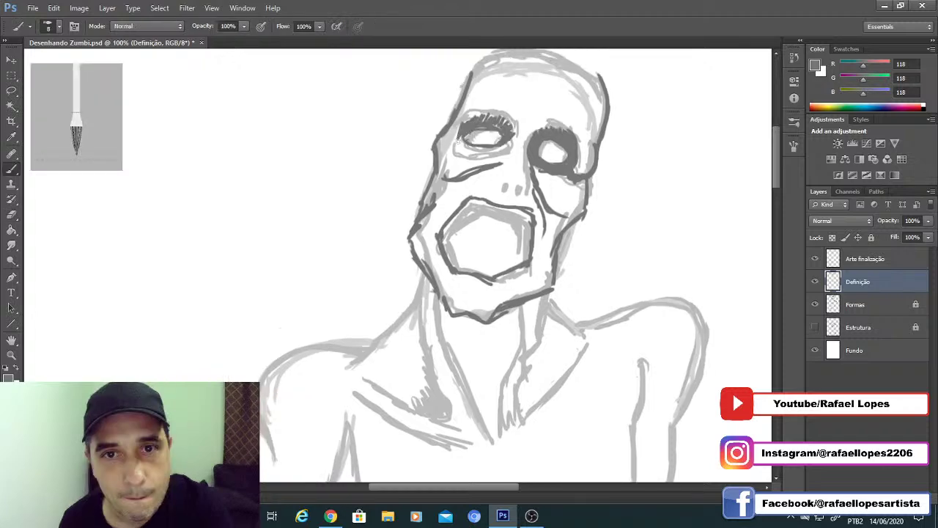
{"action": "left_click_drag", "start_coordinate": [467, 123], "coordinate": [496, 117]}
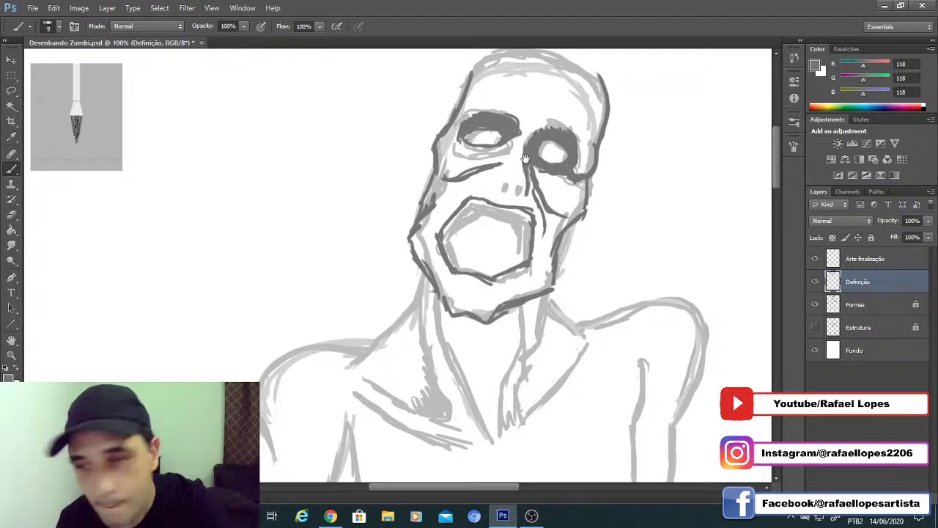
{"action": "left_click_drag", "start_coordinate": [526, 163], "coordinate": [564, 152]}
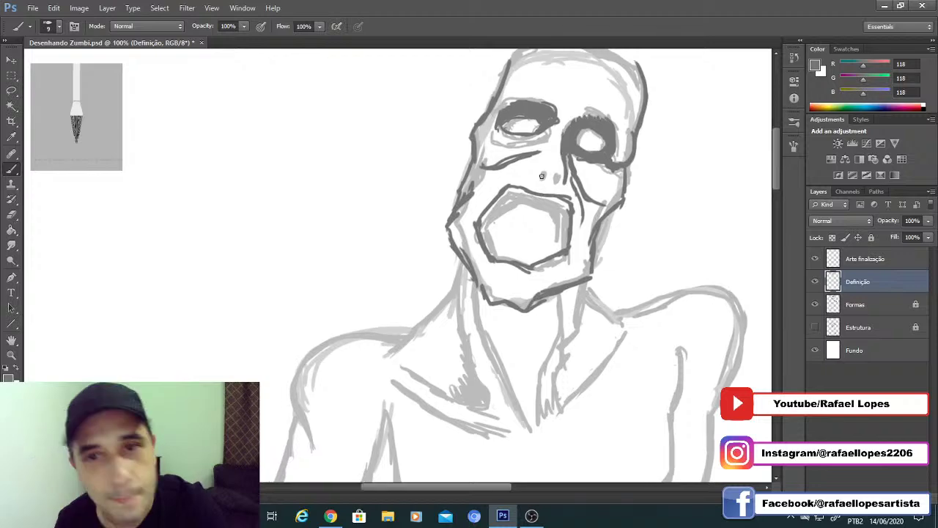
{"action": "left_click", "coordinate": [542, 176]}
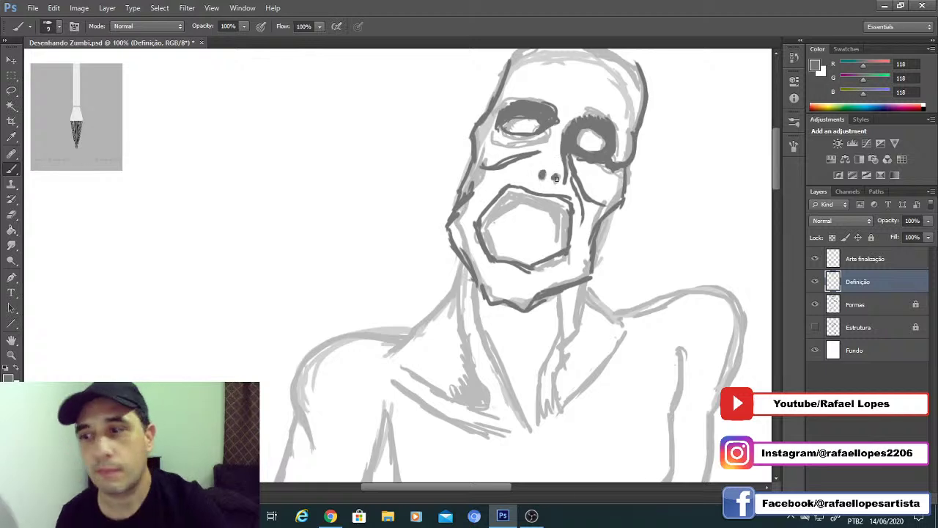
Step: Draw the nose's canvas-left side and bridge, plus wrinkle strokes above the canvas-right eye and across the forehead
{"action": "mouse_move", "coordinate": [557, 179]}
{"action": "left_mouse_down"}
{"action": "mouse_move", "coordinate": [567, 194]}
{"action": "mouse_move", "coordinate": [538, 180]}
{"action": "mouse_move", "coordinate": [552, 166]}
{"action": "mouse_move", "coordinate": [536, 191]}
{"action": "left_mouse_up"}
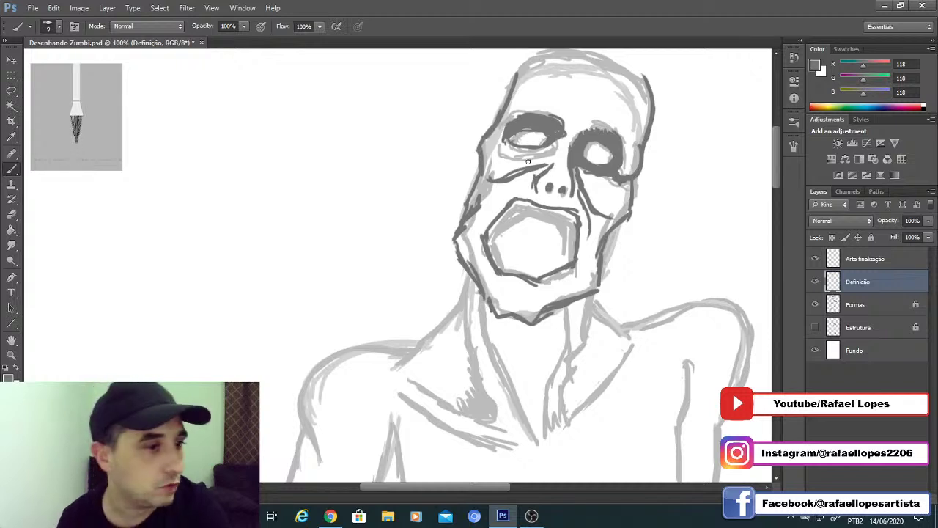
{"action": "mouse_move", "coordinate": [568, 120]}
{"action": "left_mouse_down"}
{"action": "mouse_move", "coordinate": [542, 181]}
{"action": "mouse_move", "coordinate": [550, 175]}
{"action": "left_mouse_up"}
{"action": "mouse_move", "coordinate": [561, 138]}
{"action": "left_mouse_down"}
{"action": "mouse_move", "coordinate": [557, 167]}
{"action": "mouse_move", "coordinate": [534, 203]}
{"action": "left_mouse_up"}
{"action": "left_click_drag", "start_coordinate": [558, 173], "coordinate": [583, 180]}
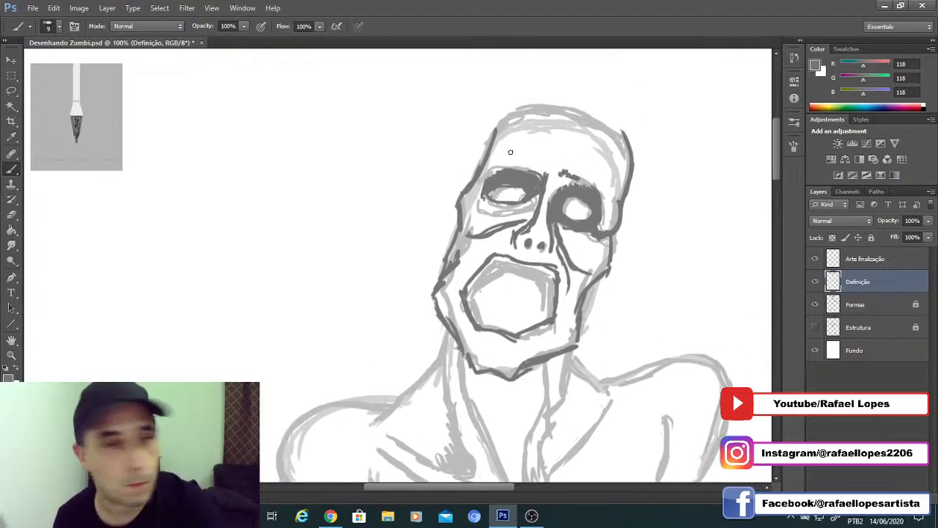
{"action": "left_click_drag", "start_coordinate": [510, 152], "coordinate": [584, 132]}
{"action": "left_click_drag", "start_coordinate": [558, 183], "coordinate": [569, 147]}
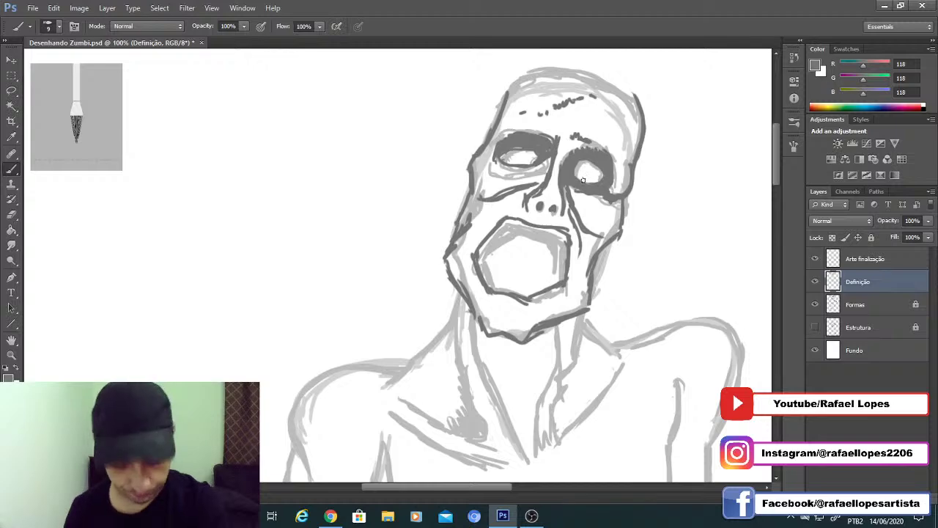
Step: Clean up the eye sockets with a 7 px eraser and draw the bag creases under the canvas-left eye
{"action": "key", "text": "e"}
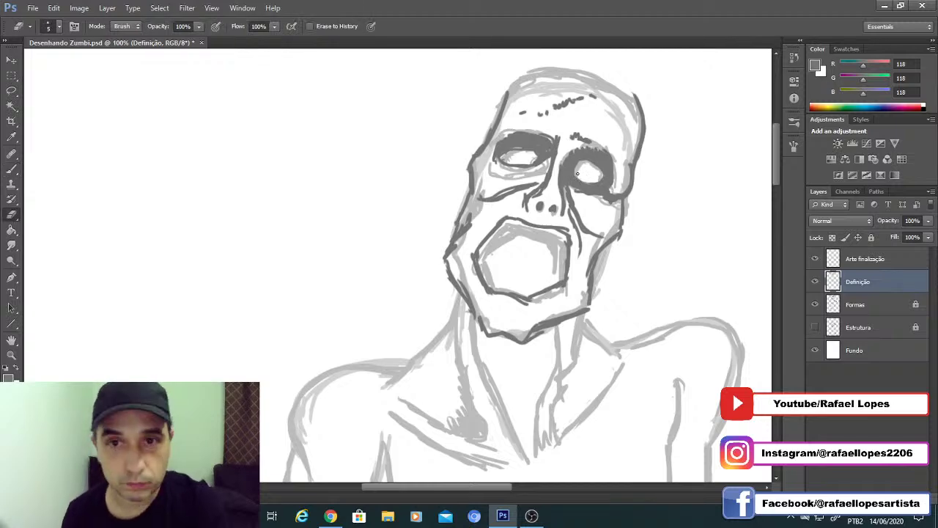
{"action": "mouse_move", "coordinate": [578, 174]}
{"action": "left_mouse_down"}
{"action": "mouse_move", "coordinate": [594, 187]}
{"action": "mouse_move", "coordinate": [586, 168]}
{"action": "mouse_move", "coordinate": [601, 178]}
{"action": "mouse_move", "coordinate": [594, 168]}
{"action": "mouse_move", "coordinate": [595, 179]}
{"action": "left_mouse_up"}
{"action": "key", "text": "bracketright"}
{"action": "key", "text": "bracketright"}
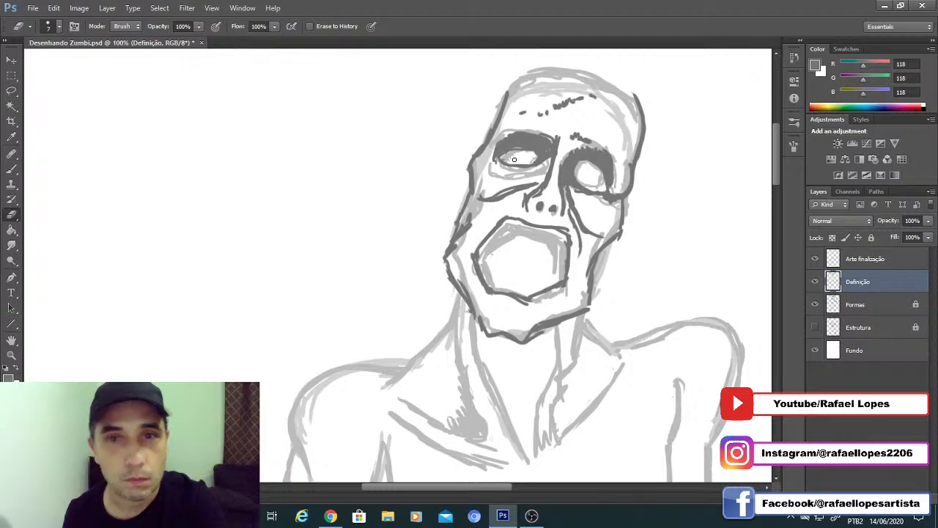
{"action": "key", "text": "b"}
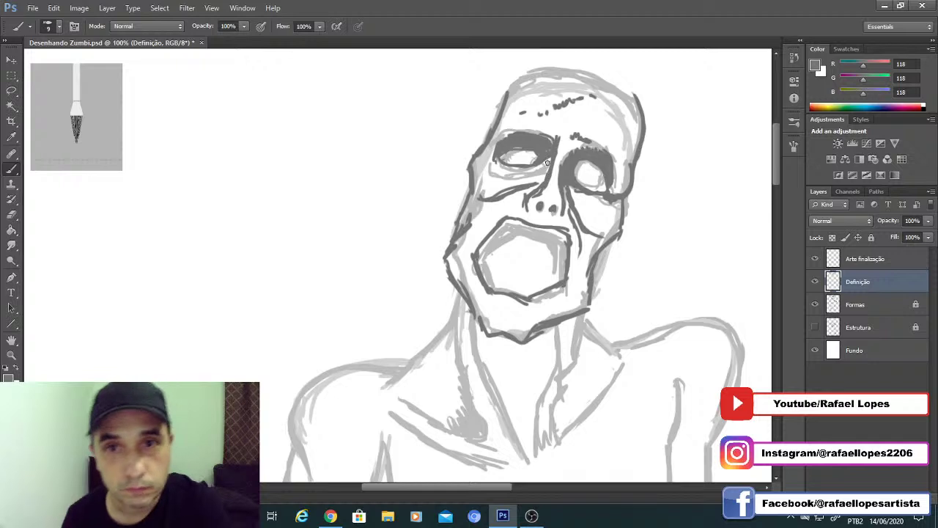
{"action": "left_click_drag", "start_coordinate": [496, 221], "coordinate": [514, 185]}
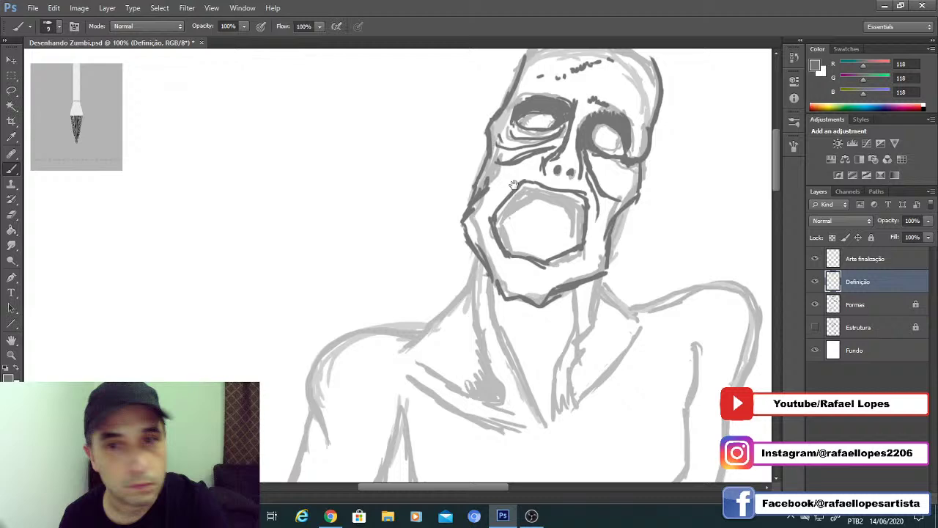
Step: Outline jagged upper and lower teeth in the open mouth and fill the cavity behind them with a 25 px brush
{"action": "left_click_drag", "start_coordinate": [581, 242], "coordinate": [518, 252]}
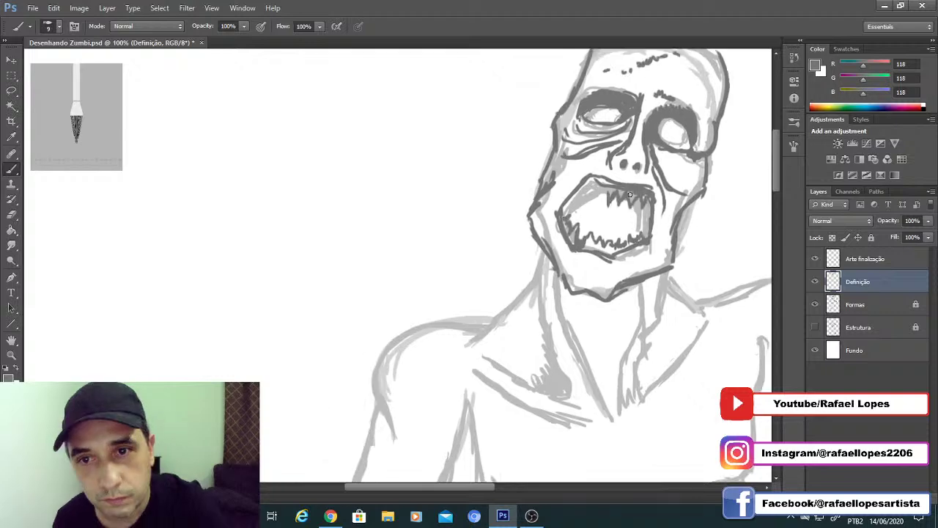
{"action": "left_click_drag", "start_coordinate": [630, 194], "coordinate": [608, 185]}
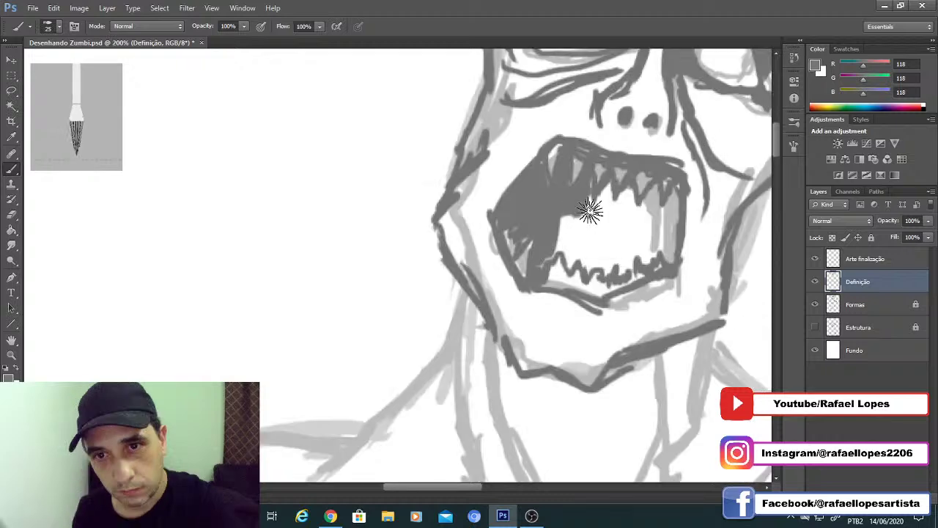
{"action": "mouse_move", "coordinate": [591, 208]}
{"action": "left_mouse_down"}
{"action": "mouse_move", "coordinate": [556, 249]}
{"action": "mouse_move", "coordinate": [575, 204]}
{"action": "left_mouse_up"}
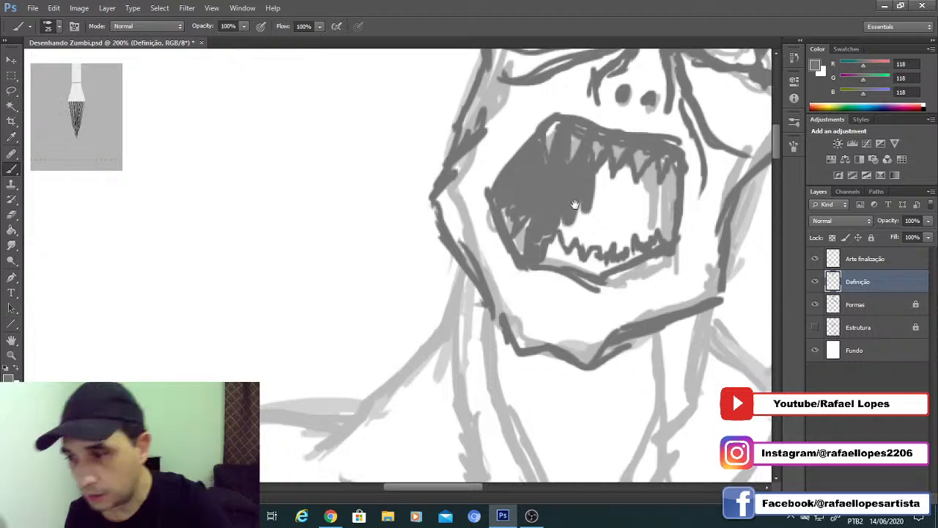
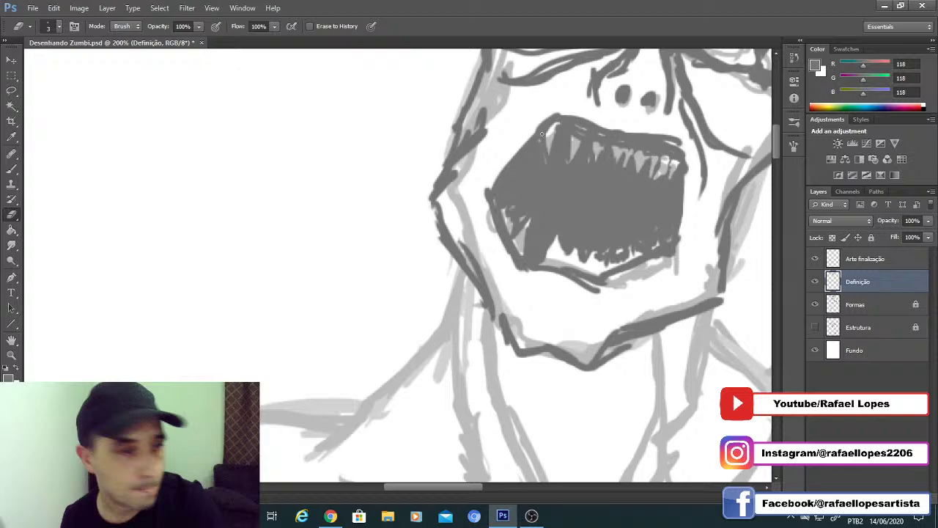
Step: Carve the upper, side and lower teeth out of the dark mouth fill with a 3 px eraser
{"action": "left_click_drag", "start_coordinate": [562, 127], "coordinate": [566, 142]}
{"action": "left_click_drag", "start_coordinate": [595, 151], "coordinate": [593, 170]}
{"action": "left_click_drag", "start_coordinate": [625, 152], "coordinate": [627, 173]}
{"action": "left_click_drag", "start_coordinate": [501, 199], "coordinate": [515, 225]}
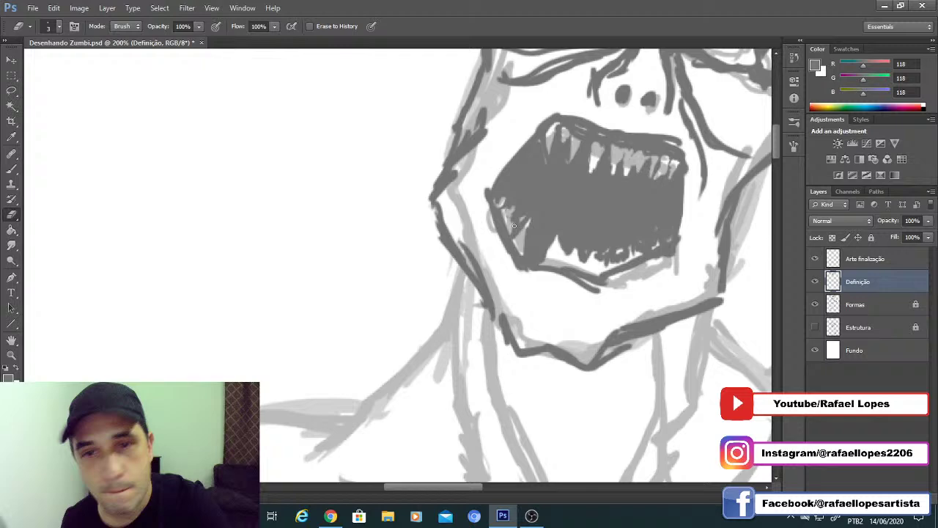
{"action": "left_click_drag", "start_coordinate": [515, 226], "coordinate": [527, 255]}
{"action": "left_click_drag", "start_coordinate": [616, 242], "coordinate": [613, 262]}
{"action": "left_click_drag", "start_coordinate": [646, 234], "coordinate": [649, 250]}
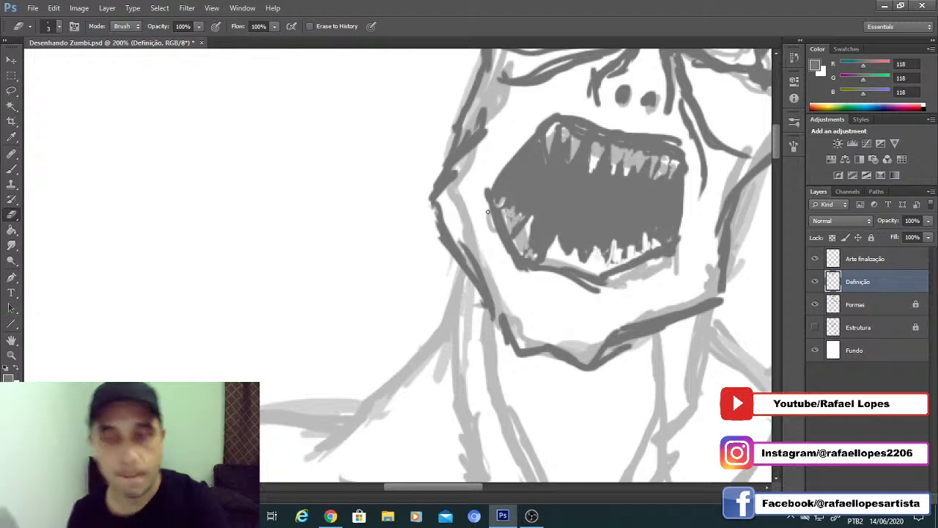
Step: Trace the top of the skull with a 20 px brush to join both sides of the head outline
{"action": "key", "text": "z"}
{"action": "left_click", "coordinate": [491, 305], "text": "alt"}
{"action": "left_click", "coordinate": [492, 305], "text": "alt"}
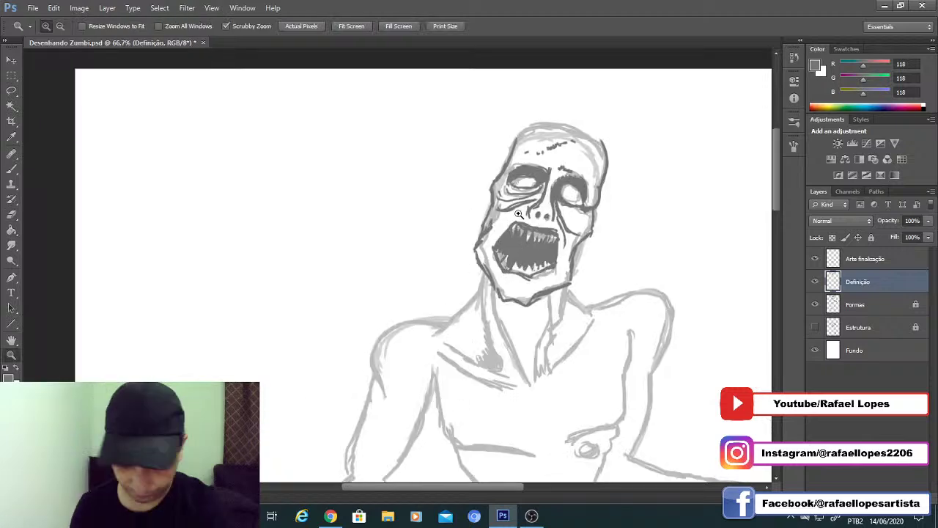
{"action": "key", "text": "l"}
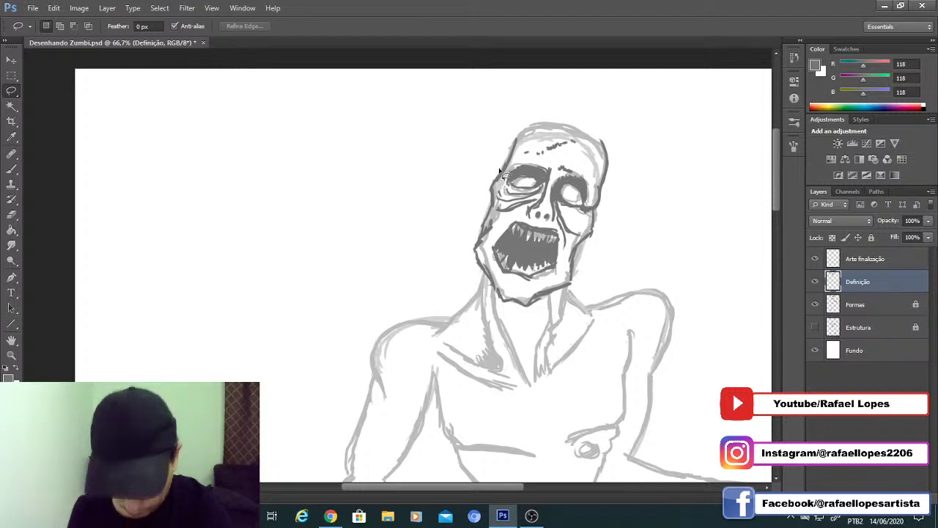
{"action": "key", "text": "b"}
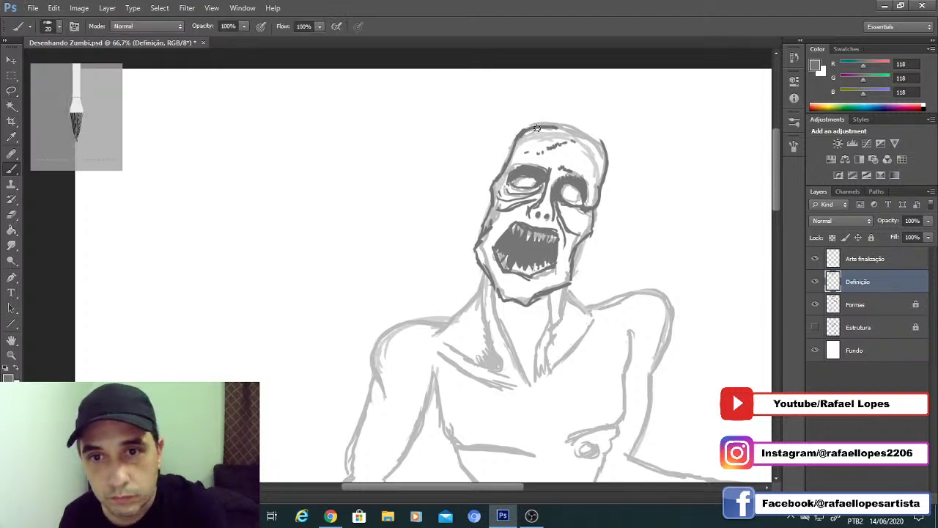
{"action": "left_click_drag", "start_coordinate": [547, 126], "coordinate": [600, 146]}
Step: Define the neck tendons under the canvas-right side of the jaw with the 20 px brush
{"action": "left_click_drag", "start_coordinate": [517, 261], "coordinate": [540, 197]}
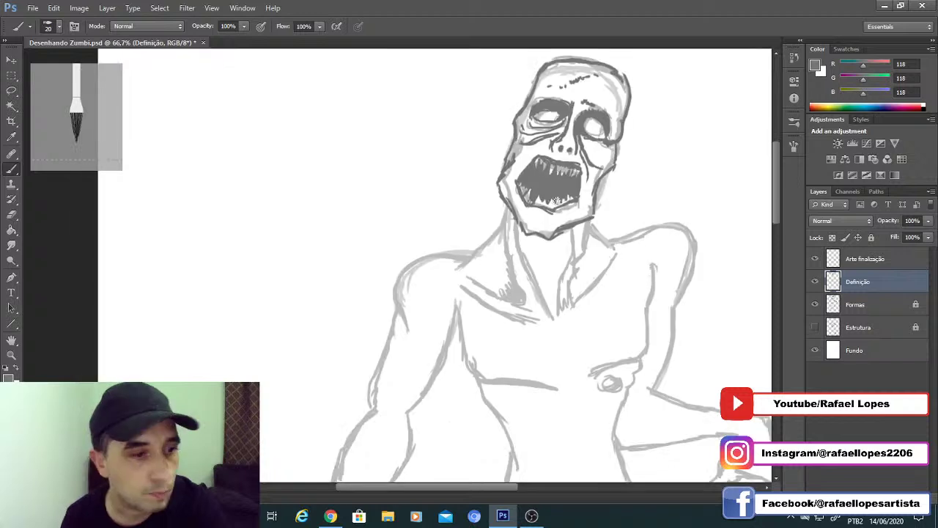
{"action": "left_click_drag", "start_coordinate": [586, 247], "coordinate": [569, 304]}
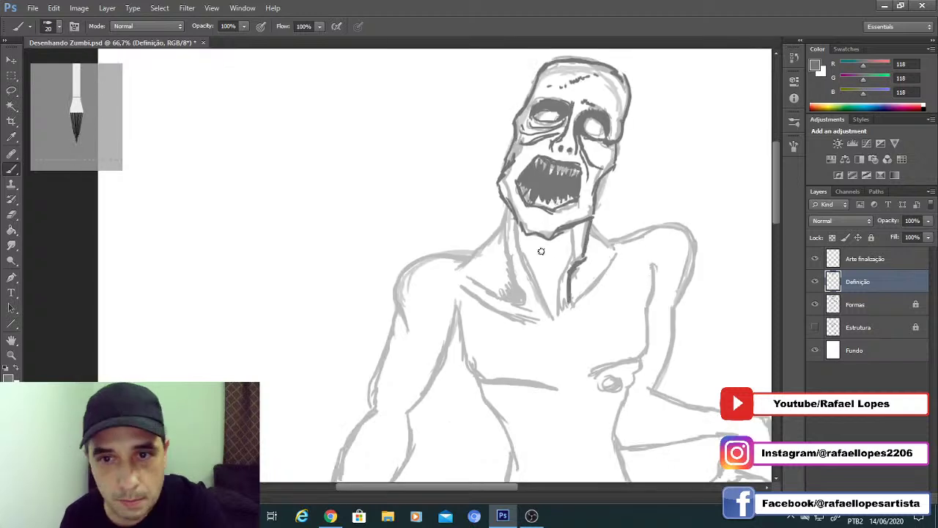
{"action": "left_click_drag", "start_coordinate": [572, 233], "coordinate": [559, 308]}
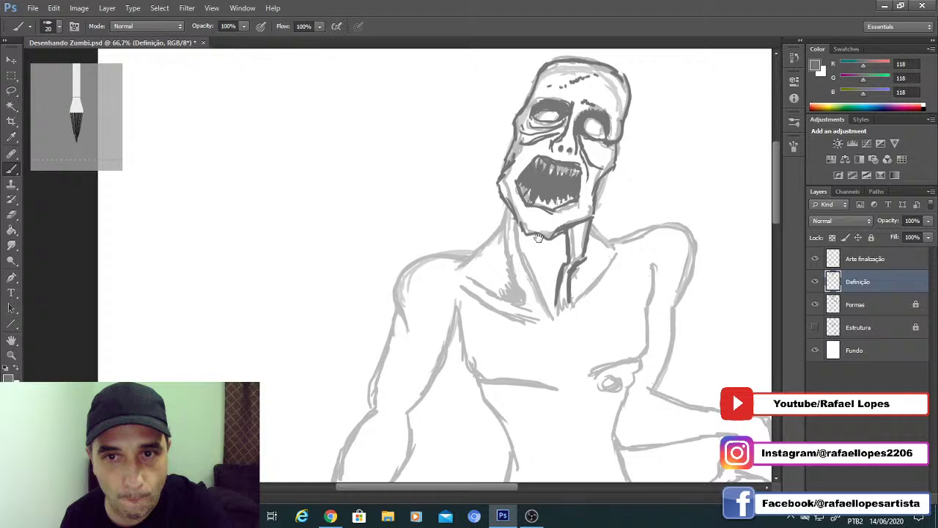
Step: Add crease lines around the mouth, chin and cheeks with a 15 px brush and sketch the canvas-right ear
{"action": "left_click_drag", "start_coordinate": [539, 236], "coordinate": [553, 214]}
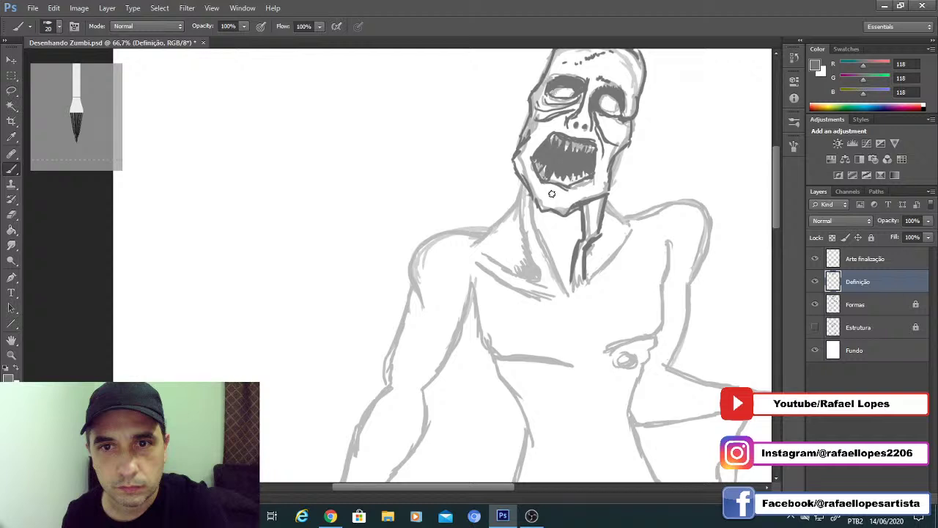
{"action": "left_click_drag", "start_coordinate": [540, 179], "coordinate": [559, 199]}
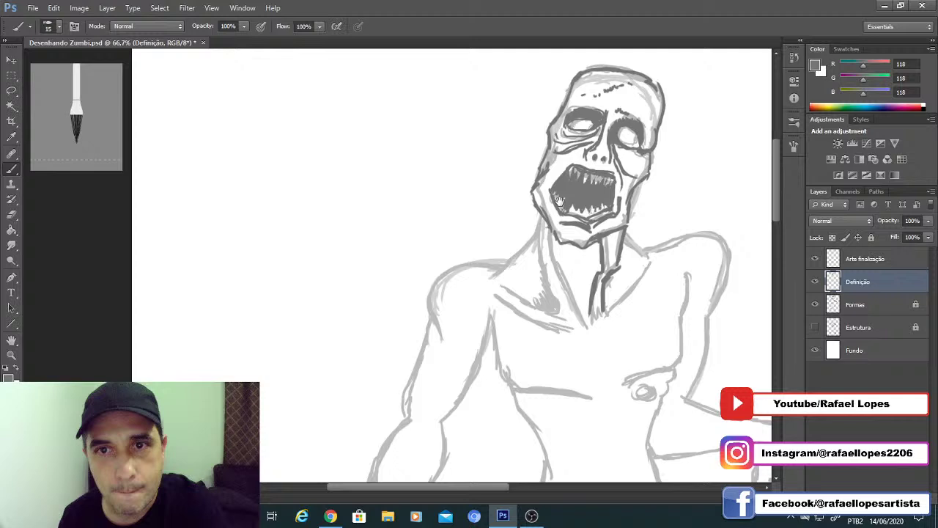
{"action": "left_click_drag", "start_coordinate": [559, 200], "coordinate": [580, 220]}
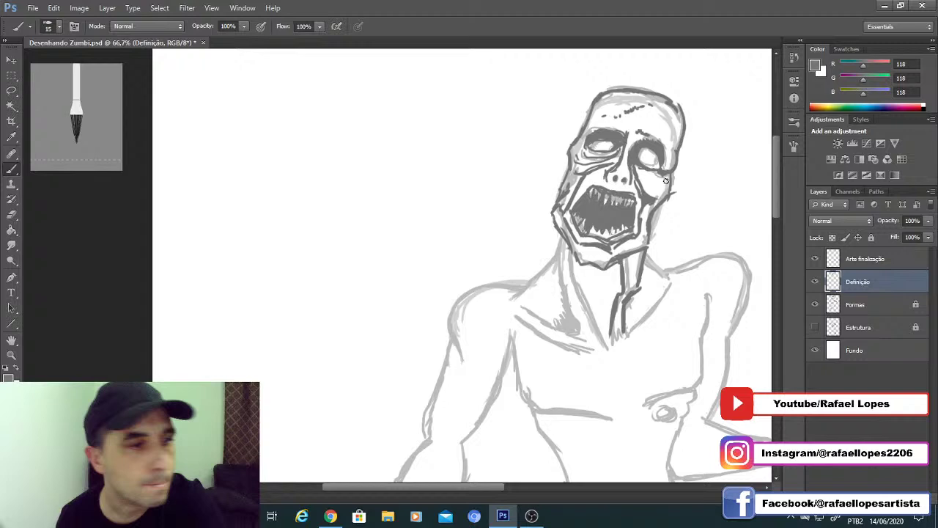
{"action": "key", "text": "e"}
{"action": "scroll", "coordinate": [666, 179], "scroll_direction": "up", "scroll_amount": 2}
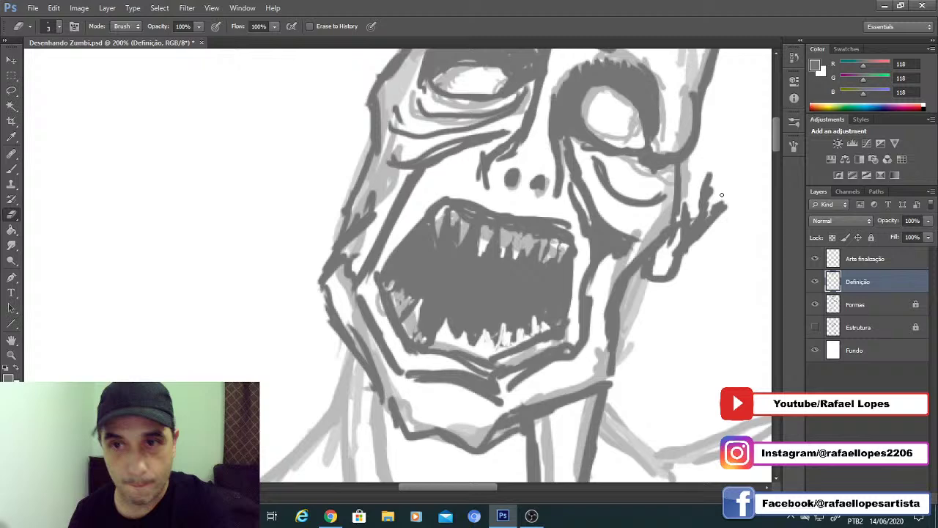
Step: Select the canvas-right eye with the Lasso and free-transform it to about 105% height with a horizontal skew of about -2.3°
{"action": "key", "text": "z"}
{"action": "key", "text": "ctrl+0"}
{"action": "left_click", "coordinate": [532, 206]}
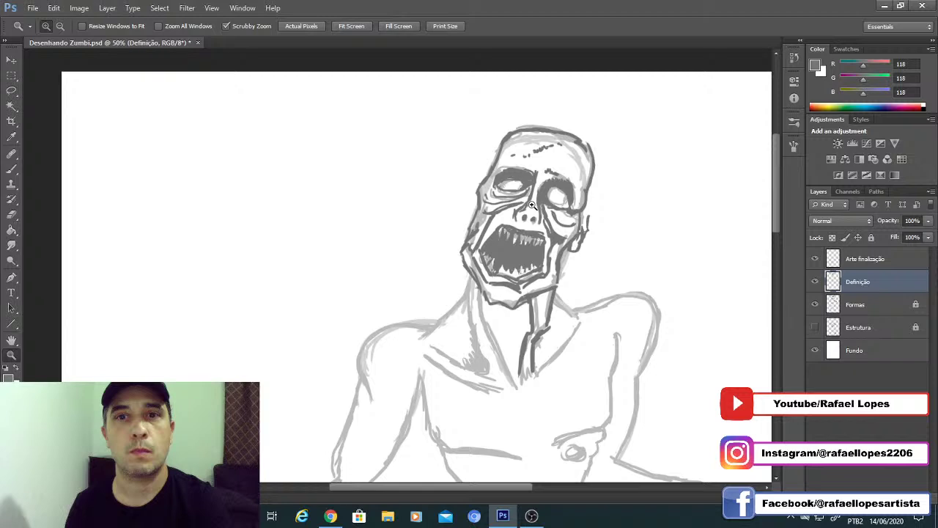
{"action": "left_click", "coordinate": [532, 205]}
{"action": "key", "text": "l"}
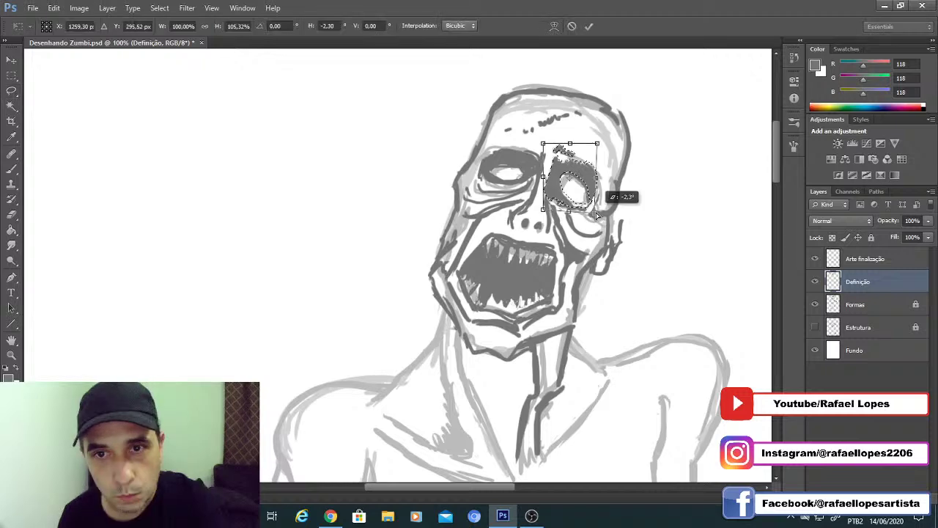
{"action": "left_click_drag", "start_coordinate": [594, 212], "coordinate": [597, 215]}
{"action": "key", "text": "Return"}
{"action": "left_click", "coordinate": [14, 77]}
{"action": "key", "text": "ctrl+d"}
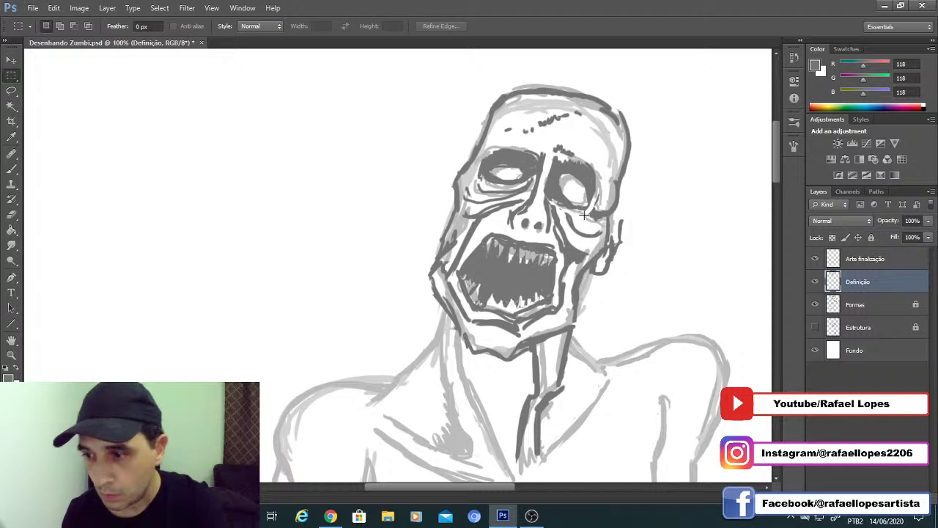
Step: Repair the lower outer rim of the canvas-right eye socket with a 10 px brush and a 7 px eraser
{"action": "key", "text": "b"}
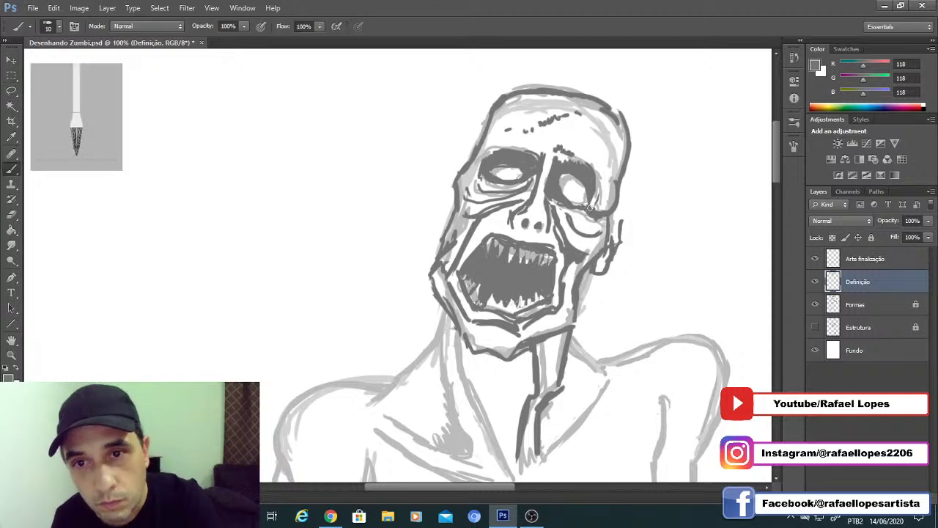
{"action": "key", "text": "e"}
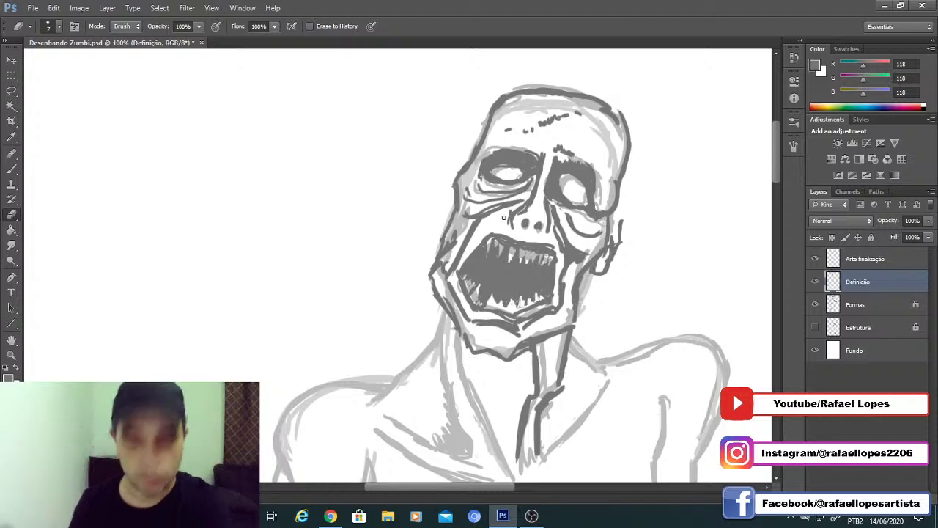
{"action": "key", "text": "b"}
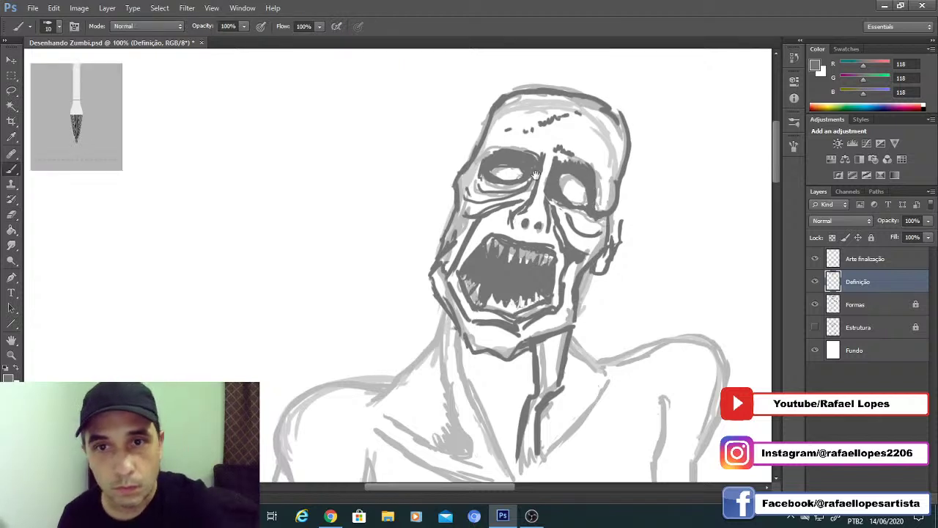
Step: Refine the opening of the canvas-left eye with the 7 px eraser and undo the last erasing stroke
{"action": "left_click_drag", "start_coordinate": [536, 176], "coordinate": [558, 193]}
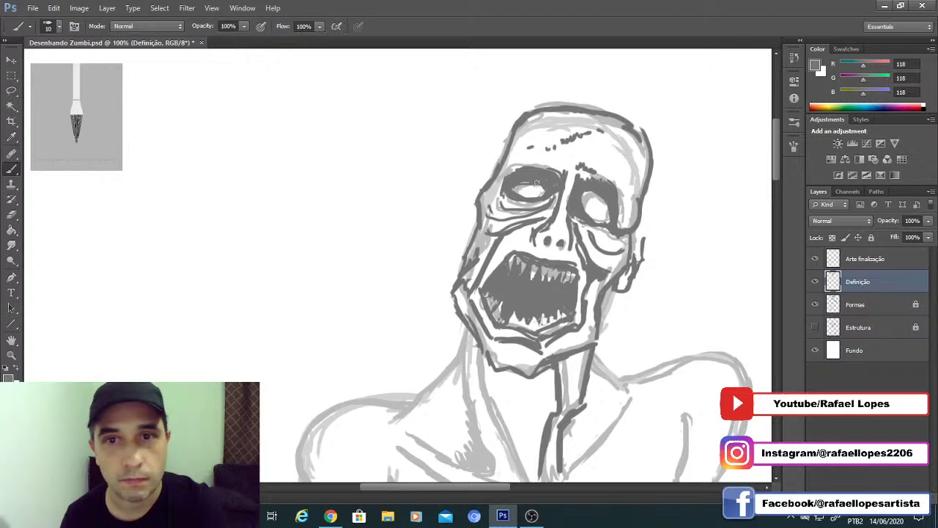
{"action": "key", "text": "e"}
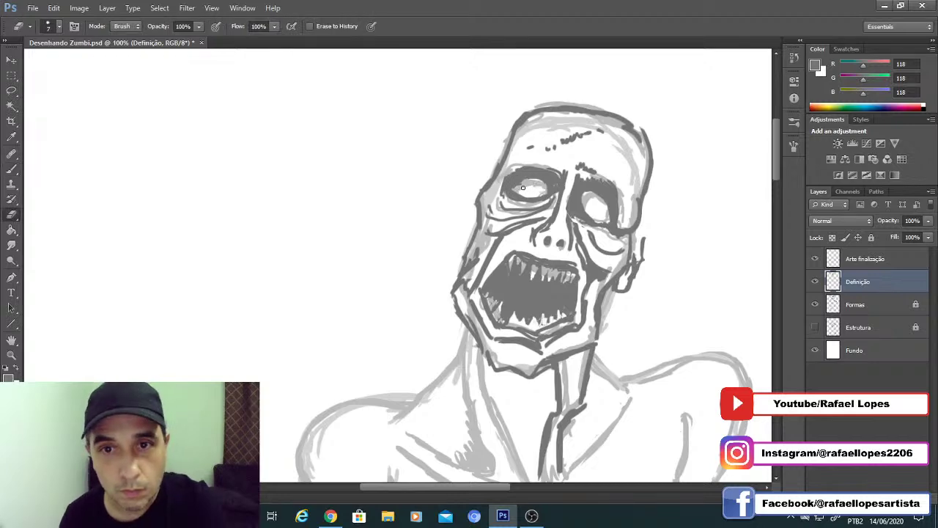
{"action": "scroll", "coordinate": [523, 192], "scroll_direction": "up", "scroll_amount": 1}
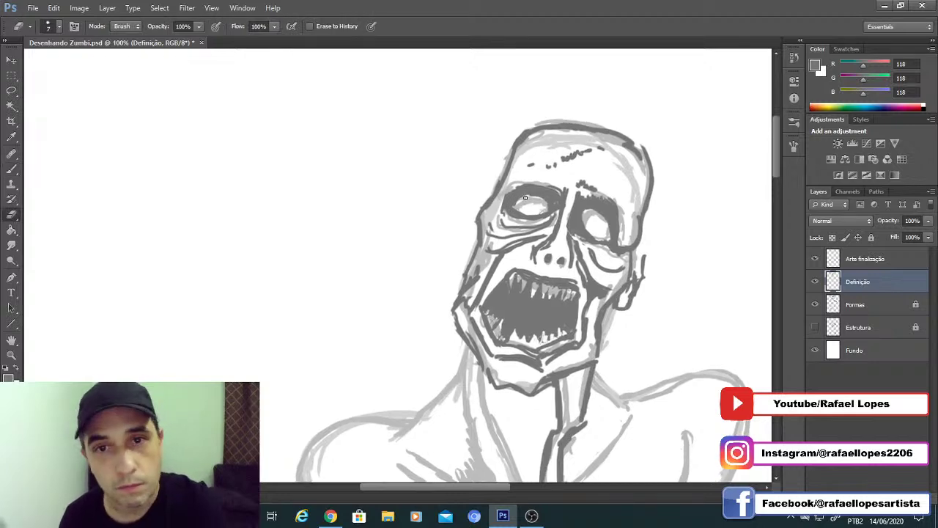
{"action": "mouse_move", "coordinate": [516, 205]}
{"action": "left_mouse_down"}
{"action": "mouse_move", "coordinate": [543, 204]}
{"action": "mouse_move", "coordinate": [517, 210]}
{"action": "mouse_move", "coordinate": [546, 204]}
{"action": "mouse_move", "coordinate": [516, 207]}
{"action": "left_mouse_up"}
{"action": "key", "text": "ctrl+z"}
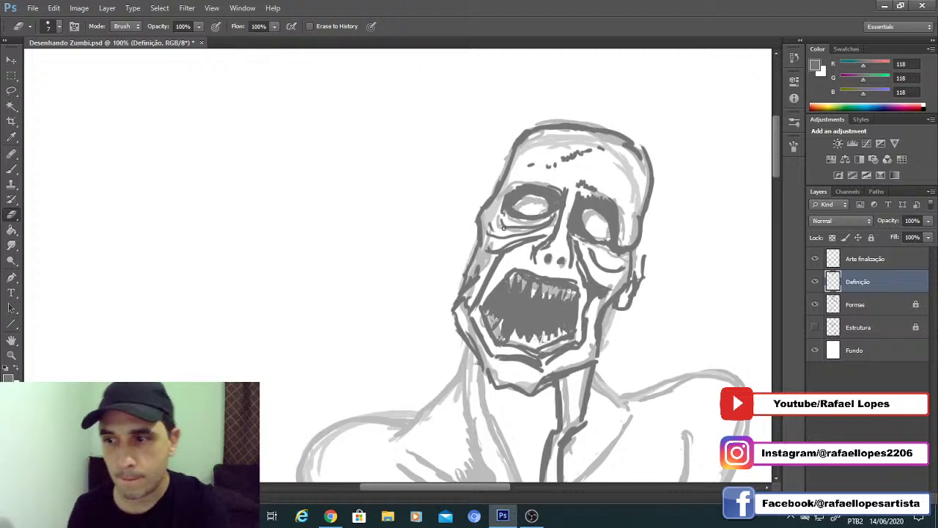
Step: Select the canvas-left eye with the Lasso and free-transform it to 115.65% width, 129.22% height, -6.75° rotation and -11.54° horizontal skew
{"action": "key", "text": "l"}
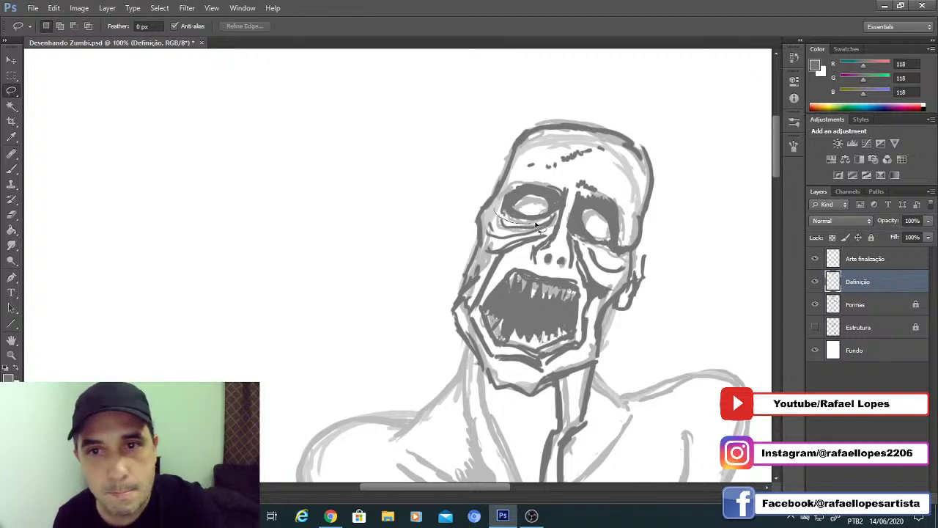
{"action": "mouse_move", "coordinate": [499, 195]}
{"action": "left_mouse_down"}
{"action": "mouse_move", "coordinate": [552, 193]}
{"action": "mouse_move", "coordinate": [544, 187]}
{"action": "mouse_move", "coordinate": [567, 177]}
{"action": "mouse_move", "coordinate": [560, 193]}
{"action": "left_mouse_up"}
{"action": "left_click", "coordinate": [12, 60]}
{"action": "key", "text": "ctrl+t"}
{"action": "left_click_drag", "start_coordinate": [491, 225], "coordinate": [485, 231]}
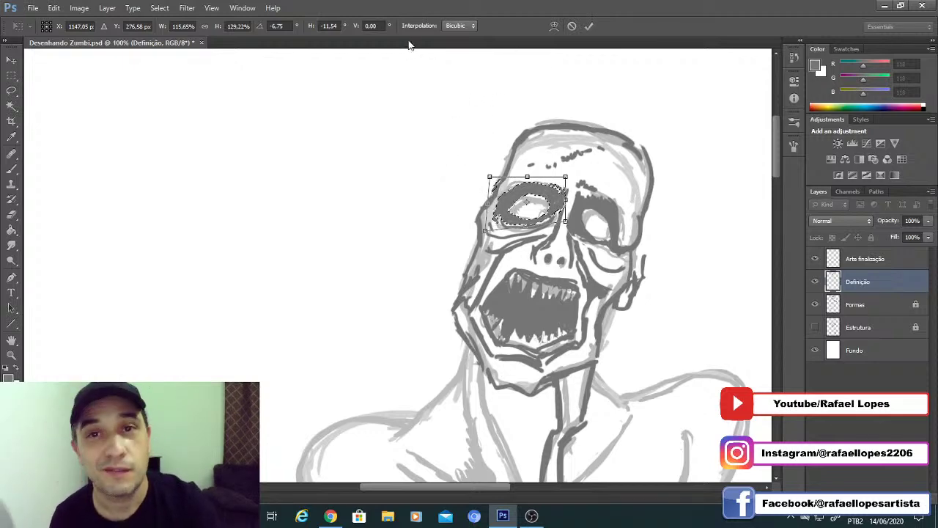
{"action": "left_click", "coordinate": [589, 26]}
Step: Rotate the selected canvas-left eye by about 4.39° and deselect it
{"action": "left_click", "coordinate": [11, 76]}
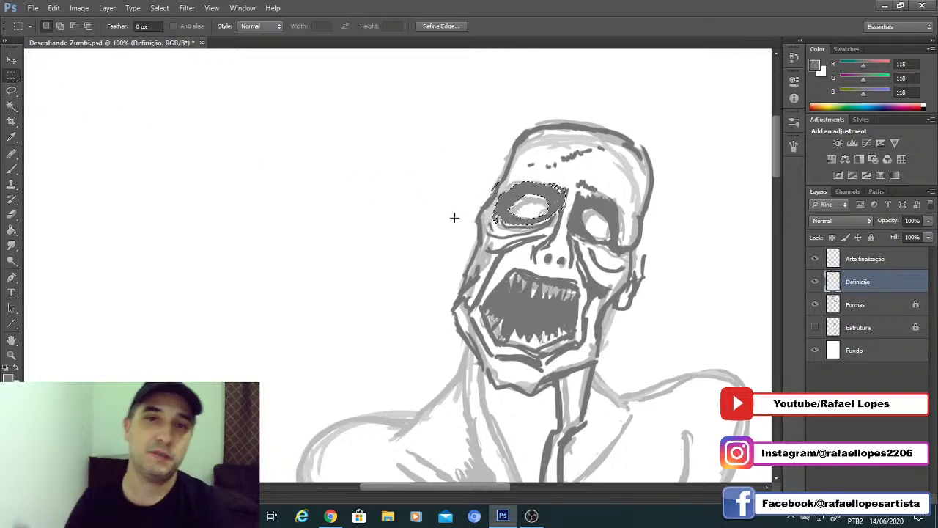
{"action": "left_click", "coordinate": [11, 59]}
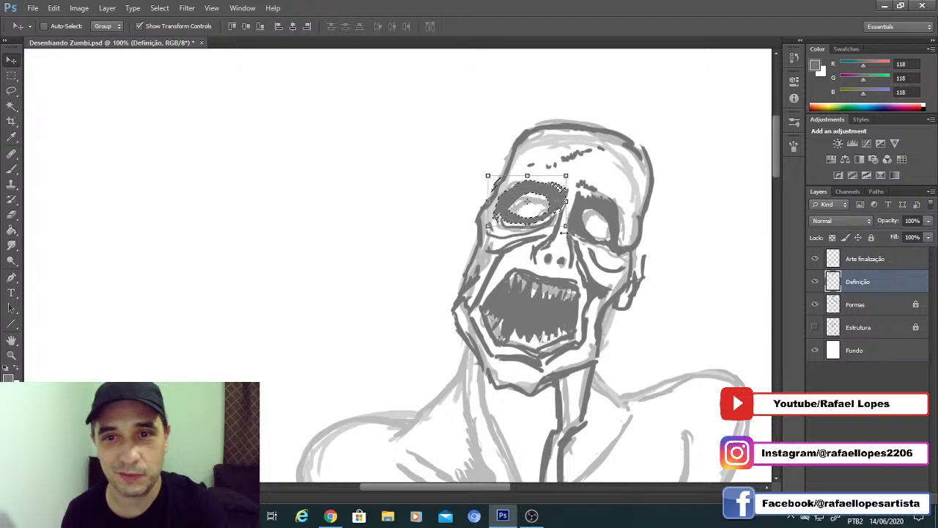
{"action": "left_click_drag", "start_coordinate": [564, 233], "coordinate": [557, 208]}
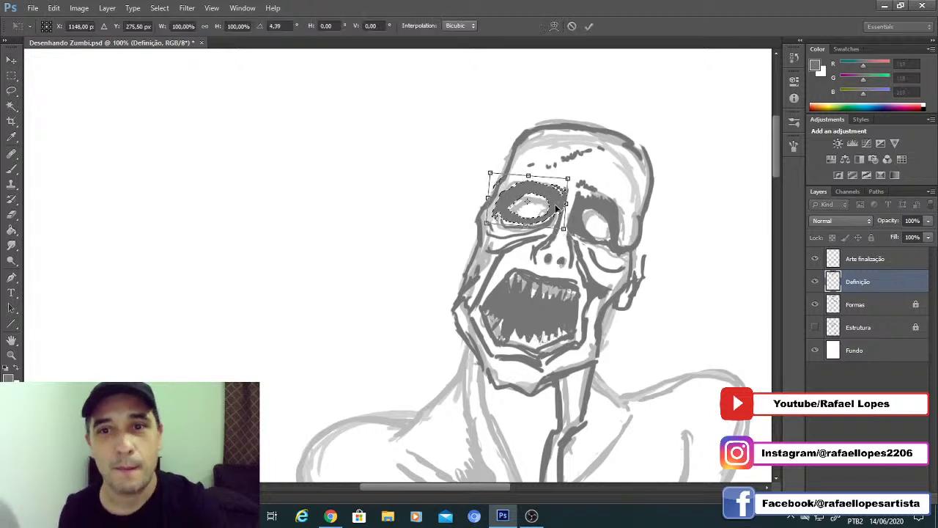
{"action": "left_click", "coordinate": [589, 27]}
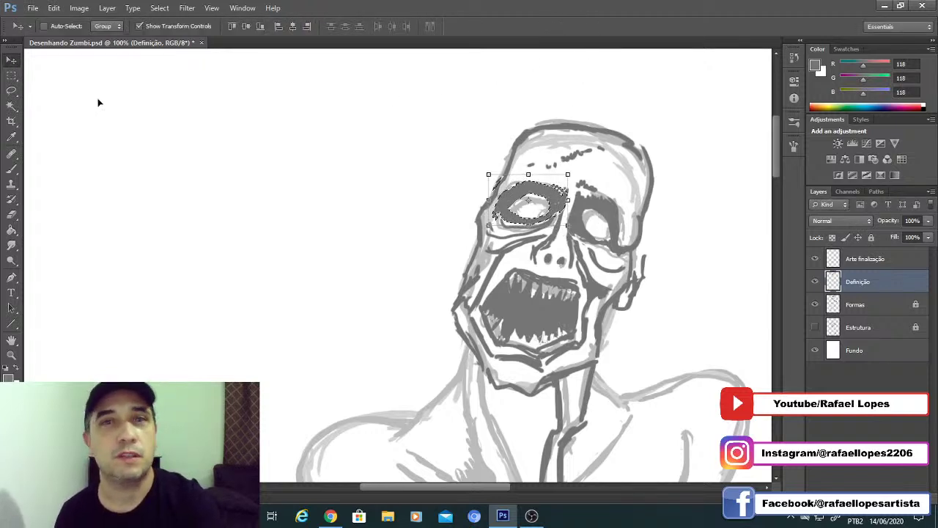
{"action": "left_click", "coordinate": [10, 76]}
{"action": "left_click", "coordinate": [260, 224]}
Step: Darken the hollow of the canvas-left cheek between the under-eye crease and the mouth with the 10 px brush
{"action": "key", "text": "z"}
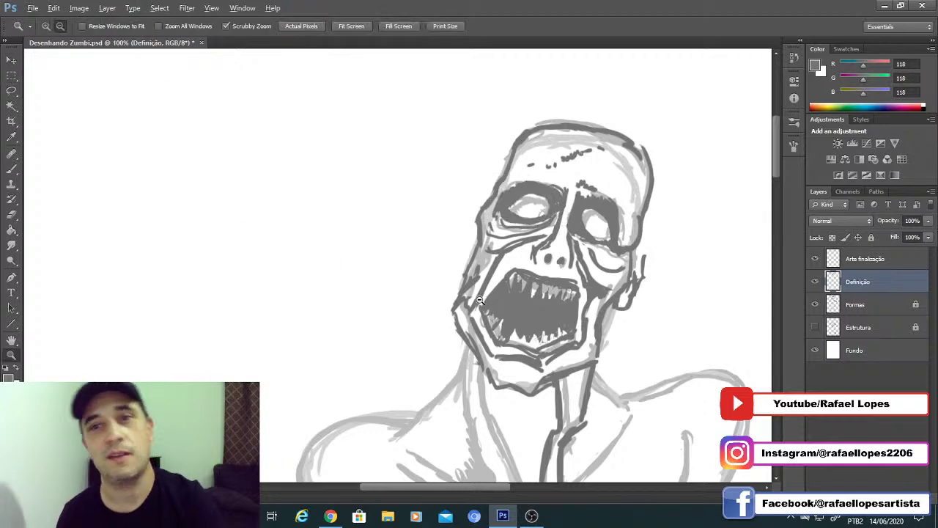
{"action": "left_click", "coordinate": [480, 300], "text": "alt"}
{"action": "left_click", "coordinate": [483, 301], "text": "alt"}
{"action": "left_click", "coordinate": [486, 302], "text": "alt"}
{"action": "left_click", "coordinate": [511, 285]}
{"action": "left_click", "coordinate": [511, 285]}
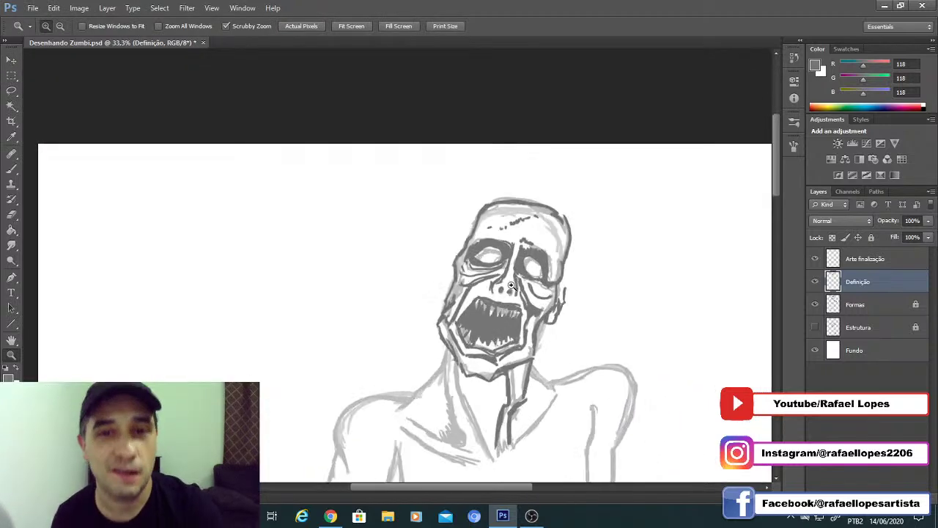
{"action": "left_click", "coordinate": [511, 286]}
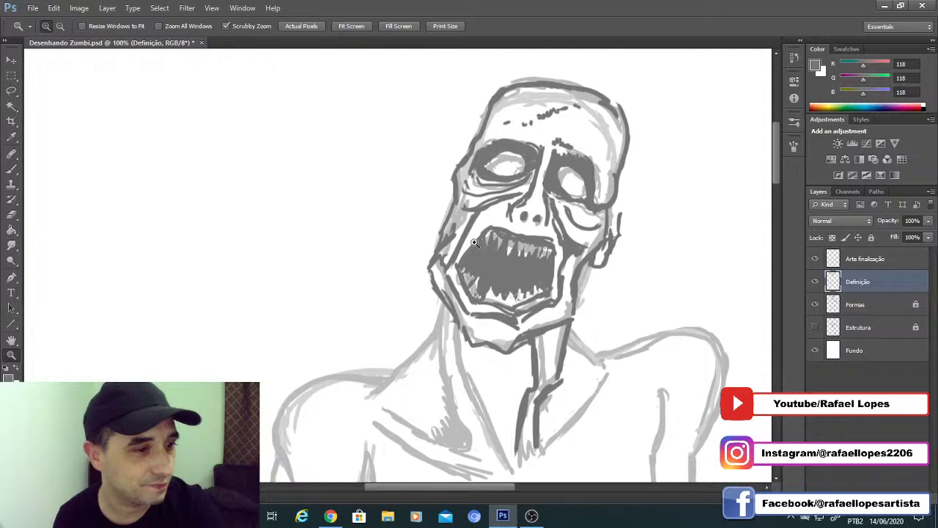
{"action": "left_click", "coordinate": [475, 244]}
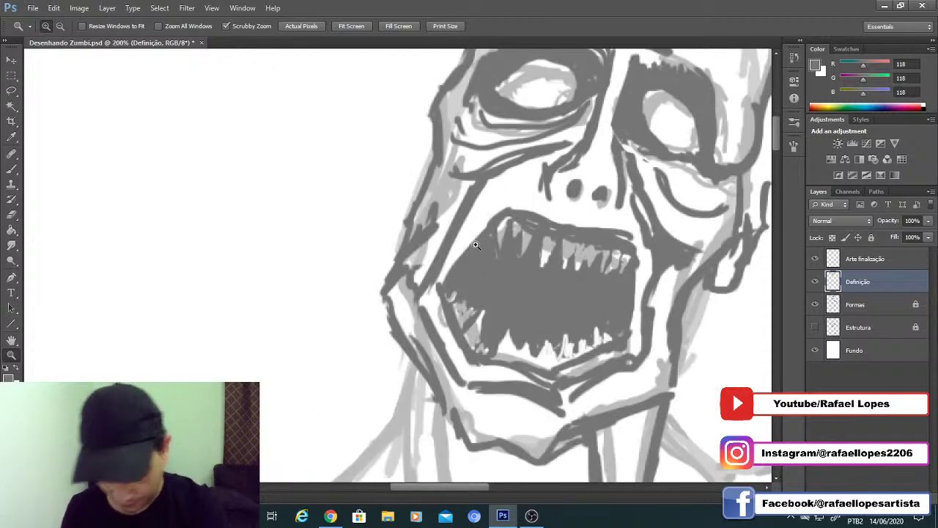
{"action": "key", "text": "b"}
{"action": "mouse_move", "coordinate": [459, 176]}
{"action": "left_mouse_down"}
{"action": "mouse_move", "coordinate": [437, 253]}
{"action": "mouse_move", "coordinate": [440, 231]}
{"action": "left_mouse_up"}
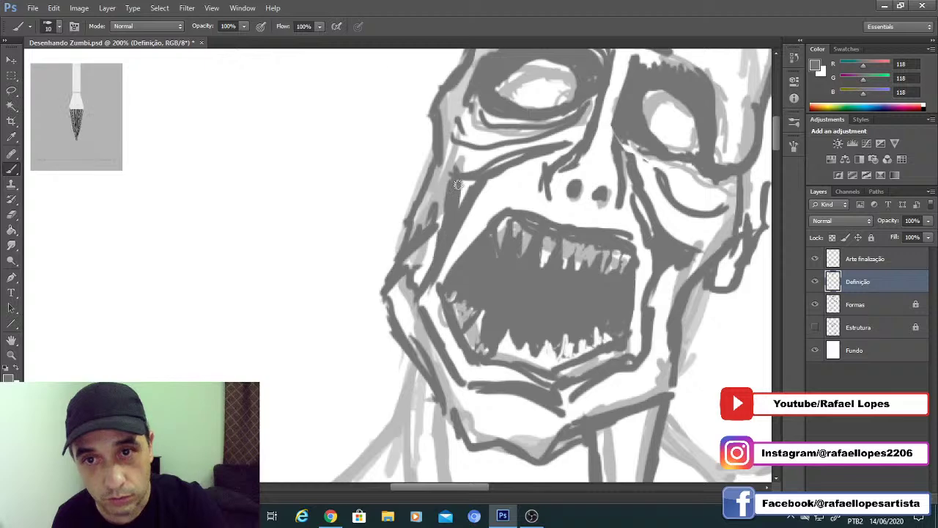
{"action": "scroll", "coordinate": [597, 177], "scroll_direction": "up", "scroll_amount": 2}
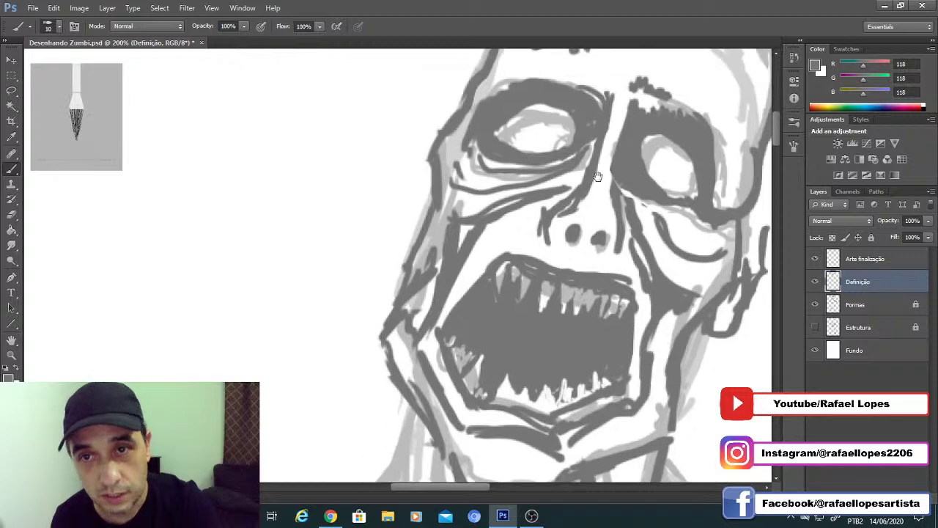
{"action": "left_click_drag", "start_coordinate": [598, 177], "coordinate": [592, 207]}
{"action": "left_click_drag", "start_coordinate": [453, 161], "coordinate": [444, 196]}
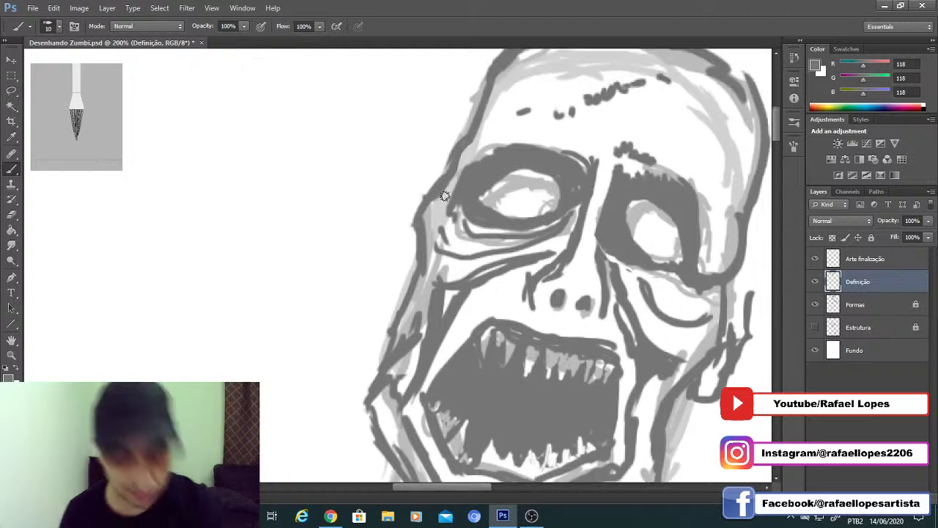
Step: Sketch the canvas-left ear beside the temple and join the top of the canvas-right ear to the head with the 10 px brush
{"action": "key", "text": "e"}
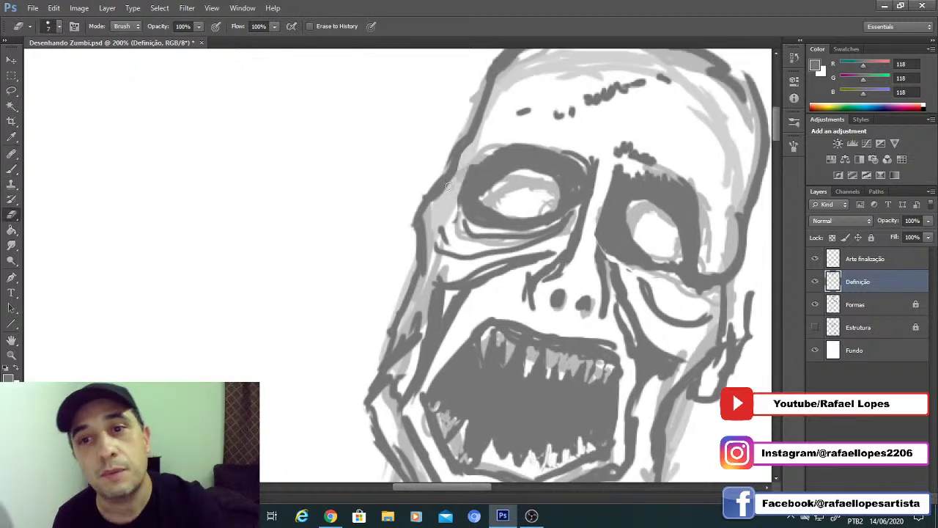
{"action": "key", "text": "z"}
{"action": "mouse_move", "coordinate": [517, 208]}
{"action": "left_mouse_down"}
{"action": "mouse_move", "coordinate": [490, 230]}
{"action": "mouse_move", "coordinate": [522, 230]}
{"action": "left_mouse_up"}
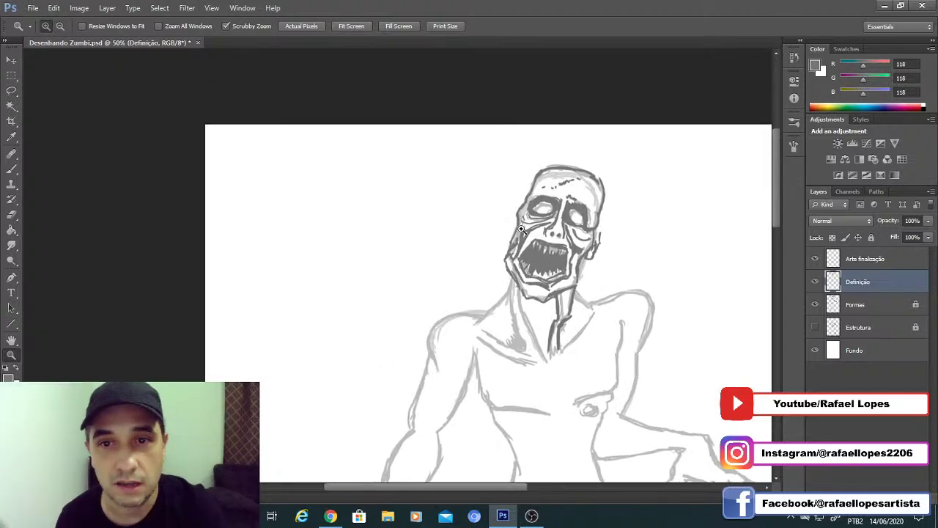
{"action": "scroll", "coordinate": [521, 230], "scroll_direction": "up", "scroll_amount": 2}
{"action": "key", "text": "b"}
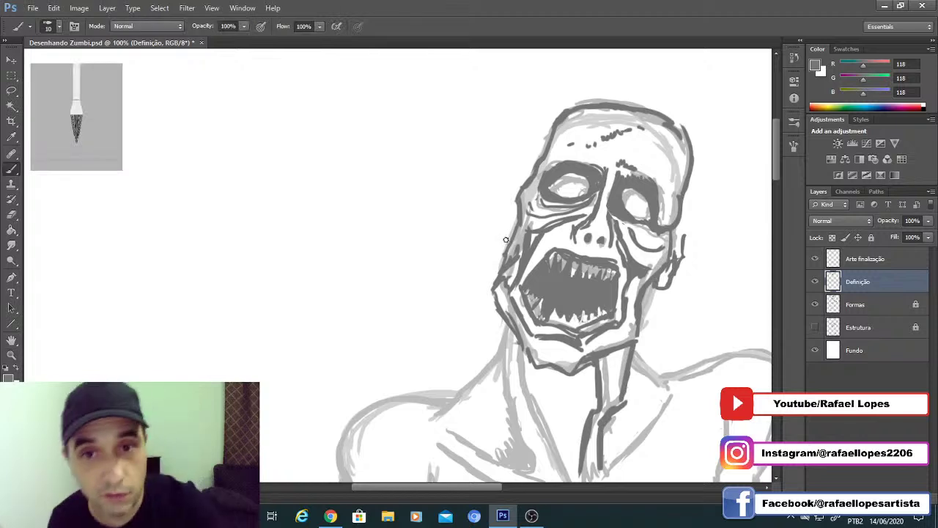
{"action": "mouse_move", "coordinate": [501, 221]}
{"action": "left_mouse_down"}
{"action": "mouse_move", "coordinate": [503, 233]}
{"action": "mouse_move", "coordinate": [518, 180]}
{"action": "mouse_move", "coordinate": [514, 212]}
{"action": "left_mouse_up"}
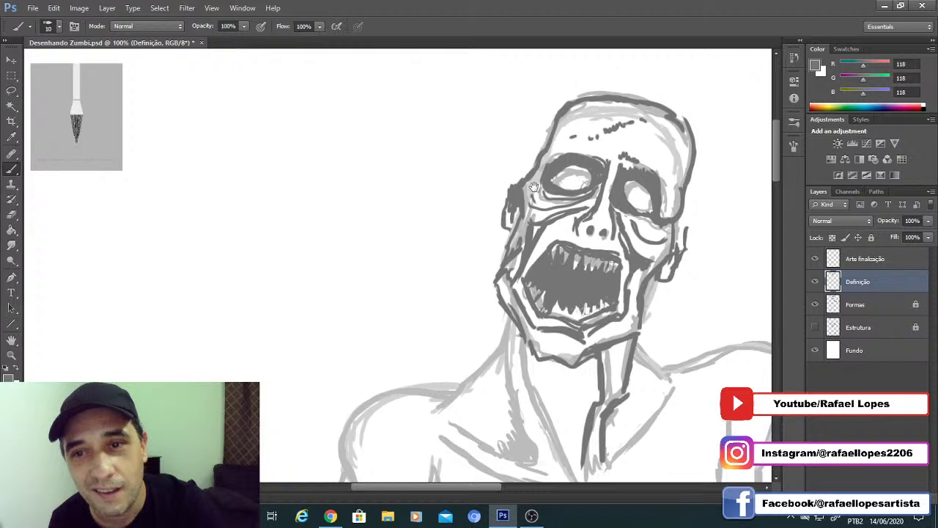
{"action": "left_click_drag", "start_coordinate": [508, 186], "coordinate": [512, 193]}
{"action": "key", "text": "e"}
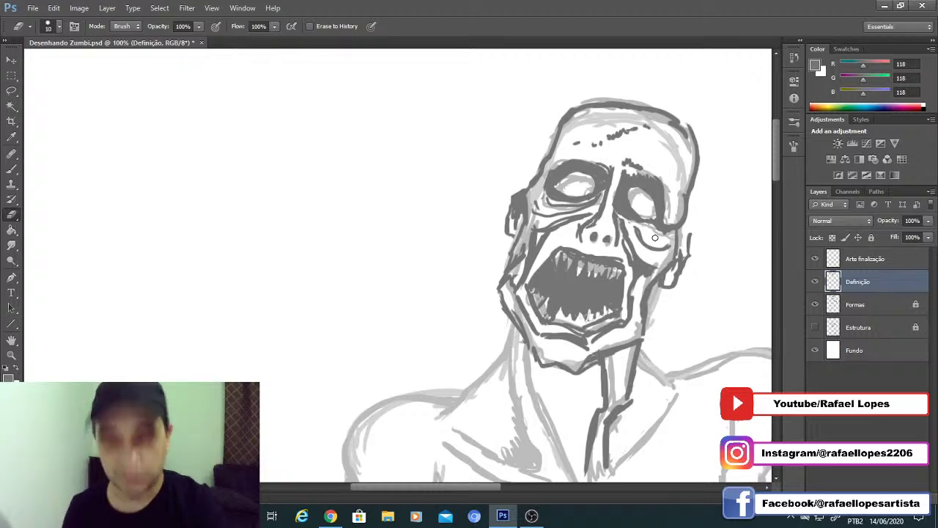
{"action": "key", "text": "b"}
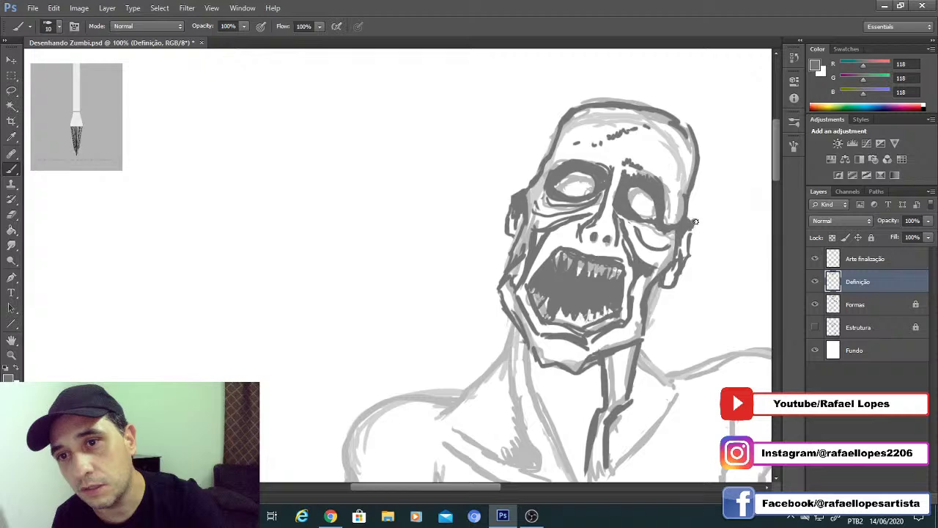
Step: Define the slope from the canvas-right side of the neck to the start of the shoulder with a 15 px brush
{"action": "left_click_drag", "start_coordinate": [559, 284], "coordinate": [569, 229]}
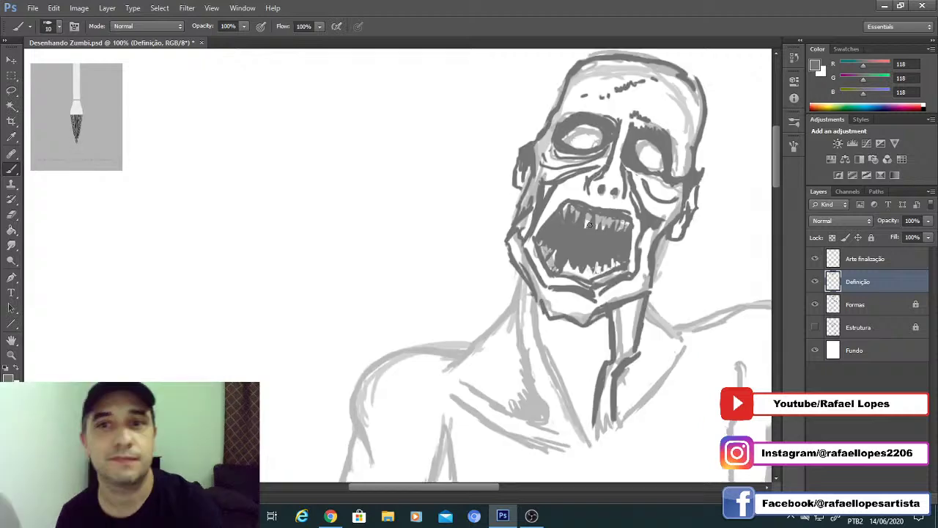
{"action": "key", "text": "z"}
{"action": "left_click", "coordinate": [569, 229], "text": "alt"}
{"action": "left_click", "coordinate": [569, 229], "text": "alt"}
{"action": "left_click", "coordinate": [571, 231]}
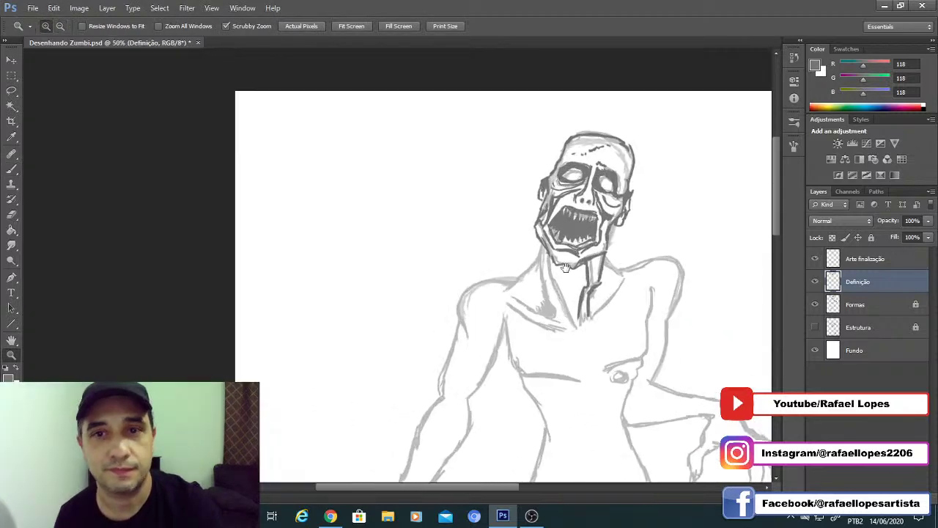
{"action": "mouse_move", "coordinate": [581, 315]}
{"action": "left_mouse_down"}
{"action": "mouse_move", "coordinate": [545, 214]}
{"action": "mouse_move", "coordinate": [554, 194]}
{"action": "mouse_move", "coordinate": [558, 202]}
{"action": "left_mouse_up"}
{"action": "key", "text": "b"}
{"action": "mouse_move", "coordinate": [586, 139]}
{"action": "left_mouse_down"}
{"action": "mouse_move", "coordinate": [615, 160]}
{"action": "mouse_move", "coordinate": [517, 162]}
{"action": "mouse_move", "coordinate": [485, 146]}
{"action": "mouse_move", "coordinate": [540, 168]}
{"action": "mouse_move", "coordinate": [523, 165]}
{"action": "mouse_move", "coordinate": [572, 149]}
{"action": "left_mouse_up"}
{"action": "key", "text": "bracketright"}
{"action": "left_click_drag", "start_coordinate": [317, 178], "coordinate": [411, 180]}
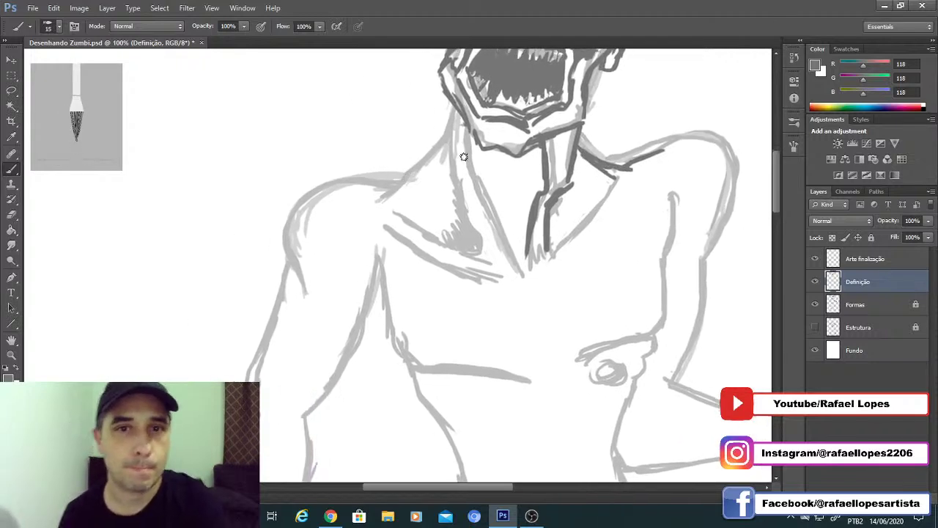
Step: Draw the inner line of the canvas-left neck tendon from the jaw to the throat pit, redoing the lower stroke once
{"action": "left_click_drag", "start_coordinate": [471, 139], "coordinate": [482, 201]}
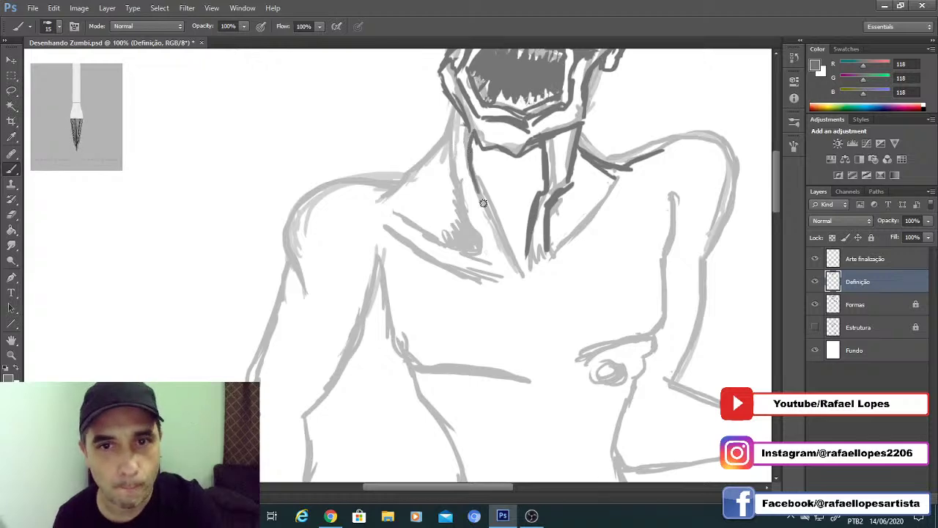
{"action": "left_click_drag", "start_coordinate": [477, 157], "coordinate": [512, 242]}
{"action": "key", "text": "ctrl+z"}
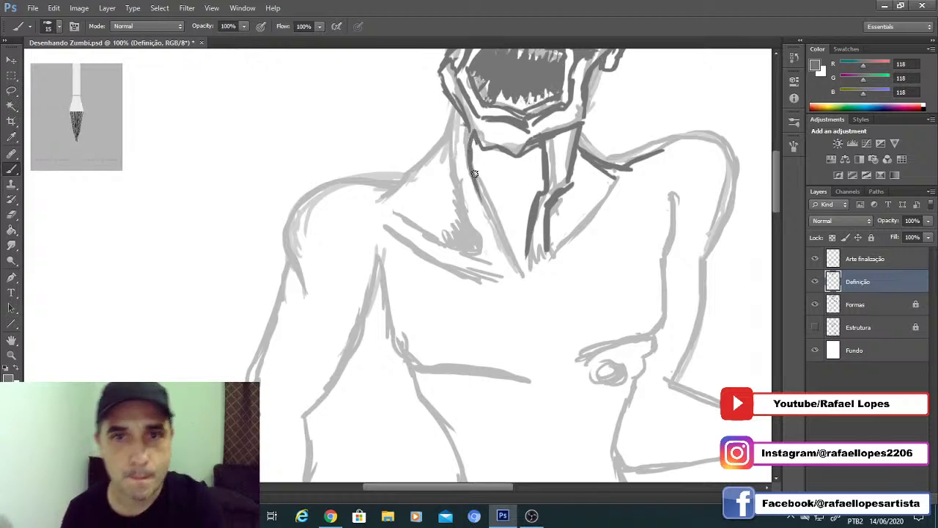
{"action": "left_click_drag", "start_coordinate": [475, 174], "coordinate": [525, 293]}
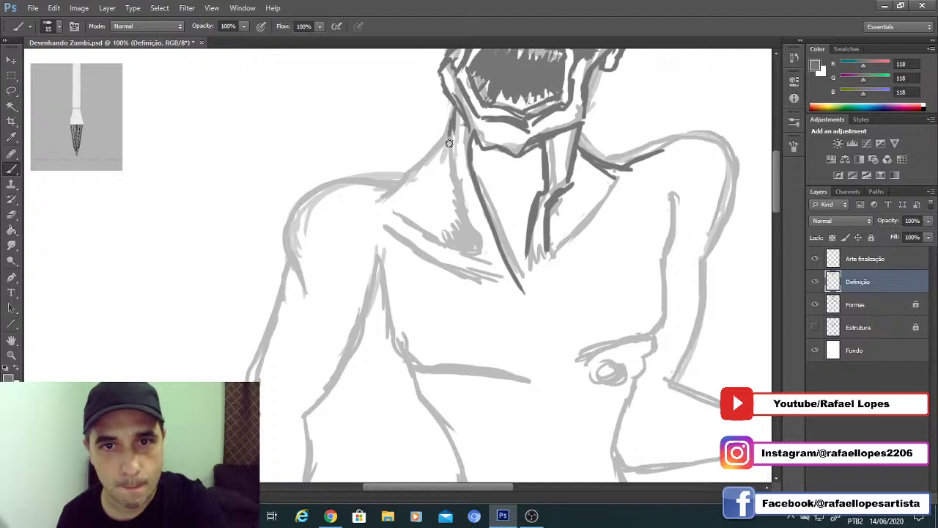
Step: Draw the outer line of the canvas-left neck tendon and fill the dark hollow above the collarbone with the 15 px brush
{"action": "left_click_drag", "start_coordinate": [449, 143], "coordinate": [473, 242]}
{"action": "left_click_drag", "start_coordinate": [458, 184], "coordinate": [489, 265]}
{"action": "left_click_drag", "start_coordinate": [450, 120], "coordinate": [462, 218]}
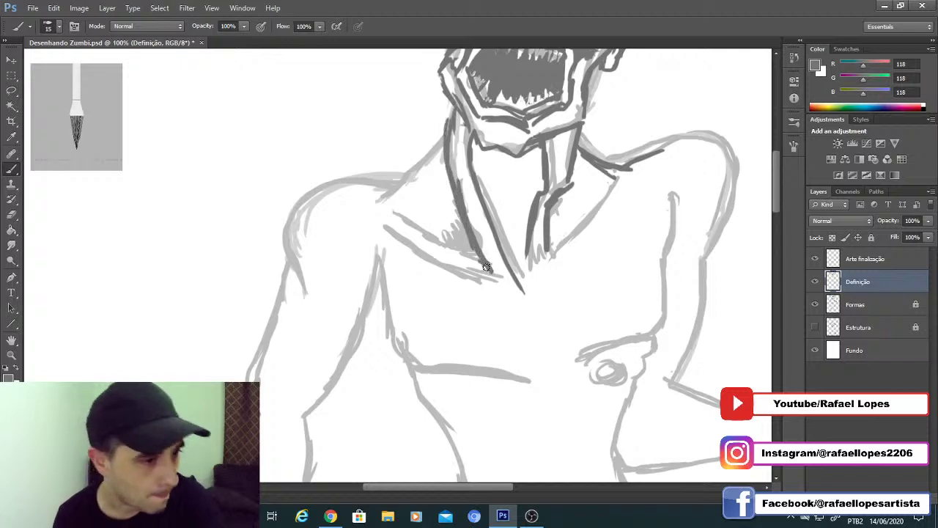
{"action": "left_click_drag", "start_coordinate": [452, 171], "coordinate": [454, 232]}
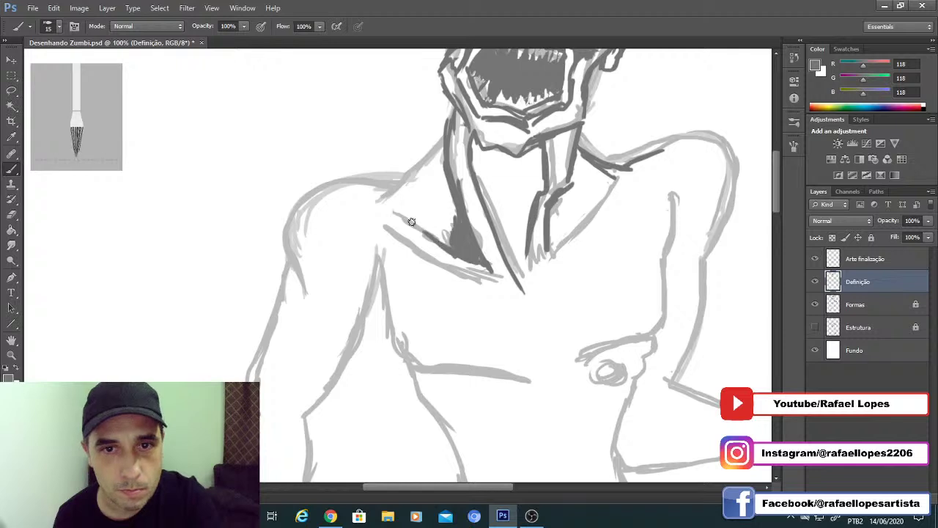
Step: Outline the upper and lower edges of the canvas-left collarbone, then undo the extra stroke made with the 10 px brush
{"action": "left_click_drag", "start_coordinate": [385, 208], "coordinate": [447, 241]}
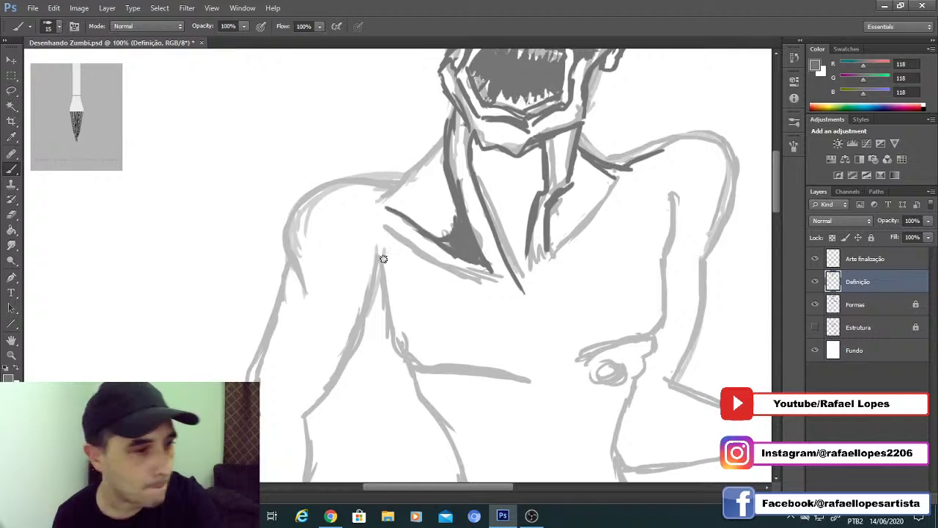
{"action": "left_click_drag", "start_coordinate": [381, 229], "coordinate": [498, 287]}
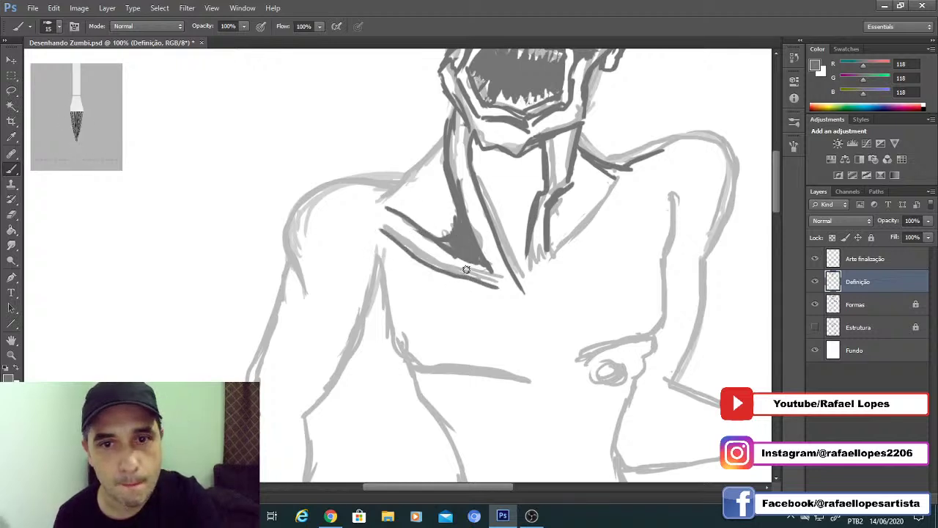
{"action": "left_click_drag", "start_coordinate": [389, 229], "coordinate": [491, 288]}
{"action": "key", "text": "bracketleft"}
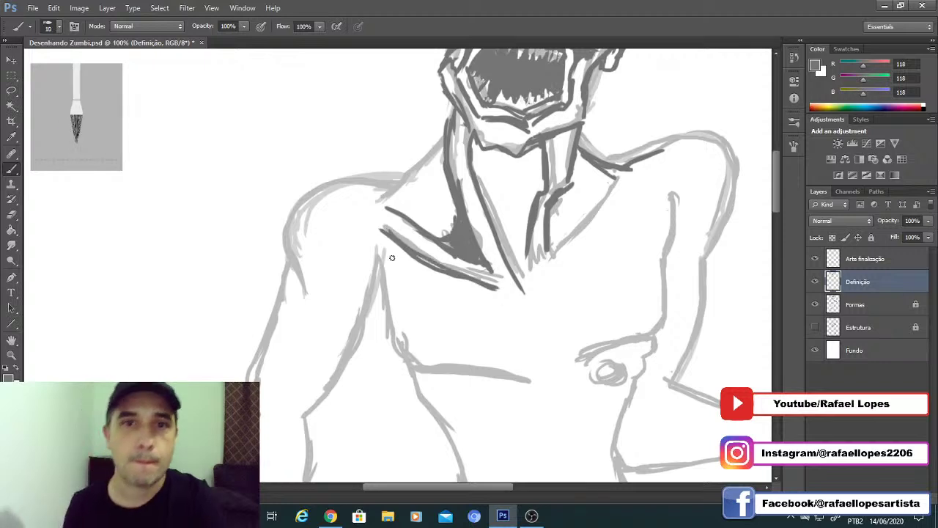
{"action": "key", "text": "ctrl+z"}
{"action": "left_click_drag", "start_coordinate": [402, 248], "coordinate": [468, 275]}
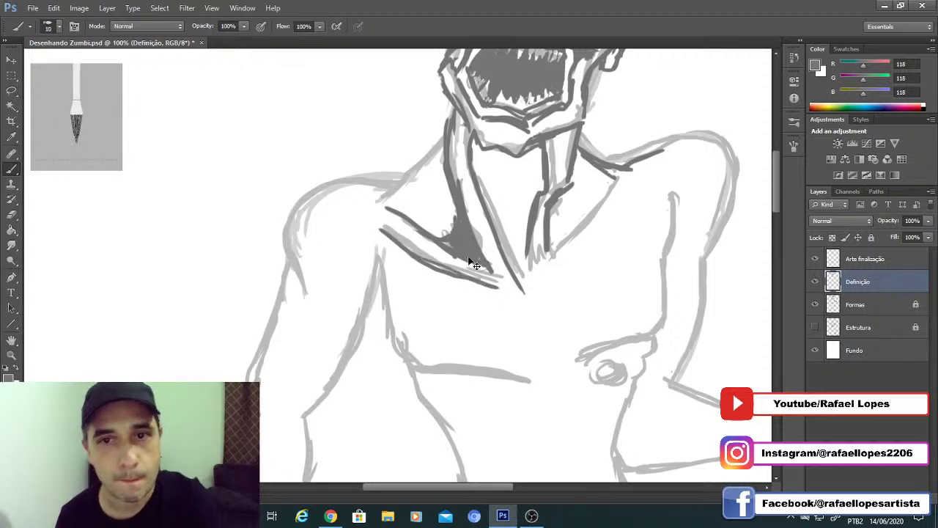
{"action": "key", "text": "ctrl+z"}
Step: Extend the canvas-right neck tendon down to the throat pit and add jagged strokes at its base with the 10 px brush
{"action": "left_click_drag", "start_coordinate": [580, 221], "coordinate": [594, 240]}
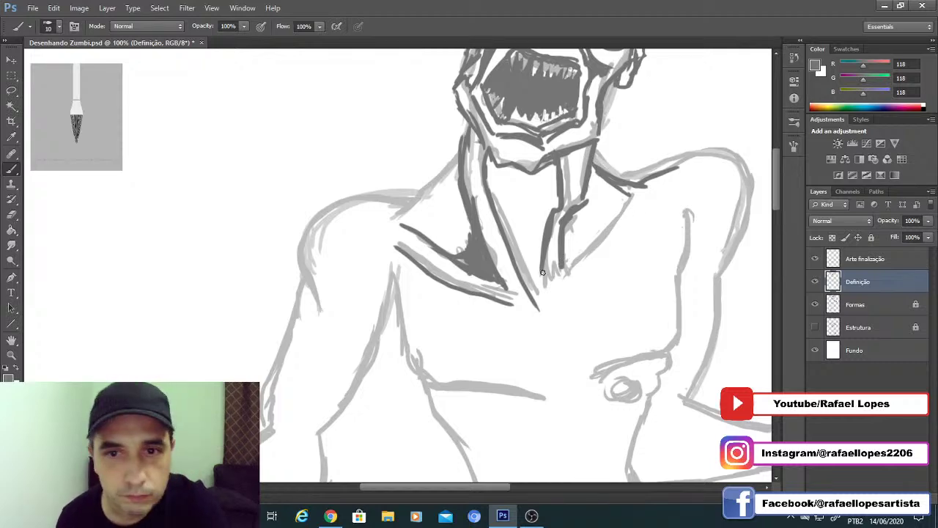
{"action": "mouse_move", "coordinate": [543, 271]}
{"action": "left_mouse_down"}
{"action": "mouse_move", "coordinate": [546, 299]}
{"action": "mouse_move", "coordinate": [554, 257]}
{"action": "left_mouse_up"}
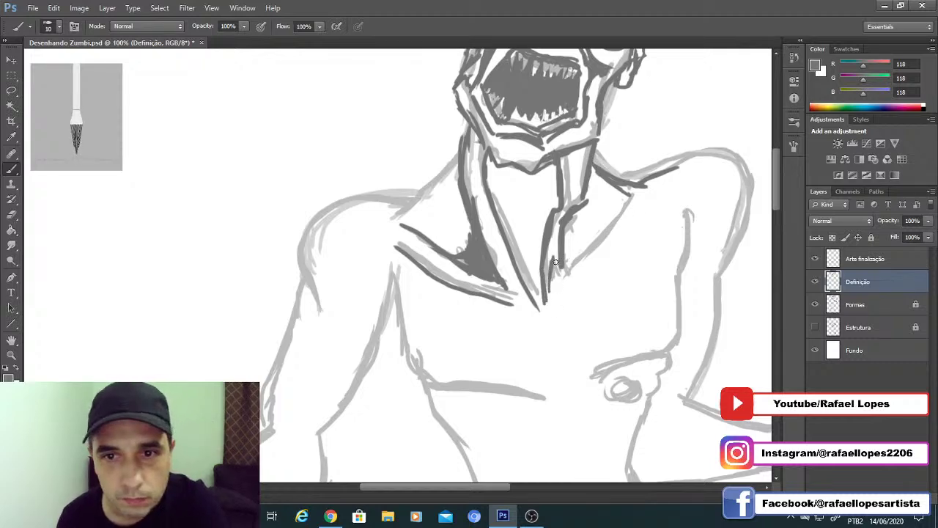
{"action": "key", "text": "e"}
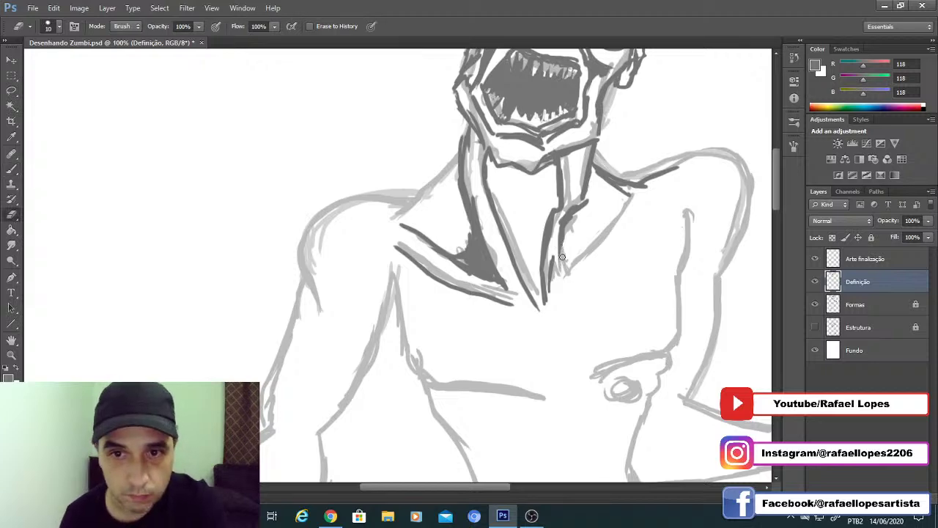
{"action": "key", "text": "b"}
{"action": "mouse_move", "coordinate": [562, 253]}
{"action": "left_mouse_down"}
{"action": "mouse_move", "coordinate": [562, 284]}
{"action": "mouse_move", "coordinate": [573, 257]}
{"action": "mouse_move", "coordinate": [590, 235]}
{"action": "left_mouse_up"}
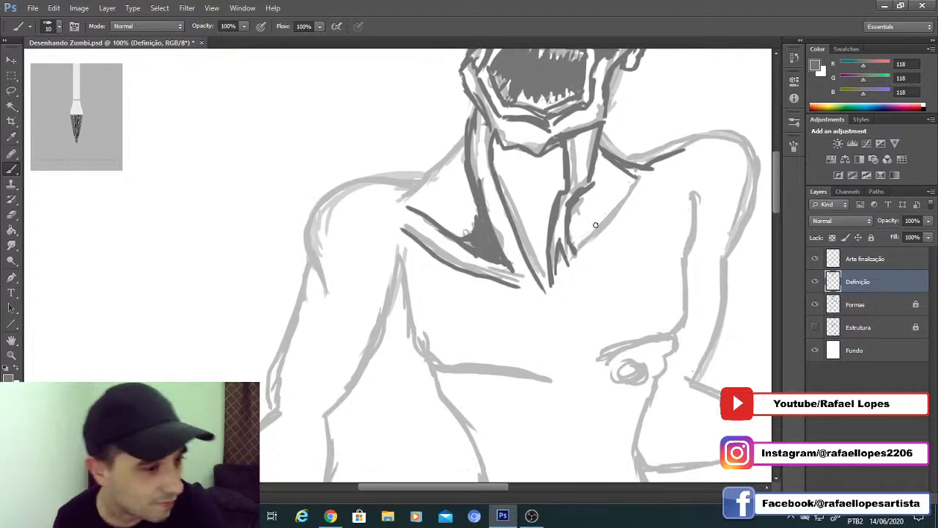
Step: Draw the canvas-right collarbone line from the throat pit up toward the shoulder with the 10 px brush
{"action": "left_click_drag", "start_coordinate": [568, 269], "coordinate": [633, 184]}
{"action": "key", "text": "z"}
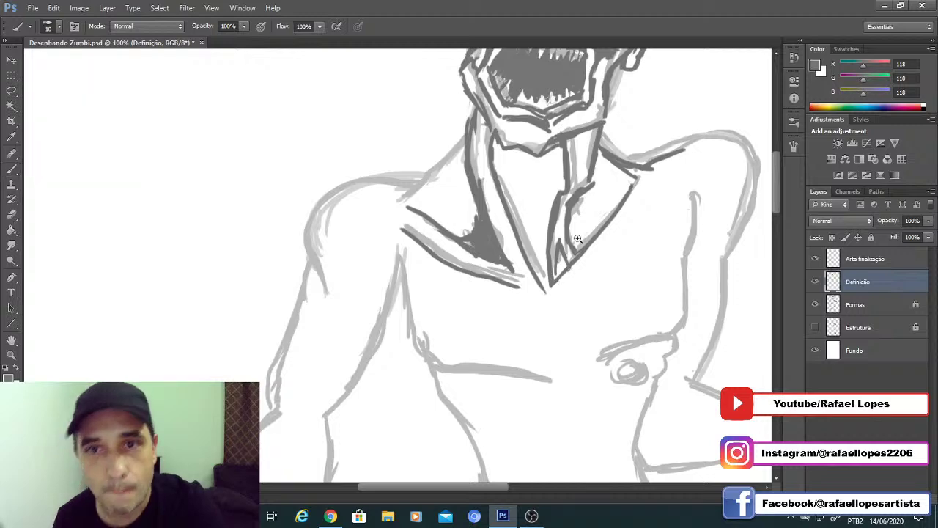
{"action": "mouse_move", "coordinate": [565, 241]}
{"action": "left_mouse_down"}
{"action": "mouse_move", "coordinate": [547, 218]}
{"action": "mouse_move", "coordinate": [545, 240]}
{"action": "mouse_move", "coordinate": [576, 248]}
{"action": "mouse_move", "coordinate": [550, 298]}
{"action": "left_mouse_up"}
Step: Erase parts of the jagged strokes at the canvas-right tendon's base and redraw them as short diagonals meeting the collarbone line
{"action": "key", "text": "e"}
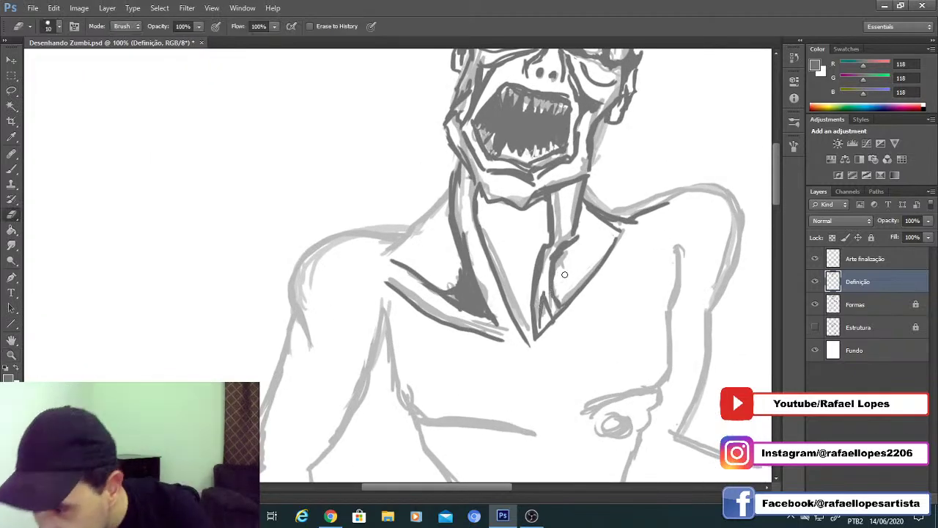
{"action": "mouse_move", "coordinate": [554, 278]}
{"action": "left_mouse_down"}
{"action": "mouse_move", "coordinate": [561, 310]}
{"action": "mouse_move", "coordinate": [569, 306]}
{"action": "mouse_move", "coordinate": [544, 291]}
{"action": "mouse_move", "coordinate": [552, 314]}
{"action": "mouse_move", "coordinate": [544, 293]}
{"action": "left_mouse_up"}
{"action": "key", "text": "b"}
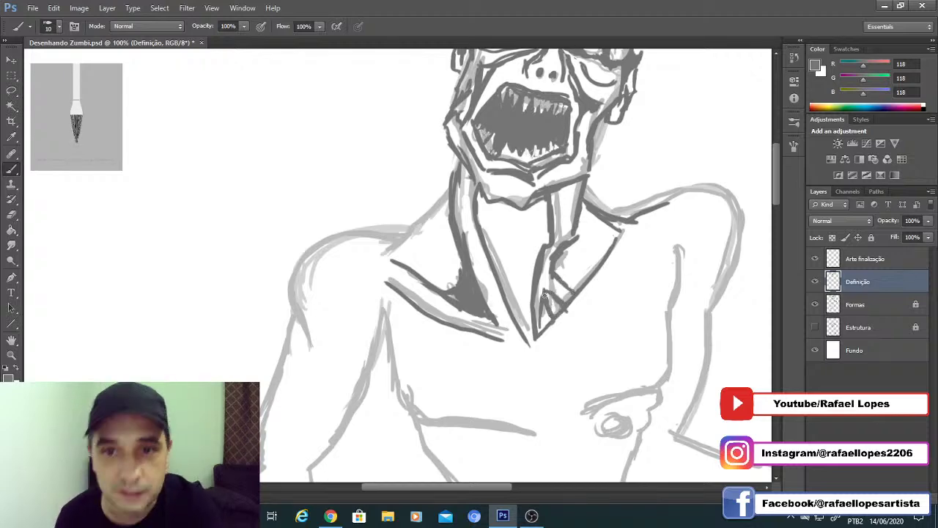
{"action": "key", "text": "e"}
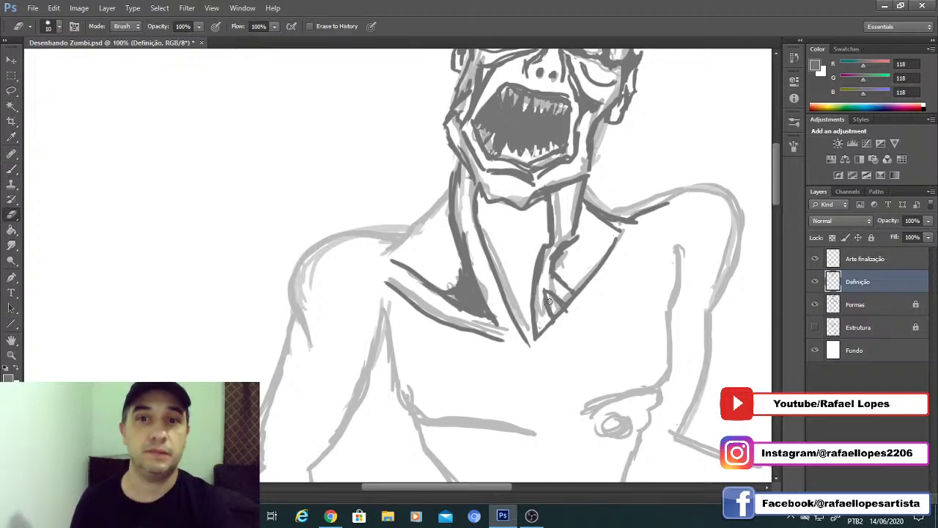
{"action": "key", "text": "b"}
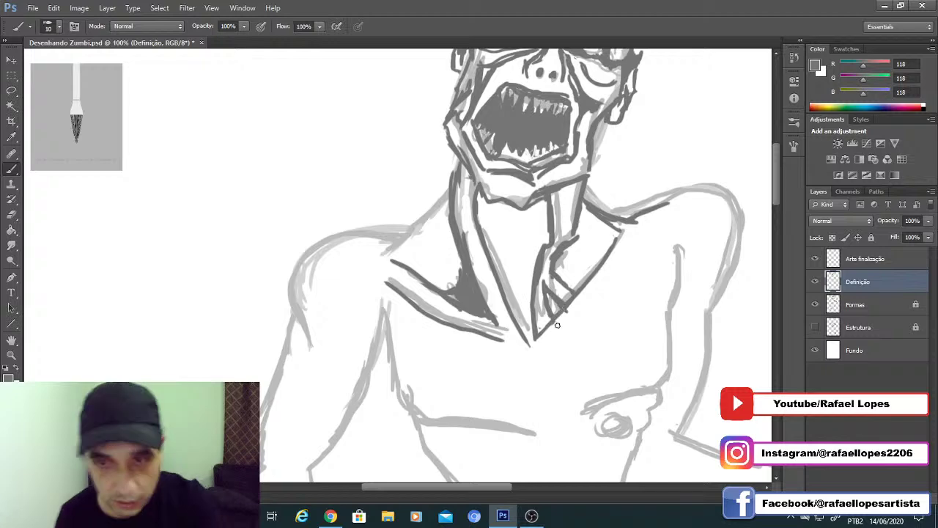
Step: Lasso the canvas-right neck tendon and collarbone lines, stretch them outward to about 115% width and 109% height, and deselect
{"action": "key", "text": "z"}
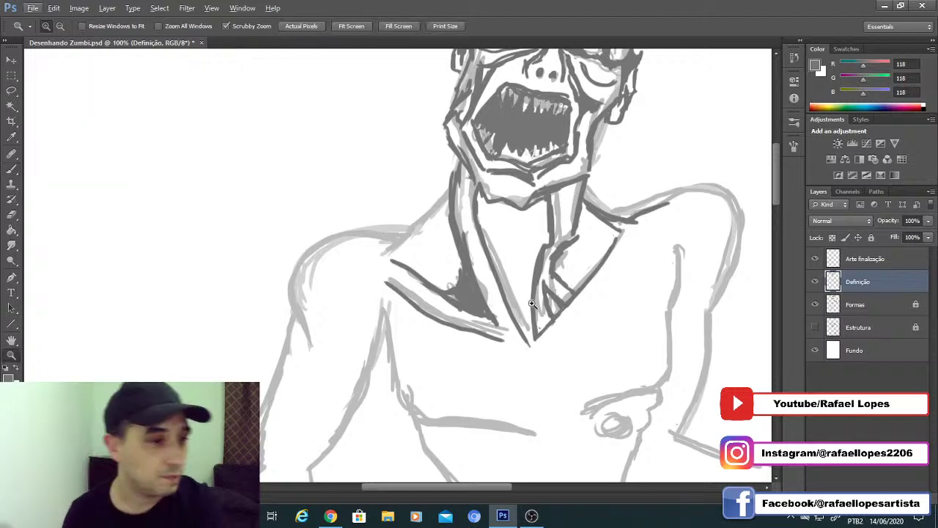
{"action": "left_click", "coordinate": [536, 301], "text": "alt"}
{"action": "left_click", "coordinate": [535, 299], "text": "alt"}
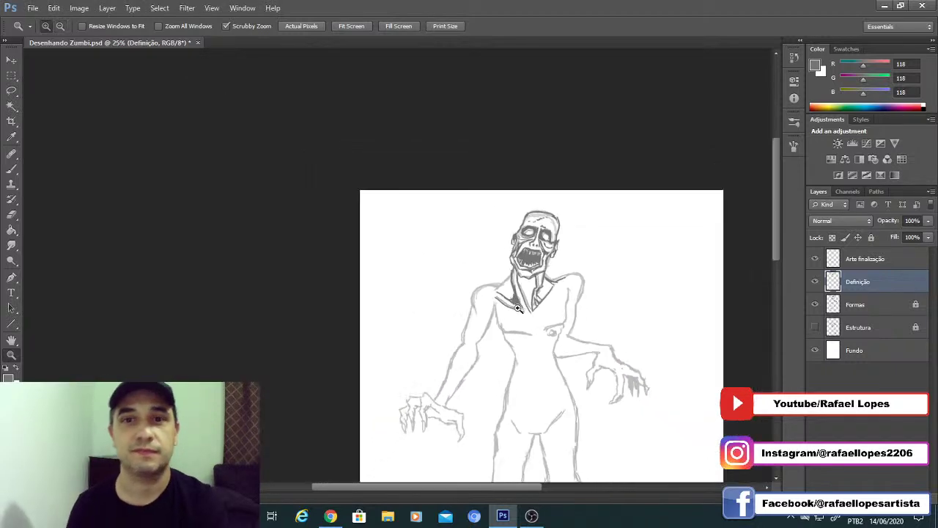
{"action": "left_click", "coordinate": [529, 291]}
{"action": "left_click", "coordinate": [528, 292]}
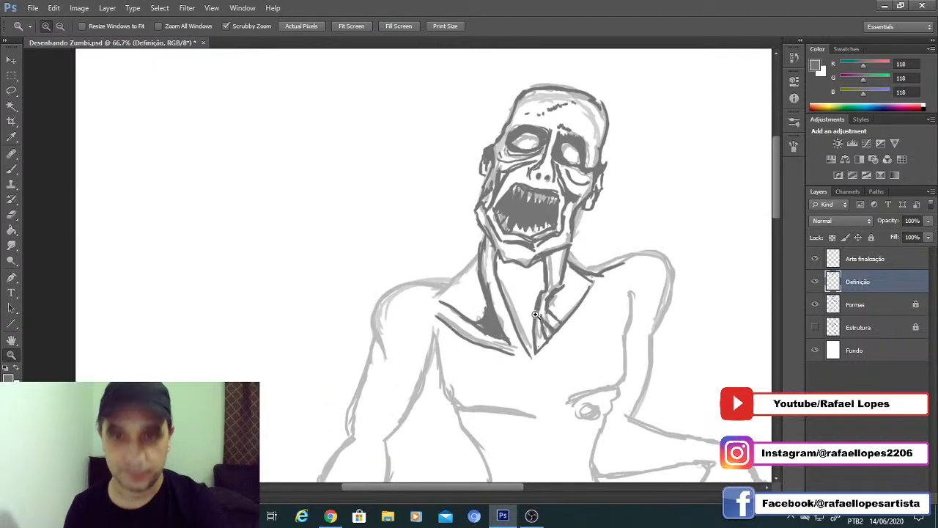
{"action": "key", "text": "l"}
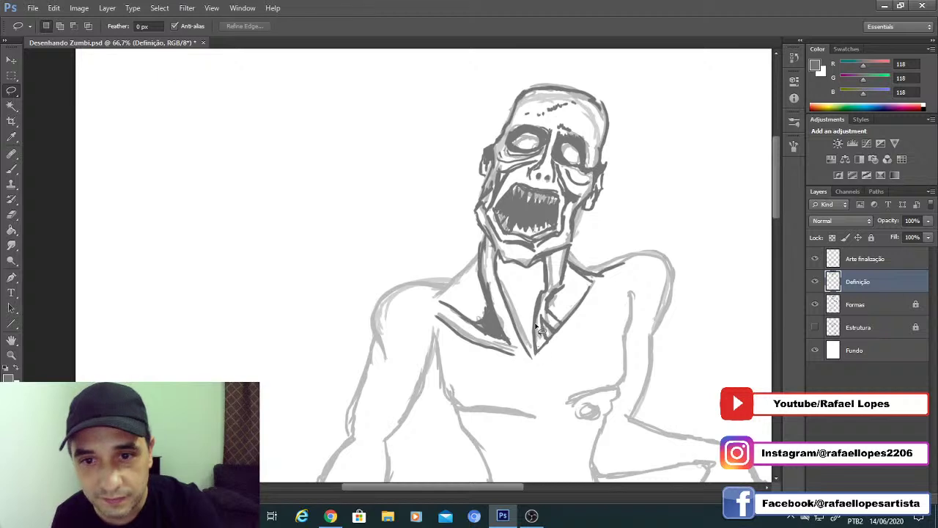
{"action": "mouse_move", "coordinate": [573, 249]}
{"action": "left_mouse_down"}
{"action": "mouse_move", "coordinate": [611, 345]}
{"action": "mouse_move", "coordinate": [528, 361]}
{"action": "left_mouse_up"}
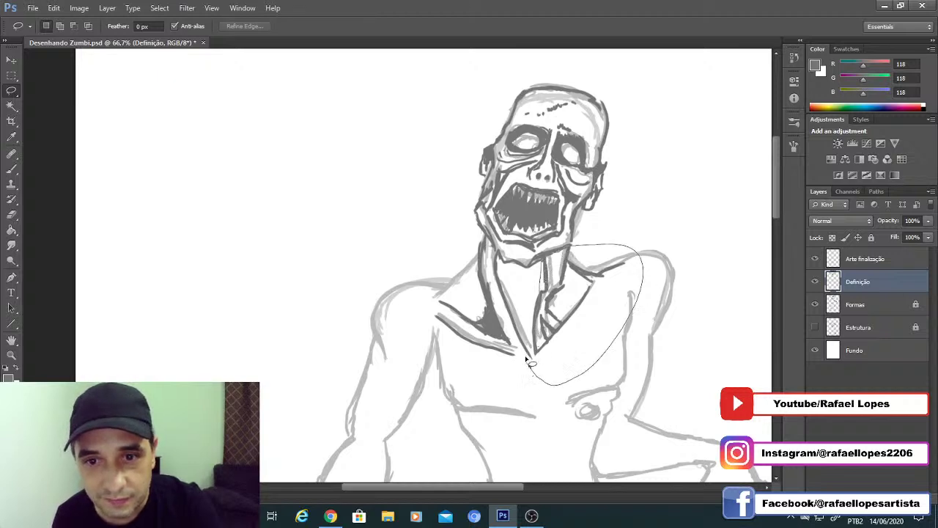
{"action": "left_click_drag", "start_coordinate": [543, 273], "coordinate": [542, 274]}
{"action": "left_click", "coordinate": [11, 60]}
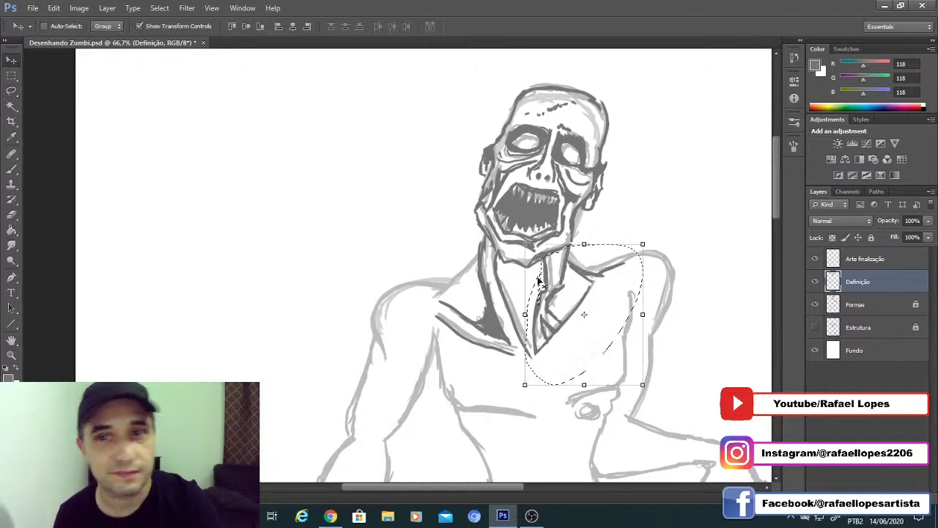
{"action": "left_click", "coordinate": [642, 384]}
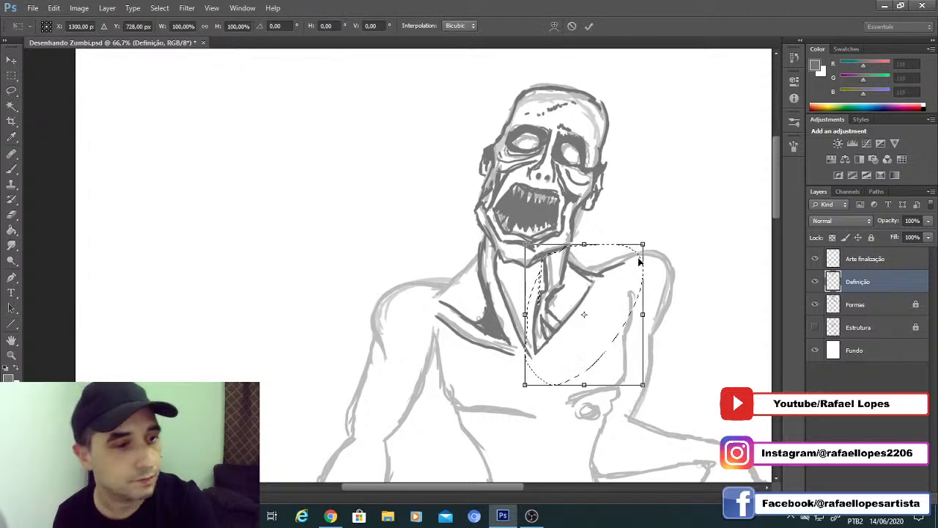
{"action": "left_click_drag", "start_coordinate": [643, 245], "coordinate": [659, 231]}
{"action": "left_click_drag", "start_coordinate": [643, 385], "coordinate": [657, 386]}
{"action": "left_click", "coordinate": [589, 25]}
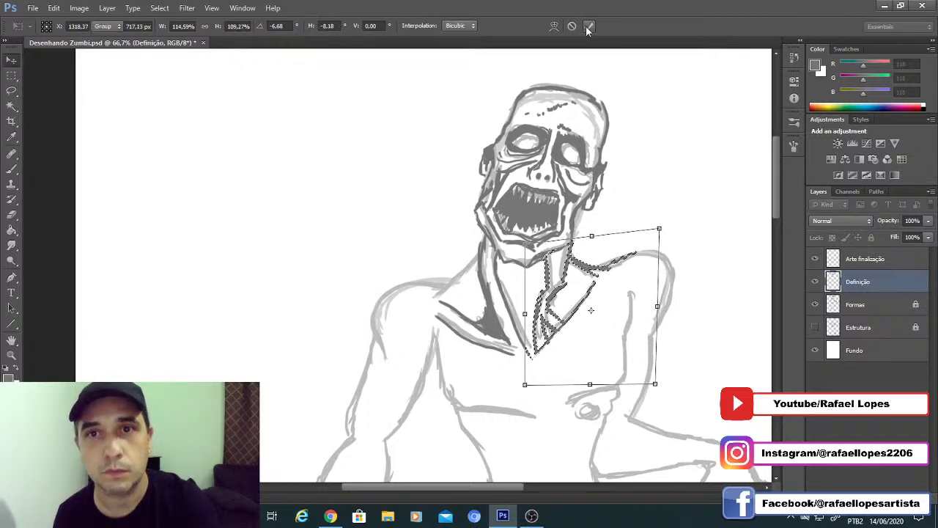
{"action": "left_click", "coordinate": [11, 78]}
{"action": "left_click", "coordinate": [262, 229]}
Step: Examine the proportions of the whole zombie figure, then focus on its upper body
{"action": "key", "text": "z"}
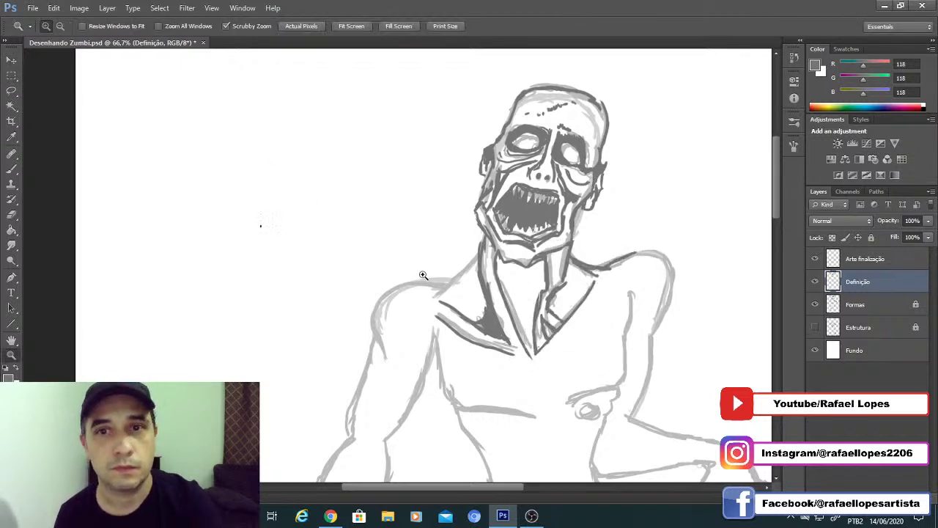
{"action": "left_click", "coordinate": [469, 253], "text": "alt"}
{"action": "left_click", "coordinate": [469, 257], "text": "alt"}
{"action": "left_click", "coordinate": [469, 258], "text": "alt"}
{"action": "left_click", "coordinate": [469, 257], "text": "alt"}
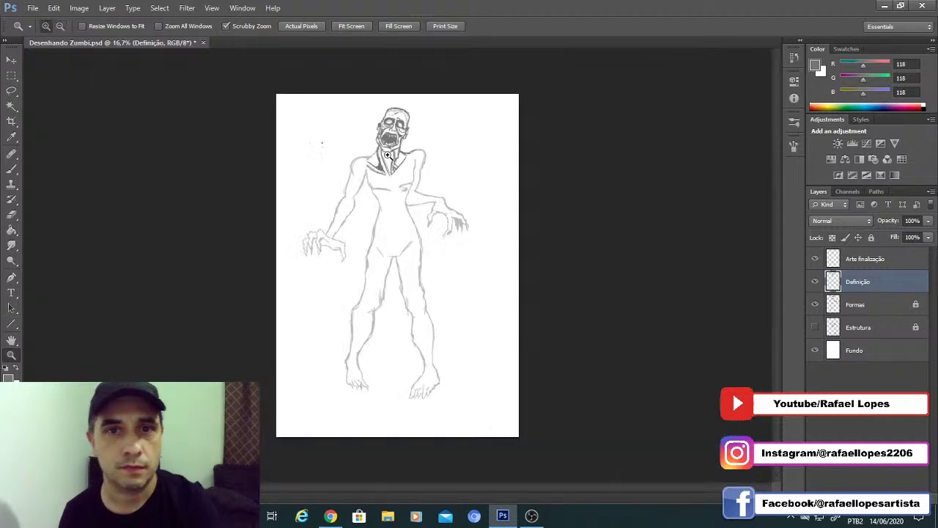
{"action": "left_click", "coordinate": [385, 154]}
{"action": "left_click", "coordinate": [385, 154]}
{"action": "key", "text": "m"}
{"action": "left_click_drag", "start_coordinate": [362, 188], "coordinate": [427, 201]}
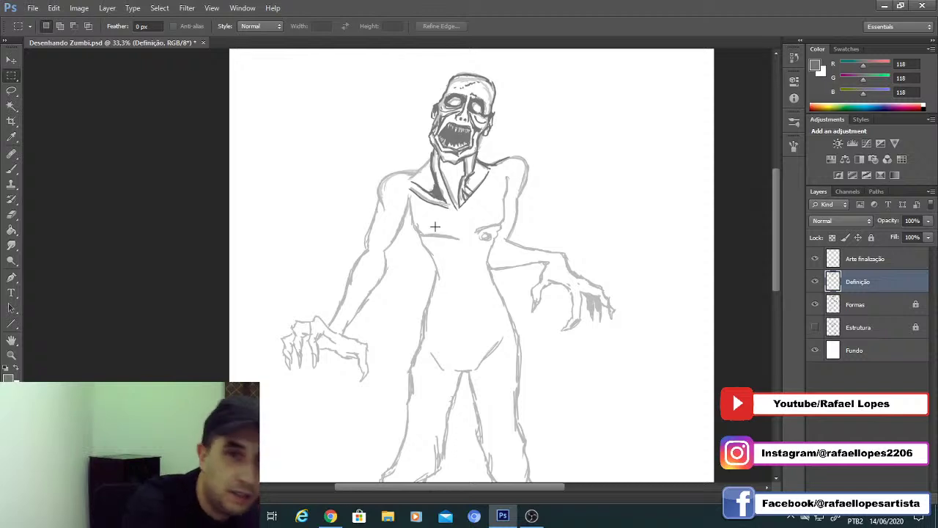
{"action": "mouse_move", "coordinate": [406, 200]}
{"action": "left_mouse_down"}
{"action": "mouse_move", "coordinate": [462, 218]}
{"action": "mouse_move", "coordinate": [480, 248]}
{"action": "left_mouse_up"}
Step: Draw the sloping line from the canvas-left side of the neck down to the shoulder with the 15 px brush
{"action": "key", "text": "z"}
{"action": "left_click", "coordinate": [478, 191]}
{"action": "key", "text": "b"}
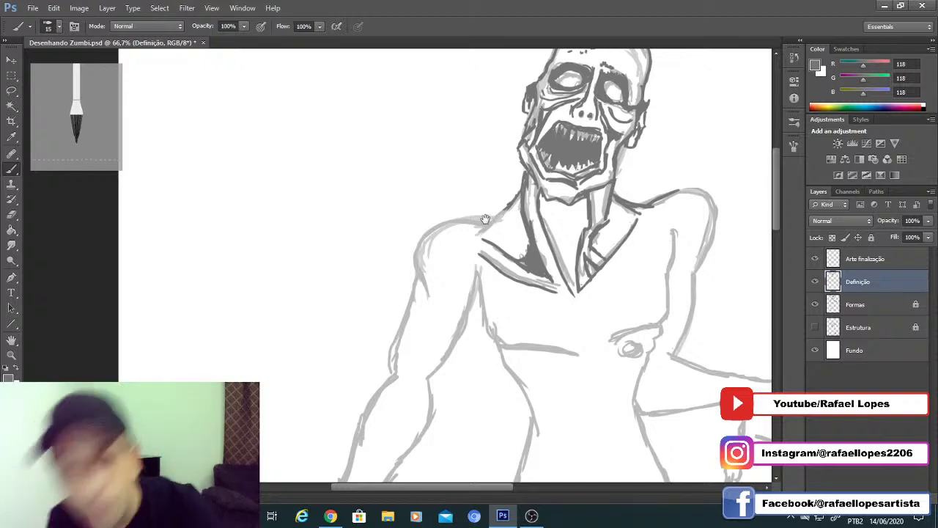
{"action": "left_click_drag", "start_coordinate": [485, 220], "coordinate": [517, 213]}
Step: Outline the canvas-left shoulder from the neck slope around its outer curve down to the upper arm with the 15 px brush
{"action": "key", "text": "z"}
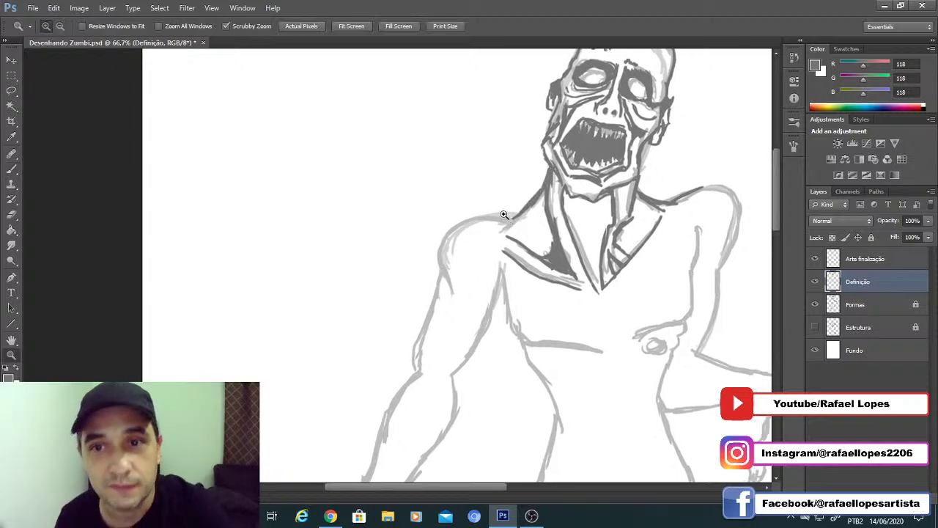
{"action": "left_click", "coordinate": [509, 212]}
{"action": "left_click_drag", "start_coordinate": [458, 233], "coordinate": [478, 222]}
{"action": "key", "text": "b"}
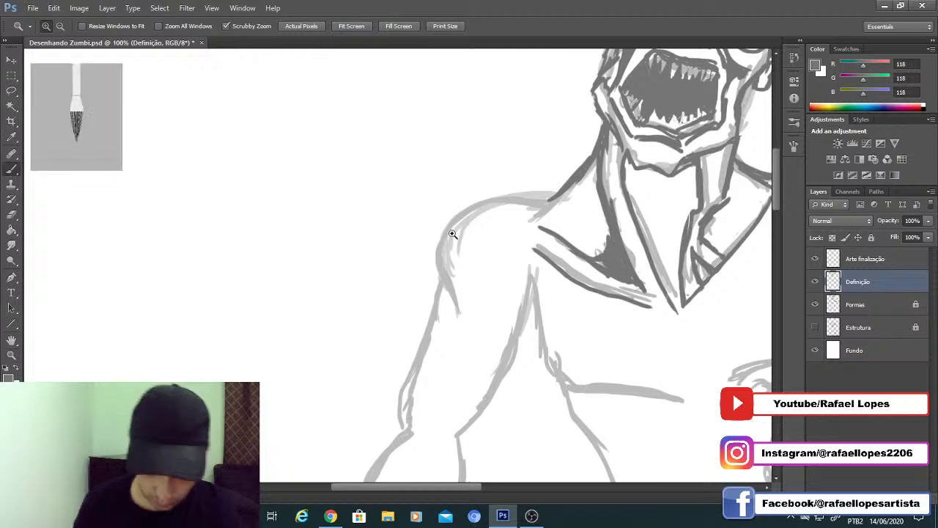
{"action": "mouse_move", "coordinate": [553, 199]}
{"action": "left_mouse_down"}
{"action": "mouse_move", "coordinate": [545, 199]}
{"action": "mouse_move", "coordinate": [521, 198]}
{"action": "mouse_move", "coordinate": [552, 199]}
{"action": "mouse_move", "coordinate": [493, 191]}
{"action": "mouse_move", "coordinate": [537, 195]}
{"action": "mouse_move", "coordinate": [466, 201]}
{"action": "mouse_move", "coordinate": [443, 226]}
{"action": "left_mouse_up"}
{"action": "left_click_drag", "start_coordinate": [446, 223], "coordinate": [426, 264]}
{"action": "mouse_move", "coordinate": [440, 227]}
{"action": "left_mouse_down"}
{"action": "mouse_move", "coordinate": [428, 279]}
{"action": "mouse_move", "coordinate": [456, 319]}
{"action": "mouse_move", "coordinate": [426, 277]}
{"action": "mouse_move", "coordinate": [449, 195]}
{"action": "left_mouse_up"}
{"action": "left_click_drag", "start_coordinate": [499, 247], "coordinate": [530, 181]}
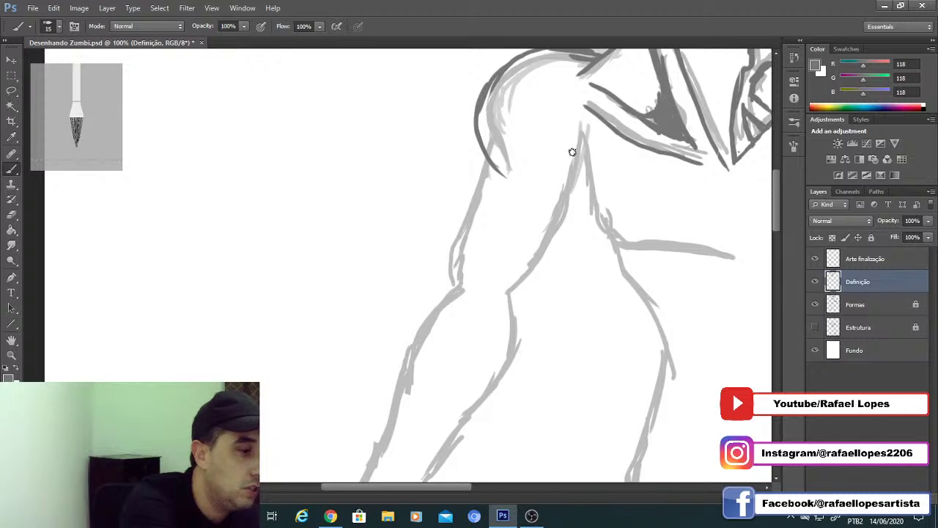
{"action": "left_click_drag", "start_coordinate": [543, 171], "coordinate": [477, 186]}
Step: Close the canvas-left shoulder cap with a curved inner line, start the torn flap below it, and undo the last stroke
{"action": "key", "text": "alt+space"}
{"action": "left_click", "coordinate": [512, 180], "text": "alt"}
{"action": "left_click", "coordinate": [498, 176], "text": "alt"}
{"action": "left_click", "coordinate": [493, 167], "text": "ctrl"}
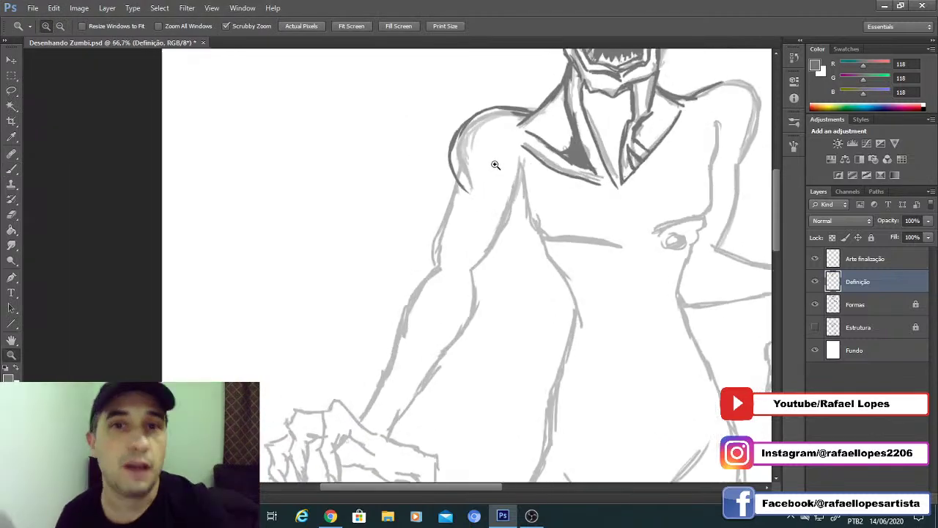
{"action": "key", "text": "b"}
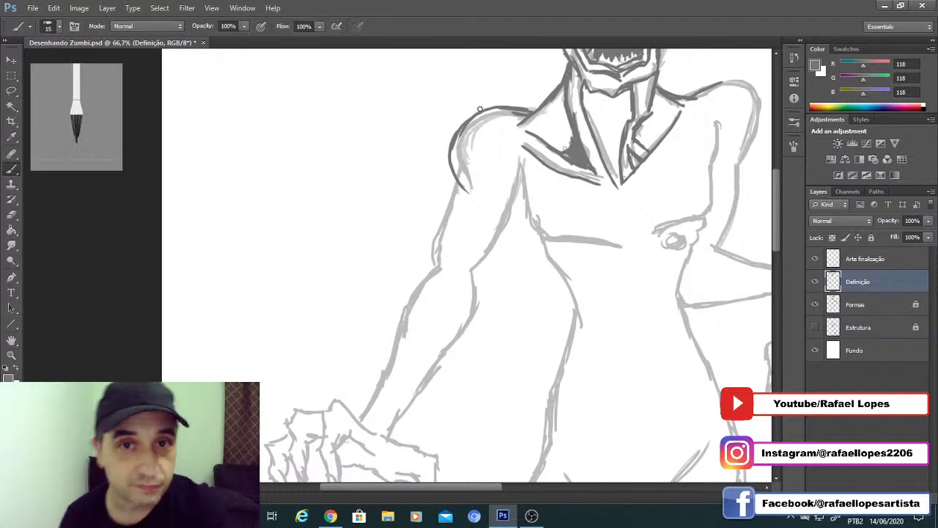
{"action": "mouse_move", "coordinate": [477, 102]}
{"action": "left_mouse_down"}
{"action": "mouse_move", "coordinate": [500, 121]}
{"action": "mouse_move", "coordinate": [498, 158]}
{"action": "mouse_move", "coordinate": [468, 188]}
{"action": "mouse_move", "coordinate": [428, 196]}
{"action": "left_mouse_up"}
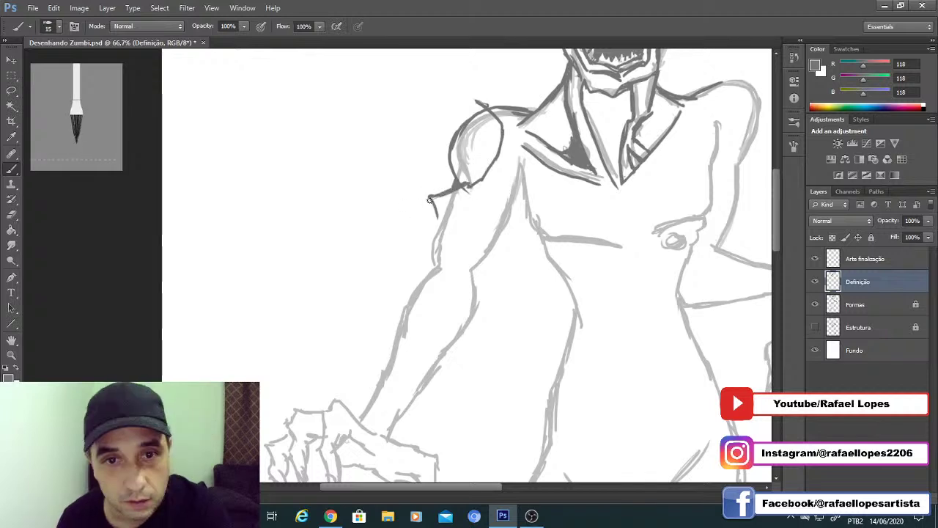
{"action": "key", "text": "ctrl+z"}
Step: Draw the pointed tip and lower edge of the torn flap on the upper arm at 10 px, then thicken it at 15 px
{"action": "left_click_drag", "start_coordinate": [431, 196], "coordinate": [440, 205]}
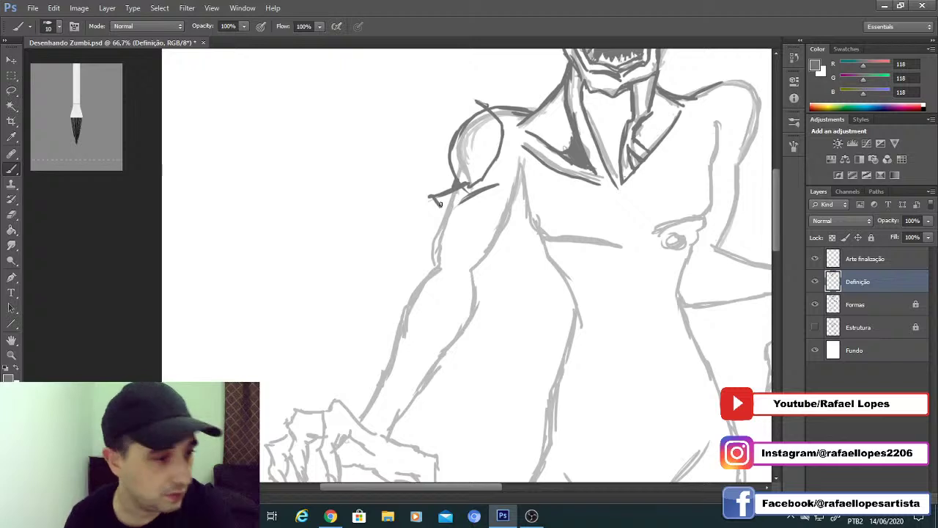
{"action": "left_click_drag", "start_coordinate": [437, 216], "coordinate": [484, 226]}
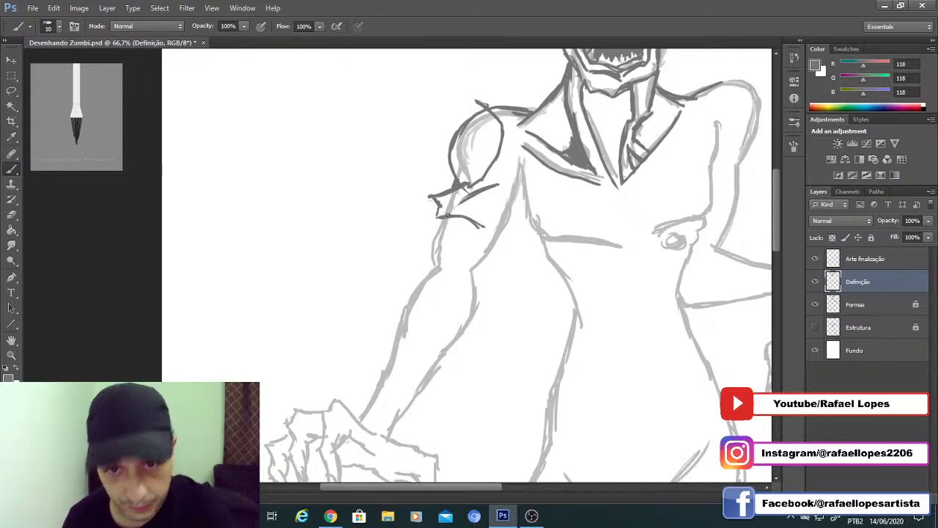
{"action": "mouse_move", "coordinate": [440, 204]}
{"action": "left_mouse_down"}
{"action": "mouse_move", "coordinate": [435, 232]}
{"action": "mouse_move", "coordinate": [463, 210]}
{"action": "left_mouse_up"}
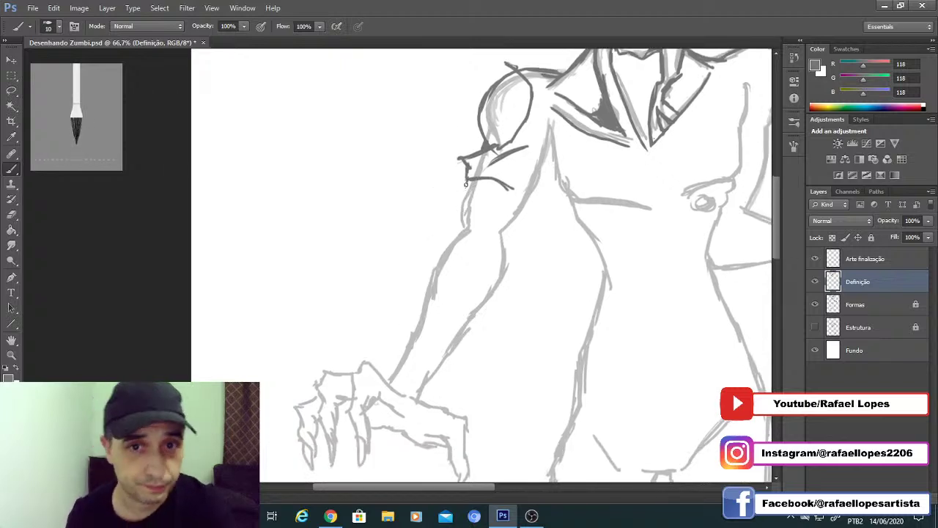
{"action": "key", "text": "bracketright"}
{"action": "left_click_drag", "start_coordinate": [487, 179], "coordinate": [500, 173]}
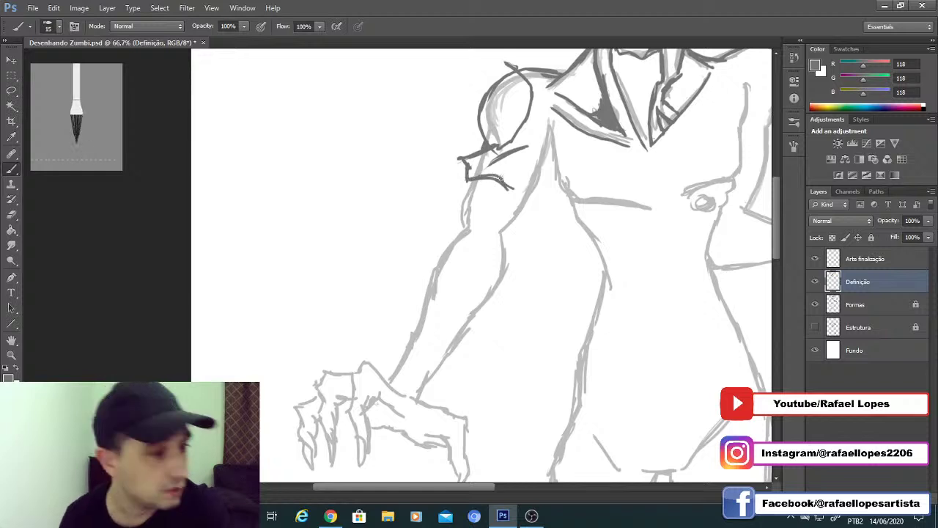
{"action": "left_click_drag", "start_coordinate": [448, 234], "coordinate": [474, 233]}
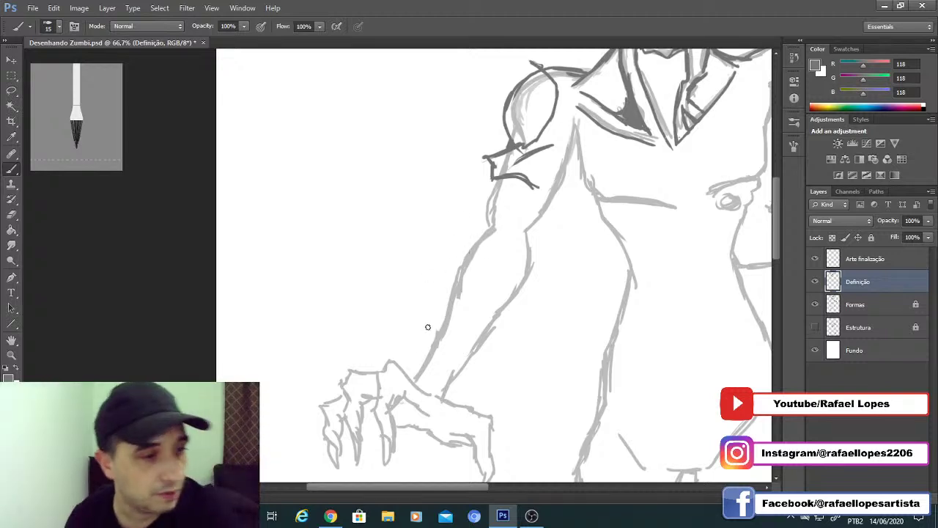
Step: Draw the torn sleeve's jagged hem and hanging point on the canvas-left forearm, then its inner edge up to the armpit
{"action": "mouse_move", "coordinate": [427, 327]}
{"action": "left_mouse_down"}
{"action": "mouse_move", "coordinate": [454, 324]}
{"action": "mouse_move", "coordinate": [455, 338]}
{"action": "mouse_move", "coordinate": [489, 349]}
{"action": "mouse_move", "coordinate": [503, 327]}
{"action": "mouse_move", "coordinate": [513, 377]}
{"action": "left_mouse_up"}
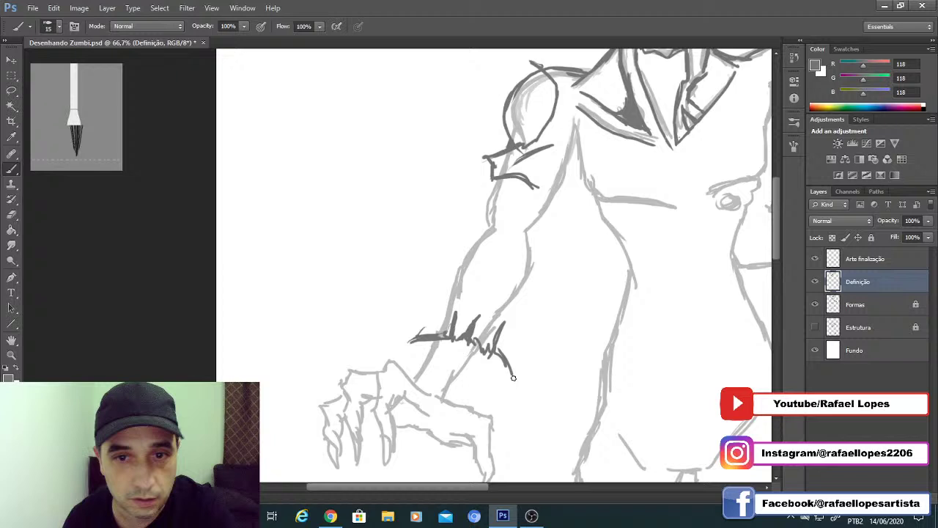
{"action": "left_click_drag", "start_coordinate": [514, 377], "coordinate": [513, 292]}
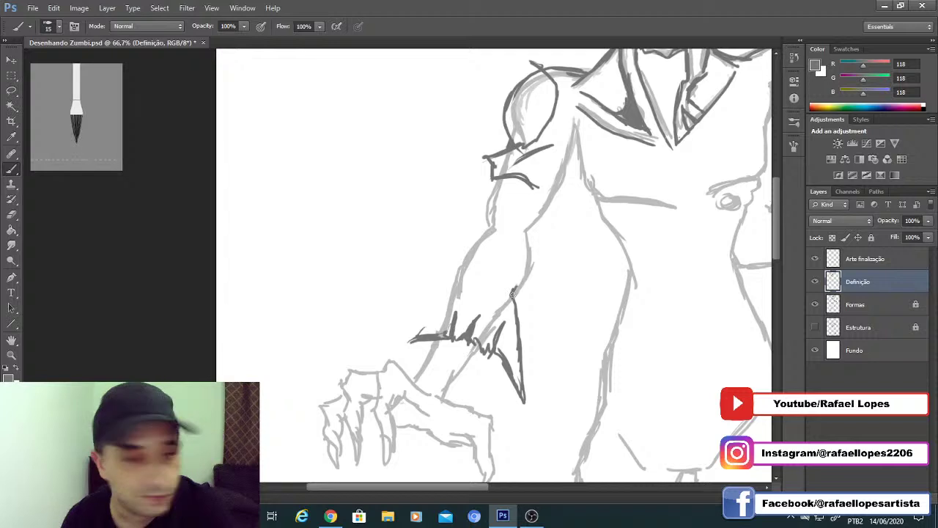
{"action": "left_click_drag", "start_coordinate": [513, 293], "coordinate": [543, 244]}
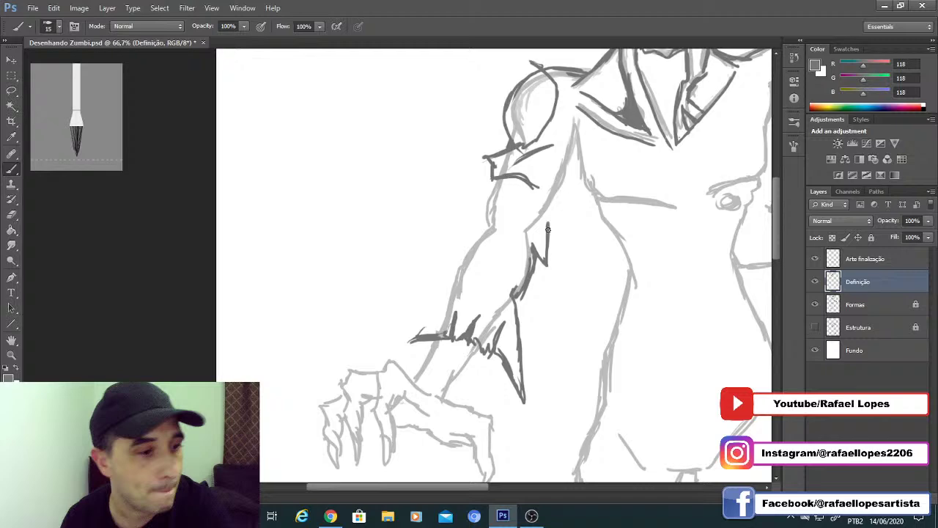
{"action": "left_click_drag", "start_coordinate": [548, 229], "coordinate": [579, 158]}
Step: Fill in the hem's outer corner and draw the sleeve's outer edge up to the elbow, undoing one stroke
{"action": "left_click_drag", "start_coordinate": [469, 294], "coordinate": [502, 264]}
{"action": "left_click_drag", "start_coordinate": [448, 306], "coordinate": [483, 227]}
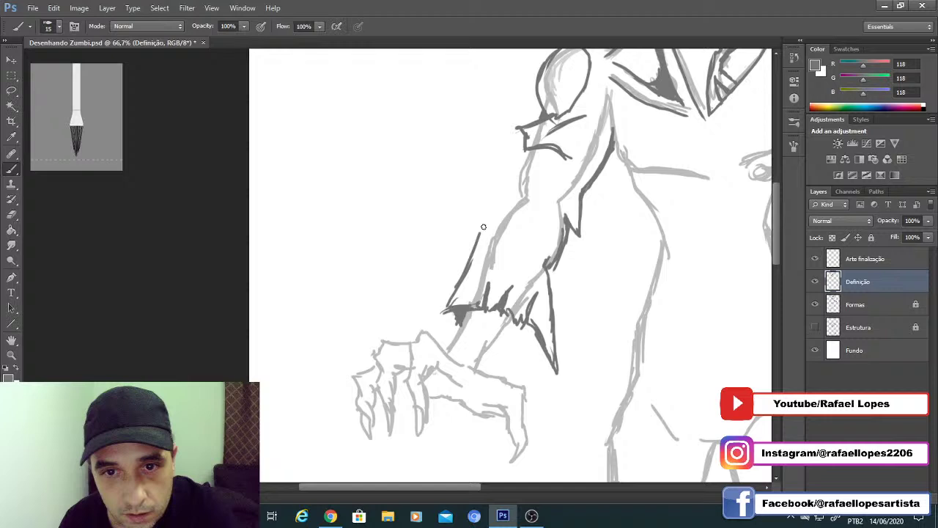
{"action": "key", "text": "ctrl+z"}
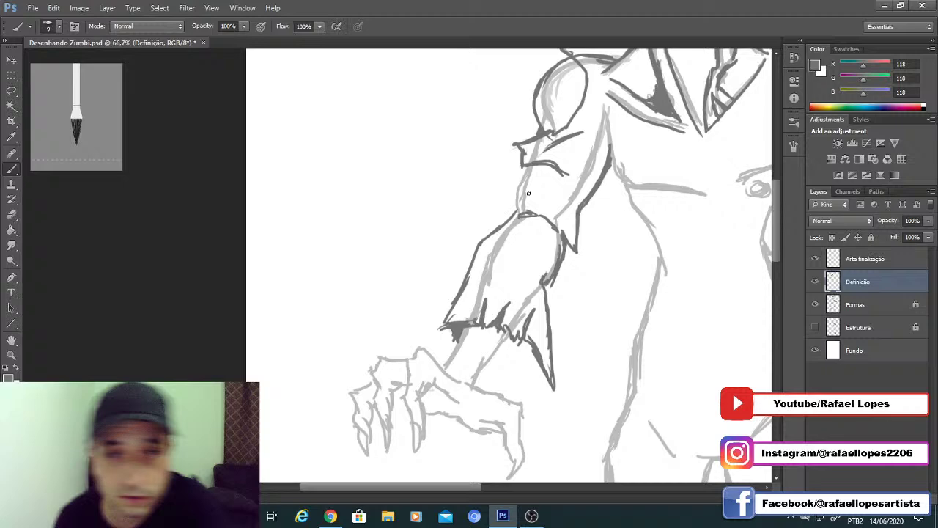
Step: Add a curved band of short hatch strokes across the elbow with the 9 px brush, then darken it with the 20 px brush
{"action": "left_click_drag", "start_coordinate": [525, 197], "coordinate": [564, 224]}
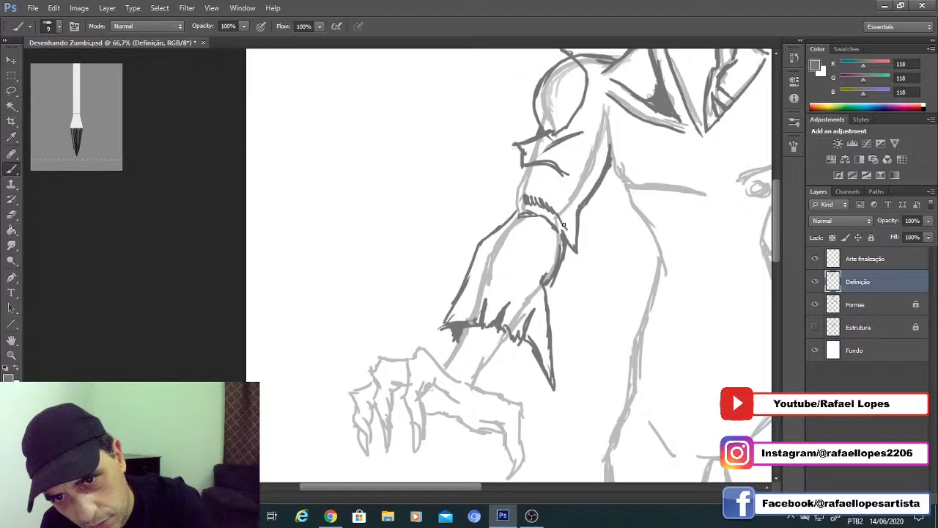
{"action": "key", "text": "bracketright"}
{"action": "key", "text": "bracketright"}
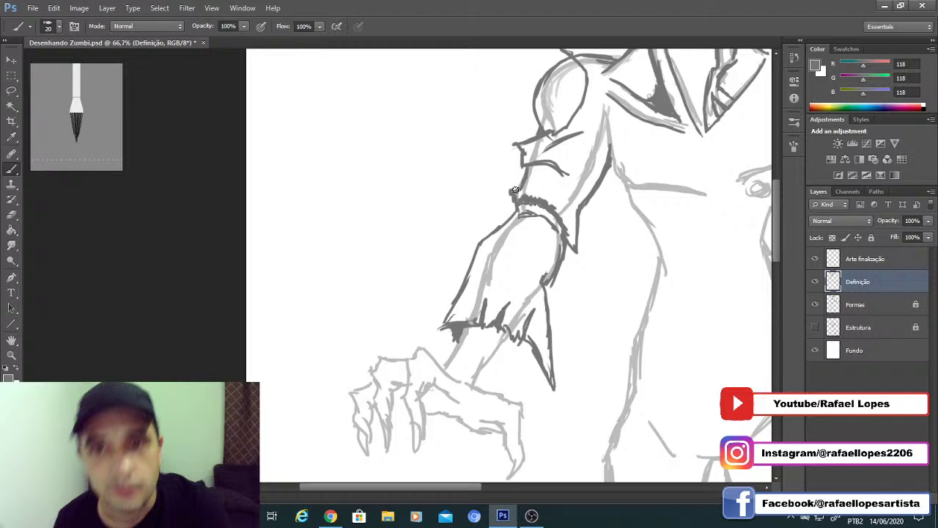
Step: Draw an oval hole on the forearm sleeve with the 20 px brush and darken its lower end
{"action": "key", "text": "z"}
{"action": "left_click", "coordinate": [496, 271], "text": "alt"}
{"action": "left_click", "coordinate": [497, 270], "text": "alt"}
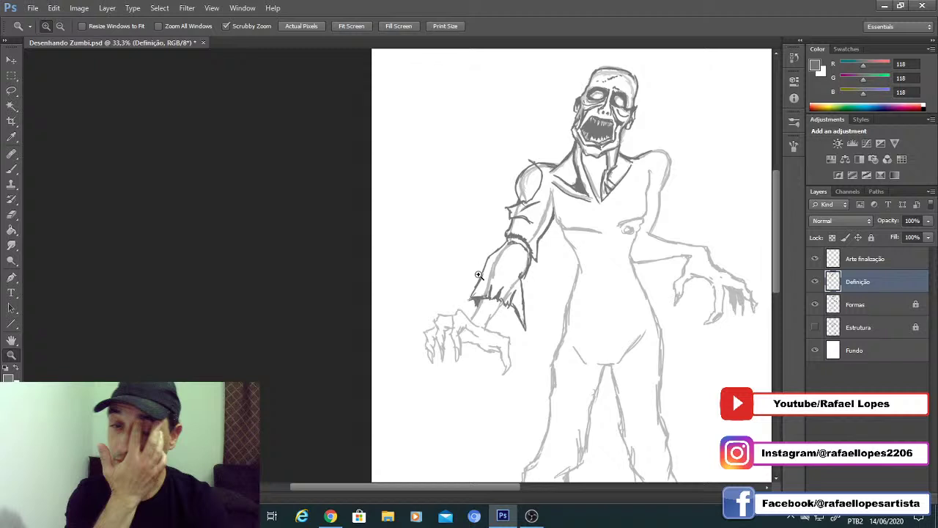
{"action": "left_click", "coordinate": [479, 275]}
{"action": "key", "text": "b"}
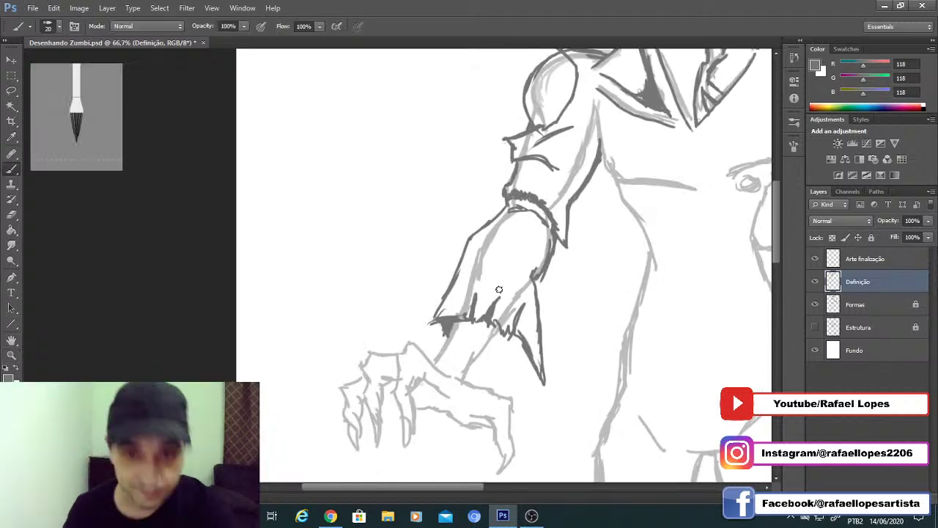
{"action": "mouse_move", "coordinate": [506, 237]}
{"action": "left_mouse_down"}
{"action": "mouse_move", "coordinate": [500, 261]}
{"action": "mouse_move", "coordinate": [518, 293]}
{"action": "left_mouse_up"}
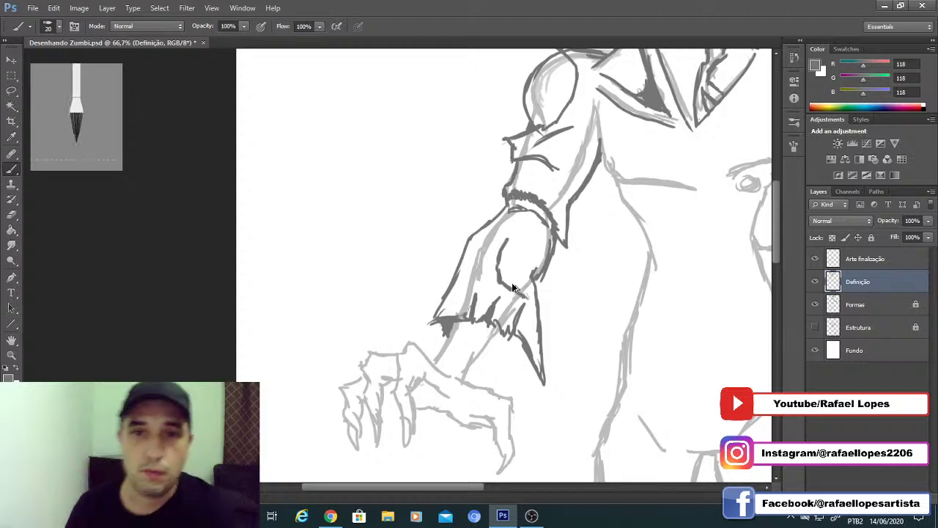
{"action": "mouse_move", "coordinate": [513, 288]}
{"action": "left_mouse_down"}
{"action": "mouse_move", "coordinate": [522, 265]}
{"action": "mouse_move", "coordinate": [511, 235]}
{"action": "left_mouse_up"}
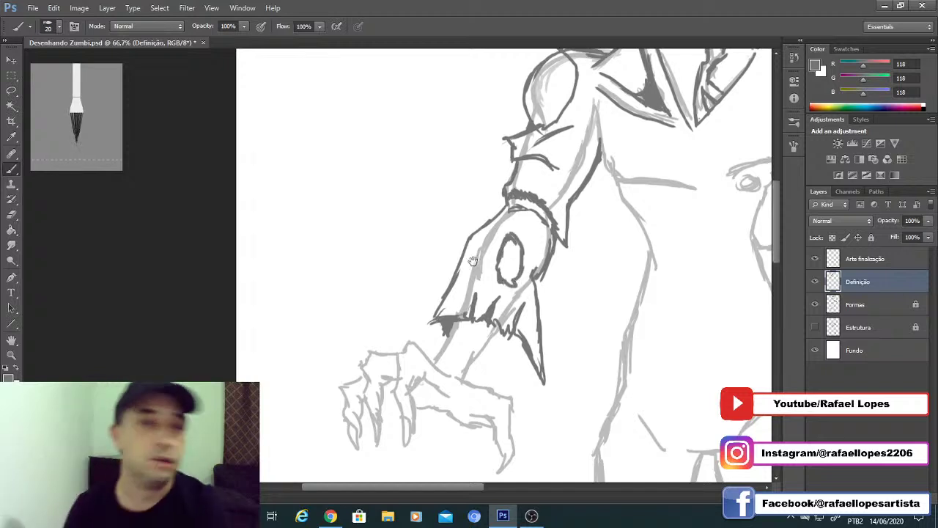
{"action": "mouse_move", "coordinate": [473, 260]}
{"action": "left_mouse_down"}
{"action": "mouse_move", "coordinate": [479, 250]}
{"action": "mouse_move", "coordinate": [524, 262]}
{"action": "left_mouse_up"}
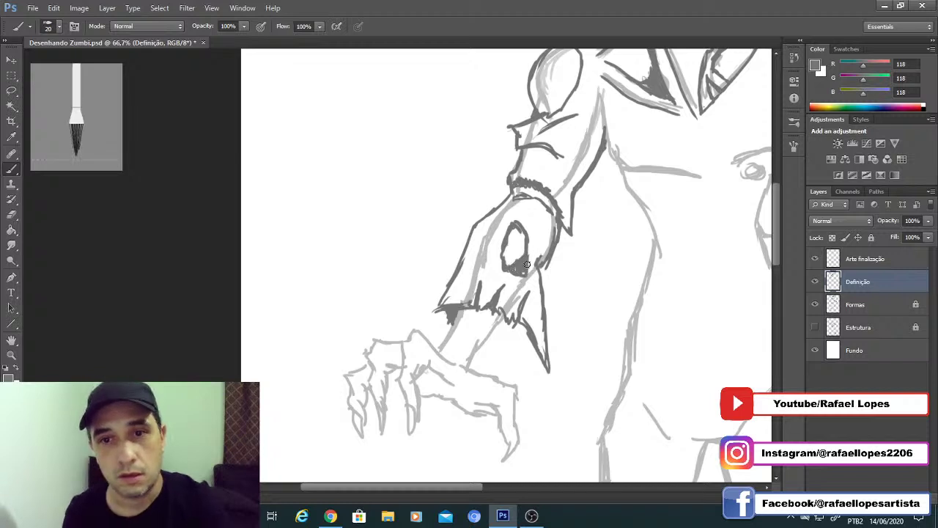
Step: Fill the gaps in the elbow's hatched band with the 10 px brush so it reads as a solid dark curve
{"action": "key", "text": "bracketleft"}
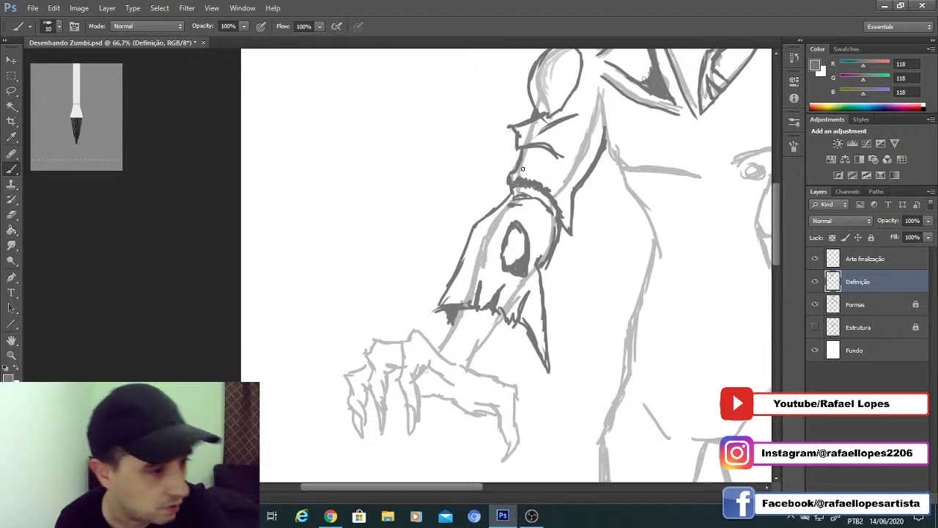
{"action": "mouse_move", "coordinate": [519, 174]}
{"action": "left_mouse_down"}
{"action": "mouse_move", "coordinate": [545, 180]}
{"action": "mouse_move", "coordinate": [561, 208]}
{"action": "left_mouse_up"}
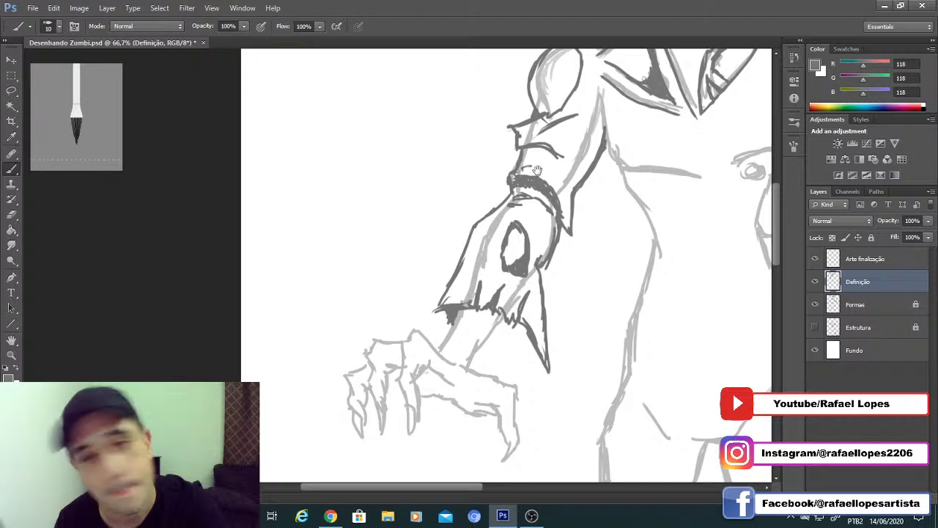
Step: Rework the upper-arm fold below the torn flap into a straighter crease, removing its curved end, and add a small dark patch near the armpit
{"action": "left_click_drag", "start_coordinate": [525, 107], "coordinate": [531, 152]}
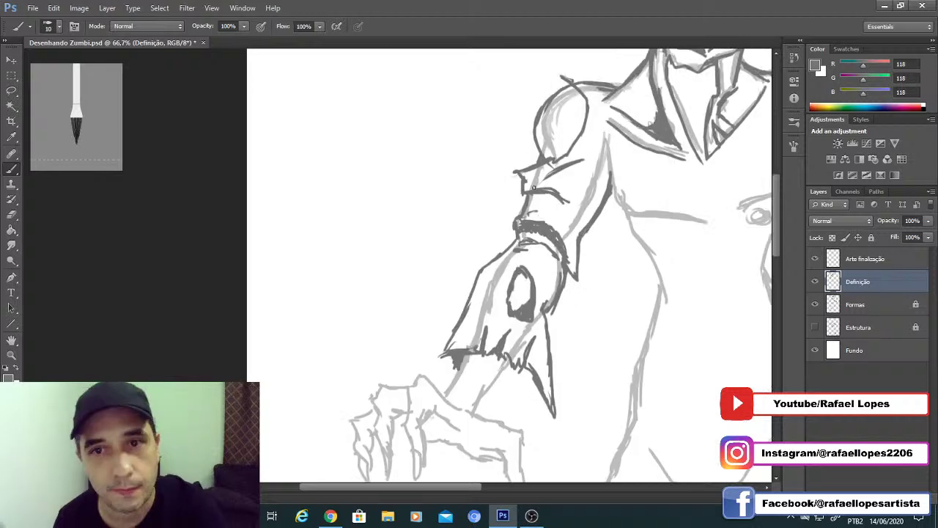
{"action": "key", "text": "e"}
{"action": "key", "text": "bracketright"}
{"action": "mouse_move", "coordinate": [534, 189]}
{"action": "left_mouse_down"}
{"action": "mouse_move", "coordinate": [575, 209]}
{"action": "mouse_move", "coordinate": [550, 188]}
{"action": "mouse_move", "coordinate": [573, 185]}
{"action": "mouse_move", "coordinate": [581, 204]}
{"action": "mouse_move", "coordinate": [550, 205]}
{"action": "left_mouse_up"}
{"action": "key", "text": "b"}
{"action": "key", "text": "ctrl+z"}
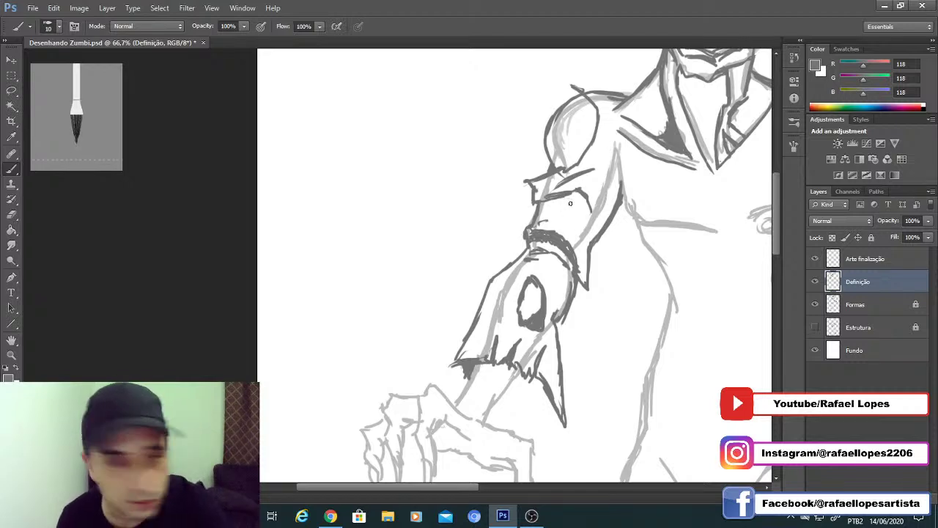
{"action": "key", "text": "e"}
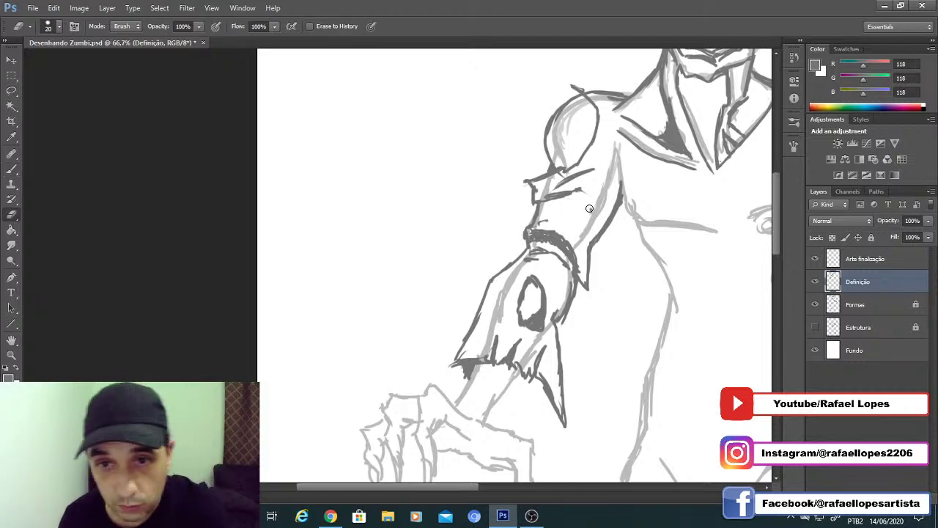
{"action": "key", "text": "b"}
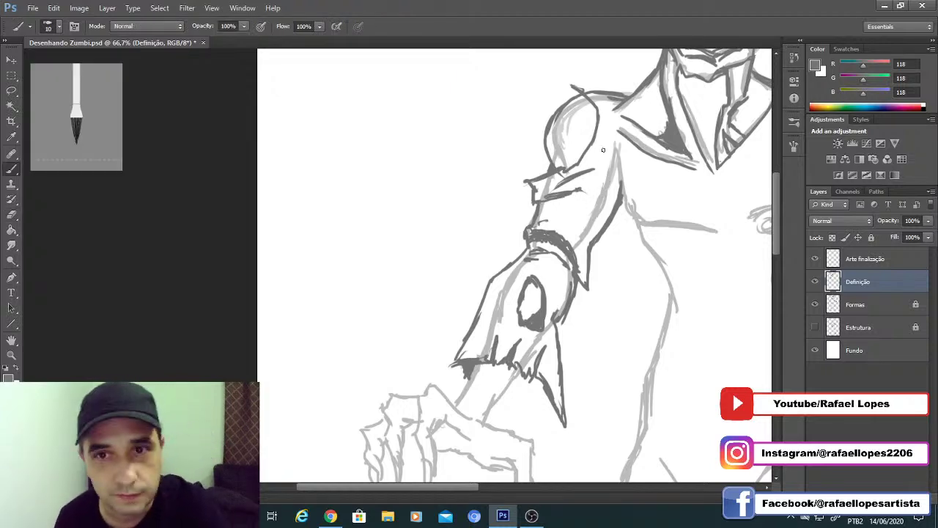
{"action": "left_click_drag", "start_coordinate": [604, 148], "coordinate": [604, 152]}
Step: Draw the shirt's shoulder seam and a torn edge running down the chest at 10 px, redoing the edge's lower part
{"action": "key", "text": "z"}
{"action": "left_click_drag", "start_coordinate": [571, 266], "coordinate": [536, 273]}
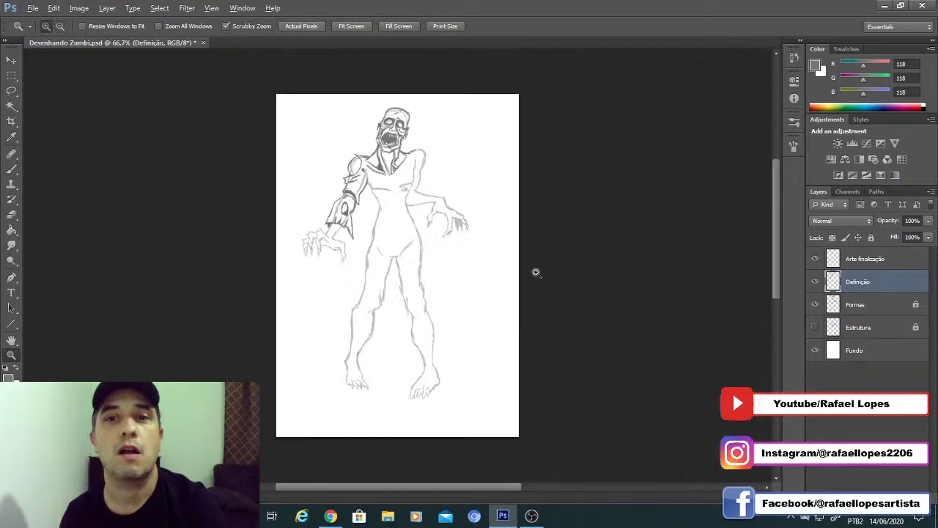
{"action": "left_click_drag", "start_coordinate": [337, 168], "coordinate": [404, 232]}
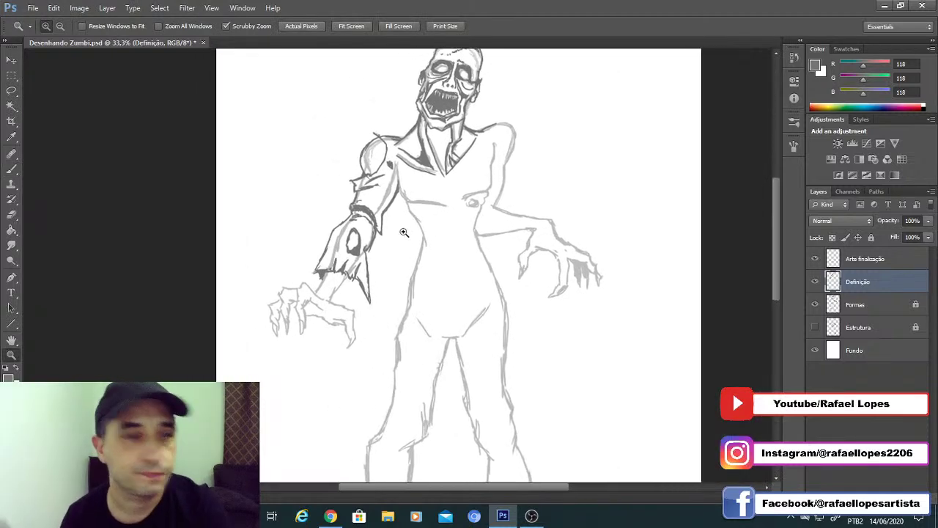
{"action": "left_click", "coordinate": [398, 220]}
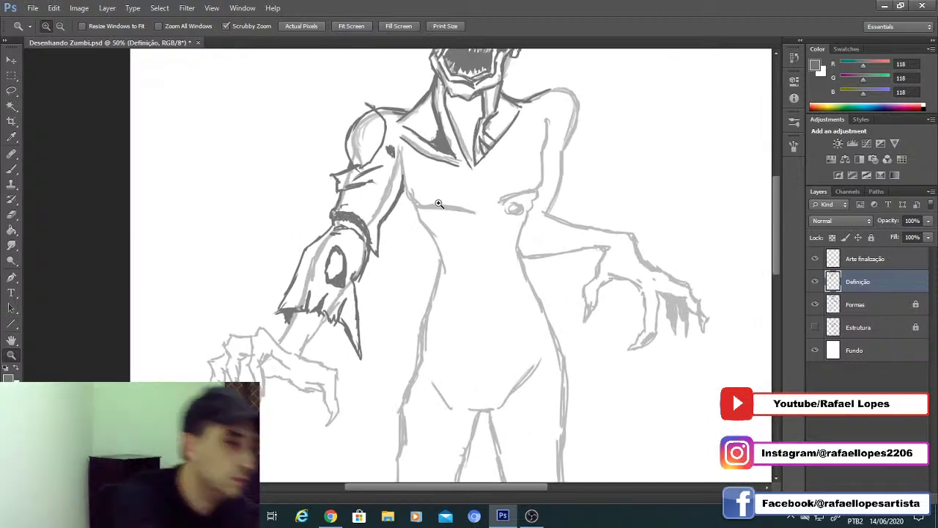
{"action": "key", "text": "b"}
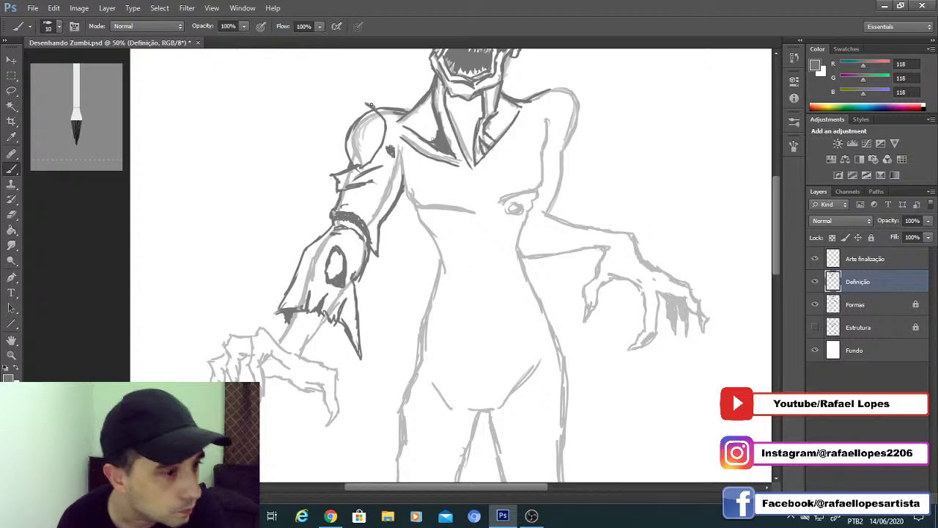
{"action": "mouse_move", "coordinate": [372, 105]}
{"action": "left_mouse_down"}
{"action": "mouse_move", "coordinate": [415, 112]}
{"action": "mouse_move", "coordinate": [437, 156]}
{"action": "mouse_move", "coordinate": [423, 161]}
{"action": "mouse_move", "coordinate": [451, 213]}
{"action": "left_mouse_up"}
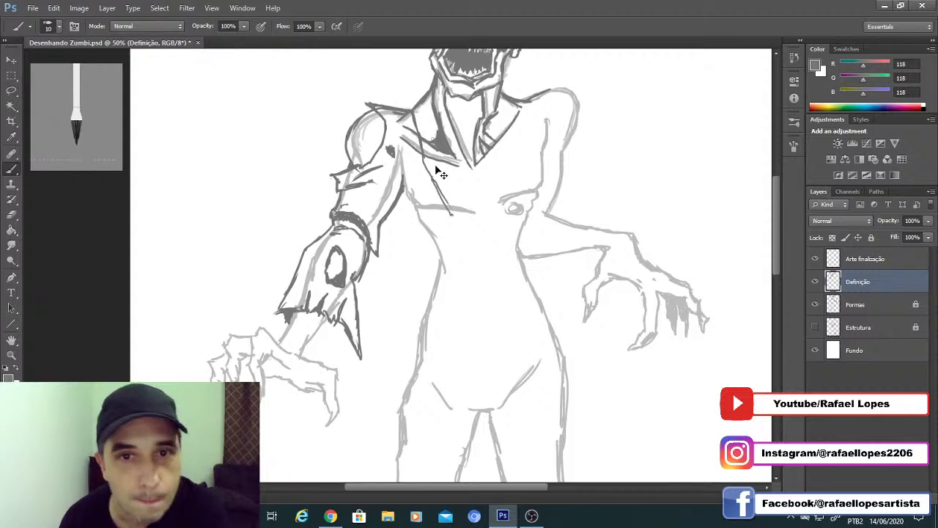
{"action": "key", "text": "ctrl+z"}
{"action": "left_click_drag", "start_coordinate": [421, 152], "coordinate": [443, 216]}
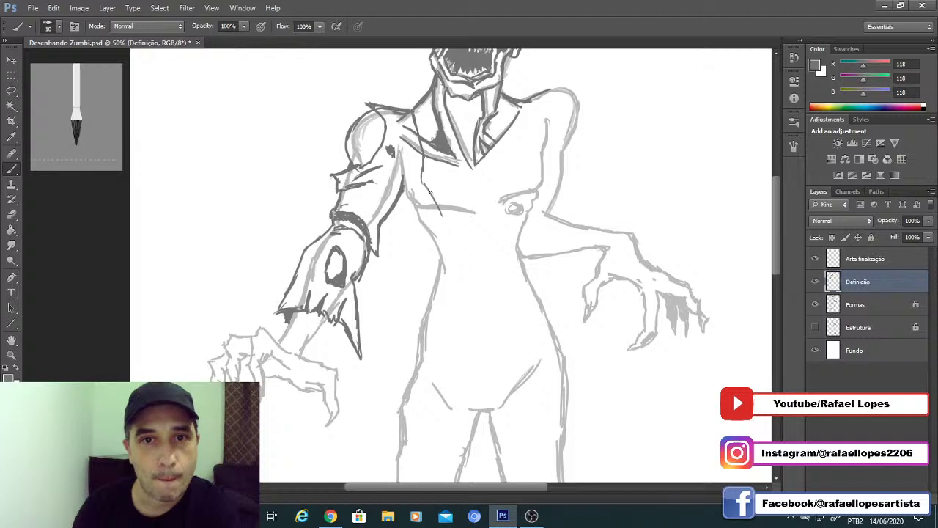
Step: Extend the torn chest edge downward and draw its parallel second edge and ragged tip to form a hanging cloth strip
{"action": "mouse_move", "coordinate": [424, 178]}
{"action": "left_mouse_down"}
{"action": "mouse_move", "coordinate": [446, 226]}
{"action": "mouse_move", "coordinate": [452, 184]}
{"action": "mouse_move", "coordinate": [464, 200]}
{"action": "left_mouse_up"}
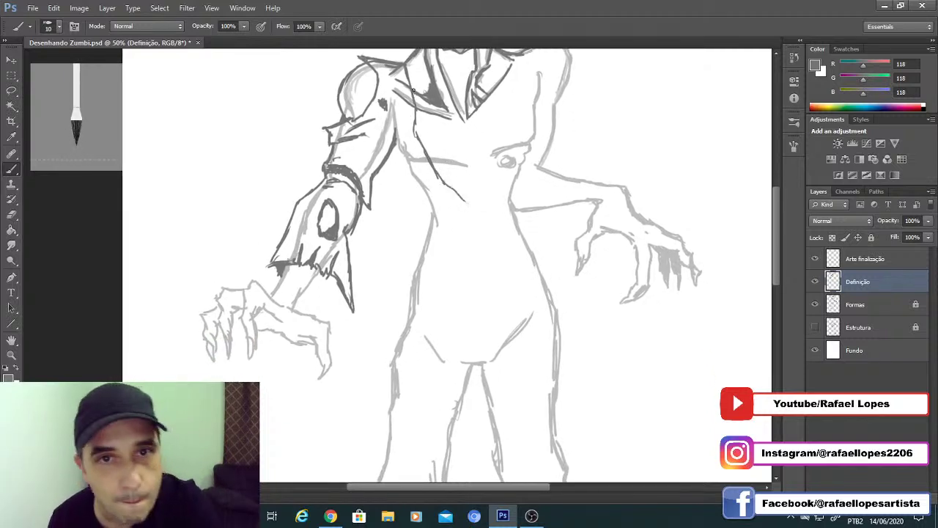
{"action": "left_click_drag", "start_coordinate": [414, 90], "coordinate": [414, 128]}
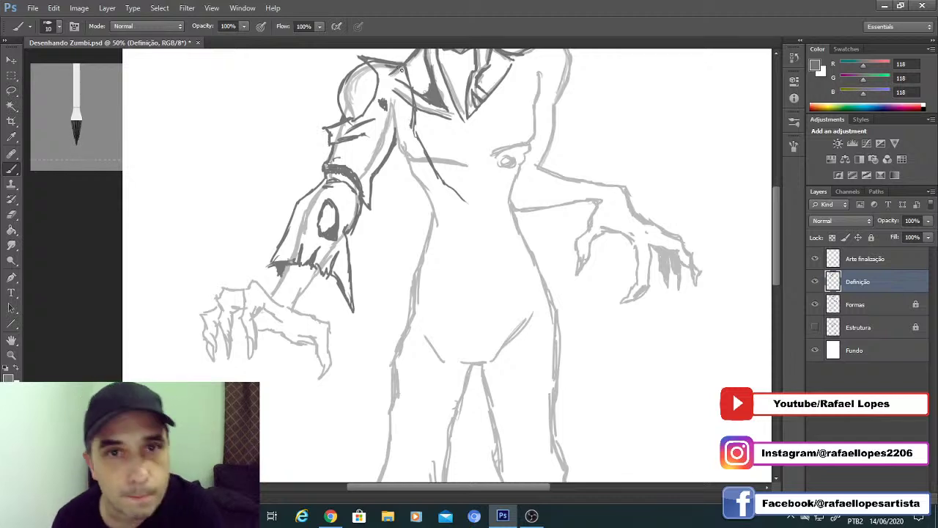
{"action": "mouse_move", "coordinate": [402, 68]}
{"action": "left_mouse_down"}
{"action": "mouse_move", "coordinate": [426, 187]}
{"action": "mouse_move", "coordinate": [439, 202]}
{"action": "mouse_move", "coordinate": [464, 203]}
{"action": "mouse_move", "coordinate": [440, 186]}
{"action": "mouse_move", "coordinate": [445, 203]}
{"action": "mouse_move", "coordinate": [435, 205]}
{"action": "mouse_move", "coordinate": [408, 176]}
{"action": "left_mouse_up"}
Step: Clean the stray and doubled lines along the hanging chest strip, using an eraser reduced to 7 px
{"action": "key", "text": "z"}
{"action": "scroll", "coordinate": [407, 176], "scroll_direction": "up", "scroll_amount": 3}
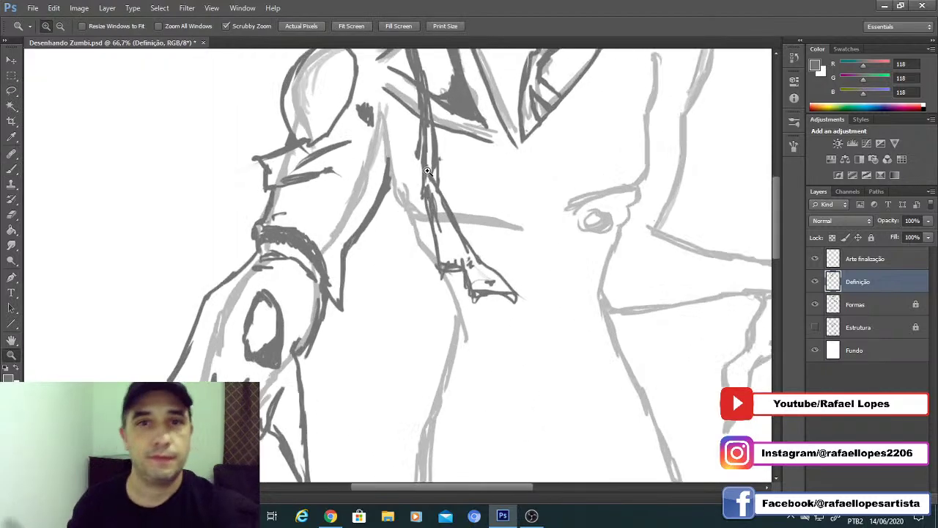
{"action": "scroll", "coordinate": [429, 189], "scroll_direction": "up", "scroll_amount": 1}
{"action": "key", "text": "e"}
{"action": "key", "text": "bracketleft"}
{"action": "key", "text": "bracketleft"}
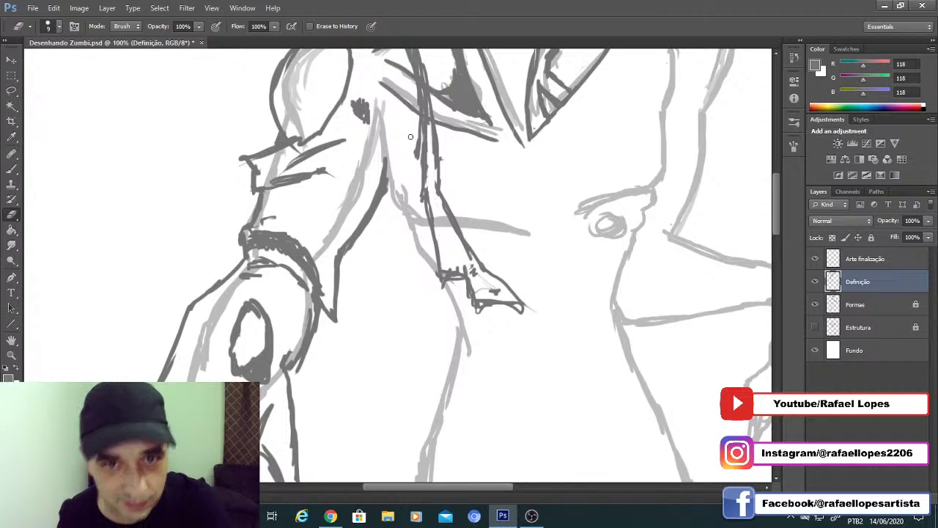
{"action": "scroll", "coordinate": [429, 195], "scroll_direction": "up", "scroll_amount": 3}
{"action": "key", "text": "b"}
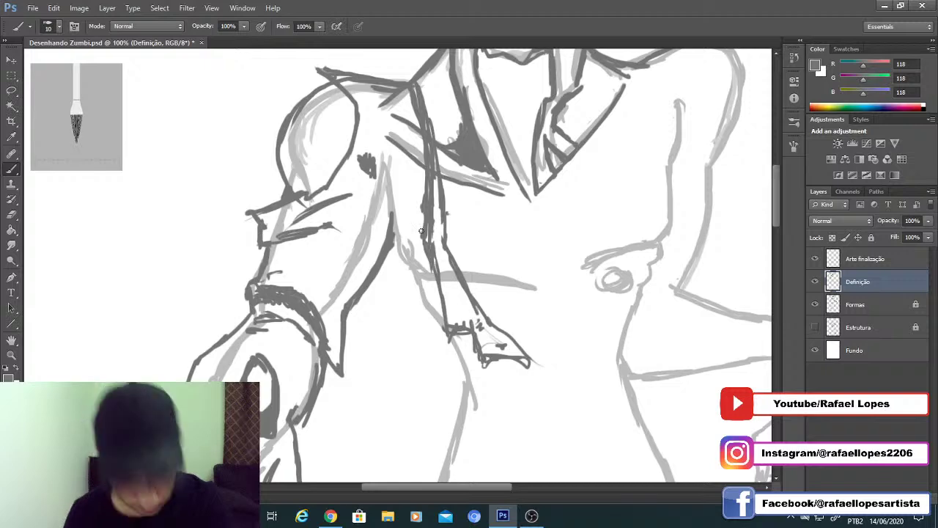
{"action": "key", "text": "e"}
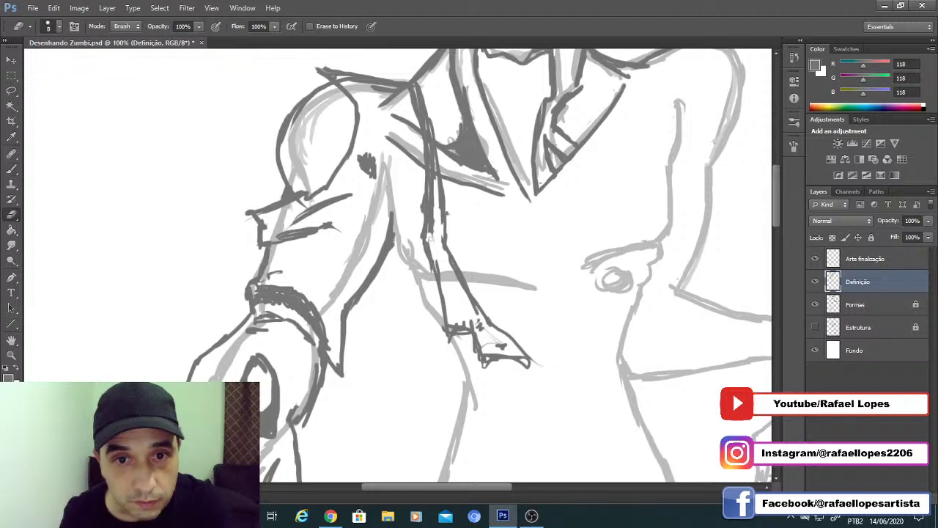
{"action": "mouse_move", "coordinate": [434, 176]}
{"action": "left_mouse_down"}
{"action": "mouse_move", "coordinate": [431, 199]}
{"action": "mouse_move", "coordinate": [430, 150]}
{"action": "left_mouse_up"}
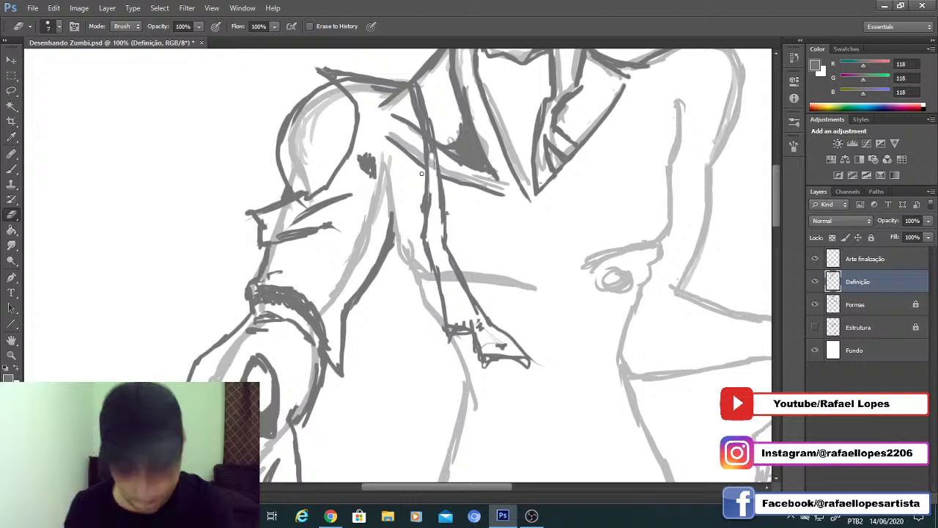
{"action": "key", "text": "b"}
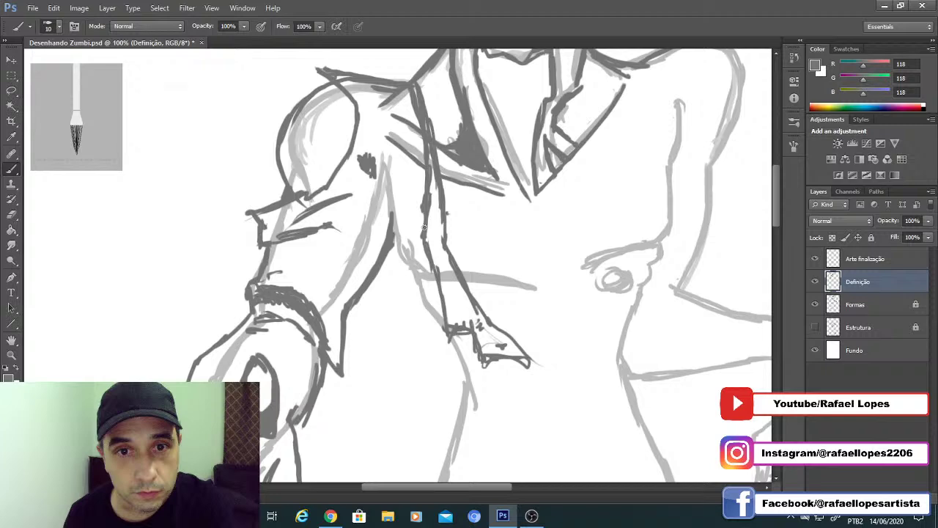
Step: Draw the shirt's torn side edge from the armpit to the waist at 10 px, thicken it at 15 px, and add its pointed corner and hem creases
{"action": "key", "text": "z"}
{"action": "left_click", "coordinate": [424, 228], "text": "alt"}
{"action": "left_click", "coordinate": [421, 242]}
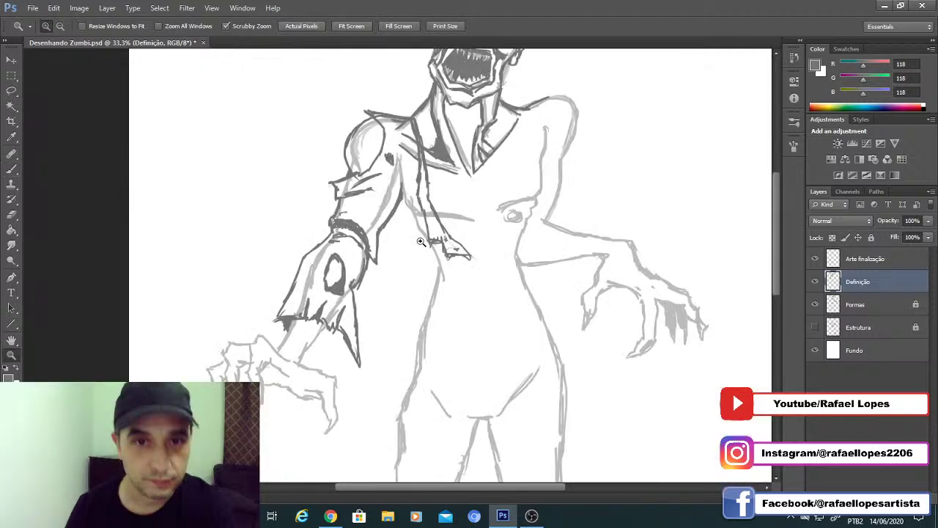
{"action": "left_click", "coordinate": [421, 242]}
{"action": "key", "text": "b"}
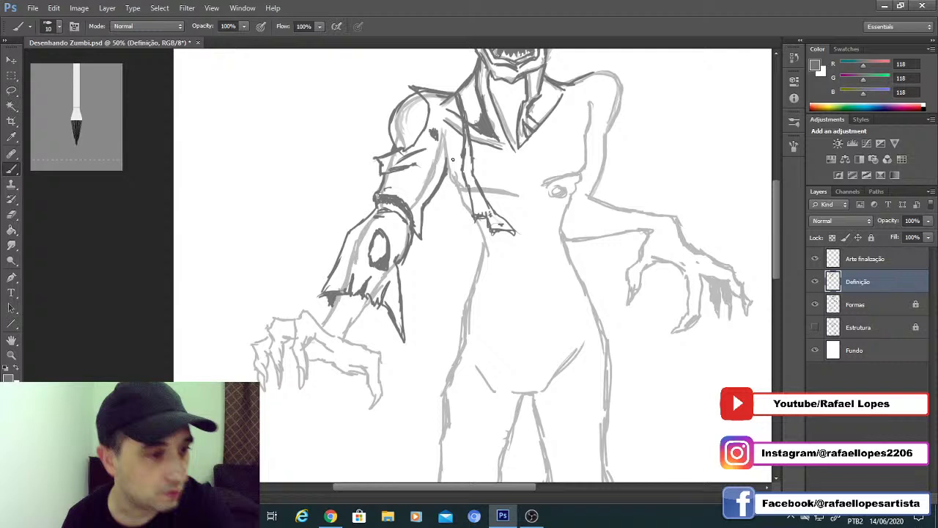
{"action": "mouse_move", "coordinate": [453, 159]}
{"action": "left_mouse_down"}
{"action": "mouse_move", "coordinate": [489, 130]}
{"action": "mouse_move", "coordinate": [494, 185]}
{"action": "left_mouse_up"}
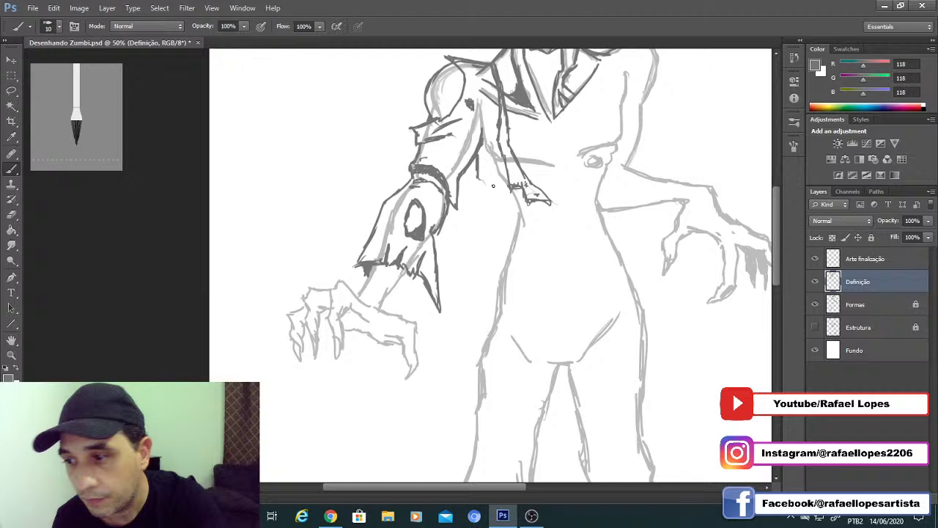
{"action": "key", "text": "bracketright"}
{"action": "left_click_drag", "start_coordinate": [478, 151], "coordinate": [502, 208]}
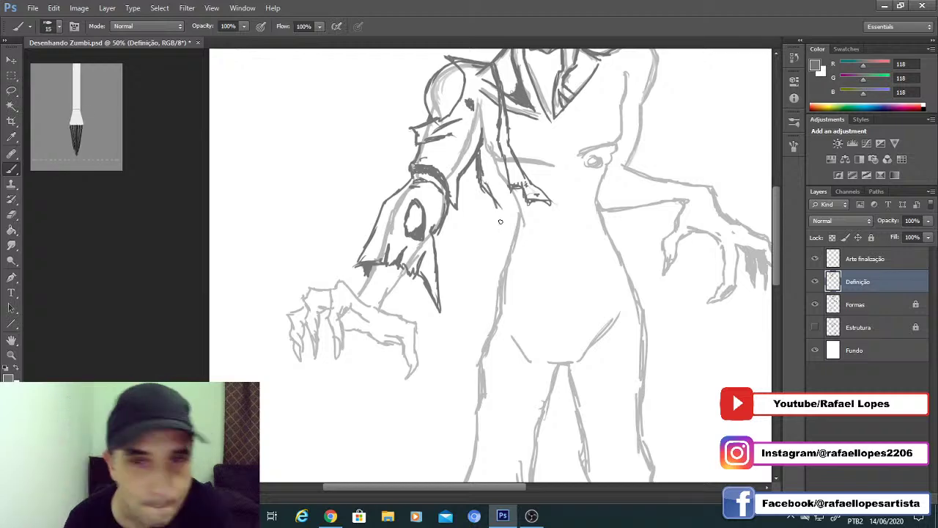
{"action": "left_click_drag", "start_coordinate": [490, 233], "coordinate": [529, 266]}
{"action": "left_click_drag", "start_coordinate": [529, 257], "coordinate": [561, 251]}
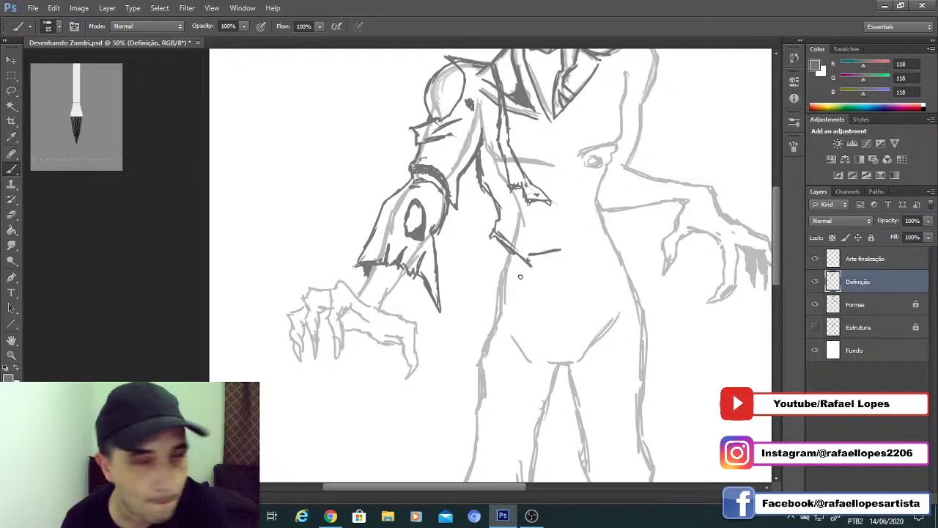
Step: Draw the trousers' curved waistband across the hips at 15 px, with an upper line and a lower line sagging at the middle
{"action": "left_click_drag", "start_coordinate": [521, 277], "coordinate": [546, 244]}
{"action": "left_click_drag", "start_coordinate": [622, 242], "coordinate": [650, 225]}
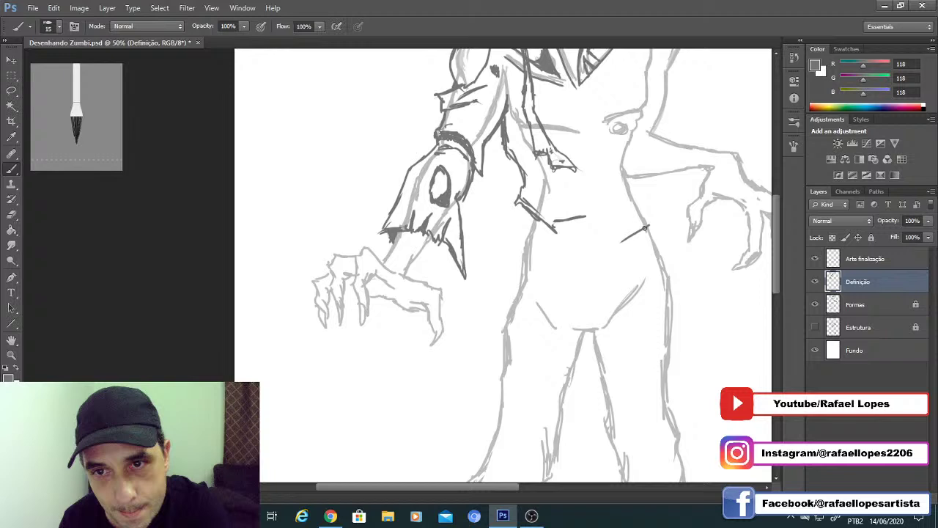
{"action": "left_click_drag", "start_coordinate": [645, 228], "coordinate": [522, 236]}
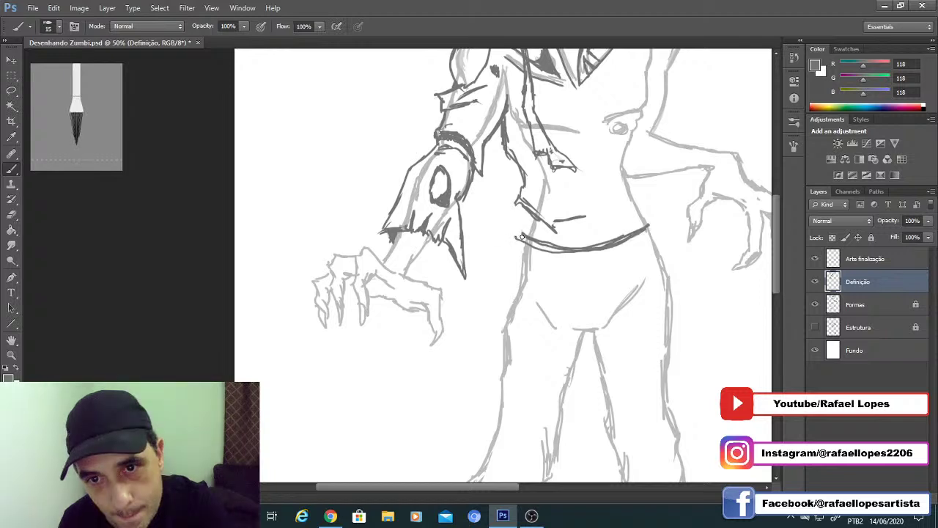
{"action": "mouse_move", "coordinate": [517, 236]}
{"action": "left_mouse_down"}
{"action": "mouse_move", "coordinate": [592, 270]}
{"action": "mouse_move", "coordinate": [649, 229]}
{"action": "left_mouse_up"}
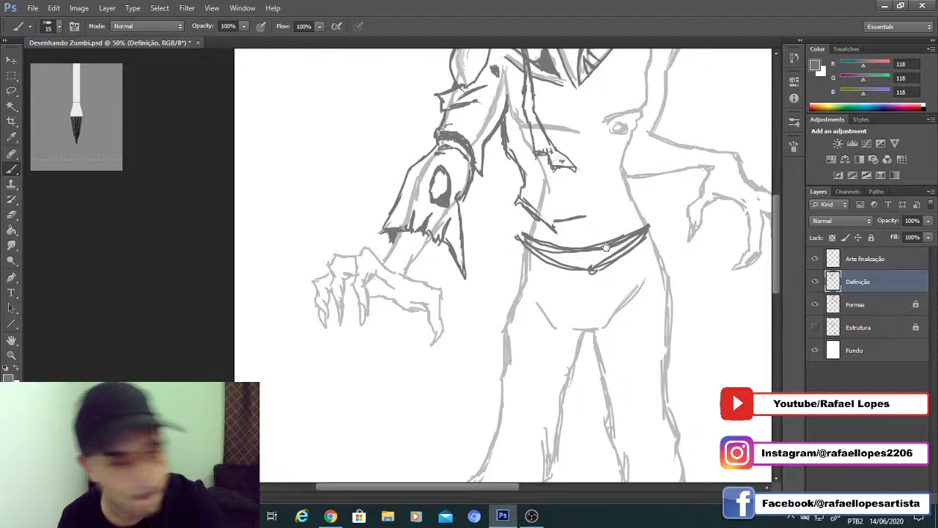
Step: Draw two cord ends hanging from a knot at the waistband's middle, then the shirt's lower edge from the chest strip to the far hip
{"action": "left_click_drag", "start_coordinate": [606, 247], "coordinate": [622, 182]}
{"action": "left_click_drag", "start_coordinate": [609, 208], "coordinate": [610, 210]}
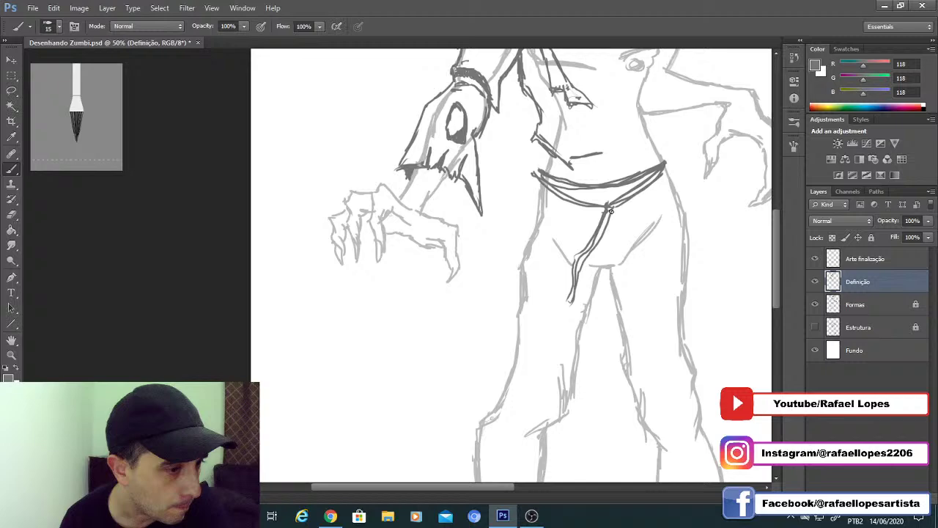
{"action": "scroll", "coordinate": [611, 211], "scroll_direction": "up", "scroll_amount": 2}
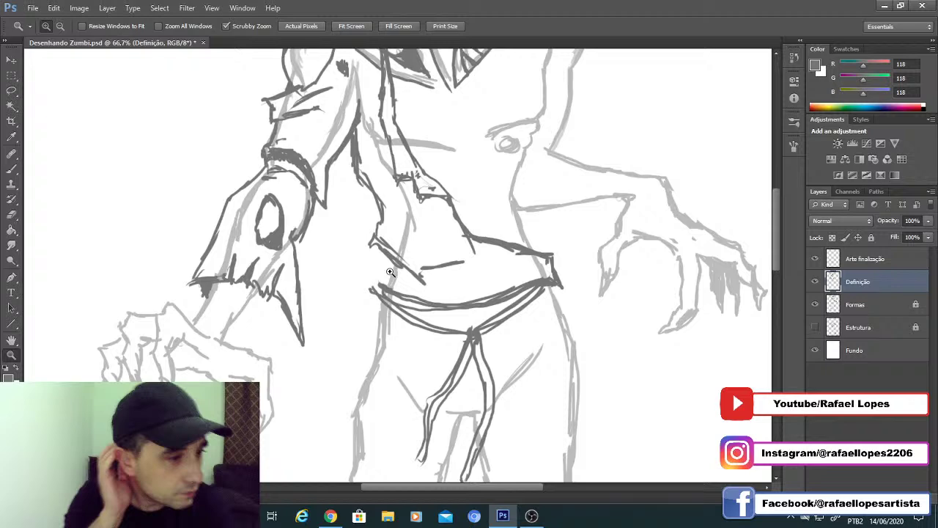
Step: Thicken the creases at the shirt's pointed hem corner at 15 px and draw a short side edge down towards the waistband
{"action": "key", "text": "b"}
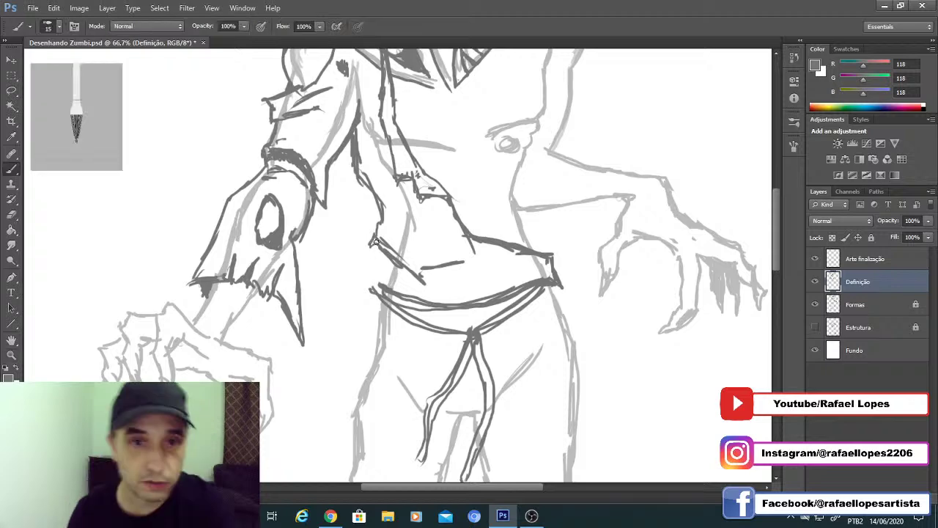
{"action": "mouse_move", "coordinate": [372, 237]}
{"action": "left_mouse_down"}
{"action": "mouse_move", "coordinate": [430, 261]}
{"action": "mouse_move", "coordinate": [481, 262]}
{"action": "left_mouse_up"}
{"action": "left_click_drag", "start_coordinate": [447, 278], "coordinate": [472, 266]}
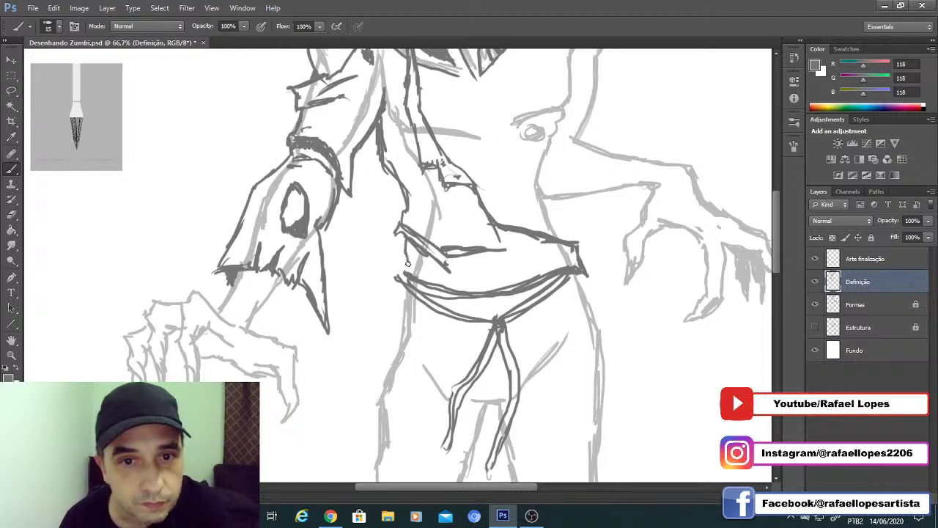
Step: Lasso the shirt's hem crease, scale it down to about 70%, position it just below the torn side edge, and deselect it
{"action": "key", "text": "l"}
{"action": "mouse_move", "coordinate": [389, 237]}
{"action": "left_mouse_down"}
{"action": "mouse_move", "coordinate": [448, 273]}
{"action": "mouse_move", "coordinate": [512, 248]}
{"action": "mouse_move", "coordinate": [381, 219]}
{"action": "mouse_move", "coordinate": [415, 214]}
{"action": "left_mouse_up"}
{"action": "left_click", "coordinate": [16, 60]}
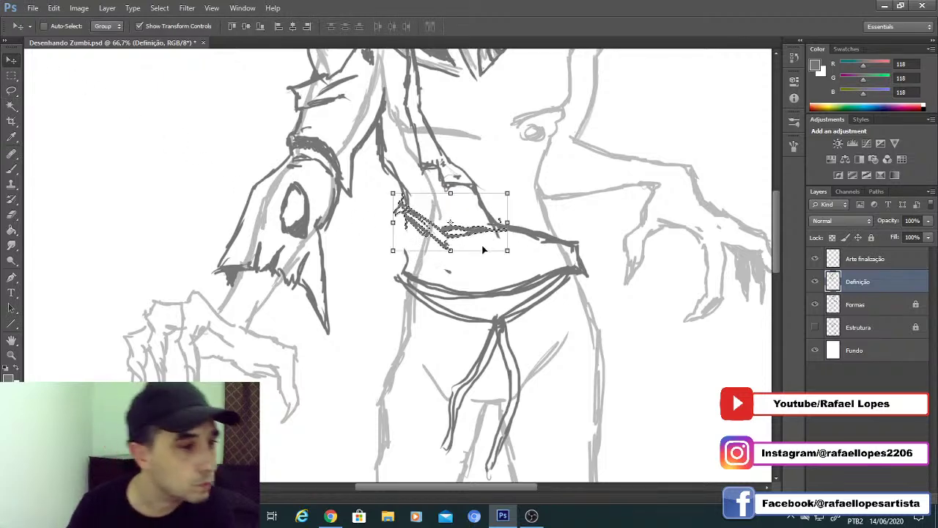
{"action": "left_click_drag", "start_coordinate": [507, 193], "coordinate": [470, 212]}
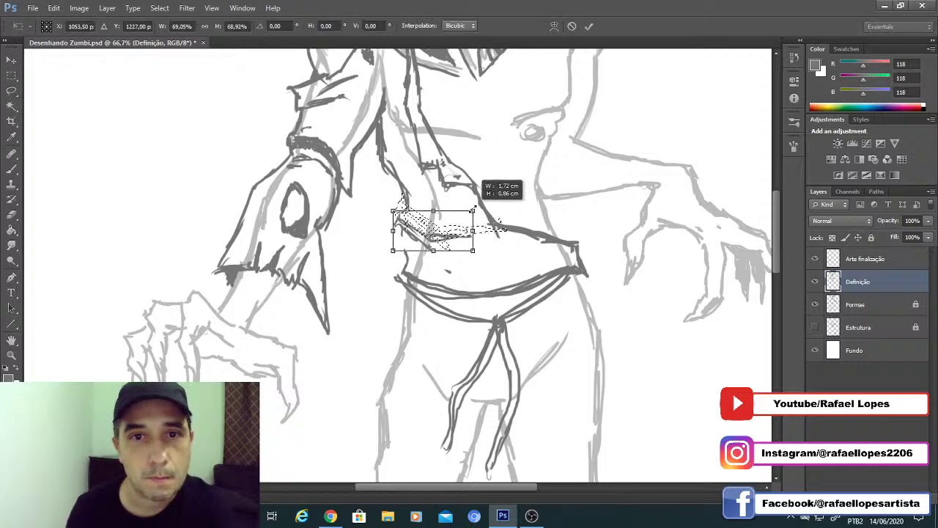
{"action": "left_click_drag", "start_coordinate": [411, 236], "coordinate": [416, 229]}
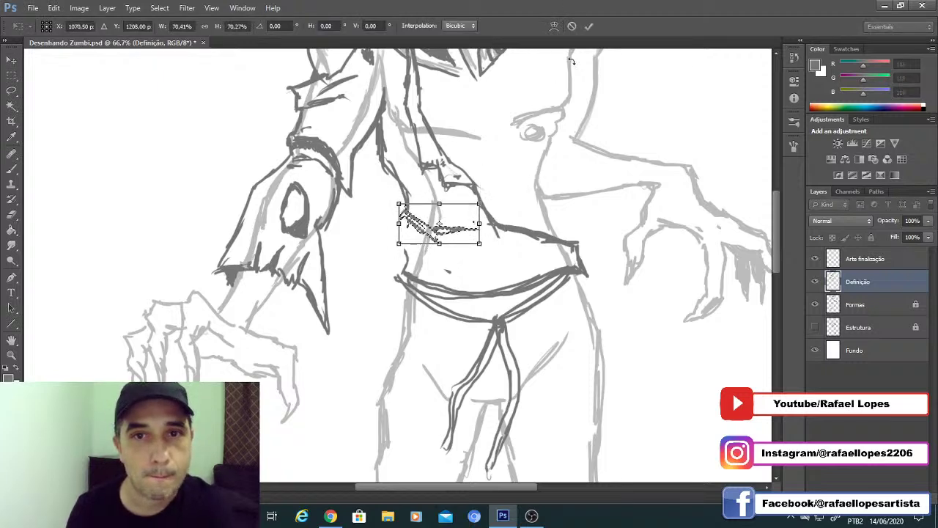
{"action": "left_click", "coordinate": [589, 26]}
{"action": "left_click", "coordinate": [11, 76]}
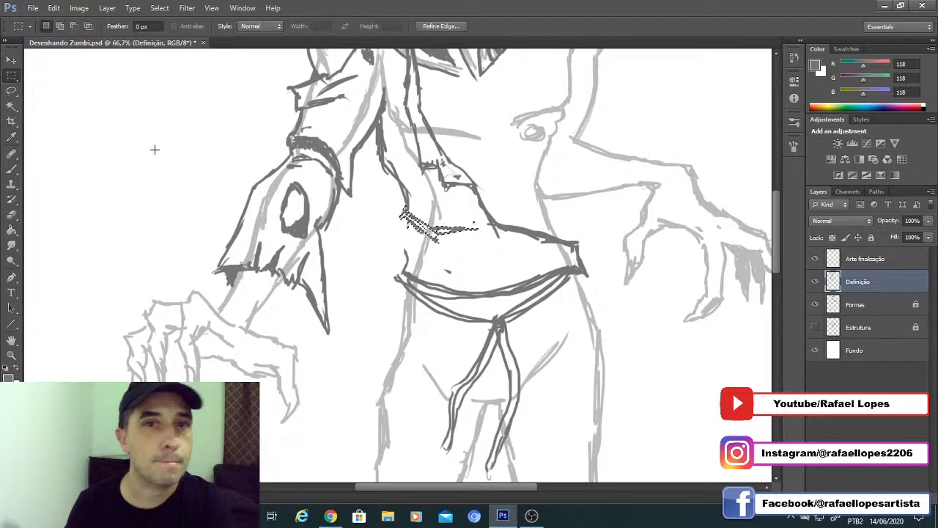
{"action": "key", "text": "ctrl+d"}
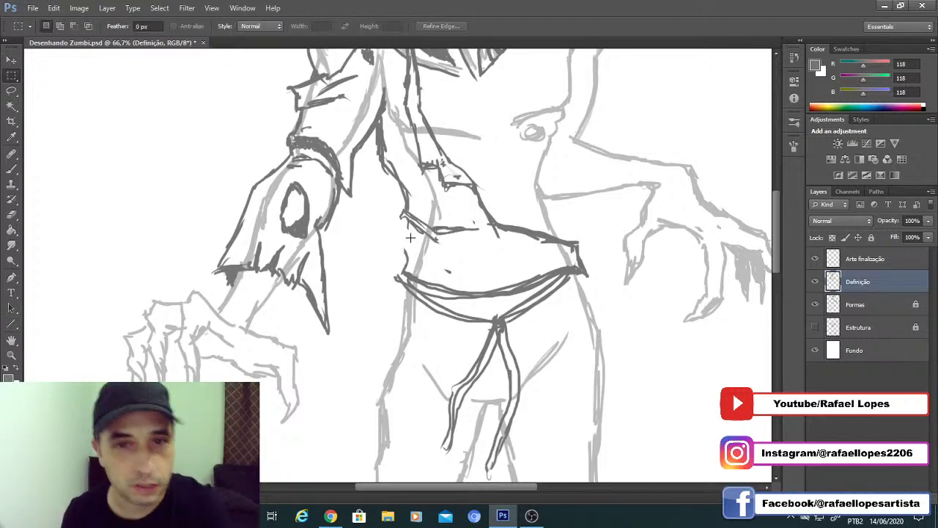
Step: Draw curved fabric folds between the hem crease and the waistband at 15 px, joining them to the crease with a short side edge
{"action": "key", "text": "b"}
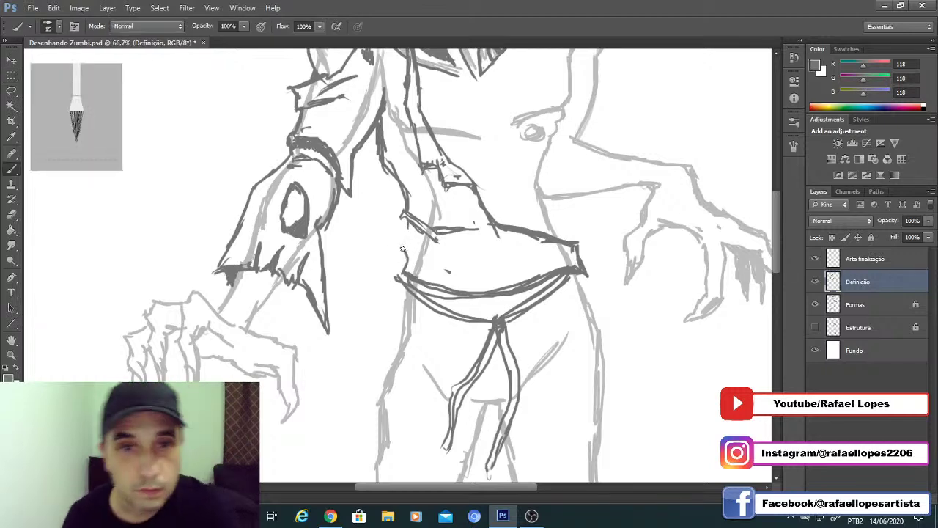
{"action": "mouse_move", "coordinate": [403, 249]}
{"action": "left_mouse_down"}
{"action": "mouse_move", "coordinate": [400, 261]}
{"action": "mouse_move", "coordinate": [411, 252]}
{"action": "mouse_move", "coordinate": [510, 249]}
{"action": "mouse_move", "coordinate": [430, 271]}
{"action": "mouse_move", "coordinate": [456, 260]}
{"action": "left_mouse_up"}
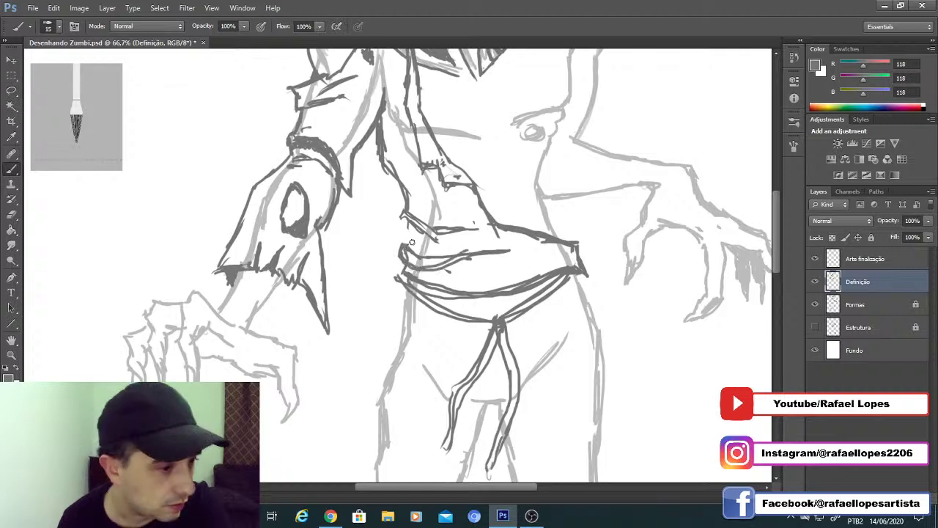
{"action": "left_click_drag", "start_coordinate": [407, 222], "coordinate": [412, 249]}
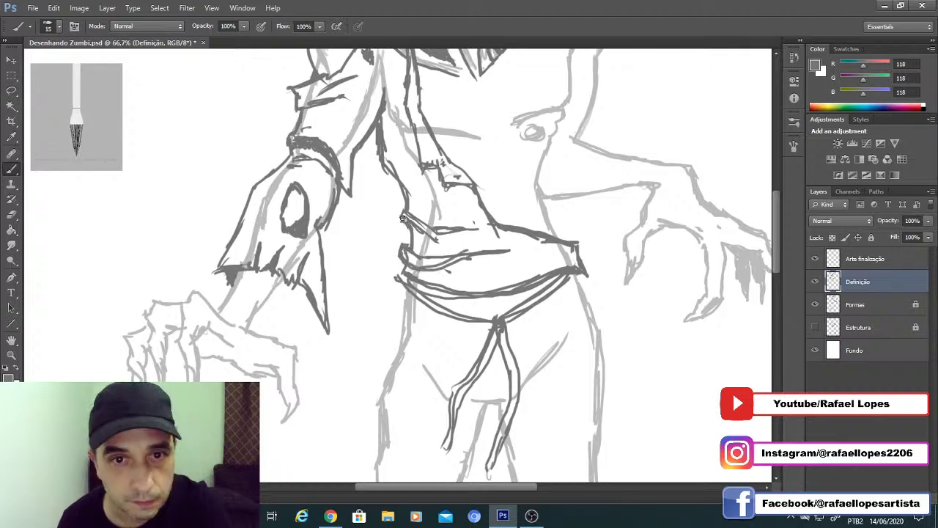
{"action": "mouse_move", "coordinate": [402, 217]}
{"action": "left_mouse_down"}
{"action": "mouse_move", "coordinate": [407, 238]}
{"action": "mouse_move", "coordinate": [395, 204]}
{"action": "left_mouse_up"}
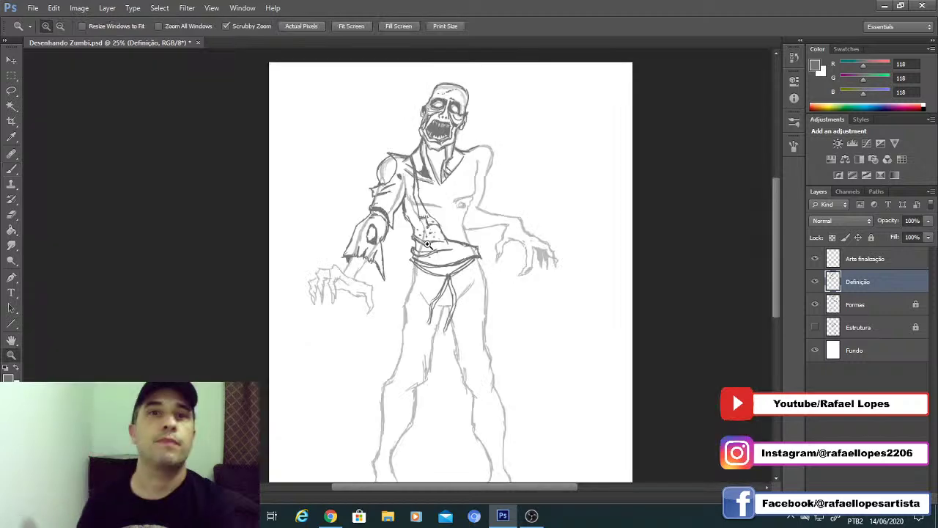
Step: Outline the abdomen's open wound at 15 px, from beneath the chest along its far side down to the shirt's lower edge
{"action": "left_click", "coordinate": [428, 244]}
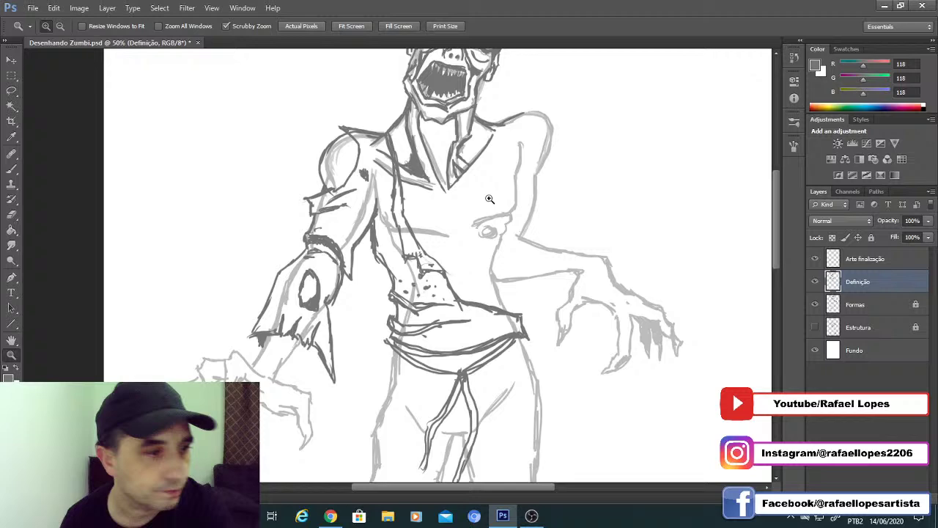
{"action": "left_click", "coordinate": [490, 199]}
{"action": "key", "text": "b"}
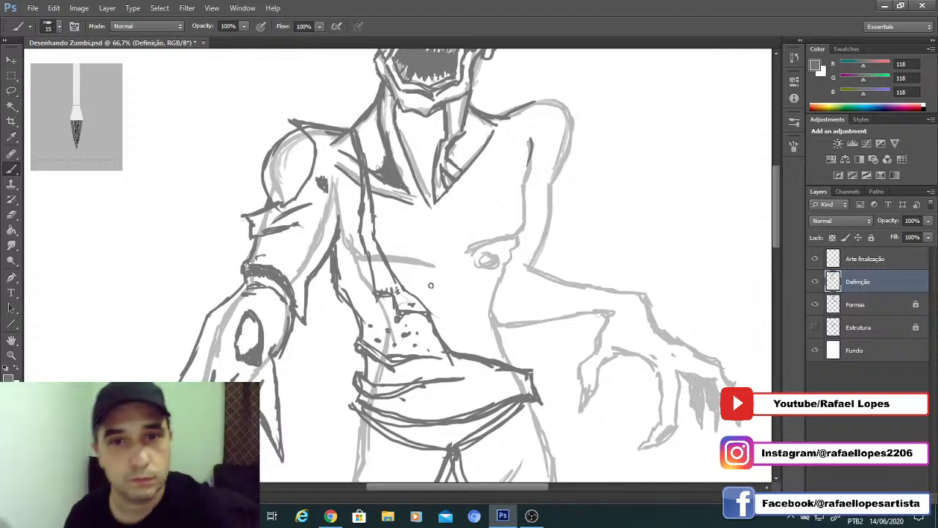
{"action": "mouse_move", "coordinate": [433, 268]}
{"action": "left_mouse_down"}
{"action": "mouse_move", "coordinate": [459, 266]}
{"action": "mouse_move", "coordinate": [471, 338]}
{"action": "mouse_move", "coordinate": [478, 314]}
{"action": "left_mouse_up"}
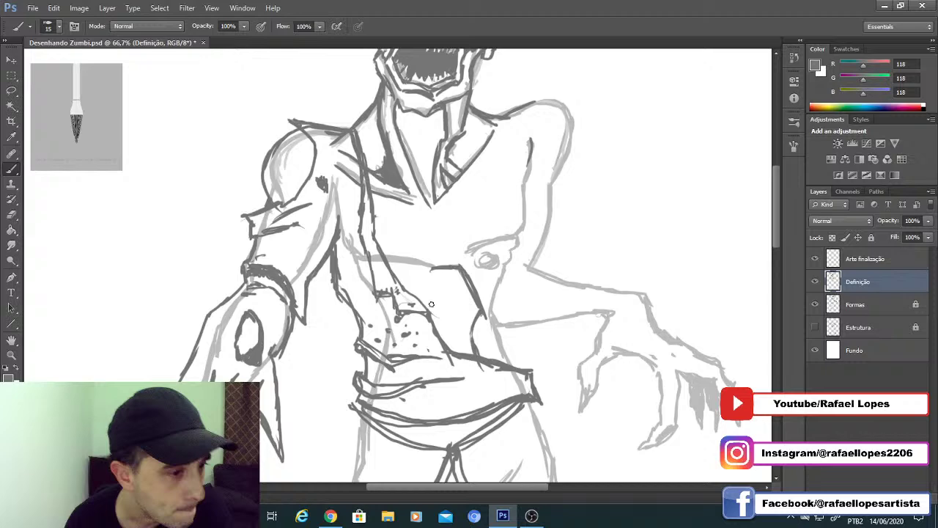
Step: Draw short ragged strokes between the wound's upper corner and the hanging chest strip
{"action": "left_click_drag", "start_coordinate": [433, 270], "coordinate": [412, 286]}
{"action": "left_click_drag", "start_coordinate": [425, 290], "coordinate": [405, 289]}
{"action": "mouse_move", "coordinate": [398, 276]}
{"action": "left_mouse_down"}
{"action": "mouse_move", "coordinate": [412, 281]}
{"action": "mouse_move", "coordinate": [417, 272]}
{"action": "left_mouse_up"}
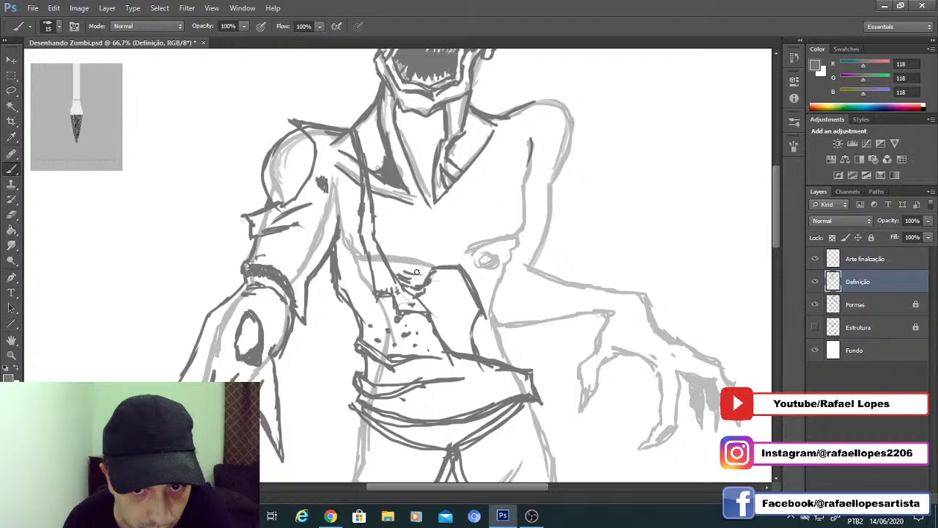
Step: Draw a cluster of small rounded lumps inside the abdominal wound, running down to the shirt's lower edge
{"action": "left_click_drag", "start_coordinate": [433, 312], "coordinate": [441, 287]}
{"action": "left_click_drag", "start_coordinate": [442, 281], "coordinate": [454, 283]}
{"action": "left_click_drag", "start_coordinate": [443, 289], "coordinate": [448, 305]}
{"action": "left_click_drag", "start_coordinate": [453, 314], "coordinate": [456, 296]}
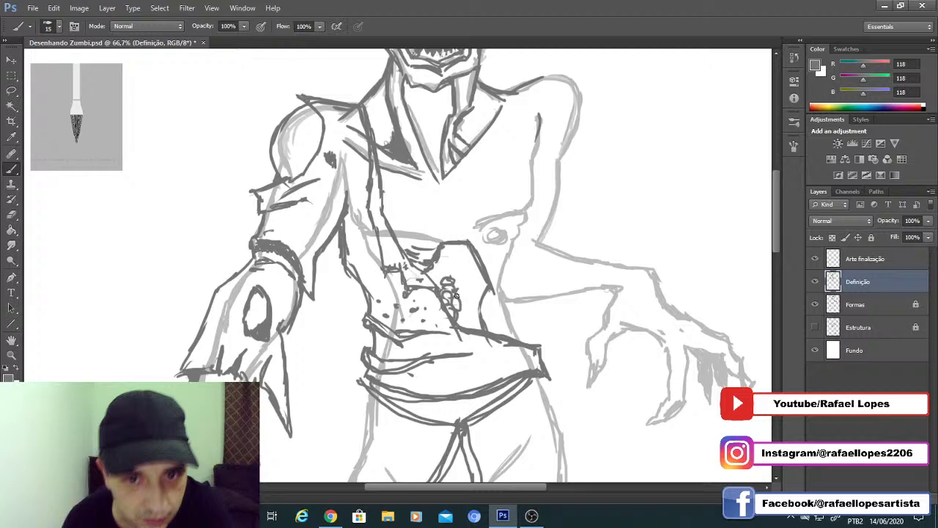
{"action": "left_click_drag", "start_coordinate": [455, 295], "coordinate": [472, 308]}
Step: Draw rounded lumps in the wound beneath the far side of the chest at 10 px, then thicken the contour up to the armpit at 15 px
{"action": "key", "text": "bracketleft"}
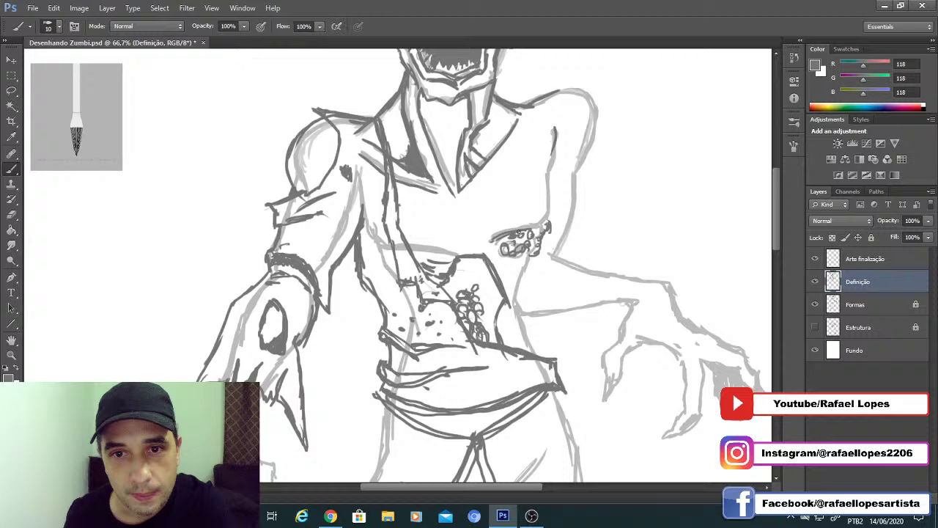
{"action": "key", "text": "bracketright"}
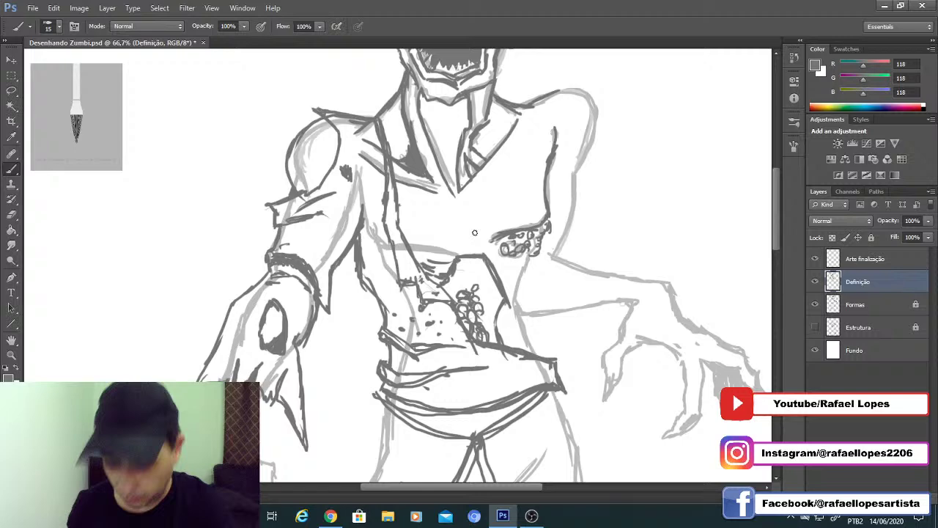
Step: Free-transform the selected armpit contour and chest wound, skewing them and scaling to about 115% width and 97% height
{"action": "key", "text": "ctrl+t"}
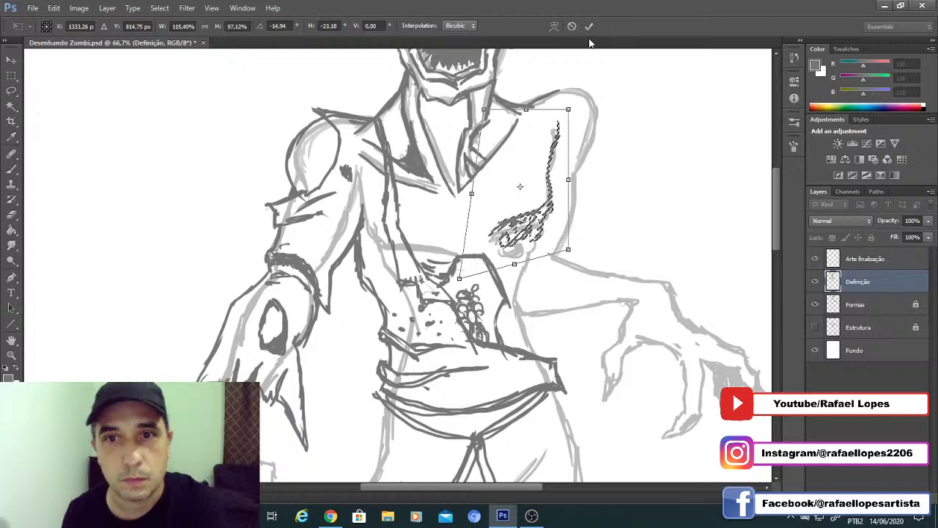
Step: Apply the transform to the selected rib lines, and brush the torso's side contour from the ribs toward the waist
{"action": "left_click", "coordinate": [590, 25]}
{"action": "left_click", "coordinate": [11, 76]}
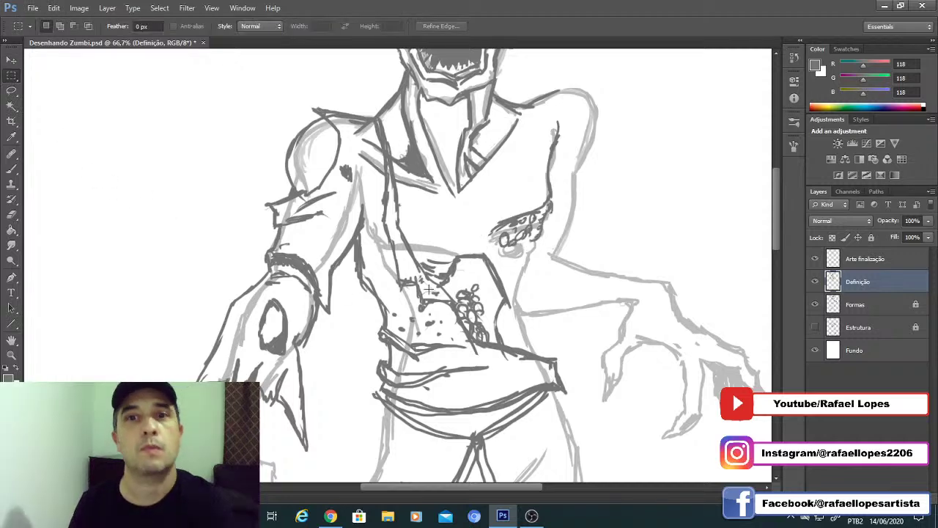
{"action": "key", "text": "b"}
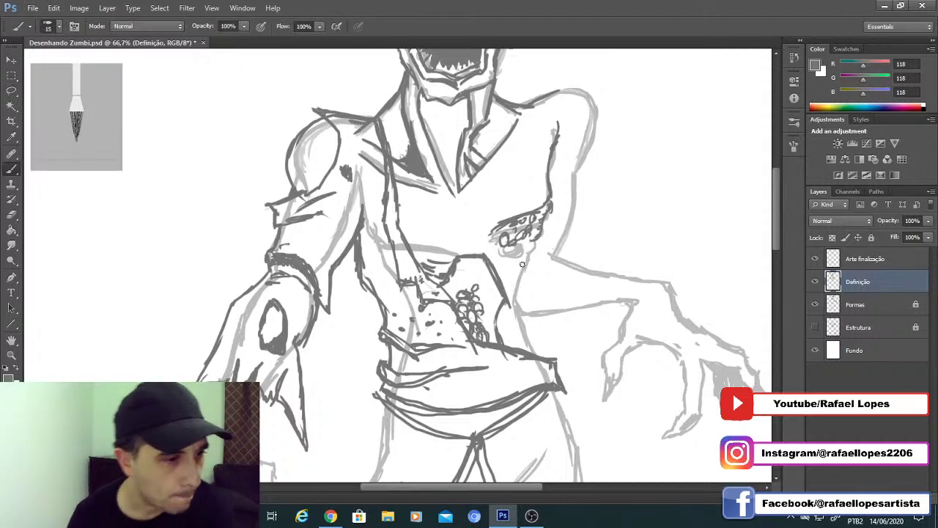
{"action": "left_click_drag", "start_coordinate": [544, 224], "coordinate": [519, 279]}
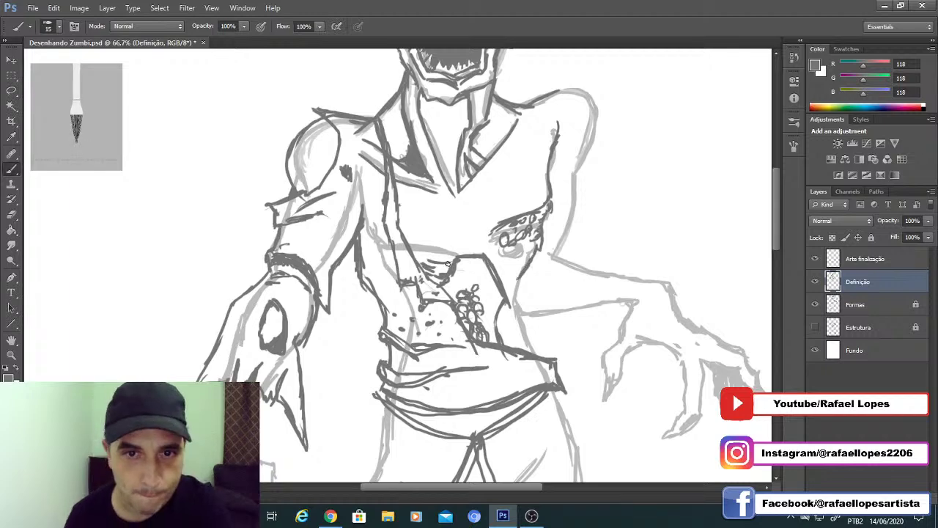
Step: Enlarge the eraser to 30 px and erase the upper and outer edge of the belly wound
{"action": "key", "text": "e"}
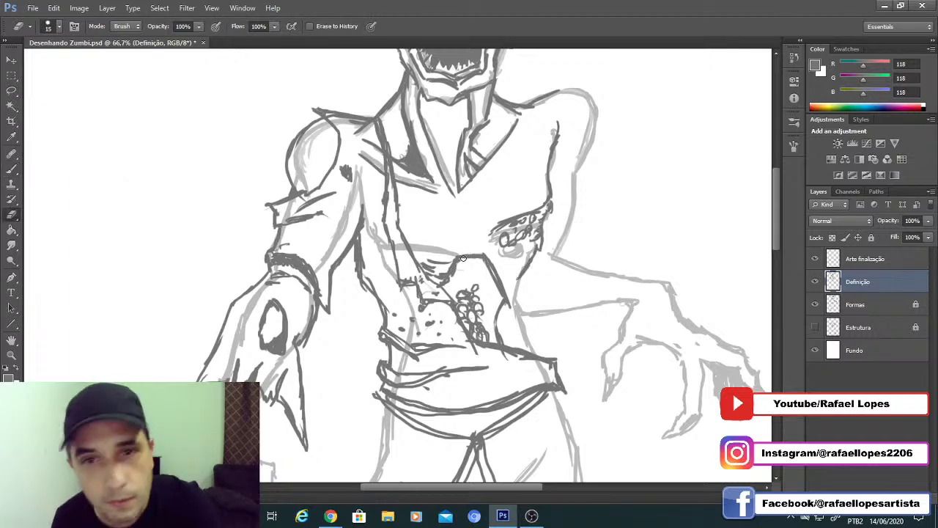
{"action": "key", "text": "bracketright"}
{"action": "key", "text": "bracketright"}
{"action": "key", "text": "bracketright"}
{"action": "mouse_move", "coordinate": [458, 258]}
{"action": "left_mouse_down"}
{"action": "mouse_move", "coordinate": [480, 257]}
{"action": "mouse_move", "coordinate": [507, 302]}
{"action": "left_mouse_up"}
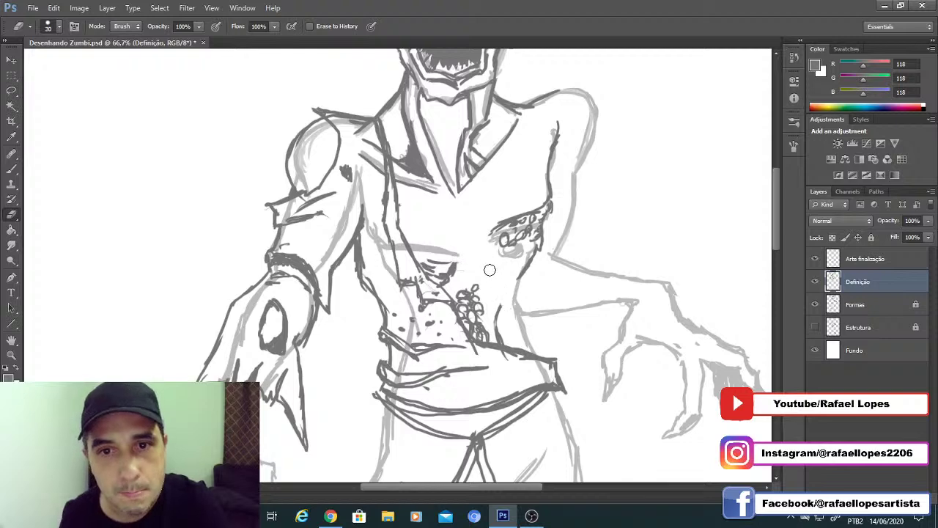
Step: Redraw the belly wound's upper and outer edge with the 15 px brush, and darken the adjacent waist contour down to the cloth
{"action": "key", "text": "b"}
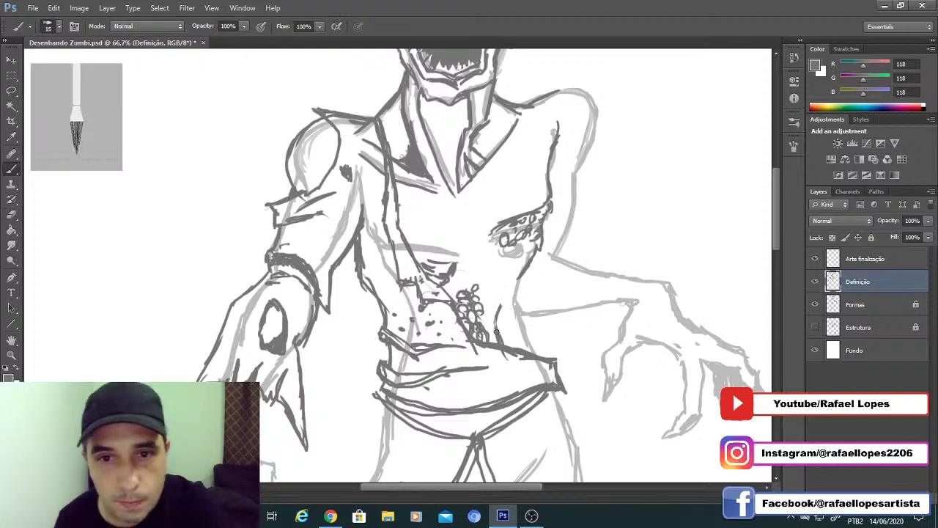
{"action": "mouse_move", "coordinate": [497, 332]}
{"action": "left_mouse_down"}
{"action": "mouse_move", "coordinate": [506, 285]}
{"action": "mouse_move", "coordinate": [488, 257]}
{"action": "mouse_move", "coordinate": [464, 258]}
{"action": "mouse_move", "coordinate": [448, 275]}
{"action": "mouse_move", "coordinate": [467, 254]}
{"action": "mouse_move", "coordinate": [501, 270]}
{"action": "mouse_move", "coordinate": [532, 254]}
{"action": "mouse_move", "coordinate": [512, 312]}
{"action": "mouse_move", "coordinate": [533, 348]}
{"action": "mouse_move", "coordinate": [513, 313]}
{"action": "mouse_move", "coordinate": [539, 257]}
{"action": "mouse_move", "coordinate": [556, 147]}
{"action": "left_mouse_up"}
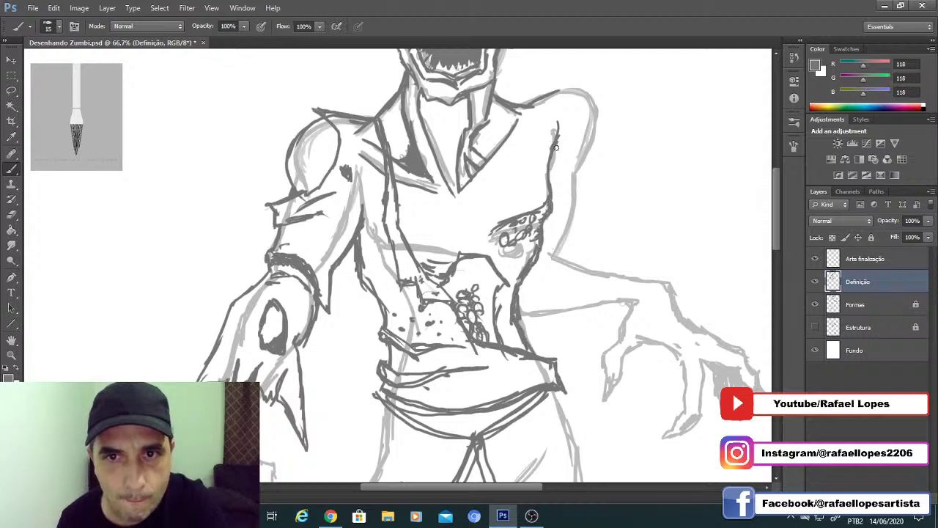
{"action": "mouse_move", "coordinate": [457, 220]}
{"action": "left_mouse_down"}
{"action": "mouse_move", "coordinate": [496, 207]}
{"action": "mouse_move", "coordinate": [451, 224]}
{"action": "left_mouse_up"}
{"action": "key", "text": "ctrl+z"}
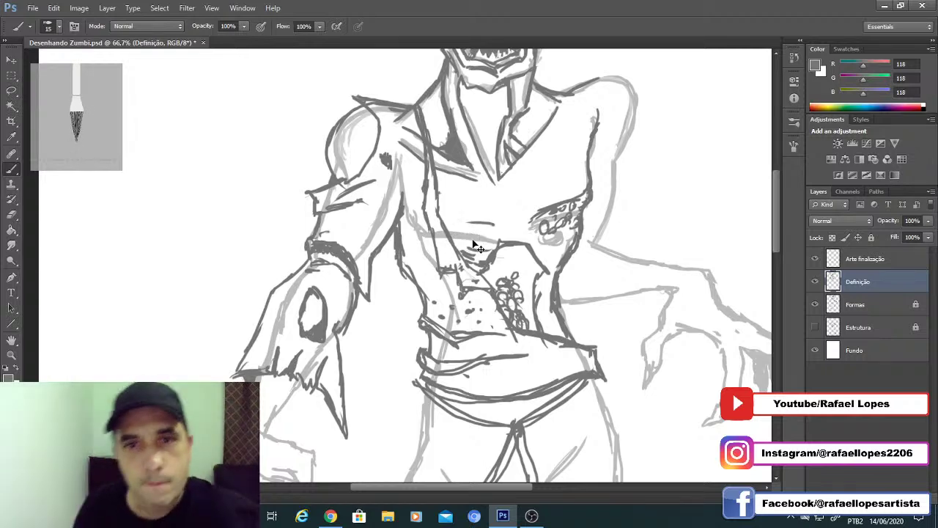
{"action": "key", "text": "ctrl+alt+z"}
{"action": "left_click_drag", "start_coordinate": [486, 238], "coordinate": [452, 235]}
{"action": "left_click_drag", "start_coordinate": [492, 241], "coordinate": [451, 237]}
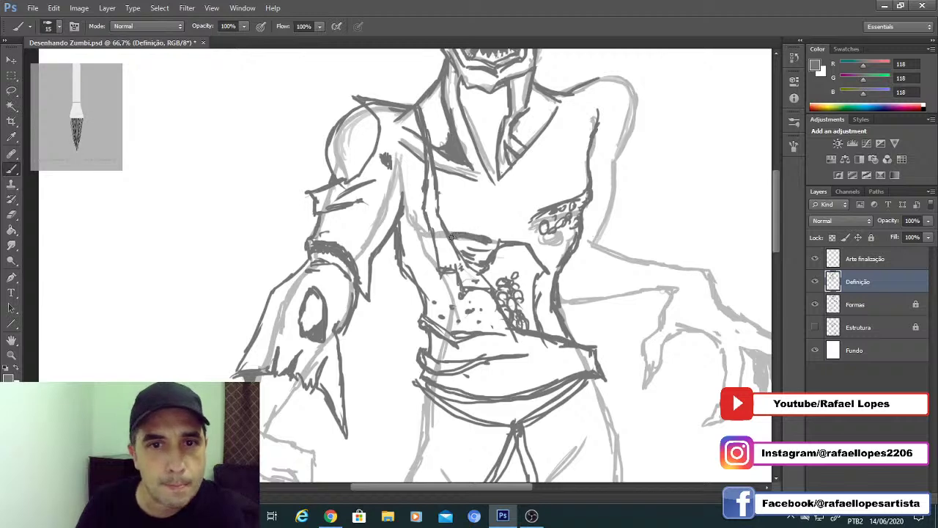
{"action": "key", "text": "ctrl+z"}
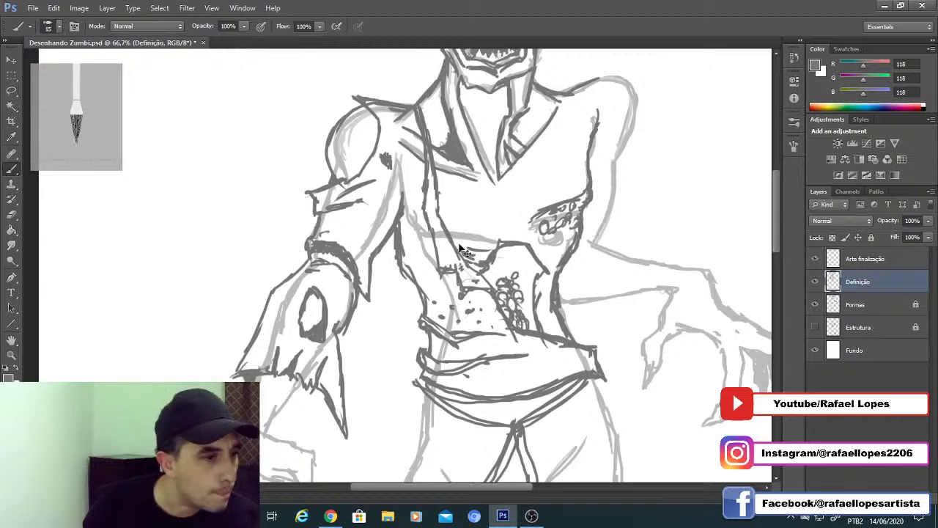
{"action": "key", "text": "ctrl+alt+z"}
Step: Draw the curved crease below the chest, and hatch both sides of the breastbone with a finer brush
{"action": "mouse_move", "coordinate": [501, 230]}
{"action": "left_mouse_down"}
{"action": "mouse_move", "coordinate": [451, 237]}
{"action": "mouse_move", "coordinate": [479, 235]}
{"action": "mouse_move", "coordinate": [449, 239]}
{"action": "left_mouse_up"}
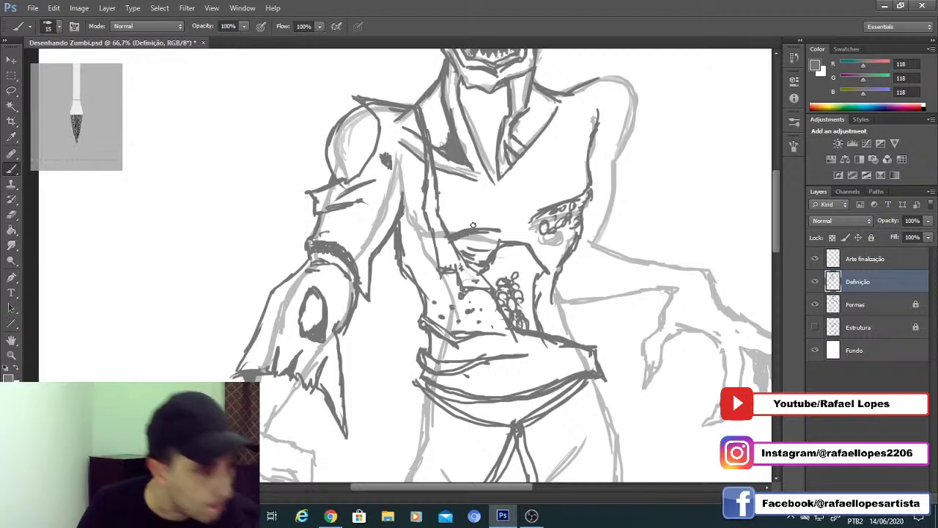
{"action": "key", "text": "bracketleft"}
{"action": "key", "text": "bracketleft"}
{"action": "mouse_move", "coordinate": [521, 180]}
{"action": "left_mouse_down"}
{"action": "mouse_move", "coordinate": [525, 203]}
{"action": "mouse_move", "coordinate": [534, 201]}
{"action": "mouse_move", "coordinate": [487, 215]}
{"action": "mouse_move", "coordinate": [499, 197]}
{"action": "mouse_move", "coordinate": [465, 210]}
{"action": "mouse_move", "coordinate": [503, 223]}
{"action": "mouse_move", "coordinate": [480, 223]}
{"action": "left_mouse_up"}
Step: Paint three dark elongated wounds on the chest beside the shoulder, enlarging the brush to 15 and 20 px
{"action": "key", "text": "bracketright"}
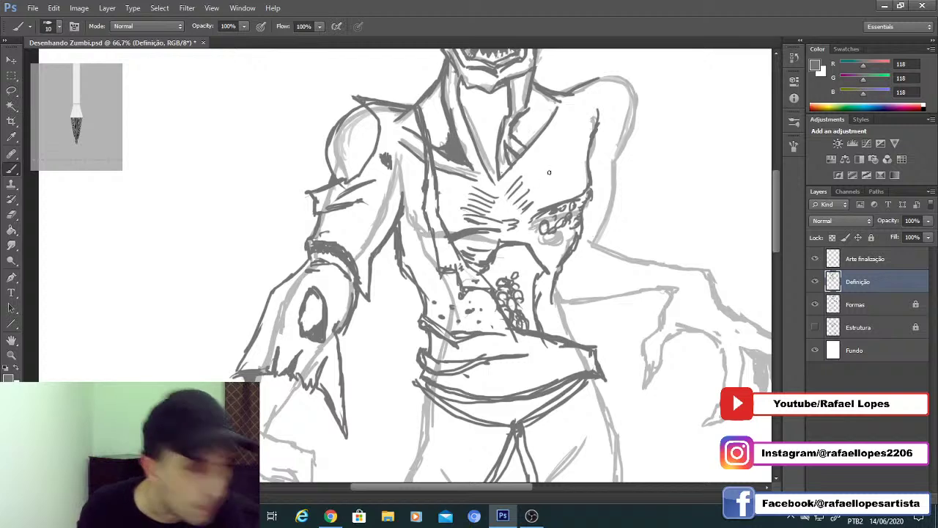
{"action": "key", "text": "bracketright"}
{"action": "left_click_drag", "start_coordinate": [565, 130], "coordinate": [549, 150]}
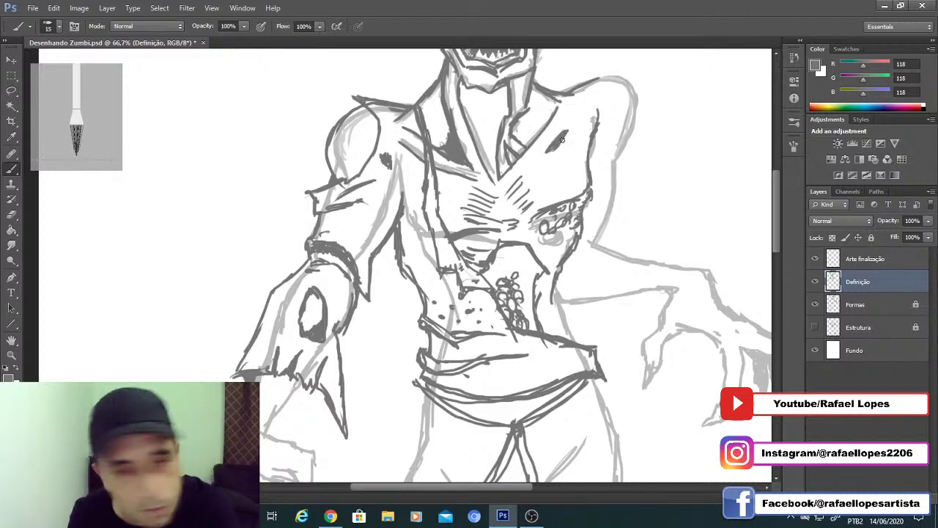
{"action": "key", "text": "bracketright"}
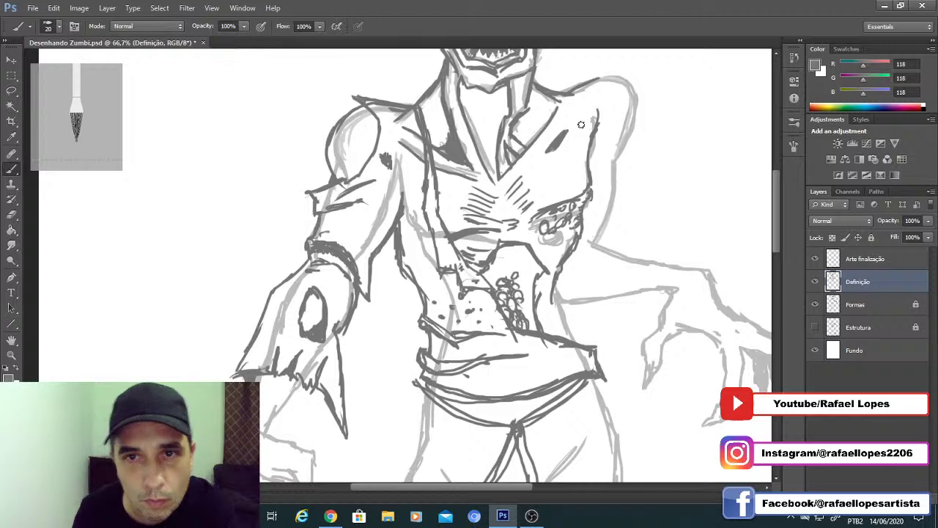
{"action": "left_click_drag", "start_coordinate": [581, 125], "coordinate": [570, 144]}
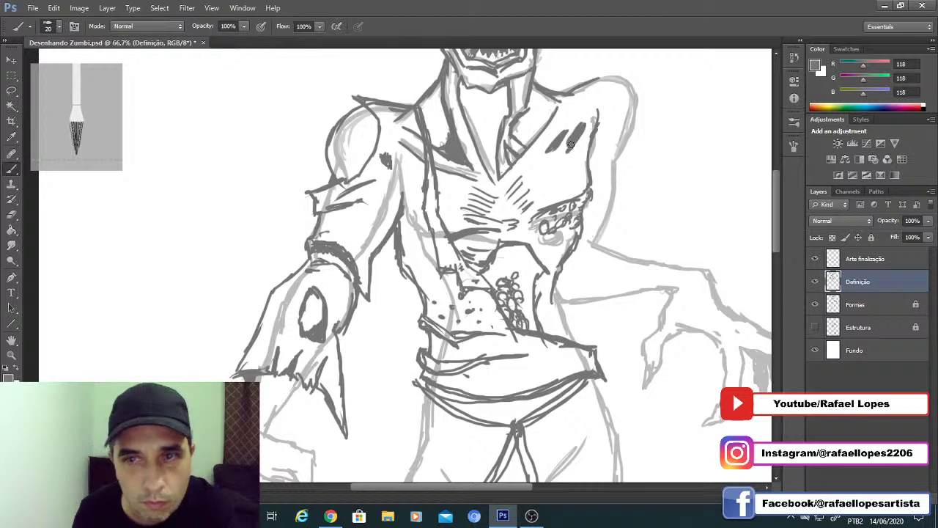
{"action": "mouse_move", "coordinate": [517, 180]}
{"action": "left_mouse_down"}
{"action": "mouse_move", "coordinate": [561, 167]}
{"action": "mouse_move", "coordinate": [476, 195]}
{"action": "mouse_move", "coordinate": [330, 276]}
{"action": "left_mouse_up"}
Step: Rework the torn cloth tip above the bare shoulder and fill its ragged edge with dark gray using the 15 px brush
{"action": "key", "text": "z"}
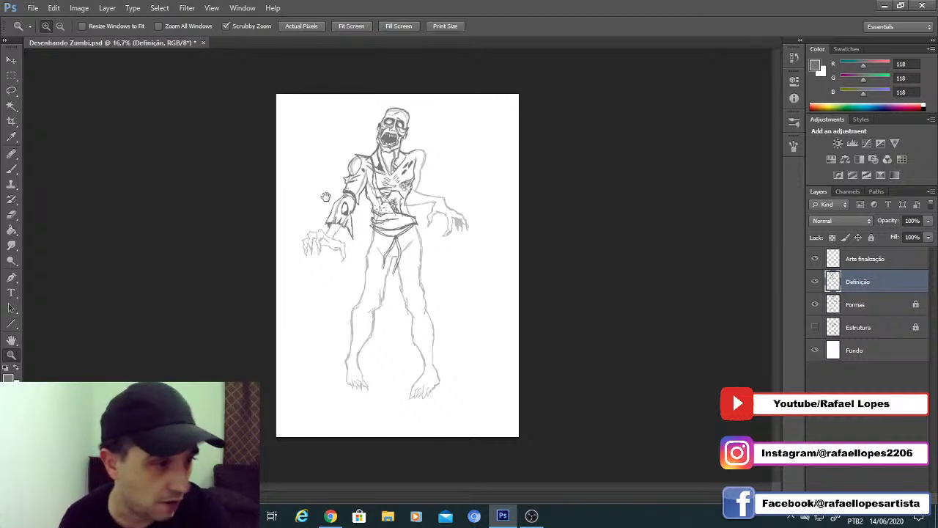
{"action": "left_click_drag", "start_coordinate": [360, 180], "coordinate": [409, 213]}
{"action": "key", "text": "b"}
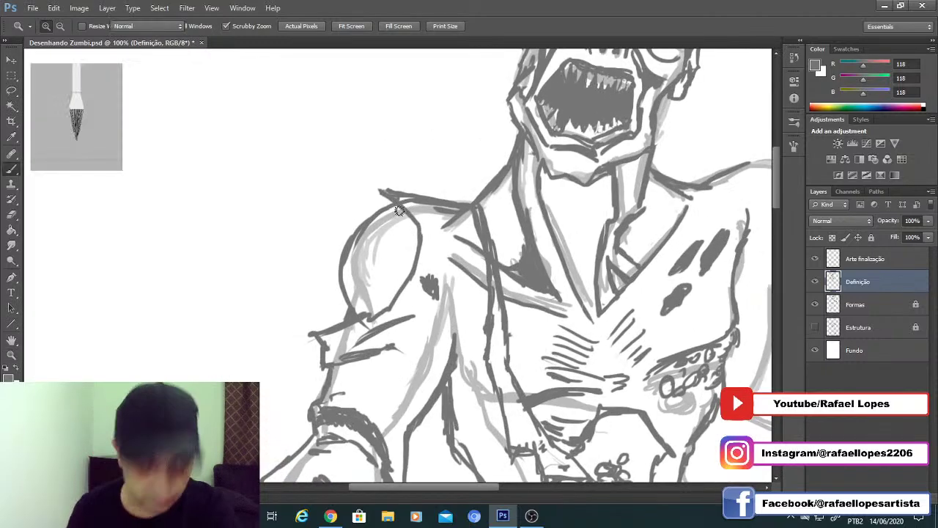
{"action": "mouse_move", "coordinate": [396, 192]}
{"action": "left_mouse_down"}
{"action": "mouse_move", "coordinate": [444, 199]}
{"action": "mouse_move", "coordinate": [385, 192]}
{"action": "mouse_move", "coordinate": [401, 162]}
{"action": "mouse_move", "coordinate": [311, 165]}
{"action": "mouse_move", "coordinate": [458, 215]}
{"action": "mouse_move", "coordinate": [458, 228]}
{"action": "mouse_move", "coordinate": [478, 239]}
{"action": "mouse_move", "coordinate": [420, 216]}
{"action": "mouse_move", "coordinate": [442, 233]}
{"action": "left_mouse_up"}
{"action": "key", "text": "b"}
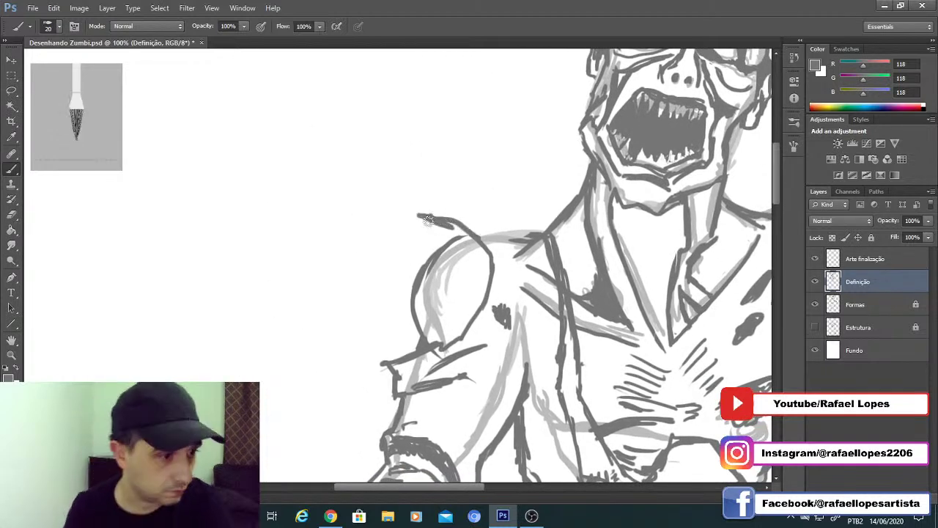
{"action": "key", "text": "bracketleft"}
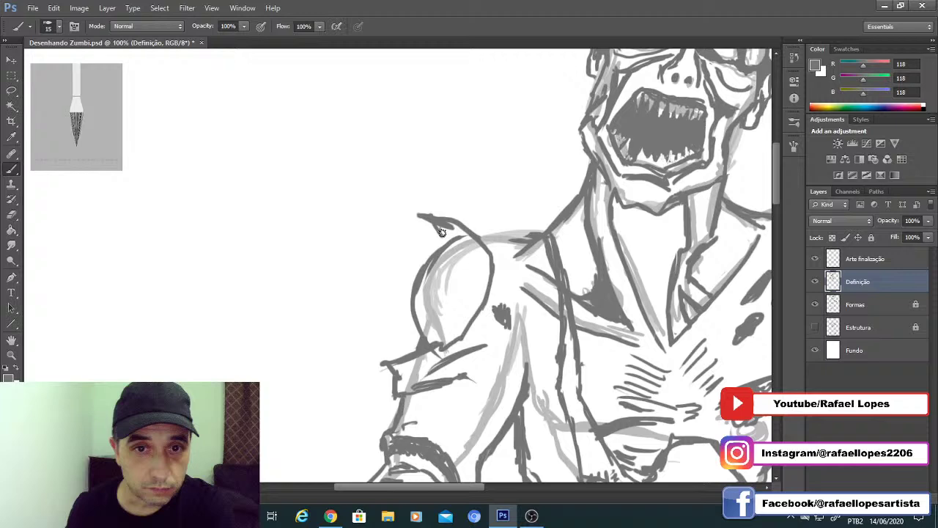
{"action": "left_click_drag", "start_coordinate": [442, 232], "coordinate": [425, 233]}
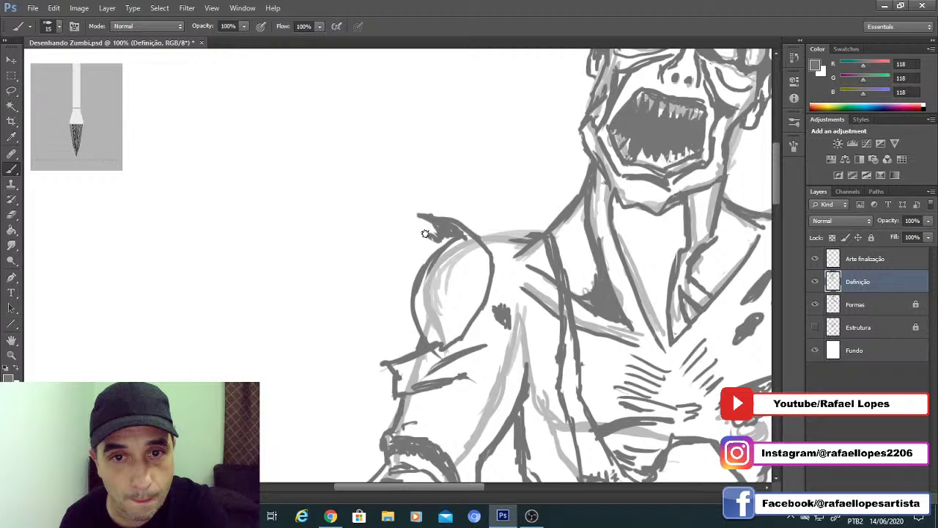
{"action": "left_click_drag", "start_coordinate": [426, 234], "coordinate": [451, 220]}
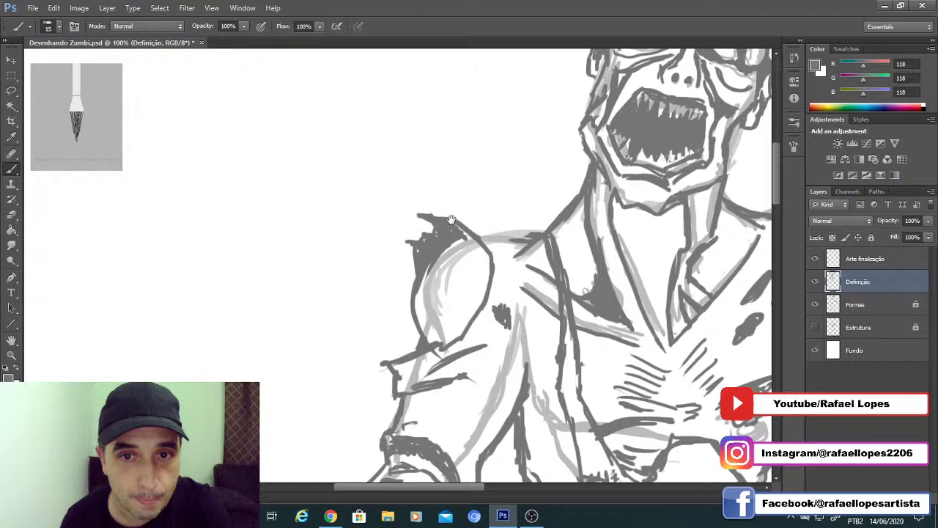
Step: Redraw the lower end of the bare shoulder's outline at the sleeve fold, and erase the surplus shading there with the 9 px eraser
{"action": "left_click_drag", "start_coordinate": [451, 220], "coordinate": [381, 88]}
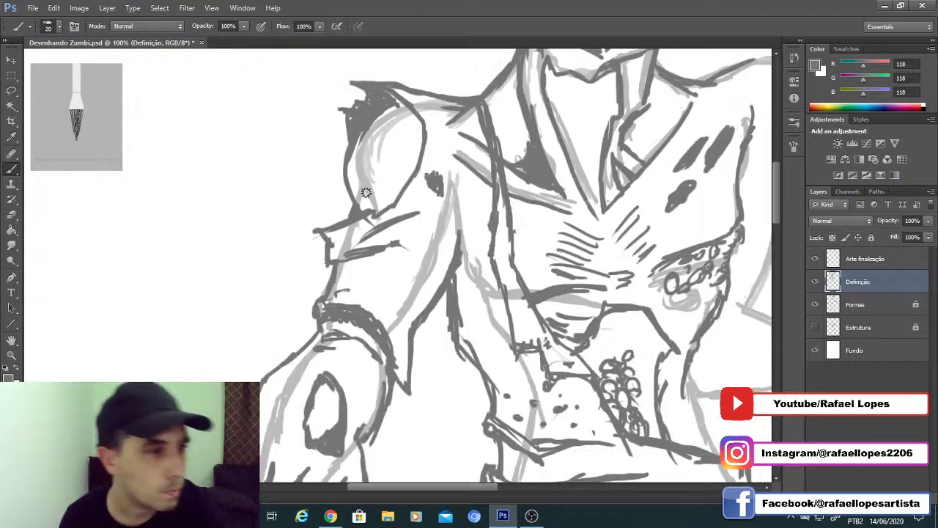
{"action": "key", "text": "bracketright"}
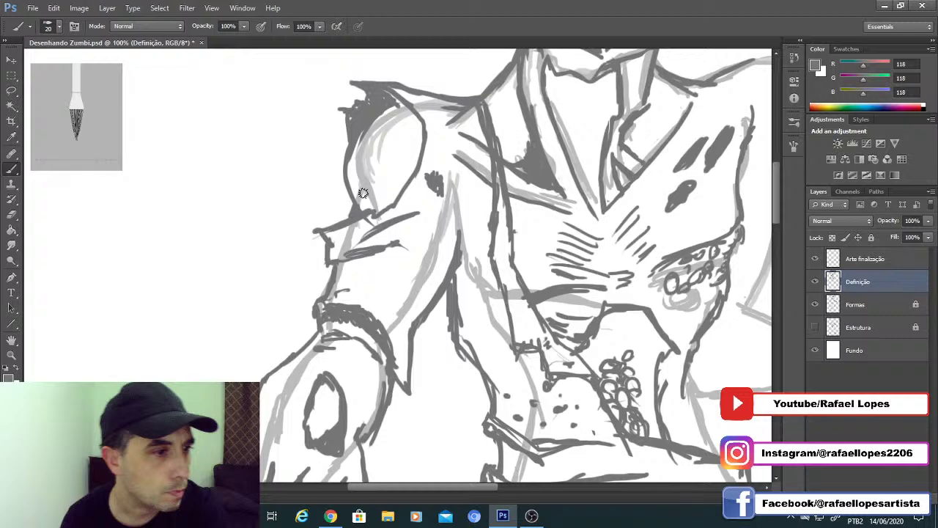
{"action": "key", "text": "bracketleft"}
{"action": "left_click_drag", "start_coordinate": [363, 192], "coordinate": [349, 213]}
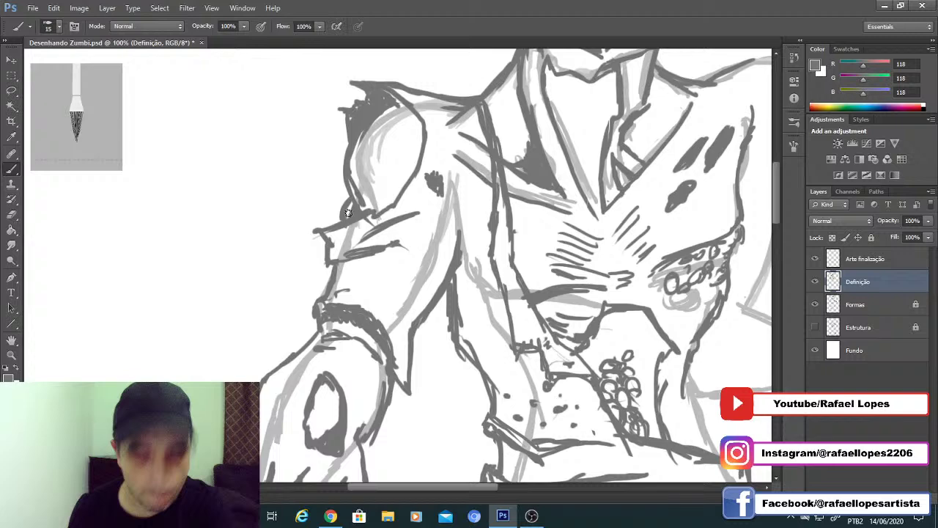
{"action": "key", "text": "e"}
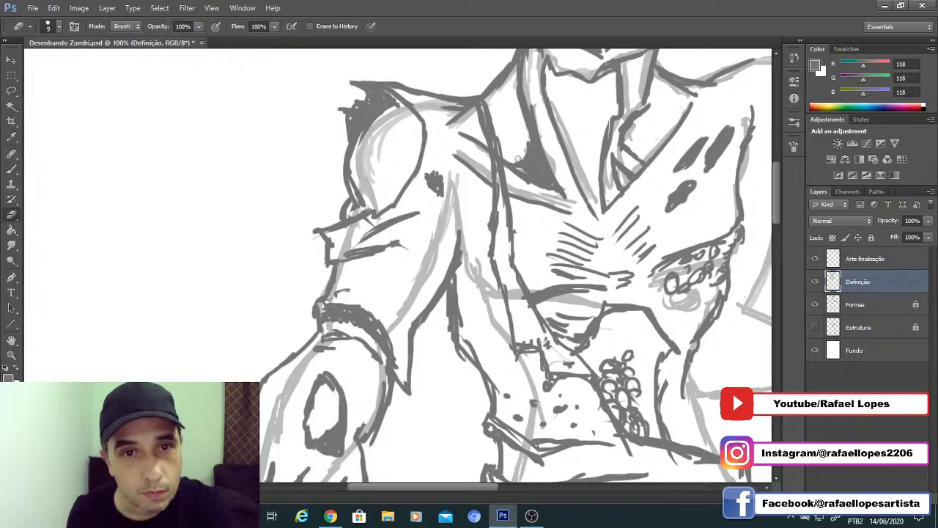
{"action": "left_click_drag", "start_coordinate": [366, 208], "coordinate": [352, 217]}
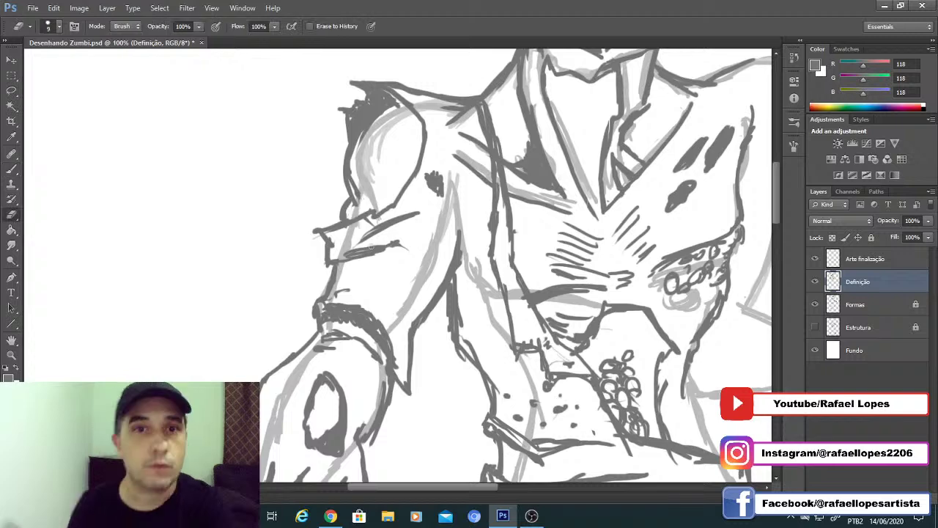
Step: Clean up and redraw the corner where the belly wound meets the waist cloth, and redraw the waist's side contour down to the cloth
{"action": "key", "text": "z"}
{"action": "left_click", "coordinate": [384, 251], "text": "alt"}
{"action": "left_click", "coordinate": [384, 251], "text": "alt"}
{"action": "left_click", "coordinate": [384, 252], "text": "alt"}
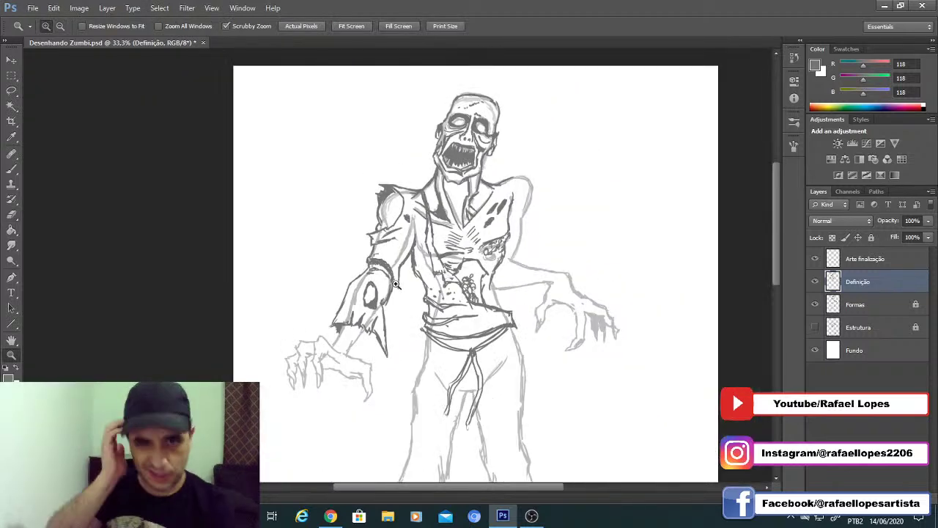
{"action": "left_click_drag", "start_coordinate": [406, 258], "coordinate": [407, 209]}
{"action": "left_click_drag", "start_coordinate": [452, 250], "coordinate": [474, 226]}
{"action": "left_click", "coordinate": [476, 231]}
{"action": "left_click", "coordinate": [476, 231]}
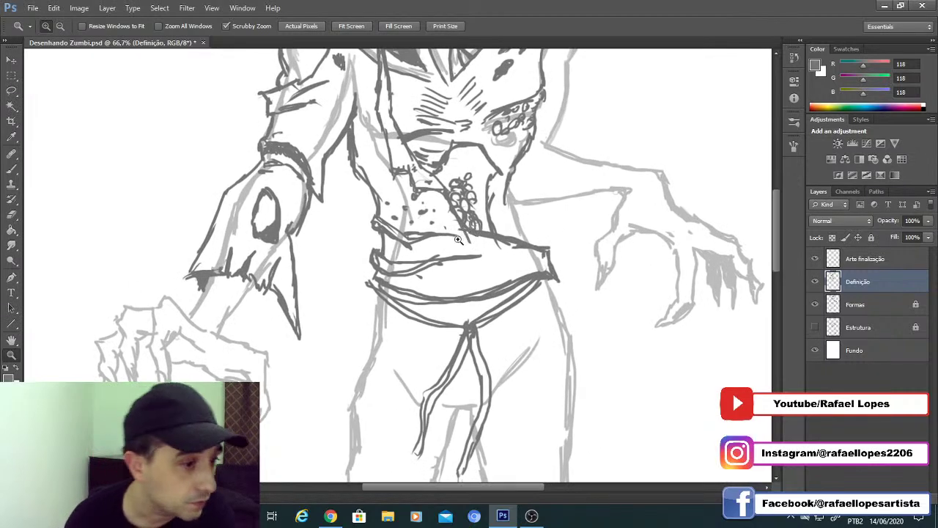
{"action": "key", "text": "e"}
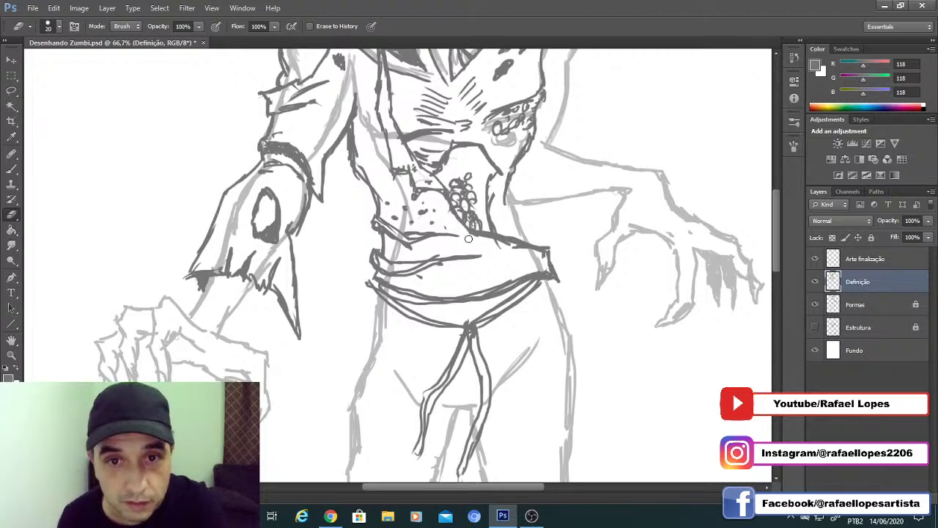
{"action": "key", "text": "b"}
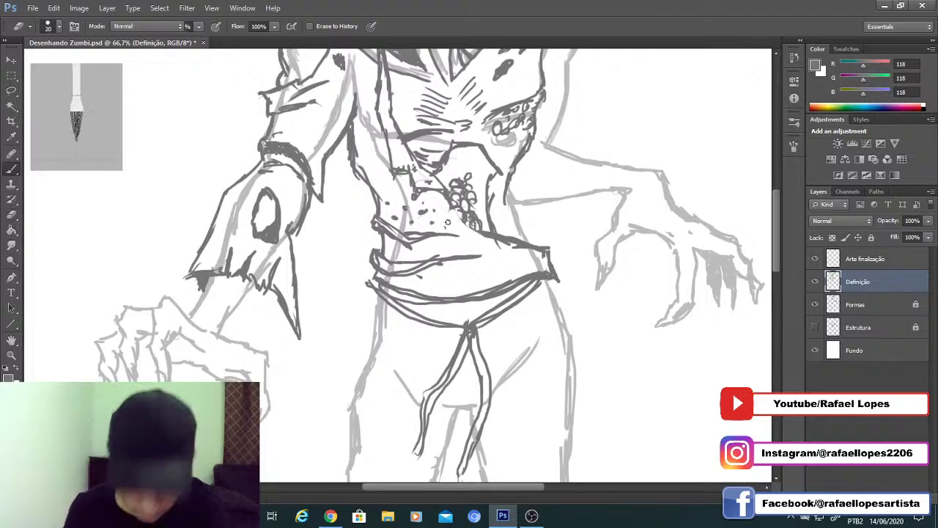
{"action": "left_click_drag", "start_coordinate": [459, 217], "coordinate": [479, 233]}
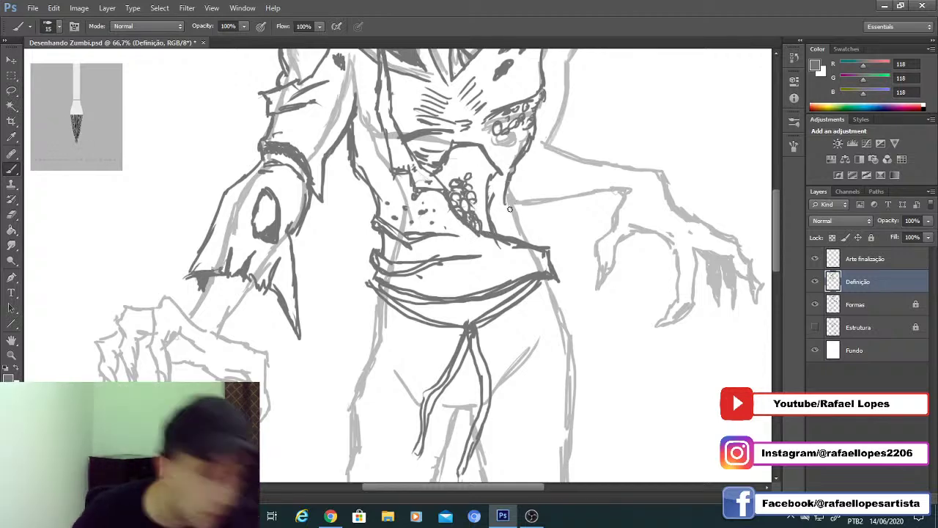
{"action": "mouse_move", "coordinate": [512, 213]}
{"action": "left_mouse_down"}
{"action": "mouse_move", "coordinate": [526, 241]}
{"action": "mouse_move", "coordinate": [502, 210]}
{"action": "mouse_move", "coordinate": [515, 220]}
{"action": "left_mouse_up"}
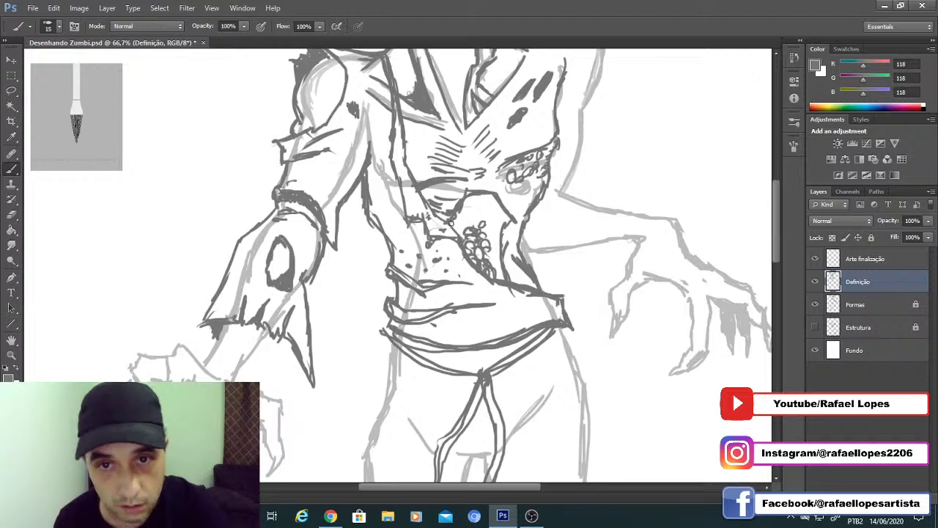
Step: Redraw the shoulder and upper arm on the outstretched-arm side in dark lines down to the elbow, using the 15 px brush
{"action": "left_click_drag", "start_coordinate": [469, 245], "coordinate": [452, 272]}
{"action": "left_click_drag", "start_coordinate": [532, 193], "coordinate": [517, 242]}
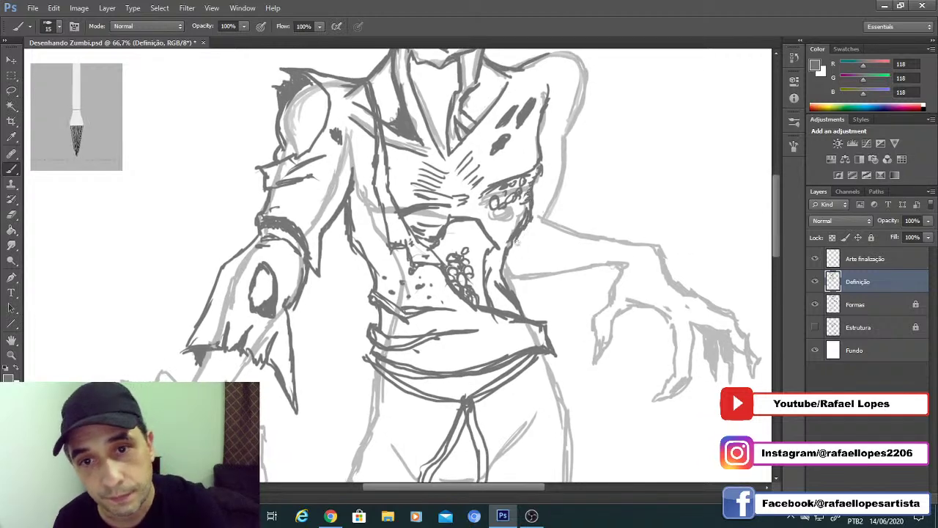
{"action": "left_click_drag", "start_coordinate": [475, 193], "coordinate": [458, 255]}
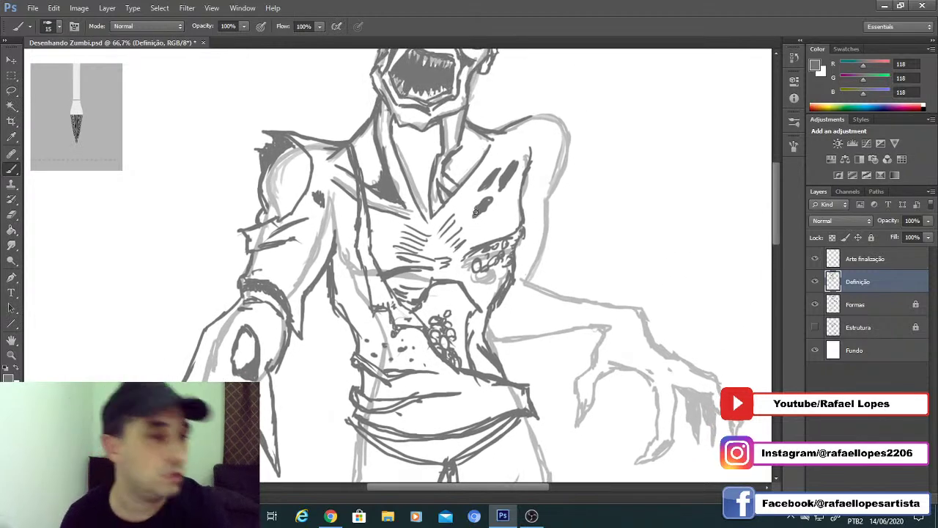
{"action": "mouse_move", "coordinate": [516, 125]}
{"action": "left_mouse_down"}
{"action": "mouse_move", "coordinate": [554, 120]}
{"action": "mouse_move", "coordinate": [564, 135]}
{"action": "mouse_move", "coordinate": [556, 123]}
{"action": "mouse_move", "coordinate": [566, 139]}
{"action": "mouse_move", "coordinate": [547, 204]}
{"action": "left_mouse_up"}
{"action": "mouse_move", "coordinate": [561, 173]}
{"action": "left_mouse_down"}
{"action": "mouse_move", "coordinate": [522, 283]}
{"action": "mouse_move", "coordinate": [472, 260]}
{"action": "mouse_move", "coordinate": [502, 253]}
{"action": "left_mouse_up"}
{"action": "left_click_drag", "start_coordinate": [480, 242], "coordinate": [513, 260]}
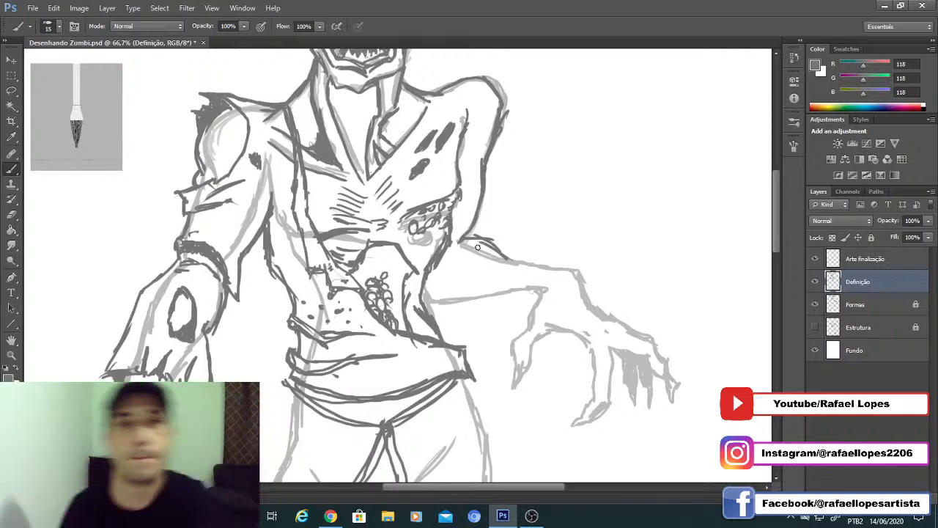
Step: Examine the whole figure at reduced zoom to judge the proportions of the redrawn shoulder and arm
{"action": "key", "text": "z"}
{"action": "left_click", "coordinate": [382, 253], "text": "alt"}
{"action": "left_click", "coordinate": [382, 258], "text": "alt"}
{"action": "left_click", "coordinate": [380, 265], "text": "alt"}
{"action": "left_click", "coordinate": [394, 258]}
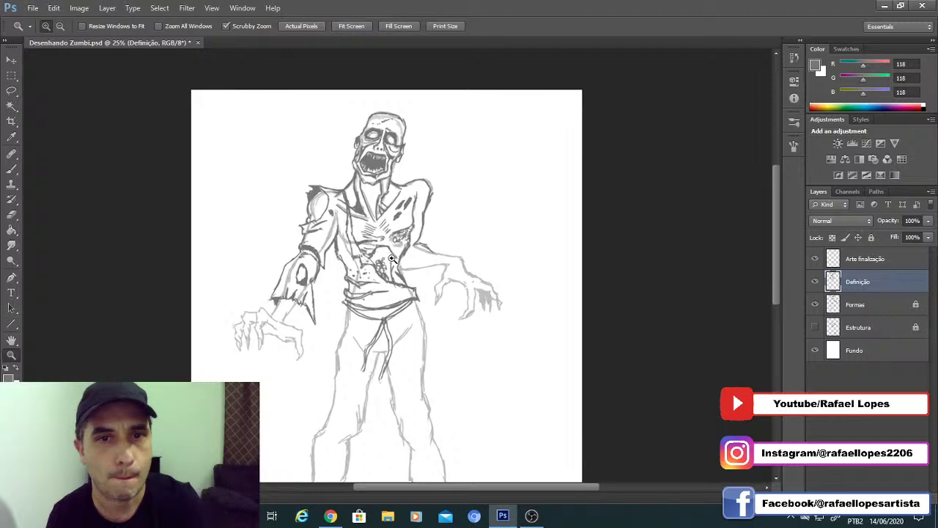
{"action": "left_click", "coordinate": [394, 258]}
{"action": "left_click", "coordinate": [394, 259]}
{"action": "key", "text": "b"}
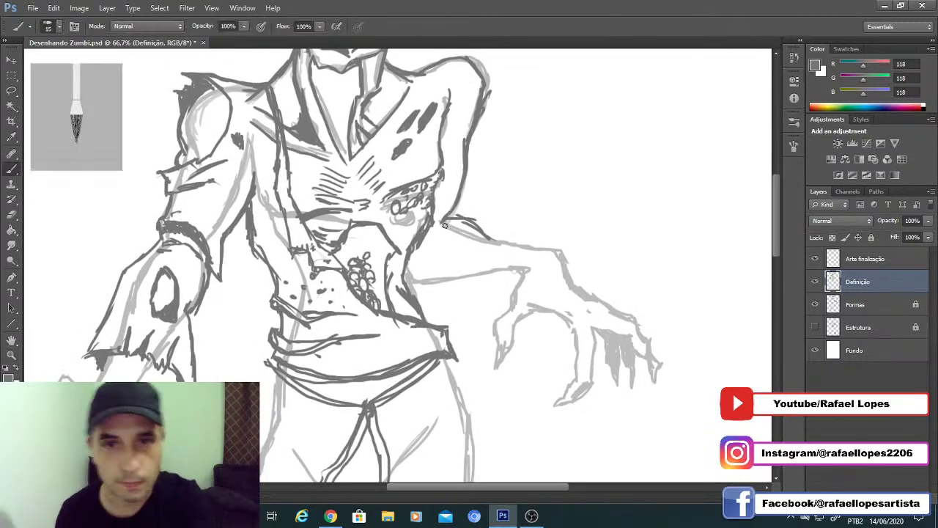
Step: Redraw the outstretched forearm's upper and lower contours from the elbow to the wrist in dark lines
{"action": "left_click_drag", "start_coordinate": [479, 236], "coordinate": [544, 253]}
{"action": "mouse_move", "coordinate": [409, 279]}
{"action": "left_mouse_down"}
{"action": "mouse_move", "coordinate": [445, 290]}
{"action": "mouse_move", "coordinate": [505, 277]}
{"action": "mouse_move", "coordinate": [542, 286]}
{"action": "left_mouse_up"}
{"action": "left_click_drag", "start_coordinate": [506, 251], "coordinate": [565, 260]}
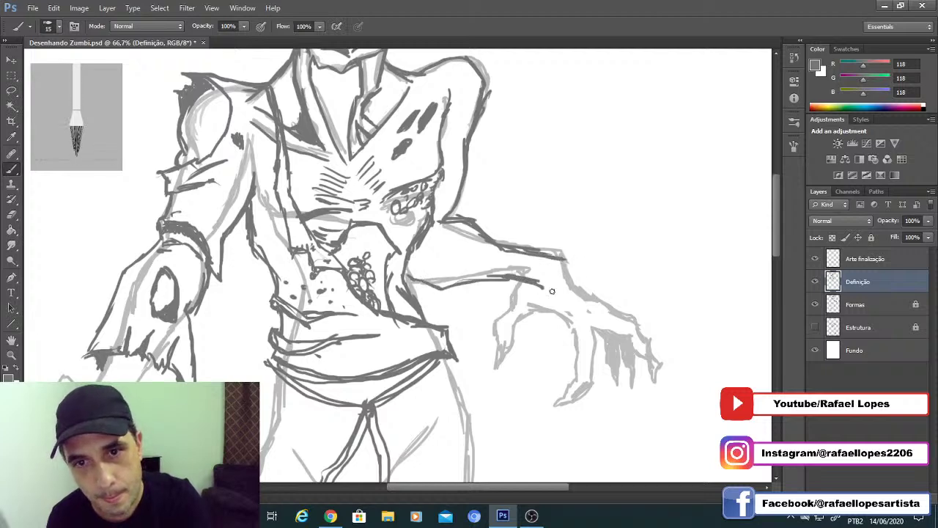
{"action": "mouse_move", "coordinate": [409, 279]}
{"action": "left_mouse_down"}
{"action": "mouse_move", "coordinate": [432, 292]}
{"action": "mouse_move", "coordinate": [472, 285]}
{"action": "left_mouse_up"}
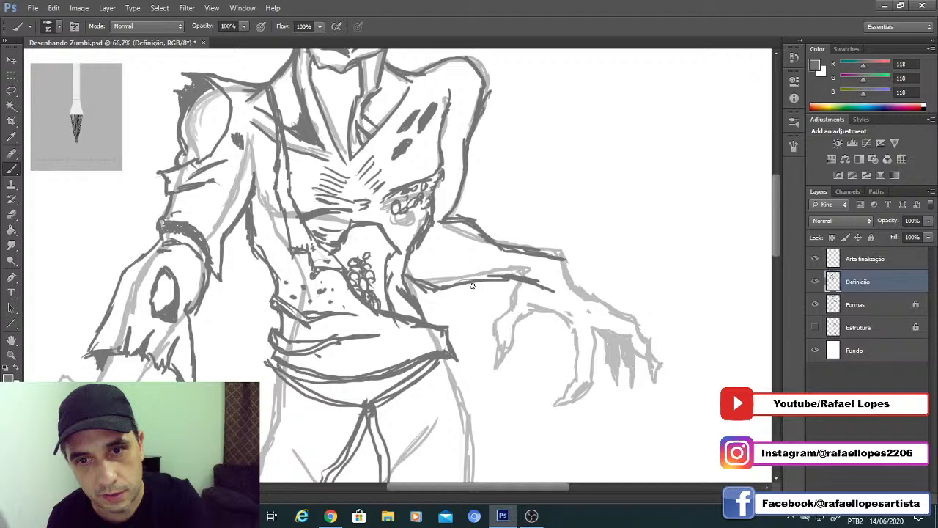
Step: Unlock the Formas layer, lasso the outstretched hand with its wrist and move it outward about 0.86 cm and down about 0.36 cm
{"action": "left_click", "coordinate": [866, 308]}
{"action": "left_click", "coordinate": [871, 237]}
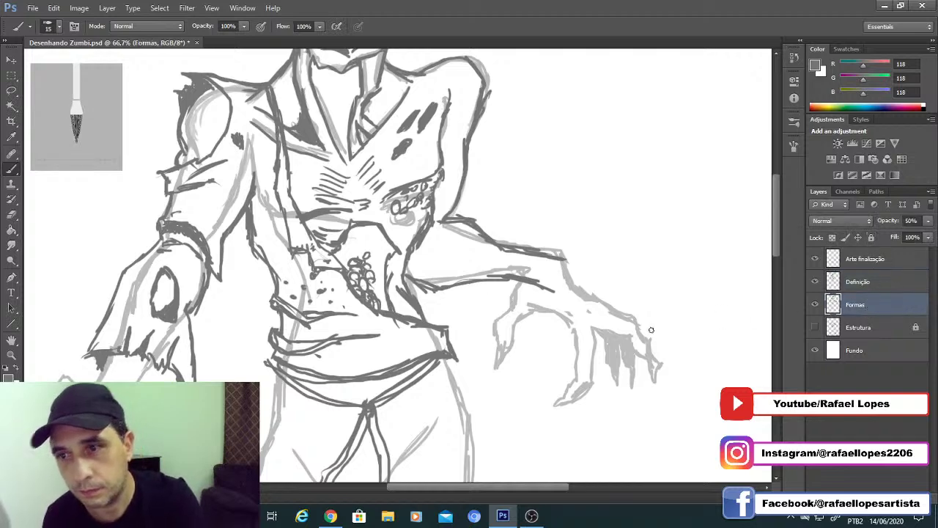
{"action": "key", "text": "l"}
{"action": "mouse_move", "coordinate": [480, 310]}
{"action": "left_mouse_down"}
{"action": "mouse_move", "coordinate": [504, 261]}
{"action": "mouse_move", "coordinate": [583, 249]}
{"action": "mouse_move", "coordinate": [671, 398]}
{"action": "left_mouse_up"}
{"action": "mouse_move", "coordinate": [506, 410]}
{"action": "left_mouse_down"}
{"action": "mouse_move", "coordinate": [514, 237]}
{"action": "mouse_move", "coordinate": [633, 447]}
{"action": "mouse_move", "coordinate": [557, 457]}
{"action": "mouse_move", "coordinate": [522, 434]}
{"action": "left_mouse_up"}
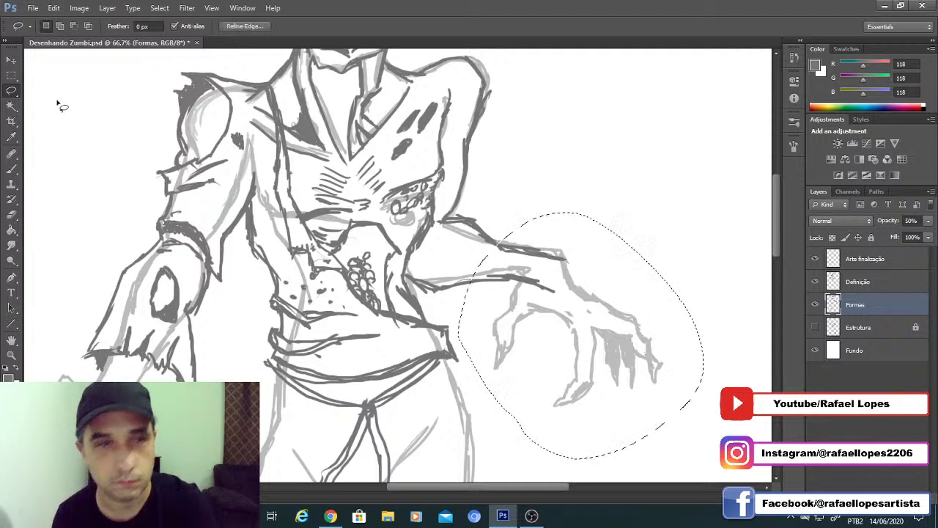
{"action": "left_click", "coordinate": [12, 59]}
{"action": "left_click_drag", "start_coordinate": [563, 327], "coordinate": [604, 344]}
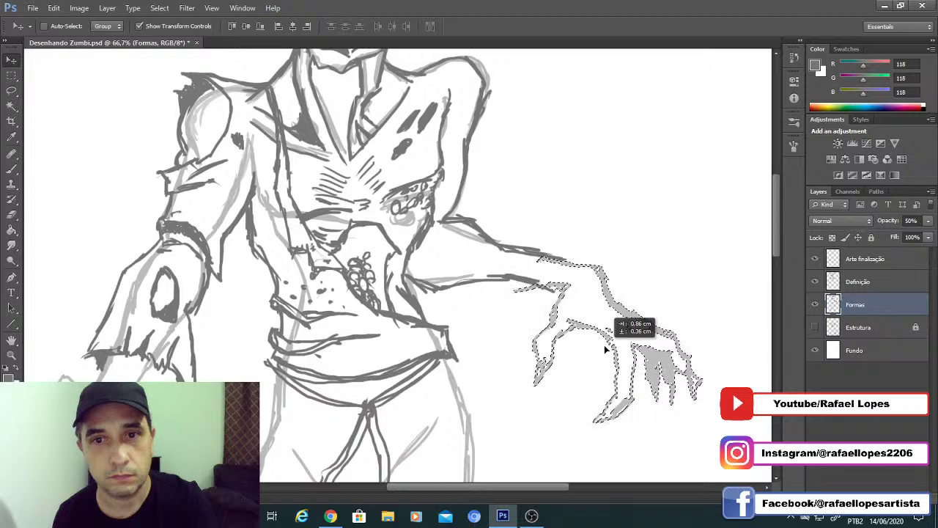
Step: Rotate the selected hand about 7 degrees clockwise, nudge it into line with the forearm, apply the transform and deselect
{"action": "key", "text": "ctrl+t"}
{"action": "left_click_drag", "start_coordinate": [698, 440], "coordinate": [672, 419]}
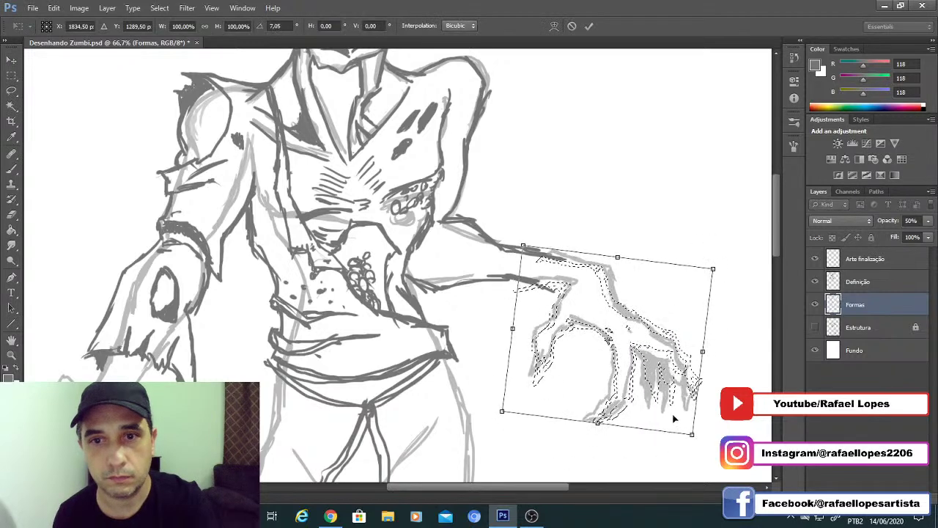
{"action": "left_click_drag", "start_coordinate": [642, 344], "coordinate": [647, 355]}
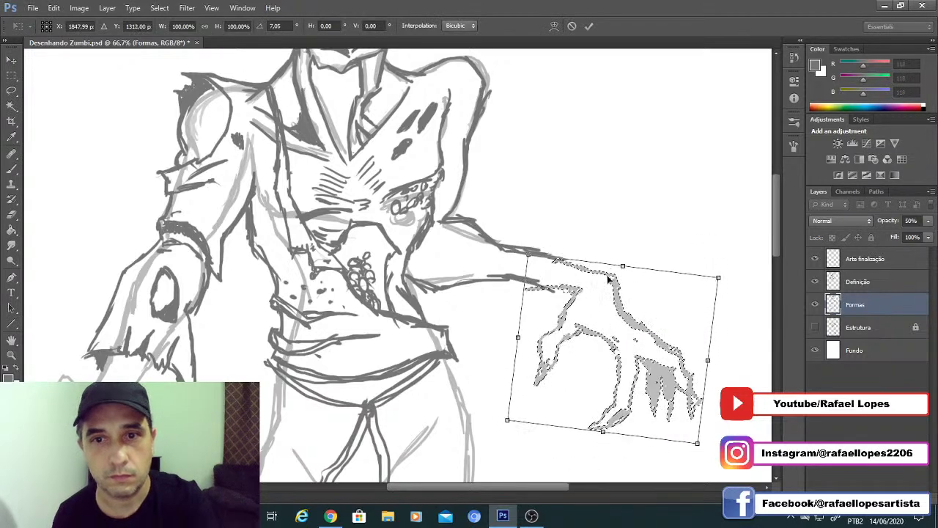
{"action": "left_click", "coordinate": [589, 25]}
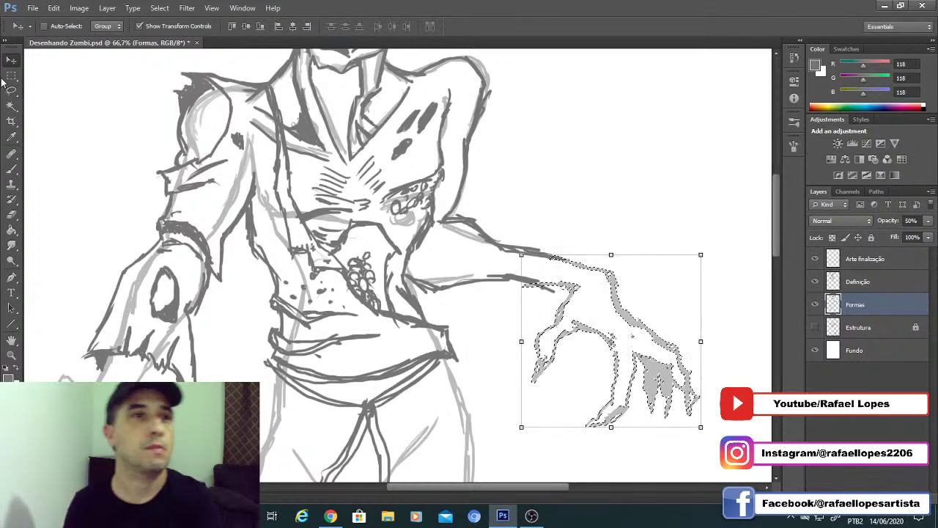
{"action": "left_click", "coordinate": [12, 77]}
{"action": "left_click", "coordinate": [196, 260]}
Step: Check the repositioned hand against the whole figure, then lock the Formas layer and make Definição the active layer
{"action": "key", "text": "z"}
{"action": "left_click_drag", "start_coordinate": [353, 327], "coordinate": [224, 289]}
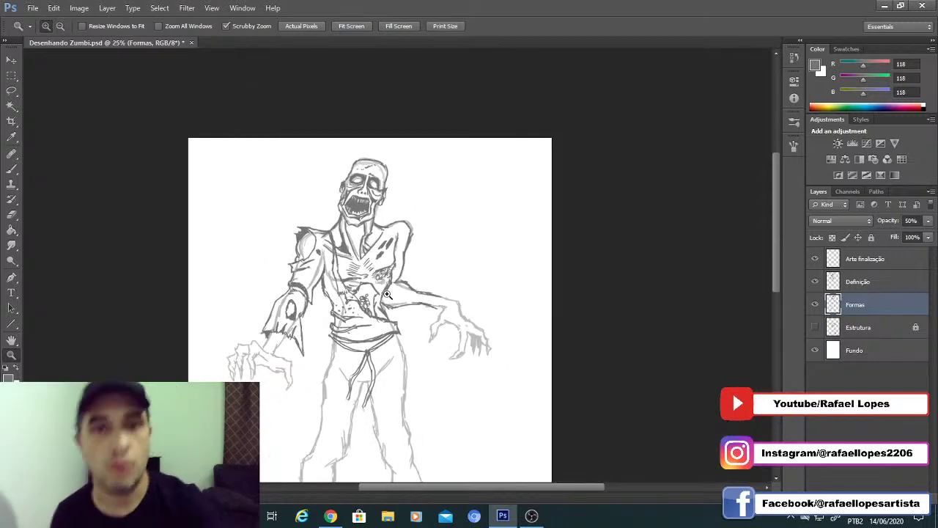
{"action": "left_click_drag", "start_coordinate": [386, 293], "coordinate": [461, 294]}
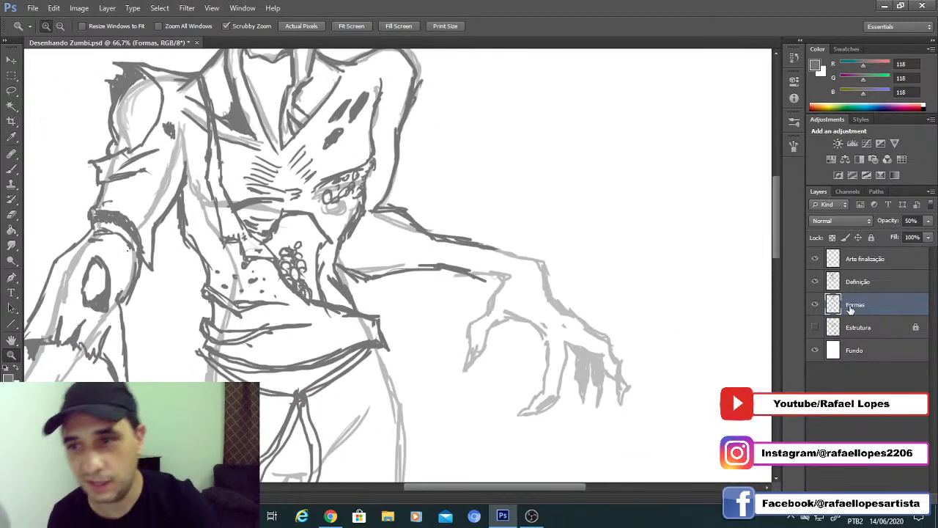
{"action": "left_click", "coordinate": [871, 237]}
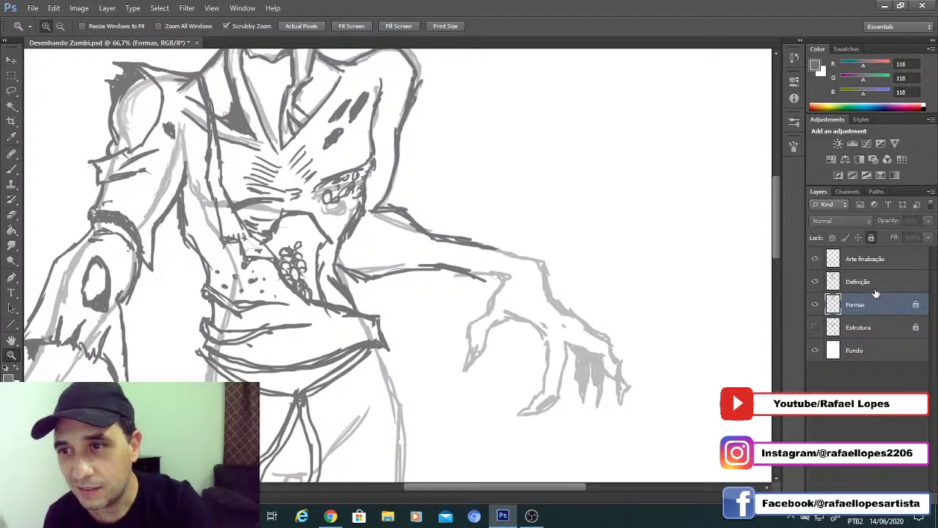
{"action": "left_click", "coordinate": [875, 287]}
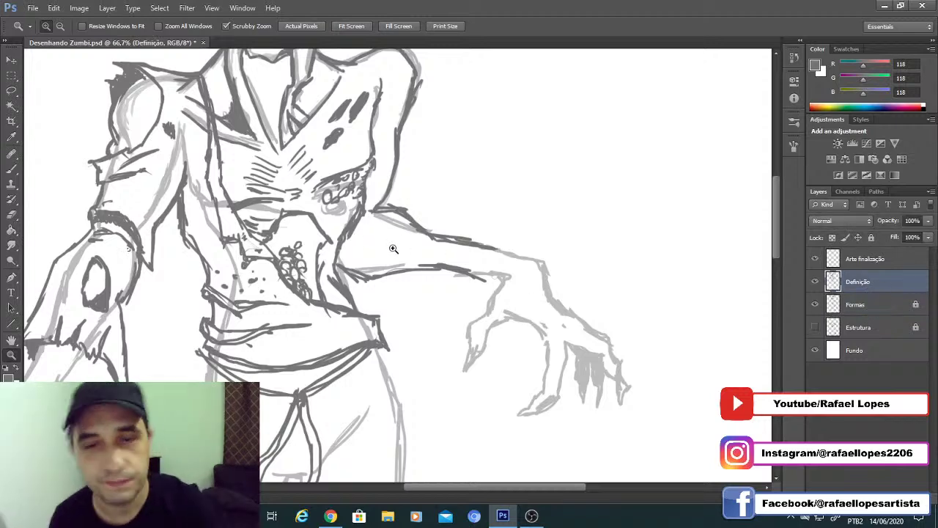
Step: Extend the forearm's lower contour in dark lines through the wrist to the base of the thumb
{"action": "left_click_drag", "start_coordinate": [459, 278], "coordinate": [482, 293]}
{"action": "left_click_drag", "start_coordinate": [482, 322], "coordinate": [383, 222]}
{"action": "key", "text": "b"}
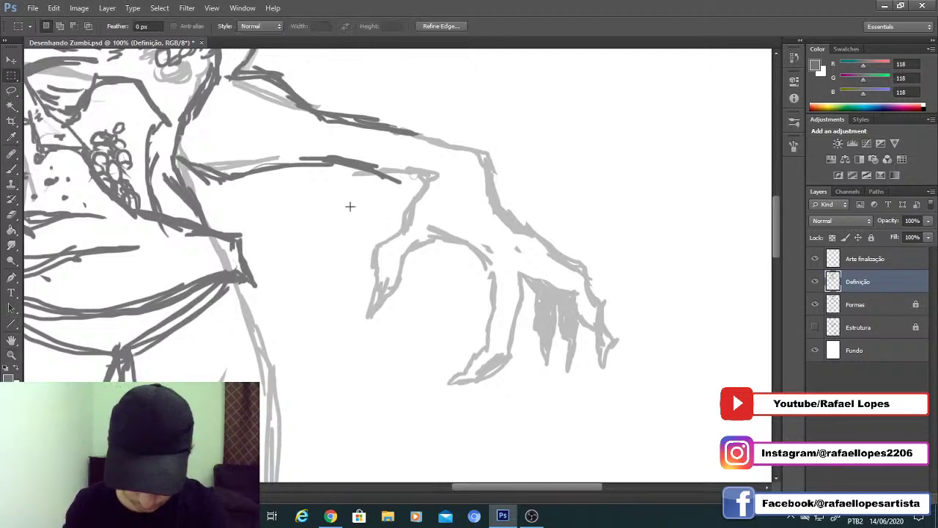
{"action": "mouse_move", "coordinate": [378, 169]}
{"action": "left_mouse_down"}
{"action": "mouse_move", "coordinate": [433, 176]}
{"action": "mouse_move", "coordinate": [418, 175]}
{"action": "mouse_move", "coordinate": [421, 191]}
{"action": "mouse_move", "coordinate": [407, 205]}
{"action": "mouse_move", "coordinate": [439, 167]}
{"action": "left_mouse_up"}
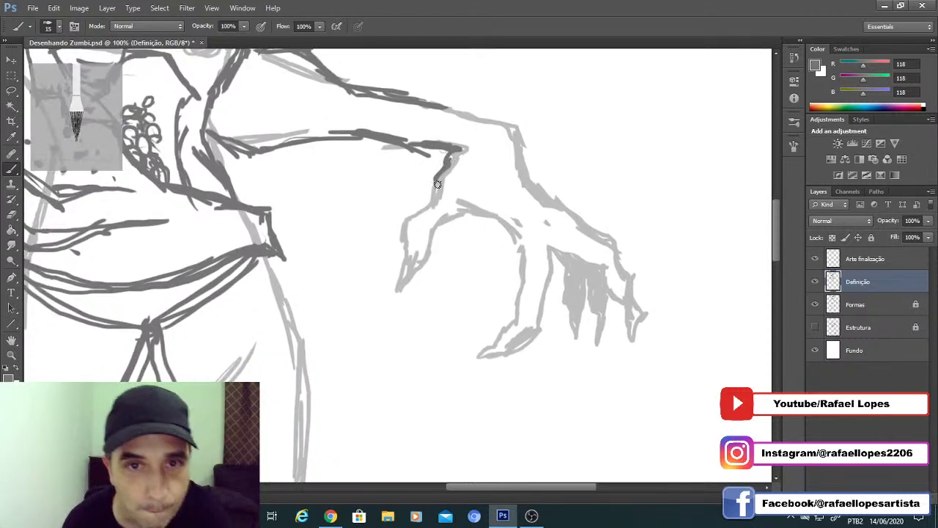
{"action": "mouse_move", "coordinate": [352, 151]}
{"action": "left_mouse_down"}
{"action": "mouse_move", "coordinate": [373, 207]}
{"action": "mouse_move", "coordinate": [436, 241]}
{"action": "left_mouse_up"}
Step: Erase the dark forearm and wrist lines between the elbow and the hand with the 30 px eraser
{"action": "key", "text": "e"}
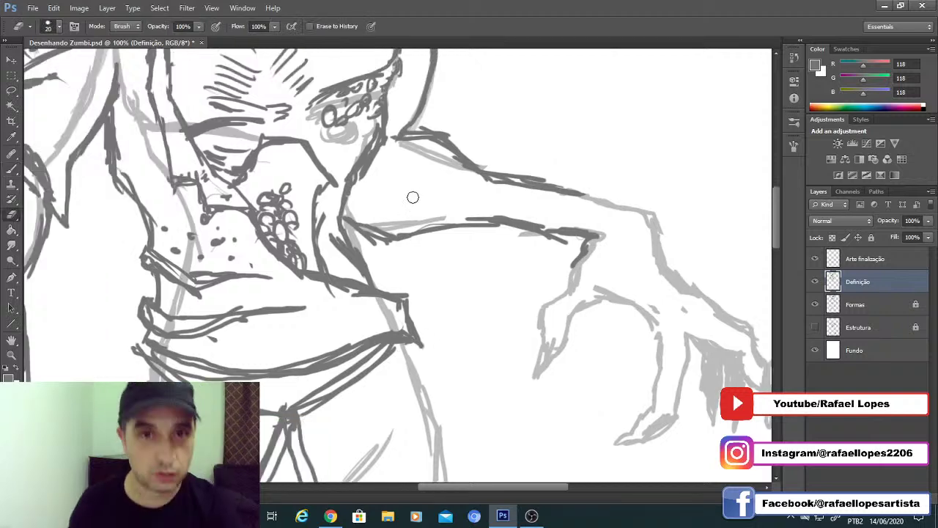
{"action": "key", "text": "bracketright"}
{"action": "mouse_move", "coordinate": [403, 136]}
{"action": "left_mouse_down"}
{"action": "mouse_move", "coordinate": [506, 182]}
{"action": "mouse_move", "coordinate": [581, 198]}
{"action": "mouse_move", "coordinate": [432, 134]}
{"action": "left_mouse_up"}
{"action": "mouse_move", "coordinate": [387, 234]}
{"action": "left_mouse_down"}
{"action": "mouse_move", "coordinate": [591, 233]}
{"action": "mouse_move", "coordinate": [418, 210]}
{"action": "mouse_move", "coordinate": [430, 230]}
{"action": "left_mouse_up"}
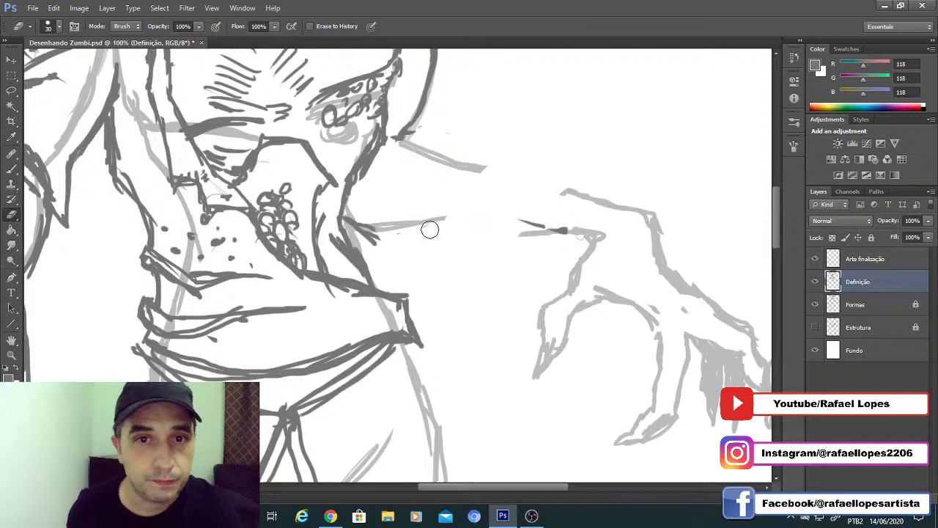
Step: Draw the torn sleeve's lower edge with pointed hanging strips and a ragged cuff up to a dark tip, using the 9 px brush
{"action": "key", "text": "b"}
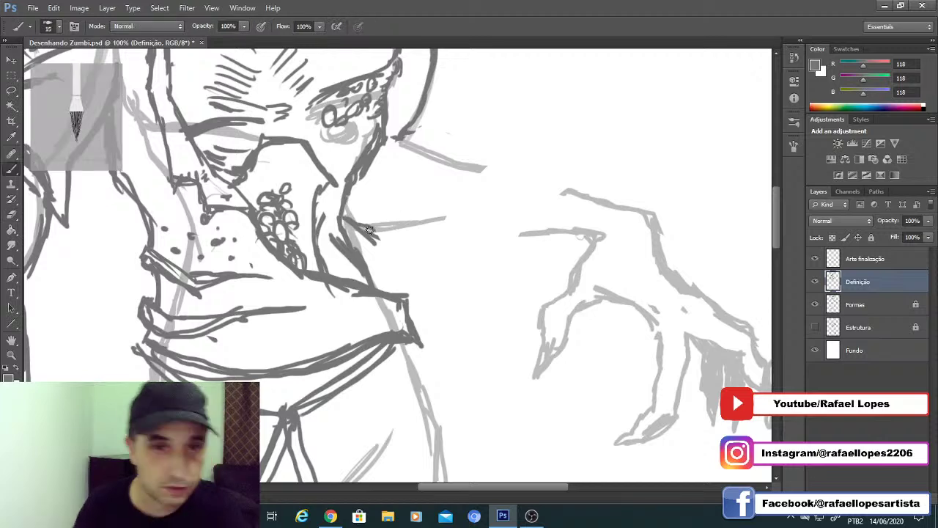
{"action": "mouse_move", "coordinate": [364, 230]}
{"action": "left_mouse_down"}
{"action": "mouse_move", "coordinate": [401, 230]}
{"action": "mouse_move", "coordinate": [448, 249]}
{"action": "mouse_move", "coordinate": [452, 330]}
{"action": "mouse_move", "coordinate": [458, 281]}
{"action": "left_mouse_up"}
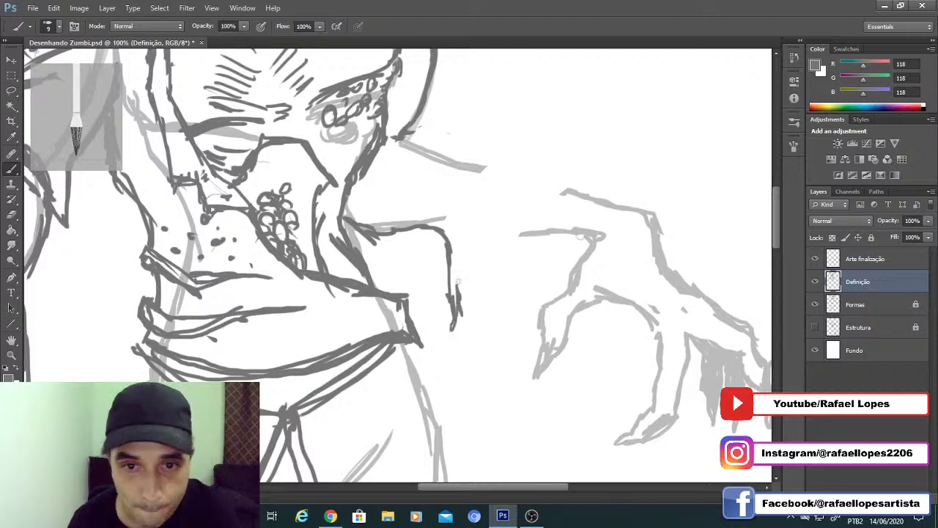
{"action": "left_click_drag", "start_coordinate": [462, 246], "coordinate": [455, 261]}
{"action": "mouse_move", "coordinate": [450, 293]}
{"action": "left_mouse_down"}
{"action": "mouse_move", "coordinate": [461, 242]}
{"action": "mouse_move", "coordinate": [497, 333]}
{"action": "mouse_move", "coordinate": [490, 257]}
{"action": "mouse_move", "coordinate": [481, 258]}
{"action": "mouse_move", "coordinate": [497, 320]}
{"action": "left_mouse_up"}
{"action": "left_click_drag", "start_coordinate": [479, 286], "coordinate": [476, 279]}
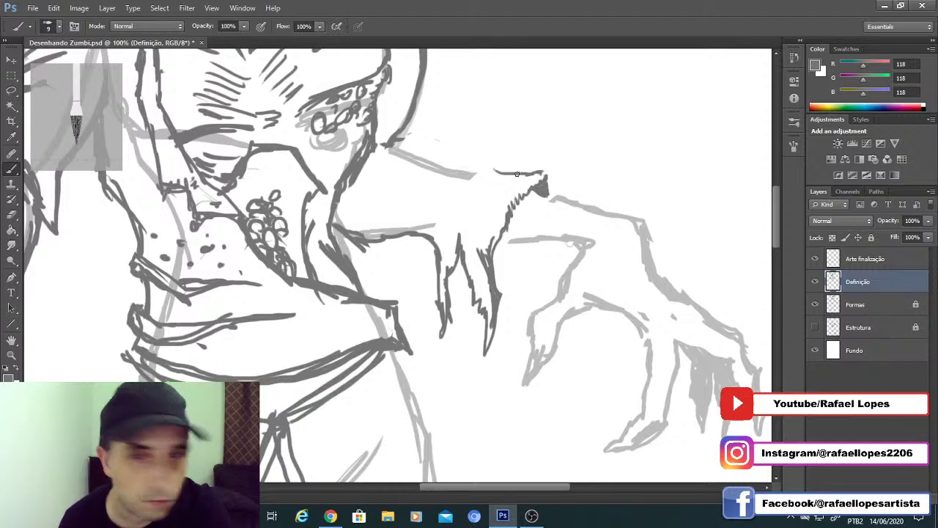
Step: Draw the torn sleeve's upper edge from the cuff tip to the elbow with small bumps, and add its first diagonal folds
{"action": "left_click_drag", "start_coordinate": [517, 174], "coordinate": [475, 168]}
{"action": "left_click_drag", "start_coordinate": [429, 192], "coordinate": [455, 170]}
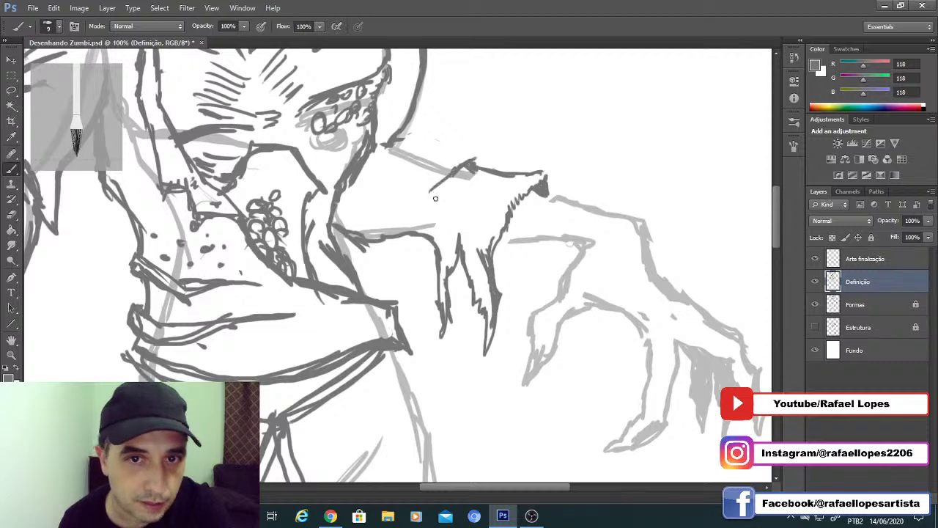
{"action": "mouse_move", "coordinate": [424, 213]}
{"action": "left_mouse_down"}
{"action": "mouse_move", "coordinate": [419, 178]}
{"action": "mouse_move", "coordinate": [478, 201]}
{"action": "left_mouse_up"}
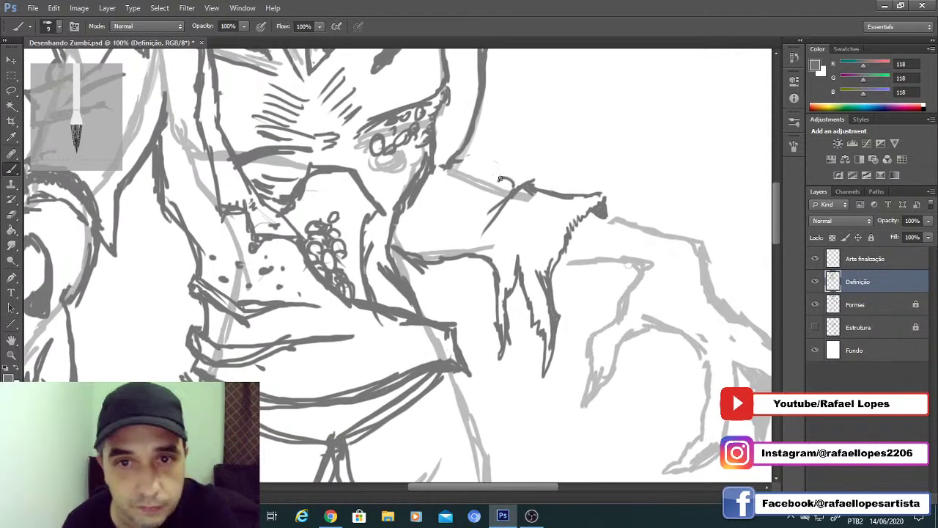
{"action": "left_click_drag", "start_coordinate": [478, 169], "coordinate": [473, 161]}
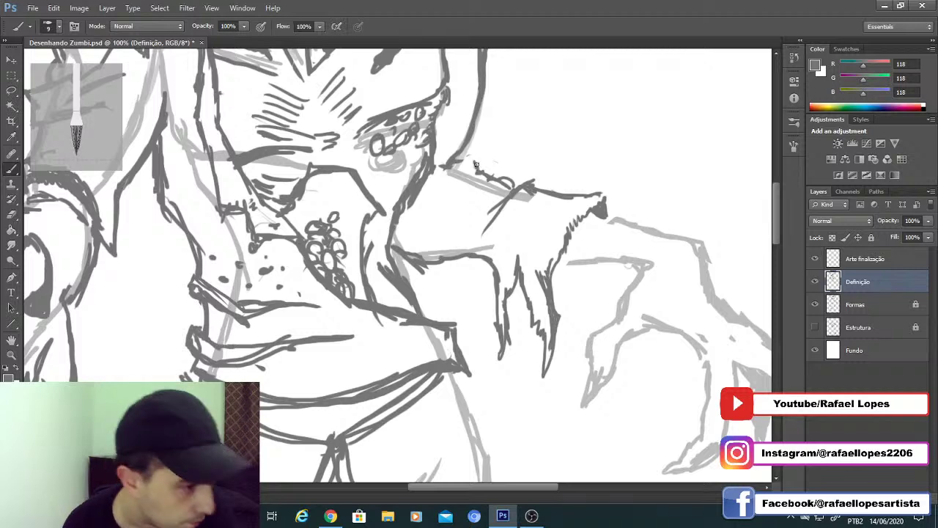
{"action": "mouse_move", "coordinate": [464, 213]}
{"action": "left_mouse_down"}
{"action": "mouse_move", "coordinate": [415, 250]}
{"action": "mouse_move", "coordinate": [469, 208]}
{"action": "mouse_move", "coordinate": [507, 195]}
{"action": "left_mouse_up"}
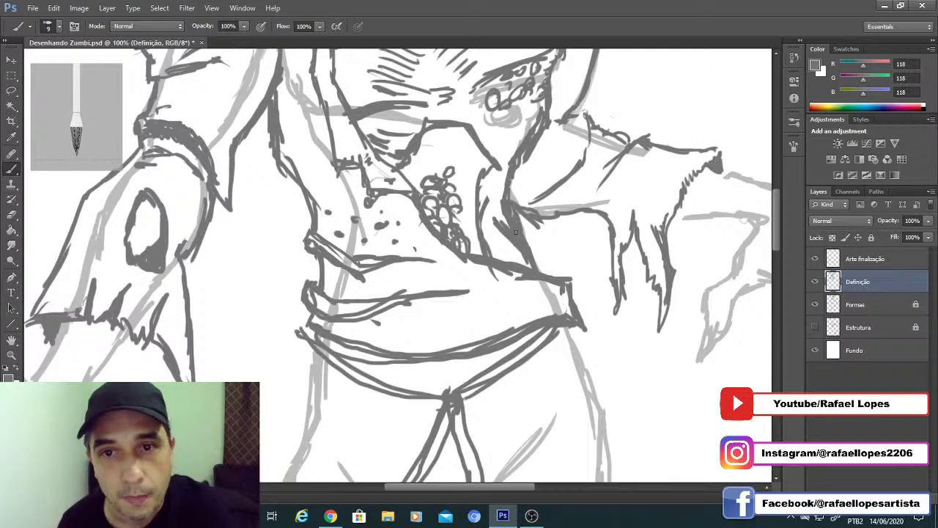
Step: Clean up the surplus strokes on the waist's side contour below the sleeve with the 30 px eraser
{"action": "key", "text": "e"}
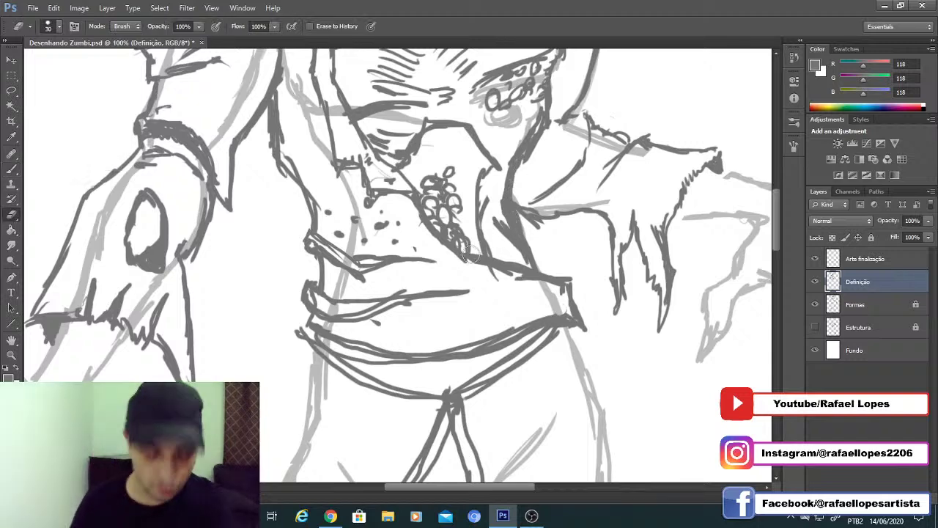
{"action": "mouse_move", "coordinate": [488, 236]}
{"action": "left_mouse_down"}
{"action": "mouse_move", "coordinate": [502, 201]}
{"action": "mouse_move", "coordinate": [505, 230]}
{"action": "left_mouse_up"}
{"action": "key", "text": "b"}
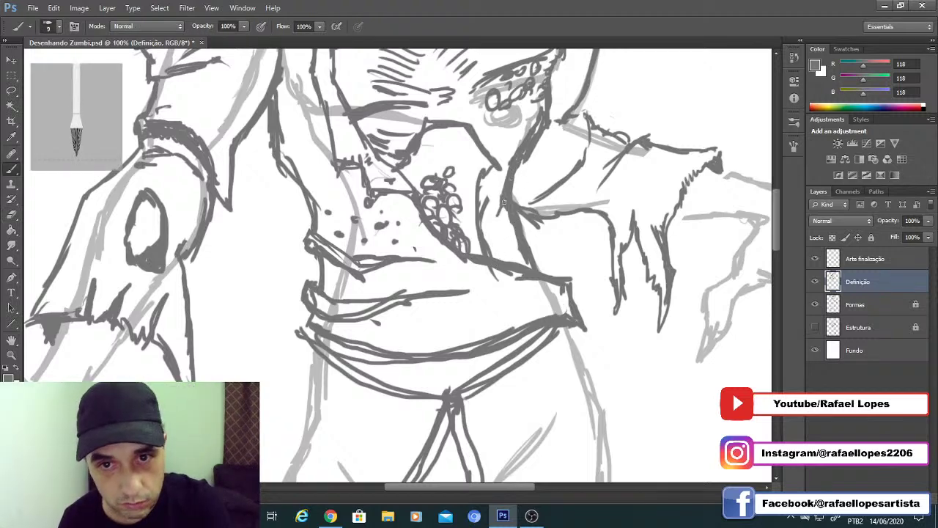
Step: Close the sleeve's outline at the elbow and add more curved fold lines and dark shading along its underside
{"action": "left_click_drag", "start_coordinate": [547, 173], "coordinate": [556, 209]}
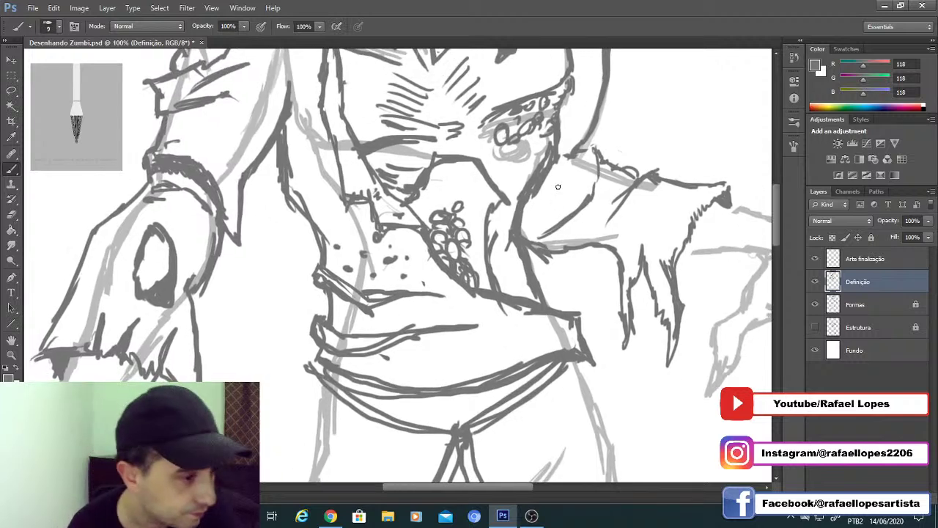
{"action": "left_click_drag", "start_coordinate": [578, 156], "coordinate": [601, 170]}
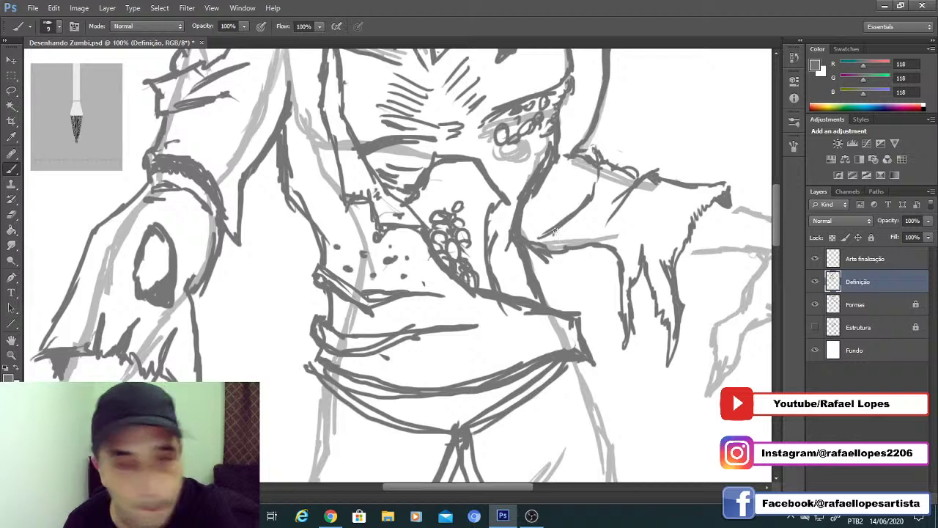
{"action": "mouse_move", "coordinate": [555, 231]}
{"action": "left_mouse_down"}
{"action": "mouse_move", "coordinate": [537, 242]}
{"action": "mouse_move", "coordinate": [542, 264]}
{"action": "mouse_move", "coordinate": [528, 245]}
{"action": "mouse_move", "coordinate": [533, 253]}
{"action": "mouse_move", "coordinate": [583, 227]}
{"action": "mouse_move", "coordinate": [611, 177]}
{"action": "mouse_move", "coordinate": [598, 222]}
{"action": "mouse_move", "coordinate": [622, 191]}
{"action": "mouse_move", "coordinate": [554, 250]}
{"action": "mouse_move", "coordinate": [611, 179]}
{"action": "left_mouse_up"}
{"action": "left_click_drag", "start_coordinate": [636, 223], "coordinate": [545, 210]}
Step: Outline the triangular inside of the torn sleeve opening behind the hanging strips and fill it with dark gray
{"action": "mouse_move", "coordinate": [505, 218]}
{"action": "left_mouse_down"}
{"action": "mouse_move", "coordinate": [589, 183]}
{"action": "mouse_move", "coordinate": [597, 271]}
{"action": "mouse_move", "coordinate": [608, 220]}
{"action": "mouse_move", "coordinate": [598, 233]}
{"action": "left_mouse_up"}
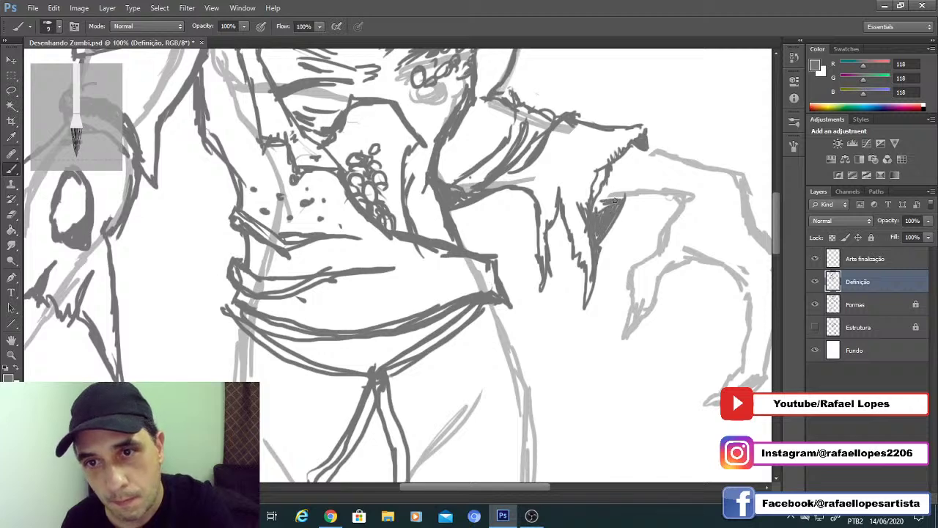
{"action": "left_click_drag", "start_coordinate": [614, 199], "coordinate": [607, 202]}
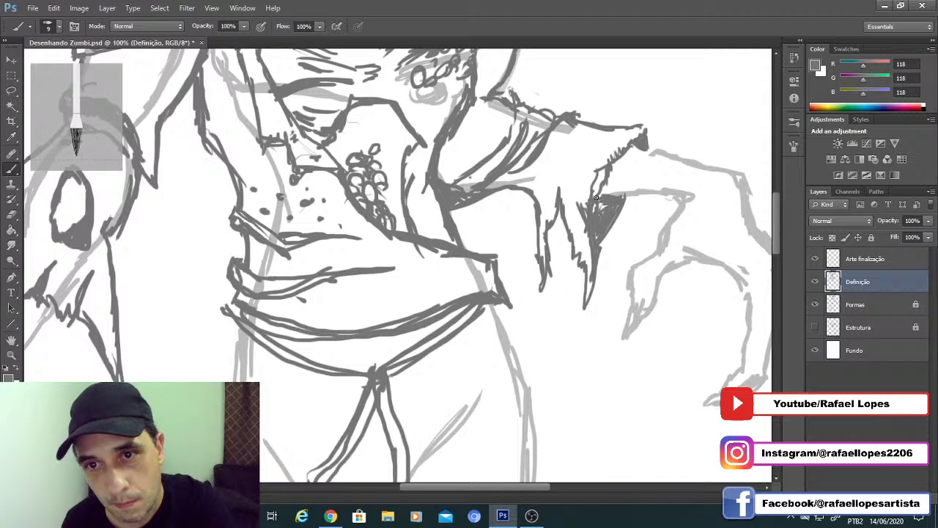
{"action": "left_click_drag", "start_coordinate": [611, 198], "coordinate": [610, 208]}
{"action": "left_click_drag", "start_coordinate": [610, 199], "coordinate": [586, 225]}
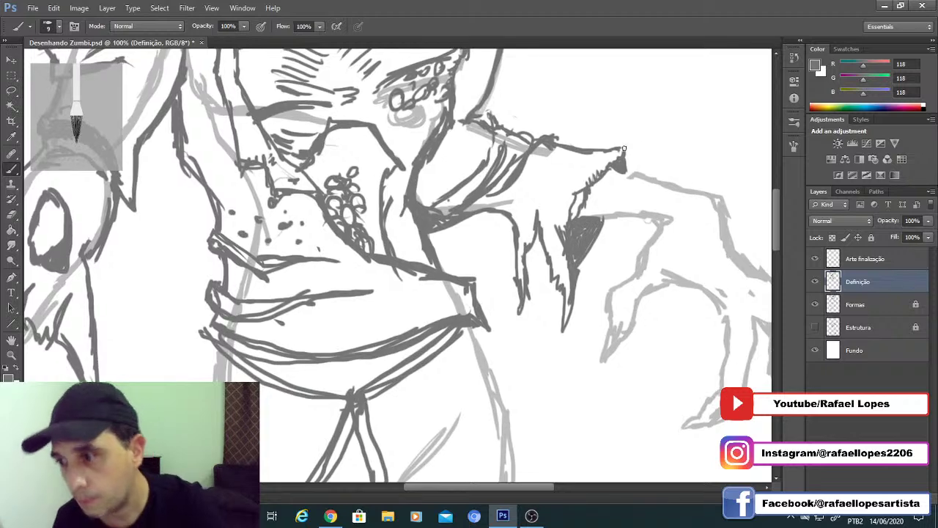
Step: Redraw the outstretched forearm's first contour strokes past the cuff, its lower edge and the thumb's outer outline down to the pointed nail
{"action": "mouse_move", "coordinate": [594, 172]}
{"action": "left_mouse_down"}
{"action": "mouse_move", "coordinate": [575, 181]}
{"action": "mouse_move", "coordinate": [629, 189]}
{"action": "left_mouse_up"}
{"action": "left_click_drag", "start_coordinate": [550, 208], "coordinate": [541, 153]}
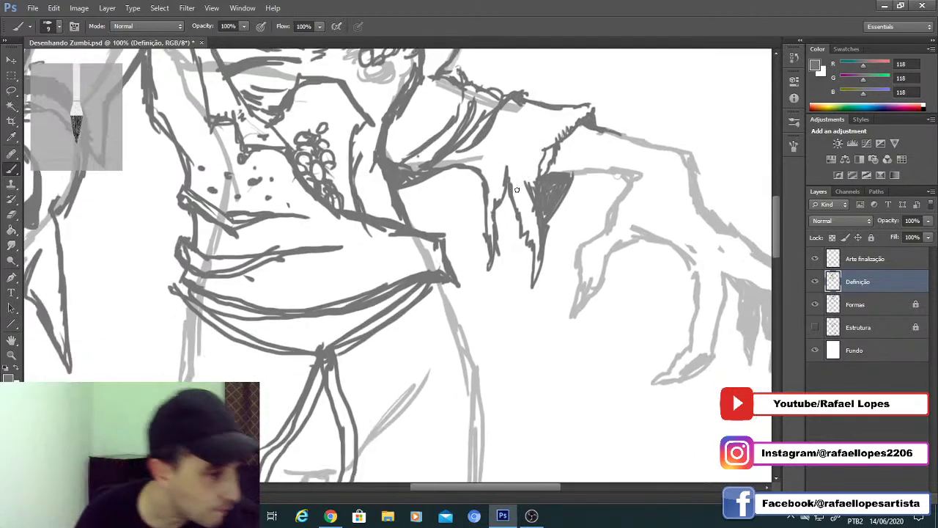
{"action": "mouse_move", "coordinate": [619, 150]}
{"action": "left_mouse_down"}
{"action": "mouse_move", "coordinate": [626, 150]}
{"action": "mouse_move", "coordinate": [440, 140]}
{"action": "mouse_move", "coordinate": [511, 136]}
{"action": "left_mouse_up"}
{"action": "mouse_move", "coordinate": [455, 138]}
{"action": "left_mouse_down"}
{"action": "mouse_move", "coordinate": [534, 129]}
{"action": "mouse_move", "coordinate": [491, 181]}
{"action": "mouse_move", "coordinate": [461, 258]}
{"action": "mouse_move", "coordinate": [467, 236]}
{"action": "mouse_move", "coordinate": [473, 250]}
{"action": "mouse_move", "coordinate": [491, 227]}
{"action": "left_mouse_up"}
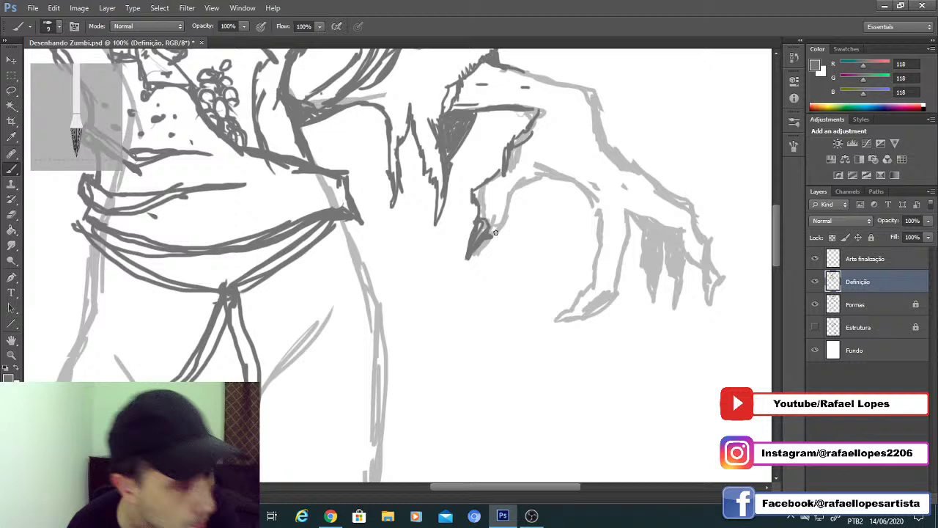
{"action": "left_click_drag", "start_coordinate": [506, 214], "coordinate": [487, 236]}
{"action": "left_click_drag", "start_coordinate": [430, 213], "coordinate": [368, 193]}
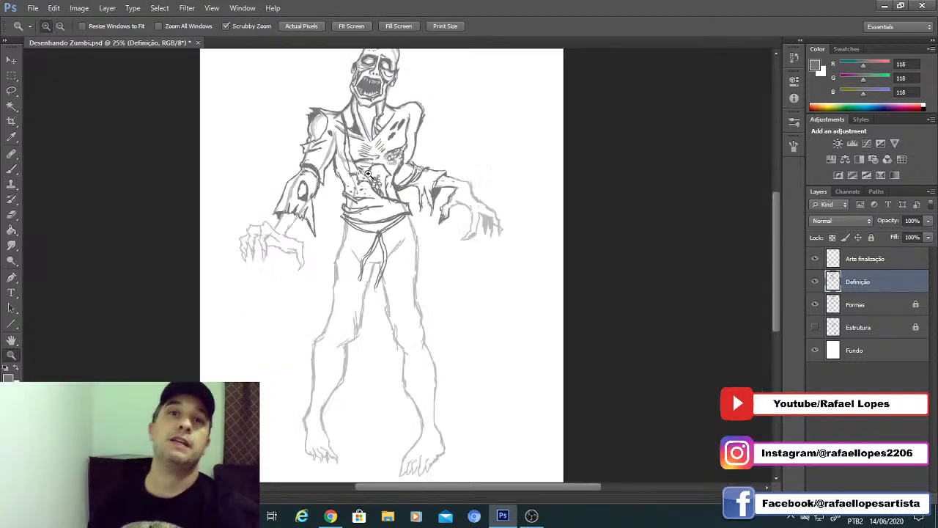
Step: Draw the thumb's inner edge in dark lines and add a narrow hatched wrinkle on the hand beside the thumb's base
{"action": "left_click", "coordinate": [357, 202], "text": "alt"}
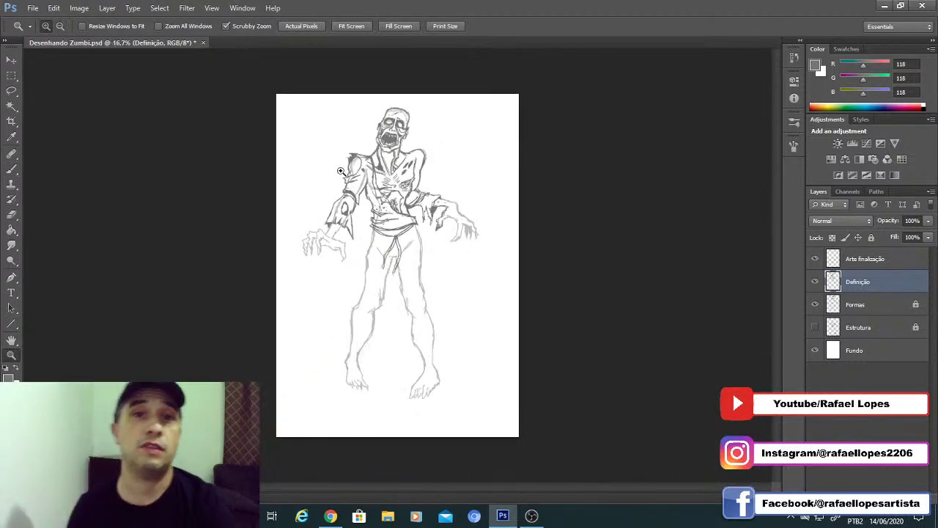
{"action": "left_click", "coordinate": [380, 183]}
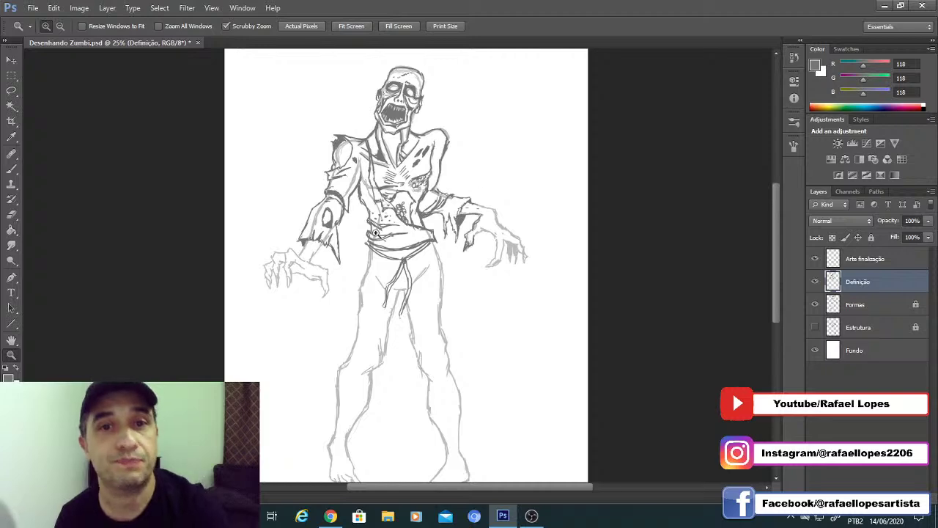
{"action": "scroll", "coordinate": [407, 251], "scroll_direction": "down", "scroll_amount": 2}
{"action": "left_click", "coordinate": [440, 185]}
{"action": "left_click", "coordinate": [441, 185]}
{"action": "mouse_move", "coordinate": [443, 187]}
{"action": "left_mouse_down"}
{"action": "mouse_move", "coordinate": [453, 220]}
{"action": "mouse_move", "coordinate": [480, 225]}
{"action": "mouse_move", "coordinate": [423, 173]}
{"action": "mouse_move", "coordinate": [491, 155]}
{"action": "mouse_move", "coordinate": [429, 220]}
{"action": "left_mouse_up"}
{"action": "left_click", "coordinate": [478, 222]}
{"action": "left_click", "coordinate": [478, 221]}
{"action": "left_click", "coordinate": [461, 243]}
{"action": "key", "text": "b"}
{"action": "mouse_move", "coordinate": [492, 265]}
{"action": "left_mouse_down"}
{"action": "mouse_move", "coordinate": [486, 286]}
{"action": "mouse_move", "coordinate": [510, 210]}
{"action": "mouse_move", "coordinate": [478, 237]}
{"action": "mouse_move", "coordinate": [522, 223]}
{"action": "left_mouse_up"}
{"action": "mouse_move", "coordinate": [518, 200]}
{"action": "left_mouse_down"}
{"action": "mouse_move", "coordinate": [502, 273]}
{"action": "mouse_move", "coordinate": [485, 280]}
{"action": "left_mouse_up"}
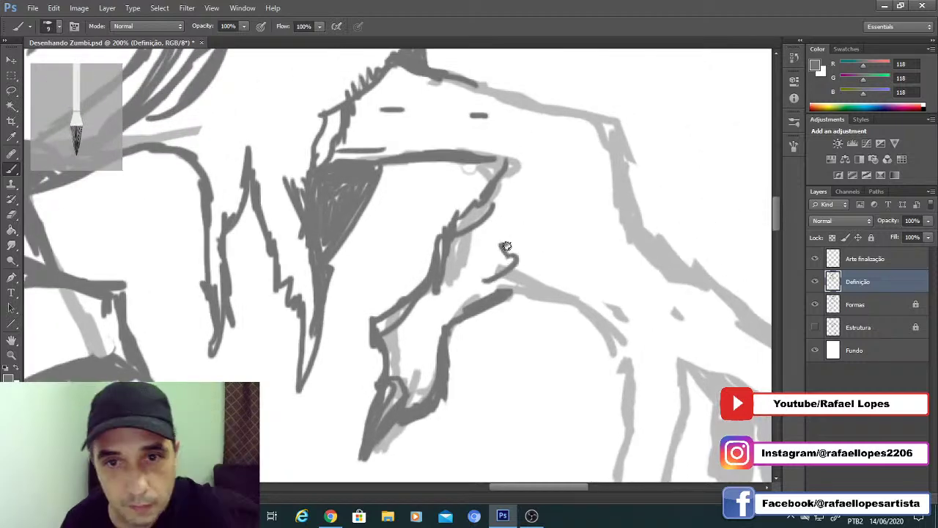
{"action": "mouse_move", "coordinate": [541, 169]}
{"action": "left_mouse_down"}
{"action": "mouse_move", "coordinate": [521, 233]}
{"action": "mouse_move", "coordinate": [525, 256]}
{"action": "left_mouse_up"}
Step: Trace the arched palm edge beyond the thumb, the index finger's inner edge, its bent tip and curved claw
{"action": "mouse_move", "coordinate": [509, 309]}
{"action": "left_mouse_down"}
{"action": "mouse_move", "coordinate": [549, 193]}
{"action": "mouse_move", "coordinate": [443, 163]}
{"action": "left_mouse_up"}
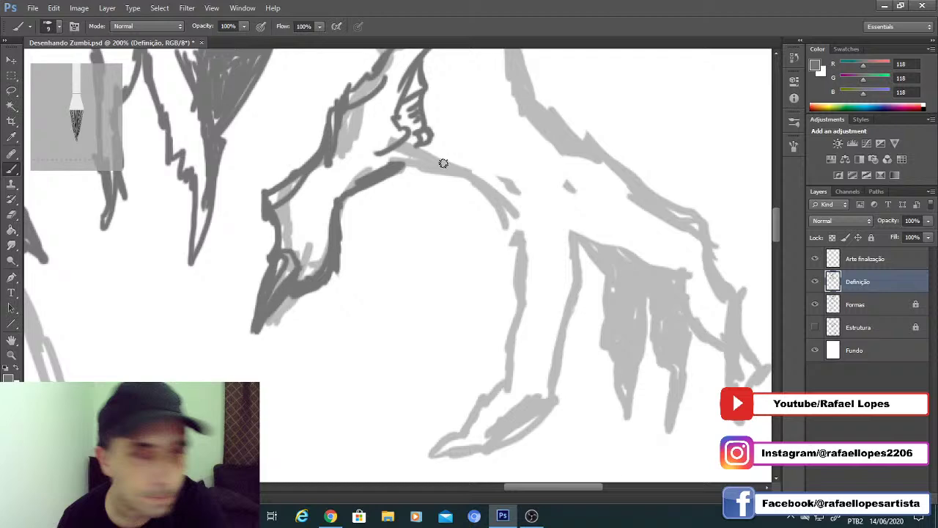
{"action": "mouse_move", "coordinate": [444, 163]}
{"action": "left_mouse_down"}
{"action": "mouse_move", "coordinate": [517, 315]}
{"action": "mouse_move", "coordinate": [566, 198]}
{"action": "left_mouse_up"}
{"action": "left_click_drag", "start_coordinate": [570, 192], "coordinate": [549, 257]}
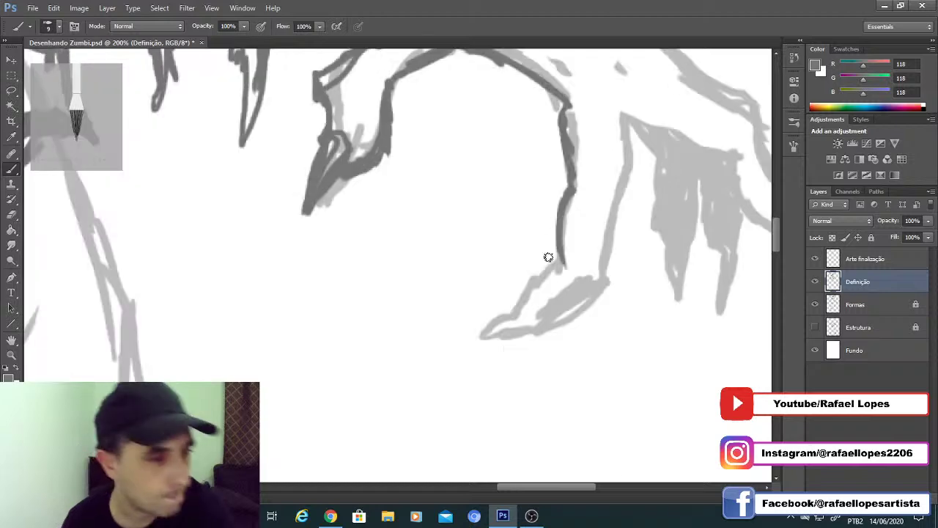
{"action": "left_click_drag", "start_coordinate": [533, 313], "coordinate": [542, 320]}
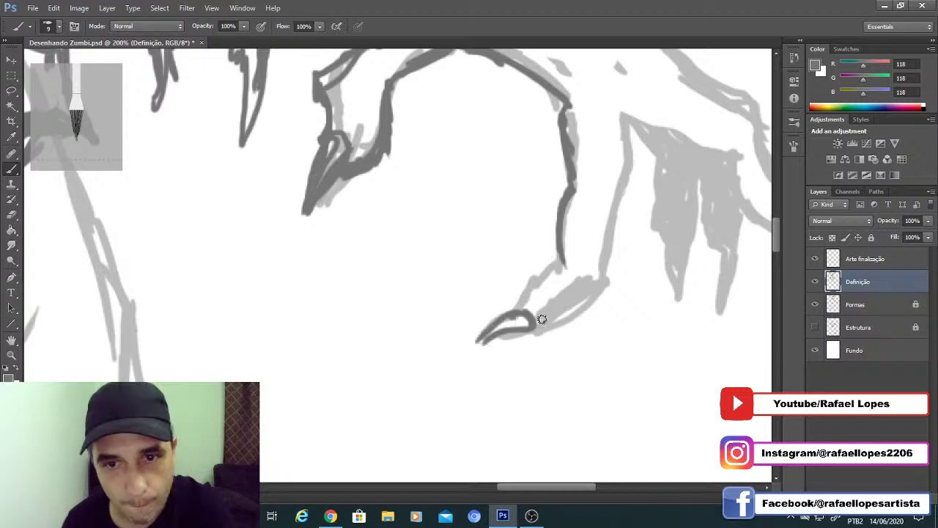
{"action": "left_click_drag", "start_coordinate": [565, 265], "coordinate": [521, 332]}
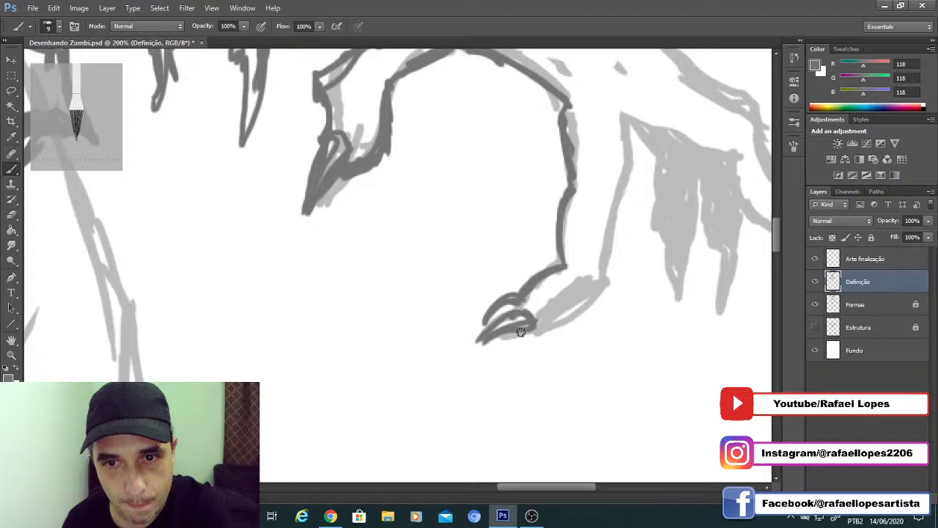
Step: Close the index fingertip's underside and draw the finger's outer edge up to the palm
{"action": "left_click_drag", "start_coordinate": [537, 325], "coordinate": [550, 335]}
{"action": "left_click_drag", "start_coordinate": [551, 315], "coordinate": [604, 268]}
{"action": "left_click_drag", "start_coordinate": [629, 118], "coordinate": [636, 176]}
{"action": "left_click_drag", "start_coordinate": [645, 170], "coordinate": [608, 278]}
{"action": "left_click_drag", "start_coordinate": [591, 150], "coordinate": [610, 182]}
Step: Add a short tendon line and several horizontal knuckle wrinkles along the index finger
{"action": "left_click_drag", "start_coordinate": [630, 150], "coordinate": [621, 187]}
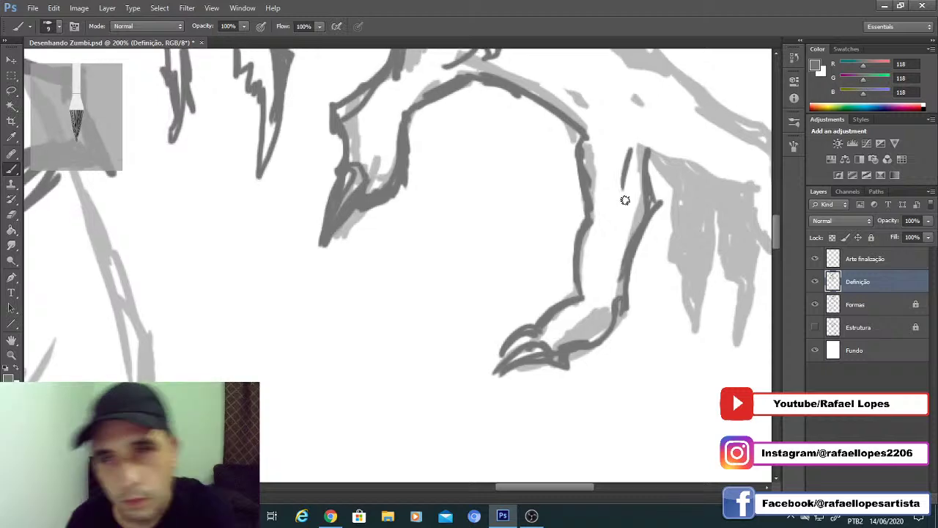
{"action": "left_click_drag", "start_coordinate": [625, 200], "coordinate": [642, 184]}
{"action": "left_click_drag", "start_coordinate": [639, 184], "coordinate": [634, 212]}
{"action": "left_click_drag", "start_coordinate": [609, 219], "coordinate": [638, 215]}
{"action": "left_click_drag", "start_coordinate": [612, 237], "coordinate": [636, 232]}
{"action": "left_click_drag", "start_coordinate": [618, 241], "coordinate": [626, 242]}
{"action": "left_click_drag", "start_coordinate": [594, 283], "coordinate": [602, 284]}
Step: Rework the index finger's claw, trimming its overshooting tip with the 20 px eraser and darkening the nail
{"action": "left_click_drag", "start_coordinate": [525, 321], "coordinate": [501, 354]}
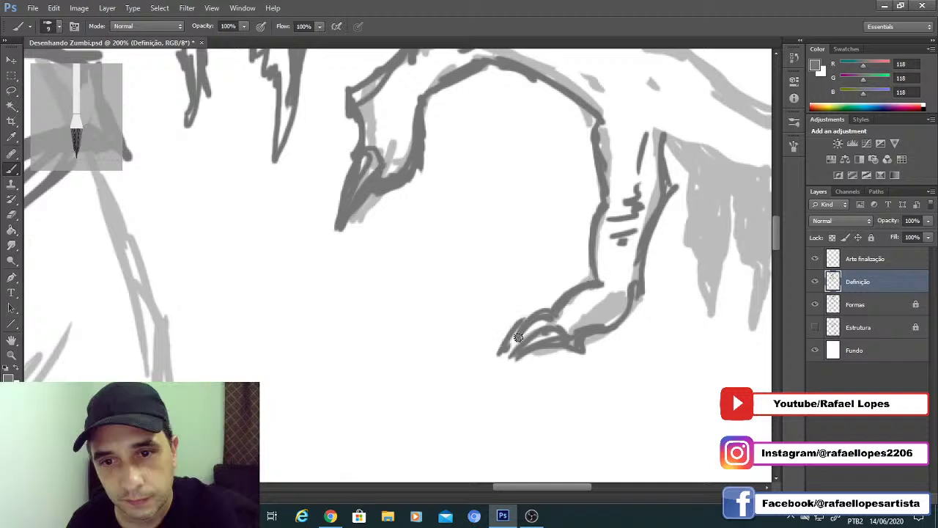
{"action": "key", "text": "e"}
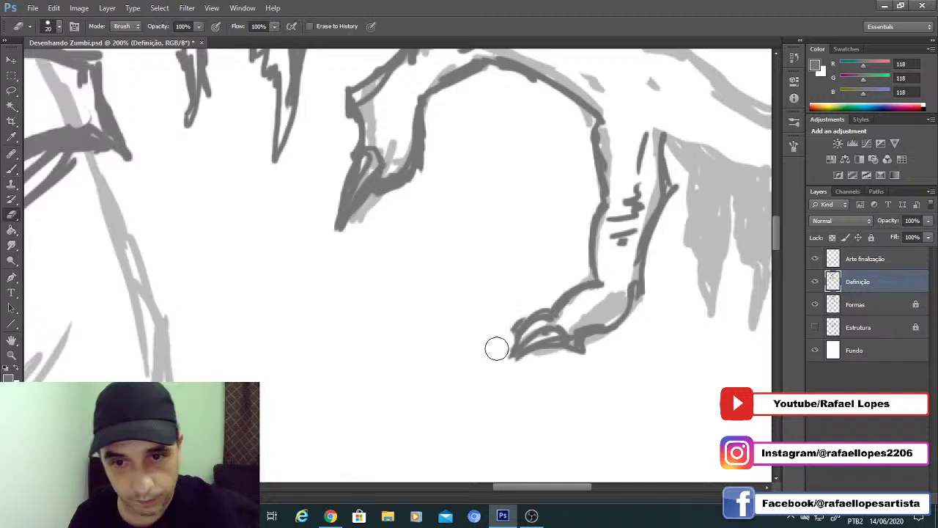
{"action": "key", "text": "b"}
{"action": "mouse_move", "coordinate": [521, 352]}
{"action": "left_mouse_down"}
{"action": "mouse_move", "coordinate": [502, 375]}
{"action": "mouse_move", "coordinate": [560, 349]}
{"action": "left_mouse_up"}
Step: Draw the palm's lower edge above the hanging middle fingers and outline the outermost finger with its pointed nail
{"action": "key", "text": "space"}
{"action": "left_click_drag", "start_coordinate": [586, 307], "coordinate": [481, 345]}
{"action": "left_click_drag", "start_coordinate": [541, 259], "coordinate": [434, 262]}
{"action": "mouse_move", "coordinate": [449, 170]}
{"action": "left_mouse_down"}
{"action": "mouse_move", "coordinate": [564, 213]}
{"action": "mouse_move", "coordinate": [487, 184]}
{"action": "mouse_move", "coordinate": [566, 220]}
{"action": "mouse_move", "coordinate": [590, 304]}
{"action": "mouse_move", "coordinate": [615, 330]}
{"action": "mouse_move", "coordinate": [605, 306]}
{"action": "mouse_move", "coordinate": [593, 340]}
{"action": "mouse_move", "coordinate": [611, 306]}
{"action": "mouse_move", "coordinate": [604, 296]}
{"action": "left_mouse_up"}
{"action": "mouse_move", "coordinate": [615, 332]}
{"action": "left_mouse_down"}
{"action": "mouse_move", "coordinate": [602, 263]}
{"action": "mouse_move", "coordinate": [577, 257]}
{"action": "mouse_move", "coordinate": [580, 212]}
{"action": "mouse_move", "coordinate": [567, 168]}
{"action": "left_mouse_up"}
{"action": "left_click_drag", "start_coordinate": [508, 177], "coordinate": [570, 222]}
Step: Add curved knuckle marks, short wrinkles and small dots to the outermost finger
{"action": "left_click_drag", "start_coordinate": [632, 204], "coordinate": [622, 221]}
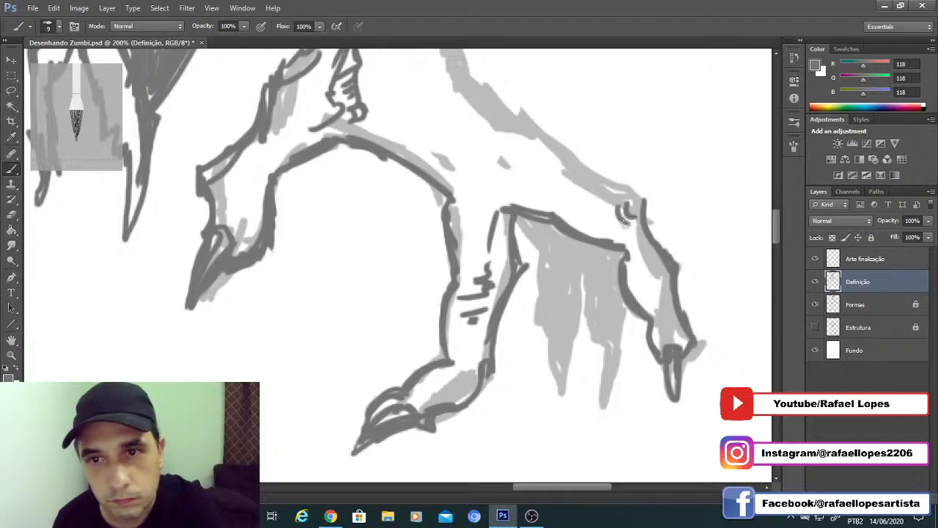
{"action": "mouse_move", "coordinate": [652, 263]}
{"action": "left_mouse_down"}
{"action": "mouse_move", "coordinate": [664, 289]}
{"action": "mouse_move", "coordinate": [653, 308]}
{"action": "mouse_move", "coordinate": [635, 273]}
{"action": "left_mouse_up"}
{"action": "left_click_drag", "start_coordinate": [641, 271], "coordinate": [631, 268]}
{"action": "left_click_drag", "start_coordinate": [636, 254], "coordinate": [628, 253]}
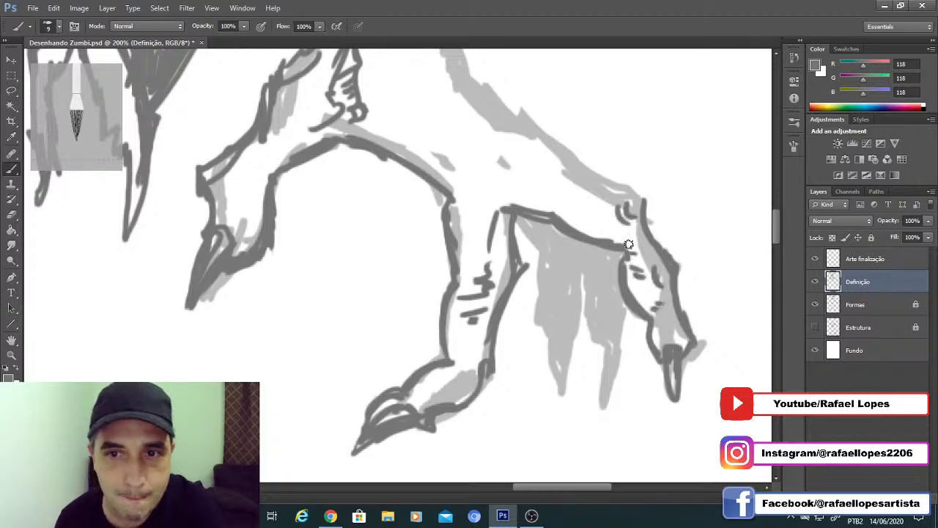
{"action": "left_click", "coordinate": [601, 225]}
{"action": "left_click", "coordinate": [578, 217]}
Step: Redraw the back of the hand from the outermost knuckle up to the wrist, and darken two small spots on the hand
{"action": "left_click_drag", "start_coordinate": [645, 202], "coordinate": [585, 166]}
{"action": "mouse_move", "coordinate": [529, 172]}
{"action": "left_mouse_down"}
{"action": "mouse_move", "coordinate": [520, 198]}
{"action": "mouse_move", "coordinate": [478, 216]}
{"action": "left_mouse_up"}
{"action": "mouse_move", "coordinate": [550, 221]}
{"action": "left_mouse_down"}
{"action": "mouse_move", "coordinate": [515, 188]}
{"action": "mouse_move", "coordinate": [453, 157]}
{"action": "left_mouse_up"}
{"action": "left_click_drag", "start_coordinate": [446, 149], "coordinate": [568, 229]}
{"action": "mouse_move", "coordinate": [420, 129]}
{"action": "left_mouse_down"}
{"action": "mouse_move", "coordinate": [515, 256]}
{"action": "mouse_move", "coordinate": [477, 140]}
{"action": "mouse_move", "coordinate": [477, 239]}
{"action": "left_mouse_up"}
{"action": "left_click_drag", "start_coordinate": [508, 342], "coordinate": [492, 223]}
{"action": "left_click_drag", "start_coordinate": [492, 267], "coordinate": [551, 282]}
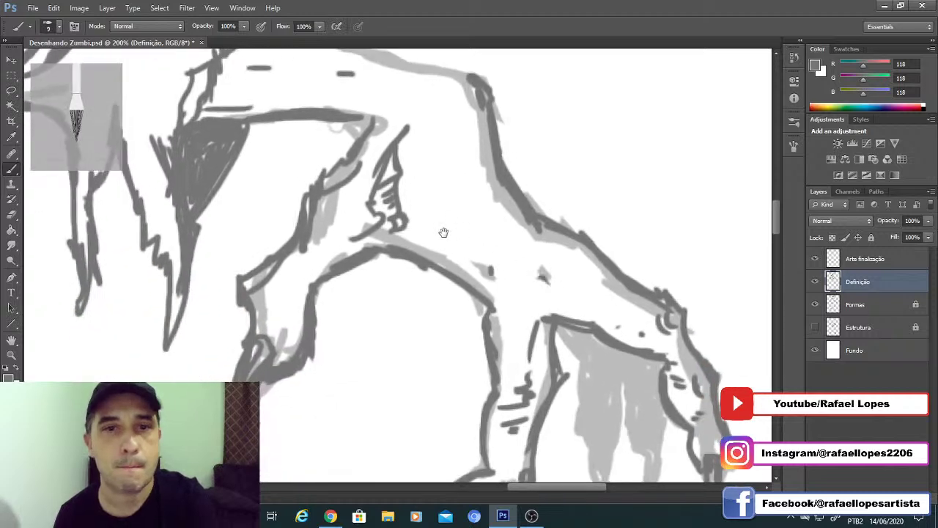
Step: Add short wrinkle strokes to the thumb and complete the forearm's upper edge from the cuff to the wrist
{"action": "left_click_drag", "start_coordinate": [445, 232], "coordinate": [594, 270]}
{"action": "mouse_move", "coordinate": [467, 277]}
{"action": "left_mouse_down"}
{"action": "mouse_move", "coordinate": [473, 254]}
{"action": "mouse_move", "coordinate": [496, 233]}
{"action": "left_mouse_up"}
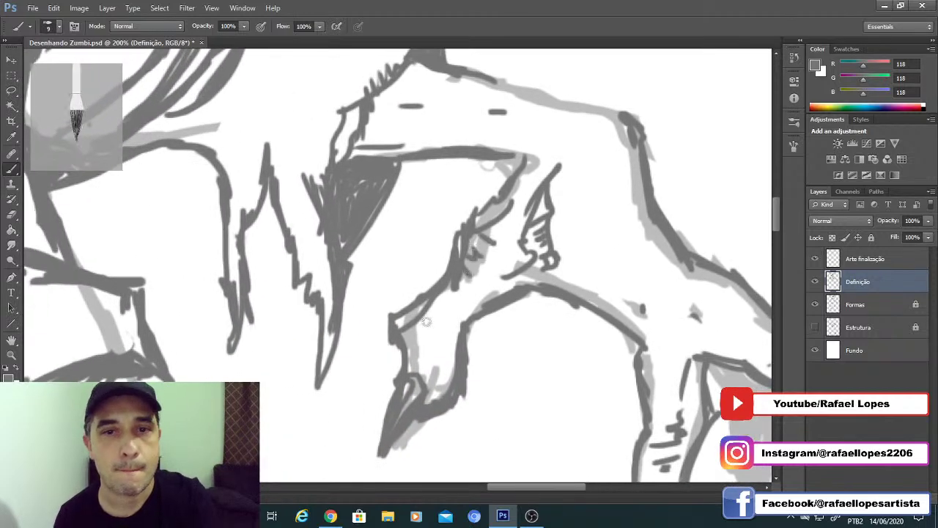
{"action": "mouse_move", "coordinate": [437, 312]}
{"action": "left_mouse_down"}
{"action": "mouse_move", "coordinate": [420, 325]}
{"action": "mouse_move", "coordinate": [395, 322]}
{"action": "left_mouse_up"}
{"action": "left_click_drag", "start_coordinate": [442, 183], "coordinate": [442, 231]}
{"action": "mouse_move", "coordinate": [602, 201]}
{"action": "left_mouse_down"}
{"action": "mouse_move", "coordinate": [478, 254]}
{"action": "mouse_move", "coordinate": [451, 247]}
{"action": "left_mouse_up"}
{"action": "left_click_drag", "start_coordinate": [337, 175], "coordinate": [469, 214]}
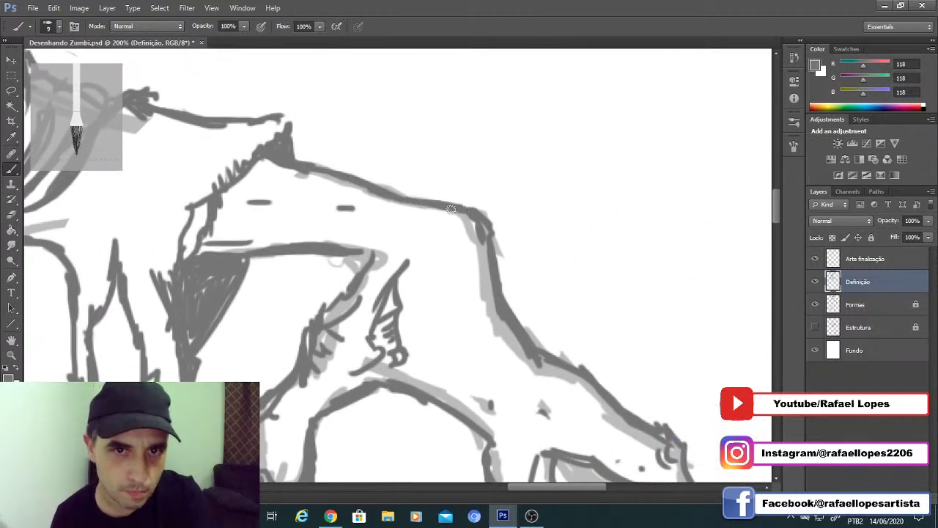
Step: Fill the two hanging middle fingers and the shadow beneath the palm with solid dark gray
{"action": "key", "text": "z"}
{"action": "left_click", "coordinate": [272, 216], "text": "alt"}
{"action": "left_click", "coordinate": [272, 215], "text": "alt"}
{"action": "left_click", "coordinate": [271, 215], "text": "alt"}
{"action": "left_click", "coordinate": [271, 215], "text": "alt"}
{"action": "mouse_move", "coordinate": [324, 269]}
{"action": "left_mouse_down"}
{"action": "mouse_move", "coordinate": [426, 265]}
{"action": "mouse_move", "coordinate": [477, 249]}
{"action": "left_mouse_up"}
{"action": "left_click", "coordinate": [434, 264]}
{"action": "left_click", "coordinate": [434, 264]}
{"action": "left_click", "coordinate": [434, 263]}
{"action": "left_click", "coordinate": [434, 263]}
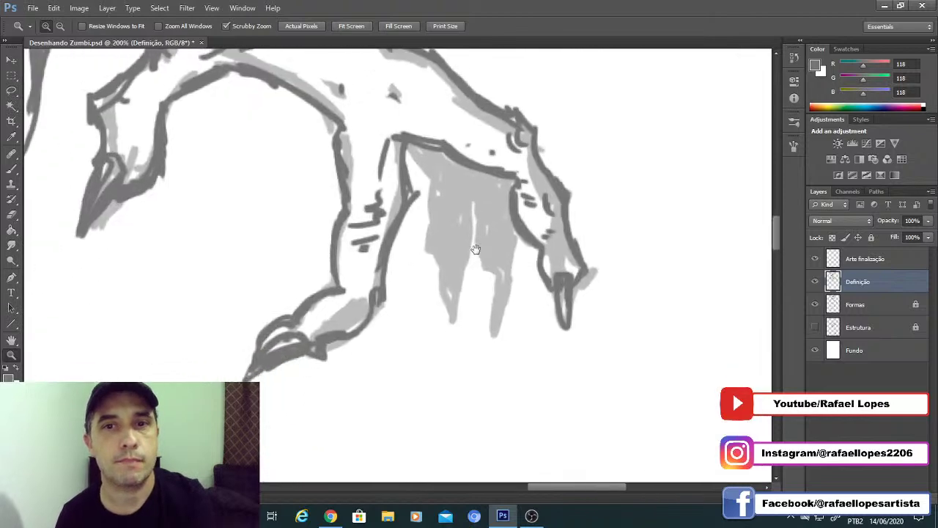
{"action": "key", "text": "b"}
{"action": "mouse_move", "coordinate": [412, 145]}
{"action": "left_mouse_down"}
{"action": "mouse_move", "coordinate": [449, 181]}
{"action": "mouse_move", "coordinate": [422, 144]}
{"action": "left_mouse_up"}
{"action": "mouse_move", "coordinate": [443, 177]}
{"action": "left_mouse_down"}
{"action": "mouse_move", "coordinate": [429, 236]}
{"action": "mouse_move", "coordinate": [439, 200]}
{"action": "left_mouse_up"}
{"action": "mouse_move", "coordinate": [475, 198]}
{"action": "left_mouse_down"}
{"action": "mouse_move", "coordinate": [449, 297]}
{"action": "mouse_move", "coordinate": [445, 255]}
{"action": "mouse_move", "coordinate": [446, 315]}
{"action": "mouse_move", "coordinate": [440, 229]}
{"action": "mouse_move", "coordinate": [454, 244]}
{"action": "mouse_move", "coordinate": [473, 202]}
{"action": "mouse_move", "coordinate": [494, 277]}
{"action": "mouse_move", "coordinate": [513, 256]}
{"action": "mouse_move", "coordinate": [522, 220]}
{"action": "mouse_move", "coordinate": [517, 253]}
{"action": "mouse_move", "coordinate": [503, 243]}
{"action": "mouse_move", "coordinate": [511, 219]}
{"action": "mouse_move", "coordinate": [491, 173]}
{"action": "mouse_move", "coordinate": [495, 181]}
{"action": "left_mouse_up"}
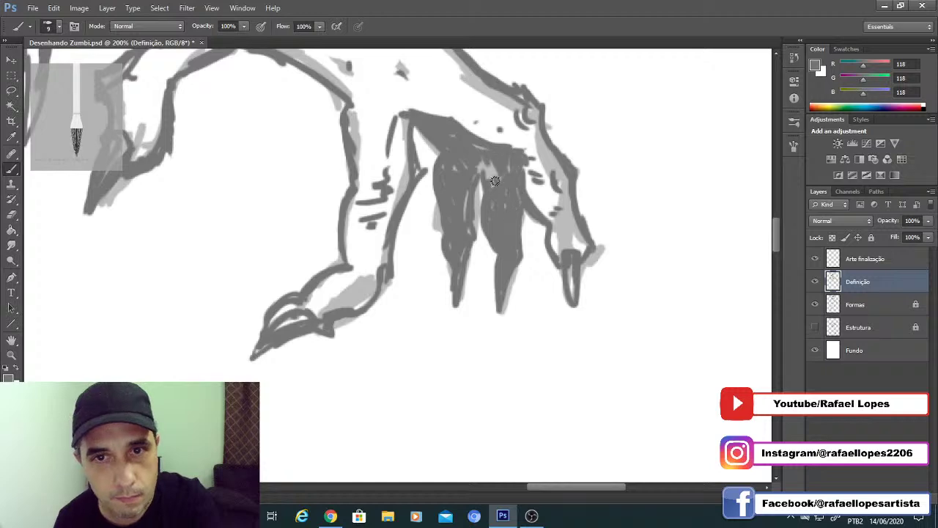
Step: Hatch short jagged strokes along the torso's side beside the outstretched arm, from the armpit down to the lower ribs
{"action": "key", "text": "z"}
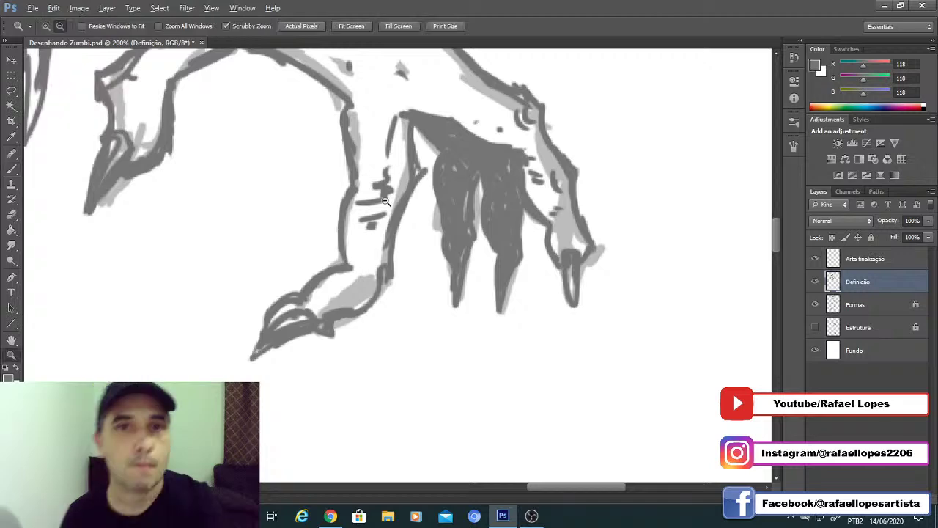
{"action": "left_click", "coordinate": [384, 202], "text": "alt"}
{"action": "left_click_drag", "start_coordinate": [386, 202], "coordinate": [298, 203]}
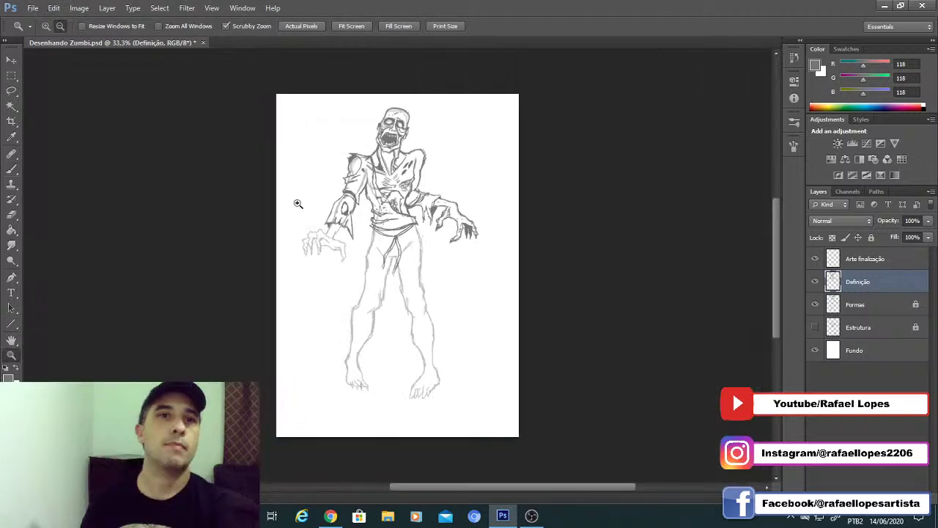
{"action": "left_click", "coordinate": [388, 203]}
{"action": "left_click_drag", "start_coordinate": [404, 177], "coordinate": [428, 190]}
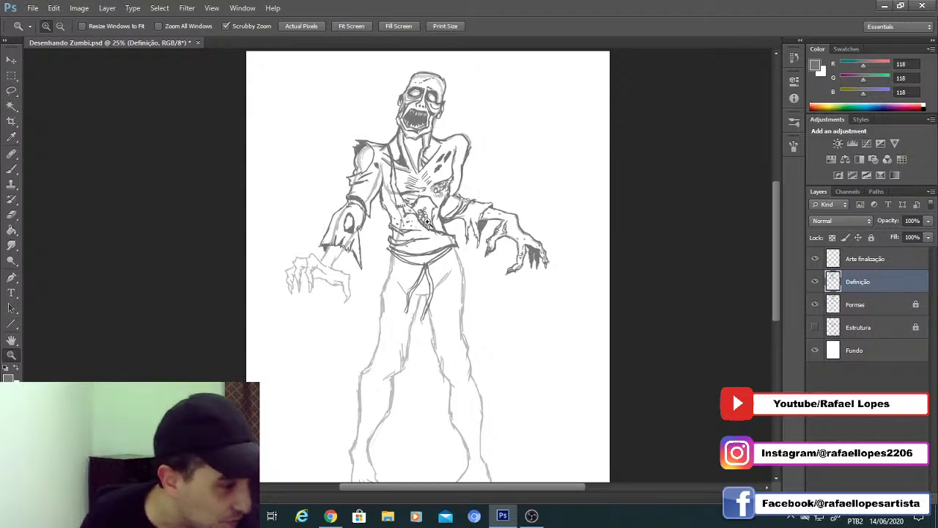
{"action": "left_click", "coordinate": [425, 223]}
{"action": "left_click_drag", "start_coordinate": [436, 208], "coordinate": [470, 294]}
{"action": "left_click", "coordinate": [481, 207]}
{"action": "left_click_drag", "start_coordinate": [480, 207], "coordinate": [493, 207]}
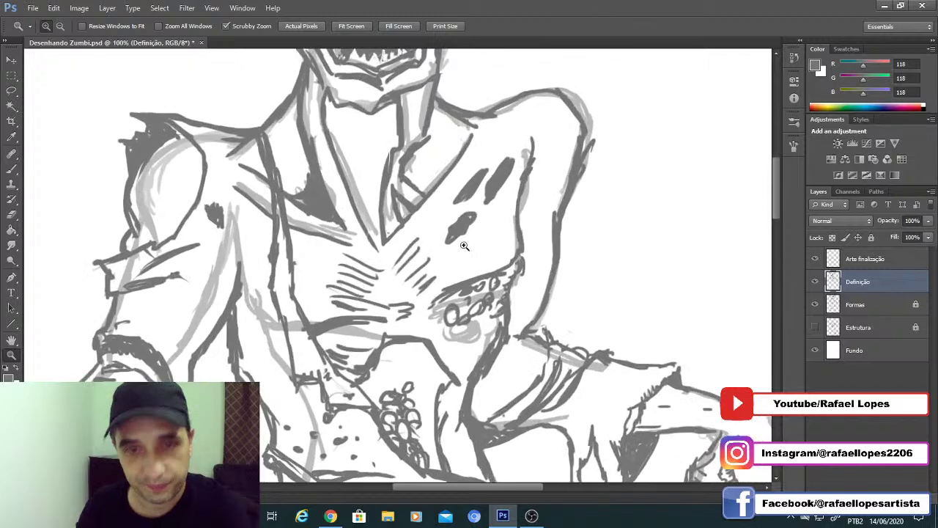
{"action": "key", "text": "b"}
{"action": "left_click_drag", "start_coordinate": [544, 143], "coordinate": [530, 176]}
{"action": "left_click_drag", "start_coordinate": [540, 173], "coordinate": [524, 200]}
{"action": "left_click_drag", "start_coordinate": [536, 206], "coordinate": [521, 241]}
{"action": "left_click_drag", "start_coordinate": [531, 244], "coordinate": [516, 289]}
{"action": "mouse_move", "coordinate": [509, 328]}
{"action": "left_mouse_down"}
{"action": "mouse_move", "coordinate": [527, 274]}
{"action": "mouse_move", "coordinate": [534, 161]}
{"action": "left_mouse_up"}
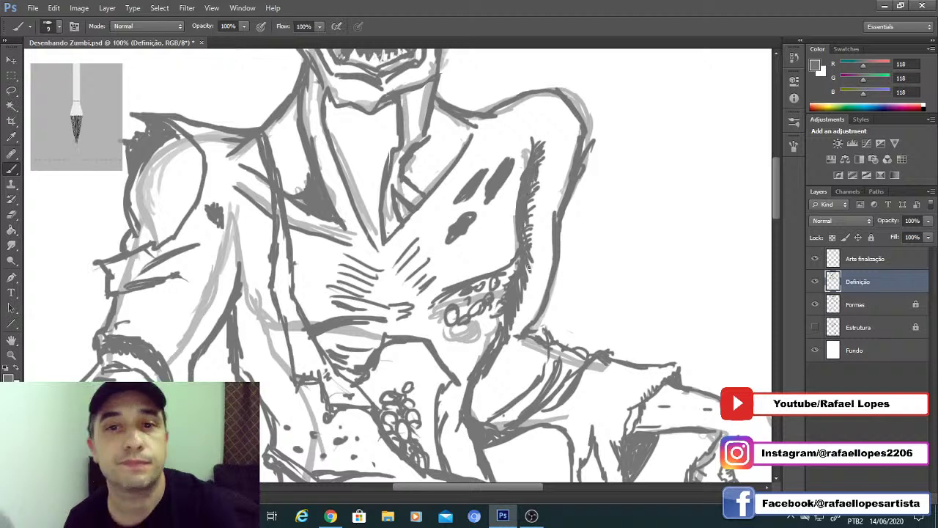
{"action": "left_click_drag", "start_coordinate": [529, 268], "coordinate": [535, 244]}
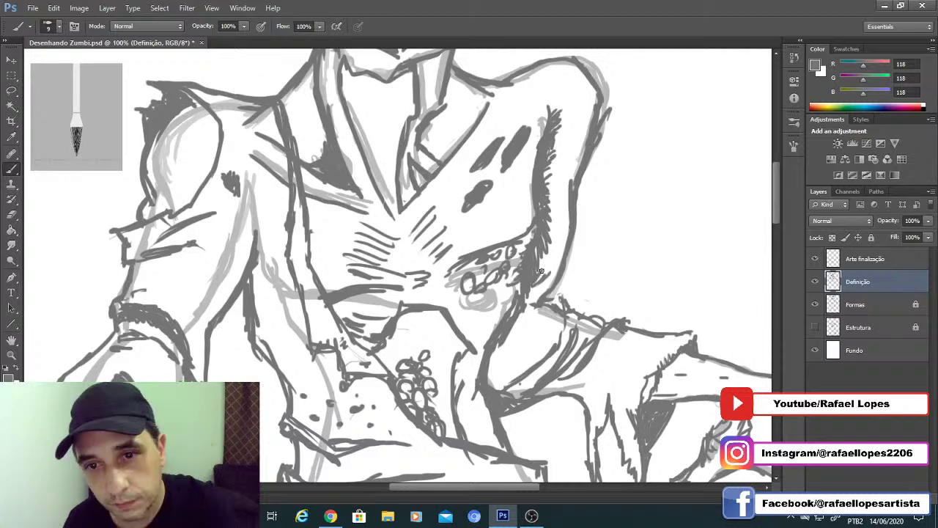
{"action": "left_click_drag", "start_coordinate": [541, 271], "coordinate": [549, 186]}
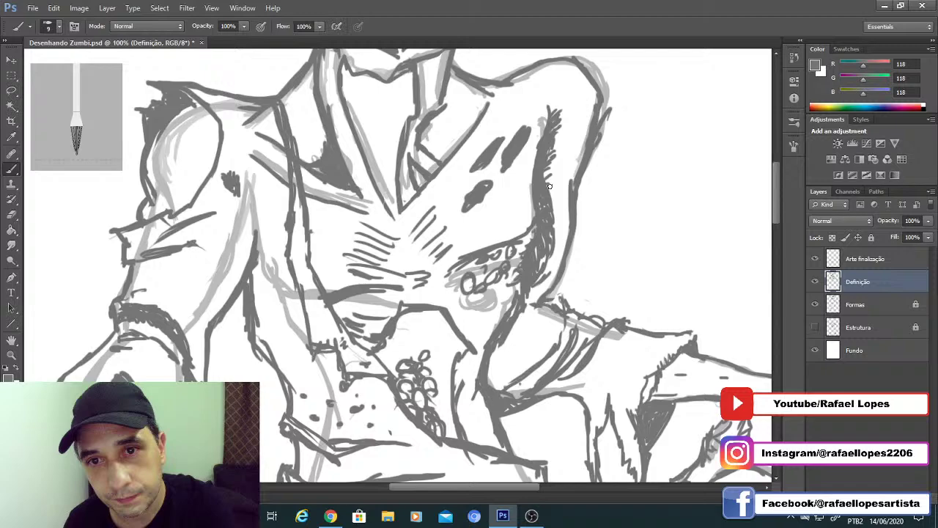
Step: Redraw the opposite side of the torso below the armpit with a thicker contour and a patch of diagonal hatching
{"action": "key", "text": "z"}
{"action": "left_click", "coordinate": [458, 190], "text": "alt"}
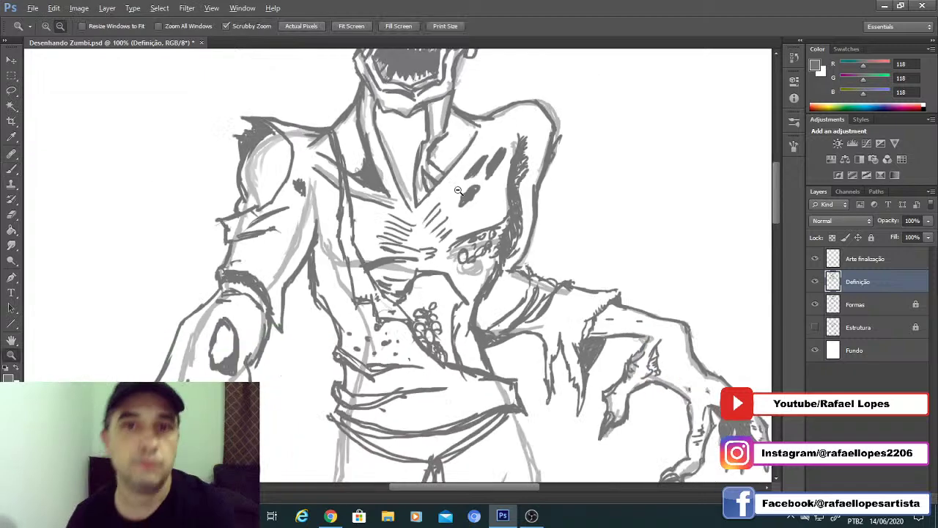
{"action": "left_click", "coordinate": [459, 191], "text": "alt"}
{"action": "left_click_drag", "start_coordinate": [393, 194], "coordinate": [444, 205]}
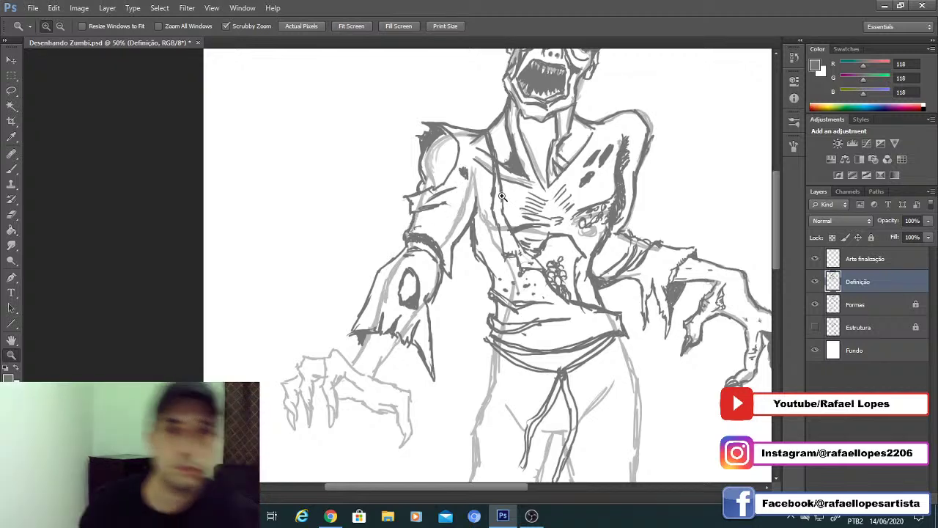
{"action": "left_click", "coordinate": [452, 206]}
{"action": "key", "text": "b"}
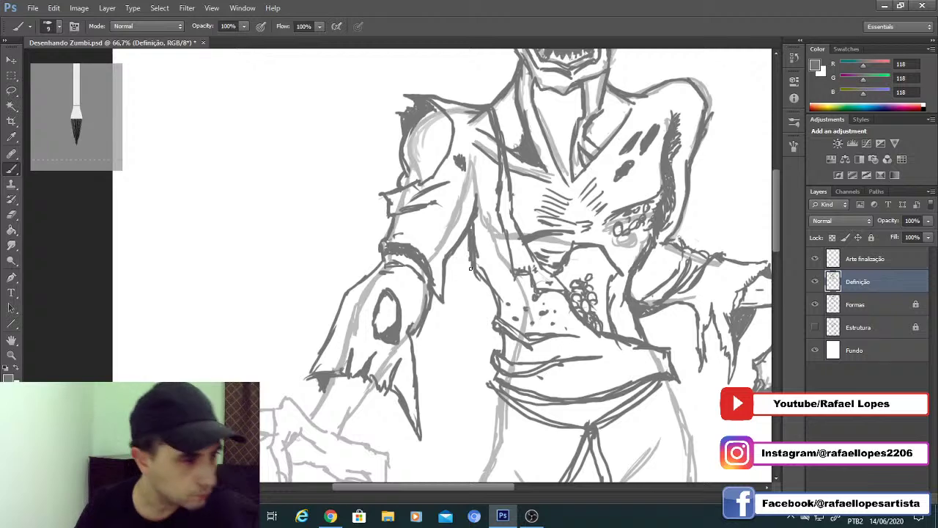
{"action": "mouse_move", "coordinate": [484, 232]}
{"action": "left_mouse_down"}
{"action": "mouse_move", "coordinate": [501, 247]}
{"action": "mouse_move", "coordinate": [504, 225]}
{"action": "mouse_move", "coordinate": [480, 240]}
{"action": "mouse_move", "coordinate": [504, 284]}
{"action": "left_mouse_up"}
Step: Erase the surplus contour below that armpit with the 10 px eraser and extend the dark hatching beside it
{"action": "key", "text": "e"}
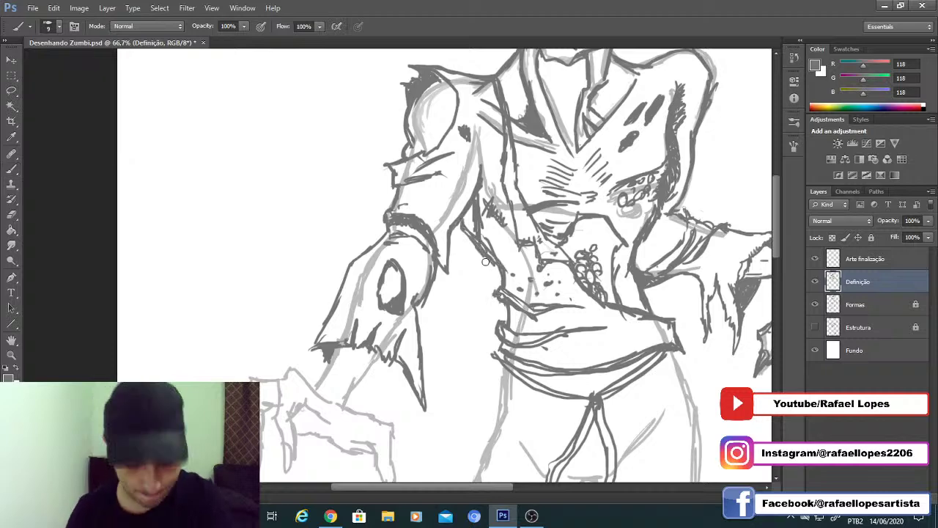
{"action": "key", "text": "e"}
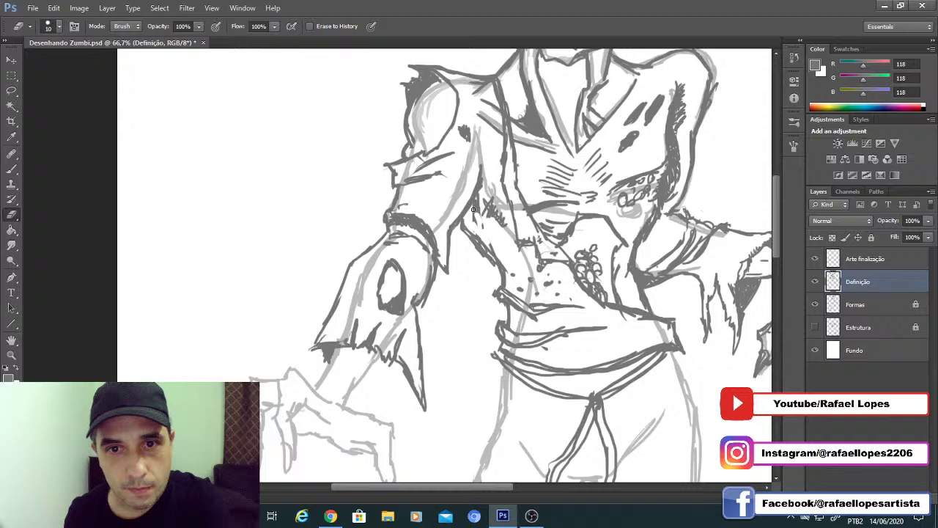
{"action": "left_click_drag", "start_coordinate": [473, 210], "coordinate": [484, 227]}
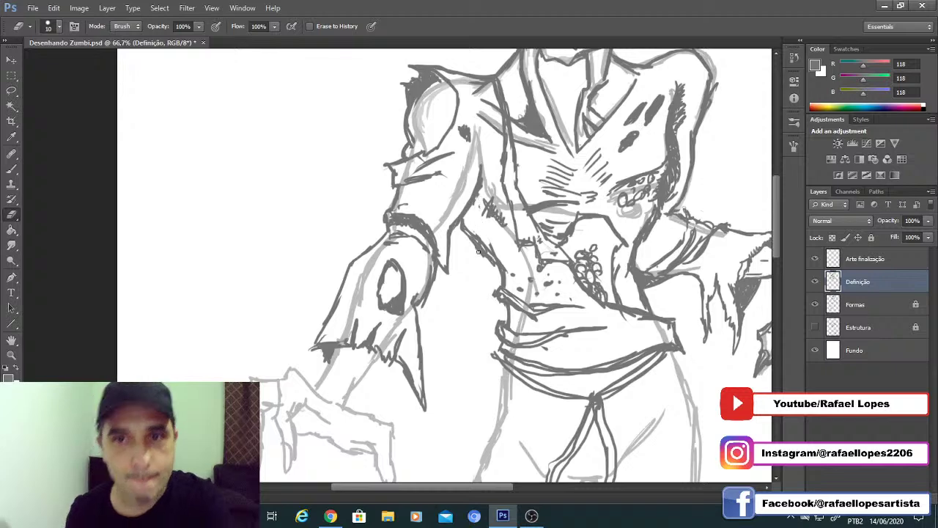
{"action": "key", "text": "b"}
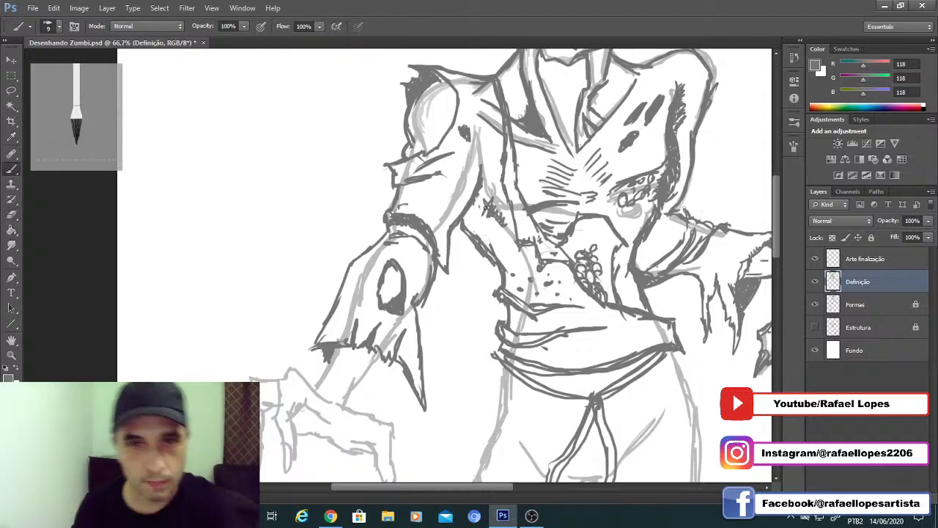
{"action": "mouse_move", "coordinate": [490, 200]}
{"action": "left_mouse_down"}
{"action": "mouse_move", "coordinate": [508, 235]}
{"action": "mouse_move", "coordinate": [492, 231]}
{"action": "mouse_move", "coordinate": [492, 220]}
{"action": "mouse_move", "coordinate": [534, 205]}
{"action": "mouse_move", "coordinate": [523, 239]}
{"action": "mouse_move", "coordinate": [484, 210]}
{"action": "left_mouse_up"}
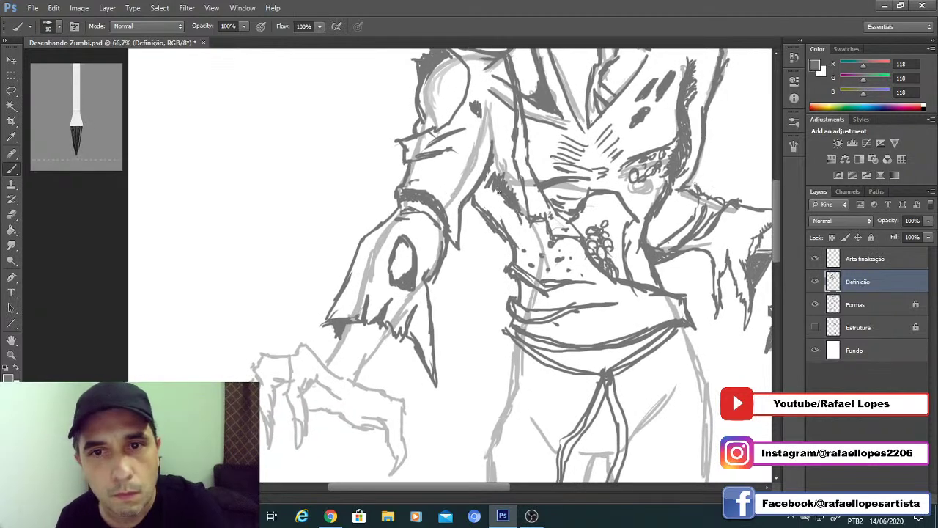
Step: Draw short jagged strokes for the frayed cloth edge at the waist, above the belt on the lowered arm's side
{"action": "left_click_drag", "start_coordinate": [519, 241], "coordinate": [529, 234]}
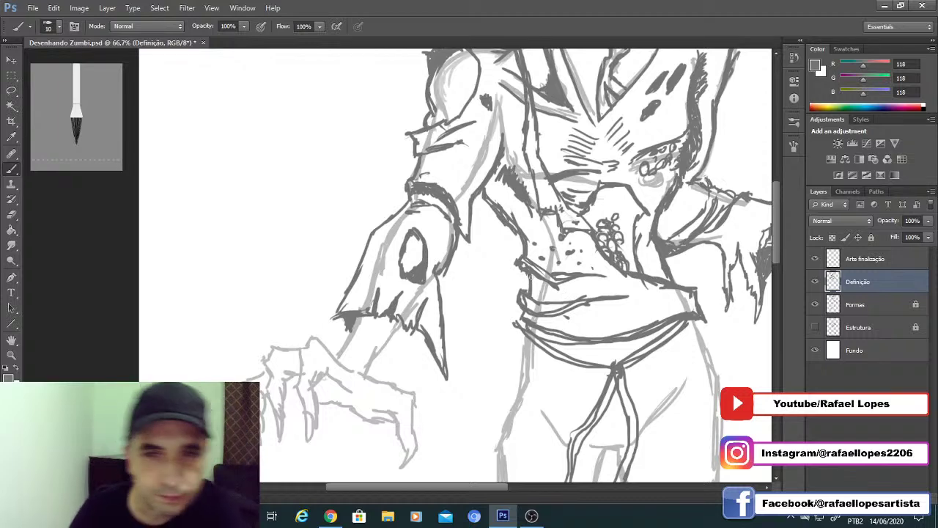
{"action": "mouse_move", "coordinate": [522, 258]}
{"action": "left_mouse_down"}
{"action": "mouse_move", "coordinate": [509, 275]}
{"action": "mouse_move", "coordinate": [553, 288]}
{"action": "left_mouse_up"}
{"action": "key", "text": "e"}
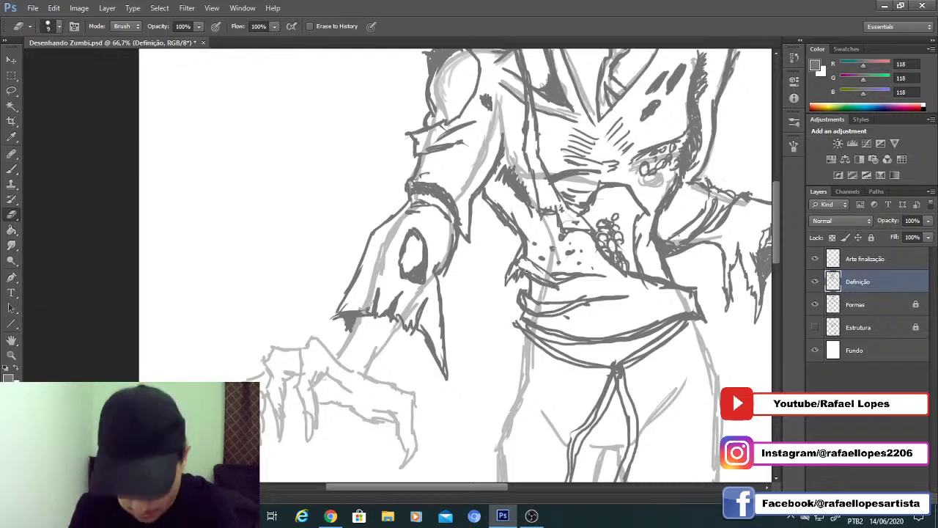
{"action": "key", "text": "b"}
{"action": "mouse_move", "coordinate": [525, 260]}
{"action": "left_mouse_down"}
{"action": "mouse_move", "coordinate": [559, 278]}
{"action": "mouse_move", "coordinate": [492, 270]}
{"action": "mouse_move", "coordinate": [446, 248]}
{"action": "left_mouse_up"}
Step: Redraw both wrist contours of the lowered arm below the torn sleeve in dark 15 px lines
{"action": "key", "text": "z"}
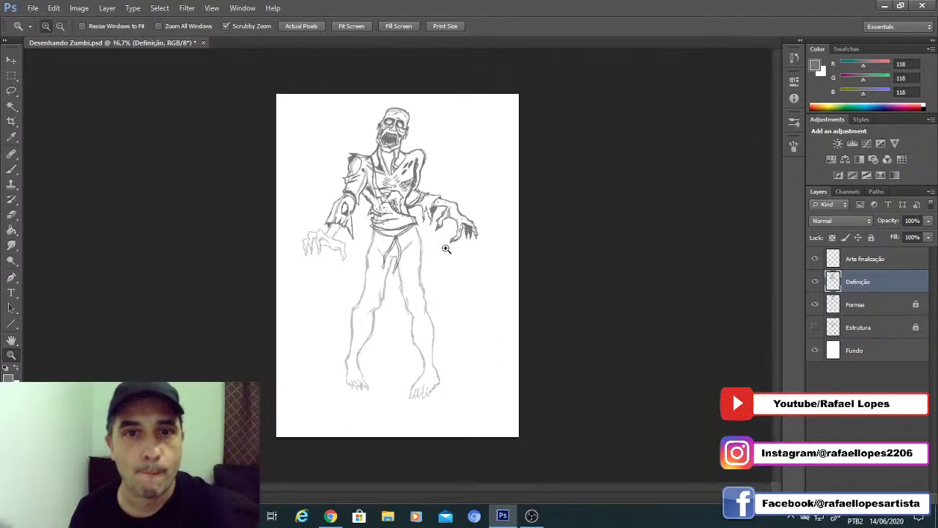
{"action": "left_click_drag", "start_coordinate": [351, 223], "coordinate": [412, 236]}
{"action": "left_click_drag", "start_coordinate": [268, 267], "coordinate": [440, 267]}
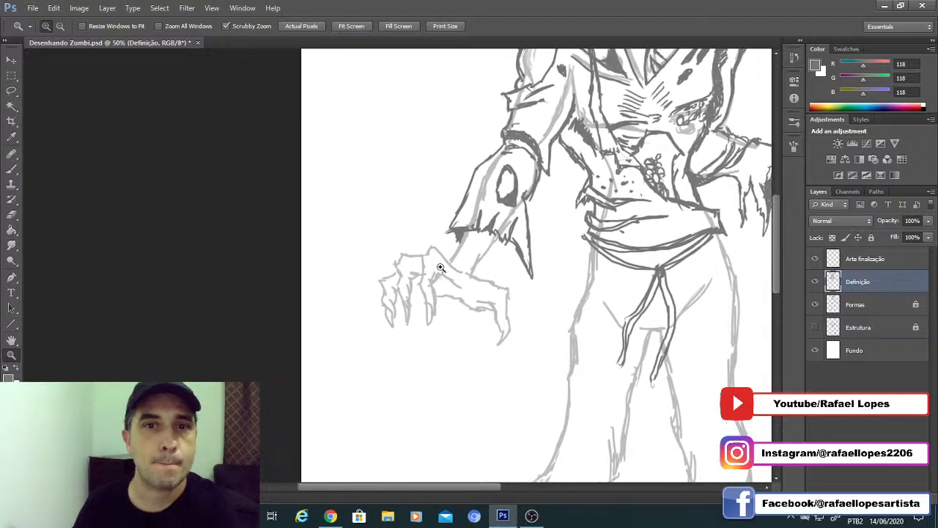
{"action": "left_click", "coordinate": [440, 268]}
{"action": "key", "text": "b"}
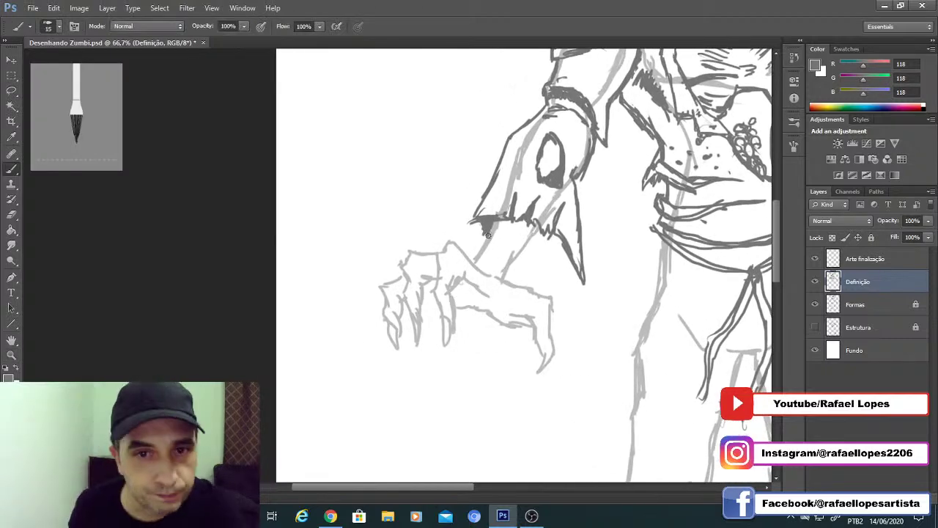
{"action": "mouse_move", "coordinate": [534, 232]}
{"action": "left_mouse_down"}
{"action": "mouse_move", "coordinate": [506, 269]}
{"action": "mouse_move", "coordinate": [492, 271]}
{"action": "left_mouse_up"}
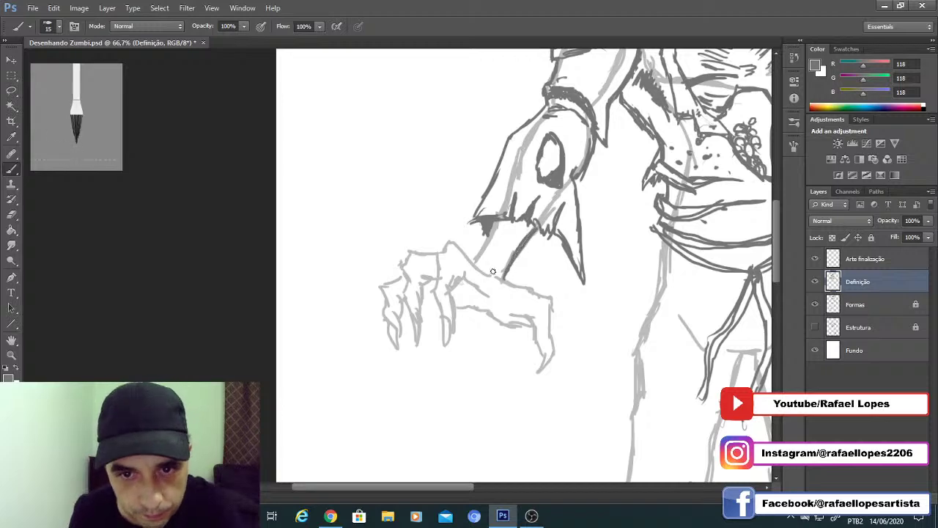
{"action": "mouse_move", "coordinate": [493, 220]}
{"action": "left_mouse_down"}
{"action": "mouse_move", "coordinate": [468, 264]}
{"action": "mouse_move", "coordinate": [478, 217]}
{"action": "left_mouse_up"}
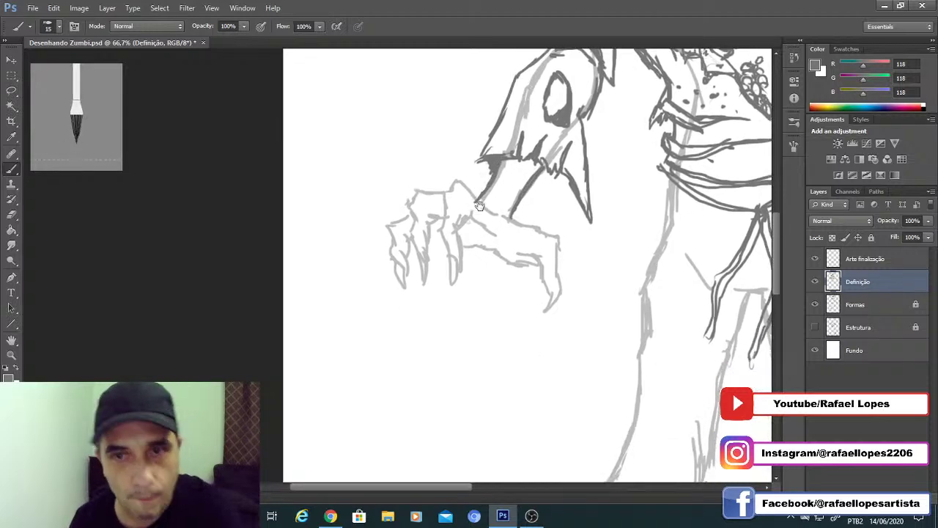
Step: Start outlining the top knuckle of the unfinished clawed hand with a short 15 px stroke
{"action": "key", "text": "z"}
{"action": "left_click", "coordinate": [479, 217]}
{"action": "key", "text": "b"}
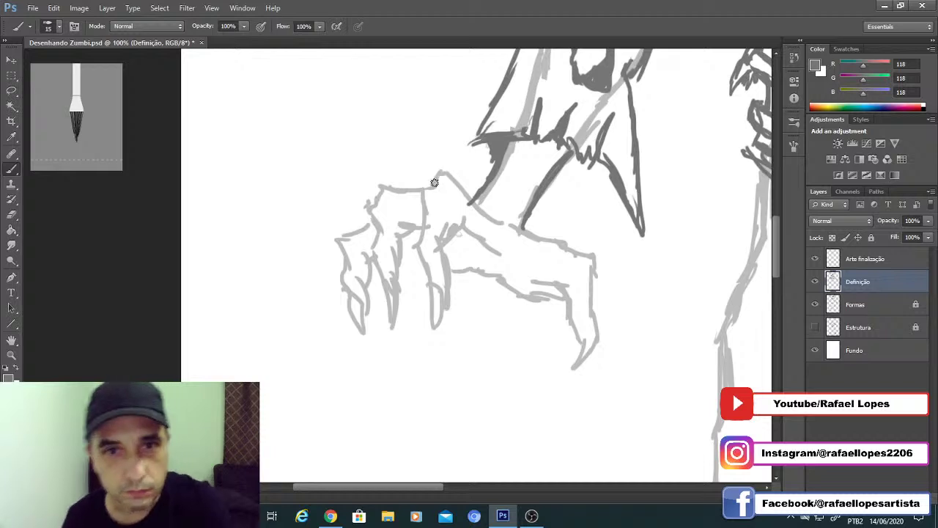
{"action": "left_click_drag", "start_coordinate": [435, 182], "coordinate": [433, 190]}
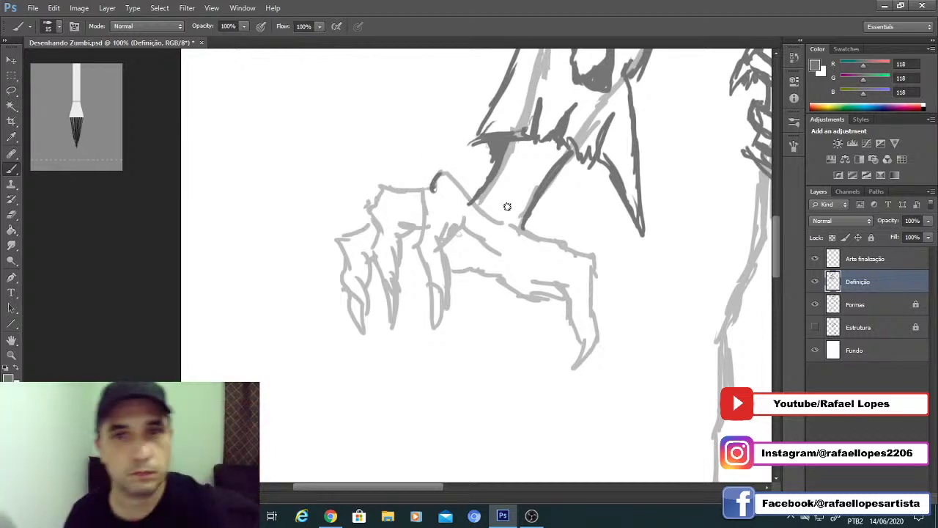
Step: Check the unfinished hand against the whole figure and unlock the Formas layer
{"action": "key", "text": "z"}
{"action": "left_click", "coordinate": [510, 167], "text": "alt"}
{"action": "left_click", "coordinate": [510, 167], "text": "alt"}
{"action": "left_click", "coordinate": [510, 167], "text": "alt"}
{"action": "left_click", "coordinate": [510, 167], "text": "alt"}
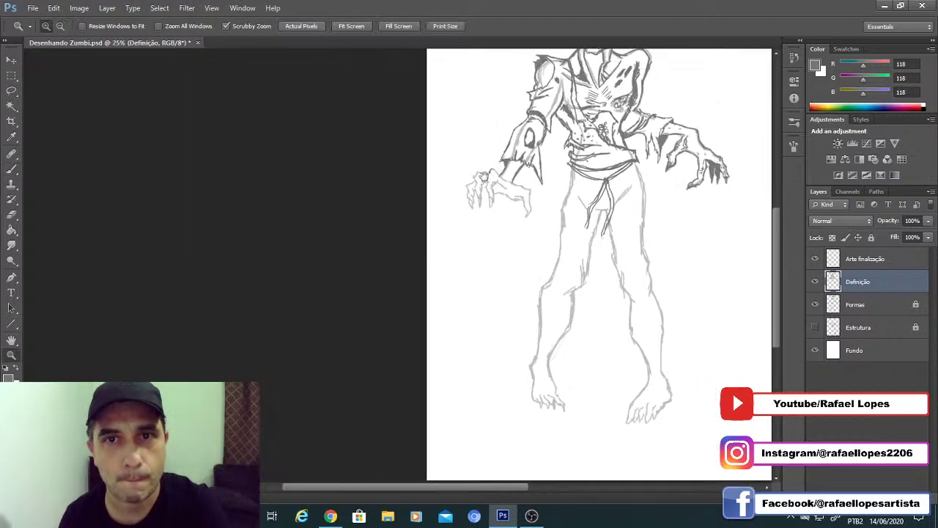
{"action": "left_click_drag", "start_coordinate": [484, 176], "coordinate": [371, 239]}
{"action": "left_click", "coordinate": [371, 241], "text": "alt"}
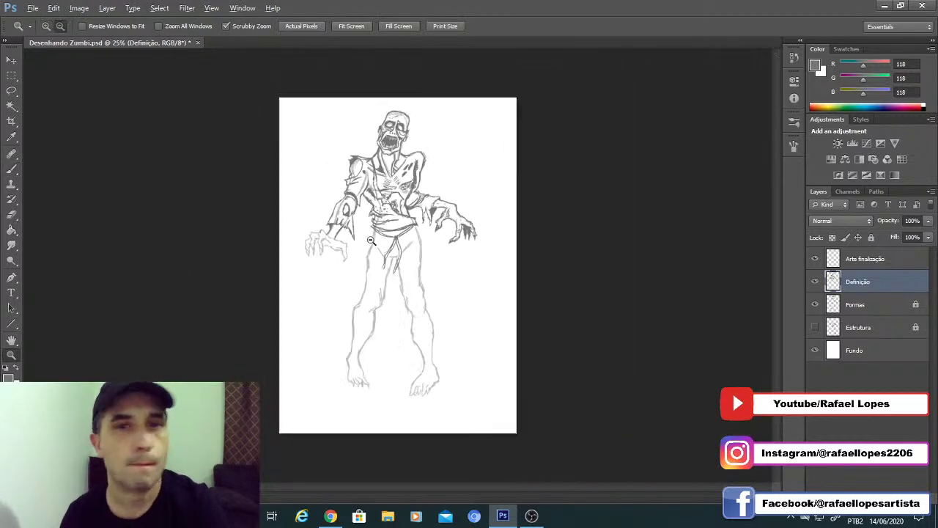
{"action": "left_click", "coordinate": [351, 244]}
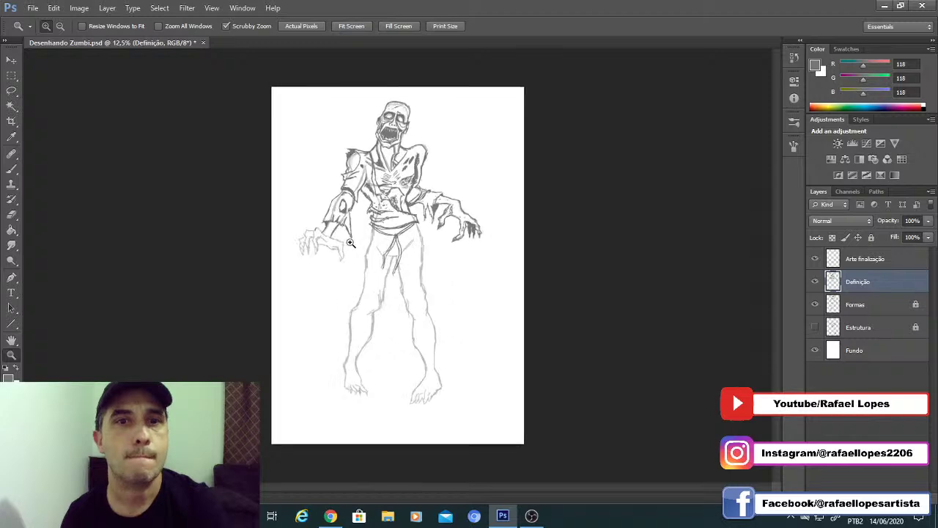
{"action": "left_click_drag", "start_coordinate": [350, 244], "coordinate": [396, 266]}
{"action": "left_click", "coordinate": [873, 312]}
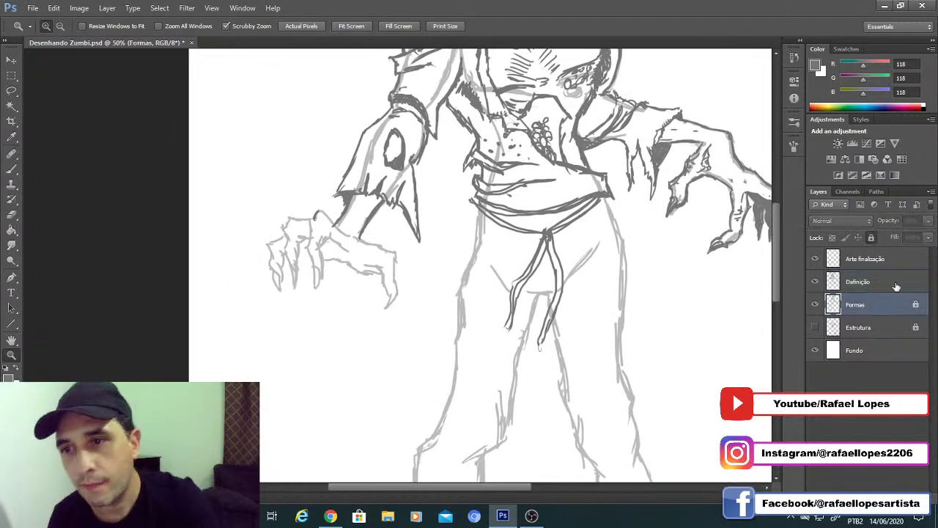
{"action": "left_click", "coordinate": [871, 238]}
Step: Lasso the faint clawed hand on the Formas layer, move it slightly outward and down, and deselect it
{"action": "key", "text": "l"}
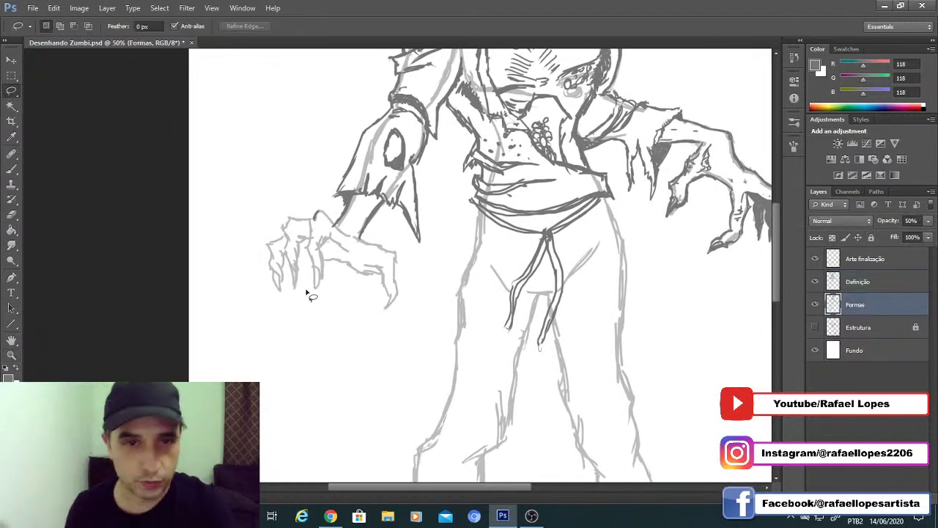
{"action": "mouse_move", "coordinate": [261, 301]}
{"action": "left_mouse_down"}
{"action": "mouse_move", "coordinate": [246, 262]}
{"action": "mouse_move", "coordinate": [268, 216]}
{"action": "mouse_move", "coordinate": [297, 201]}
{"action": "mouse_move", "coordinate": [320, 204]}
{"action": "mouse_move", "coordinate": [415, 267]}
{"action": "mouse_move", "coordinate": [369, 338]}
{"action": "mouse_move", "coordinate": [256, 311]}
{"action": "left_mouse_up"}
{"action": "left_click", "coordinate": [12, 59]}
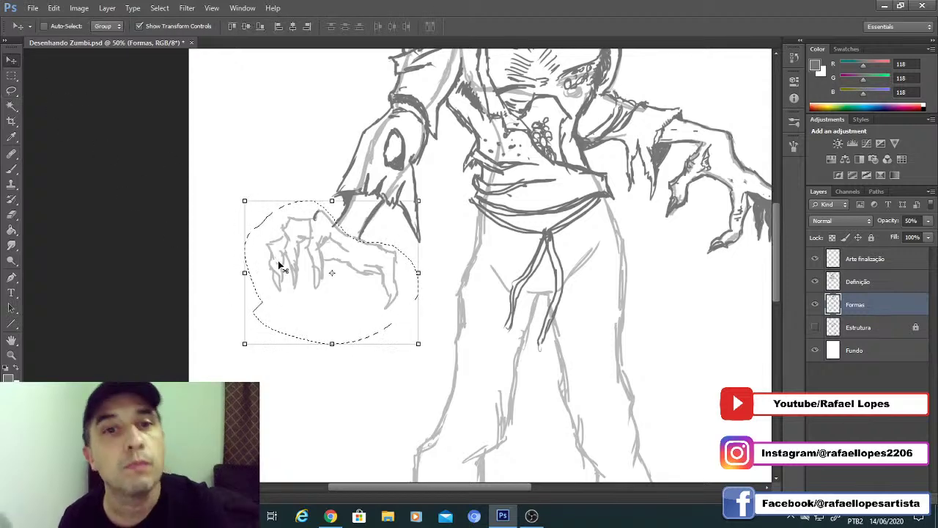
{"action": "left_click_drag", "start_coordinate": [279, 262], "coordinate": [272, 267]}
{"action": "left_click", "coordinate": [12, 75]}
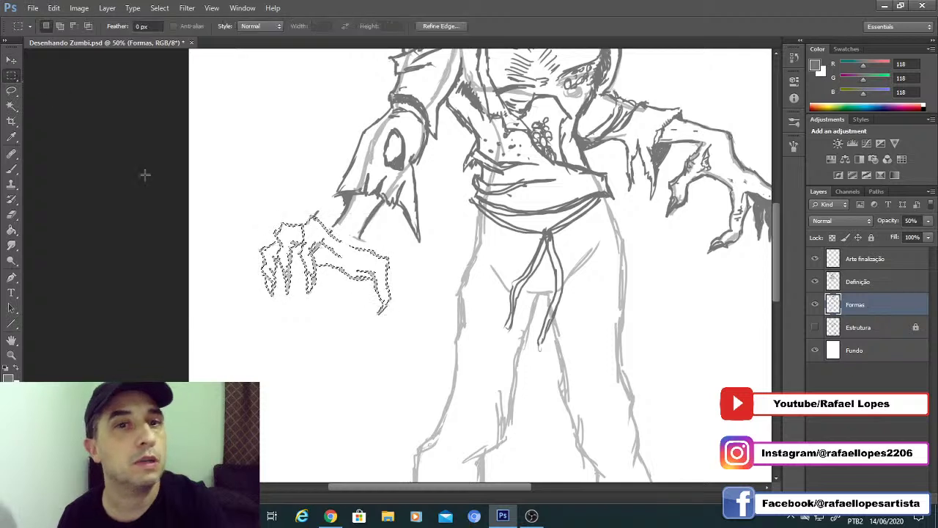
{"action": "key", "text": "ctrl+d"}
Step: Lock the Formas layer again and make Definição the active layer
{"action": "left_click", "coordinate": [852, 286]}
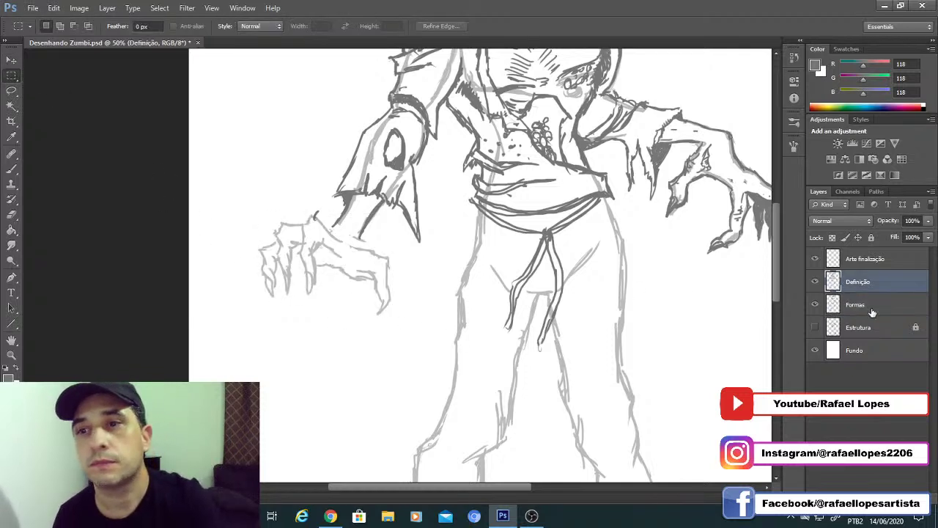
{"action": "left_click", "coordinate": [871, 306]}
{"action": "left_click", "coordinate": [871, 237]}
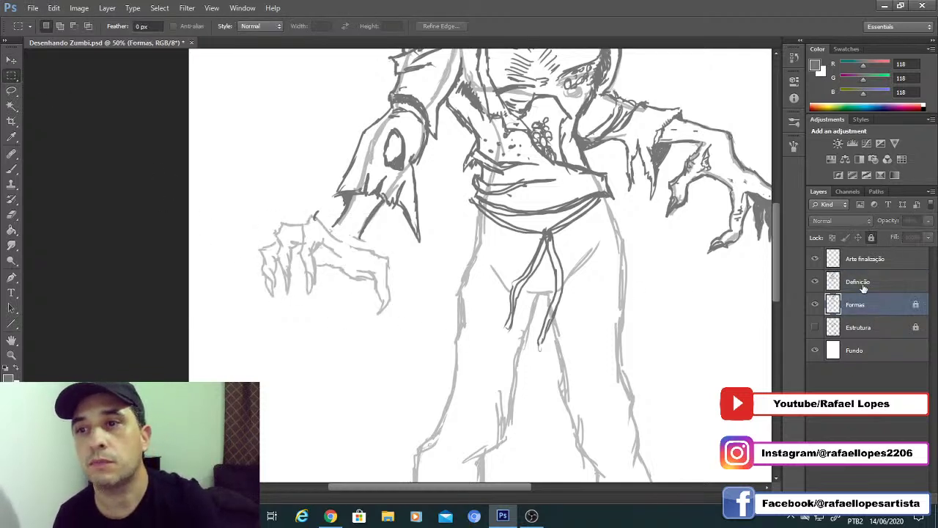
{"action": "left_click", "coordinate": [857, 285]}
Step: Erase the stray dark stroke above the hand's top knuckle on the Definição layer
{"action": "key", "text": "b"}
{"action": "scroll", "coordinate": [315, 227], "scroll_direction": "up", "scroll_amount": 2}
{"action": "key", "text": "e"}
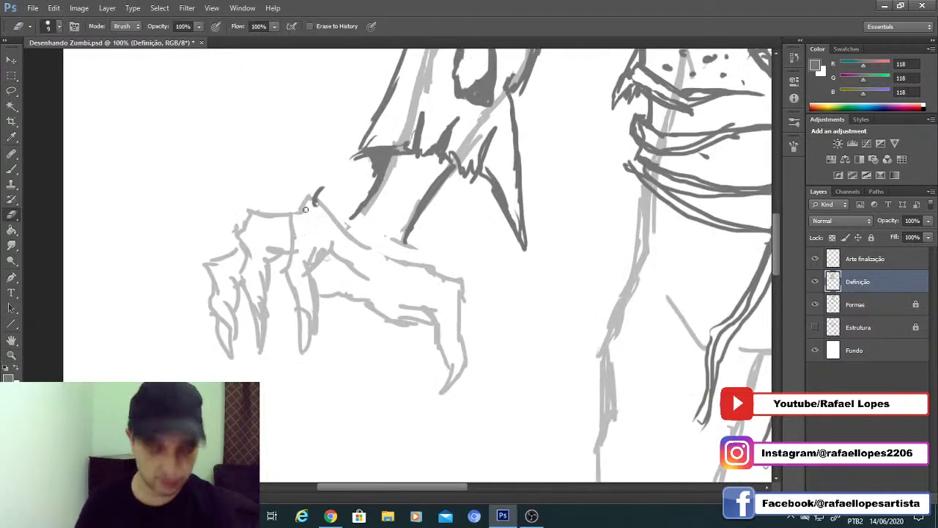
{"action": "left_click_drag", "start_coordinate": [314, 202], "coordinate": [322, 188]}
Step: Redraw the thumb's contours from the wrist to its pointed claw with the 15 px brush
{"action": "key", "text": "b"}
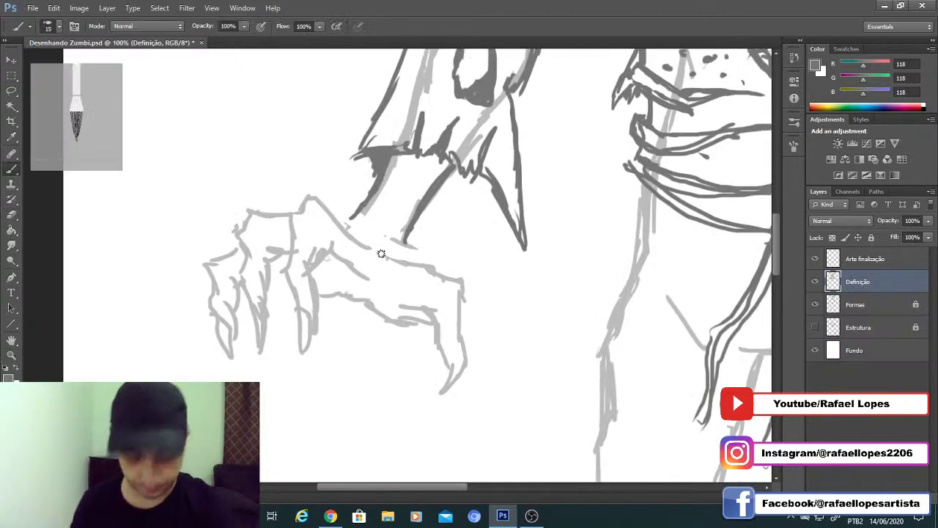
{"action": "mouse_move", "coordinate": [405, 240]}
{"action": "left_mouse_down"}
{"action": "mouse_move", "coordinate": [446, 272]}
{"action": "mouse_move", "coordinate": [464, 295]}
{"action": "mouse_move", "coordinate": [466, 362]}
{"action": "left_mouse_up"}
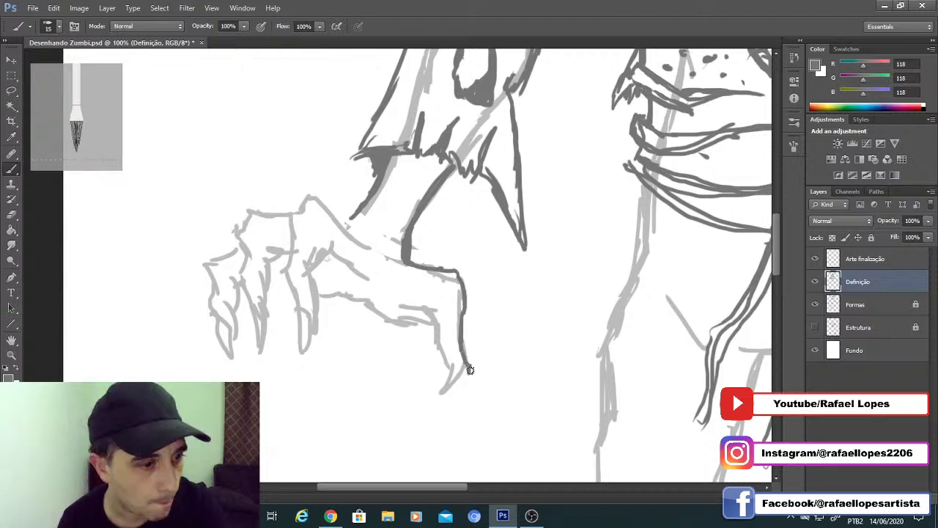
{"action": "mouse_move", "coordinate": [470, 369]}
{"action": "left_mouse_down"}
{"action": "mouse_move", "coordinate": [454, 393]}
{"action": "mouse_move", "coordinate": [418, 313]}
{"action": "left_mouse_up"}
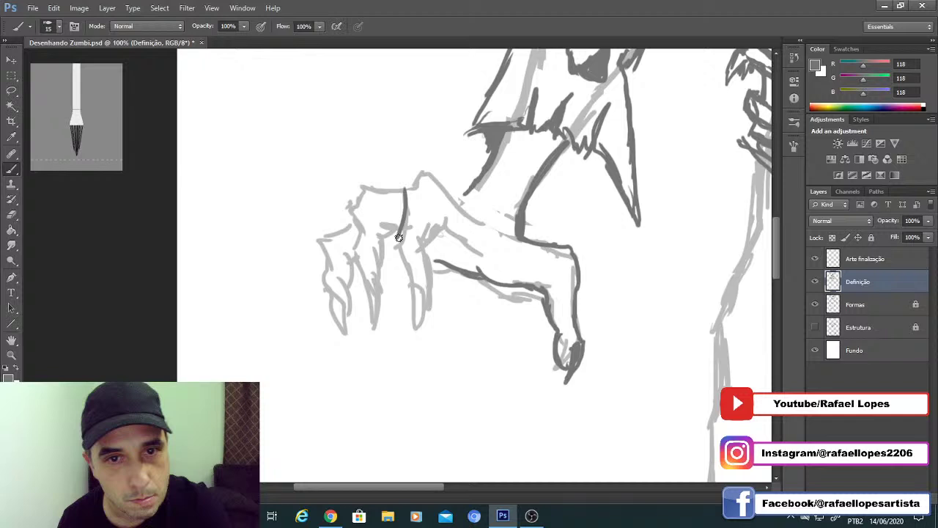
Step: Redraw the finger nearest the thumb with its claw, and the fold line joining it to the palm
{"action": "left_click_drag", "start_coordinate": [399, 237], "coordinate": [421, 338]}
{"action": "left_click_drag", "start_coordinate": [422, 242], "coordinate": [548, 242]}
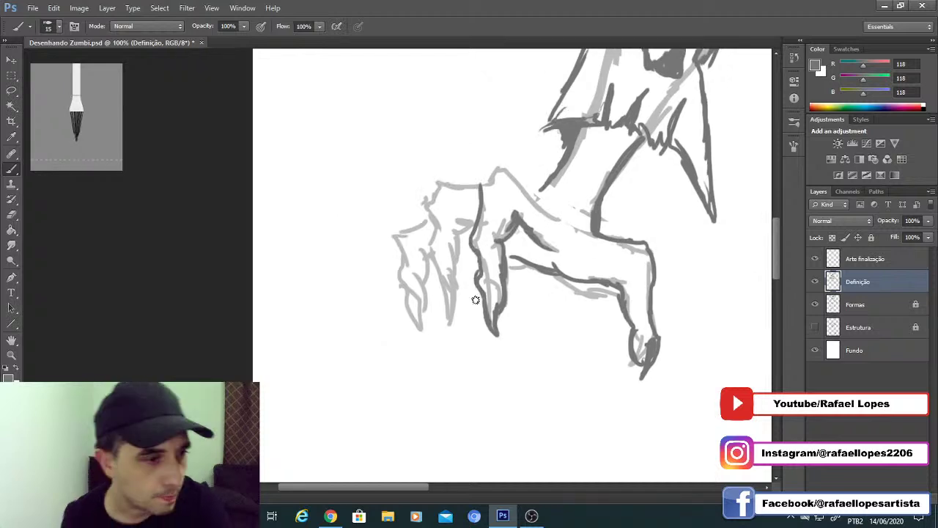
{"action": "scroll", "coordinate": [476, 300], "scroll_direction": "left", "scroll_amount": 1}
Step: Redraw the next finger and the knuckle line with a 10 px brush, and hatch the wrist below the torn sleeve
{"action": "key", "text": "bracketleft"}
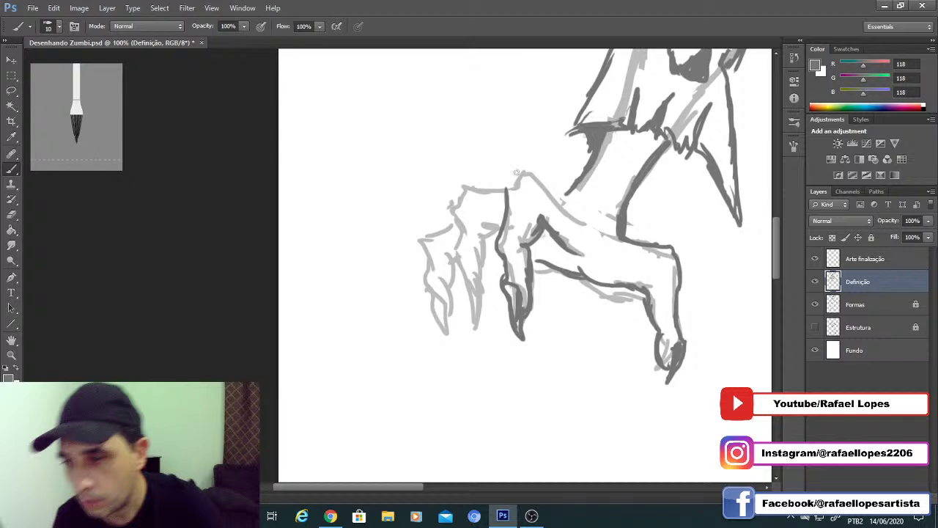
{"action": "mouse_move", "coordinate": [463, 187]}
{"action": "left_mouse_down"}
{"action": "mouse_move", "coordinate": [467, 323]}
{"action": "mouse_move", "coordinate": [503, 219]}
{"action": "left_mouse_up"}
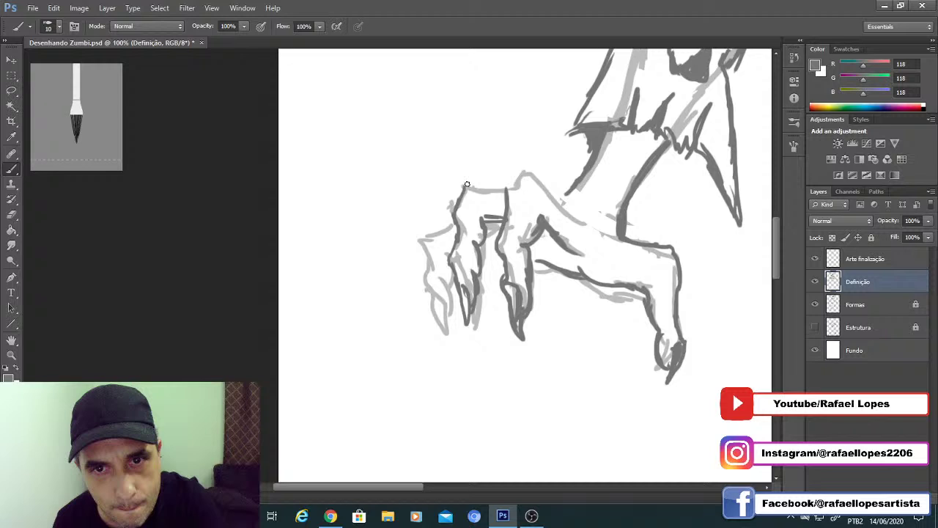
{"action": "left_click_drag", "start_coordinate": [467, 184], "coordinate": [576, 217]}
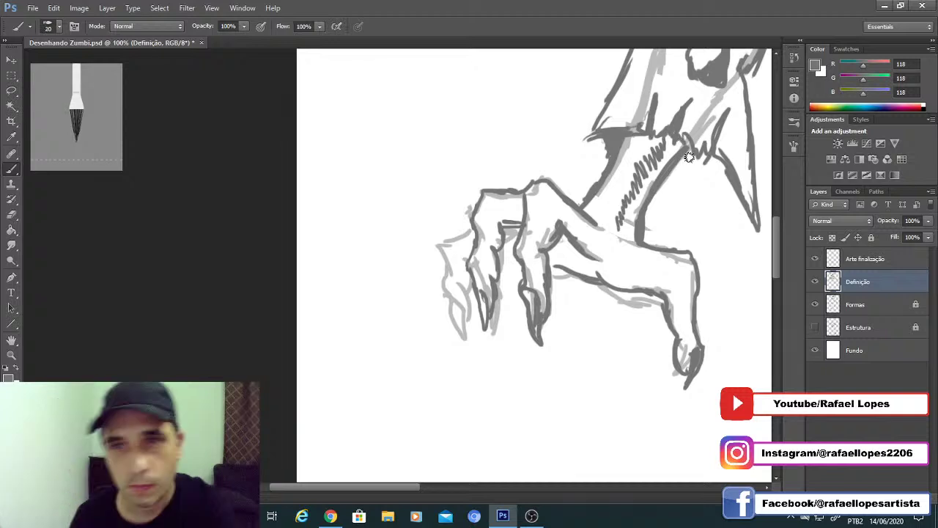
Step: Thicken the wrist contour on the body side and trim its edge with the 10 px eraser
{"action": "left_click_drag", "start_coordinate": [689, 157], "coordinate": [642, 194]}
{"action": "key", "text": "e"}
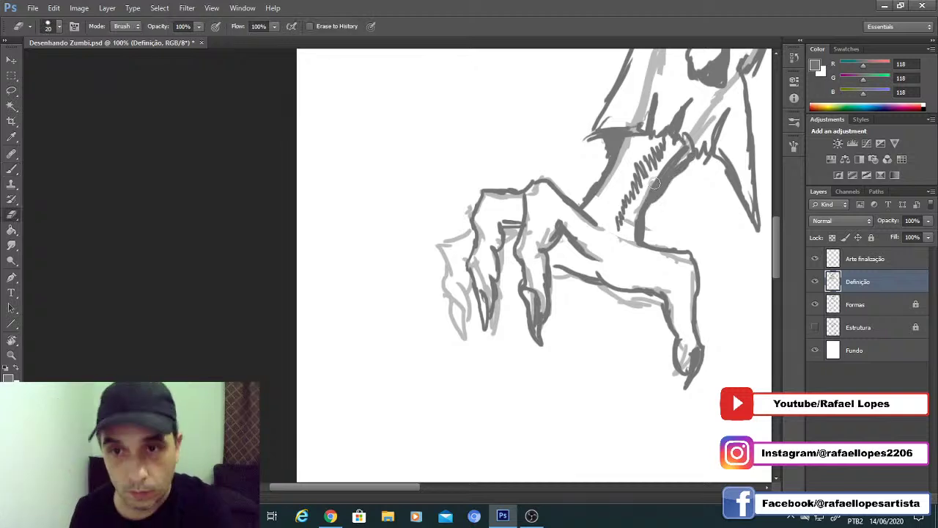
{"action": "key", "text": "ctrl+z"}
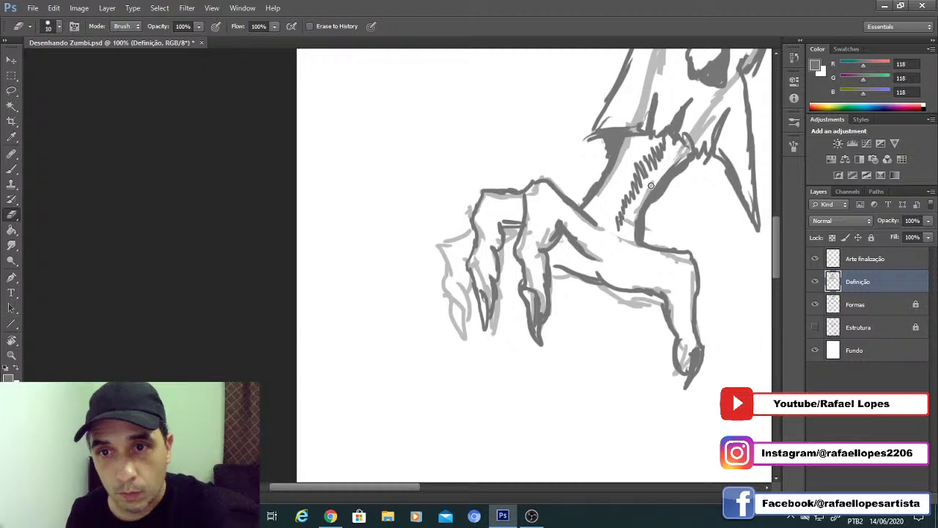
{"action": "left_click_drag", "start_coordinate": [651, 205], "coordinate": [688, 172]}
{"action": "key", "text": "b"}
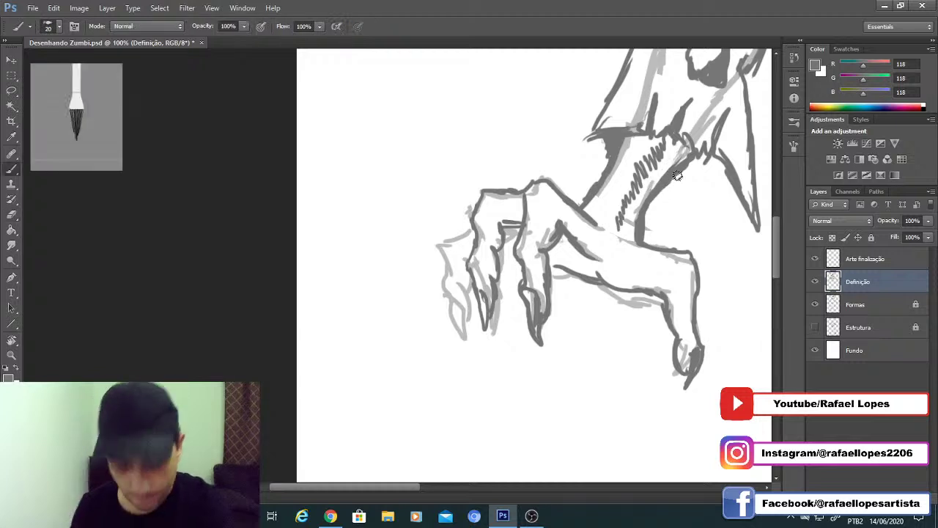
Step: Save the drawing and redraw the outermost finger with its darkened claw using the 20 px brush
{"action": "key", "text": "z"}
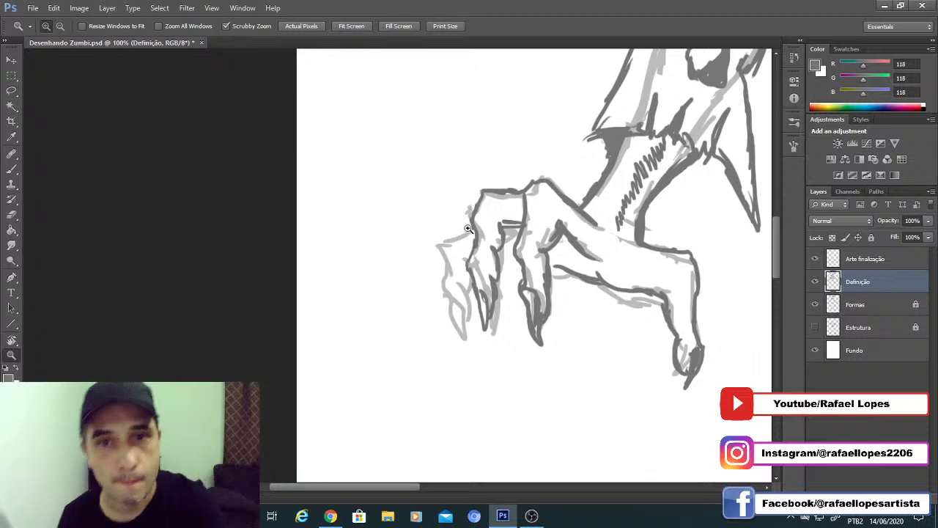
{"action": "key", "text": "b"}
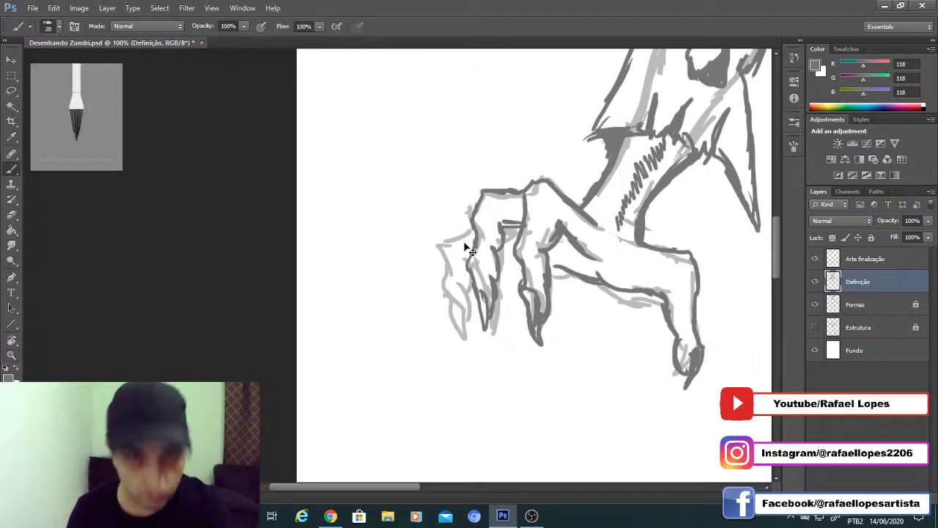
{"action": "key", "text": "ctrl+s"}
{"action": "mouse_move", "coordinate": [456, 240]}
{"action": "left_mouse_down"}
{"action": "mouse_move", "coordinate": [471, 230]}
{"action": "mouse_move", "coordinate": [437, 256]}
{"action": "mouse_move", "coordinate": [460, 342]}
{"action": "mouse_move", "coordinate": [473, 275]}
{"action": "left_mouse_up"}
{"action": "left_click_drag", "start_coordinate": [455, 320], "coordinate": [454, 308]}
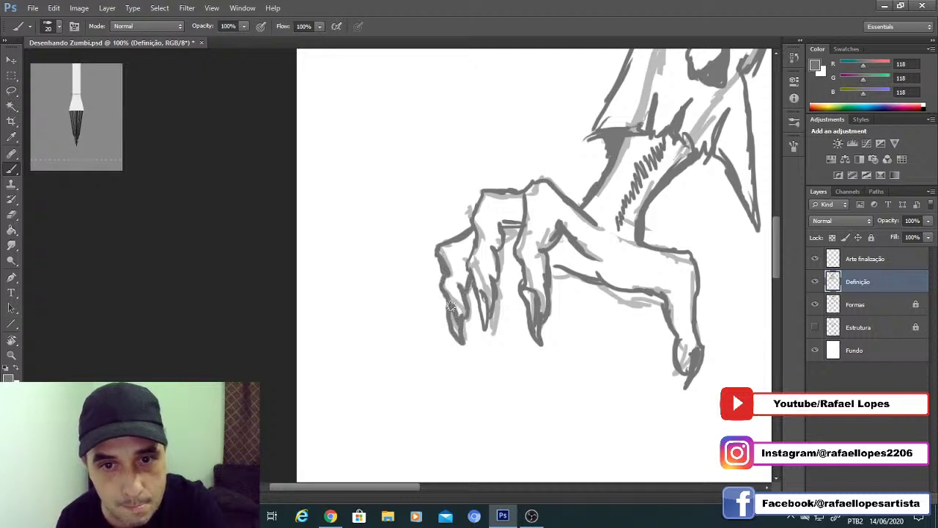
Step: Fill the palm hollow between finger and thumb with dark gray and shade the thumb's underside
{"action": "mouse_move", "coordinate": [550, 269]}
{"action": "left_mouse_down"}
{"action": "mouse_move", "coordinate": [575, 273]}
{"action": "mouse_move", "coordinate": [555, 272]}
{"action": "left_mouse_up"}
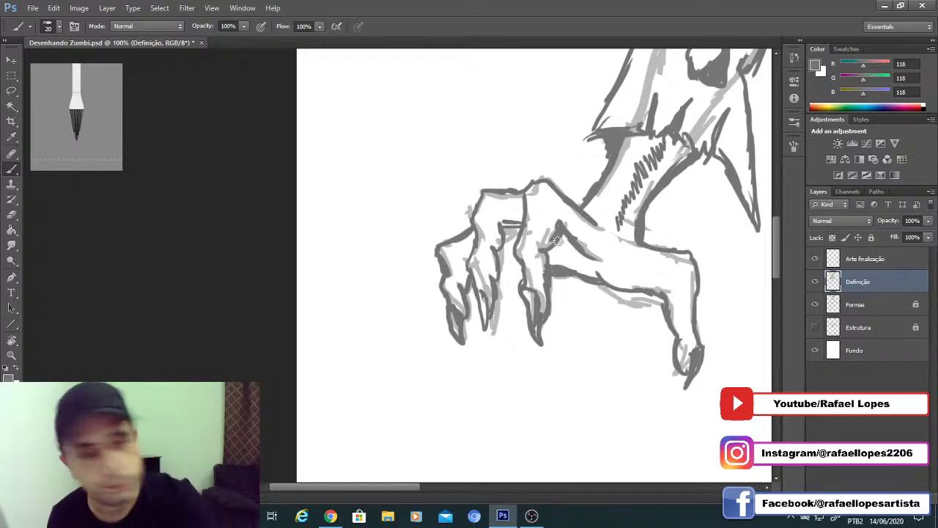
{"action": "mouse_move", "coordinate": [555, 250]}
{"action": "left_mouse_down"}
{"action": "mouse_move", "coordinate": [579, 254]}
{"action": "mouse_move", "coordinate": [566, 243]}
{"action": "mouse_move", "coordinate": [570, 256]}
{"action": "mouse_move", "coordinate": [558, 261]}
{"action": "mouse_move", "coordinate": [594, 260]}
{"action": "mouse_move", "coordinate": [550, 255]}
{"action": "mouse_move", "coordinate": [591, 265]}
{"action": "mouse_move", "coordinate": [558, 271]}
{"action": "mouse_move", "coordinate": [591, 275]}
{"action": "mouse_move", "coordinate": [519, 189]}
{"action": "mouse_move", "coordinate": [550, 222]}
{"action": "mouse_move", "coordinate": [577, 216]}
{"action": "mouse_move", "coordinate": [624, 236]}
{"action": "mouse_move", "coordinate": [600, 223]}
{"action": "mouse_move", "coordinate": [608, 233]}
{"action": "mouse_move", "coordinate": [580, 230]}
{"action": "mouse_move", "coordinate": [560, 213]}
{"action": "mouse_move", "coordinate": [617, 239]}
{"action": "left_mouse_up"}
{"action": "key", "text": "["}
{"action": "key", "text": "e"}
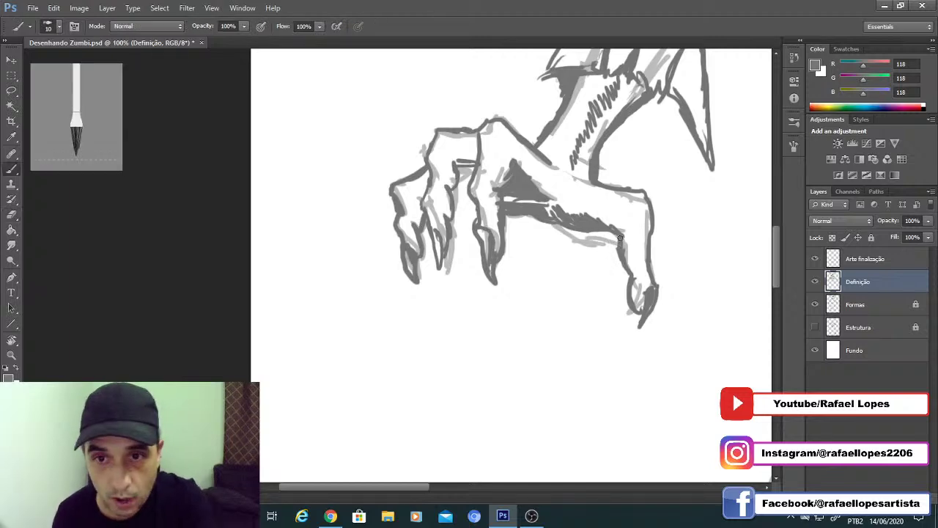
{"action": "key", "text": "z"}
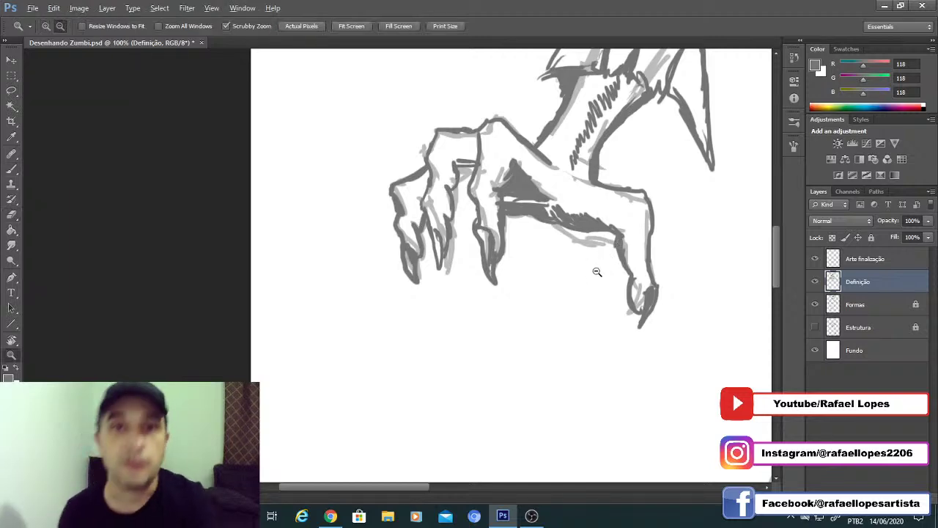
Step: Review the whole zombie figure to judge the redrawn torso, arms and hands together
{"action": "left_click", "coordinate": [597, 272], "text": "alt"}
{"action": "left_click", "coordinate": [597, 272], "text": "alt"}
{"action": "left_click", "coordinate": [593, 257], "text": "alt"}
{"action": "left_click", "coordinate": [593, 257], "text": "alt"}
{"action": "left_click", "coordinate": [593, 257], "text": "alt"}
{"action": "left_click", "coordinate": [593, 257], "text": "alt"}
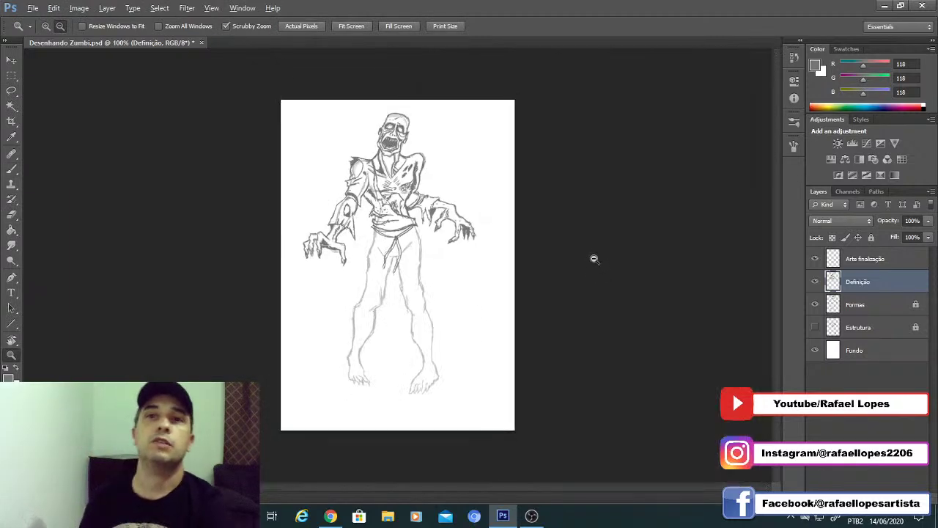
{"action": "left_click", "coordinate": [593, 258], "text": "alt"}
{"action": "left_click", "coordinate": [378, 225]}
{"action": "left_click", "coordinate": [378, 225]}
{"action": "left_click_drag", "start_coordinate": [378, 225], "coordinate": [403, 256]}
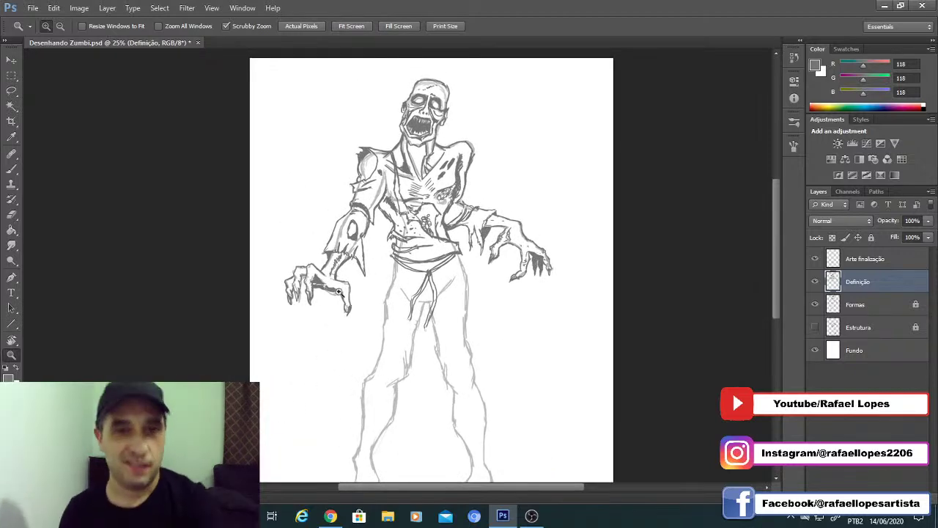
Step: Fill the gap behind the fingers below the knuckle line with dark gray using the 10 px brush
{"action": "left_click", "coordinate": [343, 286]}
{"action": "left_click_drag", "start_coordinate": [345, 285], "coordinate": [385, 247]}
{"action": "left_click", "coordinate": [328, 244]}
{"action": "left_click", "coordinate": [294, 244]}
{"action": "key", "text": "b"}
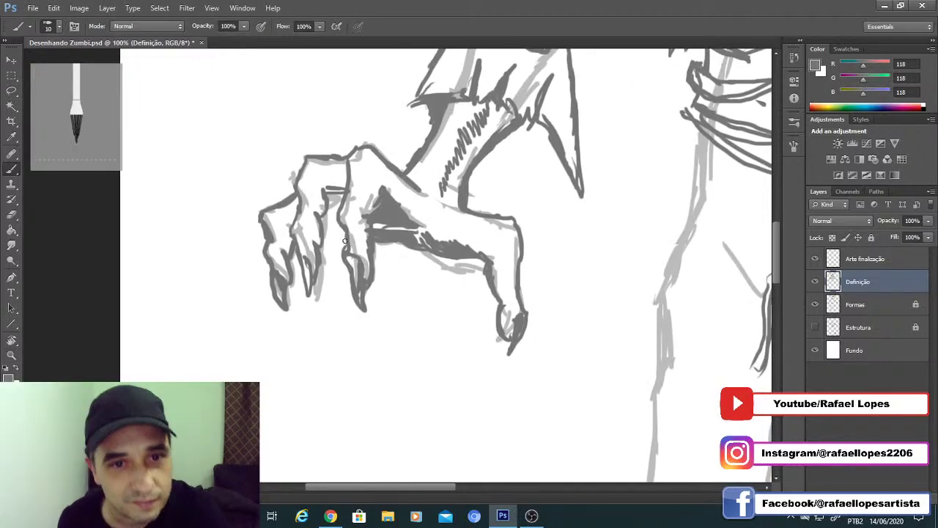
{"action": "mouse_move", "coordinate": [345, 234]}
{"action": "left_mouse_down"}
{"action": "mouse_move", "coordinate": [324, 229]}
{"action": "mouse_move", "coordinate": [341, 218]}
{"action": "left_mouse_up"}
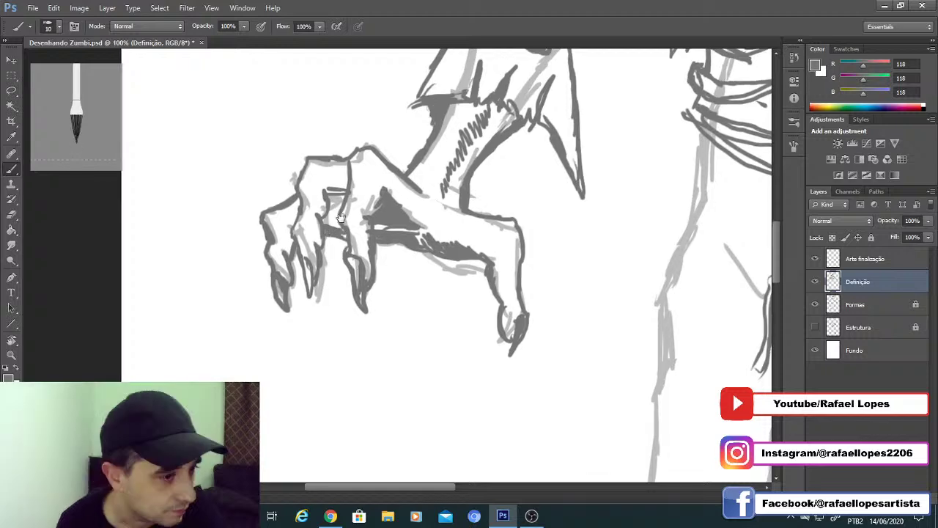
{"action": "left_click_drag", "start_coordinate": [341, 218], "coordinate": [316, 277]}
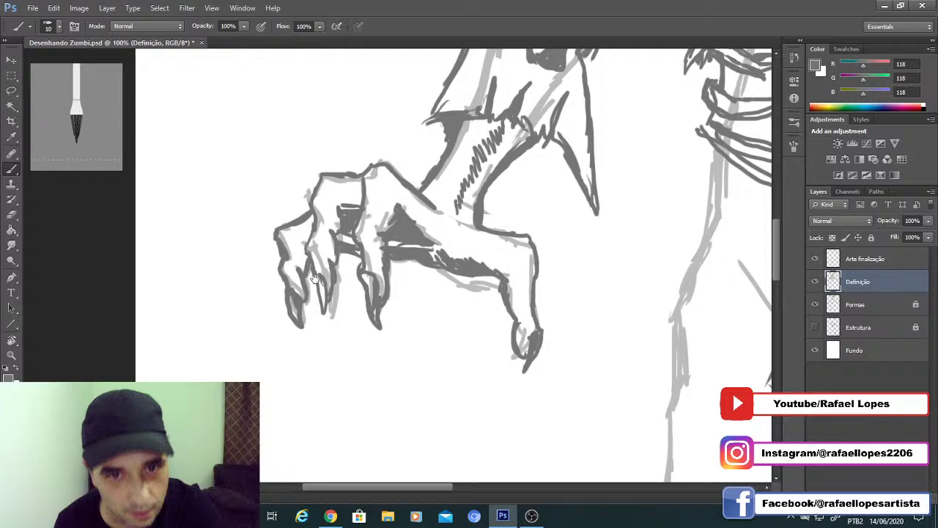
Step: Draw one more clawed finger behind the outermost finger and fill it with solid dark gray
{"action": "left_click_drag", "start_coordinate": [316, 277], "coordinate": [319, 216]}
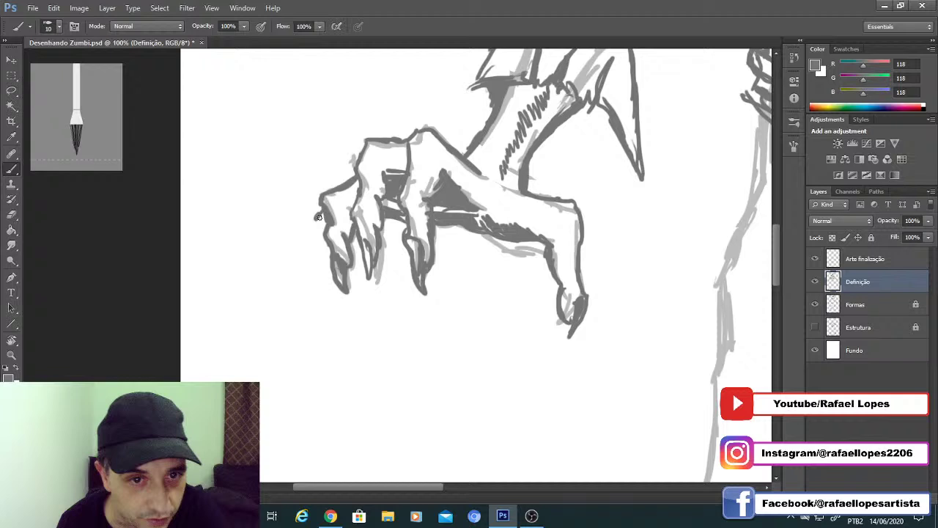
{"action": "left_click_drag", "start_coordinate": [318, 216], "coordinate": [338, 317]}
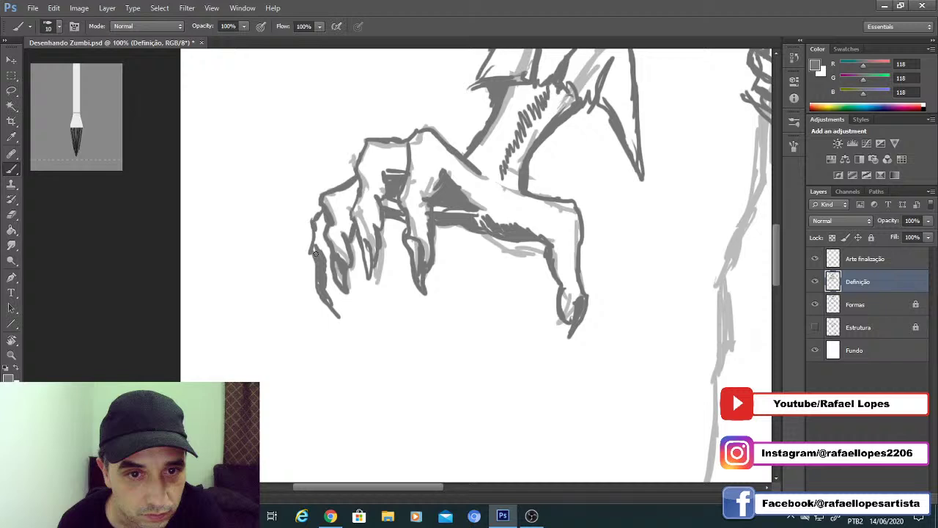
{"action": "left_click_drag", "start_coordinate": [315, 253], "coordinate": [327, 265]}
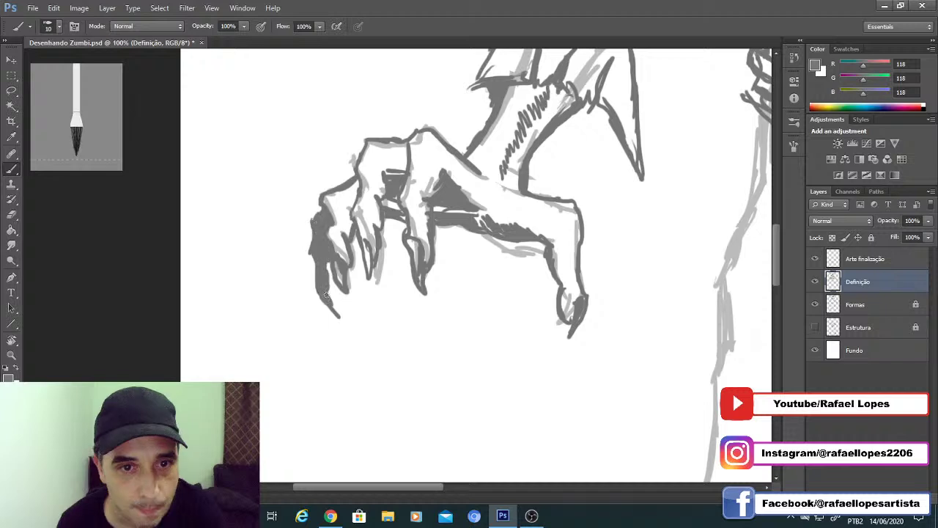
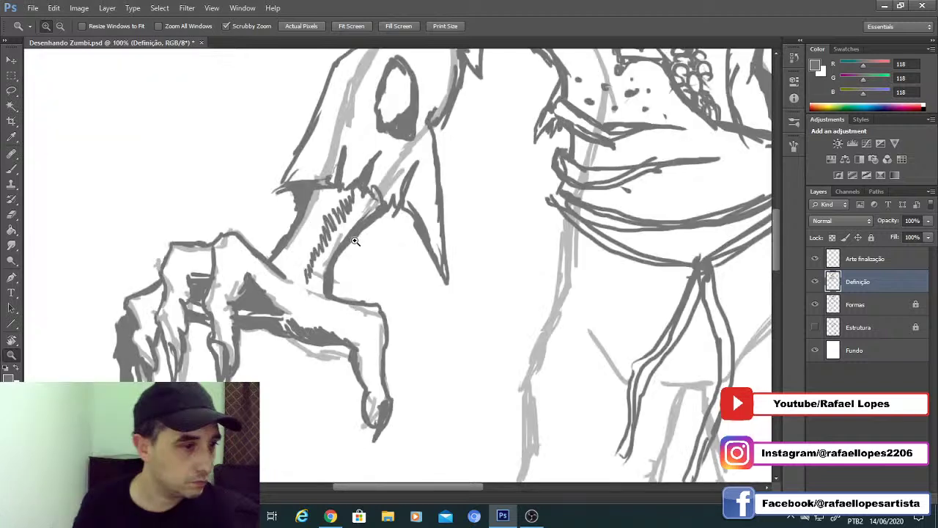
Step: Sketch ragged strips with an oval hole hanging inside the torn sleeve beside the wrist, and clean the hole with the 10 px eraser
{"action": "left_click", "coordinate": [355, 241]}
{"action": "key", "text": "b"}
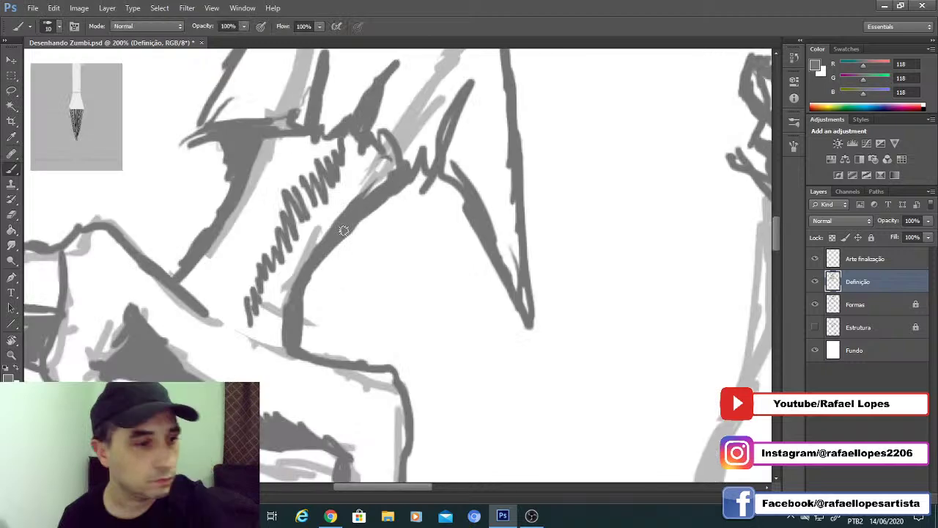
{"action": "mouse_move", "coordinate": [343, 230]}
{"action": "left_mouse_down"}
{"action": "mouse_move", "coordinate": [400, 276]}
{"action": "mouse_move", "coordinate": [385, 292]}
{"action": "mouse_move", "coordinate": [435, 323]}
{"action": "left_mouse_up"}
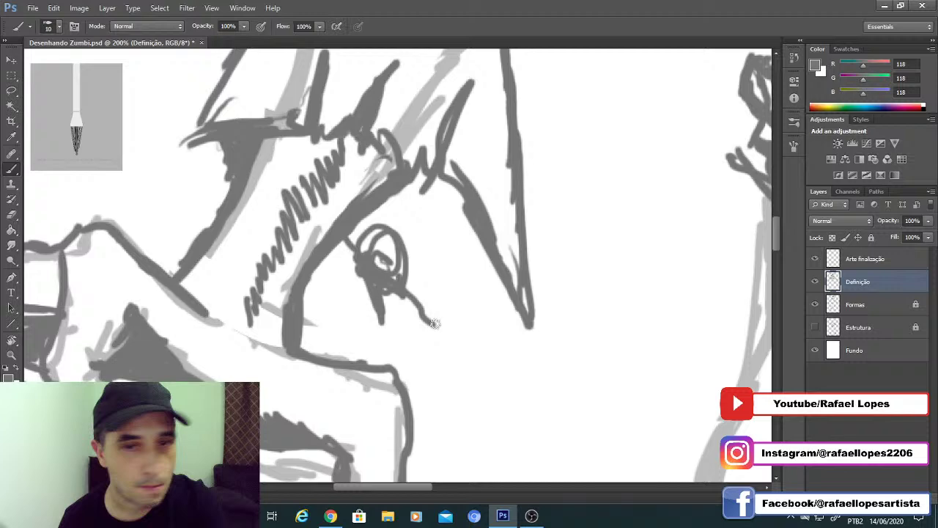
{"action": "mouse_move", "coordinate": [435, 324]}
{"action": "left_mouse_down"}
{"action": "mouse_move", "coordinate": [450, 258]}
{"action": "mouse_move", "coordinate": [441, 233]}
{"action": "mouse_move", "coordinate": [458, 219]}
{"action": "left_mouse_up"}
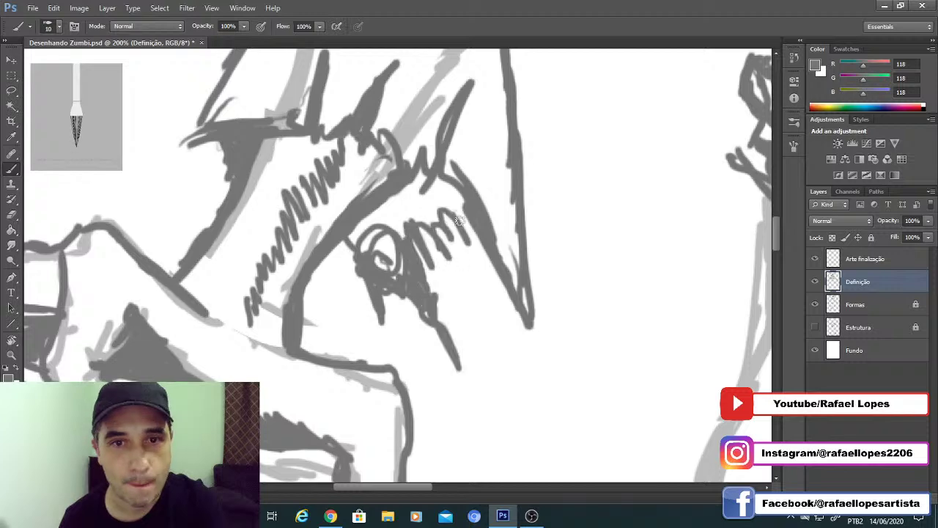
{"action": "key", "text": "e"}
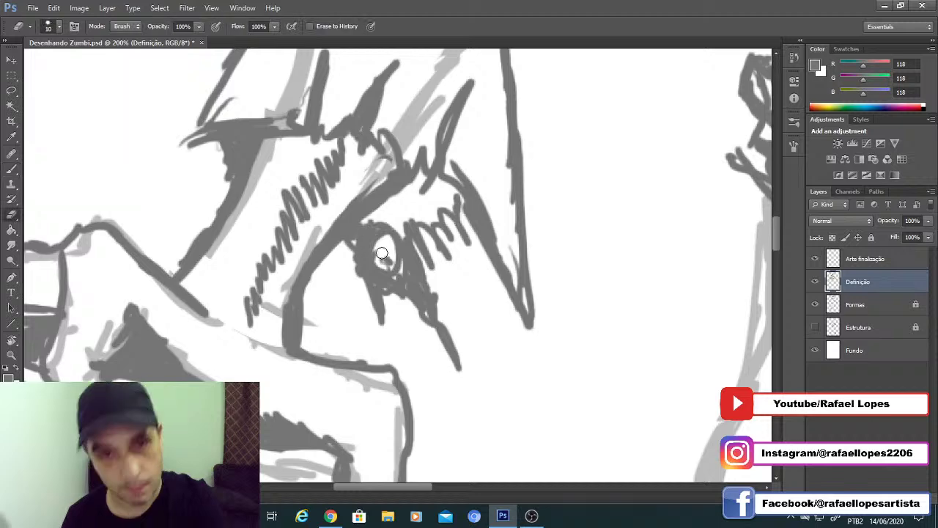
{"action": "left_click_drag", "start_coordinate": [382, 253], "coordinate": [388, 267]}
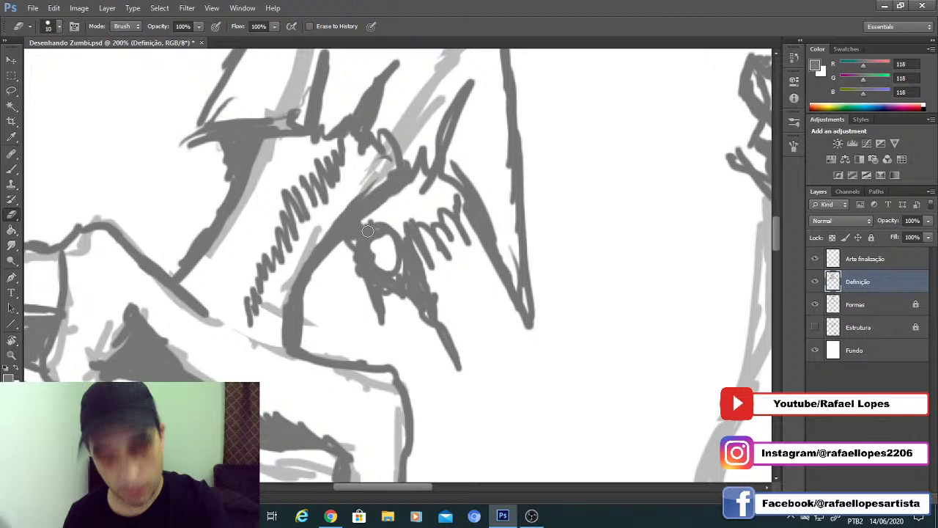
Step: Fill the ragged strips and the area up to the torn sleeve edge with dark gray, keeping the oval hole white
{"action": "key", "text": "b"}
{"action": "mouse_move", "coordinate": [367, 231]}
{"action": "left_mouse_down"}
{"action": "mouse_move", "coordinate": [423, 189]}
{"action": "mouse_move", "coordinate": [421, 171]}
{"action": "left_mouse_up"}
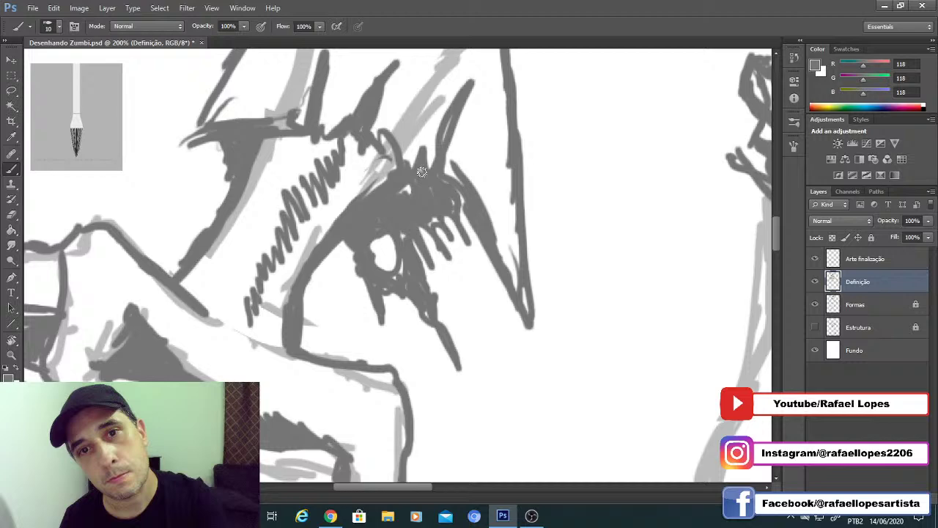
{"action": "left_click_drag", "start_coordinate": [422, 171], "coordinate": [382, 293]}
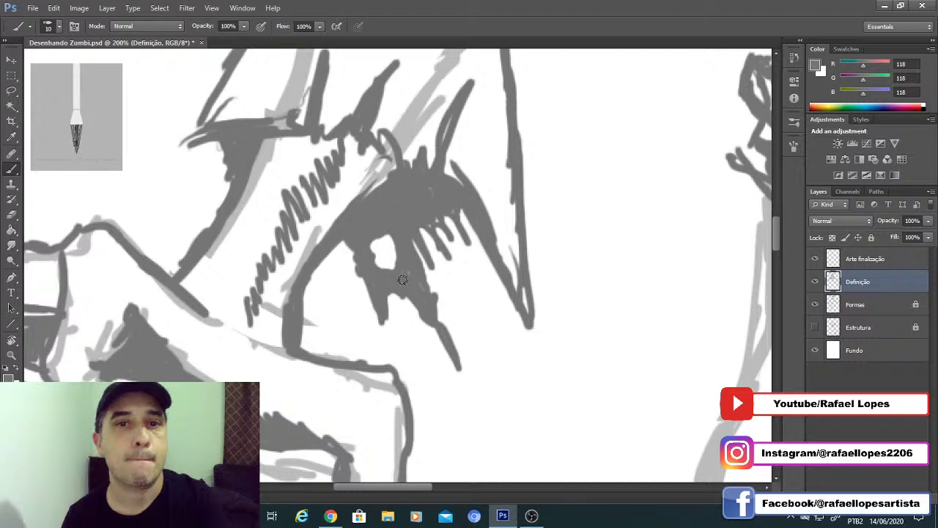
Step: Add curved fold lines around the upper sleeve's torn hem and the top of the forearm sleeve at the elbow
{"action": "key", "text": "z"}
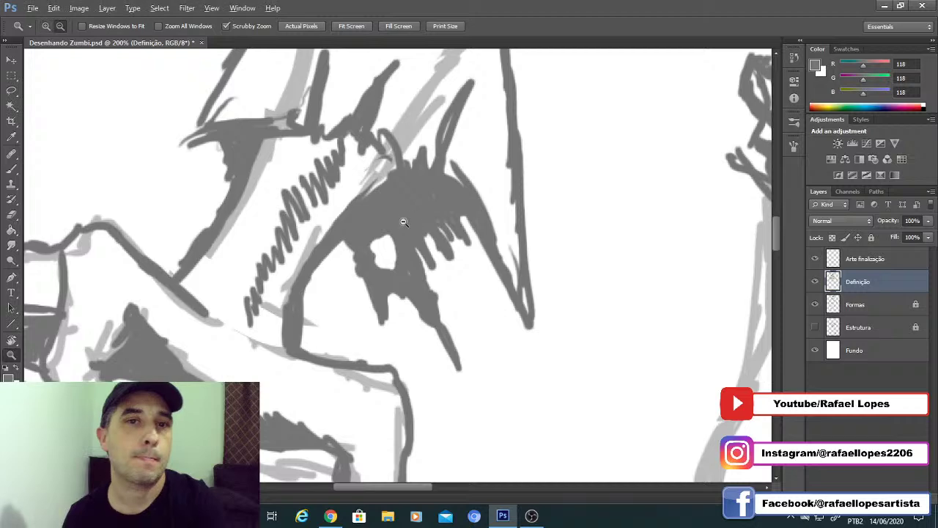
{"action": "left_click", "coordinate": [403, 222], "text": "alt"}
{"action": "left_click", "coordinate": [341, 241], "text": "alt"}
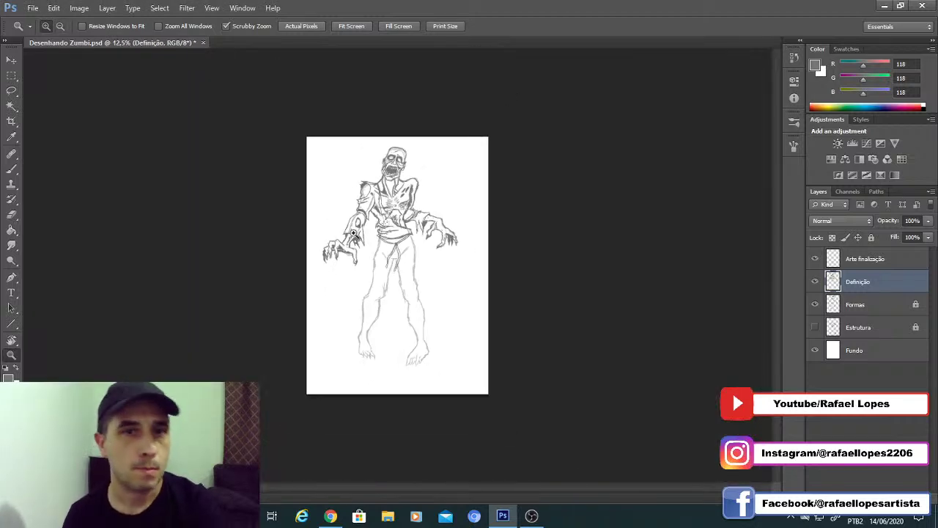
{"action": "left_click", "coordinate": [353, 233]}
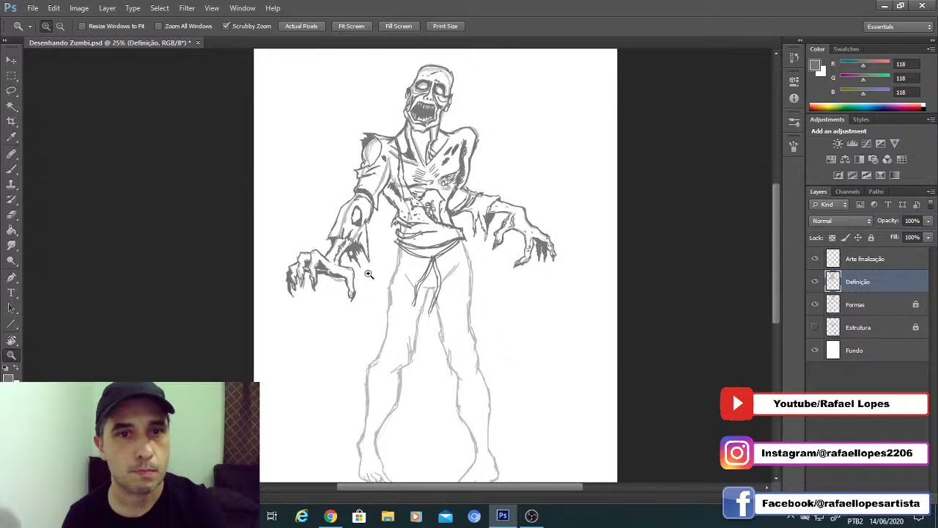
{"action": "left_click_drag", "start_coordinate": [351, 223], "coordinate": [349, 233]}
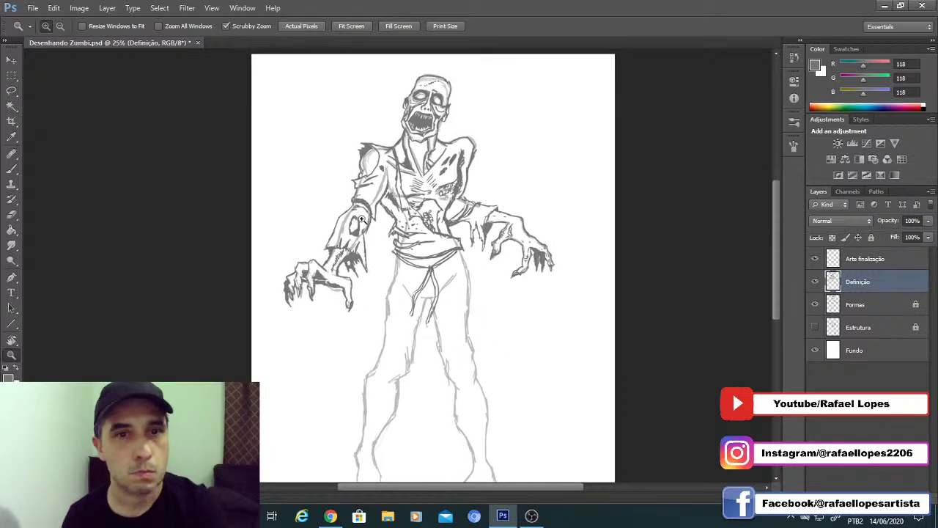
{"action": "left_click", "coordinate": [361, 217]}
{"action": "left_click", "coordinate": [361, 216]}
{"action": "left_click", "coordinate": [360, 214]}
{"action": "left_click", "coordinate": [360, 214]}
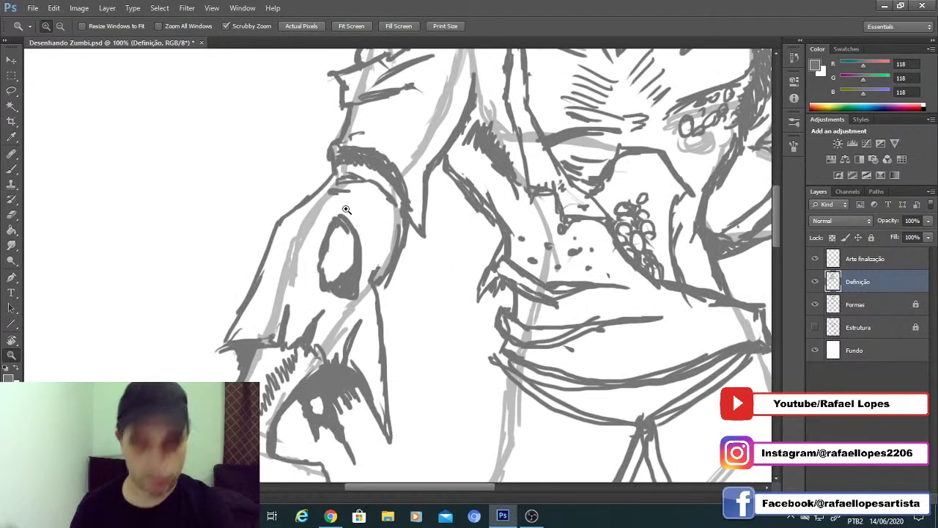
{"action": "key", "text": "b"}
{"action": "left_click_drag", "start_coordinate": [314, 206], "coordinate": [380, 199]}
{"action": "mouse_move", "coordinate": [391, 163]}
{"action": "left_mouse_down"}
{"action": "mouse_move", "coordinate": [398, 223]}
{"action": "mouse_move", "coordinate": [426, 261]}
{"action": "left_mouse_up"}
{"action": "left_click_drag", "start_coordinate": [402, 211], "coordinate": [423, 244]}
{"action": "mouse_move", "coordinate": [369, 197]}
{"action": "left_mouse_down"}
{"action": "mouse_move", "coordinate": [421, 226]}
{"action": "mouse_move", "coordinate": [432, 264]}
{"action": "left_mouse_up"}
{"action": "left_click_drag", "start_coordinate": [424, 217], "coordinate": [437, 316]}
{"action": "mouse_move", "coordinate": [433, 266]}
{"action": "left_mouse_down"}
{"action": "mouse_move", "coordinate": [428, 296]}
{"action": "mouse_move", "coordinate": [372, 214]}
{"action": "mouse_move", "coordinate": [434, 181]}
{"action": "mouse_move", "coordinate": [437, 127]}
{"action": "mouse_move", "coordinate": [441, 183]}
{"action": "mouse_move", "coordinate": [429, 199]}
{"action": "left_mouse_up"}
Step: Darken the upper edge of the wound on the side of the chest with the 10 px brush
{"action": "key", "text": "ctrl+alt+space"}
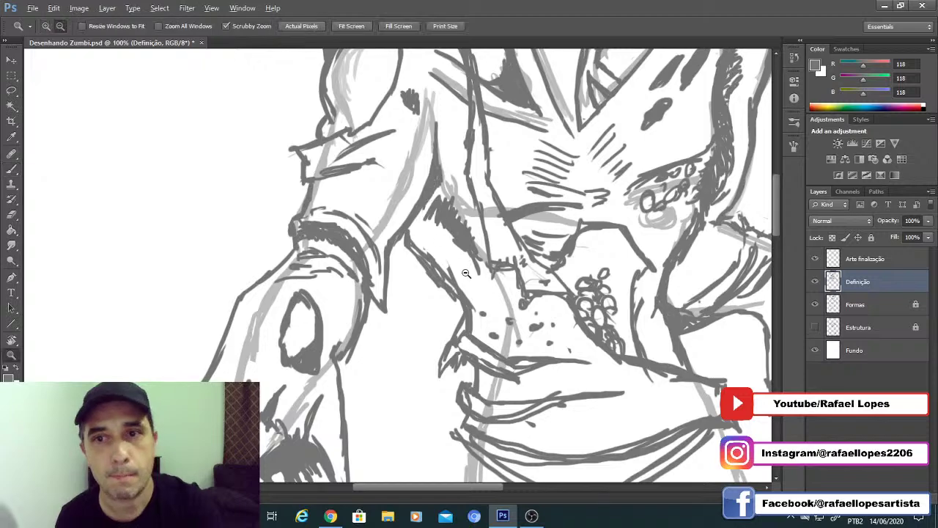
{"action": "left_click", "coordinate": [466, 274], "text": "alt"}
{"action": "left_click", "coordinate": [467, 274], "text": "alt"}
{"action": "left_click", "coordinate": [521, 247]}
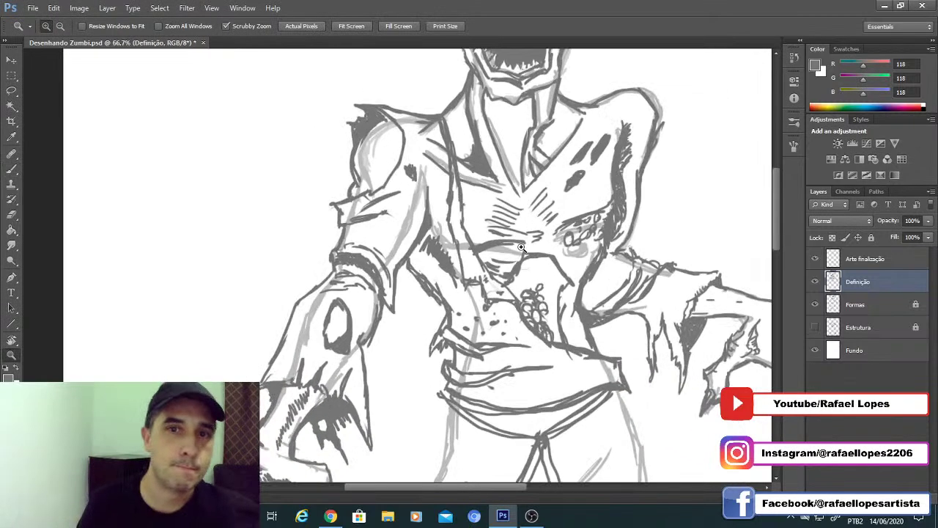
{"action": "left_click", "coordinate": [518, 255]}
{"action": "key", "text": "b"}
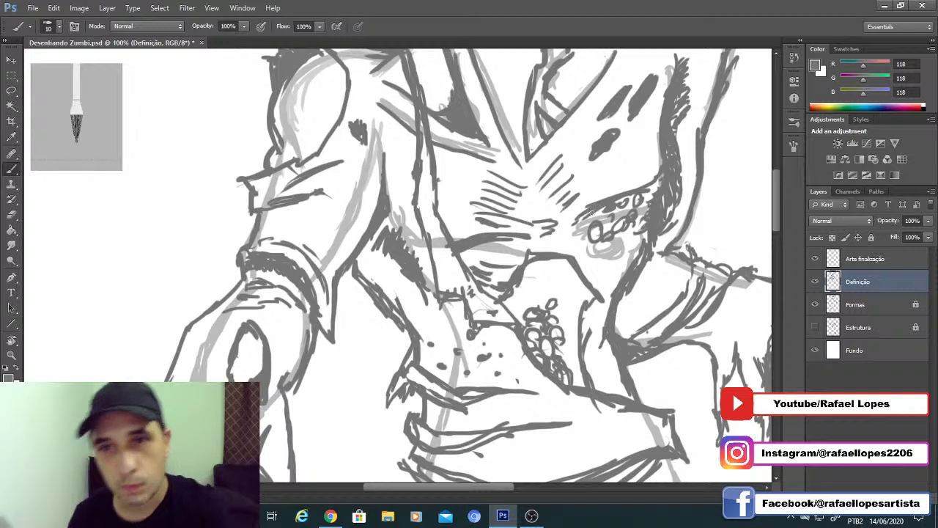
{"action": "mouse_move", "coordinate": [658, 186]}
{"action": "left_mouse_down"}
{"action": "mouse_move", "coordinate": [645, 201]}
{"action": "mouse_move", "coordinate": [662, 179]}
{"action": "left_mouse_up"}
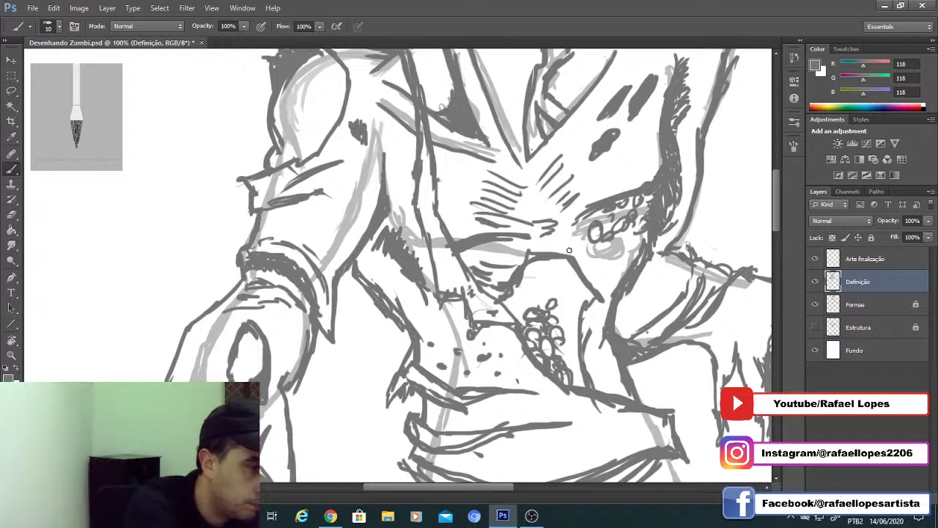
Step: Outline a wound over the dotted area of the belly, fill it with small circles and darken the gaps between them
{"action": "mouse_move", "coordinate": [471, 329]}
{"action": "left_mouse_down"}
{"action": "mouse_move", "coordinate": [631, 256]}
{"action": "mouse_move", "coordinate": [558, 255]}
{"action": "left_mouse_up"}
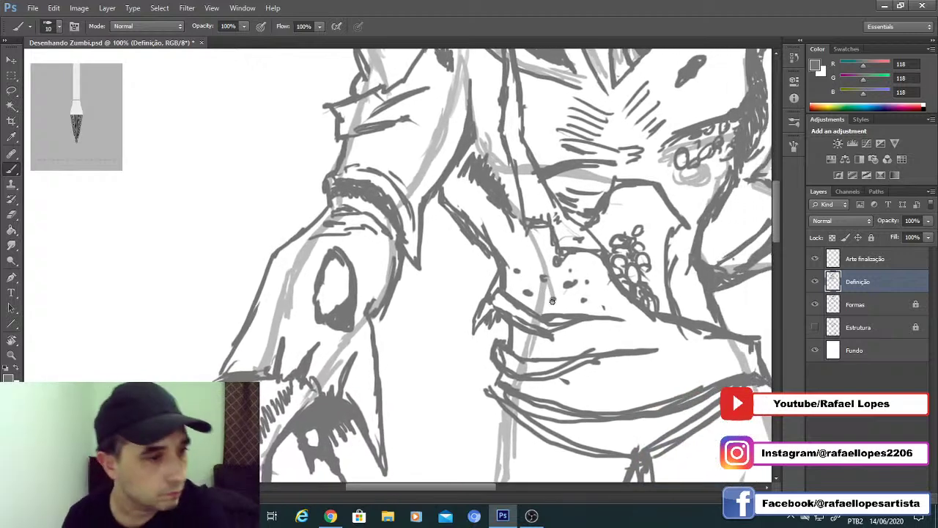
{"action": "mouse_move", "coordinate": [532, 252]}
{"action": "left_mouse_down"}
{"action": "mouse_move", "coordinate": [596, 283]}
{"action": "mouse_move", "coordinate": [623, 332]}
{"action": "left_mouse_up"}
{"action": "left_click_drag", "start_coordinate": [583, 295], "coordinate": [584, 302]}
{"action": "left_click_drag", "start_coordinate": [585, 295], "coordinate": [588, 303]}
{"action": "mouse_move", "coordinate": [595, 302]}
{"action": "left_mouse_down"}
{"action": "mouse_move", "coordinate": [591, 309]}
{"action": "mouse_move", "coordinate": [601, 304]}
{"action": "left_mouse_up"}
{"action": "mouse_move", "coordinate": [550, 271]}
{"action": "left_mouse_down"}
{"action": "mouse_move", "coordinate": [519, 297]}
{"action": "mouse_move", "coordinate": [546, 265]}
{"action": "left_mouse_up"}
{"action": "mouse_move", "coordinate": [558, 297]}
{"action": "left_mouse_down"}
{"action": "mouse_move", "coordinate": [591, 305]}
{"action": "mouse_move", "coordinate": [601, 293]}
{"action": "mouse_move", "coordinate": [568, 305]}
{"action": "mouse_move", "coordinate": [559, 281]}
{"action": "mouse_move", "coordinate": [570, 282]}
{"action": "mouse_move", "coordinate": [536, 312]}
{"action": "left_mouse_up"}
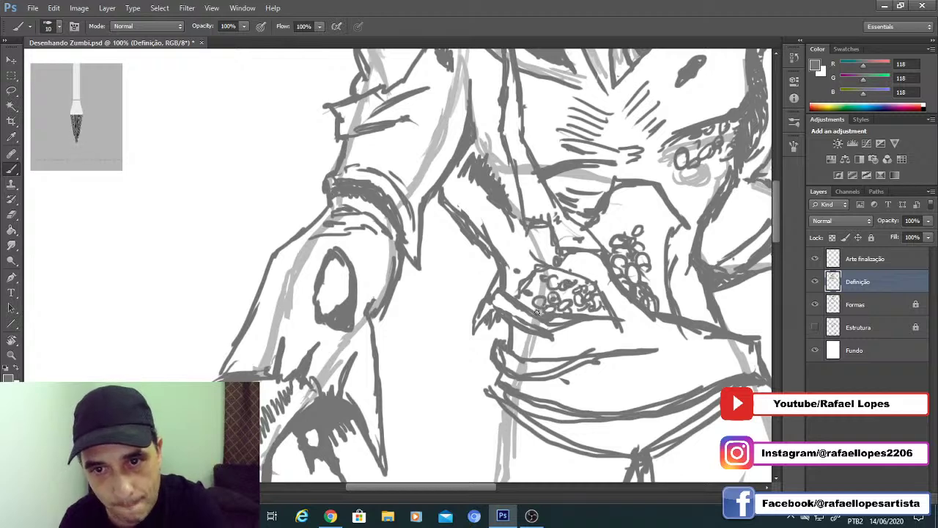
{"action": "mouse_move", "coordinate": [572, 276]}
{"action": "left_mouse_down"}
{"action": "mouse_move", "coordinate": [572, 303]}
{"action": "mouse_move", "coordinate": [572, 295]}
{"action": "mouse_move", "coordinate": [533, 335]}
{"action": "left_mouse_up"}
Step: Erase the slanted line at the edge of the belly opening below the ribs and redraw it with a thicker stroke
{"action": "key", "text": "z"}
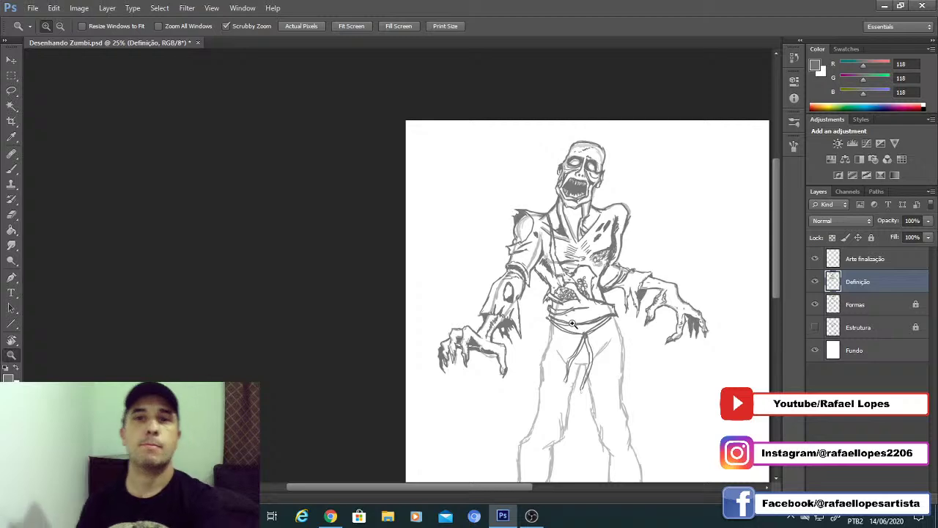
{"action": "left_click", "coordinate": [602, 264]}
{"action": "left_click", "coordinate": [602, 265]}
{"action": "left_click", "coordinate": [602, 264]}
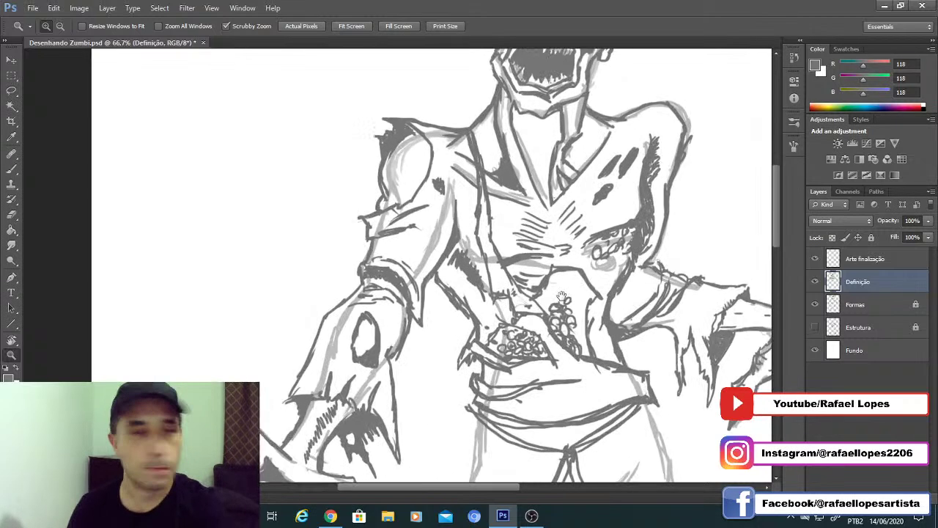
{"action": "left_click_drag", "start_coordinate": [554, 305], "coordinate": [586, 277]}
{"action": "left_click", "coordinate": [584, 281]}
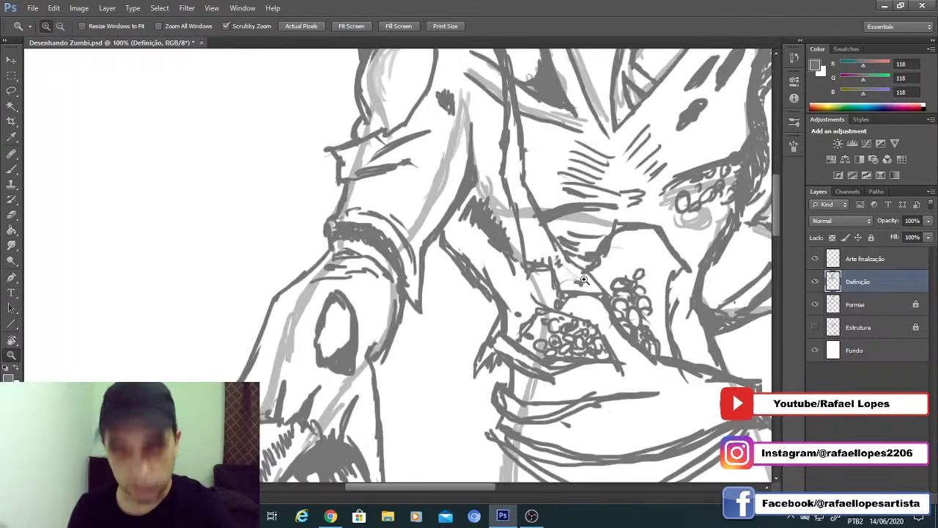
{"action": "key", "text": "e"}
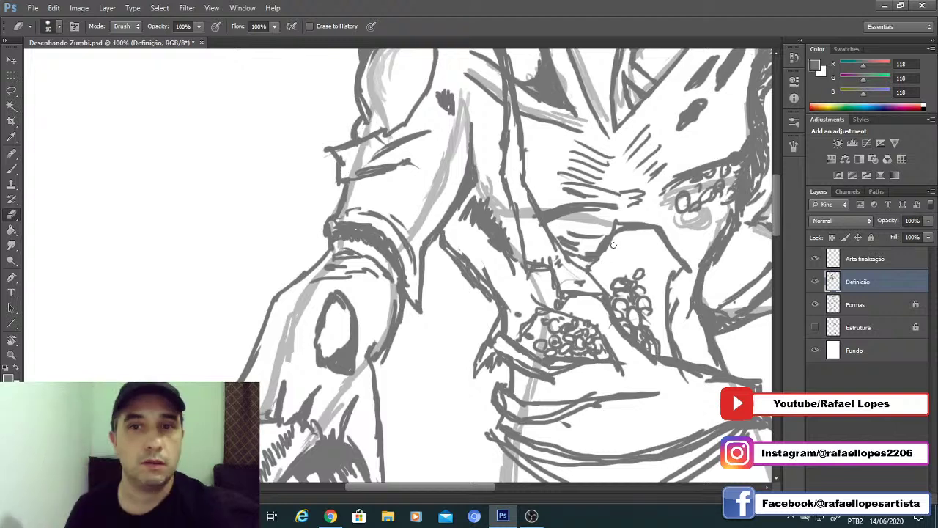
{"action": "key", "text": "b"}
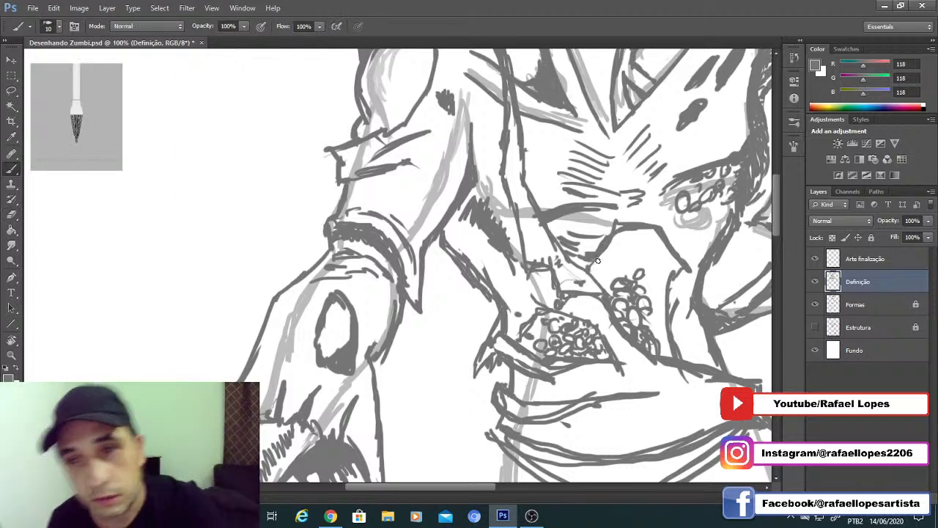
{"action": "key", "text": "e"}
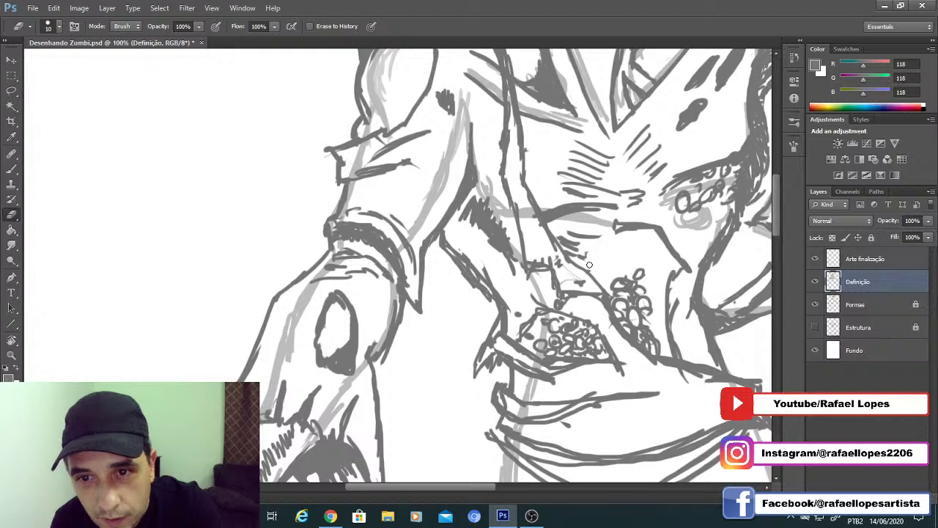
{"action": "key", "text": "b"}
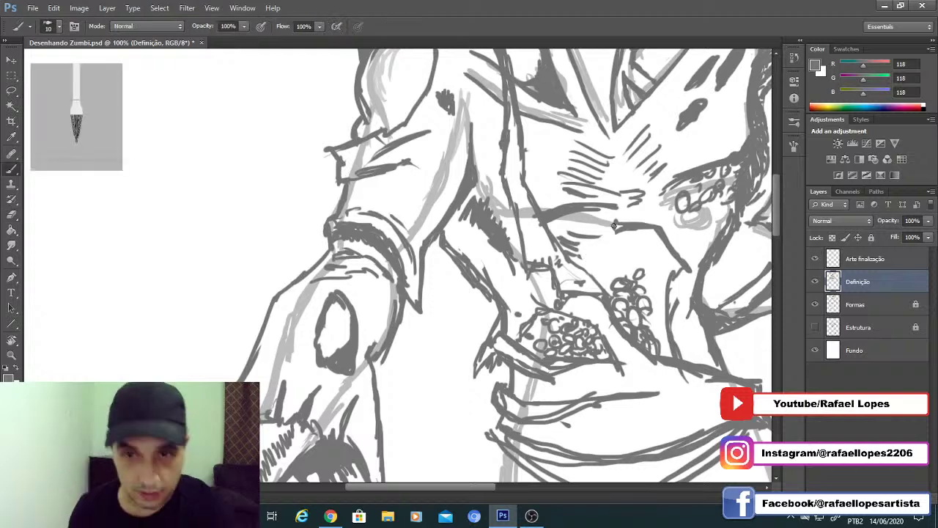
{"action": "mouse_move", "coordinate": [600, 236]}
{"action": "left_mouse_down"}
{"action": "mouse_move", "coordinate": [584, 265]}
{"action": "mouse_move", "coordinate": [617, 228]}
{"action": "left_mouse_up"}
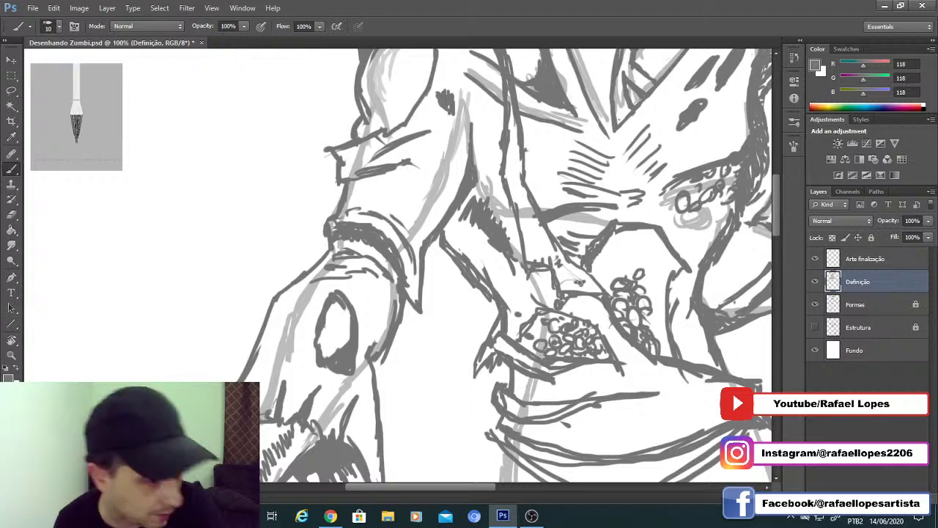
Step: Clean up and redraw the contour of the zombie's left waist, below the chest wound, in darker lines
{"action": "left_click_drag", "start_coordinate": [599, 268], "coordinate": [603, 250]}
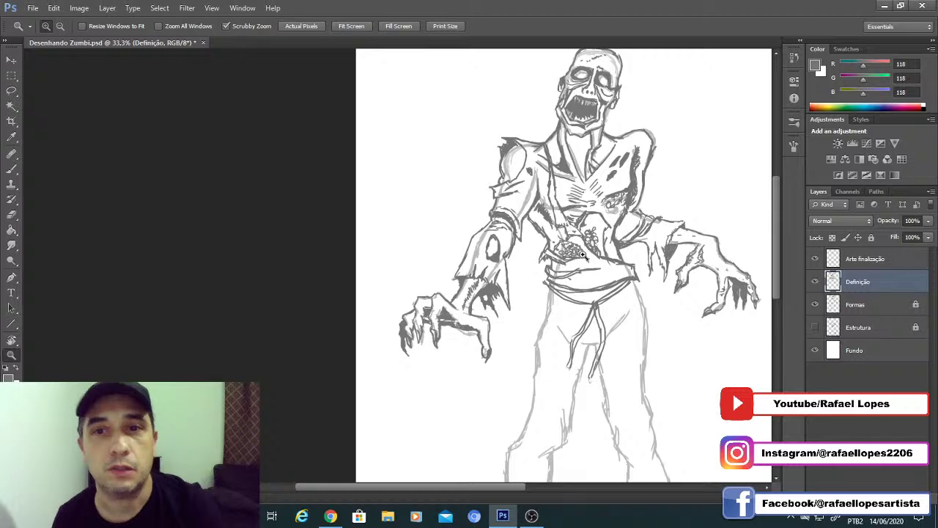
{"action": "left_click", "coordinate": [583, 254]}
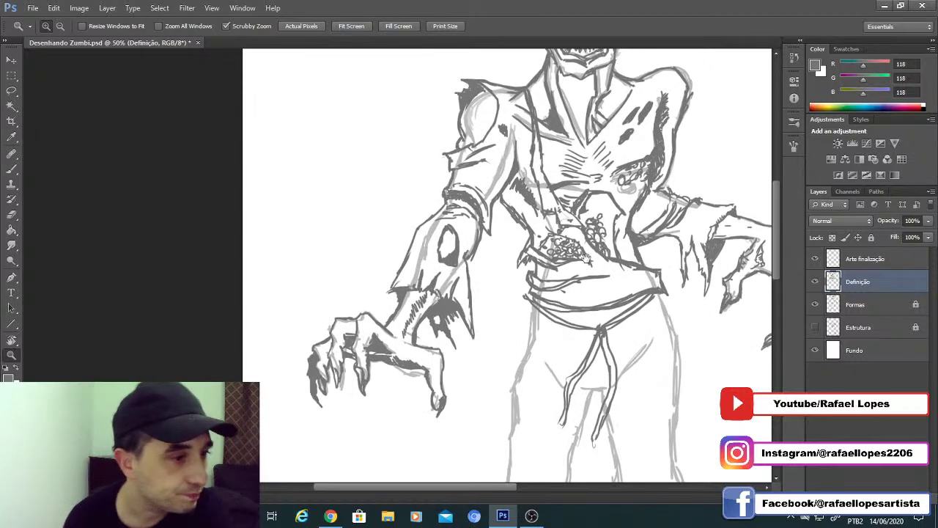
{"action": "scroll", "coordinate": [597, 227], "scroll_direction": "down", "scroll_amount": 1}
{"action": "left_click", "coordinate": [603, 211]}
{"action": "mouse_move", "coordinate": [603, 212]}
{"action": "left_mouse_down"}
{"action": "mouse_move", "coordinate": [620, 219]}
{"action": "mouse_move", "coordinate": [628, 187]}
{"action": "mouse_move", "coordinate": [638, 194]}
{"action": "mouse_move", "coordinate": [613, 162]}
{"action": "left_mouse_up"}
{"action": "key", "text": "b"}
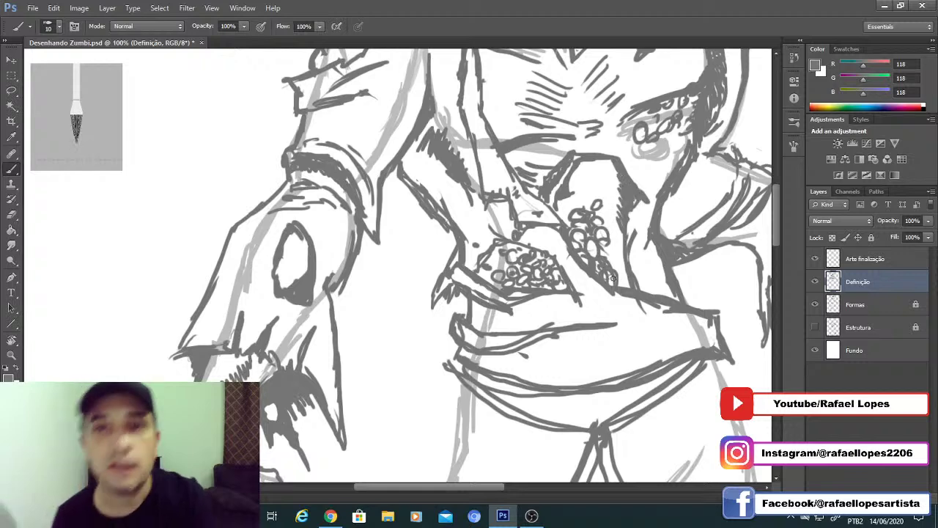
{"action": "mouse_move", "coordinate": [647, 251]}
{"action": "left_mouse_down"}
{"action": "mouse_move", "coordinate": [661, 294]}
{"action": "mouse_move", "coordinate": [643, 288]}
{"action": "left_mouse_up"}
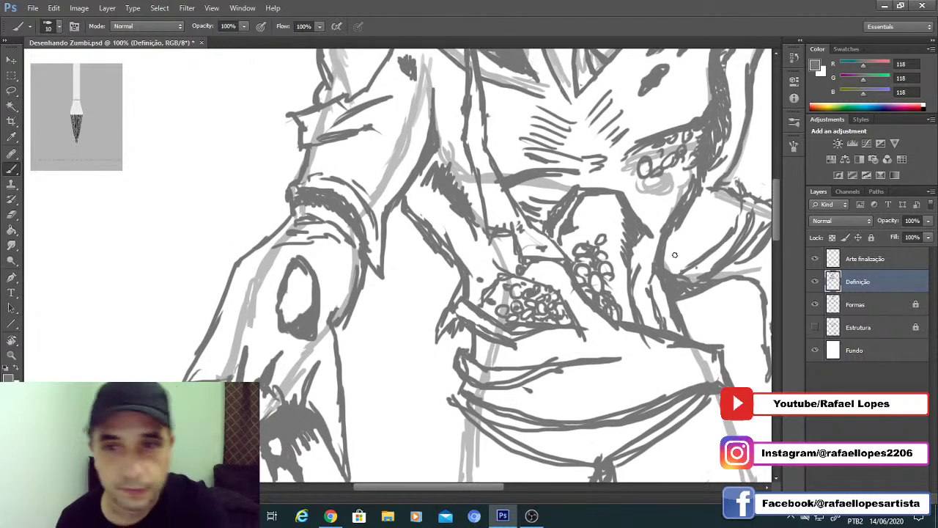
{"action": "mouse_move", "coordinate": [664, 252]}
{"action": "left_mouse_down"}
{"action": "mouse_move", "coordinate": [700, 192]}
{"action": "mouse_move", "coordinate": [686, 224]}
{"action": "mouse_move", "coordinate": [673, 217]}
{"action": "mouse_move", "coordinate": [681, 202]}
{"action": "left_mouse_up"}
{"action": "key", "text": "e"}
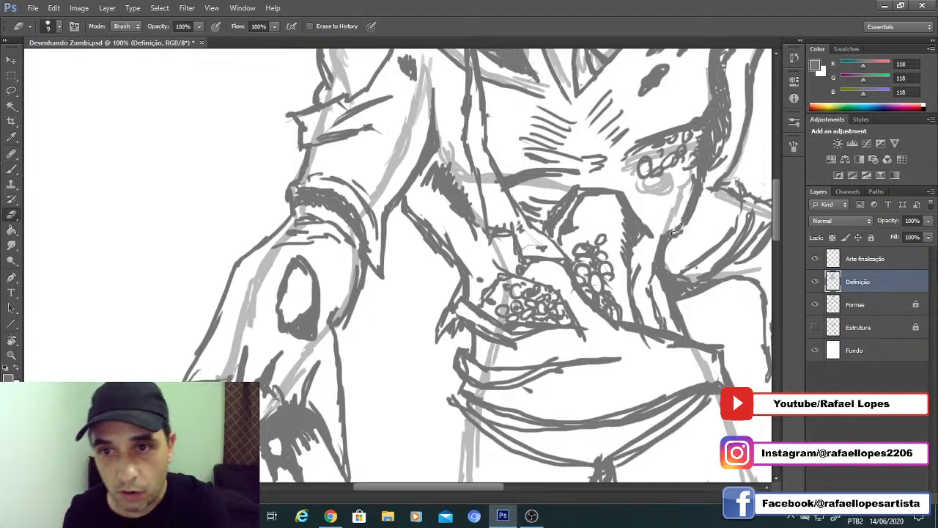
{"action": "key", "text": "b"}
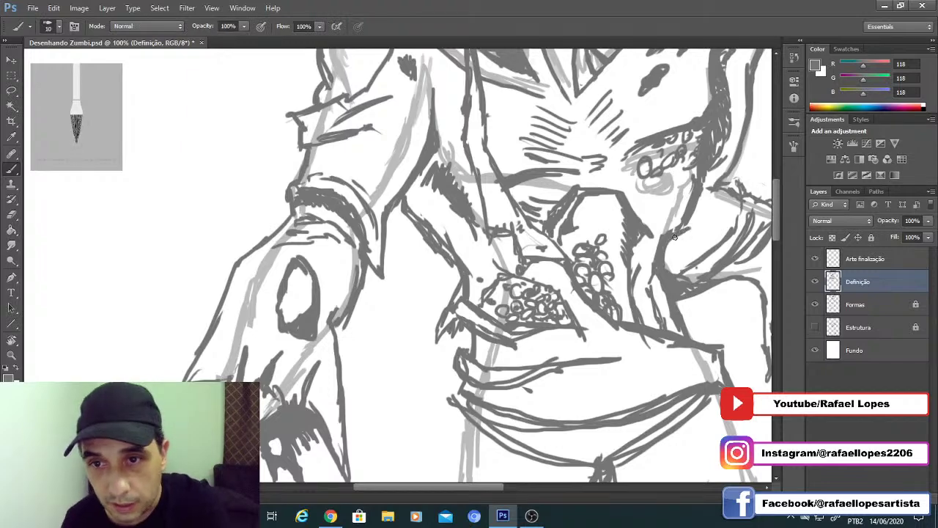
{"action": "left_click_drag", "start_coordinate": [672, 235], "coordinate": [698, 192]}
{"action": "mouse_move", "coordinate": [683, 226]}
{"action": "left_mouse_down"}
{"action": "mouse_move", "coordinate": [580, 272]}
{"action": "mouse_move", "coordinate": [518, 276]}
{"action": "left_mouse_up"}
Step: With a 15 px brush, draw the torn cloth over the right hip and thigh down to the crotch and fill the gap between the legs
{"action": "key", "text": "z"}
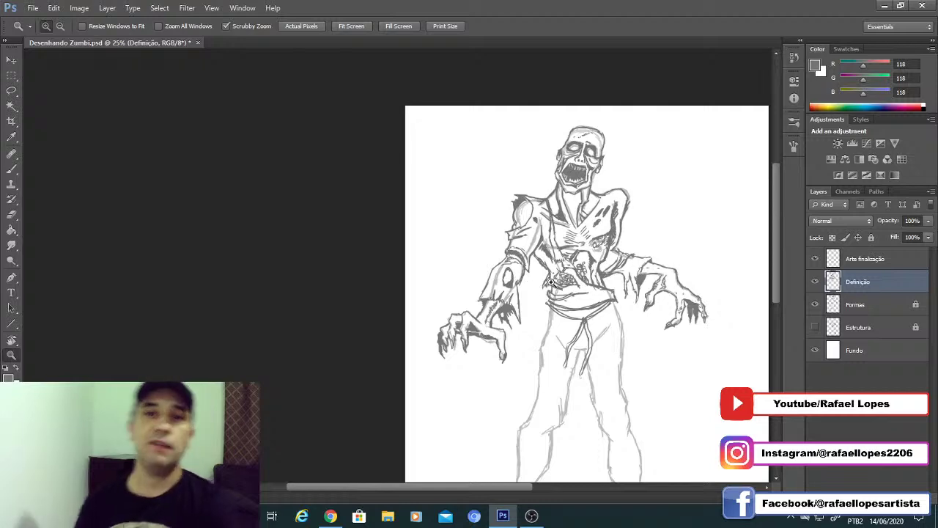
{"action": "left_click", "coordinate": [545, 305]}
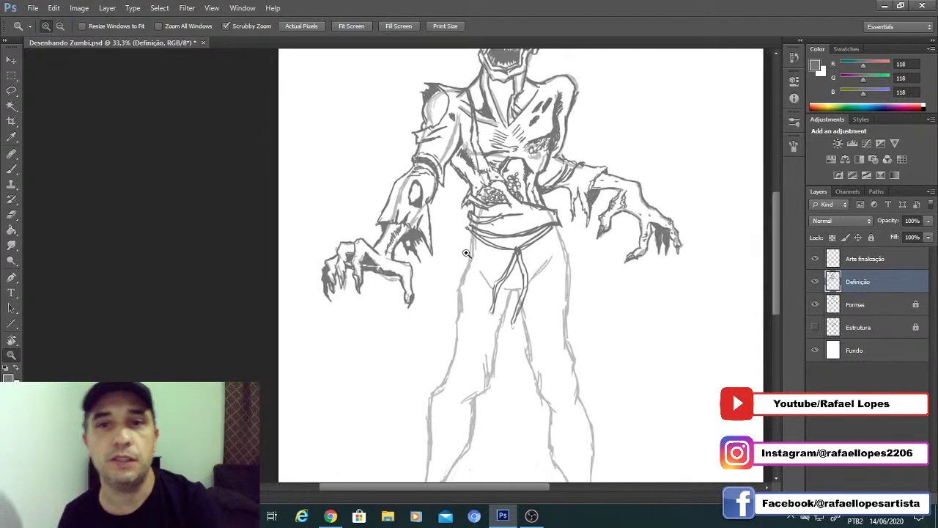
{"action": "left_click", "coordinate": [466, 253]}
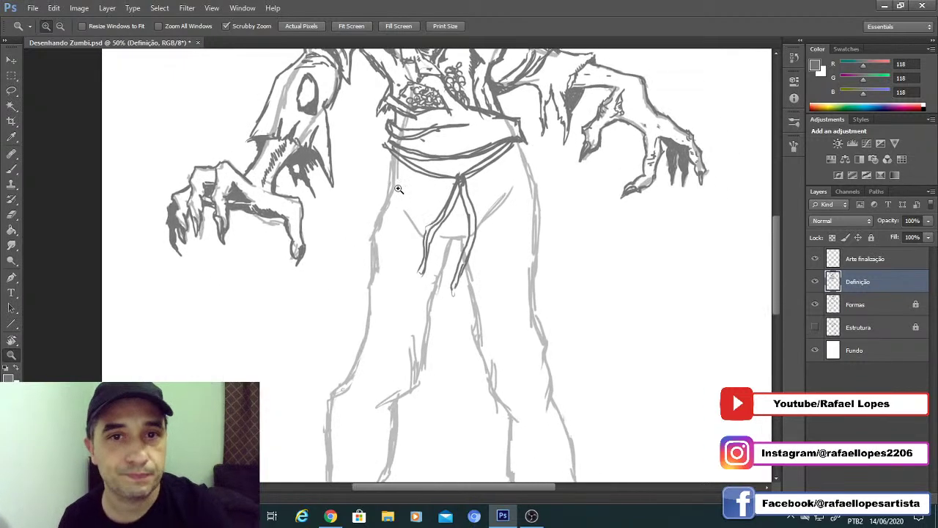
{"action": "left_click", "coordinate": [398, 189]}
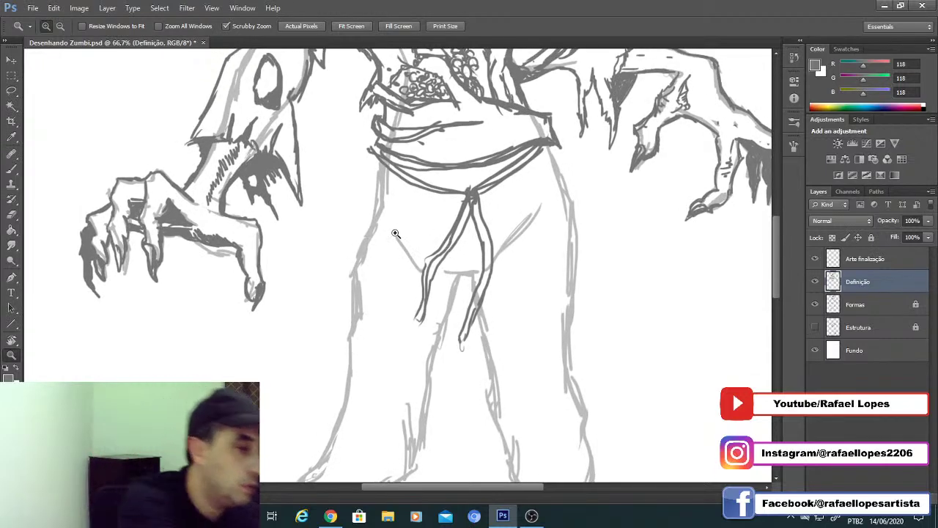
{"action": "key", "text": "space"}
{"action": "mouse_move", "coordinate": [386, 245]}
{"action": "left_mouse_down"}
{"action": "mouse_move", "coordinate": [393, 301]}
{"action": "mouse_move", "coordinate": [413, 317]}
{"action": "left_mouse_up"}
{"action": "key", "text": "b"}
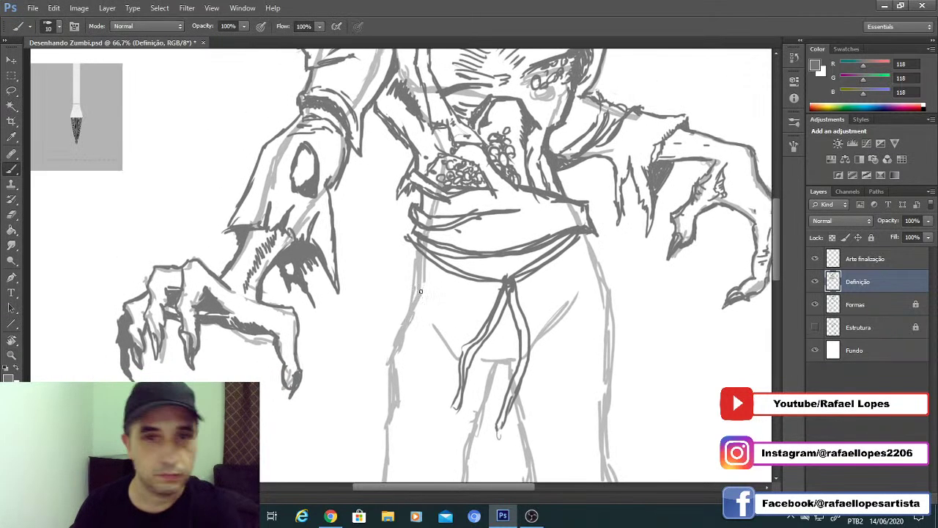
{"action": "mouse_move", "coordinate": [410, 245]}
{"action": "left_mouse_down"}
{"action": "mouse_move", "coordinate": [401, 274]}
{"action": "mouse_move", "coordinate": [420, 290]}
{"action": "mouse_move", "coordinate": [403, 264]}
{"action": "mouse_move", "coordinate": [371, 384]}
{"action": "left_mouse_up"}
{"action": "key", "text": "bracketright"}
{"action": "mouse_move", "coordinate": [371, 384]}
{"action": "left_mouse_down"}
{"action": "mouse_move", "coordinate": [399, 297]}
{"action": "mouse_move", "coordinate": [391, 298]}
{"action": "mouse_move", "coordinate": [392, 310]}
{"action": "mouse_move", "coordinate": [450, 245]}
{"action": "left_mouse_up"}
{"action": "left_click_drag", "start_coordinate": [440, 283], "coordinate": [468, 236]}
{"action": "left_click_drag", "start_coordinate": [469, 238], "coordinate": [459, 283]}
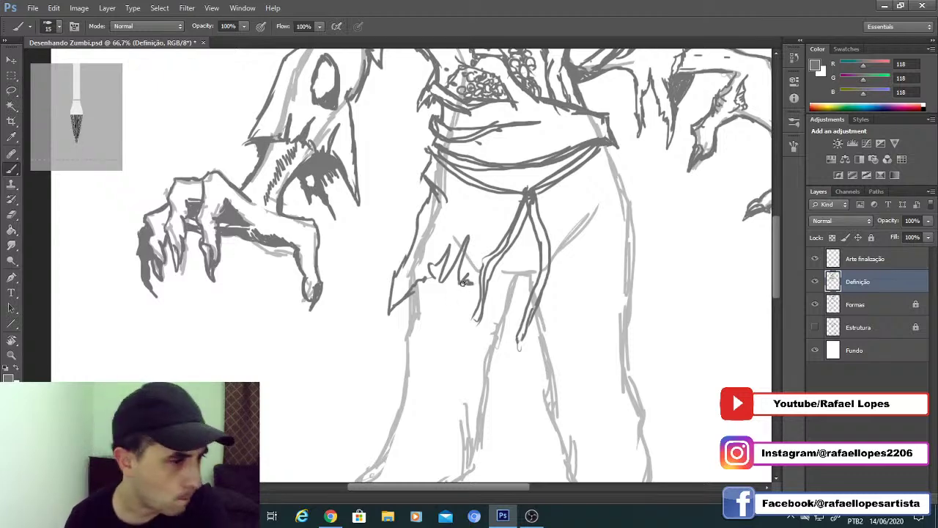
{"action": "left_click_drag", "start_coordinate": [470, 297], "coordinate": [470, 332]}
{"action": "mouse_move", "coordinate": [482, 329]}
{"action": "left_mouse_down"}
{"action": "mouse_move", "coordinate": [501, 346]}
{"action": "mouse_move", "coordinate": [508, 308]}
{"action": "mouse_move", "coordinate": [529, 301]}
{"action": "mouse_move", "coordinate": [509, 294]}
{"action": "mouse_move", "coordinate": [525, 296]}
{"action": "mouse_move", "coordinate": [531, 280]}
{"action": "mouse_move", "coordinate": [521, 258]}
{"action": "mouse_move", "coordinate": [514, 272]}
{"action": "mouse_move", "coordinate": [535, 258]}
{"action": "mouse_move", "coordinate": [510, 264]}
{"action": "mouse_move", "coordinate": [528, 240]}
{"action": "left_mouse_up"}
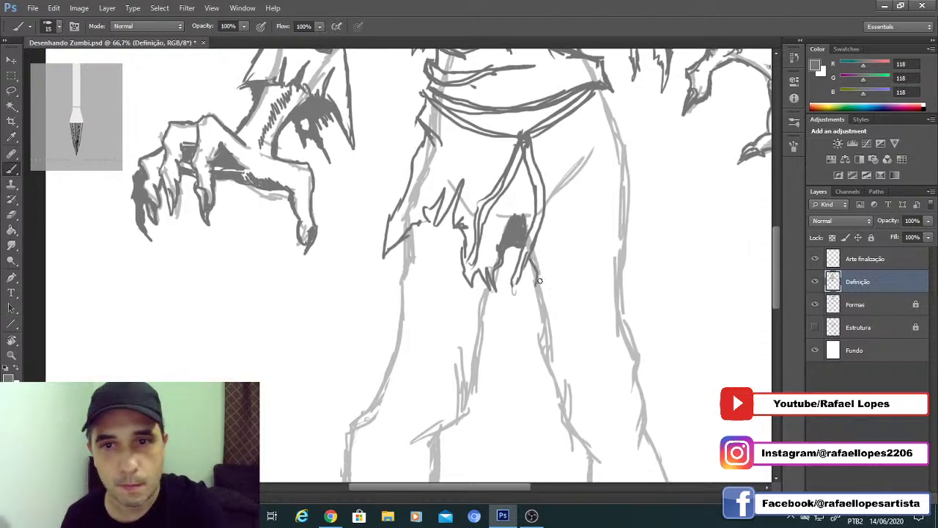
Step: Draw the jagged cloth hem across the zombie's left thigh and its outer edge up to the sash at the hip
{"action": "left_click_drag", "start_coordinate": [540, 281], "coordinate": [572, 226]}
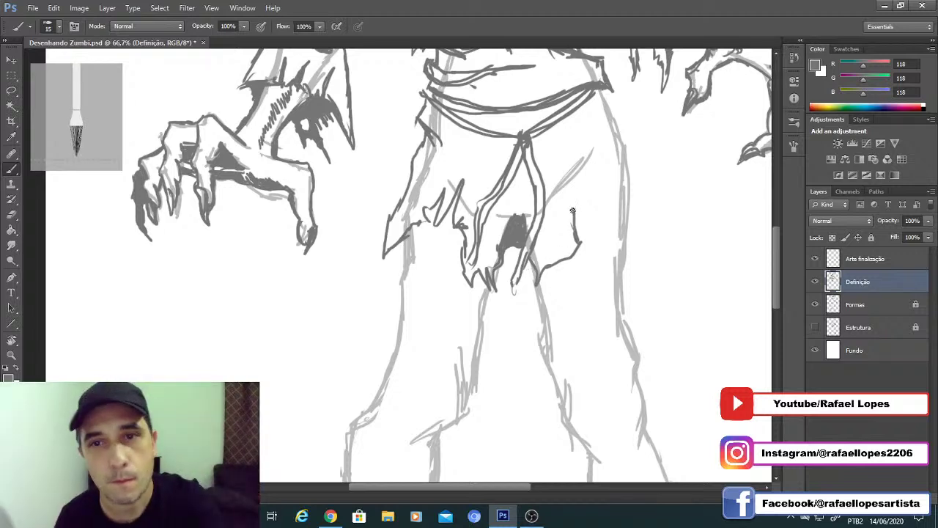
{"action": "left_click_drag", "start_coordinate": [574, 210], "coordinate": [584, 224]}
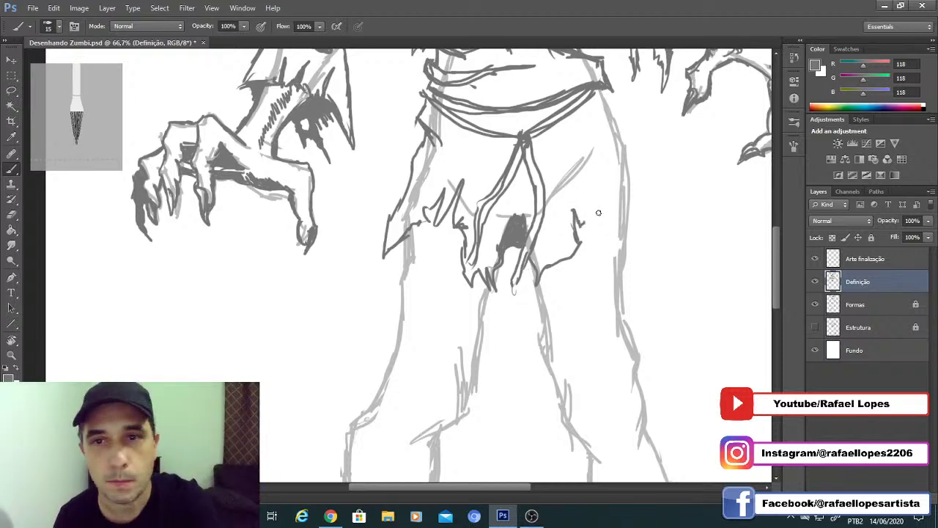
{"action": "mouse_move", "coordinate": [599, 182]}
{"action": "left_mouse_down"}
{"action": "mouse_move", "coordinate": [608, 206]}
{"action": "mouse_move", "coordinate": [614, 169]}
{"action": "mouse_move", "coordinate": [634, 205]}
{"action": "left_mouse_up"}
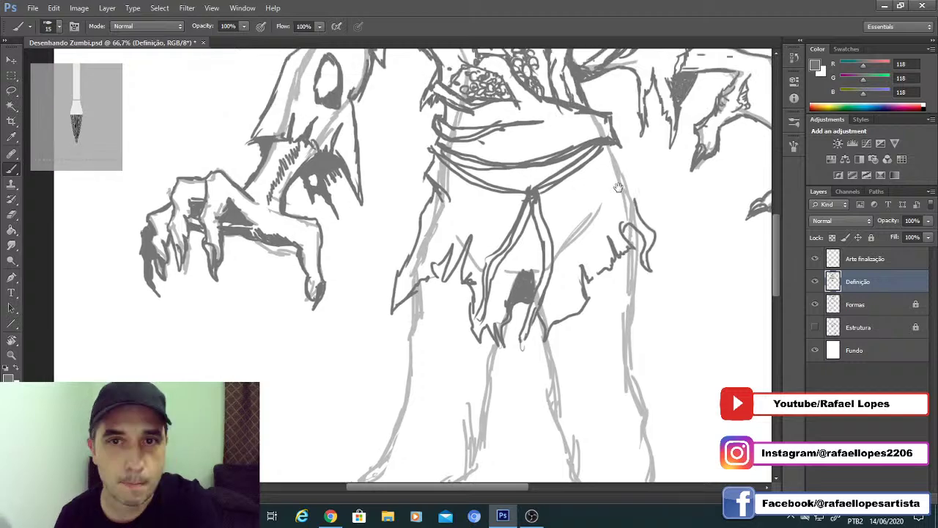
{"action": "left_click_drag", "start_coordinate": [618, 188], "coordinate": [621, 188]}
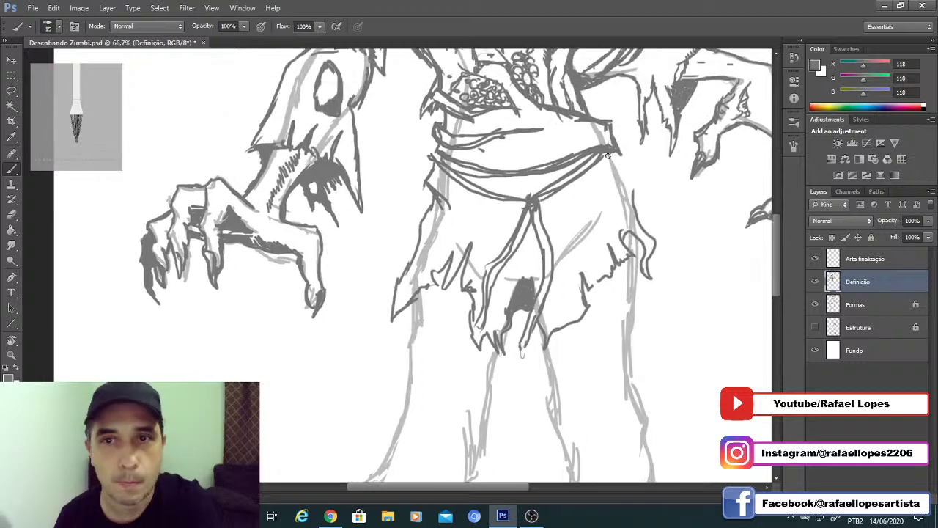
{"action": "mouse_move", "coordinate": [605, 154]}
{"action": "left_mouse_down"}
{"action": "mouse_move", "coordinate": [616, 192]}
{"action": "mouse_move", "coordinate": [608, 195]}
{"action": "mouse_move", "coordinate": [614, 178]}
{"action": "mouse_move", "coordinate": [624, 182]}
{"action": "left_mouse_up"}
{"action": "left_click_drag", "start_coordinate": [587, 236], "coordinate": [618, 208]}
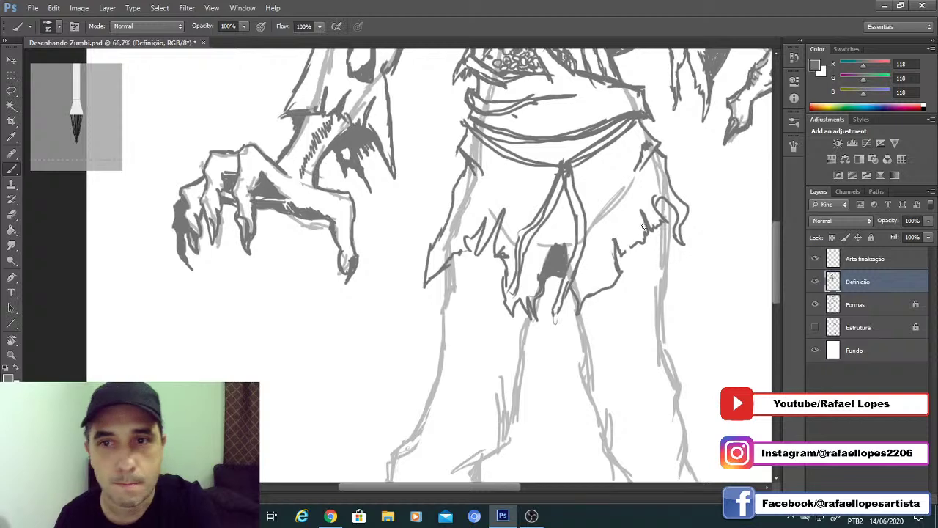
{"action": "left_click_drag", "start_coordinate": [574, 231], "coordinate": [602, 239]}
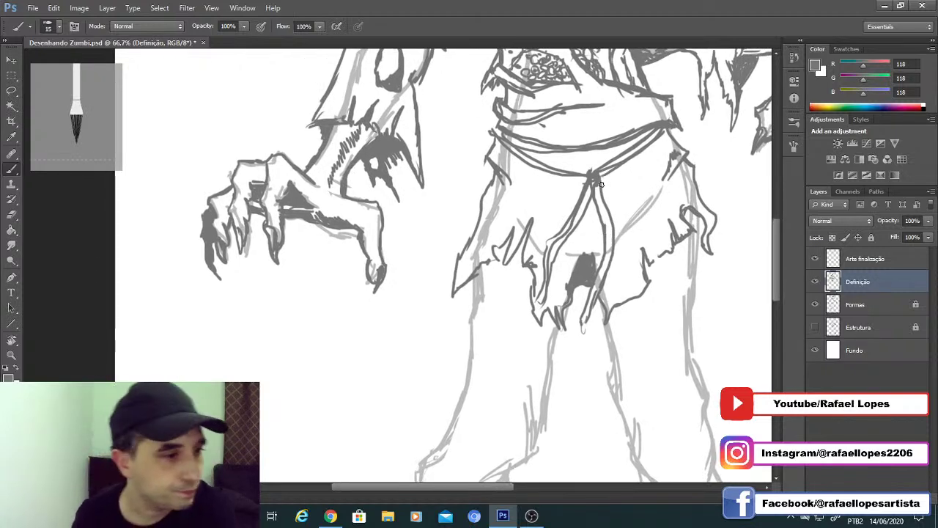
Step: Shade the cloth fold beneath the sash, from the knot towards the left hip, with a 20 px brush
{"action": "key", "text": "bracketleft"}
{"action": "key", "text": "bracketright"}
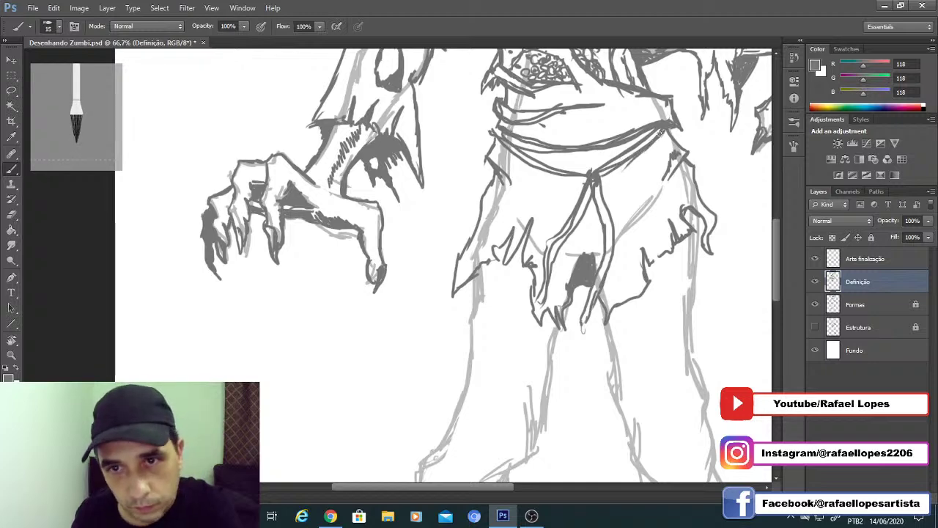
{"action": "key", "text": "bracketright"}
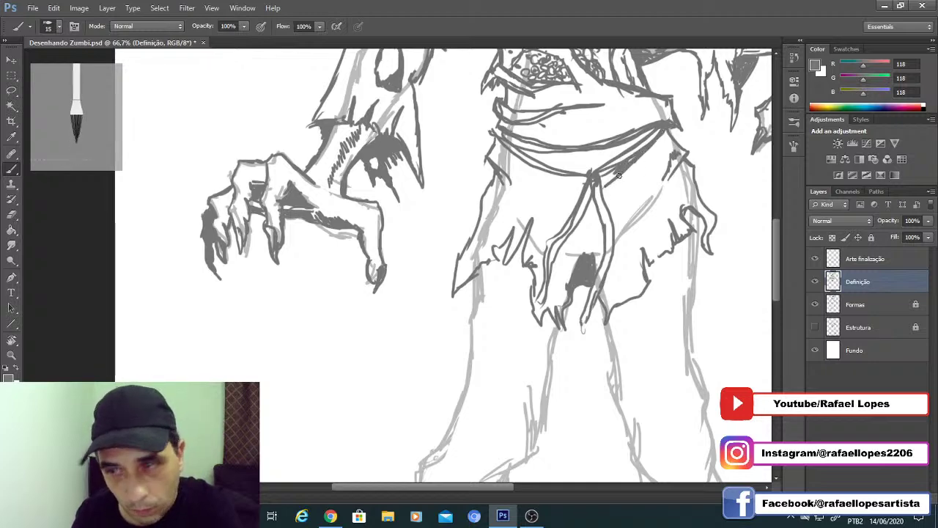
{"action": "left_click_drag", "start_coordinate": [617, 171], "coordinate": [643, 158]}
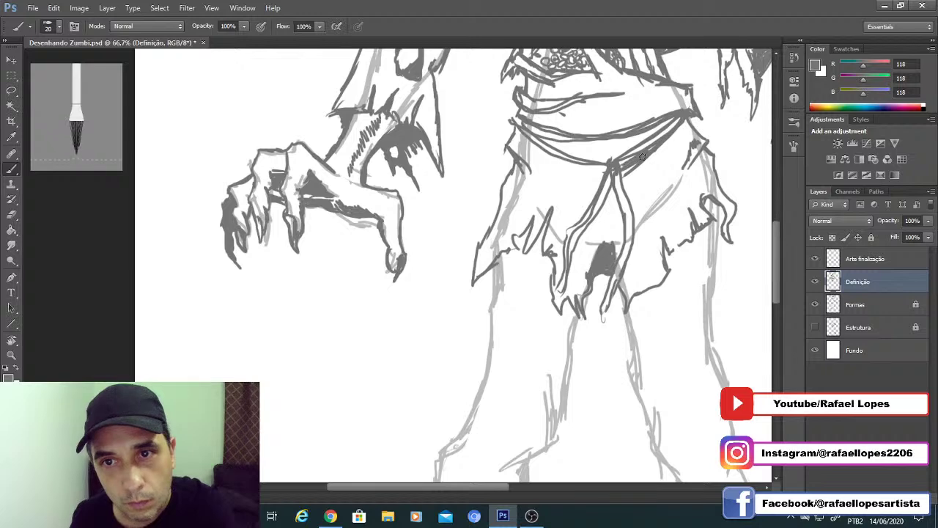
{"action": "key", "text": "bracketleft"}
{"action": "left_click_drag", "start_coordinate": [562, 178], "coordinate": [531, 269]}
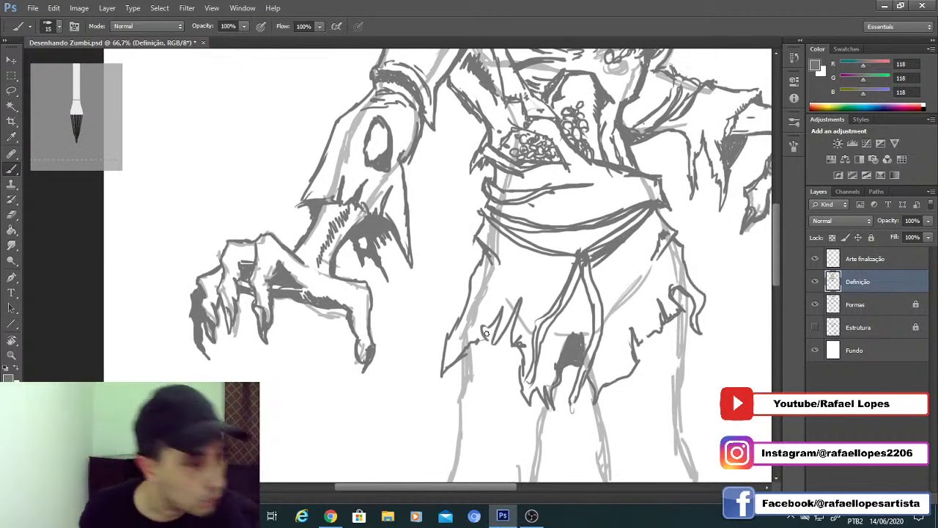
Step: Erase the zigzag in the hem over the right thigh with a 25 px eraser and redraw it as a tall pointed tear
{"action": "key", "text": "e"}
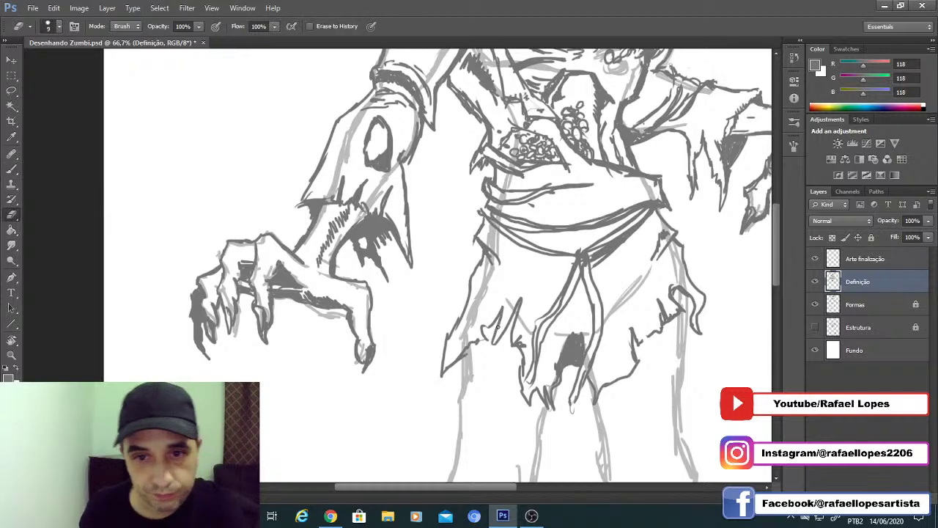
{"action": "key", "text": "bracketright"}
{"action": "mouse_move", "coordinate": [498, 321]}
{"action": "left_mouse_down"}
{"action": "mouse_move", "coordinate": [513, 327]}
{"action": "mouse_move", "coordinate": [518, 298]}
{"action": "left_mouse_up"}
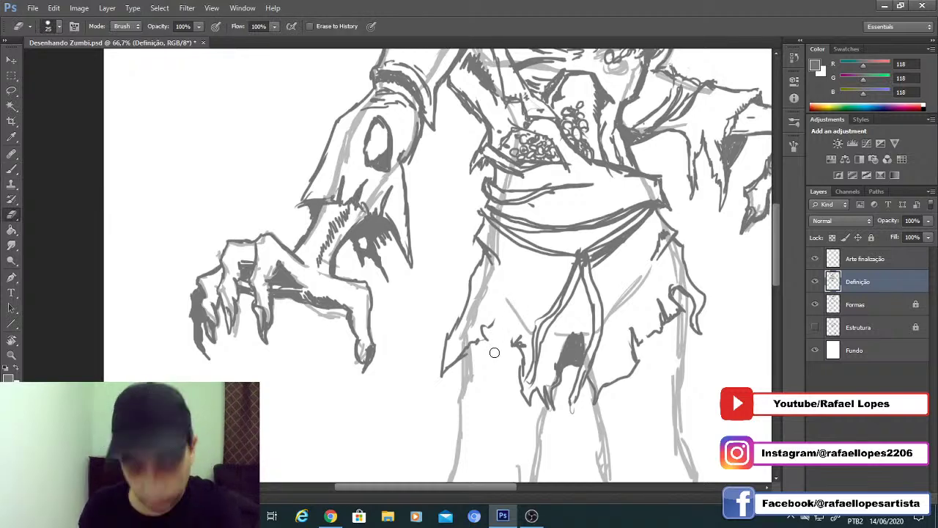
{"action": "key", "text": "b"}
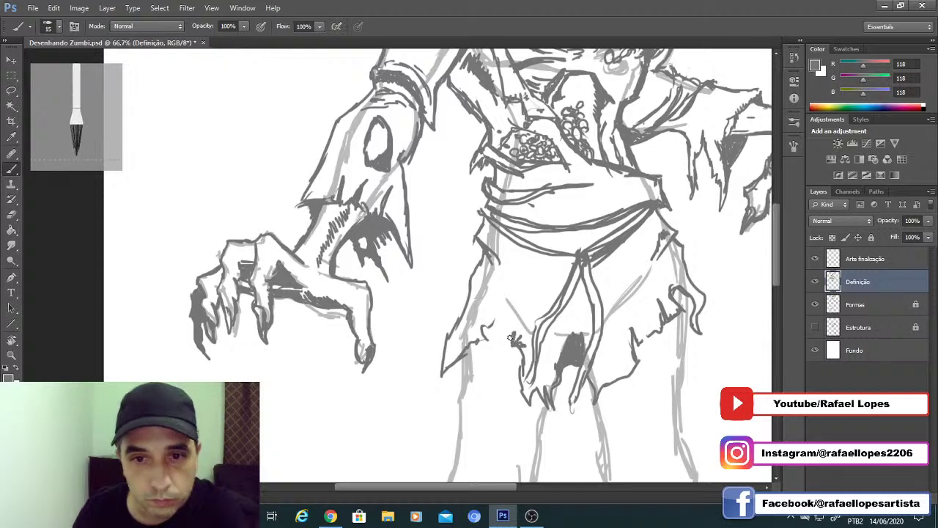
{"action": "mouse_move", "coordinate": [512, 339]}
{"action": "left_mouse_down"}
{"action": "mouse_move", "coordinate": [510, 261]}
{"action": "mouse_move", "coordinate": [495, 304]}
{"action": "left_mouse_up"}
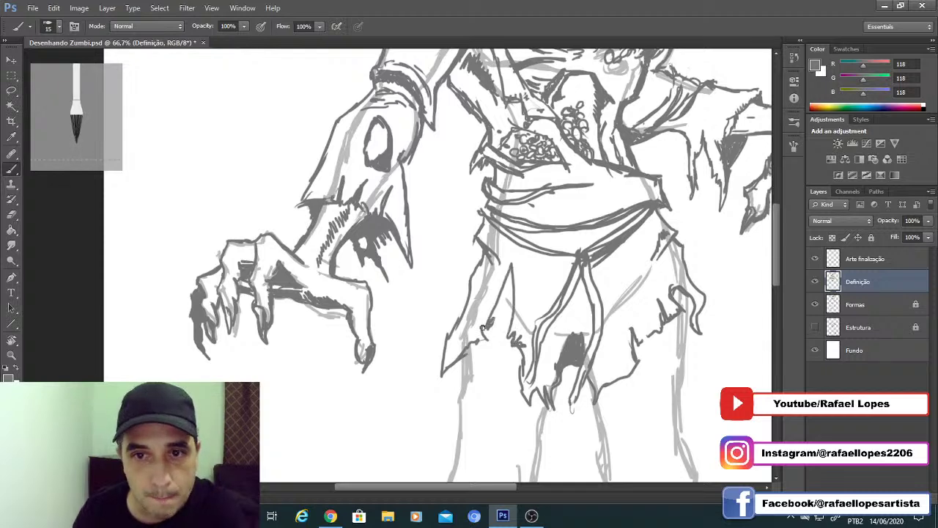
{"action": "left_click_drag", "start_coordinate": [471, 336], "coordinate": [442, 339]}
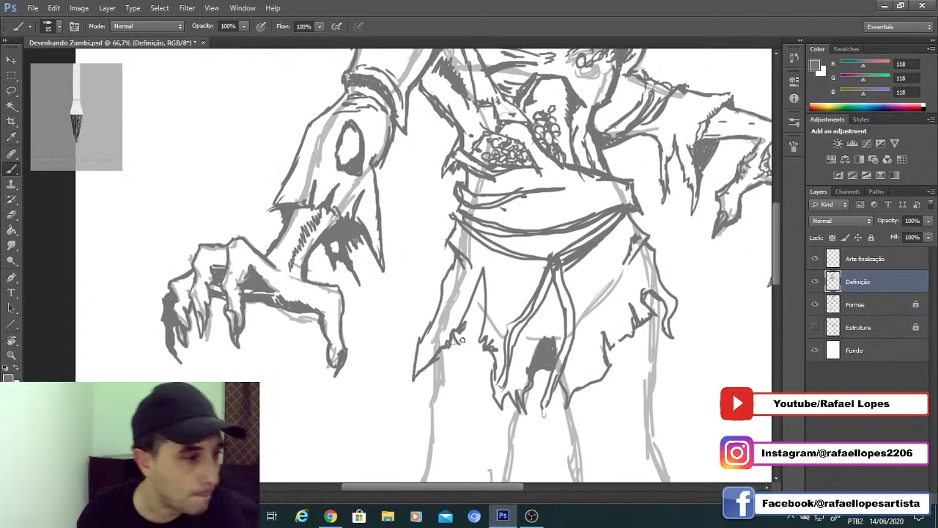
Step: Add short dark fold lines to the cloth beside the sash knot, above the tear on the right thigh
{"action": "mouse_move", "coordinate": [596, 242]}
{"action": "left_mouse_down"}
{"action": "mouse_move", "coordinate": [573, 271]}
{"action": "mouse_move", "coordinate": [531, 264]}
{"action": "mouse_move", "coordinate": [560, 258]}
{"action": "mouse_move", "coordinate": [522, 292]}
{"action": "left_mouse_up"}
{"action": "key", "text": "z"}
{"action": "left_click", "coordinate": [489, 312], "text": "alt"}
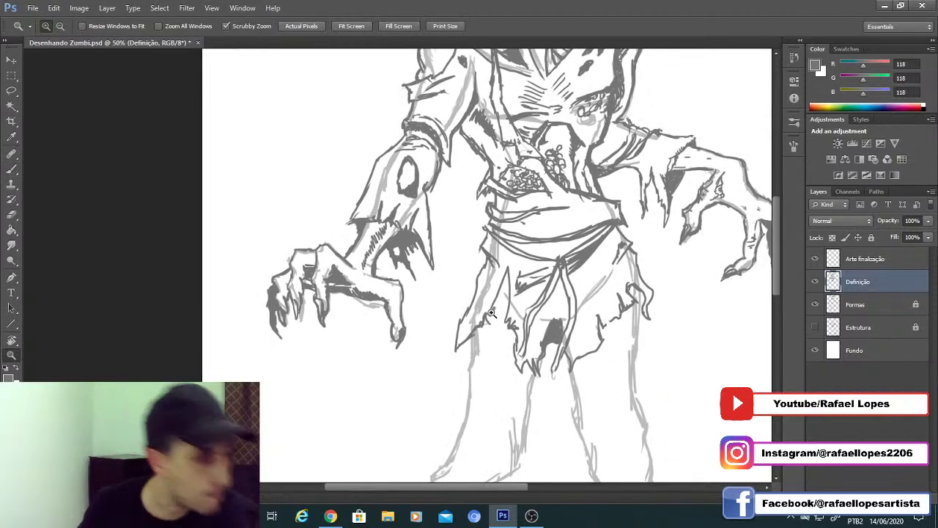
{"action": "left_click", "coordinate": [490, 312]}
Step: Erase the outer corner of the torn cloth on the right thigh and redraw it as a longer, sharper flap
{"action": "left_click_drag", "start_coordinate": [484, 320], "coordinate": [534, 326]}
{"action": "key", "text": "b"}
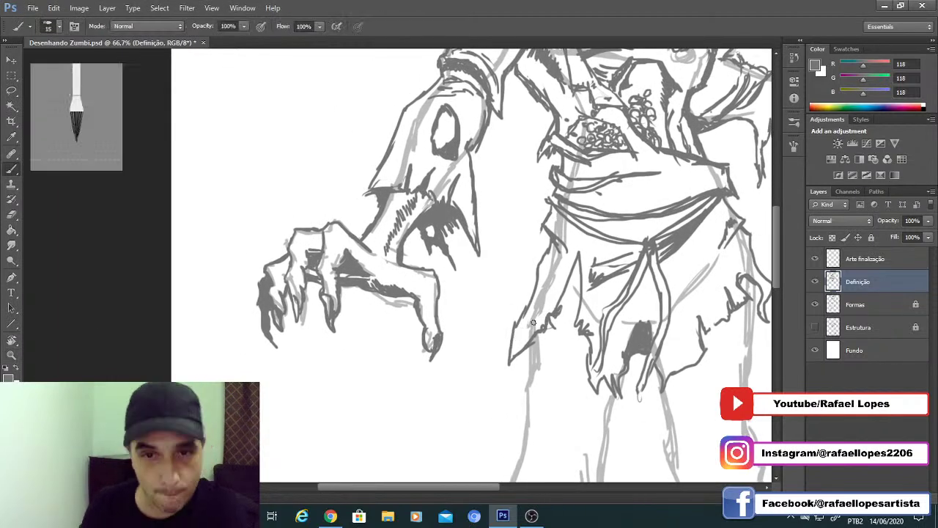
{"action": "key", "text": "e"}
{"action": "mouse_move", "coordinate": [540, 330]}
{"action": "left_mouse_down"}
{"action": "mouse_move", "coordinate": [517, 352]}
{"action": "mouse_move", "coordinate": [557, 324]}
{"action": "mouse_move", "coordinate": [495, 358]}
{"action": "mouse_move", "coordinate": [553, 334]}
{"action": "mouse_move", "coordinate": [574, 277]}
{"action": "left_mouse_up"}
{"action": "key", "text": "b"}
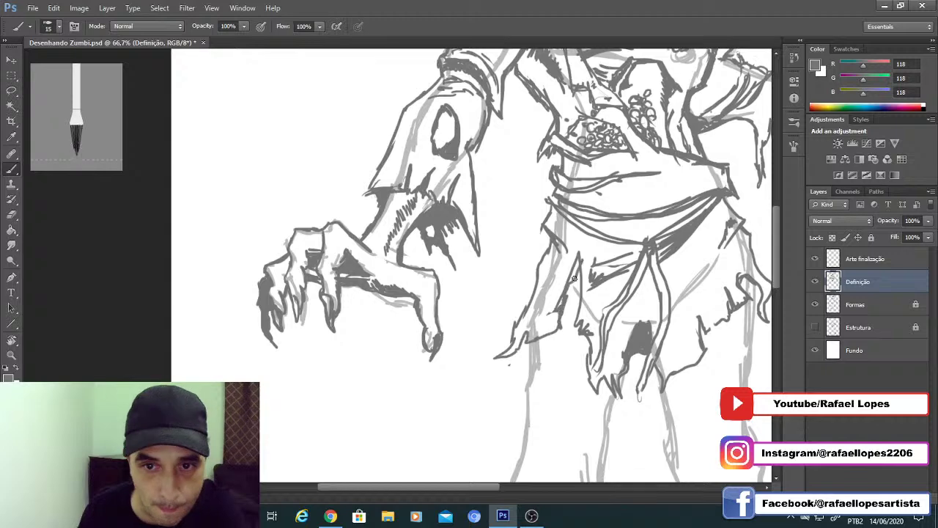
Step: Trace the inner edge of the right trouser leg from the torn cloth at the crotch down to the knee
{"action": "scroll", "coordinate": [568, 271], "scroll_direction": "down", "scroll_amount": 2}
{"action": "scroll", "coordinate": [554, 263], "scroll_direction": "down", "scroll_amount": 5}
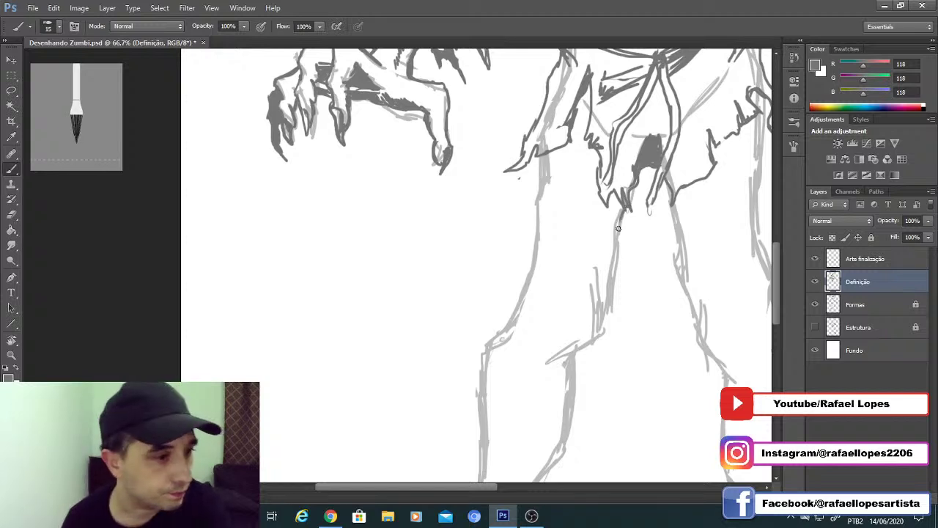
{"action": "left_click_drag", "start_coordinate": [625, 212], "coordinate": [605, 330]}
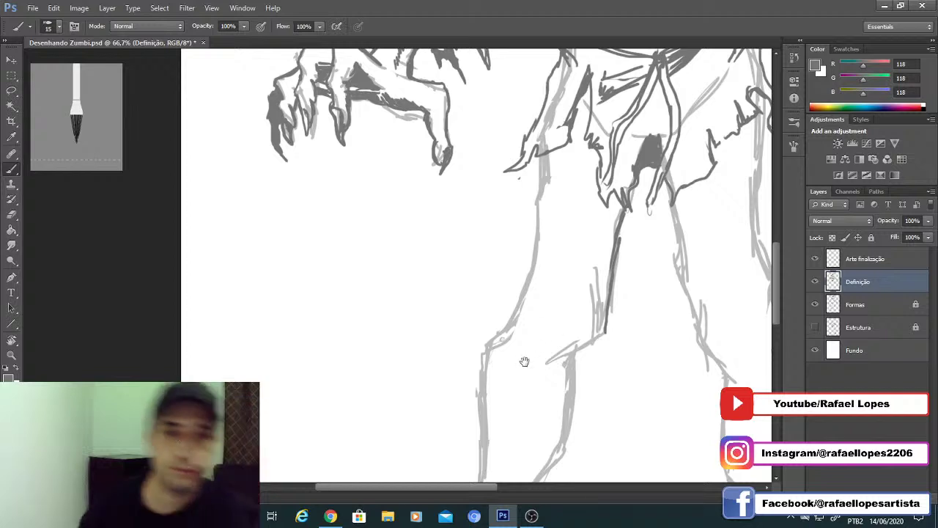
Step: Draw the ragged hem of the right trouser leg below the knee, with hanging strips, an elongated hole and a torn inner edge
{"action": "mouse_move", "coordinate": [524, 360]}
{"action": "left_mouse_down"}
{"action": "mouse_move", "coordinate": [590, 203]}
{"action": "mouse_move", "coordinate": [561, 189]}
{"action": "mouse_move", "coordinate": [514, 258]}
{"action": "left_mouse_up"}
{"action": "mouse_move", "coordinate": [515, 258]}
{"action": "left_mouse_down"}
{"action": "mouse_move", "coordinate": [545, 222]}
{"action": "mouse_move", "coordinate": [575, 306]}
{"action": "left_mouse_up"}
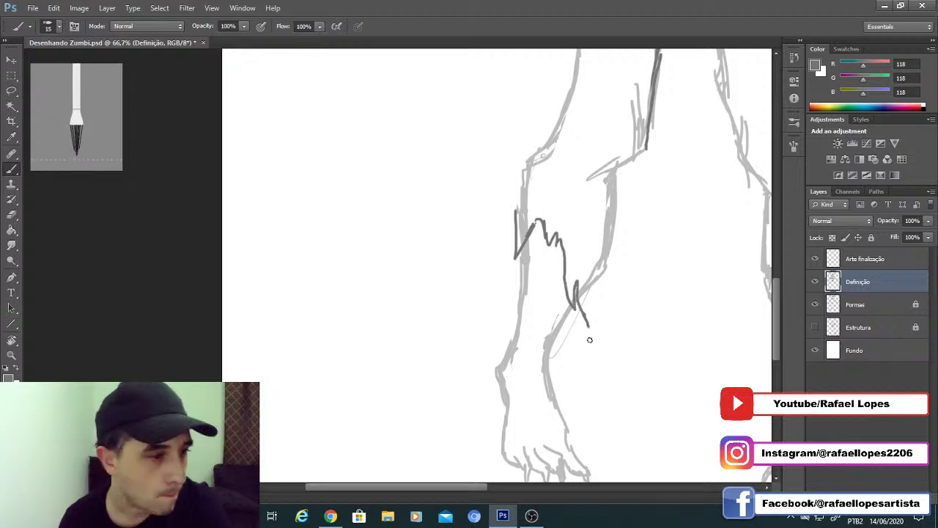
{"action": "mouse_move", "coordinate": [596, 362]}
{"action": "left_mouse_down"}
{"action": "mouse_move", "coordinate": [600, 375]}
{"action": "mouse_move", "coordinate": [597, 291]}
{"action": "left_mouse_up"}
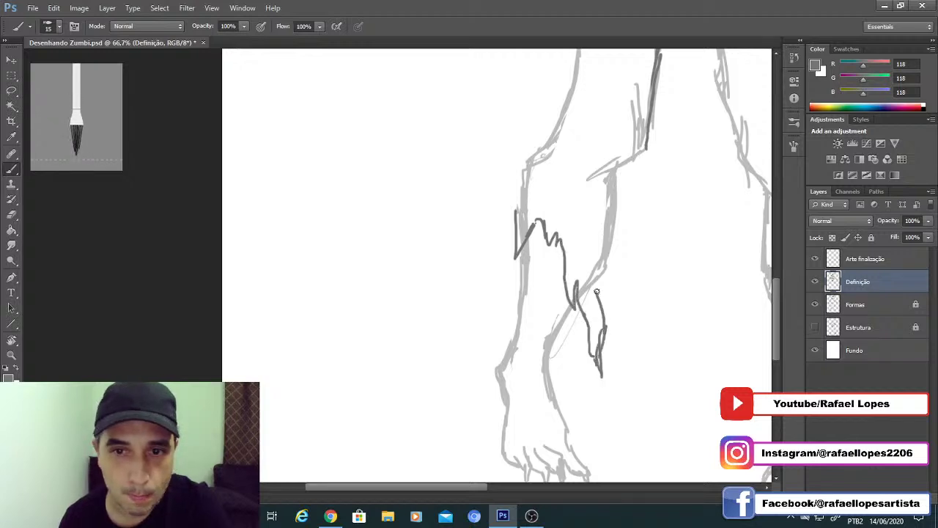
{"action": "left_click_drag", "start_coordinate": [598, 258], "coordinate": [596, 201]}
{"action": "mouse_move", "coordinate": [597, 284]}
{"action": "left_mouse_down"}
{"action": "mouse_move", "coordinate": [584, 203]}
{"action": "mouse_move", "coordinate": [593, 194]}
{"action": "mouse_move", "coordinate": [614, 242]}
{"action": "left_mouse_up"}
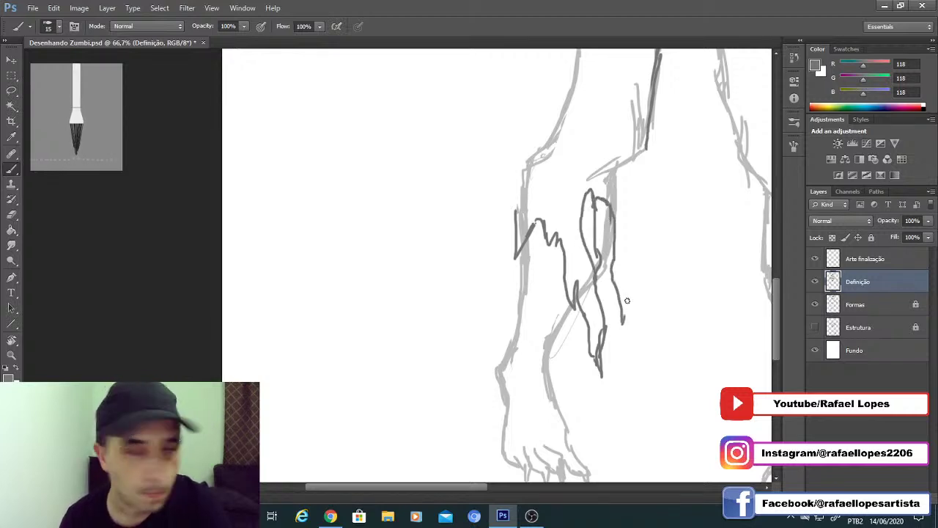
{"action": "left_click_drag", "start_coordinate": [624, 192], "coordinate": [633, 189]}
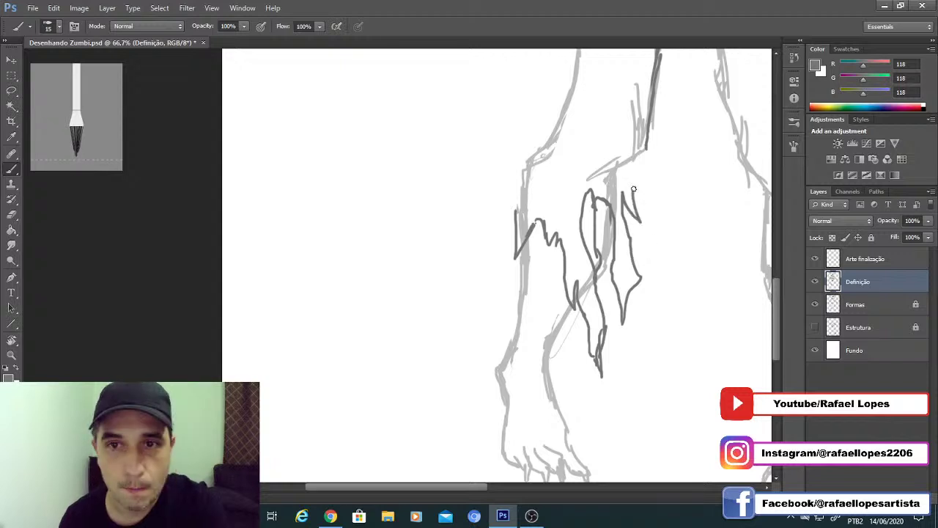
{"action": "left_click_drag", "start_coordinate": [642, 156], "coordinate": [631, 170]}
{"action": "left_click_drag", "start_coordinate": [576, 218], "coordinate": [599, 201]}
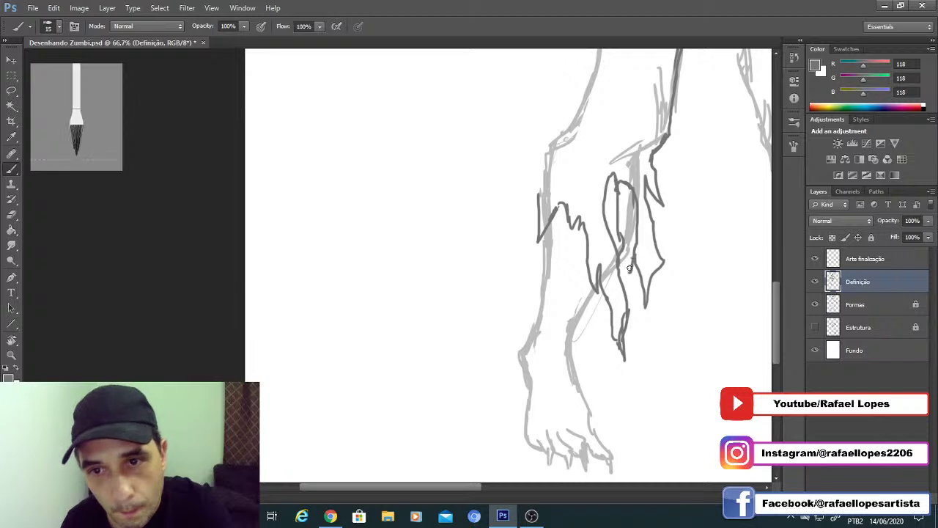
Step: Fill the elongated hole in the right trouser leg with dark grey using a 30 px brush, and save the document
{"action": "mouse_move", "coordinate": [629, 268]}
{"action": "left_mouse_down"}
{"action": "mouse_move", "coordinate": [621, 268]}
{"action": "mouse_move", "coordinate": [626, 231]}
{"action": "left_mouse_up"}
{"action": "key", "text": "z"}
{"action": "key", "text": "b"}
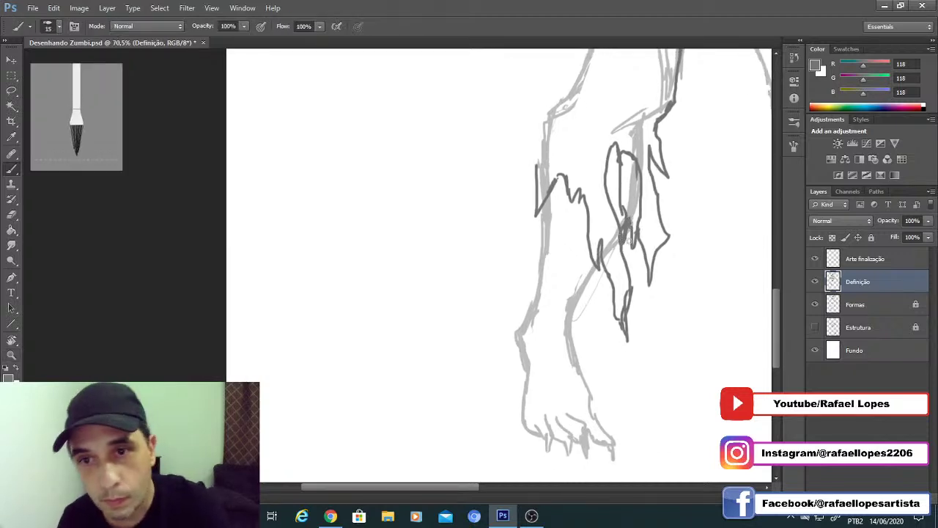
{"action": "mouse_move", "coordinate": [611, 184]}
{"action": "left_mouse_down"}
{"action": "mouse_move", "coordinate": [617, 218]}
{"action": "mouse_move", "coordinate": [611, 183]}
{"action": "mouse_move", "coordinate": [635, 218]}
{"action": "mouse_move", "coordinate": [626, 179]}
{"action": "mouse_move", "coordinate": [608, 166]}
{"action": "mouse_move", "coordinate": [614, 151]}
{"action": "mouse_move", "coordinate": [616, 194]}
{"action": "left_mouse_up"}
{"action": "key", "text": "bracketright"}
{"action": "key", "text": "bracketright"}
{"action": "key", "text": "bracketright"}
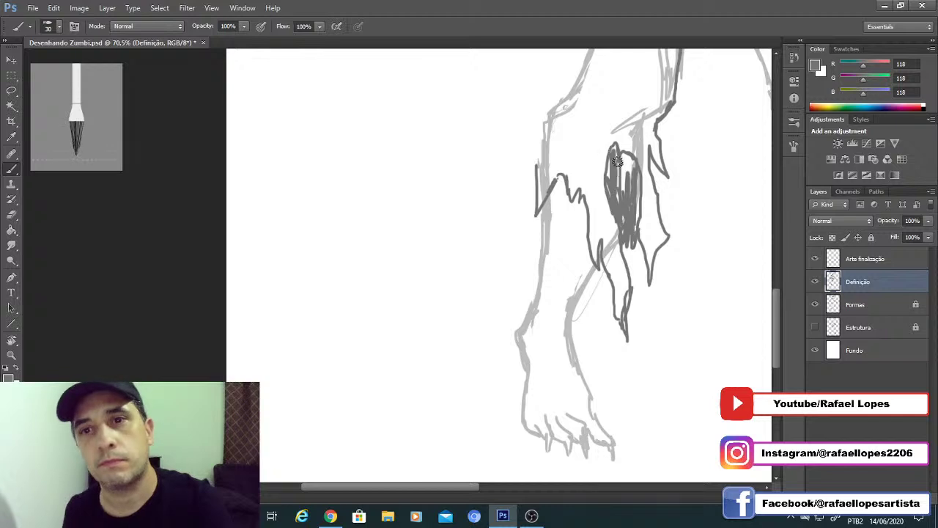
{"action": "mouse_move", "coordinate": [619, 156]}
{"action": "left_mouse_down"}
{"action": "mouse_move", "coordinate": [638, 209]}
{"action": "mouse_move", "coordinate": [628, 194]}
{"action": "left_mouse_up"}
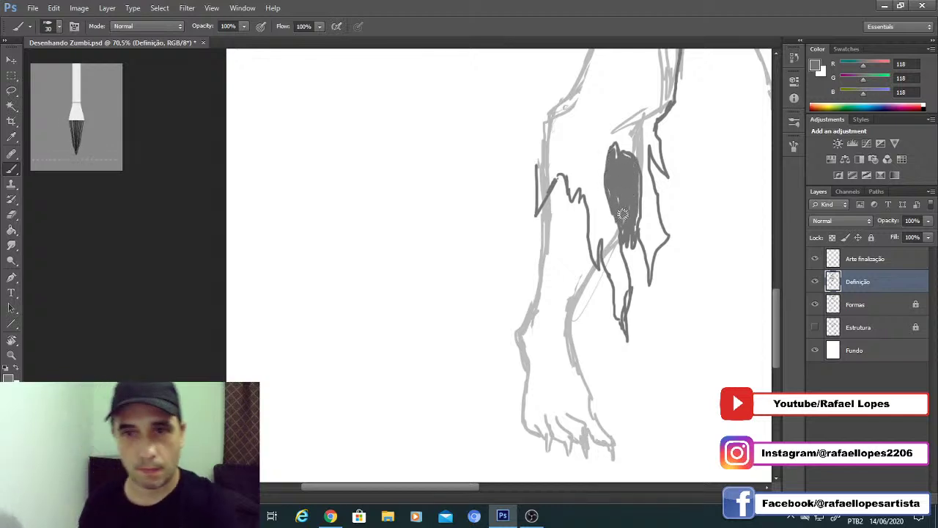
{"action": "key", "text": "ctrl+s"}
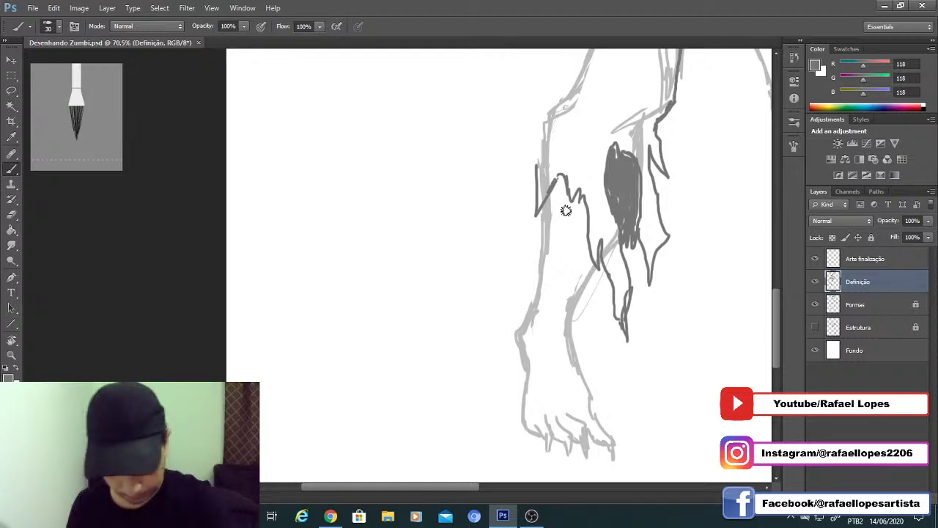
Step: Trace the outer edge of the right trouser leg from the torn hem over the knee to the waist cloth with a 10 px brush
{"action": "scroll", "coordinate": [566, 212], "scroll_direction": "up", "scroll_amount": 5}
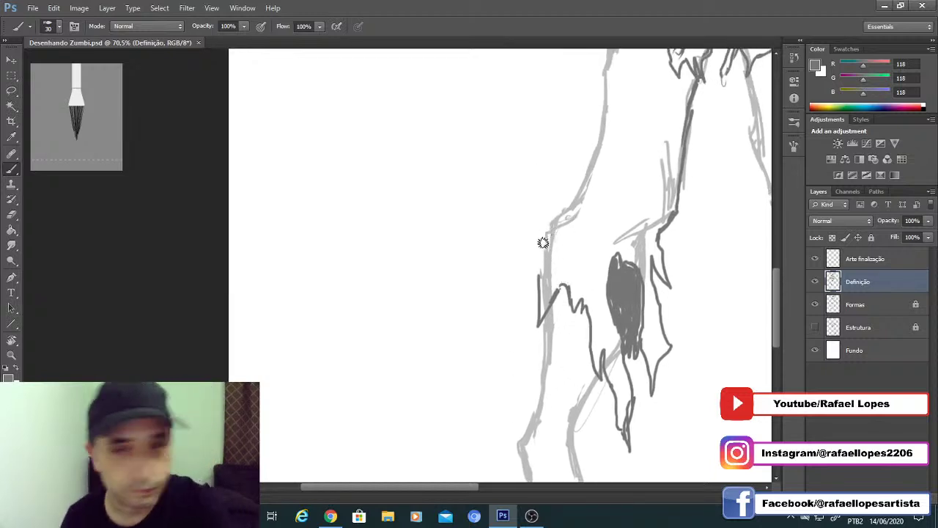
{"action": "key", "text": "bracketleft"}
{"action": "key", "text": "bracketleft"}
{"action": "key", "text": "bracketleft"}
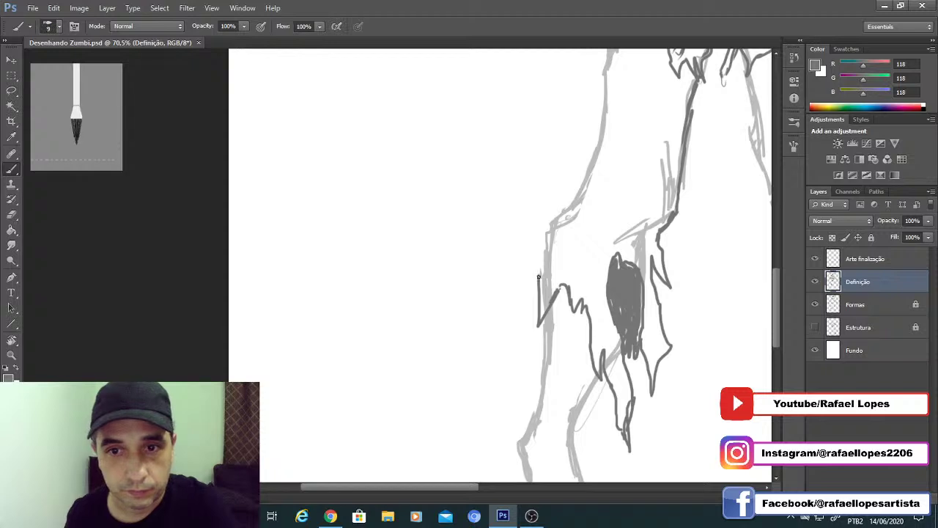
{"action": "left_click_drag", "start_coordinate": [544, 250], "coordinate": [542, 264]}
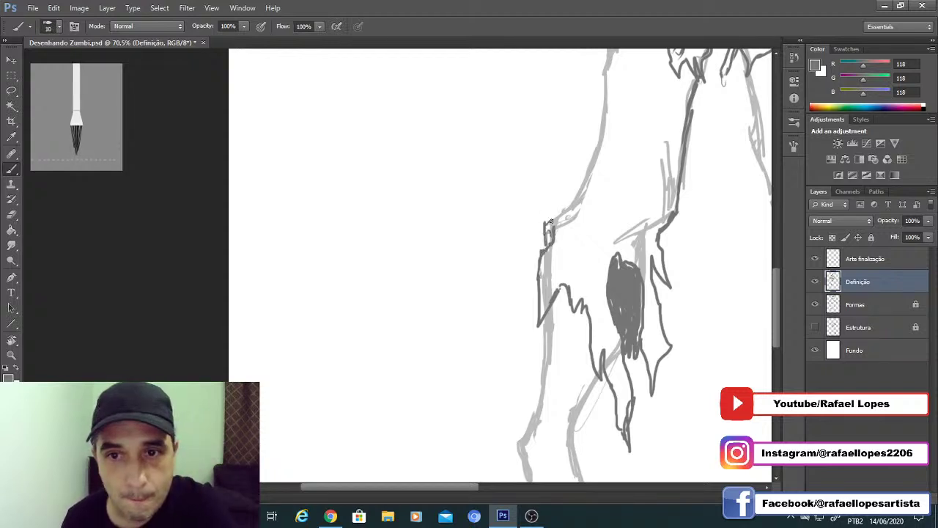
{"action": "left_click_drag", "start_coordinate": [566, 192], "coordinate": [548, 232]}
{"action": "mouse_move", "coordinate": [541, 254]}
{"action": "left_mouse_down"}
{"action": "mouse_move", "coordinate": [571, 206]}
{"action": "mouse_move", "coordinate": [578, 168]}
{"action": "left_mouse_up"}
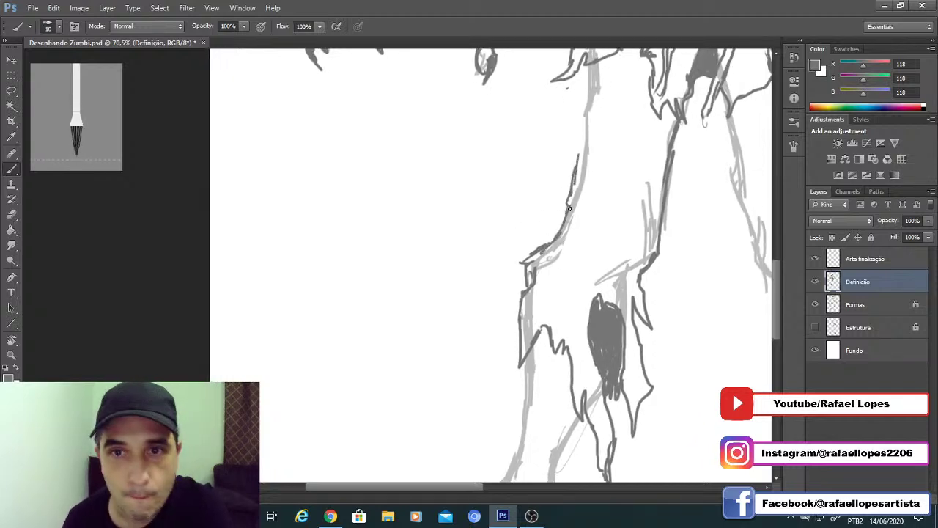
{"action": "mouse_move", "coordinate": [571, 205]}
{"action": "left_mouse_down"}
{"action": "mouse_move", "coordinate": [581, 148]}
{"action": "mouse_move", "coordinate": [560, 238]}
{"action": "mouse_move", "coordinate": [557, 197]}
{"action": "mouse_move", "coordinate": [578, 148]}
{"action": "left_mouse_up"}
{"action": "left_click_drag", "start_coordinate": [562, 181], "coordinate": [557, 199]}
Step: Add a row of short hatch marks along the inside of the right thigh's outer edge, from the knee up to the waist cloth
{"action": "mouse_move", "coordinate": [531, 322]}
{"action": "left_mouse_down"}
{"action": "mouse_move", "coordinate": [537, 301]}
{"action": "mouse_move", "coordinate": [538, 315]}
{"action": "mouse_move", "coordinate": [546, 313]}
{"action": "left_mouse_up"}
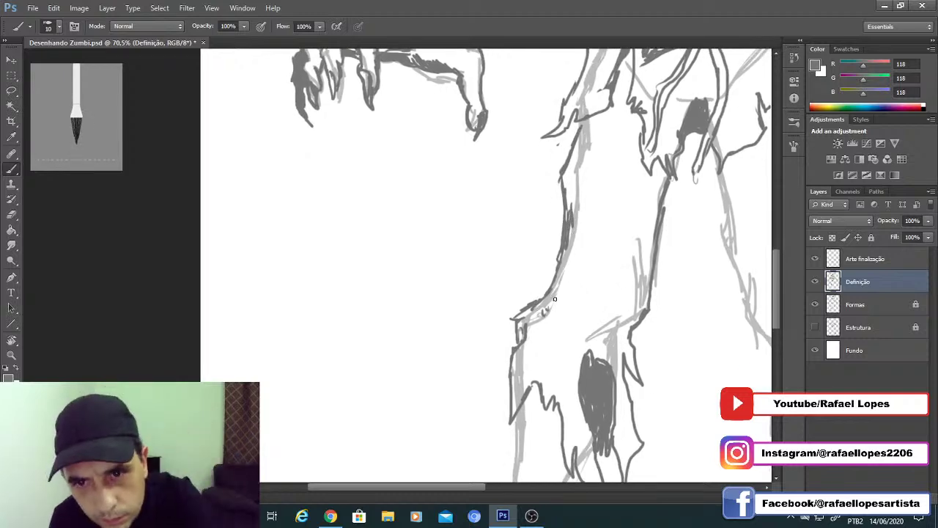
{"action": "left_click_drag", "start_coordinate": [570, 283], "coordinate": [551, 305]}
{"action": "mouse_move", "coordinate": [577, 255]}
{"action": "left_mouse_down"}
{"action": "mouse_move", "coordinate": [569, 275]}
{"action": "mouse_move", "coordinate": [584, 144]}
{"action": "mouse_move", "coordinate": [602, 140]}
{"action": "left_mouse_up"}
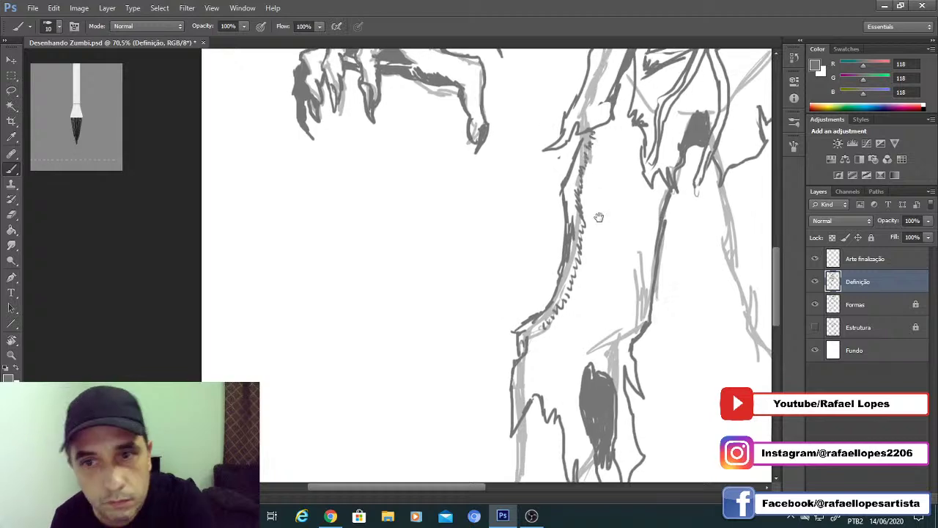
Step: Draw long diagonal fold lines across the inner side of the right thigh, below the torn waist cloth
{"action": "left_click_drag", "start_coordinate": [599, 217], "coordinate": [615, 184]}
{"action": "mouse_move", "coordinate": [656, 239]}
{"action": "left_mouse_down"}
{"action": "mouse_move", "coordinate": [632, 173]}
{"action": "mouse_move", "coordinate": [664, 220]}
{"action": "left_mouse_up"}
{"action": "left_click_drag", "start_coordinate": [641, 171], "coordinate": [668, 215]}
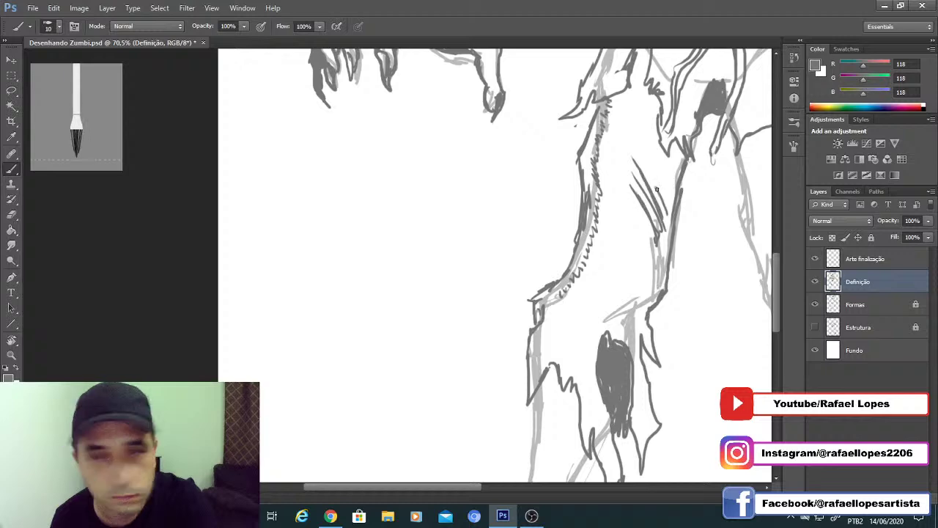
{"action": "mouse_move", "coordinate": [642, 152]}
{"action": "left_mouse_down"}
{"action": "mouse_move", "coordinate": [667, 207]}
{"action": "mouse_move", "coordinate": [670, 185]}
{"action": "mouse_move", "coordinate": [624, 188]}
{"action": "mouse_move", "coordinate": [649, 251]}
{"action": "left_mouse_up"}
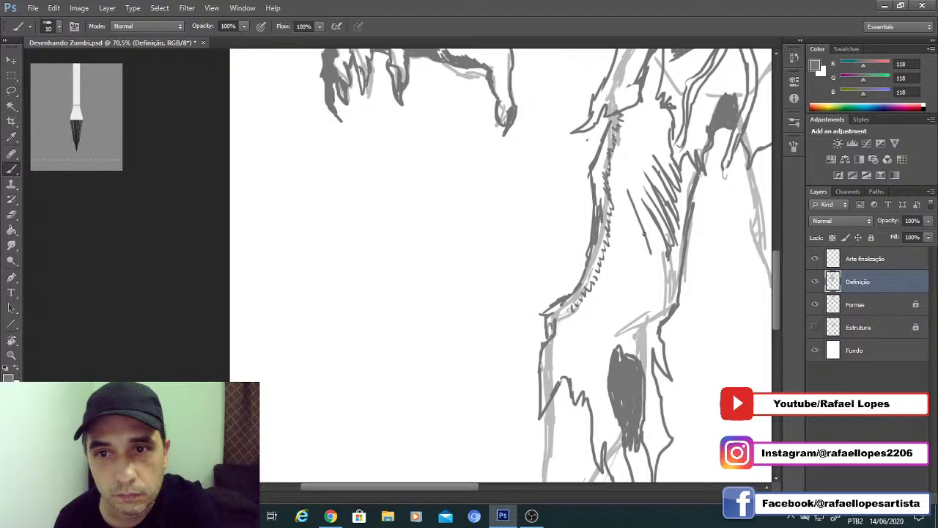
Step: Erase a narrow notch into the top of the filled hole below the right knee
{"action": "left_click_drag", "start_coordinate": [632, 307], "coordinate": [651, 230]}
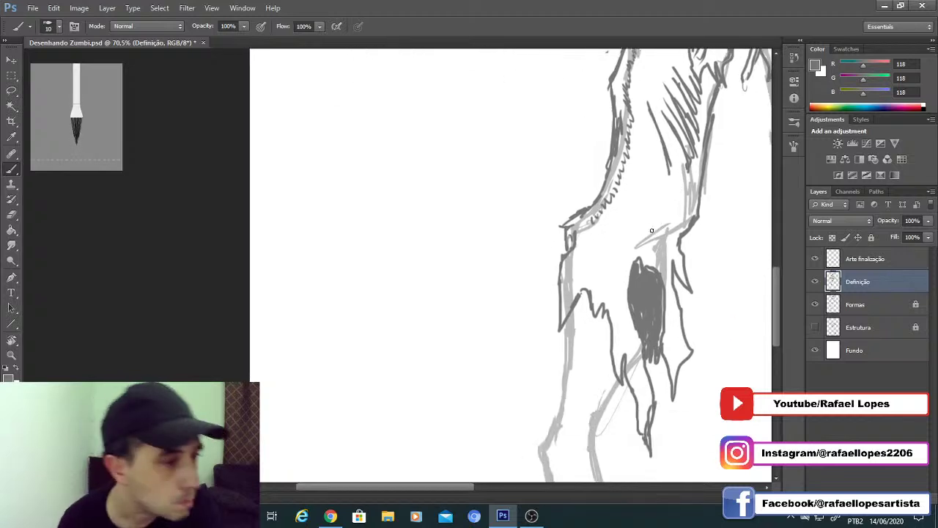
{"action": "key", "text": "e"}
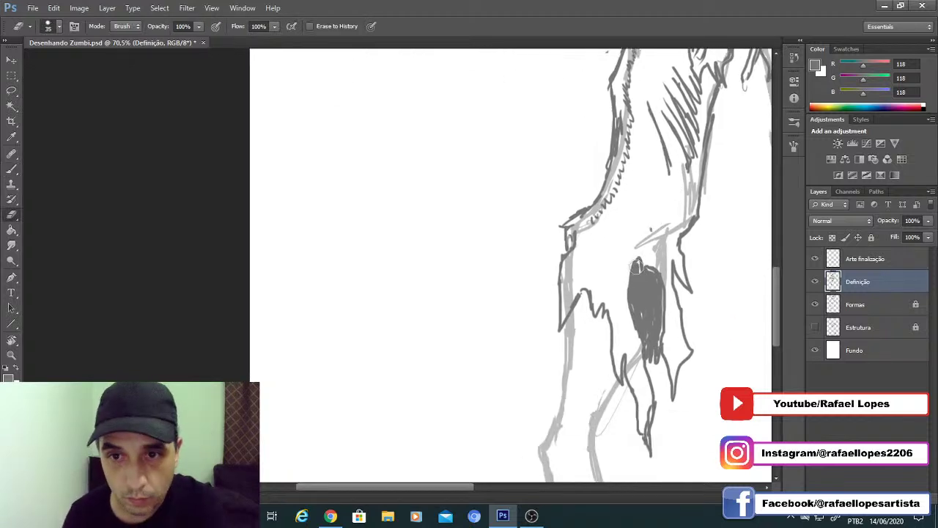
{"action": "left_click_drag", "start_coordinate": [636, 259], "coordinate": [647, 323]}
{"action": "key", "text": "b"}
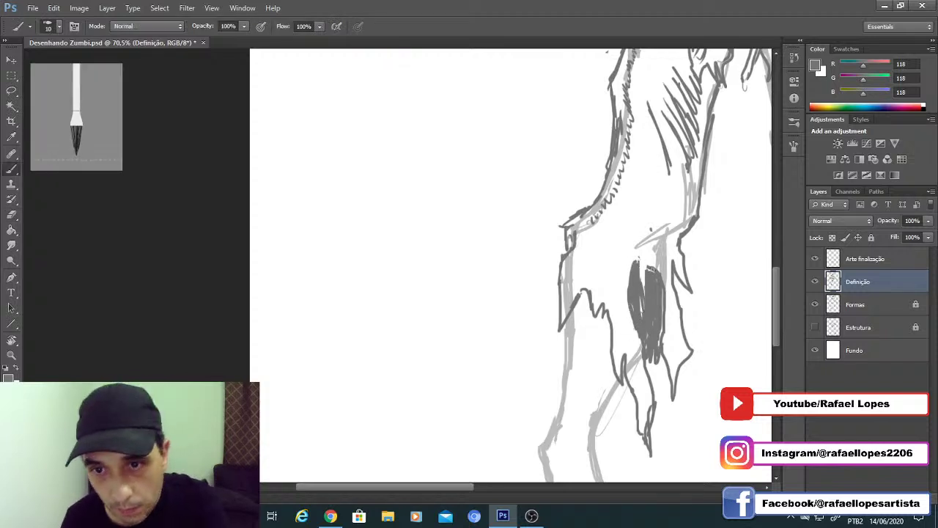
Step: Add short fold lines at the outer side of the right knee and trim the filled hole's lower end with a 6 px eraser
{"action": "mouse_move", "coordinate": [618, 264]}
{"action": "left_mouse_down"}
{"action": "mouse_move", "coordinate": [649, 277]}
{"action": "mouse_move", "coordinate": [597, 284]}
{"action": "mouse_move", "coordinate": [622, 258]}
{"action": "mouse_move", "coordinate": [650, 195]}
{"action": "left_mouse_up"}
{"action": "left_click_drag", "start_coordinate": [716, 242], "coordinate": [704, 292]}
{"action": "key", "text": "e"}
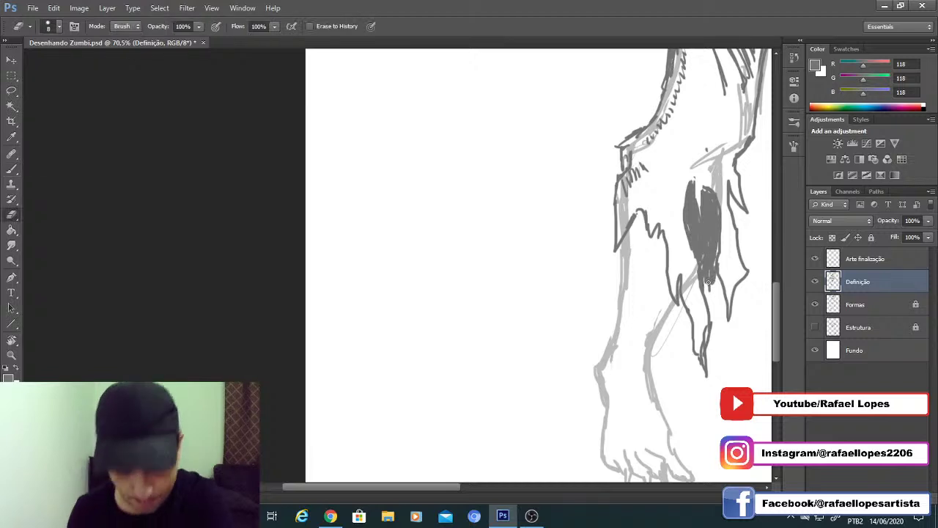
{"action": "key", "text": "["}
{"action": "left_click_drag", "start_coordinate": [703, 288], "coordinate": [708, 274]}
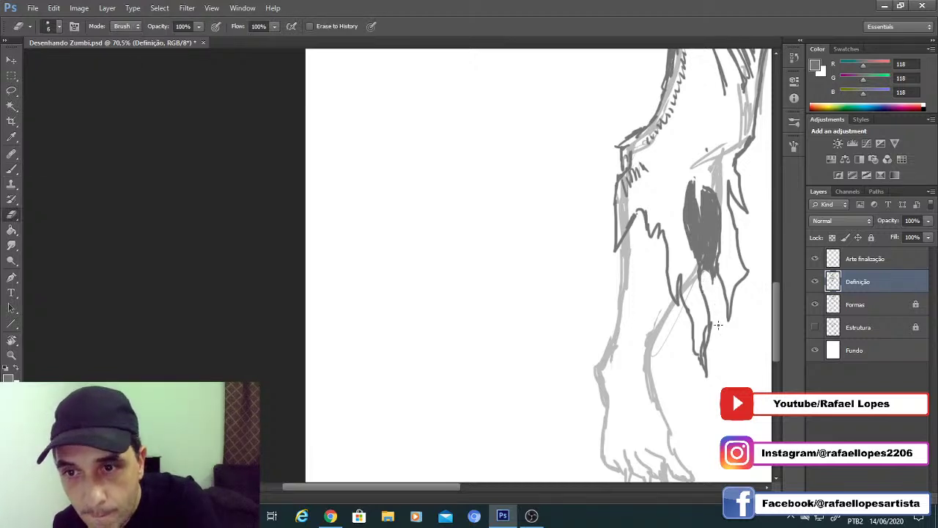
Step: Darken the crease at the inner side of the right knee with short fold strokes above the filled hole
{"action": "scroll", "coordinate": [658, 253], "scroll_direction": "right", "scroll_amount": 1}
{"action": "key", "text": "b"}
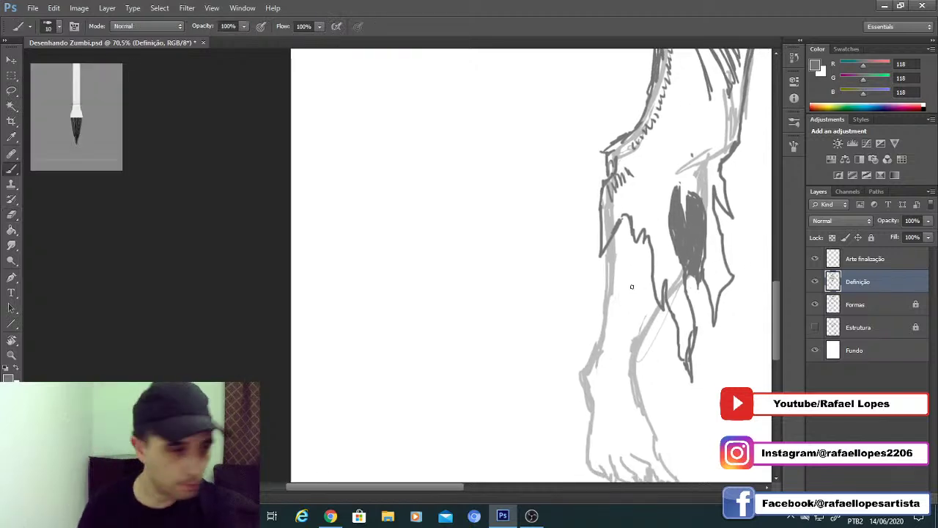
{"action": "left_click_drag", "start_coordinate": [649, 199], "coordinate": [604, 301]}
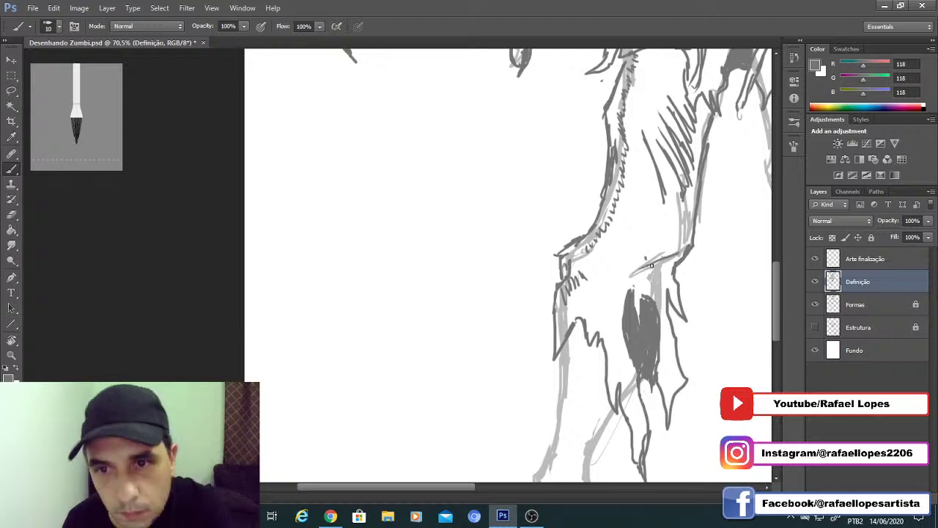
{"action": "mouse_move", "coordinate": [651, 265]}
{"action": "left_mouse_down"}
{"action": "mouse_move", "coordinate": [621, 282]}
{"action": "mouse_move", "coordinate": [644, 249]}
{"action": "mouse_move", "coordinate": [651, 260]}
{"action": "mouse_move", "coordinate": [651, 244]}
{"action": "mouse_move", "coordinate": [618, 237]}
{"action": "left_mouse_up"}
Step: Hatch diagonal fold lines on the waist cloth over the left thigh, beside the sash knot
{"action": "key", "text": "z"}
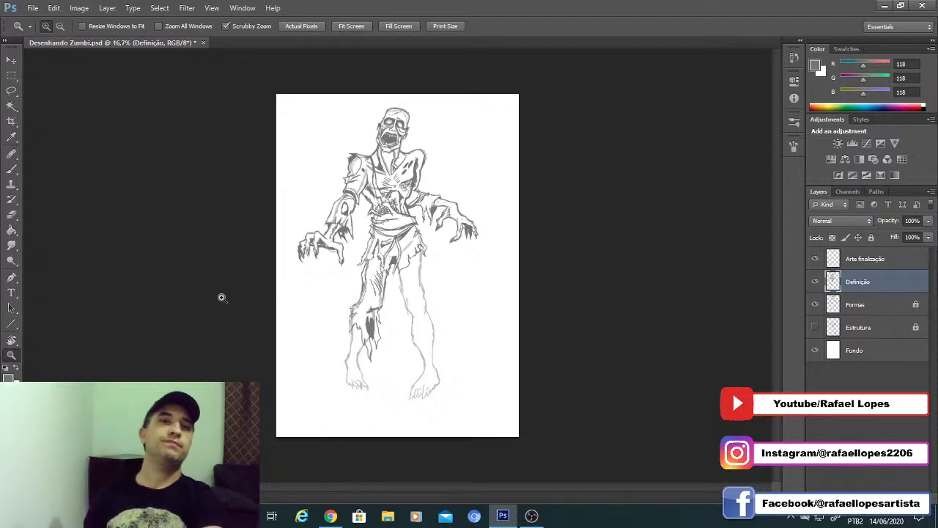
{"action": "left_click", "coordinate": [407, 250]}
{"action": "left_click", "coordinate": [409, 247]}
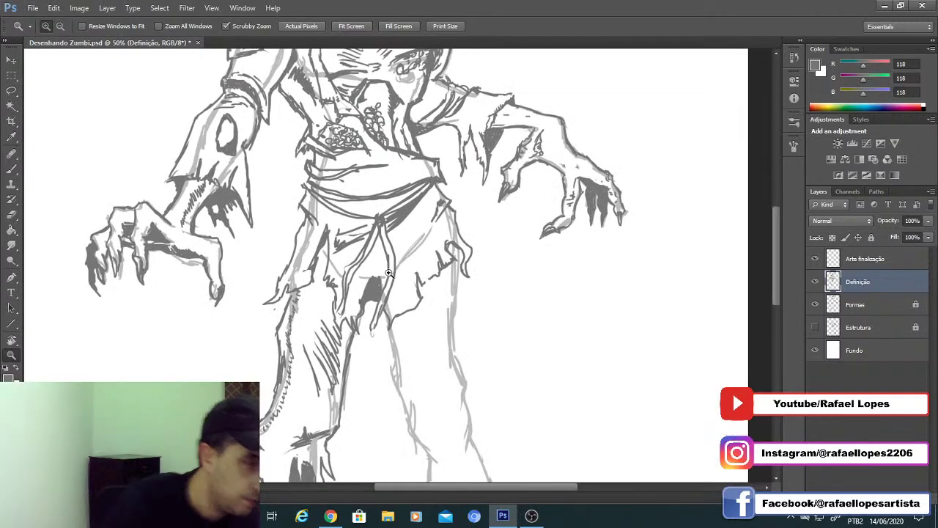
{"action": "left_click", "coordinate": [391, 253]}
{"action": "key", "text": "b"}
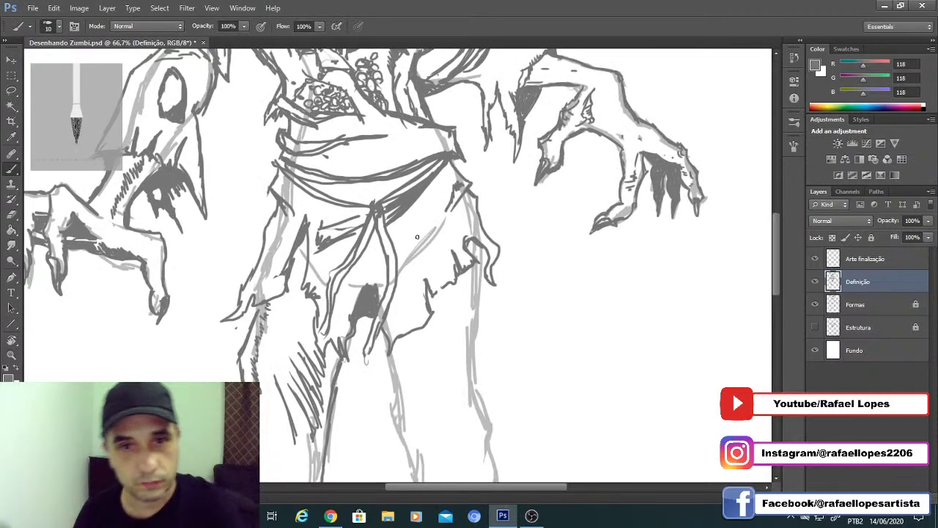
{"action": "left_click_drag", "start_coordinate": [430, 215], "coordinate": [407, 260]}
{"action": "left_click_drag", "start_coordinate": [435, 231], "coordinate": [414, 259]}
{"action": "mouse_move", "coordinate": [425, 251]}
{"action": "left_mouse_down"}
{"action": "mouse_move", "coordinate": [404, 278]}
{"action": "mouse_move", "coordinate": [405, 259]}
{"action": "left_mouse_up"}
{"action": "key", "text": "space"}
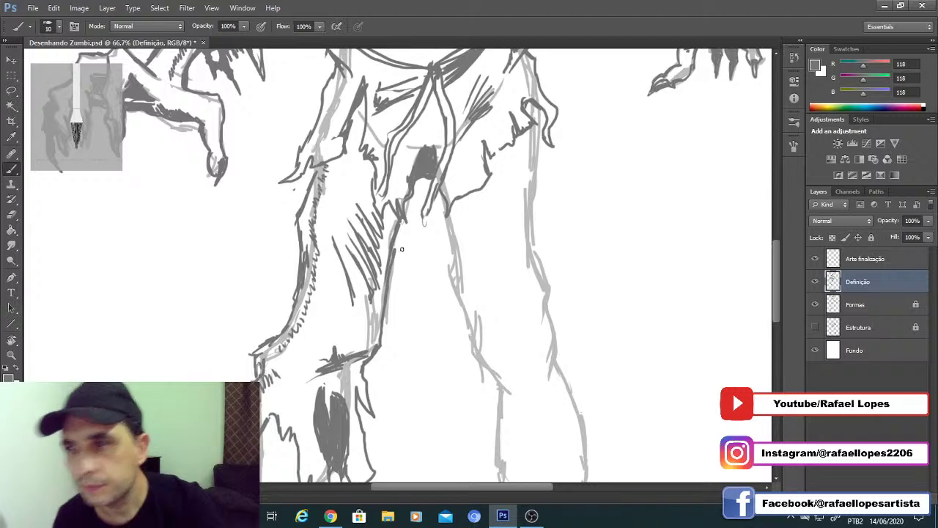
{"action": "mouse_move", "coordinate": [396, 253]}
{"action": "left_mouse_down"}
{"action": "mouse_move", "coordinate": [446, 216]}
{"action": "mouse_move", "coordinate": [413, 264]}
{"action": "mouse_move", "coordinate": [430, 254]}
{"action": "mouse_move", "coordinate": [520, 103]}
{"action": "left_mouse_up"}
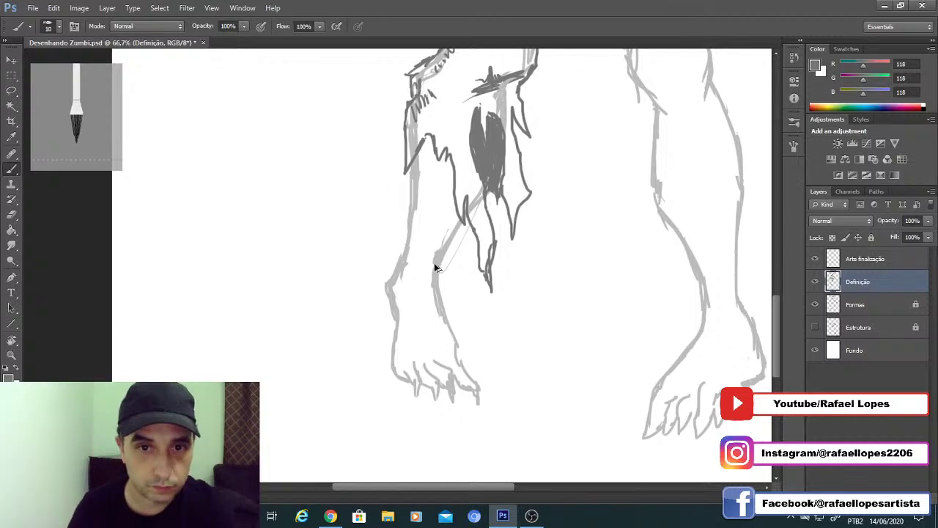
{"action": "key", "text": "e"}
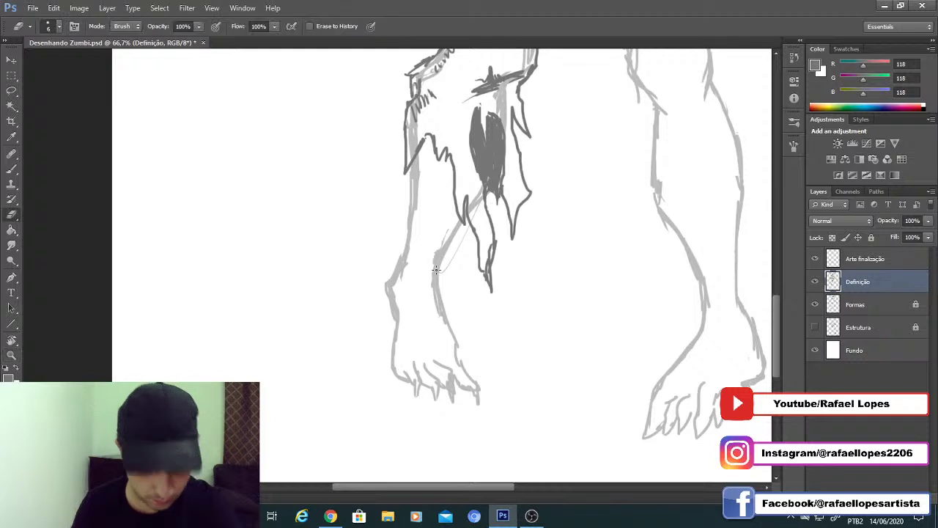
{"action": "key", "text": "bracketright"}
{"action": "key", "text": "bracketright"}
{"action": "key", "text": "bracketright"}
{"action": "key", "text": "bracketright"}
{"action": "key", "text": "bracketright"}
{"action": "key", "text": "bracketright"}
{"action": "key", "text": "bracketright"}
{"action": "key", "text": "bracketright"}
{"action": "key", "text": "bracketright"}
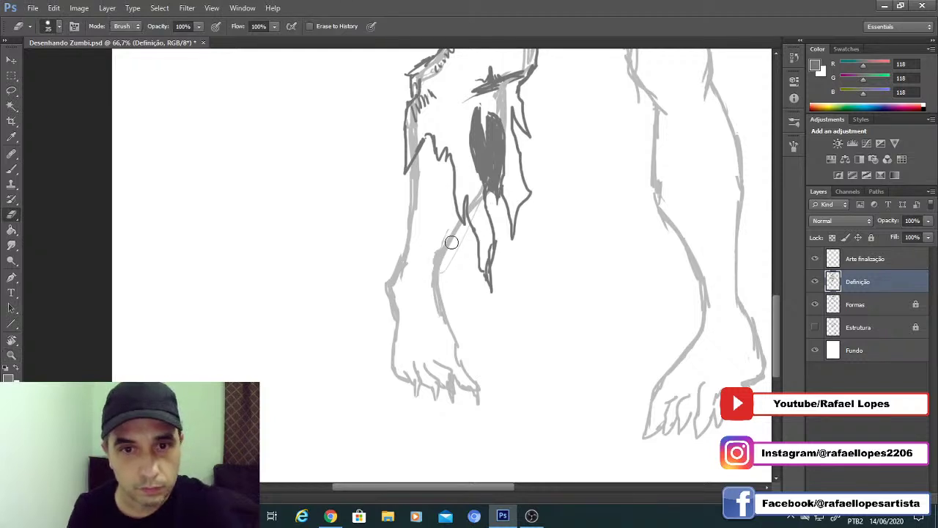
{"action": "left_click_drag", "start_coordinate": [468, 231], "coordinate": [465, 318]}
{"action": "left_click_drag", "start_coordinate": [482, 178], "coordinate": [461, 333]}
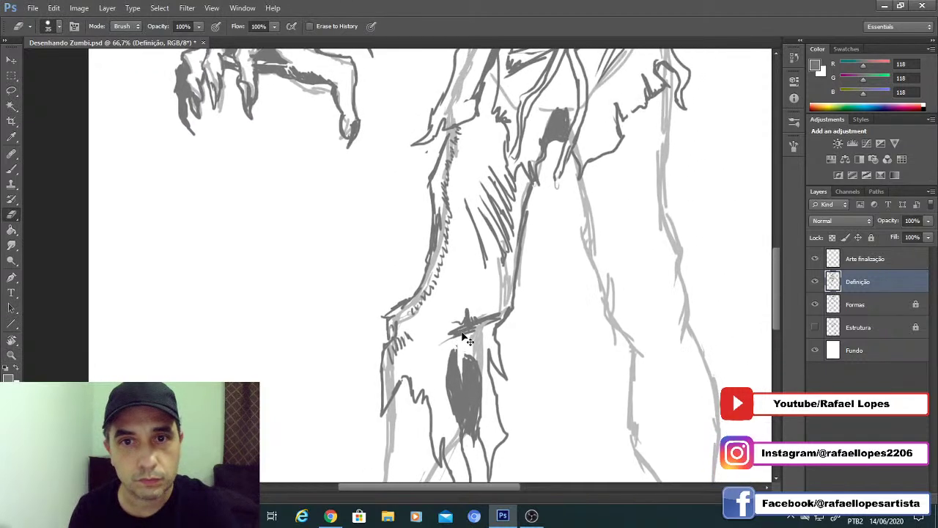
{"action": "scroll", "coordinate": [448, 286], "scroll_direction": "down", "scroll_amount": 5}
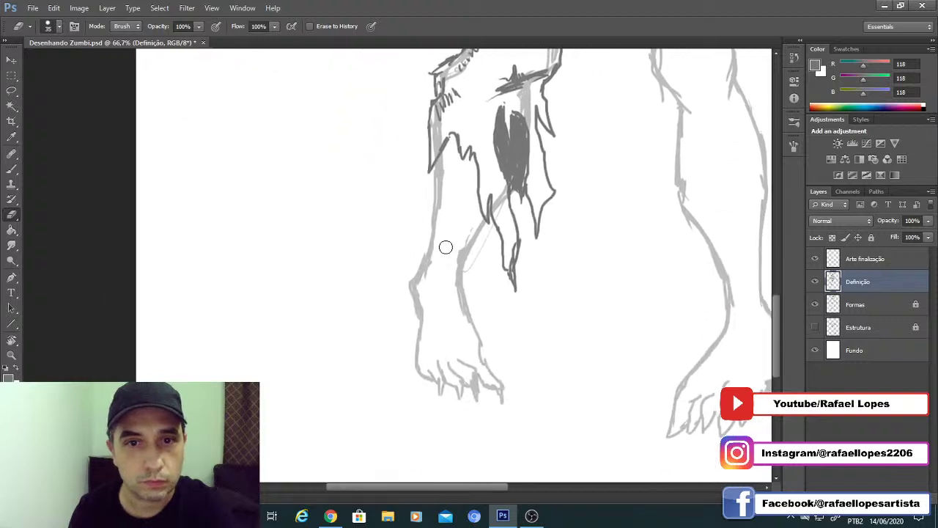
{"action": "key", "text": "b"}
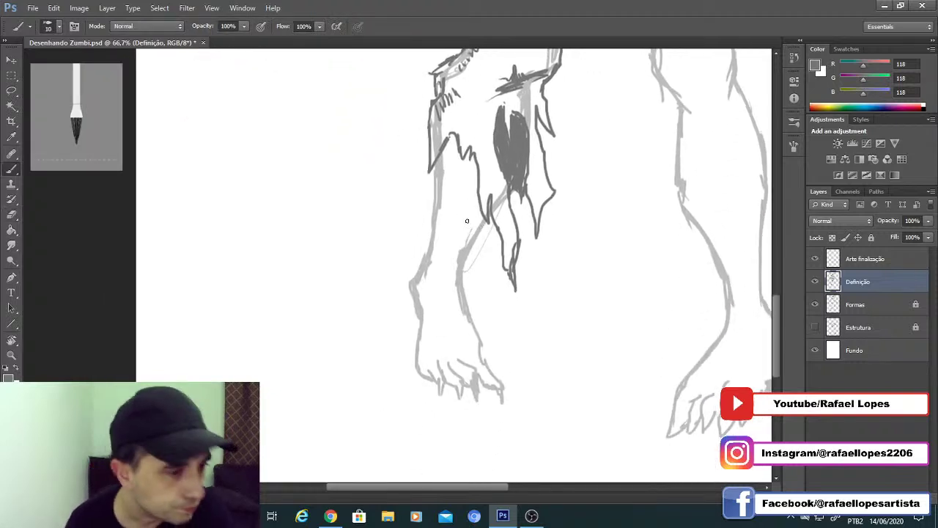
{"action": "left_click_drag", "start_coordinate": [522, 202], "coordinate": [403, 298]}
{"action": "left_click_drag", "start_coordinate": [461, 247], "coordinate": [401, 274]}
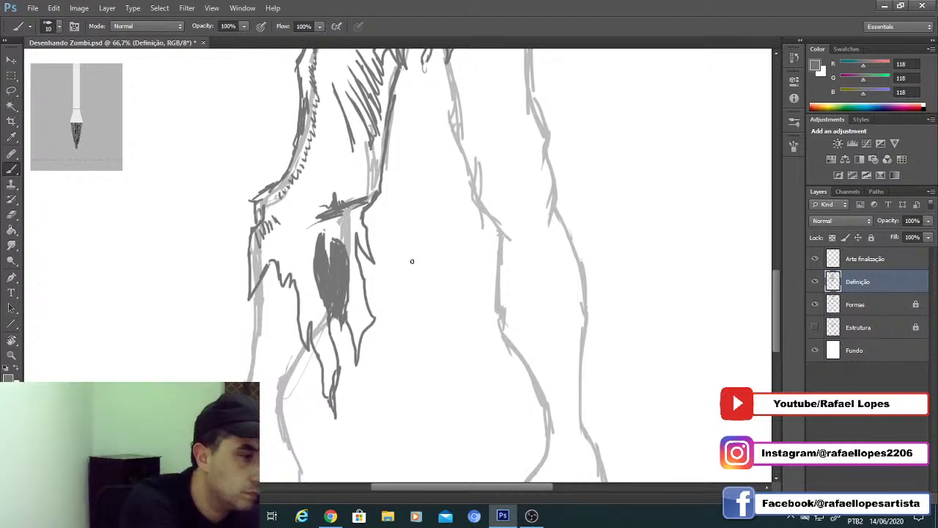
Step: Sketch a torn opening at the left knee's inner side with a jagged upper edge, a curved outer edge and small filled dark patches
{"action": "left_click_drag", "start_coordinate": [444, 227], "coordinate": [466, 304]}
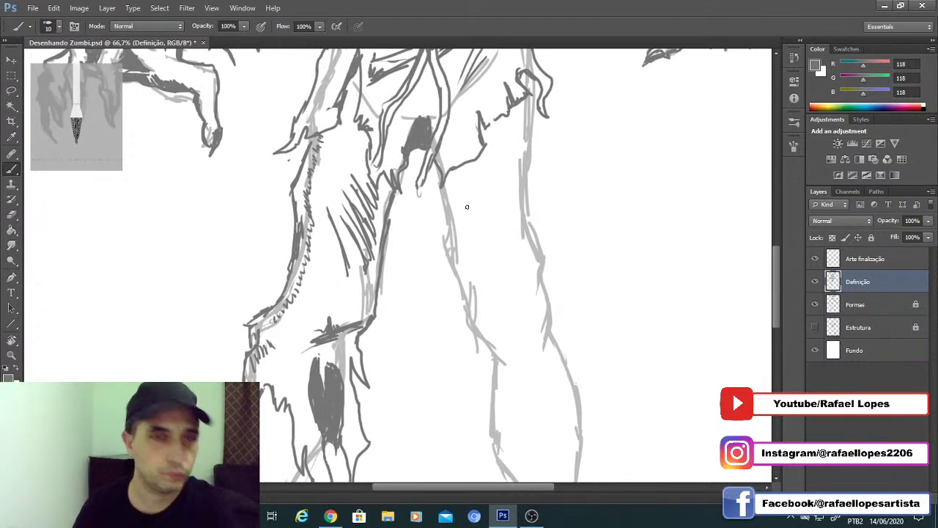
{"action": "mouse_move", "coordinate": [458, 199]}
{"action": "left_mouse_down"}
{"action": "mouse_move", "coordinate": [465, 233]}
{"action": "mouse_move", "coordinate": [484, 242]}
{"action": "mouse_move", "coordinate": [491, 264]}
{"action": "mouse_move", "coordinate": [491, 238]}
{"action": "left_mouse_up"}
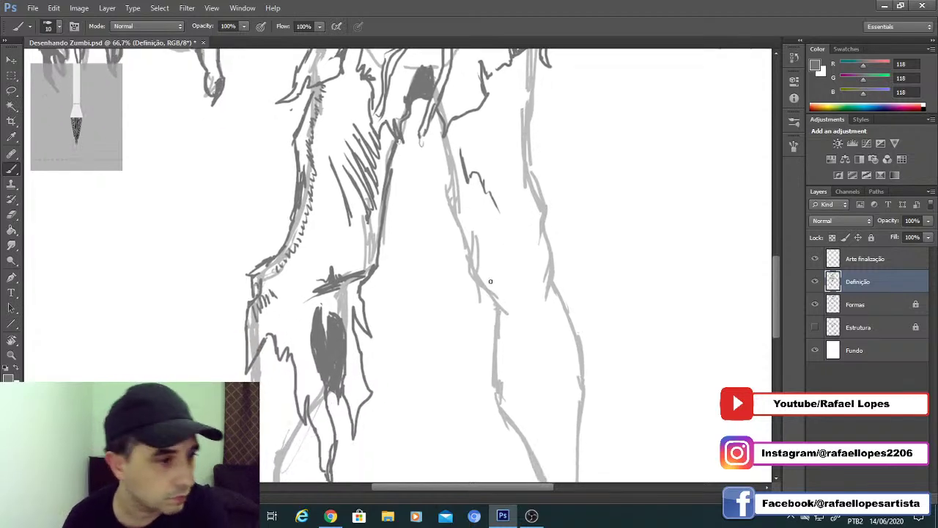
{"action": "mouse_move", "coordinate": [499, 335]}
{"action": "left_mouse_down"}
{"action": "mouse_move", "coordinate": [494, 296]}
{"action": "mouse_move", "coordinate": [518, 282]}
{"action": "mouse_move", "coordinate": [505, 262]}
{"action": "mouse_move", "coordinate": [512, 229]}
{"action": "left_mouse_up"}
{"action": "key", "text": "bracketright"}
{"action": "key", "text": "ctrl+alt+z"}
{"action": "mouse_move", "coordinate": [499, 262]}
{"action": "left_mouse_down"}
{"action": "mouse_move", "coordinate": [516, 273]}
{"action": "mouse_move", "coordinate": [499, 261]}
{"action": "left_mouse_up"}
{"action": "key", "text": "ctrl+alt+z"}
{"action": "key", "text": "ctrl+alt+z"}
{"action": "key", "text": "bracketleft"}
{"action": "mouse_move", "coordinate": [499, 260]}
{"action": "left_mouse_down"}
{"action": "mouse_move", "coordinate": [511, 258]}
{"action": "mouse_move", "coordinate": [507, 229]}
{"action": "mouse_move", "coordinate": [472, 245]}
{"action": "mouse_move", "coordinate": [472, 261]}
{"action": "left_mouse_up"}
{"action": "mouse_move", "coordinate": [482, 222]}
{"action": "left_mouse_down"}
{"action": "mouse_move", "coordinate": [475, 249]}
{"action": "mouse_move", "coordinate": [474, 189]}
{"action": "left_mouse_up"}
{"action": "left_click_drag", "start_coordinate": [464, 191], "coordinate": [475, 217]}
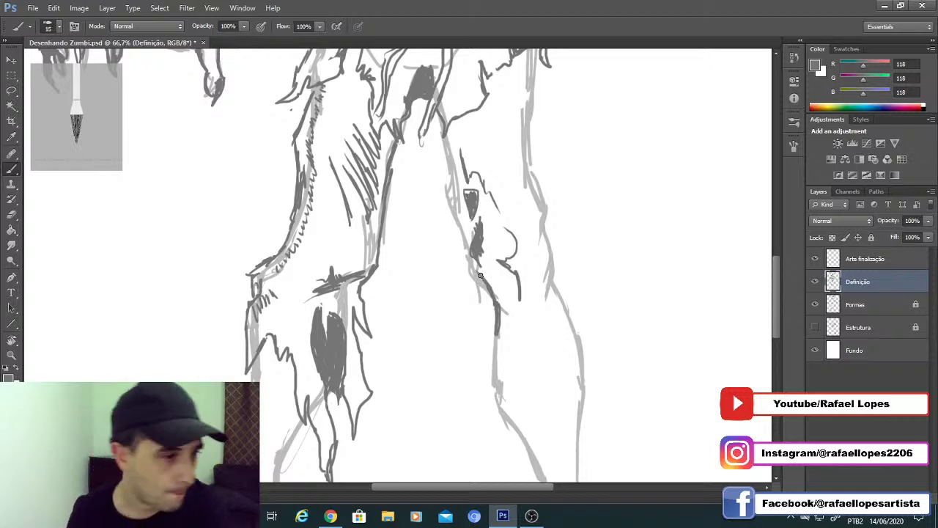
Step: Darken the left knee's inner contour with a 15 px brush, then close the tear's lower end and fill its inner corner
{"action": "key", "text": "bracketright"}
{"action": "mouse_move", "coordinate": [491, 291]}
{"action": "left_mouse_down"}
{"action": "mouse_move", "coordinate": [457, 199]}
{"action": "mouse_move", "coordinate": [495, 308]}
{"action": "left_mouse_up"}
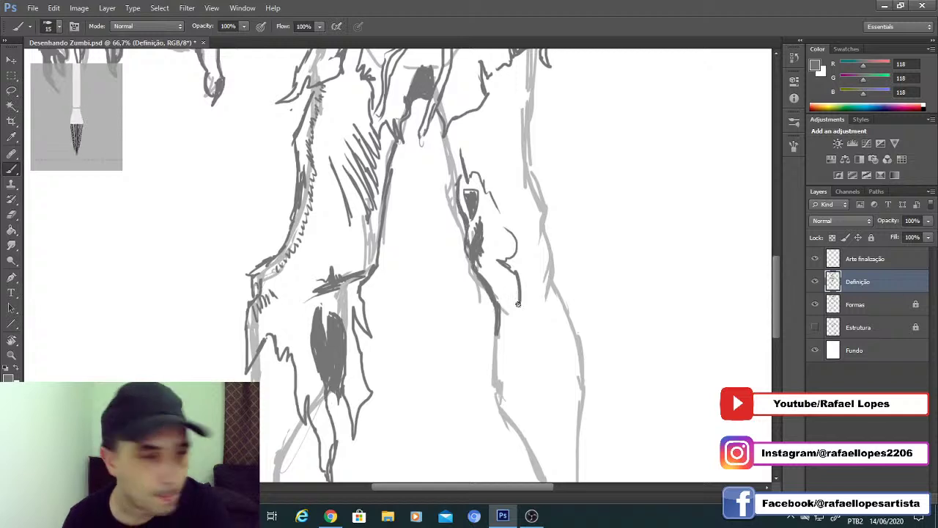
{"action": "mouse_move", "coordinate": [518, 303]}
{"action": "left_mouse_down"}
{"action": "mouse_move", "coordinate": [477, 324]}
{"action": "mouse_move", "coordinate": [494, 314]}
{"action": "left_mouse_up"}
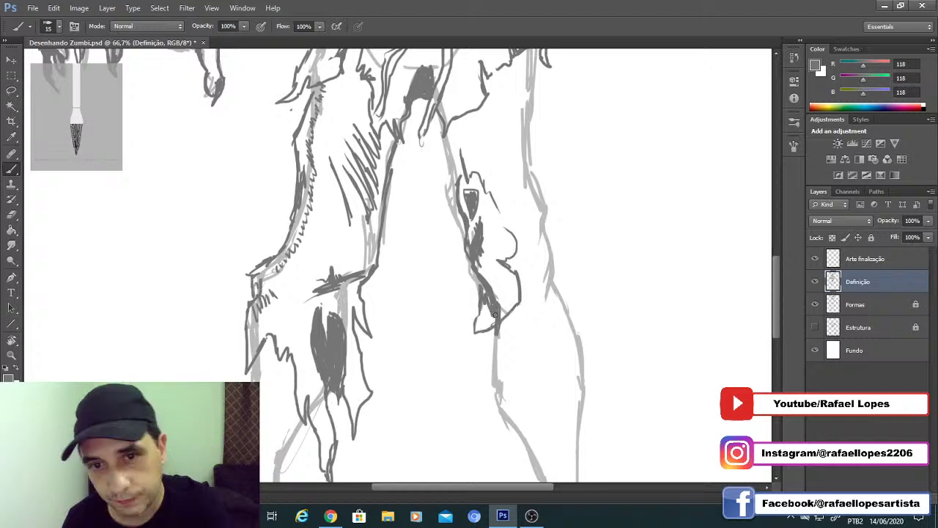
{"action": "mouse_move", "coordinate": [495, 316]}
{"action": "left_mouse_down"}
{"action": "mouse_move", "coordinate": [473, 309]}
{"action": "mouse_move", "coordinate": [476, 284]}
{"action": "left_mouse_up"}
{"action": "key", "text": "bracketleft"}
{"action": "key", "text": "bracketleft"}
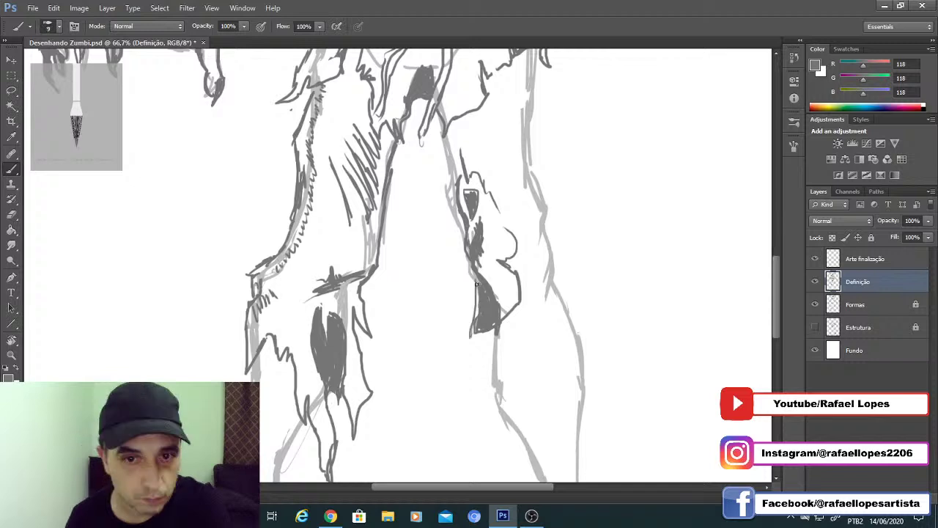
Step: Add ragged hanging threads below the left knee tear and double its outer edge with a 9 px brush
{"action": "left_click_drag", "start_coordinate": [477, 284], "coordinate": [498, 347]}
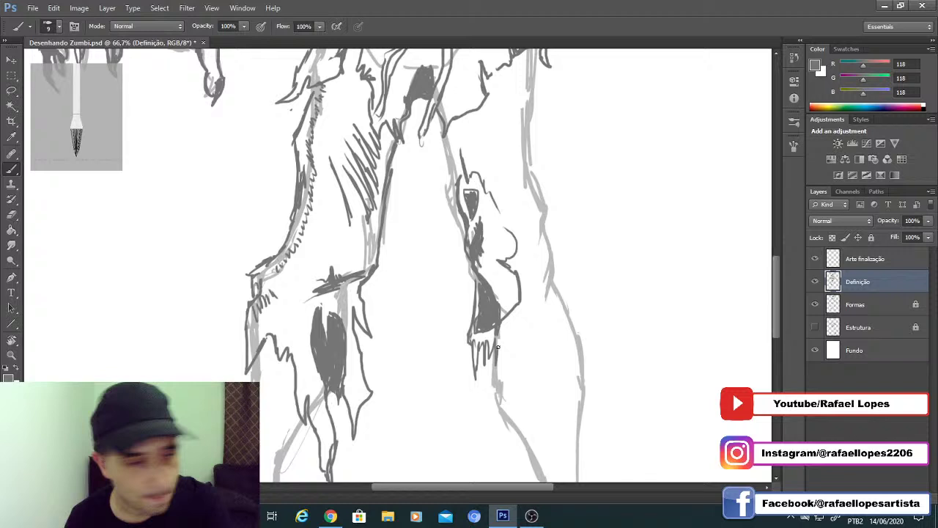
{"action": "left_click_drag", "start_coordinate": [498, 346], "coordinate": [510, 249]}
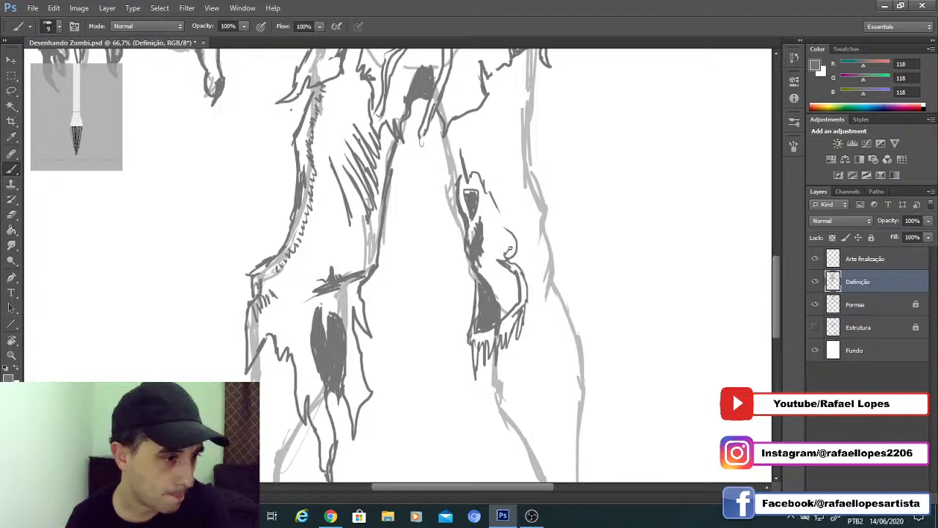
{"action": "left_click_drag", "start_coordinate": [511, 250], "coordinate": [476, 178]}
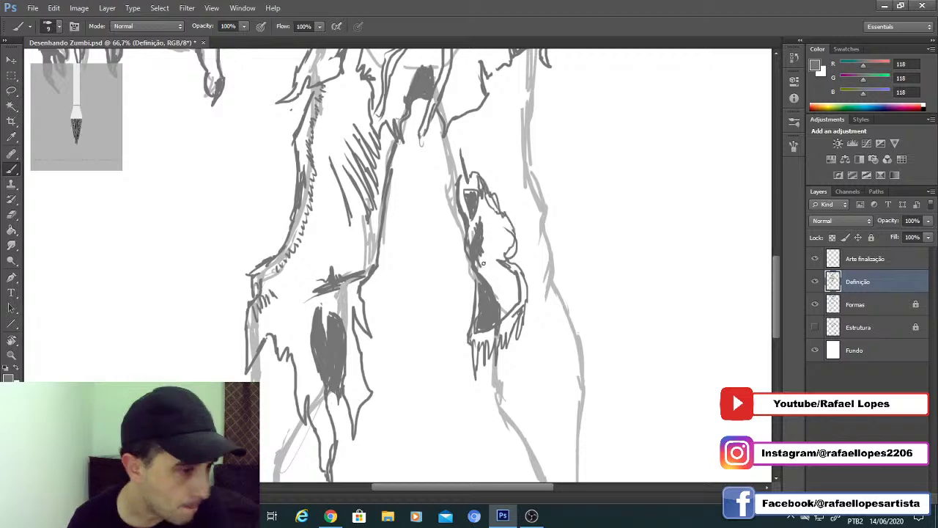
{"action": "left_click_drag", "start_coordinate": [483, 262], "coordinate": [504, 253]}
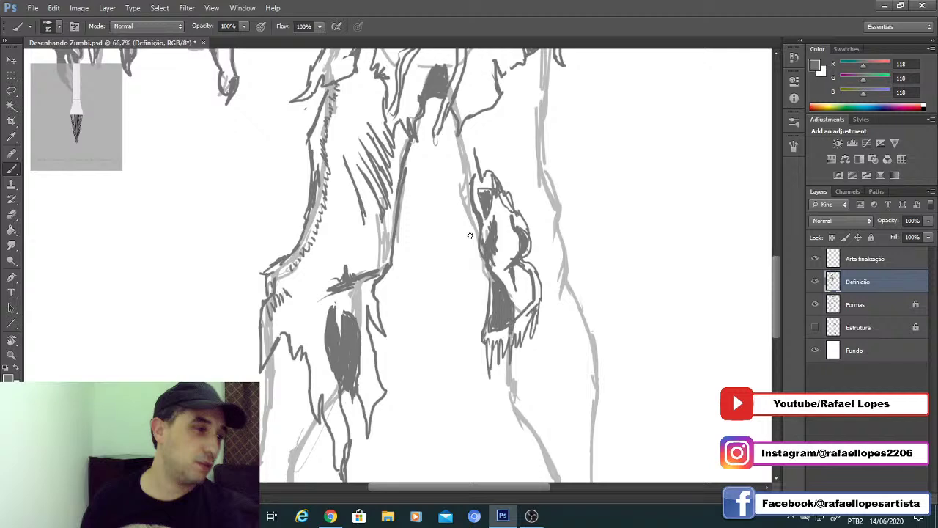
Step: Darken the left thigh's inner contour down to the knee tear and lengthen the loose threads hanging beneath the tear
{"action": "left_click_drag", "start_coordinate": [470, 235], "coordinate": [484, 283]}
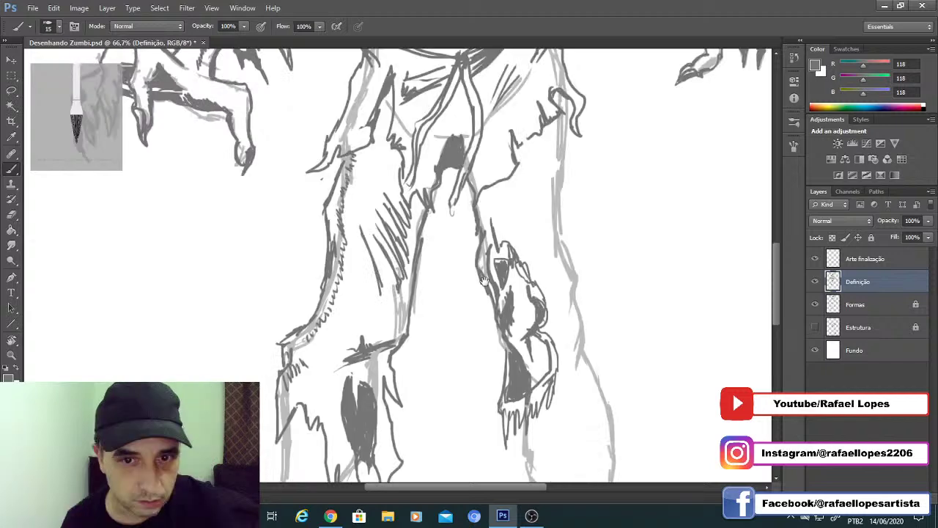
{"action": "left_click_drag", "start_coordinate": [484, 281], "coordinate": [464, 210]}
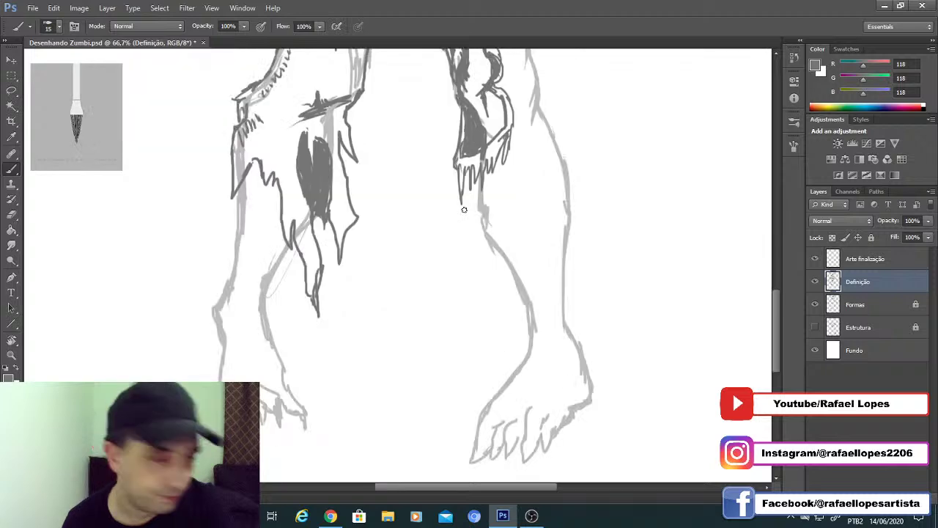
{"action": "left_click_drag", "start_coordinate": [464, 210], "coordinate": [466, 182]}
{"action": "left_click_drag", "start_coordinate": [475, 191], "coordinate": [478, 183]}
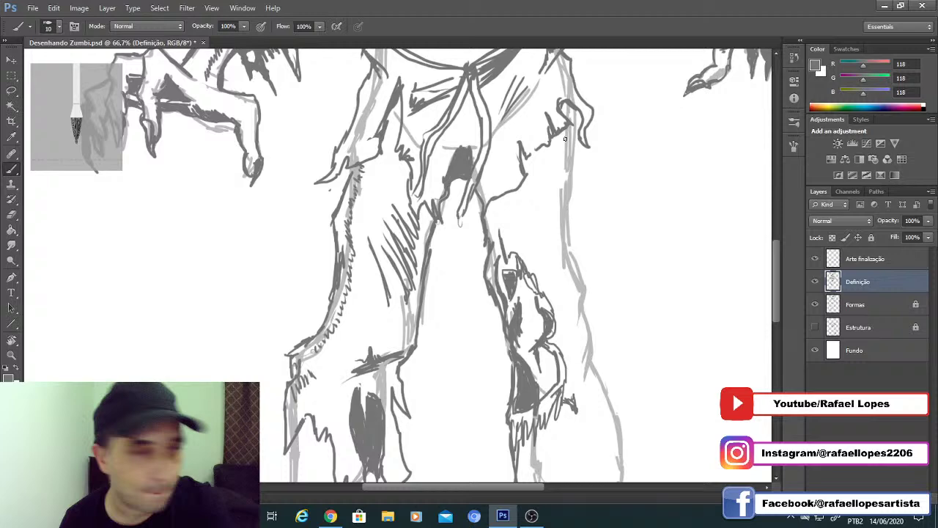
Step: Hatch the seam down the left thigh's outer side with a 10 px brush and darken the outer knee folds at 15 px
{"action": "left_click_drag", "start_coordinate": [565, 139], "coordinate": [563, 291]}
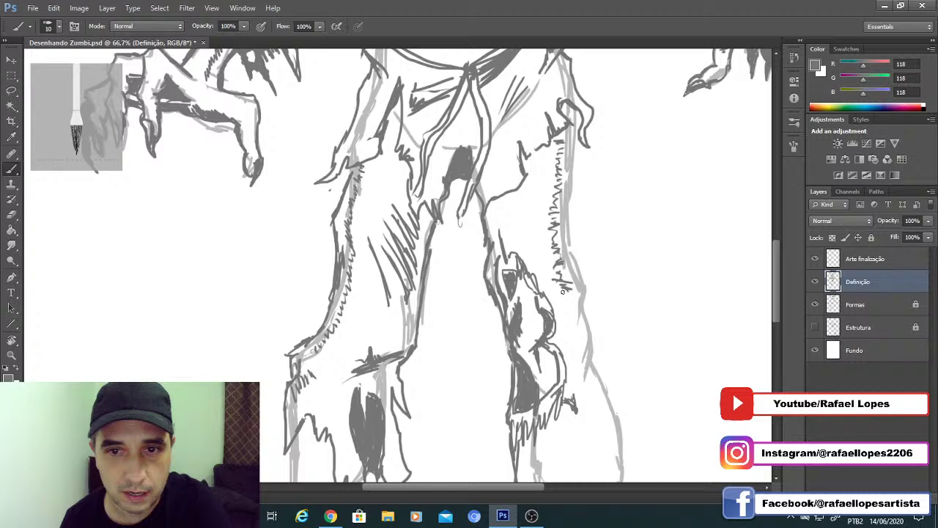
{"action": "left_click_drag", "start_coordinate": [563, 291], "coordinate": [584, 229]}
{"action": "key", "text": "]"}
{"action": "left_click_drag", "start_coordinate": [591, 213], "coordinate": [603, 236]}
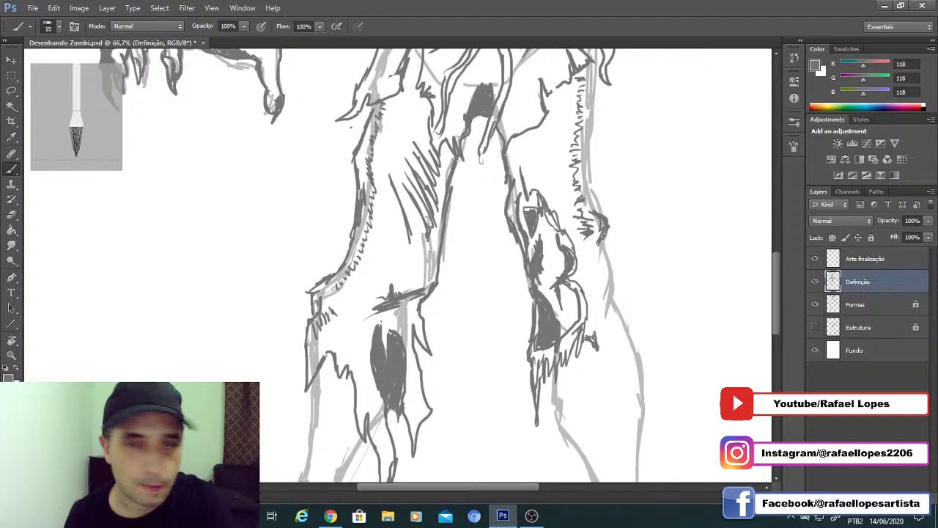
{"action": "left_click_drag", "start_coordinate": [603, 236], "coordinate": [589, 288]}
{"action": "left_click_drag", "start_coordinate": [617, 301], "coordinate": [586, 163]}
Step: Draw a pointed torn flap flying off the outer side of the left calf, with inner fold lines
{"action": "left_click_drag", "start_coordinate": [585, 164], "coordinate": [657, 289]}
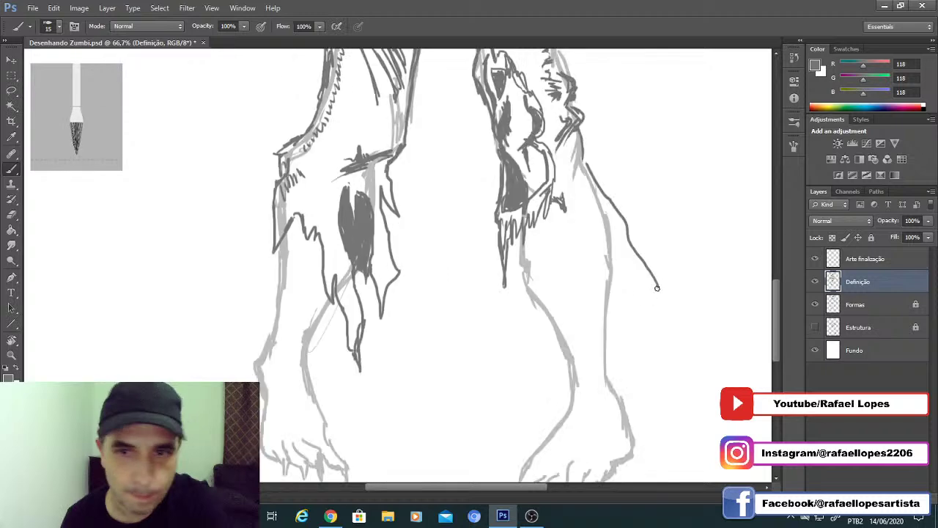
{"action": "left_click_drag", "start_coordinate": [657, 289], "coordinate": [632, 319]}
{"action": "left_click_drag", "start_coordinate": [603, 207], "coordinate": [637, 296]}
{"action": "left_click_drag", "start_coordinate": [595, 258], "coordinate": [607, 207]}
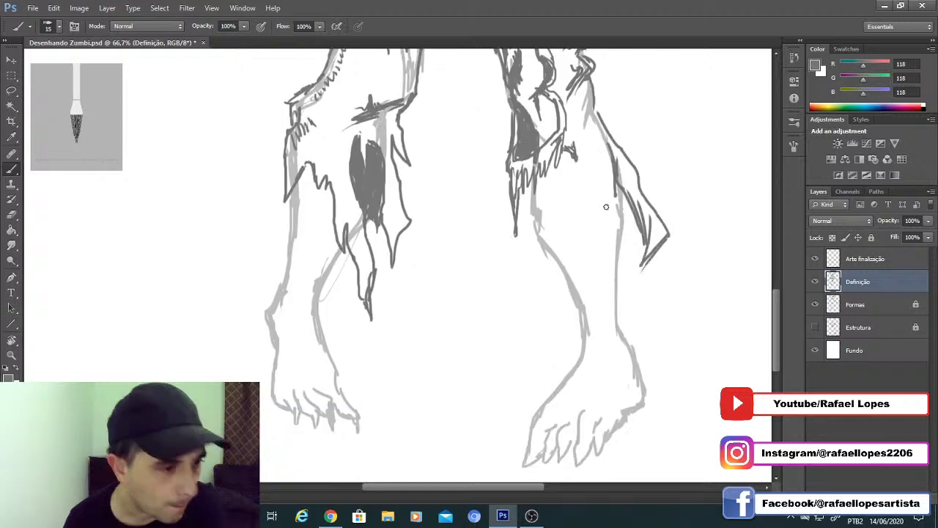
{"action": "left_click_drag", "start_coordinate": [623, 188], "coordinate": [612, 256]}
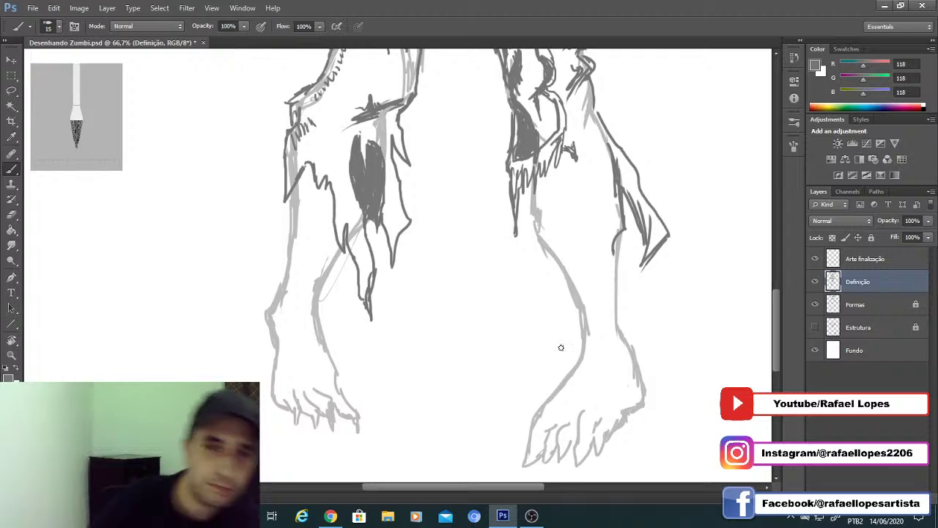
Step: Outline the left calf's inner edge and the trouser leg's torn lower hem with long pointed strips
{"action": "left_click_drag", "start_coordinate": [583, 339], "coordinate": [568, 304]}
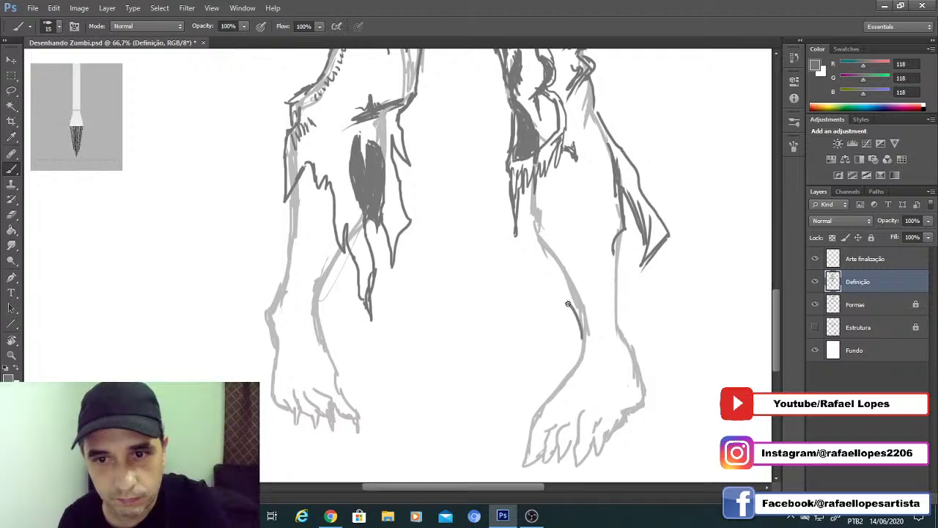
{"action": "mouse_move", "coordinate": [554, 268]}
{"action": "left_mouse_down"}
{"action": "mouse_move", "coordinate": [525, 176]}
{"action": "mouse_move", "coordinate": [583, 342]}
{"action": "mouse_move", "coordinate": [584, 289]}
{"action": "mouse_move", "coordinate": [581, 300]}
{"action": "mouse_move", "coordinate": [569, 251]}
{"action": "mouse_move", "coordinate": [599, 304]}
{"action": "left_mouse_up"}
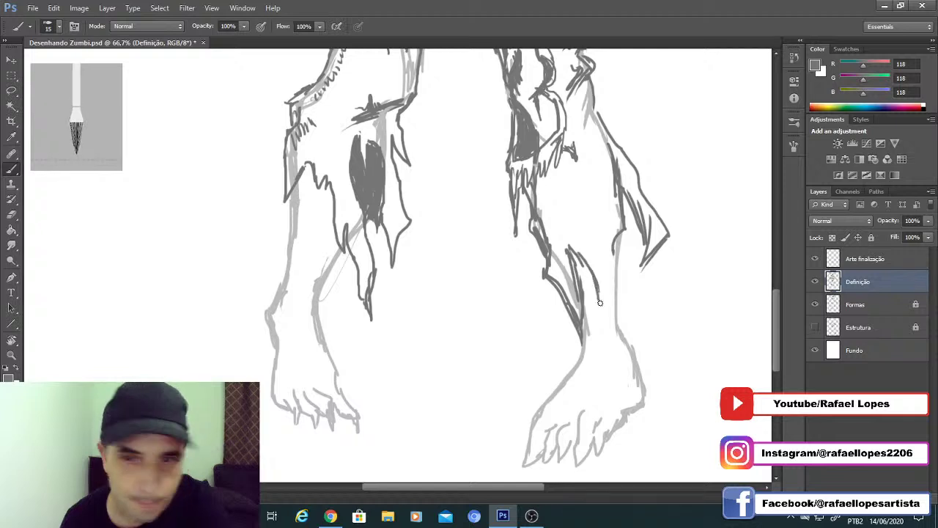
{"action": "mouse_move", "coordinate": [577, 252]}
{"action": "left_mouse_down"}
{"action": "mouse_move", "coordinate": [615, 314]}
{"action": "mouse_move", "coordinate": [674, 355]}
{"action": "mouse_move", "coordinate": [602, 239]}
{"action": "left_mouse_up"}
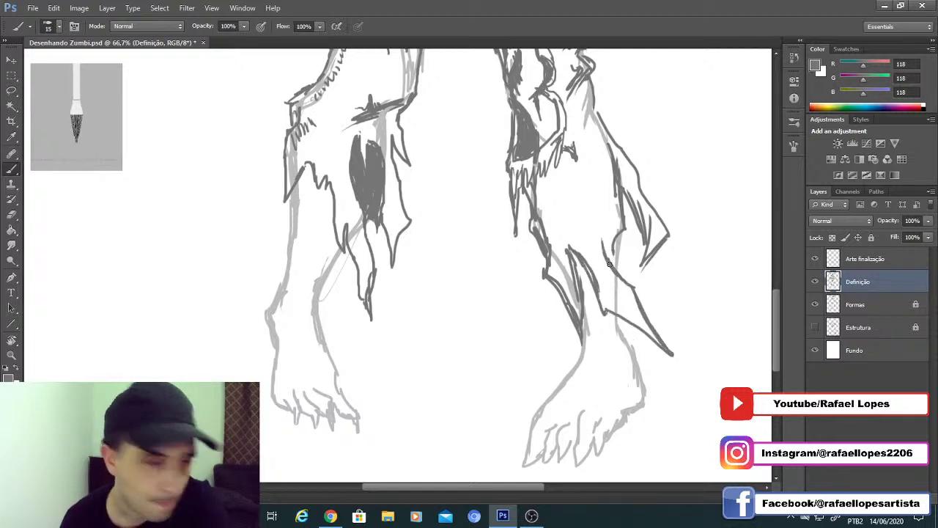
{"action": "left_click_drag", "start_coordinate": [610, 273], "coordinate": [625, 229]}
{"action": "left_click_drag", "start_coordinate": [617, 236], "coordinate": [612, 261]}
{"action": "left_click_drag", "start_coordinate": [621, 296], "coordinate": [604, 234]}
{"action": "key", "text": "e"}
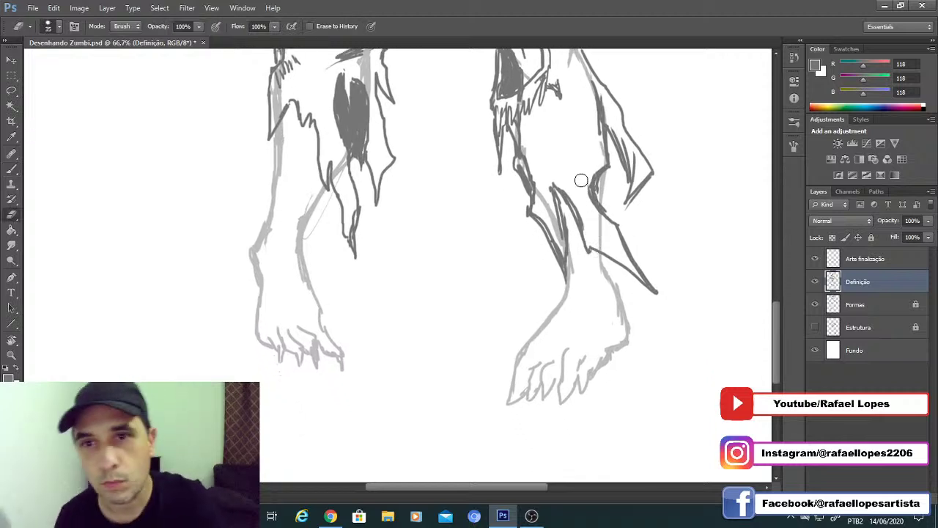
{"action": "key", "text": "b"}
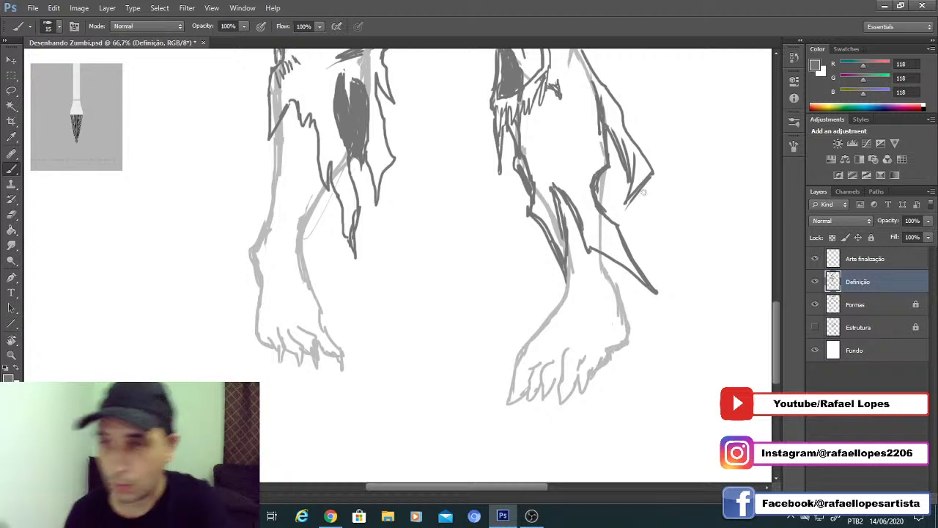
Step: Fill the hollow between the outer calf flap and the lower hem strip with solid dark strokes
{"action": "left_click_drag", "start_coordinate": [622, 219], "coordinate": [622, 199]}
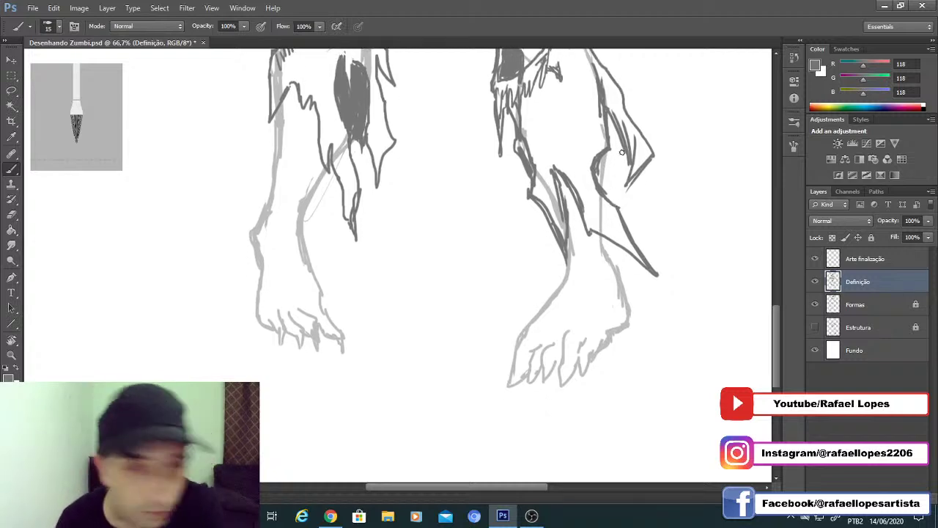
{"action": "mouse_move", "coordinate": [621, 149]}
{"action": "left_mouse_down"}
{"action": "mouse_move", "coordinate": [610, 173]}
{"action": "mouse_move", "coordinate": [629, 220]}
{"action": "left_mouse_up"}
{"action": "left_click_drag", "start_coordinate": [607, 189], "coordinate": [624, 210]}
{"action": "mouse_move", "coordinate": [605, 173]}
{"action": "left_mouse_down"}
{"action": "mouse_move", "coordinate": [623, 211]}
{"action": "mouse_move", "coordinate": [597, 189]}
{"action": "left_mouse_up"}
{"action": "mouse_move", "coordinate": [607, 157]}
{"action": "left_mouse_down"}
{"action": "mouse_move", "coordinate": [595, 179]}
{"action": "mouse_move", "coordinate": [603, 162]}
{"action": "left_mouse_up"}
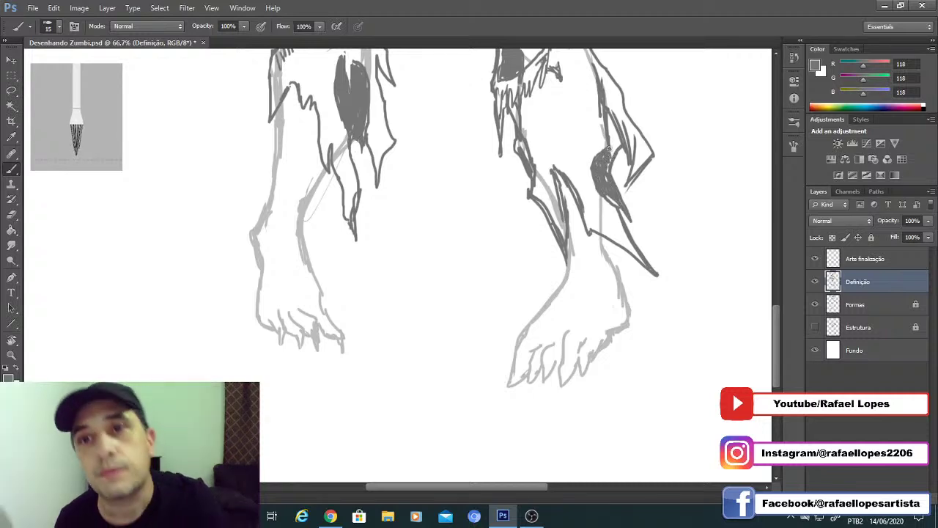
{"action": "mouse_move", "coordinate": [618, 130]}
{"action": "left_mouse_down"}
{"action": "mouse_move", "coordinate": [610, 159]}
{"action": "mouse_move", "coordinate": [610, 123]}
{"action": "mouse_move", "coordinate": [604, 219]}
{"action": "left_mouse_up"}
Step: Examine the figure's lower body at a reduced scale to check both torn trouser legs
{"action": "key", "text": "z"}
{"action": "left_click", "coordinate": [559, 219], "text": "alt"}
{"action": "left_click", "coordinate": [559, 219], "text": "alt"}
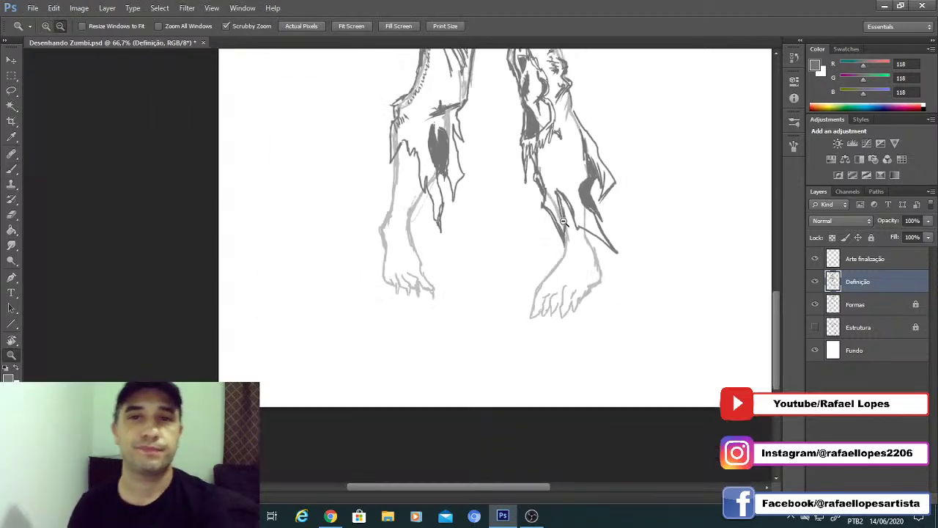
{"action": "left_click", "coordinate": [559, 219], "text": "alt"}
{"action": "left_click", "coordinate": [557, 217], "text": "alt"}
{"action": "left_click", "coordinate": [416, 324]}
{"action": "left_click", "coordinate": [422, 332]}
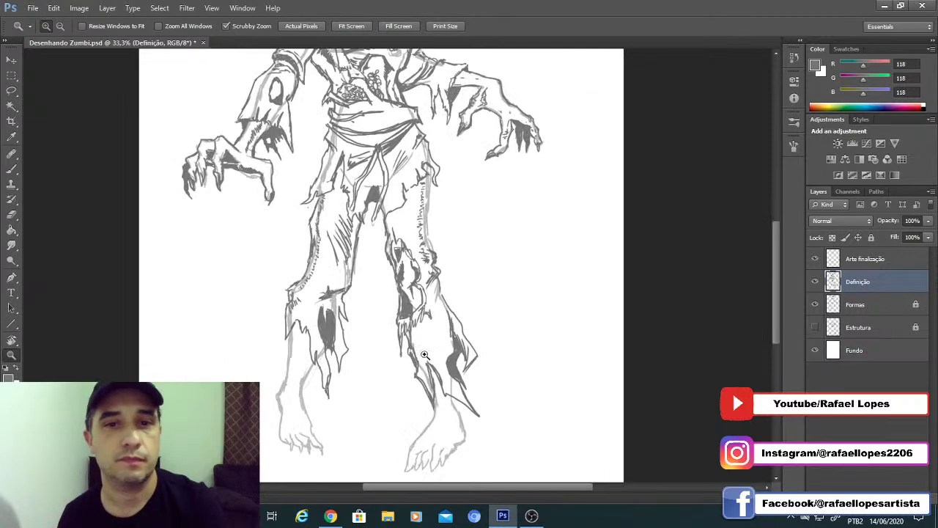
{"action": "left_click", "coordinate": [428, 341]}
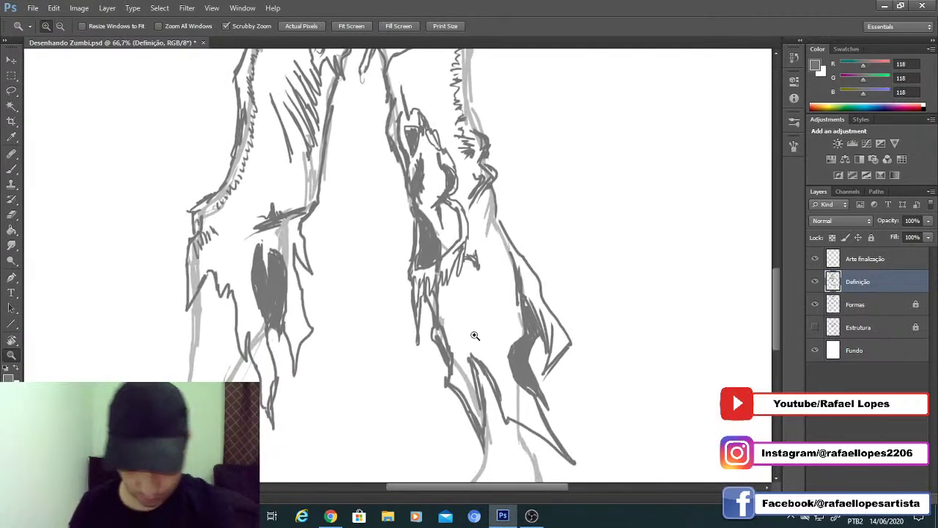
Step: Fill a long dark fold below the left knee and hatch short shading strokes beside the hanging threads
{"action": "key", "text": "b"}
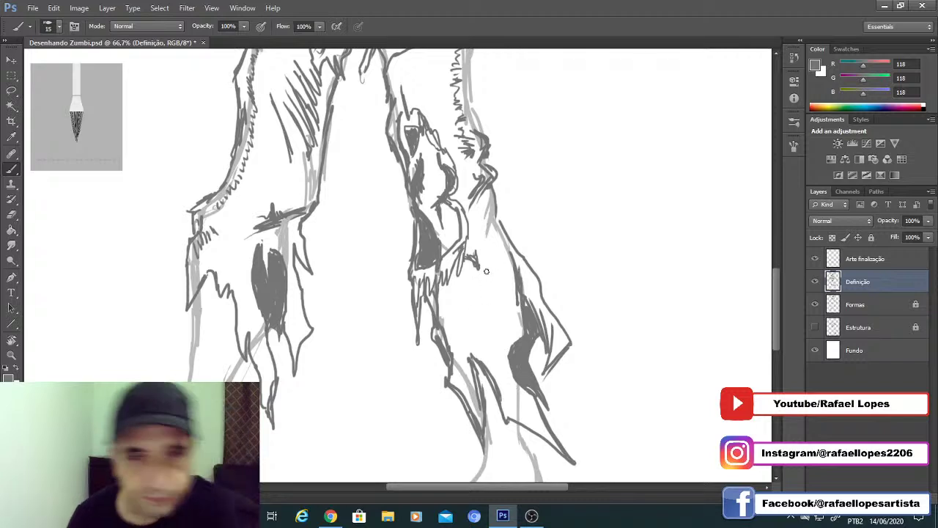
{"action": "left_click_drag", "start_coordinate": [493, 255], "coordinate": [485, 320]}
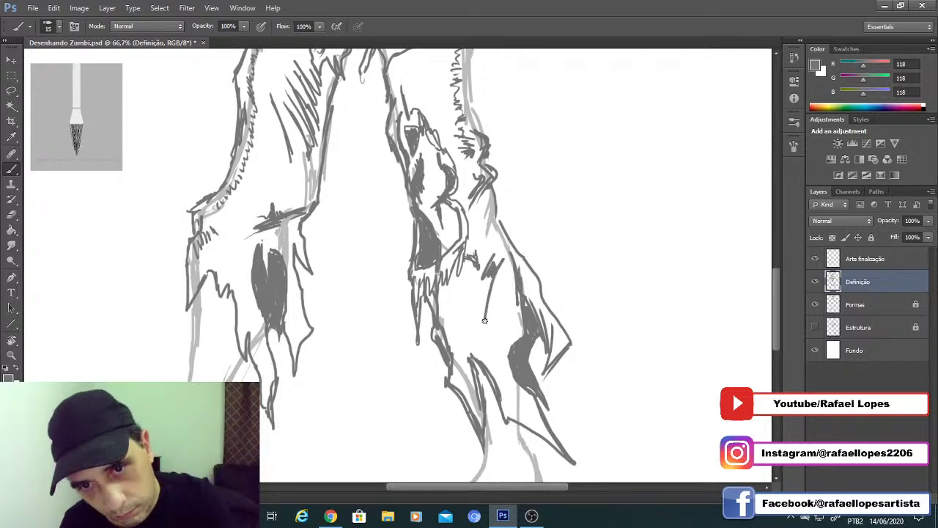
{"action": "left_click_drag", "start_coordinate": [493, 261], "coordinate": [483, 339]}
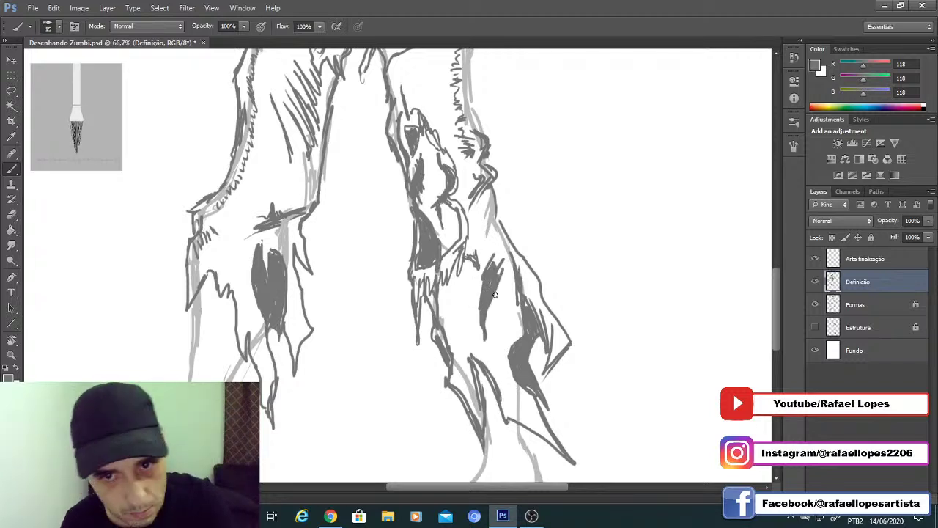
{"action": "mouse_move", "coordinate": [499, 281]}
{"action": "left_mouse_down"}
{"action": "mouse_move", "coordinate": [484, 322]}
{"action": "mouse_move", "coordinate": [502, 268]}
{"action": "left_mouse_up"}
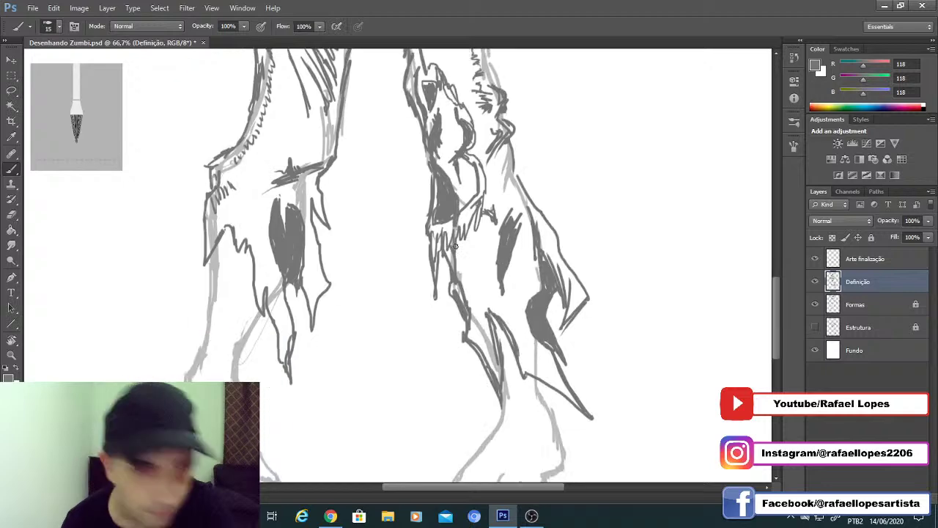
{"action": "mouse_move", "coordinate": [457, 245]}
{"action": "left_mouse_down"}
{"action": "mouse_move", "coordinate": [487, 243]}
{"action": "mouse_move", "coordinate": [483, 287]}
{"action": "left_mouse_up"}
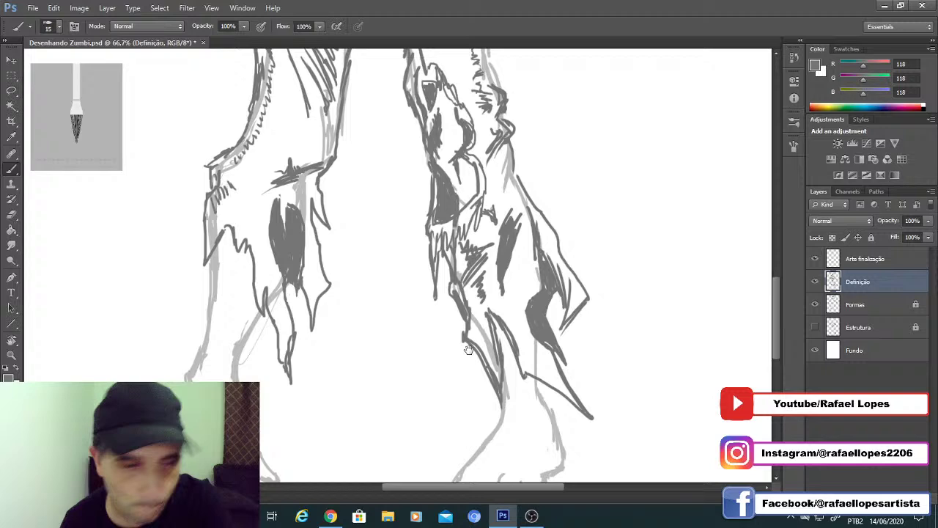
Step: Outline the left foot's toes in darker curved strokes over the lighter foot sketch
{"action": "mouse_move", "coordinate": [469, 350]}
{"action": "left_mouse_down"}
{"action": "mouse_move", "coordinate": [489, 319]}
{"action": "mouse_move", "coordinate": [501, 174]}
{"action": "mouse_move", "coordinate": [611, 78]}
{"action": "left_mouse_up"}
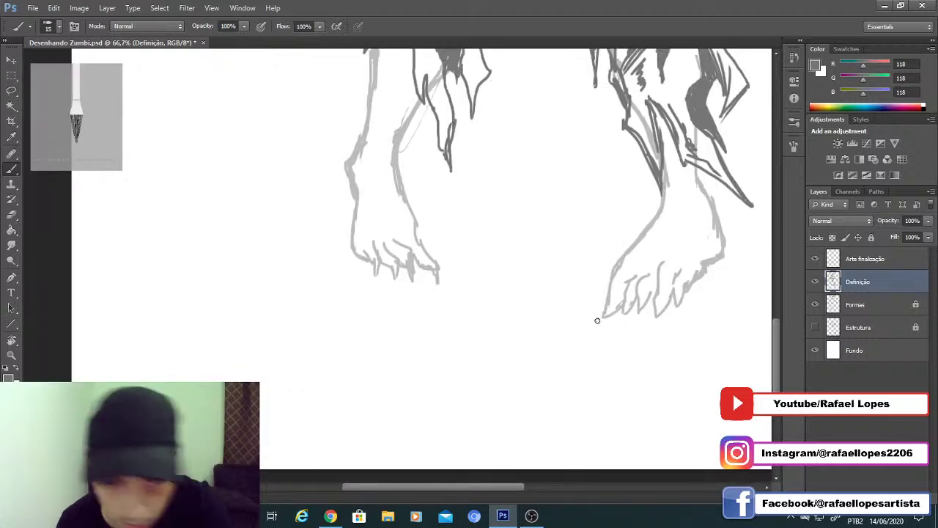
{"action": "mouse_move", "coordinate": [610, 283]}
{"action": "left_mouse_down"}
{"action": "mouse_move", "coordinate": [595, 319]}
{"action": "mouse_move", "coordinate": [621, 302]}
{"action": "mouse_move", "coordinate": [622, 312]}
{"action": "left_mouse_up"}
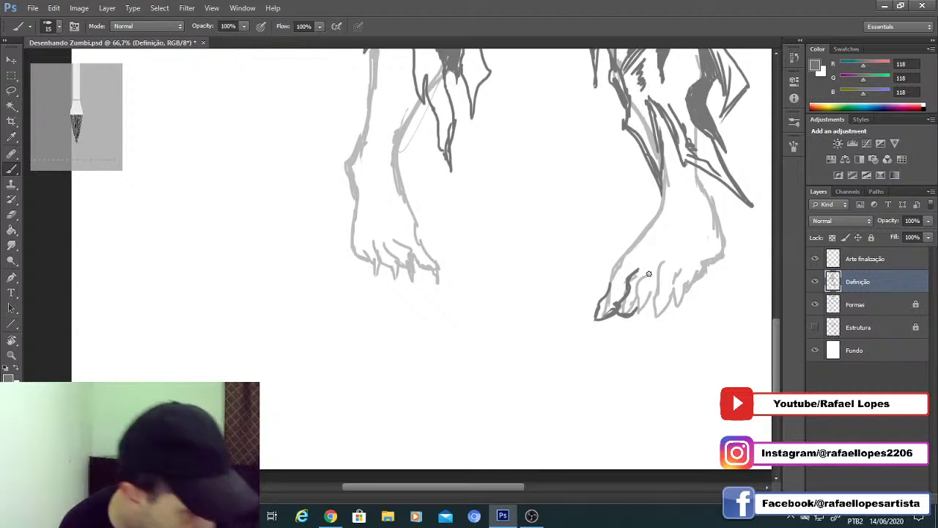
{"action": "left_click_drag", "start_coordinate": [649, 273], "coordinate": [653, 308]}
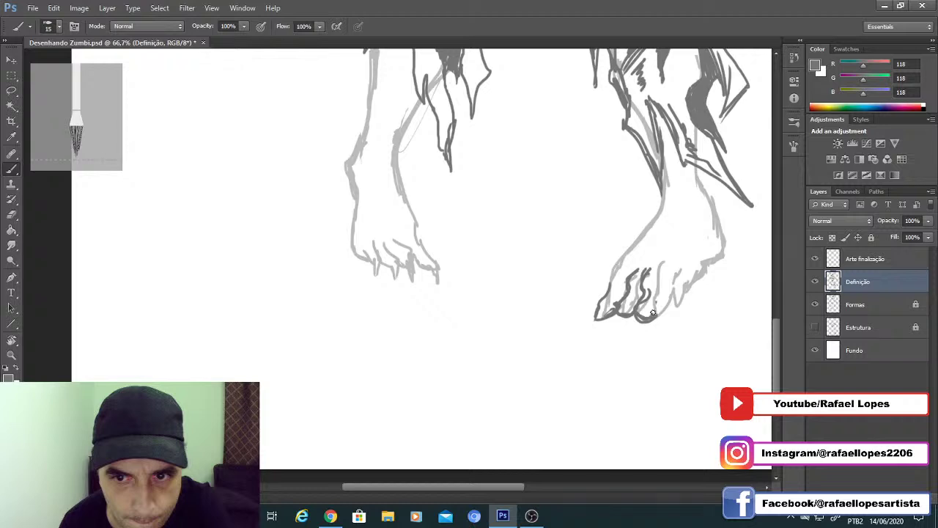
{"action": "left_click_drag", "start_coordinate": [653, 313], "coordinate": [690, 319]}
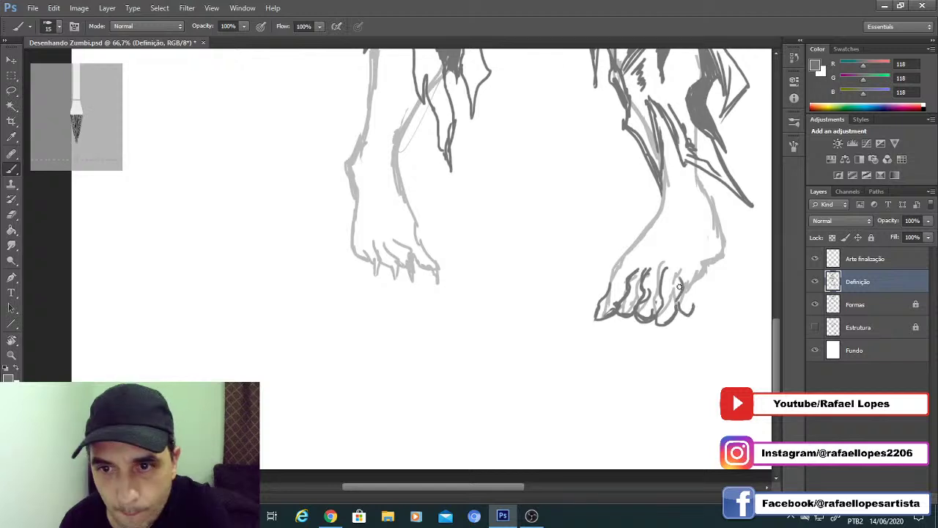
Step: Outline the left foot's outer edge and heel, and its inner edge up to the ankle
{"action": "mouse_move", "coordinate": [709, 271]}
{"action": "left_mouse_down"}
{"action": "mouse_move", "coordinate": [693, 297]}
{"action": "mouse_move", "coordinate": [718, 226]}
{"action": "left_mouse_up"}
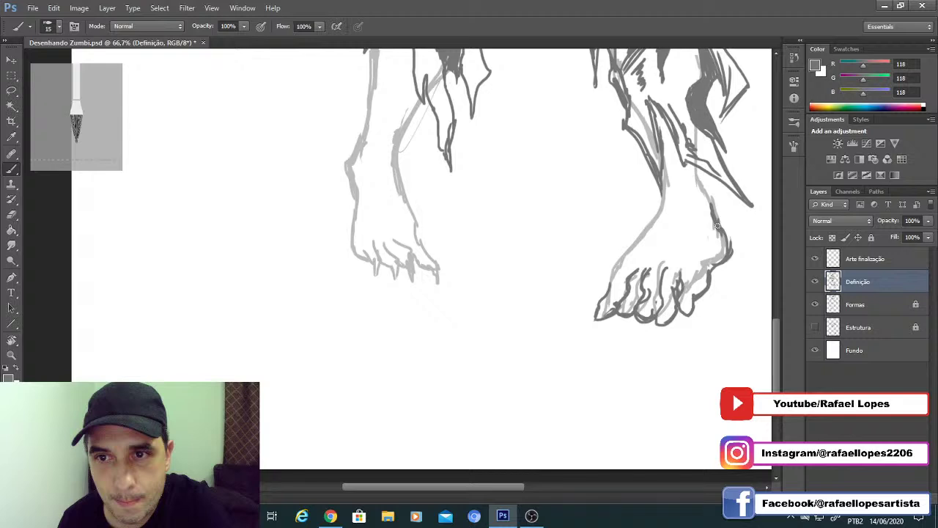
{"action": "left_click_drag", "start_coordinate": [700, 173], "coordinate": [714, 206]}
{"action": "left_click_drag", "start_coordinate": [609, 285], "coordinate": [624, 261]}
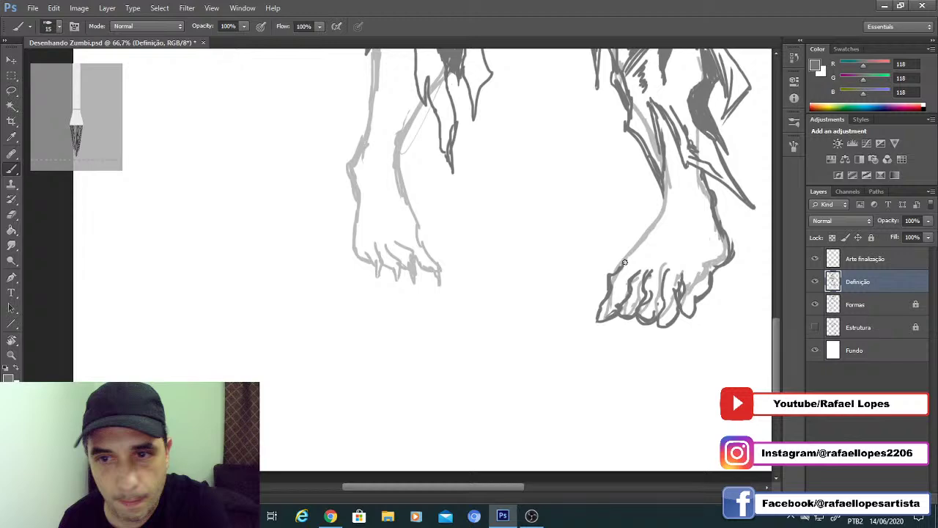
{"action": "left_click_drag", "start_coordinate": [624, 262], "coordinate": [660, 179]}
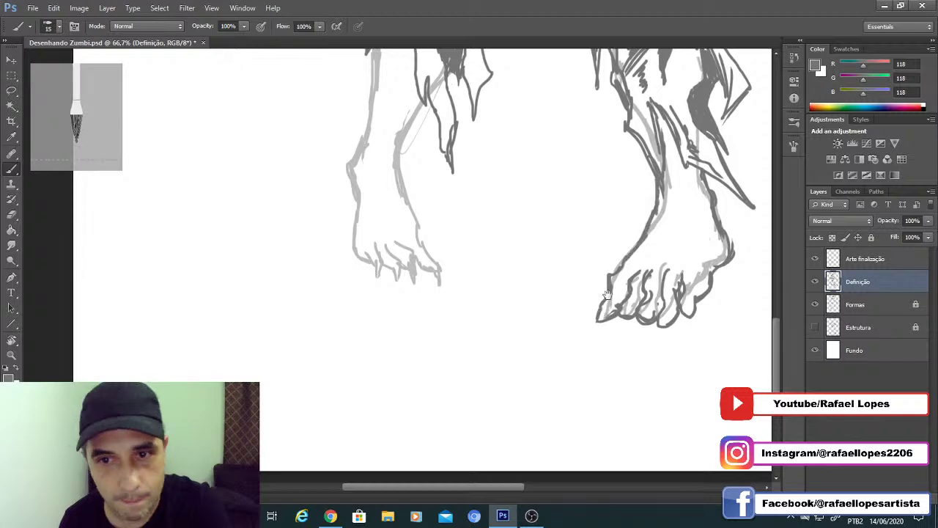
Step: Clean up the tip of the left foot's big toe with the Eraser and redraw its outline
{"action": "key", "text": "e"}
{"action": "scroll", "coordinate": [601, 283], "scroll_direction": "down", "scroll_amount": 1}
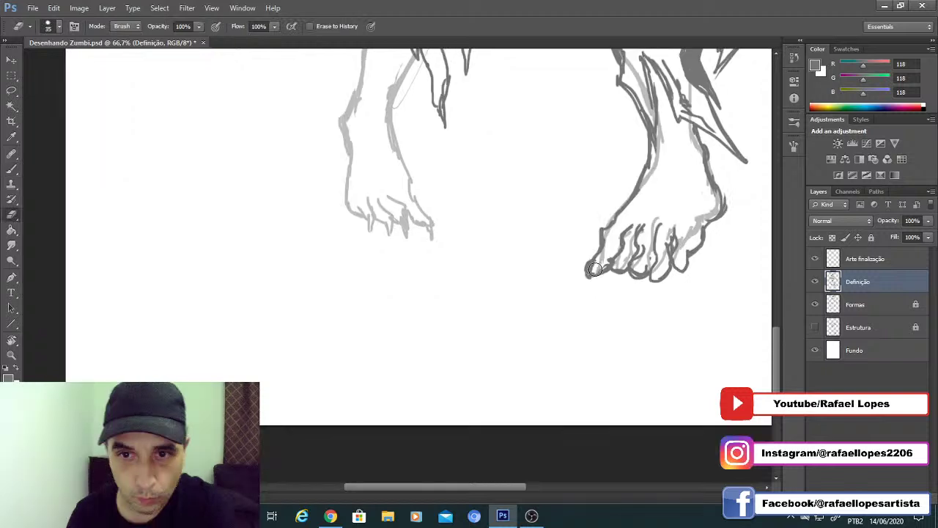
{"action": "key", "text": "b"}
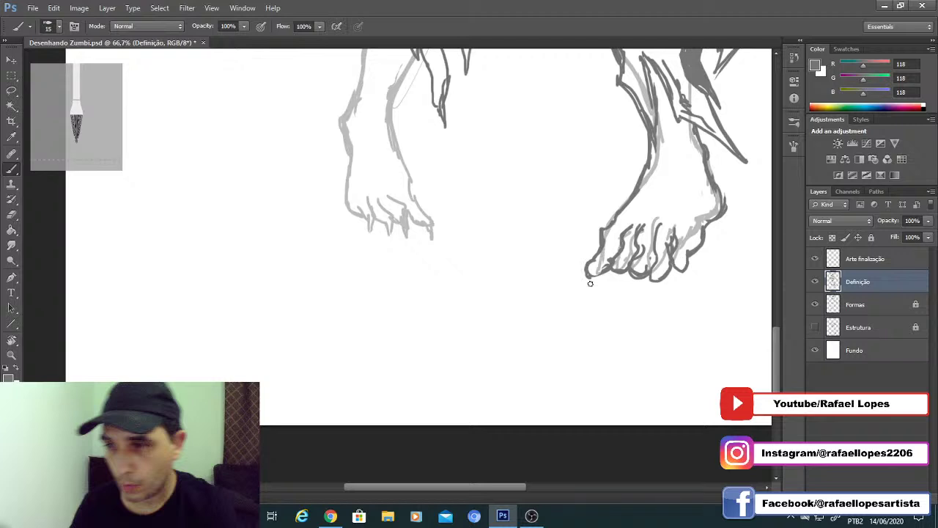
{"action": "left_click_drag", "start_coordinate": [590, 284], "coordinate": [581, 298]}
Step: Draw short parallel tendon lines across the top of the left foot, running from the toes toward the ankle
{"action": "left_click_drag", "start_coordinate": [633, 231], "coordinate": [640, 209]}
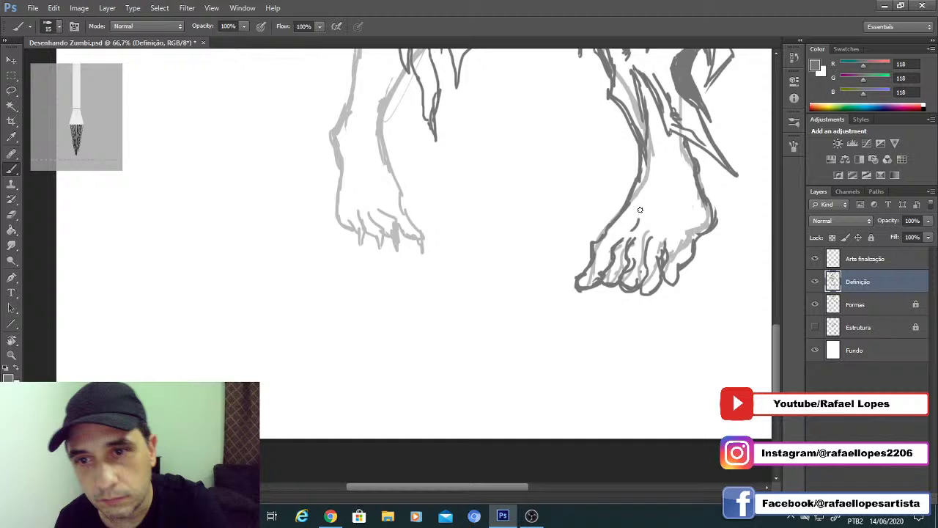
{"action": "left_click_drag", "start_coordinate": [640, 210], "coordinate": [642, 193]}
{"action": "left_click_drag", "start_coordinate": [645, 228], "coordinate": [648, 198]}
{"action": "left_click_drag", "start_coordinate": [659, 224], "coordinate": [659, 199]}
{"action": "left_click_drag", "start_coordinate": [667, 225], "coordinate": [664, 179]}
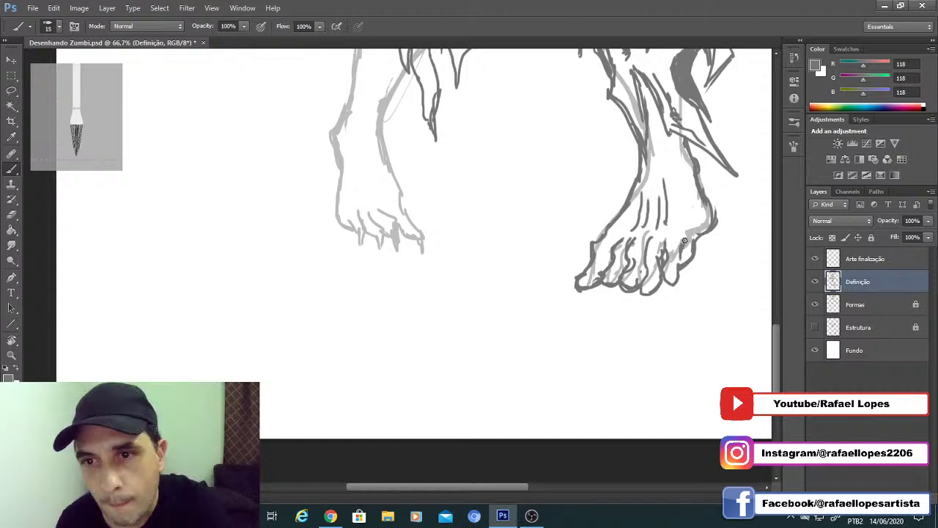
Step: Hatch shading along the left foot's outer edge and down the shin and ankle below the torn trouser hem
{"action": "left_click_drag", "start_coordinate": [683, 224], "coordinate": [687, 230]}
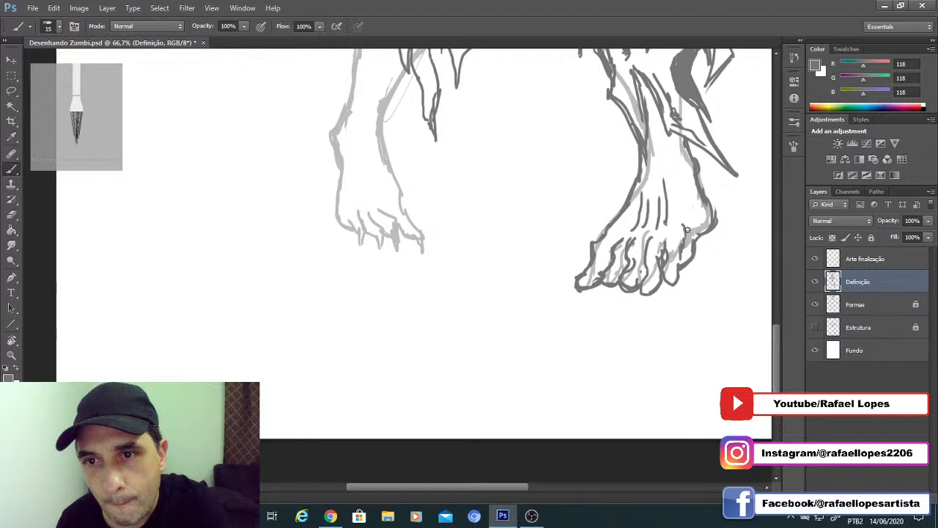
{"action": "mouse_move", "coordinate": [703, 202]}
{"action": "left_mouse_down"}
{"action": "mouse_move", "coordinate": [688, 232]}
{"action": "mouse_move", "coordinate": [695, 174]}
{"action": "left_mouse_up"}
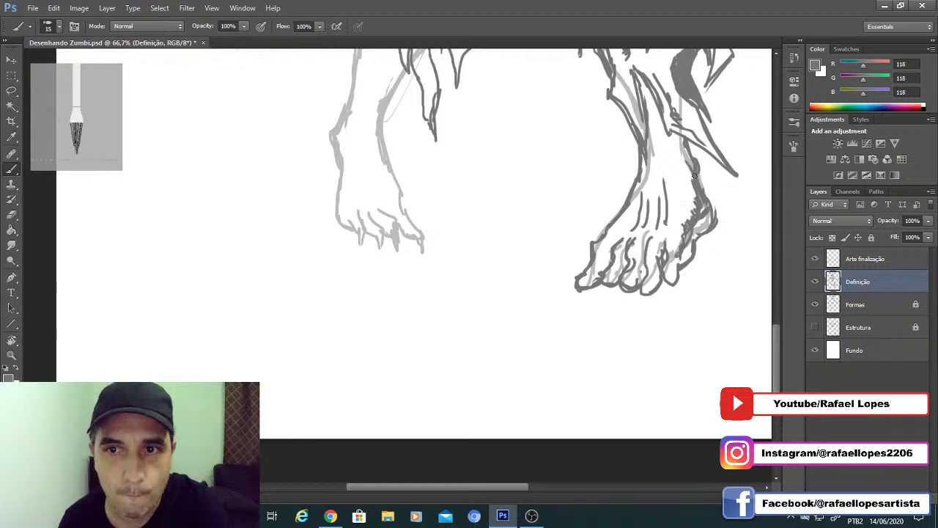
{"action": "left_click_drag", "start_coordinate": [644, 88], "coordinate": [663, 133]}
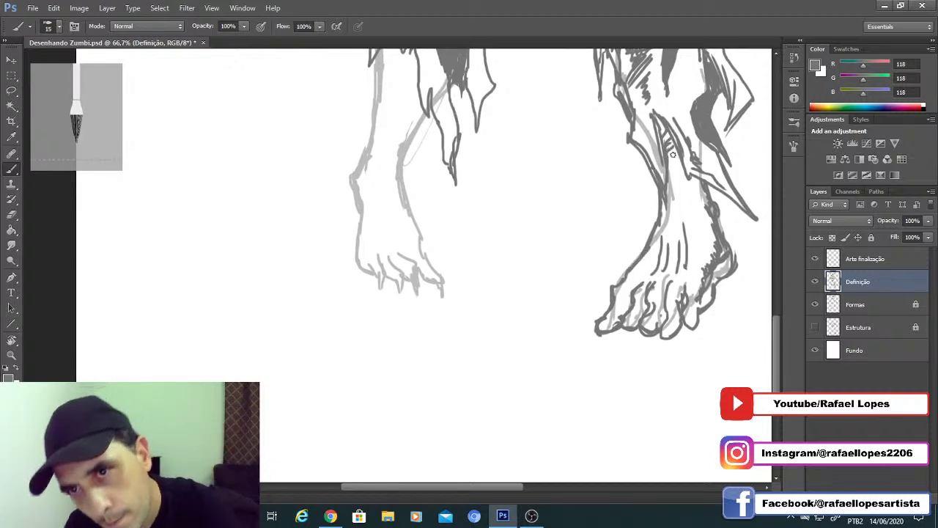
{"action": "mouse_move", "coordinate": [673, 154]}
{"action": "left_mouse_down"}
{"action": "mouse_move", "coordinate": [675, 188]}
{"action": "mouse_move", "coordinate": [690, 182]}
{"action": "mouse_move", "coordinate": [699, 194]}
{"action": "mouse_move", "coordinate": [688, 220]}
{"action": "mouse_move", "coordinate": [705, 216]}
{"action": "mouse_move", "coordinate": [694, 187]}
{"action": "left_mouse_up"}
Step: Add toenails to the left foot and thicken the outline of its big toe
{"action": "key", "text": "ctrl+space"}
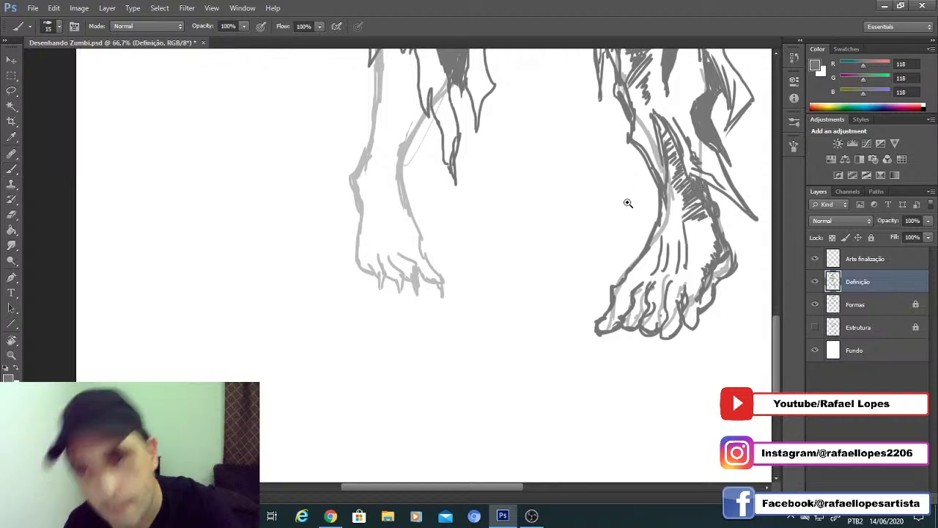
{"action": "left_click_drag", "start_coordinate": [588, 232], "coordinate": [561, 236]}
{"action": "mouse_move", "coordinate": [593, 263]}
{"action": "left_mouse_down"}
{"action": "mouse_move", "coordinate": [598, 281]}
{"action": "mouse_move", "coordinate": [588, 267]}
{"action": "mouse_move", "coordinate": [610, 270]}
{"action": "left_mouse_up"}
{"action": "key", "text": "b"}
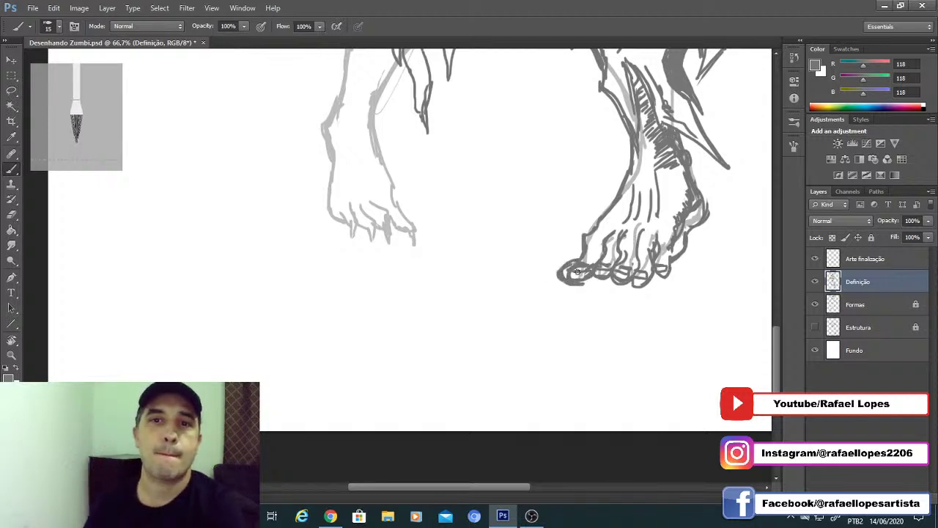
Step: Retrace the left thigh's outer contour in a darker line from the torn hip flap down to the knee
{"action": "key", "text": "z"}
{"action": "left_click_drag", "start_coordinate": [583, 280], "coordinate": [408, 266]}
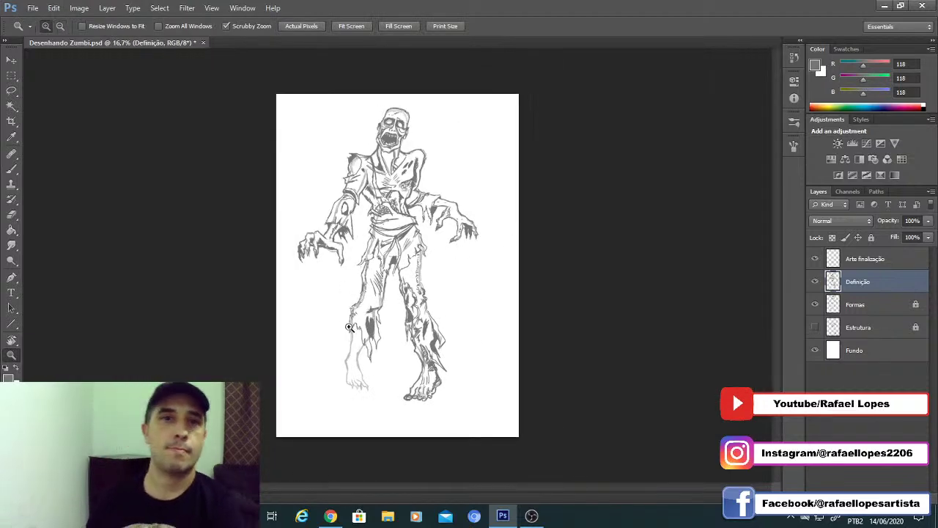
{"action": "left_click", "coordinate": [352, 304]}
{"action": "left_click_drag", "start_coordinate": [373, 310], "coordinate": [406, 299]}
{"action": "left_click", "coordinate": [416, 270]}
{"action": "left_click", "coordinate": [416, 270]}
{"action": "left_click", "coordinate": [437, 270]}
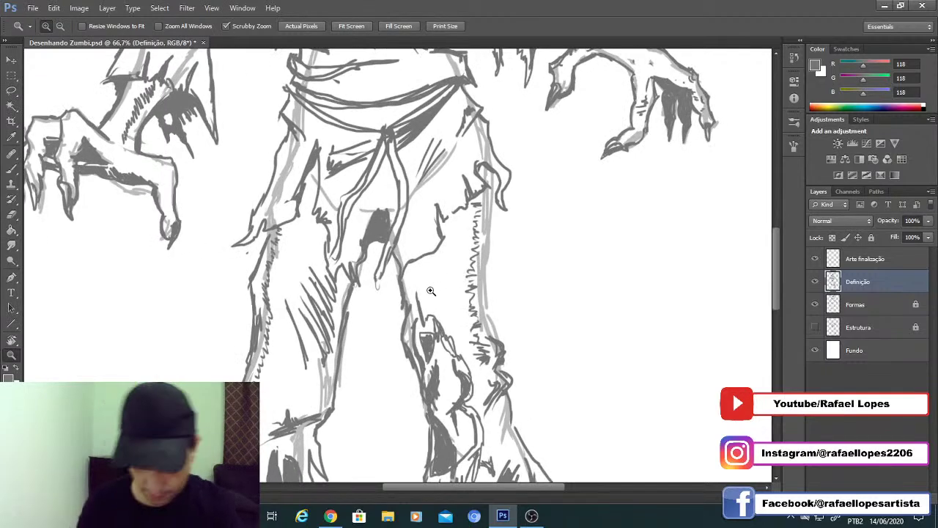
{"action": "key", "text": "b"}
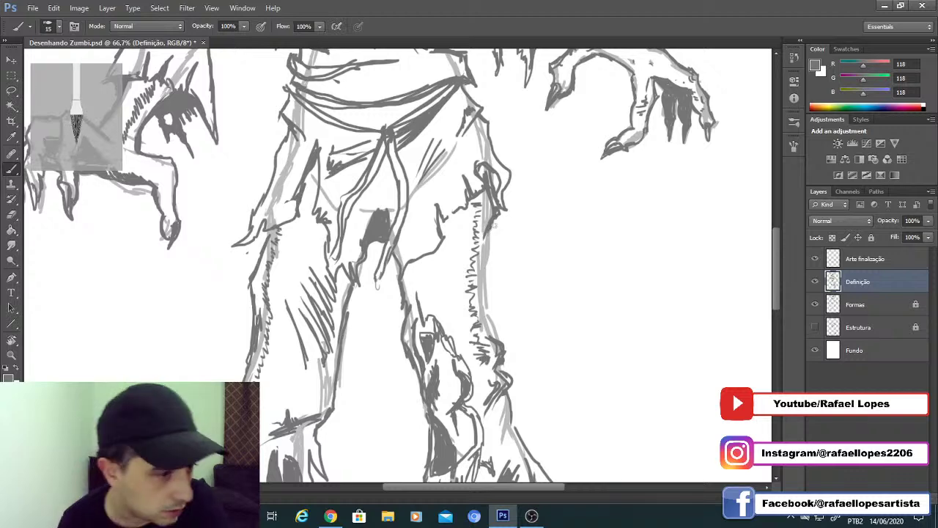
{"action": "mouse_move", "coordinate": [490, 233]}
{"action": "left_mouse_down"}
{"action": "mouse_move", "coordinate": [494, 312]}
{"action": "mouse_move", "coordinate": [491, 254]}
{"action": "mouse_move", "coordinate": [497, 287]}
{"action": "left_mouse_up"}
Step: Thicken the left trouser leg's outer contour from the knee to the flap's pointed tip, and set the brush size to 20
{"action": "key", "text": "z"}
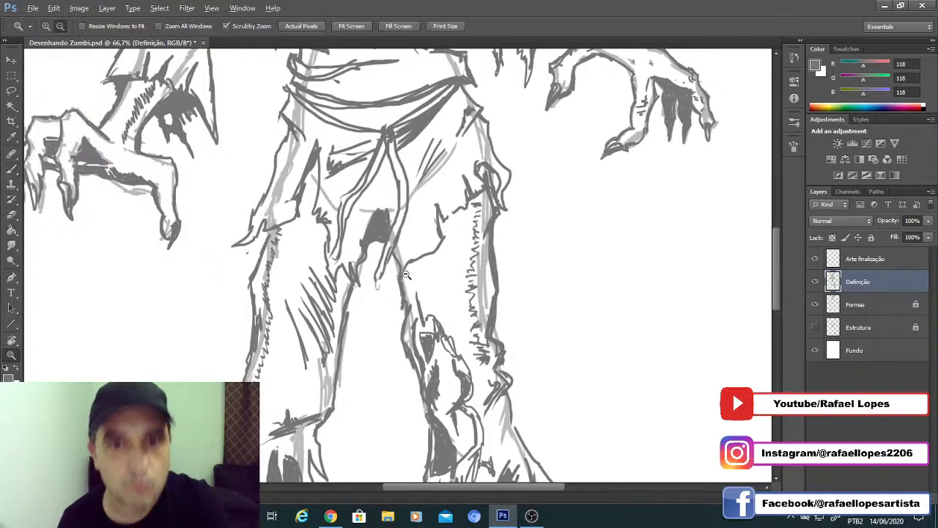
{"action": "left_click", "coordinate": [408, 274], "text": "alt"}
{"action": "left_click_drag", "start_coordinate": [409, 274], "coordinate": [348, 289]}
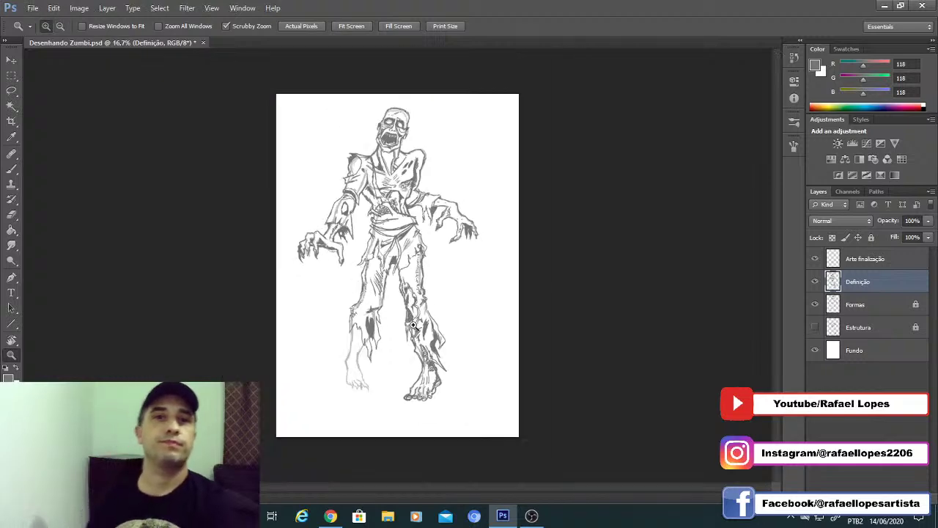
{"action": "left_click_drag", "start_coordinate": [414, 324], "coordinate": [442, 300]}
{"action": "key", "text": "b"}
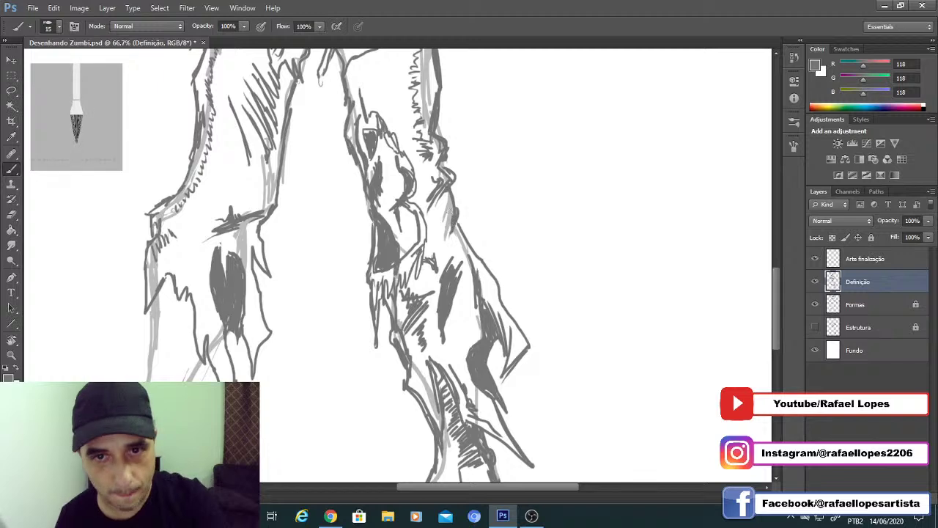
{"action": "mouse_move", "coordinate": [449, 188]}
{"action": "left_mouse_down"}
{"action": "mouse_move", "coordinate": [462, 228]}
{"action": "mouse_move", "coordinate": [505, 289]}
{"action": "mouse_move", "coordinate": [513, 383]}
{"action": "mouse_move", "coordinate": [507, 340]}
{"action": "left_mouse_up"}
{"action": "key", "text": "bracketright"}
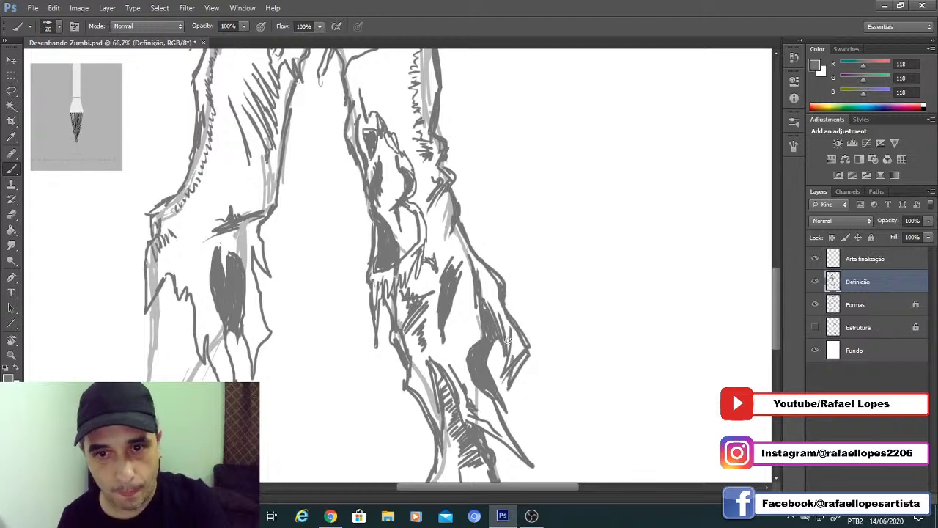
Step: Outline the right lower leg's outer edge from the torn trouser hem down to the ankle bump
{"action": "key", "text": "z"}
{"action": "left_click", "coordinate": [341, 282], "text": "alt"}
{"action": "left_click", "coordinate": [342, 281], "text": "alt"}
{"action": "left_click", "coordinate": [340, 281], "text": "alt"}
{"action": "left_click", "coordinate": [333, 282], "text": "alt"}
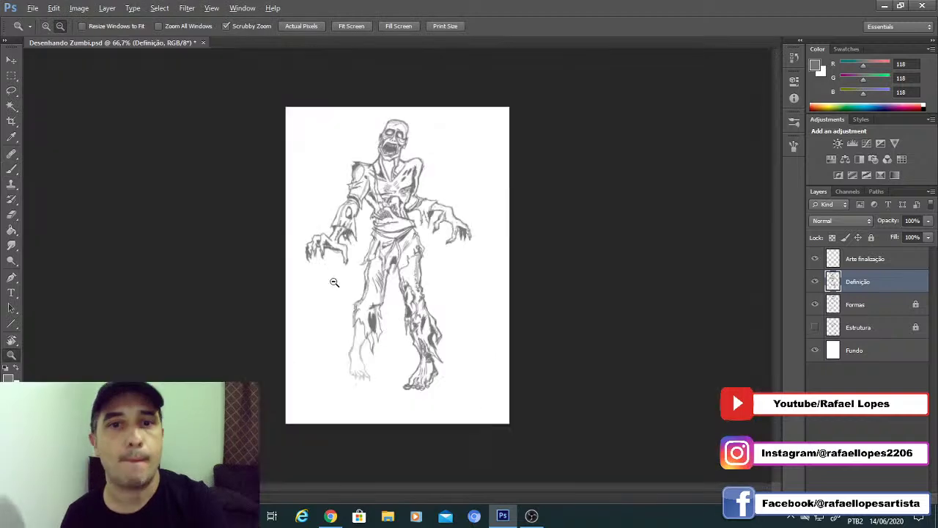
{"action": "left_click", "coordinate": [334, 281], "text": "alt"}
{"action": "left_click", "coordinate": [360, 331]}
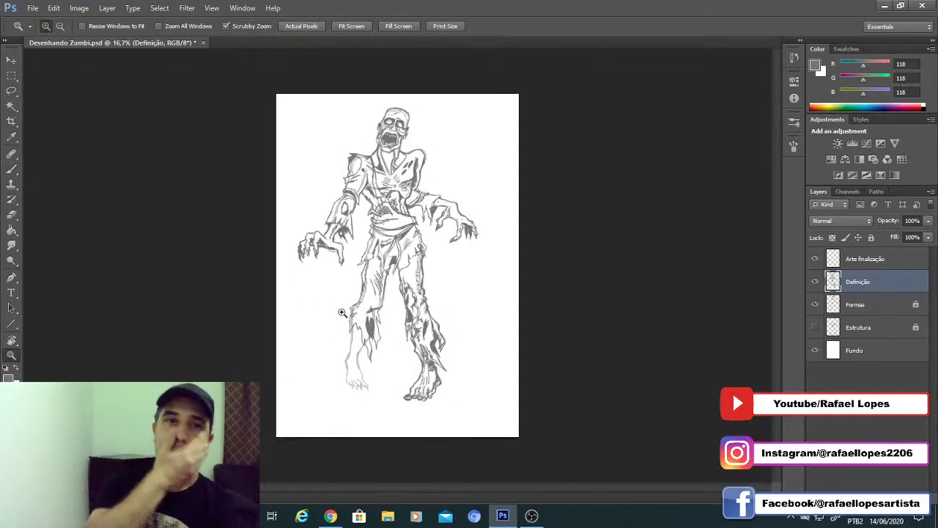
{"action": "left_click", "coordinate": [342, 370]}
{"action": "left_click", "coordinate": [346, 327]}
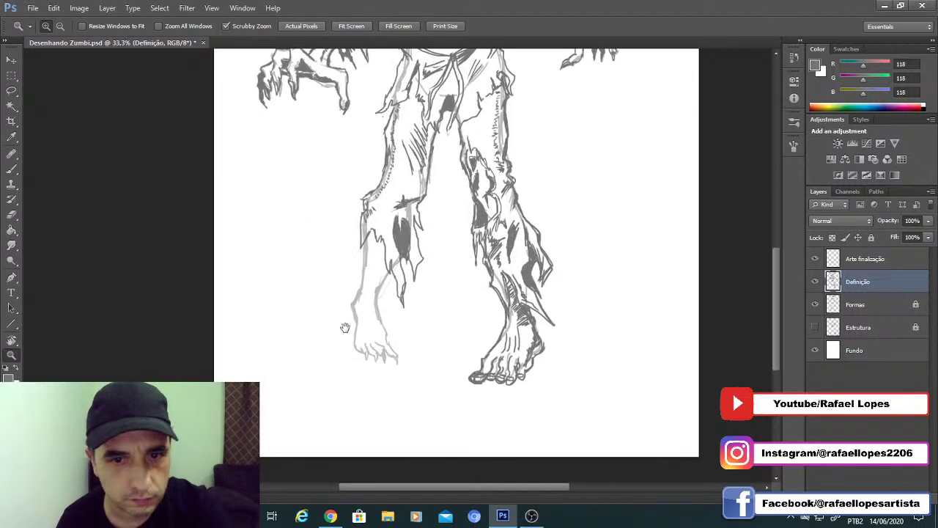
{"action": "left_click", "coordinate": [357, 331]}
{"action": "left_click", "coordinate": [360, 322]}
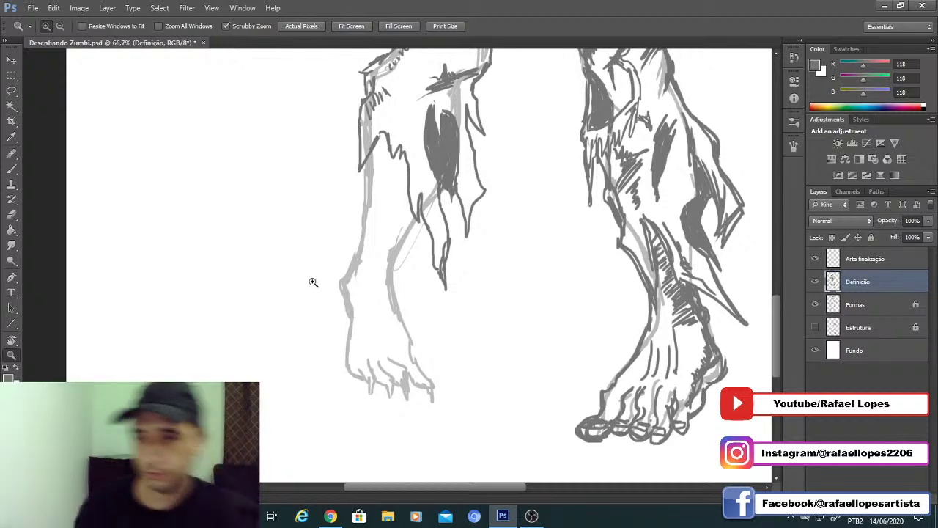
{"action": "key", "text": "b"}
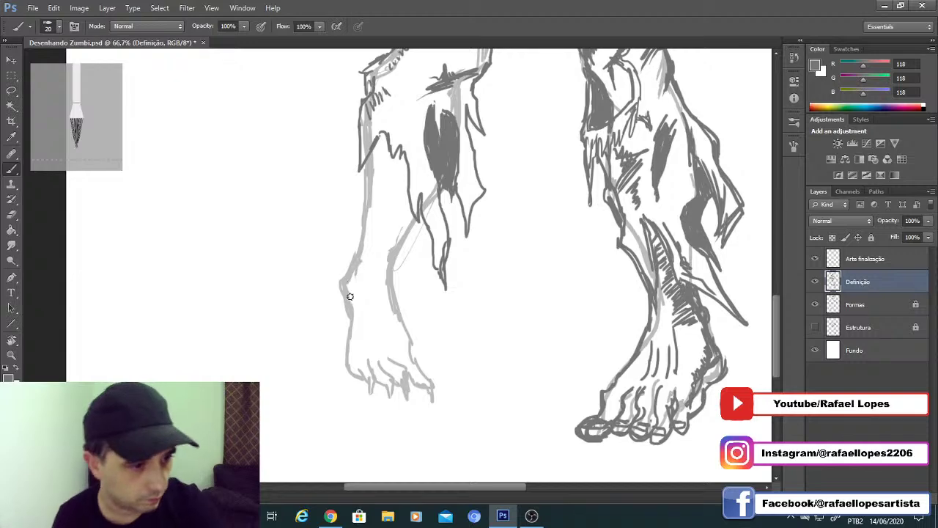
{"action": "mouse_move", "coordinate": [345, 314]}
{"action": "left_mouse_down"}
{"action": "mouse_move", "coordinate": [341, 272]}
{"action": "mouse_move", "coordinate": [343, 263]}
{"action": "mouse_move", "coordinate": [341, 294]}
{"action": "mouse_move", "coordinate": [354, 258]}
{"action": "mouse_move", "coordinate": [348, 313]}
{"action": "mouse_move", "coordinate": [363, 163]}
{"action": "left_mouse_up"}
Step: With the brush size at 15, outline the right lower leg's inner edge, continuing into the foot's big and second toes
{"action": "key", "text": "["}
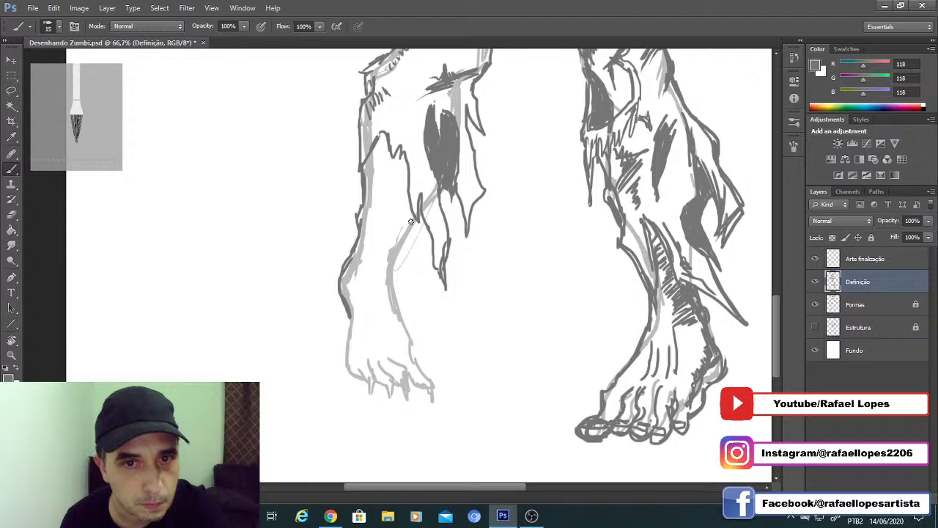
{"action": "mouse_move", "coordinate": [411, 220]}
{"action": "left_mouse_down"}
{"action": "mouse_move", "coordinate": [390, 265]}
{"action": "mouse_move", "coordinate": [397, 322]}
{"action": "mouse_move", "coordinate": [440, 382]}
{"action": "mouse_move", "coordinate": [425, 400]}
{"action": "left_mouse_up"}
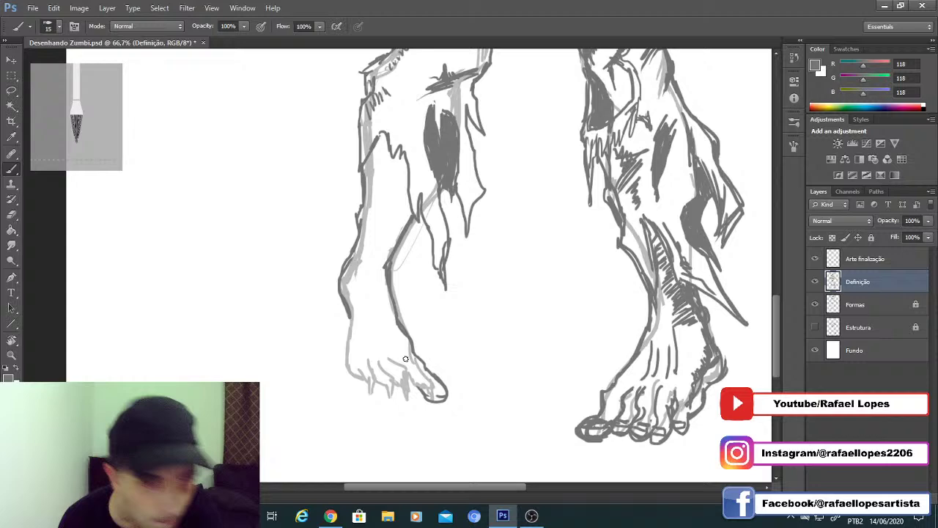
{"action": "left_click_drag", "start_coordinate": [405, 358], "coordinate": [404, 392]}
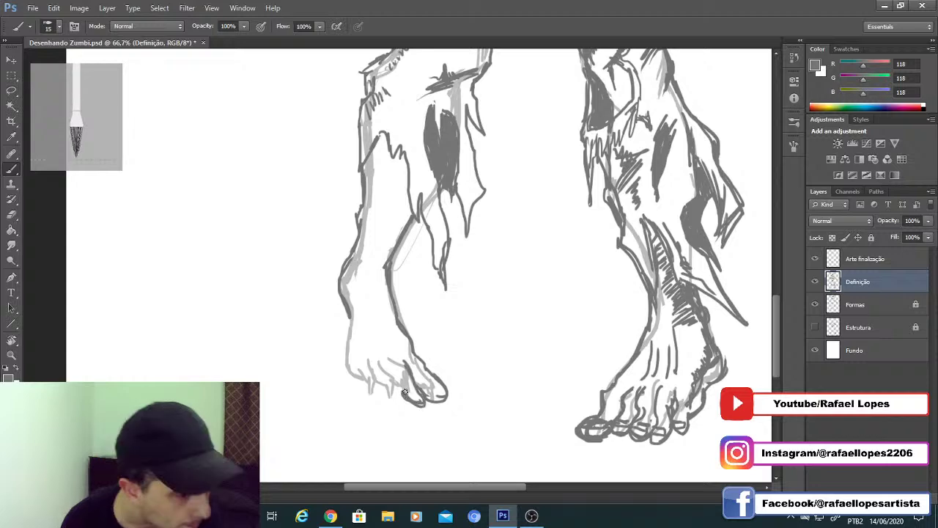
Step: Outline the right foot's three remaining toes and its outer edge up to the ankle
{"action": "left_click_drag", "start_coordinate": [390, 358], "coordinate": [377, 387]}
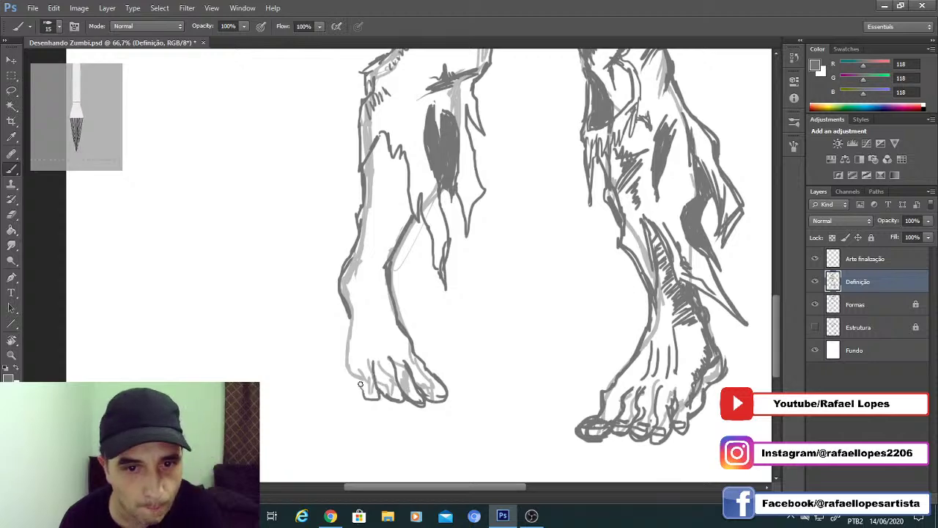
{"action": "mouse_move", "coordinate": [358, 365]}
{"action": "left_mouse_down"}
{"action": "mouse_move", "coordinate": [363, 399]}
{"action": "mouse_move", "coordinate": [373, 362]}
{"action": "left_mouse_up"}
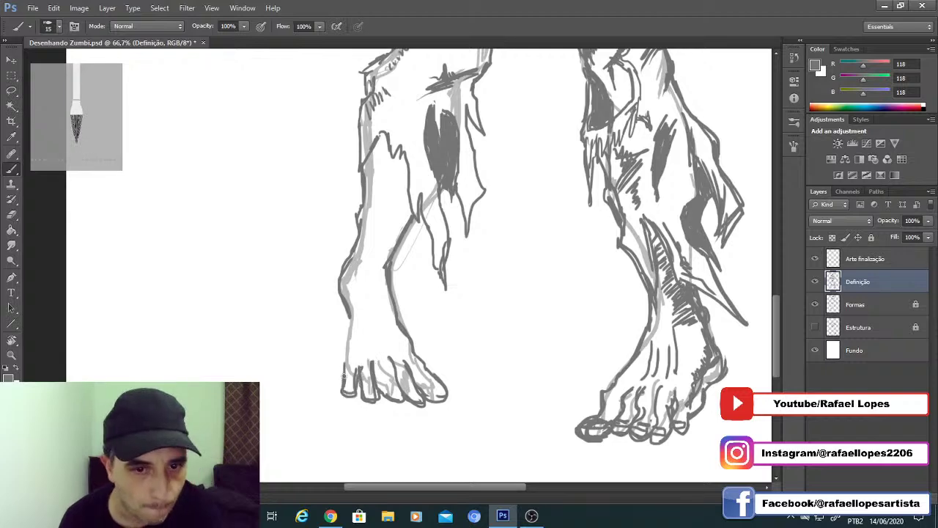
{"action": "mouse_move", "coordinate": [355, 400]}
{"action": "left_mouse_down"}
{"action": "mouse_move", "coordinate": [337, 336]}
{"action": "mouse_move", "coordinate": [354, 398]}
{"action": "left_mouse_up"}
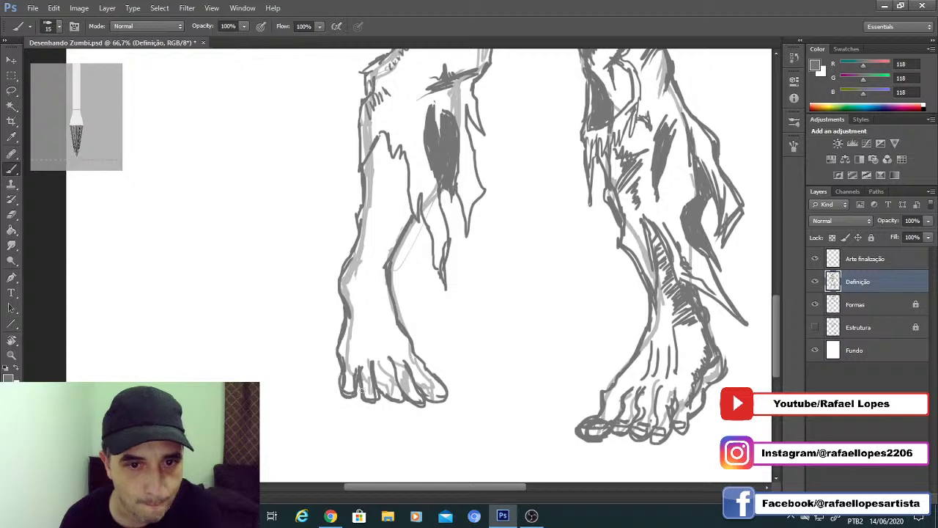
{"action": "key", "text": "z"}
{"action": "left_click", "coordinate": [377, 374]}
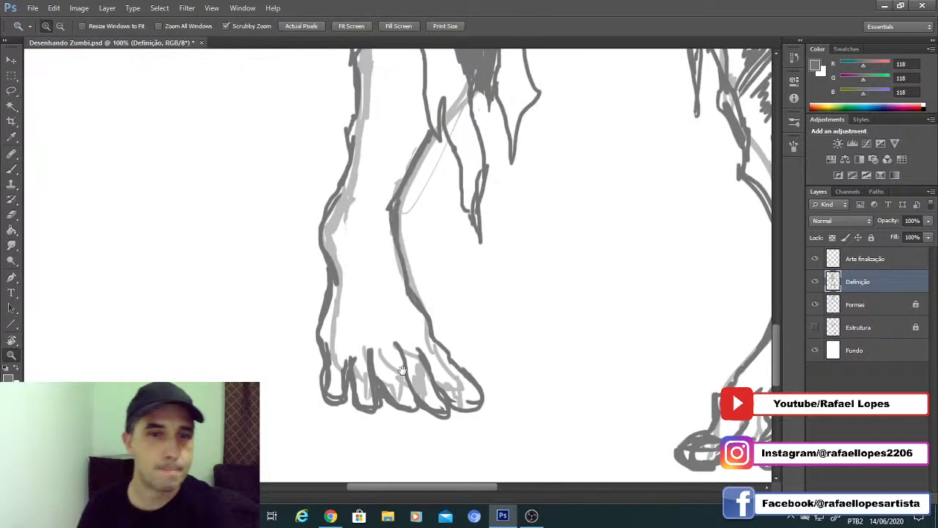
Step: Draw short tendon lines across the top of the right foot, running up from the toes
{"action": "mouse_move", "coordinate": [402, 371]}
{"action": "left_mouse_down"}
{"action": "mouse_move", "coordinate": [454, 314]}
{"action": "mouse_move", "coordinate": [418, 276]}
{"action": "mouse_move", "coordinate": [417, 227]}
{"action": "left_mouse_up"}
{"action": "key", "text": "b"}
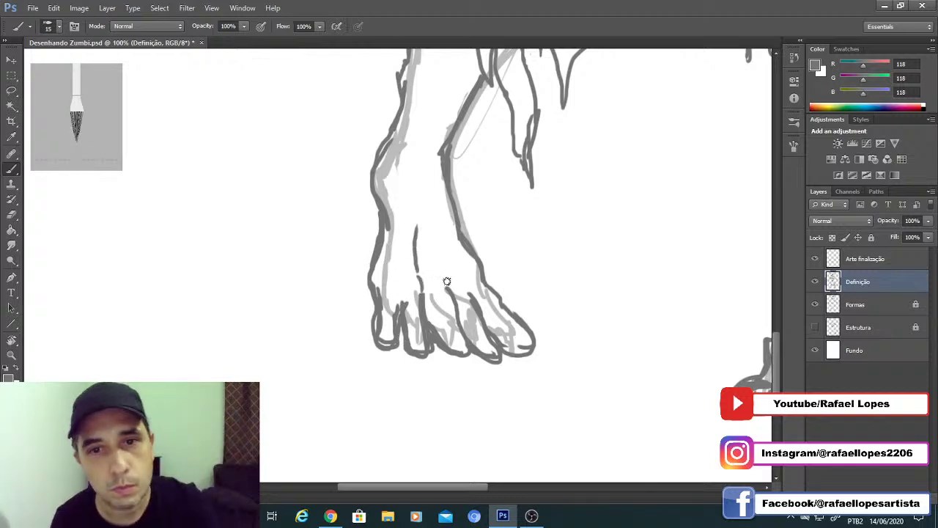
{"action": "mouse_move", "coordinate": [445, 281]}
{"action": "left_mouse_down"}
{"action": "mouse_move", "coordinate": [440, 248]}
{"action": "mouse_move", "coordinate": [467, 290]}
{"action": "left_mouse_up"}
{"action": "left_click_drag", "start_coordinate": [394, 298], "coordinate": [396, 271]}
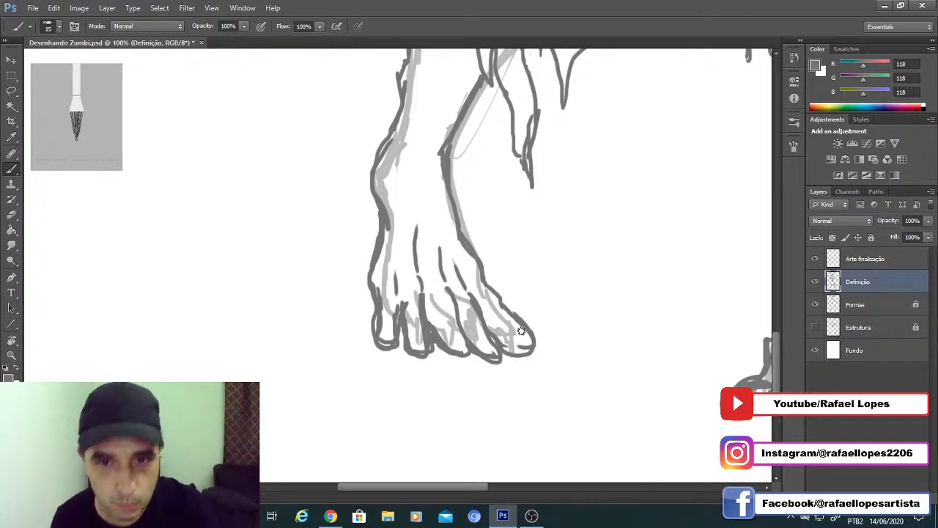
Step: Draw dark-edged toenails on all five toes of the right foot
{"action": "mouse_move", "coordinate": [522, 331]}
{"action": "left_mouse_down"}
{"action": "mouse_move", "coordinate": [501, 332]}
{"action": "mouse_move", "coordinate": [528, 337]}
{"action": "left_mouse_up"}
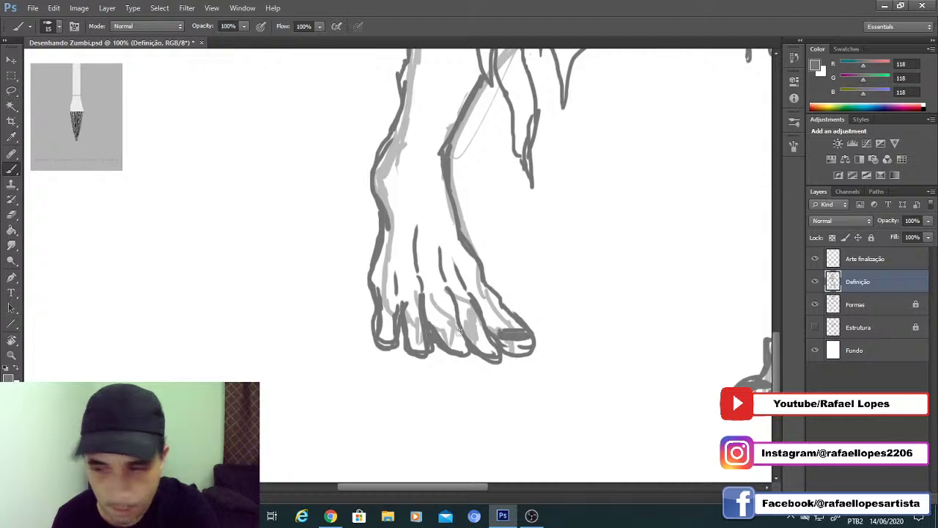
{"action": "mouse_move", "coordinate": [460, 332]}
{"action": "left_mouse_down"}
{"action": "mouse_move", "coordinate": [518, 328]}
{"action": "mouse_move", "coordinate": [470, 319]}
{"action": "mouse_move", "coordinate": [490, 317]}
{"action": "mouse_move", "coordinate": [444, 325]}
{"action": "left_mouse_up"}
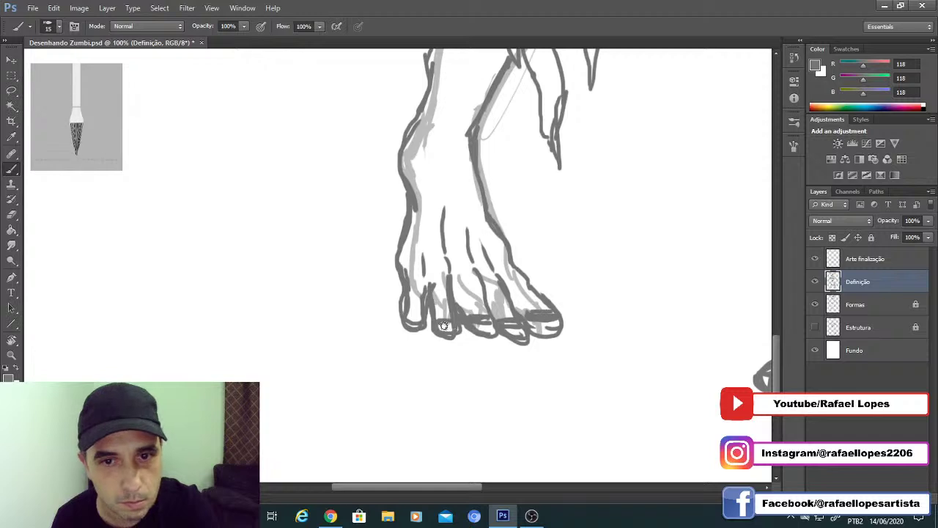
{"action": "left_click_drag", "start_coordinate": [404, 251], "coordinate": [415, 320]}
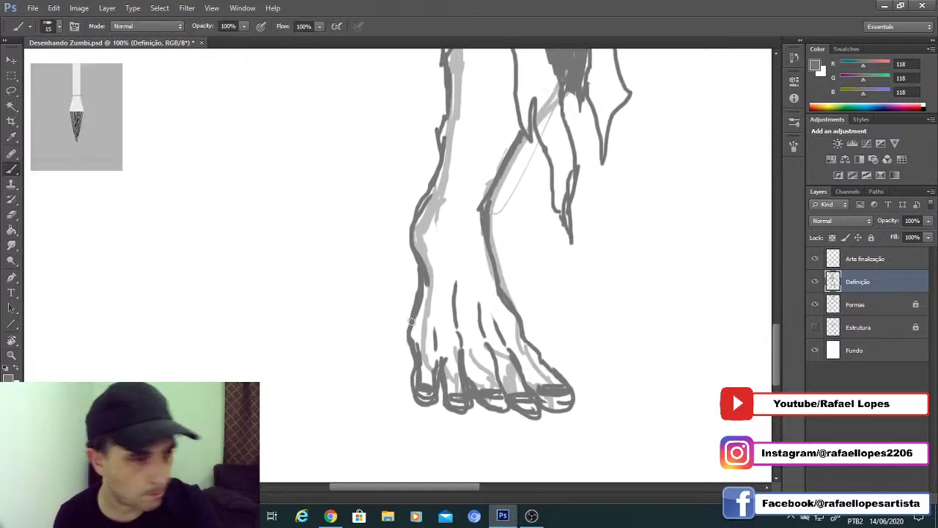
Step: Add a protruding heel contour at the right ankle's outer edge and hatch a squared dark patch on the ankle's front
{"action": "mouse_move", "coordinate": [410, 356]}
{"action": "left_mouse_down"}
{"action": "mouse_move", "coordinate": [409, 209]}
{"action": "mouse_move", "coordinate": [426, 187]}
{"action": "left_mouse_up"}
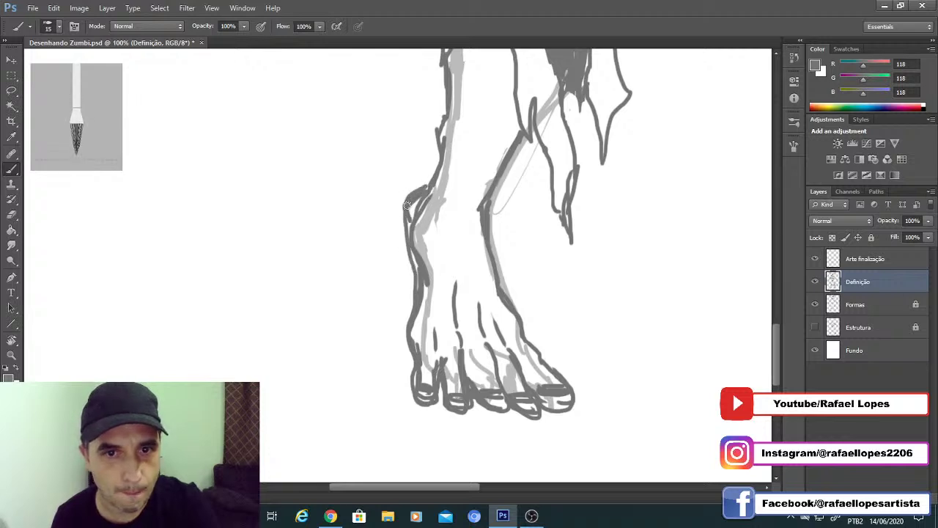
{"action": "left_click_drag", "start_coordinate": [418, 244], "coordinate": [440, 352]}
{"action": "left_click_drag", "start_coordinate": [469, 278], "coordinate": [461, 304]}
{"action": "left_click_drag", "start_coordinate": [460, 310], "coordinate": [471, 380]}
{"action": "mouse_move", "coordinate": [475, 335]}
{"action": "left_mouse_down"}
{"action": "mouse_move", "coordinate": [505, 344]}
{"action": "mouse_move", "coordinate": [480, 379]}
{"action": "mouse_move", "coordinate": [485, 250]}
{"action": "mouse_move", "coordinate": [511, 276]}
{"action": "mouse_move", "coordinate": [529, 277]}
{"action": "left_mouse_up"}
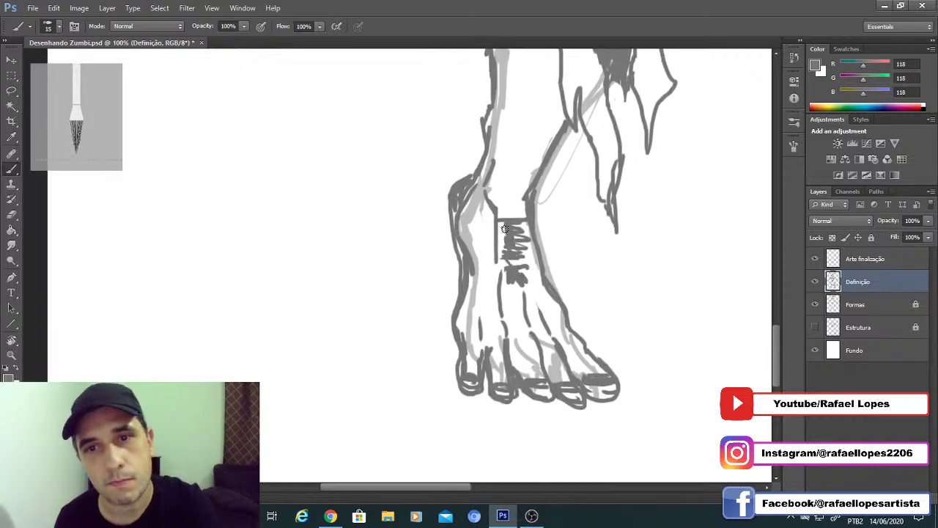
Step: Reinforce the right ankle's patch and fill the shin above it with dark diagonal hatching up to the torn trouser hem
{"action": "left_click_drag", "start_coordinate": [504, 229], "coordinate": [505, 254]}
{"action": "left_click_drag", "start_coordinate": [504, 198], "coordinate": [513, 287]}
{"action": "mouse_move", "coordinate": [508, 265]}
{"action": "left_mouse_down"}
{"action": "mouse_move", "coordinate": [519, 285]}
{"action": "mouse_move", "coordinate": [522, 278]}
{"action": "left_mouse_up"}
{"action": "mouse_move", "coordinate": [514, 238]}
{"action": "left_mouse_down"}
{"action": "mouse_move", "coordinate": [529, 274]}
{"action": "mouse_move", "coordinate": [542, 220]}
{"action": "mouse_move", "coordinate": [555, 244]}
{"action": "mouse_move", "coordinate": [548, 212]}
{"action": "mouse_move", "coordinate": [561, 130]}
{"action": "mouse_move", "coordinate": [577, 197]}
{"action": "mouse_move", "coordinate": [556, 228]}
{"action": "mouse_move", "coordinate": [561, 238]}
{"action": "left_mouse_up"}
Step: Examine both legs and the overall zombie figure at several zoom levels to check the sketch
{"action": "key", "text": "z"}
{"action": "left_click", "coordinate": [515, 276], "text": "alt"}
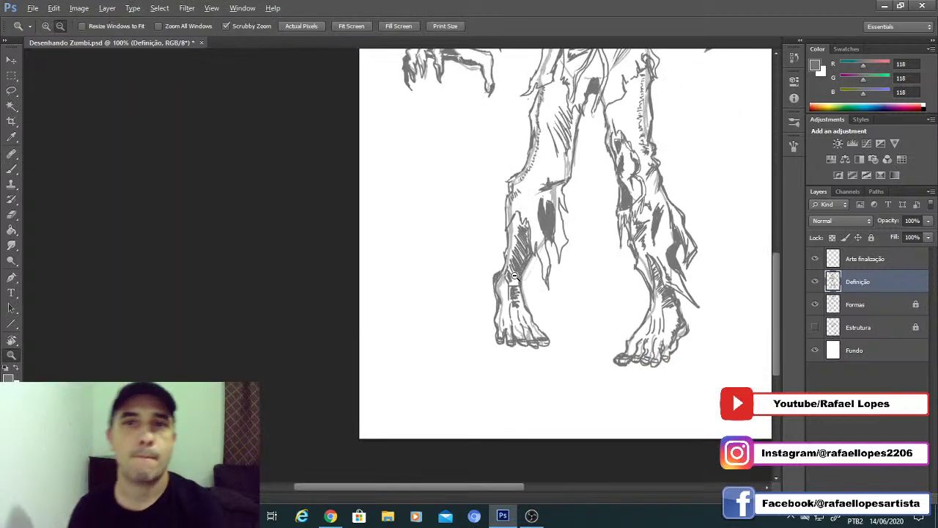
{"action": "mouse_move", "coordinate": [515, 276]}
{"action": "left_mouse_down"}
{"action": "mouse_move", "coordinate": [477, 277]}
{"action": "mouse_move", "coordinate": [484, 256]}
{"action": "mouse_move", "coordinate": [385, 276]}
{"action": "left_mouse_up"}
{"action": "left_click", "coordinate": [395, 273]}
{"action": "left_click", "coordinate": [370, 270]}
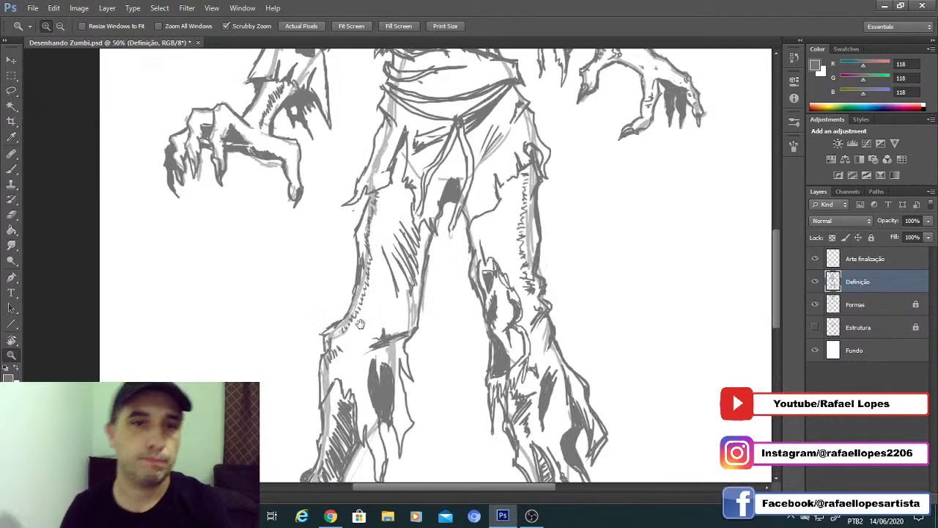
{"action": "left_click_drag", "start_coordinate": [360, 324], "coordinate": [394, 223]}
{"action": "left_click", "coordinate": [382, 269]}
{"action": "left_click_drag", "start_coordinate": [401, 279], "coordinate": [387, 322]}
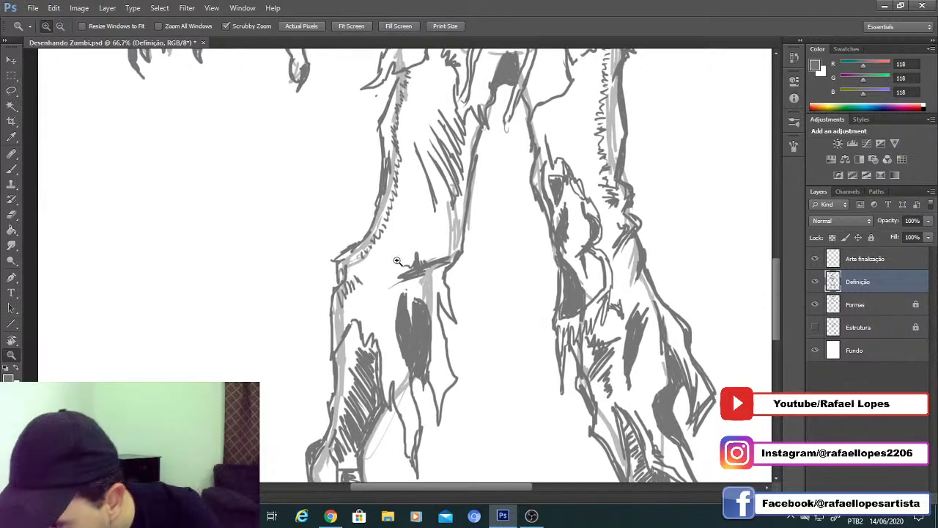
{"action": "key", "text": "ctrl+minus"}
{"action": "key", "text": "ctrl+minus"}
{"action": "key", "text": "ctrl+minus"}
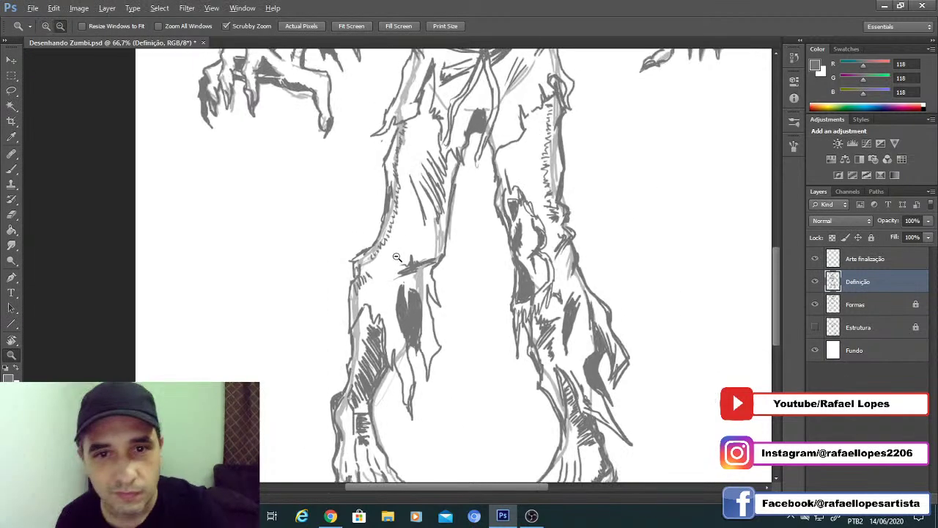
{"action": "left_click_drag", "start_coordinate": [406, 201], "coordinate": [387, 272]}
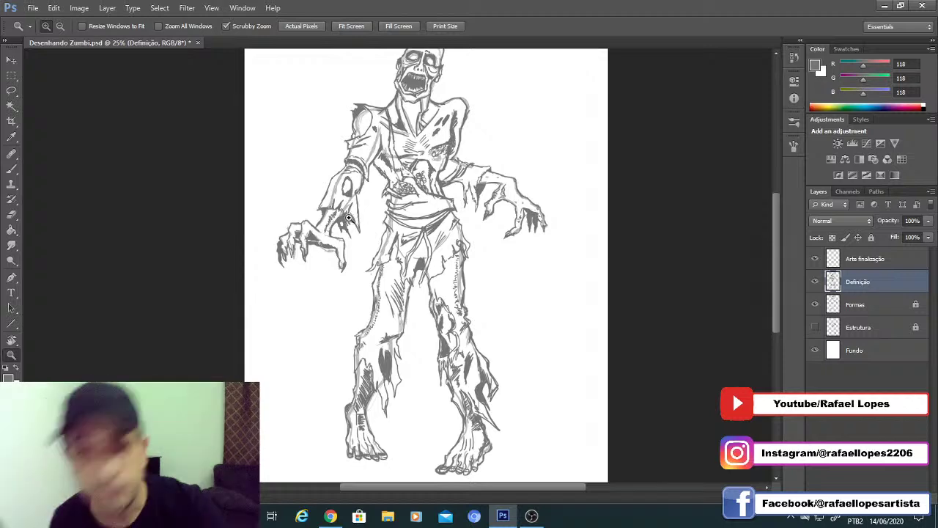
Step: Touch up the right trouser leg's outer contour at the torn thigh flap and up at the hip by the waistband
{"action": "left_click_drag", "start_coordinate": [404, 247], "coordinate": [421, 243]}
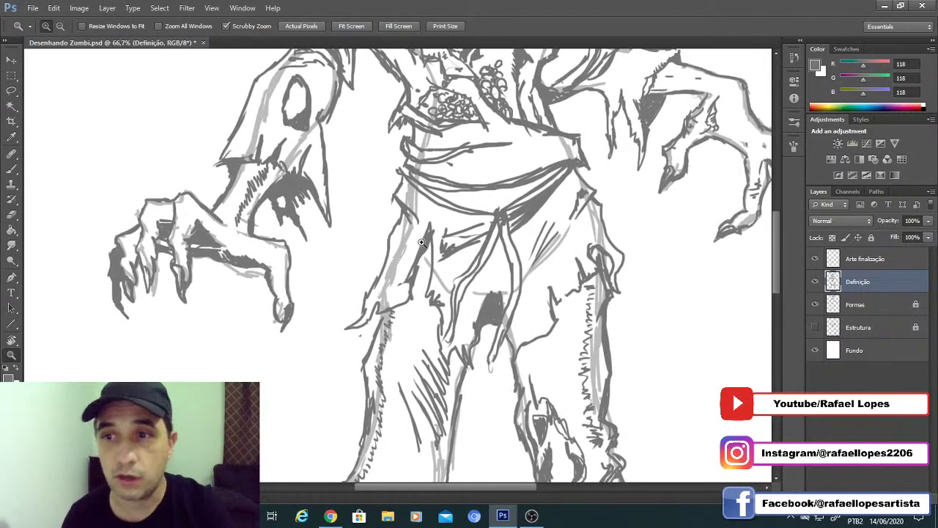
{"action": "left_click", "coordinate": [385, 207]}
{"action": "key", "text": "b"}
{"action": "left_click_drag", "start_coordinate": [333, 382], "coordinate": [354, 339]}
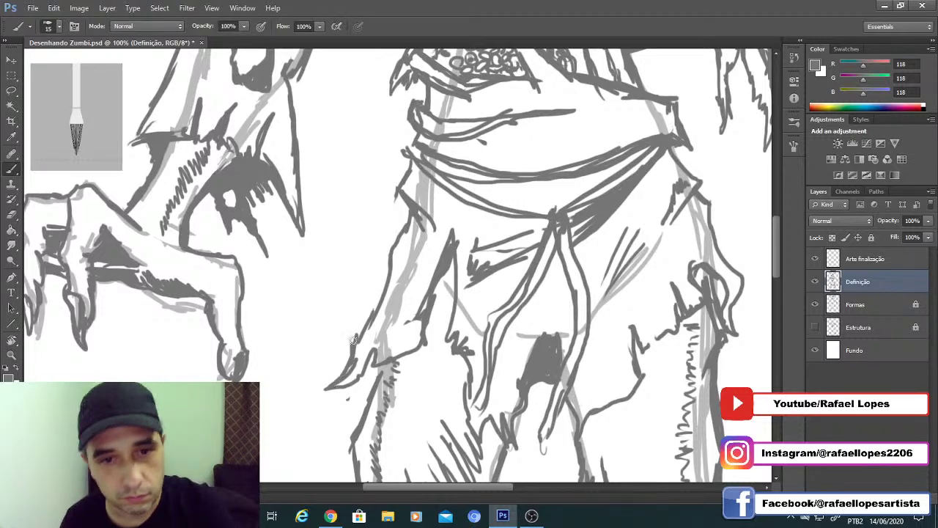
{"action": "scroll", "coordinate": [402, 222], "scroll_direction": "up", "scroll_amount": 5}
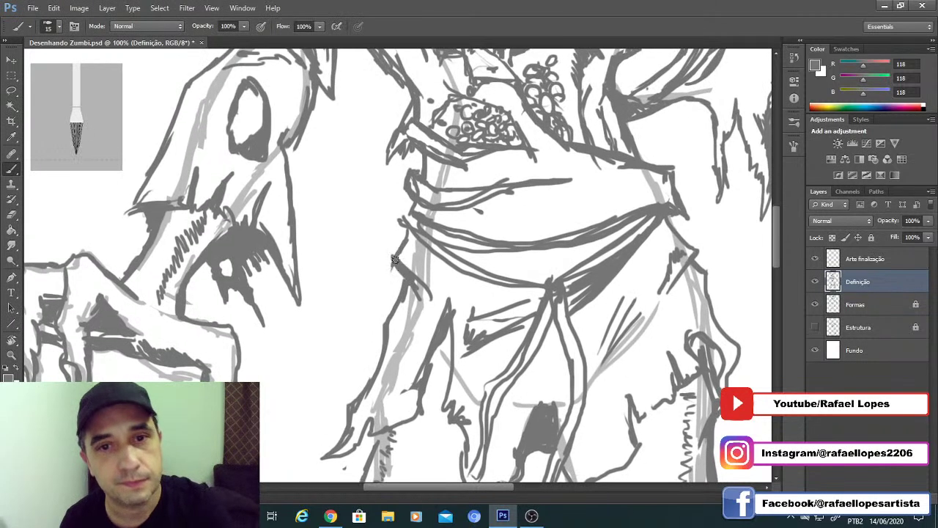
{"action": "left_click_drag", "start_coordinate": [403, 222], "coordinate": [410, 211]}
{"action": "left_click_drag", "start_coordinate": [412, 133], "coordinate": [378, 240]}
{"action": "key", "text": "z"}
{"action": "left_click", "coordinate": [396, 223], "text": "alt"}
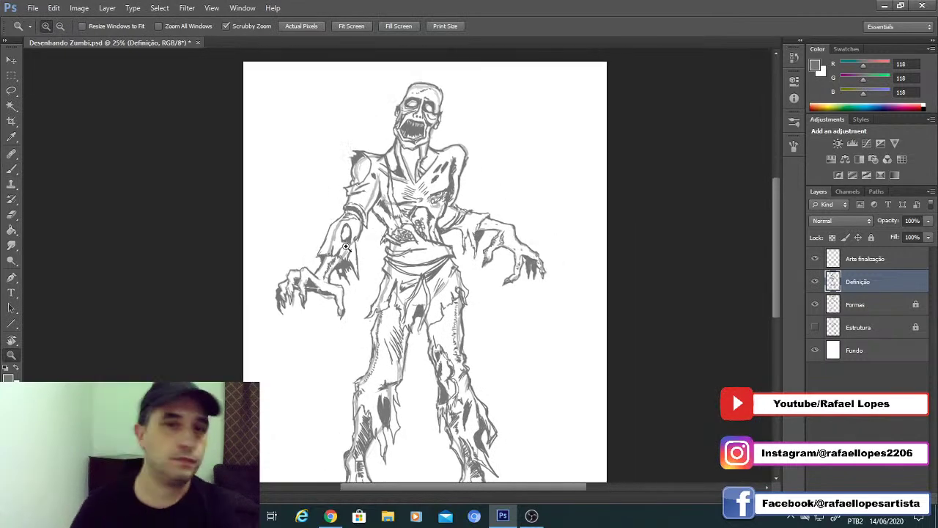
Step: On the Definição layer, add brush strokes to the inner thigh outline and the trouser folds above the torn knee
{"action": "left_click_drag", "start_coordinate": [384, 290], "coordinate": [387, 222]}
{"action": "left_click", "coordinate": [423, 249]}
{"action": "left_click", "coordinate": [423, 250]}
{"action": "left_click", "coordinate": [423, 249]}
{"action": "left_click", "coordinate": [423, 250]}
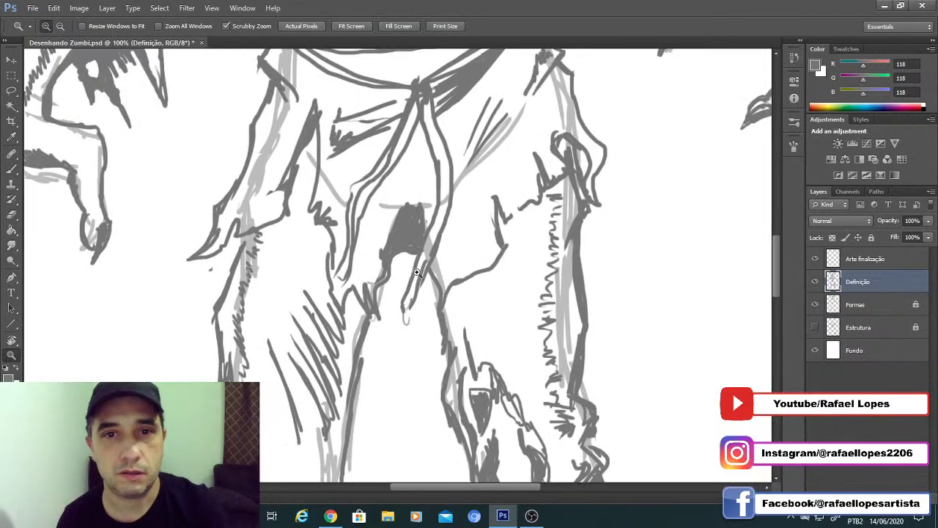
{"action": "key", "text": "b"}
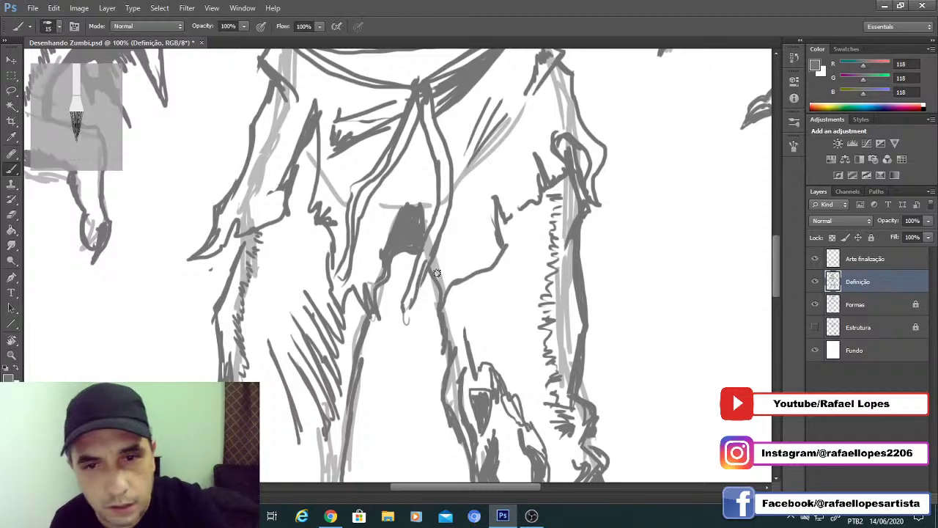
{"action": "left_click_drag", "start_coordinate": [430, 270], "coordinate": [441, 298]}
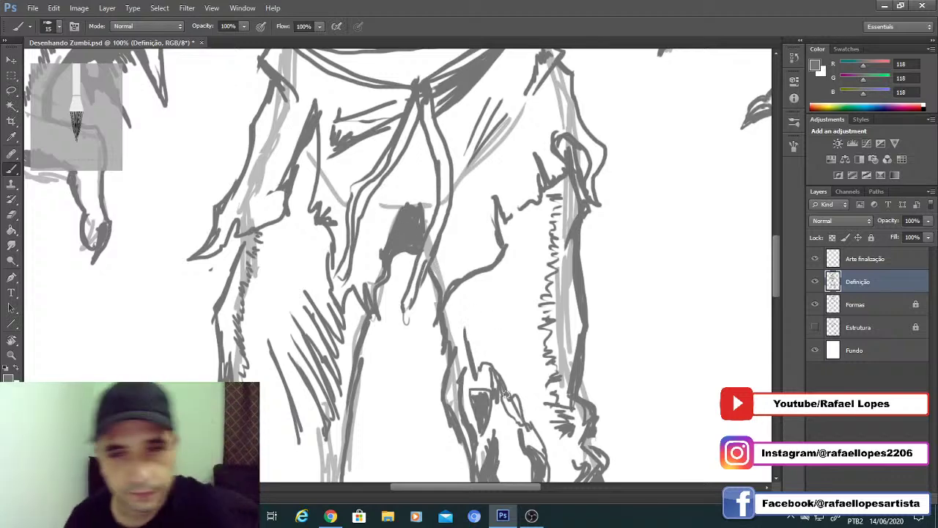
{"action": "key", "text": "z"}
{"action": "key", "text": "b"}
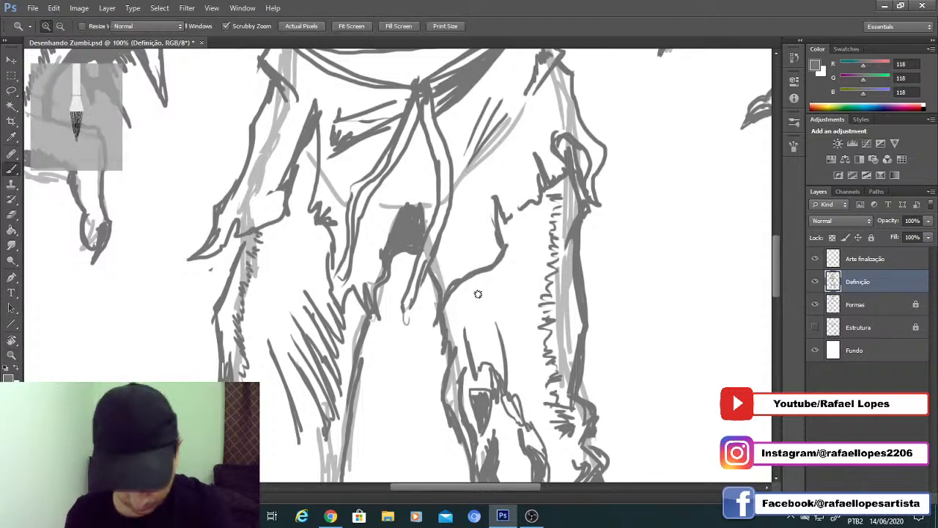
{"action": "mouse_move", "coordinate": [496, 283]}
{"action": "left_mouse_down"}
{"action": "mouse_move", "coordinate": [451, 324]}
{"action": "mouse_move", "coordinate": [457, 330]}
{"action": "left_mouse_up"}
Step: Darken and tighten the zombie's eye socket around the eye nearest the exposed ear, using a 9 px brush
{"action": "key", "text": "space"}
{"action": "mouse_move", "coordinate": [462, 327]}
{"action": "left_mouse_down"}
{"action": "mouse_move", "coordinate": [503, 264]}
{"action": "mouse_move", "coordinate": [533, 241]}
{"action": "left_mouse_up"}
{"action": "key", "text": "z"}
{"action": "left_click_drag", "start_coordinate": [392, 219], "coordinate": [379, 246]}
{"action": "left_click", "coordinate": [378, 245]}
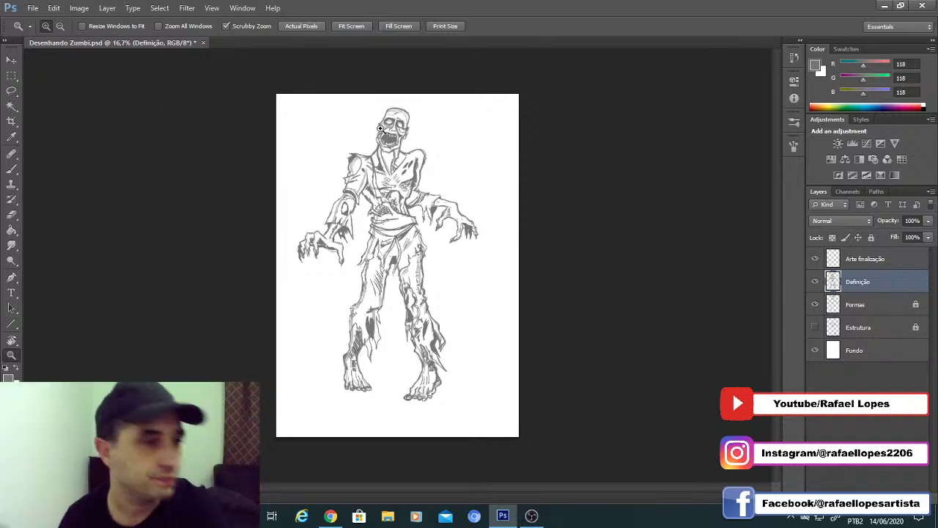
{"action": "left_click", "coordinate": [400, 137]}
{"action": "double_click", "coordinate": [409, 195]}
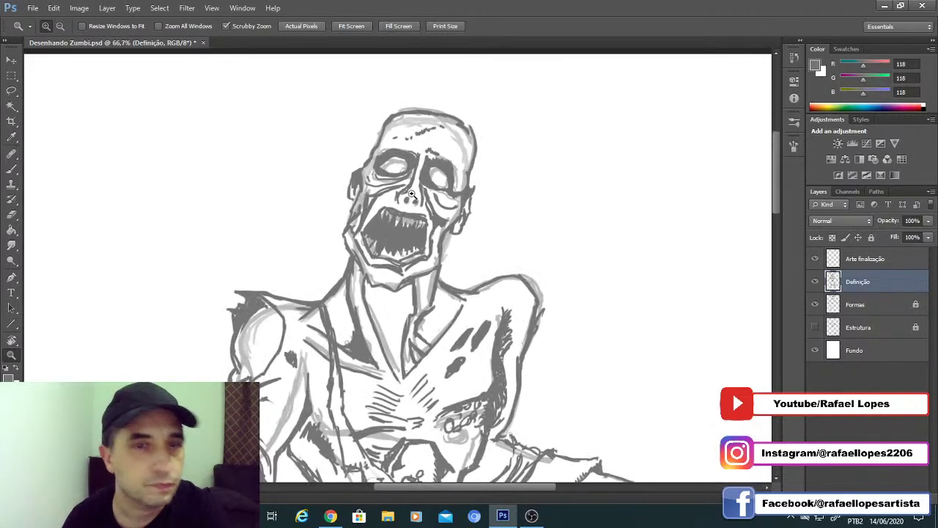
{"action": "double_click", "coordinate": [409, 195]}
{"action": "left_click_drag", "start_coordinate": [413, 217], "coordinate": [410, 260]}
{"action": "key", "text": "b"}
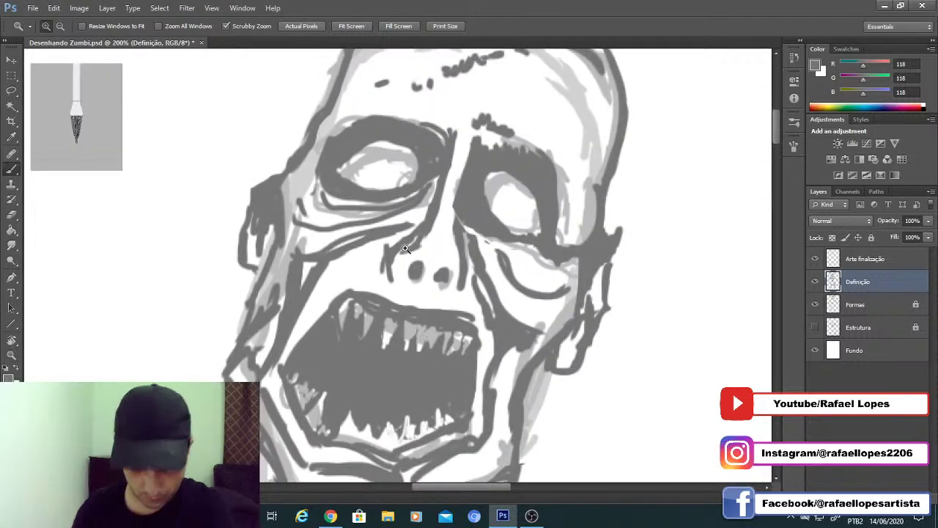
{"action": "mouse_move", "coordinate": [351, 155]}
{"action": "left_mouse_down"}
{"action": "mouse_move", "coordinate": [369, 181]}
{"action": "mouse_move", "coordinate": [416, 176]}
{"action": "mouse_move", "coordinate": [368, 192]}
{"action": "left_mouse_up"}
{"action": "left_click_drag", "start_coordinate": [475, 212], "coordinate": [471, 196]}
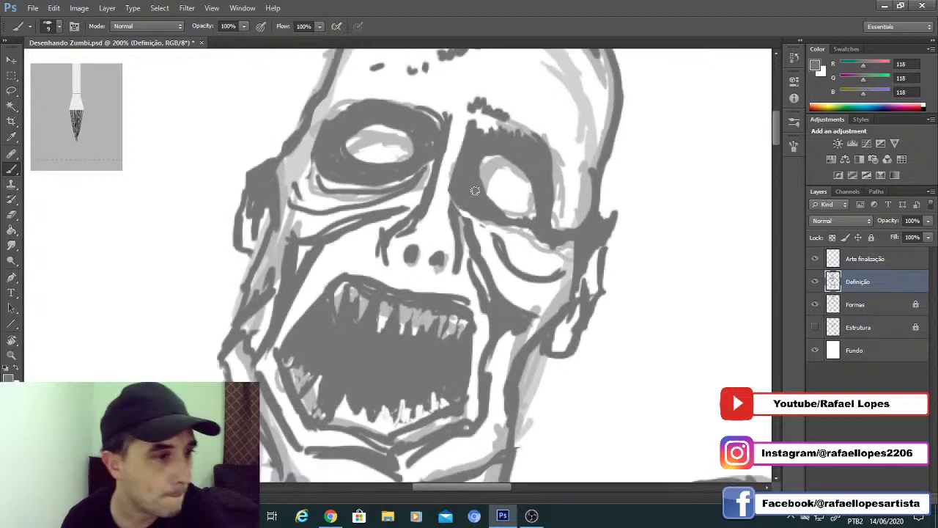
Step: Sketch a dark tuft of hair with short spikes on top of the bald head, extending it toward the far temple
{"action": "key", "text": "z"}
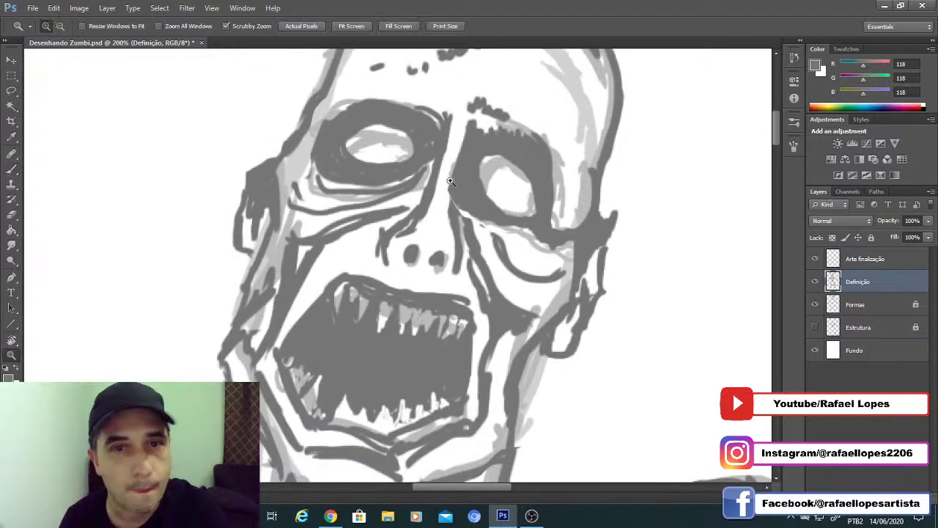
{"action": "scroll", "coordinate": [450, 181], "scroll_direction": "up", "scroll_amount": 5}
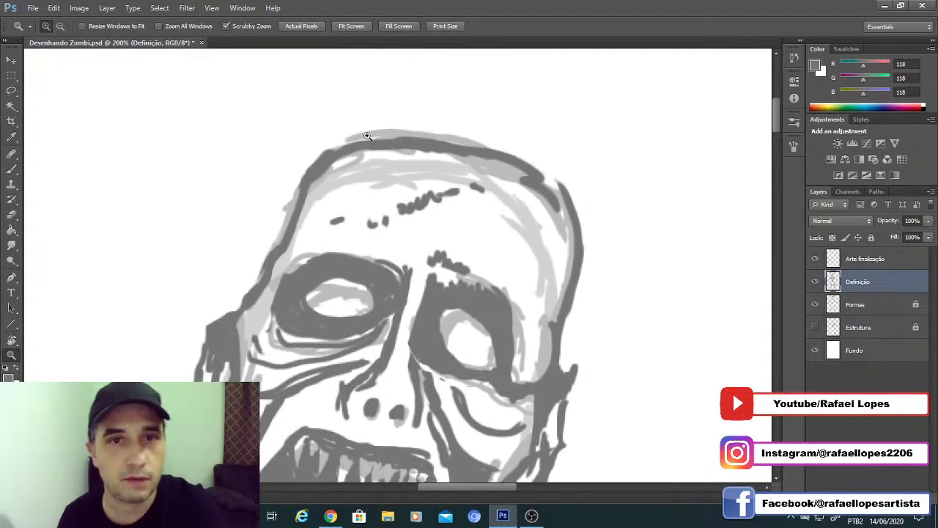
{"action": "key", "text": "b"}
{"action": "mouse_move", "coordinate": [353, 140]}
{"action": "left_mouse_down"}
{"action": "mouse_move", "coordinate": [355, 114]}
{"action": "mouse_move", "coordinate": [380, 111]}
{"action": "left_mouse_up"}
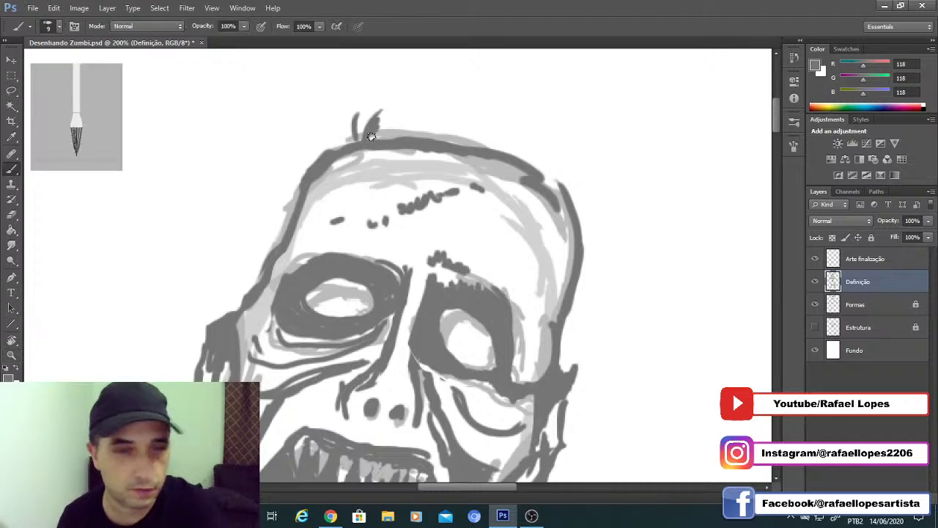
{"action": "left_click_drag", "start_coordinate": [366, 136], "coordinate": [415, 127]}
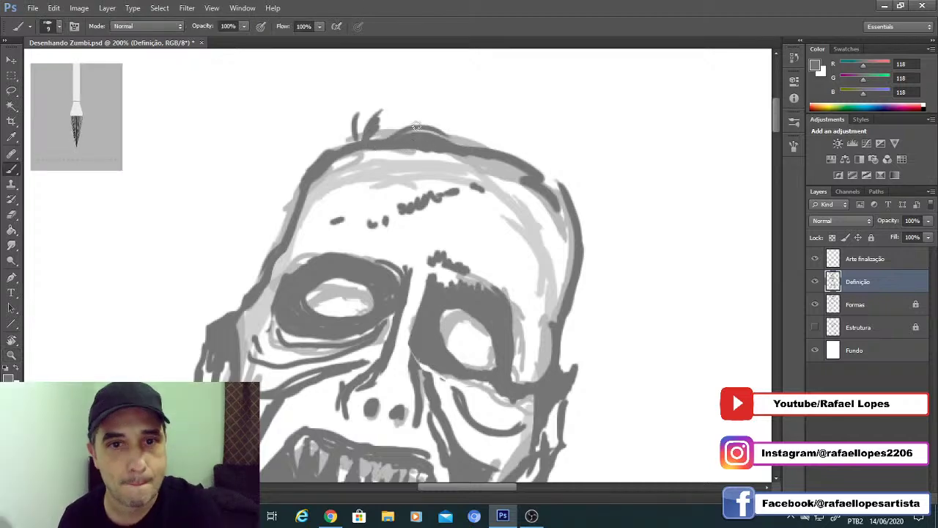
{"action": "left_click_drag", "start_coordinate": [468, 136], "coordinate": [374, 141]}
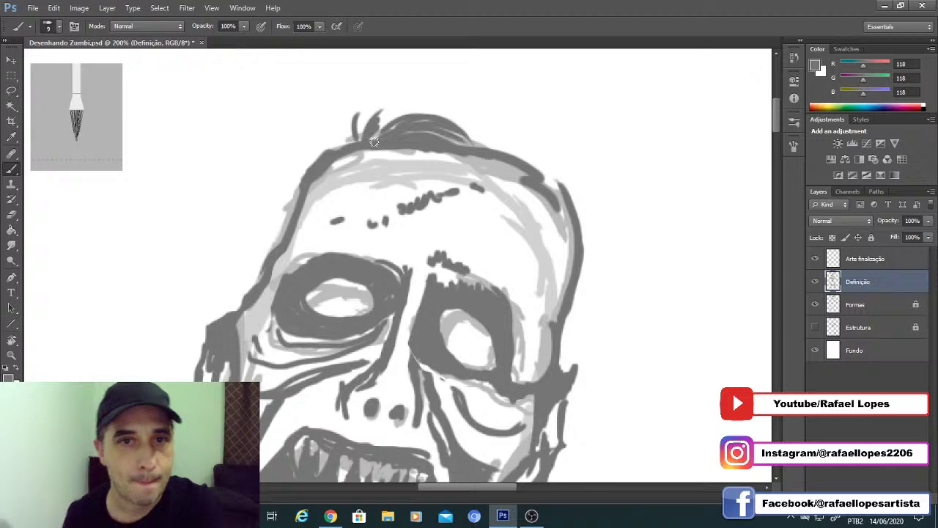
{"action": "key", "text": "]"}
{"action": "left_click_drag", "start_coordinate": [374, 139], "coordinate": [464, 138]}
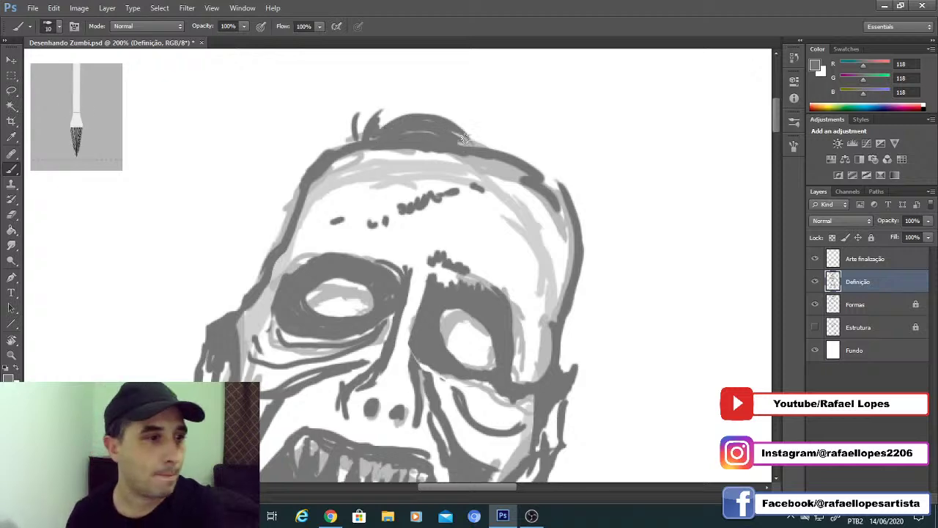
{"action": "left_click_drag", "start_coordinate": [464, 138], "coordinate": [550, 157]}
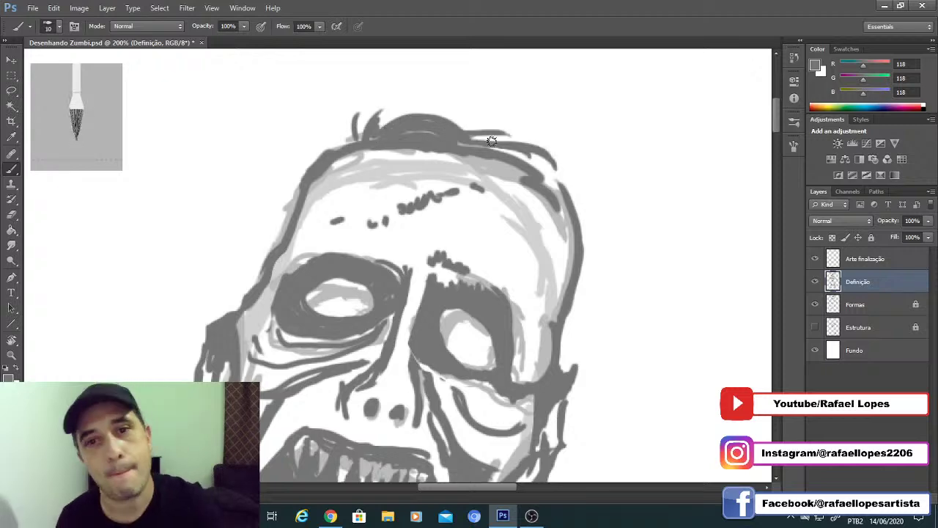
{"action": "left_click_drag", "start_coordinate": [513, 138], "coordinate": [485, 134]}
Step: Draw thin loose strands flying off the tuft and along the crown with a 7 px brush
{"action": "key", "text": "bracketleft"}
{"action": "key", "text": "bracketleft"}
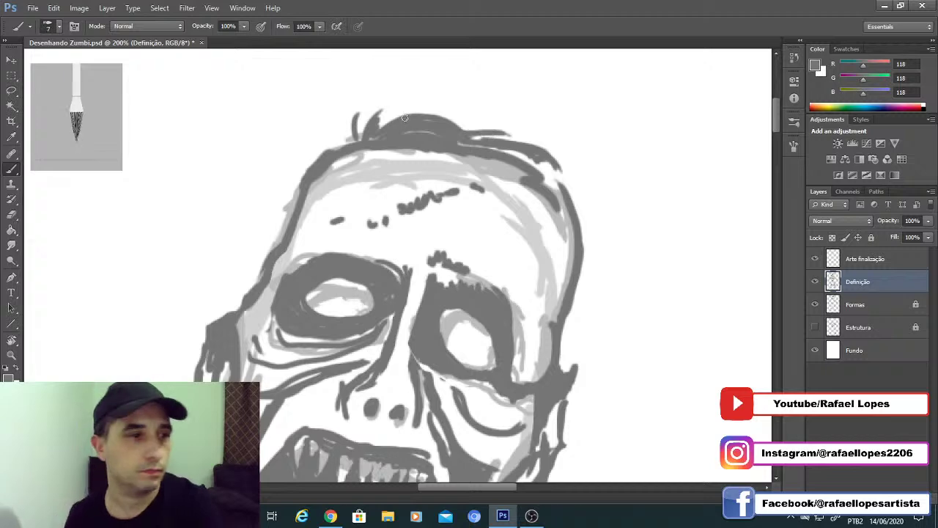
{"action": "left_click_drag", "start_coordinate": [403, 115], "coordinate": [528, 108]}
{"action": "mouse_move", "coordinate": [471, 135]}
{"action": "left_mouse_down"}
{"action": "mouse_move", "coordinate": [577, 141]}
{"action": "mouse_move", "coordinate": [566, 182]}
{"action": "left_mouse_up"}
Step: Thicken the hair over the back of the crown and down the side of the skull with a larger brush
{"action": "key", "text": "bracketright"}
{"action": "key", "text": "bracketright"}
{"action": "key", "text": "bracketright"}
{"action": "key", "text": "bracketright"}
{"action": "key", "text": "bracketright"}
{"action": "key", "text": "bracketright"}
{"action": "mouse_move", "coordinate": [477, 142]}
{"action": "left_mouse_down"}
{"action": "mouse_move", "coordinate": [543, 160]}
{"action": "mouse_move", "coordinate": [514, 170]}
{"action": "mouse_move", "coordinate": [570, 171]}
{"action": "mouse_move", "coordinate": [562, 184]}
{"action": "mouse_move", "coordinate": [595, 223]}
{"action": "left_mouse_up"}
{"action": "key", "text": "bracketleft"}
{"action": "key", "text": "bracketleft"}
{"action": "mouse_move", "coordinate": [561, 172]}
{"action": "left_mouse_down"}
{"action": "mouse_move", "coordinate": [599, 229]}
{"action": "mouse_move", "coordinate": [594, 262]}
{"action": "left_mouse_up"}
{"action": "mouse_move", "coordinate": [584, 203]}
{"action": "left_mouse_down"}
{"action": "mouse_move", "coordinate": [588, 285]}
{"action": "mouse_move", "coordinate": [585, 279]}
{"action": "mouse_move", "coordinate": [575, 302]}
{"action": "left_mouse_up"}
Step: Draw ragged tapering strands hanging from the temple down past the ear with a 10 px brush
{"action": "key", "text": "bracketleft"}
{"action": "scroll", "coordinate": [585, 242], "scroll_direction": "down", "scroll_amount": 5}
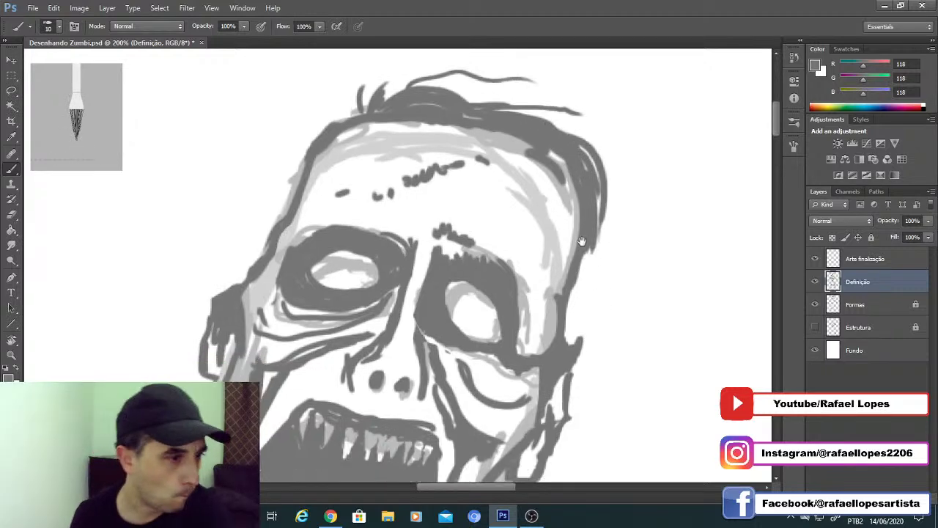
{"action": "left_click_drag", "start_coordinate": [586, 170], "coordinate": [599, 265]}
{"action": "left_click_drag", "start_coordinate": [584, 191], "coordinate": [595, 290]}
{"action": "left_click_drag", "start_coordinate": [576, 219], "coordinate": [593, 302]}
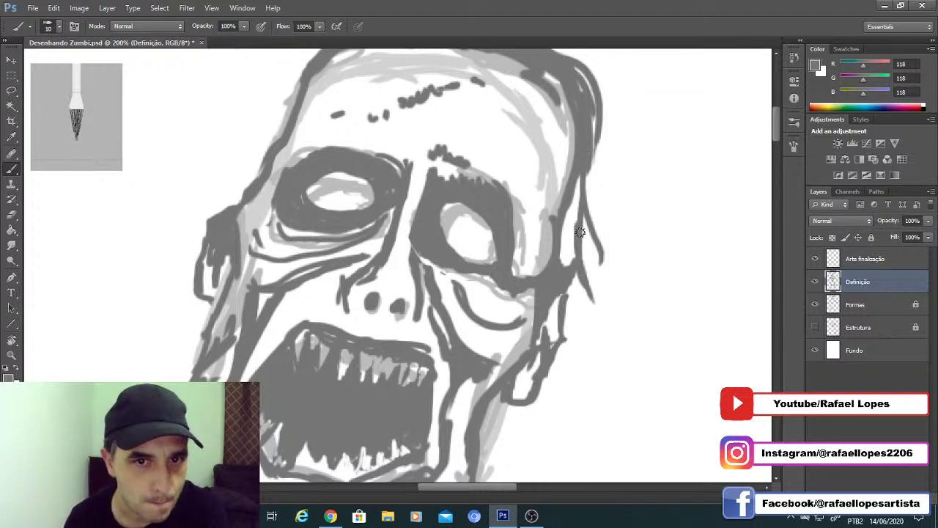
{"action": "left_click_drag", "start_coordinate": [566, 201], "coordinate": [579, 292]}
{"action": "mouse_move", "coordinate": [572, 218]}
{"action": "left_mouse_down"}
{"action": "mouse_move", "coordinate": [598, 291]}
{"action": "mouse_move", "coordinate": [610, 259]}
{"action": "left_mouse_up"}
Step: Draw a long wavy lock from behind the ear down to the shoulder and fill the area beside the neck dark
{"action": "key", "text": "z"}
{"action": "mouse_move", "coordinate": [562, 304]}
{"action": "left_mouse_down"}
{"action": "mouse_move", "coordinate": [516, 314]}
{"action": "mouse_move", "coordinate": [379, 256]}
{"action": "left_mouse_up"}
{"action": "key", "text": "b"}
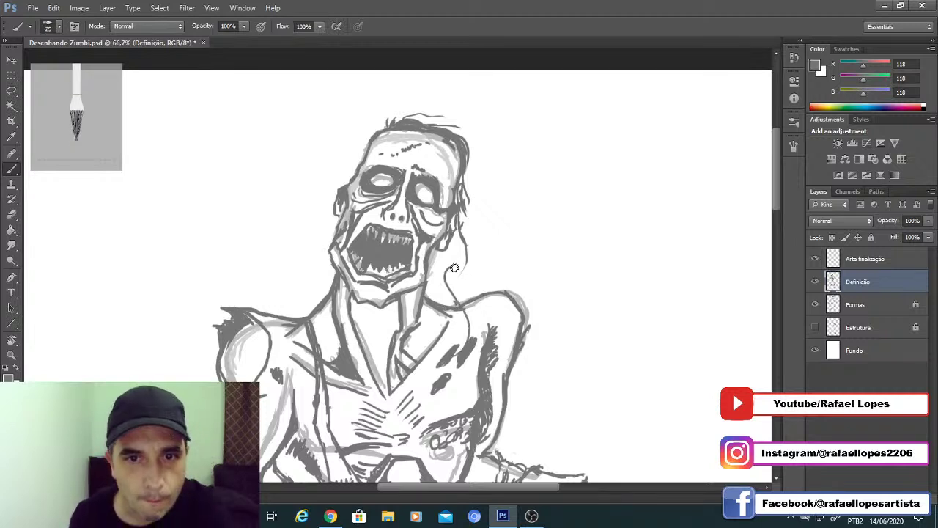
{"action": "mouse_move", "coordinate": [453, 268]}
{"action": "left_mouse_down"}
{"action": "mouse_move", "coordinate": [465, 305]}
{"action": "mouse_move", "coordinate": [452, 267]}
{"action": "mouse_move", "coordinate": [460, 350]}
{"action": "mouse_move", "coordinate": [465, 306]}
{"action": "mouse_move", "coordinate": [436, 344]}
{"action": "left_mouse_up"}
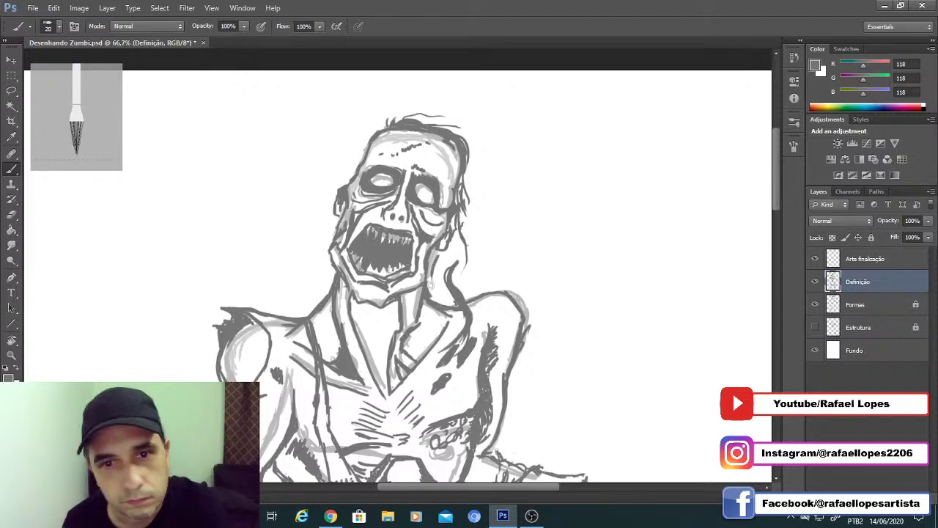
{"action": "mouse_move", "coordinate": [449, 301]}
{"action": "left_mouse_down"}
{"action": "mouse_move", "coordinate": [431, 275]}
{"action": "mouse_move", "coordinate": [446, 261]}
{"action": "mouse_move", "coordinate": [443, 285]}
{"action": "mouse_move", "coordinate": [457, 254]}
{"action": "left_mouse_up"}
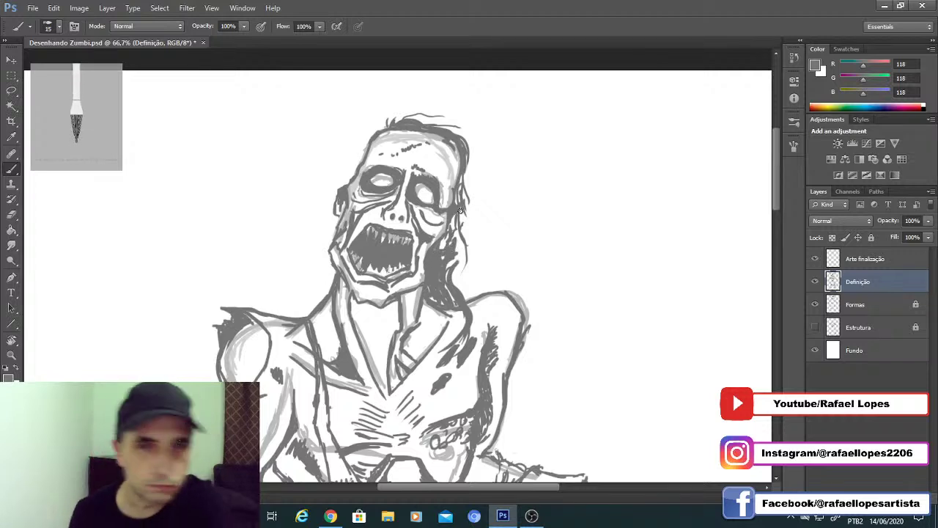
Step: Add a curved outer strand beside the ear, a stray strand off the shoulder, and darker hair above the collar
{"action": "left_click_drag", "start_coordinate": [460, 211], "coordinate": [475, 255]}
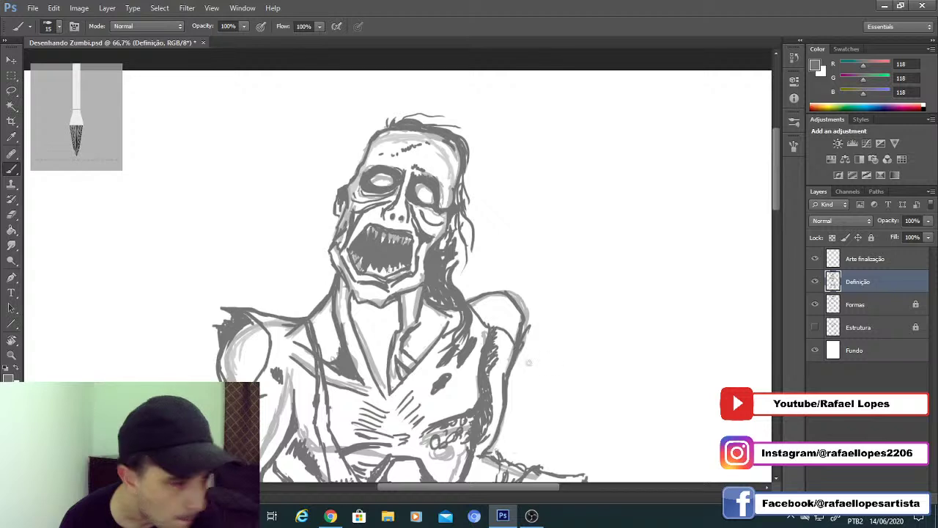
{"action": "left_click_drag", "start_coordinate": [520, 354], "coordinate": [557, 370]}
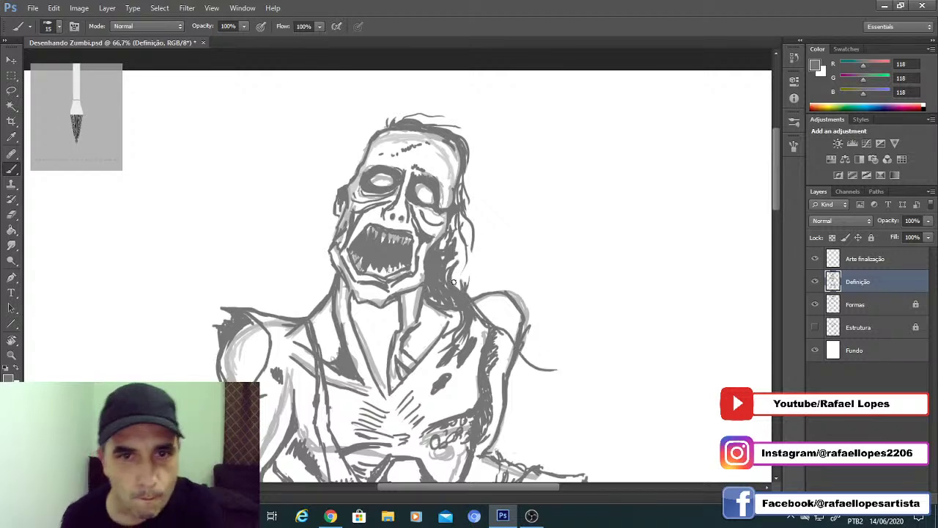
{"action": "left_click_drag", "start_coordinate": [462, 296], "coordinate": [463, 242]}
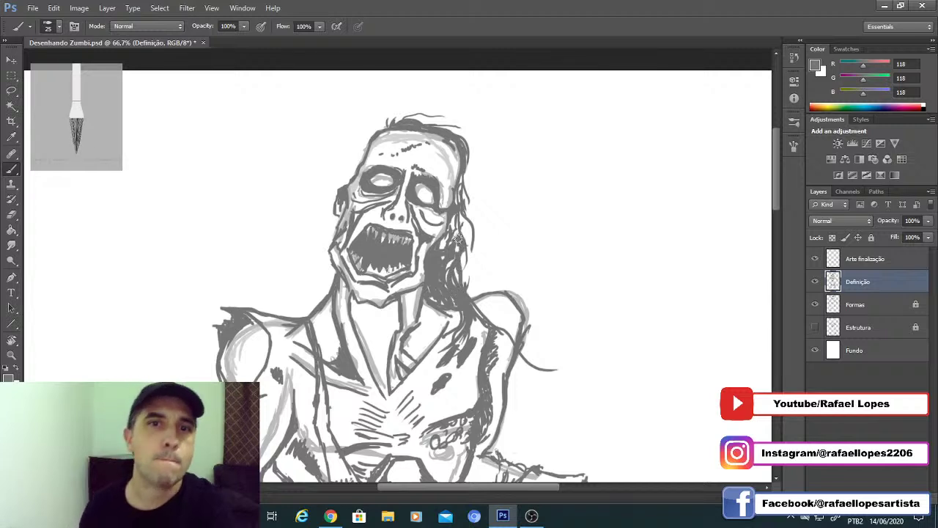
Step: Build up the hair along the head with 15 px strokes and redraw a thin loose strand arcing out from the crown
{"action": "key", "text": "bracketleft"}
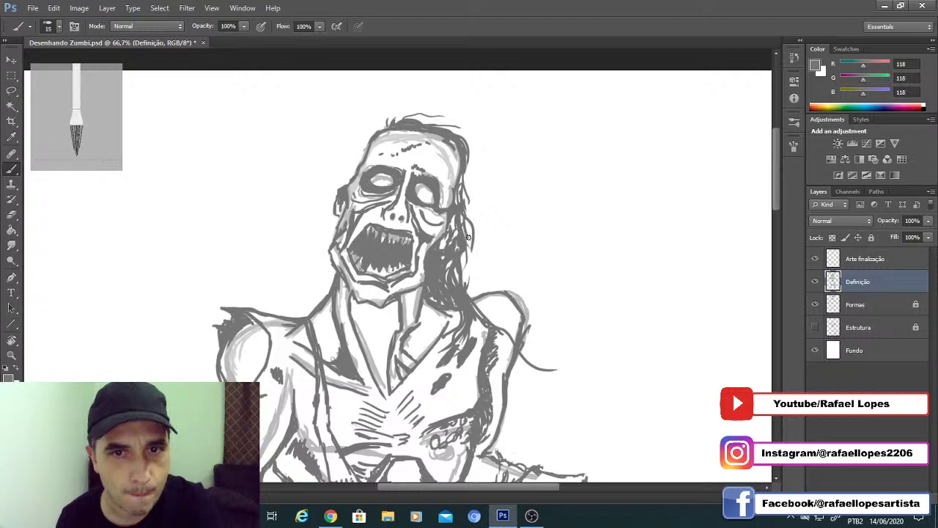
{"action": "left_click_drag", "start_coordinate": [469, 231], "coordinate": [468, 277]}
{"action": "mouse_move", "coordinate": [465, 201]}
{"action": "left_mouse_down"}
{"action": "mouse_move", "coordinate": [479, 249]}
{"action": "mouse_move", "coordinate": [465, 201]}
{"action": "mouse_move", "coordinate": [467, 269]}
{"action": "left_mouse_up"}
{"action": "left_click_drag", "start_coordinate": [463, 139], "coordinate": [469, 205]}
{"action": "left_click_drag", "start_coordinate": [461, 155], "coordinate": [466, 198]}
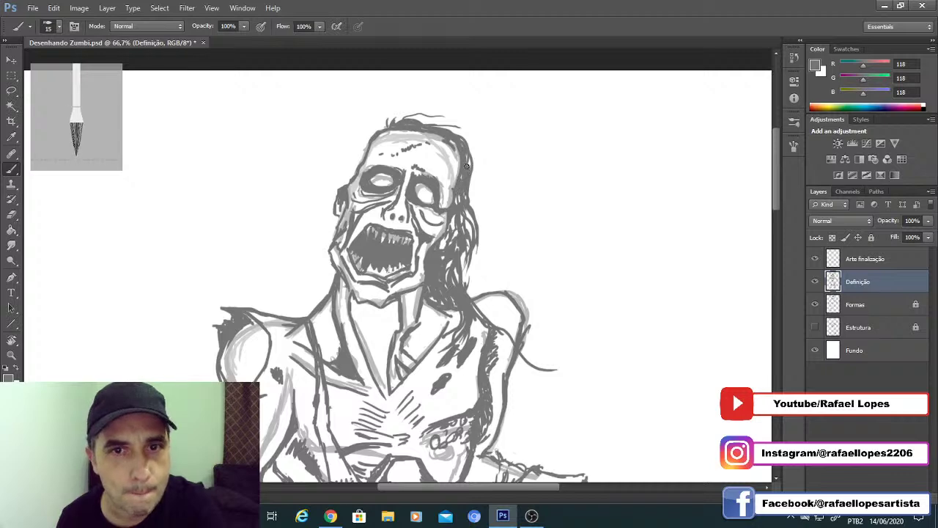
{"action": "left_click_drag", "start_coordinate": [464, 138], "coordinate": [478, 187]}
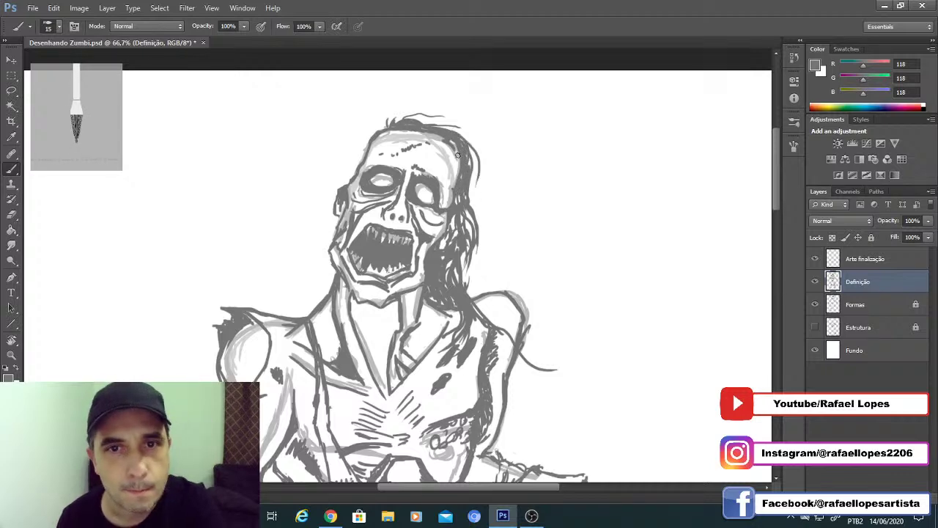
{"action": "key", "text": "ctrl+z"}
{"action": "left_click_drag", "start_coordinate": [459, 139], "coordinate": [481, 200]}
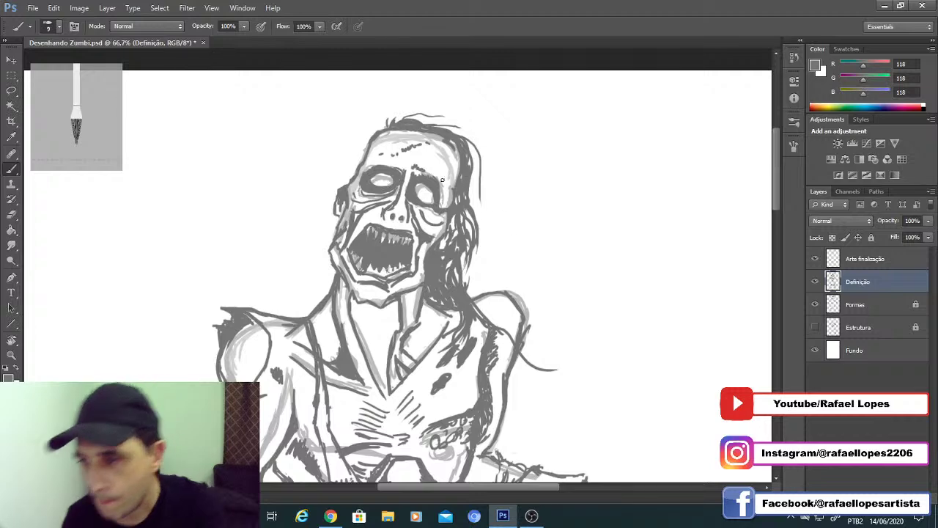
Step: Examine how the new long hair reads against the whole zombie figure and the upper body
{"action": "mouse_move", "coordinate": [384, 265]}
{"action": "left_mouse_down"}
{"action": "mouse_move", "coordinate": [406, 213]}
{"action": "mouse_move", "coordinate": [462, 223]}
{"action": "mouse_move", "coordinate": [487, 210]}
{"action": "left_mouse_up"}
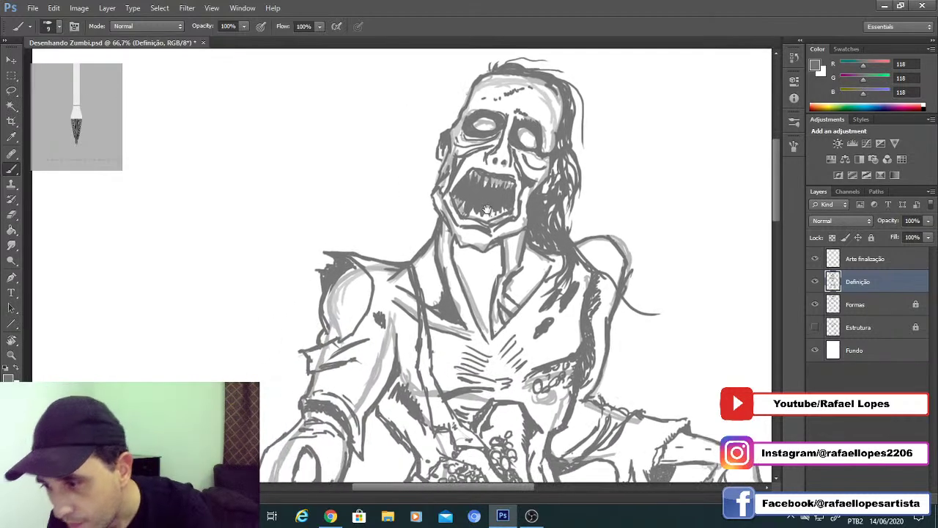
{"action": "key", "text": "z"}
{"action": "left_click", "coordinate": [452, 200], "text": "alt"}
{"action": "left_click", "coordinate": [453, 200], "text": "alt"}
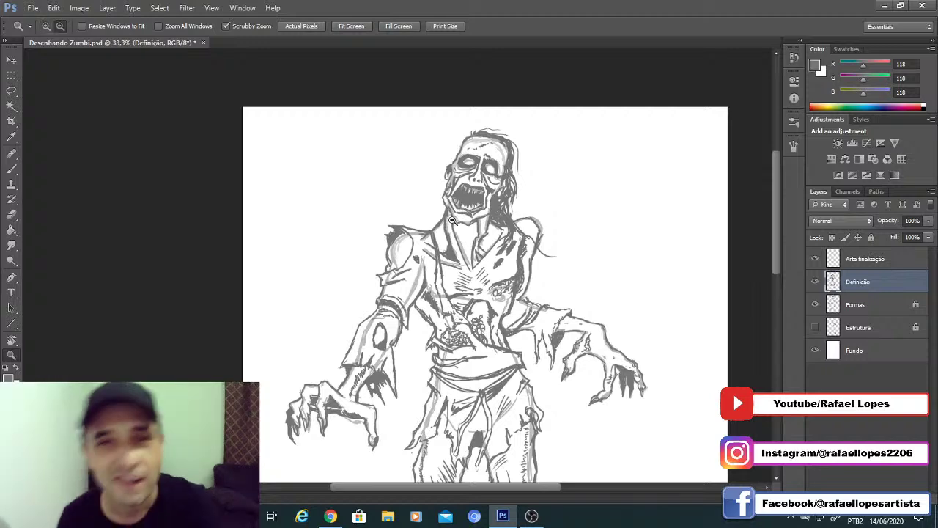
{"action": "left_click", "coordinate": [452, 220], "text": "alt"}
{"action": "left_click", "coordinate": [452, 220], "text": "alt"}
{"action": "left_click", "coordinate": [394, 140]}
{"action": "left_click", "coordinate": [394, 140]}
{"action": "left_click", "coordinate": [394, 140]}
{"action": "left_click_drag", "start_coordinate": [394, 140], "coordinate": [418, 203]}
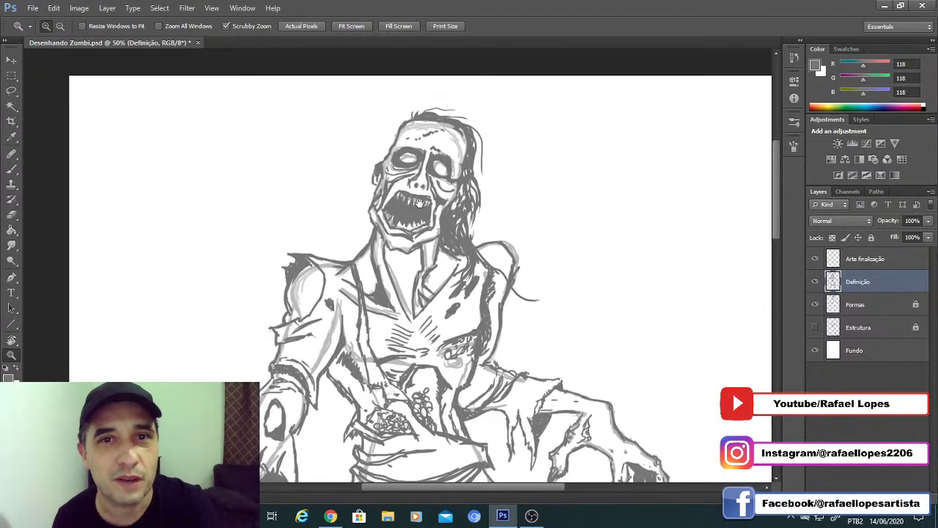
Step: Draw hair on the zombie's right side with a 15 px brush, from the temple past the ear toward the shoulder
{"action": "left_click", "coordinate": [438, 168]}
{"action": "key", "text": "b"}
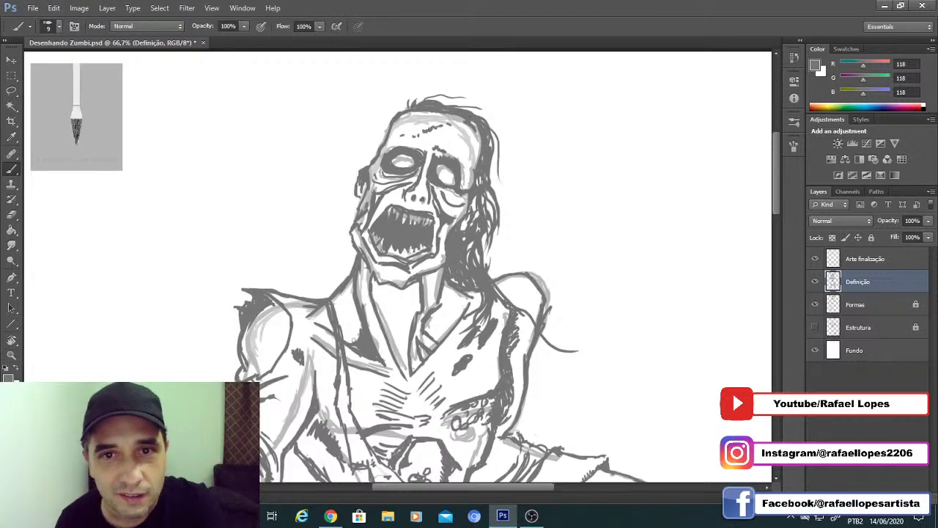
{"action": "left_click_drag", "start_coordinate": [424, 165], "coordinate": [515, 172]}
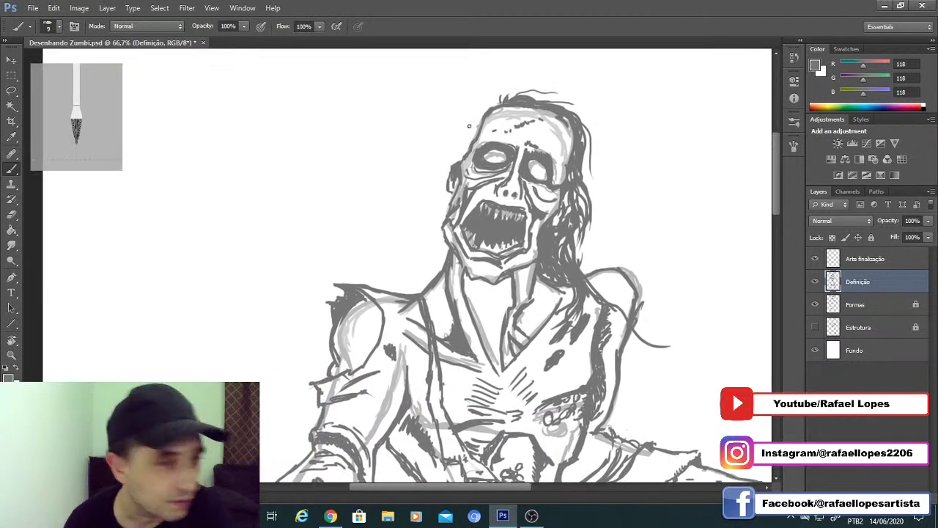
{"action": "key", "text": "bracketright"}
{"action": "key", "text": "bracketright"}
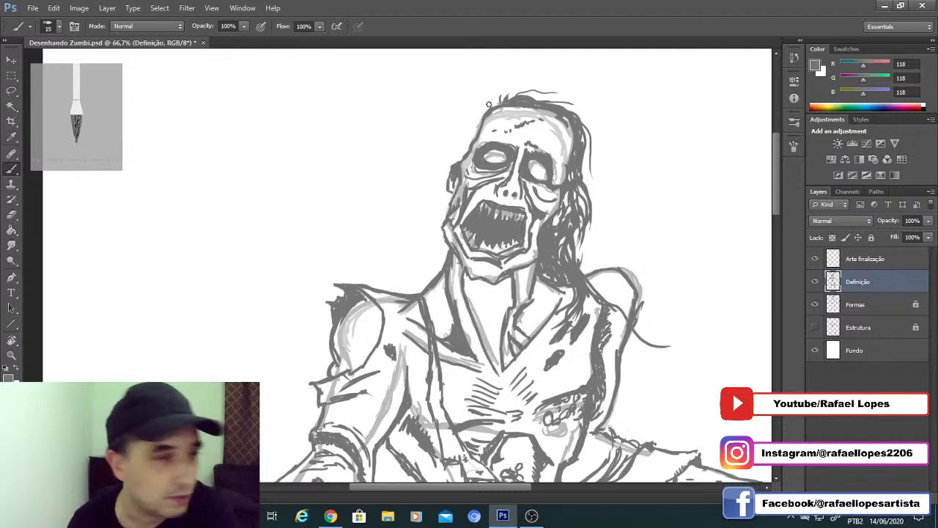
{"action": "left_click_drag", "start_coordinate": [483, 112], "coordinate": [455, 149]}
{"action": "mouse_move", "coordinate": [477, 118]}
{"action": "left_mouse_down"}
{"action": "mouse_move", "coordinate": [448, 158]}
{"action": "mouse_move", "coordinate": [450, 169]}
{"action": "mouse_move", "coordinate": [461, 145]}
{"action": "mouse_move", "coordinate": [484, 169]}
{"action": "mouse_move", "coordinate": [452, 242]}
{"action": "left_mouse_up"}
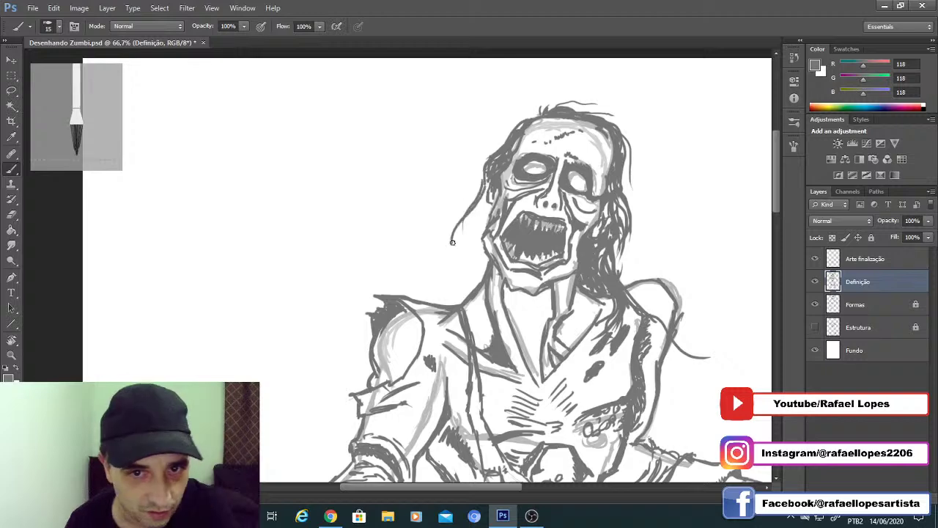
{"action": "mouse_move", "coordinate": [485, 185]}
{"action": "left_mouse_down"}
{"action": "mouse_move", "coordinate": [475, 228]}
{"action": "mouse_move", "coordinate": [449, 266]}
{"action": "mouse_move", "coordinate": [485, 227]}
{"action": "mouse_move", "coordinate": [474, 189]}
{"action": "left_mouse_up"}
{"action": "left_click", "coordinate": [441, 279]}
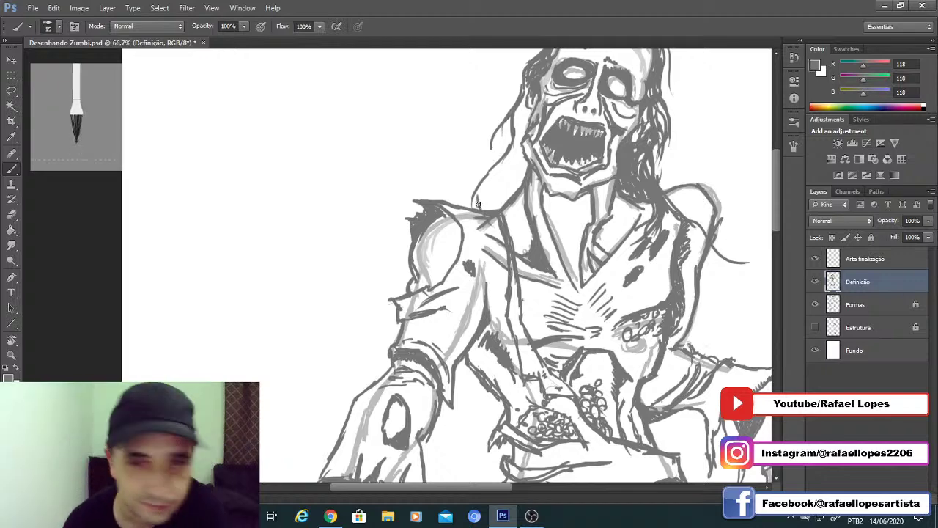
Step: Fill the lock between the zombie's right jaw and shoulder with dense hair strokes, using 9 px and 15 px brush sizes
{"action": "mouse_move", "coordinate": [484, 192]}
{"action": "left_mouse_down"}
{"action": "mouse_move", "coordinate": [550, 228]}
{"action": "mouse_move", "coordinate": [547, 273]}
{"action": "left_mouse_up"}
{"action": "left_click_drag", "start_coordinate": [564, 215], "coordinate": [531, 272]}
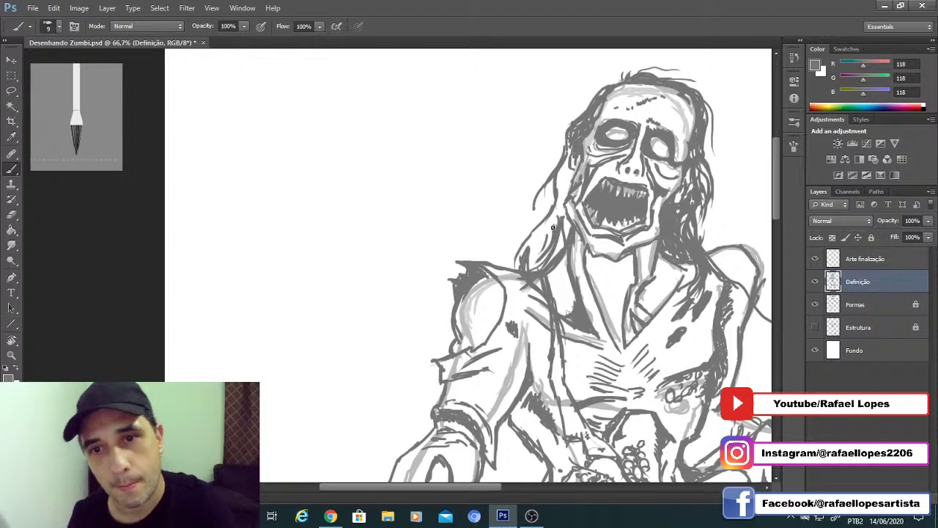
{"action": "key", "text": "bracketleft"}
{"action": "key", "text": "bracketleft"}
{"action": "mouse_move", "coordinate": [567, 217]}
{"action": "left_mouse_down"}
{"action": "mouse_move", "coordinate": [560, 246]}
{"action": "mouse_move", "coordinate": [535, 262]}
{"action": "mouse_move", "coordinate": [529, 255]}
{"action": "left_mouse_up"}
{"action": "key", "text": "bracketright"}
{"action": "key", "text": "bracketright"}
{"action": "mouse_move", "coordinate": [545, 222]}
{"action": "left_mouse_down"}
{"action": "mouse_move", "coordinate": [531, 261]}
{"action": "mouse_move", "coordinate": [553, 219]}
{"action": "left_mouse_up"}
{"action": "left_click_drag", "start_coordinate": [566, 186], "coordinate": [558, 210]}
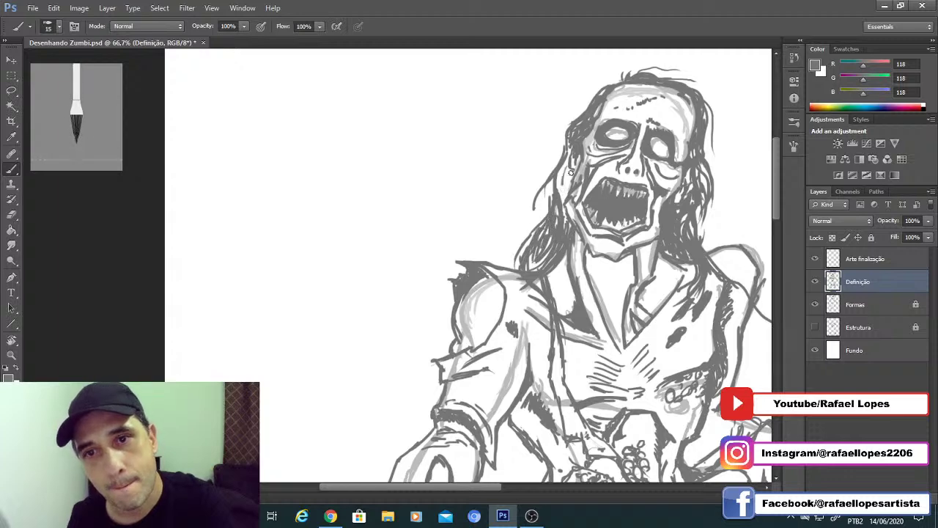
Step: Darken the hair around the zombie's right ear and add loose 10 px strands off the side of the head
{"action": "left_click_drag", "start_coordinate": [572, 172], "coordinate": [562, 200]}
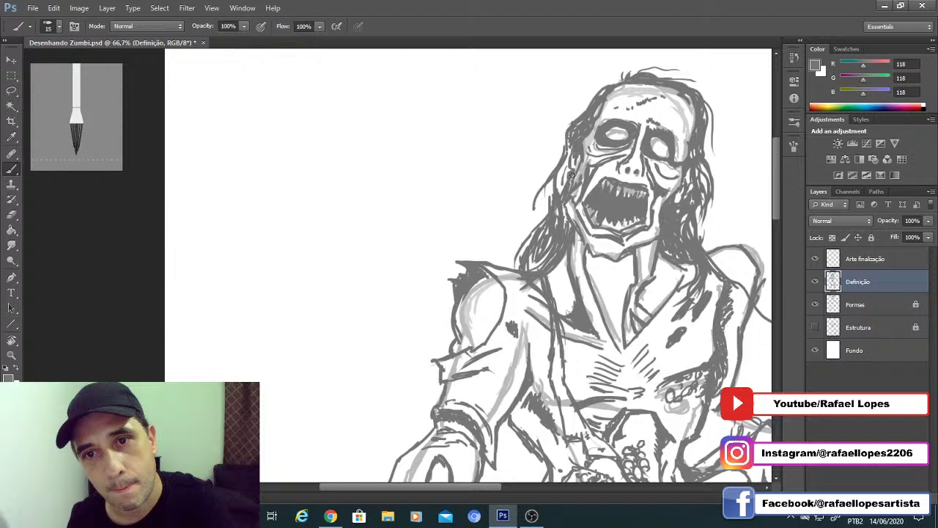
{"action": "left_click_drag", "start_coordinate": [573, 148], "coordinate": [559, 192]}
{"action": "mouse_move", "coordinate": [572, 148]}
{"action": "left_mouse_down"}
{"action": "mouse_move", "coordinate": [564, 163]}
{"action": "mouse_move", "coordinate": [548, 151]}
{"action": "mouse_move", "coordinate": [558, 194]}
{"action": "mouse_move", "coordinate": [552, 220]}
{"action": "left_mouse_up"}
{"action": "key", "text": "bracketleft"}
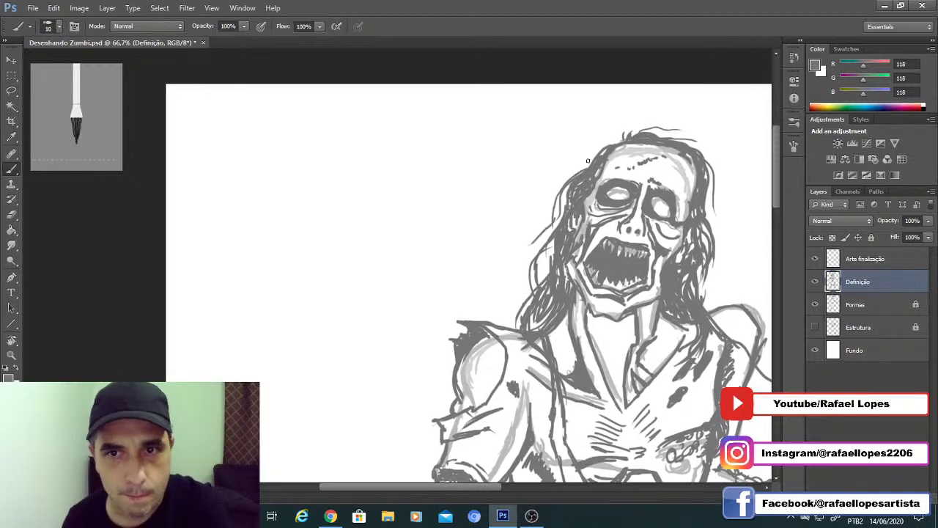
{"action": "mouse_move", "coordinate": [588, 161]}
{"action": "left_mouse_down"}
{"action": "mouse_move", "coordinate": [517, 264]}
{"action": "mouse_move", "coordinate": [516, 210]}
{"action": "left_mouse_up"}
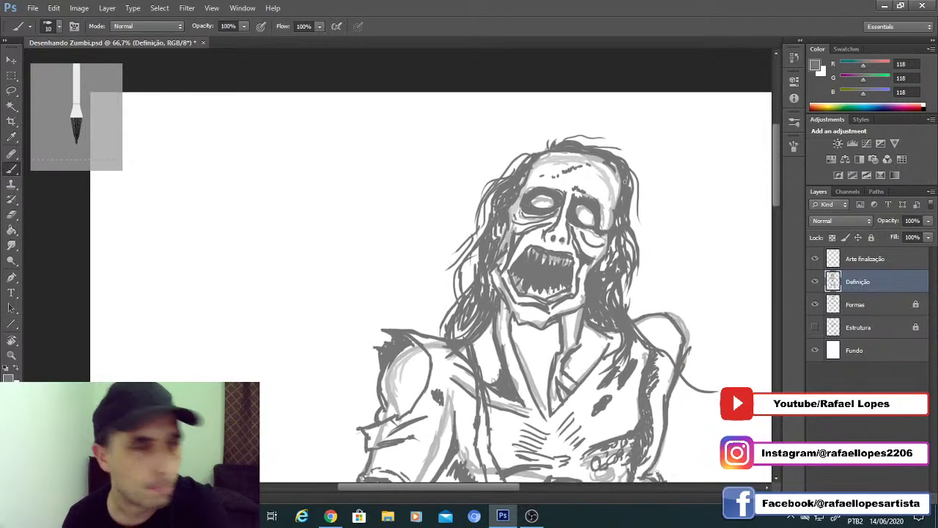
Step: Extend thin 10 px strands down the zombie's left side, redrawing the outer strand toward the shoulder
{"action": "mouse_move", "coordinate": [635, 184]}
{"action": "left_mouse_down"}
{"action": "mouse_move", "coordinate": [650, 229]}
{"action": "mouse_move", "coordinate": [650, 251]}
{"action": "mouse_move", "coordinate": [631, 203]}
{"action": "mouse_move", "coordinate": [648, 269]}
{"action": "mouse_move", "coordinate": [628, 207]}
{"action": "mouse_move", "coordinate": [637, 269]}
{"action": "left_mouse_up"}
{"action": "key", "text": "ctrl+z"}
{"action": "key", "text": "ctrl+z"}
{"action": "left_click_drag", "start_coordinate": [635, 222], "coordinate": [641, 271]}
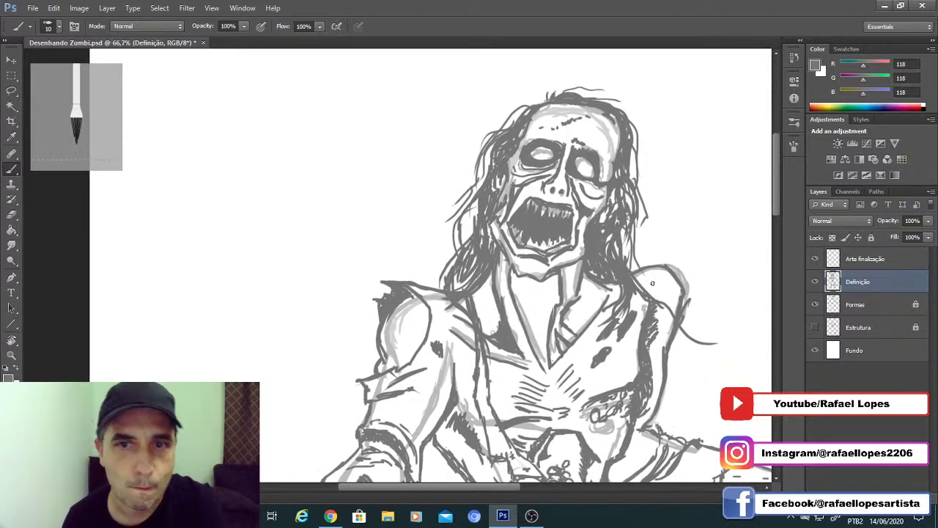
Step: Draw stray strands across the zombie's left shoulder and a fine strand along the outer edge of the right-hand lock
{"action": "left_click_drag", "start_coordinate": [560, 259], "coordinate": [609, 222]}
{"action": "left_click_drag", "start_coordinate": [618, 271], "coordinate": [545, 195]}
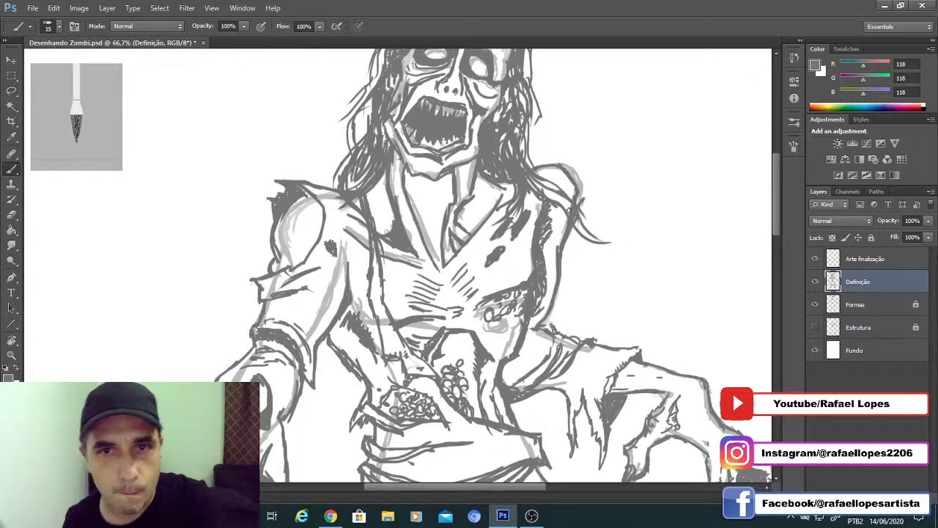
{"action": "left_click_drag", "start_coordinate": [498, 146], "coordinate": [586, 235]}
{"action": "mouse_move", "coordinate": [498, 305]}
{"action": "left_mouse_down"}
{"action": "mouse_move", "coordinate": [564, 220]}
{"action": "mouse_move", "coordinate": [547, 218]}
{"action": "left_mouse_up"}
{"action": "key", "text": "bracketright"}
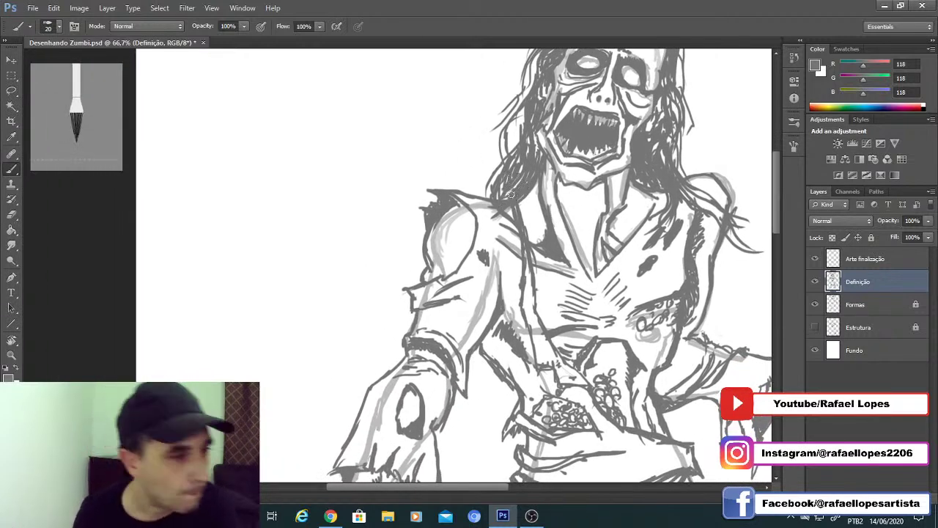
{"action": "key", "text": "bracketleft"}
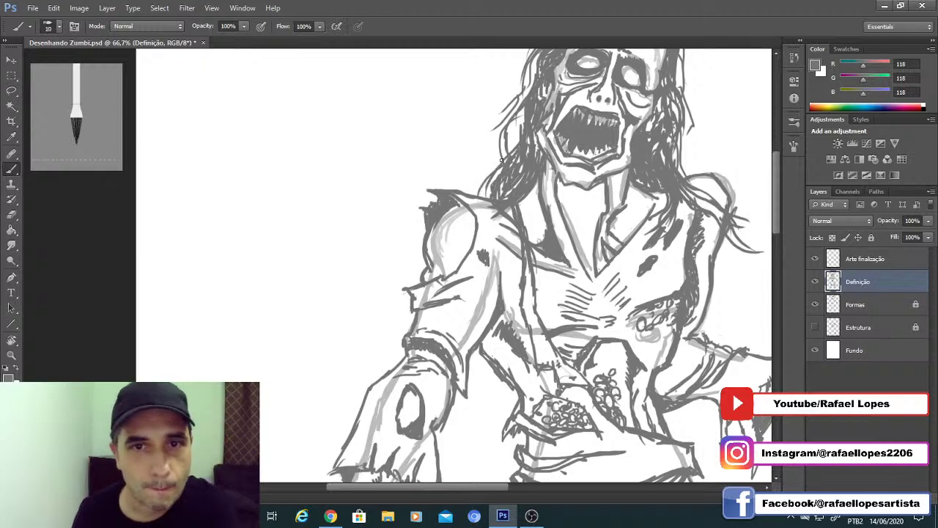
{"action": "mouse_move", "coordinate": [556, 299]}
{"action": "left_mouse_down"}
{"action": "mouse_move", "coordinate": [469, 306]}
{"action": "mouse_move", "coordinate": [424, 250]}
{"action": "left_mouse_up"}
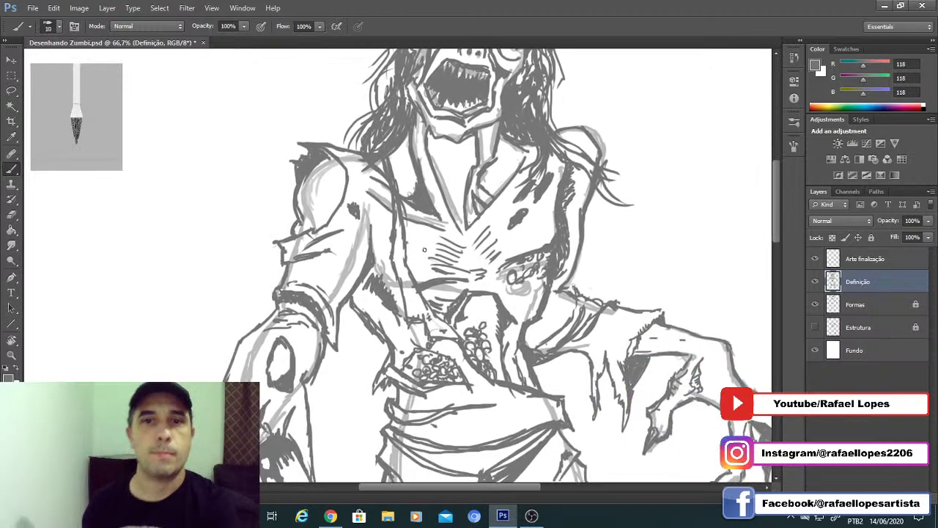
Step: Thicken the outer contours of the ragged trousers along both hips below the waist sash
{"action": "key", "text": "z"}
{"action": "left_click_drag", "start_coordinate": [429, 321], "coordinate": [351, 323]}
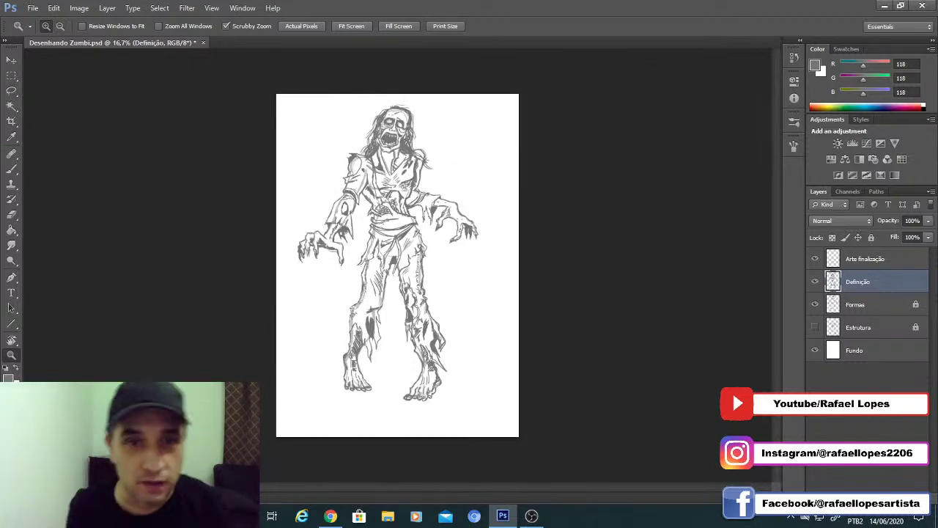
{"action": "mouse_move", "coordinate": [375, 260]}
{"action": "left_mouse_down"}
{"action": "mouse_move", "coordinate": [393, 252]}
{"action": "mouse_move", "coordinate": [366, 297]}
{"action": "left_mouse_up"}
{"action": "left_click_drag", "start_coordinate": [406, 272], "coordinate": [440, 266]}
{"action": "key", "text": "b"}
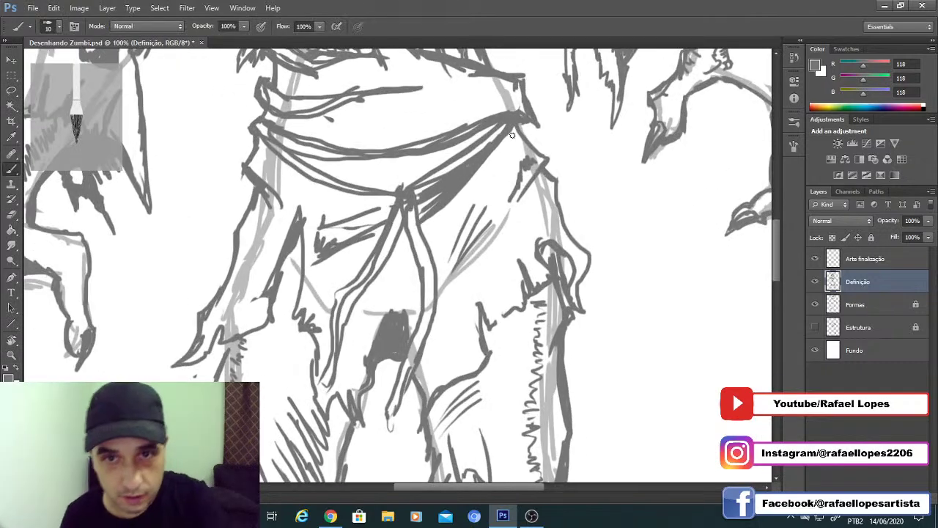
{"action": "mouse_move", "coordinate": [527, 126]}
{"action": "left_mouse_down"}
{"action": "mouse_move", "coordinate": [559, 182]}
{"action": "mouse_move", "coordinate": [572, 235]}
{"action": "mouse_move", "coordinate": [593, 261]}
{"action": "mouse_move", "coordinate": [579, 304]}
{"action": "left_mouse_up"}
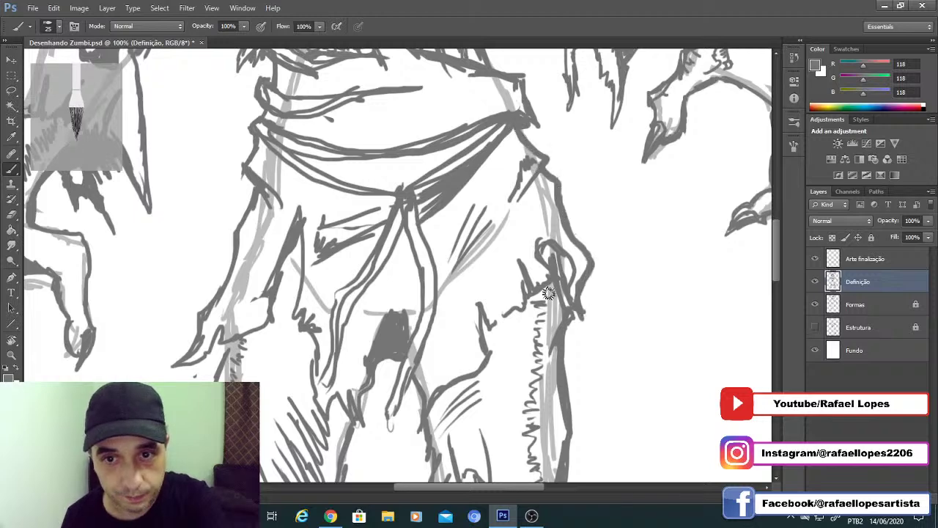
{"action": "left_click_drag", "start_coordinate": [412, 269], "coordinate": [536, 291]}
{"action": "mouse_move", "coordinate": [361, 253]}
{"action": "left_mouse_down"}
{"action": "mouse_move", "coordinate": [358, 278]}
{"action": "mouse_move", "coordinate": [406, 224]}
{"action": "left_mouse_up"}
{"action": "mouse_move", "coordinate": [394, 261]}
{"action": "left_mouse_down"}
{"action": "mouse_move", "coordinate": [372, 302]}
{"action": "mouse_move", "coordinate": [345, 336]}
{"action": "mouse_move", "coordinate": [357, 338]}
{"action": "mouse_move", "coordinate": [397, 297]}
{"action": "mouse_move", "coordinate": [400, 339]}
{"action": "left_mouse_up"}
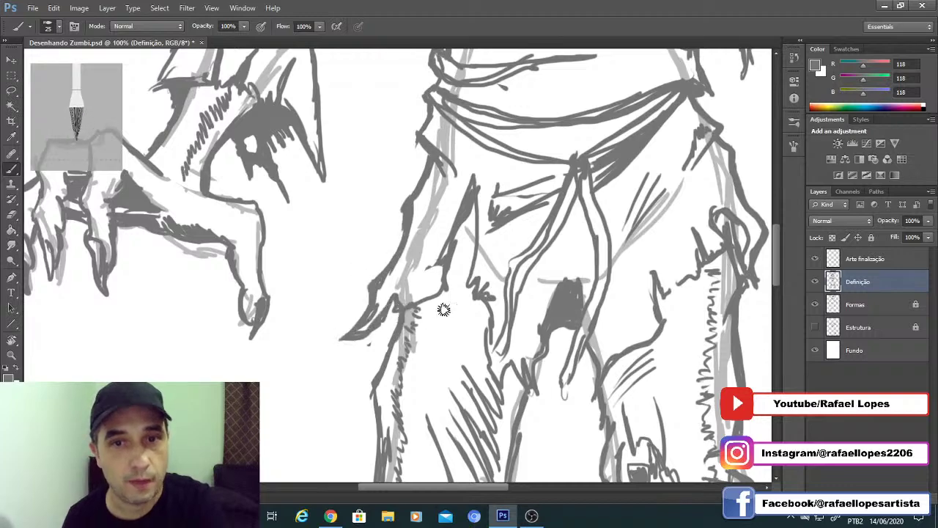
Step: Check the whole zombie figure on the page and save the document
{"action": "key", "text": "ctrl+minus"}
{"action": "key", "text": "z"}
{"action": "left_click", "coordinate": [400, 267], "text": "alt"}
{"action": "left_click", "coordinate": [409, 268], "text": "alt"}
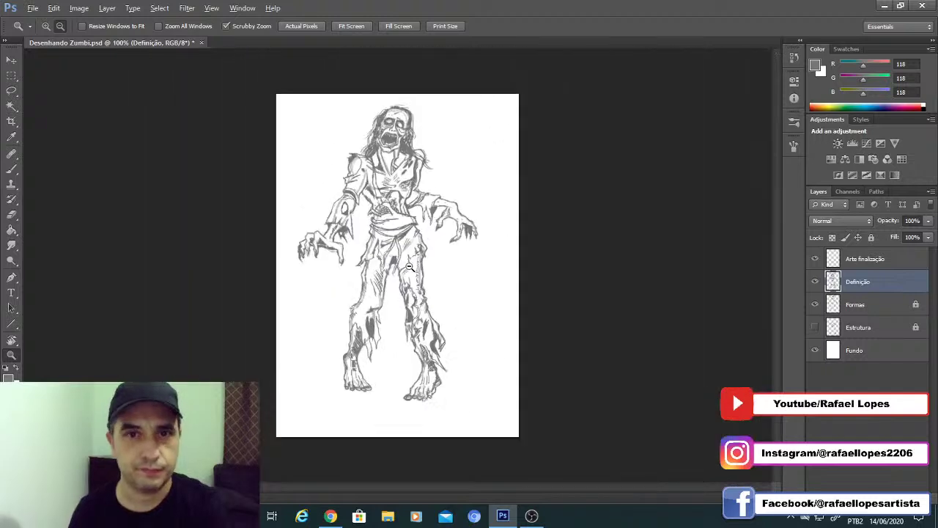
{"action": "left_click", "coordinate": [410, 267], "text": "alt"}
{"action": "left_click", "coordinate": [393, 285]}
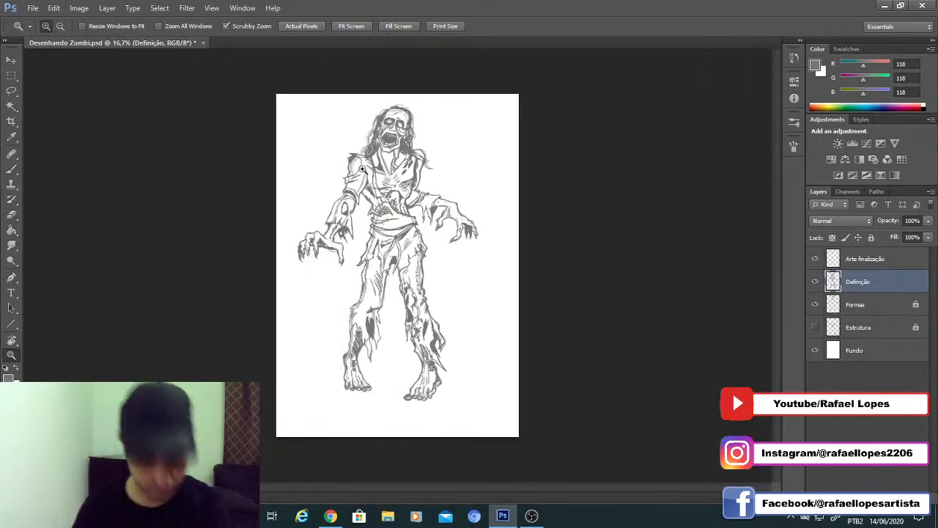
{"action": "key", "text": "ctrl+s"}
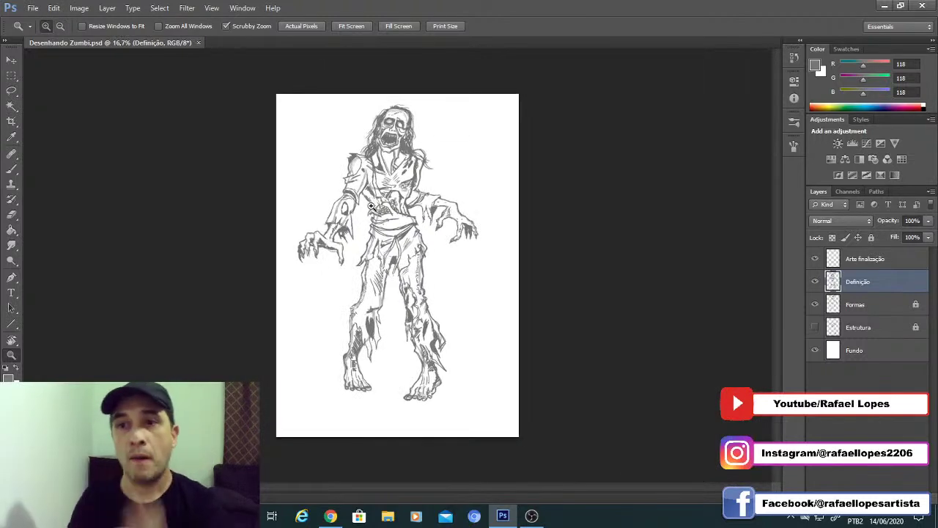
Step: Shift the Definição drawing slightly down and right on the page with the Formas layer hidden, and save the file
{"action": "key", "text": "v"}
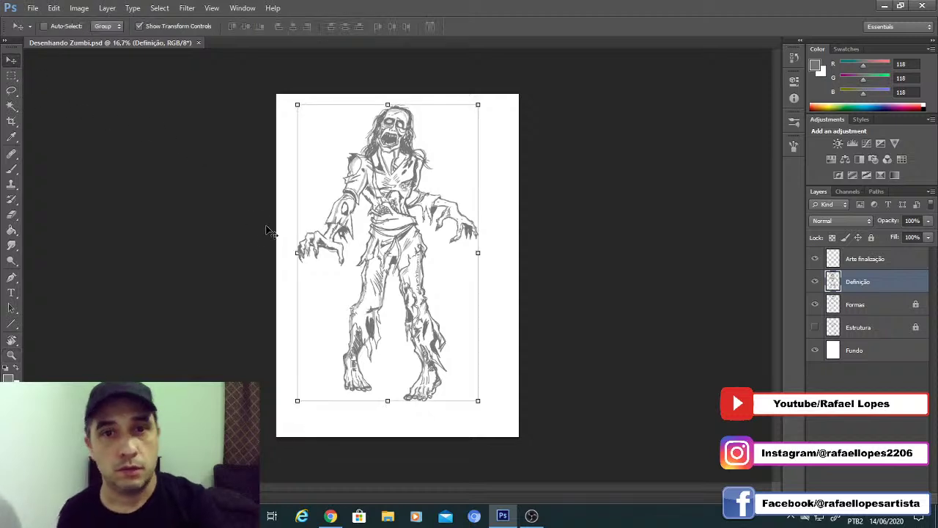
{"action": "left_click_drag", "start_coordinate": [374, 205], "coordinate": [380, 211]}
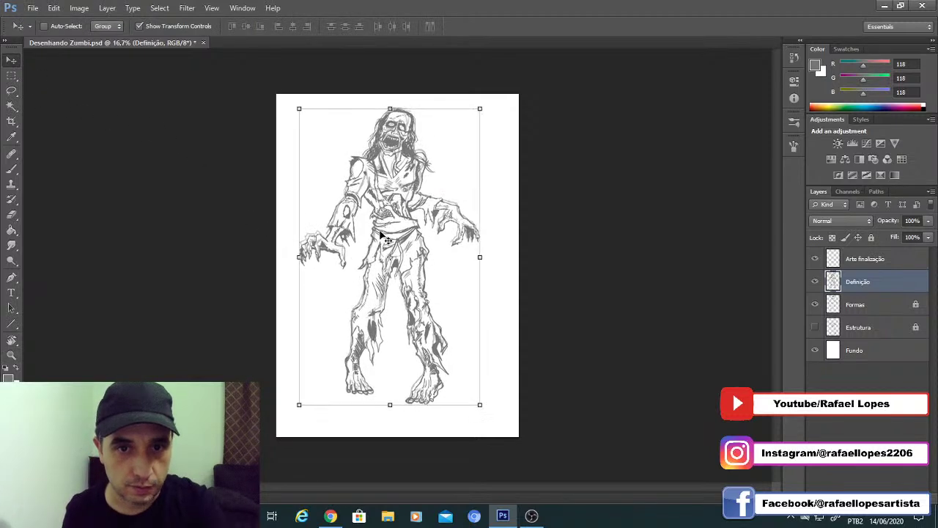
{"action": "left_click", "coordinate": [815, 304]}
{"action": "key", "text": "shift+Down"}
{"action": "key", "text": "shift+Down"}
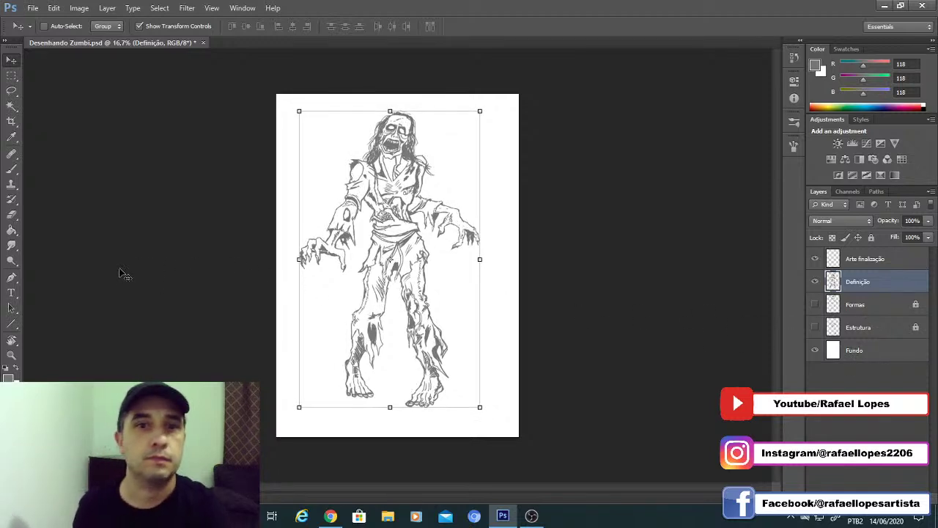
{"action": "key", "text": "Up"}
{"action": "key", "text": "Up"}
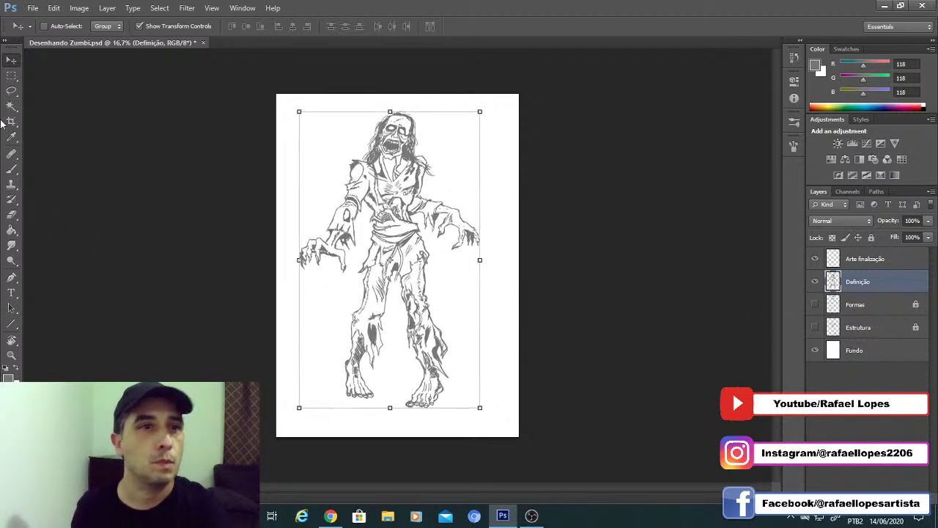
{"action": "left_click", "coordinate": [13, 78]}
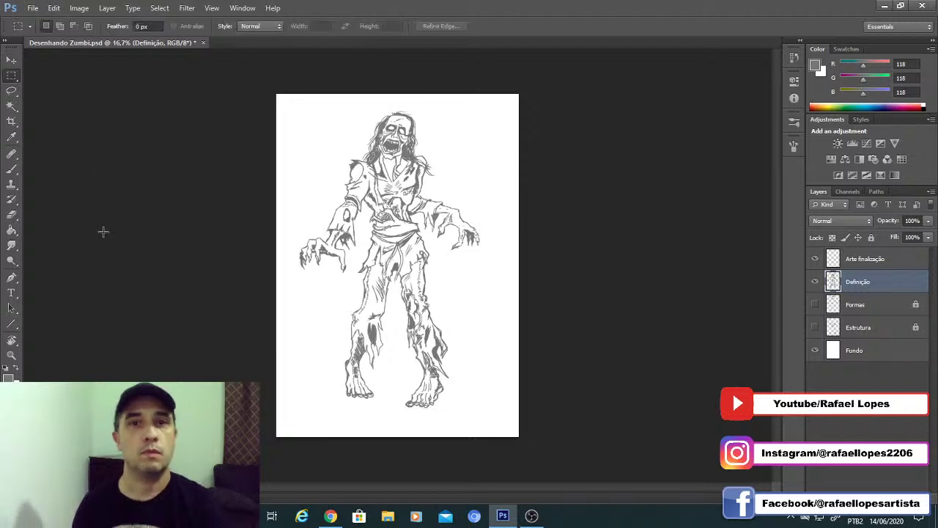
{"action": "key", "text": "ctrl+s"}
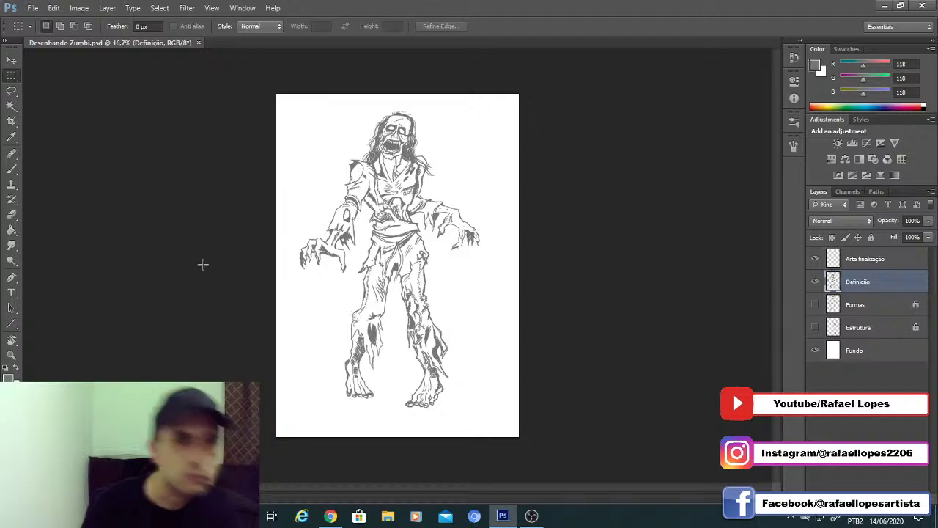
Step: Close the broken line between the nose bridge and the inner corner of the zombie's left eye with a 9 px brush
{"action": "key", "text": "z"}
{"action": "left_click", "coordinate": [395, 143]}
{"action": "left_click_drag", "start_coordinate": [394, 162], "coordinate": [398, 218]}
{"action": "left_click", "coordinate": [401, 181]}
{"action": "left_click", "coordinate": [402, 181]}
{"action": "left_click", "coordinate": [402, 181]}
{"action": "left_click", "coordinate": [402, 181]}
{"action": "left_click_drag", "start_coordinate": [411, 179], "coordinate": [407, 250]}
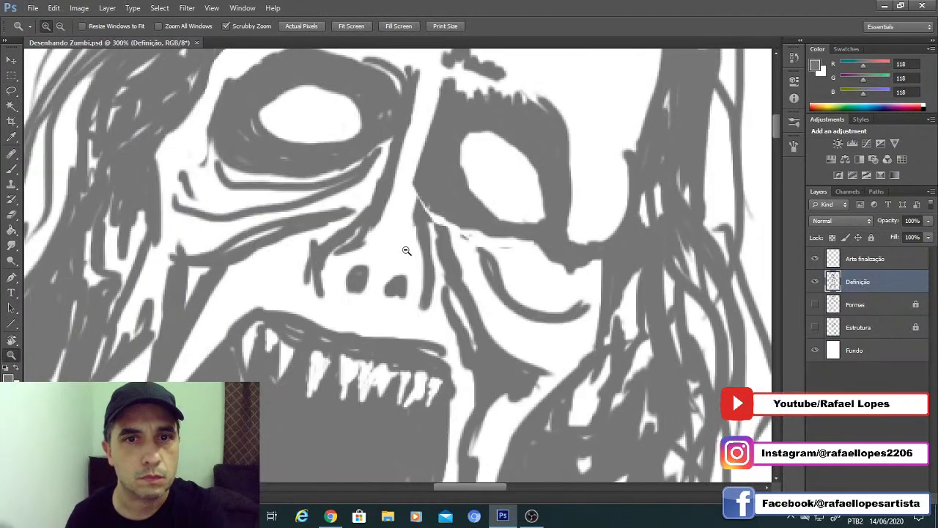
{"action": "left_click", "coordinate": [407, 251], "text": "alt"}
{"action": "left_click", "coordinate": [407, 250], "text": "alt"}
{"action": "left_click", "coordinate": [407, 251], "text": "alt"}
{"action": "scroll", "coordinate": [408, 222], "scroll_direction": "up", "scroll_amount": 2}
{"action": "key", "text": "b"}
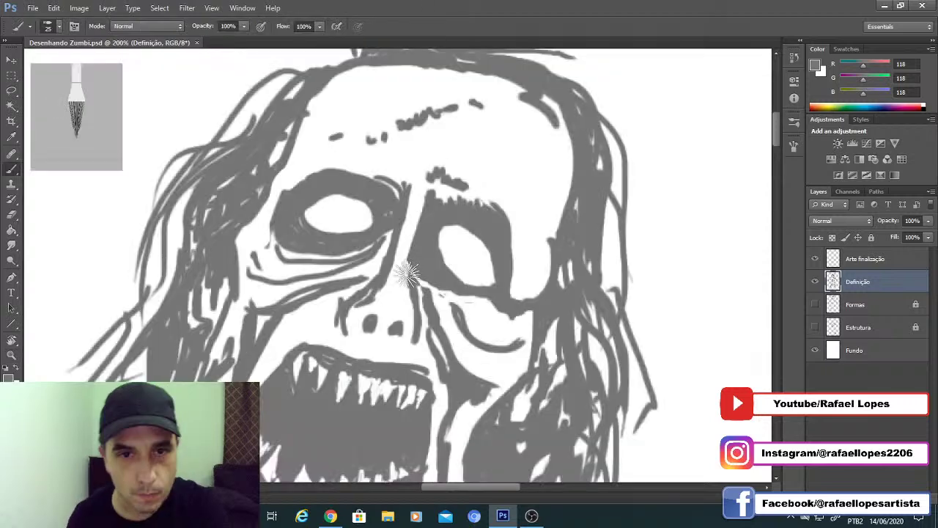
{"action": "key", "text": "bracketleft"}
{"action": "key", "text": "bracketleft"}
{"action": "key", "text": "bracketleft"}
{"action": "left_click_drag", "start_coordinate": [413, 272], "coordinate": [418, 281]}
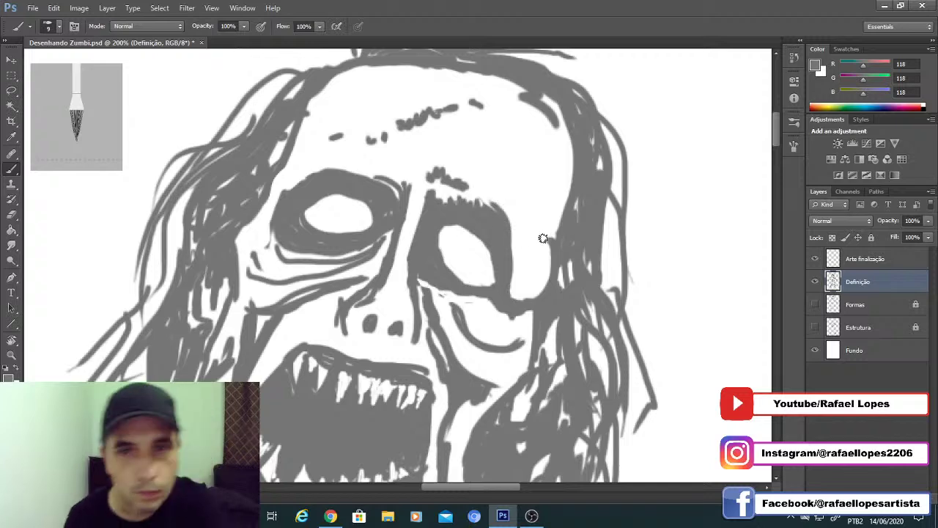
Step: Add short hatching strokes up the zombie's left temple, from beside the eye to the hairline
{"action": "left_click_drag", "start_coordinate": [534, 195], "coordinate": [545, 218]}
{"action": "left_click_drag", "start_coordinate": [541, 191], "coordinate": [543, 206]}
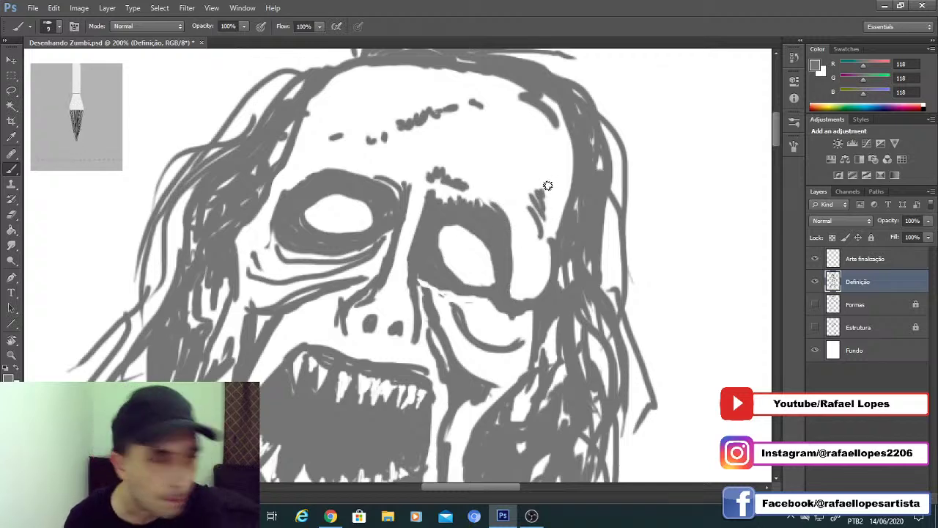
{"action": "left_click_drag", "start_coordinate": [540, 162], "coordinate": [549, 184]}
{"action": "left_click_drag", "start_coordinate": [545, 154], "coordinate": [556, 179]}
{"action": "left_click_drag", "start_coordinate": [549, 148], "coordinate": [562, 170]}
{"action": "left_click_drag", "start_coordinate": [555, 131], "coordinate": [564, 151]}
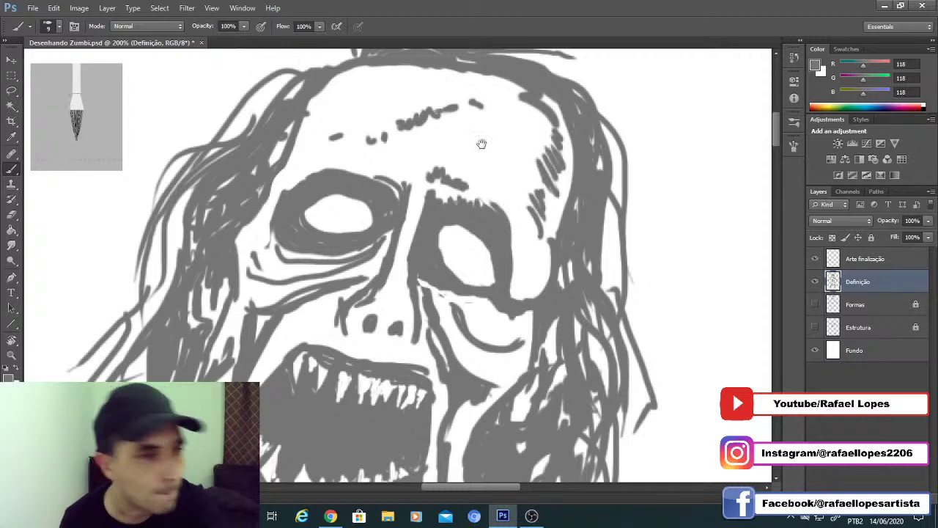
Step: Add small spots around both ends of the forehead scar
{"action": "left_click_drag", "start_coordinate": [481, 144], "coordinate": [495, 172]}
{"action": "left_click_drag", "start_coordinate": [505, 131], "coordinate": [508, 136]}
{"action": "left_click", "coordinate": [491, 154]}
{"action": "left_click_drag", "start_coordinate": [389, 148], "coordinate": [425, 177]}
{"action": "left_click_drag", "start_coordinate": [374, 196], "coordinate": [392, 188]}
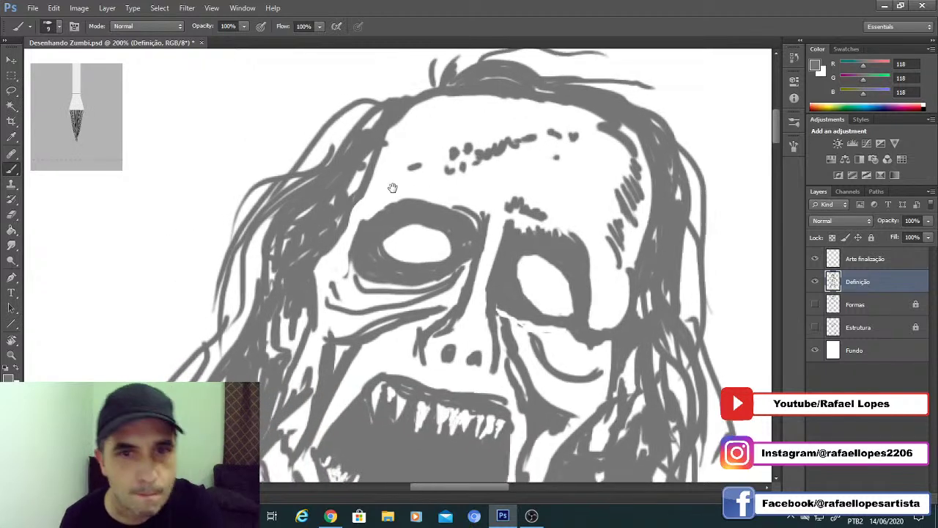
{"action": "key", "text": "e"}
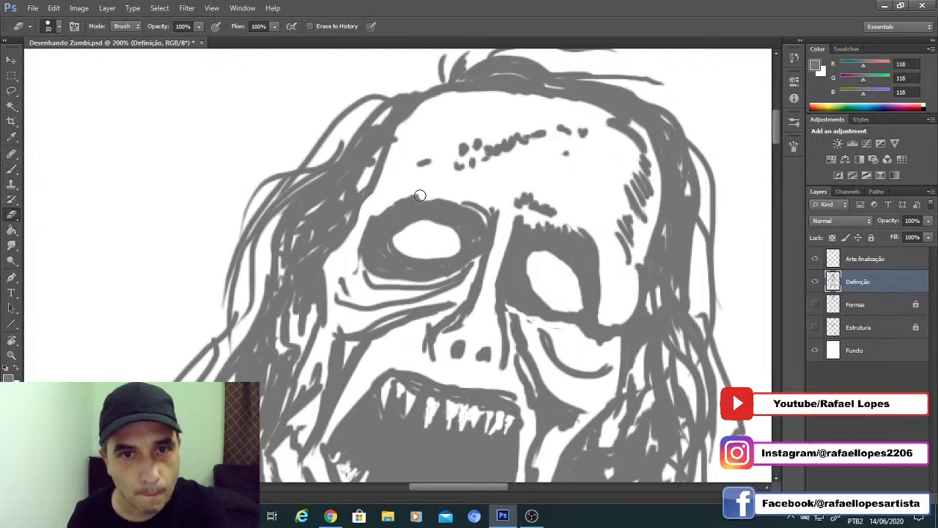
Step: Add thin shading lines inside the lower part of both of the zombie's eyes with a 5 px brush, and save the file
{"action": "mouse_move", "coordinate": [368, 223]}
{"action": "left_mouse_down"}
{"action": "mouse_move", "coordinate": [378, 160]}
{"action": "mouse_move", "coordinate": [365, 131]}
{"action": "left_mouse_up"}
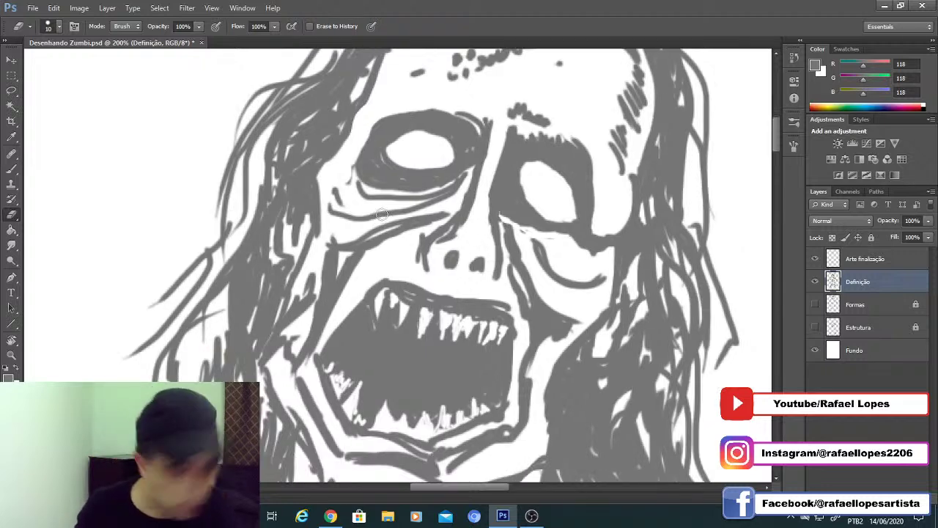
{"action": "key", "text": "b"}
{"action": "left_click_drag", "start_coordinate": [573, 220], "coordinate": [533, 205]}
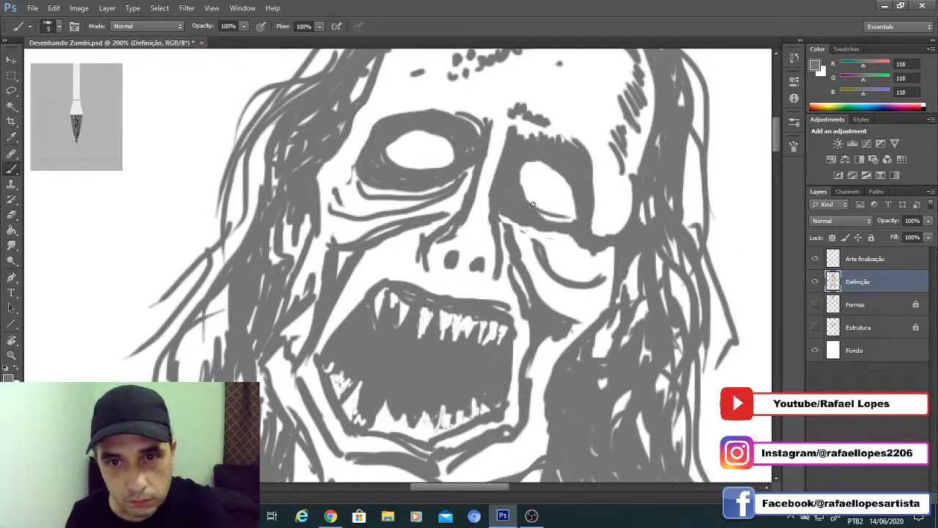
{"action": "mouse_move", "coordinate": [393, 172]}
{"action": "left_mouse_down"}
{"action": "mouse_move", "coordinate": [447, 215]}
{"action": "mouse_move", "coordinate": [456, 188]}
{"action": "left_mouse_up"}
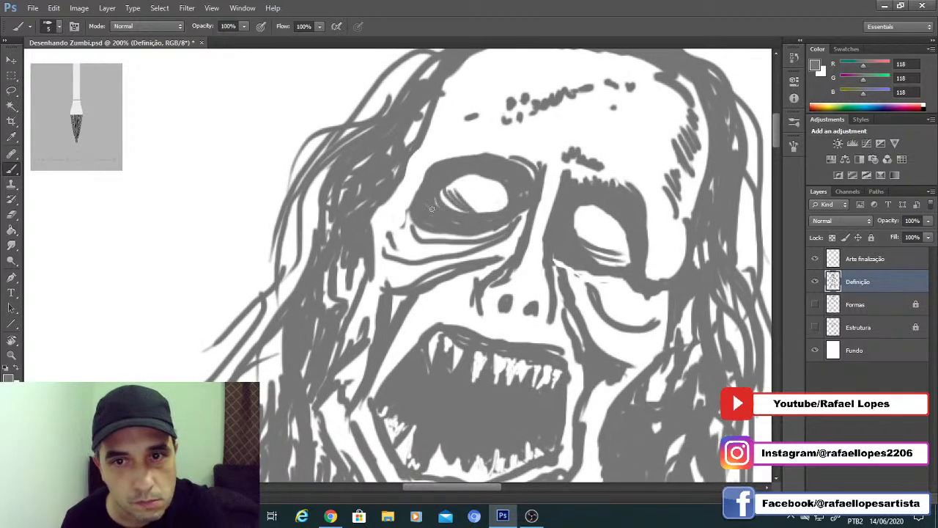
{"action": "left_click_drag", "start_coordinate": [444, 231], "coordinate": [377, 171]}
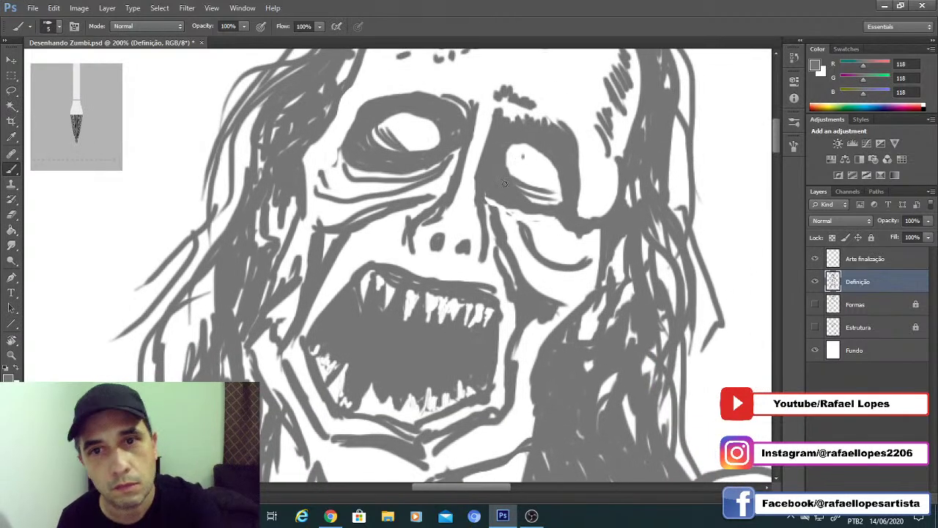
{"action": "key", "text": "z"}
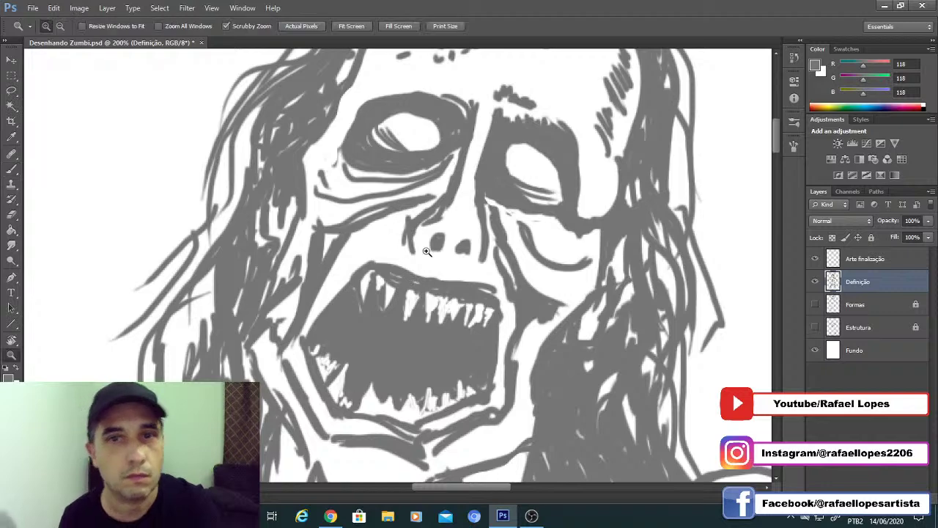
{"action": "left_click", "coordinate": [428, 255], "text": "alt"}
{"action": "left_click", "coordinate": [428, 255], "text": "alt"}
{"action": "left_click", "coordinate": [429, 255], "text": "alt"}
{"action": "left_click", "coordinate": [428, 256], "text": "alt"}
{"action": "left_click", "coordinate": [403, 319], "text": "alt"}
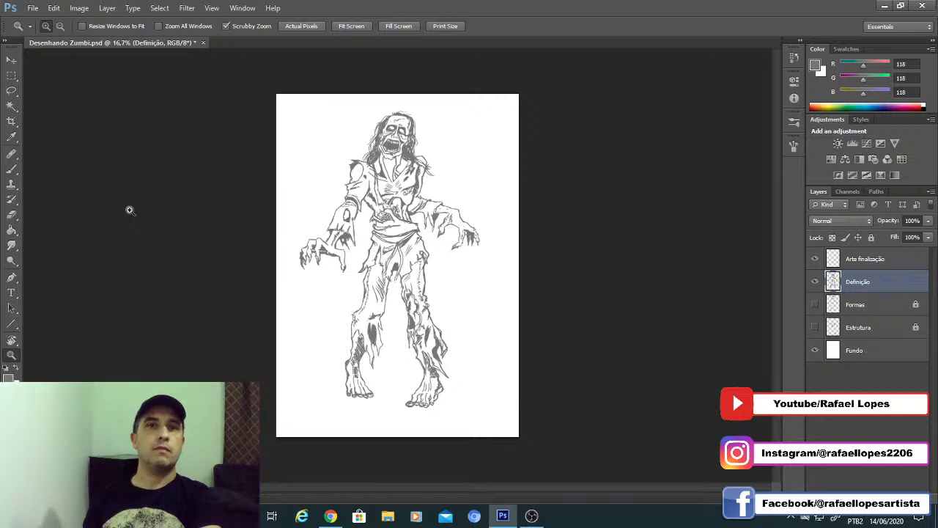
{"action": "key", "text": "ctrl+s"}
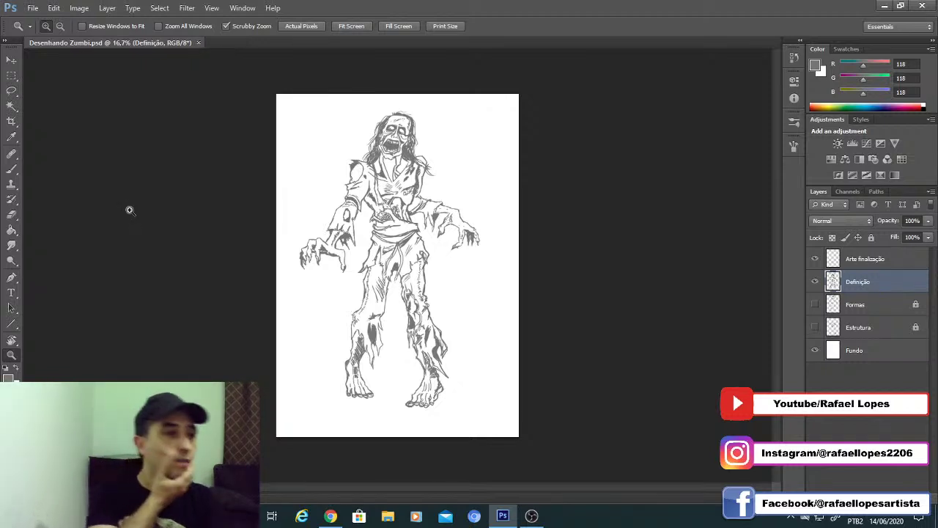
Step: Define the tip of the zombie's nose with short contour strokes above and below the nostrils
{"action": "mouse_move", "coordinate": [383, 152]}
{"action": "left_mouse_down"}
{"action": "mouse_move", "coordinate": [382, 198]}
{"action": "mouse_move", "coordinate": [392, 206]}
{"action": "left_mouse_up"}
{"action": "key", "text": "b"}
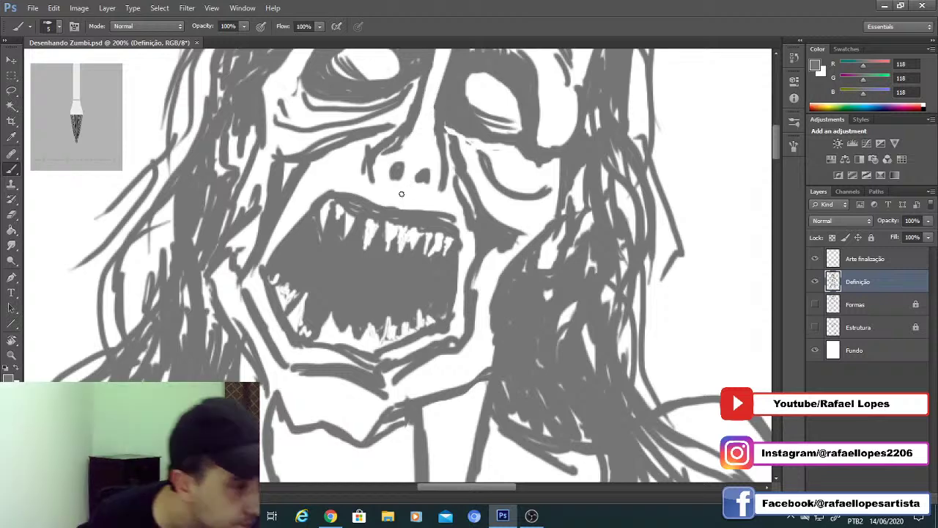
{"action": "mouse_move", "coordinate": [397, 171]}
{"action": "left_mouse_down"}
{"action": "mouse_move", "coordinate": [426, 178]}
{"action": "mouse_move", "coordinate": [427, 169]}
{"action": "mouse_move", "coordinate": [420, 190]}
{"action": "left_mouse_up"}
{"action": "mouse_move", "coordinate": [418, 158]}
{"action": "left_mouse_down"}
{"action": "mouse_move", "coordinate": [399, 166]}
{"action": "mouse_move", "coordinate": [426, 175]}
{"action": "left_mouse_up"}
{"action": "mouse_move", "coordinate": [407, 214]}
{"action": "left_mouse_down"}
{"action": "mouse_move", "coordinate": [414, 197]}
{"action": "mouse_move", "coordinate": [389, 190]}
{"action": "left_mouse_up"}
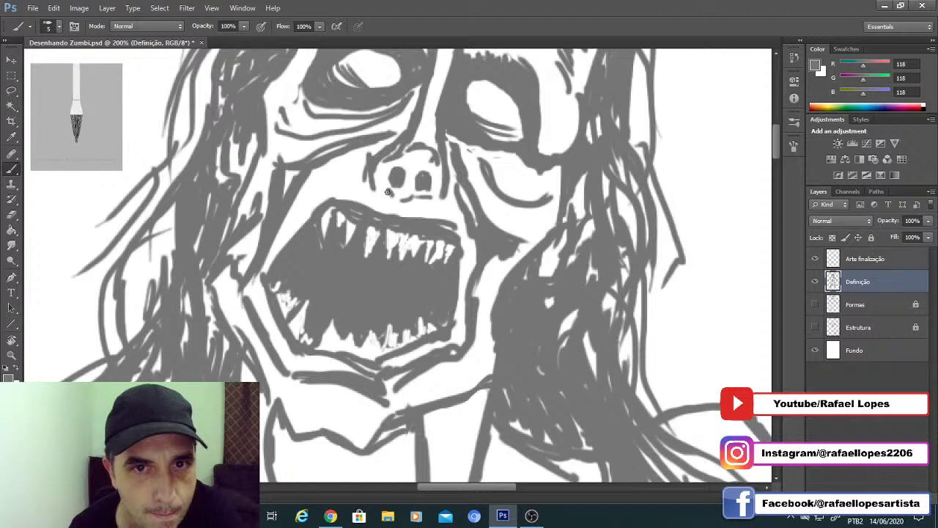
Step: Add a contour stroke along the jaw beside the mouth and shade the chin with short curved hatching
{"action": "mouse_move", "coordinate": [389, 254]}
{"action": "left_mouse_down"}
{"action": "mouse_move", "coordinate": [401, 276]}
{"action": "mouse_move", "coordinate": [408, 207]}
{"action": "left_mouse_up"}
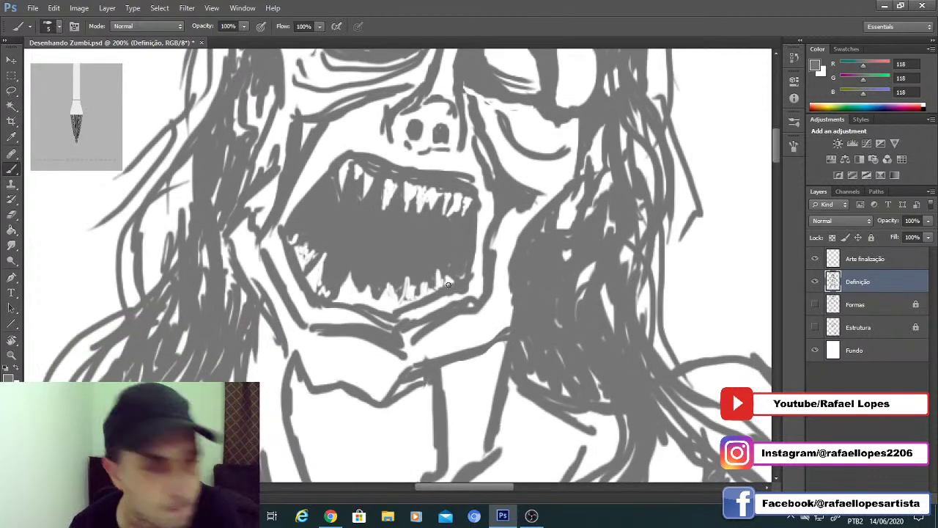
{"action": "left_click_drag", "start_coordinate": [502, 261], "coordinate": [500, 303]}
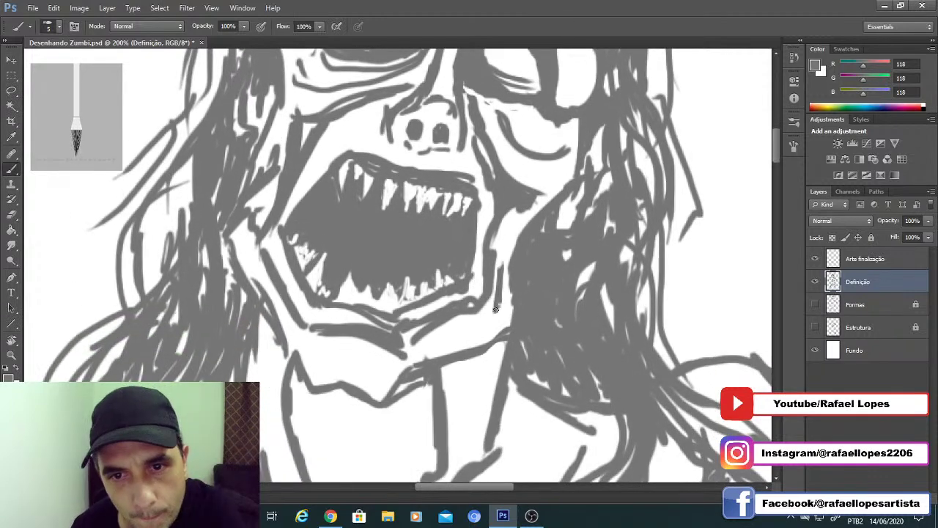
{"action": "mouse_move", "coordinate": [377, 271]}
{"action": "left_mouse_down"}
{"action": "mouse_move", "coordinate": [433, 283]}
{"action": "mouse_move", "coordinate": [443, 305]}
{"action": "left_mouse_up"}
{"action": "left_click_drag", "start_coordinate": [342, 280], "coordinate": [359, 246]}
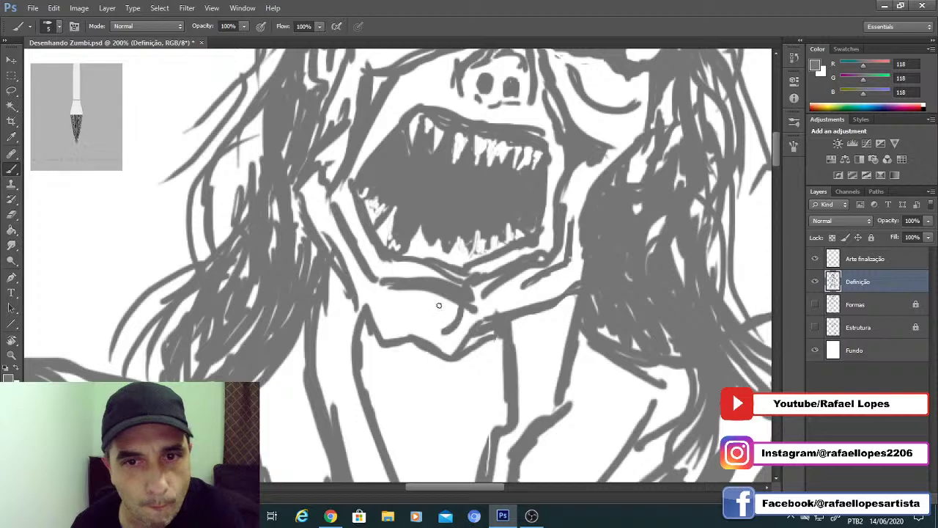
{"action": "mouse_move", "coordinate": [402, 303]}
{"action": "left_mouse_down"}
{"action": "mouse_move", "coordinate": [448, 269]}
{"action": "mouse_move", "coordinate": [473, 269]}
{"action": "mouse_move", "coordinate": [484, 279]}
{"action": "mouse_move", "coordinate": [456, 279]}
{"action": "mouse_move", "coordinate": [487, 298]}
{"action": "left_mouse_up"}
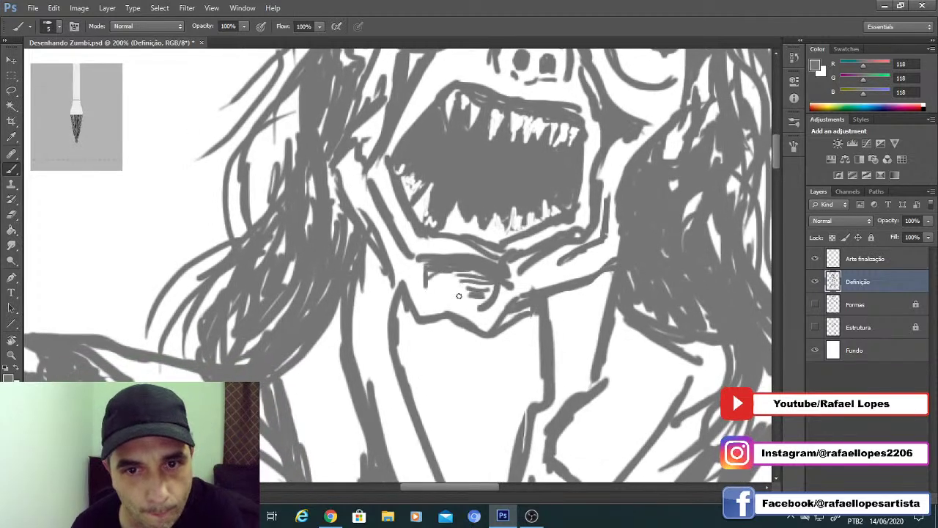
Step: Examine the refined face and the proportions of the whole zombie figure
{"action": "key", "text": "z"}
{"action": "left_click", "coordinate": [411, 247], "text": "alt"}
{"action": "left_click", "coordinate": [411, 248], "text": "alt"}
{"action": "left_click", "coordinate": [411, 247], "text": "alt"}
{"action": "left_click", "coordinate": [410, 247], "text": "alt"}
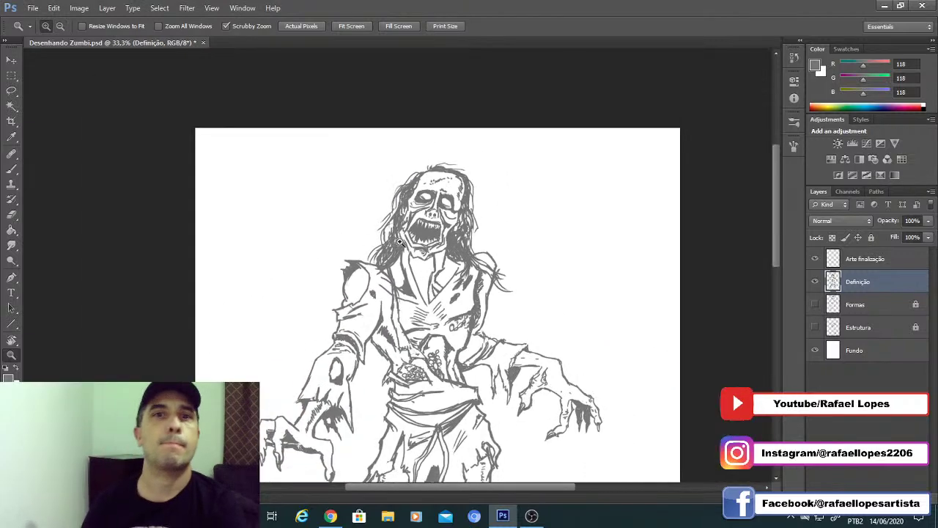
{"action": "left_click", "coordinate": [399, 242]}
{"action": "left_click_drag", "start_coordinate": [411, 347], "coordinate": [364, 248]}
{"action": "left_click", "coordinate": [364, 247], "text": "alt"}
{"action": "left_click", "coordinate": [363, 248], "text": "alt"}
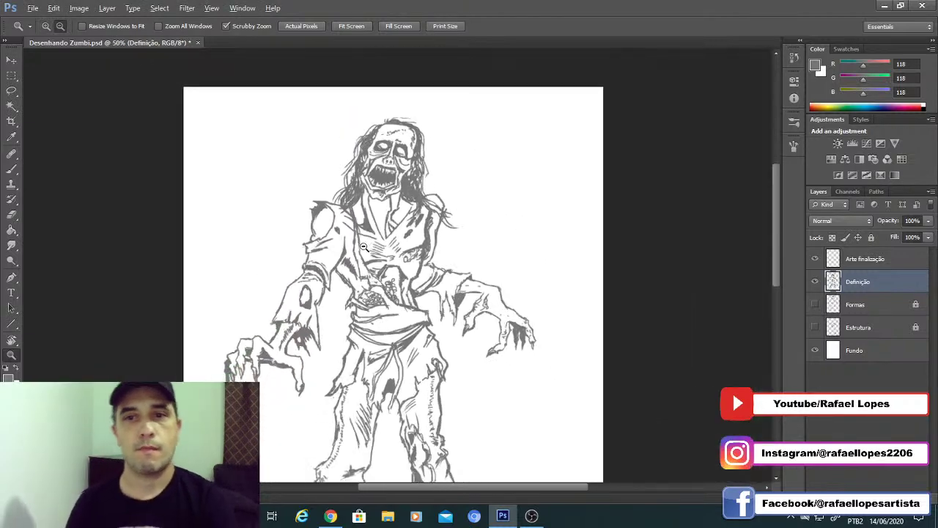
{"action": "left_click", "coordinate": [364, 247], "text": "alt"}
{"action": "left_click", "coordinate": [356, 253], "text": "alt"}
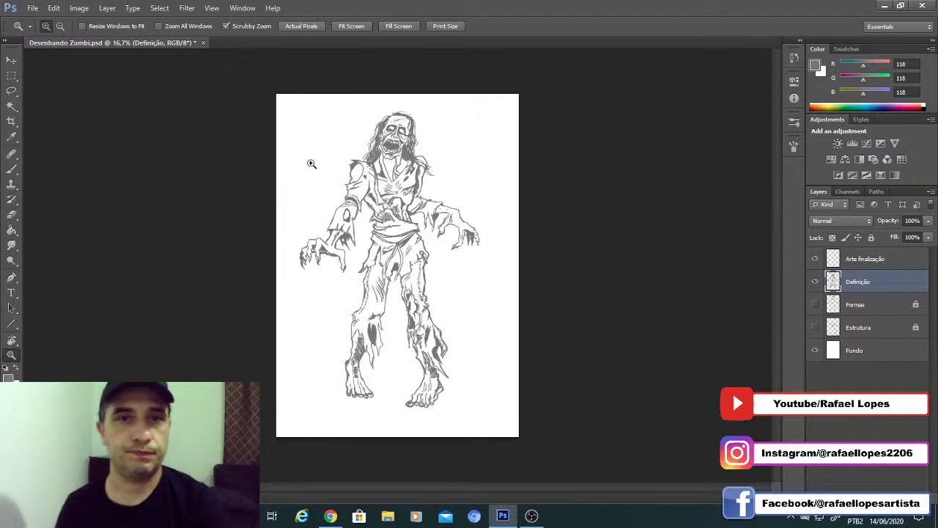
Step: Save the file and clear the selection around the whole canvas
{"action": "key", "text": "ctrl+a"}
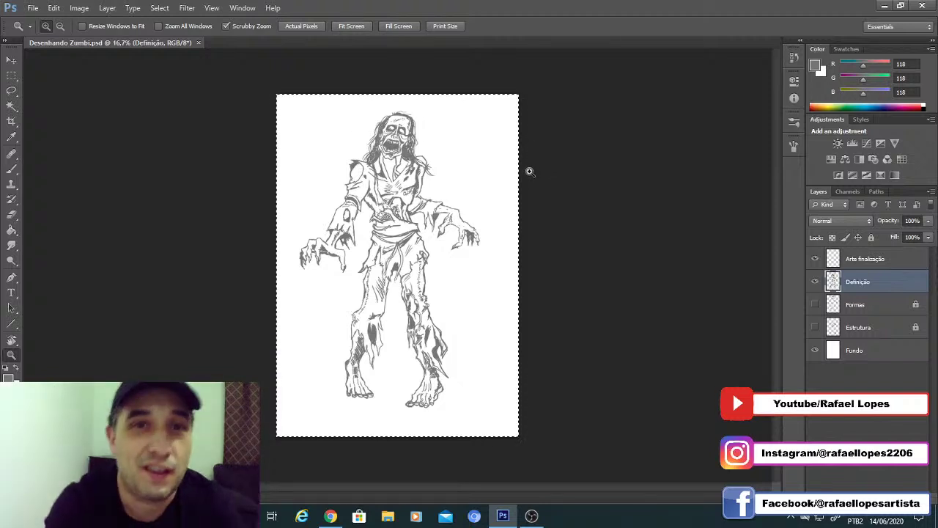
{"action": "left_click", "coordinate": [11, 75]}
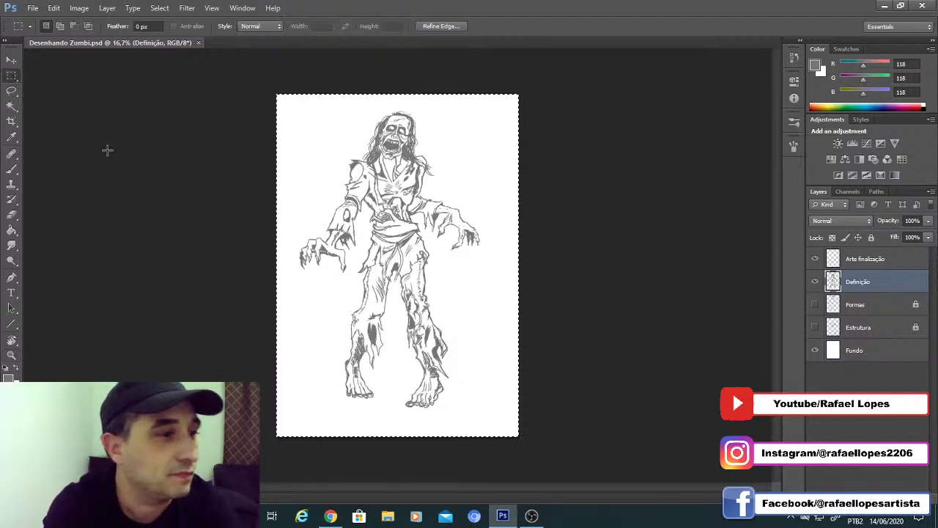
{"action": "left_click", "coordinate": [107, 150]}
Step: Fill the gaps in the hair above the zombie's right temple with a 9 px brush
{"action": "key", "text": "z"}
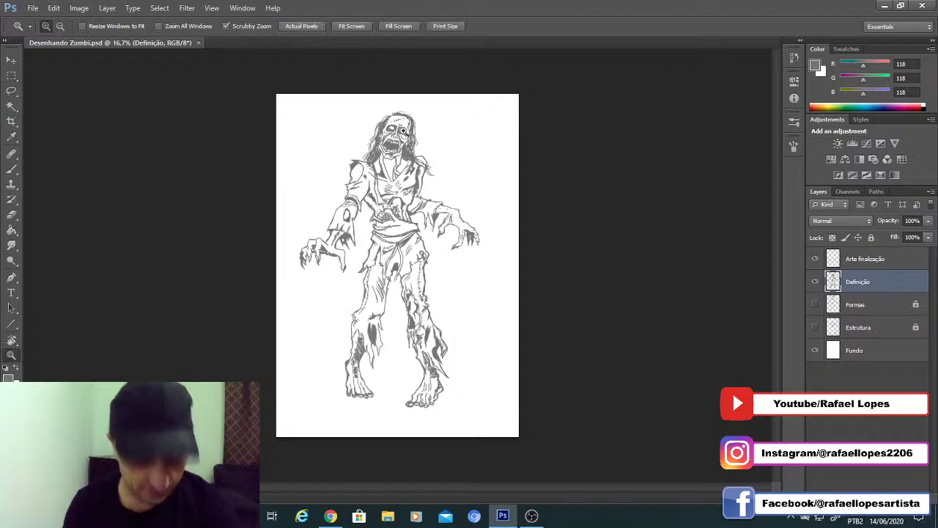
{"action": "left_click", "coordinate": [397, 126]}
{"action": "left_click", "coordinate": [397, 127]}
{"action": "left_click", "coordinate": [396, 127]}
{"action": "left_click_drag", "start_coordinate": [396, 127], "coordinate": [388, 178]}
{"action": "left_click", "coordinate": [389, 176]}
{"action": "left_click", "coordinate": [388, 176]}
{"action": "left_click", "coordinate": [388, 176]}
{"action": "left_click", "coordinate": [388, 176]}
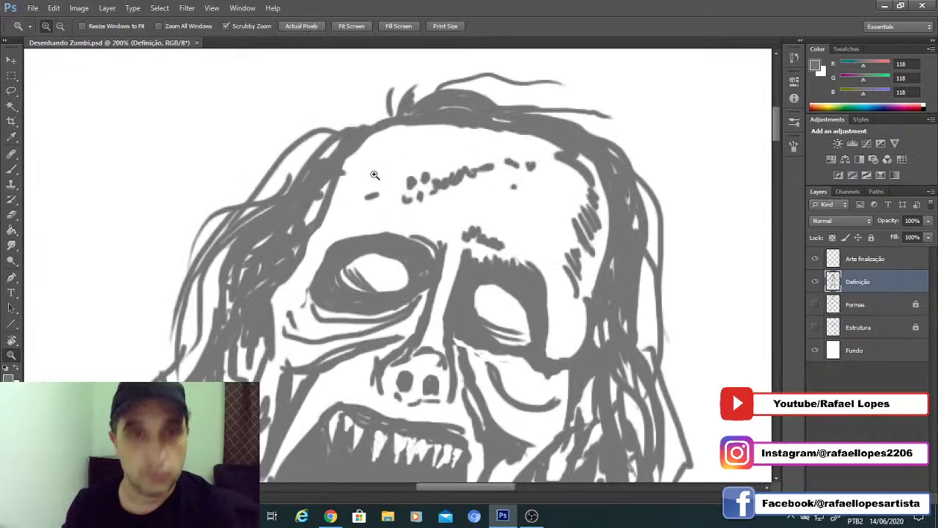
{"action": "key", "text": "b"}
{"action": "mouse_move", "coordinate": [376, 121]}
{"action": "left_mouse_down"}
{"action": "mouse_move", "coordinate": [401, 118]}
{"action": "mouse_move", "coordinate": [342, 144]}
{"action": "mouse_move", "coordinate": [367, 116]}
{"action": "mouse_move", "coordinate": [383, 125]}
{"action": "mouse_move", "coordinate": [407, 118]}
{"action": "mouse_move", "coordinate": [346, 147]}
{"action": "mouse_move", "coordinate": [336, 143]}
{"action": "mouse_move", "coordinate": [385, 121]}
{"action": "mouse_move", "coordinate": [315, 161]}
{"action": "mouse_move", "coordinate": [370, 123]}
{"action": "mouse_move", "coordinate": [338, 118]}
{"action": "mouse_move", "coordinate": [389, 113]}
{"action": "mouse_move", "coordinate": [287, 191]}
{"action": "left_mouse_up"}
{"action": "key", "text": "bracketright"}
{"action": "key", "text": "bracketright"}
{"action": "mouse_move", "coordinate": [312, 151]}
{"action": "left_mouse_down"}
{"action": "mouse_move", "coordinate": [293, 183]}
{"action": "mouse_move", "coordinate": [321, 167]}
{"action": "left_mouse_up"}
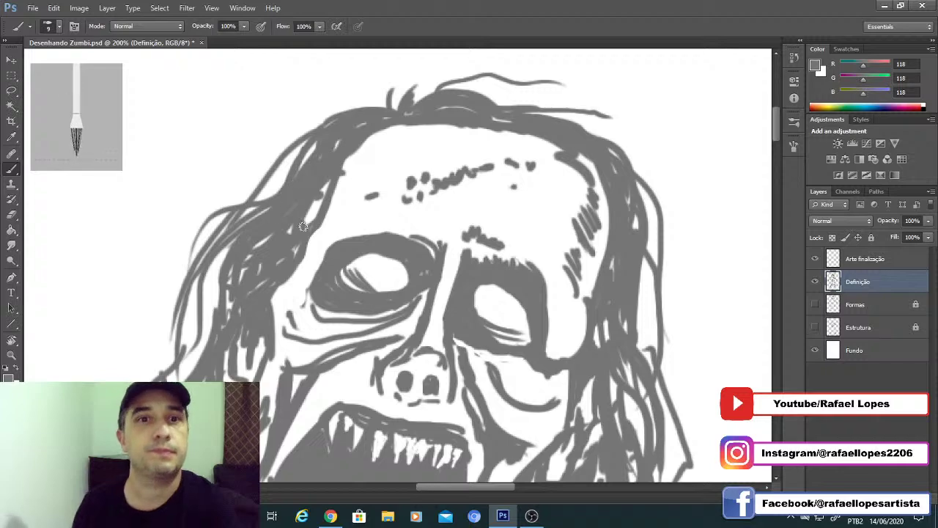
{"action": "left_click_drag", "start_coordinate": [303, 227], "coordinate": [321, 192]}
Step: Save the completed definition sketch
{"action": "key", "text": "z"}
{"action": "left_click", "coordinate": [375, 275], "text": "alt"}
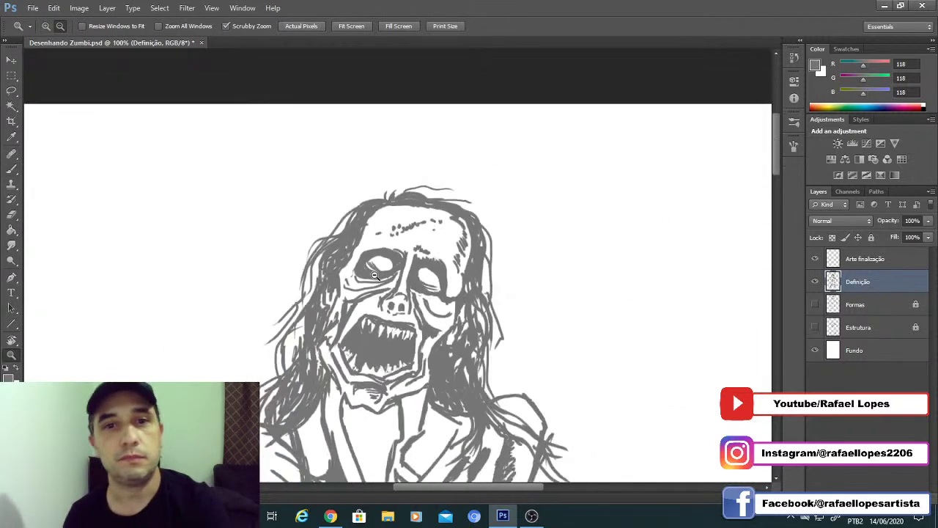
{"action": "left_click", "coordinate": [374, 275], "text": "alt"}
{"action": "left_click", "coordinate": [374, 275], "text": "alt"}
{"action": "left_click", "coordinate": [375, 275], "text": "alt"}
{"action": "left_click", "coordinate": [375, 293], "text": "alt"}
{"action": "left_click", "coordinate": [374, 310], "text": "alt"}
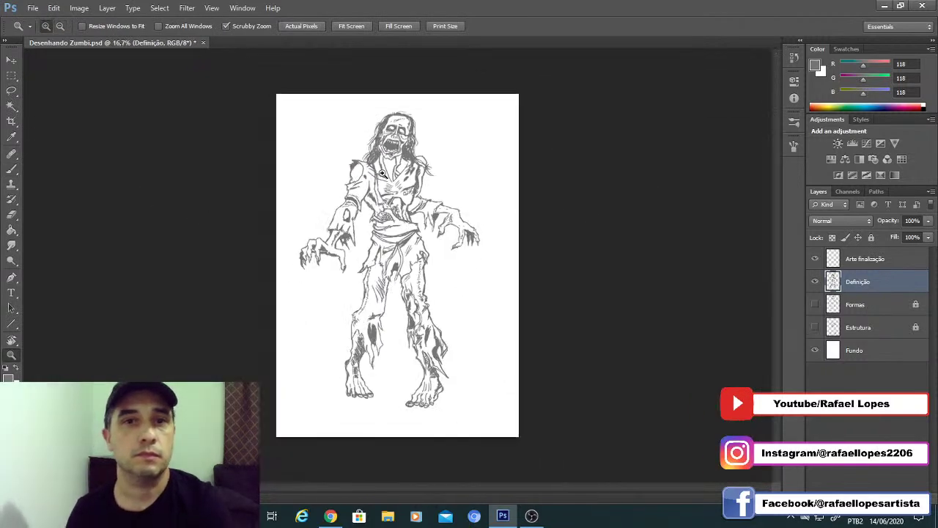
{"action": "key", "text": "ctrl+s"}
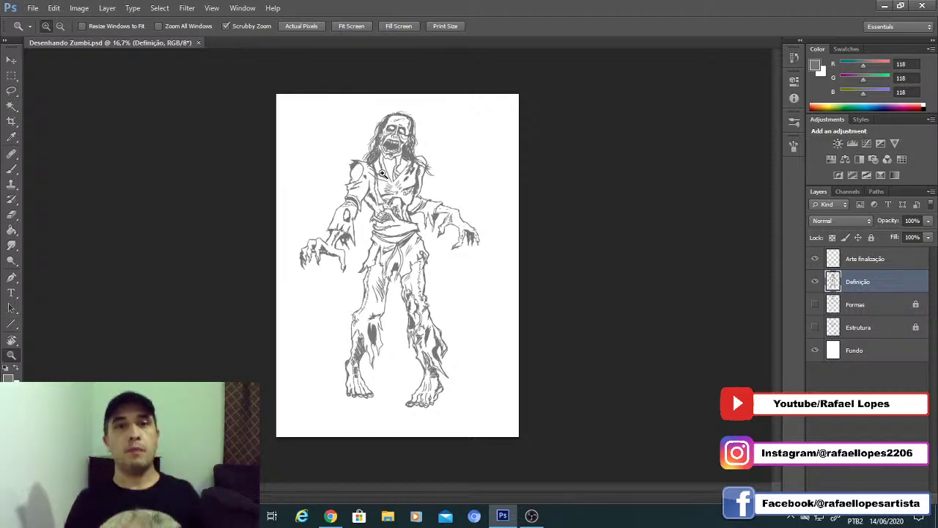
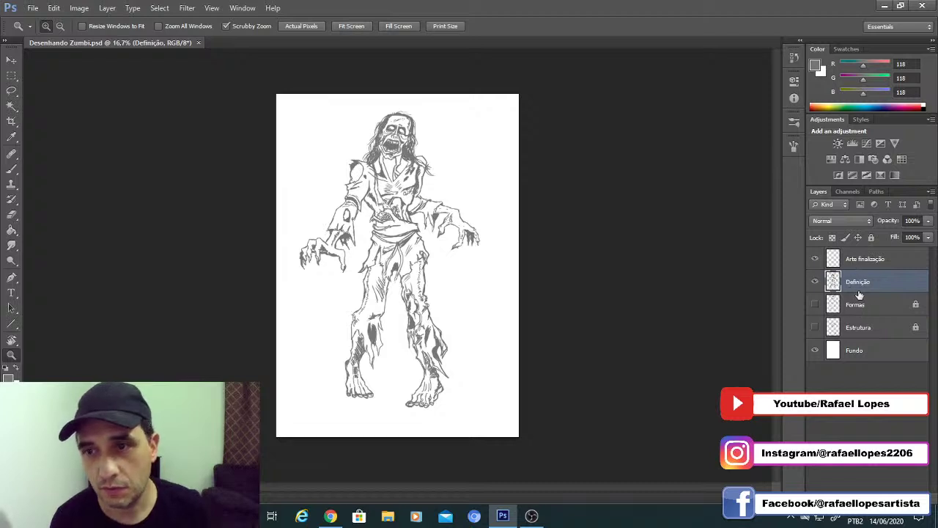
Step: Lock the Definição layer and make Arte finalização the active layer with the foreground colour reset to black
{"action": "left_click", "coordinate": [872, 238]}
{"action": "left_click", "coordinate": [824, 263]}
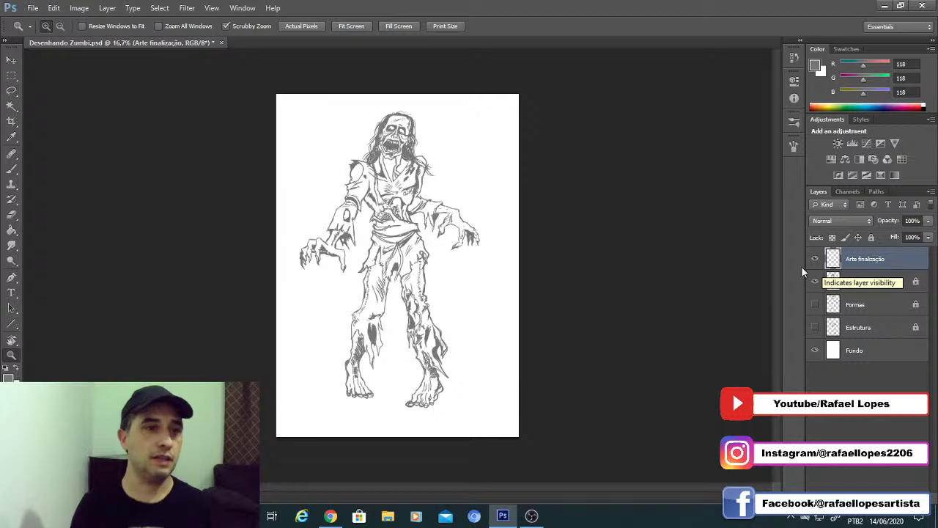
{"action": "left_click", "coordinate": [6, 369]}
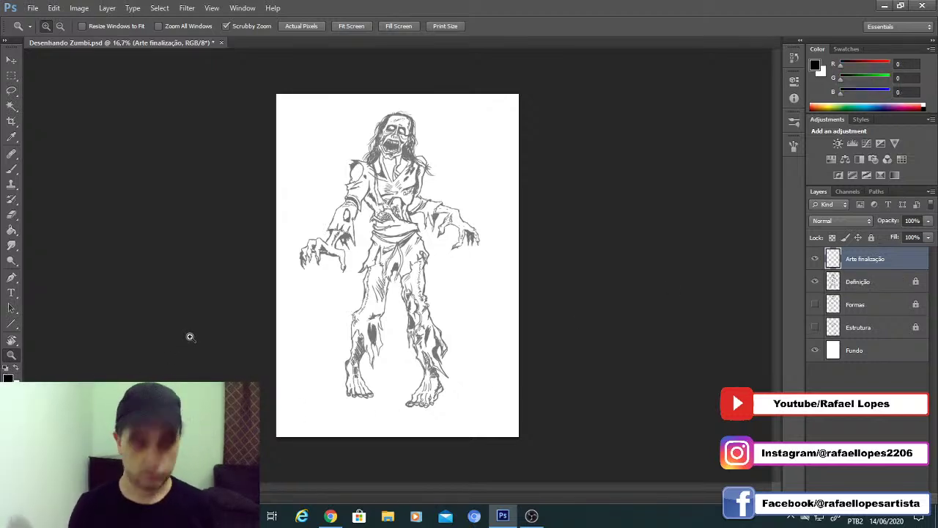
Step: Set the brush size to 20 px for inking the zombie's left shoulder
{"action": "key", "text": "b"}
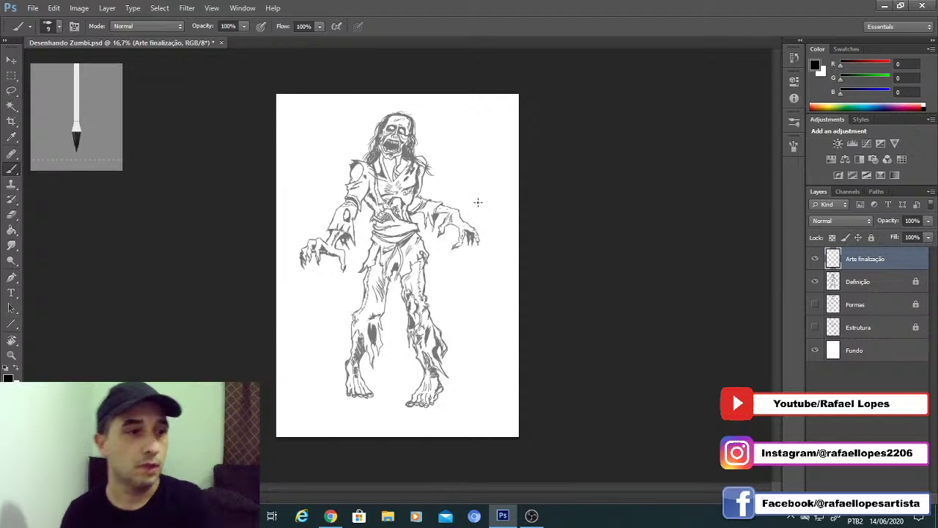
{"action": "key", "text": "z"}
{"action": "left_click_drag", "start_coordinate": [394, 161], "coordinate": [417, 218]}
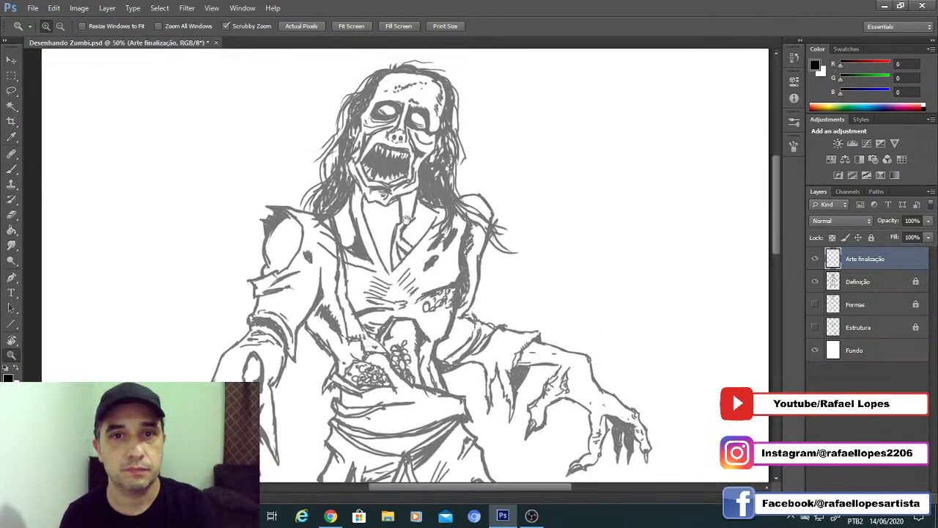
{"action": "left_click", "coordinate": [411, 221]}
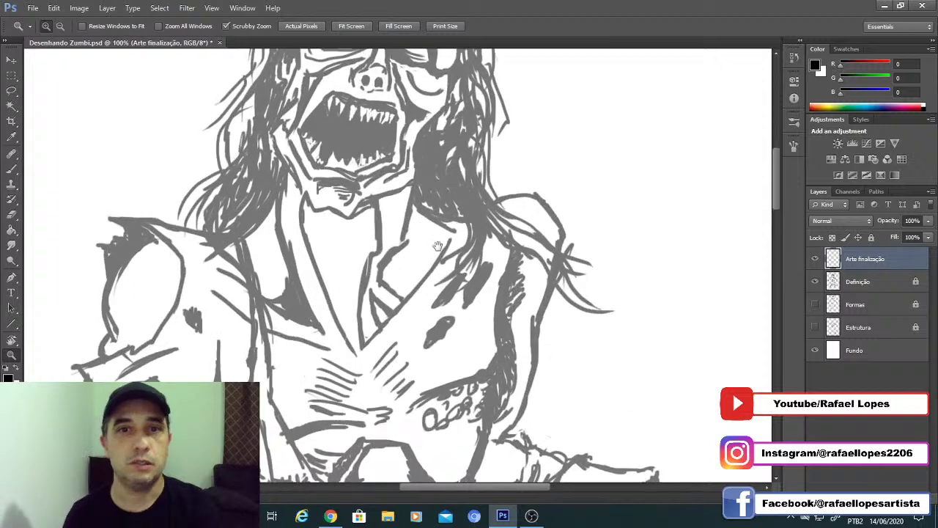
{"action": "left_click_drag", "start_coordinate": [438, 248], "coordinate": [343, 224]}
{"action": "key", "text": "b"}
{"action": "key", "text": "bracketright"}
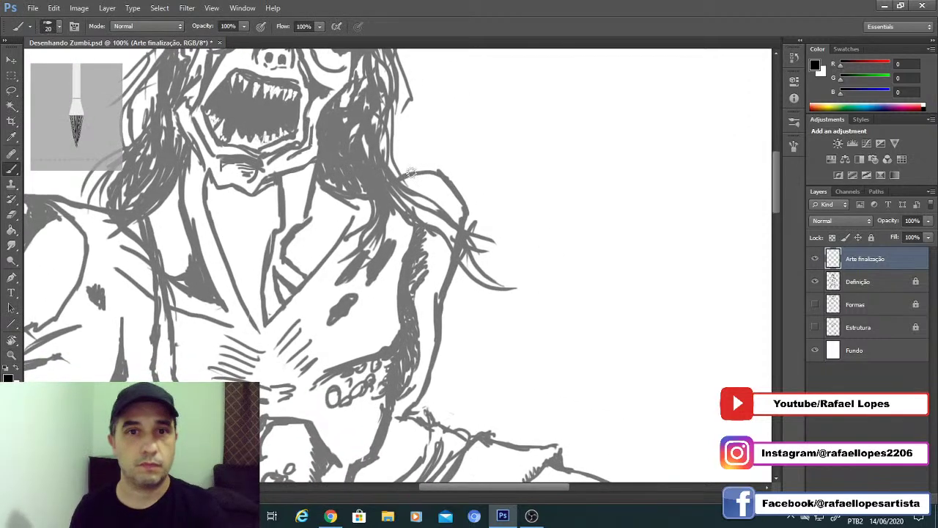
{"action": "key", "text": "bracketright"}
{"action": "mouse_move", "coordinate": [400, 179]}
{"action": "left_mouse_down"}
{"action": "mouse_move", "coordinate": [467, 179]}
{"action": "mouse_move", "coordinate": [459, 175]}
{"action": "mouse_move", "coordinate": [503, 157]}
{"action": "mouse_move", "coordinate": [525, 187]}
{"action": "mouse_move", "coordinate": [504, 291]}
{"action": "mouse_move", "coordinate": [503, 196]}
{"action": "mouse_move", "coordinate": [496, 279]}
{"action": "mouse_move", "coordinate": [466, 317]}
{"action": "left_mouse_up"}
{"action": "key", "text": "ctrl+z"}
{"action": "key", "text": "bracketleft"}
Step: Ink the outer contour of the zombie's left arm in black, from the shoulder along the torn sleeve to the wrist
{"action": "mouse_move", "coordinate": [469, 312]}
{"action": "left_mouse_down"}
{"action": "mouse_move", "coordinate": [402, 254]}
{"action": "mouse_move", "coordinate": [549, 278]}
{"action": "mouse_move", "coordinate": [561, 303]}
{"action": "left_mouse_up"}
{"action": "mouse_move", "coordinate": [497, 285]}
{"action": "left_mouse_down"}
{"action": "mouse_move", "coordinate": [348, 191]}
{"action": "mouse_move", "coordinate": [443, 421]}
{"action": "left_mouse_up"}
{"action": "left_click_drag", "start_coordinate": [368, 227], "coordinate": [402, 269]}
{"action": "left_click_drag", "start_coordinate": [440, 370], "coordinate": [388, 186]}
{"action": "mouse_move", "coordinate": [486, 300]}
{"action": "left_mouse_down"}
{"action": "mouse_move", "coordinate": [341, 162]}
{"action": "mouse_move", "coordinate": [460, 200]}
{"action": "mouse_move", "coordinate": [474, 233]}
{"action": "left_mouse_up"}
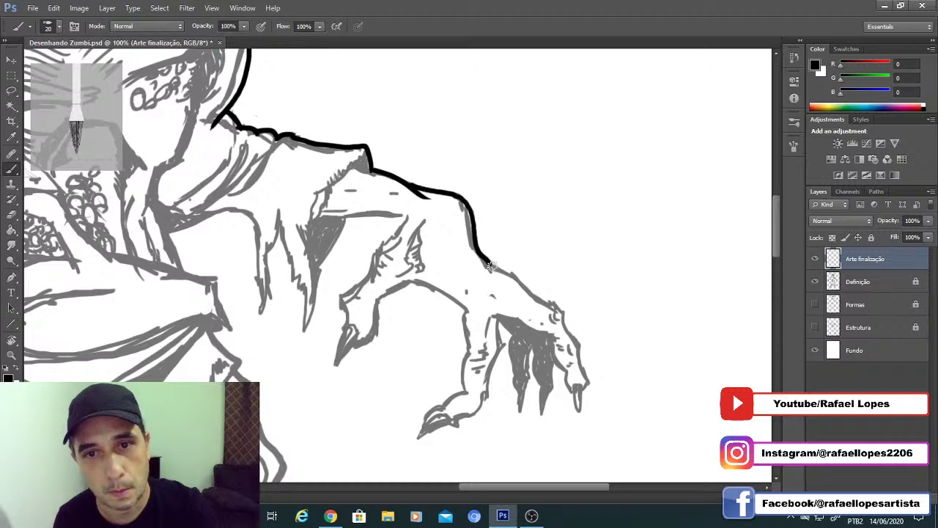
Step: Ink the back, fingers and claws of the zombie's left hand in black, continuing around to the thumb
{"action": "left_click_drag", "start_coordinate": [514, 274], "coordinate": [549, 304]}
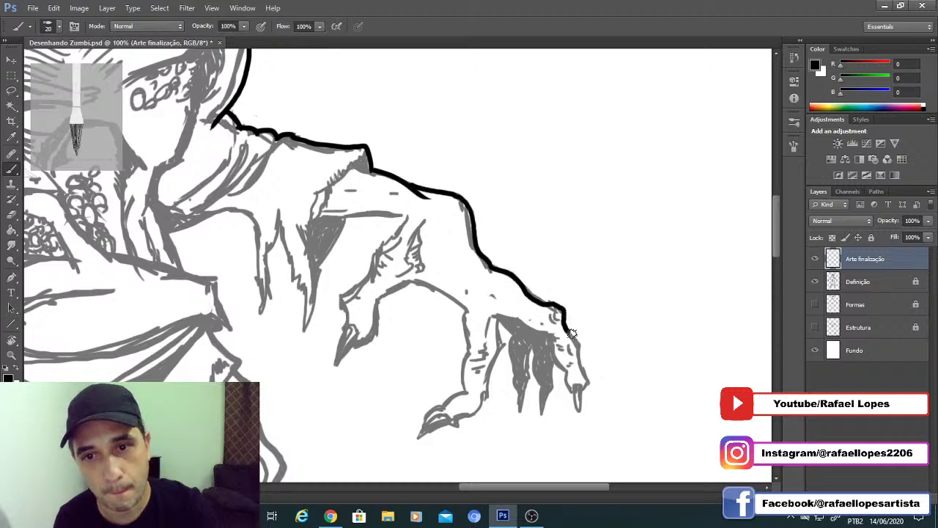
{"action": "mouse_move", "coordinate": [585, 391]}
{"action": "left_mouse_down"}
{"action": "mouse_move", "coordinate": [582, 285]}
{"action": "mouse_move", "coordinate": [563, 254]}
{"action": "mouse_move", "coordinate": [549, 311]}
{"action": "mouse_move", "coordinate": [539, 269]}
{"action": "left_mouse_up"}
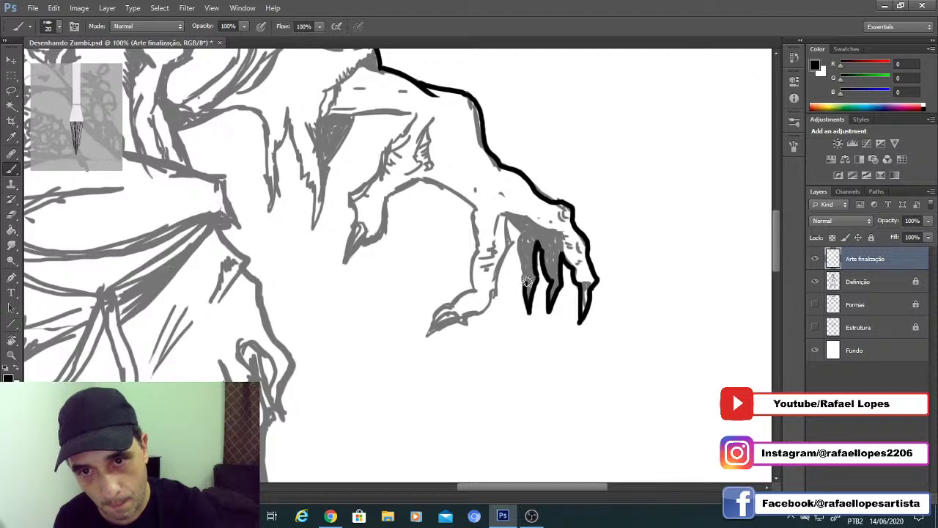
{"action": "mouse_move", "coordinate": [526, 282]}
{"action": "left_mouse_down"}
{"action": "mouse_move", "coordinate": [523, 230]}
{"action": "mouse_move", "coordinate": [504, 217]}
{"action": "mouse_move", "coordinate": [501, 292]}
{"action": "left_mouse_up"}
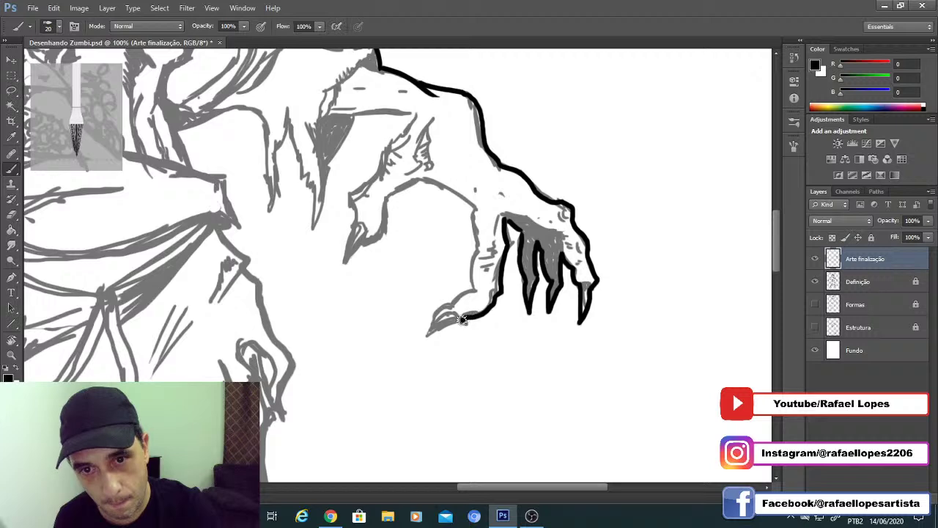
{"action": "mouse_move", "coordinate": [462, 320]}
{"action": "left_mouse_down"}
{"action": "mouse_move", "coordinate": [548, 242]}
{"action": "mouse_move", "coordinate": [597, 247]}
{"action": "mouse_move", "coordinate": [570, 263]}
{"action": "mouse_move", "coordinate": [612, 214]}
{"action": "mouse_move", "coordinate": [585, 247]}
{"action": "mouse_move", "coordinate": [592, 271]}
{"action": "mouse_move", "coordinate": [591, 200]}
{"action": "mouse_move", "coordinate": [594, 234]}
{"action": "mouse_move", "coordinate": [622, 242]}
{"action": "mouse_move", "coordinate": [575, 214]}
{"action": "mouse_move", "coordinate": [543, 231]}
{"action": "mouse_move", "coordinate": [542, 255]}
{"action": "mouse_move", "coordinate": [506, 286]}
{"action": "mouse_move", "coordinate": [499, 309]}
{"action": "left_mouse_up"}
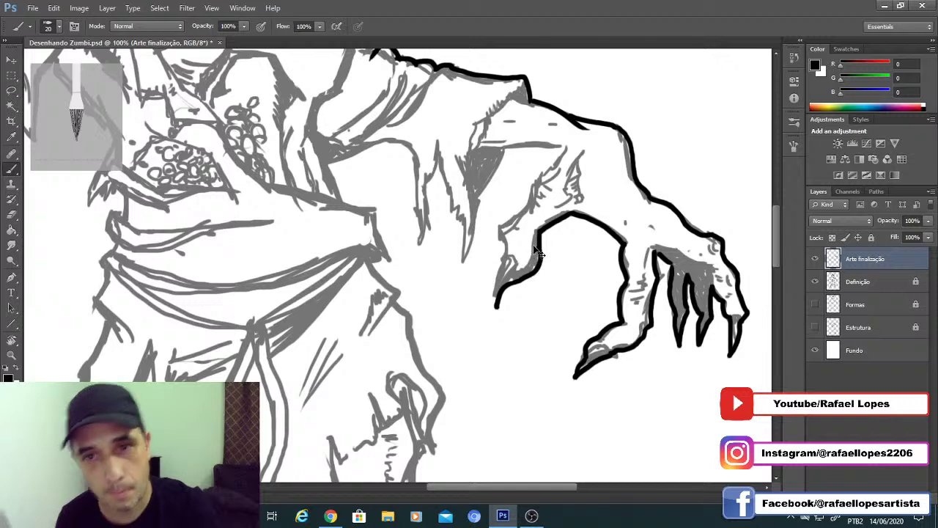
Step: Undo the last thumb strokes and re-ink the thumb, continuing along the torn left sleeve's underside to the side of the waist
{"action": "key", "text": "ctrl+alt+z"}
{"action": "key", "text": "ctrl+alt+z"}
{"action": "key", "text": "ctrl+alt+z"}
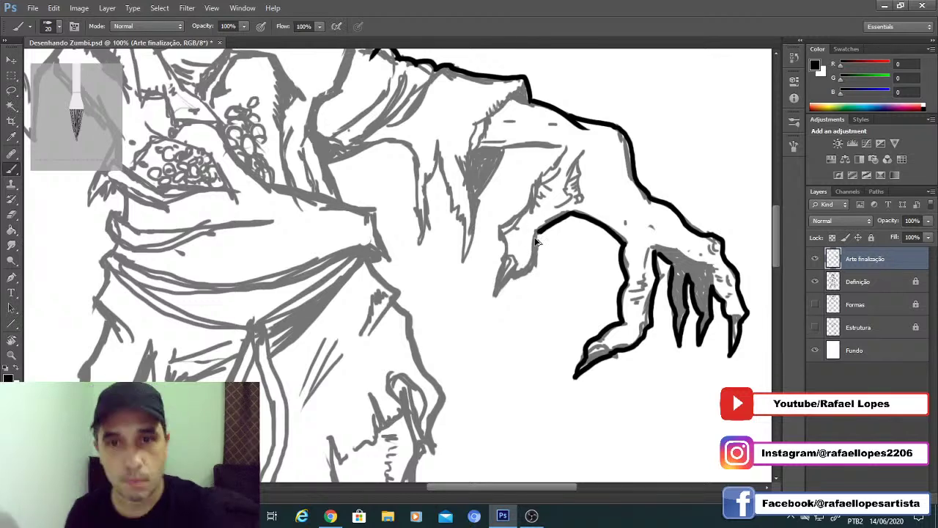
{"action": "mouse_move", "coordinate": [499, 309]}
{"action": "left_mouse_down"}
{"action": "mouse_move", "coordinate": [499, 221]}
{"action": "mouse_move", "coordinate": [560, 165]}
{"action": "mouse_move", "coordinate": [623, 212]}
{"action": "mouse_move", "coordinate": [598, 195]}
{"action": "mouse_move", "coordinate": [570, 248]}
{"action": "mouse_move", "coordinate": [563, 300]}
{"action": "mouse_move", "coordinate": [536, 226]}
{"action": "mouse_move", "coordinate": [513, 258]}
{"action": "mouse_move", "coordinate": [505, 209]}
{"action": "mouse_move", "coordinate": [482, 186]}
{"action": "mouse_move", "coordinate": [423, 208]}
{"action": "left_mouse_up"}
{"action": "mouse_move", "coordinate": [421, 206]}
{"action": "left_mouse_down"}
{"action": "mouse_move", "coordinate": [422, 118]}
{"action": "mouse_move", "coordinate": [431, 138]}
{"action": "mouse_move", "coordinate": [464, 156]}
{"action": "mouse_move", "coordinate": [481, 204]}
{"action": "mouse_move", "coordinate": [446, 212]}
{"action": "left_mouse_up"}
{"action": "left_click_drag", "start_coordinate": [452, 223], "coordinate": [451, 173]}
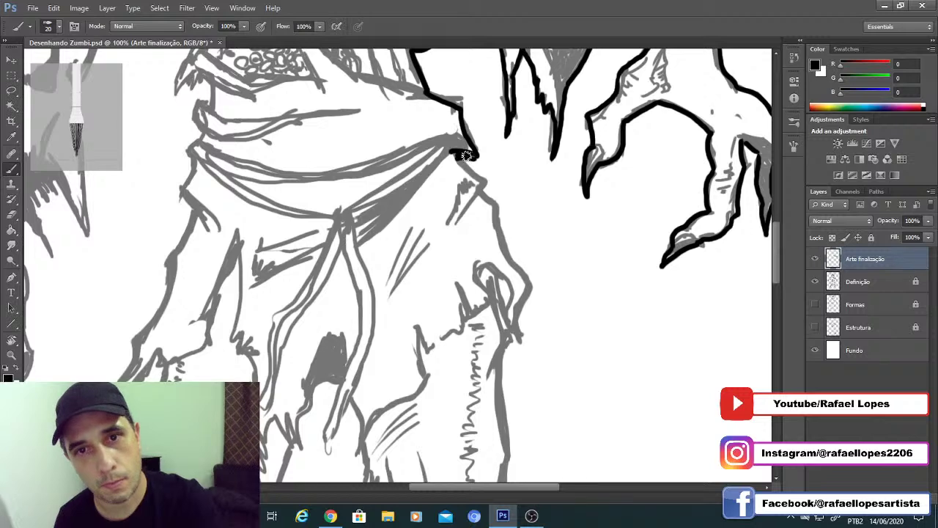
Step: Ink the outer contour of the zombie's left leg, from the hip past the pocket and knee to the calf
{"action": "mouse_move", "coordinate": [449, 166]}
{"action": "left_mouse_down"}
{"action": "mouse_move", "coordinate": [475, 174]}
{"action": "mouse_move", "coordinate": [531, 306]}
{"action": "mouse_move", "coordinate": [515, 352]}
{"action": "left_mouse_up"}
{"action": "mouse_move", "coordinate": [483, 313]}
{"action": "left_mouse_down"}
{"action": "mouse_move", "coordinate": [505, 255]}
{"action": "mouse_move", "coordinate": [544, 216]}
{"action": "mouse_move", "coordinate": [538, 336]}
{"action": "left_mouse_up"}
{"action": "left_click_drag", "start_coordinate": [528, 303], "coordinate": [513, 174]}
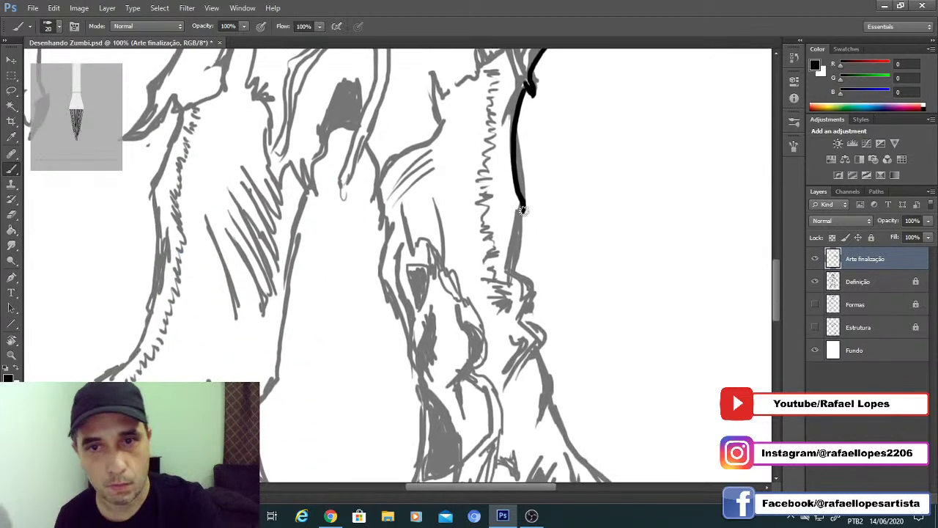
{"action": "mouse_move", "coordinate": [524, 206]}
{"action": "left_mouse_down"}
{"action": "mouse_move", "coordinate": [517, 273]}
{"action": "mouse_move", "coordinate": [532, 295]}
{"action": "left_mouse_up"}
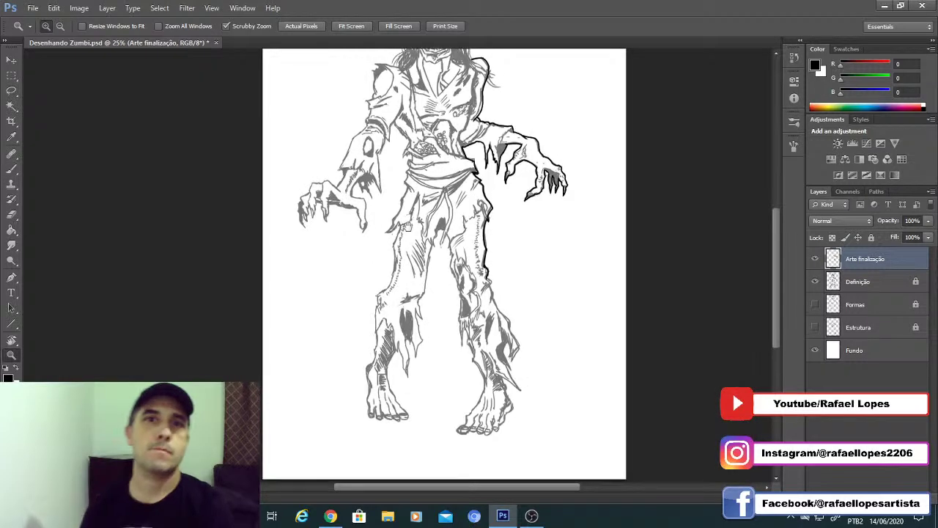
{"action": "mouse_move", "coordinate": [407, 273]}
{"action": "left_mouse_down"}
{"action": "mouse_move", "coordinate": [403, 365]}
{"action": "mouse_move", "coordinate": [398, 225]}
{"action": "mouse_move", "coordinate": [454, 242]}
{"action": "left_mouse_up"}
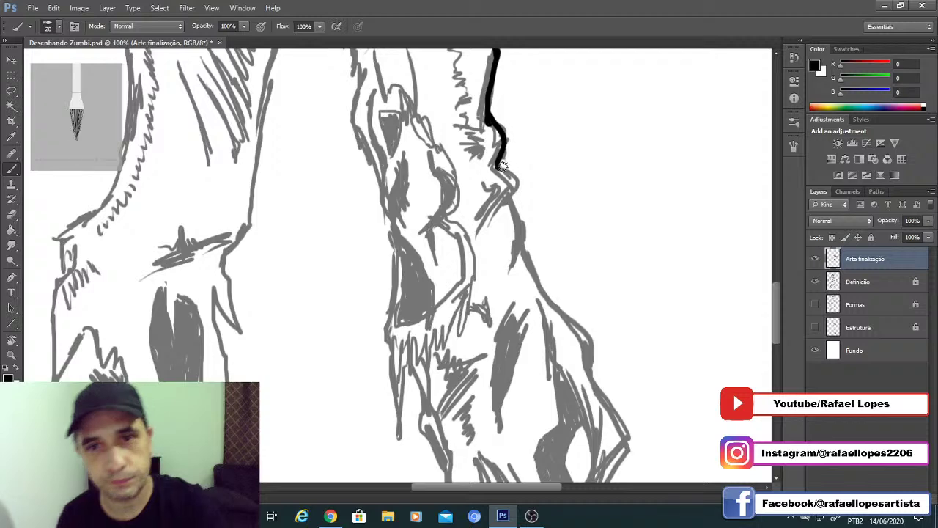
{"action": "mouse_move", "coordinate": [501, 170]}
{"action": "left_mouse_down"}
{"action": "mouse_move", "coordinate": [526, 267]}
{"action": "mouse_move", "coordinate": [563, 314]}
{"action": "left_mouse_up"}
Step: Set the brush size to 25 px and ink the left leg's torn trouser hem and the outline of the left foot
{"action": "key", "text": "bracketright"}
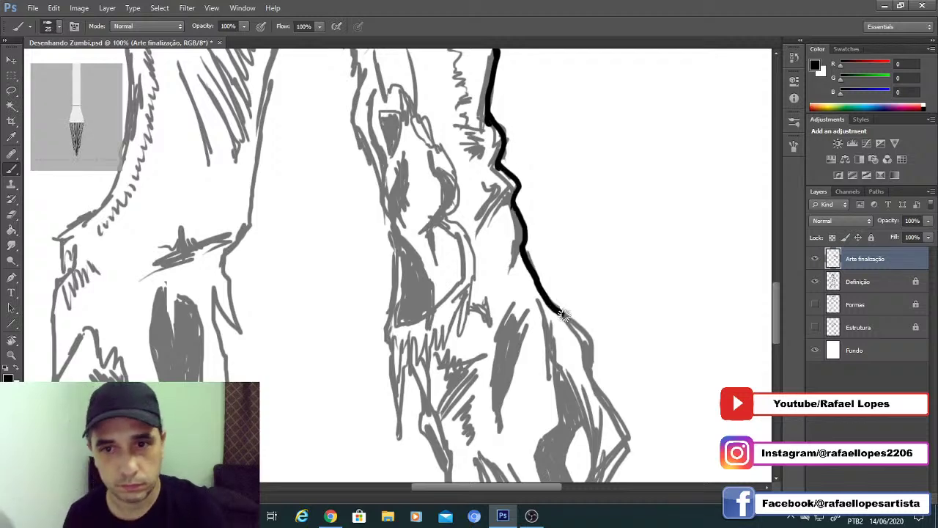
{"action": "mouse_move", "coordinate": [495, 215]}
{"action": "left_mouse_down"}
{"action": "mouse_move", "coordinate": [493, 323]}
{"action": "mouse_move", "coordinate": [484, 263]}
{"action": "mouse_move", "coordinate": [459, 278]}
{"action": "mouse_move", "coordinate": [499, 391]}
{"action": "mouse_move", "coordinate": [536, 442]}
{"action": "mouse_move", "coordinate": [504, 294]}
{"action": "mouse_move", "coordinate": [441, 260]}
{"action": "mouse_move", "coordinate": [457, 316]}
{"action": "mouse_move", "coordinate": [456, 413]}
{"action": "mouse_move", "coordinate": [528, 261]}
{"action": "left_mouse_up"}
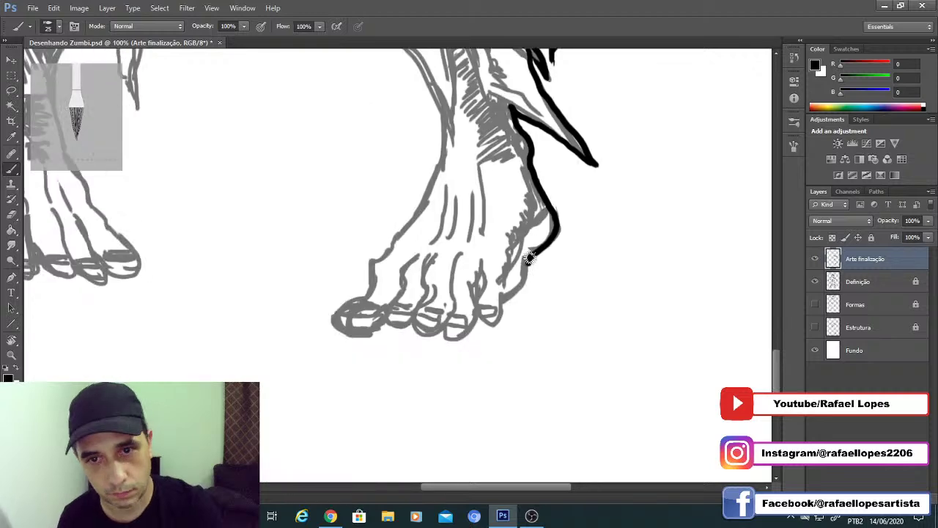
{"action": "mouse_move", "coordinate": [529, 258]}
{"action": "left_mouse_down"}
{"action": "mouse_move", "coordinate": [462, 336]}
{"action": "mouse_move", "coordinate": [526, 292]}
{"action": "mouse_move", "coordinate": [417, 291]}
{"action": "mouse_move", "coordinate": [446, 251]}
{"action": "mouse_move", "coordinate": [525, 72]}
{"action": "left_mouse_up"}
Step: Ink the inner contour of the zombie's left leg, from the ankle up past the torn trouser strips to the thigh
{"action": "mouse_move", "coordinate": [506, 52]}
{"action": "left_mouse_down"}
{"action": "mouse_move", "coordinate": [492, 171]}
{"action": "mouse_move", "coordinate": [496, 247]}
{"action": "mouse_move", "coordinate": [464, 158]}
{"action": "left_mouse_up"}
{"action": "mouse_move", "coordinate": [438, 151]}
{"action": "left_mouse_down"}
{"action": "mouse_move", "coordinate": [469, 295]}
{"action": "mouse_move", "coordinate": [479, 262]}
{"action": "mouse_move", "coordinate": [464, 198]}
{"action": "mouse_move", "coordinate": [446, 203]}
{"action": "mouse_move", "coordinate": [469, 339]}
{"action": "left_mouse_up"}
{"action": "mouse_move", "coordinate": [480, 371]}
{"action": "left_mouse_down"}
{"action": "mouse_move", "coordinate": [482, 262]}
{"action": "mouse_move", "coordinate": [446, 117]}
{"action": "left_mouse_up"}
{"action": "left_click_drag", "start_coordinate": [444, 132], "coordinate": [472, 252]}
{"action": "left_click_drag", "start_coordinate": [489, 311], "coordinate": [506, 340]}
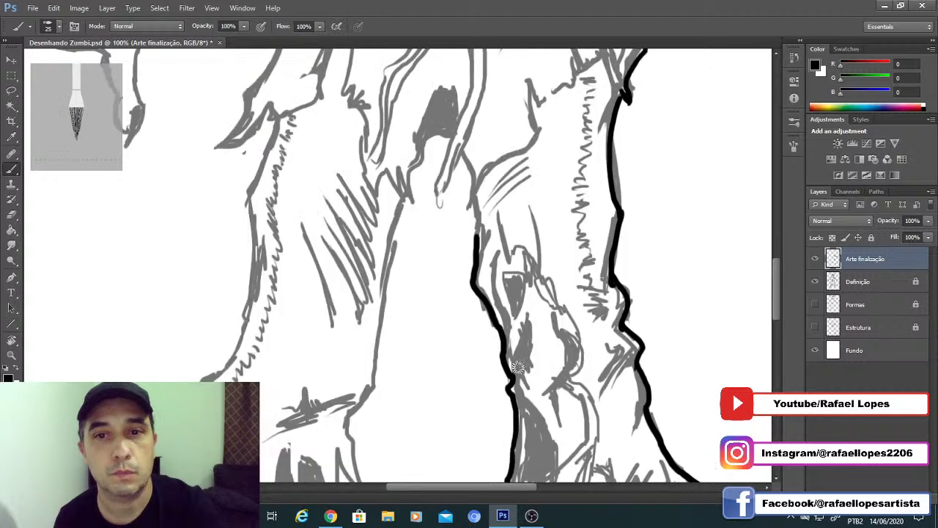
Step: Ink the hanging cloth ends at the crotch and the inner contour of the right leg down to below the knee
{"action": "mouse_move", "coordinate": [460, 255]}
{"action": "left_mouse_down"}
{"action": "mouse_move", "coordinate": [487, 293]}
{"action": "mouse_move", "coordinate": [500, 243]}
{"action": "mouse_move", "coordinate": [493, 203]}
{"action": "mouse_move", "coordinate": [537, 191]}
{"action": "mouse_move", "coordinate": [546, 172]}
{"action": "mouse_move", "coordinate": [527, 224]}
{"action": "mouse_move", "coordinate": [533, 156]}
{"action": "mouse_move", "coordinate": [515, 152]}
{"action": "mouse_move", "coordinate": [493, 228]}
{"action": "left_mouse_up"}
{"action": "left_click_drag", "start_coordinate": [475, 280], "coordinate": [499, 190]}
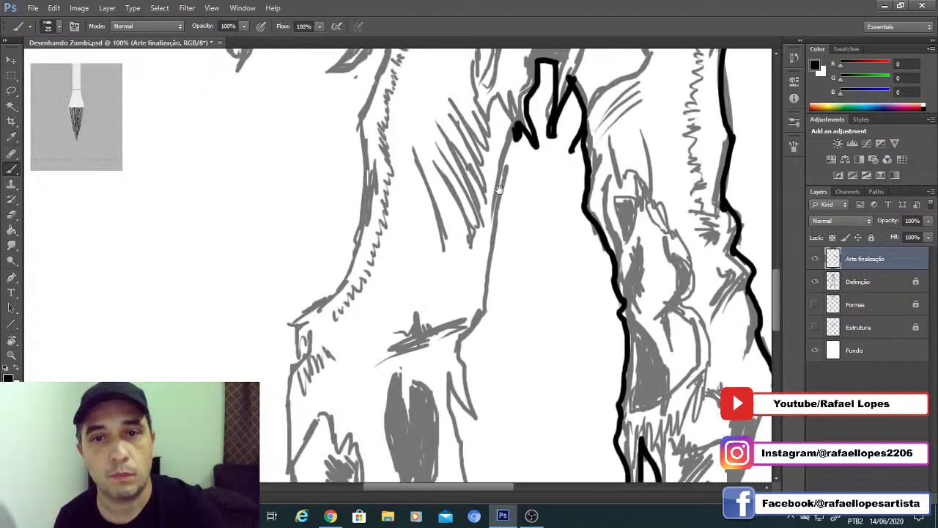
{"action": "mouse_move", "coordinate": [514, 136]}
{"action": "left_mouse_down"}
{"action": "mouse_move", "coordinate": [490, 310]}
{"action": "mouse_move", "coordinate": [443, 350]}
{"action": "mouse_move", "coordinate": [503, 226]}
{"action": "mouse_move", "coordinate": [516, 266]}
{"action": "left_mouse_up"}
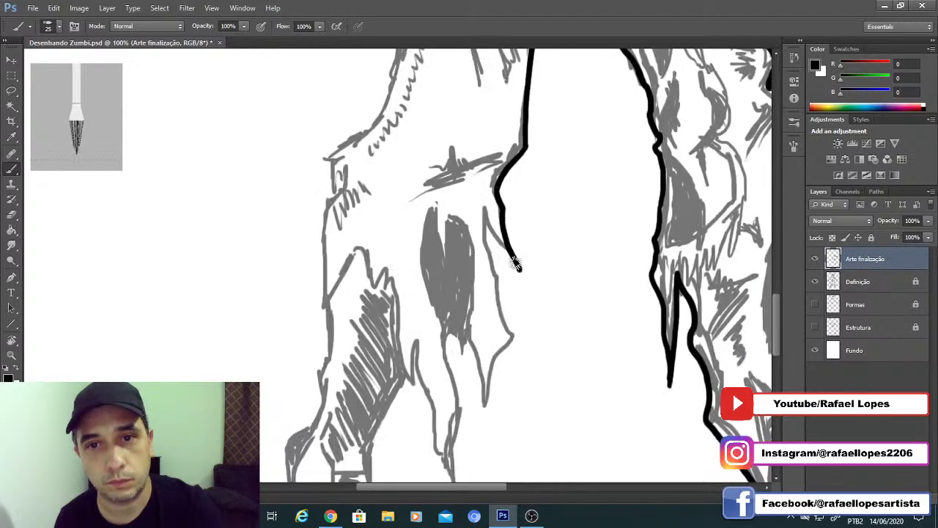
Step: Ink the torn strips of the right trouser leg's inner hem, undoing and redrawing the edge of the long narrow strip
{"action": "mouse_move", "coordinate": [478, 216]}
{"action": "left_mouse_down"}
{"action": "mouse_move", "coordinate": [520, 270]}
{"action": "mouse_move", "coordinate": [514, 342]}
{"action": "left_mouse_up"}
{"action": "left_click_drag", "start_coordinate": [515, 342], "coordinate": [482, 417]}
{"action": "left_click_drag", "start_coordinate": [462, 328], "coordinate": [482, 417]}
{"action": "left_click_drag", "start_coordinate": [458, 216], "coordinate": [464, 338]}
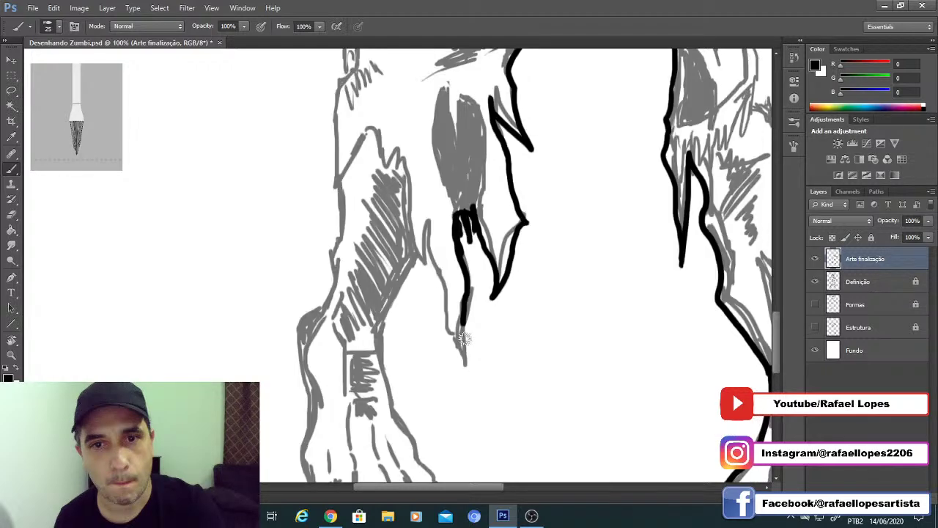
{"action": "key", "text": "ctrl+z"}
{"action": "left_click_drag", "start_coordinate": [421, 237], "coordinate": [485, 201]}
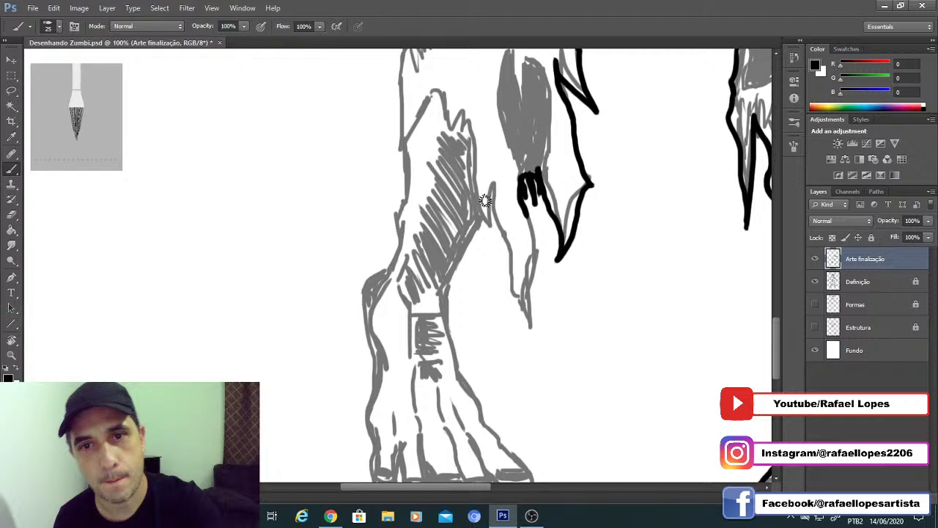
{"action": "left_click_drag", "start_coordinate": [486, 199], "coordinate": [529, 330]}
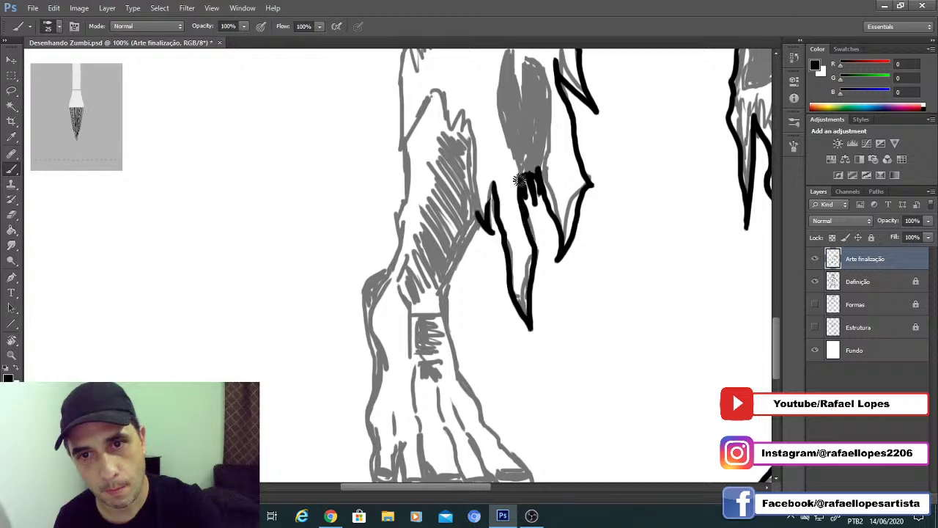
{"action": "left_click_drag", "start_coordinate": [519, 180], "coordinate": [561, 51]}
Step: Ink the outline of the right ankle and foot, then the right leg's outer contour up to the torn cloth at the thigh
{"action": "left_click_drag", "start_coordinate": [528, 81], "coordinate": [488, 163]}
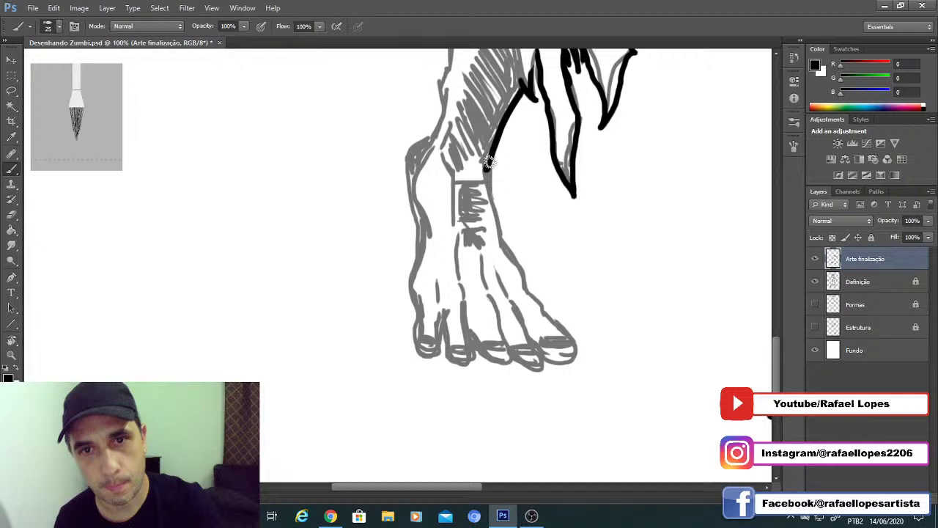
{"action": "left_click_drag", "start_coordinate": [488, 163], "coordinate": [538, 112]}
{"action": "mouse_move", "coordinate": [538, 112]}
{"action": "left_mouse_down"}
{"action": "mouse_move", "coordinate": [586, 314]}
{"action": "mouse_move", "coordinate": [501, 312]}
{"action": "mouse_move", "coordinate": [468, 299]}
{"action": "mouse_move", "coordinate": [458, 106]}
{"action": "mouse_move", "coordinate": [483, 93]}
{"action": "mouse_move", "coordinate": [441, 295]}
{"action": "mouse_move", "coordinate": [464, 269]}
{"action": "mouse_move", "coordinate": [480, 141]}
{"action": "mouse_move", "coordinate": [477, 281]}
{"action": "mouse_move", "coordinate": [464, 223]}
{"action": "mouse_move", "coordinate": [488, 150]}
{"action": "mouse_move", "coordinate": [477, 176]}
{"action": "mouse_move", "coordinate": [515, 117]}
{"action": "mouse_move", "coordinate": [479, 308]}
{"action": "mouse_move", "coordinate": [509, 230]}
{"action": "mouse_move", "coordinate": [501, 135]}
{"action": "mouse_move", "coordinate": [502, 316]}
{"action": "mouse_move", "coordinate": [511, 229]}
{"action": "mouse_move", "coordinate": [461, 263]}
{"action": "mouse_move", "coordinate": [531, 114]}
{"action": "left_mouse_up"}
{"action": "left_click_drag", "start_coordinate": [517, 161], "coordinate": [487, 277]}
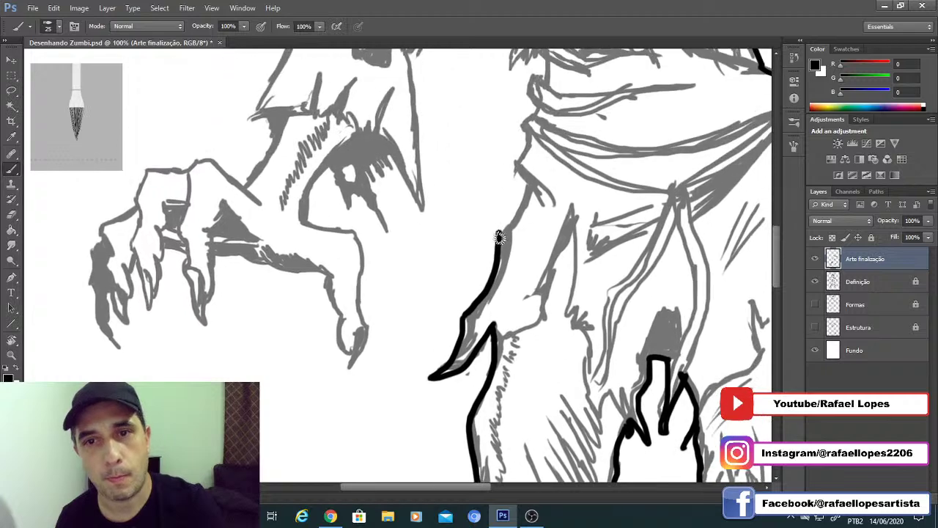
Step: Ink the zombie's right hip, the edge of the waist sash and the torn shirt edge above it
{"action": "mouse_move", "coordinate": [501, 236]}
{"action": "left_mouse_down"}
{"action": "mouse_move", "coordinate": [524, 179]}
{"action": "mouse_move", "coordinate": [529, 98]}
{"action": "mouse_move", "coordinate": [508, 259]}
{"action": "mouse_move", "coordinate": [517, 226]}
{"action": "mouse_move", "coordinate": [508, 210]}
{"action": "mouse_move", "coordinate": [478, 257]}
{"action": "mouse_move", "coordinate": [515, 151]}
{"action": "left_mouse_up"}
{"action": "mouse_move", "coordinate": [505, 231]}
{"action": "left_mouse_down"}
{"action": "mouse_move", "coordinate": [516, 260]}
{"action": "mouse_move", "coordinate": [524, 252]}
{"action": "left_mouse_up"}
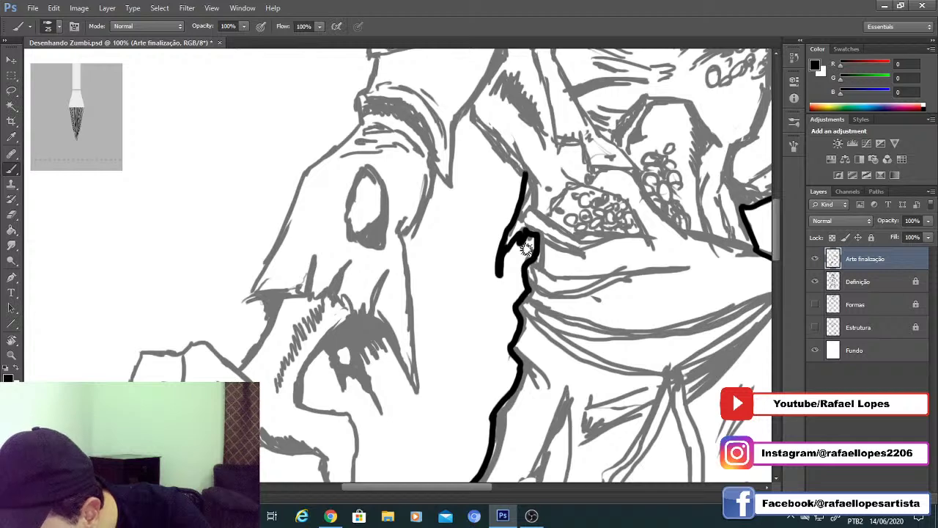
{"action": "left_click_drag", "start_coordinate": [528, 268], "coordinate": [524, 345]}
Step: Ink the inner edge of the right sleeve with its torn cuff, the forearm's underside and the thumb, redrawing the thumb's outer line
{"action": "mouse_move", "coordinate": [468, 181]}
{"action": "left_mouse_down"}
{"action": "mouse_move", "coordinate": [469, 210]}
{"action": "mouse_move", "coordinate": [529, 263]}
{"action": "left_mouse_up"}
{"action": "left_click_drag", "start_coordinate": [432, 234], "coordinate": [501, 259]}
{"action": "mouse_move", "coordinate": [537, 205]}
{"action": "left_mouse_down"}
{"action": "mouse_move", "coordinate": [514, 308]}
{"action": "mouse_move", "coordinate": [499, 274]}
{"action": "mouse_move", "coordinate": [469, 344]}
{"action": "mouse_move", "coordinate": [498, 176]}
{"action": "mouse_move", "coordinate": [515, 339]}
{"action": "mouse_move", "coordinate": [478, 273]}
{"action": "mouse_move", "coordinate": [463, 292]}
{"action": "mouse_move", "coordinate": [475, 323]}
{"action": "mouse_move", "coordinate": [451, 316]}
{"action": "mouse_move", "coordinate": [414, 282]}
{"action": "mouse_move", "coordinate": [479, 258]}
{"action": "mouse_move", "coordinate": [465, 314]}
{"action": "mouse_move", "coordinate": [464, 220]}
{"action": "mouse_move", "coordinate": [497, 228]}
{"action": "mouse_move", "coordinate": [522, 273]}
{"action": "mouse_move", "coordinate": [510, 365]}
{"action": "left_mouse_up"}
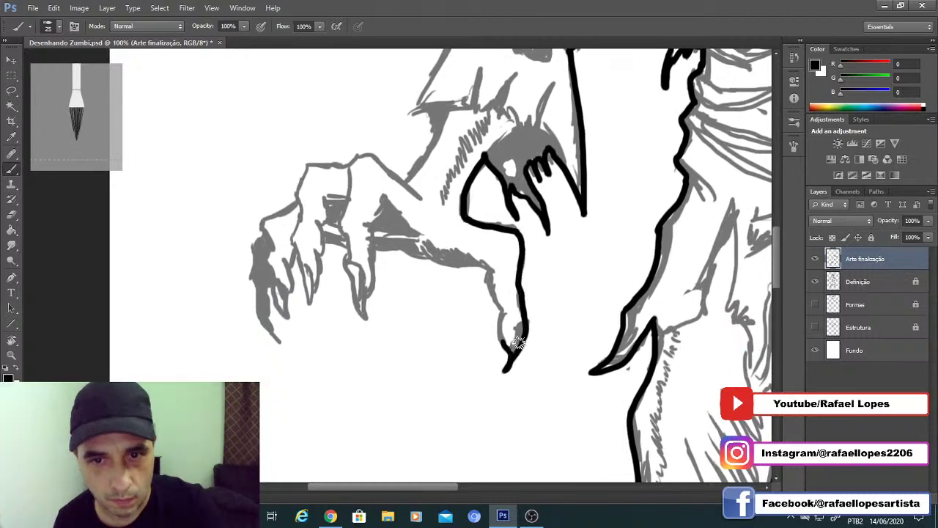
{"action": "key", "text": "ctrl+z"}
{"action": "mouse_move", "coordinate": [464, 219]}
{"action": "left_mouse_down"}
{"action": "mouse_move", "coordinate": [516, 231]}
{"action": "mouse_move", "coordinate": [529, 270]}
{"action": "mouse_move", "coordinate": [510, 377]}
{"action": "mouse_move", "coordinate": [508, 350]}
{"action": "left_mouse_up"}
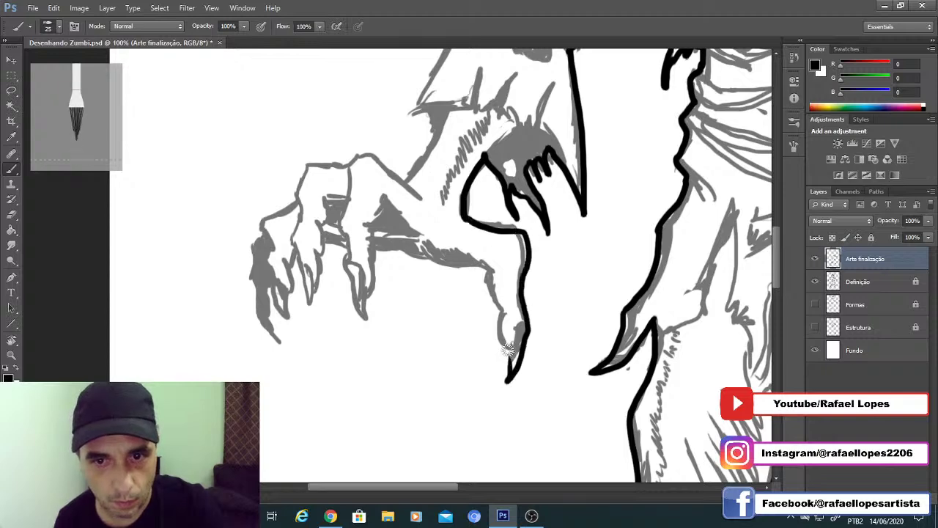
Step: Ink the right hand's fingers and the right arm's outer contour up to the torn shoulder, undoing faulty strokes along the way
{"action": "mouse_move", "coordinate": [485, 266]}
{"action": "left_mouse_down"}
{"action": "mouse_move", "coordinate": [539, 258]}
{"action": "mouse_move", "coordinate": [477, 237]}
{"action": "mouse_move", "coordinate": [450, 264]}
{"action": "mouse_move", "coordinate": [469, 315]}
{"action": "mouse_move", "coordinate": [442, 233]}
{"action": "mouse_move", "coordinate": [405, 229]}
{"action": "mouse_move", "coordinate": [424, 232]}
{"action": "mouse_move", "coordinate": [415, 280]}
{"action": "mouse_move", "coordinate": [442, 241]}
{"action": "mouse_move", "coordinate": [435, 270]}
{"action": "mouse_move", "coordinate": [420, 247]}
{"action": "mouse_move", "coordinate": [416, 267]}
{"action": "mouse_move", "coordinate": [399, 258]}
{"action": "mouse_move", "coordinate": [407, 310]}
{"action": "mouse_move", "coordinate": [381, 256]}
{"action": "mouse_move", "coordinate": [377, 202]}
{"action": "mouse_move", "coordinate": [420, 160]}
{"action": "mouse_move", "coordinate": [449, 280]}
{"action": "mouse_move", "coordinate": [484, 240]}
{"action": "mouse_move", "coordinate": [533, 232]}
{"action": "mouse_move", "coordinate": [592, 204]}
{"action": "mouse_move", "coordinate": [584, 184]}
{"action": "mouse_move", "coordinate": [577, 275]}
{"action": "mouse_move", "coordinate": [596, 279]}
{"action": "mouse_move", "coordinate": [577, 280]}
{"action": "mouse_move", "coordinate": [566, 327]}
{"action": "mouse_move", "coordinate": [631, 202]}
{"action": "mouse_move", "coordinate": [682, 147]}
{"action": "left_mouse_up"}
{"action": "key", "text": "ctrl+z"}
{"action": "key", "text": "ctrl+z"}
{"action": "key", "text": "ctrl+alt+z"}
{"action": "mouse_move", "coordinate": [666, 181]}
{"action": "left_mouse_down"}
{"action": "mouse_move", "coordinate": [618, 252]}
{"action": "mouse_move", "coordinate": [600, 246]}
{"action": "mouse_move", "coordinate": [594, 196]}
{"action": "mouse_move", "coordinate": [616, 174]}
{"action": "mouse_move", "coordinate": [582, 264]}
{"action": "mouse_move", "coordinate": [592, 247]}
{"action": "mouse_move", "coordinate": [596, 132]}
{"action": "mouse_move", "coordinate": [629, 124]}
{"action": "mouse_move", "coordinate": [376, 270]}
{"action": "mouse_move", "coordinate": [380, 279]}
{"action": "mouse_move", "coordinate": [423, 184]}
{"action": "left_mouse_up"}
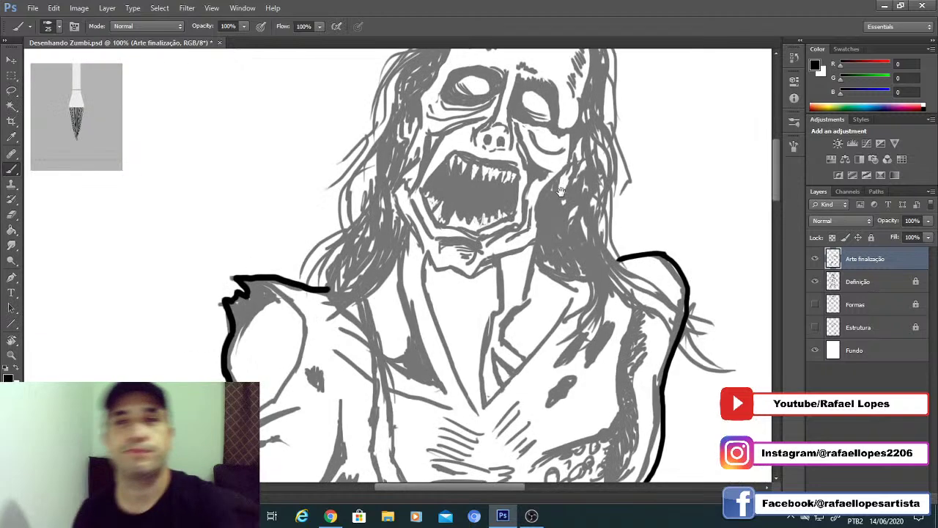
Step: Ink the left cheek and jaw line of the zombie's face down to the chin, and reduce the brush size to 15 px
{"action": "left_click_drag", "start_coordinate": [560, 192], "coordinate": [563, 210]}
{"action": "mouse_move", "coordinate": [577, 151]}
{"action": "left_mouse_down"}
{"action": "mouse_move", "coordinate": [540, 242]}
{"action": "mouse_move", "coordinate": [493, 284]}
{"action": "left_mouse_up"}
{"action": "mouse_move", "coordinate": [481, 302]}
{"action": "left_mouse_down"}
{"action": "mouse_move", "coordinate": [515, 250]}
{"action": "mouse_move", "coordinate": [511, 260]}
{"action": "left_mouse_up"}
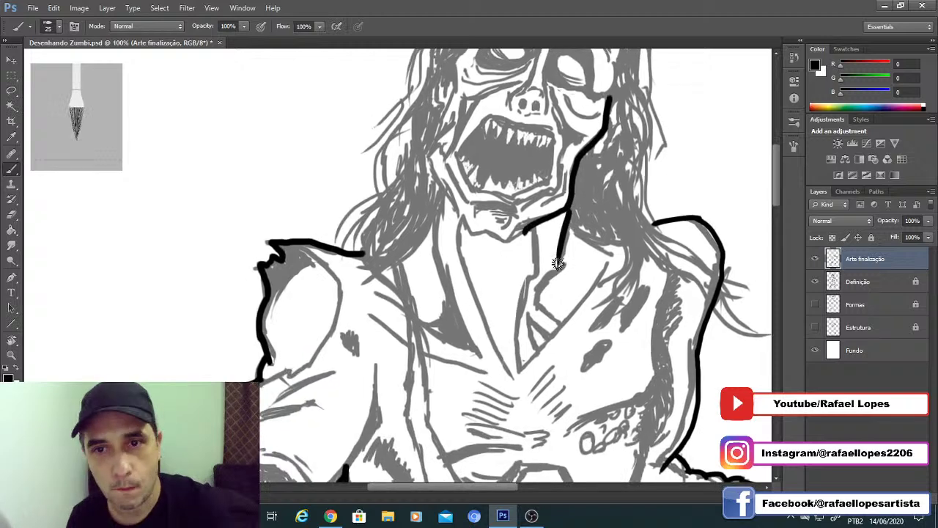
{"action": "mouse_move", "coordinate": [561, 175]}
{"action": "left_mouse_down"}
{"action": "mouse_move", "coordinate": [562, 278]}
{"action": "mouse_move", "coordinate": [562, 267]}
{"action": "left_mouse_up"}
{"action": "left_click_drag", "start_coordinate": [518, 180], "coordinate": [528, 245]}
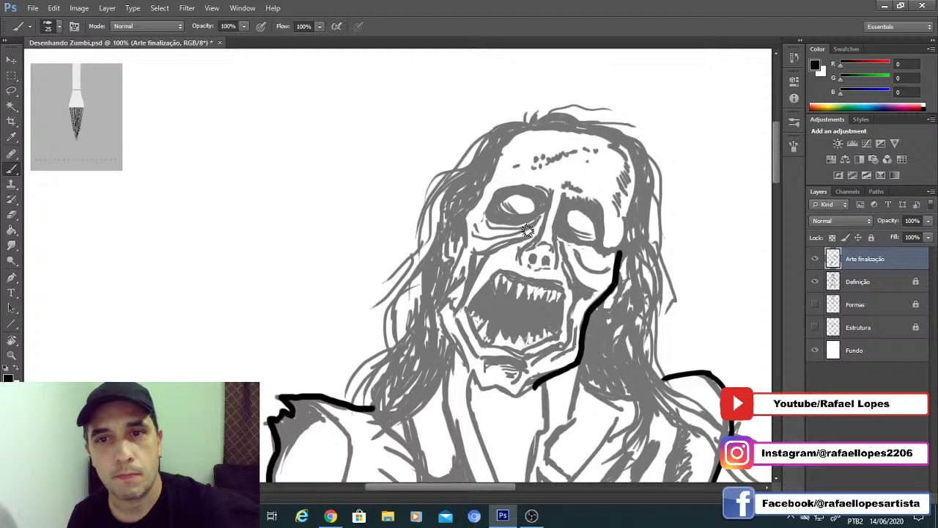
{"action": "key", "text": "bracketleft"}
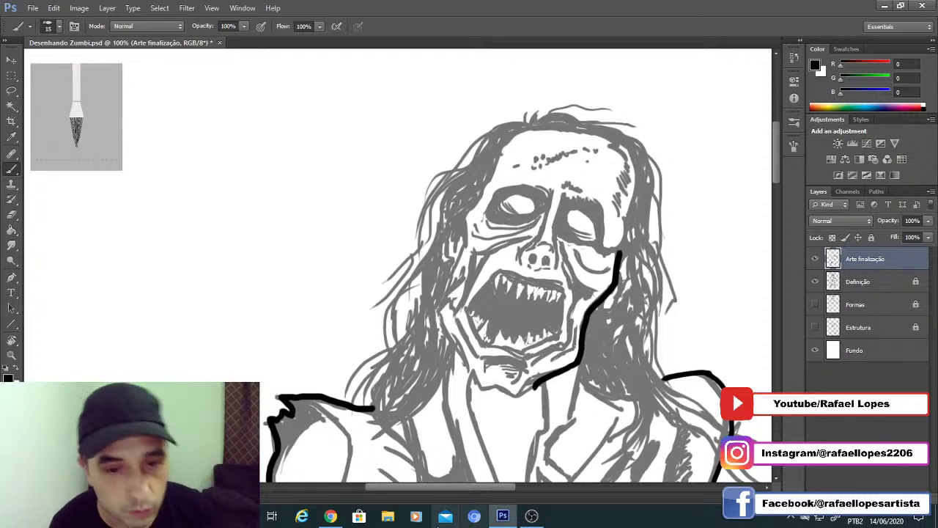
Step: Switch to YouTube in Chrome and play the Top 20 Most Popular Songs by NCS video, skipping the advertisement
{"action": "mouse_move", "coordinate": [331, 518]}
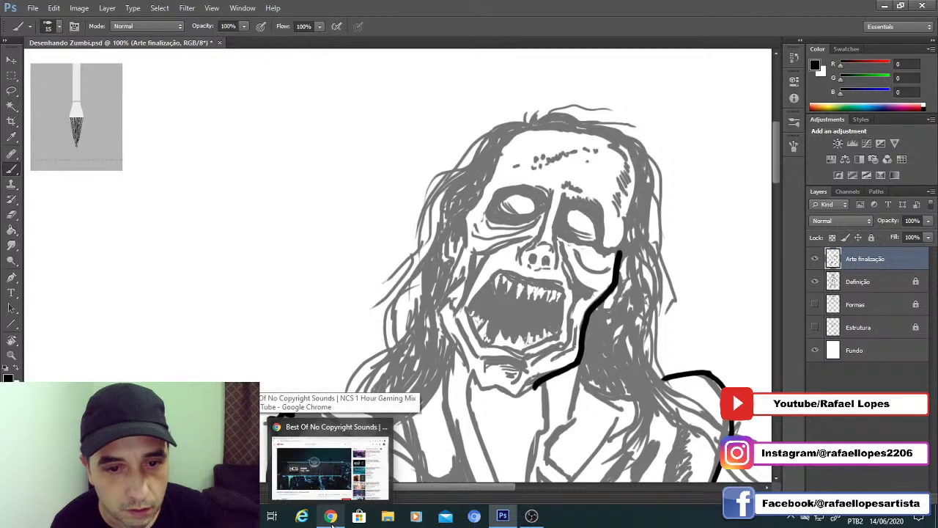
{"action": "left_click", "coordinate": [331, 518]}
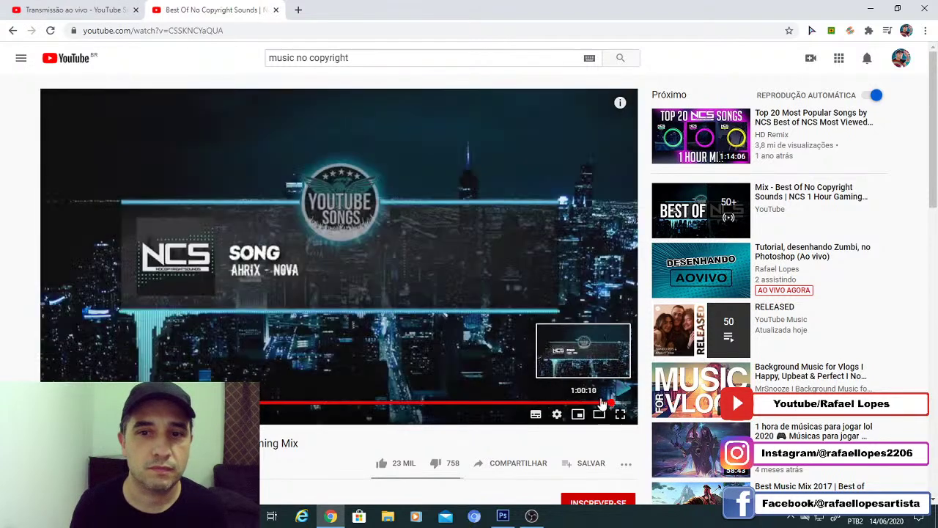
{"action": "scroll", "coordinate": [312, 348], "scroll_direction": "down", "scroll_amount": 1}
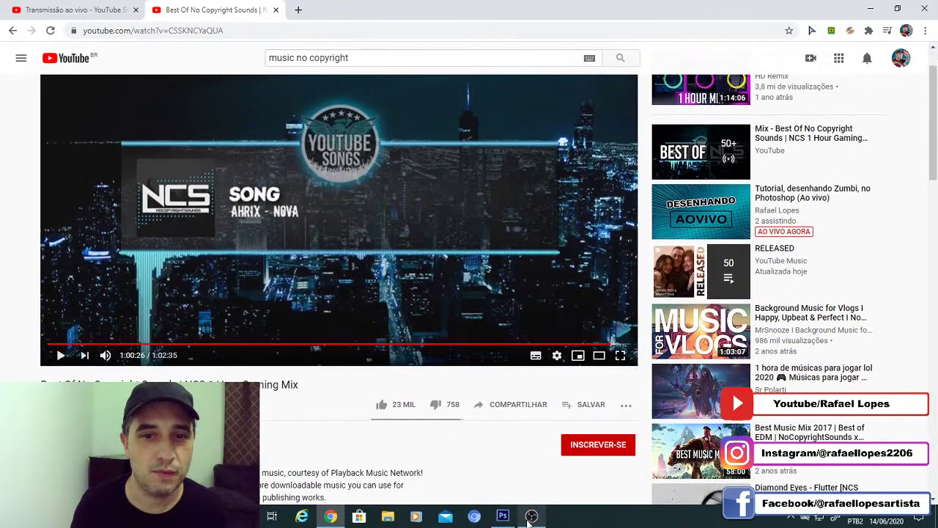
{"action": "scroll", "coordinate": [375, 425], "scroll_direction": "down", "scroll_amount": 7}
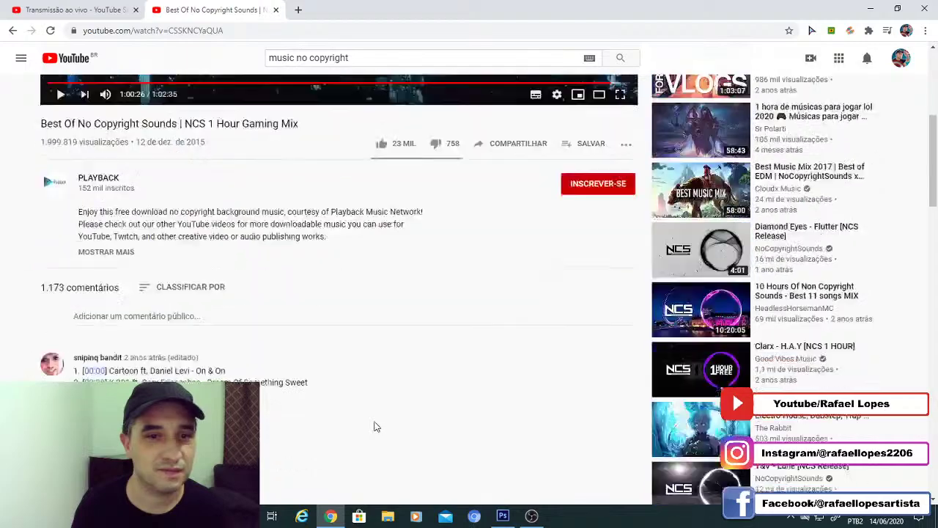
{"action": "scroll", "coordinate": [375, 425], "scroll_direction": "up", "scroll_amount": 8}
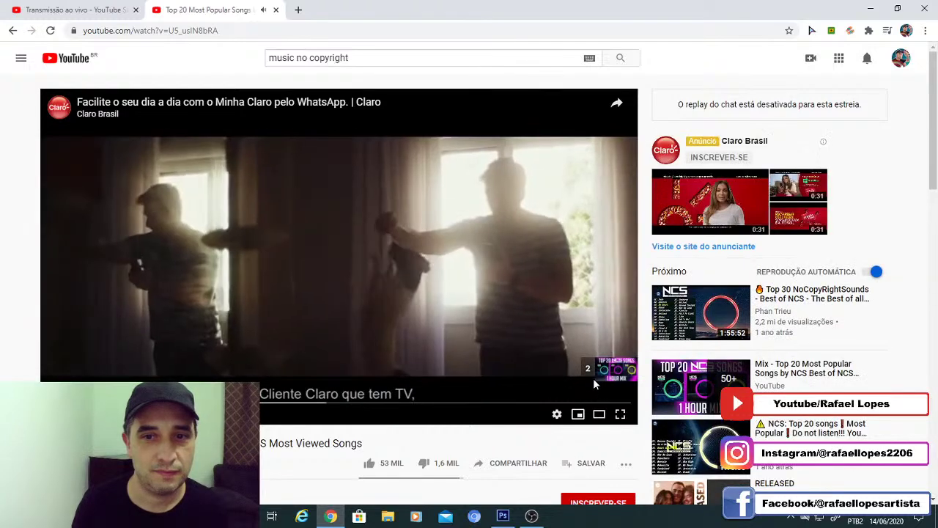
{"action": "left_click", "coordinate": [598, 374]}
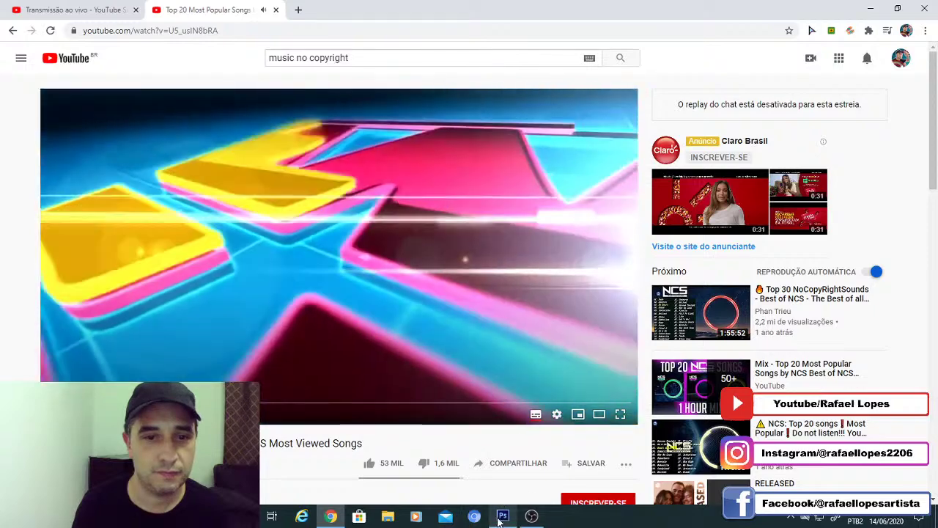
Step: Switch back to Photoshop and ink the zombie's right cheek and jaw line from the temple down toward the chin
{"action": "mouse_move", "coordinate": [501, 519]}
{"action": "key", "text": "alt+Tab"}
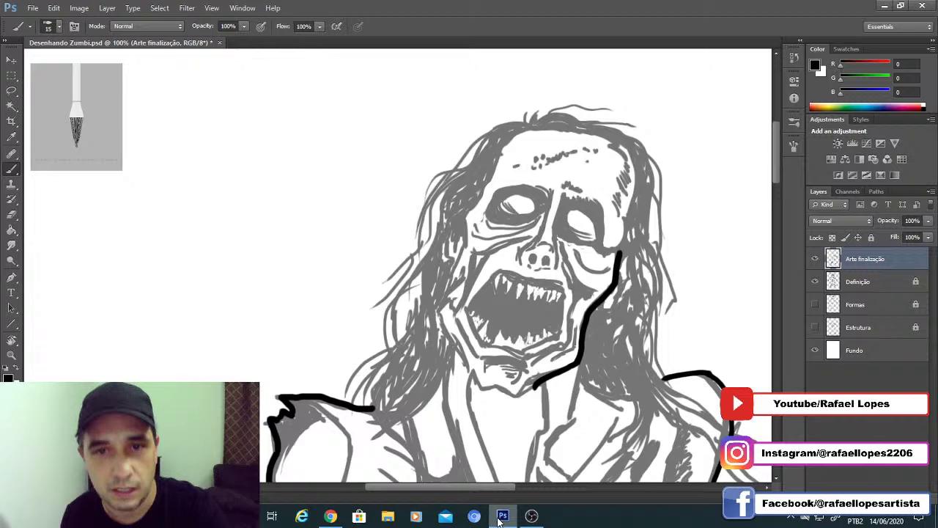
{"action": "key", "text": "z"}
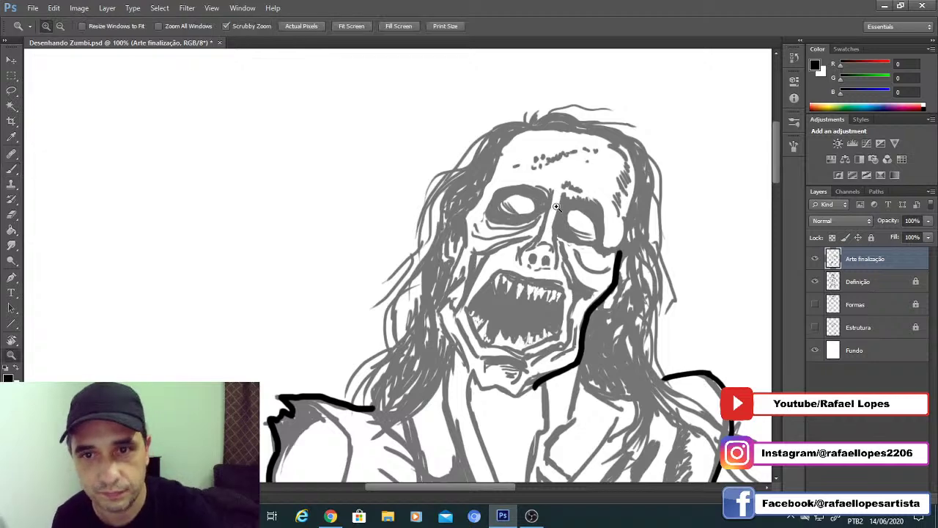
{"action": "left_click_drag", "start_coordinate": [471, 266], "coordinate": [505, 267]}
{"action": "left_click", "coordinate": [505, 266]}
{"action": "key", "text": "b"}
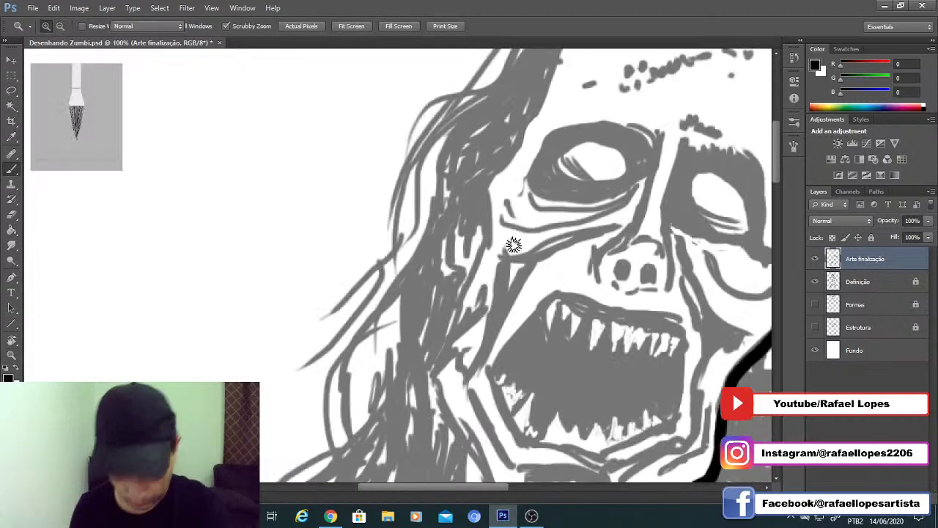
{"action": "mouse_move", "coordinate": [486, 189]}
{"action": "left_mouse_down"}
{"action": "mouse_move", "coordinate": [421, 207]}
{"action": "mouse_move", "coordinate": [401, 250]}
{"action": "mouse_move", "coordinate": [391, 300]}
{"action": "left_mouse_up"}
{"action": "mouse_move", "coordinate": [391, 300]}
{"action": "left_mouse_down"}
{"action": "mouse_move", "coordinate": [392, 213]}
{"action": "mouse_move", "coordinate": [443, 302]}
{"action": "left_mouse_up"}
Step: Ink the loose hair strands on top of the head with a 7 px brush, undoing the faulty first stroke
{"action": "key", "text": "z"}
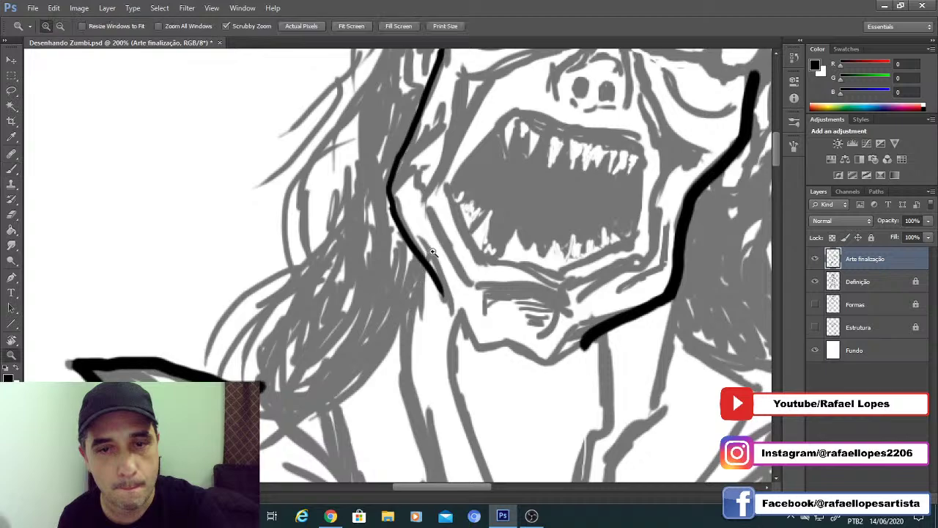
{"action": "left_click", "coordinate": [462, 258], "text": "alt"}
{"action": "mouse_move", "coordinate": [446, 222]}
{"action": "left_mouse_down"}
{"action": "mouse_move", "coordinate": [498, 299]}
{"action": "mouse_move", "coordinate": [428, 278]}
{"action": "mouse_move", "coordinate": [411, 304]}
{"action": "left_mouse_up"}
{"action": "left_click", "coordinate": [473, 160]}
{"action": "left_click", "coordinate": [470, 165]}
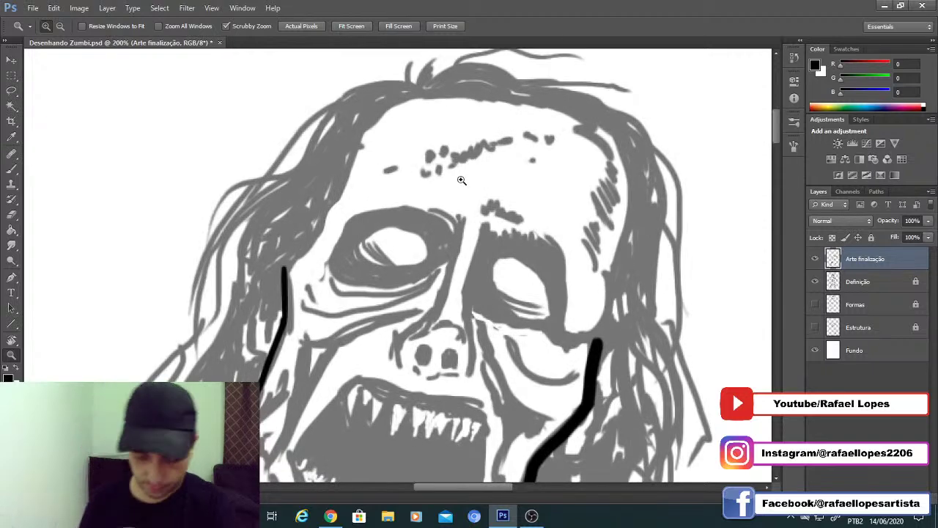
{"action": "key", "text": "b"}
{"action": "scroll", "coordinate": [448, 150], "scroll_direction": "up", "scroll_amount": 3}
{"action": "mouse_move", "coordinate": [438, 168]}
{"action": "left_mouse_down"}
{"action": "mouse_move", "coordinate": [476, 169]}
{"action": "mouse_move", "coordinate": [469, 148]}
{"action": "mouse_move", "coordinate": [516, 143]}
{"action": "mouse_move", "coordinate": [589, 161]}
{"action": "left_mouse_up"}
{"action": "key", "text": "ctrl+z"}
{"action": "key", "text": "space"}
{"action": "mouse_move", "coordinate": [484, 186]}
{"action": "left_mouse_down"}
{"action": "mouse_move", "coordinate": [415, 205]}
{"action": "mouse_move", "coordinate": [461, 195]}
{"action": "mouse_move", "coordinate": [565, 220]}
{"action": "left_mouse_up"}
{"action": "key", "text": "space"}
{"action": "left_click_drag", "start_coordinate": [521, 235], "coordinate": [469, 150]}
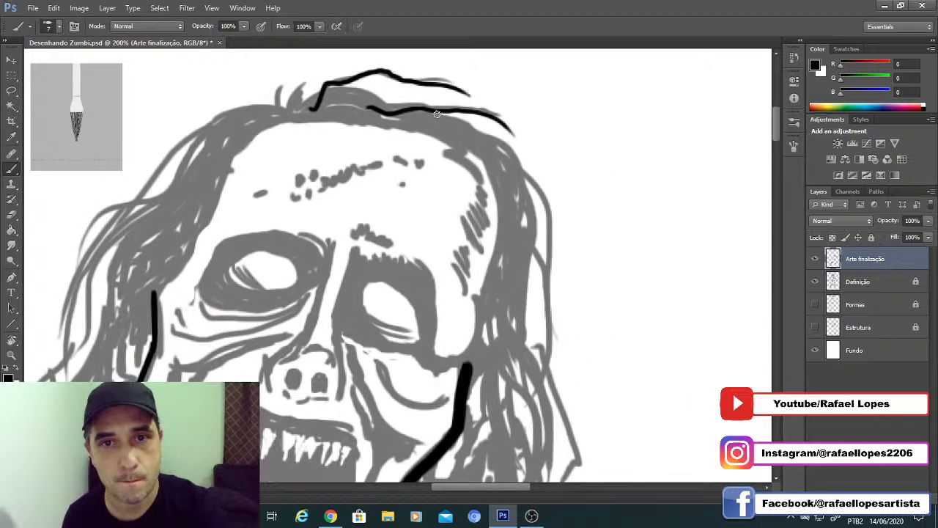
{"action": "mouse_move", "coordinate": [437, 114]}
{"action": "left_mouse_down"}
{"action": "mouse_move", "coordinate": [506, 150]}
{"action": "mouse_move", "coordinate": [526, 210]}
{"action": "mouse_move", "coordinate": [484, 164]}
{"action": "mouse_move", "coordinate": [456, 180]}
{"action": "left_mouse_up"}
Step: Ink the outer contour of the hair on the zombie's left side down to the shoulder, redoing the faulty lower strands
{"action": "key", "text": "space"}
{"action": "key", "text": "ctrl+space"}
{"action": "left_click", "coordinate": [454, 179]}
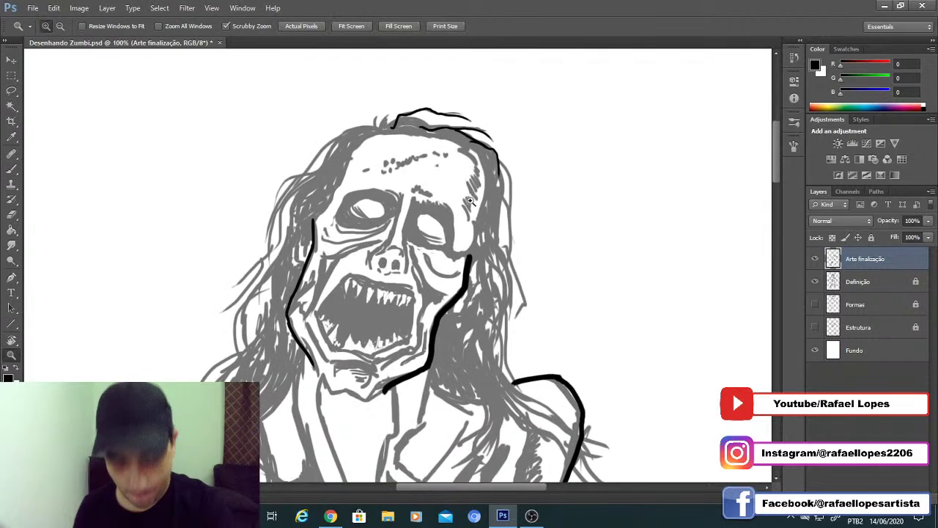
{"action": "mouse_move", "coordinate": [493, 156]}
{"action": "left_mouse_down"}
{"action": "mouse_move", "coordinate": [510, 215]}
{"action": "mouse_move", "coordinate": [500, 277]}
{"action": "mouse_move", "coordinate": [521, 284]}
{"action": "mouse_move", "coordinate": [503, 371]}
{"action": "left_mouse_up"}
{"action": "key", "text": "space"}
{"action": "left_click_drag", "start_coordinate": [458, 308], "coordinate": [518, 283]}
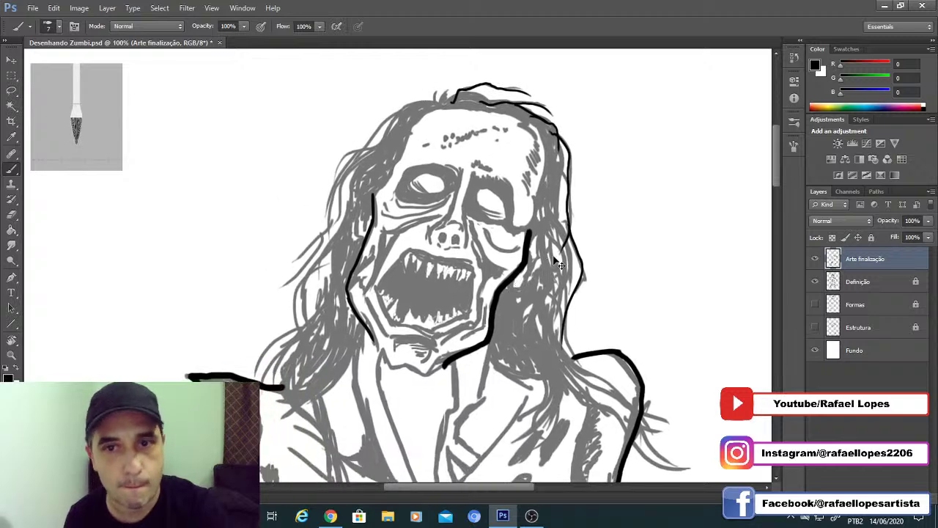
{"action": "key", "text": "ctrl+z"}
{"action": "left_click_drag", "start_coordinate": [570, 233], "coordinate": [577, 350]}
{"action": "left_click_drag", "start_coordinate": [566, 244], "coordinate": [555, 348]}
{"action": "mouse_move", "coordinate": [559, 247]}
{"action": "left_mouse_down"}
{"action": "mouse_move", "coordinate": [568, 262]}
{"action": "mouse_move", "coordinate": [556, 326]}
{"action": "left_mouse_up"}
Step: Ink the short tuft on the crown and the outer hair strands on the zombie's right side with an 8 px brush
{"action": "left_click_drag", "start_coordinate": [440, 218], "coordinate": [517, 242]}
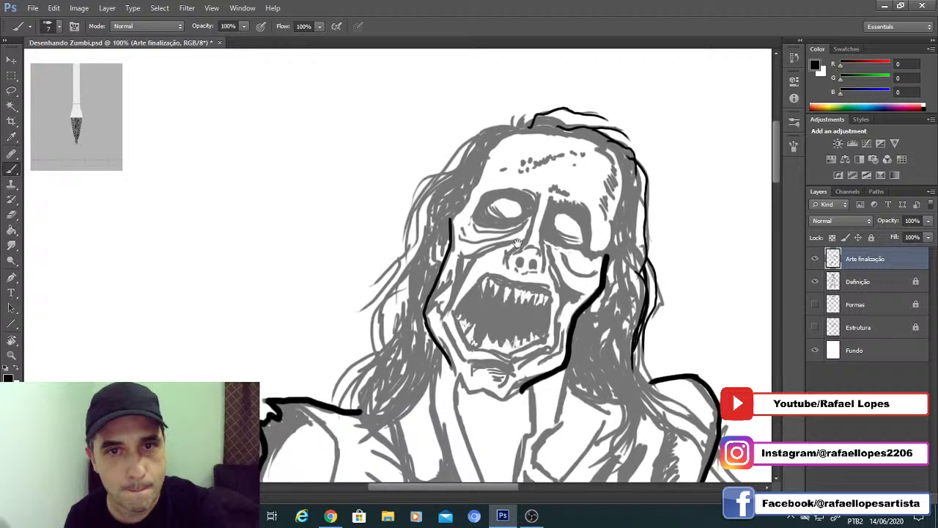
{"action": "left_click_drag", "start_coordinate": [522, 131], "coordinate": [528, 111]}
{"action": "mouse_move", "coordinate": [530, 125]}
{"action": "left_mouse_down"}
{"action": "mouse_move", "coordinate": [539, 113]}
{"action": "mouse_move", "coordinate": [506, 110]}
{"action": "mouse_move", "coordinate": [484, 126]}
{"action": "mouse_move", "coordinate": [424, 196]}
{"action": "mouse_move", "coordinate": [363, 313]}
{"action": "left_mouse_up"}
{"action": "left_click_drag", "start_coordinate": [392, 269], "coordinate": [377, 294]}
{"action": "mouse_move", "coordinate": [432, 210]}
{"action": "left_mouse_down"}
{"action": "mouse_move", "coordinate": [449, 184]}
{"action": "mouse_move", "coordinate": [441, 218]}
{"action": "left_mouse_up"}
{"action": "left_click_drag", "start_coordinate": [443, 273], "coordinate": [455, 196]}
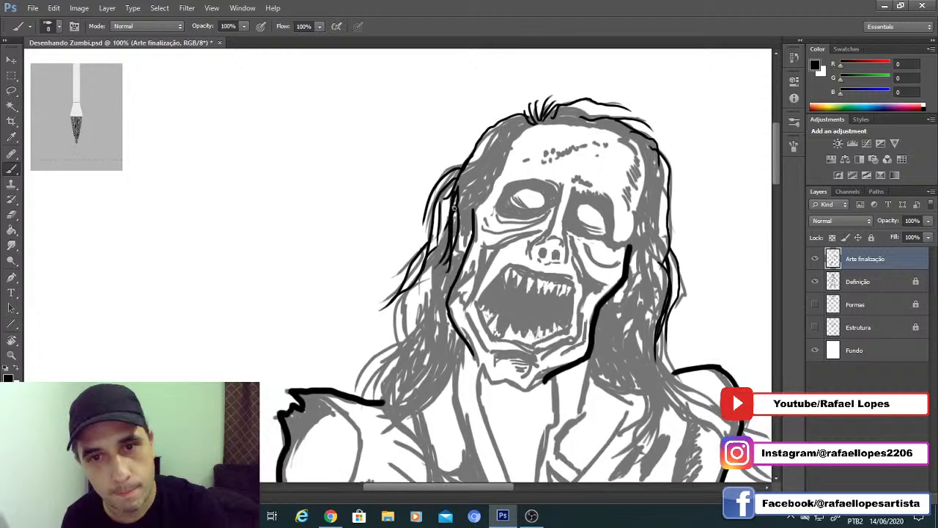
Step: Fill the dark gaps between the hair strands and the right temple and cheek with black
{"action": "key", "text": "z"}
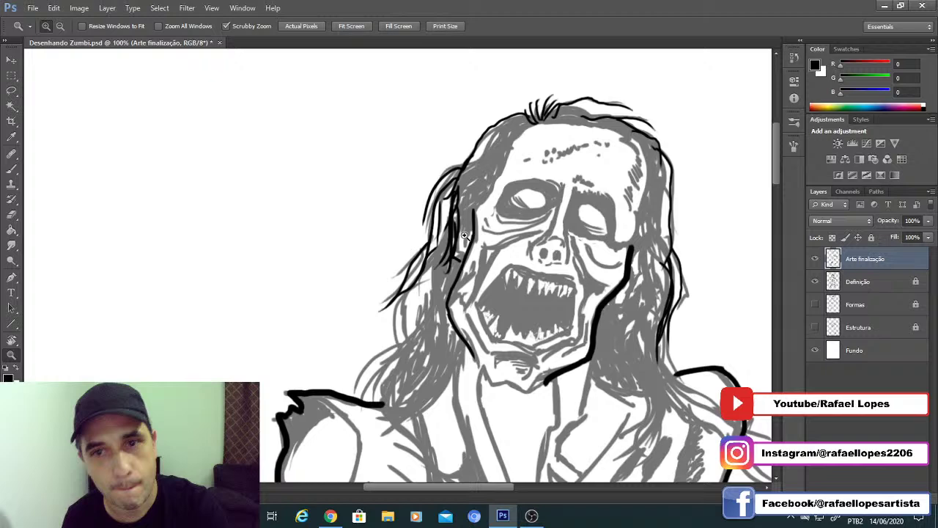
{"action": "double_click", "coordinate": [464, 235]}
{"action": "key", "text": "b"}
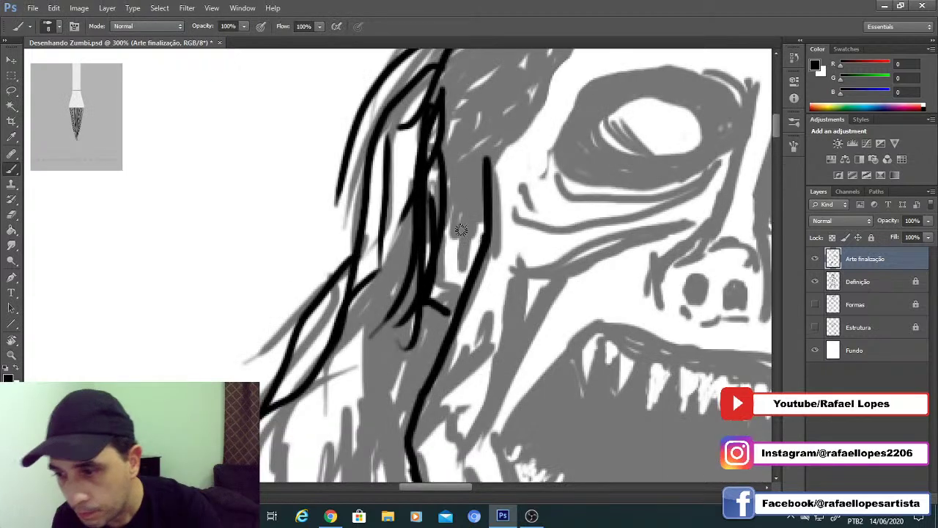
{"action": "mouse_move", "coordinate": [451, 204]}
{"action": "left_mouse_down"}
{"action": "mouse_move", "coordinate": [465, 261]}
{"action": "mouse_move", "coordinate": [481, 198]}
{"action": "mouse_move", "coordinate": [463, 184]}
{"action": "mouse_move", "coordinate": [478, 178]}
{"action": "mouse_move", "coordinate": [458, 199]}
{"action": "mouse_move", "coordinate": [446, 318]}
{"action": "mouse_move", "coordinate": [456, 305]}
{"action": "left_mouse_up"}
Step: Ink the zombie's left ear beside the cheek and the hair strands hanging next to it
{"action": "key", "text": "z"}
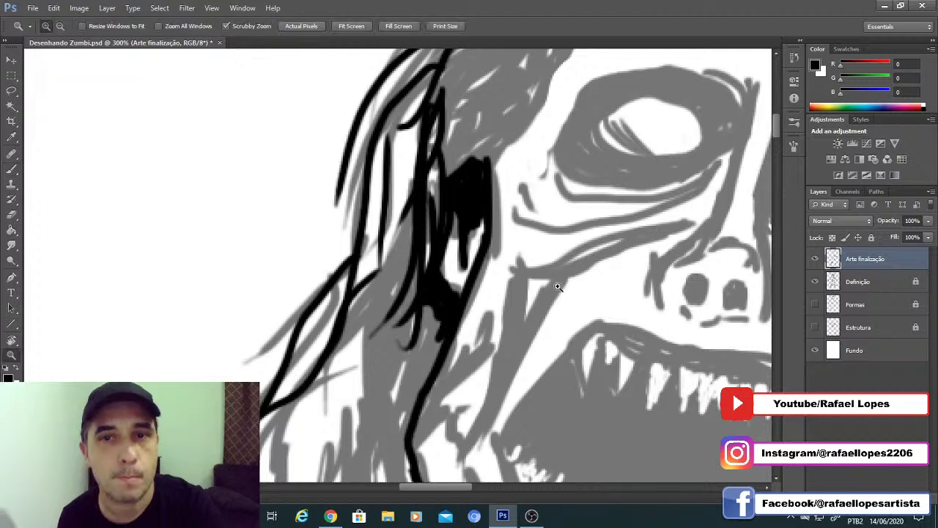
{"action": "scroll", "coordinate": [558, 287], "scroll_direction": "down", "scroll_amount": 4}
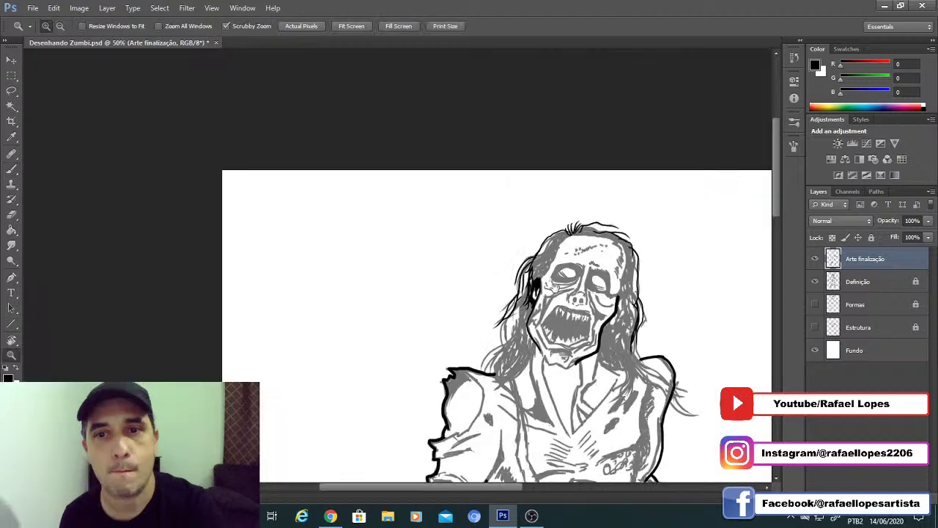
{"action": "scroll", "coordinate": [556, 288], "scroll_direction": "up", "scroll_amount": 4}
{"action": "key", "text": "b"}
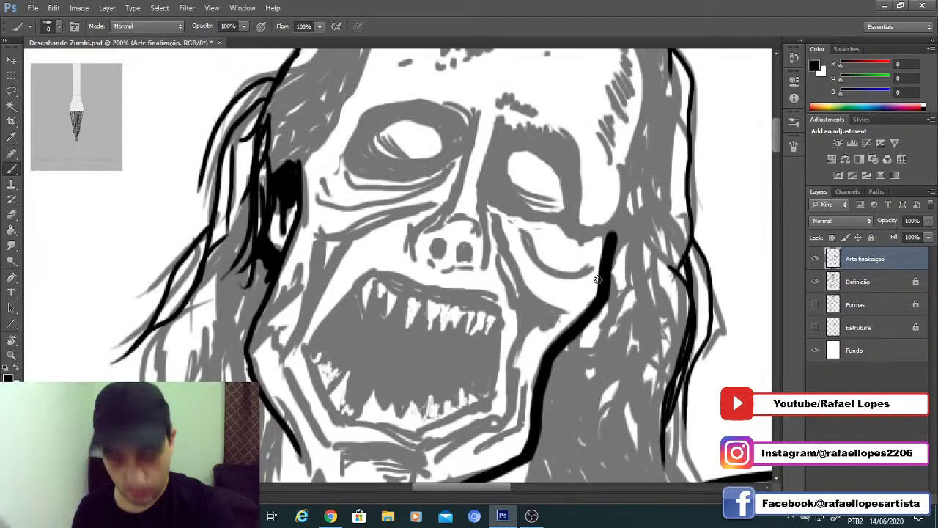
{"action": "left_click_drag", "start_coordinate": [619, 250], "coordinate": [582, 359]}
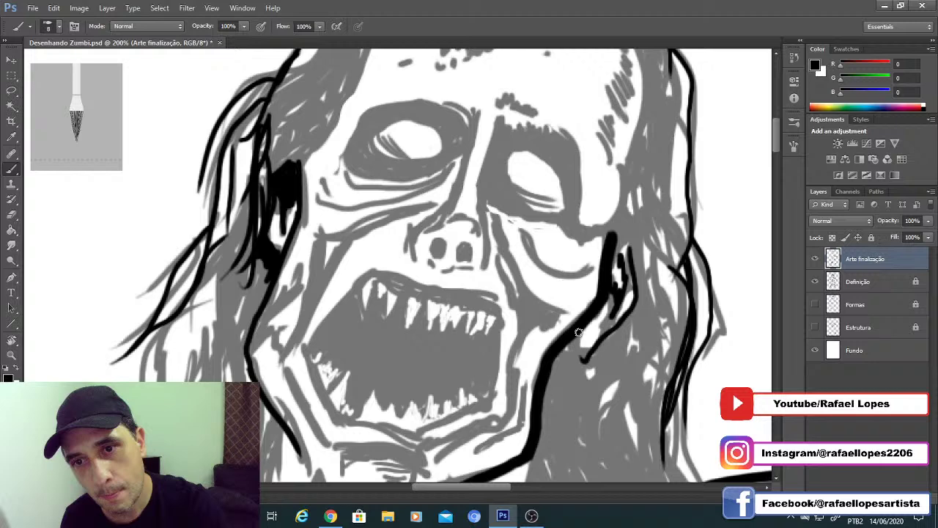
{"action": "left_click_drag", "start_coordinate": [635, 286], "coordinate": [658, 360]}
{"action": "left_click_drag", "start_coordinate": [642, 250], "coordinate": [662, 397]}
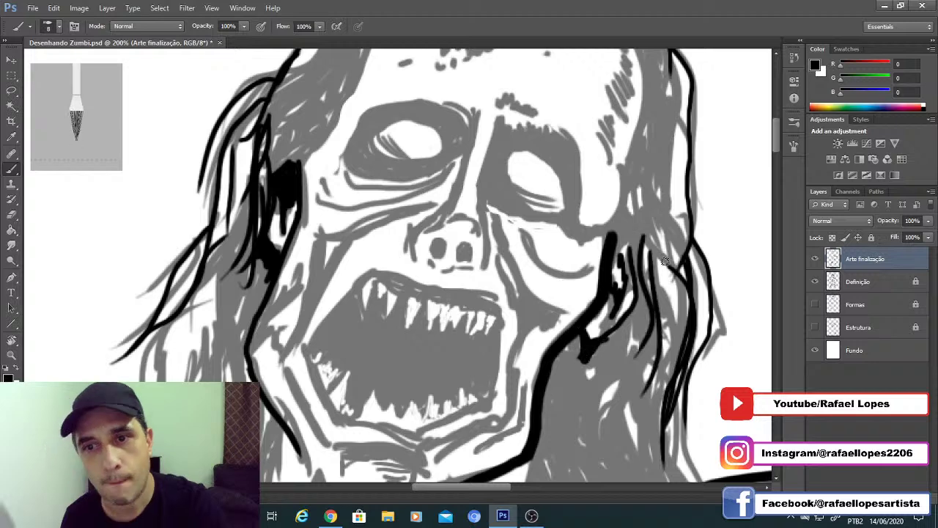
Step: Ink the hatching and outer edge of the left side of the forehead, plus the hair strands running down beside it
{"action": "scroll", "coordinate": [563, 251], "scroll_direction": "up", "scroll_amount": 3}
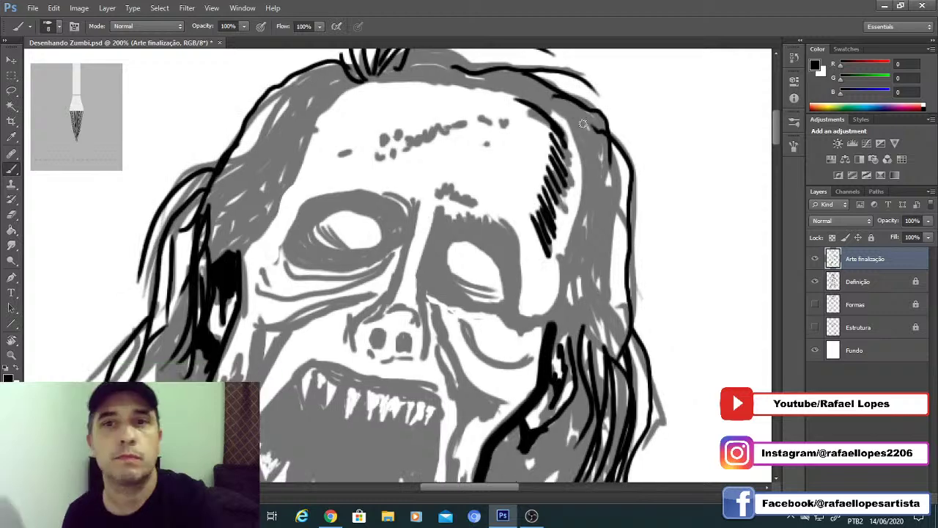
{"action": "left_click_drag", "start_coordinate": [582, 125], "coordinate": [559, 259]}
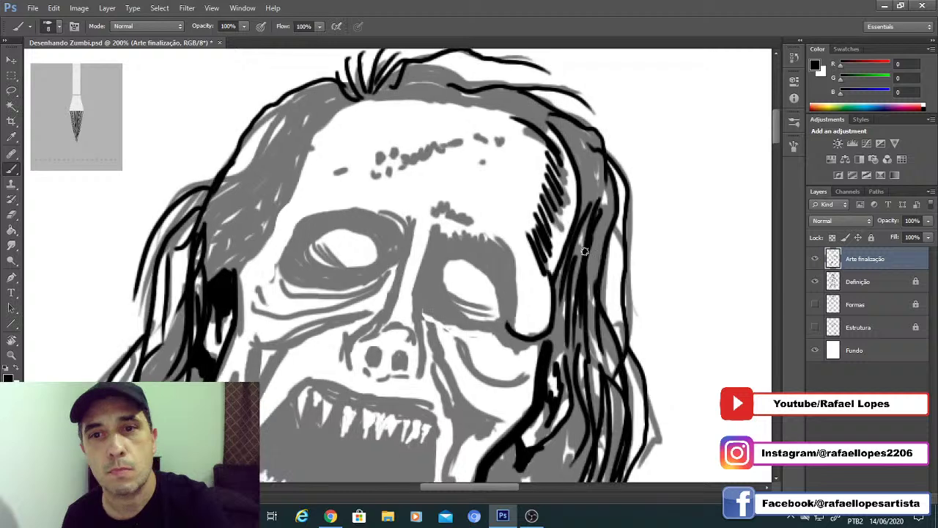
{"action": "mouse_move", "coordinate": [590, 374]}
{"action": "left_mouse_down"}
{"action": "mouse_move", "coordinate": [616, 205]}
{"action": "mouse_move", "coordinate": [600, 142]}
{"action": "left_mouse_up"}
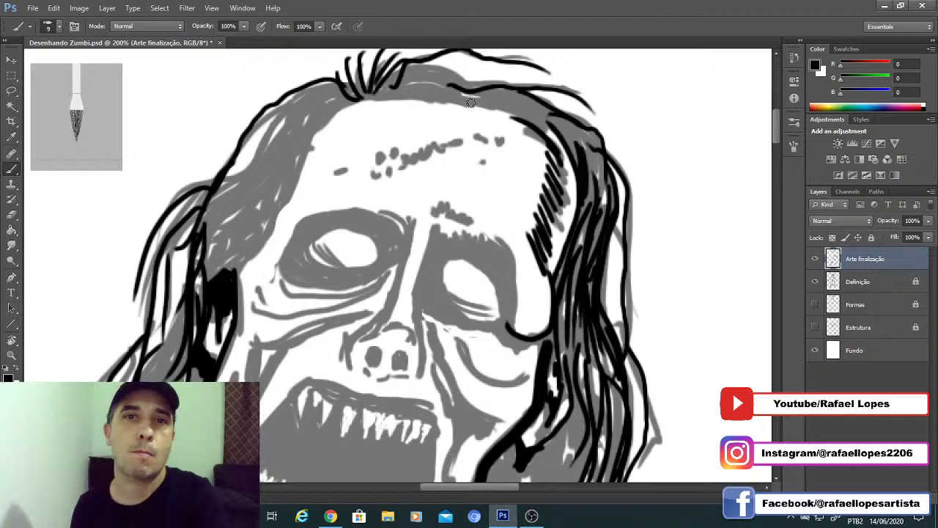
Step: Thicken the black hair mass from the crown down the left temple with a 15 px brush, redoing one faulty stroke
{"action": "key", "text": "]"}
{"action": "key", "text": "]"}
{"action": "mouse_move", "coordinate": [450, 93]}
{"action": "left_mouse_down"}
{"action": "mouse_move", "coordinate": [579, 147]}
{"action": "mouse_move", "coordinate": [574, 212]}
{"action": "left_mouse_up"}
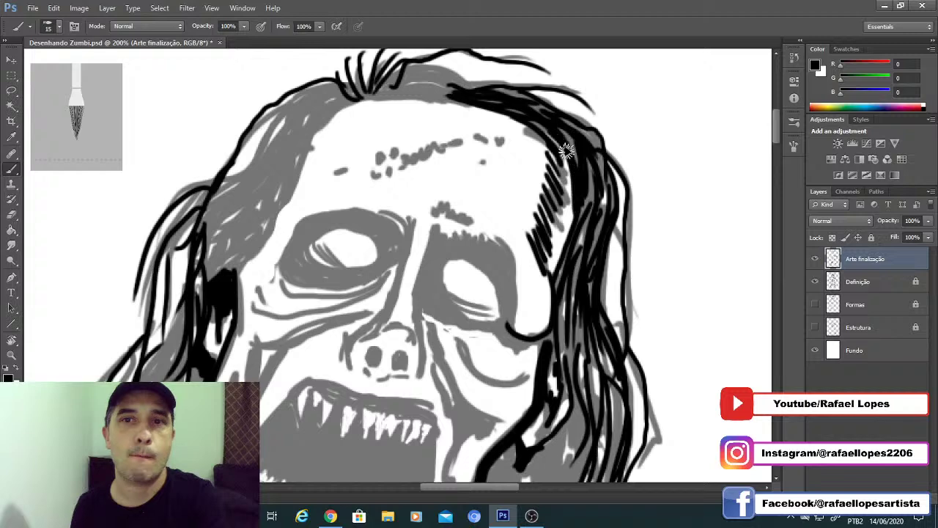
{"action": "mouse_move", "coordinate": [567, 151]}
{"action": "left_mouse_down"}
{"action": "mouse_move", "coordinate": [579, 240]}
{"action": "mouse_move", "coordinate": [565, 272]}
{"action": "left_mouse_up"}
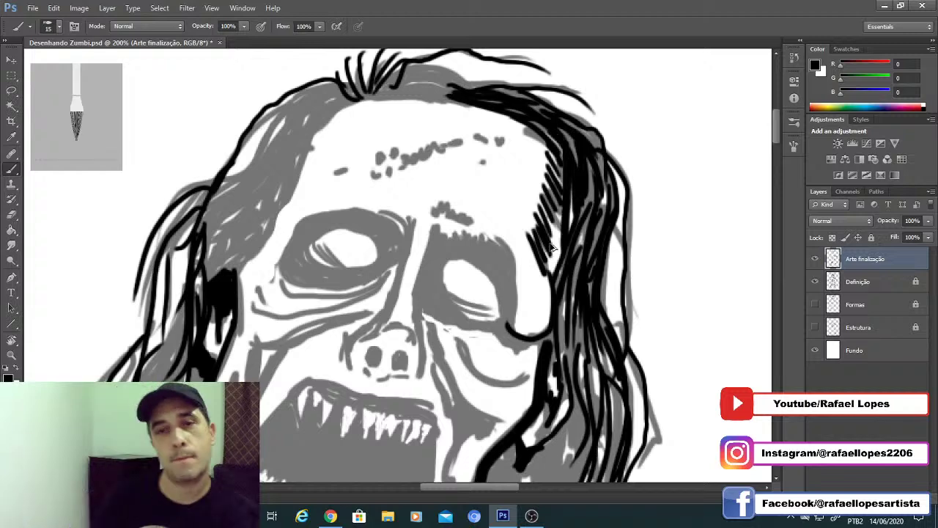
{"action": "key", "text": "ctrl+z"}
{"action": "mouse_move", "coordinate": [580, 152]}
{"action": "left_mouse_down"}
{"action": "mouse_move", "coordinate": [597, 230]}
{"action": "mouse_move", "coordinate": [576, 325]}
{"action": "left_mouse_up"}
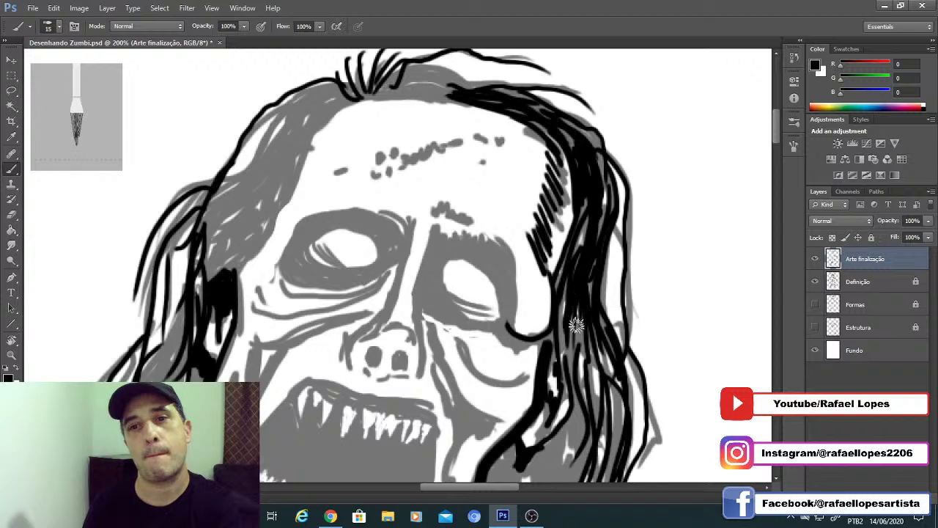
Step: Ink thick tapering strands in the hair below the left ear with the 15 px brush
{"action": "mouse_move", "coordinate": [565, 435]}
{"action": "left_mouse_down"}
{"action": "mouse_move", "coordinate": [605, 279]}
{"action": "mouse_move", "coordinate": [586, 370]}
{"action": "left_mouse_up"}
{"action": "left_click_drag", "start_coordinate": [624, 261], "coordinate": [601, 381]}
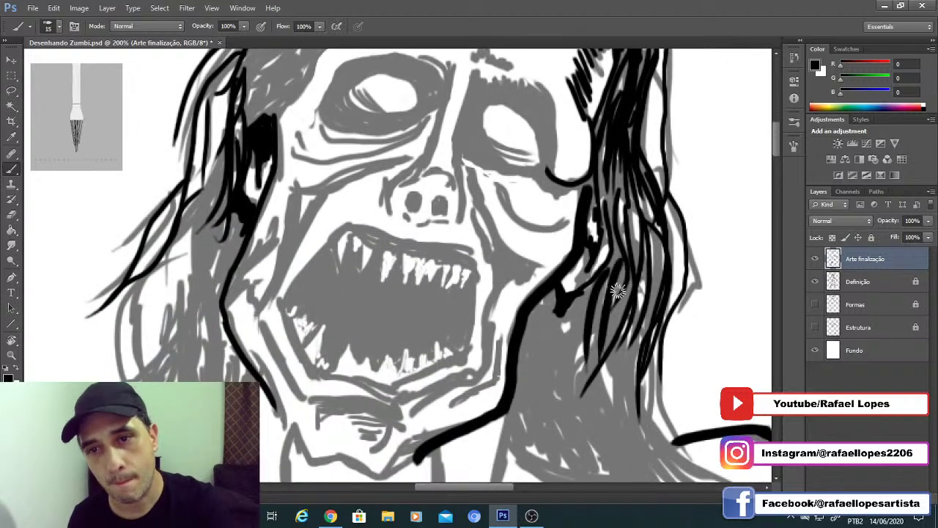
{"action": "mouse_move", "coordinate": [623, 279]}
{"action": "left_mouse_down"}
{"action": "mouse_move", "coordinate": [590, 378]}
{"action": "mouse_move", "coordinate": [583, 443]}
{"action": "left_mouse_up"}
{"action": "left_click_drag", "start_coordinate": [627, 340], "coordinate": [614, 434]}
{"action": "left_click_drag", "start_coordinate": [625, 347], "coordinate": [620, 447]}
Step: Add two more thick strands to the hair between the left ear and the jaw line
{"action": "left_click", "coordinate": [581, 327], "text": "alt"}
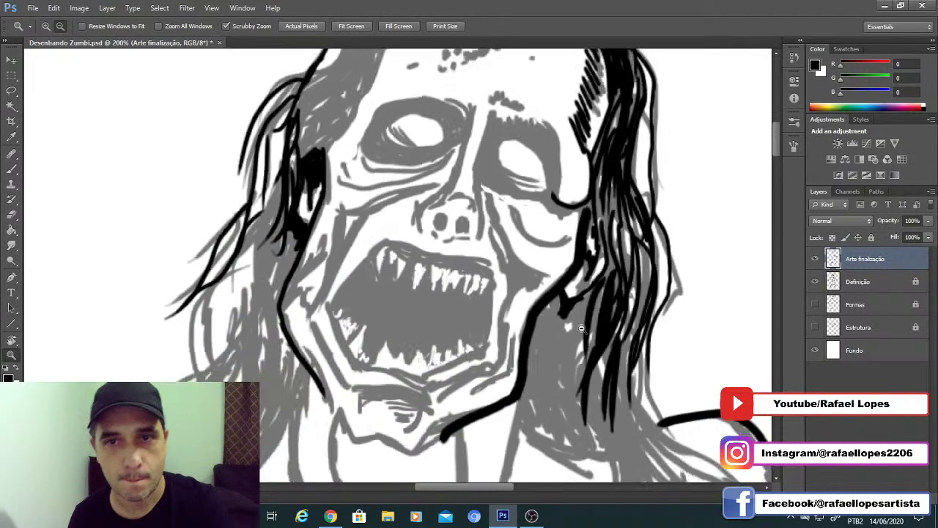
{"action": "left_click", "coordinate": [580, 327], "text": "alt"}
{"action": "left_click_drag", "start_coordinate": [558, 332], "coordinate": [442, 199]}
{"action": "left_click", "coordinate": [561, 335], "text": "ctrl"}
{"action": "key", "text": "b"}
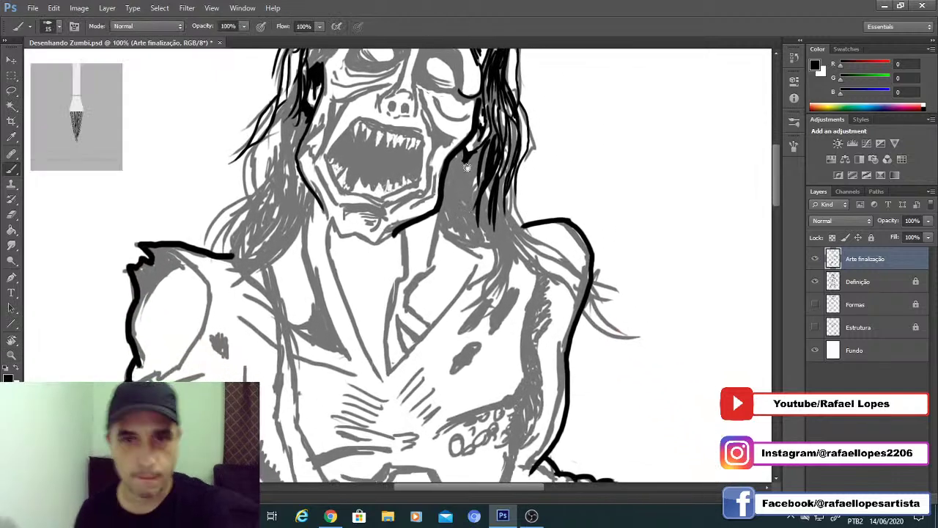
{"action": "mouse_move", "coordinate": [469, 164]}
{"action": "left_mouse_down"}
{"action": "mouse_move", "coordinate": [478, 192]}
{"action": "mouse_move", "coordinate": [469, 220]}
{"action": "mouse_move", "coordinate": [460, 198]}
{"action": "left_mouse_up"}
{"action": "left_click_drag", "start_coordinate": [473, 194], "coordinate": [460, 226]}
Step: Reduce the brush size to 9 px and ink finer strands through the hair beside the left jaw
{"action": "key", "text": "bracketleft"}
{"action": "key", "text": "bracketleft"}
{"action": "key", "text": "bracketleft"}
{"action": "key", "text": "bracketleft"}
{"action": "key", "text": "bracketleft"}
{"action": "key", "text": "bracketleft"}
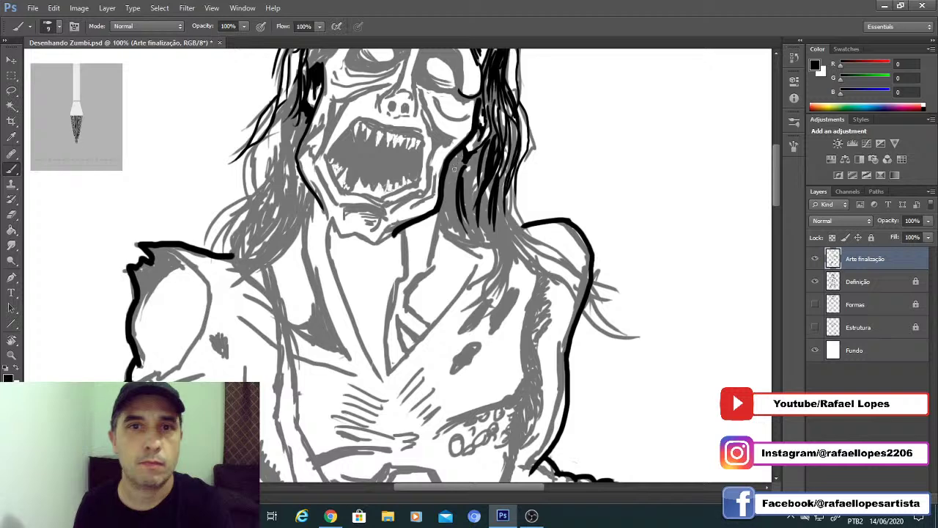
{"action": "mouse_move", "coordinate": [456, 163]}
{"action": "left_mouse_down"}
{"action": "mouse_move", "coordinate": [462, 192]}
{"action": "mouse_move", "coordinate": [449, 226]}
{"action": "left_mouse_up"}
{"action": "left_click_drag", "start_coordinate": [451, 183], "coordinate": [448, 218]}
{"action": "left_click_drag", "start_coordinate": [462, 192], "coordinate": [465, 226]}
{"action": "left_click_drag", "start_coordinate": [471, 164], "coordinate": [467, 178]}
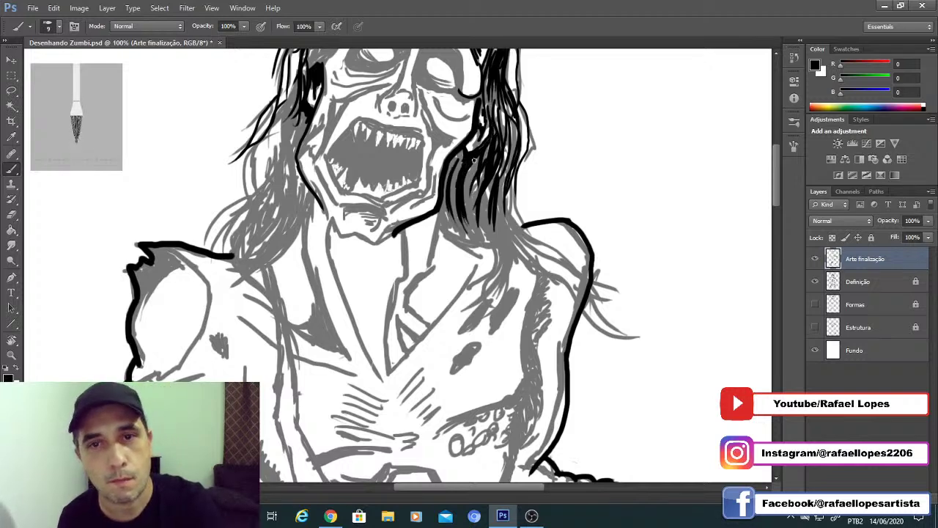
{"action": "mouse_move", "coordinate": [478, 158]}
{"action": "left_mouse_down"}
{"action": "mouse_move", "coordinate": [466, 213]}
{"action": "mouse_move", "coordinate": [501, 232]}
{"action": "left_mouse_up"}
Step: Set the brush size to 10 px and ink the hair ends falling over the zombie's left shoulder
{"action": "key", "text": "bracketright"}
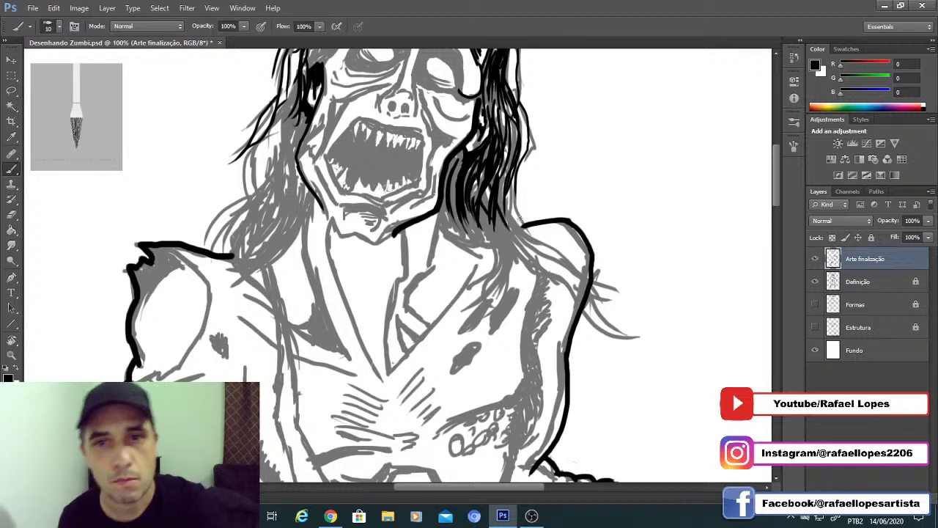
{"action": "left_click_drag", "start_coordinate": [501, 174], "coordinate": [506, 243]}
{"action": "mouse_move", "coordinate": [514, 134]}
{"action": "left_mouse_down"}
{"action": "mouse_move", "coordinate": [508, 185]}
{"action": "mouse_move", "coordinate": [504, 168]}
{"action": "mouse_move", "coordinate": [517, 202]}
{"action": "left_mouse_up"}
{"action": "mouse_move", "coordinate": [516, 157]}
{"action": "left_mouse_down"}
{"action": "mouse_move", "coordinate": [542, 199]}
{"action": "mouse_move", "coordinate": [625, 251]}
{"action": "left_mouse_up"}
{"action": "left_click_drag", "start_coordinate": [542, 202], "coordinate": [610, 244]}
{"action": "left_click_drag", "start_coordinate": [569, 217], "coordinate": [607, 248]}
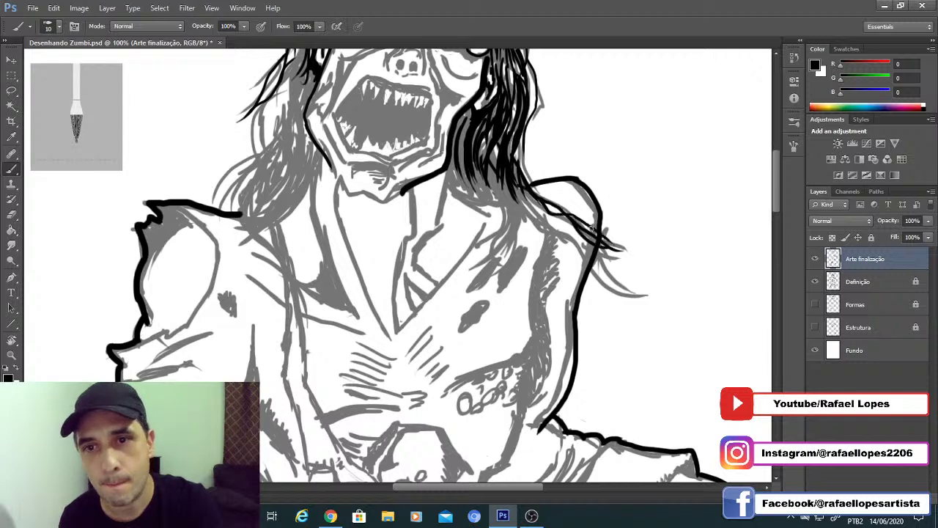
{"action": "mouse_move", "coordinate": [526, 194]}
{"action": "left_mouse_down"}
{"action": "mouse_move", "coordinate": [611, 272]}
{"action": "mouse_move", "coordinate": [597, 257]}
{"action": "mouse_move", "coordinate": [637, 285]}
{"action": "left_mouse_up"}
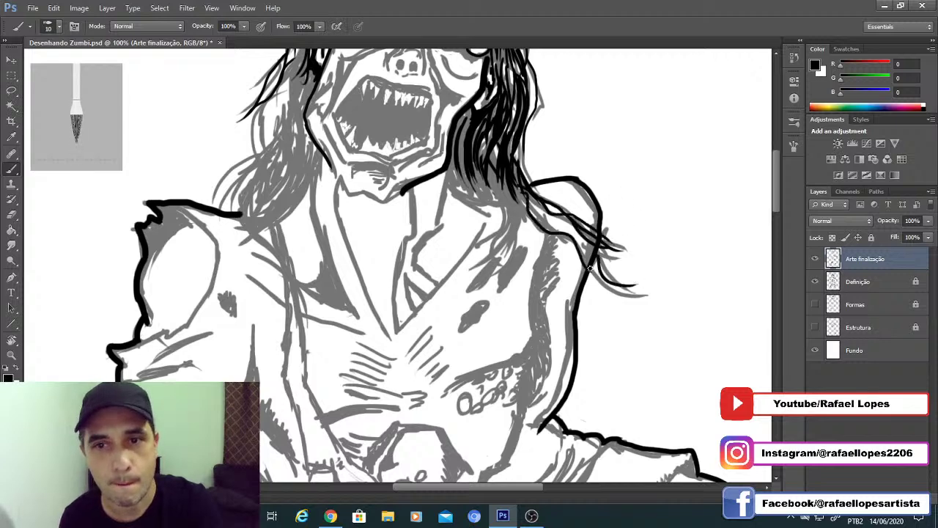
Step: Ink the left side of the neck and the long edge from the chin down to the chest with a 10 px brush
{"action": "left_click_drag", "start_coordinate": [497, 200], "coordinate": [539, 231]}
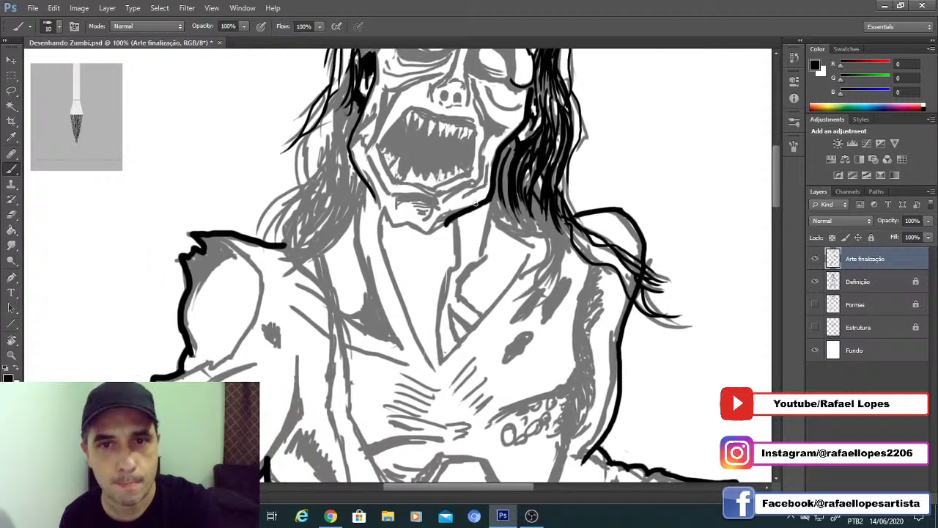
{"action": "key", "text": "bracketright"}
{"action": "left_click_drag", "start_coordinate": [493, 199], "coordinate": [481, 258]}
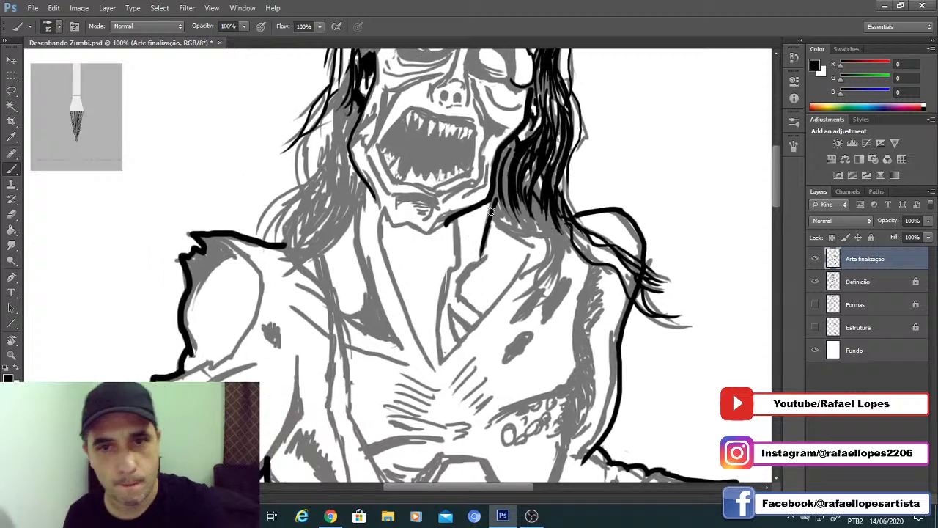
{"action": "key", "text": "ctrl+z"}
{"action": "key", "text": "bracketleft"}
{"action": "left_click_drag", "start_coordinate": [495, 201], "coordinate": [484, 251]}
{"action": "mouse_move", "coordinate": [454, 220]}
{"action": "left_mouse_down"}
{"action": "mouse_move", "coordinate": [456, 266]}
{"action": "mouse_move", "coordinate": [430, 305]}
{"action": "mouse_move", "coordinate": [457, 232]}
{"action": "mouse_move", "coordinate": [449, 287]}
{"action": "mouse_move", "coordinate": [452, 317]}
{"action": "left_mouse_up"}
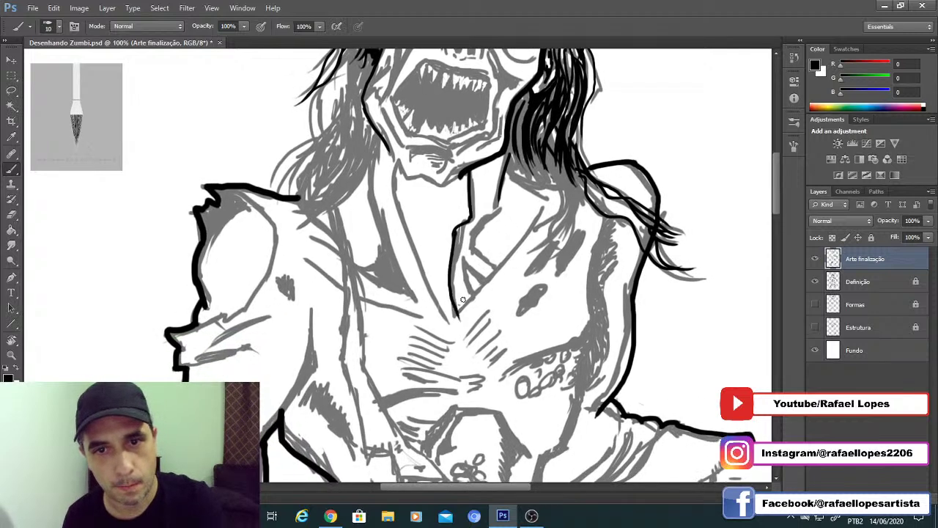
Step: Ink the inner collar edge and the small triangular fold beside the chest opening with a 10 px brush
{"action": "mouse_move", "coordinate": [464, 262]}
{"action": "left_mouse_down"}
{"action": "mouse_move", "coordinate": [488, 288]}
{"action": "mouse_move", "coordinate": [477, 235]}
{"action": "mouse_move", "coordinate": [473, 249]}
{"action": "mouse_move", "coordinate": [500, 206]}
{"action": "left_mouse_up"}
{"action": "key", "text": "z"}
{"action": "left_click", "coordinate": [480, 282]}
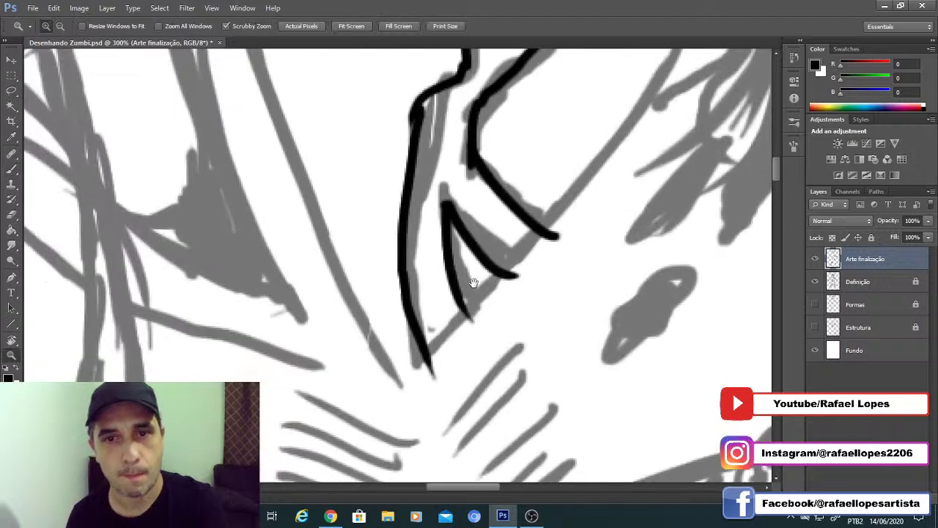
{"action": "left_click", "coordinate": [484, 294], "text": "alt"}
{"action": "left_click_drag", "start_coordinate": [485, 293], "coordinate": [472, 318]}
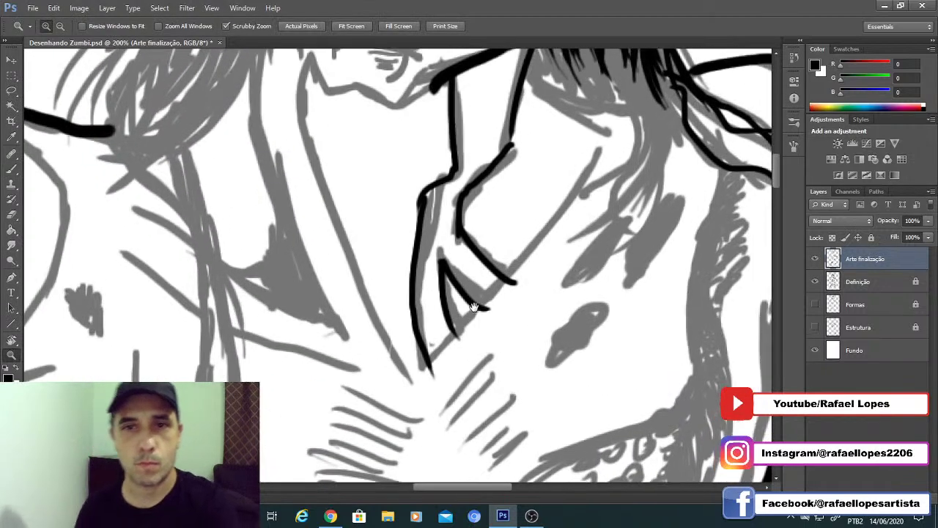
Step: Ink the lapel edge on the zombie's left side down to the V at the chest and trim the overshooting line end
{"action": "key", "text": "b"}
{"action": "mouse_move", "coordinate": [600, 153]}
{"action": "left_mouse_down"}
{"action": "mouse_move", "coordinate": [557, 217]}
{"action": "mouse_move", "coordinate": [473, 303]}
{"action": "left_mouse_up"}
{"action": "key", "text": "ctrl+z"}
{"action": "mouse_move", "coordinate": [599, 147]}
{"action": "left_mouse_down"}
{"action": "mouse_move", "coordinate": [557, 219]}
{"action": "mouse_move", "coordinate": [394, 403]}
{"action": "left_mouse_up"}
{"action": "key", "text": "e"}
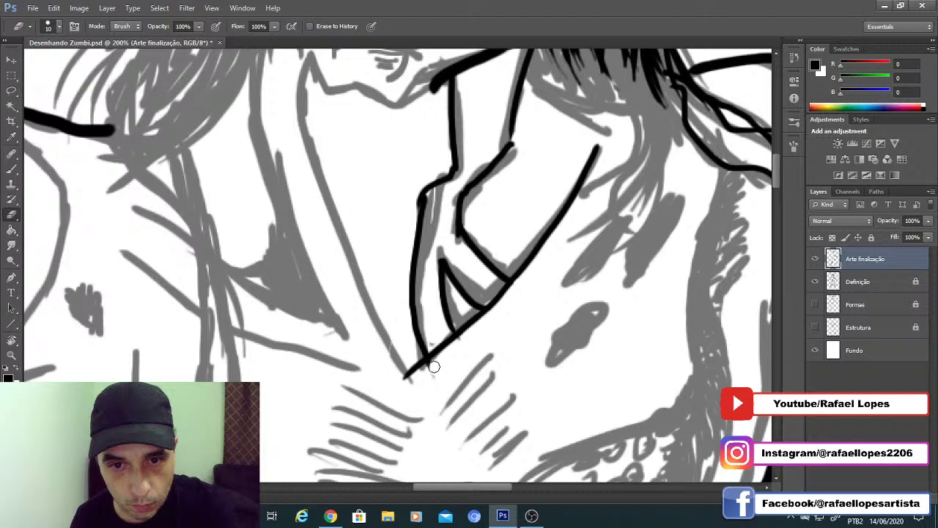
{"action": "key", "text": "z"}
{"action": "left_click_drag", "start_coordinate": [444, 277], "coordinate": [399, 270]}
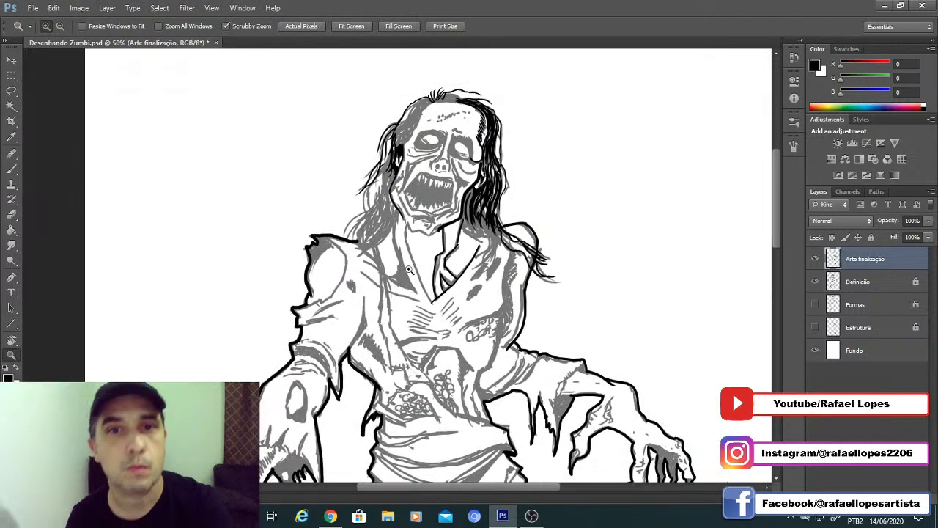
Step: Ink the nose line from the inner brow of the zombie's left eye down around the nostril
{"action": "left_click", "coordinate": [410, 269]}
{"action": "left_click_drag", "start_coordinate": [456, 150], "coordinate": [426, 236]}
{"action": "left_click", "coordinate": [430, 208]}
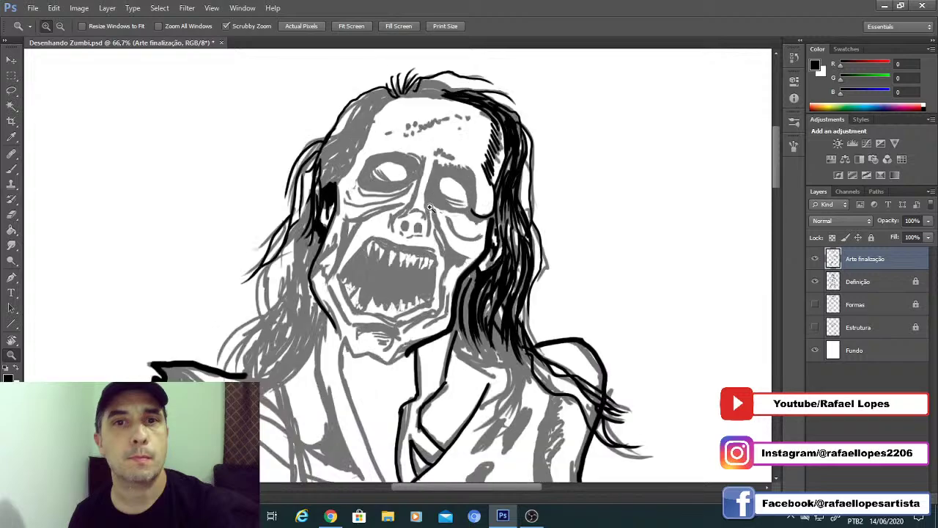
{"action": "left_click", "coordinate": [431, 208]}
{"action": "left_click", "coordinate": [430, 208]}
{"action": "left_click", "coordinate": [399, 243], "text": "alt"}
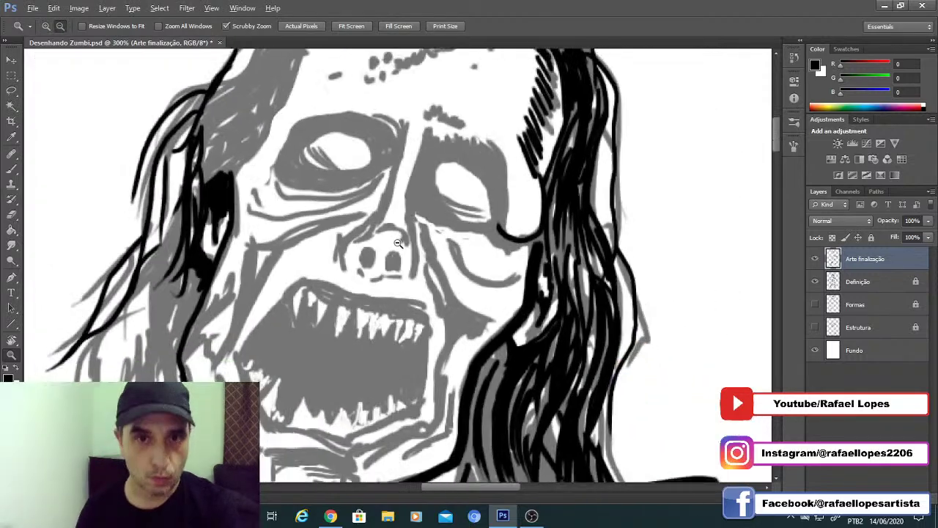
{"action": "left_click", "coordinate": [398, 244], "text": "alt"}
{"action": "left_click", "coordinate": [398, 243], "text": "alt"}
{"action": "key", "text": "b"}
{"action": "left_click_drag", "start_coordinate": [411, 187], "coordinate": [403, 269]}
Step: Outline the zombie's left eyeball and ink the lid folds beneath it
{"action": "key", "text": "z"}
{"action": "left_click", "coordinate": [402, 231]}
{"action": "left_click", "coordinate": [402, 231]}
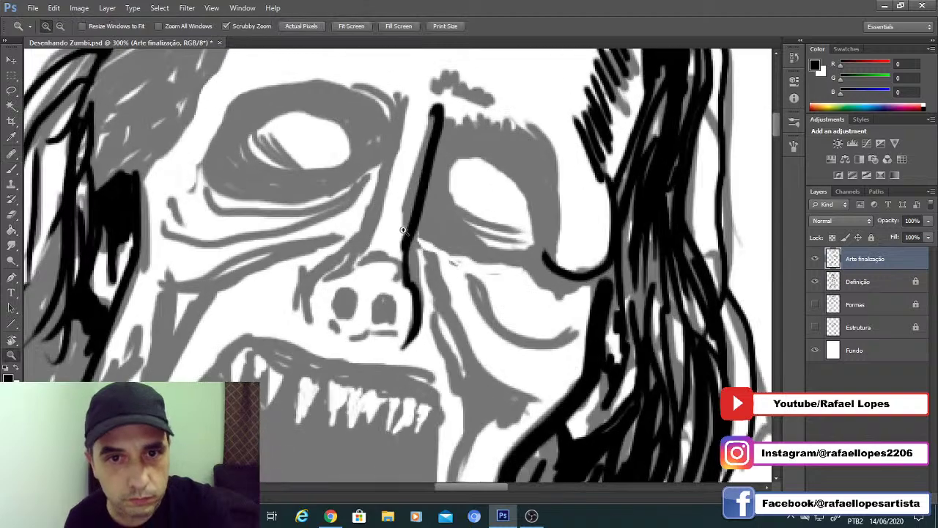
{"action": "key", "text": "b"}
{"action": "mouse_move", "coordinate": [443, 163]}
{"action": "left_mouse_down"}
{"action": "mouse_move", "coordinate": [448, 192]}
{"action": "mouse_move", "coordinate": [522, 230]}
{"action": "left_mouse_up"}
{"action": "mouse_move", "coordinate": [448, 196]}
{"action": "left_mouse_down"}
{"action": "mouse_move", "coordinate": [517, 242]}
{"action": "mouse_move", "coordinate": [472, 250]}
{"action": "mouse_move", "coordinate": [513, 272]}
{"action": "left_mouse_up"}
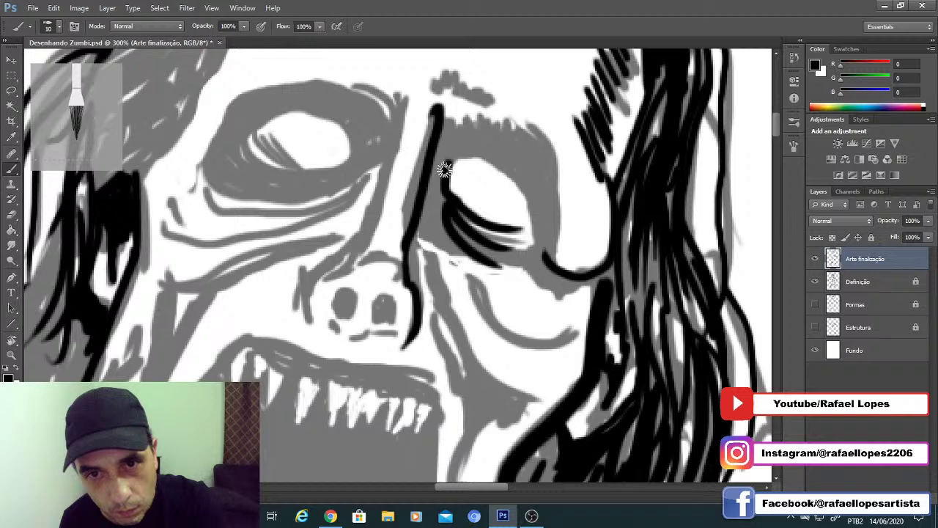
{"action": "mouse_move", "coordinate": [440, 167]}
{"action": "left_mouse_down"}
{"action": "mouse_move", "coordinate": [473, 154]}
{"action": "mouse_move", "coordinate": [520, 187]}
{"action": "mouse_move", "coordinate": [530, 206]}
{"action": "mouse_move", "coordinate": [511, 239]}
{"action": "mouse_move", "coordinate": [468, 220]}
{"action": "mouse_move", "coordinate": [525, 231]}
{"action": "left_mouse_up"}
{"action": "left_click_drag", "start_coordinate": [517, 170], "coordinate": [506, 150]}
Step: Outline the socket around the zombie's left eye and fill it with solid black, keeping the eyeball white
{"action": "mouse_move", "coordinate": [434, 109]}
{"action": "left_mouse_down"}
{"action": "mouse_move", "coordinate": [478, 124]}
{"action": "mouse_move", "coordinate": [557, 214]}
{"action": "mouse_move", "coordinate": [548, 259]}
{"action": "left_mouse_up"}
{"action": "mouse_move", "coordinate": [411, 213]}
{"action": "left_mouse_down"}
{"action": "mouse_move", "coordinate": [403, 229]}
{"action": "mouse_move", "coordinate": [600, 286]}
{"action": "left_mouse_up"}
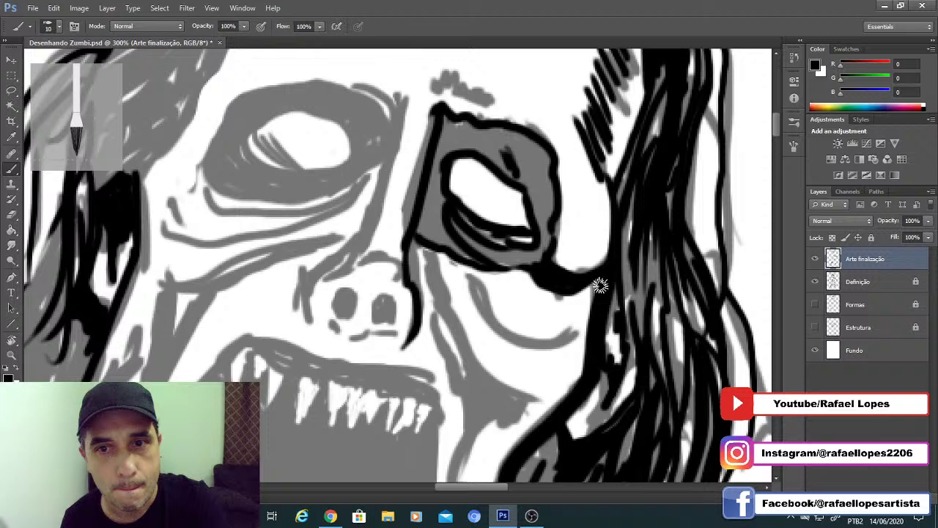
{"action": "left_click_drag", "start_coordinate": [421, 246], "coordinate": [439, 193]}
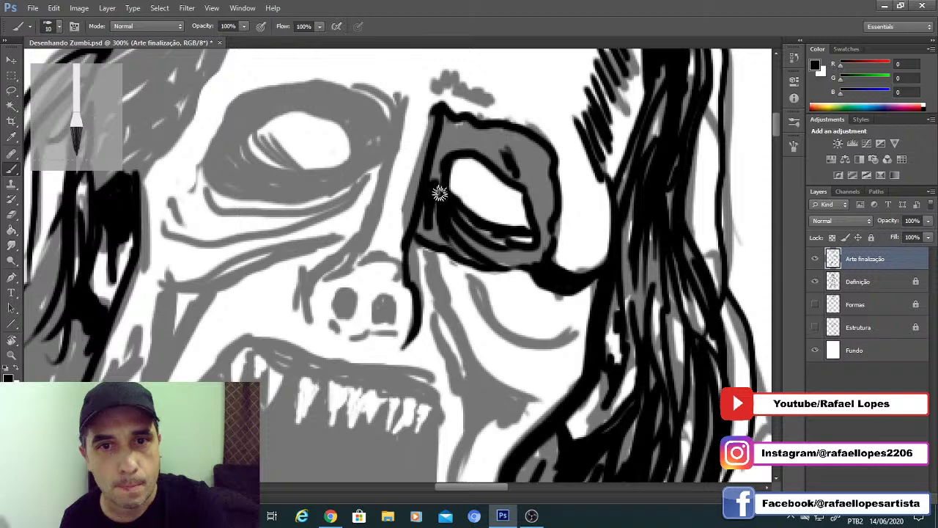
{"action": "mouse_move", "coordinate": [440, 193]}
{"action": "left_mouse_down"}
{"action": "mouse_move", "coordinate": [472, 138]}
{"action": "mouse_move", "coordinate": [517, 177]}
{"action": "left_mouse_up"}
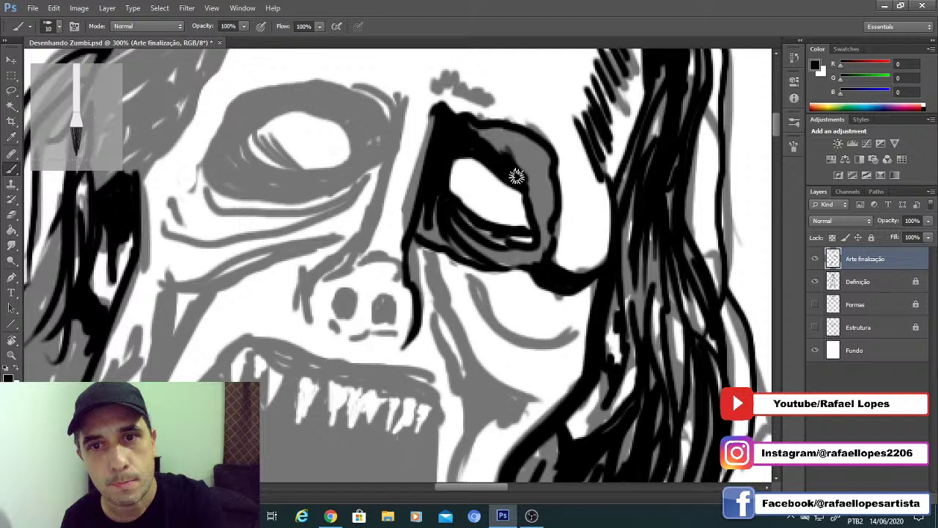
{"action": "mouse_move", "coordinate": [517, 176]}
{"action": "left_mouse_down"}
{"action": "mouse_move", "coordinate": [545, 241]}
{"action": "mouse_move", "coordinate": [457, 224]}
{"action": "left_mouse_up"}
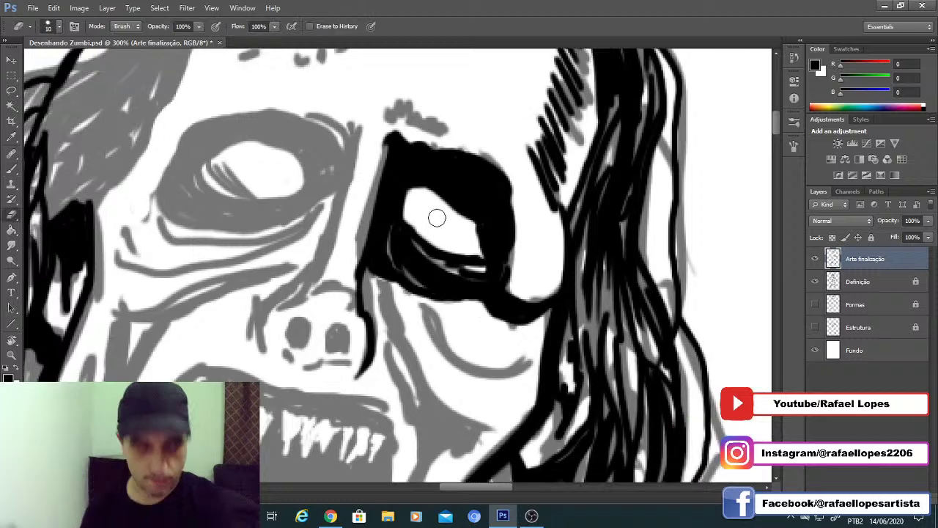
{"action": "key", "text": "bracketleft"}
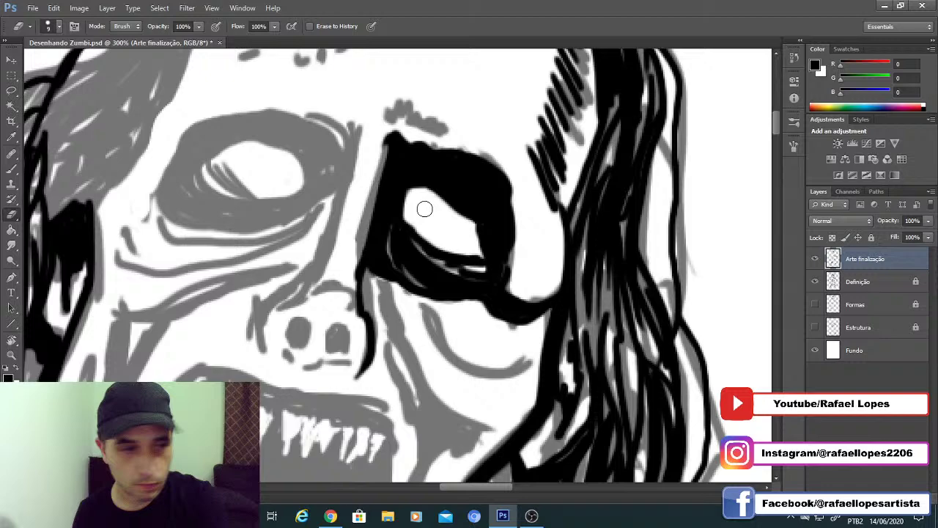
Step: Ink short eyebrow hairs above the inner corner of the zombie's left eye with a 9 px brush
{"action": "key", "text": "z"}
{"action": "key", "text": "ctrl+minus"}
{"action": "key", "text": "ctrl+minus"}
{"action": "key", "text": "ctrl+minus"}
{"action": "key", "text": "ctrl+plus"}
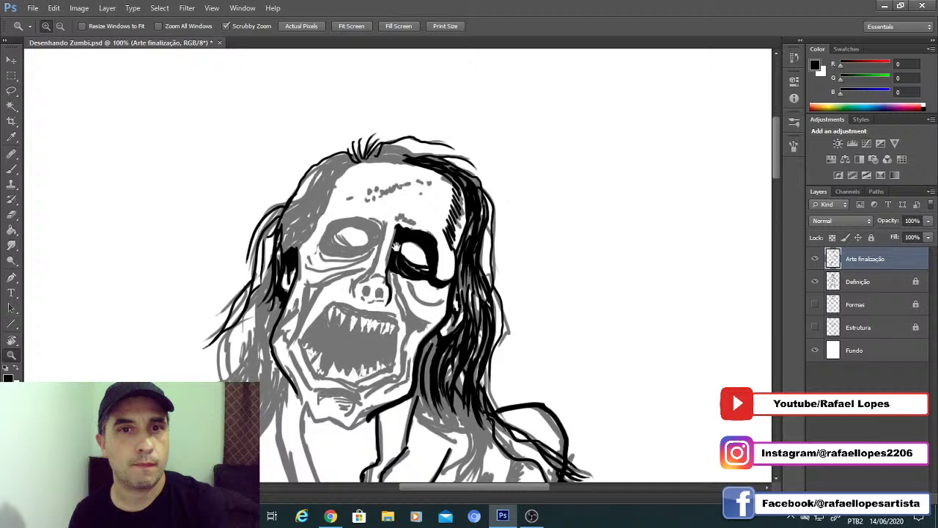
{"action": "left_click", "coordinate": [397, 247]}
{"action": "key", "text": "b"}
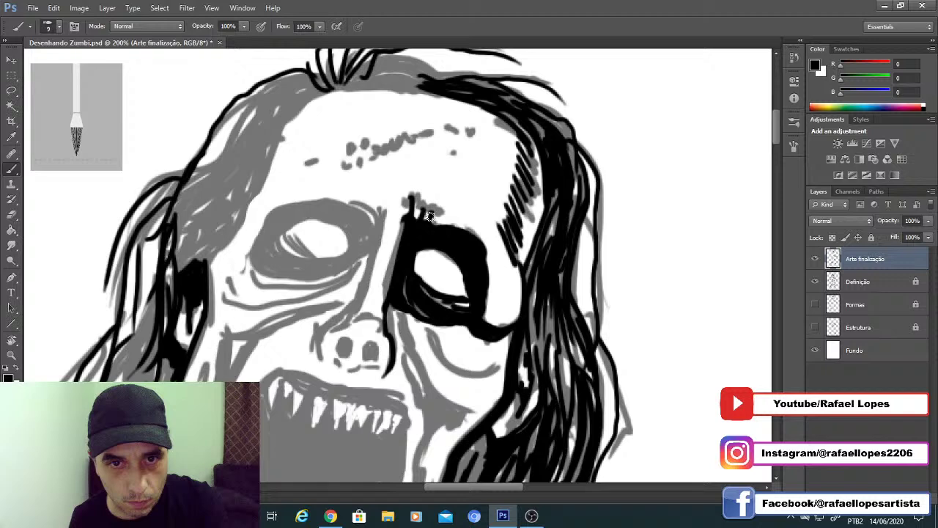
{"action": "left_click_drag", "start_coordinate": [430, 216], "coordinate": [428, 223]}
{"action": "left_click_drag", "start_coordinate": [440, 205], "coordinate": [441, 222]}
{"action": "left_click_drag", "start_coordinate": [452, 215], "coordinate": [449, 225]}
Step: Set the brush size to 10 px and dab black spots along the scar across the forehead
{"action": "key", "text": "bracketright"}
{"action": "left_click_drag", "start_coordinate": [308, 161], "coordinate": [369, 164]}
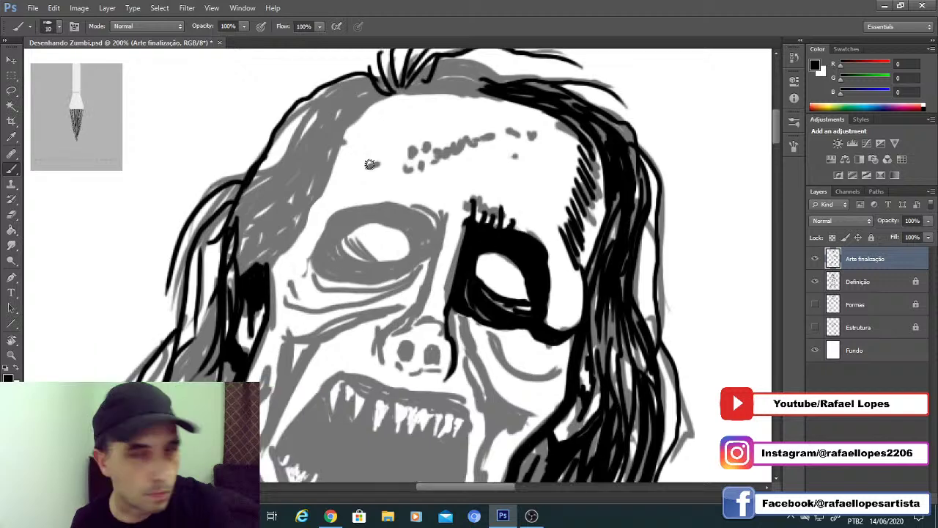
{"action": "left_click", "coordinate": [372, 167]}
{"action": "left_click", "coordinate": [402, 168]}
{"action": "left_click", "coordinate": [408, 152]}
{"action": "left_click", "coordinate": [421, 166]}
{"action": "left_click", "coordinate": [427, 149]}
{"action": "left_click", "coordinate": [438, 150]}
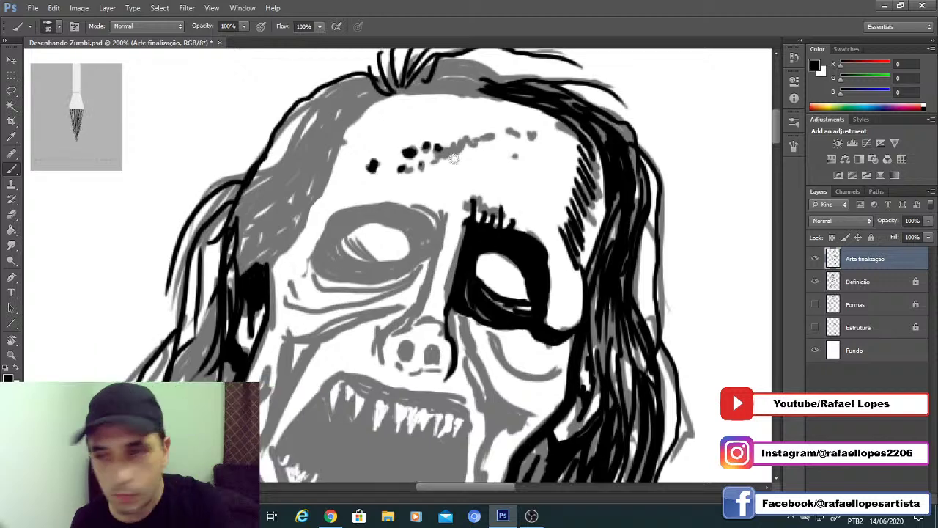
{"action": "left_click", "coordinate": [453, 159]}
{"action": "left_click", "coordinate": [455, 169]}
{"action": "left_click_drag", "start_coordinate": [463, 142], "coordinate": [459, 160]}
{"action": "left_click", "coordinate": [459, 160]}
{"action": "left_click_drag", "start_coordinate": [473, 156], "coordinate": [481, 156]}
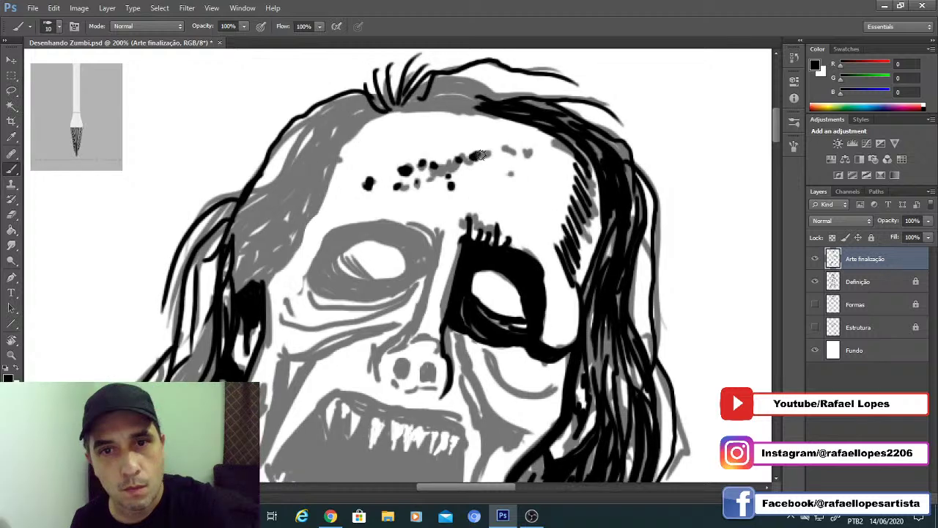
{"action": "left_click", "coordinate": [477, 155]}
{"action": "left_click", "coordinate": [492, 150]}
{"action": "left_click", "coordinate": [506, 149]}
{"action": "left_click", "coordinate": [529, 152]}
{"action": "left_click", "coordinate": [509, 176]}
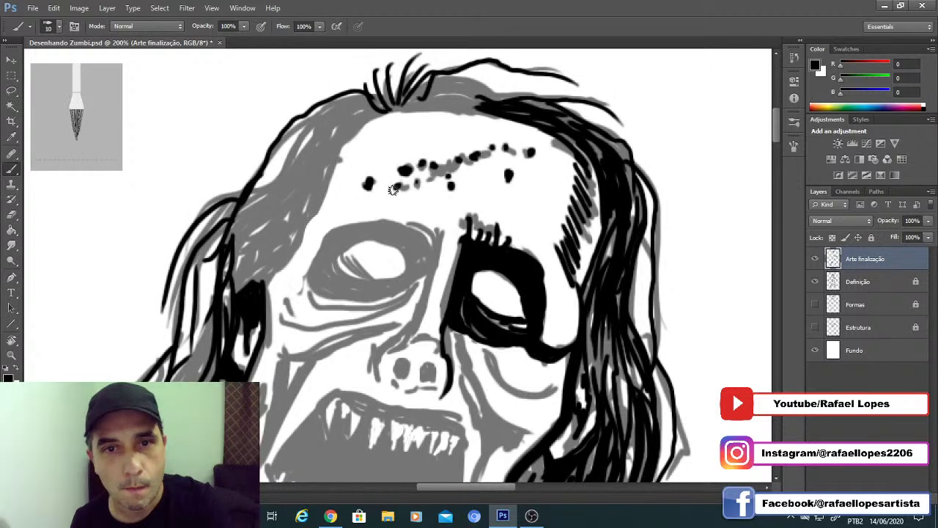
Step: Enlarge the brush to 20 px and thicken the spots in the middle of the forehead scar
{"action": "key", "text": "bracketright"}
{"action": "left_click", "coordinate": [423, 167]}
{"action": "left_click", "coordinate": [433, 166]}
{"action": "left_click", "coordinate": [448, 157]}
{"action": "left_click", "coordinate": [460, 160]}
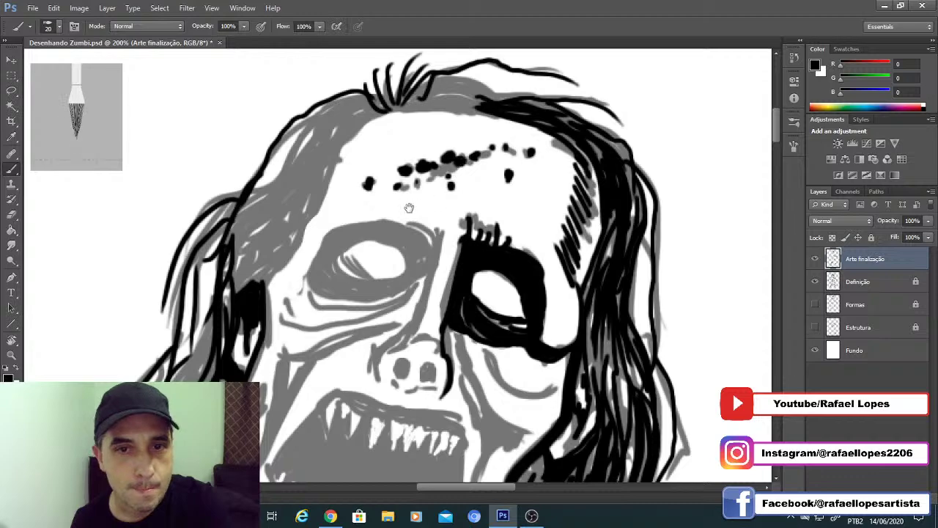
Step: Reduce the brush to 8 px and ink the eyeball outline and lid folds of the zombie's right eye
{"action": "left_click_drag", "start_coordinate": [409, 207], "coordinate": [448, 161]}
{"action": "key", "text": "bracketleft"}
{"action": "key", "text": "bracketleft"}
{"action": "key", "text": "bracketleft"}
{"action": "left_click_drag", "start_coordinate": [386, 211], "coordinate": [415, 228]}
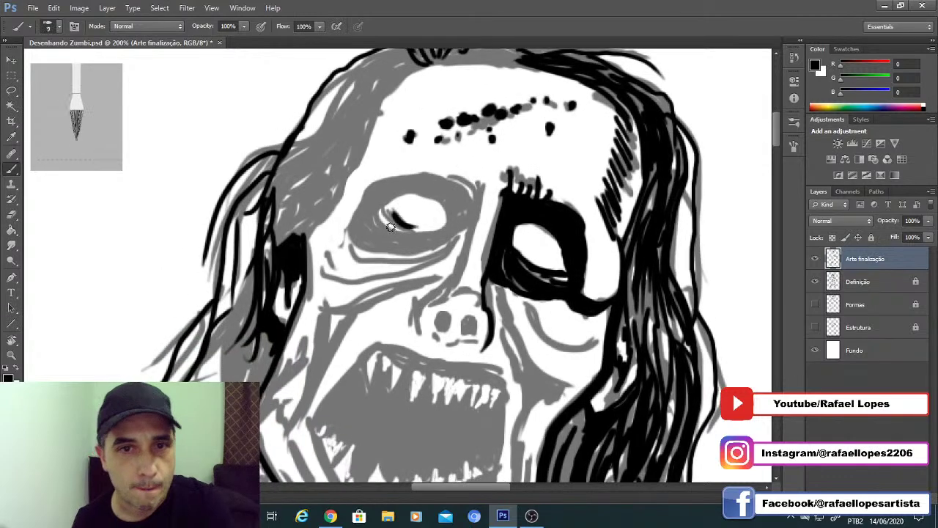
{"action": "key", "text": "ctrl+z"}
{"action": "scroll", "coordinate": [396, 223], "scroll_direction": "up", "scroll_amount": 1}
{"action": "key", "text": "bracketleft"}
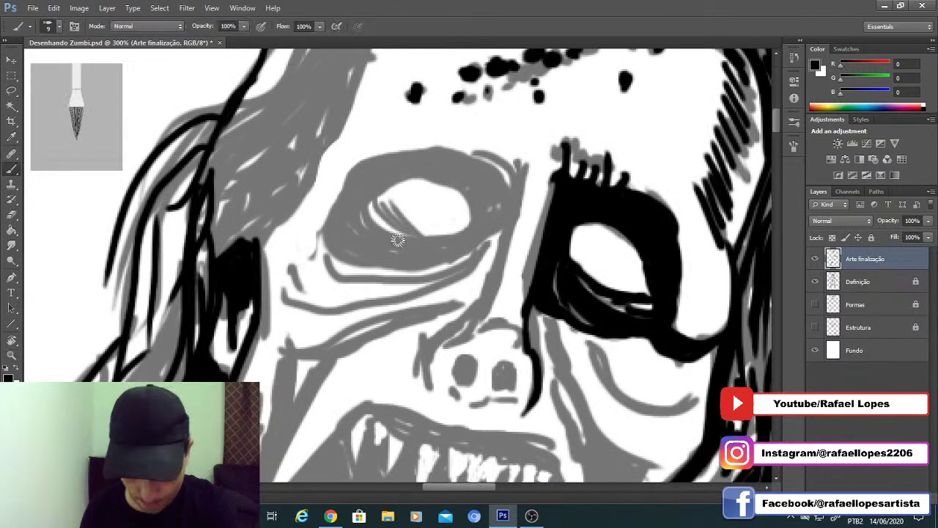
{"action": "mouse_move", "coordinate": [391, 206]}
{"action": "left_mouse_down"}
{"action": "mouse_move", "coordinate": [430, 235]}
{"action": "mouse_move", "coordinate": [405, 232]}
{"action": "mouse_move", "coordinate": [404, 248]}
{"action": "mouse_move", "coordinate": [461, 187]}
{"action": "mouse_move", "coordinate": [401, 181]}
{"action": "mouse_move", "coordinate": [361, 216]}
{"action": "mouse_move", "coordinate": [386, 209]}
{"action": "left_mouse_up"}
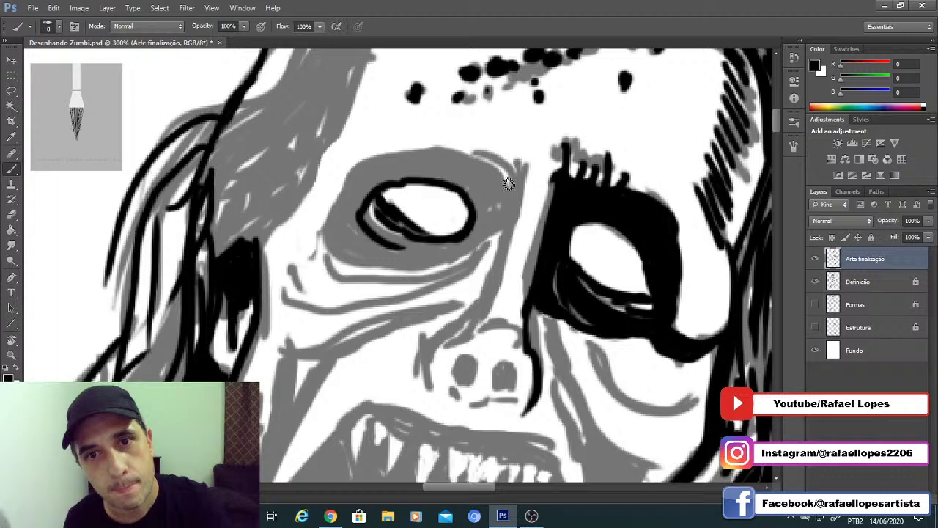
Step: Ink the brow hairs and contour of the zombie's right eye socket and fill the socket with solid black
{"action": "mouse_move", "coordinate": [489, 139]}
{"action": "left_mouse_down"}
{"action": "mouse_move", "coordinate": [516, 197]}
{"action": "mouse_move", "coordinate": [522, 150]}
{"action": "mouse_move", "coordinate": [509, 210]}
{"action": "mouse_move", "coordinate": [453, 263]}
{"action": "mouse_move", "coordinate": [373, 268]}
{"action": "mouse_move", "coordinate": [327, 220]}
{"action": "mouse_move", "coordinate": [367, 156]}
{"action": "mouse_move", "coordinate": [458, 147]}
{"action": "mouse_move", "coordinate": [506, 183]}
{"action": "mouse_move", "coordinate": [465, 138]}
{"action": "mouse_move", "coordinate": [484, 199]}
{"action": "mouse_move", "coordinate": [463, 181]}
{"action": "mouse_move", "coordinate": [469, 159]}
{"action": "mouse_move", "coordinate": [494, 203]}
{"action": "mouse_move", "coordinate": [481, 218]}
{"action": "mouse_move", "coordinate": [503, 199]}
{"action": "mouse_move", "coordinate": [473, 237]}
{"action": "mouse_move", "coordinate": [473, 180]}
{"action": "mouse_move", "coordinate": [415, 174]}
{"action": "mouse_move", "coordinate": [446, 153]}
{"action": "mouse_move", "coordinate": [394, 161]}
{"action": "mouse_move", "coordinate": [385, 183]}
{"action": "mouse_move", "coordinate": [360, 172]}
{"action": "mouse_move", "coordinate": [373, 165]}
{"action": "mouse_move", "coordinate": [352, 209]}
{"action": "mouse_move", "coordinate": [362, 241]}
{"action": "mouse_move", "coordinate": [342, 222]}
{"action": "mouse_move", "coordinate": [353, 255]}
{"action": "mouse_move", "coordinate": [447, 253]}
{"action": "mouse_move", "coordinate": [349, 227]}
{"action": "mouse_move", "coordinate": [360, 203]}
{"action": "mouse_move", "coordinate": [371, 252]}
{"action": "mouse_move", "coordinate": [459, 250]}
{"action": "left_mouse_up"}
{"action": "key", "text": "bracketright"}
{"action": "key", "text": "bracketright"}
{"action": "key", "text": "bracketright"}
{"action": "key", "text": "bracketright"}
Step: Set the brush size to 7 px and ink the bags and wrinkles under the zombie's right eye
{"action": "key", "text": "bracketleft"}
{"action": "key", "text": "bracketleft"}
{"action": "key", "text": "bracketleft"}
{"action": "key", "text": "bracketleft"}
{"action": "key", "text": "bracketleft"}
{"action": "key", "text": "bracketleft"}
{"action": "key", "text": "bracketleft"}
{"action": "key", "text": "bracketleft"}
{"action": "key", "text": "bracketleft"}
{"action": "key", "text": "bracketleft"}
{"action": "key", "text": "bracketleft"}
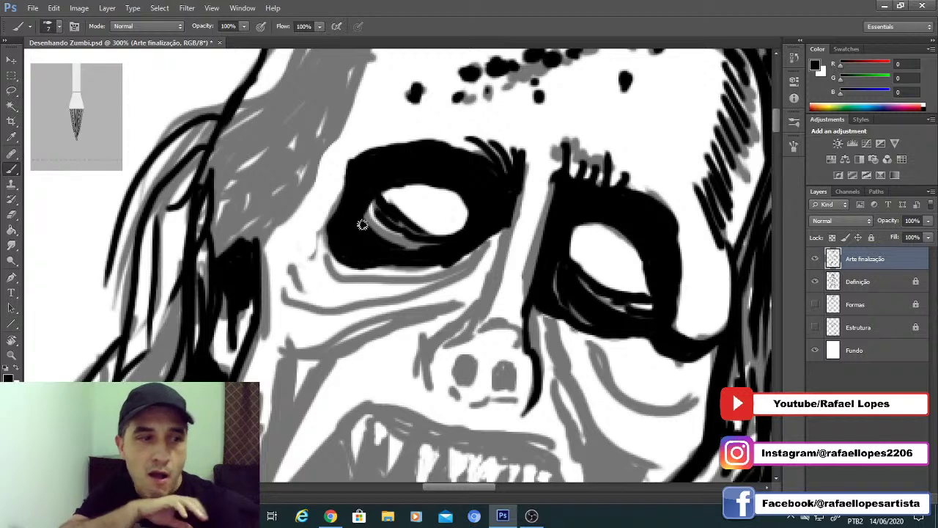
{"action": "mouse_move", "coordinate": [326, 224]}
{"action": "left_mouse_down"}
{"action": "mouse_move", "coordinate": [306, 274]}
{"action": "mouse_move", "coordinate": [354, 283]}
{"action": "mouse_move", "coordinate": [459, 264]}
{"action": "left_mouse_up"}
{"action": "left_click_drag", "start_coordinate": [364, 289], "coordinate": [419, 238]}
{"action": "mouse_move", "coordinate": [342, 217]}
{"action": "left_mouse_down"}
{"action": "mouse_move", "coordinate": [374, 263]}
{"action": "mouse_move", "coordinate": [446, 255]}
{"action": "mouse_move", "coordinate": [551, 196]}
{"action": "mouse_move", "coordinate": [555, 218]}
{"action": "left_mouse_up"}
Step: Ink the other side of the nose, blacken both nostrils, and hatch the shadow along the nose bridge
{"action": "left_click_drag", "start_coordinate": [561, 185], "coordinate": [519, 282]}
{"action": "left_click_drag", "start_coordinate": [478, 284], "coordinate": [490, 338]}
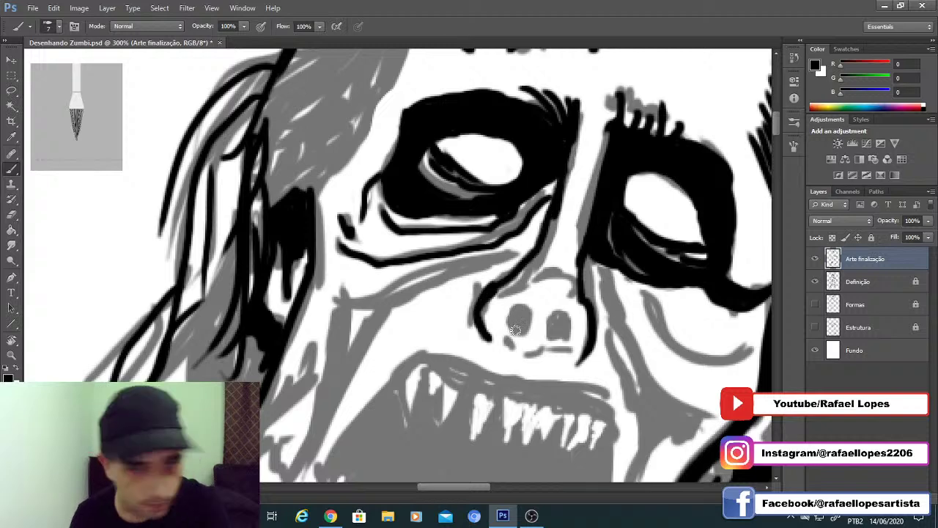
{"action": "left_click_drag", "start_coordinate": [516, 330], "coordinate": [519, 336]}
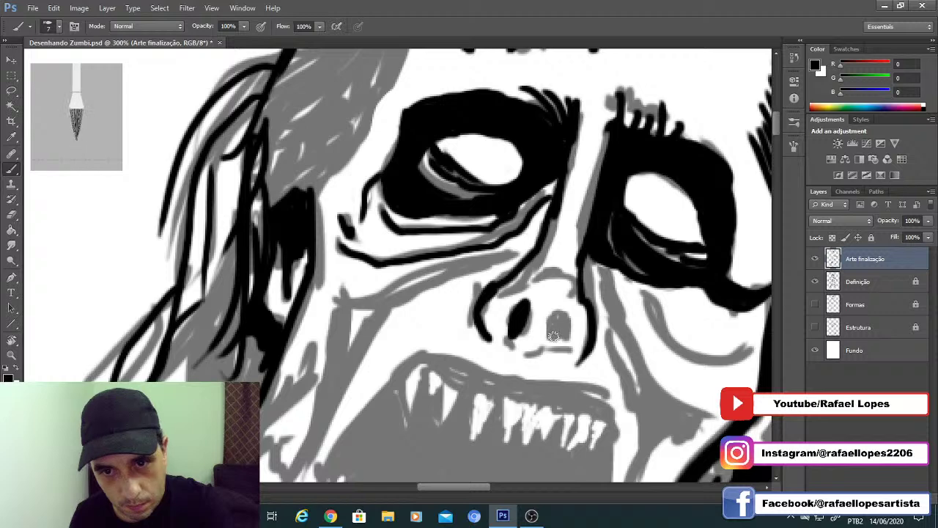
{"action": "mouse_move", "coordinate": [562, 303]}
{"action": "left_mouse_down"}
{"action": "mouse_move", "coordinate": [556, 331]}
{"action": "mouse_move", "coordinate": [543, 274]}
{"action": "mouse_move", "coordinate": [511, 291]}
{"action": "mouse_move", "coordinate": [550, 256]}
{"action": "mouse_move", "coordinate": [580, 266]}
{"action": "left_mouse_up"}
{"action": "left_click_drag", "start_coordinate": [578, 217], "coordinate": [587, 249]}
{"action": "mouse_move", "coordinate": [588, 195]}
{"action": "left_mouse_down"}
{"action": "mouse_move", "coordinate": [596, 221]}
{"action": "mouse_move", "coordinate": [606, 131]}
{"action": "left_mouse_up"}
Step: Ink the wrinkle under the zombie's left eye and the cheek fold, filling the hollow beside the mouth with black
{"action": "key", "text": "z"}
{"action": "left_click", "coordinate": [539, 236], "text": "alt"}
{"action": "left_click", "coordinate": [539, 236], "text": "alt"}
{"action": "left_click", "coordinate": [539, 238], "text": "alt"}
{"action": "left_click", "coordinate": [540, 239], "text": "alt"}
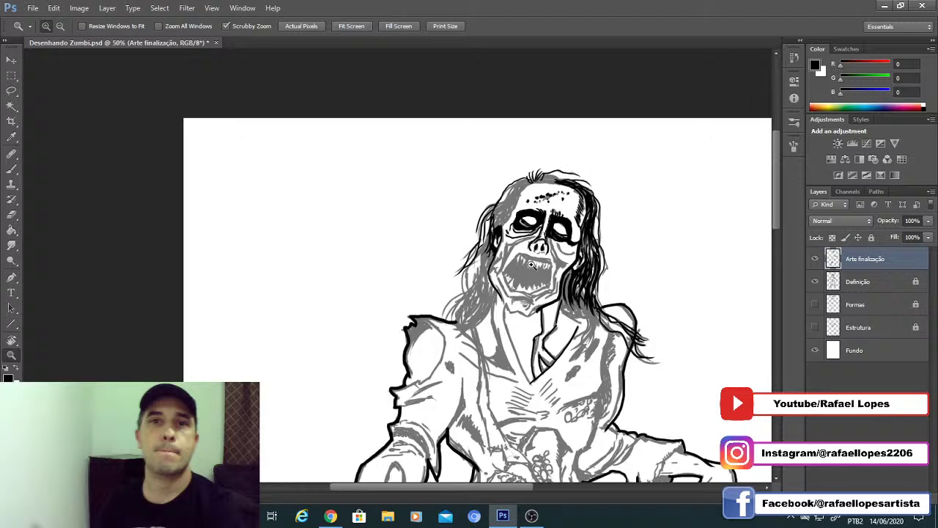
{"action": "left_click", "coordinate": [533, 266]}
{"action": "left_click", "coordinate": [536, 276]}
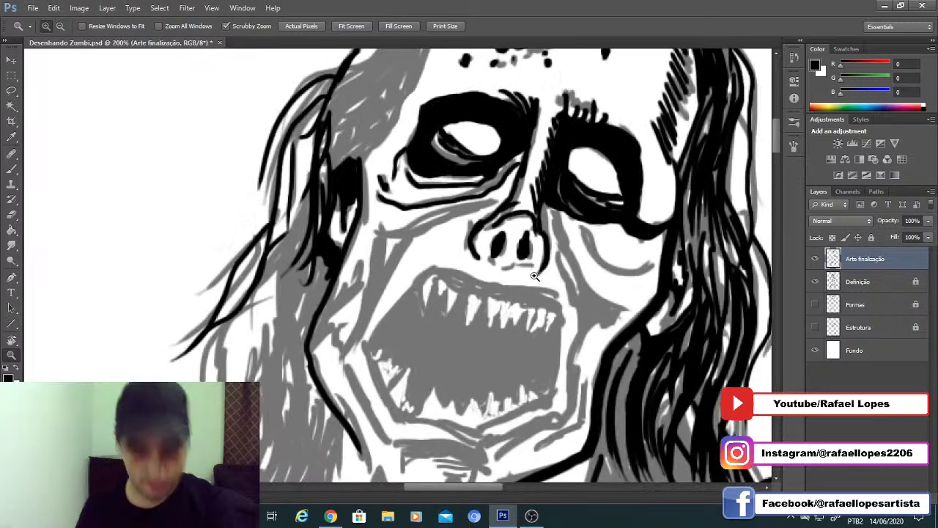
{"action": "key", "text": "b"}
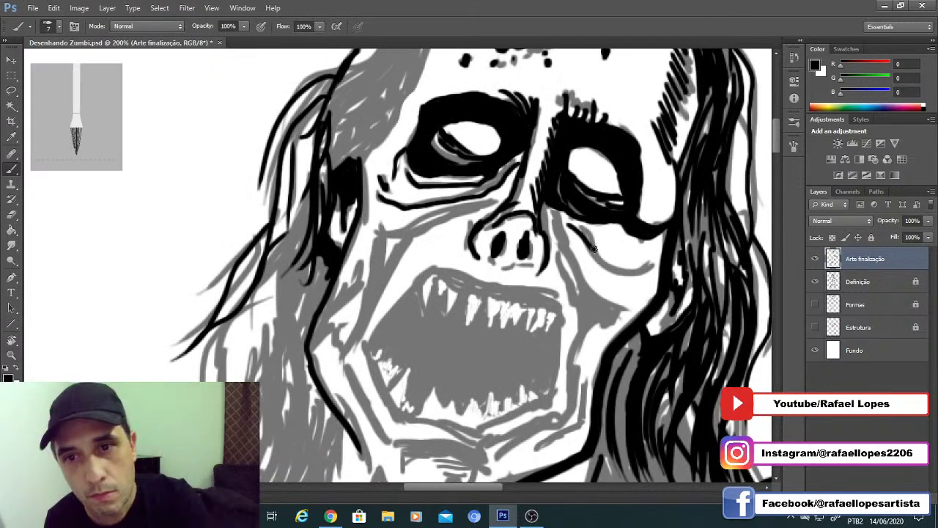
{"action": "left_click_drag", "start_coordinate": [594, 250], "coordinate": [651, 265]}
{"action": "mouse_move", "coordinate": [554, 216]}
{"action": "left_mouse_down"}
{"action": "mouse_move", "coordinate": [570, 266]}
{"action": "mouse_move", "coordinate": [621, 311]}
{"action": "mouse_move", "coordinate": [577, 349]}
{"action": "mouse_move", "coordinate": [608, 312]}
{"action": "left_mouse_up"}
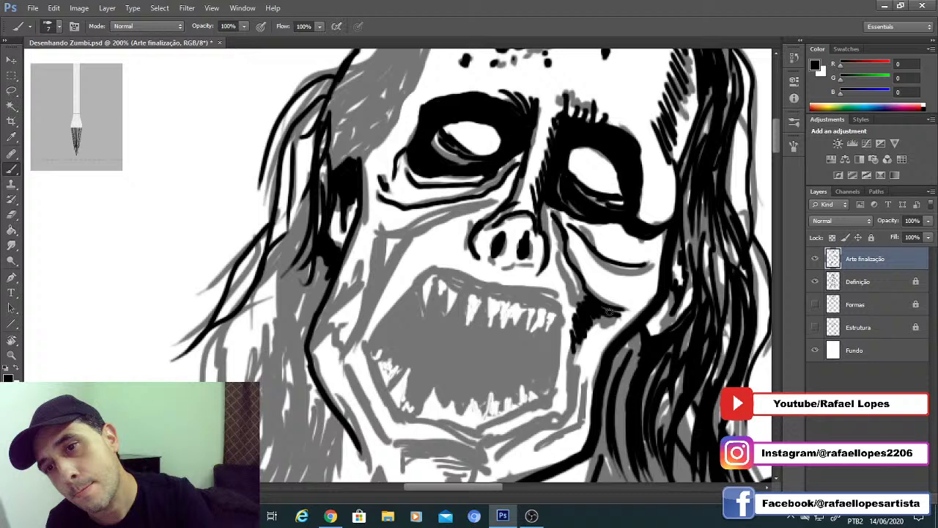
{"action": "mouse_move", "coordinate": [555, 266]}
{"action": "left_mouse_down"}
{"action": "mouse_move", "coordinate": [576, 312]}
{"action": "mouse_move", "coordinate": [563, 284]}
{"action": "left_mouse_up"}
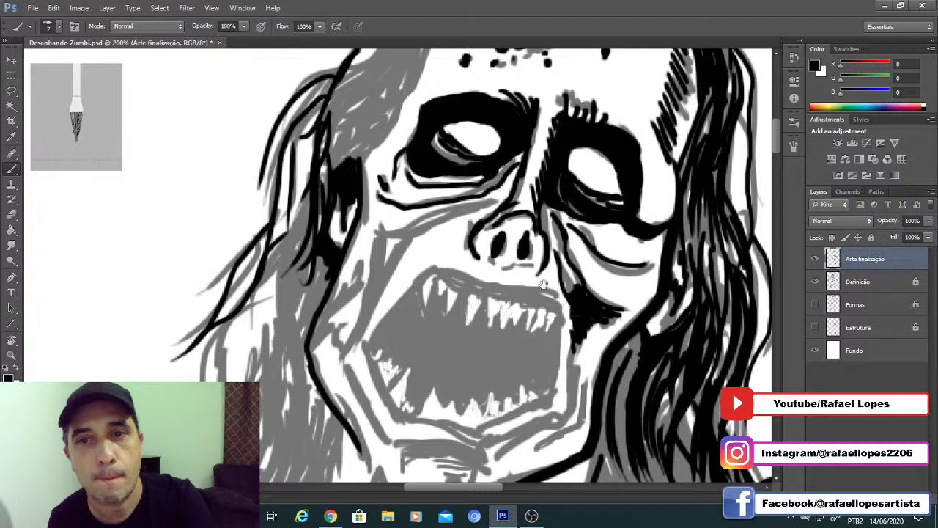
Step: Ink the full outline of the open mouth with an 8 px brush
{"action": "mouse_move", "coordinate": [543, 284]}
{"action": "left_mouse_down"}
{"action": "mouse_move", "coordinate": [561, 225]}
{"action": "mouse_move", "coordinate": [610, 219]}
{"action": "left_mouse_up"}
{"action": "left_click_drag", "start_coordinate": [519, 284], "coordinate": [543, 246]}
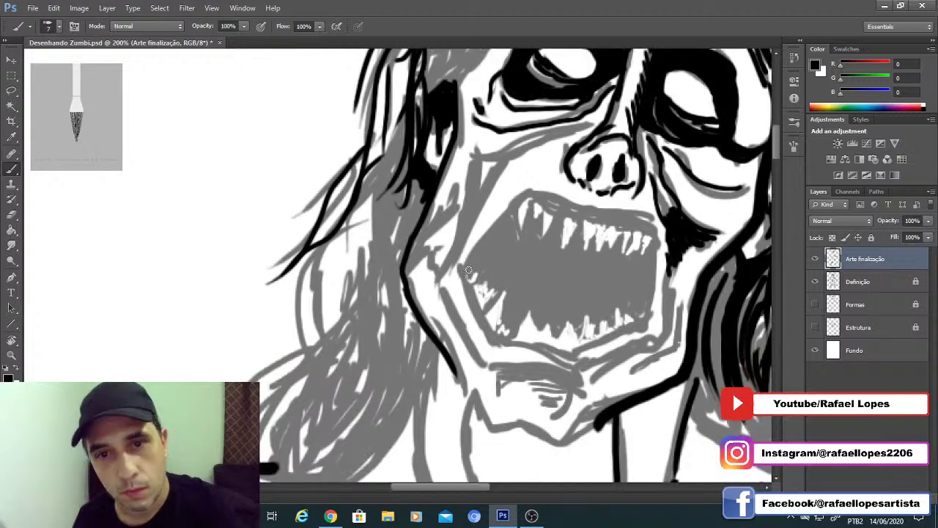
{"action": "left_click_drag", "start_coordinate": [490, 240], "coordinate": [463, 275]}
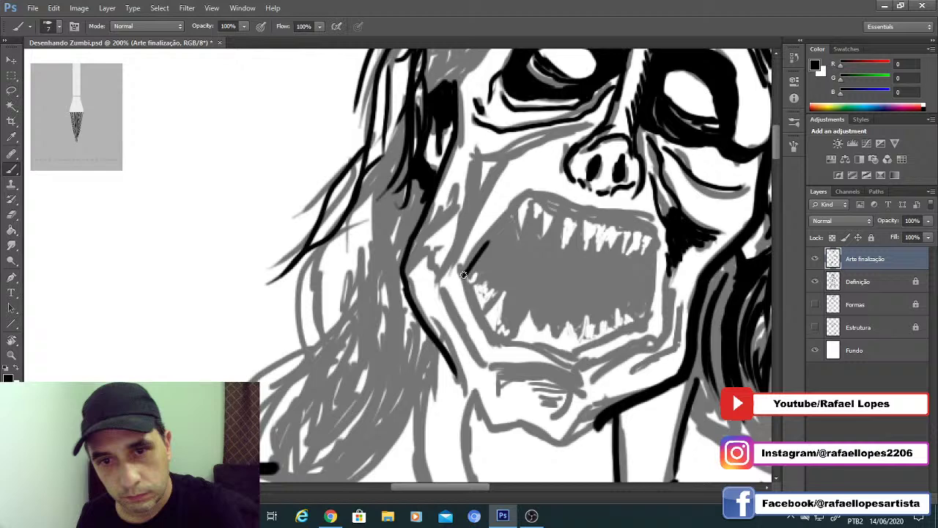
{"action": "left_click_drag", "start_coordinate": [533, 196], "coordinate": [474, 266]}
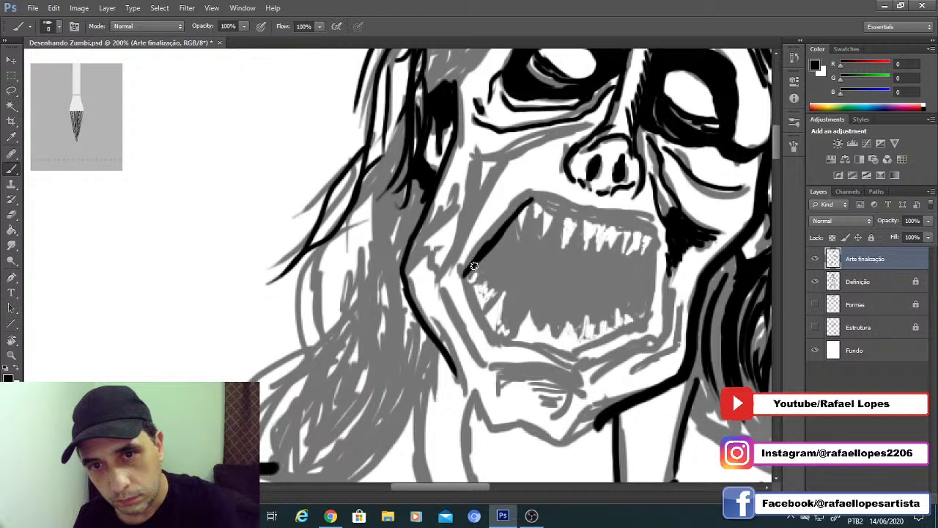
{"action": "left_click_drag", "start_coordinate": [533, 196], "coordinate": [640, 322]}
{"action": "left_click_drag", "start_coordinate": [590, 304], "coordinate": [601, 240]}
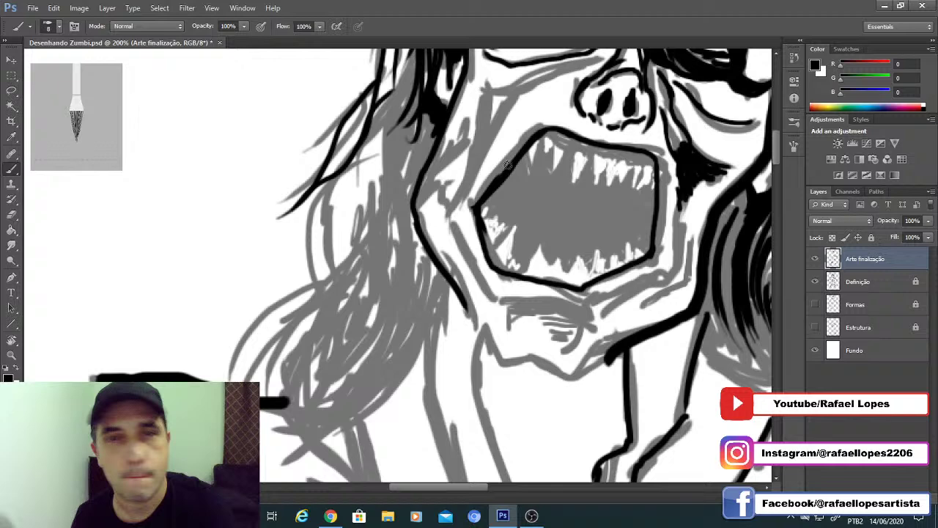
Step: Thicken the upper outline of the zombie's mouth and ink the row of pointed upper teeth
{"action": "left_click_drag", "start_coordinate": [482, 196], "coordinate": [546, 126]}
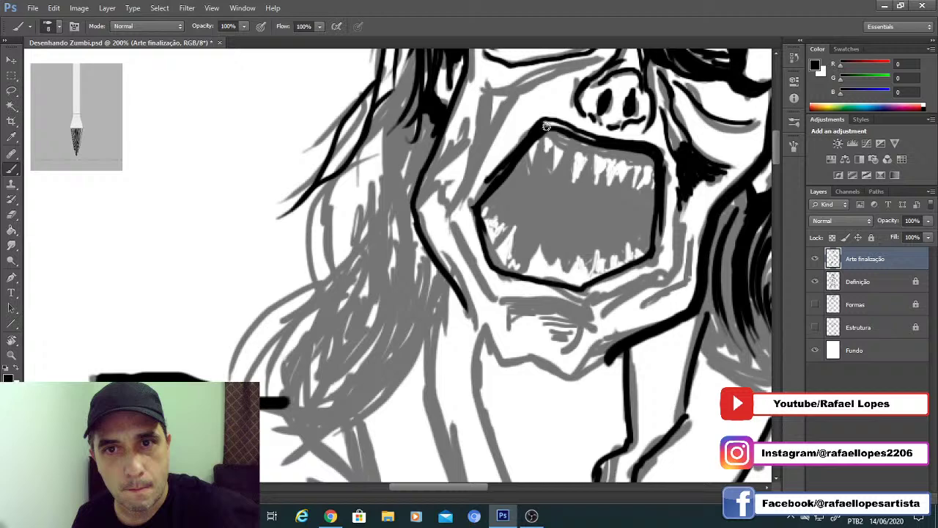
{"action": "scroll", "coordinate": [546, 126], "scroll_direction": "up", "scroll_amount": 1}
{"action": "left_click_drag", "start_coordinate": [520, 172], "coordinate": [532, 120]}
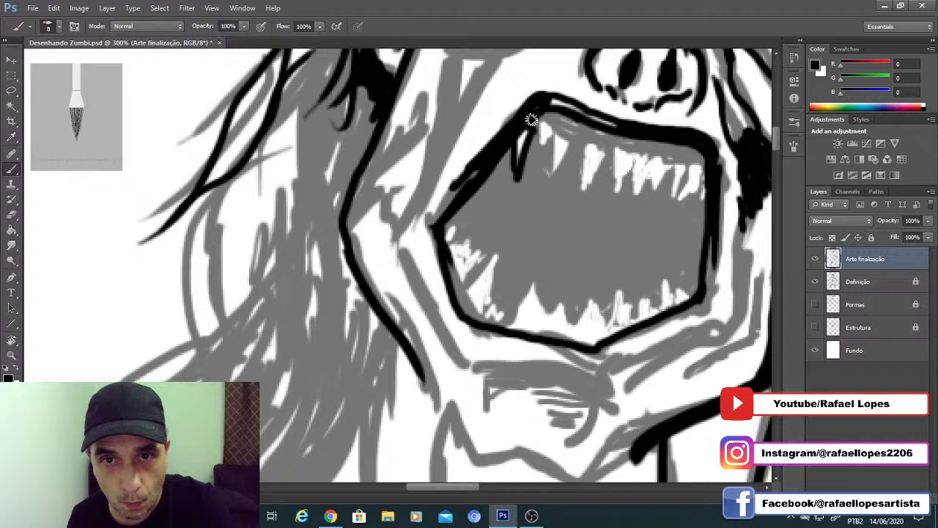
{"action": "left_click_drag", "start_coordinate": [541, 126], "coordinate": [570, 140]}
{"action": "left_click_drag", "start_coordinate": [597, 149], "coordinate": [583, 184]}
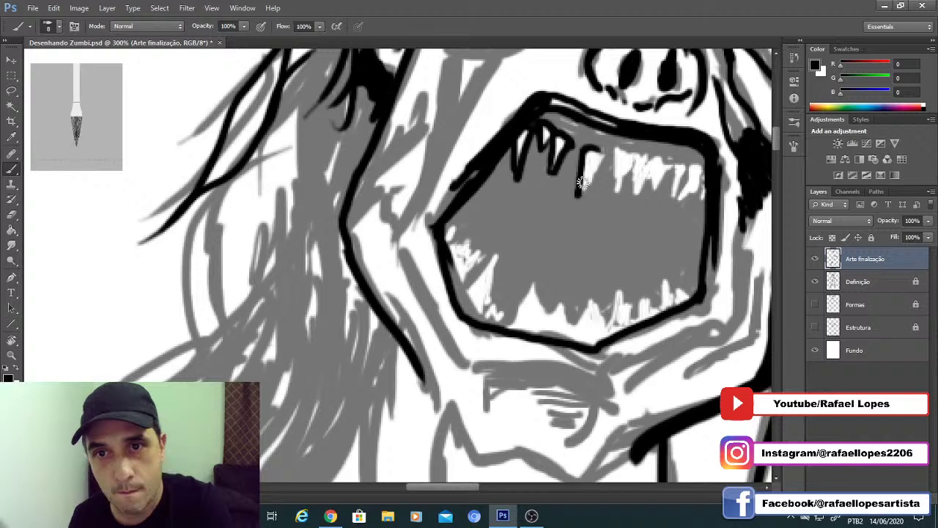
{"action": "left_click_drag", "start_coordinate": [598, 152], "coordinate": [586, 189]}
{"action": "left_click_drag", "start_coordinate": [620, 151], "coordinate": [612, 198]}
{"action": "mouse_move", "coordinate": [636, 160]}
{"action": "left_mouse_down"}
{"action": "mouse_move", "coordinate": [676, 170]}
{"action": "mouse_move", "coordinate": [647, 155]}
{"action": "mouse_move", "coordinate": [645, 176]}
{"action": "mouse_move", "coordinate": [704, 164]}
{"action": "mouse_move", "coordinate": [678, 214]}
{"action": "left_mouse_up"}
{"action": "left_click_drag", "start_coordinate": [670, 169], "coordinate": [677, 206]}
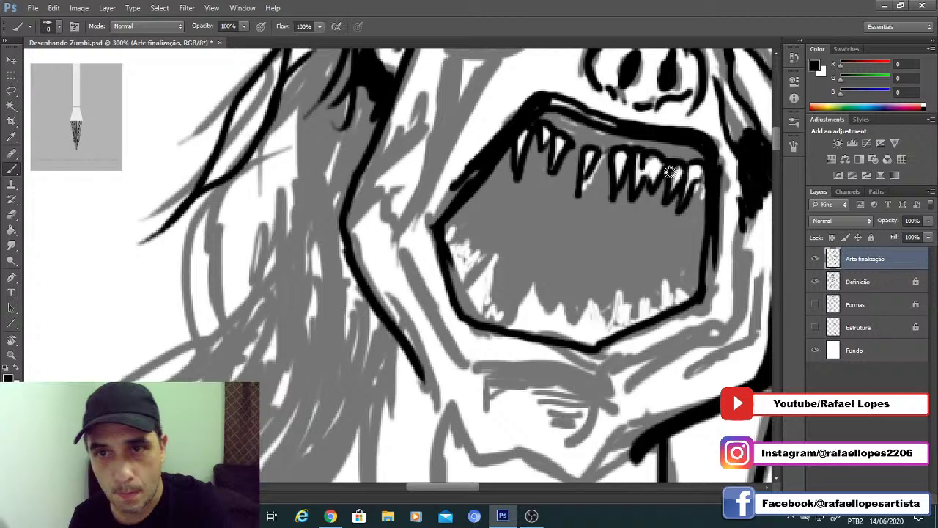
Step: Ink the jagged lower teeth from one corner of the mouth to the other, with small gum marks beneath them
{"action": "left_click_drag", "start_coordinate": [535, 172], "coordinate": [579, 161]}
{"action": "left_click_drag", "start_coordinate": [476, 225], "coordinate": [483, 239]}
{"action": "mouse_move", "coordinate": [492, 214]}
{"action": "left_mouse_down"}
{"action": "mouse_move", "coordinate": [497, 242]}
{"action": "mouse_move", "coordinate": [516, 233]}
{"action": "mouse_move", "coordinate": [516, 270]}
{"action": "left_mouse_up"}
{"action": "mouse_move", "coordinate": [546, 237]}
{"action": "left_mouse_down"}
{"action": "mouse_move", "coordinate": [522, 277]}
{"action": "mouse_move", "coordinate": [527, 295]}
{"action": "mouse_move", "coordinate": [517, 300]}
{"action": "mouse_move", "coordinate": [505, 275]}
{"action": "left_mouse_up"}
{"action": "mouse_move", "coordinate": [513, 256]}
{"action": "left_mouse_down"}
{"action": "mouse_move", "coordinate": [538, 304]}
{"action": "mouse_move", "coordinate": [528, 296]}
{"action": "mouse_move", "coordinate": [553, 304]}
{"action": "mouse_move", "coordinate": [535, 306]}
{"action": "mouse_move", "coordinate": [548, 292]}
{"action": "mouse_move", "coordinate": [557, 315]}
{"action": "mouse_move", "coordinate": [574, 285]}
{"action": "mouse_move", "coordinate": [584, 306]}
{"action": "mouse_move", "coordinate": [601, 310]}
{"action": "mouse_move", "coordinate": [552, 317]}
{"action": "mouse_move", "coordinate": [564, 328]}
{"action": "mouse_move", "coordinate": [583, 326]}
{"action": "mouse_move", "coordinate": [558, 320]}
{"action": "mouse_move", "coordinate": [603, 310]}
{"action": "mouse_move", "coordinate": [622, 316]}
{"action": "mouse_move", "coordinate": [640, 287]}
{"action": "mouse_move", "coordinate": [656, 316]}
{"action": "left_mouse_up"}
{"action": "left_click_drag", "start_coordinate": [660, 274], "coordinate": [619, 248]}
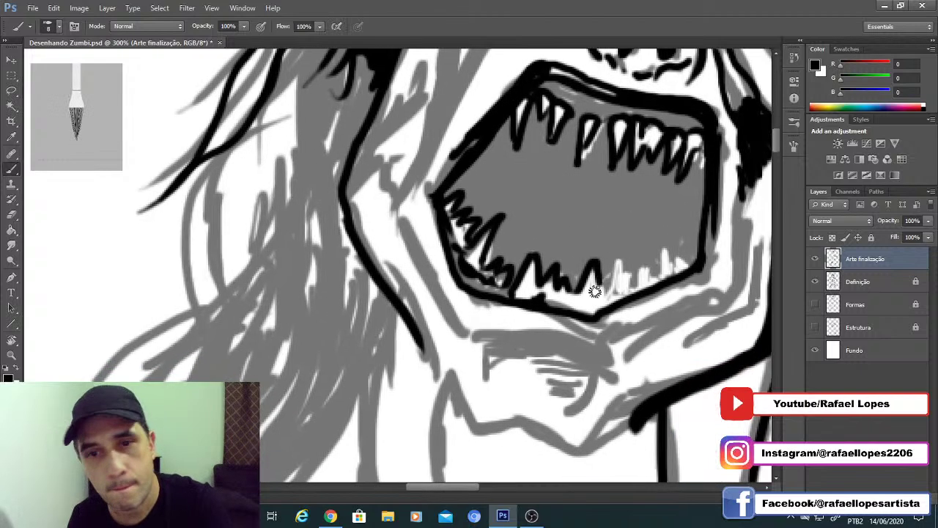
{"action": "mouse_move", "coordinate": [601, 293]}
{"action": "left_mouse_down"}
{"action": "mouse_move", "coordinate": [623, 258]}
{"action": "mouse_move", "coordinate": [626, 280]}
{"action": "mouse_move", "coordinate": [651, 271]}
{"action": "mouse_move", "coordinate": [658, 280]}
{"action": "mouse_move", "coordinate": [655, 272]}
{"action": "mouse_move", "coordinate": [696, 270]}
{"action": "left_mouse_up"}
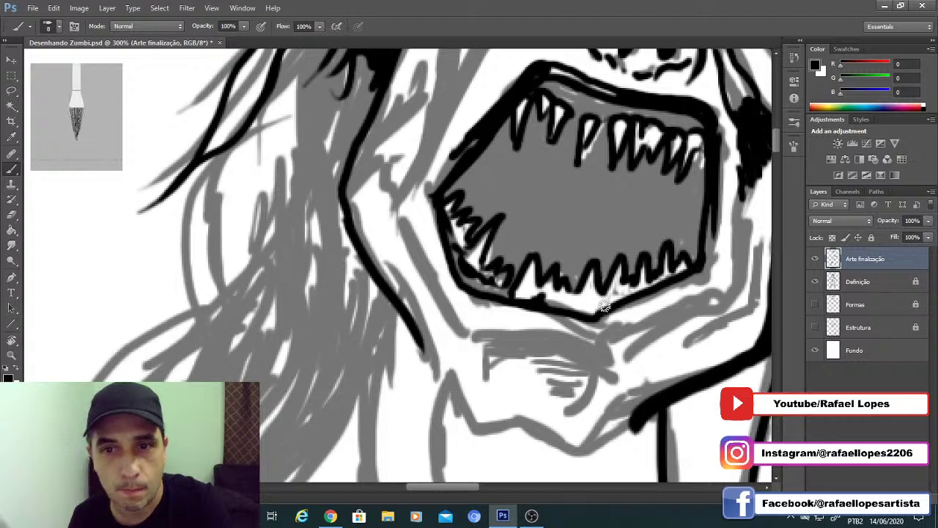
{"action": "left_click_drag", "start_coordinate": [607, 307], "coordinate": [577, 302]}
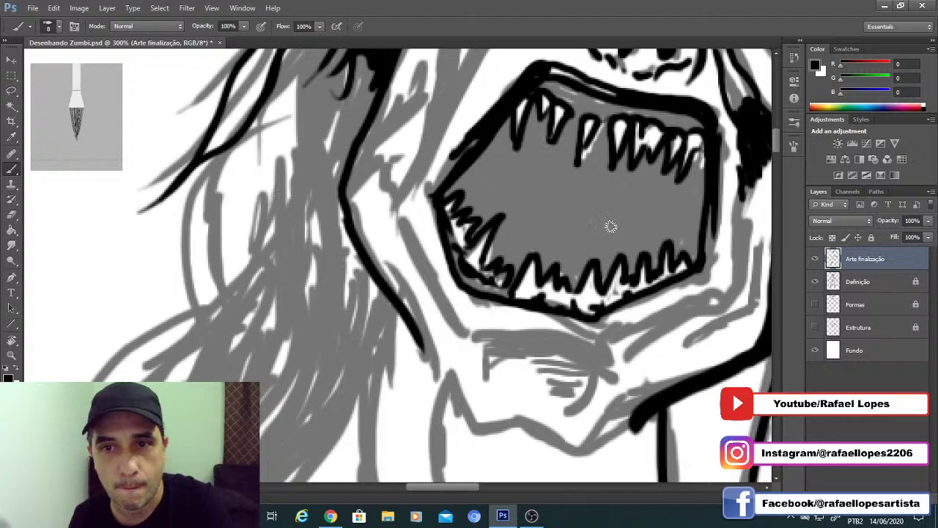
Step: Switch to a solid round brush, reduce it to 5 px, and blacken the gaps between the upper teeth and the mouth's centre
{"action": "mouse_move", "coordinate": [491, 198]}
{"action": "left_mouse_down"}
{"action": "mouse_move", "coordinate": [489, 248]}
{"action": "mouse_move", "coordinate": [461, 246]}
{"action": "left_mouse_up"}
{"action": "key", "text": "l"}
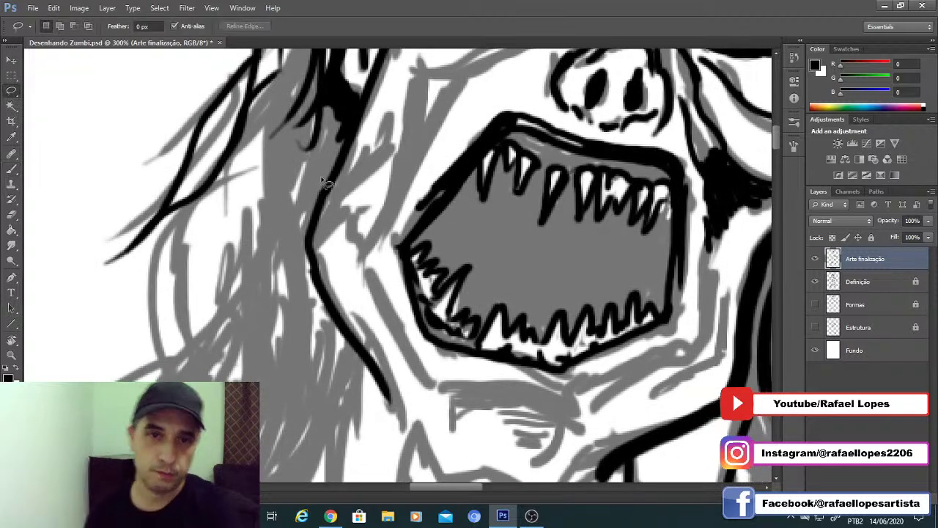
{"action": "key", "text": "b"}
{"action": "left_click", "coordinate": [62, 28]}
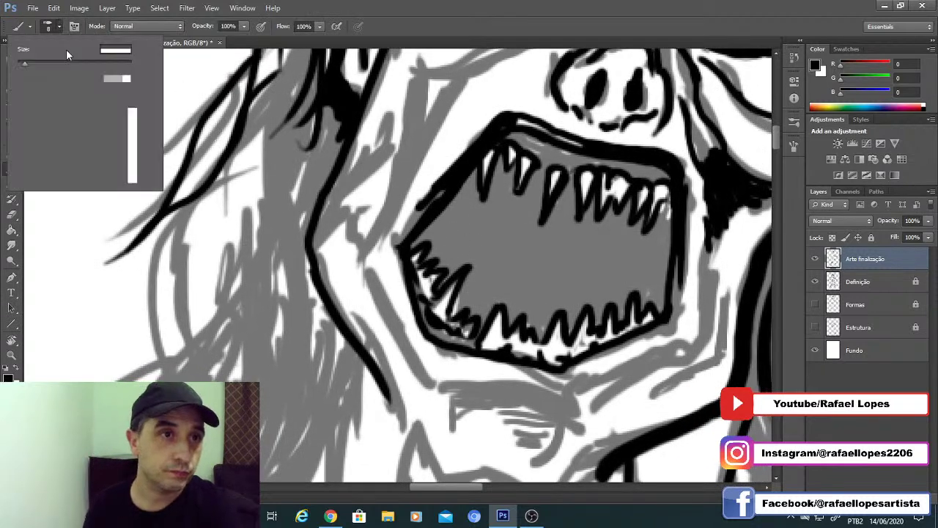
{"action": "left_click", "coordinate": [42, 118]}
{"action": "left_click_drag", "start_coordinate": [503, 251], "coordinate": [506, 258]}
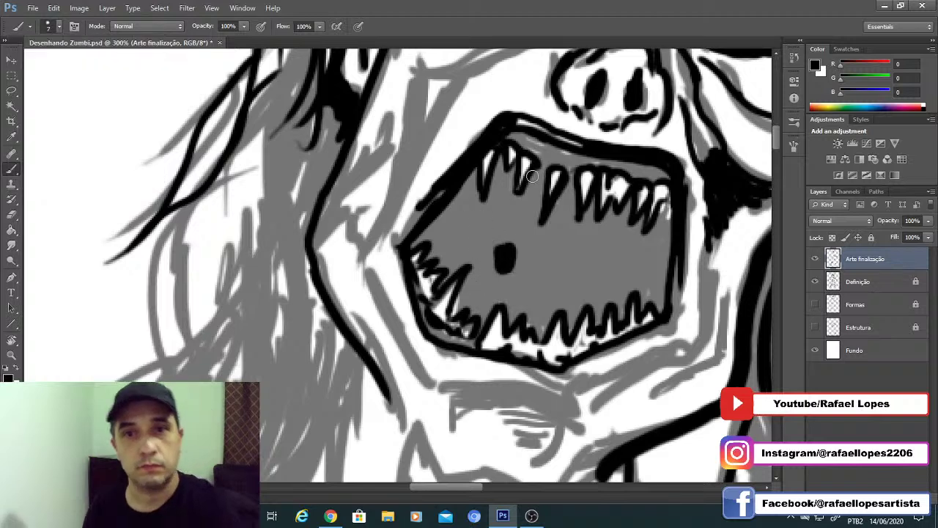
{"action": "key", "text": "bracketleft"}
{"action": "key", "text": "bracketleft"}
{"action": "mouse_move", "coordinate": [545, 162]}
{"action": "left_mouse_down"}
{"action": "mouse_move", "coordinate": [527, 197]}
{"action": "mouse_move", "coordinate": [540, 183]}
{"action": "mouse_move", "coordinate": [519, 228]}
{"action": "left_mouse_up"}
{"action": "left_click_drag", "start_coordinate": [542, 180], "coordinate": [533, 245]}
{"action": "left_click_drag", "start_coordinate": [561, 192], "coordinate": [544, 228]}
{"action": "left_click_drag", "start_coordinate": [573, 187], "coordinate": [565, 217]}
{"action": "mouse_move", "coordinate": [571, 160]}
{"action": "left_mouse_down"}
{"action": "mouse_move", "coordinate": [569, 240]}
{"action": "mouse_move", "coordinate": [572, 230]}
{"action": "mouse_move", "coordinate": [544, 234]}
{"action": "mouse_move", "coordinate": [534, 254]}
{"action": "mouse_move", "coordinate": [561, 222]}
{"action": "mouse_move", "coordinate": [522, 268]}
{"action": "left_mouse_up"}
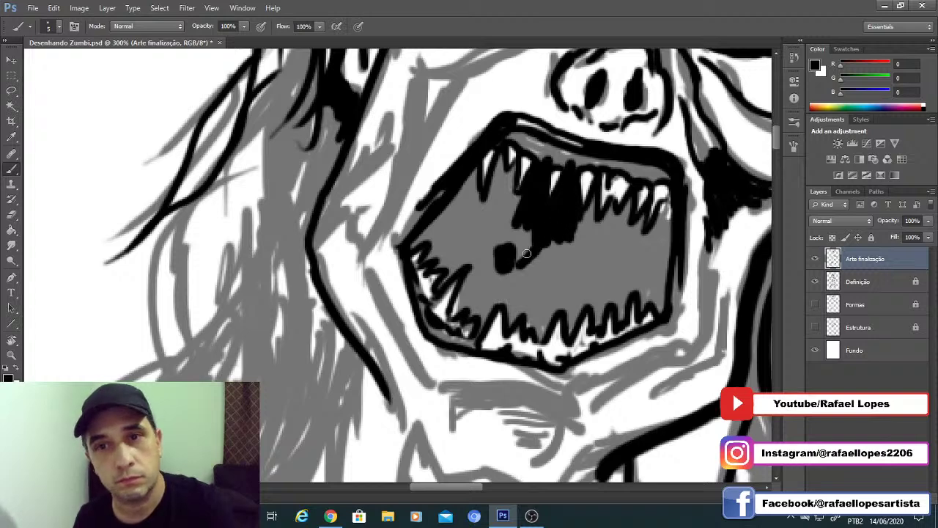
{"action": "mouse_move", "coordinate": [528, 233]}
{"action": "left_mouse_down"}
{"action": "mouse_move", "coordinate": [517, 266]}
{"action": "mouse_move", "coordinate": [492, 226]}
{"action": "mouse_move", "coordinate": [587, 271]}
{"action": "left_mouse_up"}
{"action": "left_click_drag", "start_coordinate": [547, 184], "coordinate": [555, 197]}
Step: Reduce the brush to 2 px and hatch the upper gum with fine zigzag strokes
{"action": "key", "text": "bracketleft"}
{"action": "key", "text": "bracketleft"}
{"action": "key", "text": "bracketleft"}
{"action": "key", "text": "bracketleft"}
{"action": "key", "text": "bracketleft"}
{"action": "key", "text": "bracketleft"}
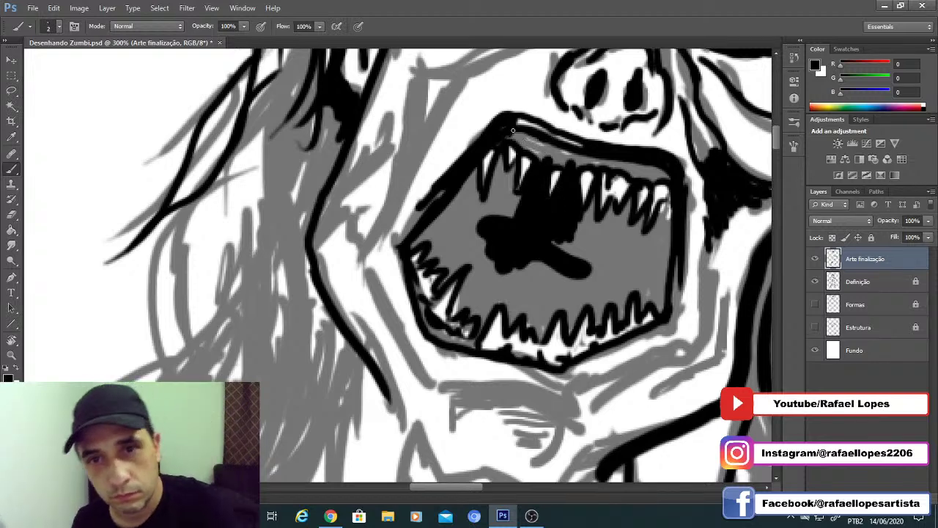
{"action": "left_click_drag", "start_coordinate": [553, 159], "coordinate": [669, 178]}
{"action": "left_click_drag", "start_coordinate": [529, 201], "coordinate": [525, 226]}
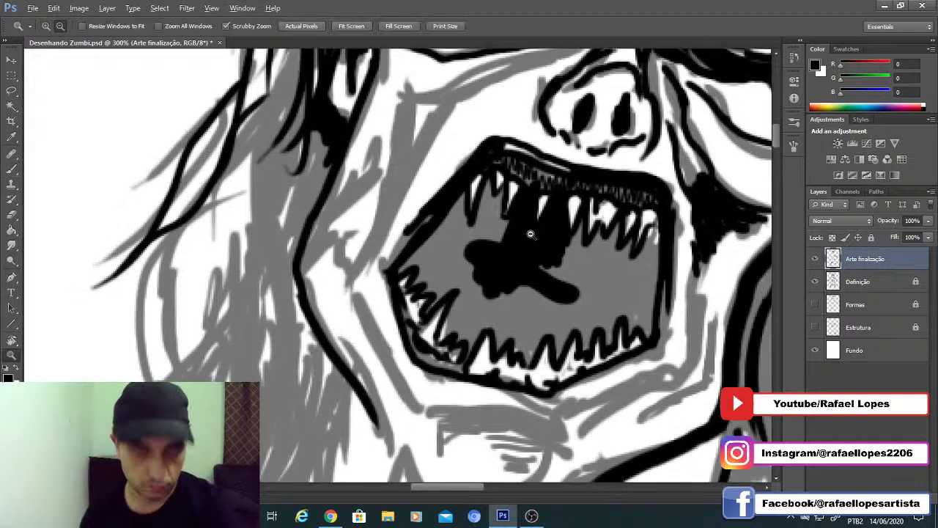
Step: Lasso the dark interior of the mouth, tracing along the edges of the upper and lower teeth
{"action": "key", "text": "z"}
{"action": "left_click", "coordinate": [531, 240], "text": "alt"}
{"action": "left_click", "coordinate": [530, 240], "text": "alt"}
{"action": "left_click", "coordinate": [531, 240], "text": "alt"}
{"action": "left_click", "coordinate": [531, 240], "text": "alt"}
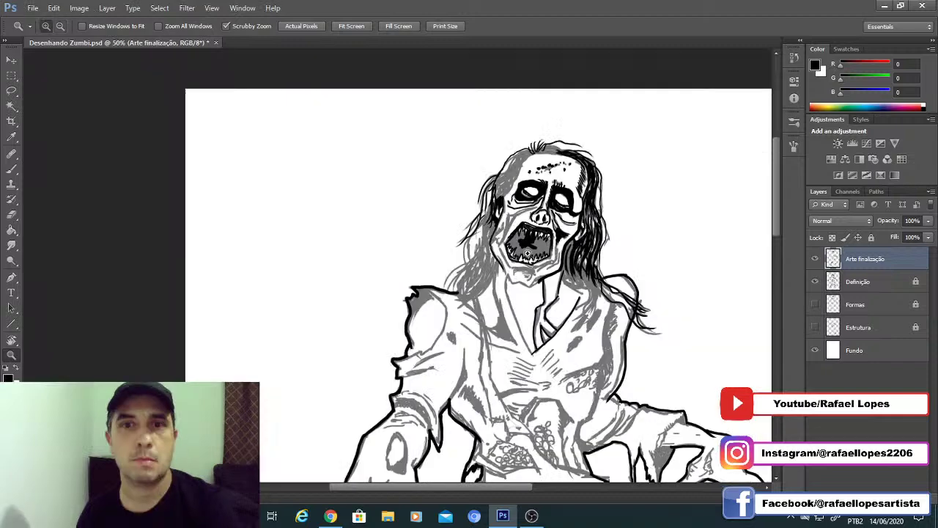
{"action": "left_click", "coordinate": [528, 254]}
{"action": "left_click", "coordinate": [527, 253]}
{"action": "left_click", "coordinate": [528, 254]}
{"action": "left_click", "coordinate": [528, 254]}
{"action": "key", "text": "l"}
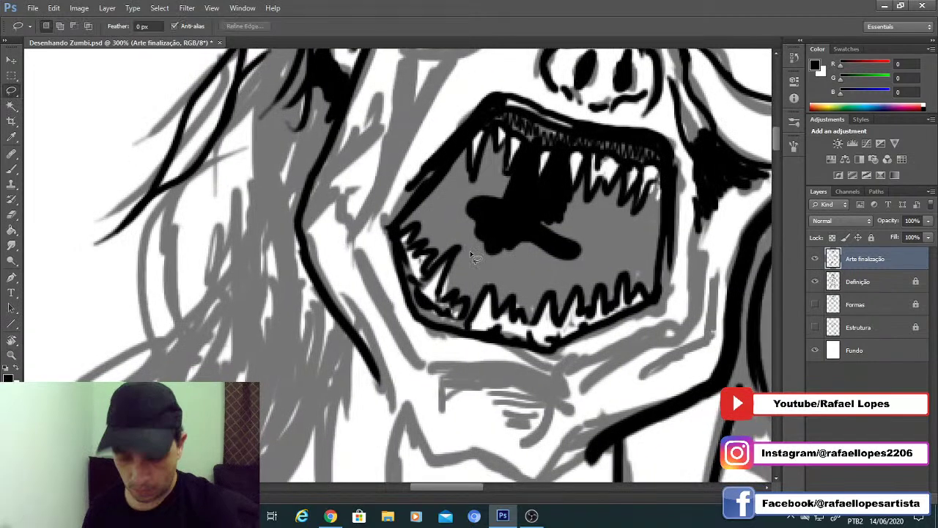
{"action": "mouse_move", "coordinate": [400, 238]}
{"action": "left_mouse_down"}
{"action": "mouse_move", "coordinate": [430, 281]}
{"action": "mouse_move", "coordinate": [458, 262]}
{"action": "mouse_move", "coordinate": [446, 298]}
{"action": "mouse_move", "coordinate": [465, 306]}
{"action": "mouse_move", "coordinate": [472, 326]}
{"action": "mouse_move", "coordinate": [494, 298]}
{"action": "mouse_move", "coordinate": [515, 305]}
{"action": "mouse_move", "coordinate": [516, 324]}
{"action": "mouse_move", "coordinate": [525, 318]}
{"action": "mouse_move", "coordinate": [537, 331]}
{"action": "mouse_move", "coordinate": [558, 308]}
{"action": "mouse_move", "coordinate": [563, 328]}
{"action": "mouse_move", "coordinate": [588, 294]}
{"action": "mouse_move", "coordinate": [584, 322]}
{"action": "mouse_move", "coordinate": [607, 292]}
{"action": "mouse_move", "coordinate": [608, 312]}
{"action": "mouse_move", "coordinate": [617, 307]}
{"action": "mouse_move", "coordinate": [671, 199]}
{"action": "mouse_move", "coordinate": [605, 186]}
{"action": "left_mouse_up"}
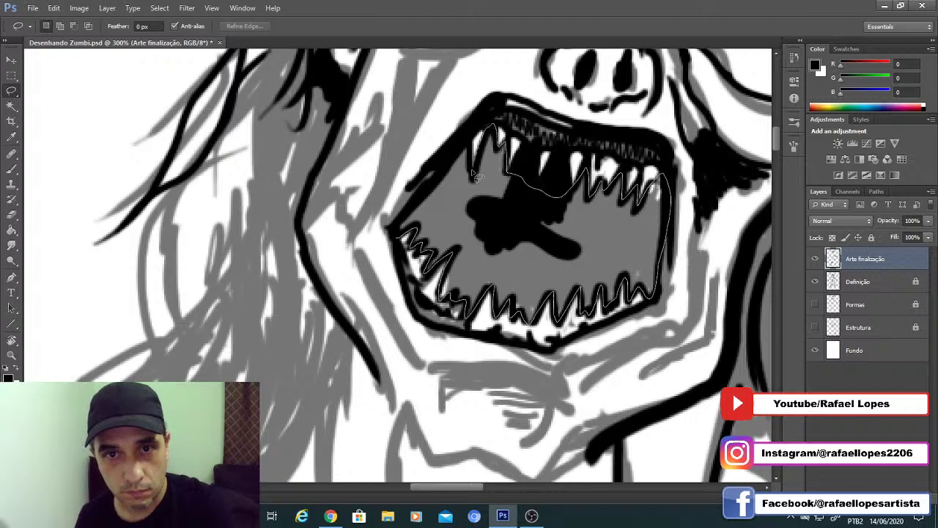
{"action": "left_click_drag", "start_coordinate": [400, 243], "coordinate": [397, 236]}
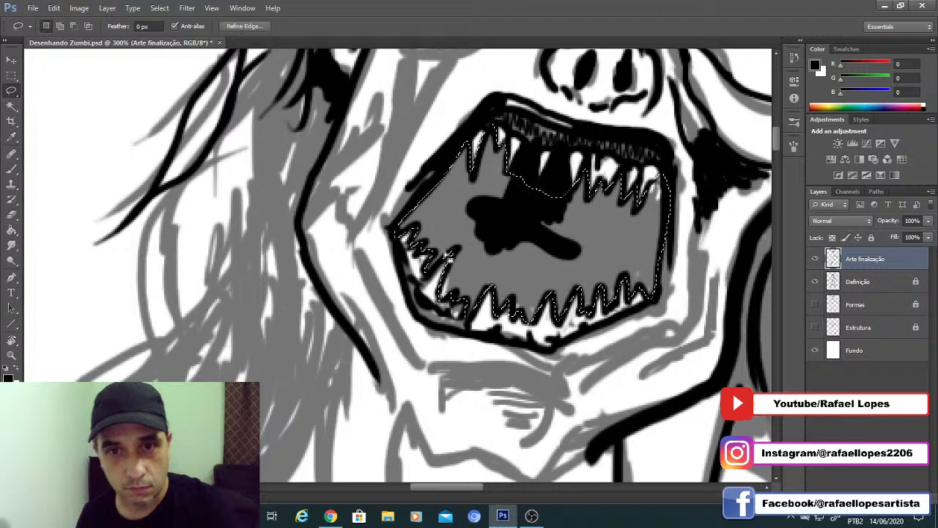
Step: Paint the selected mouth interior solid black with a 30 px brush and clear the selection
{"action": "key", "text": "b"}
{"action": "key", "text": "bracketright"}
{"action": "key", "text": "bracketright"}
{"action": "key", "text": "bracketright"}
{"action": "key", "text": "bracketright"}
{"action": "key", "text": "bracketright"}
{"action": "key", "text": "bracketright"}
{"action": "key", "text": "bracketright"}
{"action": "key", "text": "bracketright"}
{"action": "key", "text": "bracketright"}
{"action": "key", "text": "bracketright"}
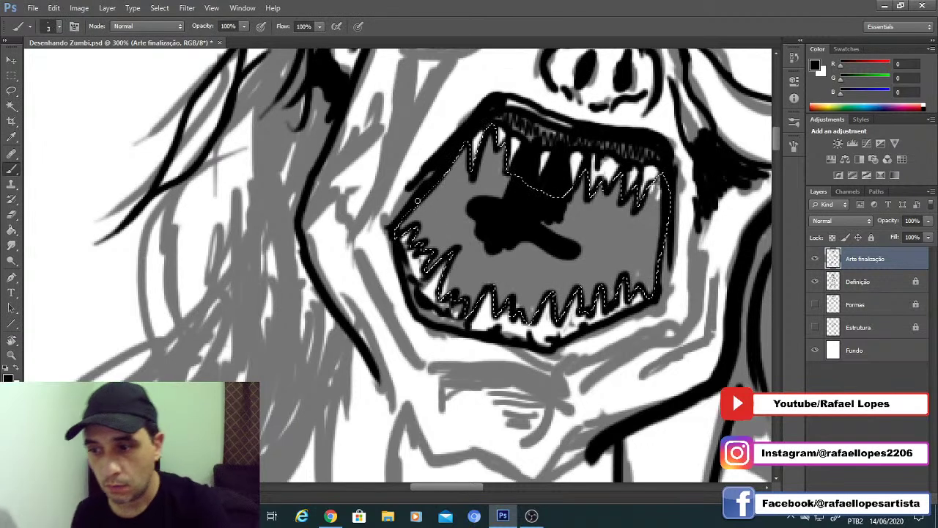
{"action": "mouse_move", "coordinate": [423, 201]}
{"action": "left_mouse_down"}
{"action": "mouse_move", "coordinate": [414, 255]}
{"action": "mouse_move", "coordinate": [450, 275]}
{"action": "mouse_move", "coordinate": [460, 152]}
{"action": "mouse_move", "coordinate": [508, 338]}
{"action": "mouse_move", "coordinate": [533, 199]}
{"action": "mouse_move", "coordinate": [630, 237]}
{"action": "mouse_move", "coordinate": [615, 176]}
{"action": "mouse_move", "coordinate": [442, 237]}
{"action": "left_mouse_up"}
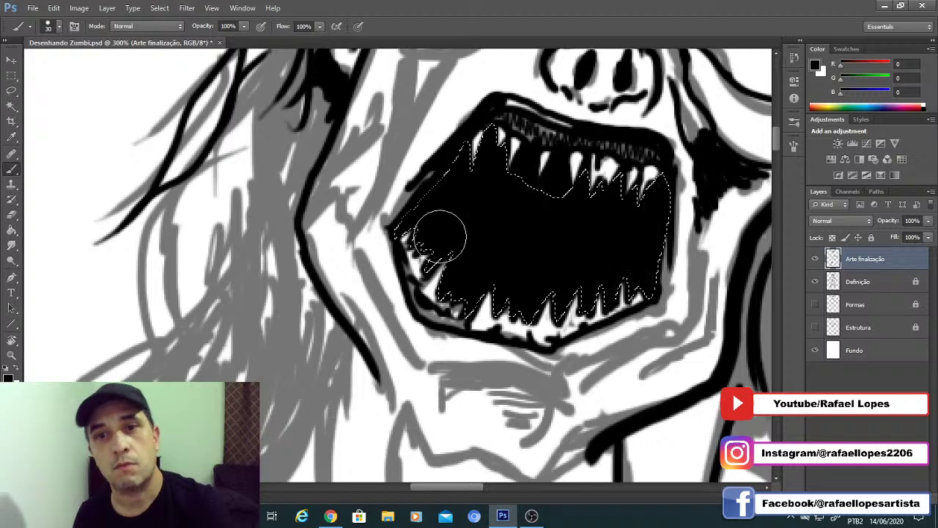
{"action": "key", "text": "m"}
{"action": "left_click", "coordinate": [353, 187]}
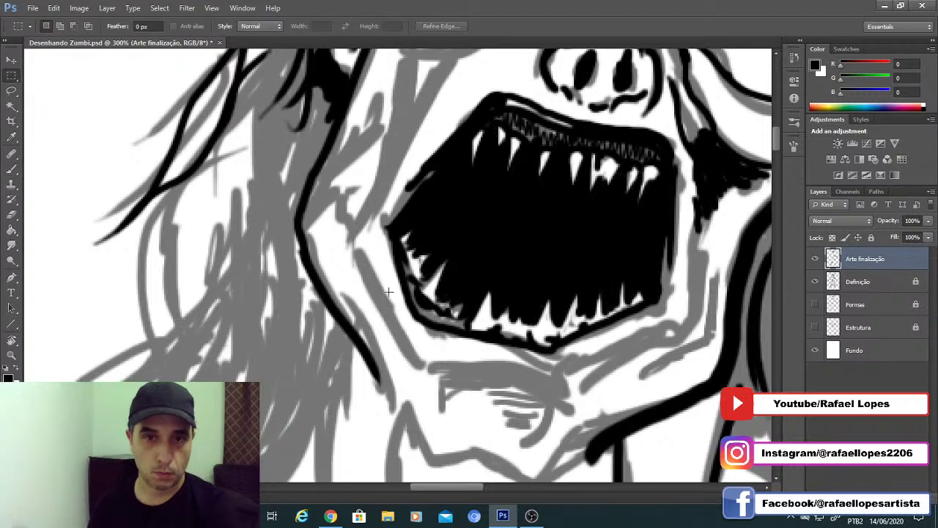
Step: Return to the 8 px bristle brush and ink the skin folds around the mouth on the zombie's left side
{"action": "key", "text": "b"}
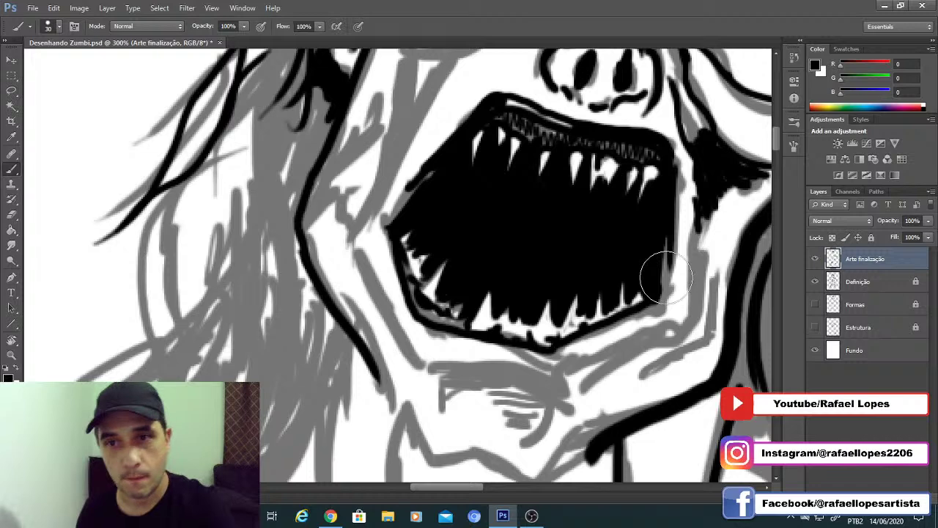
{"action": "key", "text": "bracketleft"}
{"action": "key", "text": "bracketleft"}
{"action": "key", "text": "bracketleft"}
{"action": "left_click", "coordinate": [792, 147]}
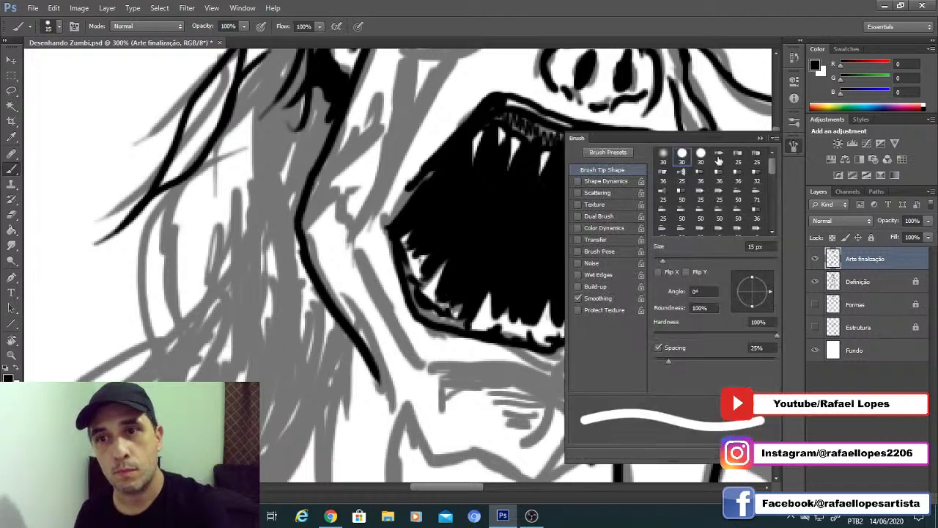
{"action": "left_click", "coordinate": [718, 157]}
{"action": "left_click", "coordinate": [760, 138]}
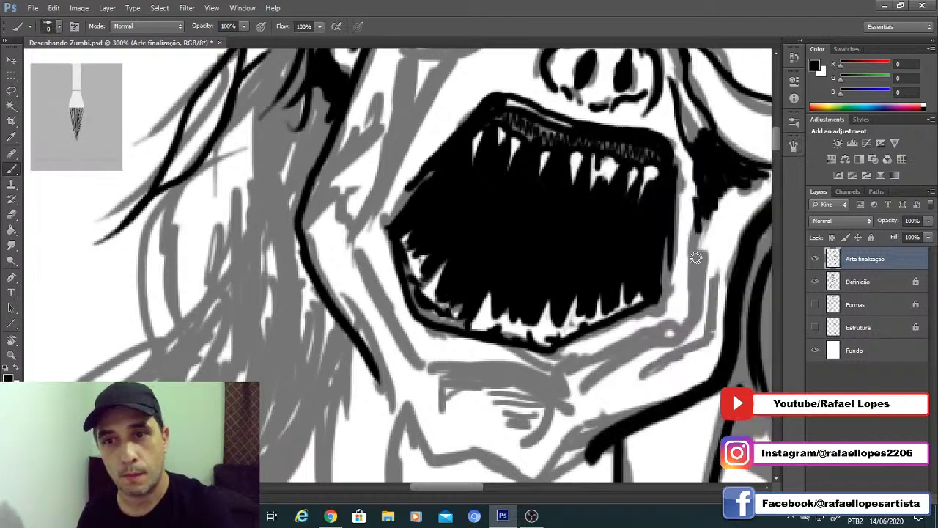
{"action": "left_click_drag", "start_coordinate": [697, 244], "coordinate": [691, 320]}
{"action": "left_click_drag", "start_coordinate": [556, 355], "coordinate": [671, 332]}
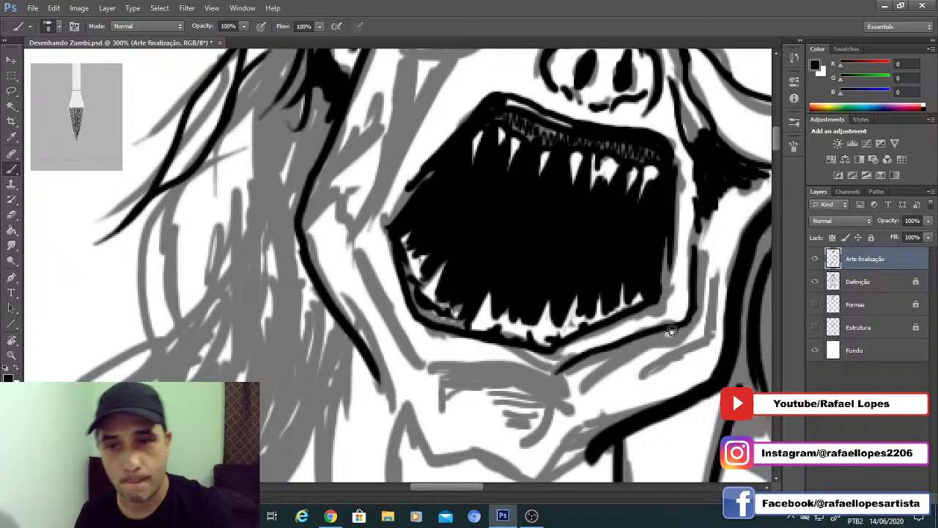
{"action": "left_click_drag", "start_coordinate": [584, 379], "coordinate": [674, 330]}
{"action": "left_click_drag", "start_coordinate": [717, 268], "coordinate": [708, 345]}
Step: Ink the cheek folds on the zombie's right side and hatch the shadow along the jaw
{"action": "left_click_drag", "start_coordinate": [552, 278], "coordinate": [614, 317]}
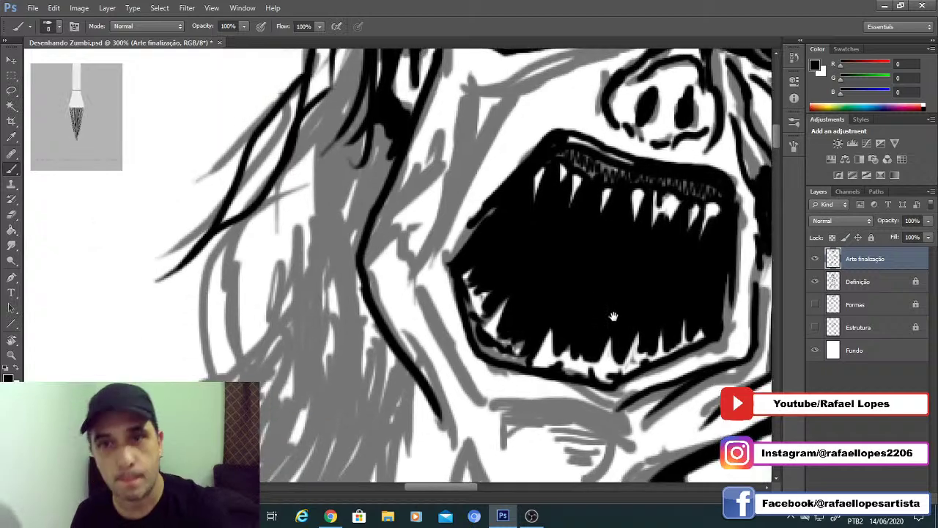
{"action": "mouse_move", "coordinate": [454, 243]}
{"action": "left_mouse_down"}
{"action": "mouse_move", "coordinate": [463, 298]}
{"action": "mouse_move", "coordinate": [456, 418]}
{"action": "left_mouse_up"}
{"action": "left_click_drag", "start_coordinate": [468, 247], "coordinate": [432, 449]}
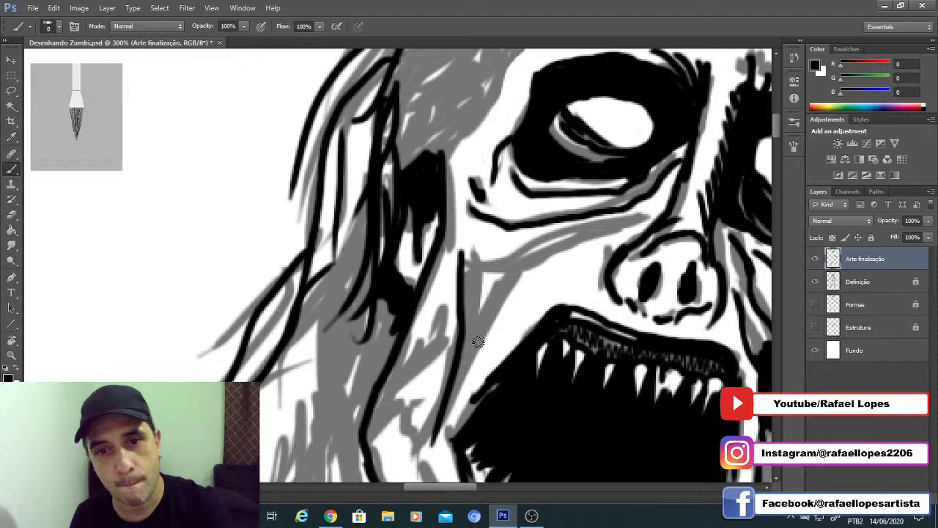
{"action": "mouse_move", "coordinate": [517, 267]}
{"action": "left_mouse_down"}
{"action": "mouse_move", "coordinate": [484, 331]}
{"action": "mouse_move", "coordinate": [483, 276]}
{"action": "mouse_move", "coordinate": [482, 288]}
{"action": "left_mouse_up"}
{"action": "mouse_move", "coordinate": [460, 244]}
{"action": "left_mouse_down"}
{"action": "mouse_move", "coordinate": [483, 261]}
{"action": "mouse_move", "coordinate": [638, 217]}
{"action": "mouse_move", "coordinate": [509, 294]}
{"action": "left_mouse_up"}
{"action": "mouse_move", "coordinate": [405, 363]}
{"action": "left_mouse_down"}
{"action": "mouse_move", "coordinate": [432, 351]}
{"action": "mouse_move", "coordinate": [488, 284]}
{"action": "left_mouse_up"}
{"action": "left_click_drag", "start_coordinate": [526, 224], "coordinate": [482, 322]}
{"action": "left_click_drag", "start_coordinate": [481, 300], "coordinate": [468, 328]}
{"action": "mouse_move", "coordinate": [473, 338]}
{"action": "left_mouse_down"}
{"action": "mouse_move", "coordinate": [487, 319]}
{"action": "mouse_move", "coordinate": [493, 251]}
{"action": "left_mouse_up"}
{"action": "left_click_drag", "start_coordinate": [535, 194], "coordinate": [524, 210]}
{"action": "mouse_move", "coordinate": [485, 248]}
{"action": "left_mouse_down"}
{"action": "mouse_move", "coordinate": [473, 278]}
{"action": "mouse_move", "coordinate": [500, 256]}
{"action": "mouse_move", "coordinate": [515, 305]}
{"action": "left_mouse_up"}
Step: Ink the thick curved shadow below the lower lip and its short end strokes
{"action": "mouse_move", "coordinate": [537, 263]}
{"action": "left_mouse_down"}
{"action": "mouse_move", "coordinate": [514, 305]}
{"action": "mouse_move", "coordinate": [511, 203]}
{"action": "mouse_move", "coordinate": [579, 299]}
{"action": "mouse_move", "coordinate": [472, 243]}
{"action": "mouse_move", "coordinate": [609, 295]}
{"action": "left_mouse_up"}
{"action": "mouse_move", "coordinate": [498, 265]}
{"action": "left_mouse_down"}
{"action": "mouse_move", "coordinate": [480, 273]}
{"action": "mouse_move", "coordinate": [601, 302]}
{"action": "left_mouse_up"}
{"action": "key", "text": "bracketright"}
{"action": "key", "text": "bracketright"}
{"action": "left_click_drag", "start_coordinate": [482, 274], "coordinate": [599, 302]}
{"action": "left_click_drag", "start_coordinate": [596, 304], "coordinate": [574, 327]}
{"action": "key", "text": "bracketleft"}
{"action": "key", "text": "bracketleft"}
{"action": "left_click_drag", "start_coordinate": [486, 278], "coordinate": [482, 310]}
Step: Hatch the hollow of the chin with short horizontal strokes
{"action": "left_click_drag", "start_coordinate": [561, 301], "coordinate": [581, 309]}
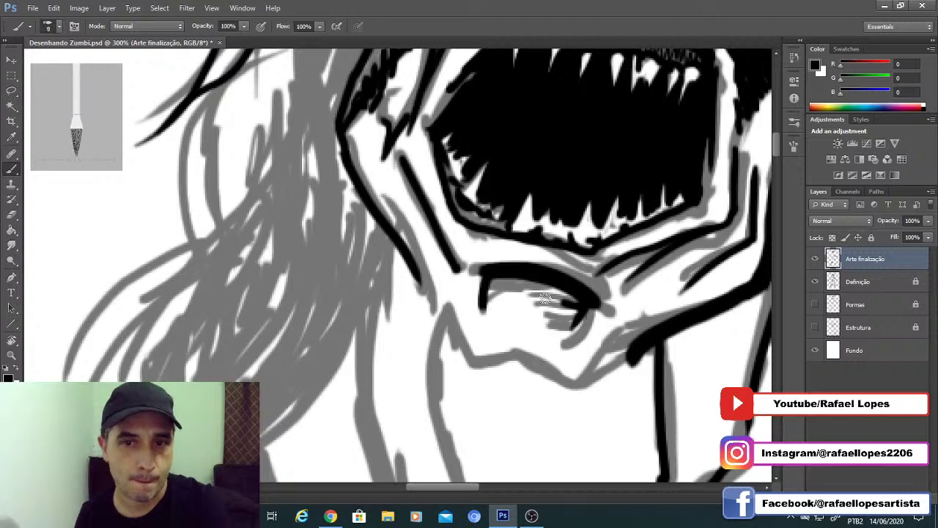
{"action": "left_click_drag", "start_coordinate": [529, 293], "coordinate": [565, 305]}
{"action": "mouse_move", "coordinate": [535, 304]}
{"action": "left_mouse_down"}
{"action": "mouse_move", "coordinate": [581, 319]}
{"action": "mouse_move", "coordinate": [575, 330]}
{"action": "left_mouse_up"}
{"action": "mouse_move", "coordinate": [536, 324]}
{"action": "left_mouse_down"}
{"action": "mouse_move", "coordinate": [575, 344]}
{"action": "mouse_move", "coordinate": [566, 353]}
{"action": "left_mouse_up"}
{"action": "left_click_drag", "start_coordinate": [544, 343], "coordinate": [563, 355]}
Step: Enlarge the brush to 20 px and ink the angular outline of the chin
{"action": "left_click_drag", "start_coordinate": [545, 297], "coordinate": [550, 279]}
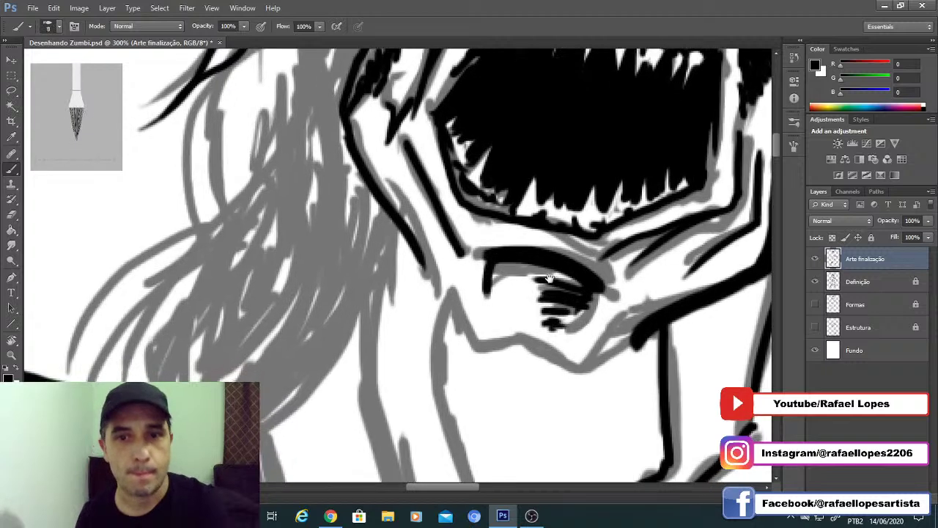
{"action": "key", "text": "bracketright"}
{"action": "key", "text": "bracketright"}
{"action": "key", "text": "bracketright"}
{"action": "mouse_move", "coordinate": [437, 276]}
{"action": "left_mouse_down"}
{"action": "mouse_move", "coordinate": [460, 314]}
{"action": "mouse_move", "coordinate": [609, 362]}
{"action": "mouse_move", "coordinate": [642, 337]}
{"action": "left_mouse_up"}
Step: Set the brush to 15 px and outline the lower hair lock falling over the zombie's left shoulder
{"action": "mouse_move", "coordinate": [452, 163]}
{"action": "left_mouse_down"}
{"action": "mouse_move", "coordinate": [439, 239]}
{"action": "mouse_move", "coordinate": [420, 219]}
{"action": "mouse_move", "coordinate": [455, 202]}
{"action": "mouse_move", "coordinate": [477, 209]}
{"action": "left_mouse_up"}
{"action": "key", "text": "z"}
{"action": "left_click", "coordinate": [476, 208]}
{"action": "key", "text": "b"}
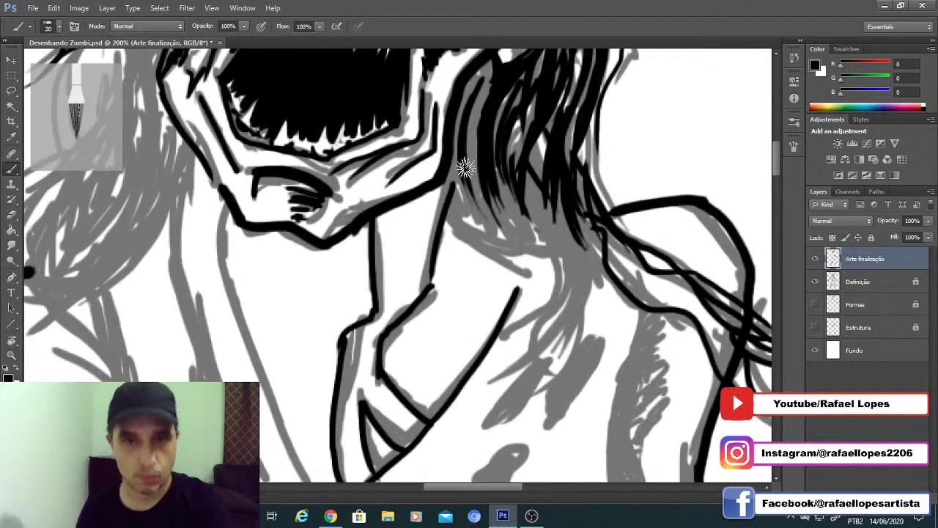
{"action": "key", "text": "["}
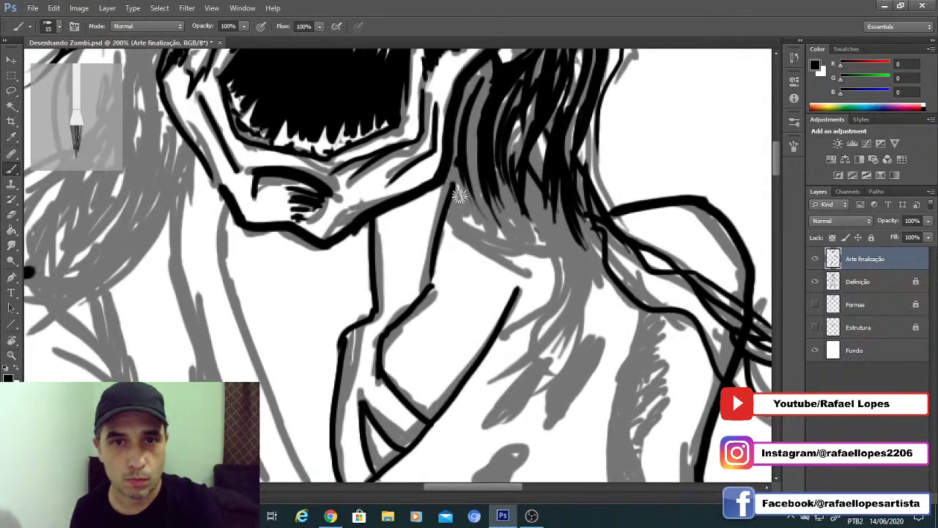
{"action": "mouse_move", "coordinate": [455, 189]}
{"action": "left_mouse_down"}
{"action": "mouse_move", "coordinate": [492, 246]}
{"action": "mouse_move", "coordinate": [511, 242]}
{"action": "left_mouse_up"}
{"action": "mouse_move", "coordinate": [456, 205]}
{"action": "left_mouse_down"}
{"action": "mouse_move", "coordinate": [559, 286]}
{"action": "mouse_move", "coordinate": [543, 303]}
{"action": "mouse_move", "coordinate": [547, 370]}
{"action": "left_mouse_up"}
{"action": "left_click_drag", "start_coordinate": [545, 212], "coordinate": [572, 279]}
{"action": "left_click_drag", "start_coordinate": [578, 315], "coordinate": [569, 278]}
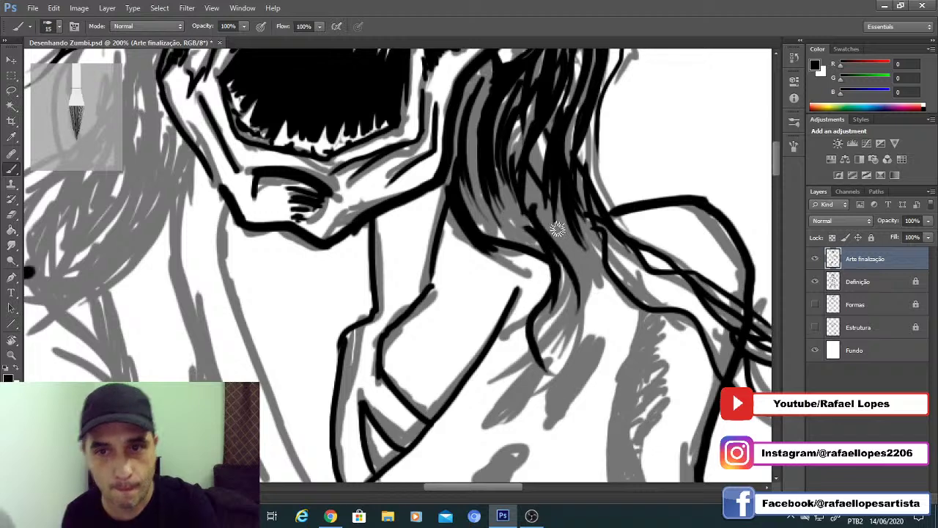
Step: Fill the tip of the shoulder hair lock with tapered strands, using a 10 px brush for the finer ones
{"action": "mouse_move", "coordinate": [550, 214]}
{"action": "left_mouse_down"}
{"action": "mouse_move", "coordinate": [587, 305]}
{"action": "mouse_move", "coordinate": [552, 322]}
{"action": "left_mouse_up"}
{"action": "left_click_drag", "start_coordinate": [566, 258], "coordinate": [541, 325]}
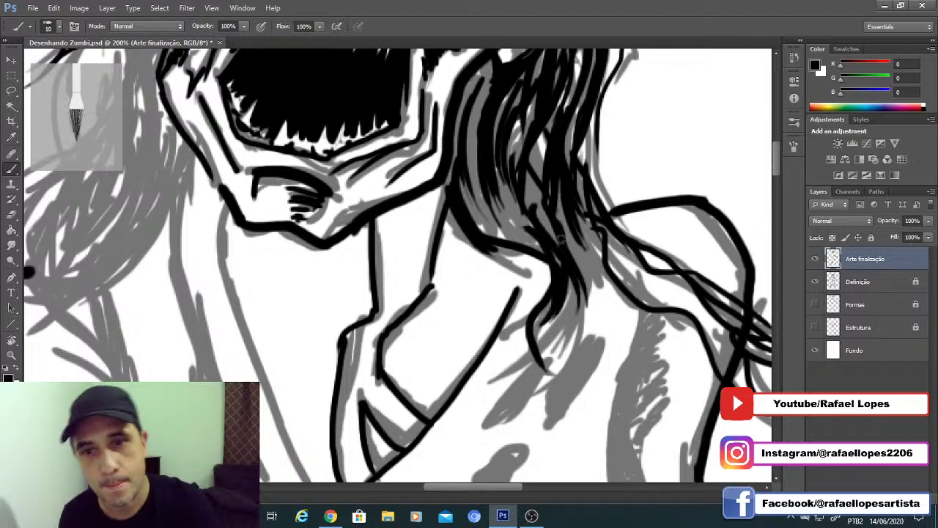
{"action": "left_click_drag", "start_coordinate": [567, 229], "coordinate": [525, 356]}
{"action": "left_click_drag", "start_coordinate": [582, 260], "coordinate": [542, 358]}
{"action": "mouse_move", "coordinate": [576, 293]}
{"action": "left_mouse_down"}
{"action": "mouse_move", "coordinate": [539, 352]}
{"action": "mouse_move", "coordinate": [493, 375]}
{"action": "left_mouse_up"}
{"action": "mouse_move", "coordinate": [562, 228]}
{"action": "left_mouse_down"}
{"action": "mouse_move", "coordinate": [567, 251]}
{"action": "mouse_move", "coordinate": [575, 222]}
{"action": "mouse_move", "coordinate": [585, 327]}
{"action": "left_mouse_up"}
{"action": "left_click_drag", "start_coordinate": [597, 267], "coordinate": [583, 367]}
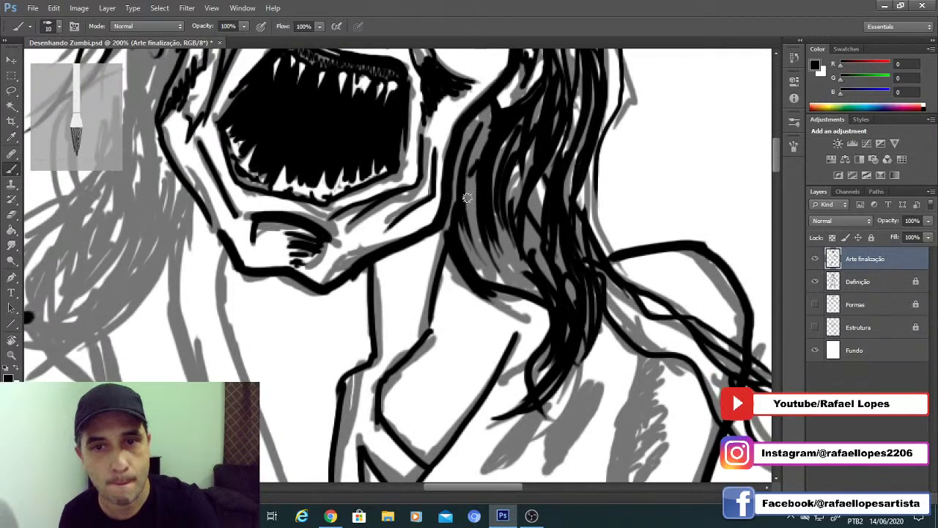
Step: Add dense black strands to the hair between the zombie's left jaw and the shoulder
{"action": "left_click_drag", "start_coordinate": [468, 198], "coordinate": [496, 275]}
{"action": "left_click_drag", "start_coordinate": [477, 230], "coordinate": [490, 278]}
{"action": "left_click_drag", "start_coordinate": [482, 206], "coordinate": [528, 288]}
{"action": "left_click_drag", "start_coordinate": [498, 234], "coordinate": [516, 274]}
{"action": "left_click_drag", "start_coordinate": [506, 206], "coordinate": [530, 270]}
{"action": "mouse_move", "coordinate": [539, 180]}
{"action": "left_mouse_down"}
{"action": "mouse_move", "coordinate": [547, 271]}
{"action": "mouse_move", "coordinate": [530, 245]}
{"action": "mouse_move", "coordinate": [544, 337]}
{"action": "left_mouse_up"}
{"action": "left_click_drag", "start_coordinate": [541, 271], "coordinate": [533, 333]}
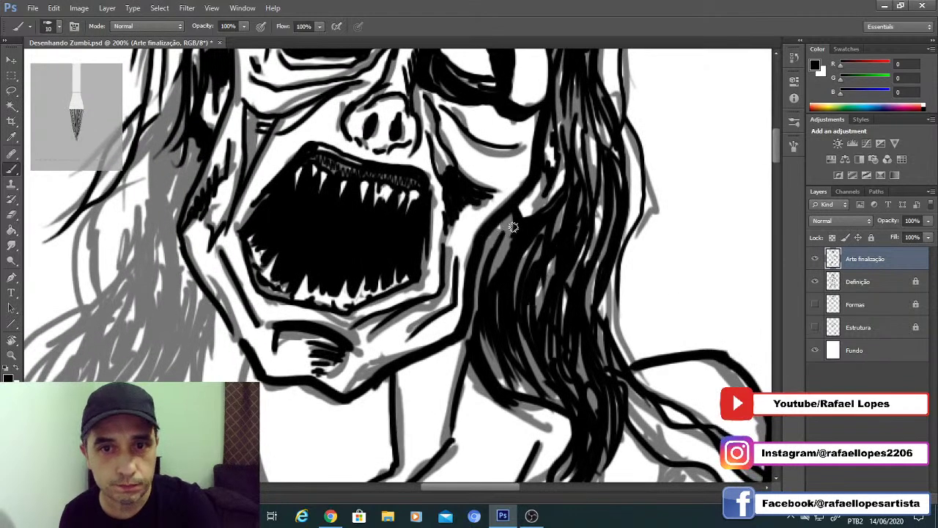
{"action": "mouse_move", "coordinate": [513, 227]}
{"action": "left_mouse_down"}
{"action": "mouse_move", "coordinate": [503, 288]}
{"action": "mouse_move", "coordinate": [493, 280]}
{"action": "mouse_move", "coordinate": [516, 303]}
{"action": "left_mouse_up"}
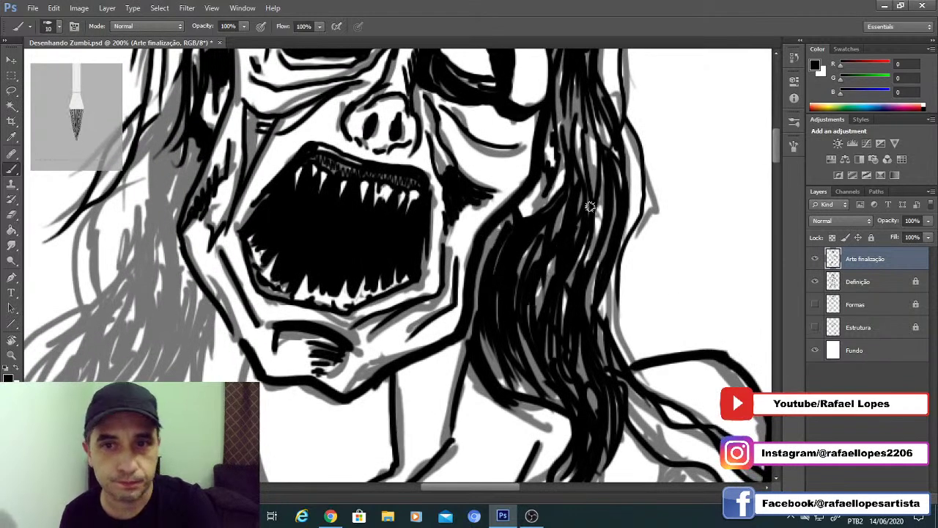
Step: Thicken the hair beside the zombie's left cheek and ear with additional black strands
{"action": "left_click_drag", "start_coordinate": [568, 285], "coordinate": [564, 310]}
{"action": "left_click_drag", "start_coordinate": [594, 163], "coordinate": [568, 285]}
{"action": "left_click_drag", "start_coordinate": [596, 205], "coordinate": [583, 264]}
{"action": "left_click_drag", "start_coordinate": [602, 193], "coordinate": [583, 277]}
{"action": "left_click_drag", "start_coordinate": [596, 132], "coordinate": [595, 182]}
{"action": "left_click_drag", "start_coordinate": [593, 117], "coordinate": [597, 181]}
{"action": "scroll", "coordinate": [594, 117], "scroll_direction": "up", "scroll_amount": 5}
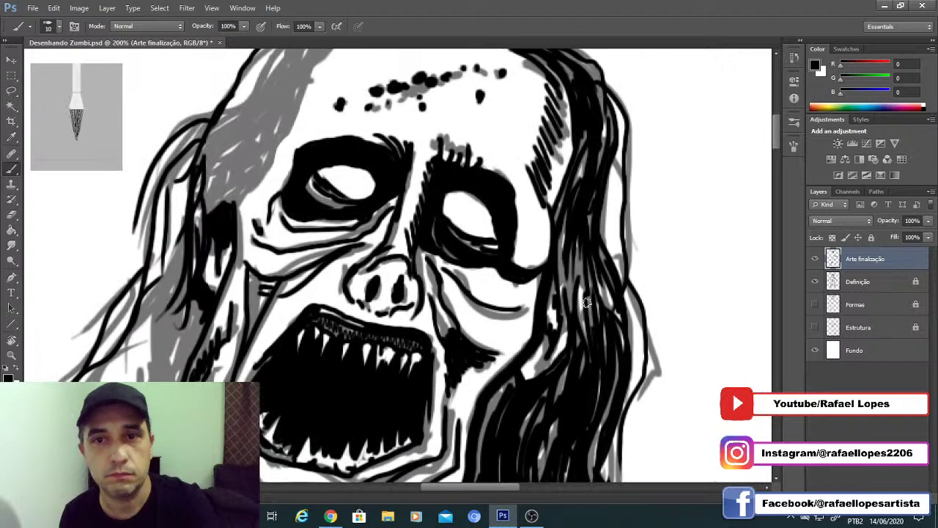
{"action": "mouse_move", "coordinate": [583, 326]}
{"action": "left_mouse_down"}
{"action": "mouse_move", "coordinate": [574, 255]}
{"action": "mouse_move", "coordinate": [601, 319]}
{"action": "left_mouse_up"}
{"action": "left_click_drag", "start_coordinate": [598, 271], "coordinate": [616, 313]}
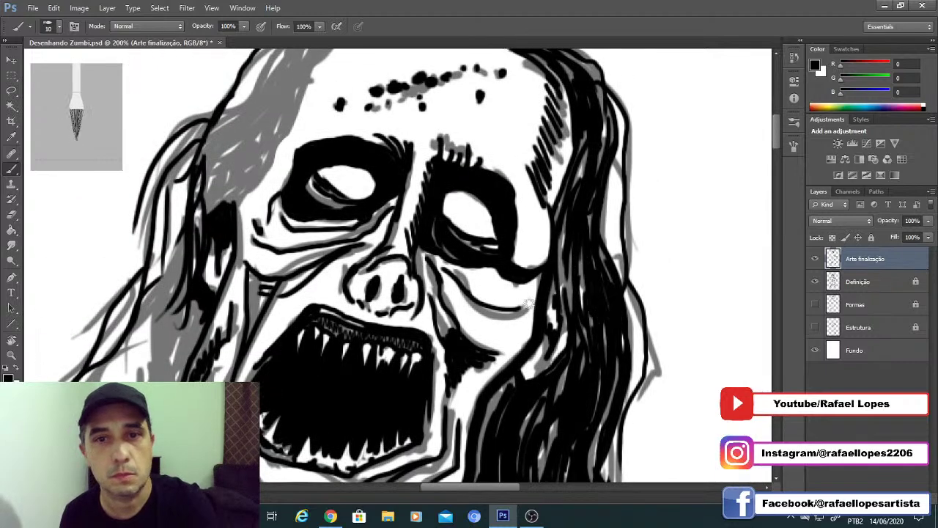
Step: Ink the first black strands from the parting down along the zombie's right temple with the 10 px brush
{"action": "key", "text": "z"}
{"action": "left_click", "coordinate": [443, 261], "text": "alt"}
{"action": "left_click", "coordinate": [408, 270]}
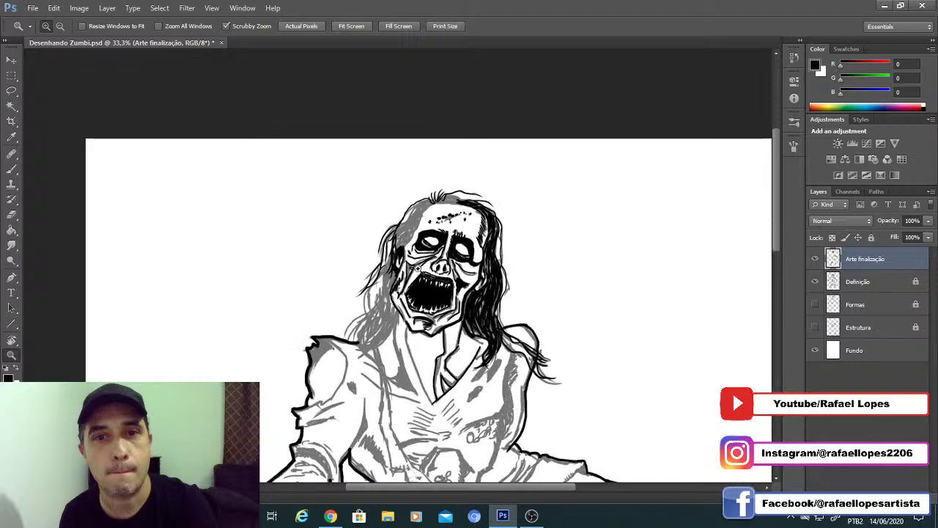
{"action": "left_click", "coordinate": [408, 270]}
{"action": "mouse_move", "coordinate": [434, 220]}
{"action": "left_mouse_down"}
{"action": "mouse_move", "coordinate": [522, 226]}
{"action": "mouse_move", "coordinate": [520, 198]}
{"action": "mouse_move", "coordinate": [486, 186]}
{"action": "mouse_move", "coordinate": [546, 190]}
{"action": "mouse_move", "coordinate": [469, 177]}
{"action": "mouse_move", "coordinate": [549, 165]}
{"action": "mouse_move", "coordinate": [535, 185]}
{"action": "mouse_move", "coordinate": [472, 182]}
{"action": "mouse_move", "coordinate": [513, 172]}
{"action": "mouse_move", "coordinate": [625, 198]}
{"action": "left_mouse_up"}
{"action": "key", "text": "b"}
{"action": "mouse_move", "coordinate": [482, 195]}
{"action": "left_mouse_down"}
{"action": "mouse_move", "coordinate": [605, 189]}
{"action": "mouse_move", "coordinate": [489, 220]}
{"action": "left_mouse_up"}
{"action": "left_click_drag", "start_coordinate": [546, 171], "coordinate": [477, 240]}
{"action": "left_click_drag", "start_coordinate": [540, 188], "coordinate": [474, 258]}
{"action": "left_click_drag", "start_coordinate": [505, 230], "coordinate": [471, 289]}
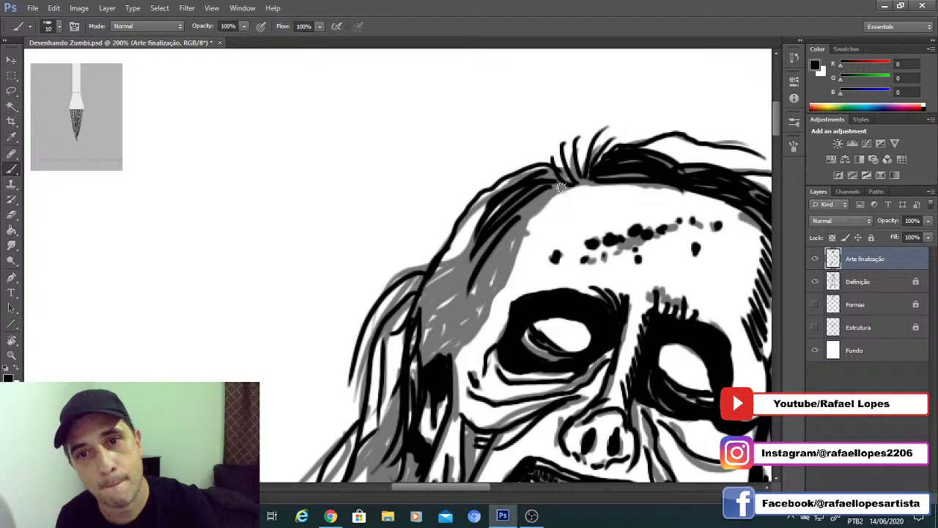
Step: Fill the hair between the forehead edge and the zombie's right ear with dense black strands
{"action": "mouse_move", "coordinate": [557, 185]}
{"action": "left_mouse_down"}
{"action": "mouse_move", "coordinate": [493, 253]}
{"action": "mouse_move", "coordinate": [469, 319]}
{"action": "left_mouse_up"}
{"action": "mouse_move", "coordinate": [500, 243]}
{"action": "left_mouse_down"}
{"action": "mouse_move", "coordinate": [469, 308]}
{"action": "mouse_move", "coordinate": [432, 334]}
{"action": "left_mouse_up"}
{"action": "left_click_drag", "start_coordinate": [488, 223], "coordinate": [462, 247]}
{"action": "left_click_drag", "start_coordinate": [450, 283], "coordinate": [423, 344]}
{"action": "left_click_drag", "start_coordinate": [474, 263], "coordinate": [438, 340]}
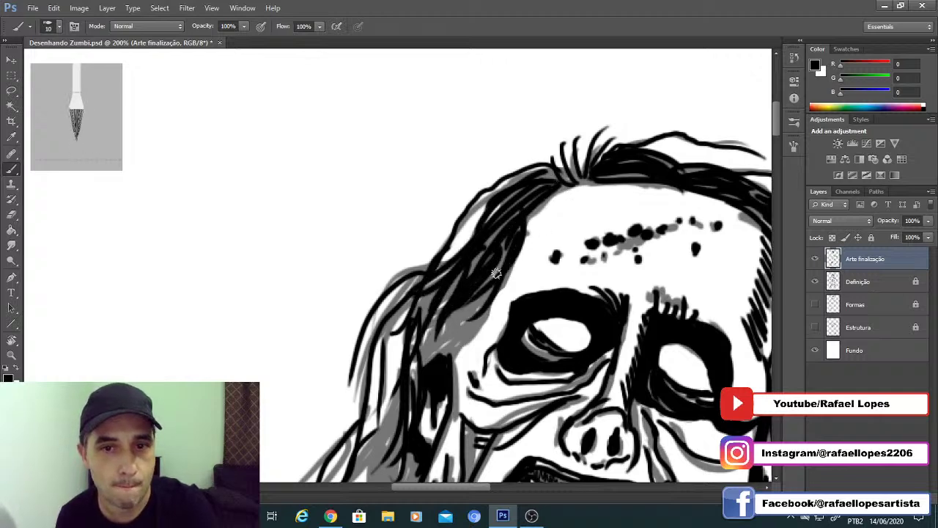
{"action": "left_click_drag", "start_coordinate": [495, 287], "coordinate": [445, 355]}
{"action": "left_click_drag", "start_coordinate": [489, 292], "coordinate": [445, 359]}
{"action": "left_click_drag", "start_coordinate": [508, 244], "coordinate": [442, 350]}
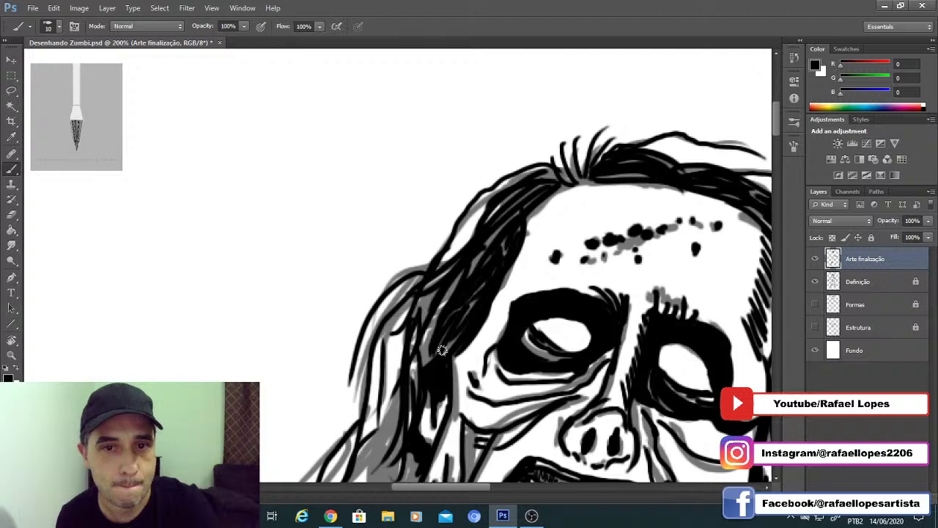
{"action": "left_click_drag", "start_coordinate": [448, 292], "coordinate": [425, 363]}
{"action": "mouse_move", "coordinate": [435, 279]}
{"action": "left_mouse_down"}
{"action": "mouse_move", "coordinate": [418, 327]}
{"action": "mouse_move", "coordinate": [413, 316]}
{"action": "left_mouse_up"}
Step: Fill the hair beside the zombie's right cheek with black strands down to the jaw
{"action": "left_click_drag", "start_coordinate": [403, 456], "coordinate": [449, 246]}
{"action": "mouse_move", "coordinate": [459, 149]}
{"action": "left_mouse_down"}
{"action": "mouse_move", "coordinate": [440, 178]}
{"action": "mouse_move", "coordinate": [433, 272]}
{"action": "left_mouse_up"}
{"action": "mouse_move", "coordinate": [464, 189]}
{"action": "left_mouse_down"}
{"action": "mouse_move", "coordinate": [434, 297]}
{"action": "mouse_move", "coordinate": [451, 313]}
{"action": "left_mouse_up"}
{"action": "left_click_drag", "start_coordinate": [478, 248], "coordinate": [446, 318]}
{"action": "mouse_move", "coordinate": [470, 229]}
{"action": "left_mouse_down"}
{"action": "mouse_move", "coordinate": [439, 323]}
{"action": "mouse_move", "coordinate": [453, 298]}
{"action": "mouse_move", "coordinate": [442, 292]}
{"action": "left_mouse_up"}
{"action": "mouse_move", "coordinate": [455, 204]}
{"action": "left_mouse_down"}
{"action": "mouse_move", "coordinate": [437, 302]}
{"action": "mouse_move", "coordinate": [459, 270]}
{"action": "mouse_move", "coordinate": [484, 176]}
{"action": "mouse_move", "coordinate": [407, 339]}
{"action": "left_mouse_up"}
Step: Ink the long curved strands of the hair lock sweeping from the right jaw to the zombie's right shoulder
{"action": "left_click_drag", "start_coordinate": [484, 166], "coordinate": [442, 295]}
{"action": "left_click_drag", "start_coordinate": [477, 185], "coordinate": [407, 378]}
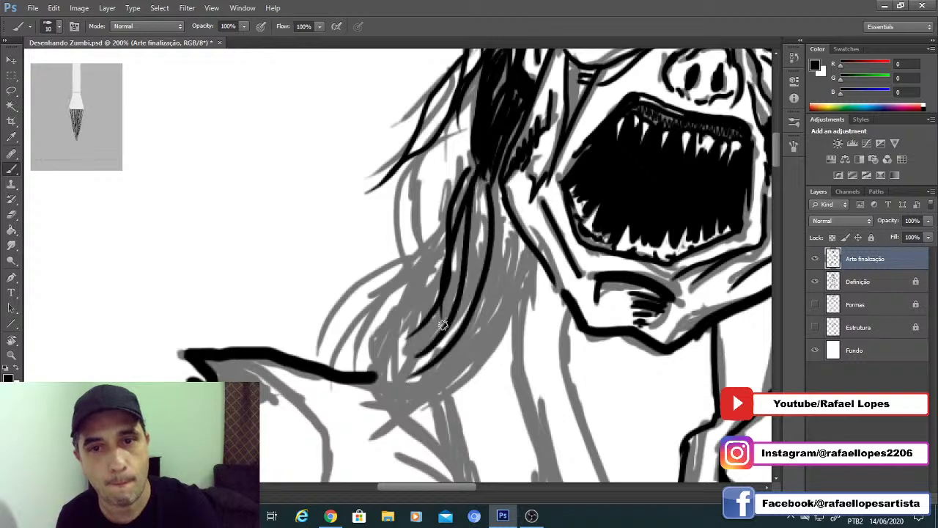
{"action": "left_click_drag", "start_coordinate": [470, 298], "coordinate": [408, 384]}
{"action": "left_click_drag", "start_coordinate": [492, 215], "coordinate": [447, 364]}
{"action": "left_click_drag", "start_coordinate": [513, 242], "coordinate": [481, 342]}
{"action": "left_click_drag", "start_coordinate": [527, 263], "coordinate": [455, 380]}
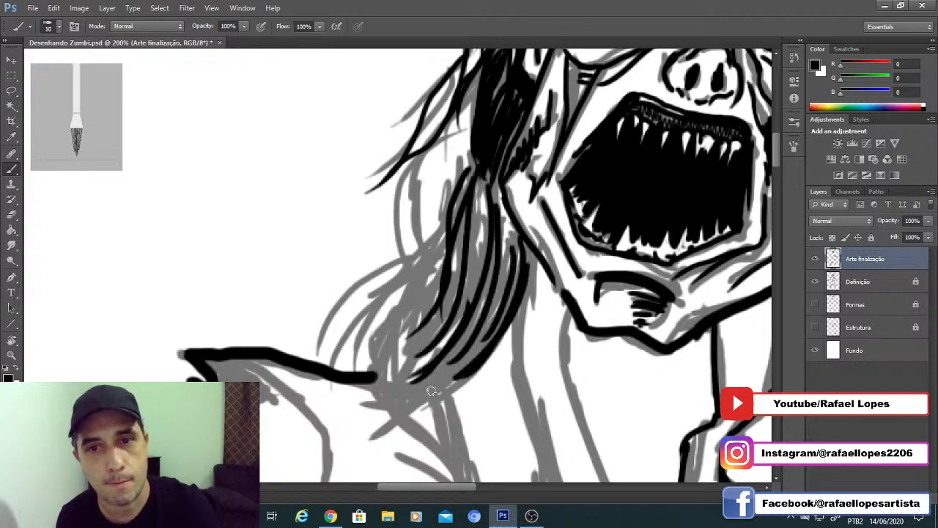
{"action": "left_click_drag", "start_coordinate": [481, 345], "coordinate": [382, 390]}
{"action": "left_click_drag", "start_coordinate": [504, 294], "coordinate": [389, 382]}
{"action": "left_click_drag", "start_coordinate": [466, 302], "coordinate": [408, 386]}
{"action": "left_click_drag", "start_coordinate": [505, 247], "coordinate": [462, 338]}
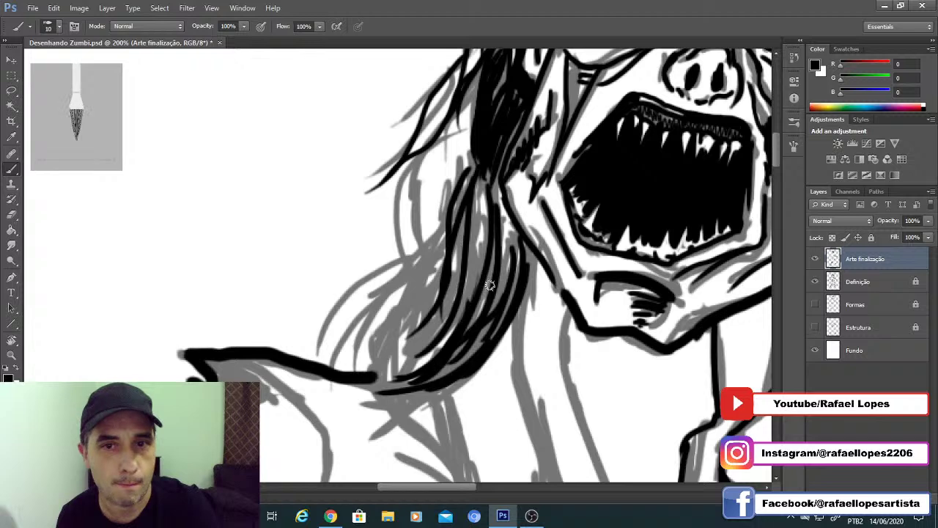
Step: Thicken the right shoulder lock with dense strands and extend its tapered tips over the shoulder line
{"action": "mouse_move", "coordinate": [514, 219]}
{"action": "left_mouse_down"}
{"action": "mouse_move", "coordinate": [489, 310]}
{"action": "mouse_move", "coordinate": [502, 295]}
{"action": "left_mouse_up"}
{"action": "left_click_drag", "start_coordinate": [487, 183], "coordinate": [443, 323]}
{"action": "mouse_move", "coordinate": [483, 202]}
{"action": "left_mouse_down"}
{"action": "mouse_move", "coordinate": [463, 296]}
{"action": "mouse_move", "coordinate": [543, 217]}
{"action": "mouse_move", "coordinate": [453, 292]}
{"action": "left_mouse_up"}
{"action": "left_click_drag", "start_coordinate": [511, 193], "coordinate": [432, 320]}
{"action": "left_click_drag", "start_coordinate": [503, 213], "coordinate": [456, 302]}
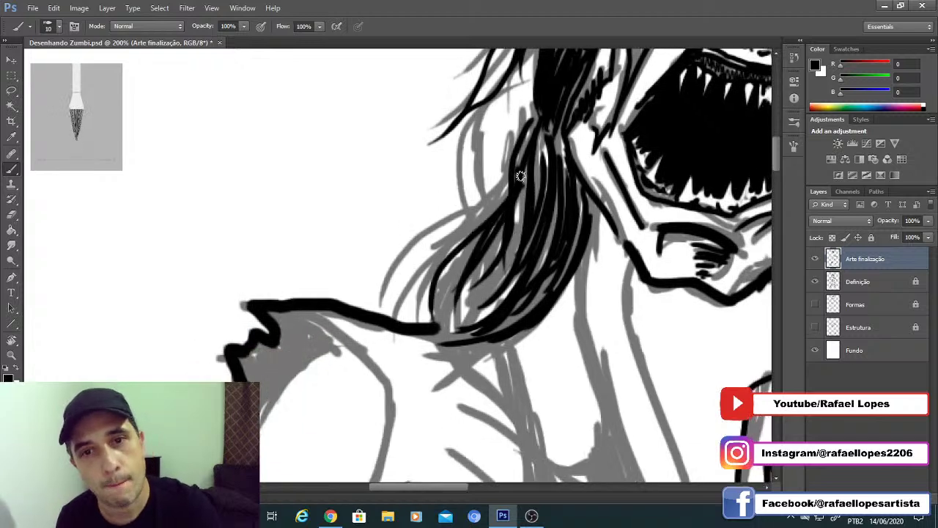
{"action": "mouse_move", "coordinate": [513, 174]}
{"action": "left_mouse_down"}
{"action": "mouse_move", "coordinate": [497, 249]}
{"action": "mouse_move", "coordinate": [497, 200]}
{"action": "mouse_move", "coordinate": [514, 227]}
{"action": "mouse_move", "coordinate": [454, 308]}
{"action": "left_mouse_up"}
{"action": "left_click_drag", "start_coordinate": [518, 200], "coordinate": [426, 327]}
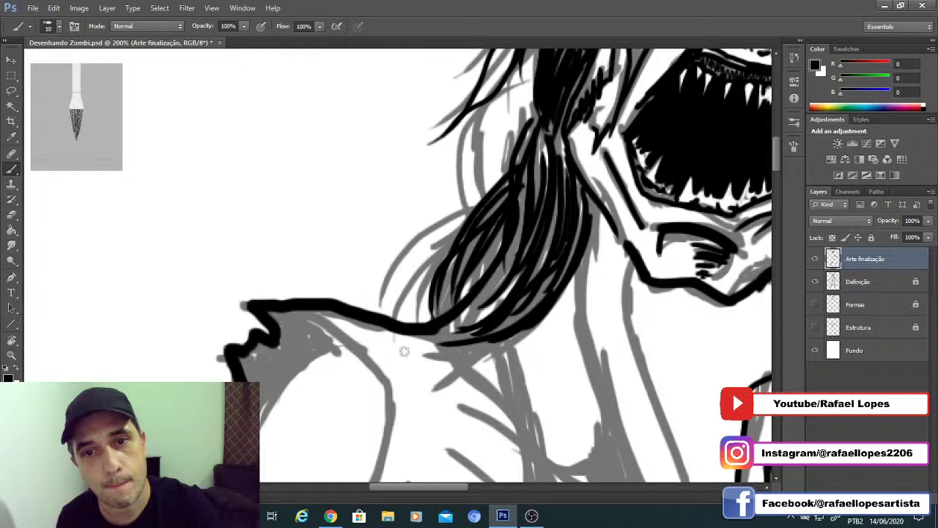
{"action": "left_click_drag", "start_coordinate": [524, 223], "coordinate": [443, 340]}
{"action": "mouse_move", "coordinate": [548, 279]}
{"action": "left_mouse_down"}
{"action": "mouse_move", "coordinate": [403, 380]}
{"action": "mouse_move", "coordinate": [512, 337]}
{"action": "left_mouse_up"}
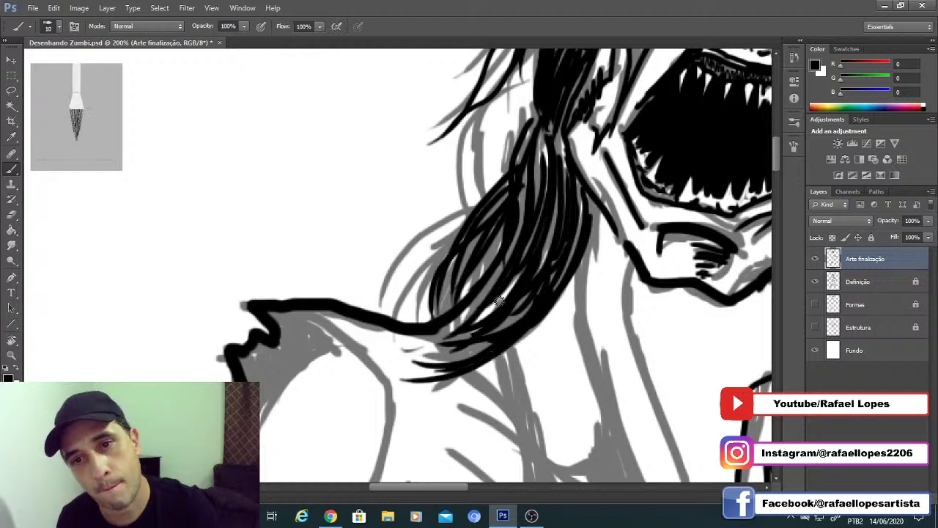
{"action": "left_click_drag", "start_coordinate": [531, 299], "coordinate": [511, 315]}
{"action": "left_click_drag", "start_coordinate": [559, 208], "coordinate": [511, 299]}
Step: Ink the loose outer strands above the zombie's right shoulder and along the outer edge of the hair beside the cheek
{"action": "left_click_drag", "start_coordinate": [476, 206], "coordinate": [391, 277]}
{"action": "left_click_drag", "start_coordinate": [471, 215], "coordinate": [402, 287]}
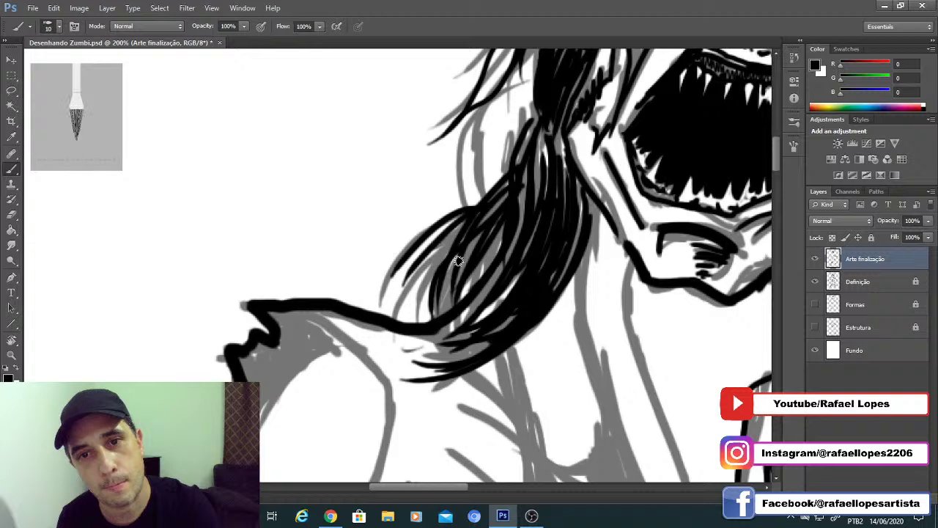
{"action": "left_click_drag", "start_coordinate": [464, 238], "coordinate": [416, 311]}
{"action": "scroll", "coordinate": [485, 209], "scroll_direction": "up", "scroll_amount": 3}
{"action": "left_click_drag", "start_coordinate": [507, 178], "coordinate": [465, 301]}
{"action": "left_click_drag", "start_coordinate": [531, 187], "coordinate": [483, 317]}
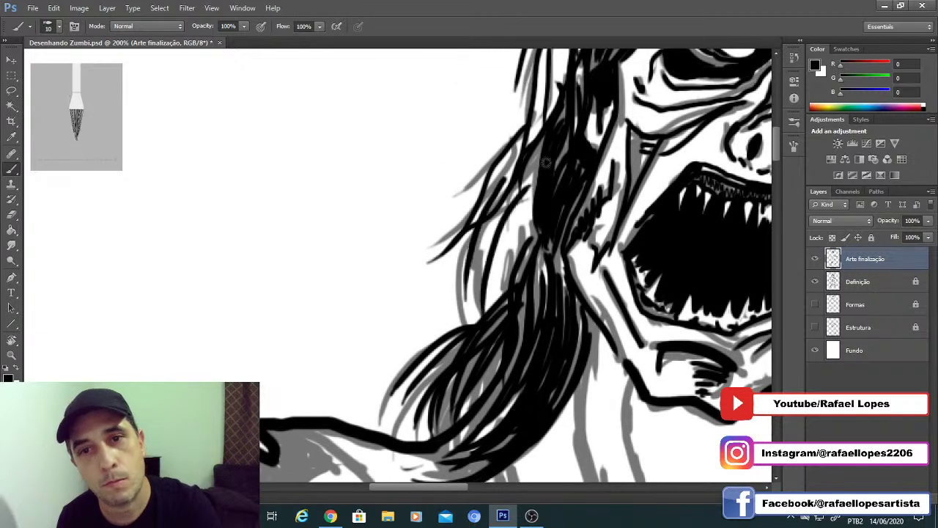
{"action": "left_click_drag", "start_coordinate": [512, 174], "coordinate": [461, 304]}
{"action": "left_click_drag", "start_coordinate": [522, 147], "coordinate": [453, 322]}
{"action": "left_click_drag", "start_coordinate": [531, 167], "coordinate": [480, 304]}
{"action": "left_click_drag", "start_coordinate": [528, 193], "coordinate": [498, 287]}
{"action": "left_click_drag", "start_coordinate": [524, 198], "coordinate": [488, 375]}
{"action": "left_click_drag", "start_coordinate": [515, 246], "coordinate": [503, 307]}
Step: Fill the remaining gaps in the hair at the parting and along the top of the head
{"action": "mouse_move", "coordinate": [550, 206]}
{"action": "left_mouse_down"}
{"action": "mouse_move", "coordinate": [471, 309]}
{"action": "mouse_move", "coordinate": [432, 268]}
{"action": "left_mouse_up"}
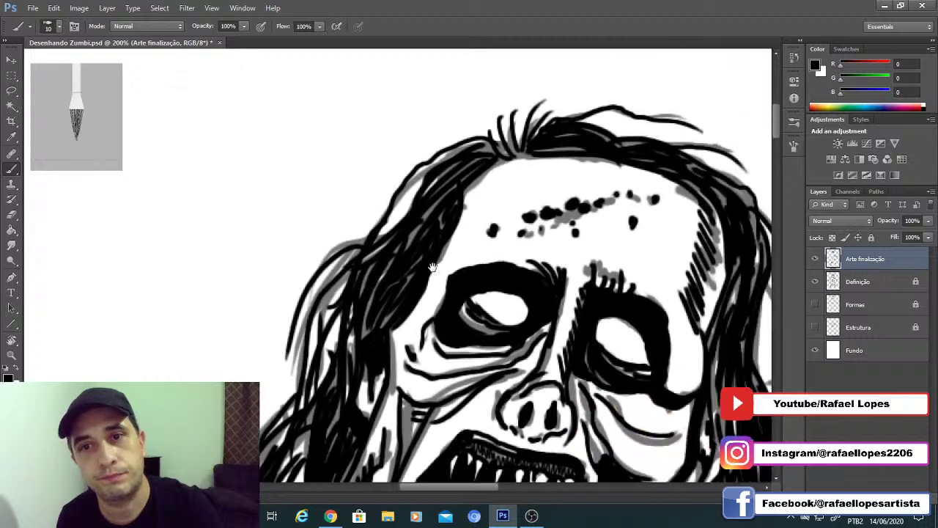
{"action": "mouse_move", "coordinate": [478, 150]}
{"action": "left_mouse_down"}
{"action": "mouse_move", "coordinate": [398, 274]}
{"action": "mouse_move", "coordinate": [492, 148]}
{"action": "mouse_move", "coordinate": [463, 196]}
{"action": "left_mouse_up"}
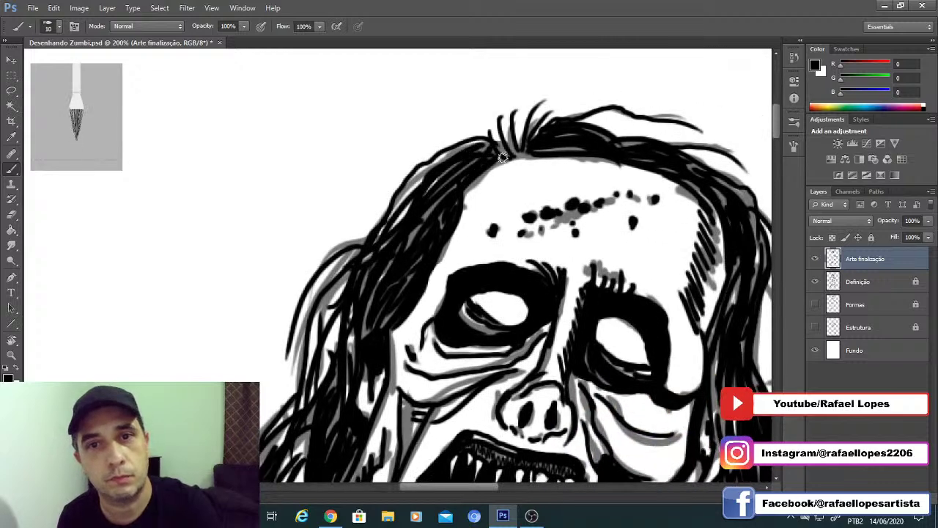
{"action": "left_click_drag", "start_coordinate": [506, 156], "coordinate": [455, 216]}
{"action": "left_click_drag", "start_coordinate": [509, 152], "coordinate": [494, 154]}
{"action": "left_click_drag", "start_coordinate": [616, 315], "coordinate": [494, 190]}
{"action": "mouse_move", "coordinate": [623, 125]}
{"action": "left_mouse_down"}
{"action": "mouse_move", "coordinate": [620, 147]}
{"action": "mouse_move", "coordinate": [634, 159]}
{"action": "left_mouse_up"}
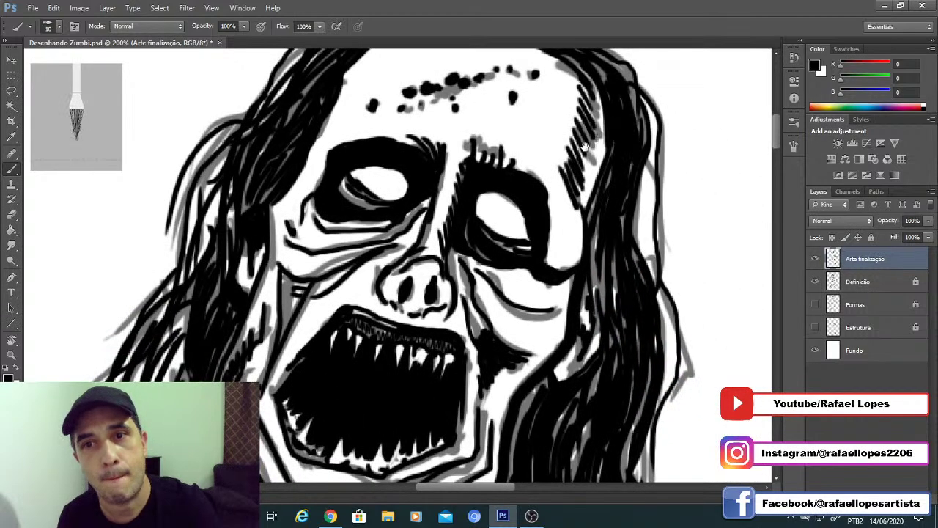
{"action": "left_click_drag", "start_coordinate": [481, 165], "coordinate": [500, 316]}
{"action": "left_click_drag", "start_coordinate": [534, 181], "coordinate": [547, 183]}
{"action": "left_click_drag", "start_coordinate": [616, 208], "coordinate": [650, 246]}
Step: Add small marks above the zombie's left eyebrow and speckle the skin under the left eye and on the left cheek
{"action": "left_click_drag", "start_coordinate": [481, 462], "coordinate": [502, 264]}
{"action": "scroll", "coordinate": [509, 264], "scroll_direction": "up", "scroll_amount": 3}
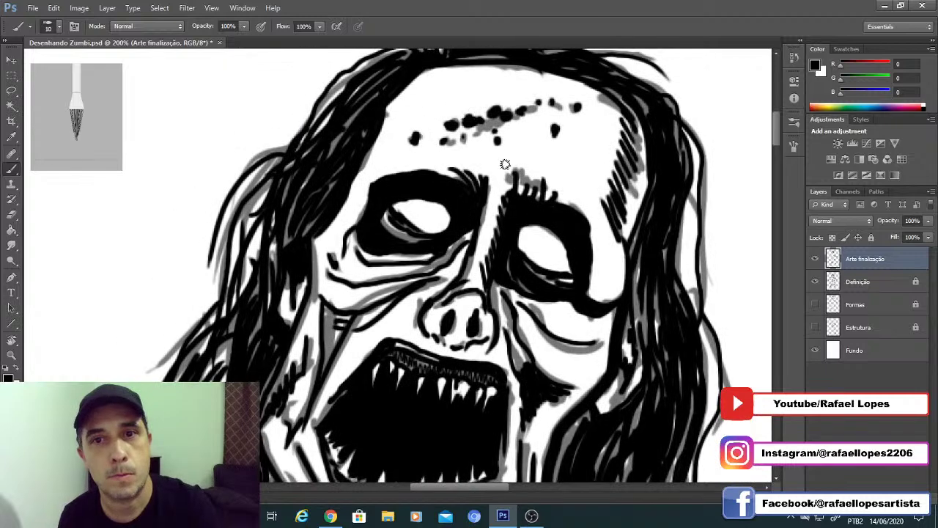
{"action": "left_click_drag", "start_coordinate": [516, 180], "coordinate": [538, 179]}
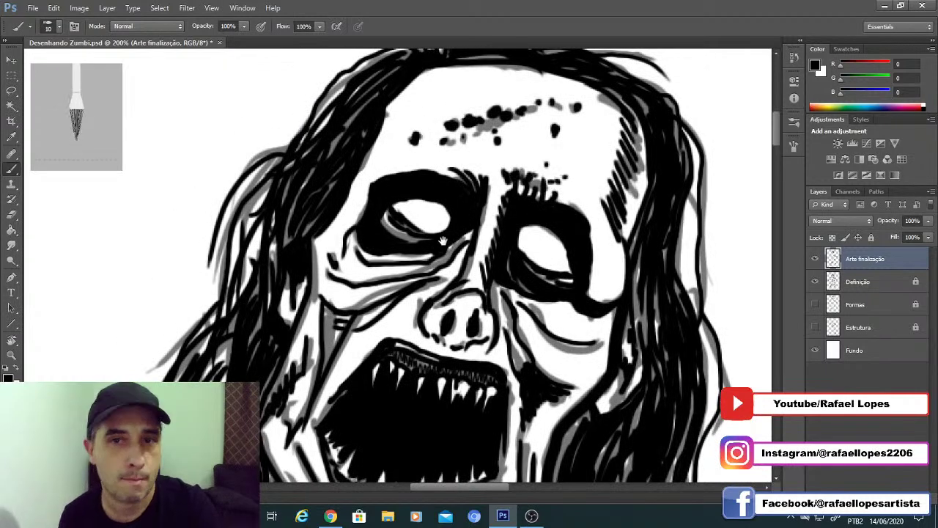
{"action": "left_click_drag", "start_coordinate": [362, 453], "coordinate": [469, 222]}
{"action": "scroll", "coordinate": [477, 232], "scroll_direction": "up", "scroll_amount": 5}
{"action": "left_click", "coordinate": [602, 194]}
{"action": "left_click", "coordinate": [636, 209]}
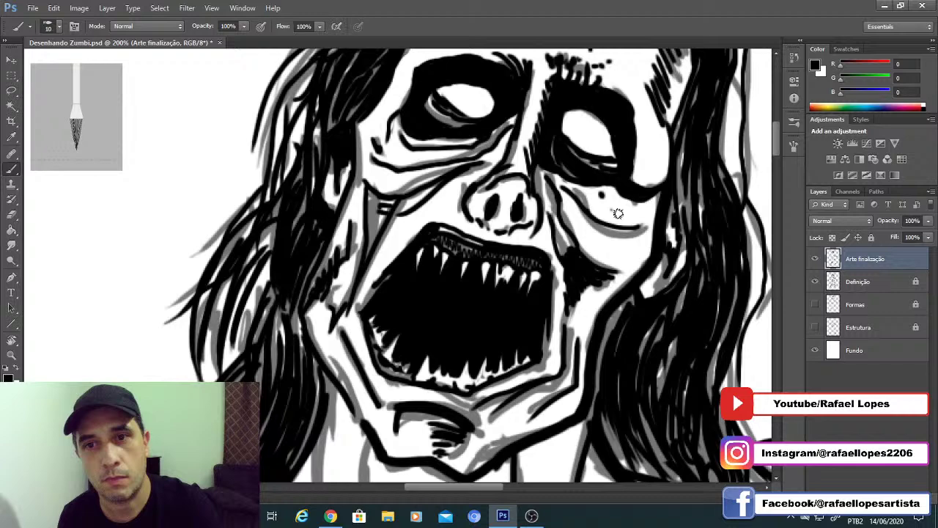
{"action": "left_click", "coordinate": [624, 211]}
{"action": "left_click", "coordinate": [616, 212]}
{"action": "left_click", "coordinate": [594, 252]}
{"action": "left_click", "coordinate": [622, 241]}
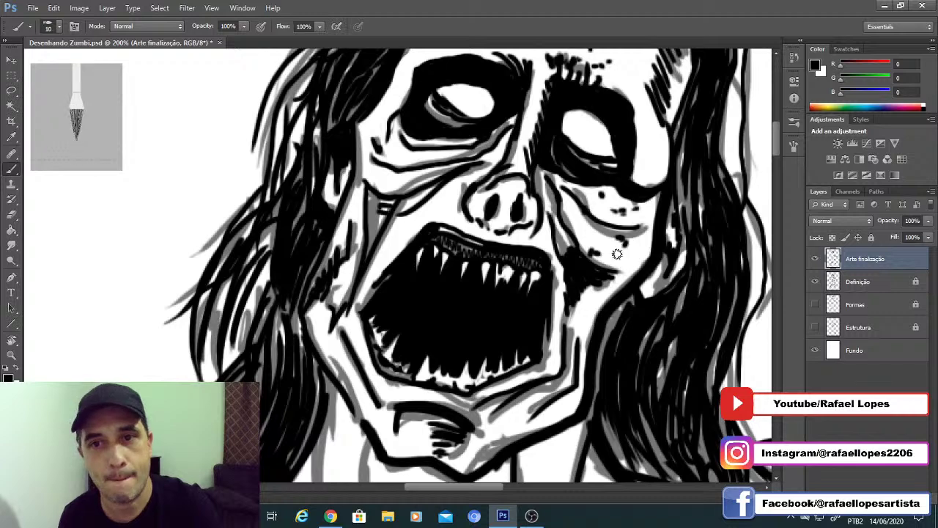
{"action": "left_click", "coordinate": [619, 263]}
{"action": "left_click", "coordinate": [589, 235]}
{"action": "left_click", "coordinate": [584, 228]}
Step: Speckle the skin under the zombie's right eye, beside the mouth and down the right jaw with small black dots
{"action": "mouse_move", "coordinate": [375, 181]}
{"action": "left_mouse_down"}
{"action": "mouse_move", "coordinate": [454, 216]}
{"action": "mouse_move", "coordinate": [475, 206]}
{"action": "left_mouse_up"}
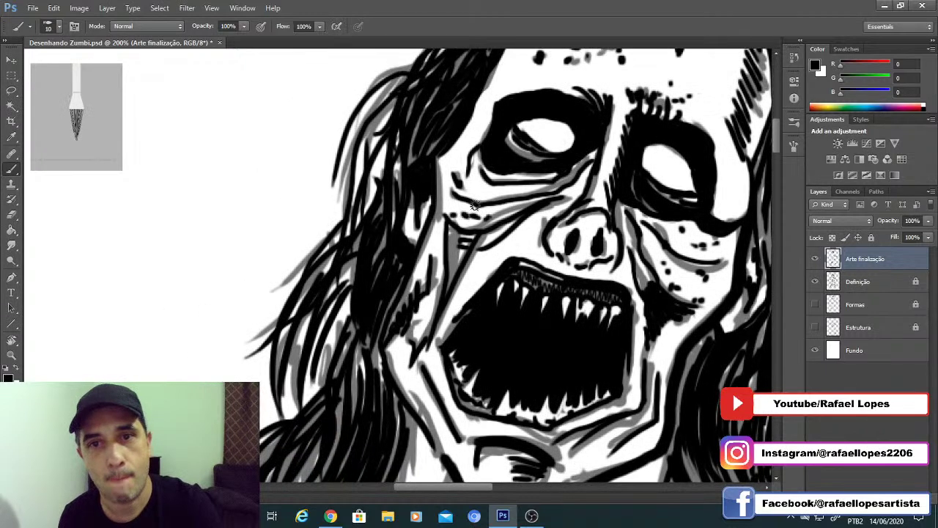
{"action": "scroll", "coordinate": [508, 192], "scroll_direction": "down", "scroll_amount": 2}
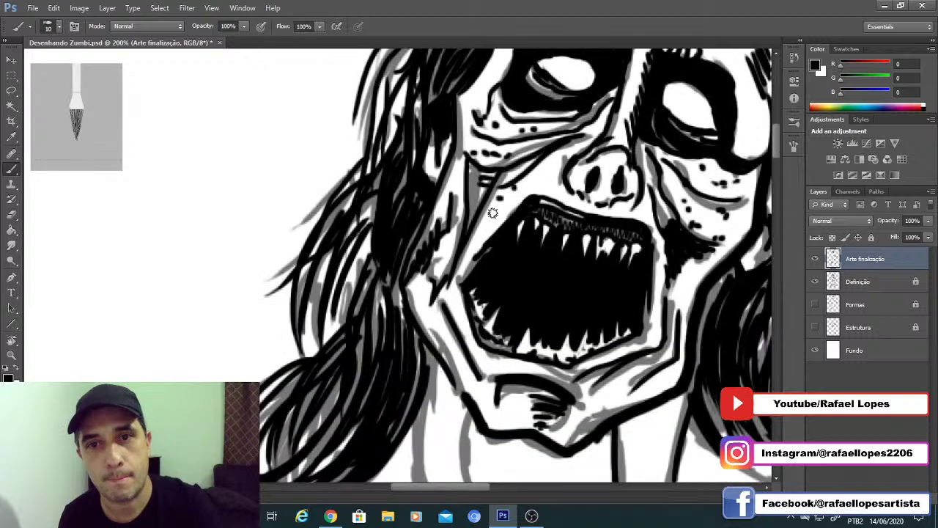
{"action": "left_click", "coordinate": [492, 213]}
{"action": "left_click", "coordinate": [490, 227]}
{"action": "left_click", "coordinate": [478, 252]}
{"action": "left_click", "coordinate": [419, 297]}
{"action": "left_click", "coordinate": [439, 323]}
{"action": "left_click", "coordinate": [450, 346]}
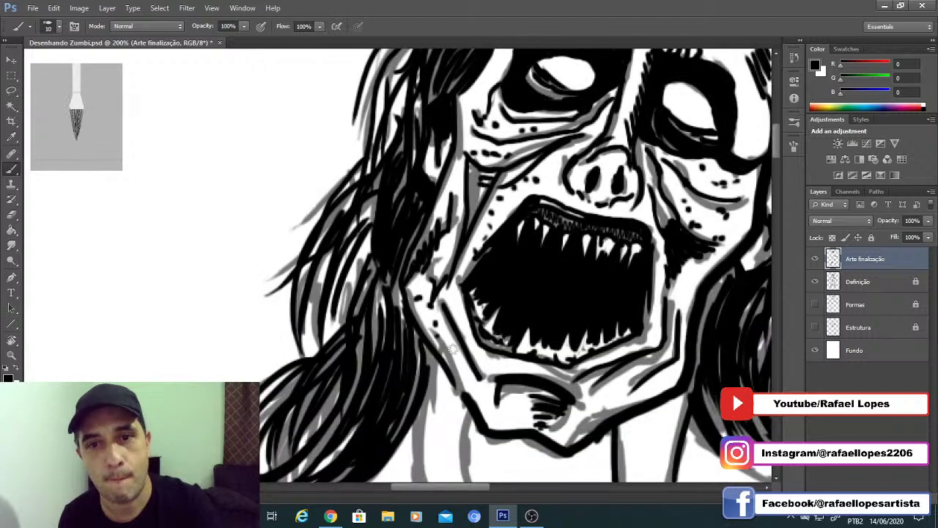
{"action": "left_click", "coordinate": [449, 341]}
Step: Speckle the left side of the chin and lower jaw with small black dots
{"action": "left_click", "coordinate": [601, 396]}
{"action": "left_click", "coordinate": [594, 403]}
{"action": "left_click", "coordinate": [620, 383]}
{"action": "left_click", "coordinate": [603, 407]}
{"action": "left_click", "coordinate": [619, 394]}
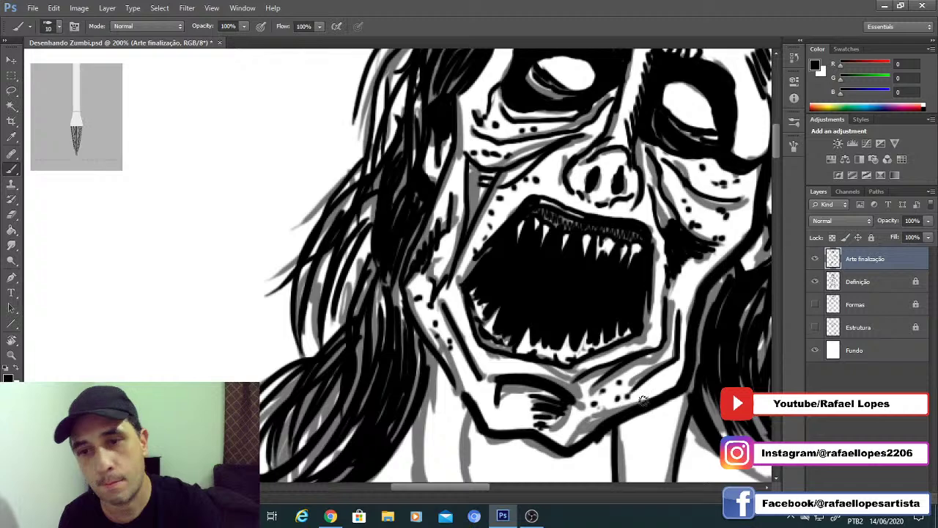
{"action": "left_click", "coordinate": [643, 397]}
{"action": "left_click", "coordinate": [656, 387]}
{"action": "left_click", "coordinate": [636, 372]}
{"action": "left_click", "coordinate": [646, 359]}
{"action": "left_click", "coordinate": [655, 358]}
Step: Dot the forehead along the hairline on the zombie's right side
{"action": "key", "text": "z"}
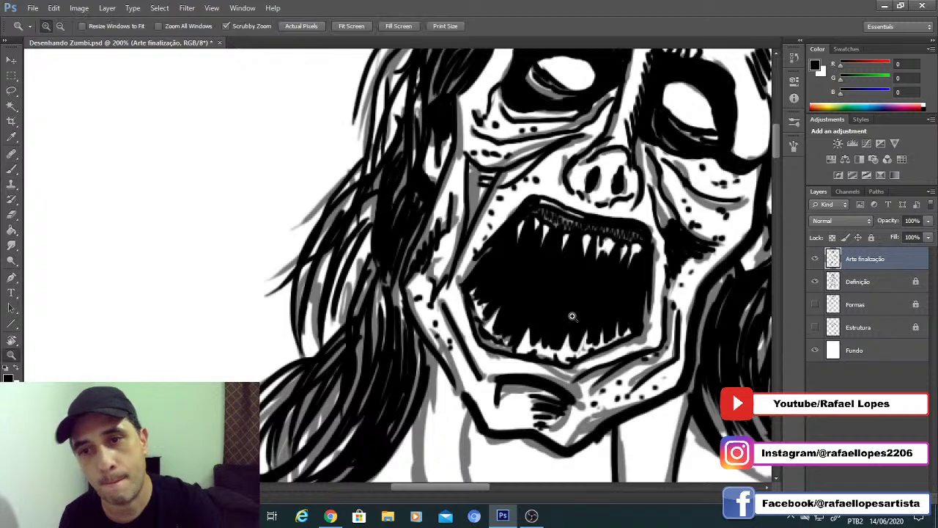
{"action": "left_click", "coordinate": [567, 300], "text": "alt"}
{"action": "left_click", "coordinate": [567, 300], "text": "alt"}
{"action": "left_click", "coordinate": [567, 300], "text": "alt"}
{"action": "left_click", "coordinate": [554, 287]}
{"action": "left_click", "coordinate": [554, 286]}
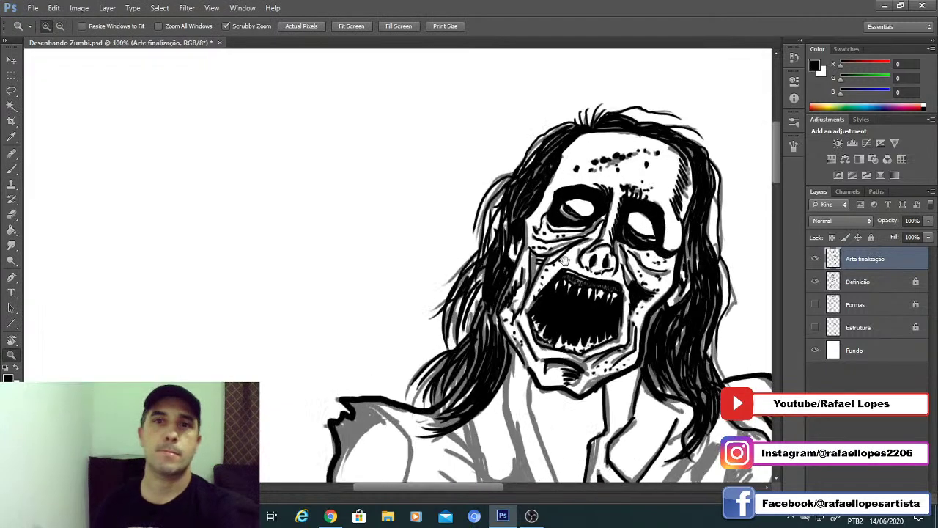
{"action": "left_click_drag", "start_coordinate": [573, 217], "coordinate": [544, 289]}
{"action": "left_click", "coordinate": [544, 288]}
{"action": "key", "text": "b"}
{"action": "left_click", "coordinate": [550, 154]}
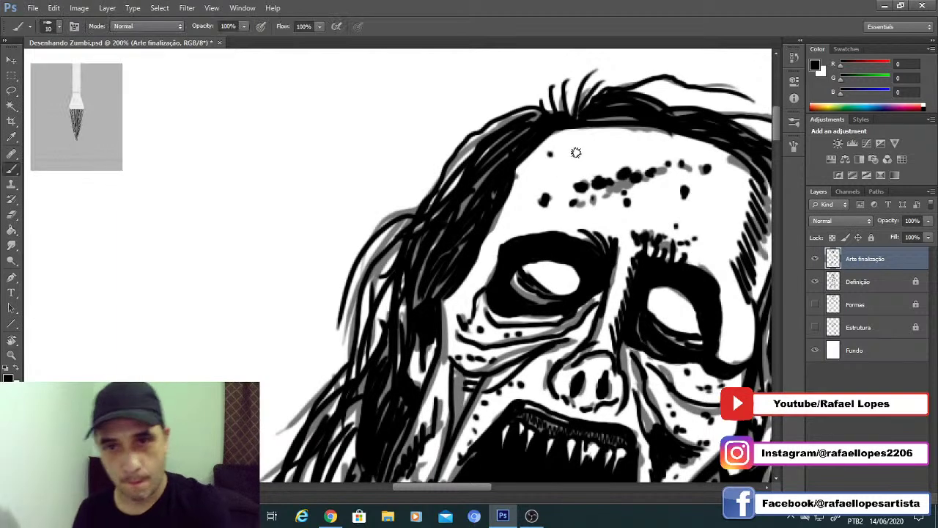
{"action": "left_click", "coordinate": [579, 150]}
{"action": "left_click", "coordinate": [585, 142]}
{"action": "left_click", "coordinate": [537, 174]}
{"action": "left_click", "coordinate": [520, 188]}
{"action": "left_click", "coordinate": [509, 211]}
Step: Dot the skin beside the zombie's left eye and up the left side of the forehead
{"action": "left_click_drag", "start_coordinate": [657, 232], "coordinate": [557, 193]}
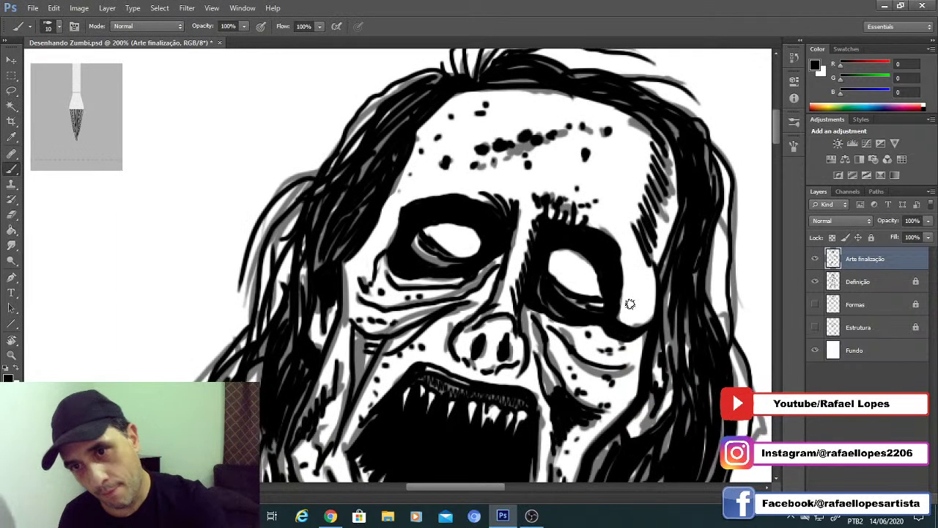
{"action": "left_click", "coordinate": [642, 302]}
{"action": "left_click", "coordinate": [644, 279]}
{"action": "left_click", "coordinate": [630, 266]}
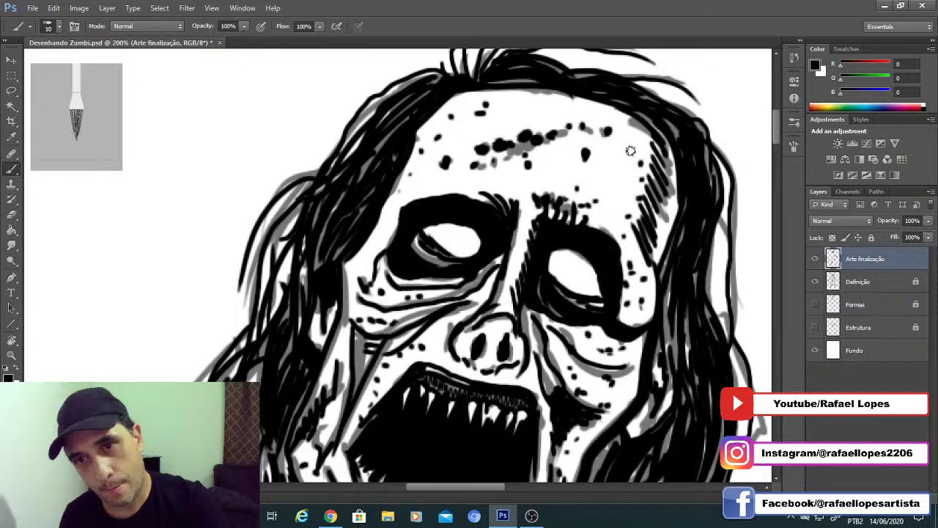
{"action": "left_click", "coordinate": [629, 150]}
{"action": "left_click", "coordinate": [619, 148]}
{"action": "left_click", "coordinate": [615, 186]}
{"action": "left_click", "coordinate": [629, 175]}
{"action": "left_click", "coordinate": [640, 164]}
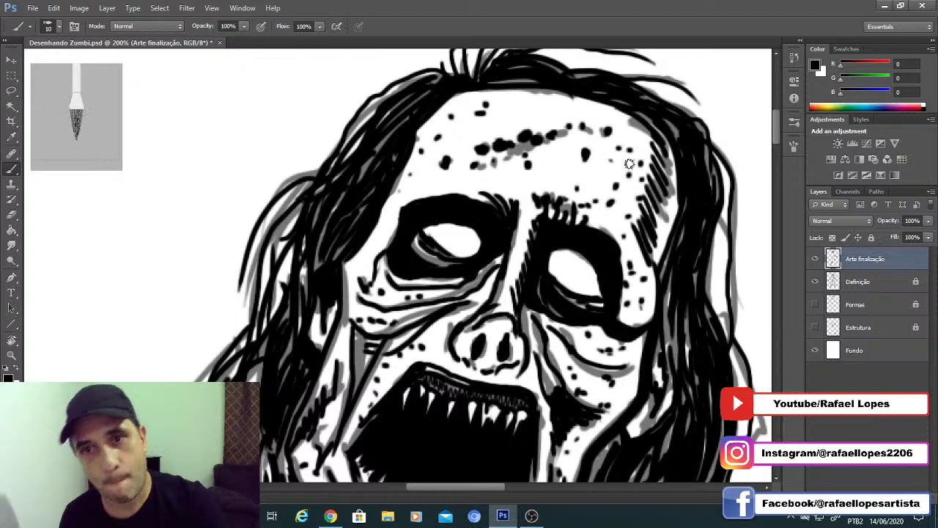
Step: Ink a small jagged shape on the throat and the neck line running from the jaw to the point of the neckline
{"action": "key", "text": "z"}
{"action": "left_click_drag", "start_coordinate": [499, 314], "coordinate": [433, 315]}
{"action": "left_click_drag", "start_coordinate": [476, 381], "coordinate": [502, 252]}
{"action": "scroll", "coordinate": [502, 252], "scroll_direction": "up", "scroll_amount": 1}
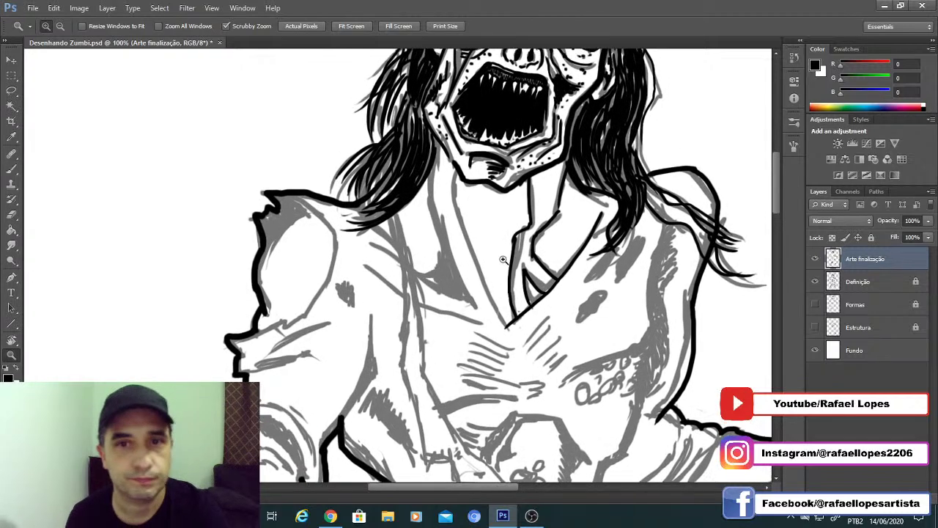
{"action": "key", "text": "b"}
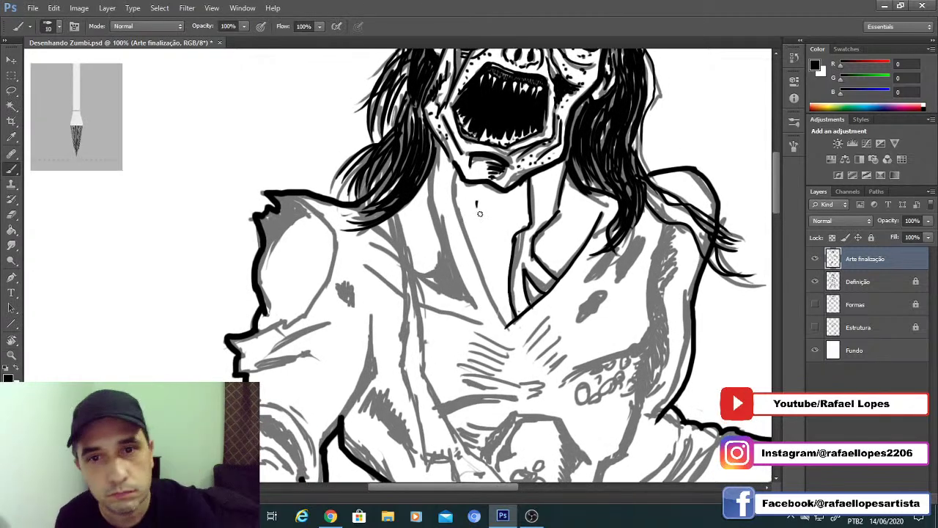
{"action": "mouse_move", "coordinate": [477, 204]}
{"action": "left_mouse_down"}
{"action": "mouse_move", "coordinate": [499, 248]}
{"action": "mouse_move", "coordinate": [506, 214]}
{"action": "mouse_move", "coordinate": [476, 202]}
{"action": "mouse_move", "coordinate": [459, 214]}
{"action": "mouse_move", "coordinate": [479, 273]}
{"action": "left_mouse_up"}
{"action": "key", "text": "z"}
{"action": "key", "text": "b"}
Step: Lasso-select the throat area between the neck lines, leaving out the small jagged shape in its centre
{"action": "key", "text": "z"}
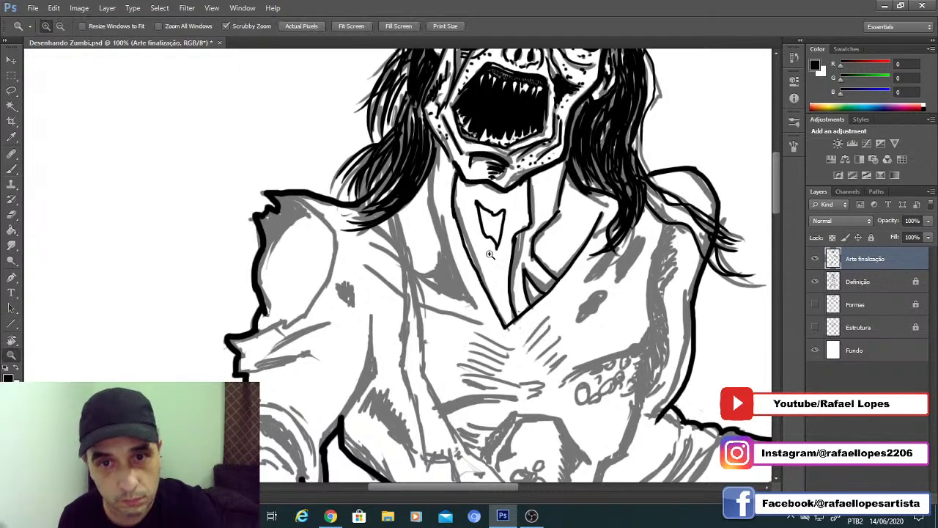
{"action": "left_click", "coordinate": [490, 251]}
{"action": "key", "text": "l"}
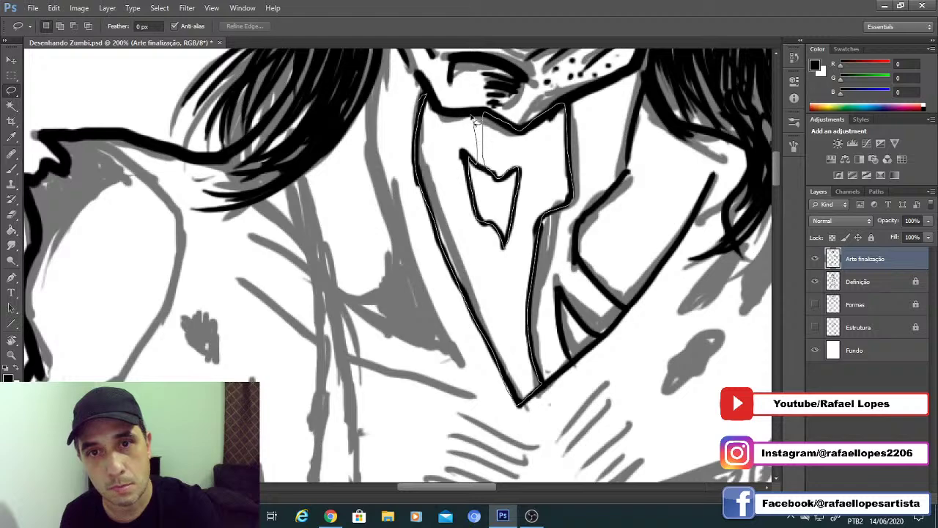
{"action": "left_click_drag", "start_coordinate": [455, 117], "coordinate": [457, 116]}
Step: Paint the selected throat area solid black with the brush enlarged to 175, and clear the selection
{"action": "key", "text": "b"}
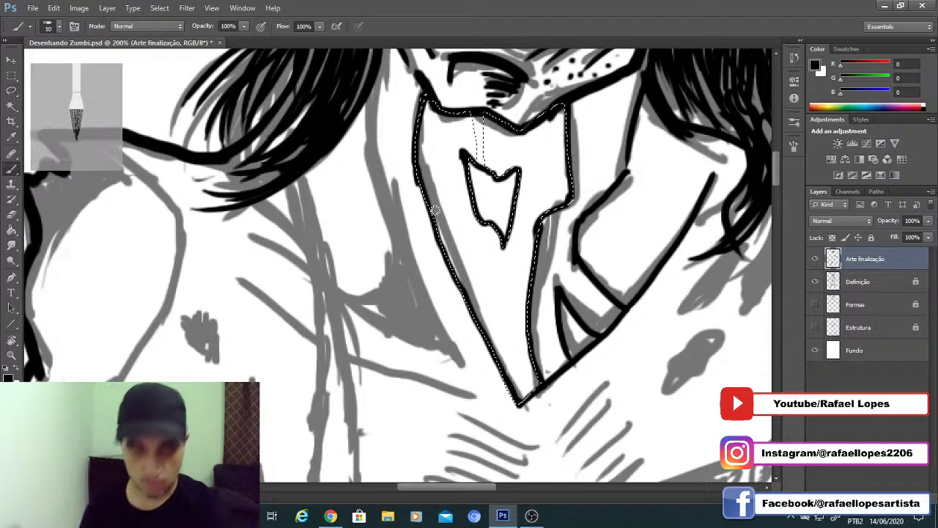
{"action": "key", "text": "bracketright"}
{"action": "key", "text": "bracketright"}
{"action": "key", "text": "bracketright"}
{"action": "key", "text": "bracketright"}
{"action": "key", "text": "bracketright"}
{"action": "key", "text": "bracketright"}
{"action": "key", "text": "bracketright"}
{"action": "key", "text": "bracketright"}
{"action": "key", "text": "bracketright"}
{"action": "key", "text": "bracketright"}
{"action": "key", "text": "bracketright"}
{"action": "key", "text": "bracketright"}
{"action": "key", "text": "bracketright"}
{"action": "key", "text": "bracketright"}
{"action": "mouse_move", "coordinate": [434, 132]}
{"action": "left_mouse_down"}
{"action": "mouse_move", "coordinate": [550, 121]}
{"action": "mouse_move", "coordinate": [461, 95]}
{"action": "mouse_move", "coordinate": [492, 188]}
{"action": "mouse_move", "coordinate": [456, 279]}
{"action": "mouse_move", "coordinate": [534, 440]}
{"action": "left_mouse_up"}
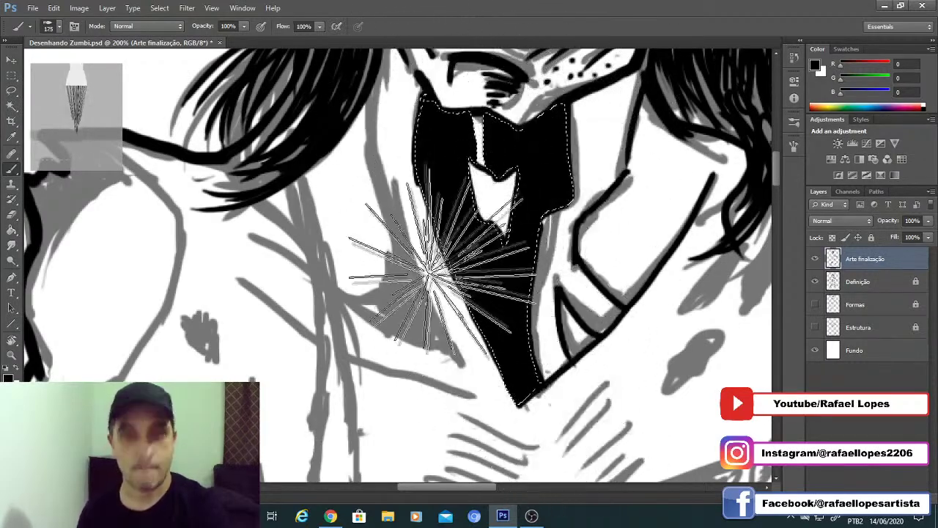
{"action": "key", "text": "ctrl+d"}
Step: With a thin brush, ink the neck line below the hair on the picture's left and the diagonal collar line meeting it
{"action": "key", "text": "m"}
{"action": "key", "text": "b"}
{"action": "key", "text": "bracketleft"}
{"action": "key", "text": "bracketleft"}
{"action": "key", "text": "bracketleft"}
{"action": "key", "text": "bracketleft"}
{"action": "key", "text": "bracketleft"}
{"action": "key", "text": "bracketleft"}
{"action": "key", "text": "bracketleft"}
{"action": "key", "text": "bracketleft"}
{"action": "key", "text": "bracketleft"}
{"action": "key", "text": "bracketleft"}
{"action": "key", "text": "bracketleft"}
{"action": "key", "text": "bracketleft"}
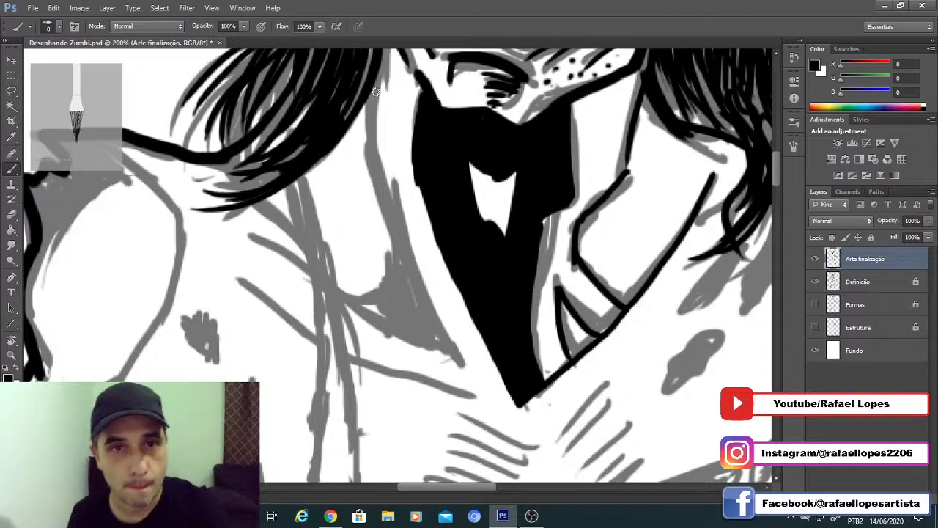
{"action": "mouse_move", "coordinate": [379, 71]}
{"action": "left_mouse_down"}
{"action": "mouse_move", "coordinate": [379, 167]}
{"action": "mouse_move", "coordinate": [460, 366]}
{"action": "left_mouse_up"}
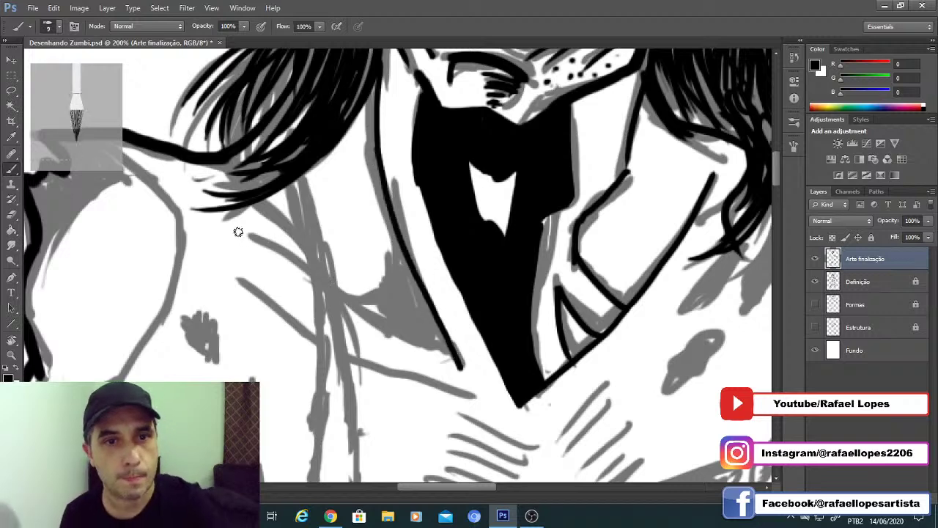
{"action": "left_click_drag", "start_coordinate": [239, 232], "coordinate": [454, 359]}
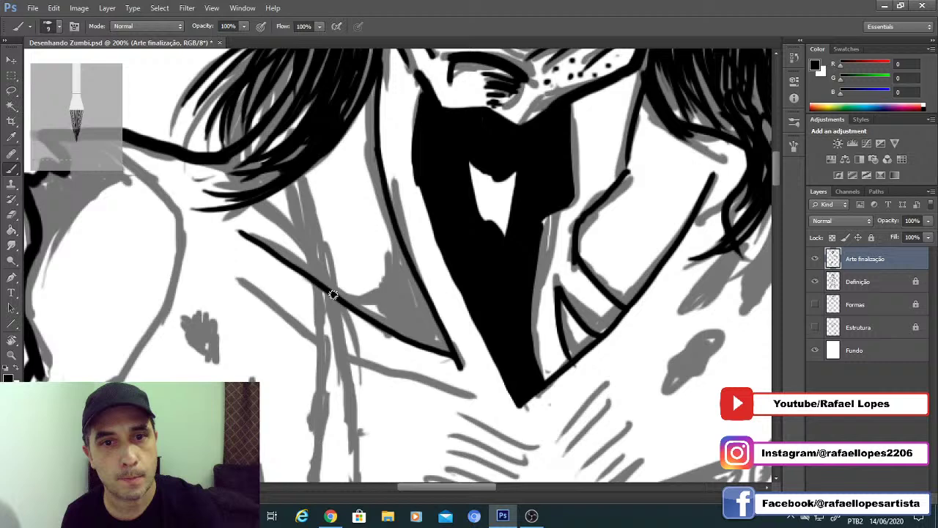
Step: Ink a curved shadow edge with short hatching strokes in the hollow between the left neck line and the collar
{"action": "left_click_drag", "start_coordinate": [339, 299], "coordinate": [396, 255]}
{"action": "left_click_drag", "start_coordinate": [341, 277], "coordinate": [389, 327]}
{"action": "mouse_move", "coordinate": [351, 265]}
{"action": "left_mouse_down"}
{"action": "mouse_move", "coordinate": [398, 327]}
{"action": "mouse_move", "coordinate": [367, 264]}
{"action": "left_mouse_up"}
{"action": "left_click_drag", "start_coordinate": [407, 315], "coordinate": [375, 249]}
{"action": "mouse_move", "coordinate": [415, 305]}
{"action": "left_mouse_down"}
{"action": "mouse_move", "coordinate": [388, 237]}
{"action": "mouse_move", "coordinate": [417, 300]}
{"action": "left_mouse_up"}
{"action": "left_click_drag", "start_coordinate": [389, 226], "coordinate": [426, 317]}
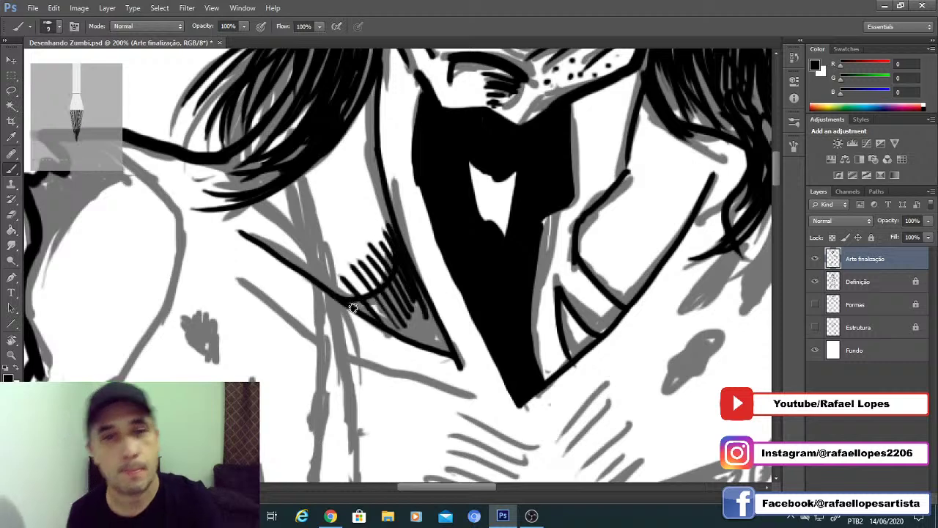
Step: Fill the hollow below the hatching at the left collar solid black with a size 15 brush
{"action": "key", "text": "bracketright"}
{"action": "key", "text": "bracketright"}
{"action": "mouse_move", "coordinate": [359, 307]}
{"action": "left_mouse_down"}
{"action": "mouse_move", "coordinate": [395, 316]}
{"action": "mouse_move", "coordinate": [390, 306]}
{"action": "mouse_move", "coordinate": [373, 311]}
{"action": "mouse_move", "coordinate": [395, 291]}
{"action": "left_mouse_up"}
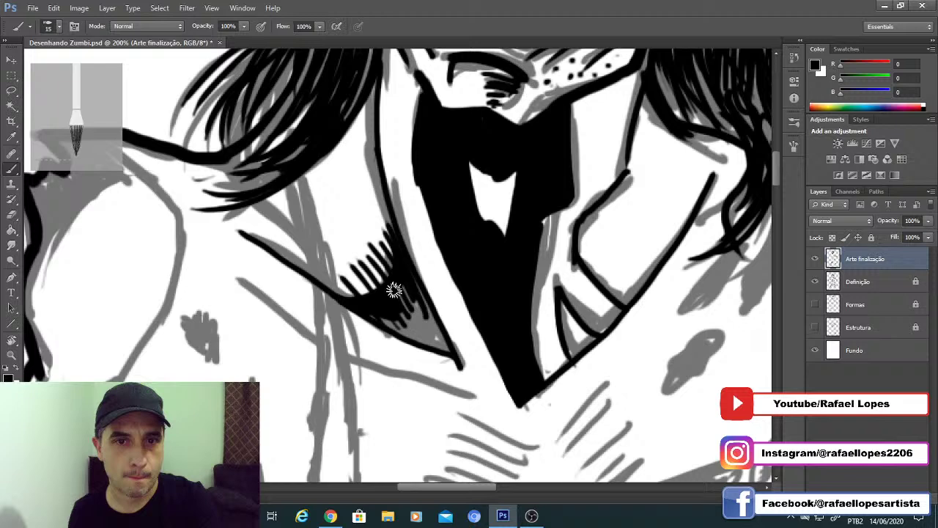
{"action": "mouse_move", "coordinate": [394, 290]}
{"action": "left_mouse_down"}
{"action": "mouse_move", "coordinate": [418, 331]}
{"action": "mouse_move", "coordinate": [406, 331]}
{"action": "left_mouse_up"}
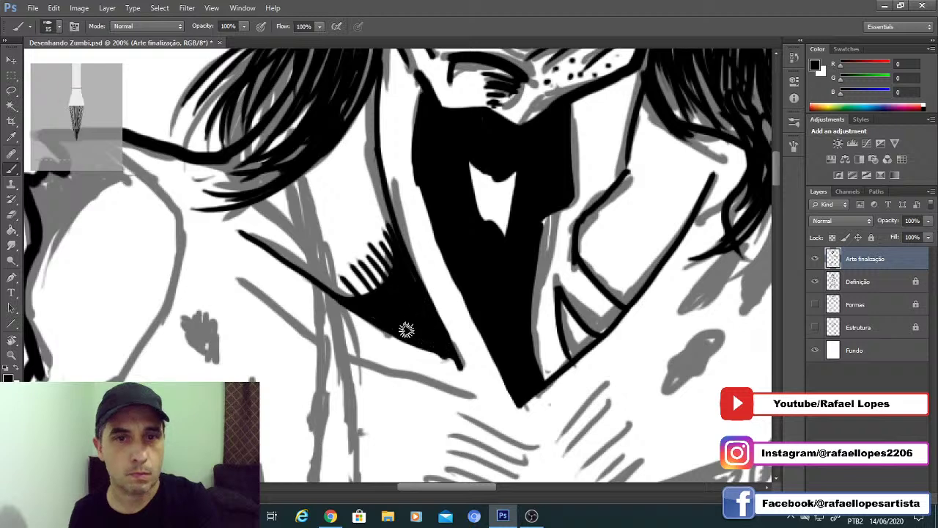
{"action": "key", "text": "e"}
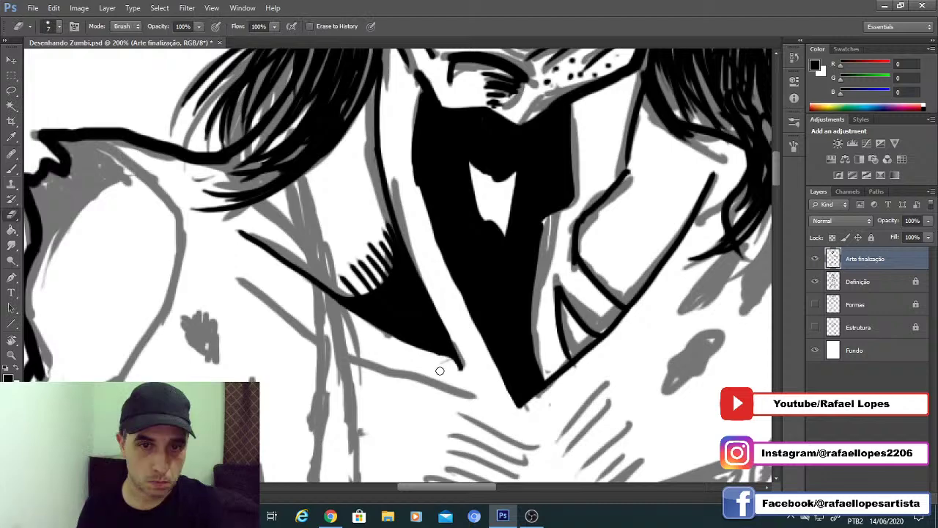
Step: Fill most of the small triangle beside the point of the neckline with black shadow
{"action": "key", "text": "z"}
{"action": "left_click", "coordinate": [440, 346], "text": "alt"}
{"action": "left_click", "coordinate": [440, 346], "text": "alt"}
{"action": "left_click", "coordinate": [441, 346], "text": "alt"}
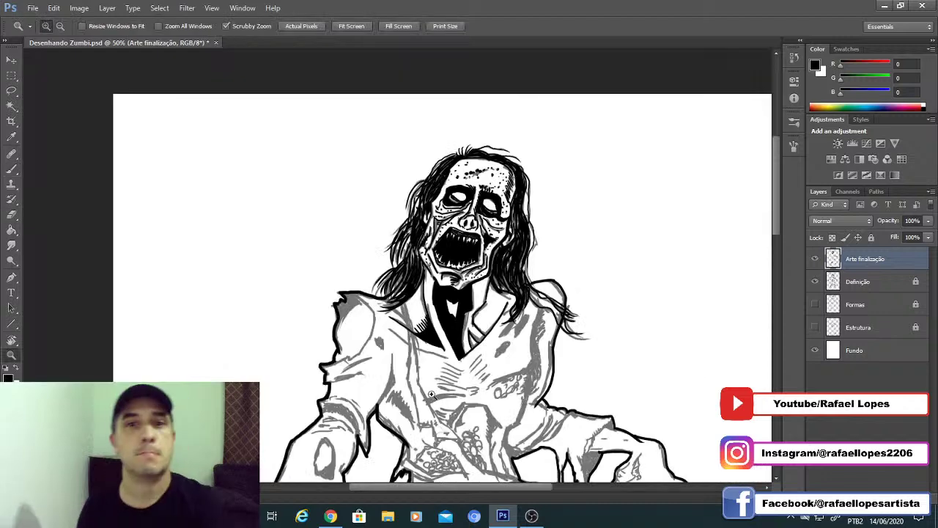
{"action": "left_click", "coordinate": [474, 341]}
{"action": "left_click", "coordinate": [474, 340]}
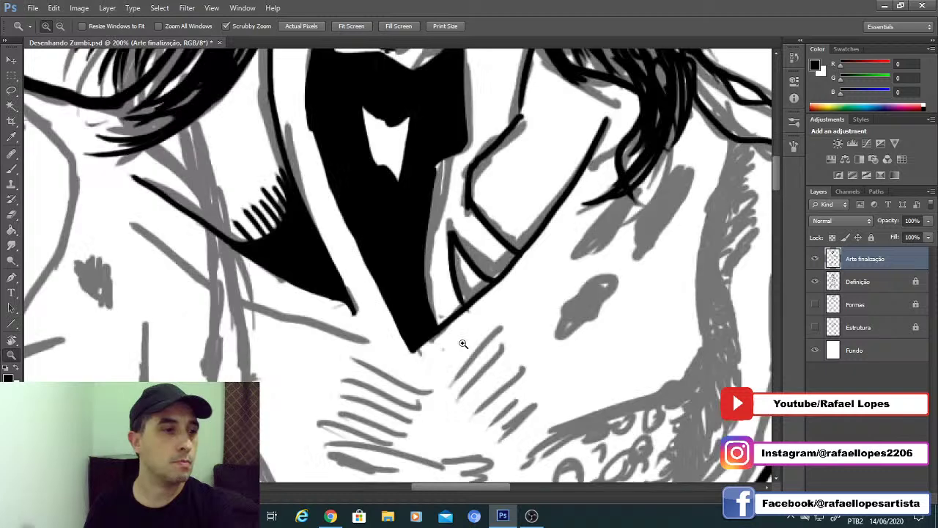
{"action": "left_click", "coordinate": [462, 344]}
{"action": "key", "text": "b"}
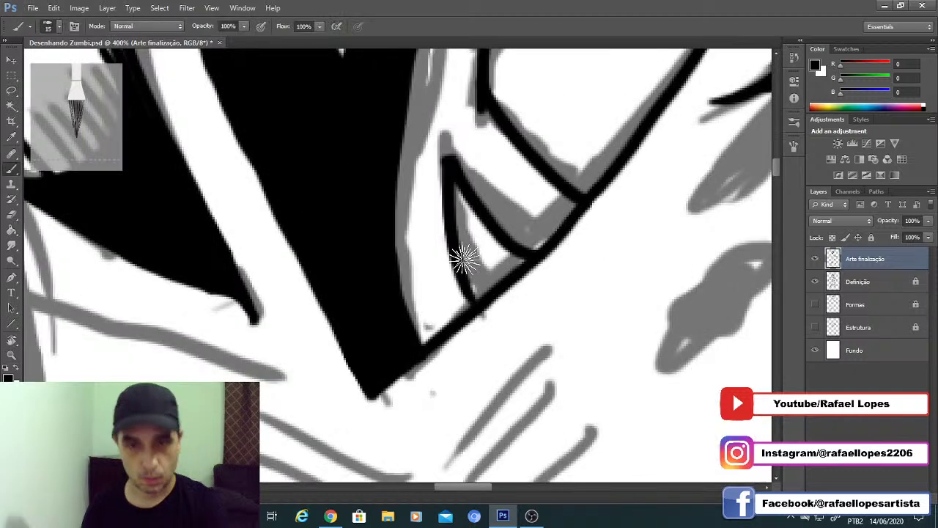
{"action": "mouse_move", "coordinate": [484, 261]}
{"action": "left_mouse_down"}
{"action": "mouse_move", "coordinate": [470, 254]}
{"action": "mouse_move", "coordinate": [478, 301]}
{"action": "left_mouse_up"}
{"action": "left_click_drag", "start_coordinate": [491, 163], "coordinate": [455, 310]}
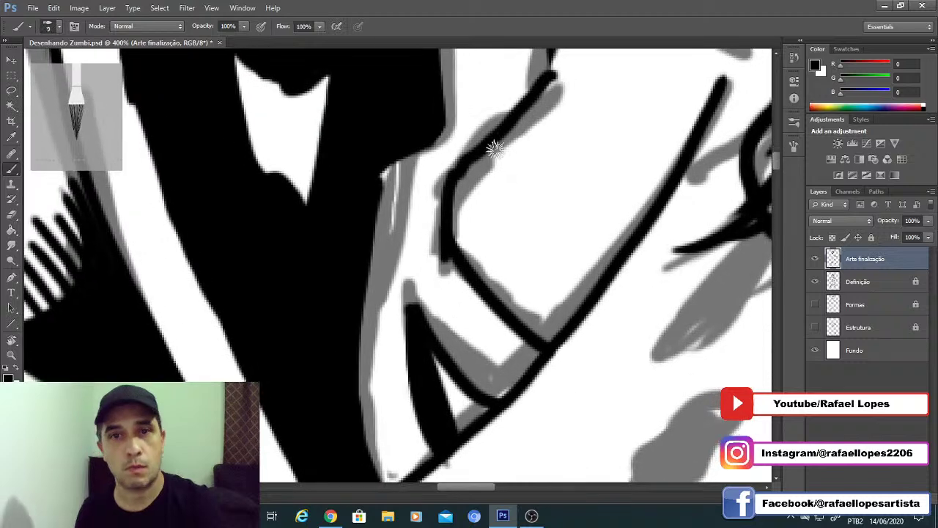
Step: Ink a curved shadow along the angular neck line on the picture's right and fill it solid black
{"action": "left_click_drag", "start_coordinate": [495, 141], "coordinate": [568, 325]}
{"action": "key", "text": "]"}
{"action": "mouse_move", "coordinate": [478, 183]}
{"action": "left_mouse_down"}
{"action": "mouse_move", "coordinate": [471, 208]}
{"action": "mouse_move", "coordinate": [526, 306]}
{"action": "mouse_move", "coordinate": [437, 314]}
{"action": "mouse_move", "coordinate": [472, 257]}
{"action": "mouse_move", "coordinate": [451, 280]}
{"action": "mouse_move", "coordinate": [466, 270]}
{"action": "left_mouse_up"}
{"action": "key", "text": "alt+space"}
{"action": "left_click", "coordinate": [466, 270]}
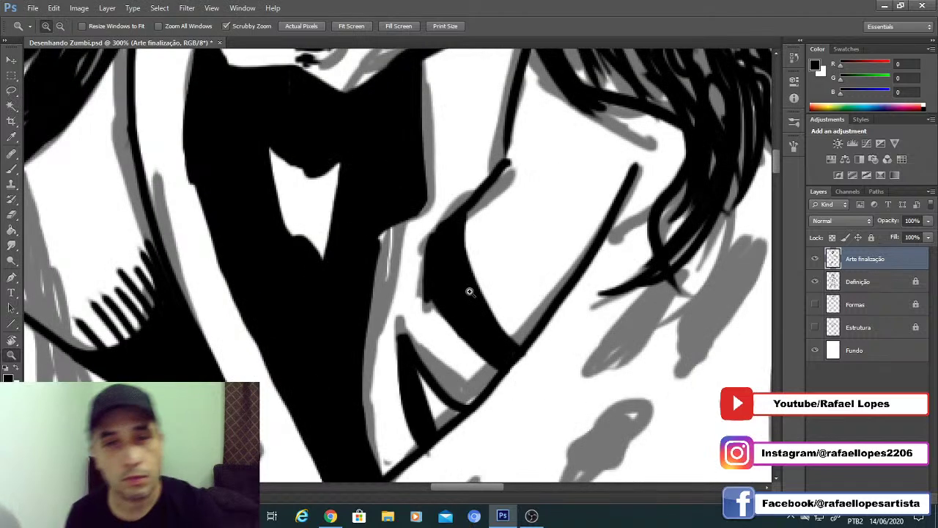
Step: Try to hatch diagonal strokes from the black shadow on the right side of the neck toward the collar
{"action": "key", "text": "b"}
{"action": "mouse_move", "coordinate": [467, 239]}
{"action": "left_mouse_down"}
{"action": "mouse_move", "coordinate": [502, 197]}
{"action": "mouse_move", "coordinate": [469, 253]}
{"action": "left_mouse_up"}
{"action": "left_click_drag", "start_coordinate": [517, 209], "coordinate": [475, 266]}
{"action": "left_click_drag", "start_coordinate": [531, 225], "coordinate": [486, 293]}
{"action": "left_click_drag", "start_coordinate": [543, 241], "coordinate": [499, 317]}
{"action": "mouse_move", "coordinate": [560, 257]}
{"action": "left_mouse_down"}
{"action": "mouse_move", "coordinate": [508, 333]}
{"action": "mouse_move", "coordinate": [516, 341]}
{"action": "left_mouse_up"}
Step: Hatch thin tapering strokes outward from the curved black shadow on the right side of the neck
{"action": "key", "text": "z"}
{"action": "mouse_move", "coordinate": [410, 300]}
{"action": "left_mouse_down"}
{"action": "mouse_move", "coordinate": [338, 323]}
{"action": "mouse_move", "coordinate": [433, 305]}
{"action": "mouse_move", "coordinate": [390, 301]}
{"action": "left_mouse_up"}
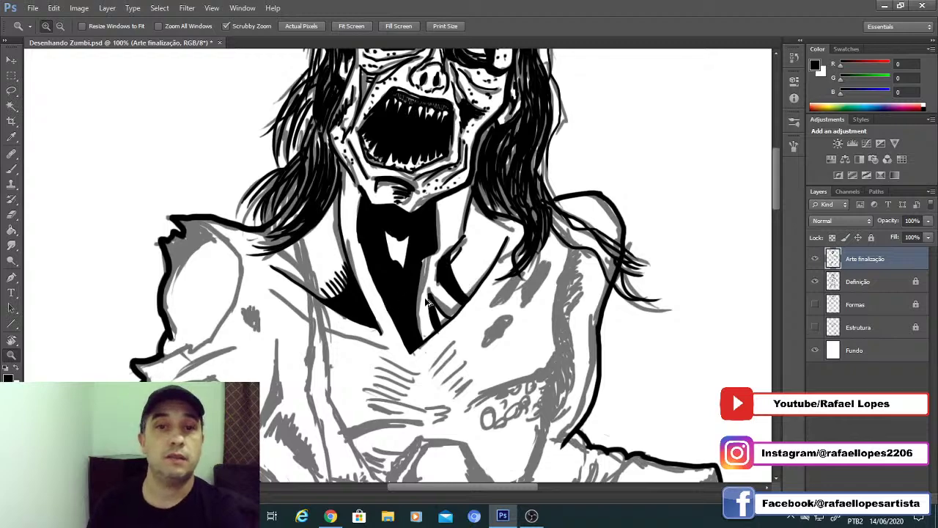
{"action": "left_click", "coordinate": [469, 285]}
{"action": "key", "text": "b"}
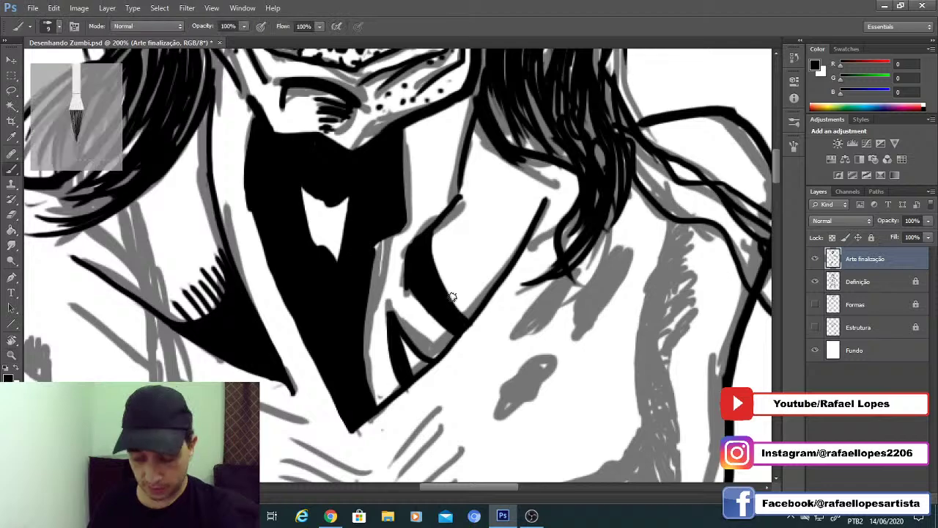
{"action": "mouse_move", "coordinate": [458, 312]}
{"action": "left_mouse_down"}
{"action": "mouse_move", "coordinate": [503, 250]}
{"action": "mouse_move", "coordinate": [489, 249]}
{"action": "left_mouse_up"}
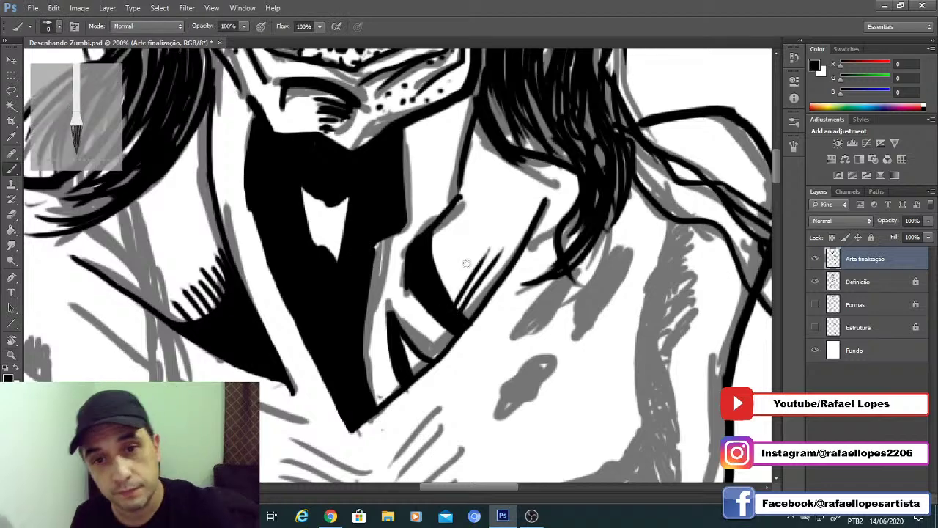
{"action": "left_click_drag", "start_coordinate": [449, 291], "coordinate": [473, 248]}
{"action": "mouse_move", "coordinate": [441, 278]}
{"action": "left_mouse_down"}
{"action": "mouse_move", "coordinate": [461, 248]}
{"action": "mouse_move", "coordinate": [450, 245]}
{"action": "left_mouse_up"}
{"action": "left_click_drag", "start_coordinate": [433, 254], "coordinate": [442, 235]}
Step: Hatch short diagonal strokes on the bare shoulder inside the torn sleeve on the picture's left
{"action": "key", "text": "z"}
{"action": "left_click_drag", "start_coordinate": [362, 323], "coordinate": [302, 390]}
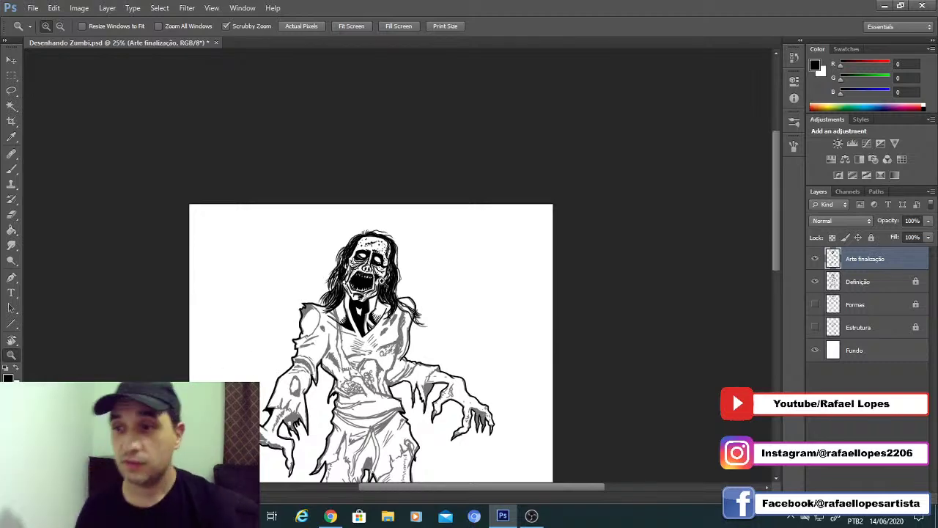
{"action": "left_click_drag", "start_coordinate": [382, 282], "coordinate": [366, 226]}
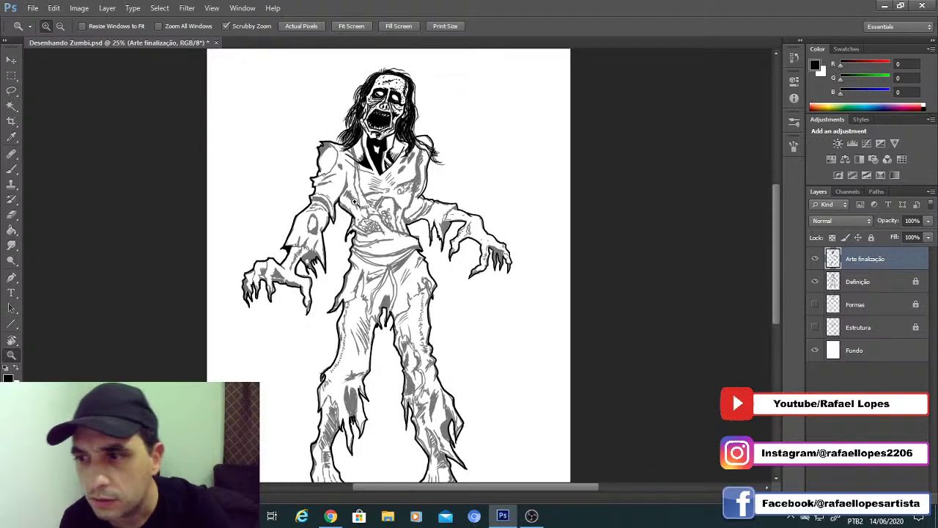
{"action": "left_click", "coordinate": [375, 179]}
{"action": "left_click", "coordinate": [375, 177]}
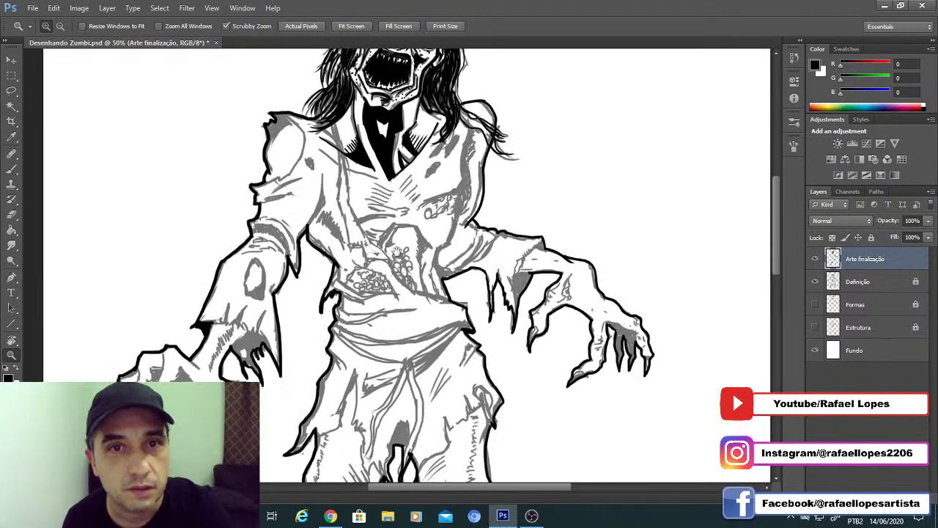
{"action": "left_click_drag", "start_coordinate": [314, 154], "coordinate": [390, 231]}
{"action": "left_click", "coordinate": [315, 194]}
{"action": "left_click", "coordinate": [361, 218]}
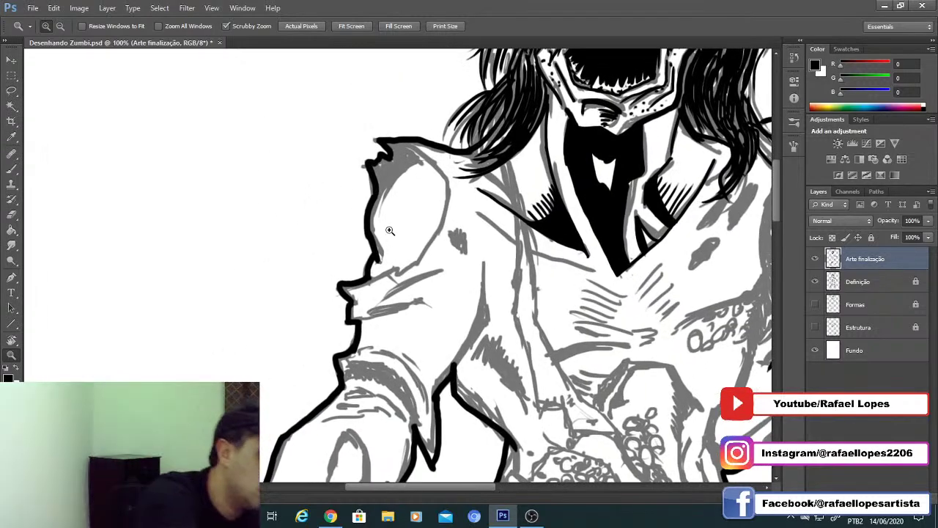
{"action": "left_click", "coordinate": [390, 230], "text": "alt"}
{"action": "left_click", "coordinate": [398, 231]}
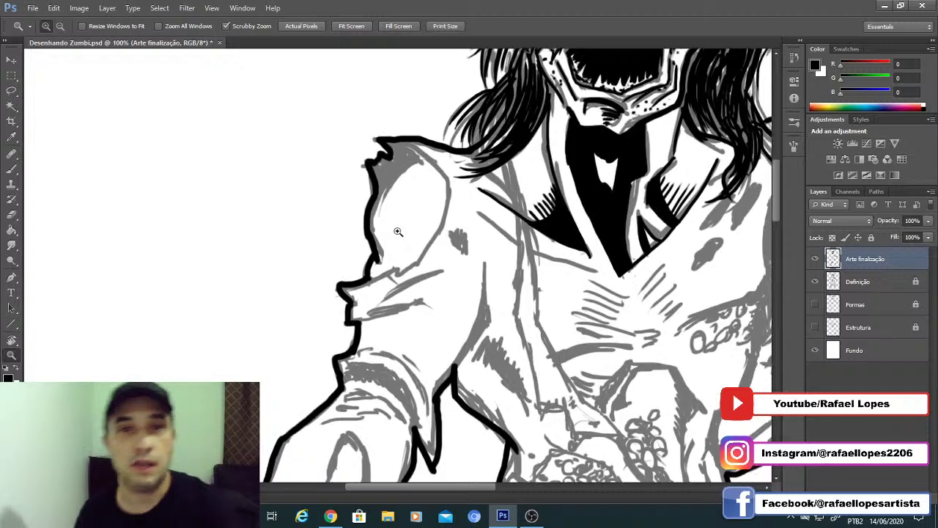
{"action": "left_click", "coordinate": [398, 232]}
{"action": "key", "text": "b"}
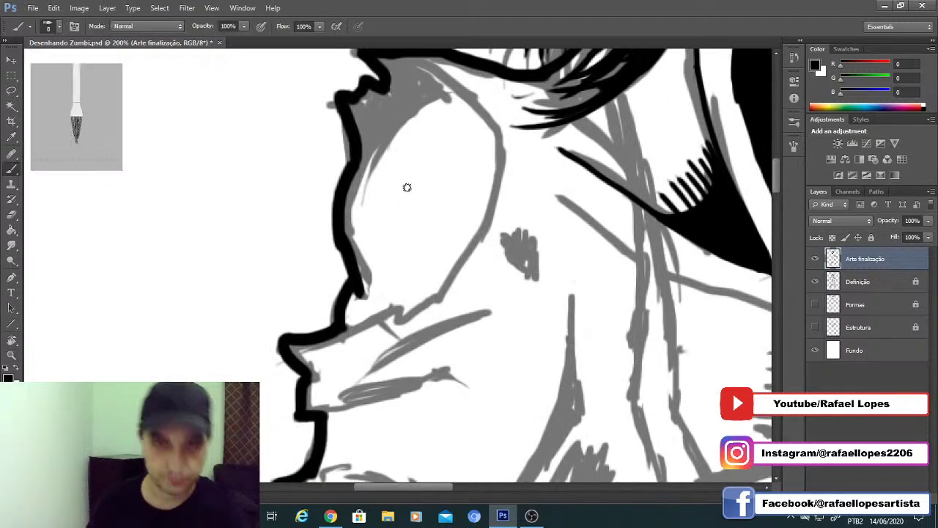
{"action": "left_click_drag", "start_coordinate": [433, 119], "coordinate": [402, 160]}
{"action": "left_click_drag", "start_coordinate": [437, 160], "coordinate": [411, 185]}
{"action": "mouse_move", "coordinate": [436, 172]}
{"action": "left_mouse_down"}
{"action": "mouse_move", "coordinate": [406, 200]}
{"action": "mouse_move", "coordinate": [407, 214]}
{"action": "left_mouse_up"}
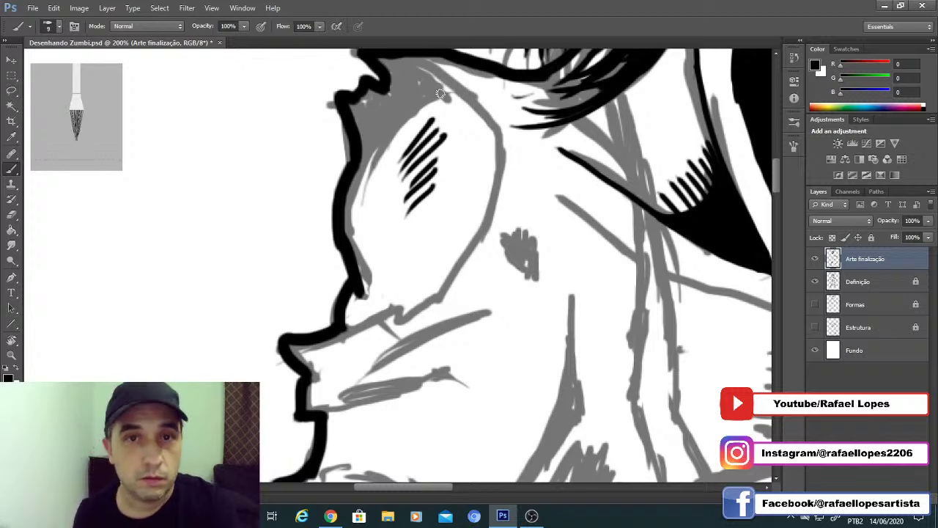
Step: Ink the top curve of the bare shoulder and the torn sleeve edge running around it to the outer arm
{"action": "left_click_drag", "start_coordinate": [439, 94], "coordinate": [346, 173]}
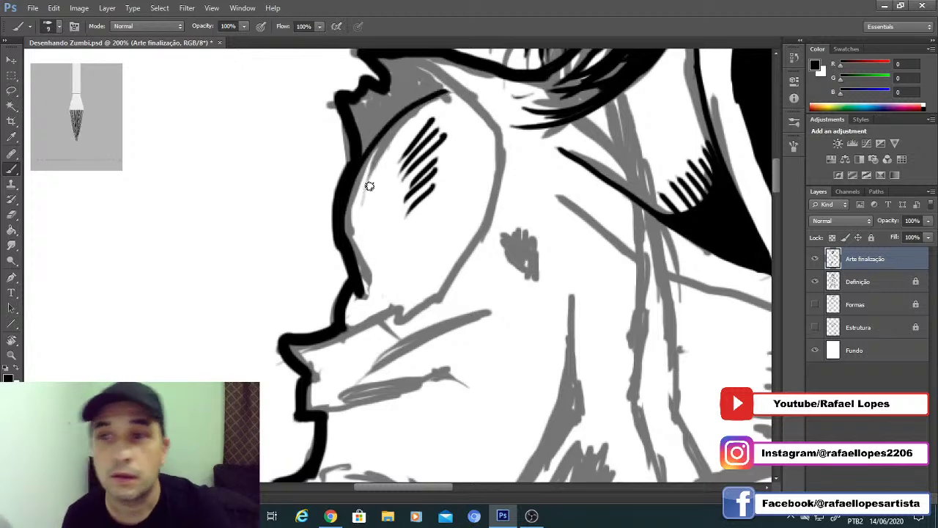
{"action": "key", "text": "ctrl+z"}
{"action": "left_click_drag", "start_coordinate": [455, 93], "coordinate": [349, 172]}
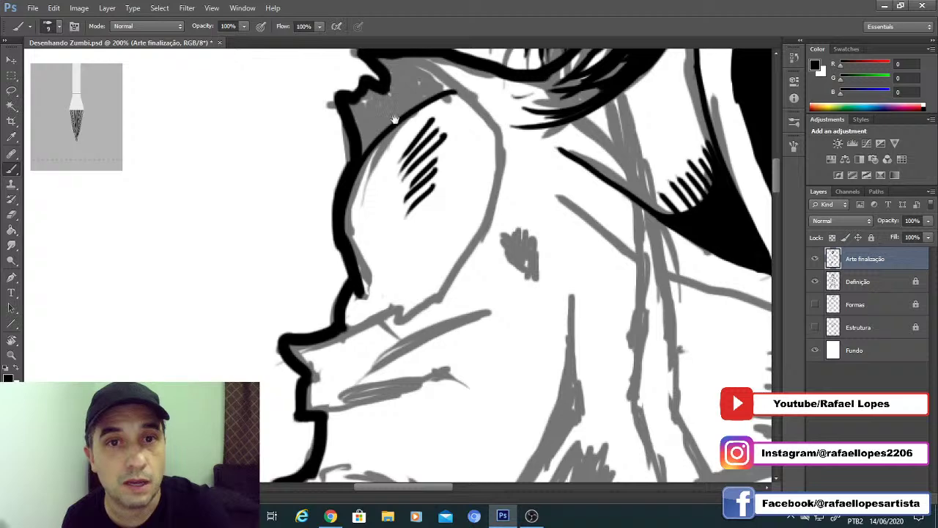
{"action": "left_click_drag", "start_coordinate": [394, 119], "coordinate": [391, 207]}
{"action": "mouse_move", "coordinate": [368, 138]}
{"action": "left_mouse_down"}
{"action": "mouse_move", "coordinate": [453, 178]}
{"action": "mouse_move", "coordinate": [509, 247]}
{"action": "left_mouse_up"}
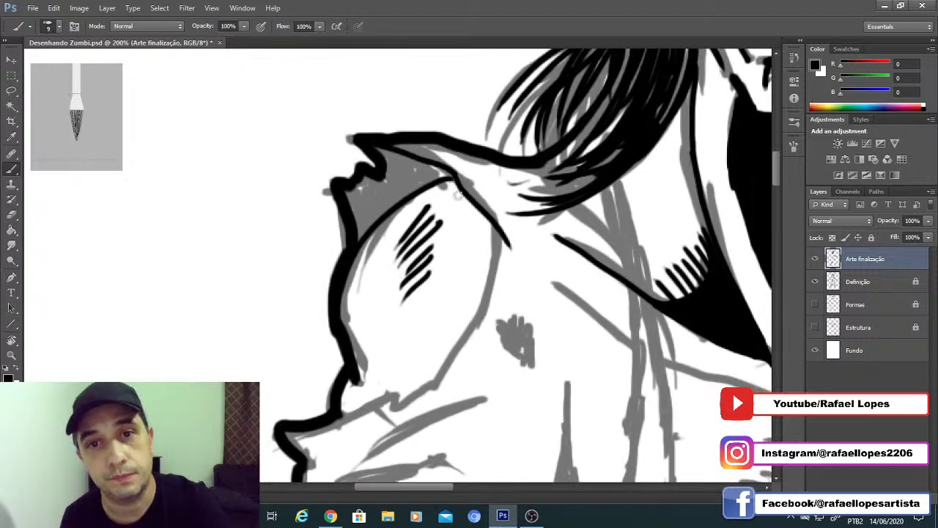
{"action": "left_click_drag", "start_coordinate": [458, 267], "coordinate": [482, 207]}
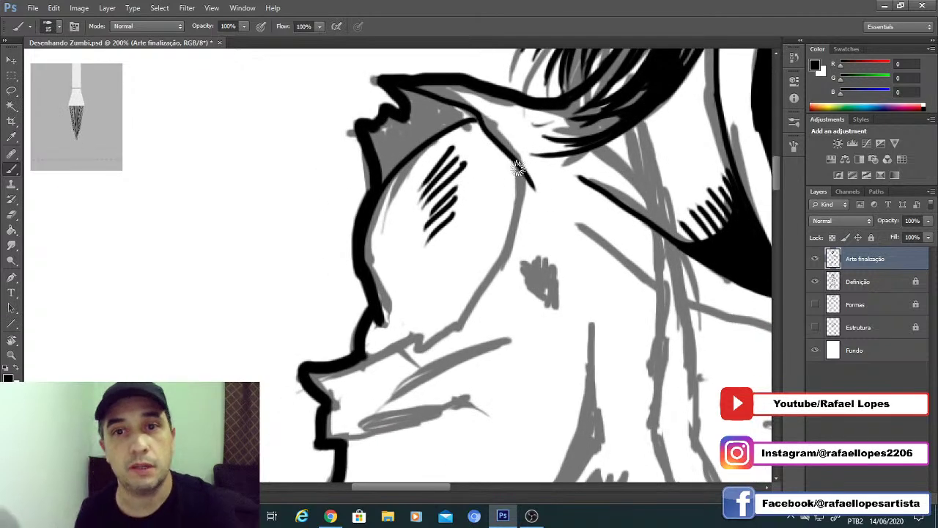
{"action": "mouse_move", "coordinate": [518, 168]}
{"action": "left_mouse_down"}
{"action": "mouse_move", "coordinate": [512, 241]}
{"action": "mouse_move", "coordinate": [493, 290]}
{"action": "mouse_move", "coordinate": [502, 253]}
{"action": "mouse_move", "coordinate": [460, 331]}
{"action": "mouse_move", "coordinate": [412, 345]}
{"action": "left_mouse_up"}
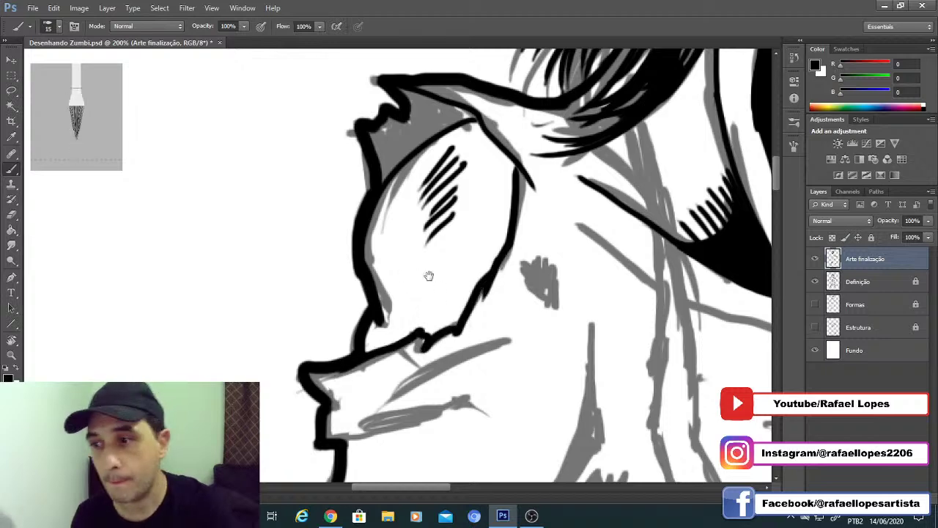
Step: Fill the gap between the bare shoulder and the torn sleeve solid black, and scribble the small dark patch beside the opening
{"action": "left_click_drag", "start_coordinate": [429, 275], "coordinate": [404, 352]}
{"action": "mouse_move", "coordinate": [344, 207]}
{"action": "left_mouse_down"}
{"action": "mouse_move", "coordinate": [385, 199]}
{"action": "mouse_move", "coordinate": [365, 229]}
{"action": "mouse_move", "coordinate": [352, 217]}
{"action": "mouse_move", "coordinate": [360, 211]}
{"action": "mouse_move", "coordinate": [358, 238]}
{"action": "mouse_move", "coordinate": [388, 212]}
{"action": "mouse_move", "coordinate": [371, 235]}
{"action": "mouse_move", "coordinate": [389, 228]}
{"action": "mouse_move", "coordinate": [381, 212]}
{"action": "mouse_move", "coordinate": [389, 189]}
{"action": "mouse_move", "coordinate": [370, 156]}
{"action": "mouse_move", "coordinate": [417, 186]}
{"action": "mouse_move", "coordinate": [444, 190]}
{"action": "mouse_move", "coordinate": [401, 198]}
{"action": "mouse_move", "coordinate": [443, 193]}
{"action": "mouse_move", "coordinate": [425, 202]}
{"action": "mouse_move", "coordinate": [398, 196]}
{"action": "mouse_move", "coordinate": [389, 176]}
{"action": "mouse_move", "coordinate": [420, 195]}
{"action": "mouse_move", "coordinate": [371, 159]}
{"action": "mouse_move", "coordinate": [445, 194]}
{"action": "left_mouse_up"}
{"action": "key", "text": "bracketright"}
{"action": "key", "text": "bracketright"}
{"action": "key", "text": "bracketleft"}
{"action": "key", "text": "bracketleft"}
{"action": "mouse_move", "coordinate": [503, 342]}
{"action": "left_mouse_down"}
{"action": "mouse_move", "coordinate": [520, 381]}
{"action": "mouse_move", "coordinate": [528, 365]}
{"action": "mouse_move", "coordinate": [541, 392]}
{"action": "left_mouse_up"}
Step: Ink the tapered cloth folds on the upper sleeve just below the torn shoulder opening
{"action": "key", "text": "bracketleft"}
{"action": "mouse_move", "coordinate": [528, 310]}
{"action": "left_mouse_down"}
{"action": "mouse_move", "coordinate": [480, 235]}
{"action": "mouse_move", "coordinate": [528, 235]}
{"action": "mouse_move", "coordinate": [409, 286]}
{"action": "left_mouse_up"}
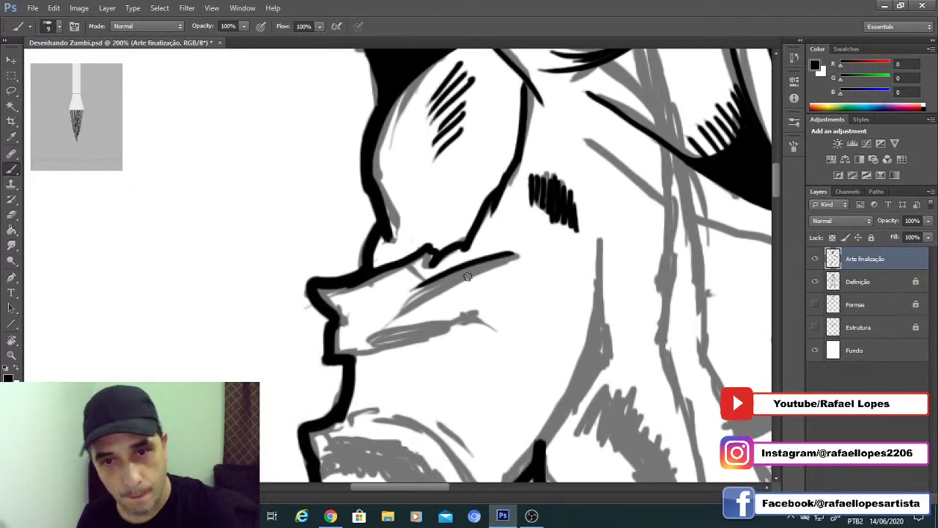
{"action": "left_click_drag", "start_coordinate": [516, 253], "coordinate": [376, 330]}
{"action": "mouse_move", "coordinate": [451, 321]}
{"action": "left_mouse_down"}
{"action": "mouse_move", "coordinate": [499, 290]}
{"action": "mouse_move", "coordinate": [415, 320]}
{"action": "left_mouse_up"}
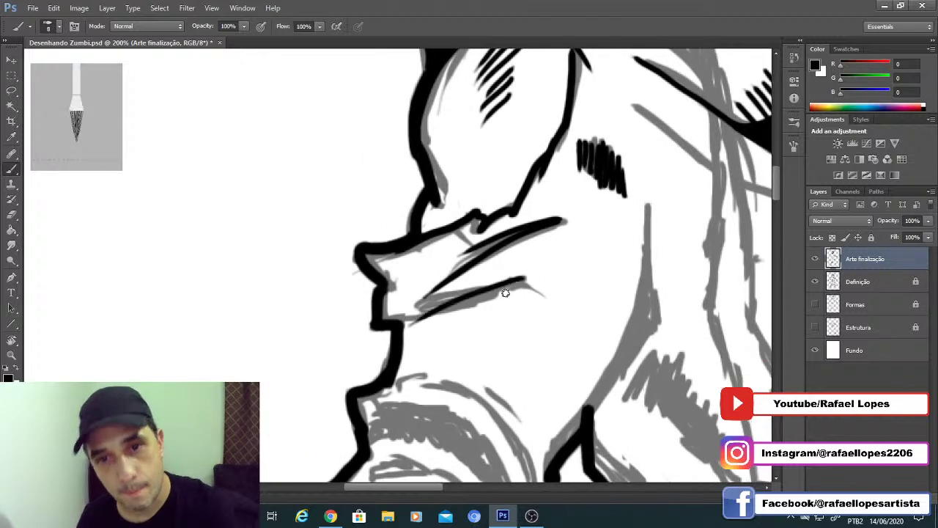
{"action": "mouse_move", "coordinate": [508, 290]}
{"action": "left_mouse_down"}
{"action": "mouse_move", "coordinate": [418, 334]}
{"action": "mouse_move", "coordinate": [414, 348]}
{"action": "left_mouse_up"}
Step: Ink the curved sleeve folds above the elbow and fill the crescent shadow beneath them solid black
{"action": "mouse_move", "coordinate": [414, 389]}
{"action": "left_mouse_down"}
{"action": "mouse_move", "coordinate": [452, 325]}
{"action": "mouse_move", "coordinate": [456, 242]}
{"action": "mouse_move", "coordinate": [469, 232]}
{"action": "mouse_move", "coordinate": [549, 301]}
{"action": "left_mouse_up"}
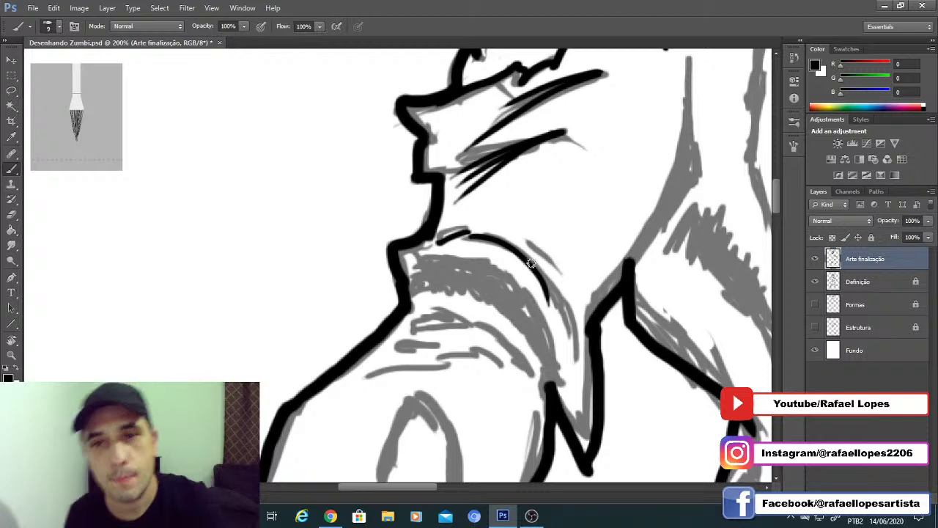
{"action": "left_click_drag", "start_coordinate": [527, 258], "coordinate": [570, 337]}
{"action": "left_click_drag", "start_coordinate": [513, 231], "coordinate": [566, 306]}
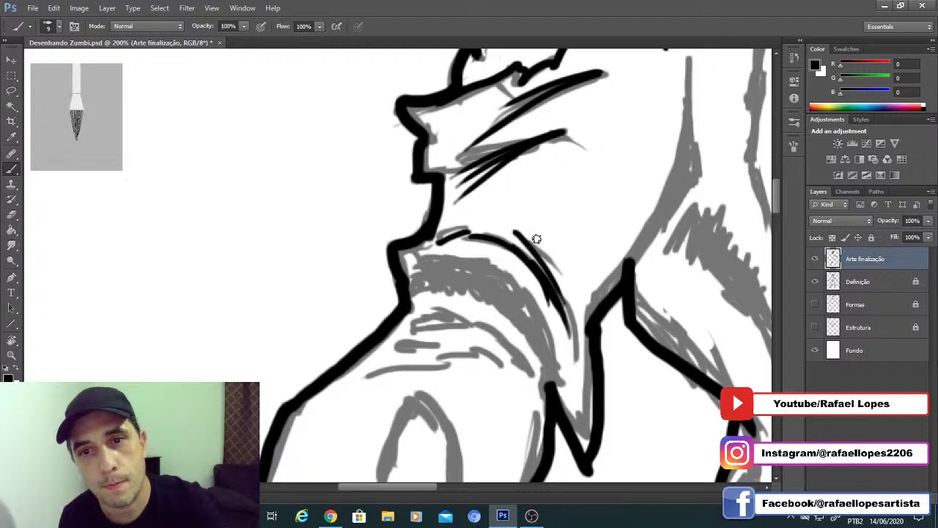
{"action": "mouse_move", "coordinate": [459, 277]}
{"action": "left_mouse_down"}
{"action": "mouse_move", "coordinate": [520, 167]}
{"action": "mouse_move", "coordinate": [454, 148]}
{"action": "mouse_move", "coordinate": [467, 128]}
{"action": "mouse_move", "coordinate": [511, 133]}
{"action": "mouse_move", "coordinate": [577, 181]}
{"action": "mouse_move", "coordinate": [593, 252]}
{"action": "mouse_move", "coordinate": [451, 152]}
{"action": "mouse_move", "coordinate": [481, 161]}
{"action": "mouse_move", "coordinate": [508, 142]}
{"action": "mouse_move", "coordinate": [528, 166]}
{"action": "mouse_move", "coordinate": [571, 189]}
{"action": "mouse_move", "coordinate": [500, 151]}
{"action": "left_mouse_up"}
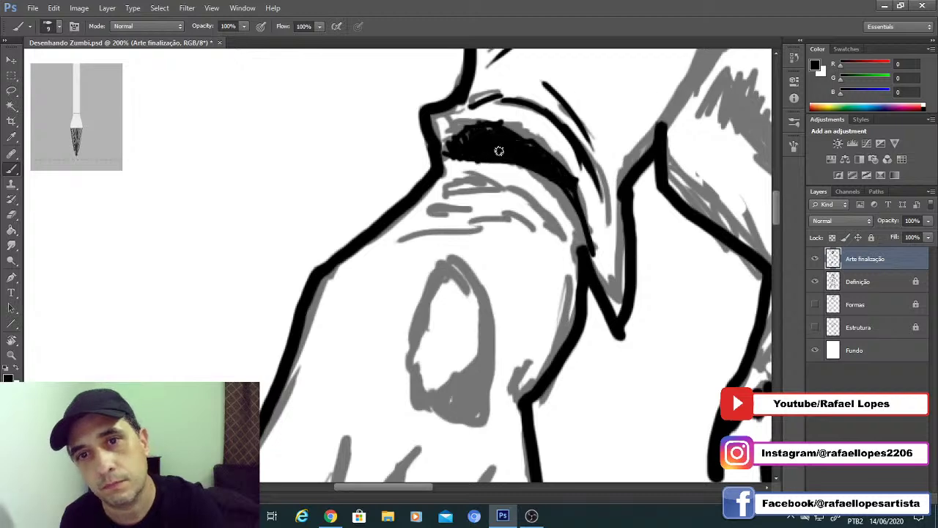
Step: Ink the short curved cloth wrinkles just below the black elbow shadow
{"action": "scroll", "coordinate": [499, 150], "scroll_direction": "down", "scroll_amount": 2}
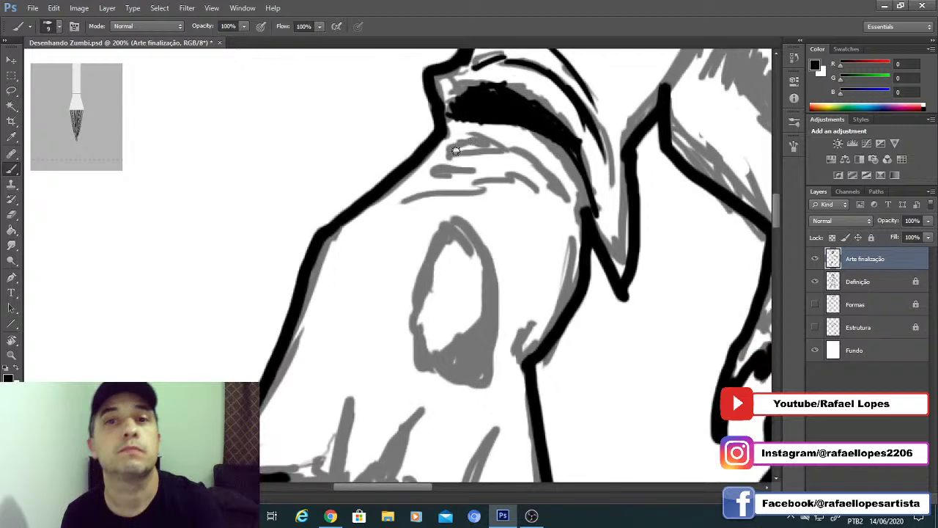
{"action": "left_click_drag", "start_coordinate": [440, 156], "coordinate": [498, 146]}
{"action": "left_click_drag", "start_coordinate": [505, 146], "coordinate": [559, 188]}
{"action": "mouse_move", "coordinate": [457, 138]}
{"action": "left_mouse_down"}
{"action": "mouse_move", "coordinate": [503, 129]}
{"action": "mouse_move", "coordinate": [555, 159]}
{"action": "left_mouse_up"}
{"action": "left_click_drag", "start_coordinate": [435, 162], "coordinate": [453, 156]}
{"action": "left_click_drag", "start_coordinate": [444, 171], "coordinate": [494, 161]}
{"action": "left_click_drag", "start_coordinate": [492, 172], "coordinate": [554, 183]}
{"action": "left_click_drag", "start_coordinate": [420, 188], "coordinate": [533, 190]}
Step: Outline the oval hole on the forearm sleeve and fill the shadow along its lower and inner side solid black
{"action": "key", "text": "z"}
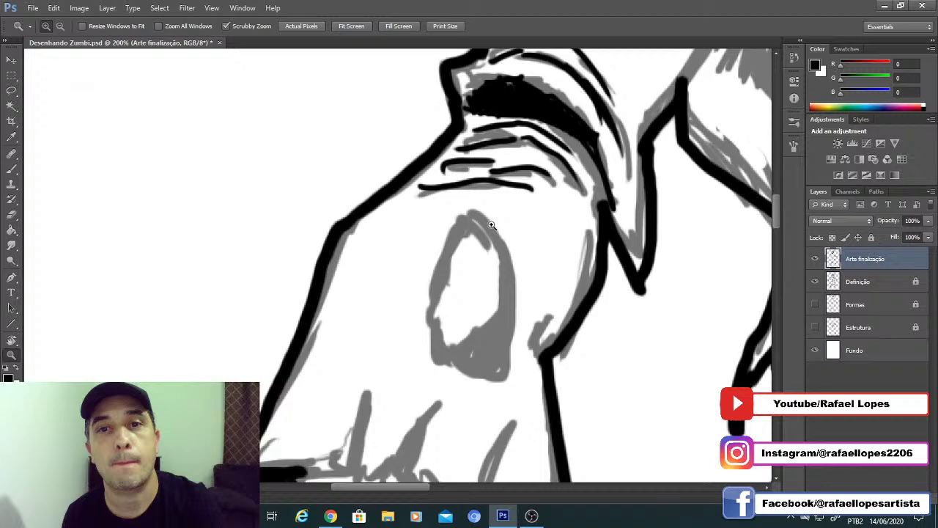
{"action": "key", "text": "ctrl+0"}
{"action": "key", "text": "ctrl+minus"}
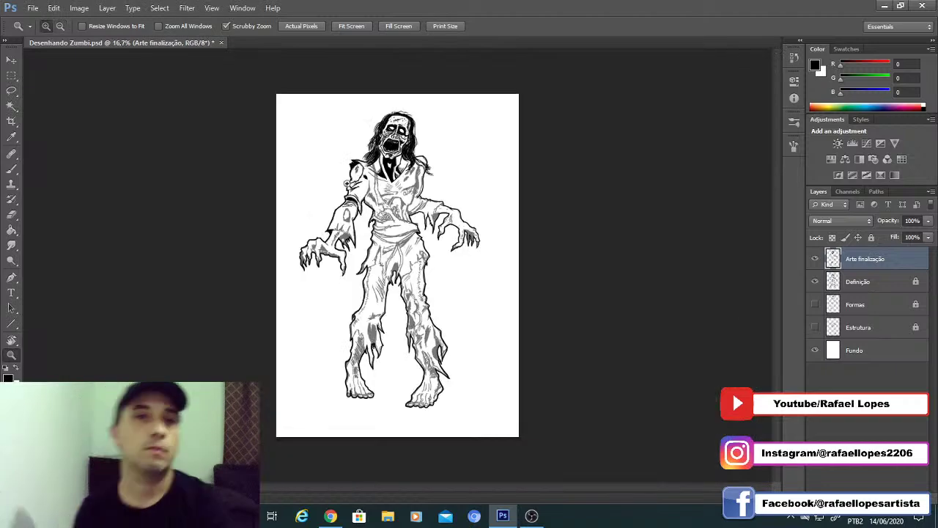
{"action": "left_click_drag", "start_coordinate": [318, 191], "coordinate": [385, 280]}
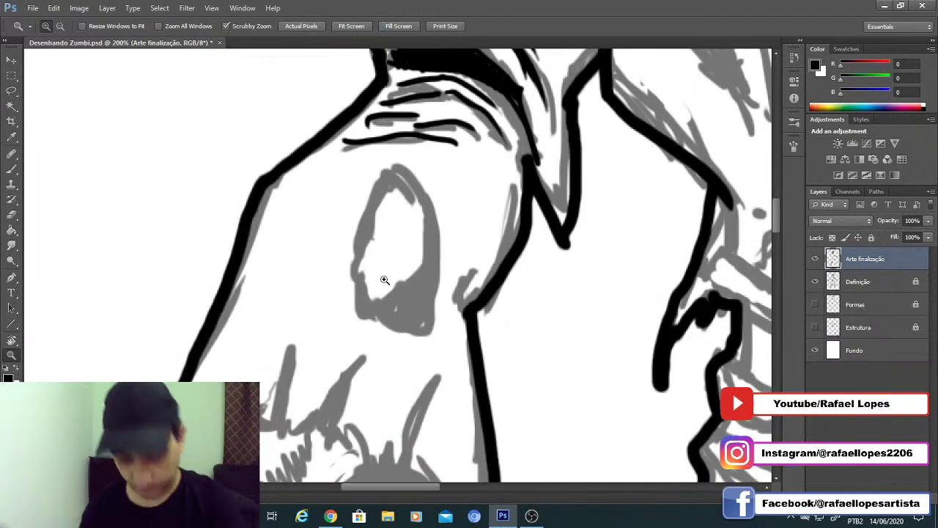
{"action": "key", "text": "b"}
{"action": "mouse_move", "coordinate": [360, 223]}
{"action": "left_mouse_down"}
{"action": "mouse_move", "coordinate": [396, 165]}
{"action": "mouse_move", "coordinate": [440, 253]}
{"action": "left_mouse_up"}
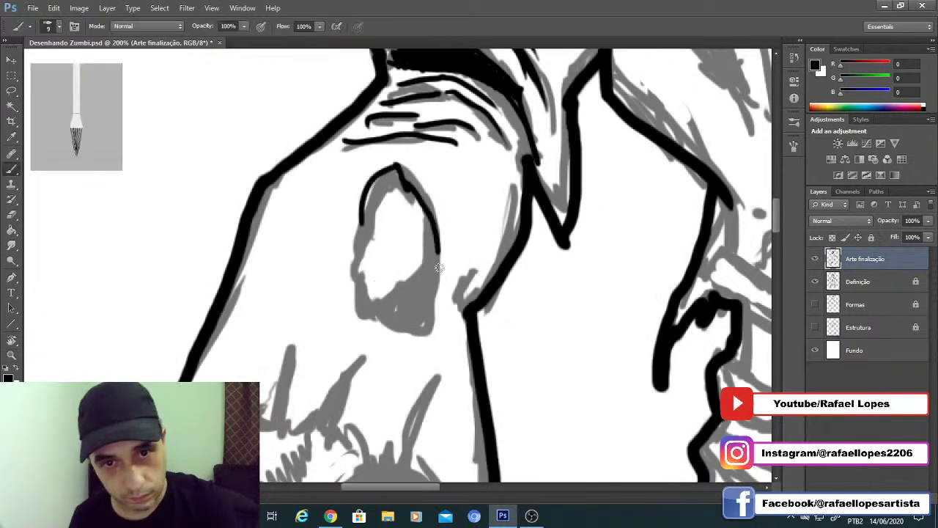
{"action": "left_click_drag", "start_coordinate": [358, 316], "coordinate": [440, 314]}
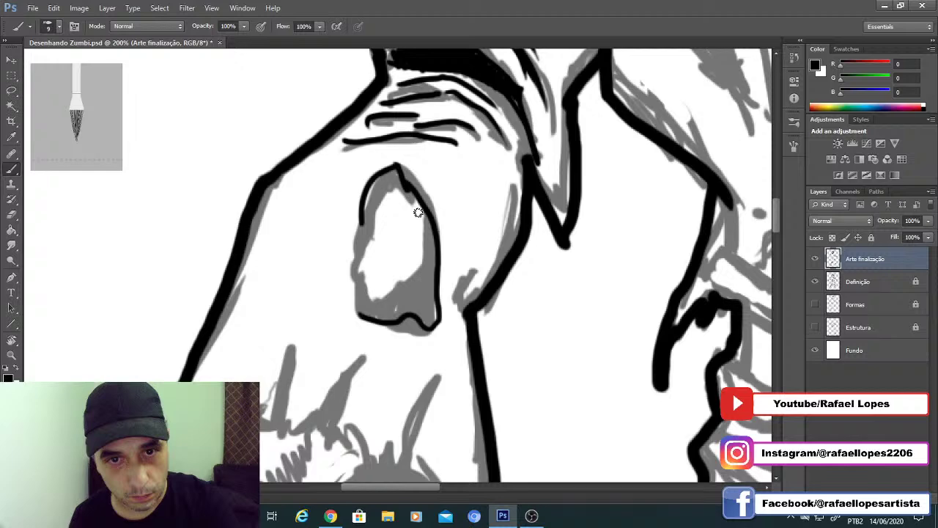
{"action": "mouse_move", "coordinate": [421, 212]}
{"action": "left_mouse_down"}
{"action": "mouse_move", "coordinate": [352, 313]}
{"action": "mouse_move", "coordinate": [400, 315]}
{"action": "mouse_move", "coordinate": [413, 287]}
{"action": "mouse_move", "coordinate": [381, 310]}
{"action": "mouse_move", "coordinate": [367, 212]}
{"action": "left_mouse_up"}
{"action": "key", "text": "bracketright"}
{"action": "key", "text": "bracketright"}
{"action": "key", "text": "["}
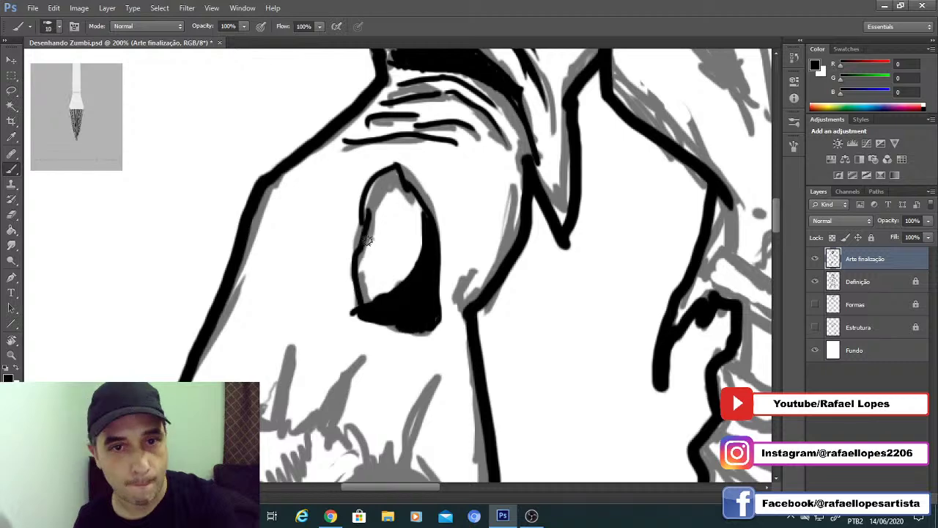
Step: Hatch short strokes inside the oval forearm hole, rising from the edge of its black shadow
{"action": "key", "text": "bracketleft"}
{"action": "key", "text": "bracketleft"}
{"action": "mouse_move", "coordinate": [375, 299]}
{"action": "left_mouse_down"}
{"action": "mouse_move", "coordinate": [366, 267]}
{"action": "mouse_move", "coordinate": [381, 265]}
{"action": "left_mouse_up"}
{"action": "left_click_drag", "start_coordinate": [395, 287], "coordinate": [389, 255]}
{"action": "left_click_drag", "start_coordinate": [404, 281], "coordinate": [397, 247]}
{"action": "left_click_drag", "start_coordinate": [412, 271], "coordinate": [406, 238]}
{"action": "left_click_drag", "start_coordinate": [420, 253], "coordinate": [410, 226]}
{"action": "left_click_drag", "start_coordinate": [424, 231], "coordinate": [416, 207]}
Step: Ink the small crease and the tapered shading strokes along the forearm's inner edge
{"action": "left_click_drag", "start_coordinate": [453, 284], "coordinate": [431, 292]}
{"action": "key", "text": "bracketright"}
{"action": "left_click_drag", "start_coordinate": [486, 202], "coordinate": [460, 294]}
{"action": "left_click_drag", "start_coordinate": [493, 170], "coordinate": [474, 230]}
Step: Ink the jagged torn hem and pointed folds at the forearm sleeve's end, filling the dark gap at its outer corner
{"action": "mouse_move", "coordinate": [414, 431]}
{"action": "left_mouse_down"}
{"action": "mouse_move", "coordinate": [434, 229]}
{"action": "mouse_move", "coordinate": [579, 261]}
{"action": "left_mouse_up"}
{"action": "key", "text": "bracketright"}
{"action": "key", "text": "bracketright"}
{"action": "mouse_move", "coordinate": [359, 267]}
{"action": "left_mouse_down"}
{"action": "mouse_move", "coordinate": [428, 263]}
{"action": "mouse_move", "coordinate": [550, 298]}
{"action": "mouse_move", "coordinate": [594, 353]}
{"action": "left_mouse_up"}
{"action": "mouse_move", "coordinate": [465, 330]}
{"action": "left_mouse_down"}
{"action": "mouse_move", "coordinate": [554, 240]}
{"action": "mouse_move", "coordinate": [530, 270]}
{"action": "left_mouse_up"}
Step: Hatch a diagonal band of short strokes along the bare wrist below the torn hem with a 10 px brush
{"action": "key", "text": "e"}
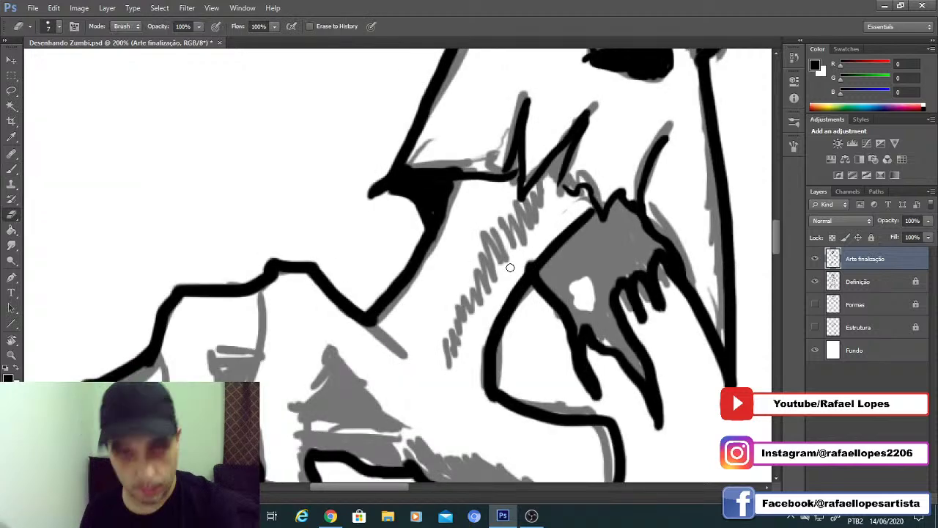
{"action": "key", "text": "b"}
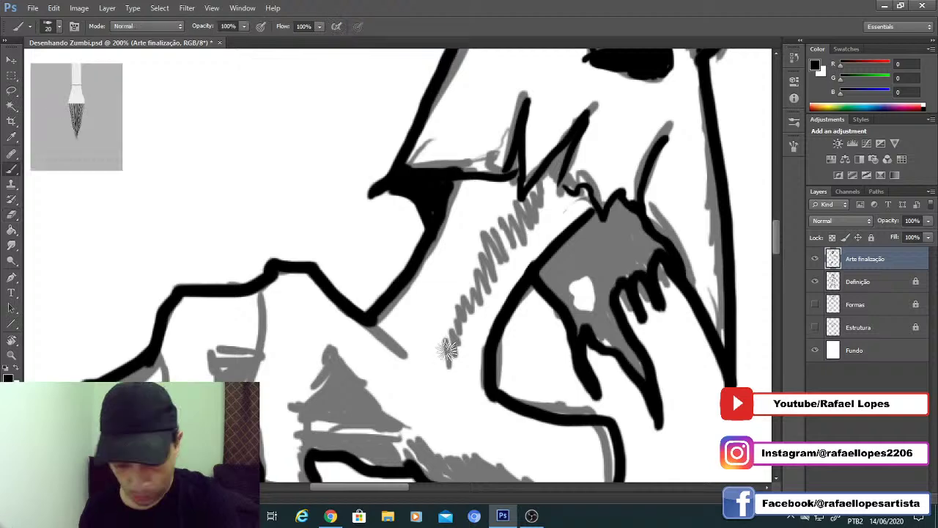
{"action": "key", "text": "bracketleft"}
{"action": "mouse_move", "coordinate": [447, 365]}
{"action": "left_mouse_down"}
{"action": "mouse_move", "coordinate": [494, 253]}
{"action": "mouse_move", "coordinate": [560, 163]}
{"action": "left_mouse_up"}
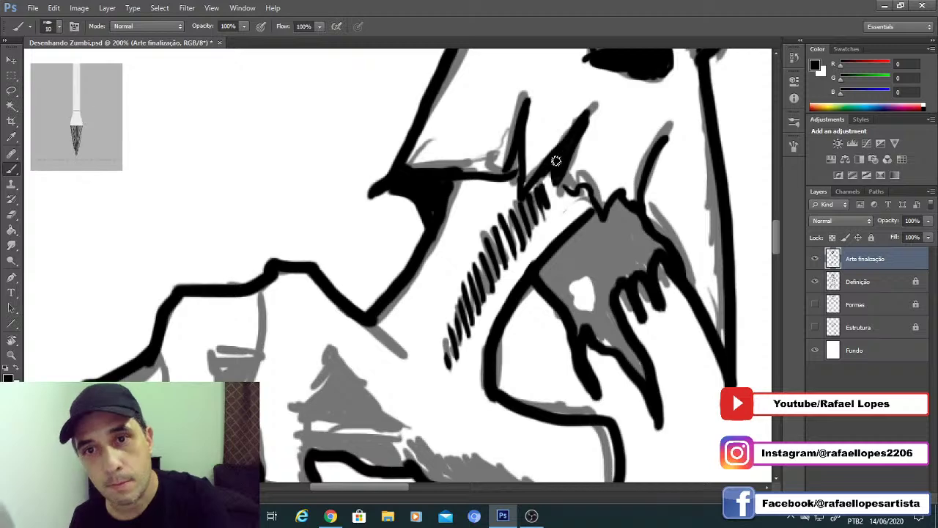
{"action": "left_click_drag", "start_coordinate": [563, 187], "coordinate": [586, 188]}
Step: Outline the small hole in the torn sleeve's inner shadow, then lasso the surrounding grey area and paint it black with a 175 px brush
{"action": "left_click_drag", "start_coordinate": [576, 288], "coordinate": [518, 171]}
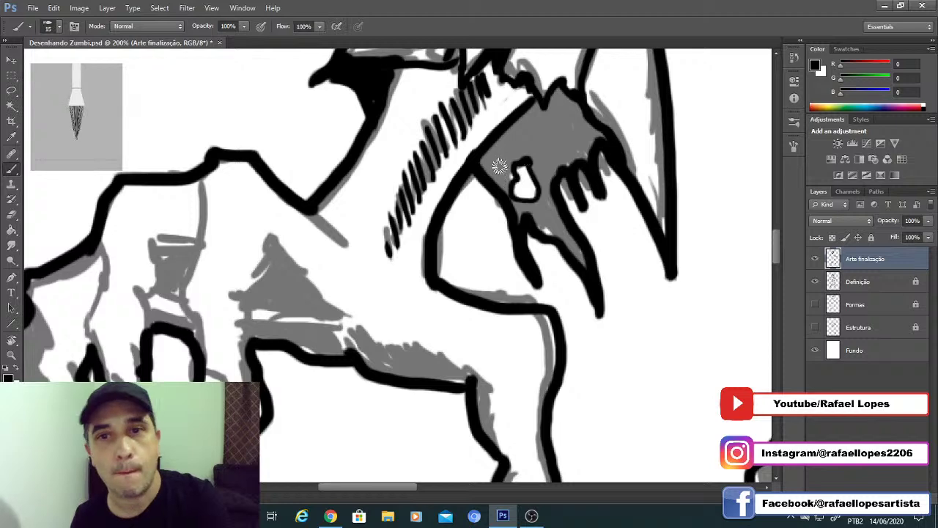
{"action": "key", "text": "l"}
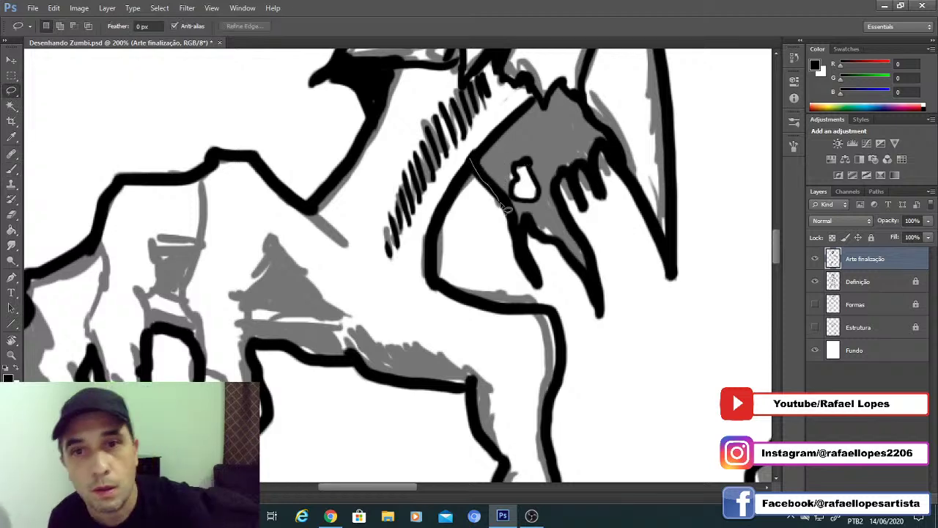
{"action": "mouse_move", "coordinate": [472, 158]}
{"action": "left_mouse_down"}
{"action": "mouse_move", "coordinate": [522, 247]}
{"action": "mouse_move", "coordinate": [572, 227]}
{"action": "mouse_move", "coordinate": [538, 207]}
{"action": "left_mouse_up"}
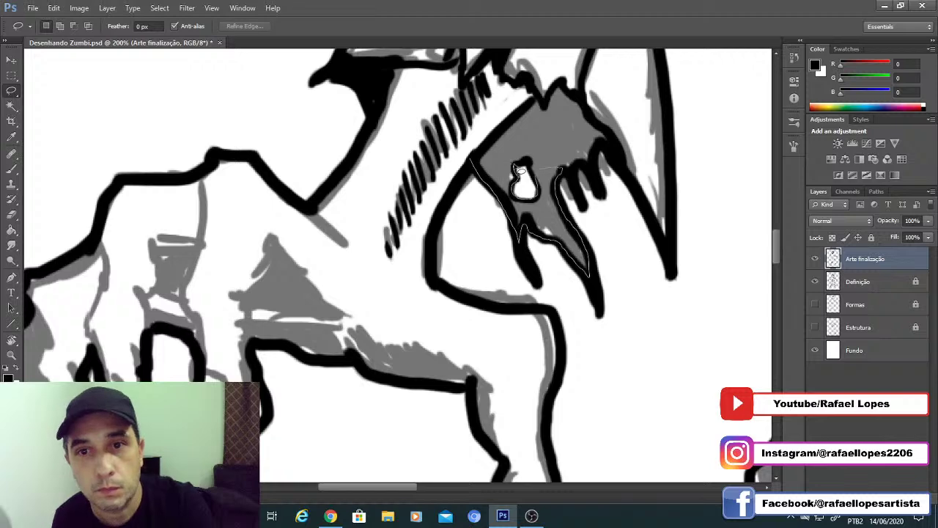
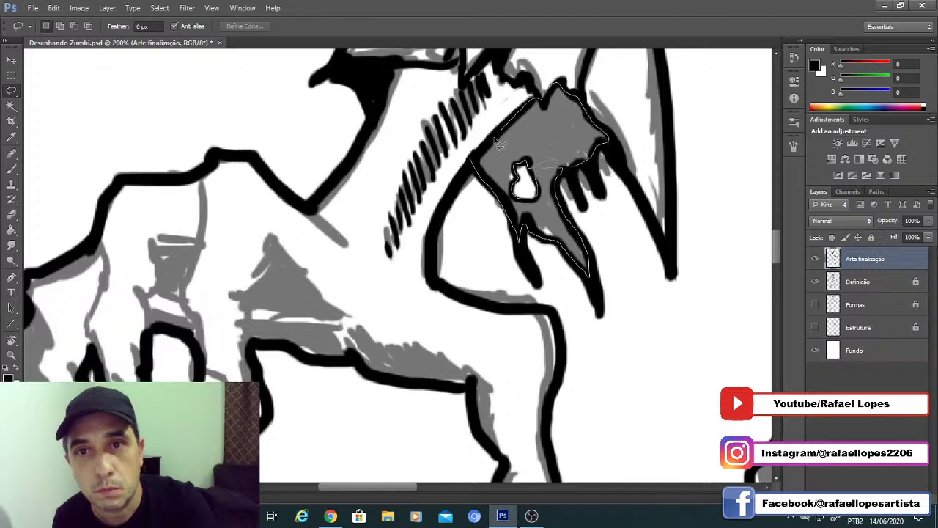
{"action": "mouse_move", "coordinate": [499, 144]}
{"action": "left_mouse_down"}
{"action": "mouse_move", "coordinate": [549, 254]}
{"action": "mouse_move", "coordinate": [507, 152]}
{"action": "mouse_move", "coordinate": [572, 211]}
{"action": "mouse_move", "coordinate": [628, 163]}
{"action": "mouse_move", "coordinate": [503, 214]}
{"action": "mouse_move", "coordinate": [540, 178]}
{"action": "mouse_move", "coordinate": [486, 209]}
{"action": "left_mouse_up"}
{"action": "key", "text": "b"}
{"action": "key", "text": "bracketright"}
{"action": "key", "text": "bracketright"}
{"action": "key", "text": "bracketright"}
{"action": "key", "text": "bracketright"}
{"action": "key", "text": "bracketright"}
{"action": "key", "text": "bracketright"}
{"action": "key", "text": "bracketright"}
{"action": "key", "text": "bracketright"}
{"action": "key", "text": "bracketright"}
{"action": "key", "text": "bracketright"}
{"action": "key", "text": "bracketright"}
{"action": "key", "text": "bracketright"}
{"action": "key", "text": "bracketright"}
{"action": "key", "text": "bracketright"}
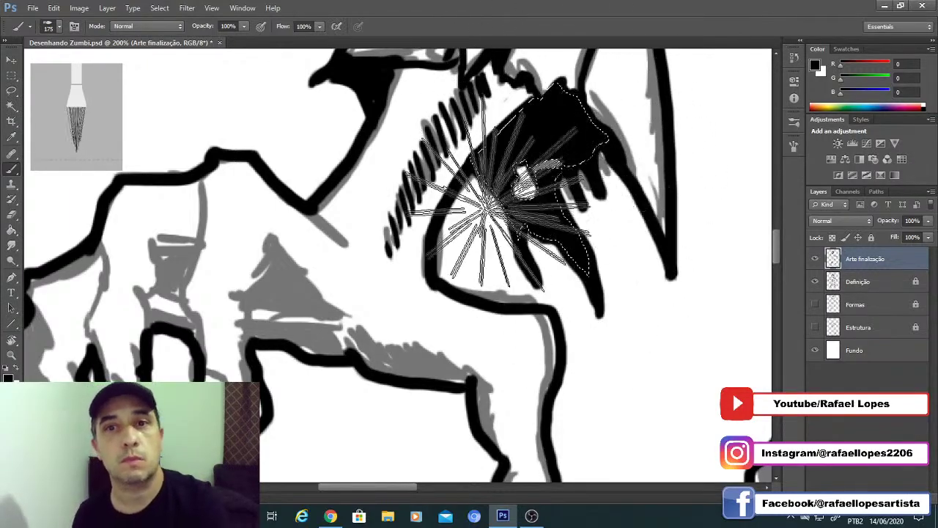
{"action": "key", "text": "m"}
{"action": "left_click", "coordinate": [466, 225]}
Step: Reduce the brush to 9 px and ink the remaining gaps and ragged points beside the black sleeve shadow
{"action": "key", "text": "b"}
{"action": "key", "text": "bracketleft"}
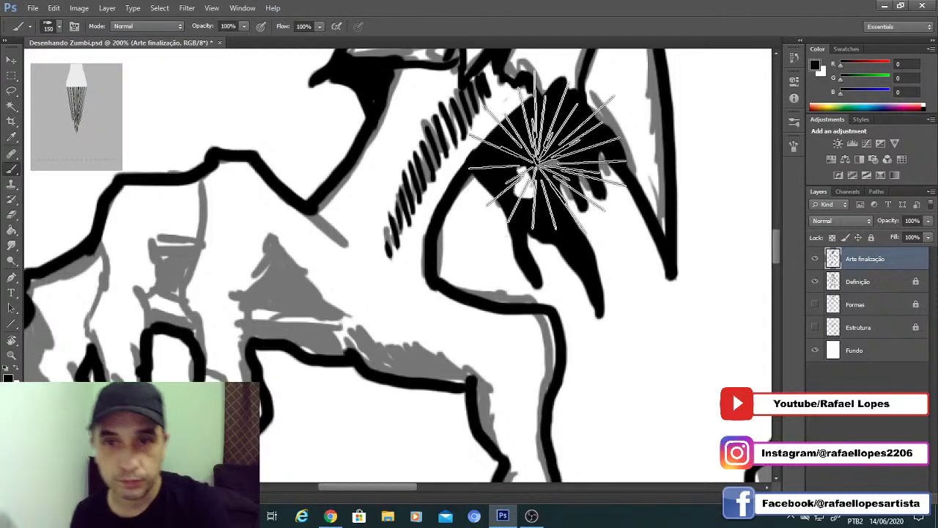
{"action": "key", "text": "bracketleft"}
{"action": "key", "text": "bracketleft"}
{"action": "key", "text": "bracketleft"}
{"action": "key", "text": "bracketleft"}
{"action": "key", "text": "bracketleft"}
{"action": "key", "text": "bracketleft"}
{"action": "key", "text": "bracketleft"}
{"action": "key", "text": "bracketleft"}
{"action": "key", "text": "bracketleft"}
{"action": "key", "text": "bracketleft"}
{"action": "key", "text": "bracketleft"}
{"action": "key", "text": "bracketleft"}
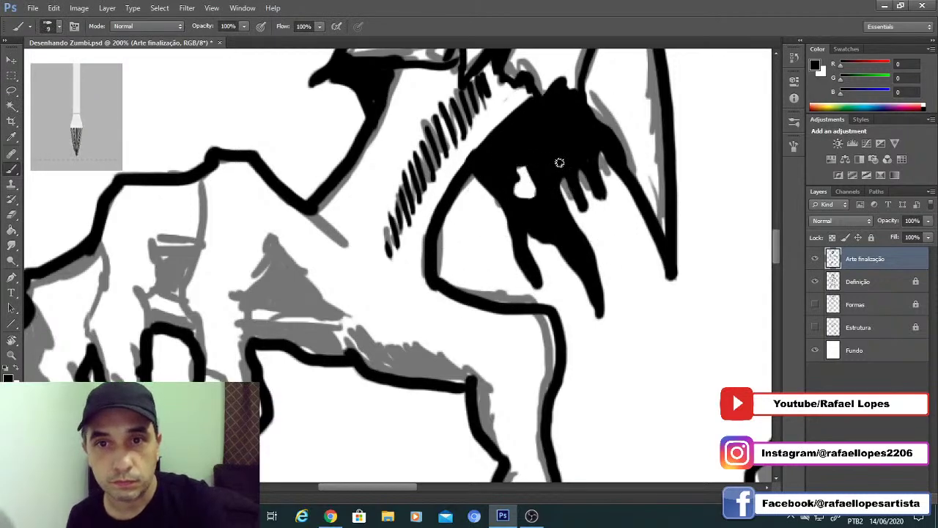
{"action": "mouse_move", "coordinate": [550, 163]}
{"action": "left_mouse_down"}
{"action": "mouse_move", "coordinate": [590, 229]}
{"action": "mouse_move", "coordinate": [578, 201]}
{"action": "left_mouse_up"}
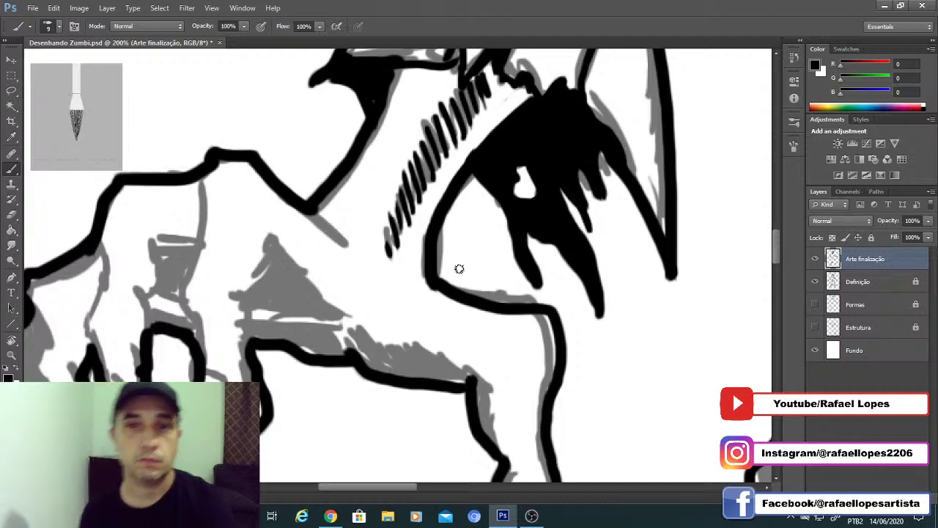
Step: Ink the pointed nails on two fingers of the hand at the picture's left with a 10 px brush, adding dark strokes inside them
{"action": "key", "text": "z"}
{"action": "mouse_move", "coordinate": [398, 267]}
{"action": "left_mouse_down"}
{"action": "mouse_move", "coordinate": [339, 277]}
{"action": "mouse_move", "coordinate": [419, 329]}
{"action": "mouse_move", "coordinate": [446, 295]}
{"action": "mouse_move", "coordinate": [481, 301]}
{"action": "mouse_move", "coordinate": [484, 414]}
{"action": "left_mouse_up"}
{"action": "key", "text": "b"}
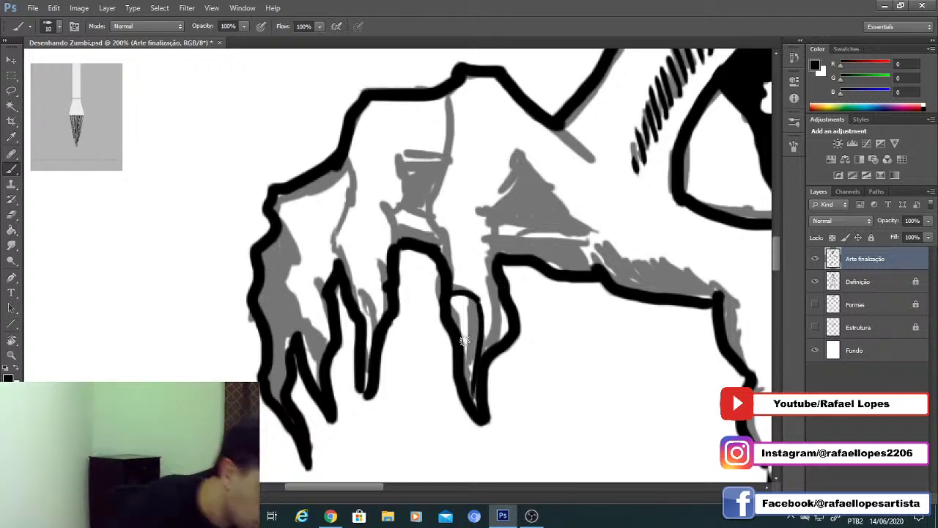
{"action": "left_click_drag", "start_coordinate": [469, 302], "coordinate": [475, 389]}
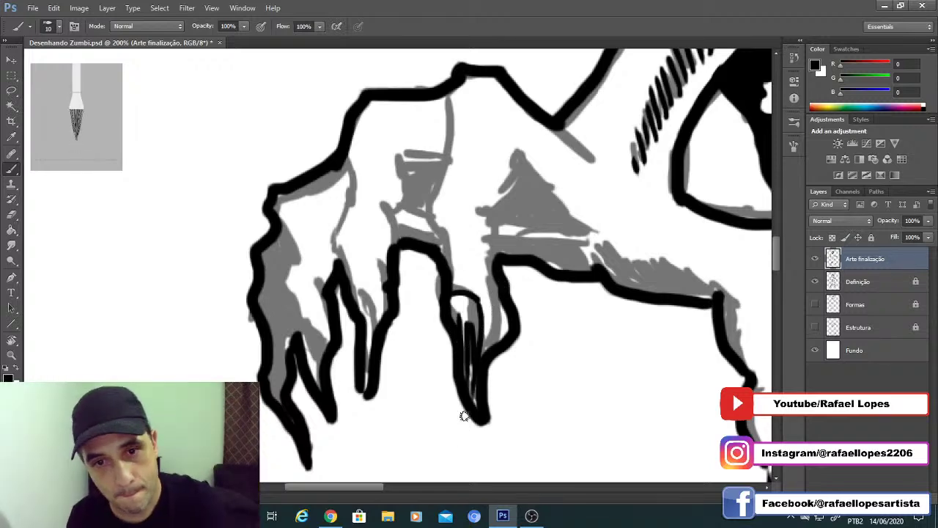
{"action": "mouse_move", "coordinate": [363, 321]}
{"action": "left_mouse_down"}
{"action": "mouse_move", "coordinate": [401, 297]}
{"action": "mouse_move", "coordinate": [390, 268]}
{"action": "left_mouse_up"}
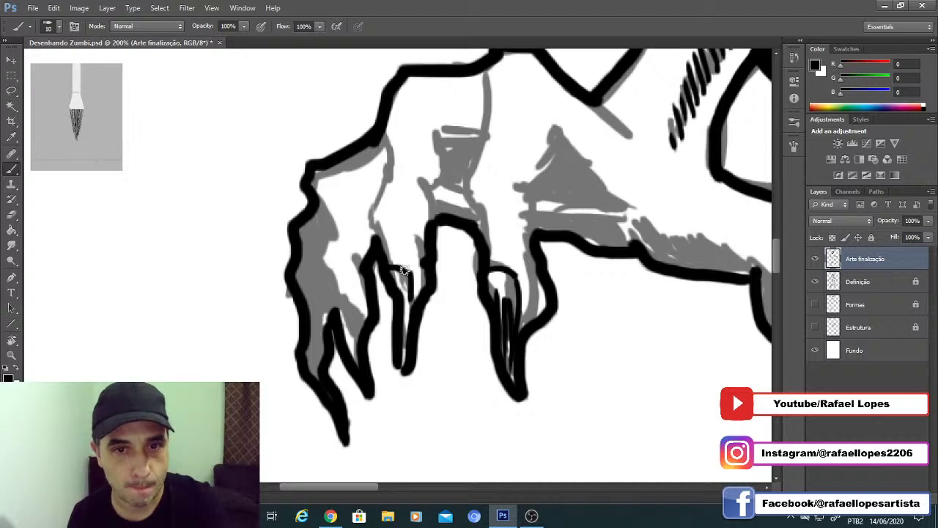
{"action": "left_click_drag", "start_coordinate": [385, 260], "coordinate": [403, 344]}
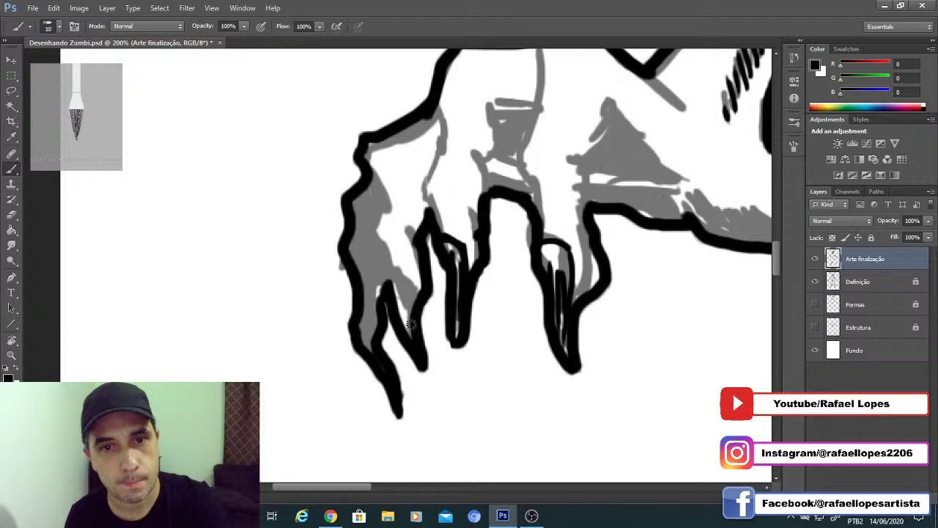
Step: Shade the ring finger's nail in black and ink the inner contour of the little finger's shadow
{"action": "left_click_drag", "start_coordinate": [411, 322], "coordinate": [393, 272]}
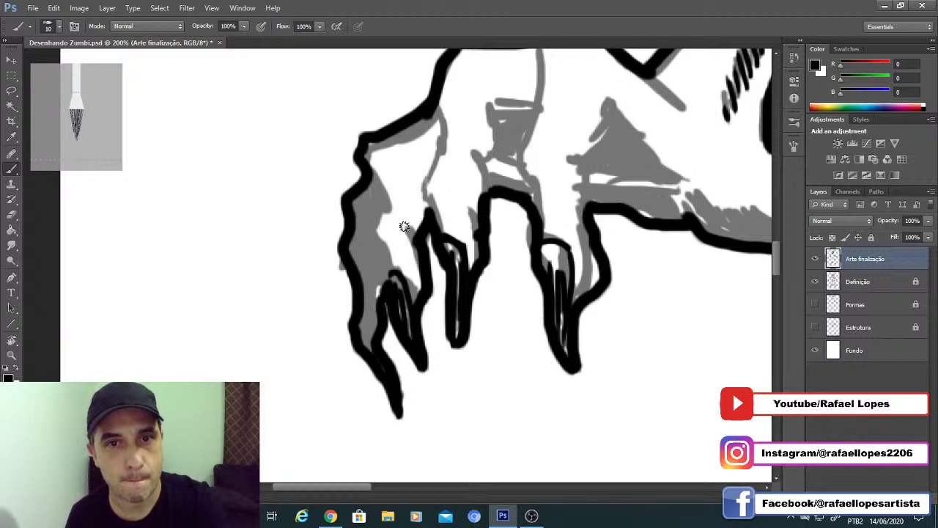
{"action": "left_click_drag", "start_coordinate": [404, 226], "coordinate": [420, 258]}
{"action": "mouse_move", "coordinate": [389, 290]}
{"action": "left_mouse_down"}
{"action": "mouse_move", "coordinate": [377, 243]}
{"action": "mouse_move", "coordinate": [384, 185]}
{"action": "mouse_move", "coordinate": [372, 174]}
{"action": "mouse_move", "coordinate": [384, 196]}
{"action": "left_mouse_up"}
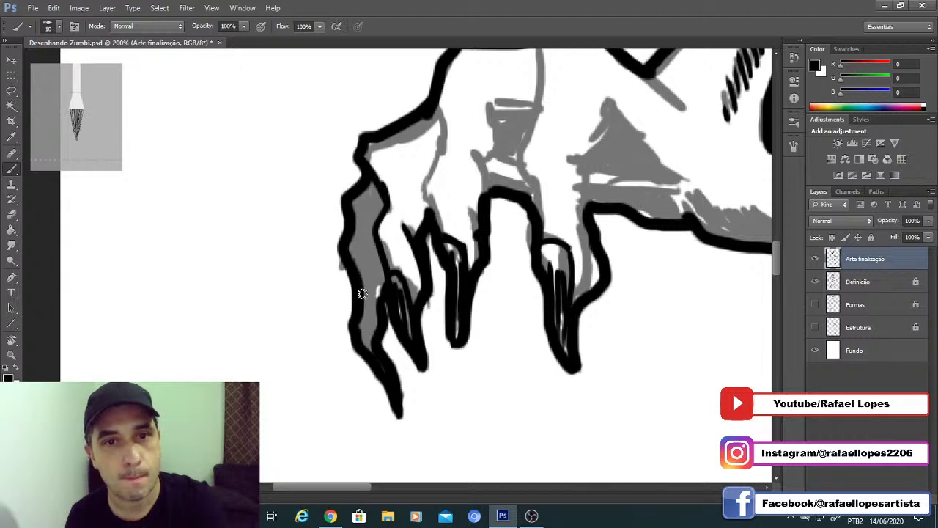
Step: Lasso the little finger's gray shadow area, paint it solid black with a 250 px brush, and deselect
{"action": "key", "text": "l"}
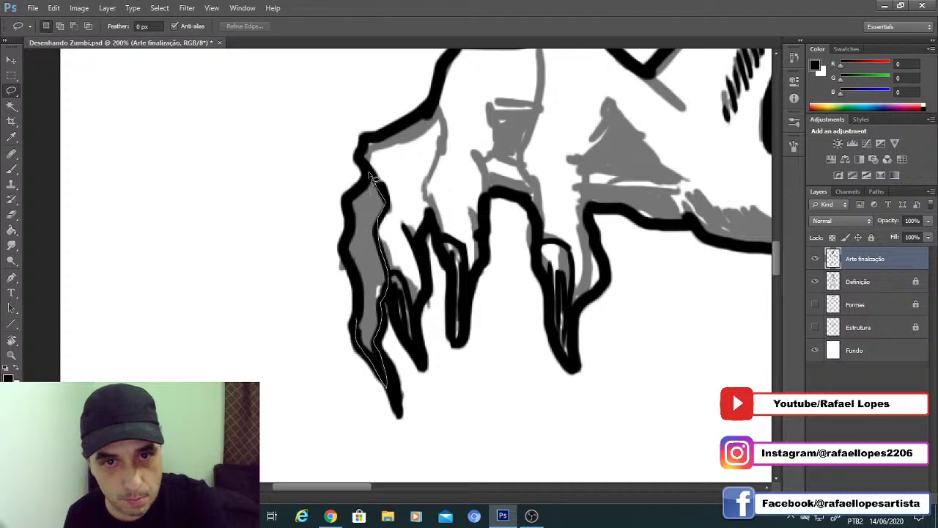
{"action": "mouse_move", "coordinate": [364, 323]}
{"action": "left_mouse_down"}
{"action": "mouse_move", "coordinate": [378, 213]}
{"action": "mouse_move", "coordinate": [345, 220]}
{"action": "mouse_move", "coordinate": [367, 376]}
{"action": "mouse_move", "coordinate": [383, 346]}
{"action": "mouse_move", "coordinate": [363, 201]}
{"action": "left_mouse_up"}
{"action": "key", "text": "b"}
{"action": "key", "text": "bracketright"}
{"action": "key", "text": "bracketright"}
{"action": "key", "text": "bracketright"}
{"action": "key", "text": "bracketright"}
{"action": "key", "text": "bracketright"}
{"action": "key", "text": "bracketright"}
{"action": "key", "text": "bracketright"}
{"action": "key", "text": "bracketright"}
{"action": "key", "text": "bracketright"}
{"action": "key", "text": "bracketright"}
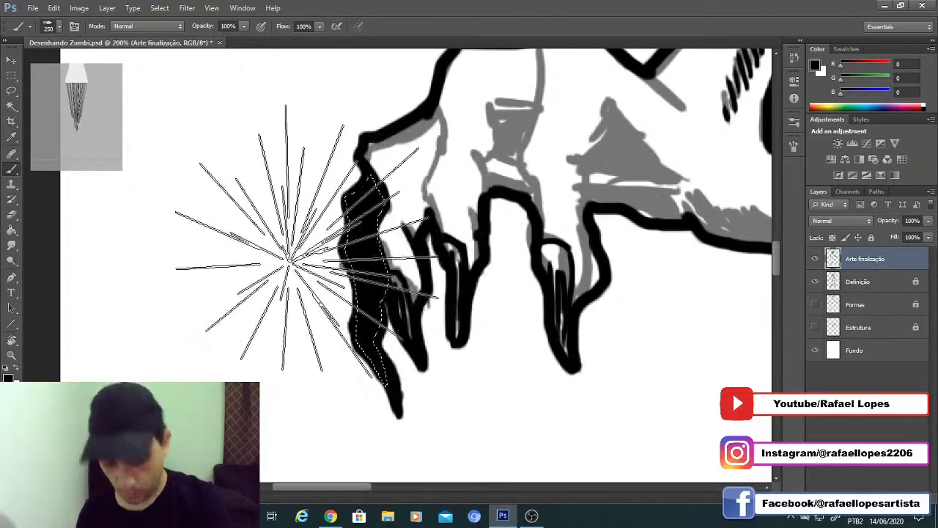
{"action": "key", "text": "ctrl+d"}
Step: Reduce the brush to about 8–10 px and ink the contour between the ring and middle fingers plus the crease above the middle fingernail
{"action": "key", "text": "bracketleft"}
{"action": "key", "text": "bracketleft"}
{"action": "key", "text": "bracketleft"}
{"action": "key", "text": "bracketleft"}
{"action": "key", "text": "bracketleft"}
{"action": "key", "text": "bracketleft"}
{"action": "key", "text": "bracketleft"}
{"action": "key", "text": "bracketleft"}
{"action": "key", "text": "bracketleft"}
{"action": "key", "text": "bracketleft"}
{"action": "key", "text": "bracketleft"}
{"action": "key", "text": "bracketleft"}
{"action": "key", "text": "bracketleft"}
{"action": "key", "text": "bracketleft"}
{"action": "key", "text": "bracketleft"}
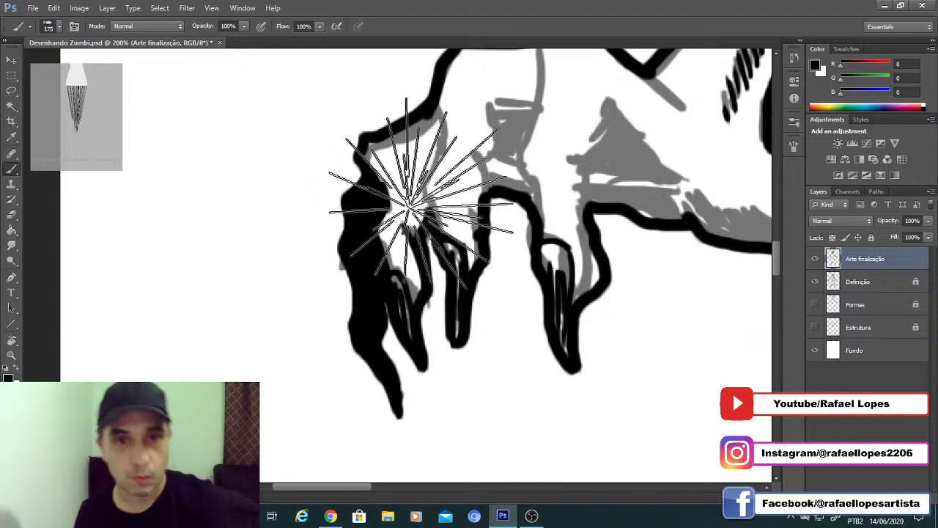
{"action": "left_click_drag", "start_coordinate": [434, 218], "coordinate": [438, 107]}
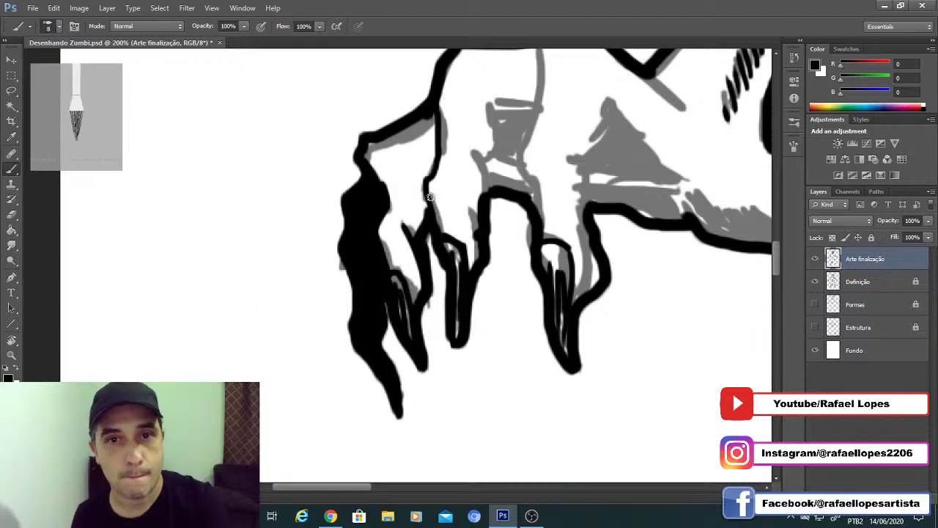
{"action": "left_click_drag", "start_coordinate": [434, 218], "coordinate": [423, 178]}
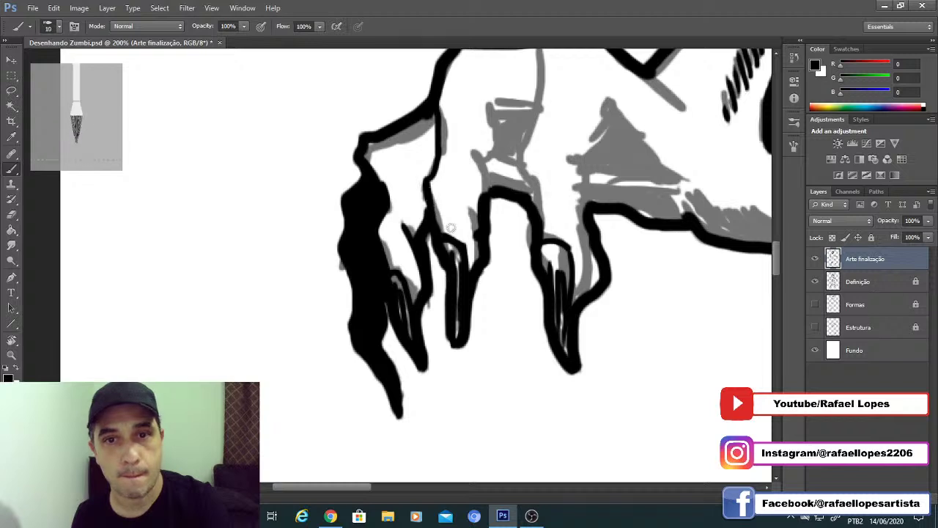
{"action": "left_click_drag", "start_coordinate": [465, 217], "coordinate": [461, 223]}
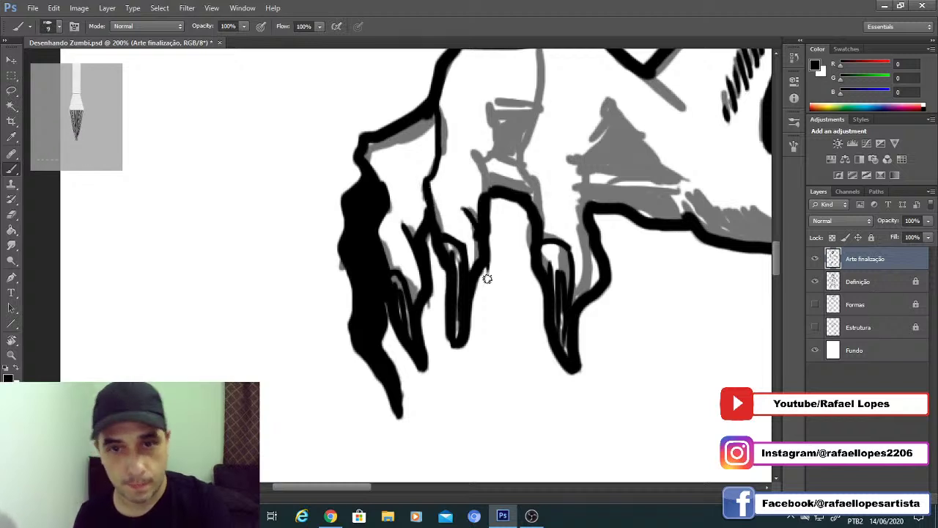
{"action": "key", "text": "ctrl+z"}
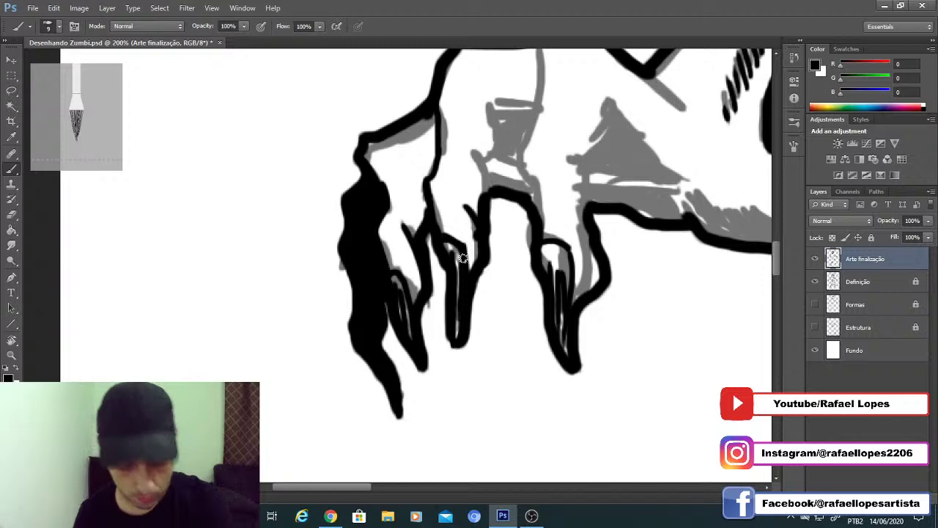
{"action": "key", "text": "e"}
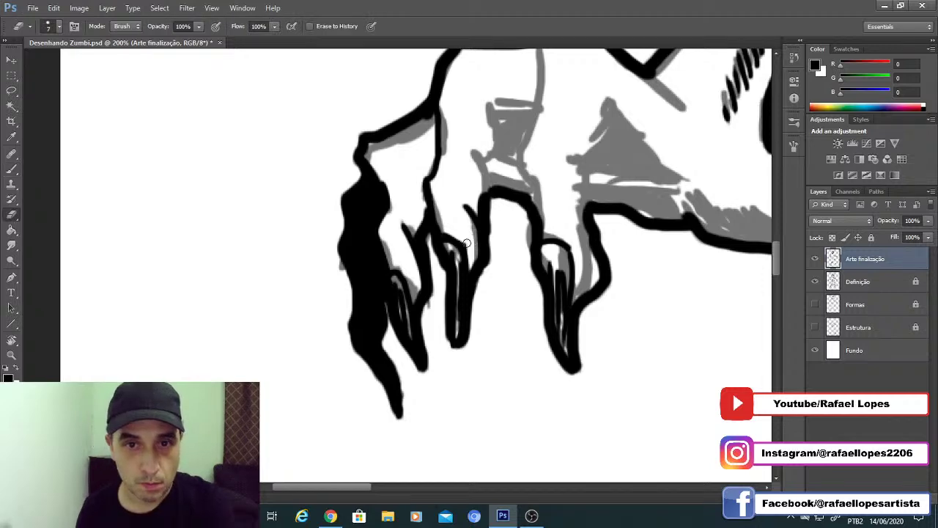
Step: Add short 7 px hatch strokes along the shaded edges and knuckles of the ring and middle fingers
{"action": "key", "text": "b"}
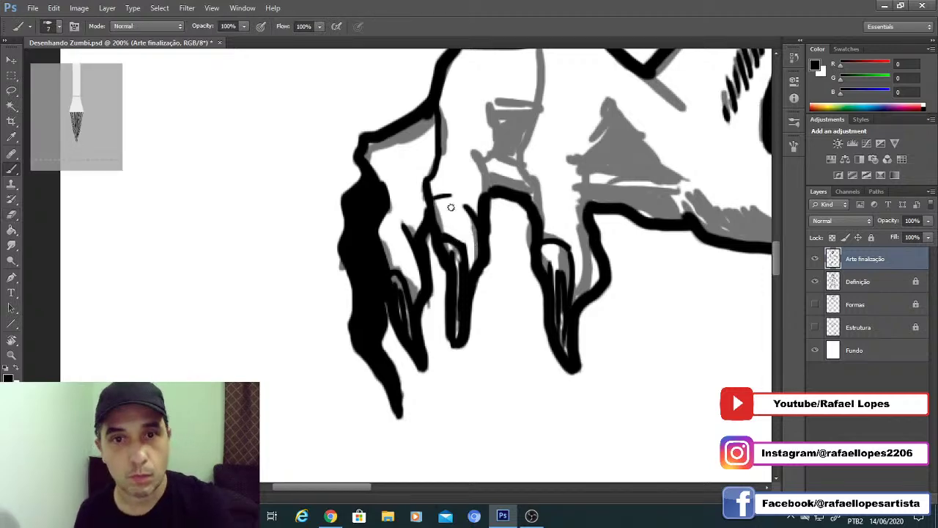
{"action": "left_click_drag", "start_coordinate": [383, 248], "coordinate": [396, 261]}
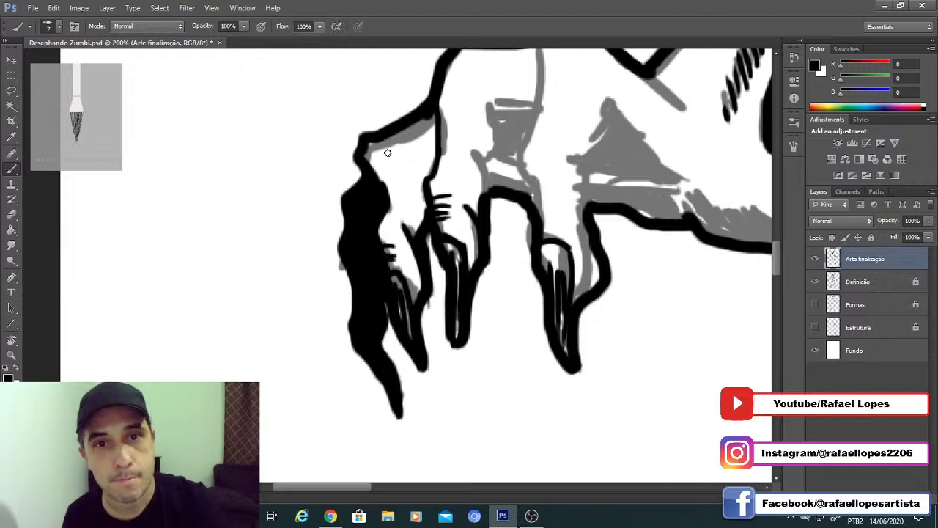
{"action": "left_click_drag", "start_coordinate": [370, 165], "coordinate": [387, 154]}
{"action": "left_click_drag", "start_coordinate": [450, 116], "coordinate": [444, 204]}
{"action": "mouse_move", "coordinate": [430, 220]}
{"action": "left_mouse_down"}
{"action": "mouse_move", "coordinate": [443, 217]}
{"action": "mouse_move", "coordinate": [442, 229]}
{"action": "left_mouse_up"}
{"action": "left_click_drag", "start_coordinate": [426, 250], "coordinate": [440, 246]}
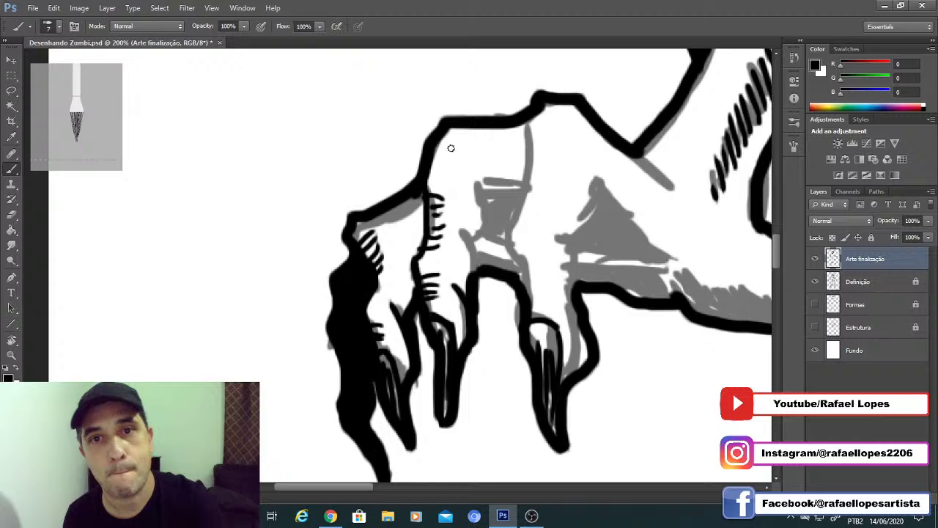
{"action": "left_click_drag", "start_coordinate": [435, 153], "coordinate": [460, 150]}
{"action": "left_click_drag", "start_coordinate": [433, 162], "coordinate": [453, 158]}
Step: Ink the contour between the middle and index fingers and hatch short strokes along the index finger's edge
{"action": "mouse_move", "coordinate": [524, 134]}
{"action": "left_mouse_down"}
{"action": "mouse_move", "coordinate": [527, 126]}
{"action": "mouse_move", "coordinate": [516, 239]}
{"action": "mouse_move", "coordinate": [530, 297]}
{"action": "mouse_move", "coordinate": [523, 260]}
{"action": "left_mouse_up"}
{"action": "scroll", "coordinate": [517, 237], "scroll_direction": "down", "scroll_amount": 1}
{"action": "mouse_move", "coordinate": [538, 251]}
{"action": "left_mouse_down"}
{"action": "mouse_move", "coordinate": [521, 252]}
{"action": "mouse_move", "coordinate": [515, 227]}
{"action": "left_mouse_up"}
{"action": "left_click_drag", "start_coordinate": [541, 214], "coordinate": [516, 218]}
{"action": "left_click_drag", "start_coordinate": [541, 205], "coordinate": [518, 209]}
{"action": "left_click_drag", "start_coordinate": [538, 195], "coordinate": [519, 199]}
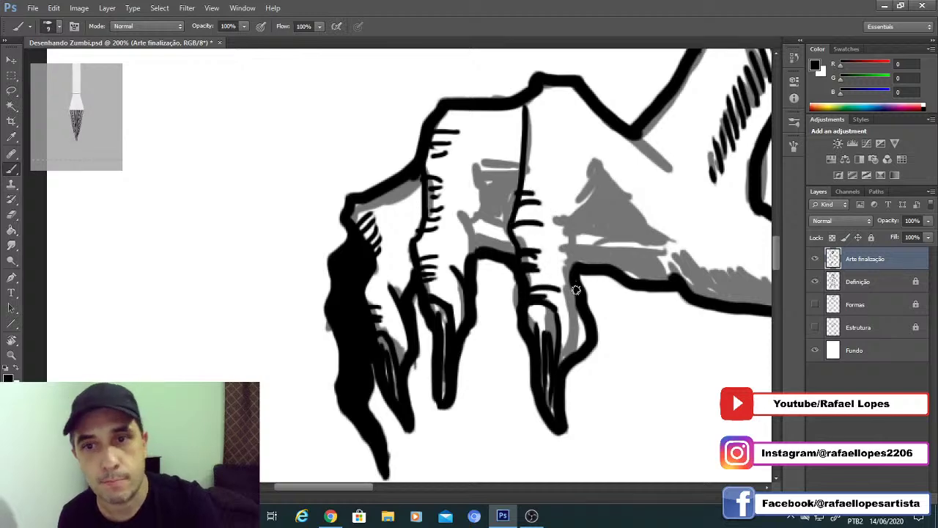
Step: Ink the index finger's inner contour up to the palm shadow and add short hatch strokes beside it
{"action": "left_click_drag", "start_coordinate": [571, 272], "coordinate": [594, 158]}
{"action": "left_click_drag", "start_coordinate": [581, 201], "coordinate": [573, 193]}
{"action": "left_click_drag", "start_coordinate": [586, 191], "coordinate": [578, 183]}
{"action": "mouse_move", "coordinate": [591, 182]}
{"action": "left_mouse_down"}
{"action": "mouse_move", "coordinate": [584, 175]}
{"action": "mouse_move", "coordinate": [532, 206]}
{"action": "mouse_move", "coordinate": [516, 220]}
{"action": "mouse_move", "coordinate": [535, 231]}
{"action": "left_mouse_up"}
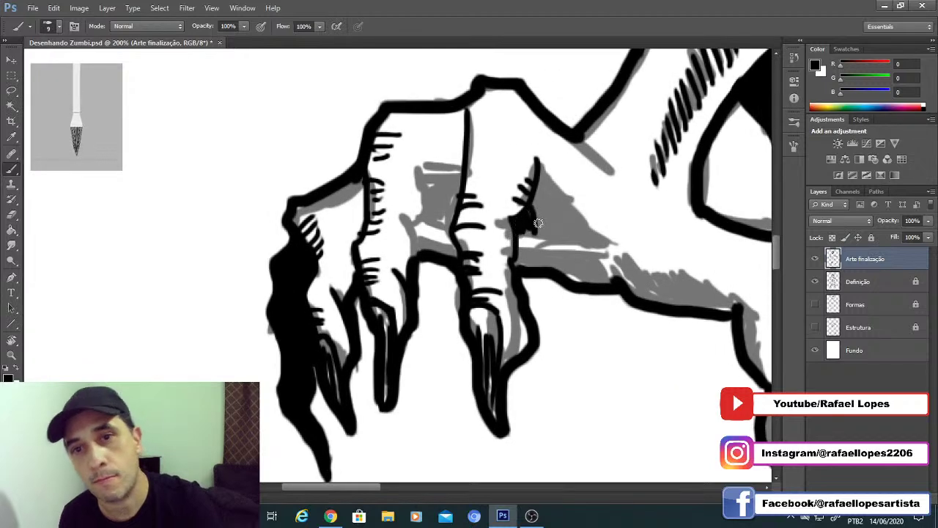
Step: Outline the triangular shadow beside the index finger and fill it with solid black
{"action": "left_click_drag", "start_coordinate": [539, 170], "coordinate": [608, 245]}
{"action": "left_click_drag", "start_coordinate": [547, 184], "coordinate": [566, 236]}
{"action": "left_click_drag", "start_coordinate": [559, 201], "coordinate": [591, 239]}
{"action": "left_click_drag", "start_coordinate": [543, 188], "coordinate": [549, 186]}
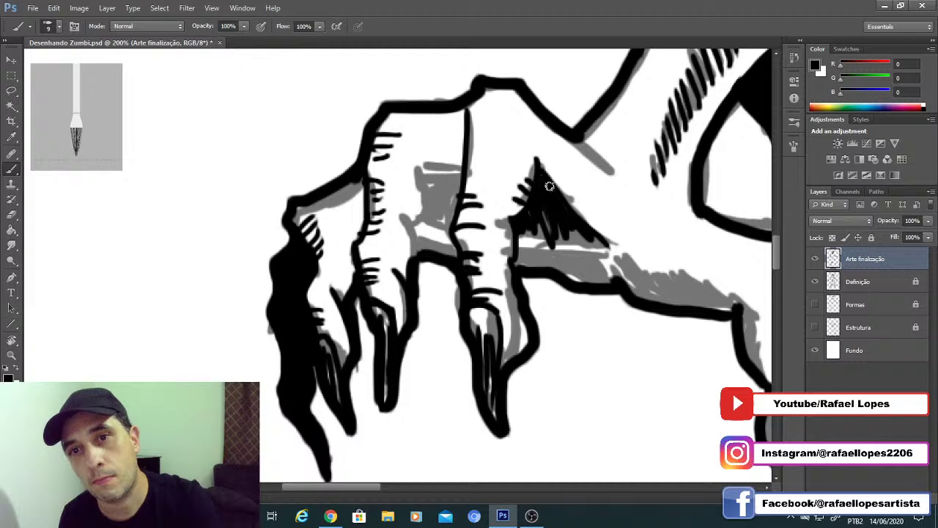
{"action": "left_click_drag", "start_coordinate": [522, 225], "coordinate": [533, 214]}
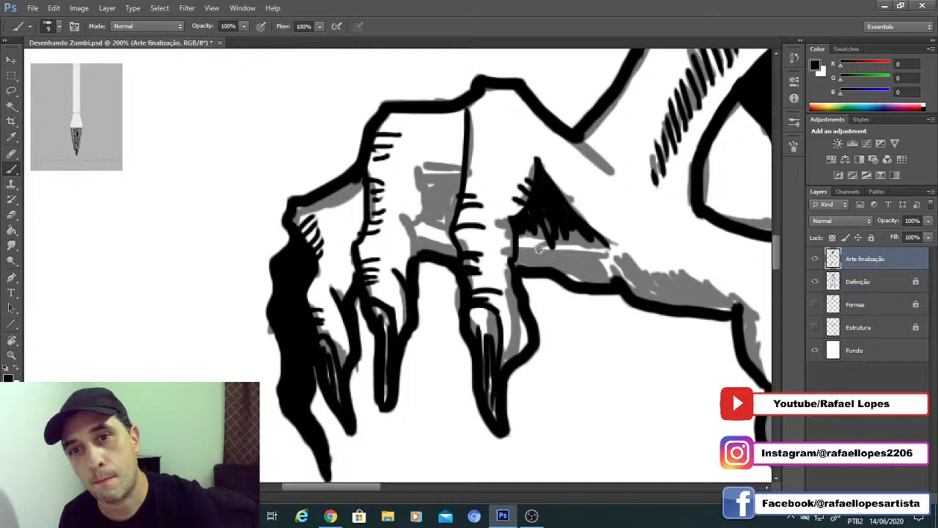
{"action": "left_click_drag", "start_coordinate": [539, 247], "coordinate": [595, 237]}
Step: Fill the shadow areas between the middle and index fingers with black
{"action": "mouse_move", "coordinate": [462, 198]}
{"action": "left_mouse_down"}
{"action": "mouse_move", "coordinate": [487, 229]}
{"action": "mouse_move", "coordinate": [528, 181]}
{"action": "mouse_move", "coordinate": [525, 224]}
{"action": "mouse_move", "coordinate": [512, 203]}
{"action": "left_mouse_up"}
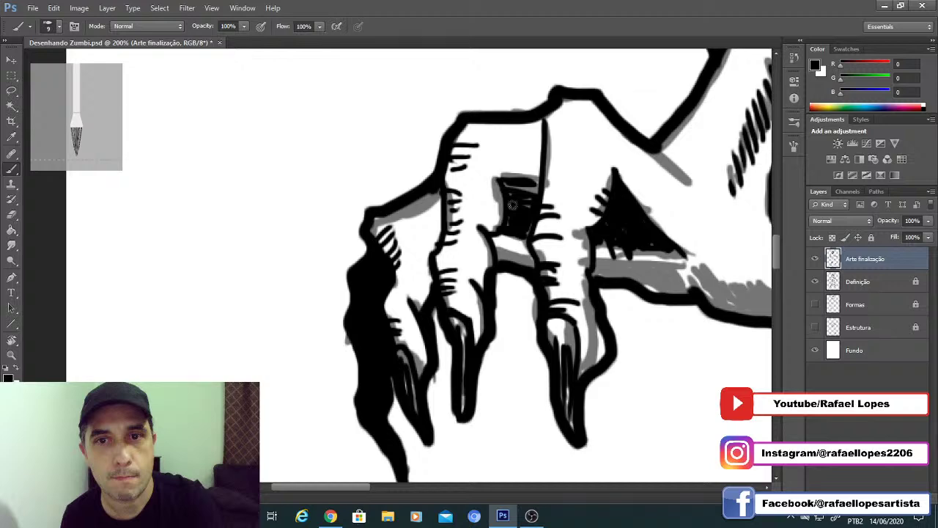
{"action": "mouse_move", "coordinate": [512, 205]}
{"action": "left_mouse_down"}
{"action": "mouse_move", "coordinate": [506, 236]}
{"action": "mouse_move", "coordinate": [478, 198]}
{"action": "left_mouse_up"}
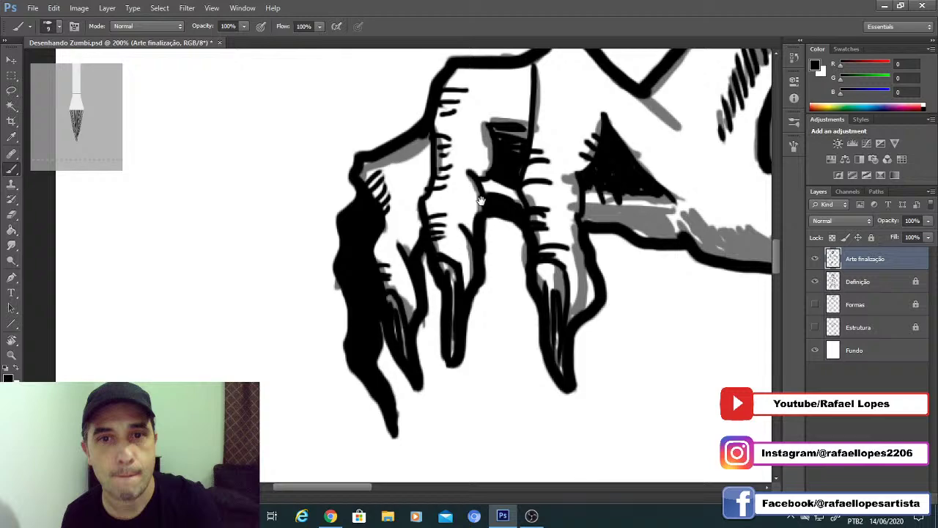
{"action": "mouse_move", "coordinate": [467, 246]}
{"action": "left_mouse_down"}
{"action": "mouse_move", "coordinate": [506, 240]}
{"action": "mouse_move", "coordinate": [393, 289]}
{"action": "mouse_move", "coordinate": [412, 228]}
{"action": "mouse_move", "coordinate": [411, 271]}
{"action": "left_mouse_up"}
{"action": "left_click", "coordinate": [410, 228]}
{"action": "left_click", "coordinate": [410, 229]}
{"action": "left_click", "coordinate": [404, 243]}
{"action": "left_click", "coordinate": [404, 243]}
Step: Fill the shadow along the palm's lower edge with black, finishing its upper border with hatch strokes toward the thumb
{"action": "key", "text": "e"}
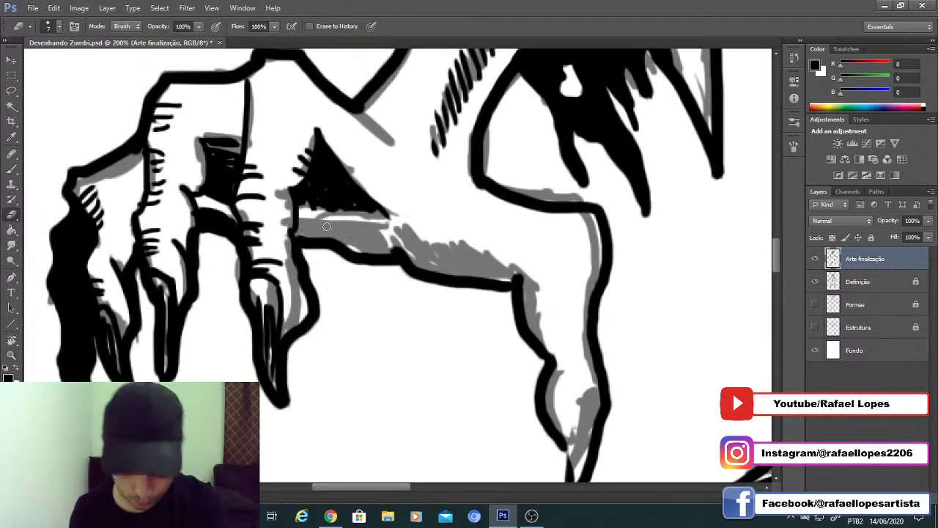
{"action": "key", "text": "b"}
{"action": "mouse_move", "coordinate": [299, 221]}
{"action": "left_mouse_down"}
{"action": "mouse_move", "coordinate": [382, 226]}
{"action": "mouse_move", "coordinate": [300, 230]}
{"action": "mouse_move", "coordinate": [372, 241]}
{"action": "mouse_move", "coordinate": [352, 234]}
{"action": "mouse_move", "coordinate": [352, 250]}
{"action": "mouse_move", "coordinate": [401, 257]}
{"action": "mouse_move", "coordinate": [391, 229]}
{"action": "mouse_move", "coordinate": [412, 262]}
{"action": "left_mouse_up"}
{"action": "mouse_move", "coordinate": [412, 256]}
{"action": "left_mouse_down"}
{"action": "mouse_move", "coordinate": [401, 231]}
{"action": "mouse_move", "coordinate": [434, 260]}
{"action": "mouse_move", "coordinate": [464, 251]}
{"action": "mouse_move", "coordinate": [494, 269]}
{"action": "mouse_move", "coordinate": [476, 248]}
{"action": "left_mouse_up"}
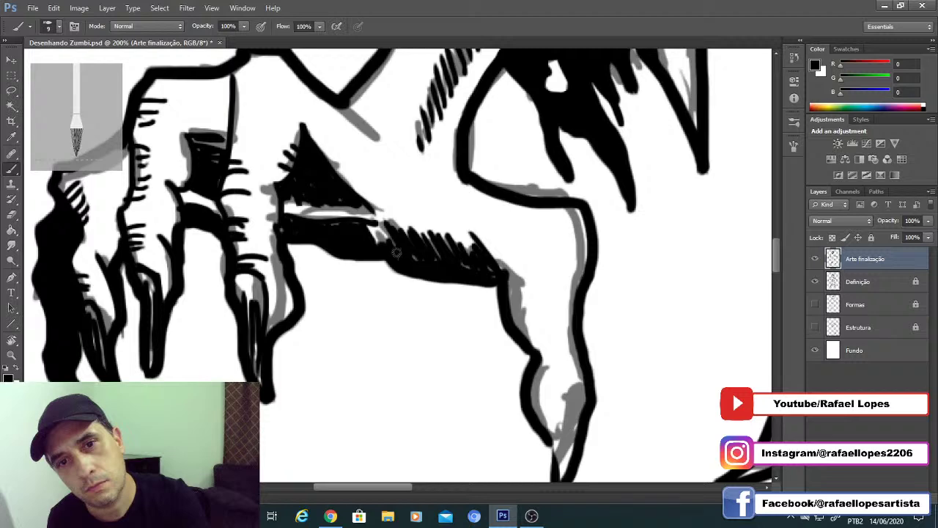
{"action": "mouse_move", "coordinate": [446, 259]}
{"action": "left_mouse_down"}
{"action": "mouse_move", "coordinate": [416, 178]}
{"action": "mouse_move", "coordinate": [392, 192]}
{"action": "left_mouse_up"}
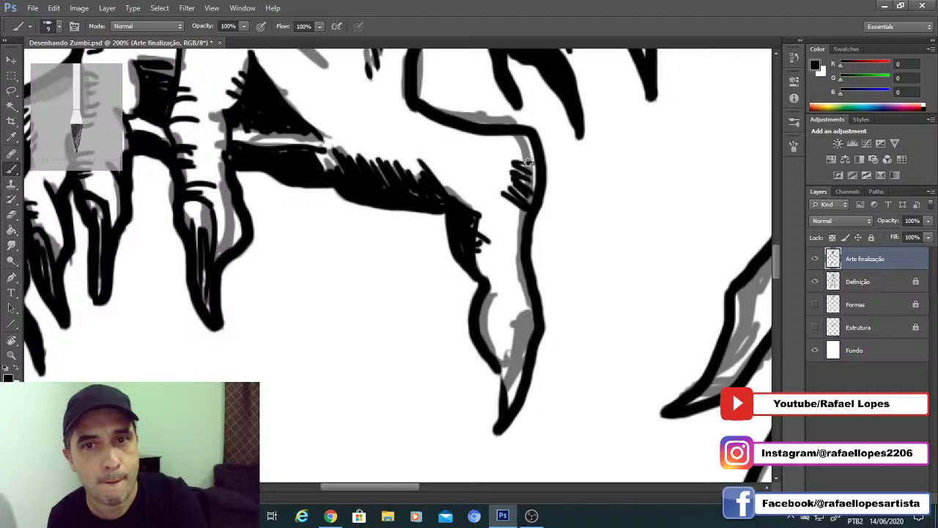
Step: Hatch the thumb's outer edge and joints, then outline and shade its nail
{"action": "left_click_drag", "start_coordinate": [505, 158], "coordinate": [508, 141]}
{"action": "left_click_drag", "start_coordinate": [506, 222], "coordinate": [508, 182]}
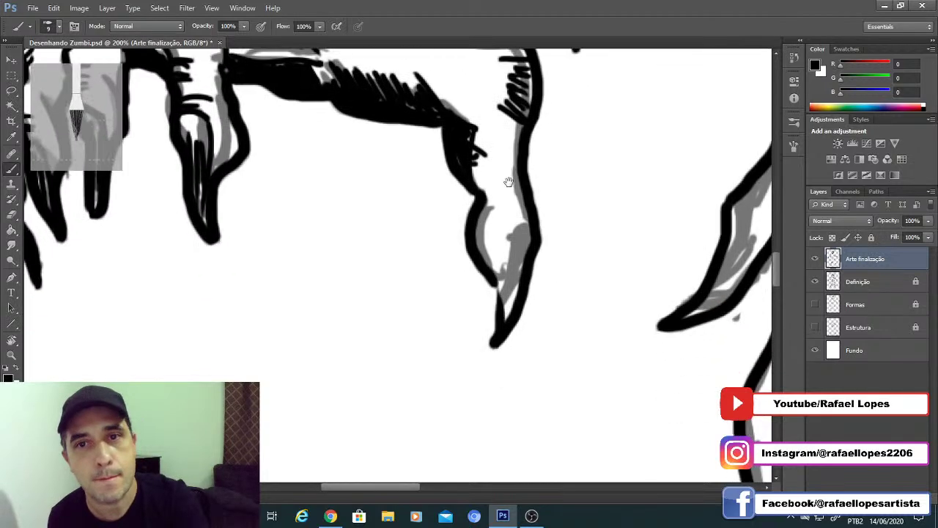
{"action": "mouse_move", "coordinate": [532, 241]}
{"action": "left_mouse_down"}
{"action": "mouse_move", "coordinate": [500, 249]}
{"action": "mouse_move", "coordinate": [501, 297]}
{"action": "left_mouse_up"}
{"action": "left_click_drag", "start_coordinate": [510, 251], "coordinate": [511, 311]}
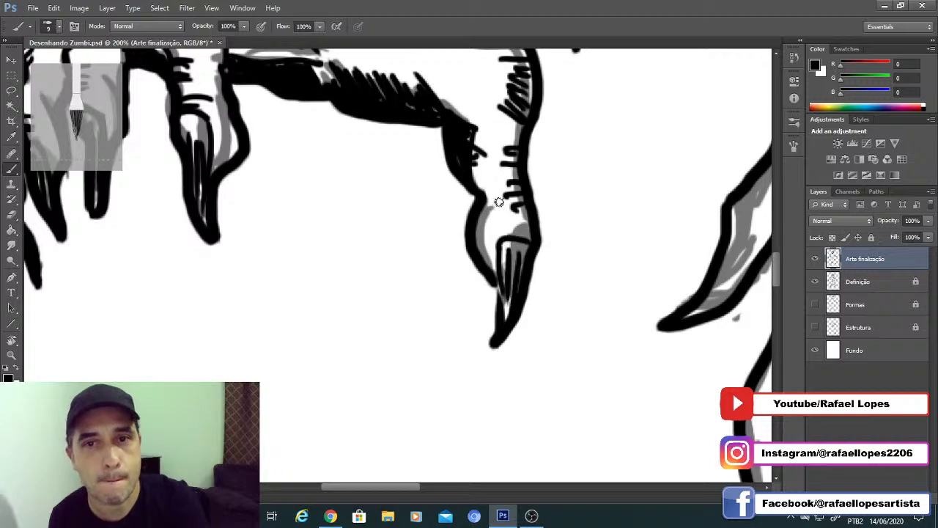
{"action": "left_click_drag", "start_coordinate": [449, 152], "coordinate": [469, 252]}
Step: Set the brush to 15 px and ink the tapered crease line running from the wrist into the back of the hand
{"action": "key", "text": "z"}
{"action": "mouse_move", "coordinate": [385, 163]}
{"action": "left_mouse_down"}
{"action": "mouse_move", "coordinate": [350, 139]}
{"action": "mouse_move", "coordinate": [377, 160]}
{"action": "left_mouse_up"}
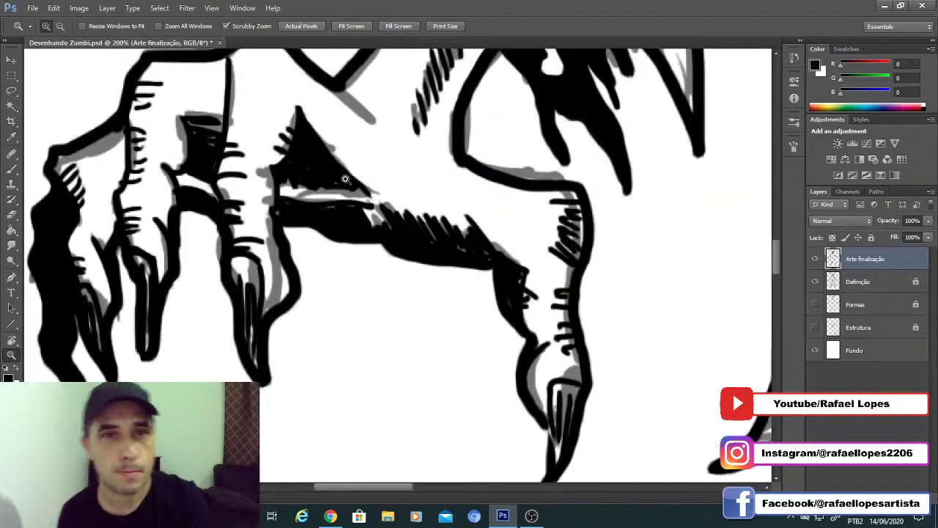
{"action": "key", "text": "b"}
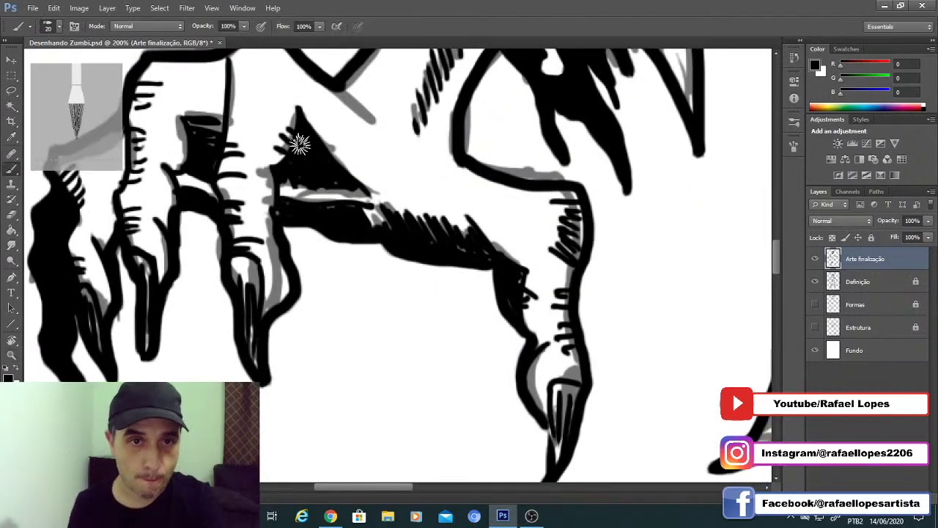
{"action": "key", "text": "]"}
{"action": "left_click_drag", "start_coordinate": [332, 83], "coordinate": [375, 133]}
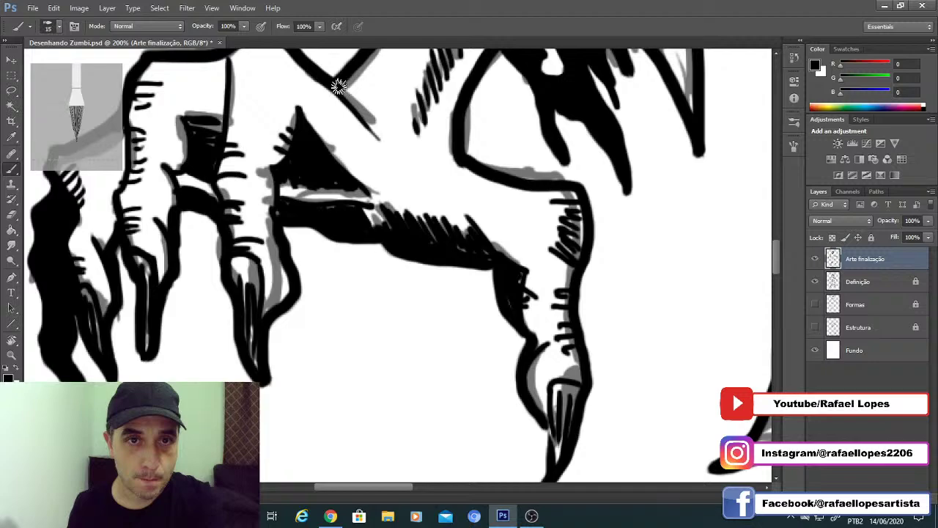
{"action": "left_click_drag", "start_coordinate": [341, 88], "coordinate": [366, 125]}
Step: Review the whole zombie figure, then examine the still uninked chest and torn shirt area
{"action": "key", "text": "z"}
{"action": "left_click", "coordinate": [531, 244], "text": "alt"}
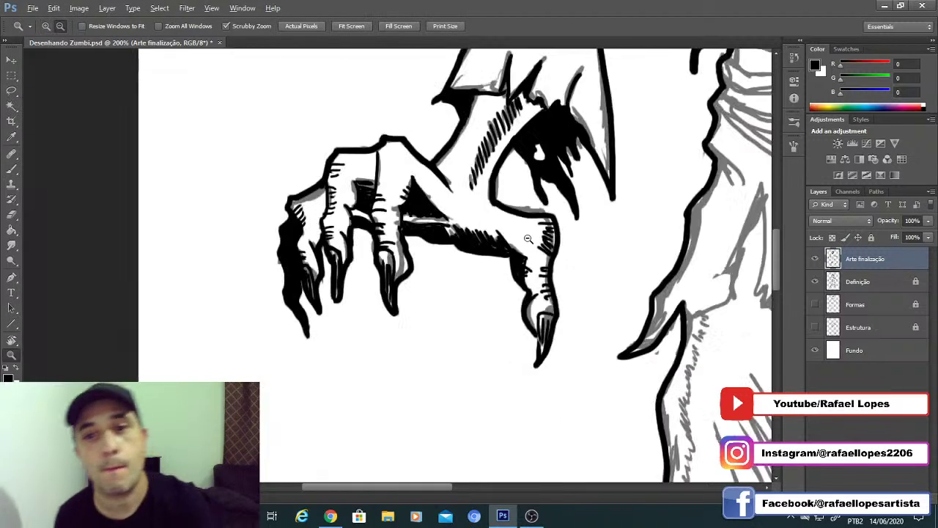
{"action": "left_click", "coordinate": [528, 242], "text": "alt"}
{"action": "left_click", "coordinate": [526, 242], "text": "alt"}
{"action": "left_click", "coordinate": [525, 242], "text": "alt"}
{"action": "left_click", "coordinate": [522, 242], "text": "alt"}
{"action": "left_click_drag", "start_coordinate": [552, 203], "coordinate": [475, 248]}
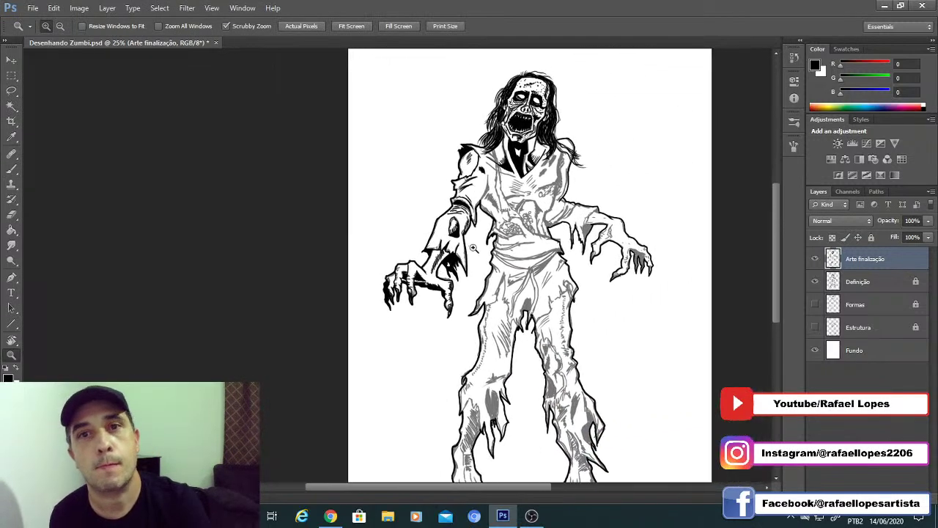
{"action": "left_click", "coordinate": [471, 236], "text": "alt"}
{"action": "left_click", "coordinate": [380, 184]}
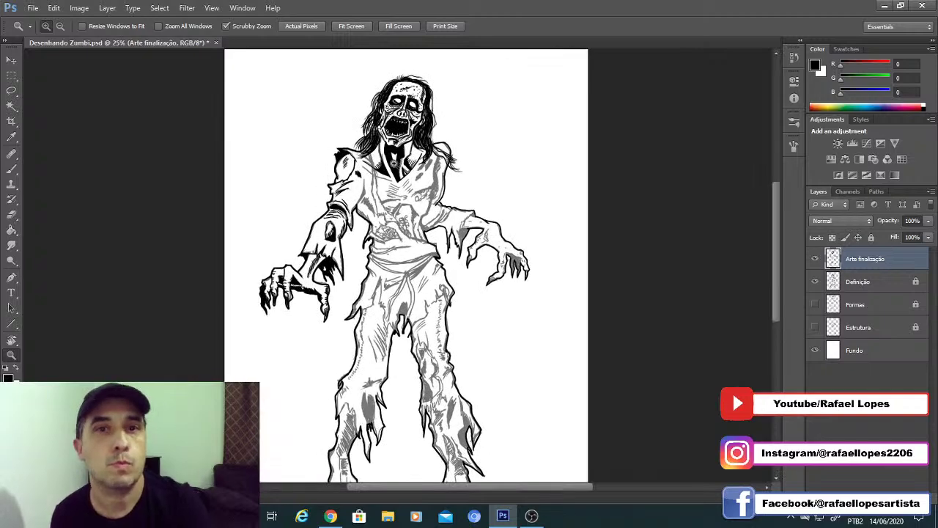
{"action": "left_click", "coordinate": [394, 163]}
{"action": "left_click", "coordinate": [393, 164]}
{"action": "left_click", "coordinate": [394, 164]}
{"action": "left_click", "coordinate": [394, 201]}
{"action": "left_click_drag", "start_coordinate": [363, 190], "coordinate": [381, 222]}
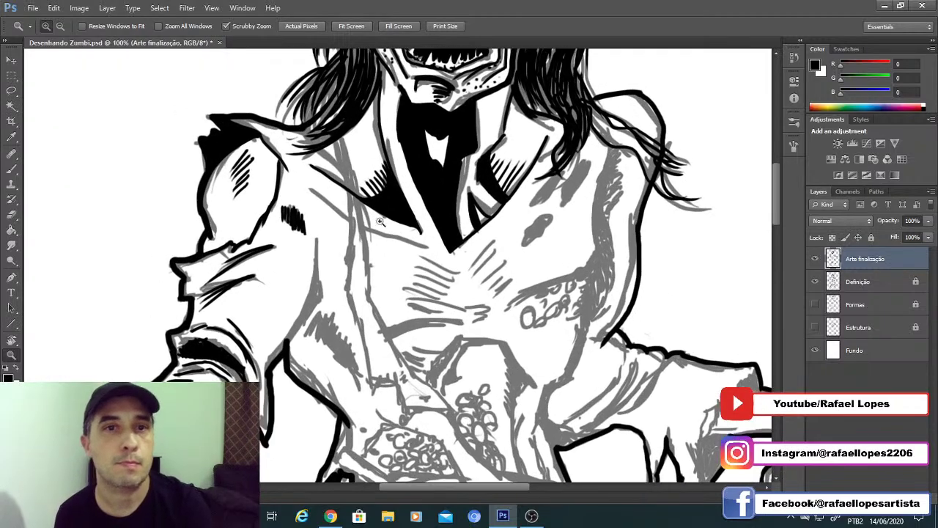
{"action": "left_click", "coordinate": [380, 221]}
{"action": "key", "text": "e"}
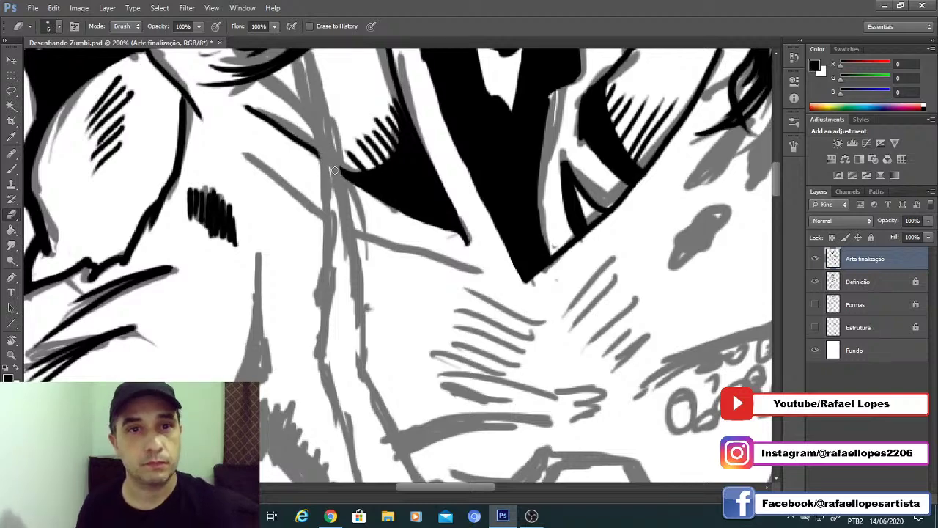
{"action": "key", "text": "z"}
{"action": "left_click", "coordinate": [335, 233], "text": "alt"}
{"action": "left_click", "coordinate": [335, 233], "text": "alt"}
{"action": "left_click", "coordinate": [335, 233], "text": "alt"}
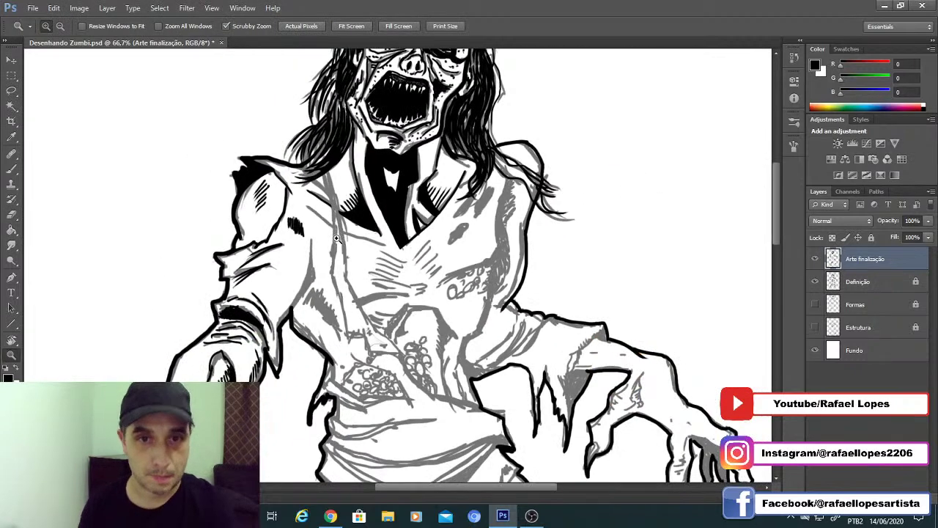
Step: Return to the Brush tool over the chest area and save the zombie drawing
{"action": "left_click", "coordinate": [339, 222]}
{"action": "key", "text": "b"}
{"action": "left_click_drag", "start_coordinate": [338, 222], "coordinate": [367, 256]}
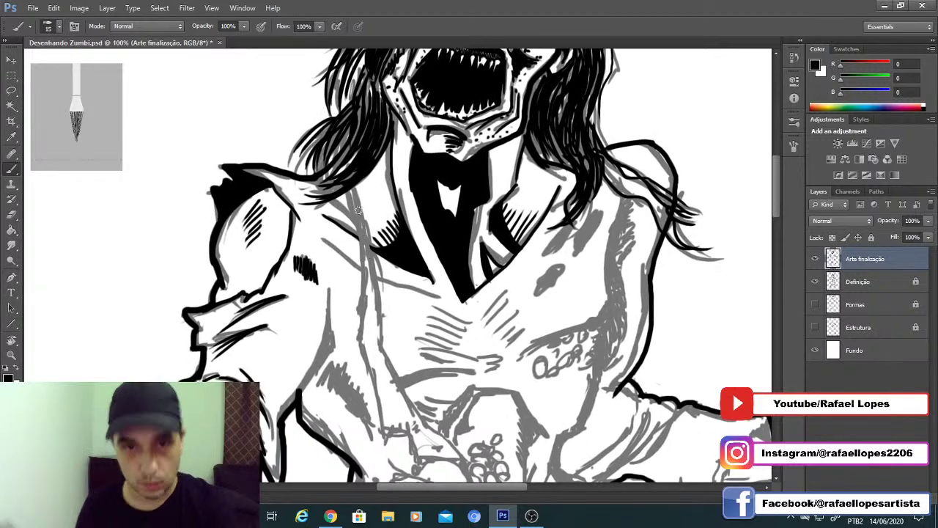
{"action": "key", "text": "ctrl+s"}
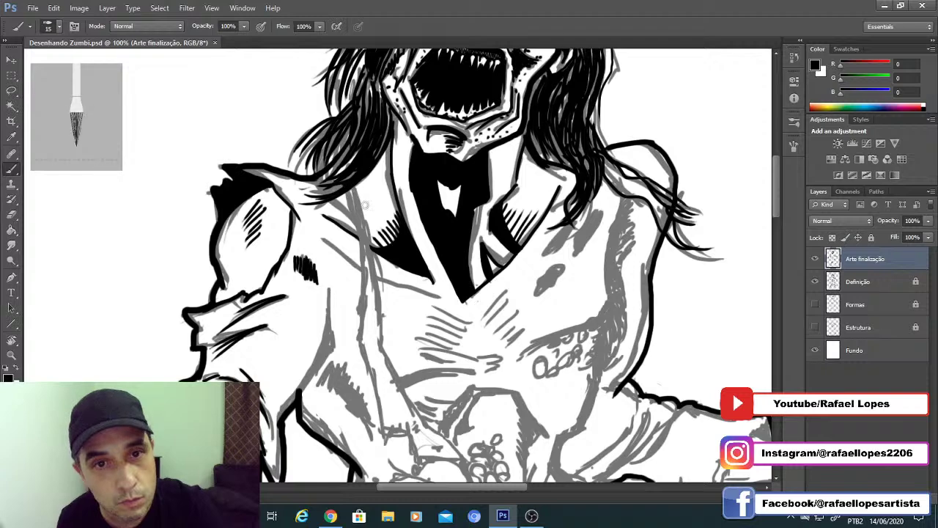
Step: Ink both edges of the torn shirt strip from the collar down the chest, including its stepped end and the flap over the belly
{"action": "mouse_move", "coordinate": [364, 206]}
{"action": "left_mouse_down"}
{"action": "mouse_move", "coordinate": [386, 339]}
{"action": "mouse_move", "coordinate": [375, 249]}
{"action": "left_mouse_up"}
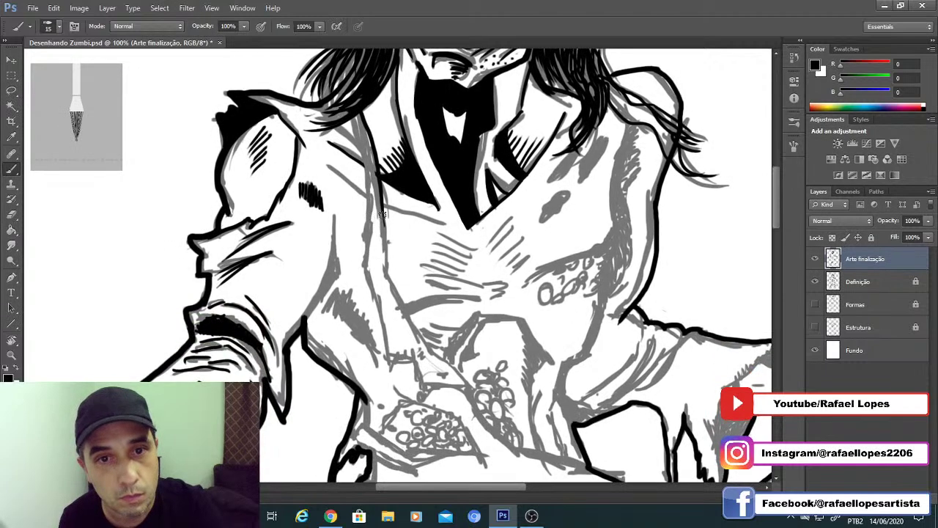
{"action": "mouse_move", "coordinate": [389, 288]}
{"action": "left_mouse_down"}
{"action": "mouse_move", "coordinate": [376, 195]}
{"action": "mouse_move", "coordinate": [415, 278]}
{"action": "mouse_move", "coordinate": [463, 319]}
{"action": "left_mouse_up"}
{"action": "left_click_drag", "start_coordinate": [387, 204], "coordinate": [402, 235]}
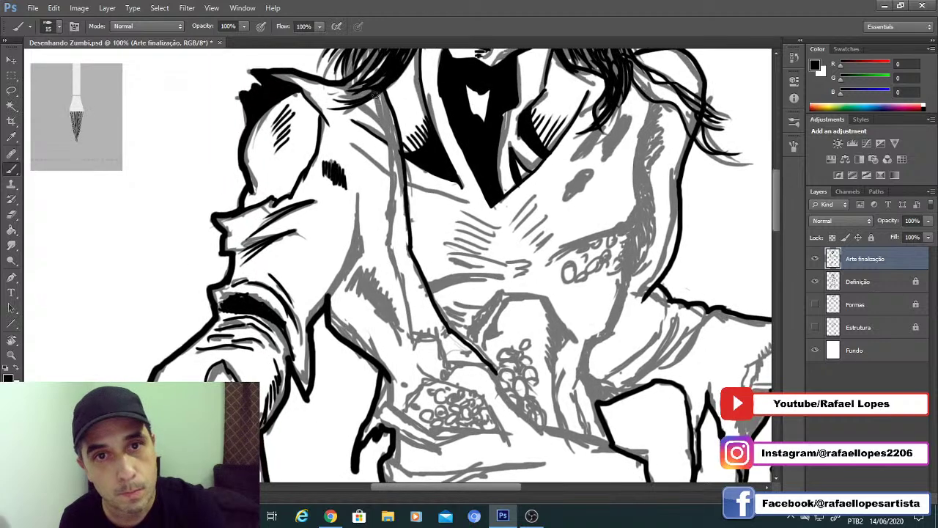
{"action": "left_click_drag", "start_coordinate": [376, 95], "coordinate": [397, 254]}
{"action": "key", "text": "ctrl+z"}
{"action": "mouse_move", "coordinate": [377, 94]}
{"action": "left_mouse_down"}
{"action": "mouse_move", "coordinate": [391, 221]}
{"action": "mouse_move", "coordinate": [402, 135]}
{"action": "mouse_move", "coordinate": [407, 208]}
{"action": "mouse_move", "coordinate": [450, 254]}
{"action": "mouse_move", "coordinate": [456, 286]}
{"action": "mouse_move", "coordinate": [508, 285]}
{"action": "left_mouse_up"}
{"action": "mouse_move", "coordinate": [509, 284]}
{"action": "left_mouse_down"}
{"action": "mouse_move", "coordinate": [382, 192]}
{"action": "mouse_move", "coordinate": [417, 246]}
{"action": "mouse_move", "coordinate": [500, 267]}
{"action": "left_mouse_up"}
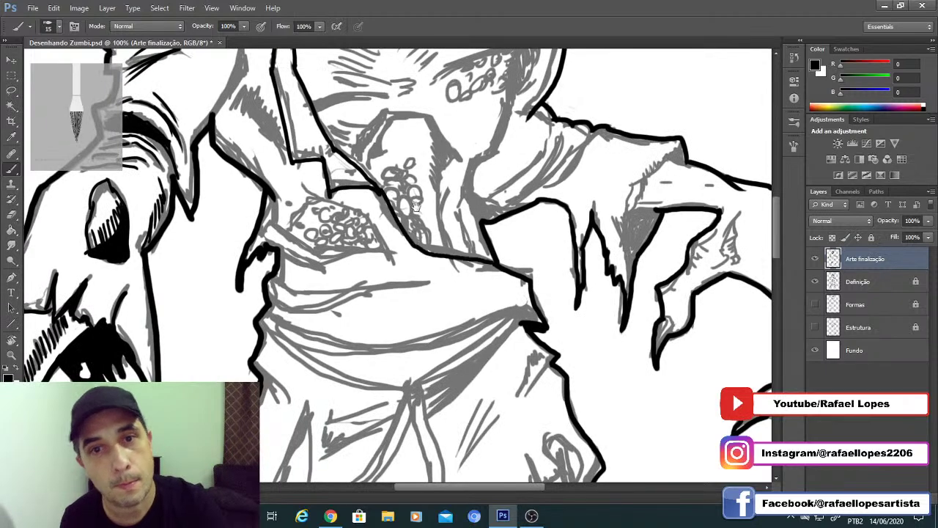
Step: Ink the right contour of the open belly wound and hatch the shadow along its inner edge
{"action": "left_click_drag", "start_coordinate": [416, 207], "coordinate": [434, 290]}
{"action": "key", "text": "z"}
{"action": "left_click", "coordinate": [430, 248]}
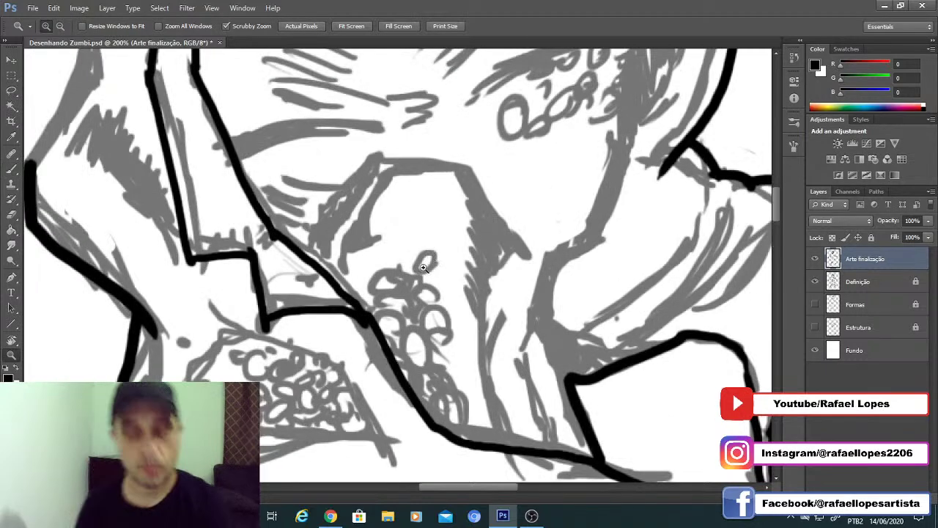
{"action": "key", "text": "b"}
{"action": "mouse_move", "coordinate": [469, 173]}
{"action": "left_mouse_down"}
{"action": "mouse_move", "coordinate": [549, 280]}
{"action": "mouse_move", "coordinate": [488, 316]}
{"action": "mouse_move", "coordinate": [480, 363]}
{"action": "left_mouse_up"}
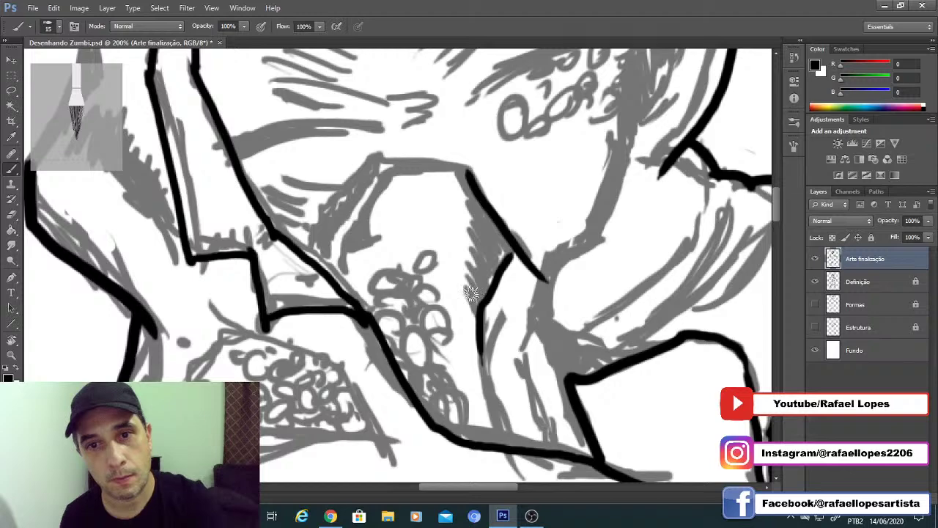
{"action": "mouse_move", "coordinate": [473, 302]}
{"action": "left_mouse_down"}
{"action": "mouse_move", "coordinate": [464, 268]}
{"action": "mouse_move", "coordinate": [495, 278]}
{"action": "mouse_move", "coordinate": [489, 254]}
{"action": "mouse_move", "coordinate": [516, 266]}
{"action": "mouse_move", "coordinate": [458, 184]}
{"action": "left_mouse_up"}
{"action": "left_click_drag", "start_coordinate": [446, 219], "coordinate": [500, 221]}
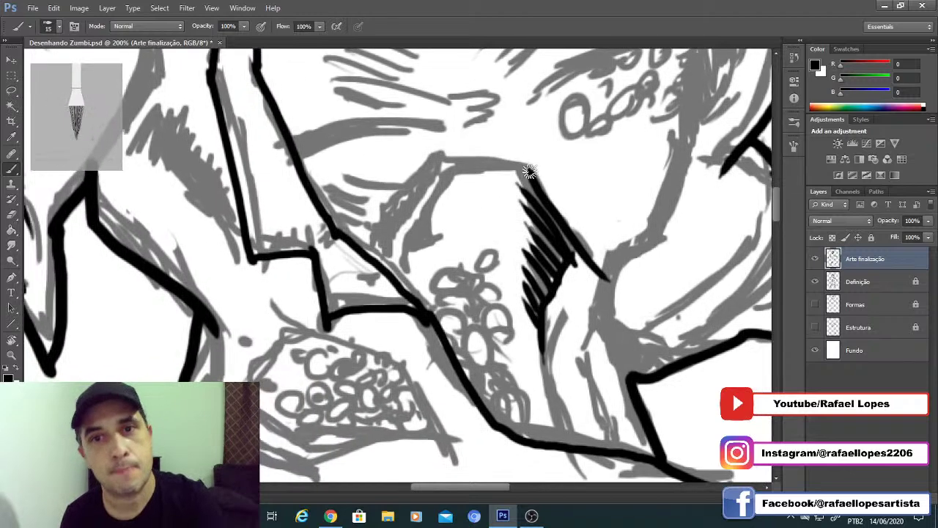
Step: Set the brush to 20 px and ink the wound's thick upper arch, tapering it down the left side
{"action": "key", "text": "bracketright"}
{"action": "key", "text": "bracketright"}
{"action": "left_click_drag", "start_coordinate": [528, 173], "coordinate": [448, 168]}
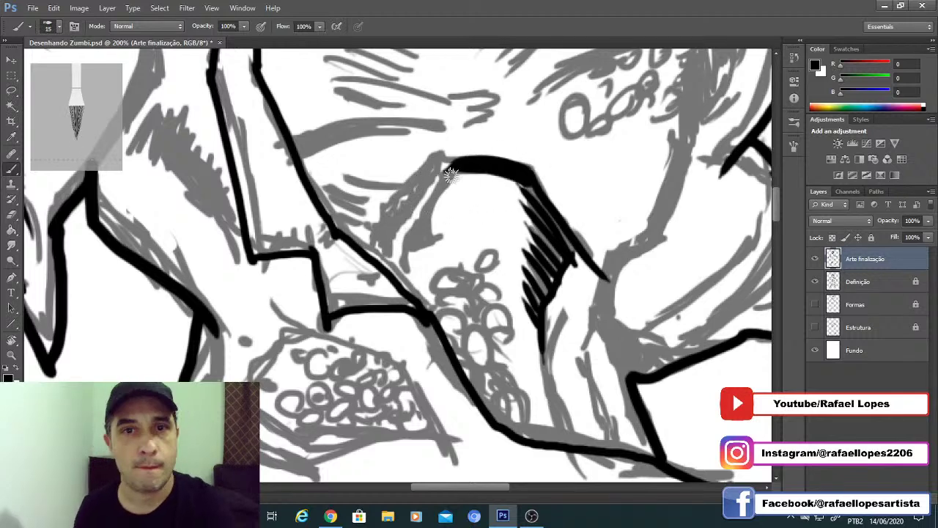
{"action": "left_click_drag", "start_coordinate": [455, 168], "coordinate": [396, 276]}
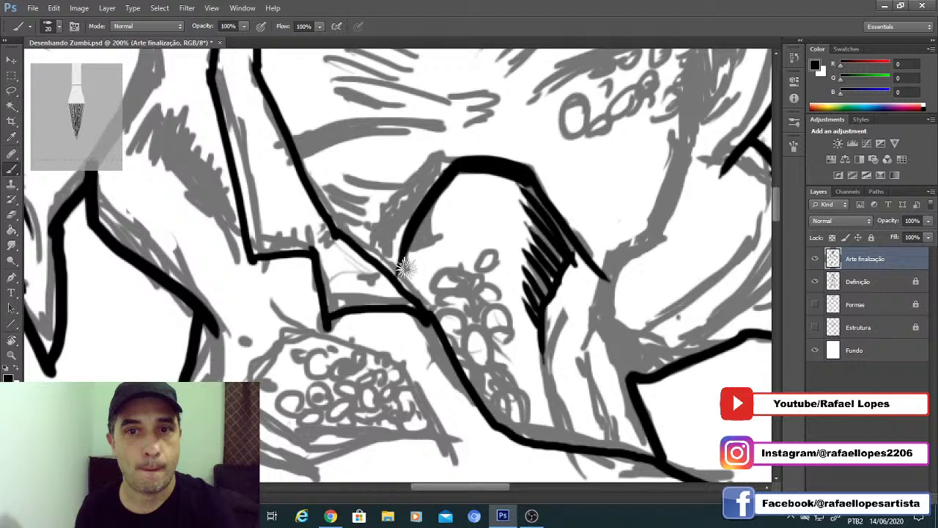
Step: Set the brush to 10 px, hatch the wound's left inner edge, and trim the hatching that overshoots the shirt line
{"action": "key", "text": "bracketleft"}
{"action": "key", "text": "bracketleft"}
{"action": "left_click_drag", "start_coordinate": [455, 192], "coordinate": [411, 239]}
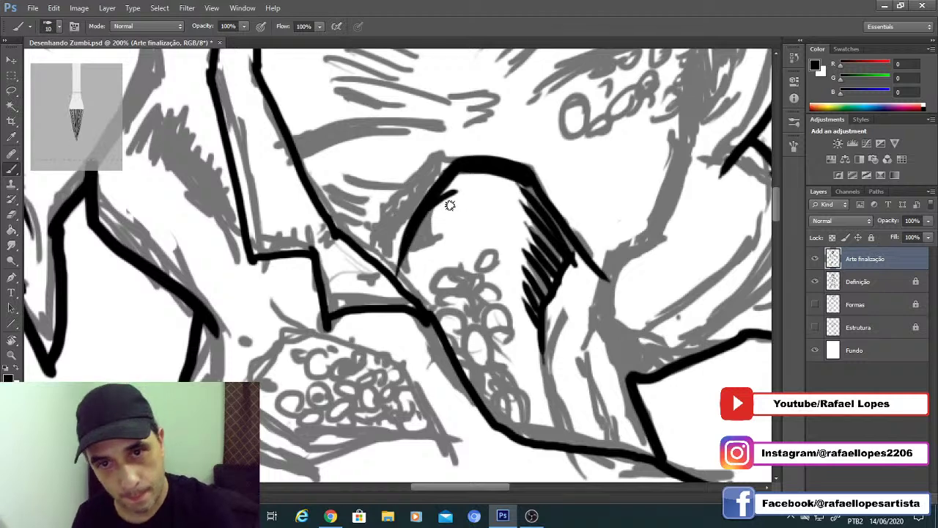
{"action": "mouse_move", "coordinate": [463, 200]}
{"action": "left_mouse_down"}
{"action": "mouse_move", "coordinate": [425, 223]}
{"action": "mouse_move", "coordinate": [396, 276]}
{"action": "left_mouse_up"}
{"action": "left_click_drag", "start_coordinate": [422, 272], "coordinate": [394, 284]}
{"action": "key", "text": "bracketleft"}
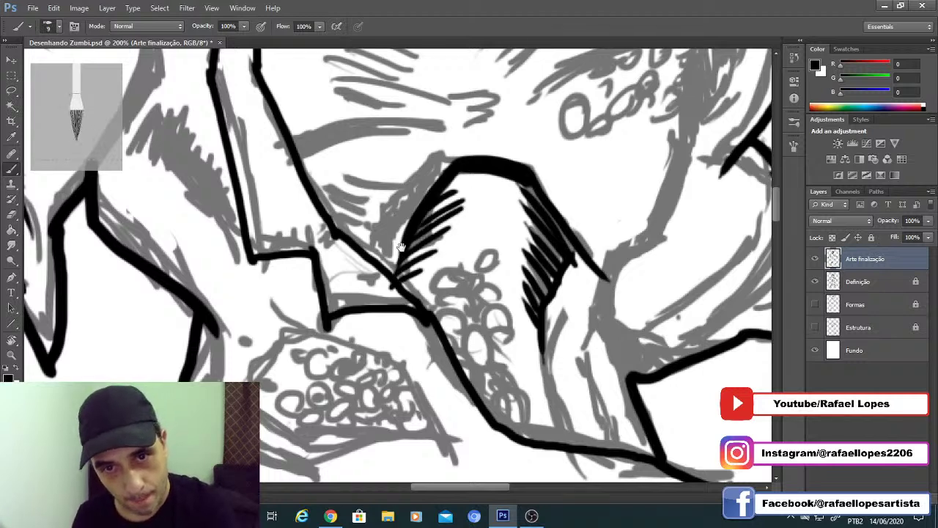
{"action": "key", "text": "e"}
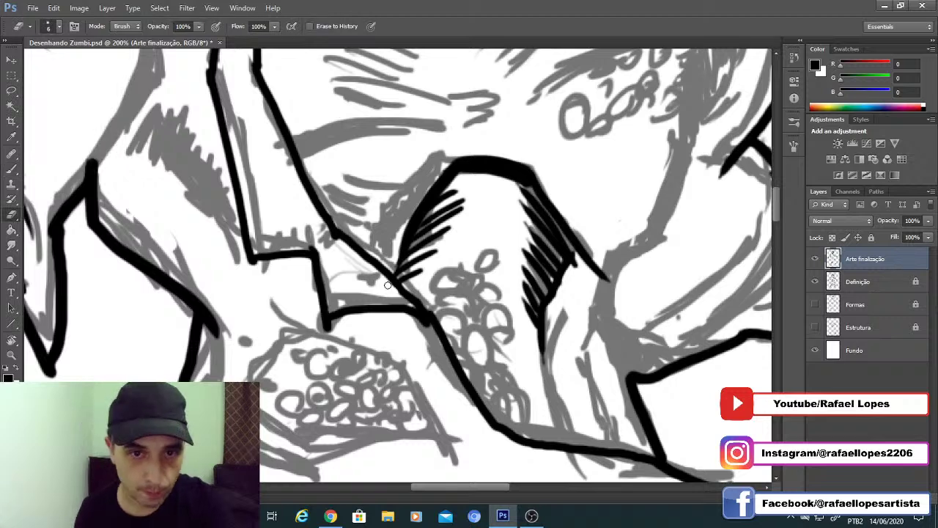
{"action": "key", "text": "b"}
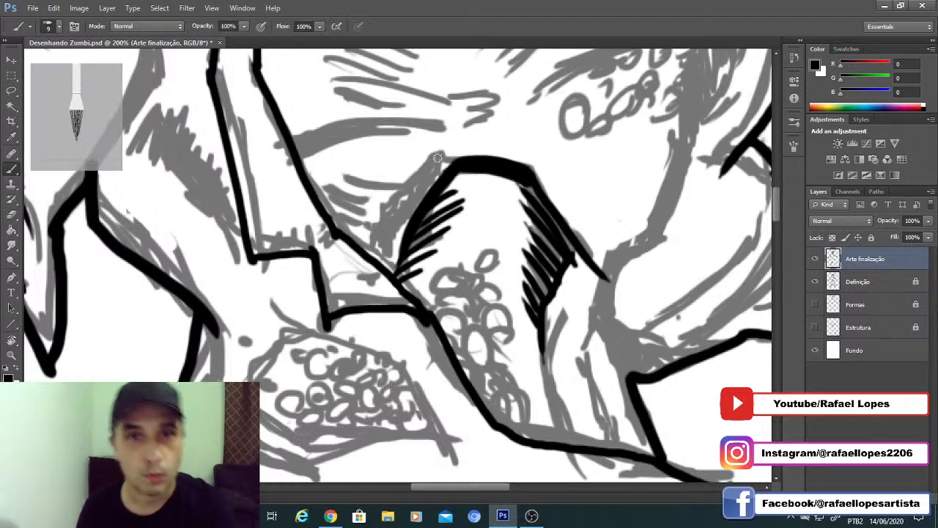
Step: Using a 9 px brush, ink the wound's outer left rim and adjoining skin folds, and fill the rim with dense hatching
{"action": "mouse_move", "coordinate": [456, 156]}
{"action": "left_mouse_down"}
{"action": "mouse_move", "coordinate": [430, 156]}
{"action": "mouse_move", "coordinate": [380, 213]}
{"action": "left_mouse_up"}
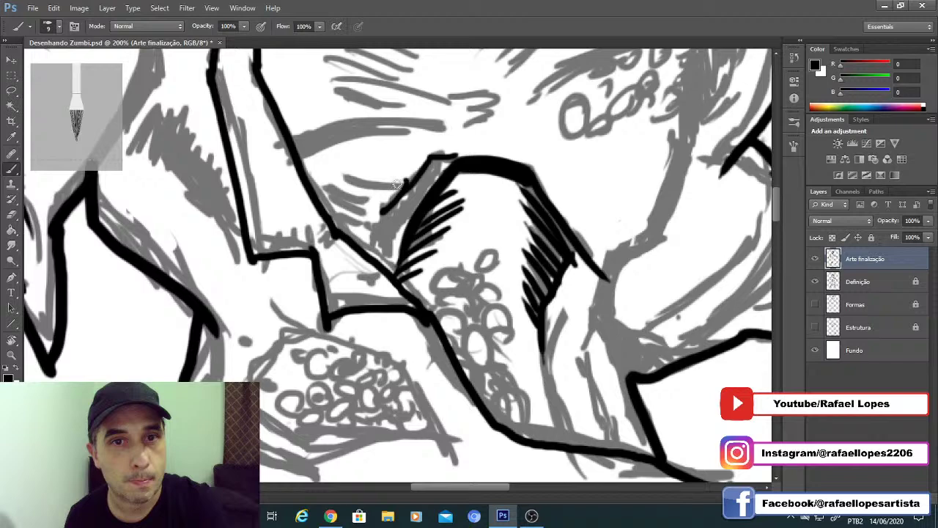
{"action": "mouse_move", "coordinate": [337, 175]}
{"action": "left_mouse_down"}
{"action": "mouse_move", "coordinate": [412, 178]}
{"action": "mouse_move", "coordinate": [424, 168]}
{"action": "mouse_move", "coordinate": [315, 191]}
{"action": "left_mouse_up"}
{"action": "left_click_drag", "start_coordinate": [373, 206], "coordinate": [326, 213]}
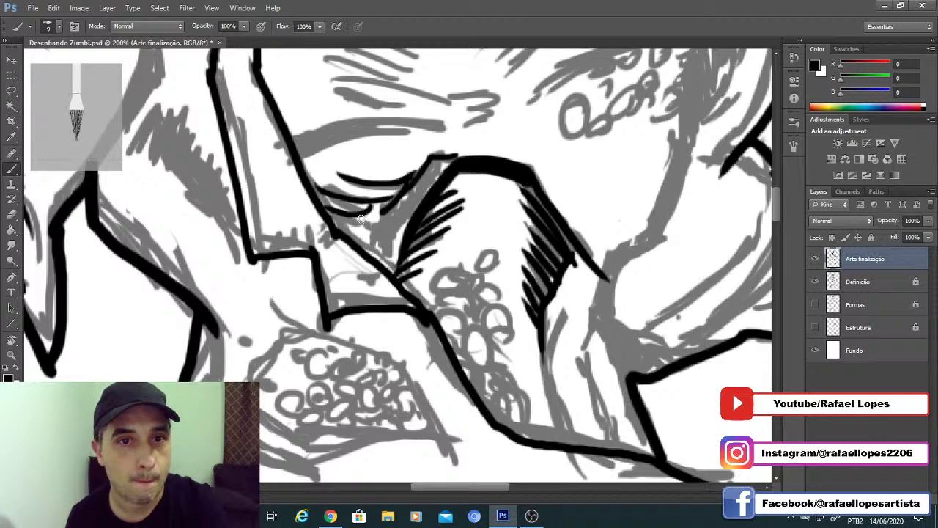
{"action": "mouse_move", "coordinate": [323, 173]}
{"action": "left_mouse_down"}
{"action": "mouse_move", "coordinate": [305, 237]}
{"action": "mouse_move", "coordinate": [313, 225]}
{"action": "left_mouse_up"}
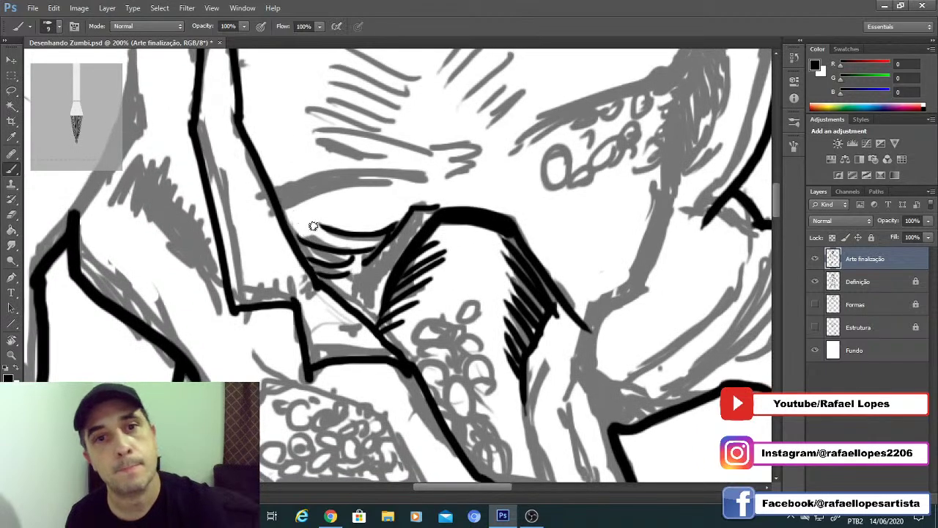
{"action": "left_click_drag", "start_coordinate": [275, 187], "coordinate": [314, 220]}
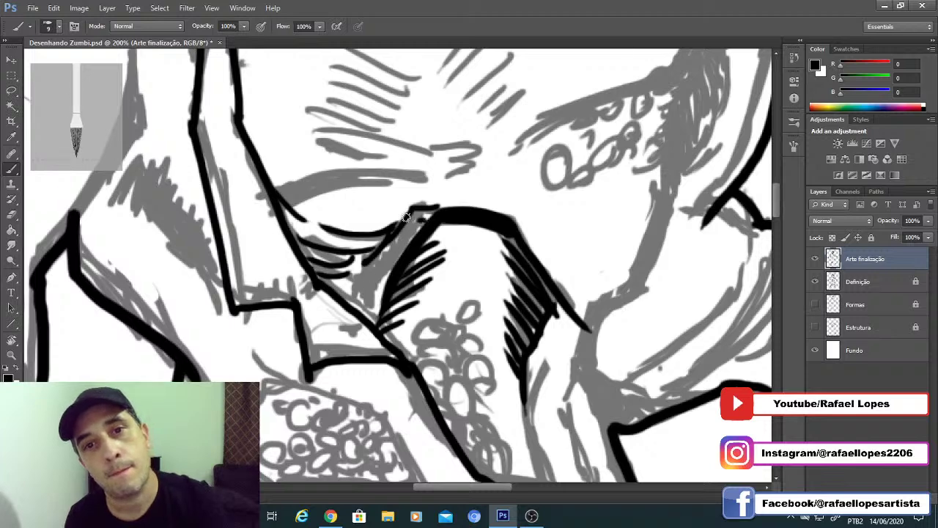
{"action": "mouse_move", "coordinate": [403, 241]}
{"action": "left_mouse_down"}
{"action": "mouse_move", "coordinate": [377, 258]}
{"action": "mouse_move", "coordinate": [383, 279]}
{"action": "mouse_move", "coordinate": [367, 317]}
{"action": "mouse_move", "coordinate": [365, 271]}
{"action": "mouse_move", "coordinate": [358, 292]}
{"action": "left_mouse_up"}
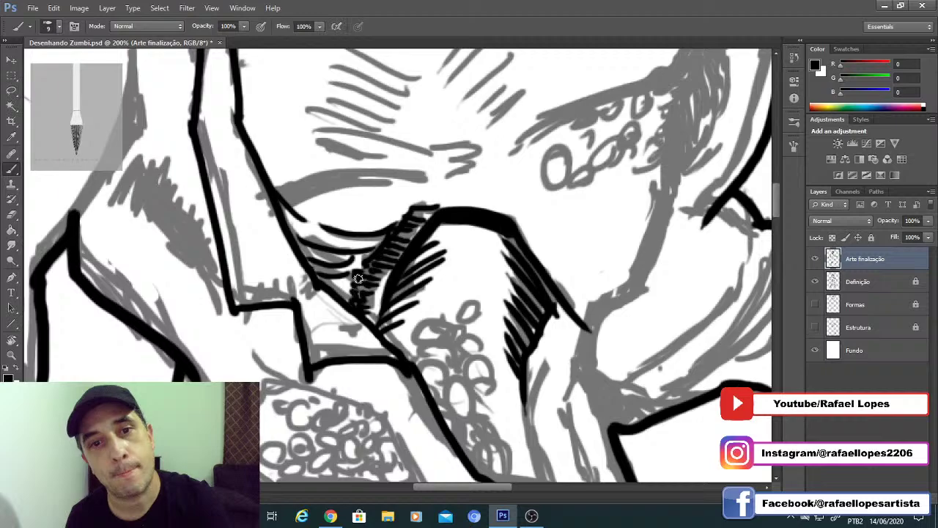
Step: Outline the cluster of round lumps inside the belly wound down to the shirt edge
{"action": "key", "text": "z"}
{"action": "left_click", "coordinate": [375, 241], "text": "alt"}
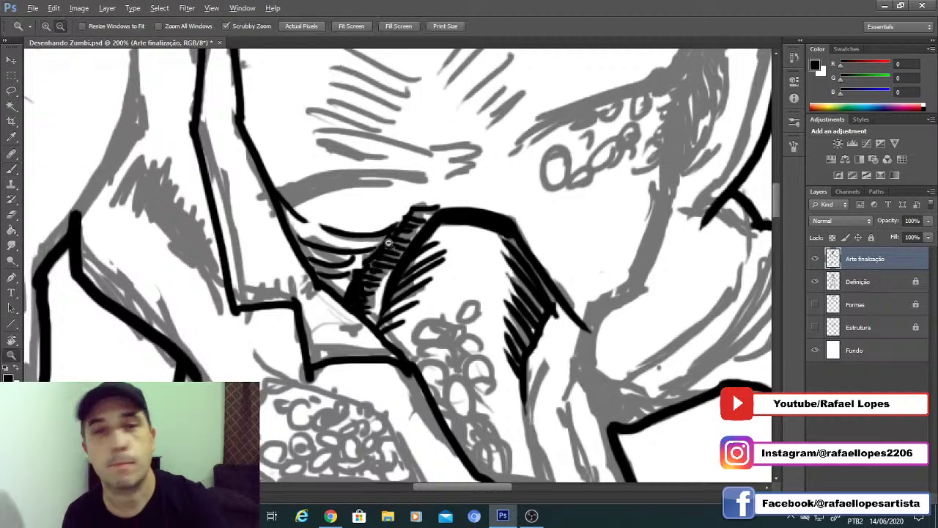
{"action": "left_click", "coordinate": [375, 240], "text": "alt"}
{"action": "left_click", "coordinate": [375, 240], "text": "alt"}
{"action": "left_click", "coordinate": [398, 262]}
{"action": "left_click", "coordinate": [397, 260]}
{"action": "left_click", "coordinate": [400, 260]}
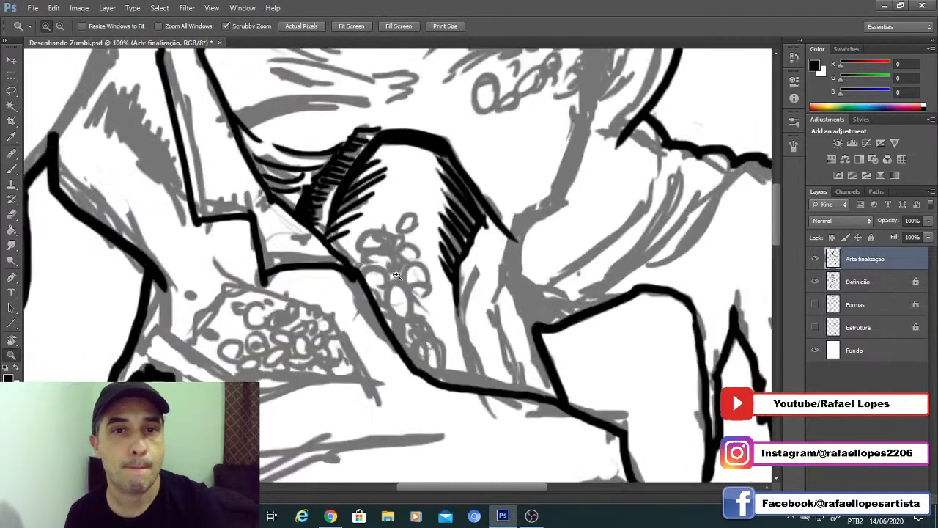
{"action": "left_click", "coordinate": [400, 260]}
{"action": "key", "text": "b"}
{"action": "mouse_move", "coordinate": [417, 202]}
{"action": "left_mouse_down"}
{"action": "mouse_move", "coordinate": [415, 223]}
{"action": "mouse_move", "coordinate": [392, 218]}
{"action": "mouse_move", "coordinate": [391, 246]}
{"action": "mouse_move", "coordinate": [410, 282]}
{"action": "mouse_move", "coordinate": [378, 294]}
{"action": "left_mouse_up"}
{"action": "mouse_move", "coordinate": [420, 320]}
{"action": "left_mouse_down"}
{"action": "mouse_move", "coordinate": [433, 345]}
{"action": "mouse_move", "coordinate": [418, 343]}
{"action": "left_mouse_up"}
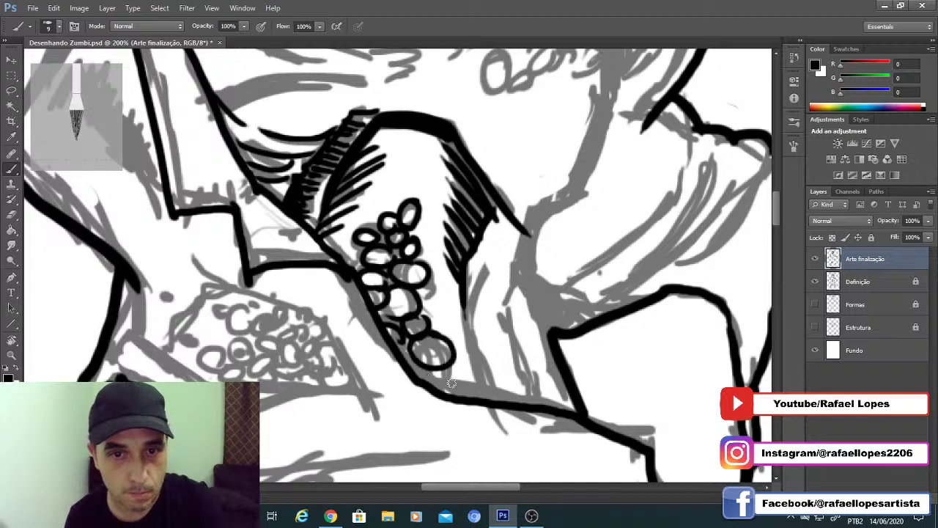
{"action": "mouse_move", "coordinate": [452, 383]}
{"action": "left_mouse_down"}
{"action": "mouse_move", "coordinate": [419, 375]}
{"action": "mouse_move", "coordinate": [453, 396]}
{"action": "left_mouse_up"}
Step: Ink and hatch the two vertical fabric folds to the right of the lump cluster
{"action": "mouse_move", "coordinate": [494, 264]}
{"action": "left_mouse_down"}
{"action": "mouse_move", "coordinate": [475, 352]}
{"action": "mouse_move", "coordinate": [502, 396]}
{"action": "mouse_move", "coordinate": [492, 355]}
{"action": "mouse_move", "coordinate": [457, 336]}
{"action": "left_mouse_up"}
{"action": "left_click_drag", "start_coordinate": [460, 276], "coordinate": [493, 363]}
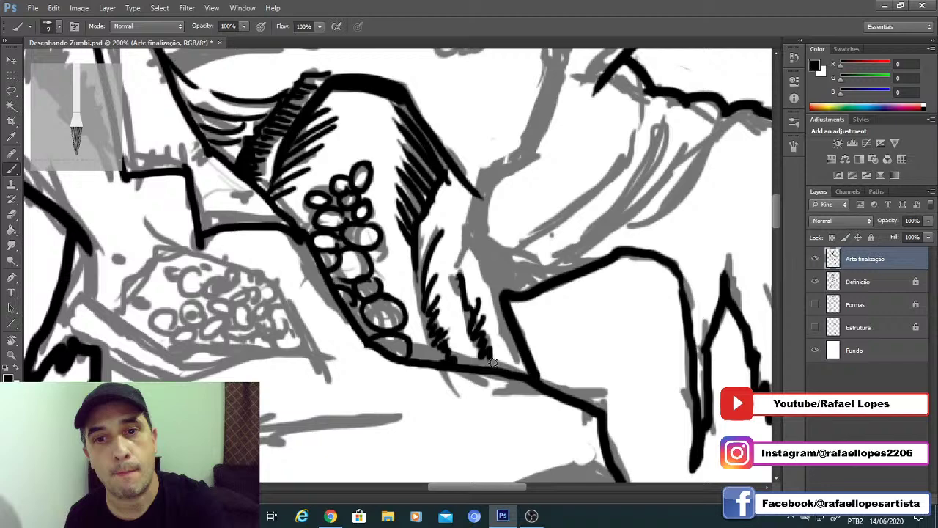
{"action": "left_click_drag", "start_coordinate": [481, 275], "coordinate": [479, 341]}
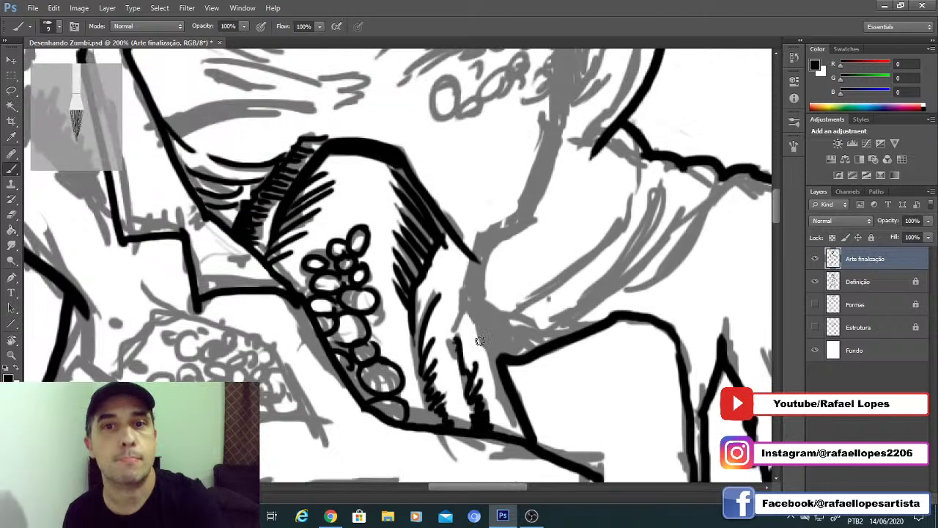
Step: Set the brush to 30 px and ink the heavy contour from the shoulder down the side and along the pectoral's underside
{"action": "key", "text": "bracketright"}
{"action": "key", "text": "bracketright"}
{"action": "left_click_drag", "start_coordinate": [558, 110], "coordinate": [599, 294]}
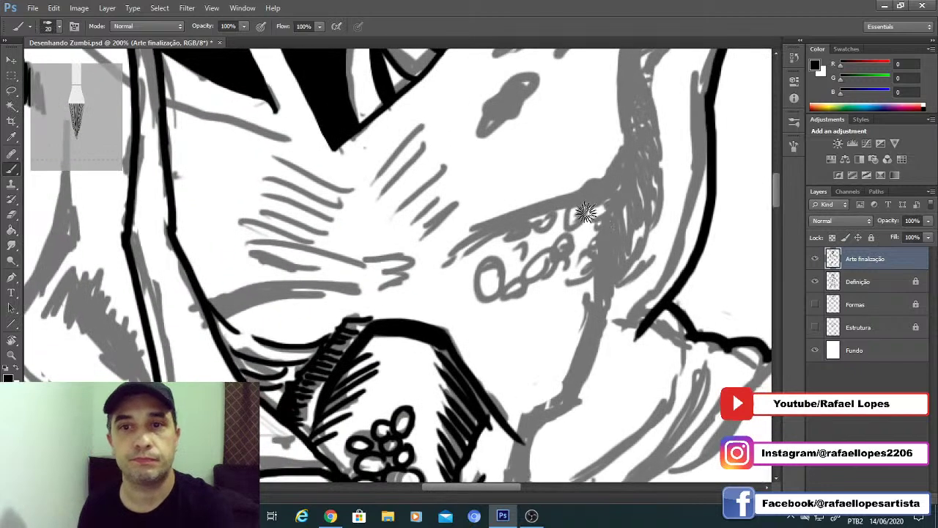
{"action": "left_click_drag", "start_coordinate": [544, 182], "coordinate": [566, 243]}
{"action": "key", "text": "bracketright"}
{"action": "left_click_drag", "start_coordinate": [646, 151], "coordinate": [648, 234]}
{"action": "key", "text": "bracketleft"}
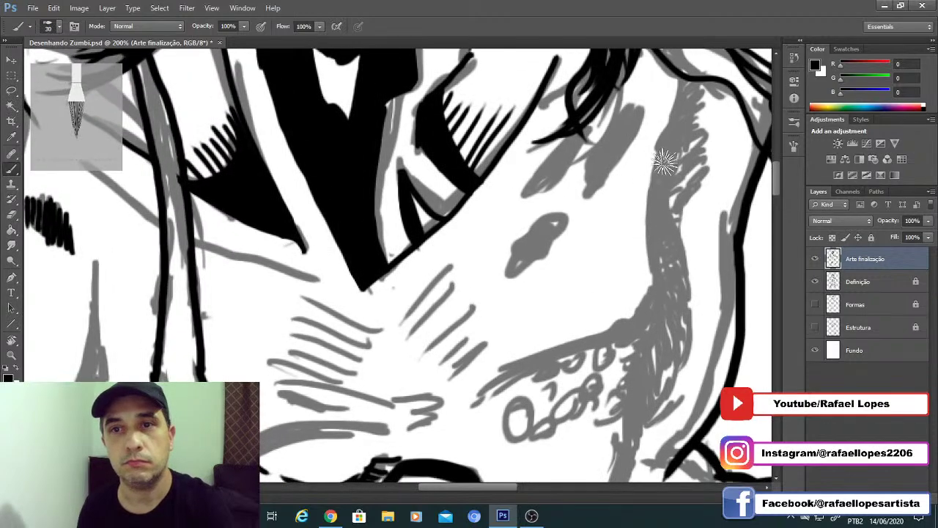
{"action": "mouse_move", "coordinate": [685, 95]}
{"action": "left_mouse_down"}
{"action": "mouse_move", "coordinate": [654, 264]}
{"action": "mouse_move", "coordinate": [661, 279]}
{"action": "mouse_move", "coordinate": [657, 176]}
{"action": "mouse_move", "coordinate": [662, 284]}
{"action": "left_mouse_up"}
{"action": "mouse_move", "coordinate": [660, 199]}
{"action": "left_mouse_down"}
{"action": "mouse_move", "coordinate": [663, 291]}
{"action": "mouse_move", "coordinate": [671, 246]}
{"action": "mouse_move", "coordinate": [692, 237]}
{"action": "mouse_move", "coordinate": [655, 272]}
{"action": "mouse_move", "coordinate": [527, 326]}
{"action": "left_mouse_up"}
Step: Undo the pectoral's underside stroke and redraw it as a tapered line with a 25 px brush
{"action": "key", "text": "bracketright"}
{"action": "key", "text": "bracketright"}
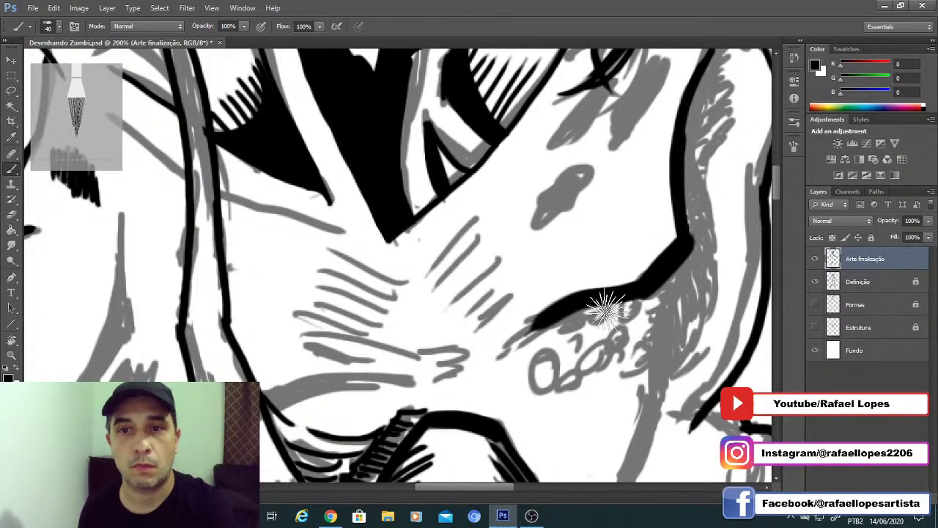
{"action": "key", "text": "ctrl+z"}
{"action": "key", "text": "bracketleft"}
{"action": "key", "text": "bracketleft"}
{"action": "key", "text": "bracketleft"}
{"action": "left_click_drag", "start_coordinate": [637, 290], "coordinate": [513, 344]}
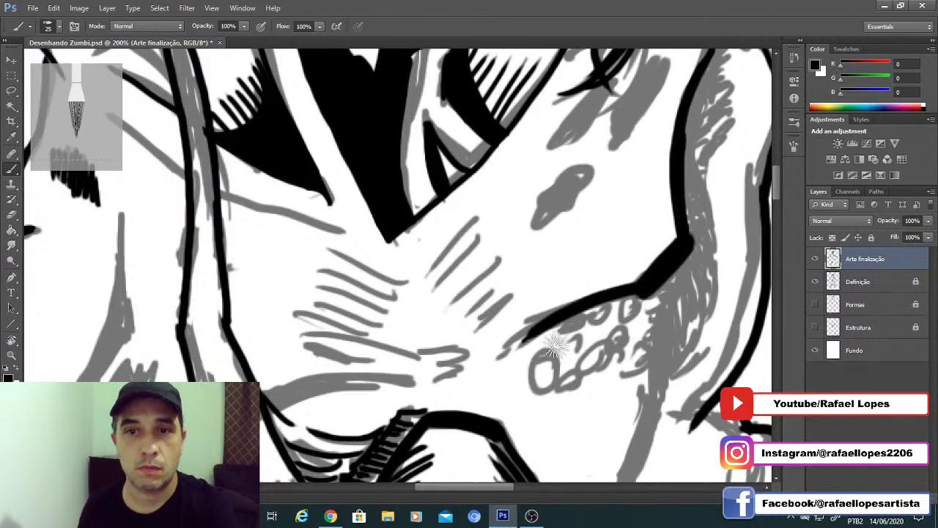
{"action": "key", "text": "ctrl+z"}
{"action": "left_click_drag", "start_coordinate": [639, 283], "coordinate": [514, 347]}
Step: Check the line weight against the whole figure and thicken the shadow line under the pectoral
{"action": "key", "text": "z"}
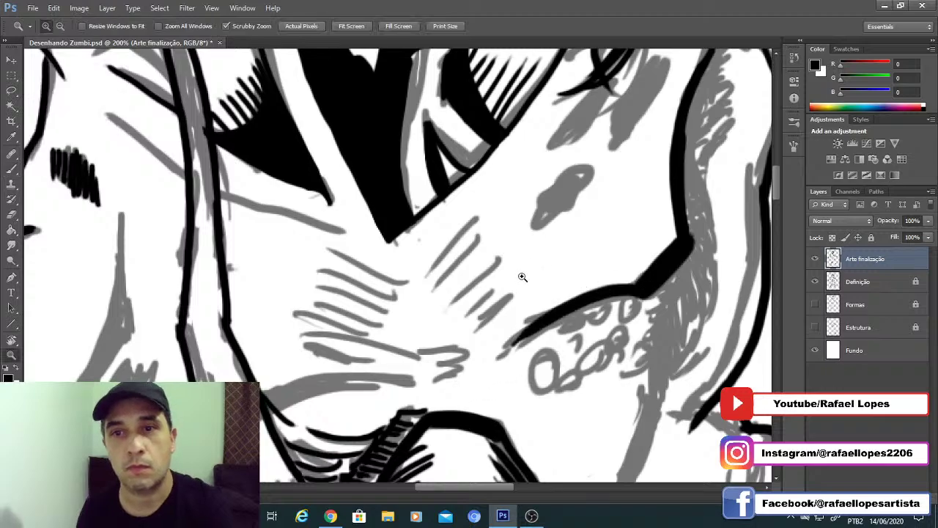
{"action": "left_click", "coordinate": [518, 284], "text": "alt"}
{"action": "left_click", "coordinate": [517, 283], "text": "alt"}
{"action": "left_click", "coordinate": [517, 284], "text": "alt"}
{"action": "left_click", "coordinate": [518, 284], "text": "alt"}
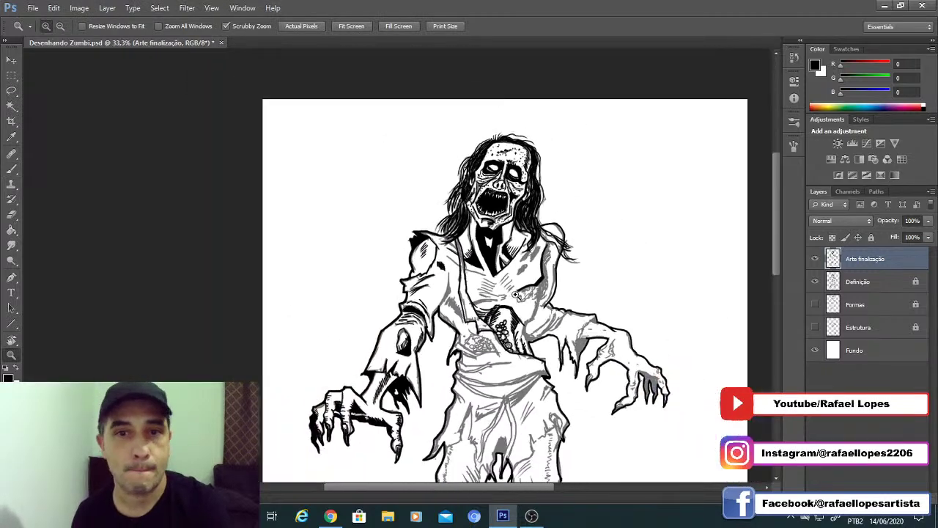
{"action": "left_click_drag", "start_coordinate": [516, 293], "coordinate": [526, 313]}
{"action": "key", "text": "b"}
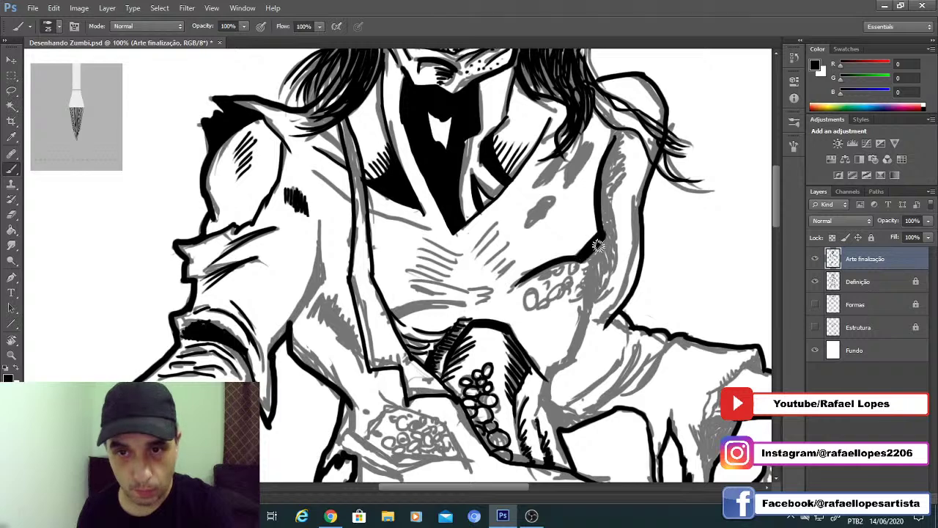
{"action": "left_click_drag", "start_coordinate": [605, 239], "coordinate": [513, 282]}
Step: Ink a thick tapered crease across the lower chest above the wound, starting at the shirt strip's inner edge
{"action": "key", "text": "bracketleft"}
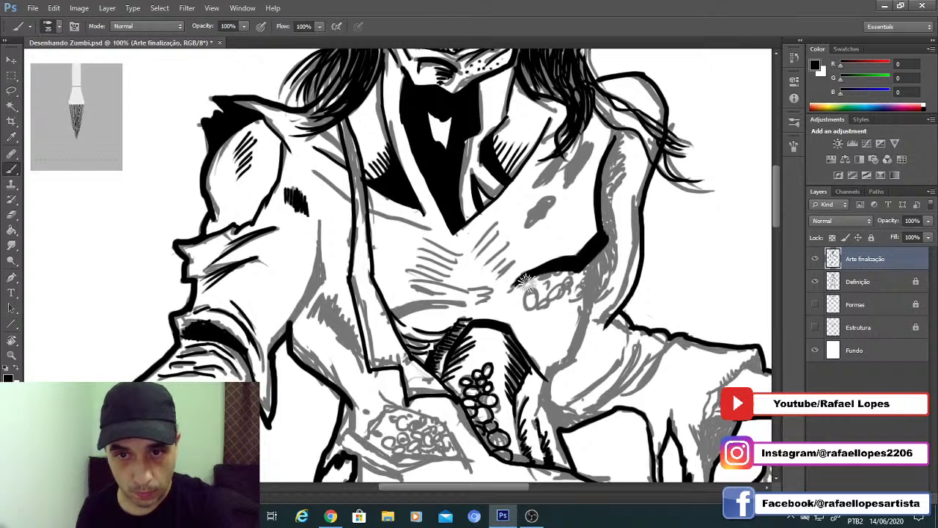
{"action": "mouse_move", "coordinate": [467, 302]}
{"action": "left_mouse_down"}
{"action": "mouse_move", "coordinate": [394, 314]}
{"action": "mouse_move", "coordinate": [427, 307]}
{"action": "mouse_move", "coordinate": [388, 326]}
{"action": "mouse_move", "coordinate": [413, 261]}
{"action": "left_mouse_up"}
{"action": "key", "text": "z"}
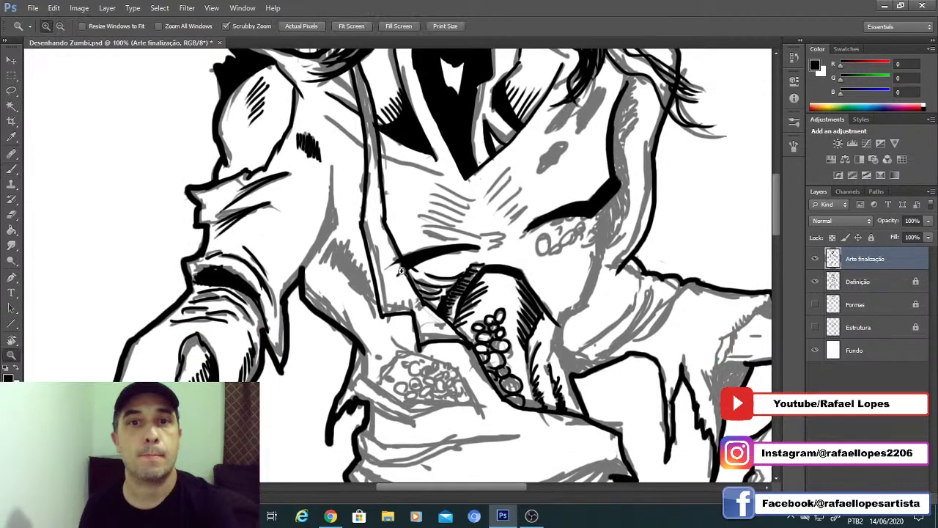
{"action": "left_click", "coordinate": [400, 276]}
{"action": "left_click", "coordinate": [400, 276]}
{"action": "key", "text": "e"}
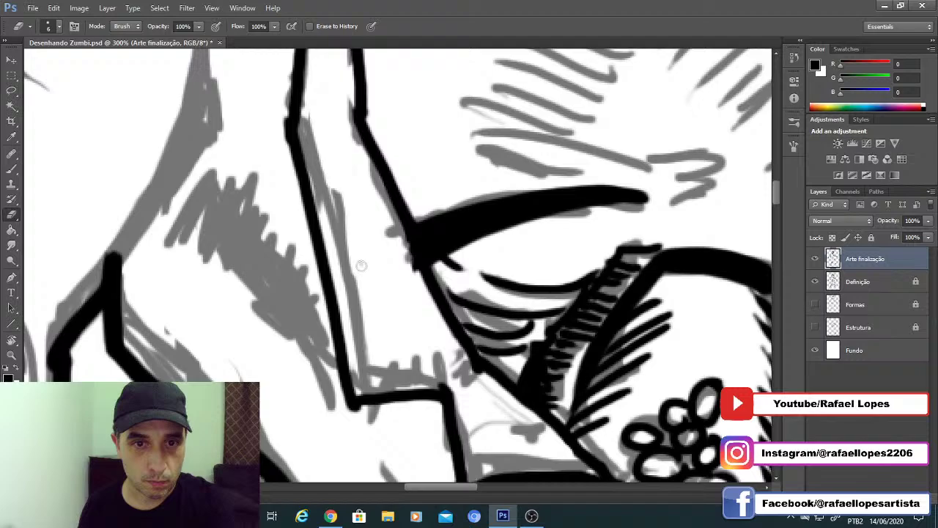
Step: Hatch the lower edge of the torn shirt strip beside the wound with short vertical 9 px strokes
{"action": "key", "text": "z"}
{"action": "left_click", "coordinate": [377, 262], "text": "alt"}
{"action": "left_click", "coordinate": [377, 261], "text": "alt"}
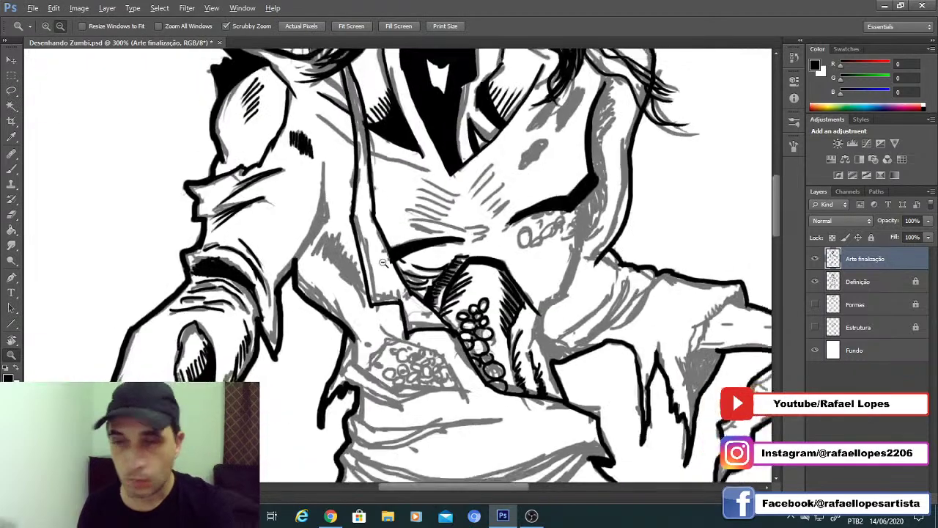
{"action": "left_click", "coordinate": [354, 281], "text": "alt"}
{"action": "left_click", "coordinate": [385, 275]}
{"action": "left_click", "coordinate": [385, 275]}
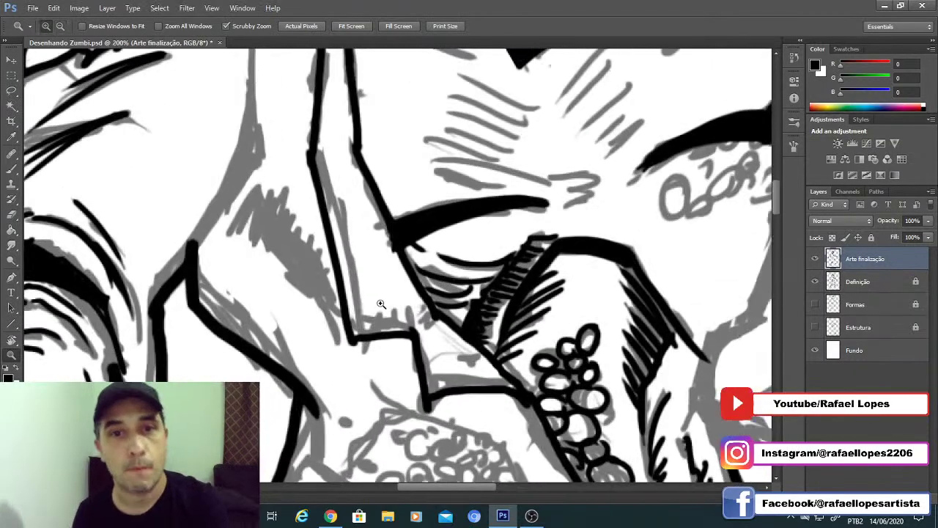
{"action": "key", "text": "b"}
{"action": "key", "text": "bracketleft"}
{"action": "key", "text": "bracketleft"}
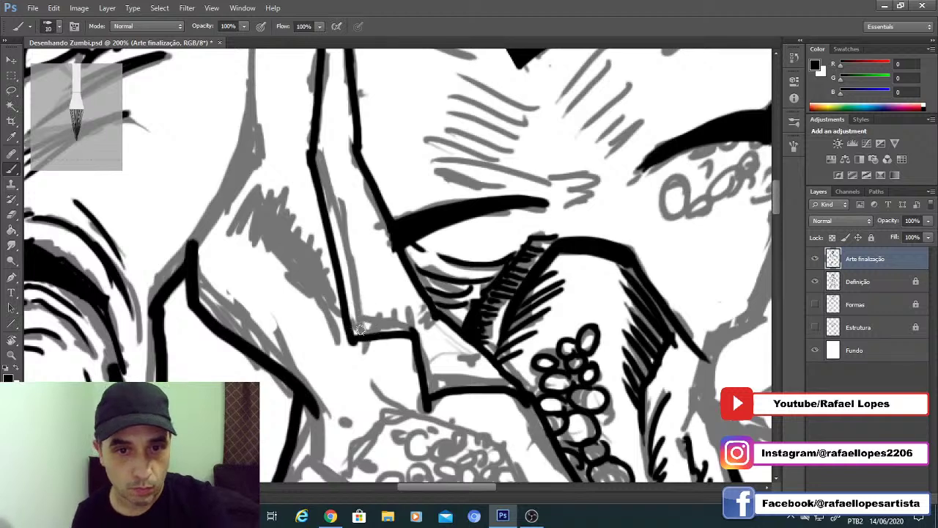
{"action": "left_click_drag", "start_coordinate": [367, 335], "coordinate": [365, 294]}
{"action": "left_click_drag", "start_coordinate": [374, 334], "coordinate": [379, 293]}
{"action": "mouse_move", "coordinate": [389, 333]}
{"action": "left_mouse_down"}
{"action": "mouse_move", "coordinate": [387, 297]}
{"action": "mouse_move", "coordinate": [396, 304]}
{"action": "left_mouse_up"}
{"action": "left_click_drag", "start_coordinate": [404, 335], "coordinate": [403, 311]}
Step: Hatch the small torn flap below the shirt strip with short, mostly horizontal shadow strokes
{"action": "left_click_drag", "start_coordinate": [437, 356], "coordinate": [425, 360]}
{"action": "left_click_drag", "start_coordinate": [444, 362], "coordinate": [426, 367]}
{"action": "mouse_move", "coordinate": [443, 369]}
{"action": "left_mouse_down"}
{"action": "mouse_move", "coordinate": [428, 376]}
{"action": "mouse_move", "coordinate": [431, 385]}
{"action": "left_mouse_up"}
{"action": "mouse_move", "coordinate": [476, 383]}
{"action": "left_mouse_down"}
{"action": "mouse_move", "coordinate": [429, 397]}
{"action": "mouse_move", "coordinate": [476, 385]}
{"action": "mouse_move", "coordinate": [427, 374]}
{"action": "left_mouse_up"}
{"action": "key", "text": "ctrl+z"}
{"action": "left_click_drag", "start_coordinate": [429, 386], "coordinate": [422, 400]}
{"action": "left_click_drag", "start_coordinate": [491, 377], "coordinate": [433, 386]}
{"action": "left_click_drag", "start_coordinate": [469, 383], "coordinate": [430, 397]}
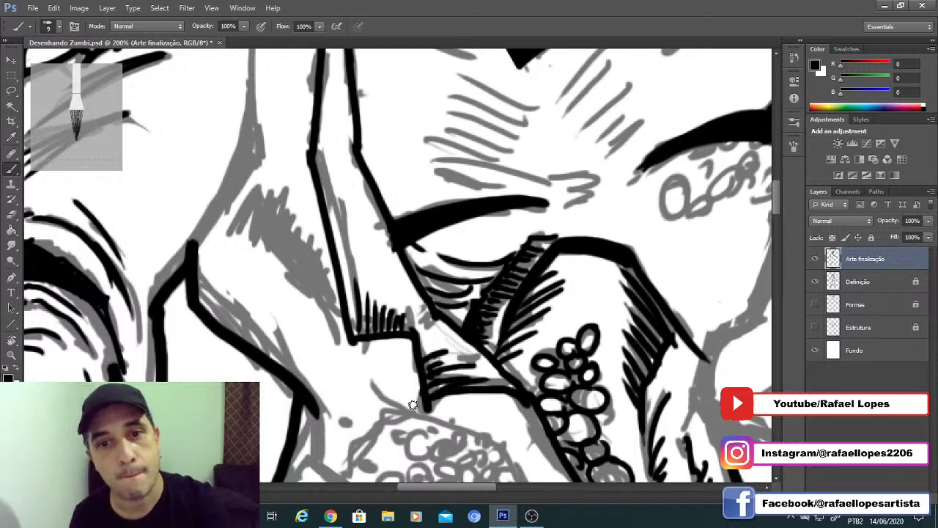
Step: Ink a jagged shadow along the inside of the shirt strip's long outer edge
{"action": "key", "text": "z"}
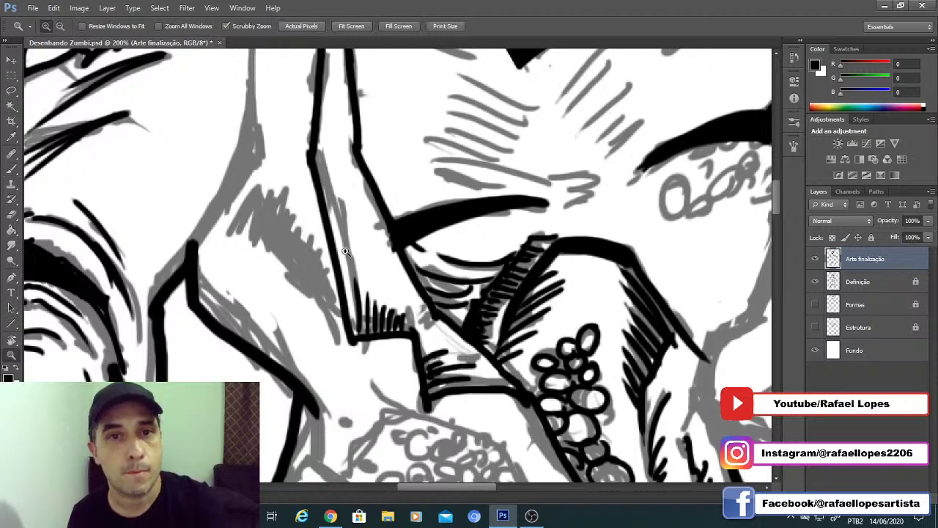
{"action": "key", "text": "b"}
{"action": "left_click_drag", "start_coordinate": [328, 152], "coordinate": [344, 223]}
{"action": "left_click_drag", "start_coordinate": [351, 258], "coordinate": [357, 276]}
Step: Ink the thick tapered fold rising from the gap between sleeve and shirt toward the shoulder
{"action": "key", "text": "z"}
{"action": "mouse_move", "coordinate": [277, 248]}
{"action": "left_mouse_down"}
{"action": "mouse_move", "coordinate": [250, 238]}
{"action": "mouse_move", "coordinate": [337, 298]}
{"action": "left_mouse_up"}
{"action": "key", "text": "b"}
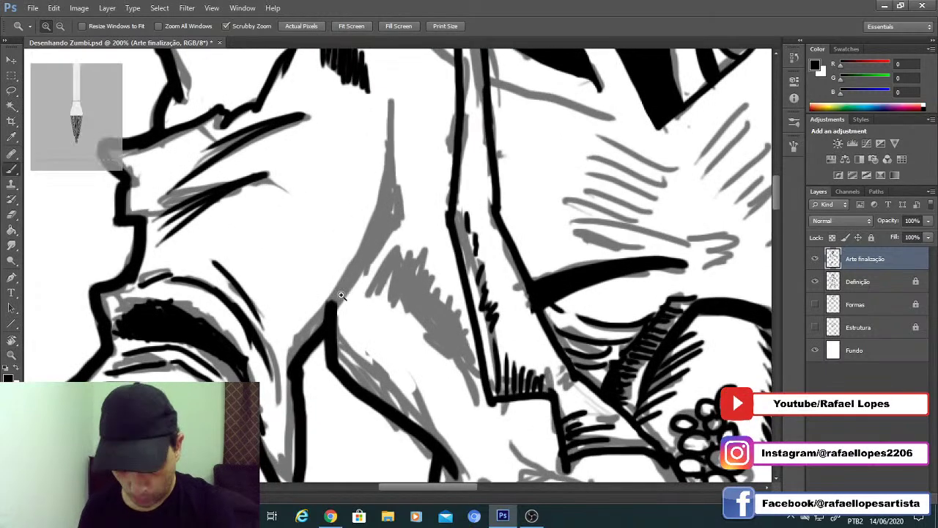
{"action": "mouse_move", "coordinate": [321, 330]}
{"action": "left_mouse_down"}
{"action": "mouse_move", "coordinate": [398, 168]}
{"action": "mouse_move", "coordinate": [394, 206]}
{"action": "mouse_move", "coordinate": [400, 89]}
{"action": "left_mouse_up"}
{"action": "key", "text": "bracketleft"}
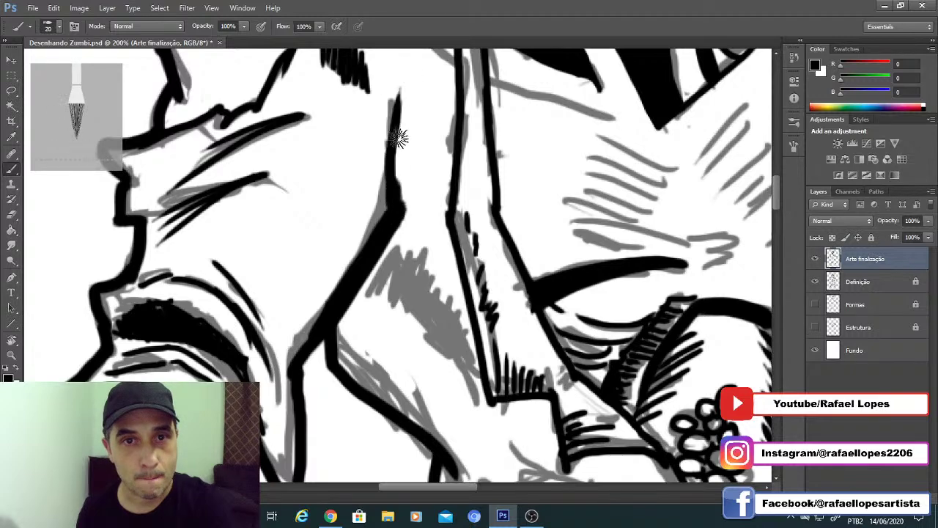
Step: Feather the fold's upper part with short fine strokes and hatch the gray shadow patch on the shirt beside it
{"action": "left_click_drag", "start_coordinate": [386, 215], "coordinate": [361, 144]}
{"action": "left_click_drag", "start_coordinate": [384, 190], "coordinate": [375, 119]}
{"action": "left_click_drag", "start_coordinate": [387, 147], "coordinate": [379, 115]}
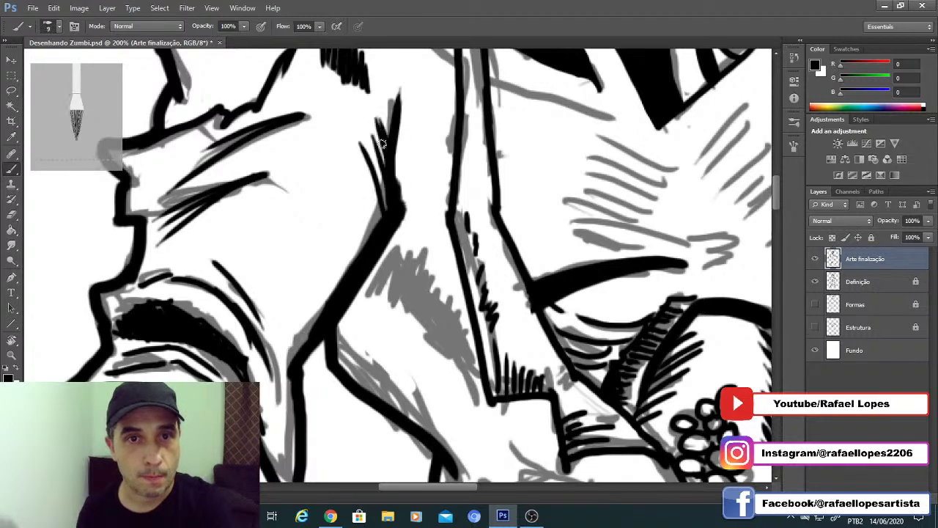
{"action": "mouse_move", "coordinate": [391, 272]}
{"action": "left_mouse_down"}
{"action": "mouse_move", "coordinate": [389, 205]}
{"action": "mouse_move", "coordinate": [374, 233]}
{"action": "mouse_move", "coordinate": [411, 192]}
{"action": "mouse_move", "coordinate": [432, 268]}
{"action": "mouse_move", "coordinate": [458, 290]}
{"action": "mouse_move", "coordinate": [471, 319]}
{"action": "left_mouse_up"}
Step: Ink parallel diagonal hatch strokes on the sternum below the neckline, on the side facing the pectoral shadow
{"action": "left_click_drag", "start_coordinate": [560, 114], "coordinate": [372, 314]}
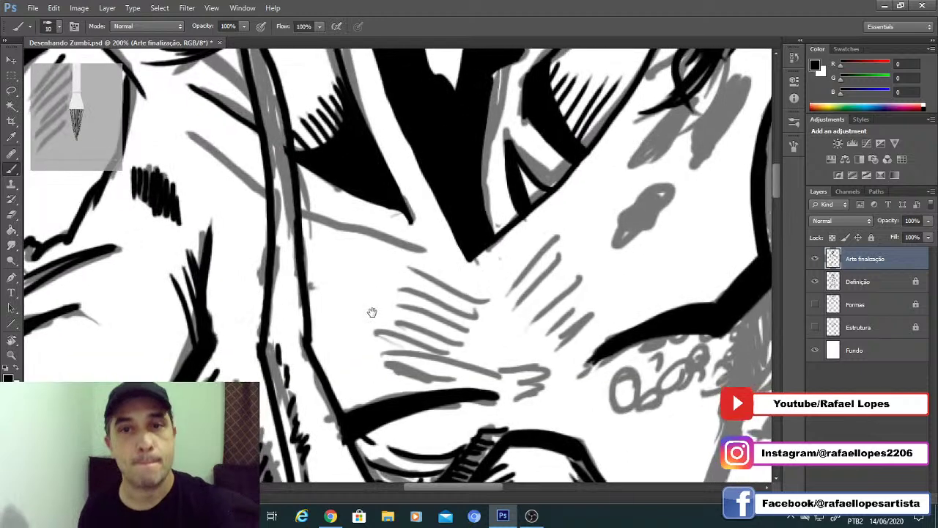
{"action": "left_click_drag", "start_coordinate": [563, 229], "coordinate": [512, 293]}
{"action": "left_click_drag", "start_coordinate": [573, 250], "coordinate": [514, 319]}
{"action": "mouse_move", "coordinate": [590, 272]}
{"action": "left_mouse_down"}
{"action": "mouse_move", "coordinate": [529, 331]}
{"action": "mouse_move", "coordinate": [538, 348]}
{"action": "left_mouse_up"}
{"action": "left_click_drag", "start_coordinate": [593, 315], "coordinate": [557, 351]}
{"action": "mouse_move", "coordinate": [456, 312]}
{"action": "left_mouse_down"}
{"action": "mouse_move", "coordinate": [484, 253]}
{"action": "mouse_move", "coordinate": [484, 225]}
{"action": "left_mouse_up"}
Step: Hatch the opposite side of the sternum with tapered 15 px strokes and undo the last stroke
{"action": "key", "text": "bracketright"}
{"action": "left_click_drag", "start_coordinate": [429, 180], "coordinate": [513, 224]}
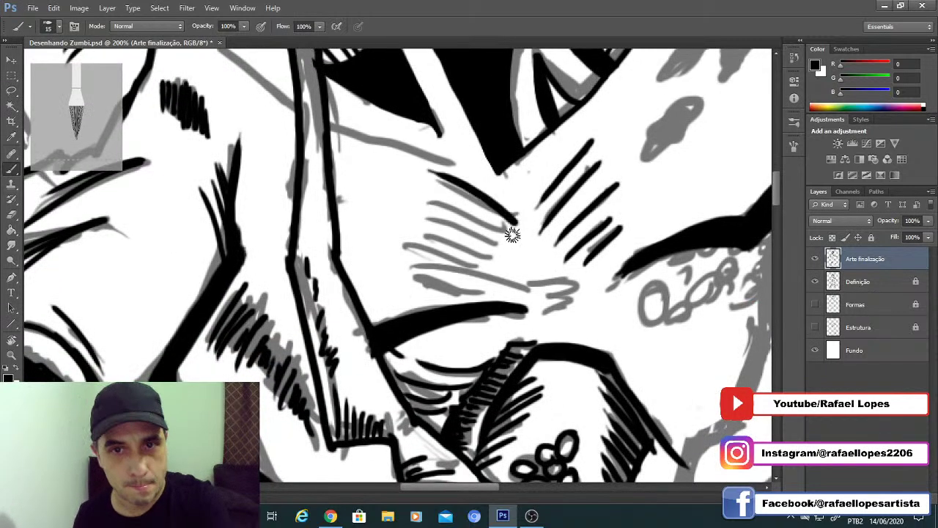
{"action": "left_click_drag", "start_coordinate": [429, 209], "coordinate": [510, 236]}
{"action": "left_click_drag", "start_coordinate": [407, 220], "coordinate": [499, 246]}
{"action": "mouse_move", "coordinate": [392, 253]}
{"action": "left_mouse_down"}
{"action": "mouse_move", "coordinate": [365, 244]}
{"action": "mouse_move", "coordinate": [426, 280]}
{"action": "mouse_move", "coordinate": [526, 290]}
{"action": "left_mouse_up"}
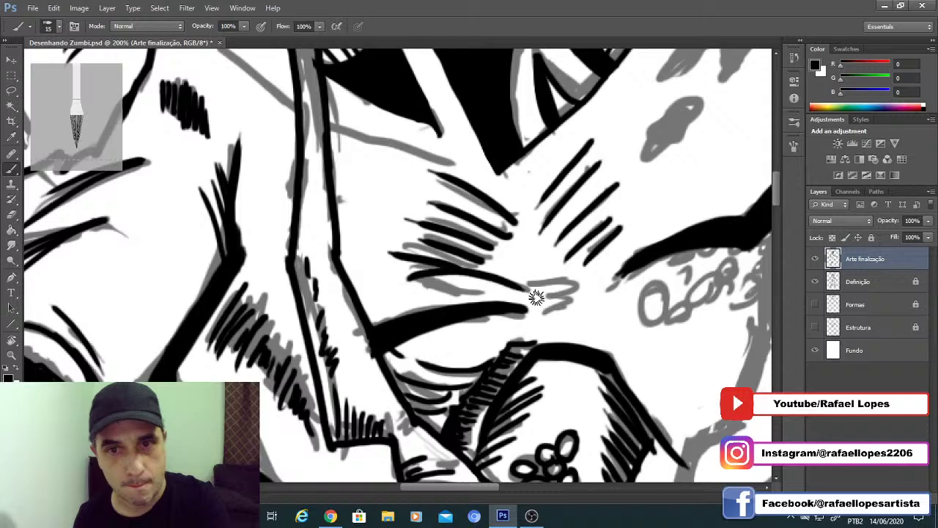
{"action": "left_click_drag", "start_coordinate": [403, 286], "coordinate": [533, 286]}
{"action": "key", "text": "ctrl+alt+z"}
{"action": "key", "text": "ctrl+alt+z"}
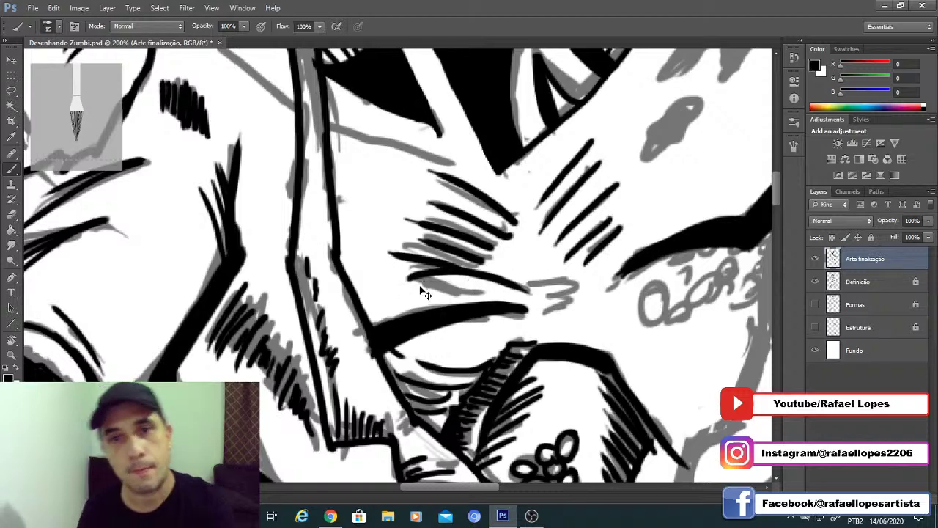
Step: Ink the lowest crease above the thick chest fold and the short horizontal strokes at the sternum's base
{"action": "mouse_move", "coordinate": [412, 279]}
{"action": "left_mouse_down"}
{"action": "mouse_move", "coordinate": [518, 287]}
{"action": "mouse_move", "coordinate": [462, 293]}
{"action": "left_mouse_up"}
{"action": "mouse_move", "coordinate": [531, 281]}
{"action": "left_mouse_down"}
{"action": "mouse_move", "coordinate": [587, 278]}
{"action": "mouse_move", "coordinate": [582, 289]}
{"action": "left_mouse_up"}
{"action": "left_click_drag", "start_coordinate": [550, 299], "coordinate": [579, 297]}
{"action": "left_click_drag", "start_coordinate": [553, 307], "coordinate": [574, 306]}
Step: Ink the cluster of small round blisters under the pectoral's heavy shadow line
{"action": "mouse_move", "coordinate": [554, 316]}
{"action": "left_mouse_down"}
{"action": "mouse_move", "coordinate": [569, 314]}
{"action": "mouse_move", "coordinate": [388, 273]}
{"action": "left_mouse_up"}
{"action": "mouse_move", "coordinate": [462, 268]}
{"action": "left_mouse_down"}
{"action": "mouse_move", "coordinate": [482, 255]}
{"action": "mouse_move", "coordinate": [490, 270]}
{"action": "mouse_move", "coordinate": [529, 253]}
{"action": "left_mouse_up"}
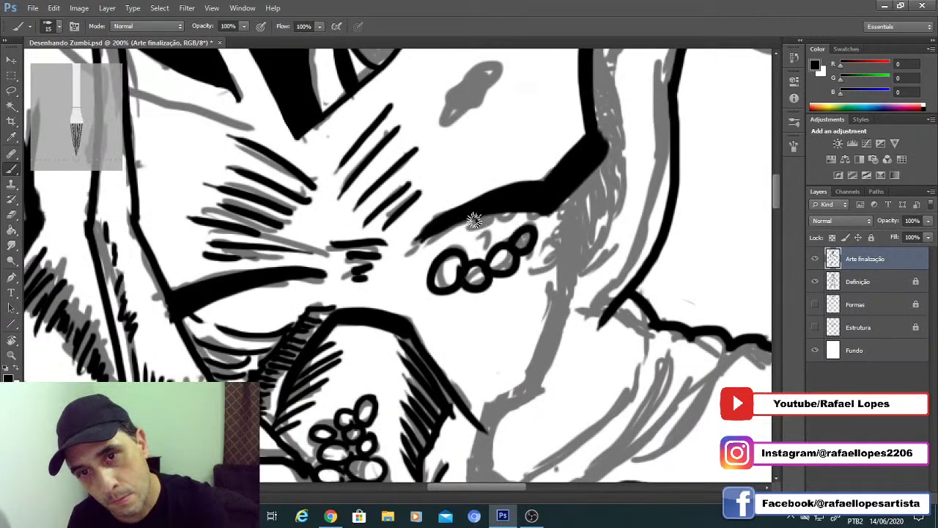
{"action": "mouse_move", "coordinate": [469, 220]}
{"action": "left_mouse_down"}
{"action": "mouse_move", "coordinate": [493, 229]}
{"action": "mouse_move", "coordinate": [505, 213]}
{"action": "mouse_move", "coordinate": [539, 215]}
{"action": "left_mouse_up"}
{"action": "left_click_drag", "start_coordinate": [474, 258], "coordinate": [484, 241]}
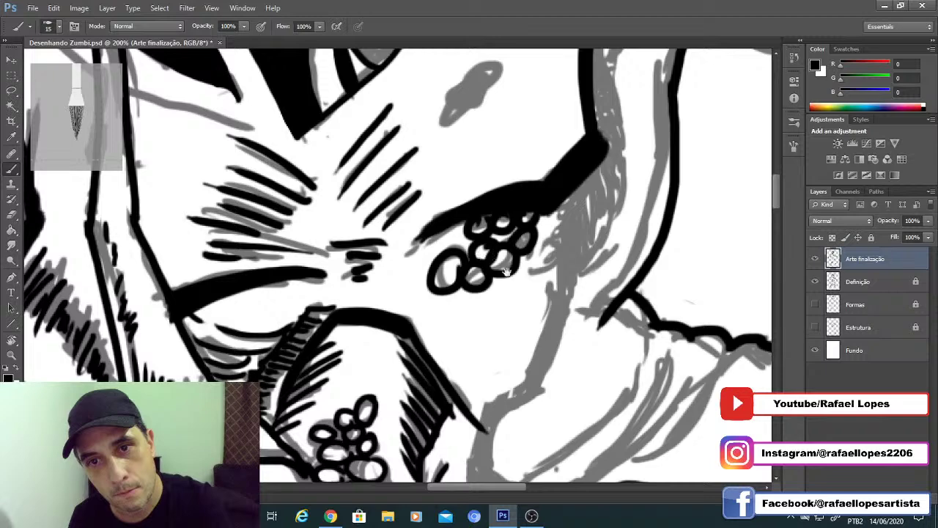
{"action": "mouse_move", "coordinate": [545, 243]}
{"action": "left_mouse_down"}
{"action": "mouse_move", "coordinate": [517, 249]}
{"action": "mouse_move", "coordinate": [515, 276]}
{"action": "left_mouse_up"}
Step: Hatch the shadow beside the pectoral's outer contour with diagonal strokes, from the armpit down to the thick corner
{"action": "left_click_drag", "start_coordinate": [554, 95], "coordinate": [495, 300]}
{"action": "key", "text": "bracketleft"}
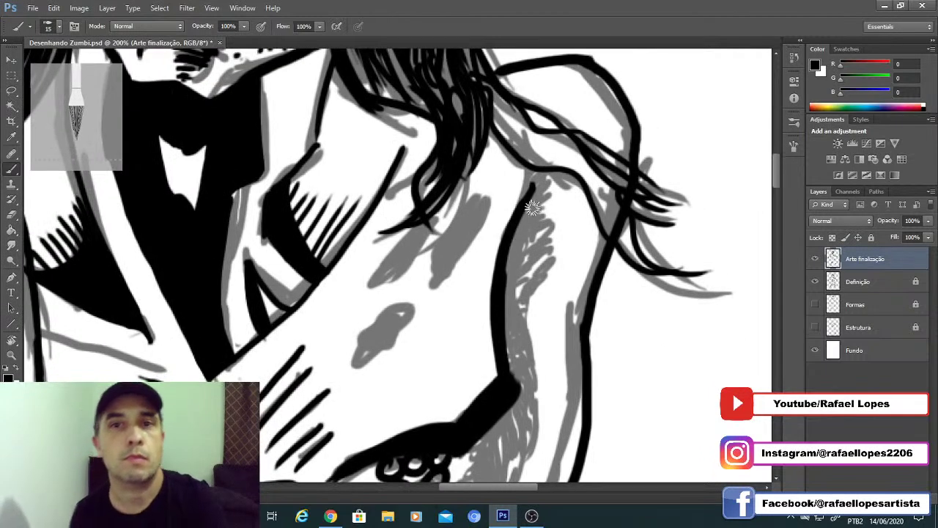
{"action": "left_click_drag", "start_coordinate": [559, 178], "coordinate": [537, 209]}
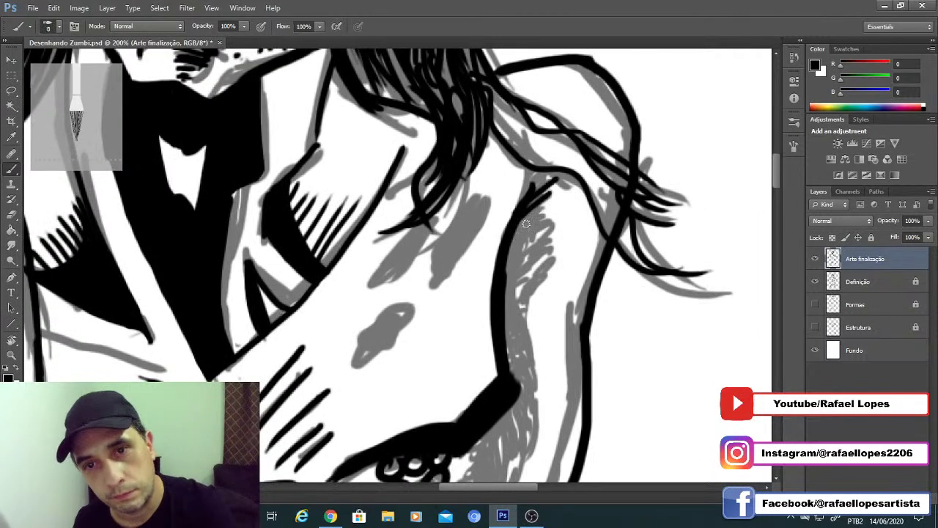
{"action": "key", "text": "bracketright"}
{"action": "left_click_drag", "start_coordinate": [515, 270], "coordinate": [552, 228]}
{"action": "left_click_drag", "start_coordinate": [513, 289], "coordinate": [553, 253]}
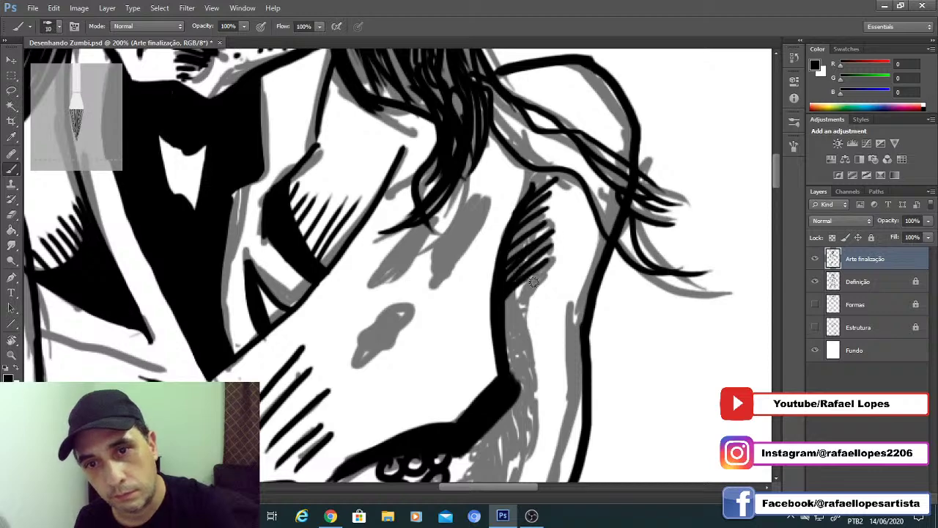
{"action": "left_click_drag", "start_coordinate": [533, 301], "coordinate": [506, 336]}
{"action": "mouse_move", "coordinate": [525, 327]}
{"action": "left_mouse_down"}
{"action": "mouse_move", "coordinate": [518, 353]}
{"action": "mouse_move", "coordinate": [574, 262]}
{"action": "mouse_move", "coordinate": [540, 320]}
{"action": "left_mouse_up"}
{"action": "key", "text": "space"}
{"action": "key", "text": "bracketright"}
{"action": "left_click_drag", "start_coordinate": [584, 278], "coordinate": [537, 331]}
Step: Enlarge the brush and ink the heavy contour down the torso's side toward the waist
{"action": "key", "text": "space"}
{"action": "mouse_move", "coordinate": [550, 297]}
{"action": "left_mouse_down"}
{"action": "mouse_move", "coordinate": [515, 188]}
{"action": "mouse_move", "coordinate": [536, 177]}
{"action": "left_mouse_up"}
{"action": "key", "text": "bracketright"}
{"action": "key", "text": "bracketright"}
{"action": "key", "text": "bracketright"}
{"action": "key", "text": "bracketright"}
{"action": "left_click_drag", "start_coordinate": [514, 331], "coordinate": [551, 195]}
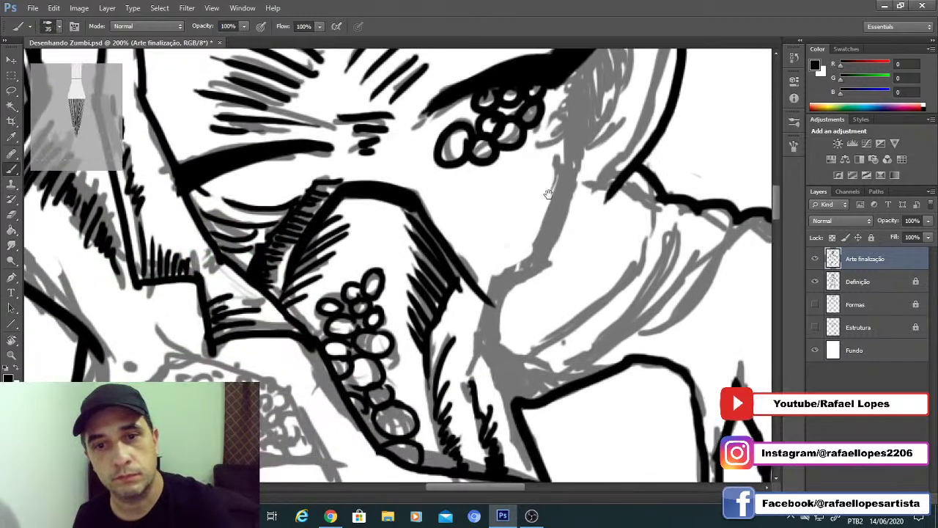
{"action": "key", "text": "bracketright"}
{"action": "key", "text": "bracketright"}
{"action": "key", "text": "bracketright"}
{"action": "mouse_move", "coordinate": [579, 140]}
{"action": "left_mouse_down"}
{"action": "mouse_move", "coordinate": [536, 268]}
{"action": "mouse_move", "coordinate": [506, 295]}
{"action": "mouse_move", "coordinate": [496, 350]}
{"action": "left_mouse_up"}
Step: Extend the torso's side contour down to the torn shirt with a smaller brush
{"action": "key", "text": "bracketleft"}
{"action": "key", "text": "bracketleft"}
{"action": "key", "text": "bracketleft"}
{"action": "mouse_move", "coordinate": [502, 310]}
{"action": "left_mouse_down"}
{"action": "mouse_move", "coordinate": [493, 358]}
{"action": "mouse_move", "coordinate": [500, 407]}
{"action": "left_mouse_up"}
{"action": "mouse_move", "coordinate": [496, 356]}
{"action": "left_mouse_down"}
{"action": "mouse_move", "coordinate": [509, 383]}
{"action": "mouse_move", "coordinate": [511, 359]}
{"action": "left_mouse_up"}
Step: Set the brush to 20 px and ink vertical shadow strokes joining the pectoral's thick corner to the side contour
{"action": "left_click_drag", "start_coordinate": [496, 290], "coordinate": [480, 445]}
{"action": "key", "text": "bracketleft"}
{"action": "key", "text": "bracketleft"}
{"action": "key", "text": "bracketleft"}
{"action": "key", "text": "bracketleft"}
{"action": "key", "text": "bracketright"}
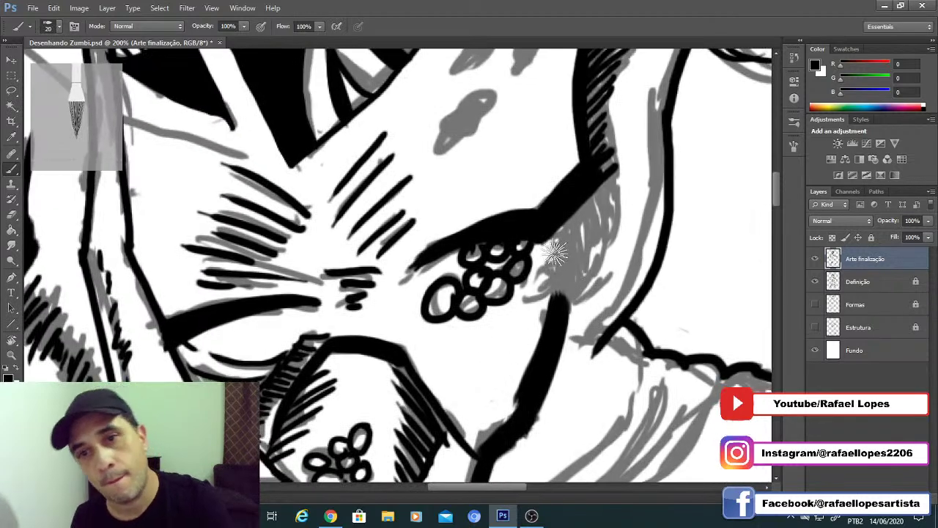
{"action": "left_click_drag", "start_coordinate": [555, 230], "coordinate": [563, 295]}
{"action": "mouse_move", "coordinate": [569, 225]}
{"action": "left_mouse_down"}
{"action": "mouse_move", "coordinate": [558, 284]}
{"action": "mouse_move", "coordinate": [559, 220]}
{"action": "mouse_move", "coordinate": [583, 296]}
{"action": "left_mouse_up"}
Step: Fill the shadow beneath the pectoral's outer corner and fray its edge with thinner hatch strokes
{"action": "key", "text": "bracketleft"}
{"action": "key", "text": "bracketleft"}
{"action": "key", "text": "bracketleft"}
{"action": "mouse_move", "coordinate": [579, 209]}
{"action": "left_mouse_down"}
{"action": "mouse_move", "coordinate": [585, 280]}
{"action": "mouse_move", "coordinate": [597, 274]}
{"action": "mouse_move", "coordinate": [595, 210]}
{"action": "mouse_move", "coordinate": [574, 218]}
{"action": "mouse_move", "coordinate": [588, 278]}
{"action": "left_mouse_up"}
{"action": "key", "text": "bracketright"}
{"action": "key", "text": "bracketright"}
{"action": "key", "text": "bracketright"}
{"action": "left_click_drag", "start_coordinate": [591, 228], "coordinate": [614, 183]}
{"action": "key", "text": "bracketleft"}
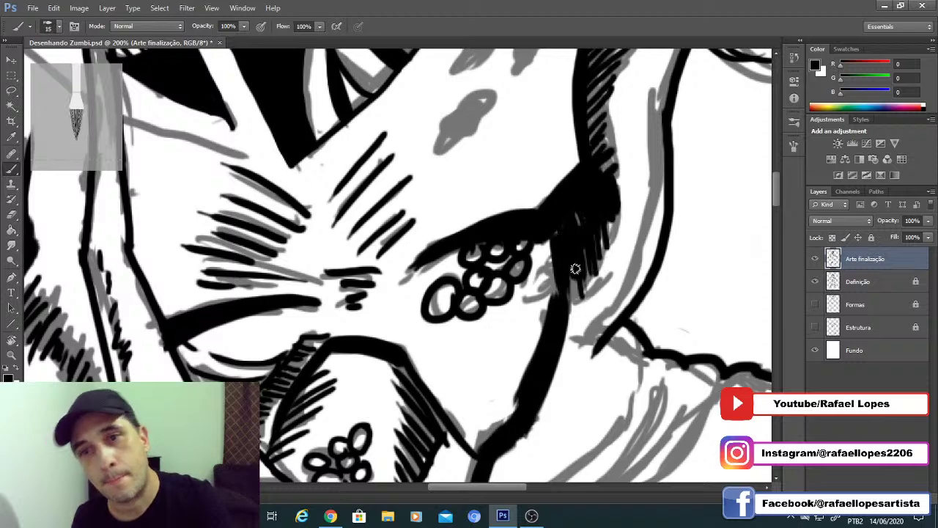
{"action": "left_click_drag", "start_coordinate": [627, 242], "coordinate": [561, 322]}
Step: Darken the hatching along the pectoral's outer side up to the armpit with dense 9 px strokes
{"action": "left_click_drag", "start_coordinate": [582, 238], "coordinate": [539, 356]}
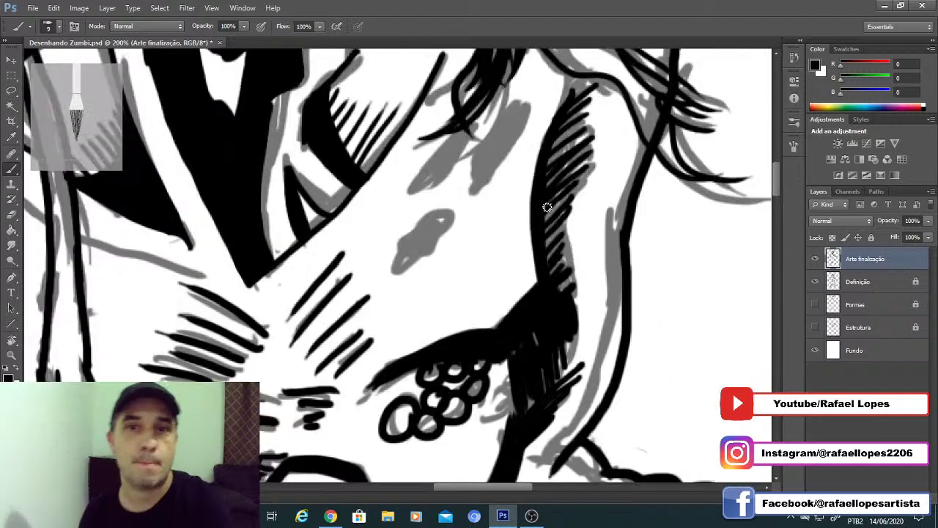
{"action": "left_click_drag", "start_coordinate": [547, 212], "coordinate": [567, 187]}
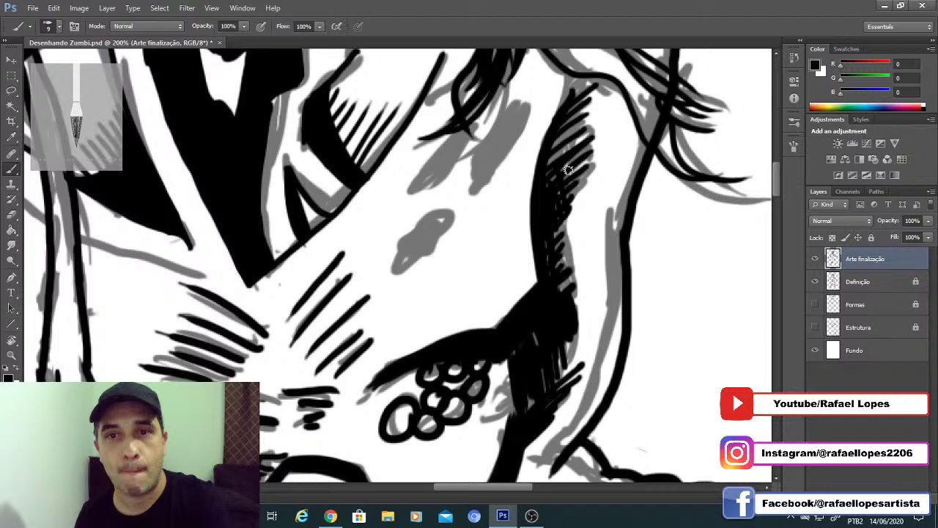
{"action": "left_click_drag", "start_coordinate": [591, 120], "coordinate": [553, 157]}
{"action": "mouse_move", "coordinate": [587, 148]}
{"action": "left_mouse_down"}
{"action": "mouse_move", "coordinate": [556, 179]}
{"action": "mouse_move", "coordinate": [583, 186]}
{"action": "left_mouse_up"}
{"action": "left_click_drag", "start_coordinate": [582, 177], "coordinate": [568, 302]}
Step: Ink the crease from the shirt strip toward the neckline's point and the fold crossing from the shoulder, using a 10 px brush
{"action": "key", "text": "z"}
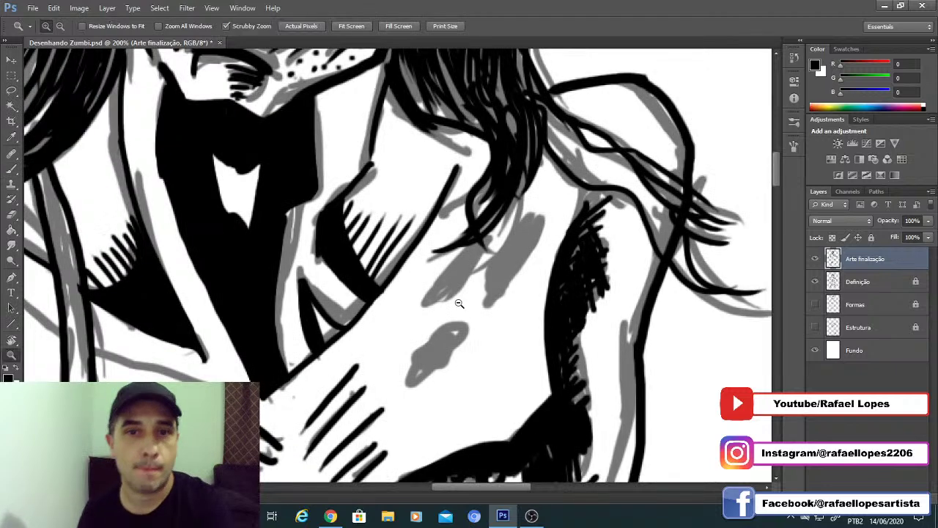
{"action": "left_click_drag", "start_coordinate": [460, 303], "coordinate": [398, 321]}
{"action": "key", "text": "ctrl+plus"}
{"action": "key", "text": "ctrl+plus"}
{"action": "key", "text": "ctrl+plus"}
{"action": "key", "text": "ctrl+plus"}
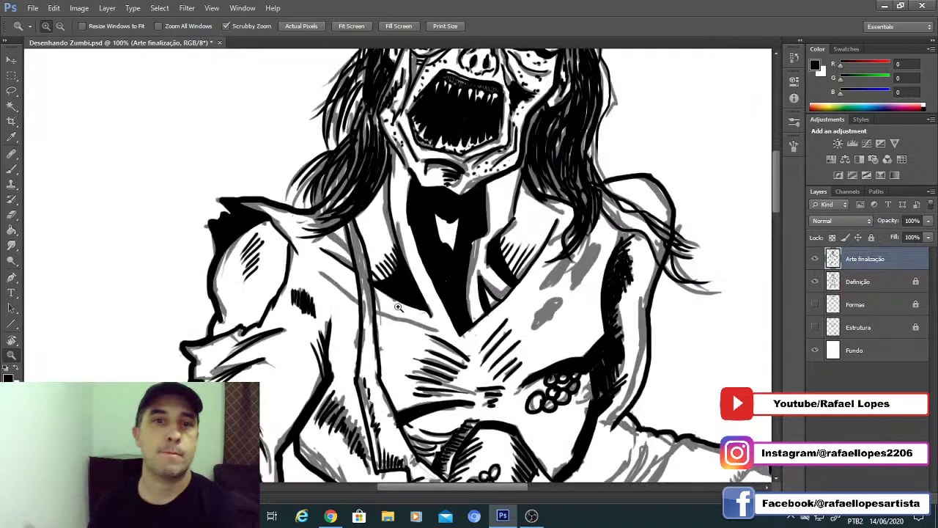
{"action": "key", "text": "b"}
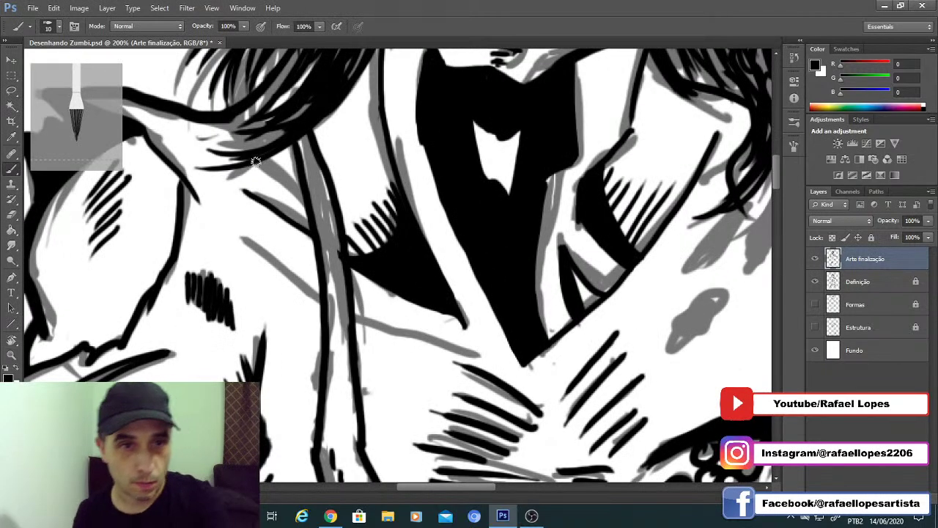
{"action": "left_click_drag", "start_coordinate": [351, 314], "coordinate": [499, 389]}
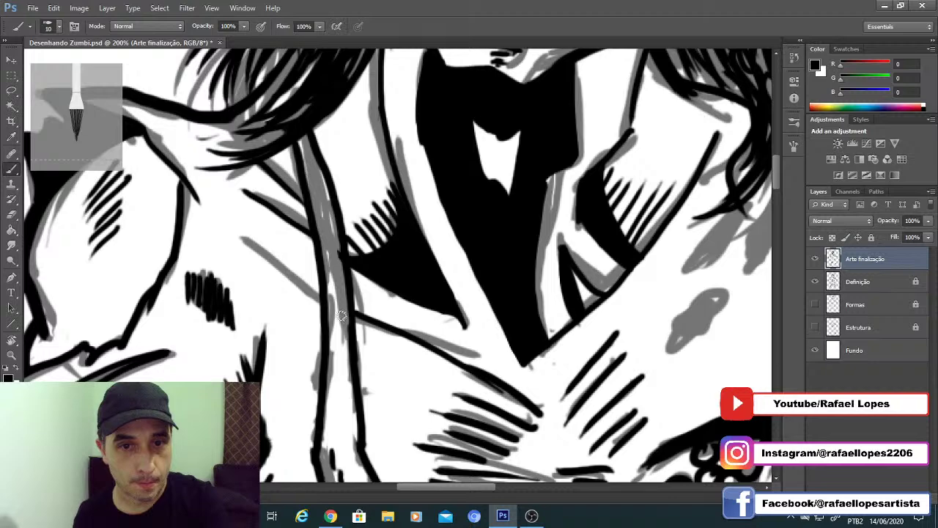
{"action": "key", "text": "ctrl+z"}
{"action": "left_click_drag", "start_coordinate": [352, 313], "coordinate": [478, 359]}
{"action": "left_click_drag", "start_coordinate": [318, 297], "coordinate": [211, 220]}
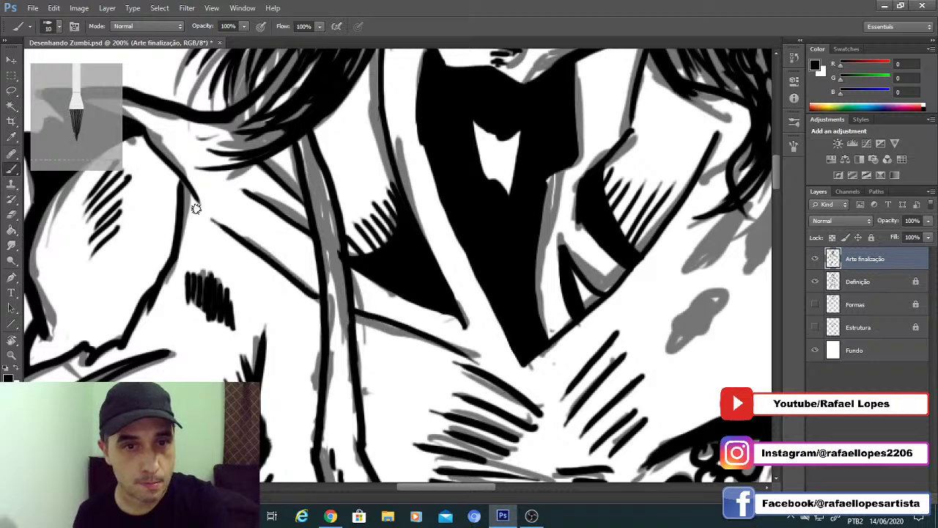
Step: Shade the gray edge beside the black neckline opening with tapered 10 px strokes, redoing the first one
{"action": "key", "text": "z"}
{"action": "left_click", "coordinate": [451, 302], "text": "alt"}
{"action": "left_click", "coordinate": [451, 302], "text": "alt"}
{"action": "left_click", "coordinate": [439, 302], "text": "alt"}
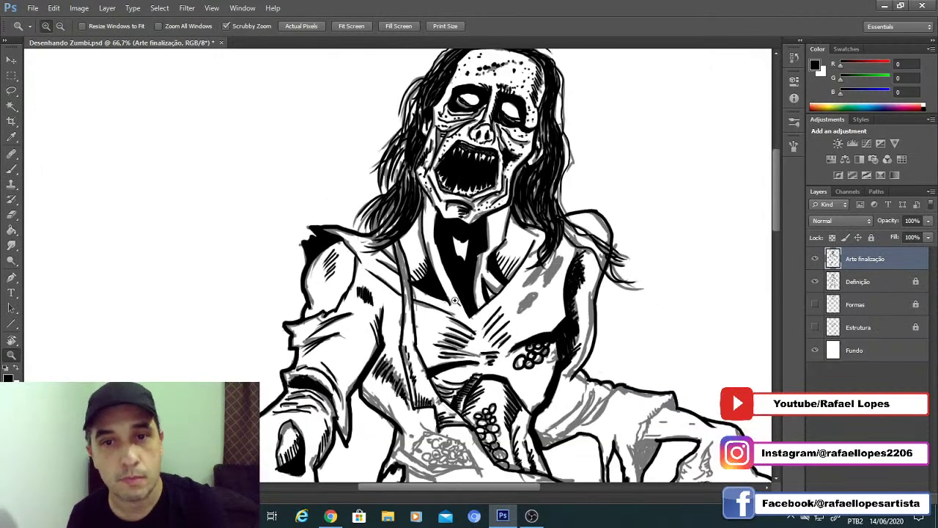
{"action": "left_click", "coordinate": [476, 297]}
{"action": "left_click", "coordinate": [476, 296]}
{"action": "key", "text": "b"}
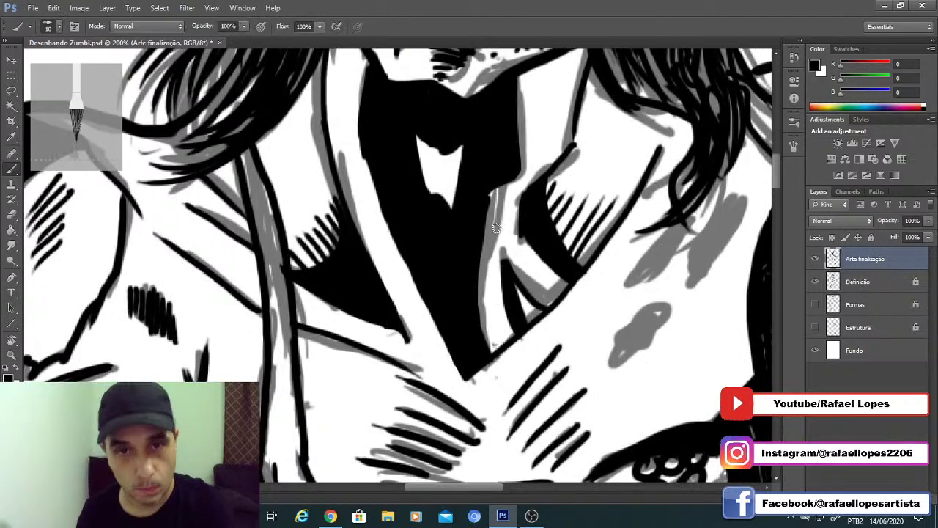
{"action": "left_click_drag", "start_coordinate": [483, 276], "coordinate": [475, 327]}
{"action": "key", "text": "ctrl+z"}
{"action": "left_click_drag", "start_coordinate": [497, 196], "coordinate": [465, 369]}
Step: Ink the three elongated dark patches on the chest below the hanging hair strand
{"action": "left_click_drag", "start_coordinate": [476, 237], "coordinate": [458, 252]}
{"action": "mouse_move", "coordinate": [650, 241]}
{"action": "left_mouse_down"}
{"action": "mouse_move", "coordinate": [613, 306]}
{"action": "mouse_move", "coordinate": [655, 246]}
{"action": "mouse_move", "coordinate": [647, 253]}
{"action": "left_mouse_up"}
{"action": "key", "text": "bracketright"}
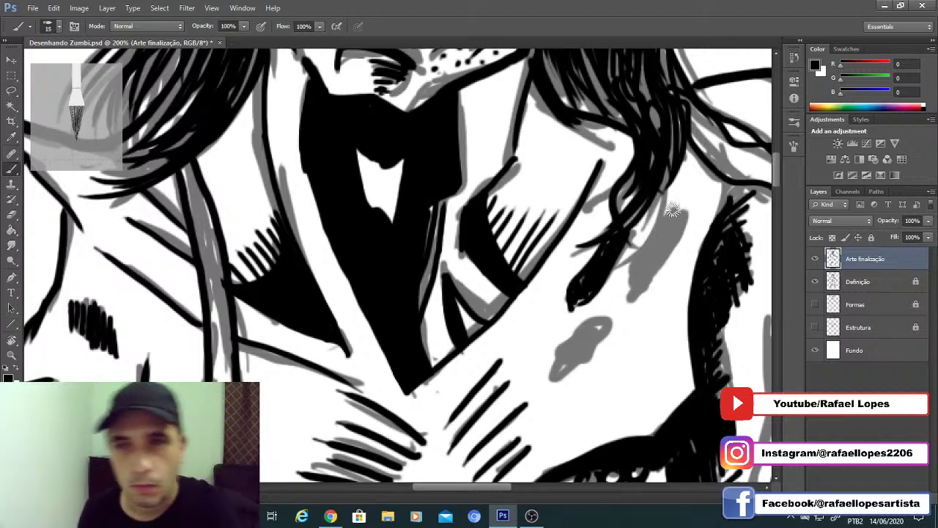
{"action": "mouse_move", "coordinate": [673, 210]}
{"action": "left_mouse_down"}
{"action": "mouse_move", "coordinate": [627, 314]}
{"action": "mouse_move", "coordinate": [676, 214]}
{"action": "left_mouse_up"}
{"action": "mouse_move", "coordinate": [636, 279]}
{"action": "left_mouse_down"}
{"action": "mouse_move", "coordinate": [647, 246]}
{"action": "mouse_move", "coordinate": [669, 261]}
{"action": "left_mouse_up"}
{"action": "mouse_move", "coordinate": [583, 314]}
{"action": "left_mouse_down"}
{"action": "mouse_move", "coordinate": [598, 272]}
{"action": "mouse_move", "coordinate": [591, 264]}
{"action": "left_mouse_up"}
{"action": "mouse_move", "coordinate": [610, 266]}
{"action": "left_mouse_down"}
{"action": "mouse_move", "coordinate": [556, 346]}
{"action": "mouse_move", "coordinate": [574, 308]}
{"action": "left_mouse_up"}
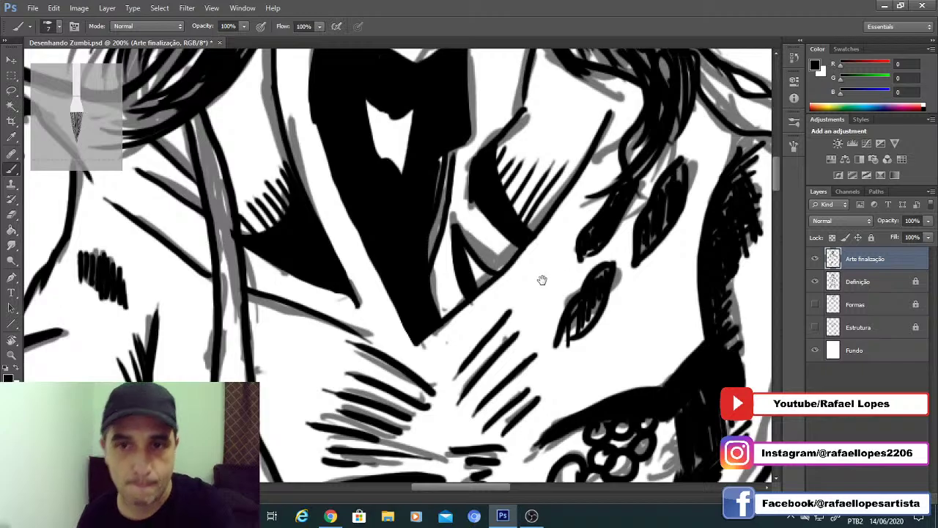
Step: Stipple small dots across the pectoral and the rest of the chest with a 7 to 8 px brush
{"action": "left_click_drag", "start_coordinate": [542, 279], "coordinate": [585, 151]}
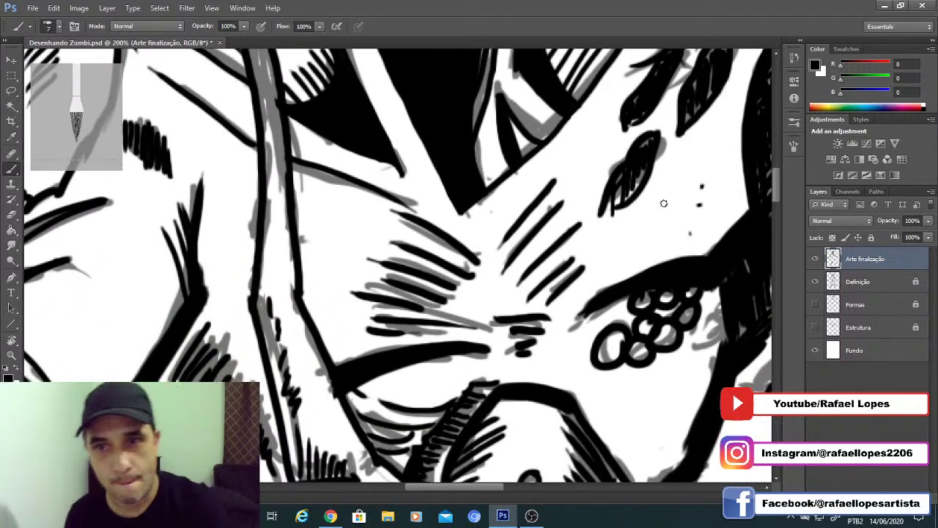
{"action": "left_click", "coordinate": [646, 245]}
{"action": "key", "text": "z"}
{"action": "left_click", "coordinate": [596, 261], "text": "alt"}
{"action": "left_click", "coordinate": [595, 261], "text": "alt"}
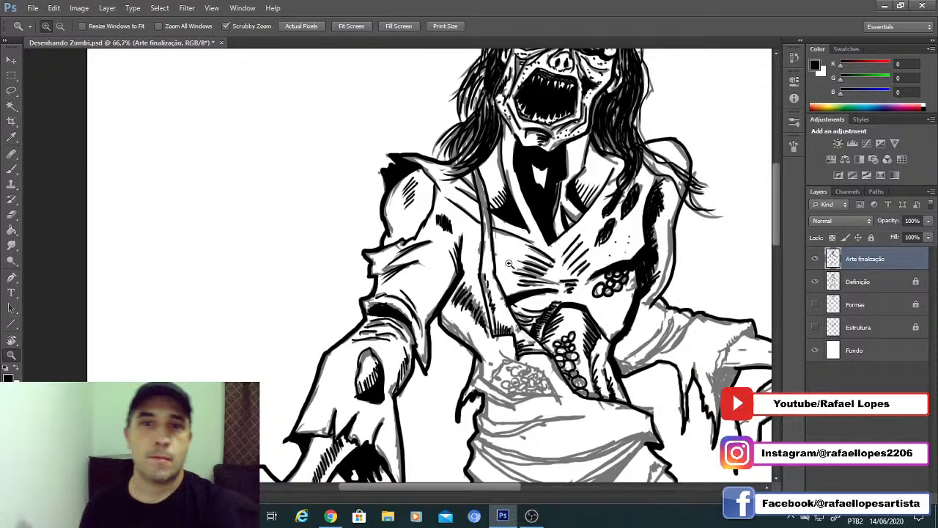
{"action": "key", "text": "b"}
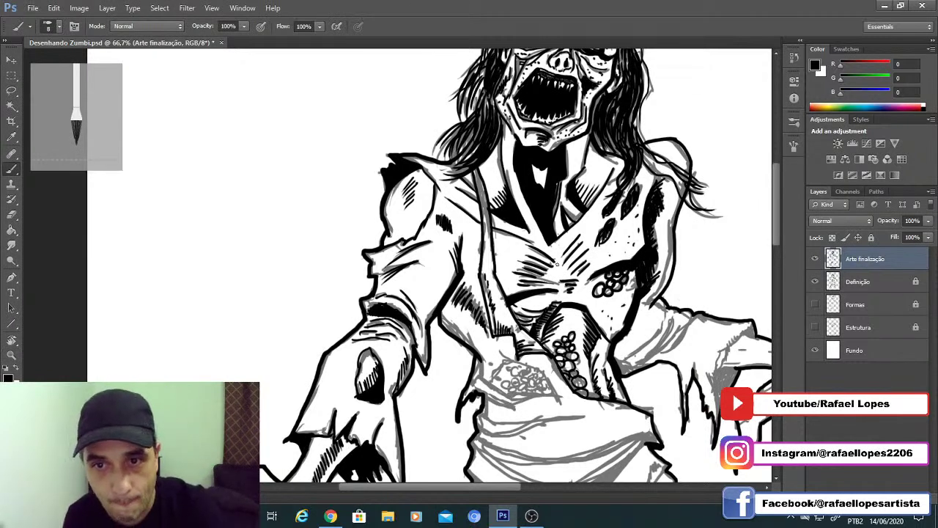
{"action": "scroll", "coordinate": [502, 251], "scroll_direction": "down", "scroll_amount": 2}
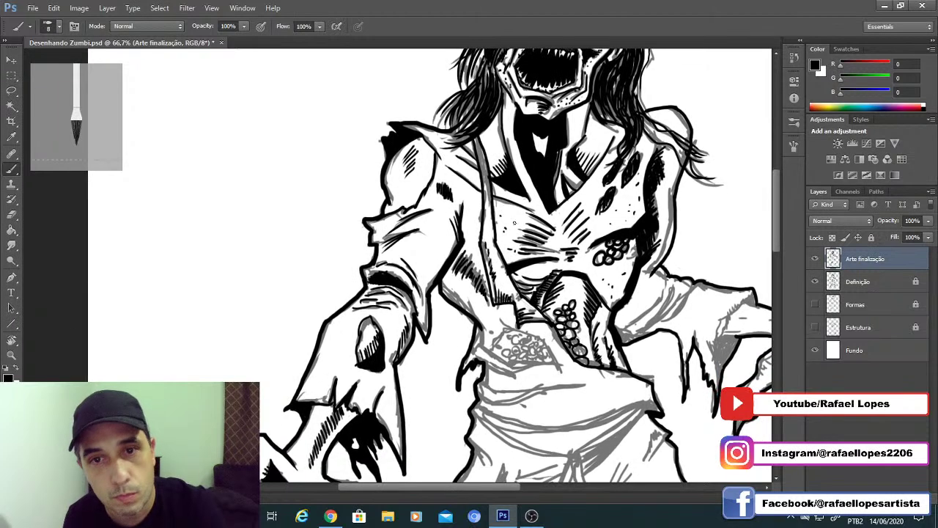
Step: Ink the diagonal folds of the torn sleeve near the armpit over the gray sketch with a 10 px brush
{"action": "scroll", "coordinate": [513, 255], "scroll_direction": "down", "scroll_amount": 2}
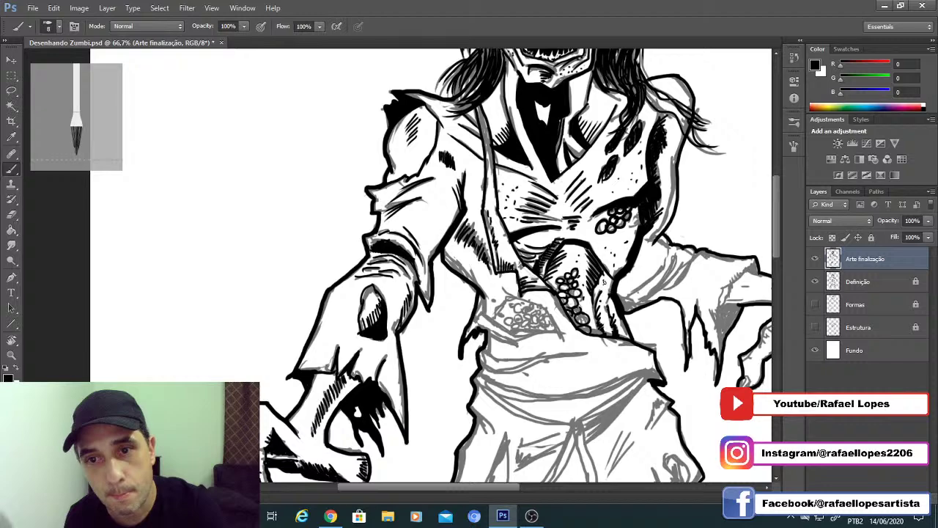
{"action": "left_click", "coordinate": [608, 302]}
{"action": "mouse_move", "coordinate": [634, 262]}
{"action": "left_mouse_down"}
{"action": "mouse_move", "coordinate": [584, 294]}
{"action": "mouse_move", "coordinate": [486, 225]}
{"action": "left_mouse_up"}
{"action": "key", "text": "z"}
{"action": "left_click", "coordinate": [585, 293]}
{"action": "left_click", "coordinate": [585, 293]}
{"action": "key", "text": "b"}
{"action": "mouse_move", "coordinate": [566, 203]}
{"action": "left_mouse_down"}
{"action": "mouse_move", "coordinate": [557, 252]}
{"action": "mouse_move", "coordinate": [462, 337]}
{"action": "left_mouse_up"}
{"action": "mouse_move", "coordinate": [591, 209]}
{"action": "left_mouse_down"}
{"action": "mouse_move", "coordinate": [485, 355]}
{"action": "mouse_move", "coordinate": [556, 299]}
{"action": "mouse_move", "coordinate": [507, 346]}
{"action": "left_mouse_up"}
{"action": "left_click_drag", "start_coordinate": [616, 253], "coordinate": [525, 346]}
Step: Ink the sleeve's opening edge around the outstretched forearm and add short skin marks along the forearm
{"action": "mouse_move", "coordinate": [638, 207]}
{"action": "left_mouse_down"}
{"action": "mouse_move", "coordinate": [604, 286]}
{"action": "mouse_move", "coordinate": [664, 195]}
{"action": "left_mouse_up"}
{"action": "left_click_drag", "start_coordinate": [634, 192], "coordinate": [538, 207]}
{"action": "mouse_move", "coordinate": [551, 307]}
{"action": "left_mouse_down"}
{"action": "mouse_move", "coordinate": [499, 205]}
{"action": "mouse_move", "coordinate": [481, 209]}
{"action": "left_mouse_up"}
{"action": "left_click_drag", "start_coordinate": [555, 271], "coordinate": [503, 244]}
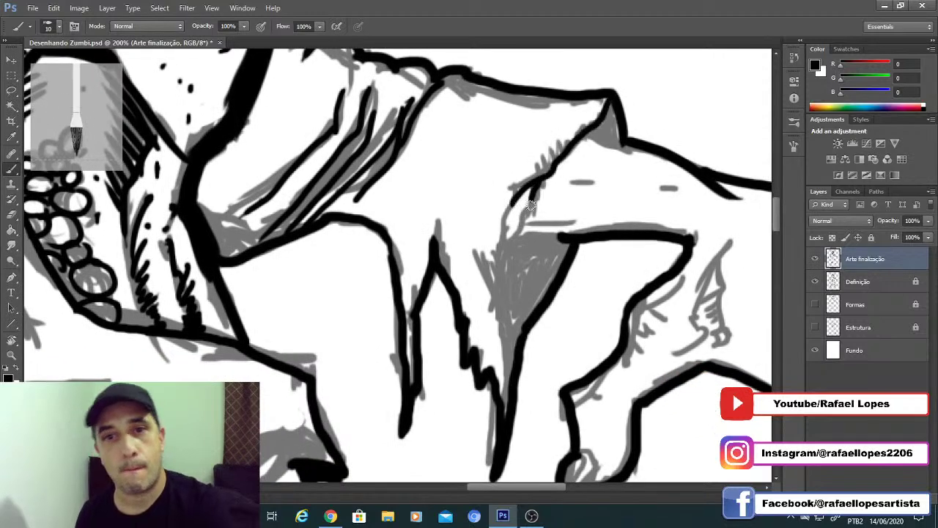
{"action": "mouse_move", "coordinate": [531, 206]}
{"action": "left_mouse_down"}
{"action": "mouse_move", "coordinate": [506, 242]}
{"action": "mouse_move", "coordinate": [590, 215]}
{"action": "left_mouse_up"}
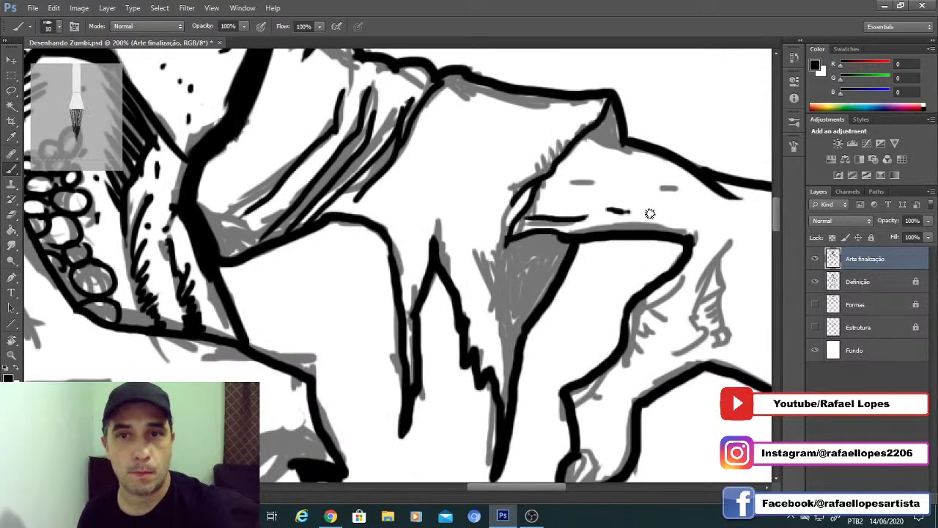
{"action": "left_click_drag", "start_coordinate": [645, 182], "coordinate": [651, 184]}
{"action": "left_click_drag", "start_coordinate": [661, 186], "coordinate": [668, 188]}
Step: Ink the hatched hollow at the wrist, then the thumb's wrinkle lines and claw, with the 10 px brush
{"action": "mouse_move", "coordinate": [708, 297]}
{"action": "left_mouse_down"}
{"action": "mouse_move", "coordinate": [507, 184]}
{"action": "mouse_move", "coordinate": [534, 128]}
{"action": "left_mouse_up"}
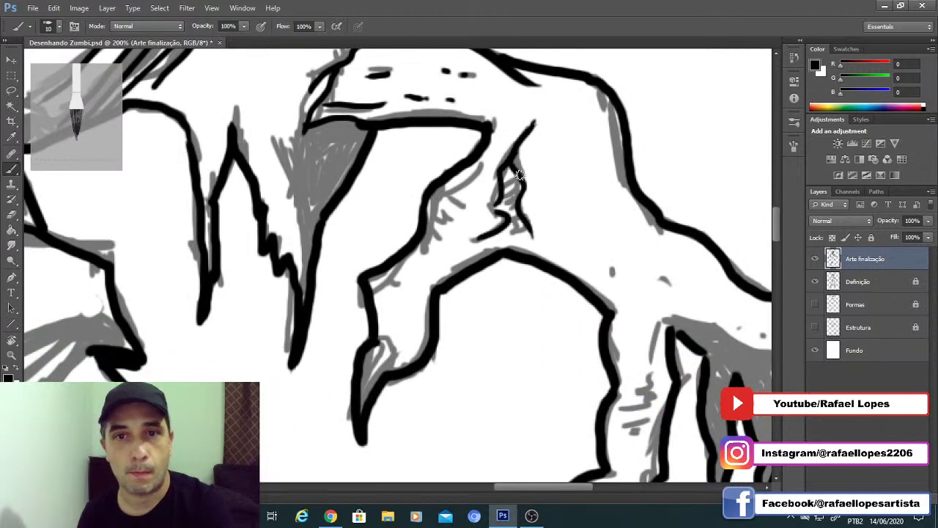
{"action": "left_click_drag", "start_coordinate": [521, 212], "coordinate": [516, 222]}
{"action": "mouse_move", "coordinate": [448, 190]}
{"action": "left_mouse_down"}
{"action": "mouse_move", "coordinate": [491, 167]}
{"action": "mouse_move", "coordinate": [472, 232]}
{"action": "mouse_move", "coordinate": [441, 265]}
{"action": "left_mouse_up"}
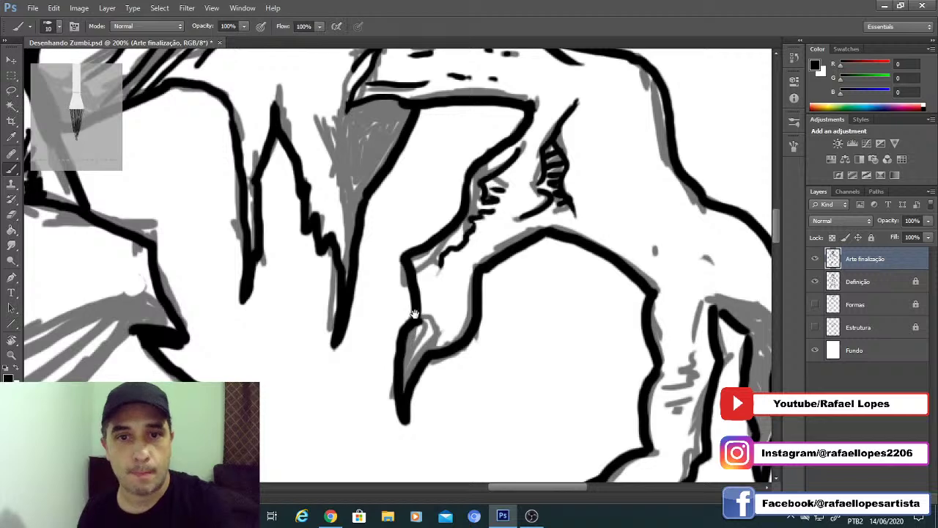
{"action": "left_click_drag", "start_coordinate": [415, 317], "coordinate": [445, 277]}
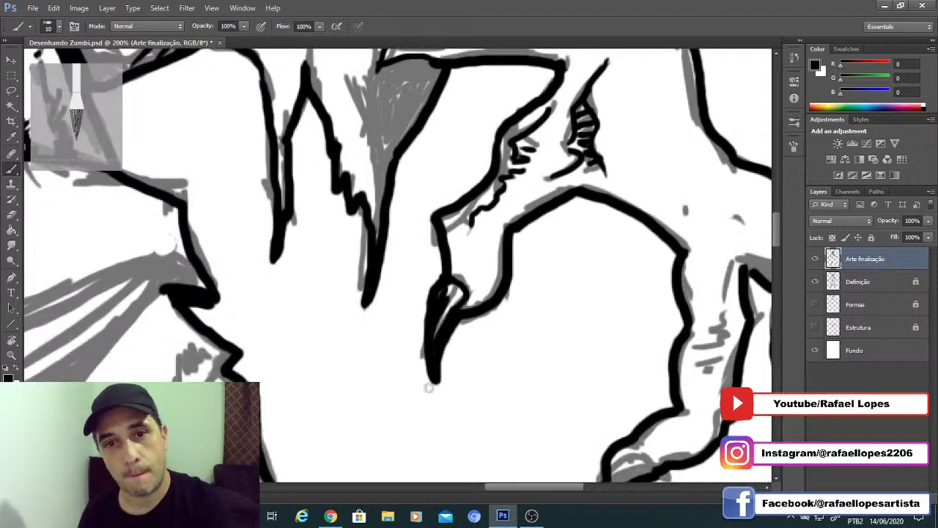
{"action": "left_click_drag", "start_coordinate": [544, 217], "coordinate": [427, 260]}
Step: Dot the back of the clawed hand and ink the index finger's joint creases and claw
{"action": "left_click_drag", "start_coordinate": [455, 351], "coordinate": [415, 253]}
{"action": "left_click_drag", "start_coordinate": [541, 149], "coordinate": [475, 163]}
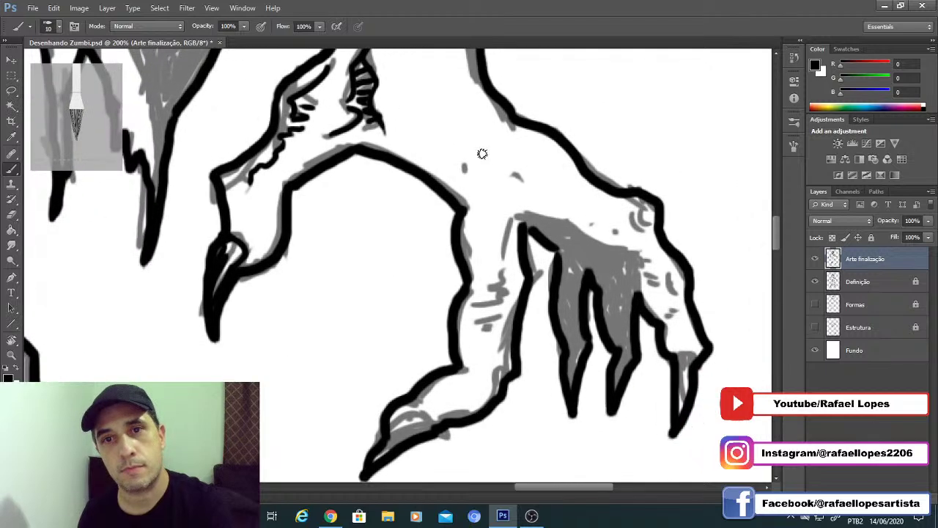
{"action": "left_click_drag", "start_coordinate": [511, 224], "coordinate": [506, 256]}
{"action": "mouse_move", "coordinate": [505, 272]}
{"action": "left_mouse_down"}
{"action": "mouse_move", "coordinate": [512, 231]}
{"action": "mouse_move", "coordinate": [472, 264]}
{"action": "left_mouse_up"}
{"action": "left_click_drag", "start_coordinate": [500, 275], "coordinate": [484, 276]}
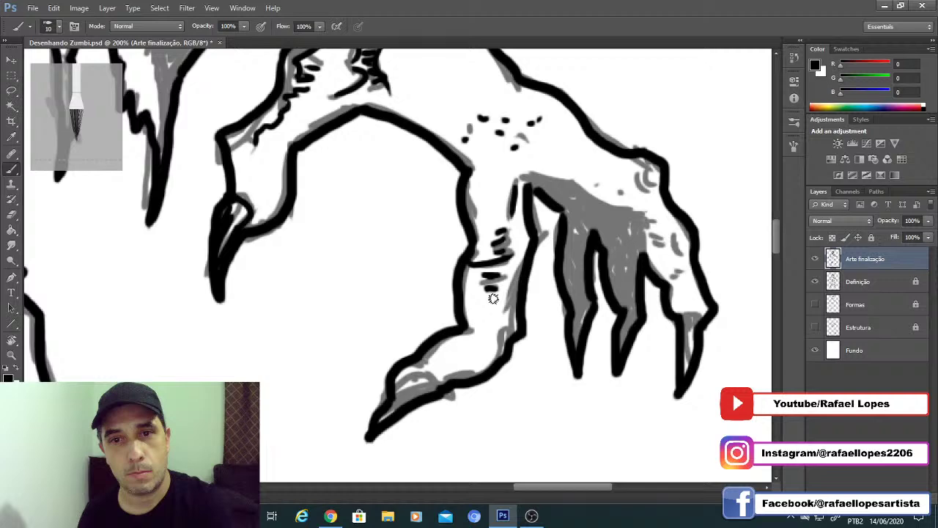
{"action": "mouse_move", "coordinate": [405, 379]}
{"action": "left_mouse_down"}
{"action": "mouse_move", "coordinate": [449, 318]}
{"action": "mouse_move", "coordinate": [437, 337]}
{"action": "mouse_move", "coordinate": [487, 333]}
{"action": "mouse_move", "coordinate": [429, 359]}
{"action": "left_mouse_up"}
Step: Outline the gray shadow under the knuckles with a 9 px brush and ink the outermost finger's claw
{"action": "mouse_move", "coordinate": [539, 223]}
{"action": "left_mouse_down"}
{"action": "mouse_move", "coordinate": [446, 265]}
{"action": "mouse_move", "coordinate": [416, 236]}
{"action": "left_mouse_up"}
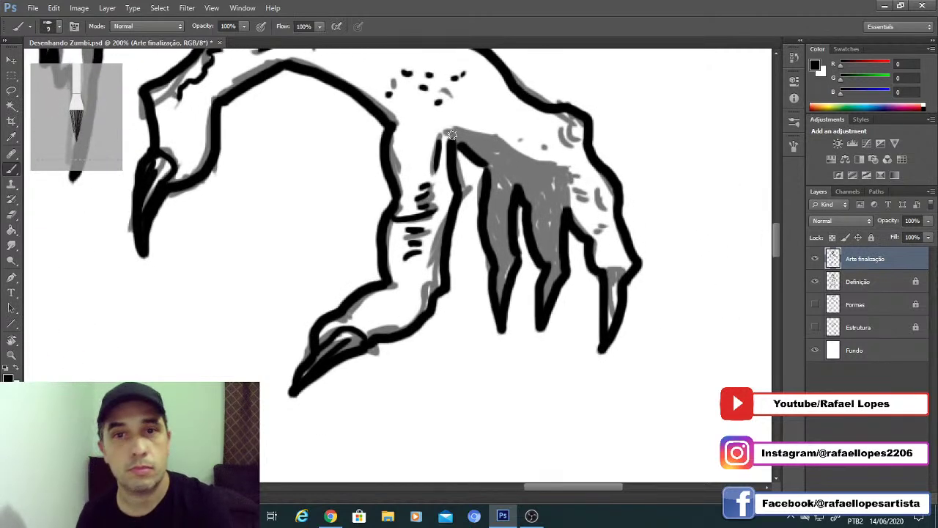
{"action": "mouse_move", "coordinate": [446, 132]}
{"action": "left_mouse_down"}
{"action": "mouse_move", "coordinate": [517, 137]}
{"action": "mouse_move", "coordinate": [571, 171]}
{"action": "left_mouse_up"}
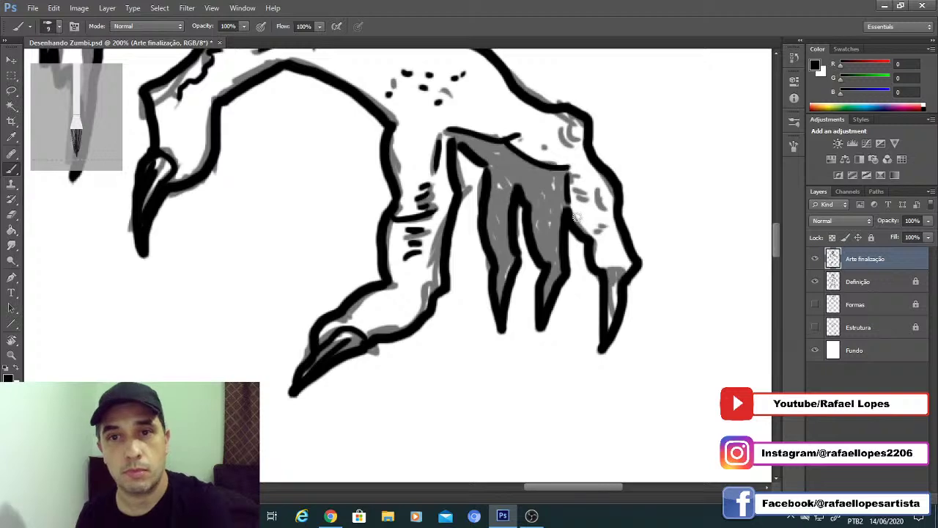
{"action": "mouse_move", "coordinate": [512, 177]}
{"action": "left_mouse_down"}
{"action": "mouse_move", "coordinate": [515, 220]}
{"action": "mouse_move", "coordinate": [490, 213]}
{"action": "left_mouse_up"}
{"action": "key", "text": "z"}
{"action": "key", "text": "b"}
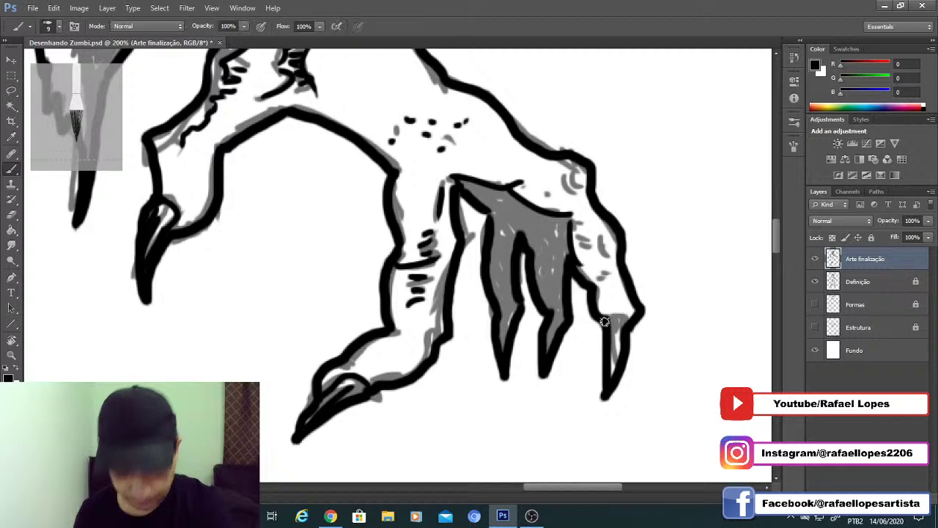
{"action": "left_click_drag", "start_coordinate": [603, 321], "coordinate": [619, 329]}
Step: Fill the small gray triangle at the sleeve's upper corner with black, using the 9 px brush
{"action": "key", "text": "z"}
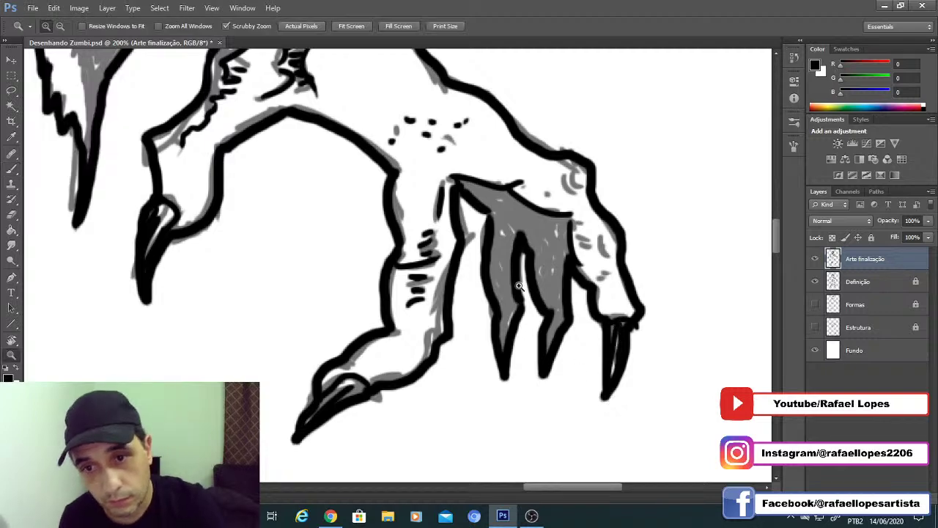
{"action": "left_click_drag", "start_coordinate": [410, 220], "coordinate": [331, 206]}
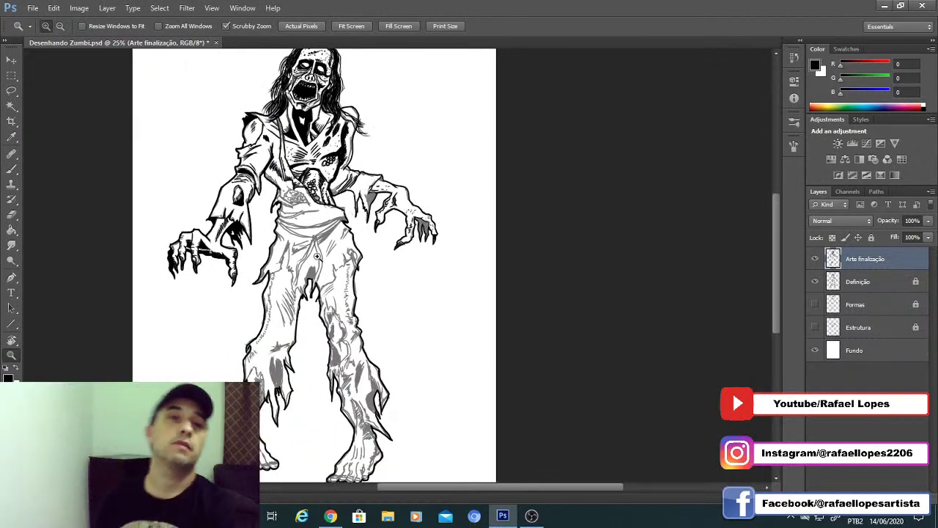
{"action": "scroll", "coordinate": [317, 256], "scroll_direction": "down", "scroll_amount": 1}
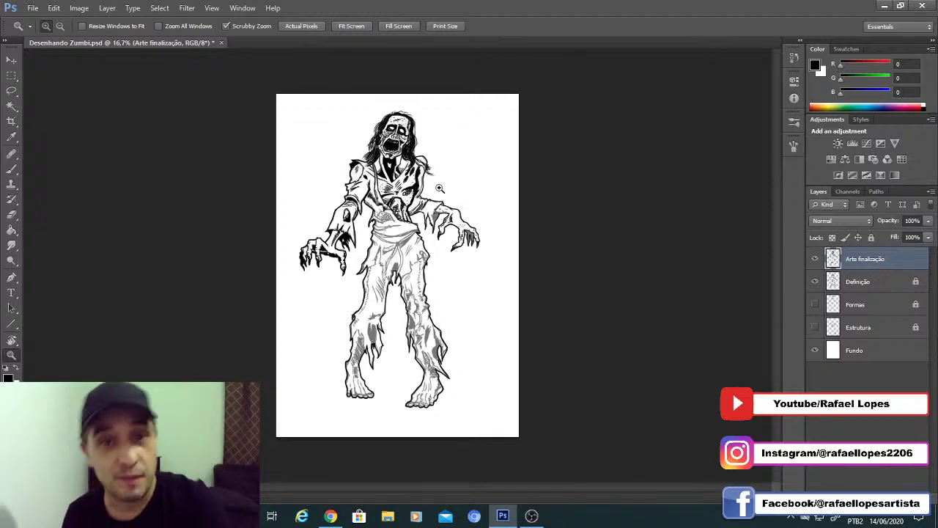
{"action": "scroll", "coordinate": [444, 222], "scroll_direction": "up", "scroll_amount": 5}
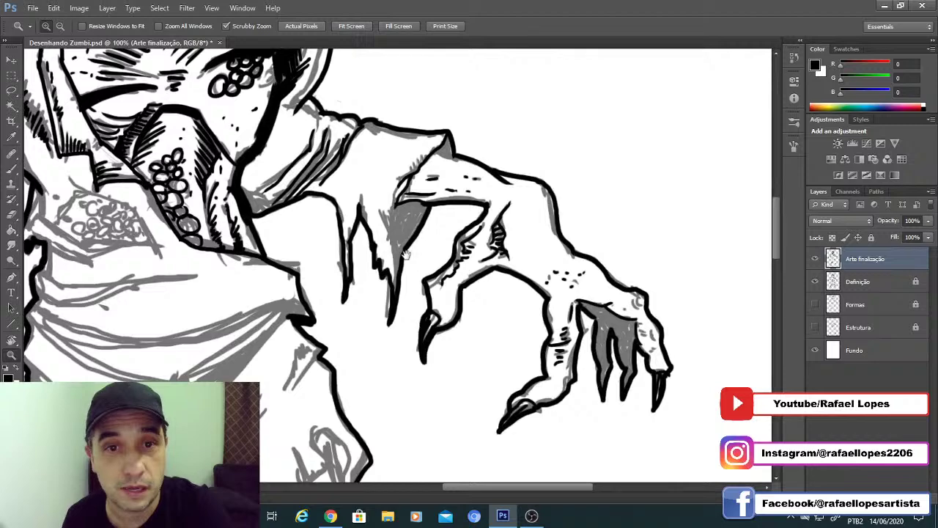
{"action": "scroll", "coordinate": [423, 207], "scroll_direction": "up", "scroll_amount": 3}
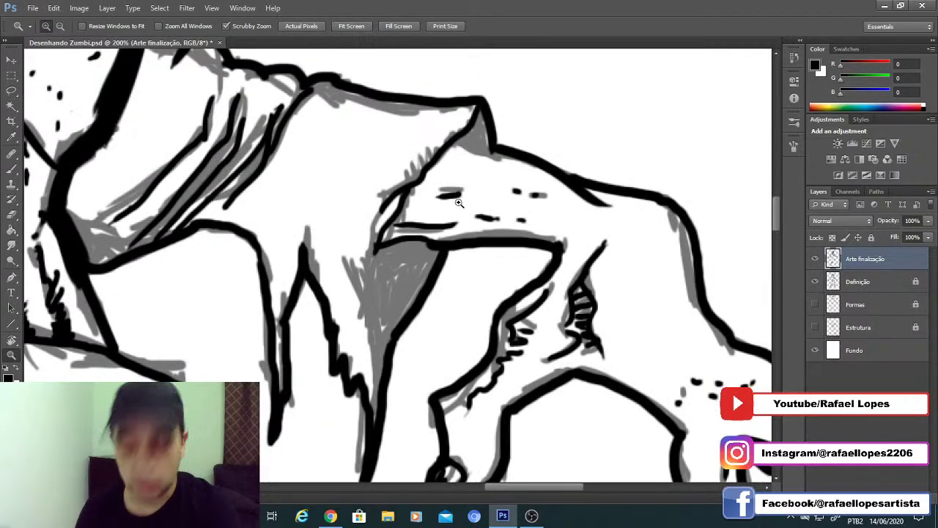
{"action": "key", "text": "b"}
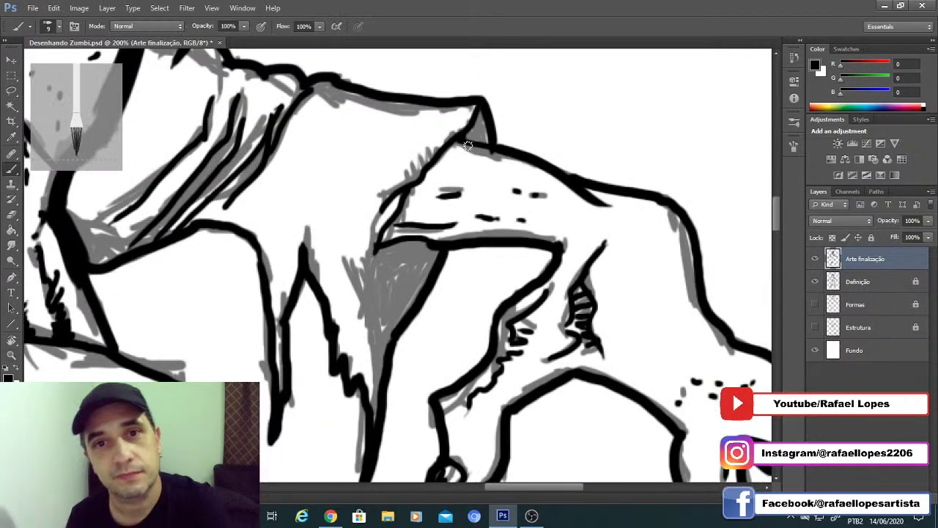
{"action": "left_click_drag", "start_coordinate": [435, 178], "coordinate": [464, 130]}
Step: Stipple small dots across the wrist and the back of the outstretched hand
{"action": "mouse_move", "coordinate": [671, 180]}
{"action": "left_mouse_down"}
{"action": "mouse_move", "coordinate": [620, 146]}
{"action": "mouse_move", "coordinate": [543, 134]}
{"action": "left_mouse_up"}
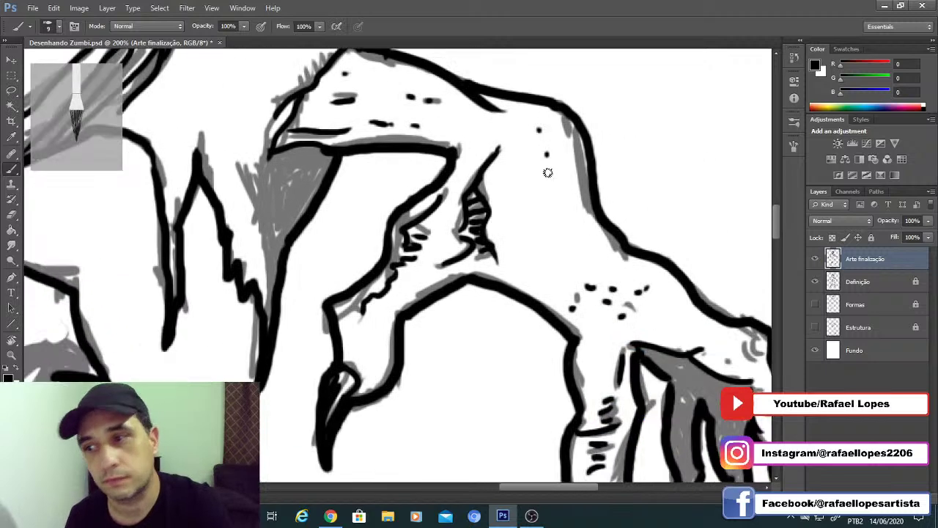
{"action": "left_click", "coordinate": [559, 211]}
{"action": "left_click", "coordinate": [569, 227]}
{"action": "left_click", "coordinate": [597, 248]}
{"action": "left_click", "coordinate": [578, 204]}
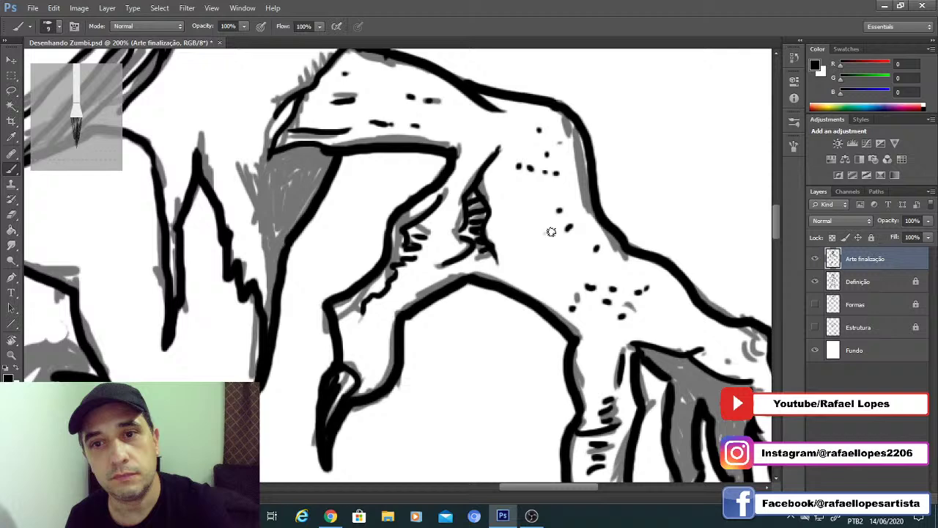
Step: Ink the outermost finger's knuckle and skin wrinkles, the index finger's lower joint creases, and extra dots on the hand
{"action": "mouse_move", "coordinate": [748, 353]}
{"action": "left_mouse_down"}
{"action": "mouse_move", "coordinate": [602, 239]}
{"action": "mouse_move", "coordinate": [590, 186]}
{"action": "mouse_move", "coordinate": [554, 139]}
{"action": "left_mouse_up"}
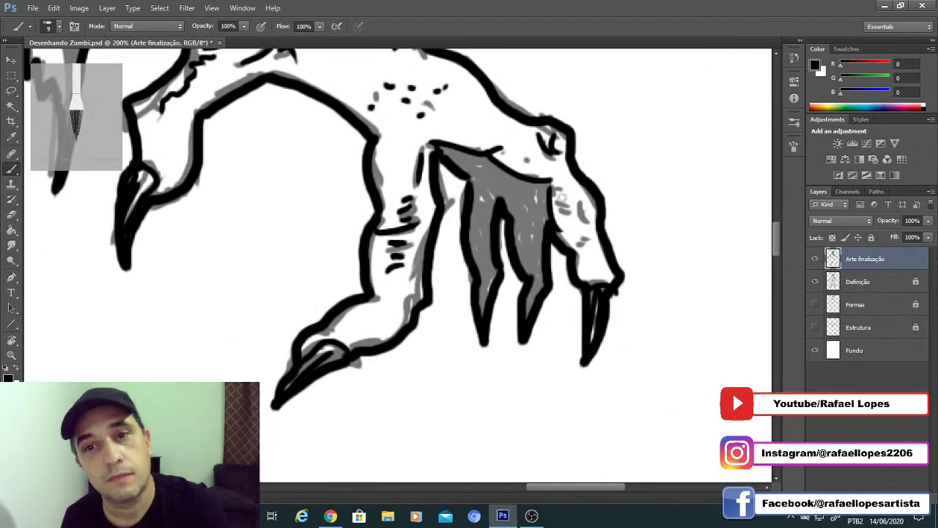
{"action": "mouse_move", "coordinate": [573, 196]}
{"action": "left_mouse_down"}
{"action": "mouse_move", "coordinate": [582, 222]}
{"action": "mouse_move", "coordinate": [575, 229]}
{"action": "left_mouse_up"}
{"action": "left_click_drag", "start_coordinate": [597, 245], "coordinate": [589, 241]}
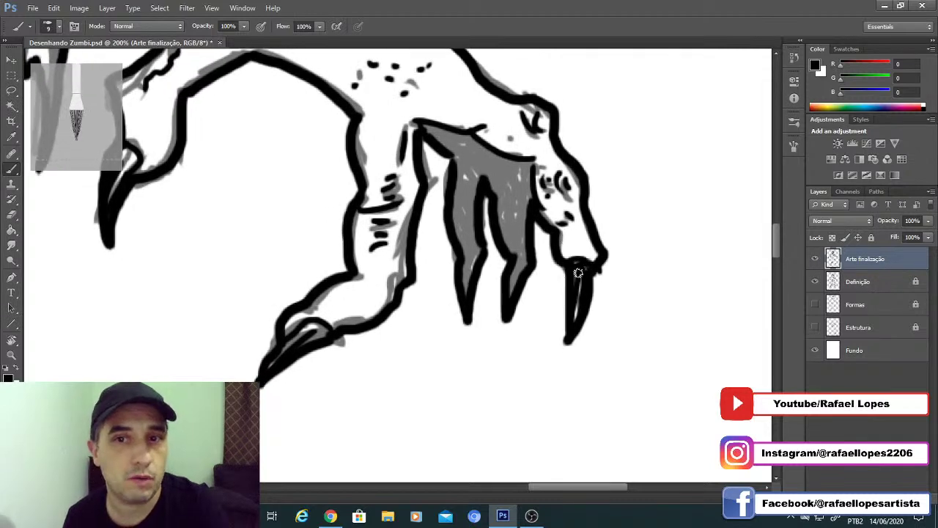
{"action": "left_click_drag", "start_coordinate": [377, 248], "coordinate": [426, 237]}
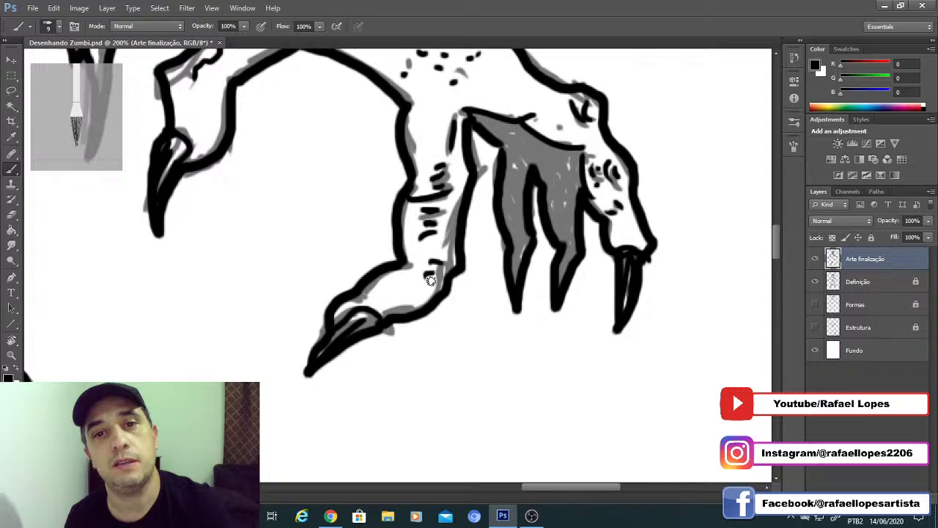
{"action": "left_click_drag", "start_coordinate": [434, 293], "coordinate": [464, 345]}
{"action": "left_click_drag", "start_coordinate": [422, 212], "coordinate": [410, 275]}
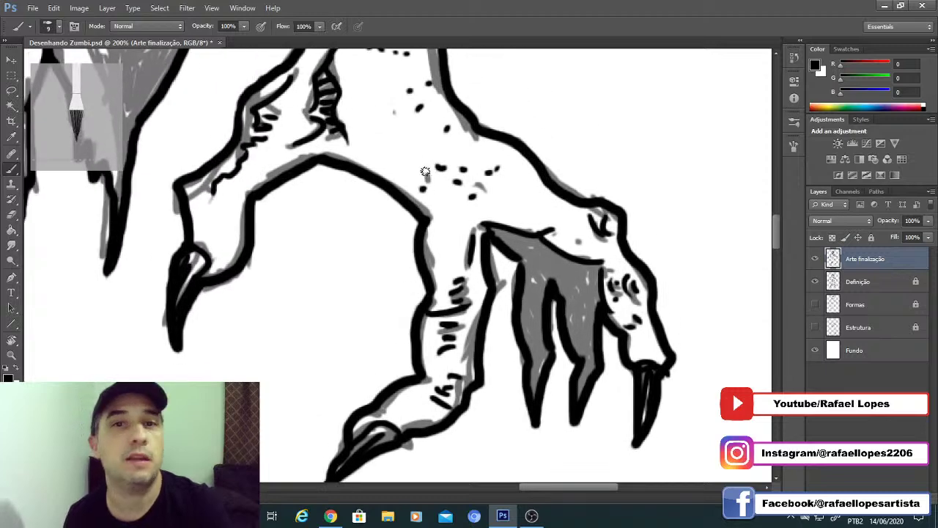
Step: Hatch short 9 px strokes along the torn sleeve's edge above the forearm
{"action": "left_click_drag", "start_coordinate": [300, 257], "coordinate": [589, 218]}
{"action": "key", "text": "z"}
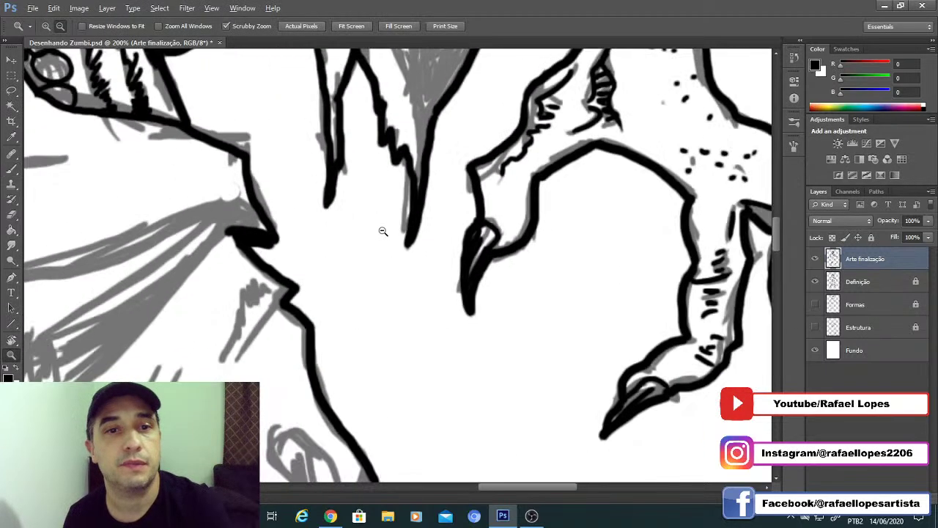
{"action": "left_click", "coordinate": [383, 231], "text": "alt"}
{"action": "left_click", "coordinate": [383, 231], "text": "alt"}
{"action": "left_click", "coordinate": [406, 174]}
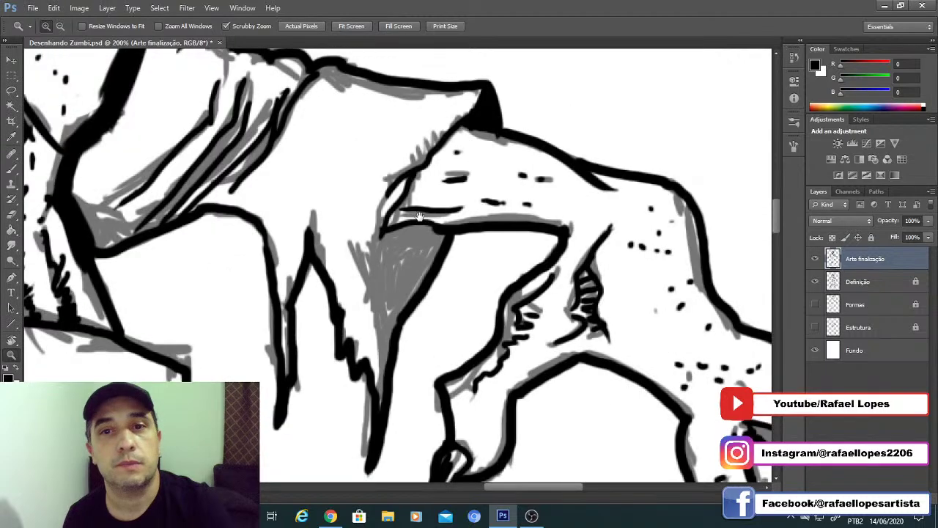
{"action": "key", "text": "b"}
{"action": "left_click_drag", "start_coordinate": [395, 151], "coordinate": [412, 167]}
{"action": "left_click_drag", "start_coordinate": [406, 137], "coordinate": [420, 163]}
{"action": "left_click_drag", "start_coordinate": [413, 133], "coordinate": [427, 157]}
{"action": "mouse_move", "coordinate": [422, 130]}
{"action": "left_mouse_down"}
{"action": "mouse_move", "coordinate": [435, 151]}
{"action": "mouse_move", "coordinate": [448, 136]}
{"action": "left_mouse_up"}
{"action": "left_click_drag", "start_coordinate": [449, 117], "coordinate": [459, 132]}
Step: Ink the jagged edge of the sleeve's inner shadow and fill the shadow solid black with a 20 px brush
{"action": "mouse_move", "coordinate": [376, 253]}
{"action": "left_mouse_down"}
{"action": "mouse_move", "coordinate": [421, 164]}
{"action": "mouse_move", "coordinate": [418, 206]}
{"action": "left_mouse_up"}
{"action": "left_click_drag", "start_coordinate": [401, 168], "coordinate": [434, 271]}
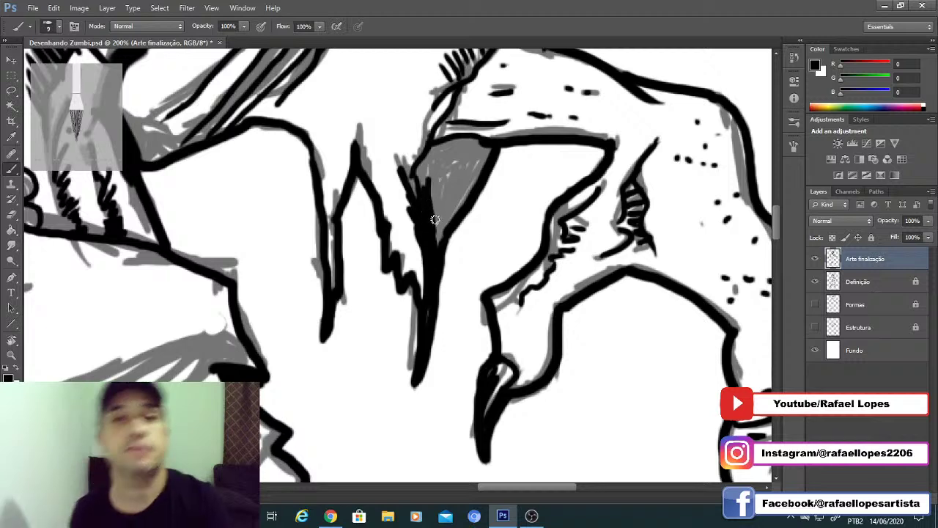
{"action": "key", "text": "bracketright"}
{"action": "key", "text": "bracketright"}
{"action": "left_click_drag", "start_coordinate": [448, 179], "coordinate": [435, 239]}
{"action": "mouse_move", "coordinate": [439, 207]}
{"action": "left_mouse_down"}
{"action": "mouse_move", "coordinate": [438, 237]}
{"action": "mouse_move", "coordinate": [487, 151]}
{"action": "mouse_move", "coordinate": [486, 161]}
{"action": "mouse_move", "coordinate": [478, 148]}
{"action": "mouse_move", "coordinate": [430, 142]}
{"action": "mouse_move", "coordinate": [421, 178]}
{"action": "mouse_move", "coordinate": [450, 194]}
{"action": "mouse_move", "coordinate": [448, 157]}
{"action": "mouse_move", "coordinate": [457, 188]}
{"action": "mouse_move", "coordinate": [473, 154]}
{"action": "left_mouse_up"}
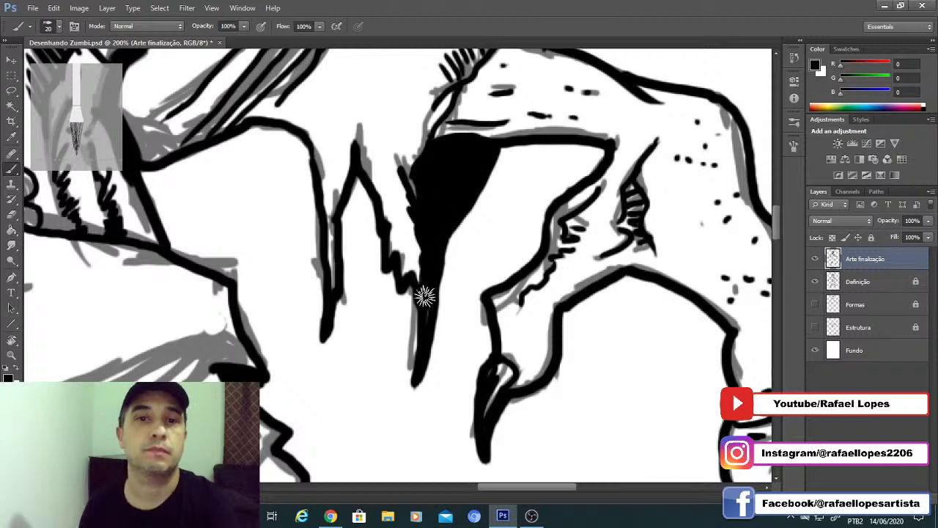
{"action": "key", "text": "z"}
{"action": "left_click_drag", "start_coordinate": [383, 208], "coordinate": [362, 261]}
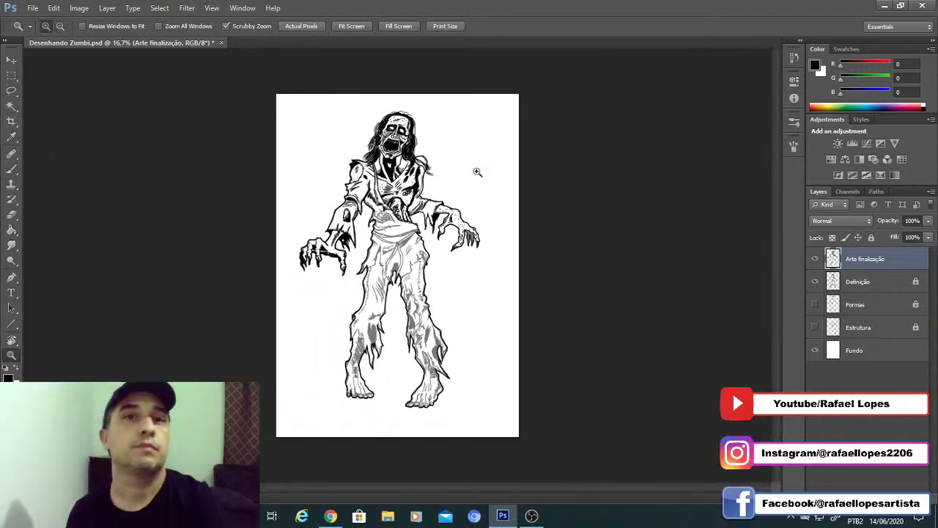
Step: Place a single dot beside the outermost finger's knuckle, undoing the first attempt
{"action": "mouse_move", "coordinate": [415, 205]}
{"action": "left_mouse_down"}
{"action": "mouse_move", "coordinate": [462, 222]}
{"action": "mouse_move", "coordinate": [427, 226]}
{"action": "mouse_move", "coordinate": [512, 233]}
{"action": "mouse_move", "coordinate": [444, 214]}
{"action": "mouse_move", "coordinate": [462, 198]}
{"action": "mouse_move", "coordinate": [465, 210]}
{"action": "left_mouse_up"}
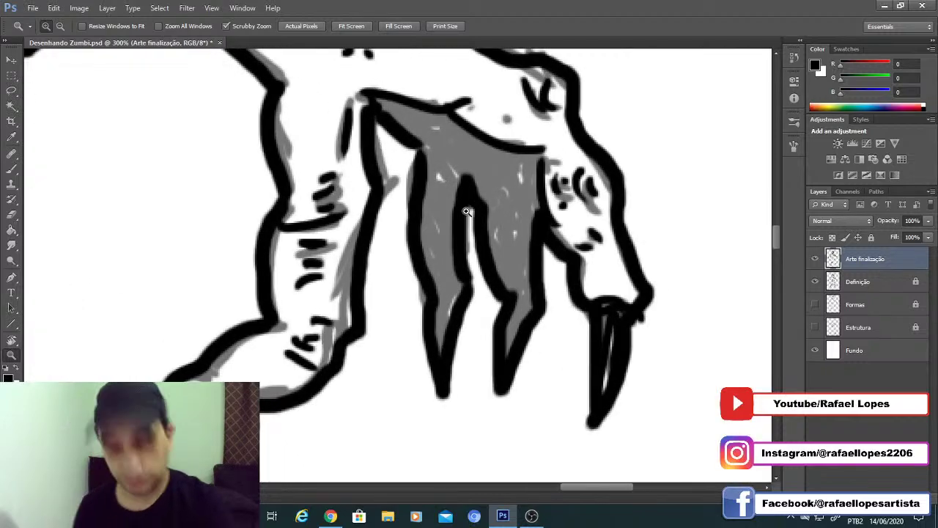
{"action": "key", "text": "b"}
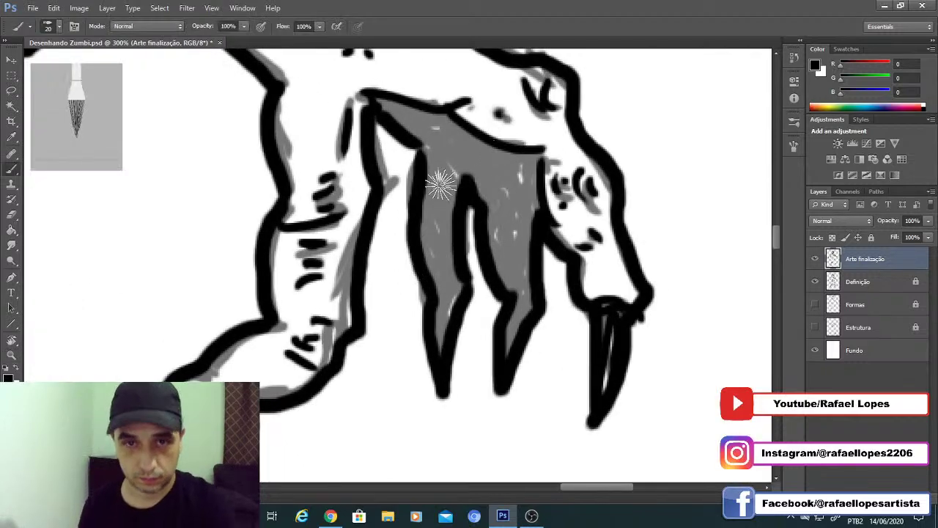
{"action": "key", "text": "ctrl+z"}
{"action": "left_click", "coordinate": [506, 118]}
Step: Fill the shadow under the knuckles and the two middle fingers solid black with a 15 px brush
{"action": "key", "text": "bracketleft"}
{"action": "key", "text": "bracketleft"}
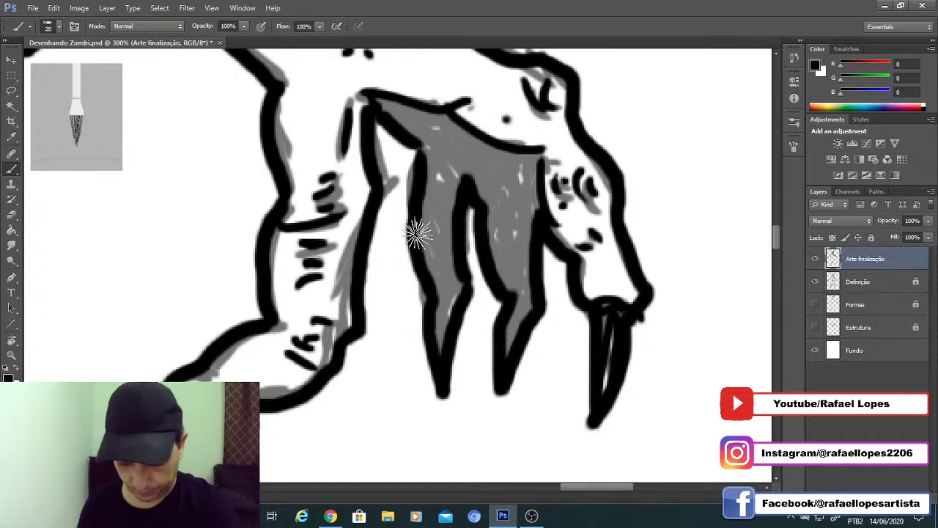
{"action": "mouse_move", "coordinate": [394, 110]}
{"action": "left_mouse_down"}
{"action": "mouse_move", "coordinate": [444, 118]}
{"action": "mouse_move", "coordinate": [421, 115]}
{"action": "mouse_move", "coordinate": [426, 140]}
{"action": "mouse_move", "coordinate": [415, 119]}
{"action": "mouse_move", "coordinate": [426, 128]}
{"action": "mouse_move", "coordinate": [398, 111]}
{"action": "mouse_move", "coordinate": [449, 129]}
{"action": "mouse_move", "coordinate": [443, 118]}
{"action": "mouse_move", "coordinate": [528, 160]}
{"action": "mouse_move", "coordinate": [531, 215]}
{"action": "mouse_move", "coordinate": [533, 178]}
{"action": "mouse_move", "coordinate": [524, 157]}
{"action": "mouse_move", "coordinate": [535, 216]}
{"action": "mouse_move", "coordinate": [502, 168]}
{"action": "mouse_move", "coordinate": [486, 186]}
{"action": "mouse_move", "coordinate": [474, 176]}
{"action": "mouse_move", "coordinate": [498, 196]}
{"action": "mouse_move", "coordinate": [508, 168]}
{"action": "mouse_move", "coordinate": [476, 168]}
{"action": "mouse_move", "coordinate": [435, 135]}
{"action": "mouse_move", "coordinate": [436, 162]}
{"action": "mouse_move", "coordinate": [430, 140]}
{"action": "mouse_move", "coordinate": [456, 192]}
{"action": "mouse_move", "coordinate": [430, 151]}
{"action": "mouse_move", "coordinate": [442, 166]}
{"action": "mouse_move", "coordinate": [450, 136]}
{"action": "mouse_move", "coordinate": [462, 173]}
{"action": "mouse_move", "coordinate": [445, 239]}
{"action": "mouse_move", "coordinate": [451, 219]}
{"action": "mouse_move", "coordinate": [453, 244]}
{"action": "mouse_move", "coordinate": [427, 235]}
{"action": "mouse_move", "coordinate": [444, 291]}
{"action": "mouse_move", "coordinate": [445, 258]}
{"action": "mouse_move", "coordinate": [454, 293]}
{"action": "mouse_move", "coordinate": [459, 278]}
{"action": "mouse_move", "coordinate": [443, 342]}
{"action": "mouse_move", "coordinate": [438, 316]}
{"action": "mouse_move", "coordinate": [442, 356]}
{"action": "left_mouse_up"}
{"action": "key", "text": "bracketright"}
{"action": "key", "text": "bracketright"}
{"action": "mouse_move", "coordinate": [489, 211]}
{"action": "left_mouse_down"}
{"action": "mouse_move", "coordinate": [504, 188]}
{"action": "mouse_move", "coordinate": [520, 231]}
{"action": "mouse_move", "coordinate": [526, 205]}
{"action": "mouse_move", "coordinate": [502, 185]}
{"action": "mouse_move", "coordinate": [524, 191]}
{"action": "mouse_move", "coordinate": [526, 247]}
{"action": "mouse_move", "coordinate": [496, 258]}
{"action": "mouse_move", "coordinate": [514, 287]}
{"action": "mouse_move", "coordinate": [508, 243]}
{"action": "mouse_move", "coordinate": [521, 275]}
{"action": "mouse_move", "coordinate": [528, 233]}
{"action": "mouse_move", "coordinate": [529, 313]}
{"action": "mouse_move", "coordinate": [522, 306]}
{"action": "mouse_move", "coordinate": [507, 361]}
{"action": "mouse_move", "coordinate": [522, 233]}
{"action": "left_mouse_up"}
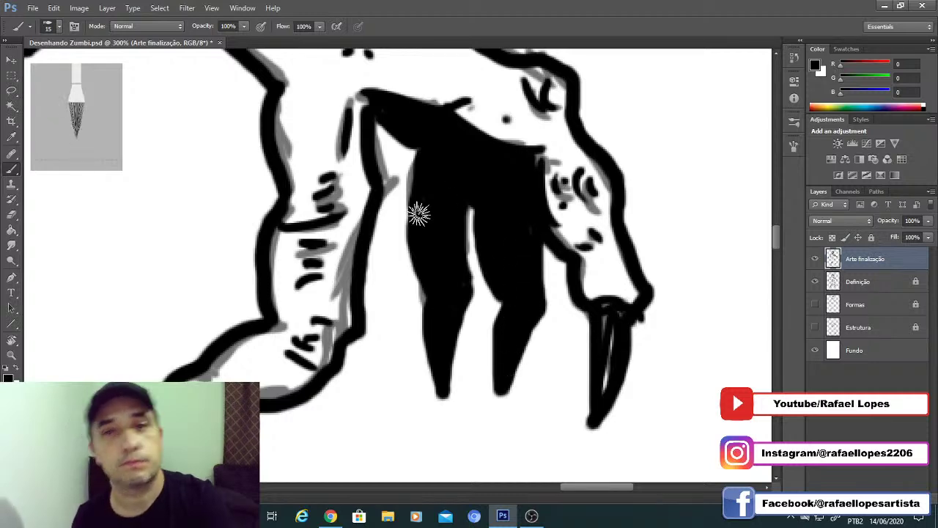
{"action": "key", "text": "z"}
{"action": "left_click_drag", "start_coordinate": [374, 208], "coordinate": [301, 241]}
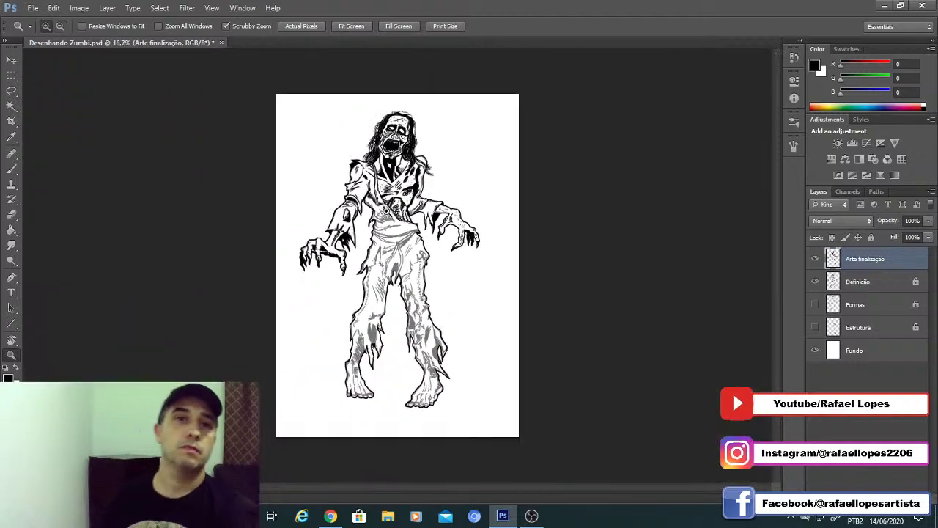
Step: Stipple small dots on the side of the neck under the jaw with a 7 px brush
{"action": "left_click", "coordinate": [391, 212]}
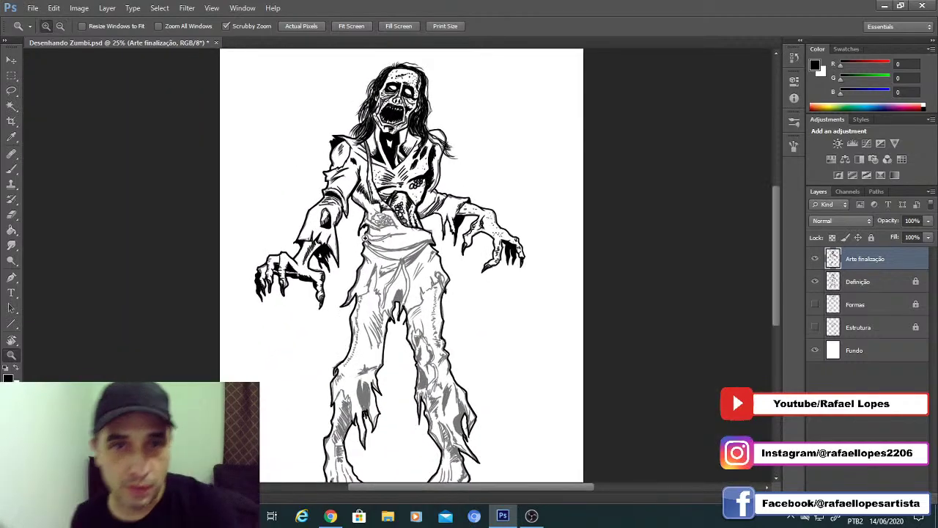
{"action": "mouse_move", "coordinate": [375, 180]}
{"action": "left_mouse_down"}
{"action": "mouse_move", "coordinate": [405, 219]}
{"action": "mouse_move", "coordinate": [405, 280]}
{"action": "left_mouse_up"}
{"action": "key", "text": "b"}
{"action": "left_click_drag", "start_coordinate": [540, 125], "coordinate": [532, 268]}
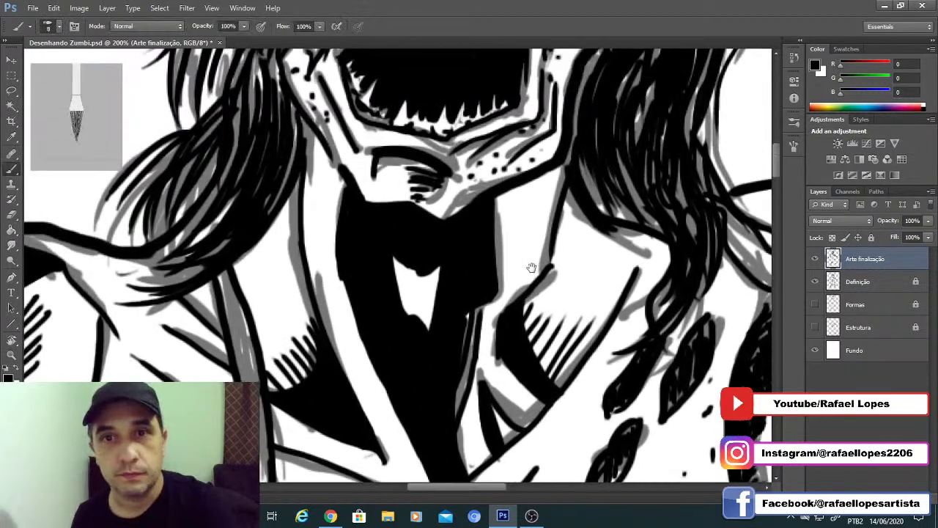
{"action": "key", "text": "bracketleft"}
{"action": "key", "text": "bracketleft"}
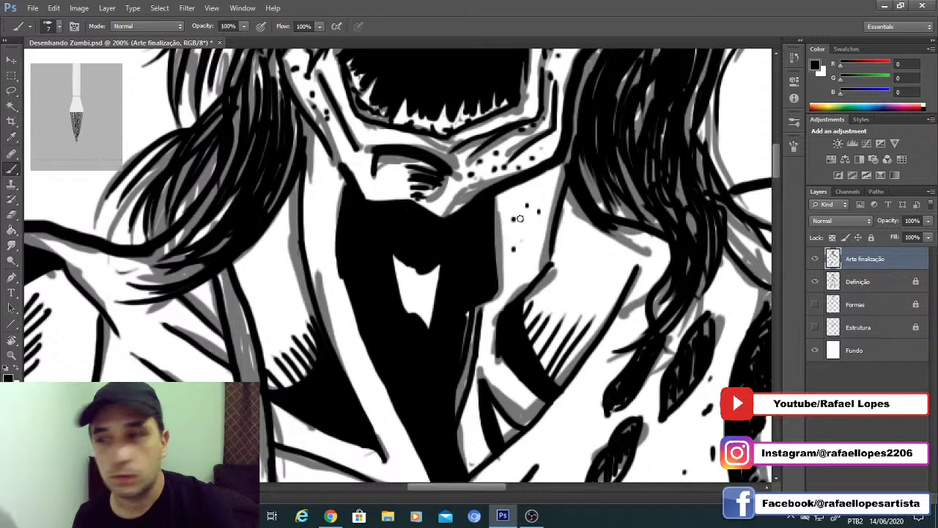
{"action": "left_click", "coordinate": [521, 217]}
{"action": "left_click", "coordinate": [538, 215]}
Step: Stipple 7 px dots over the skin between the neck and the hair, above the hatched collarbone shadow
{"action": "left_click", "coordinate": [575, 238]}
{"action": "left_click", "coordinate": [579, 253]}
{"action": "left_click", "coordinate": [581, 271]}
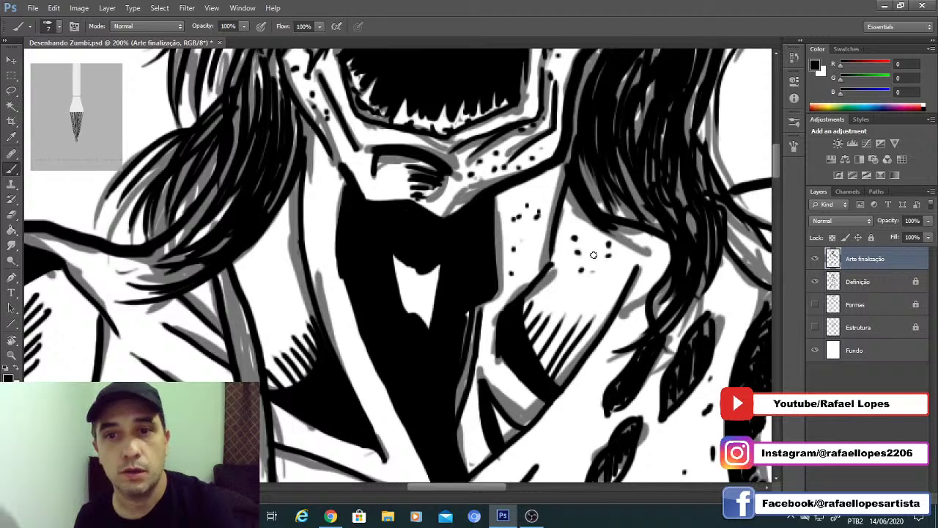
{"action": "left_click", "coordinate": [584, 243]}
{"action": "left_click_drag", "start_coordinate": [611, 232], "coordinate": [646, 243]}
{"action": "left_click", "coordinate": [633, 256]}
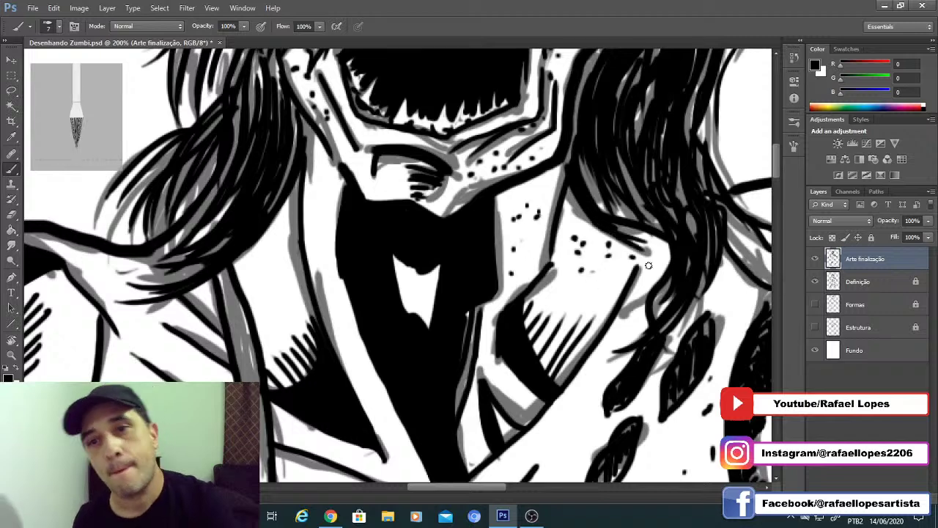
{"action": "left_click", "coordinate": [652, 255]}
{"action": "left_click", "coordinate": [636, 286]}
{"action": "left_click", "coordinate": [514, 249]}
{"action": "left_click", "coordinate": [587, 279]}
{"action": "left_click", "coordinate": [603, 291]}
{"action": "left_click", "coordinate": [570, 289]}
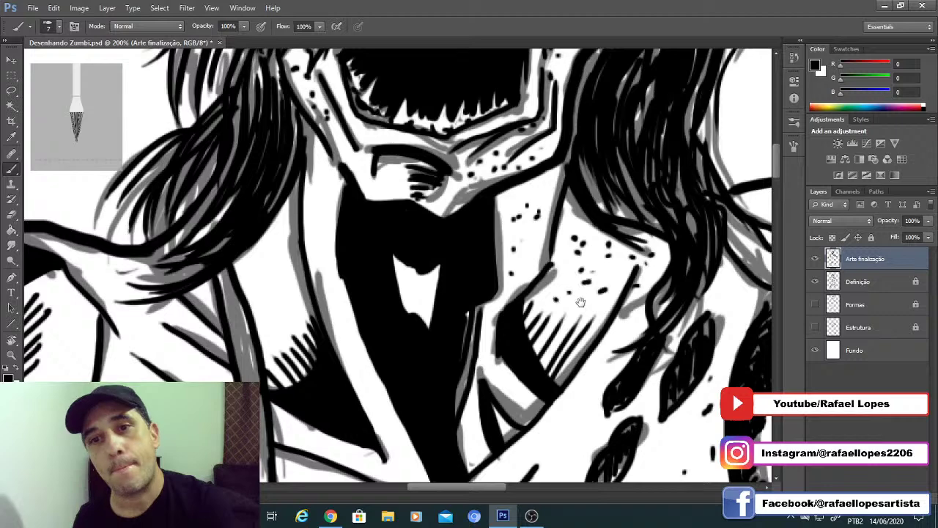
Step: Stipple a trail of dots down the long neck tendon beside the black throat shadow with an 8 px brush
{"action": "left_click_drag", "start_coordinate": [389, 260], "coordinate": [538, 220]}
{"action": "left_click", "coordinate": [467, 149]}
{"action": "left_click", "coordinate": [463, 185]}
{"action": "key", "text": "bracketright"}
{"action": "left_click", "coordinate": [468, 214]}
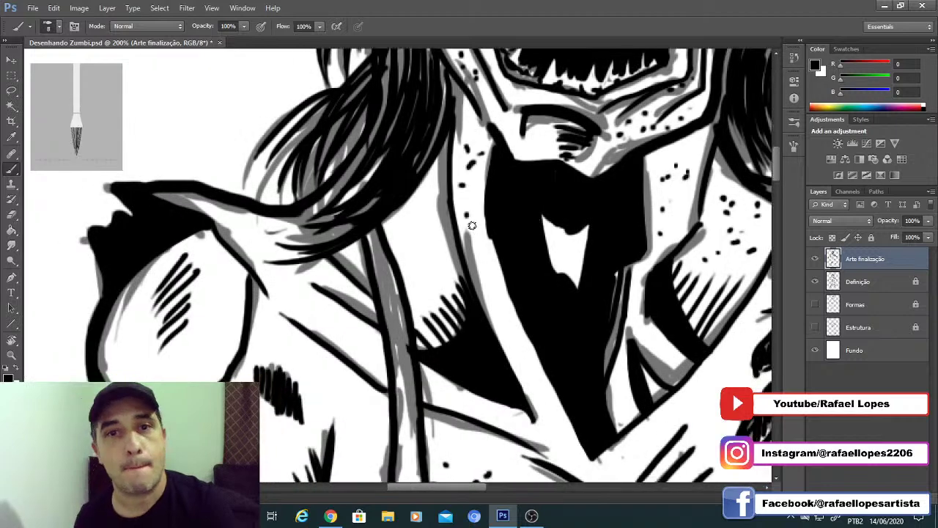
{"action": "left_click", "coordinate": [468, 239]}
{"action": "left_click", "coordinate": [479, 275]}
{"action": "left_click", "coordinate": [493, 295]}
{"action": "left_click", "coordinate": [511, 337]}
{"action": "left_click", "coordinate": [516, 353]}
{"action": "left_click", "coordinate": [533, 381]}
{"action": "left_click", "coordinate": [555, 411]}
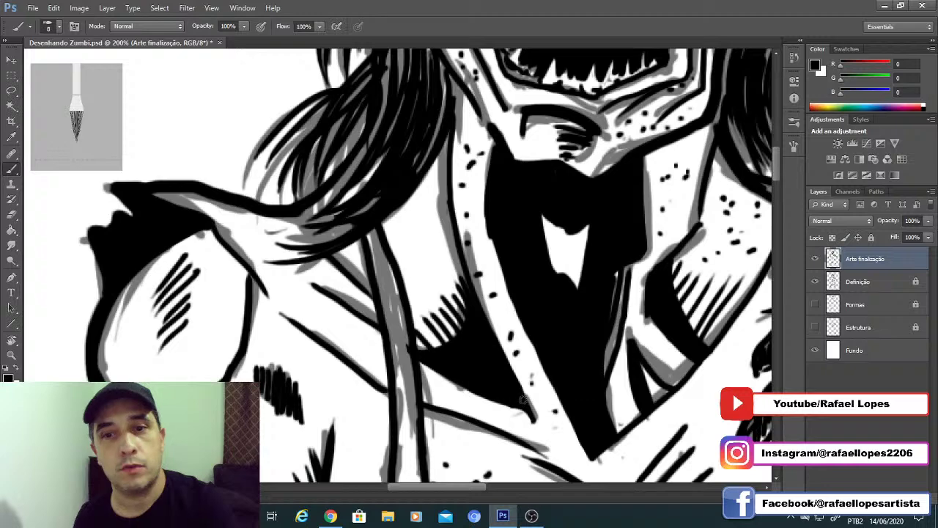
Step: Stipple 9 px dots along the collarbone below the black triangular shadow, down to the throat's lower tip
{"action": "left_click", "coordinate": [493, 347]}
{"action": "mouse_move", "coordinate": [523, 400]}
{"action": "left_mouse_down"}
{"action": "mouse_move", "coordinate": [575, 358]}
{"action": "mouse_move", "coordinate": [543, 329]}
{"action": "left_mouse_up"}
{"action": "left_click", "coordinate": [527, 363]}
{"action": "left_click", "coordinate": [534, 366]}
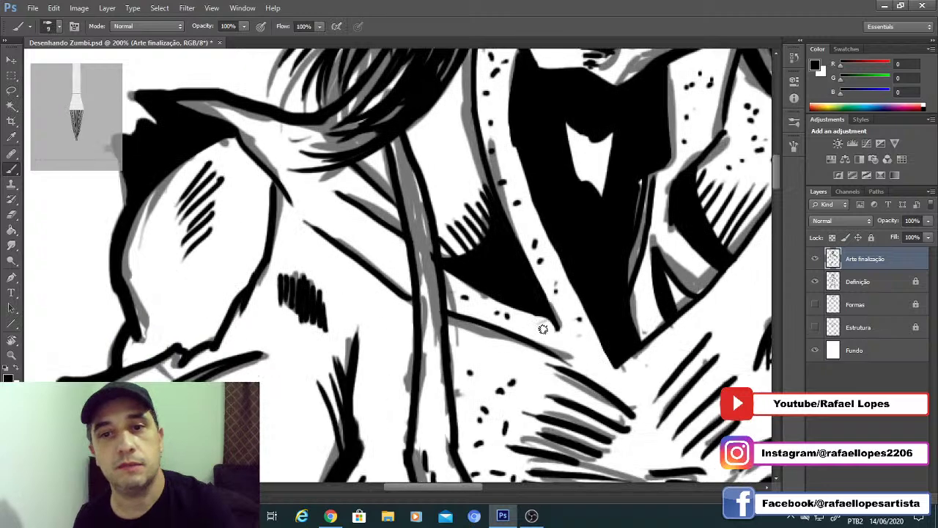
{"action": "left_click", "coordinate": [554, 335]}
{"action": "left_click", "coordinate": [561, 350]}
{"action": "left_click", "coordinate": [584, 358]}
Step: Scatter 9 px dots on the chest between the hatching and the dark oval wounds, and around the sternum strokes
{"action": "left_click_drag", "start_coordinate": [475, 196], "coordinate": [515, 307]}
{"action": "mouse_move", "coordinate": [499, 270]}
{"action": "left_mouse_down"}
{"action": "mouse_move", "coordinate": [366, 247]}
{"action": "mouse_move", "coordinate": [212, 170]}
{"action": "left_mouse_up"}
{"action": "left_click", "coordinate": [451, 168]}
{"action": "left_click", "coordinate": [458, 170]}
{"action": "left_click", "coordinate": [475, 176]}
{"action": "left_click", "coordinate": [440, 214]}
{"action": "left_click", "coordinate": [448, 227]}
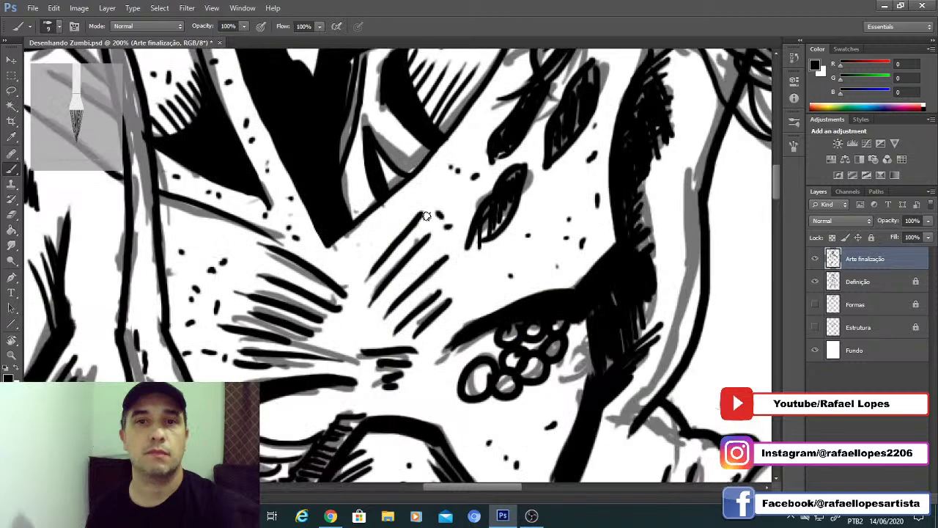
{"action": "left_click", "coordinate": [358, 319]}
{"action": "left_click", "coordinate": [364, 321]}
{"action": "left_click", "coordinate": [343, 335]}
Step: Stipple 9 px dots on the skin around the abdominal opening, under the rib line and beside the chest hatching
{"action": "left_click_drag", "start_coordinate": [411, 397], "coordinate": [566, 259]}
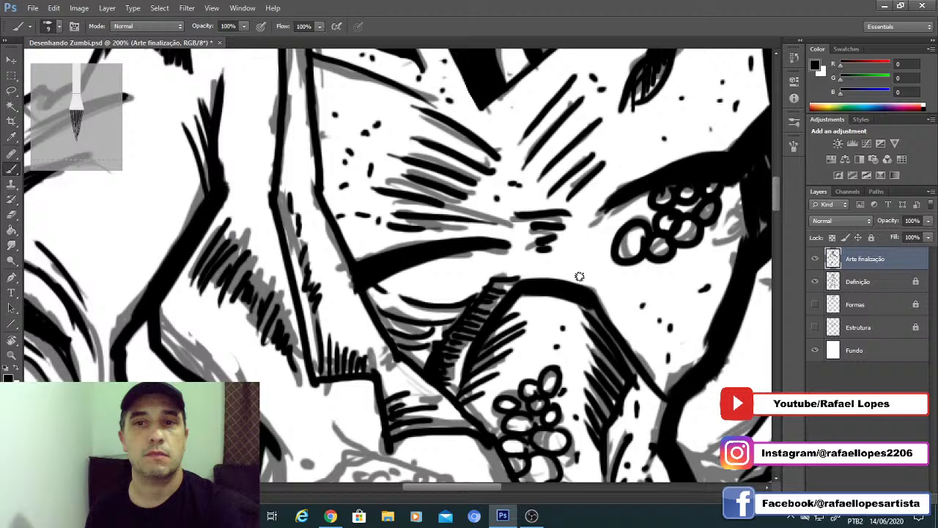
{"action": "left_click", "coordinate": [577, 266]}
{"action": "left_click", "coordinate": [605, 279]}
{"action": "left_click", "coordinate": [421, 281]}
{"action": "left_click", "coordinate": [444, 289]}
{"action": "left_click", "coordinate": [449, 273]}
{"action": "left_click", "coordinate": [473, 272]}
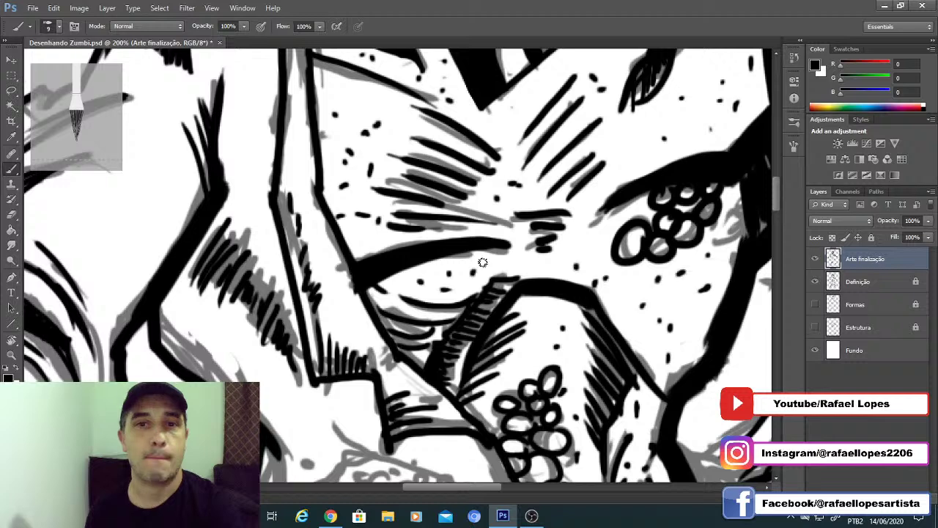
{"action": "left_click", "coordinate": [479, 263]}
{"action": "left_click", "coordinate": [401, 109]}
{"action": "left_click", "coordinate": [360, 102]}
{"action": "left_click", "coordinate": [340, 97]}
{"action": "left_click", "coordinate": [352, 248]}
Step: Stipple the back and fingers of the clawed hand below the torn sleeve with a 9 px brush
{"action": "left_click_drag", "start_coordinate": [330, 152], "coordinate": [473, 311]}
{"action": "left_click", "coordinate": [484, 287], "text": "alt"}
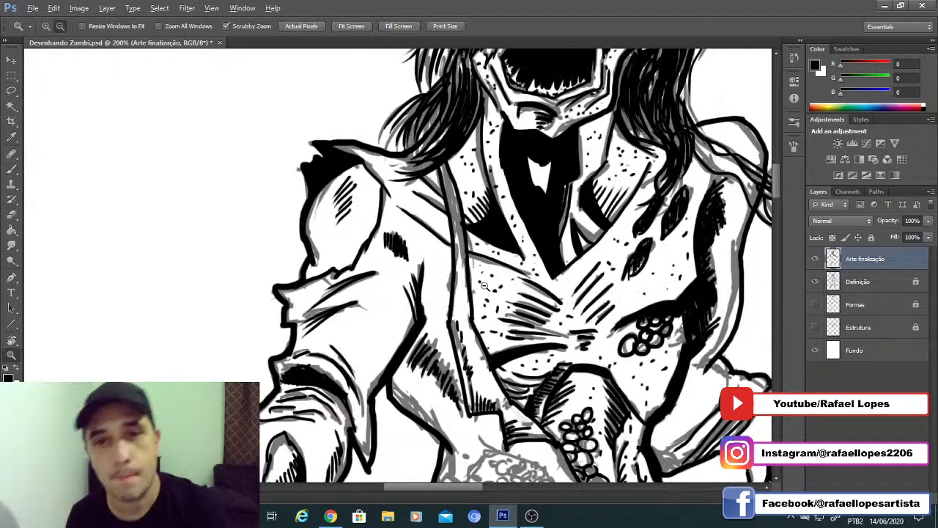
{"action": "key", "text": "ctrl+0"}
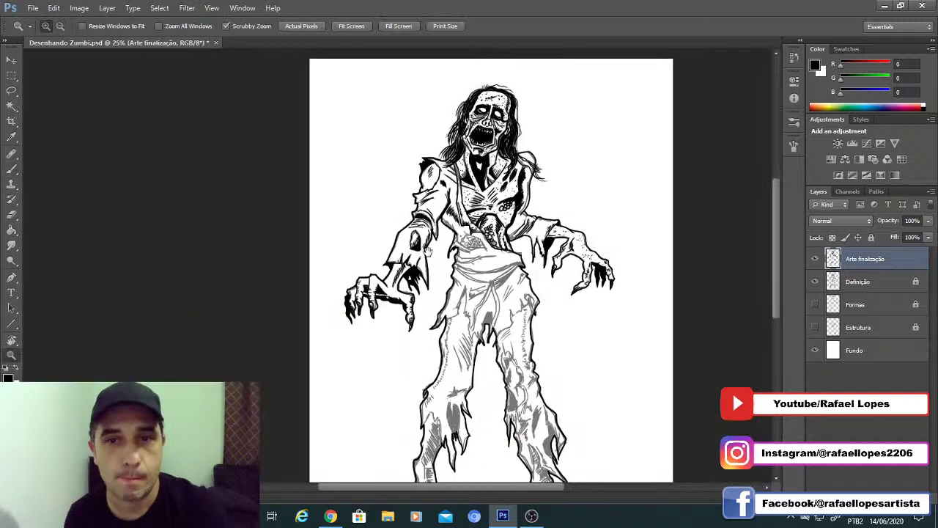
{"action": "left_click", "coordinate": [429, 252]}
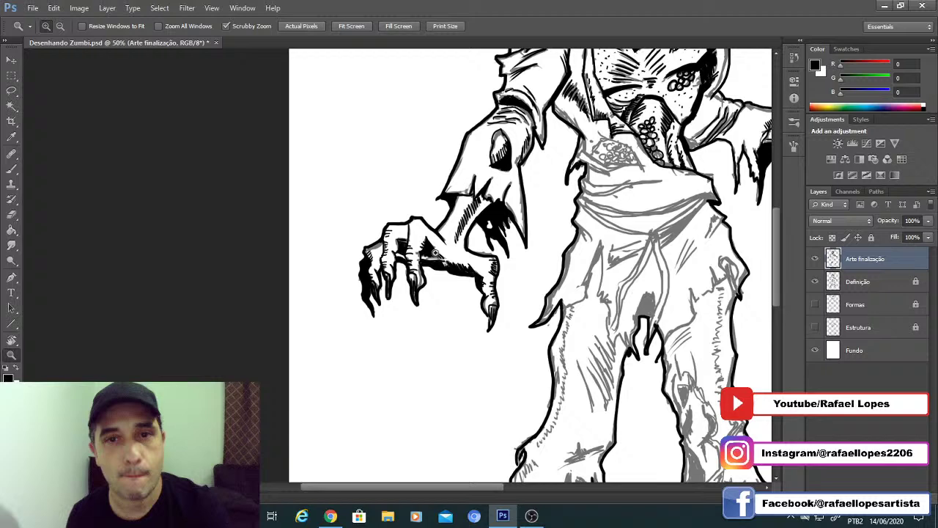
{"action": "left_click", "coordinate": [435, 253]}
{"action": "key", "text": "b"}
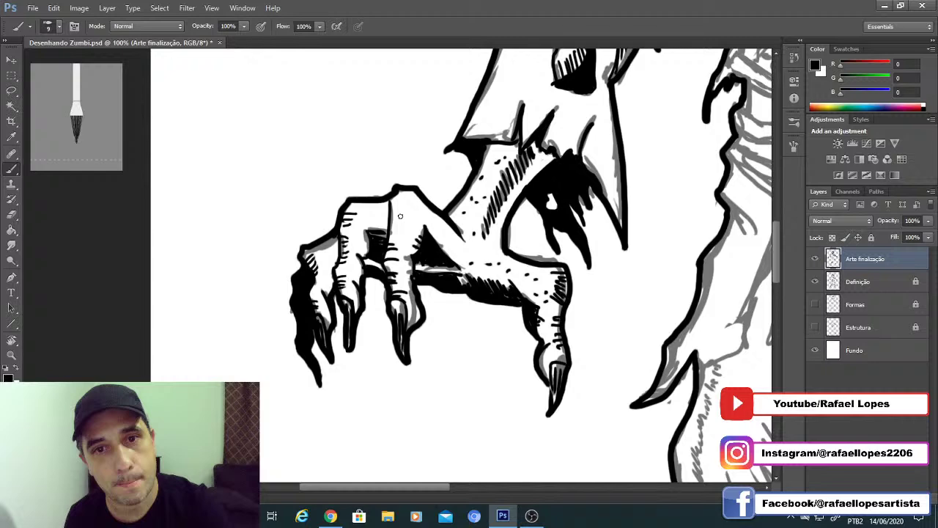
{"action": "left_click_drag", "start_coordinate": [401, 216], "coordinate": [470, 194]}
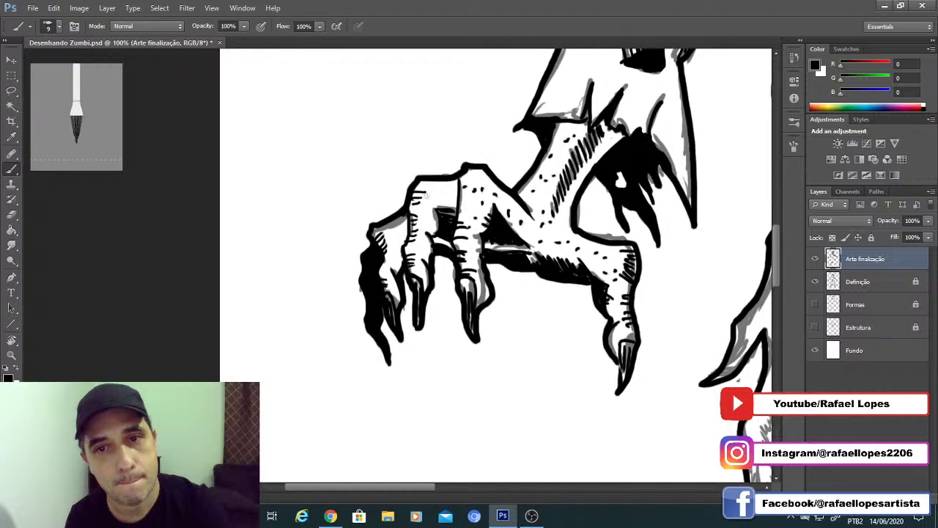
{"action": "left_click", "coordinate": [427, 197]}
{"action": "left_click", "coordinate": [435, 196]}
{"action": "left_click", "coordinate": [443, 194]}
{"action": "left_click", "coordinate": [452, 193]}
{"action": "left_click", "coordinate": [435, 205]}
{"action": "left_click", "coordinate": [427, 214]}
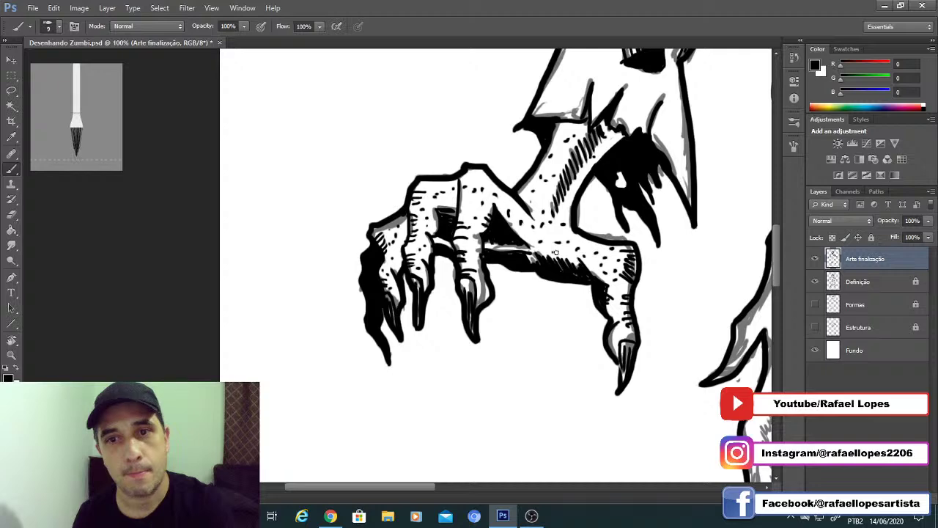
Step: Ink the curved upper edge of the waist cloth beneath the belly wound with a 15 px brush
{"action": "left_click_drag", "start_coordinate": [556, 252], "coordinate": [540, 253]}
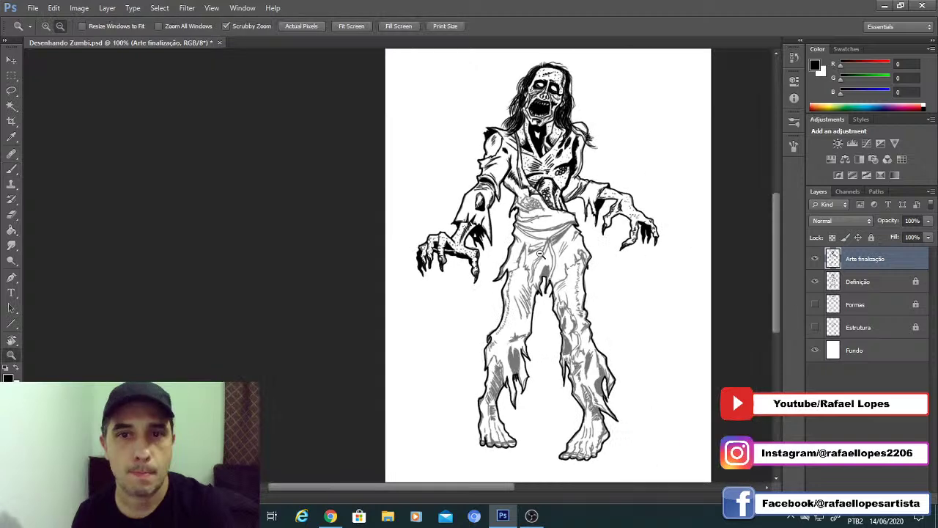
{"action": "key", "text": "b"}
{"action": "key", "text": "ctrl+plus"}
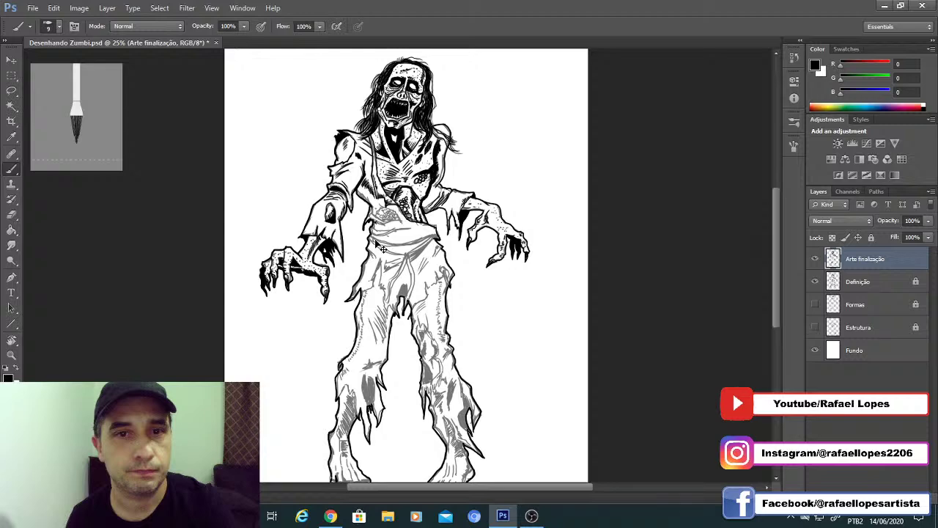
{"action": "left_click", "coordinate": [376, 244], "text": "ctrl"}
{"action": "key", "text": "b"}
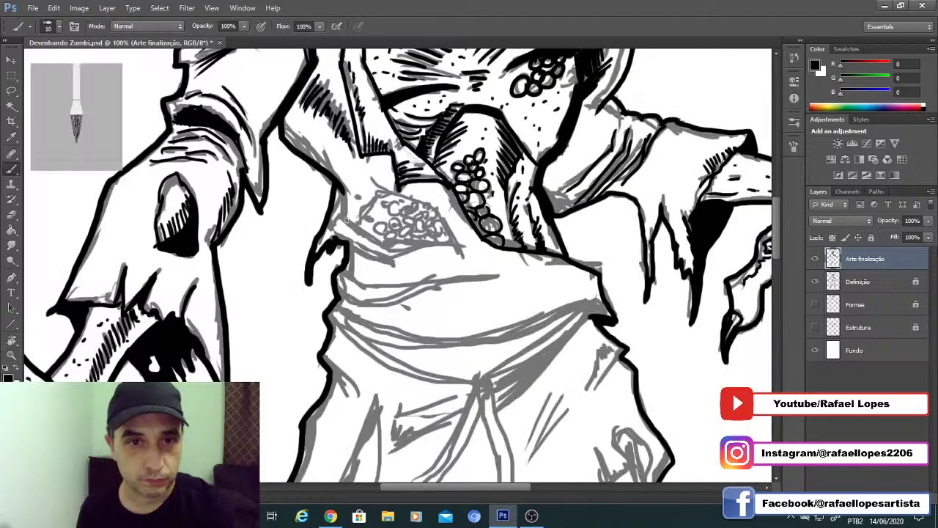
{"action": "key", "text": "bracketright"}
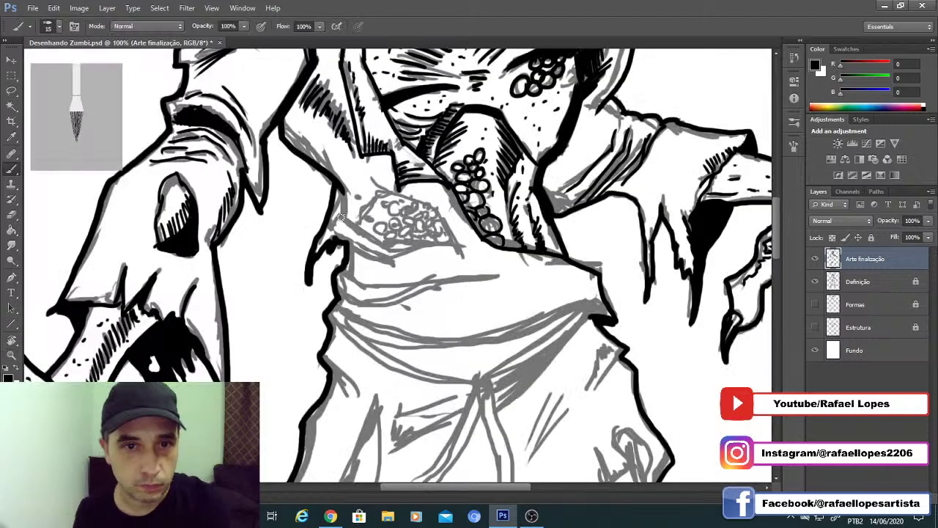
{"action": "left_click_drag", "start_coordinate": [341, 217], "coordinate": [476, 262]}
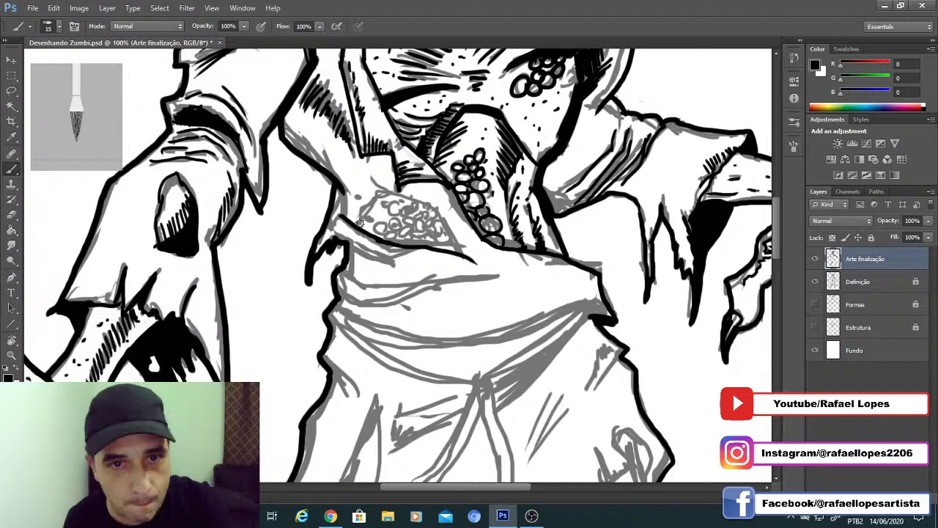
Step: Ink the belly wound's outline and its cluster of small round blisters with a 10 px brush
{"action": "left_click", "coordinate": [400, 211], "text": "ctrl"}
{"action": "mouse_move", "coordinate": [394, 187]}
{"action": "left_mouse_down"}
{"action": "mouse_move", "coordinate": [380, 224]}
{"action": "mouse_move", "coordinate": [425, 211]}
{"action": "mouse_move", "coordinate": [410, 201]}
{"action": "mouse_move", "coordinate": [420, 192]}
{"action": "mouse_move", "coordinate": [415, 199]}
{"action": "mouse_move", "coordinate": [408, 188]}
{"action": "mouse_move", "coordinate": [436, 196]}
{"action": "mouse_move", "coordinate": [439, 212]}
{"action": "mouse_move", "coordinate": [461, 211]}
{"action": "mouse_move", "coordinate": [447, 229]}
{"action": "mouse_move", "coordinate": [475, 223]}
{"action": "mouse_move", "coordinate": [450, 227]}
{"action": "mouse_move", "coordinate": [449, 218]}
{"action": "mouse_move", "coordinate": [436, 249]}
{"action": "mouse_move", "coordinate": [420, 253]}
{"action": "mouse_move", "coordinate": [460, 252]}
{"action": "mouse_move", "coordinate": [448, 259]}
{"action": "mouse_move", "coordinate": [487, 247]}
{"action": "mouse_move", "coordinate": [498, 256]}
{"action": "mouse_move", "coordinate": [404, 236]}
{"action": "mouse_move", "coordinate": [419, 235]}
{"action": "mouse_move", "coordinate": [393, 236]}
{"action": "mouse_move", "coordinate": [389, 249]}
{"action": "mouse_move", "coordinate": [356, 242]}
{"action": "left_mouse_up"}
{"action": "key", "text": "bracketleft"}
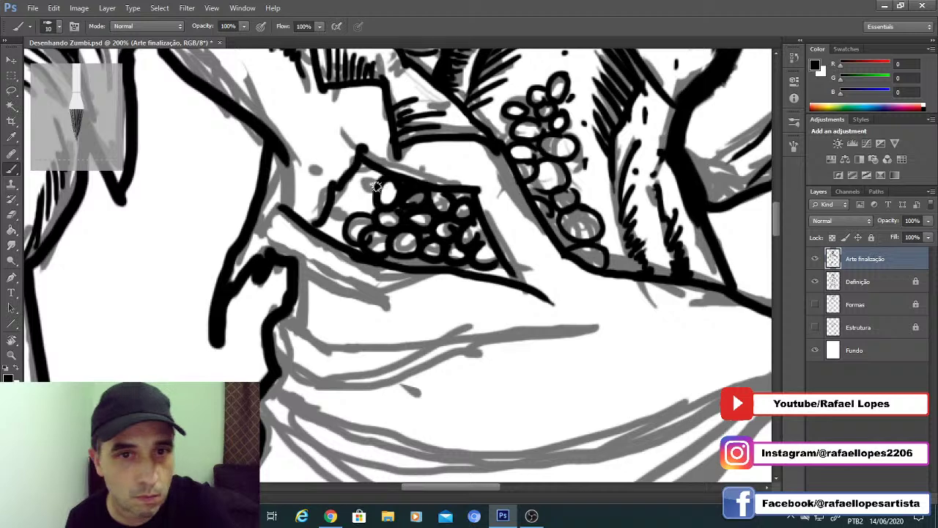
{"action": "mouse_move", "coordinate": [376, 180]}
{"action": "left_mouse_down"}
{"action": "mouse_move", "coordinate": [347, 201]}
{"action": "mouse_move", "coordinate": [368, 185]}
{"action": "mouse_move", "coordinate": [366, 196]}
{"action": "mouse_move", "coordinate": [336, 199]}
{"action": "mouse_move", "coordinate": [347, 200]}
{"action": "mouse_move", "coordinate": [346, 183]}
{"action": "mouse_move", "coordinate": [359, 176]}
{"action": "mouse_move", "coordinate": [342, 178]}
{"action": "mouse_move", "coordinate": [300, 211]}
{"action": "mouse_move", "coordinate": [316, 217]}
{"action": "left_mouse_up"}
{"action": "key", "text": "ctrl+z"}
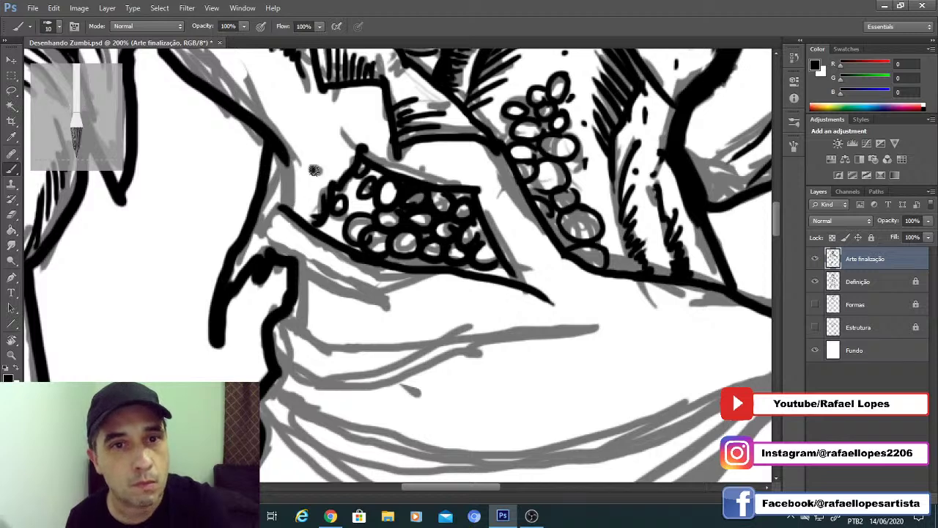
Step: Stipple 10 px dots on the skin around the belly wound's upper and outer edges
{"action": "left_click", "coordinate": [474, 168]}
{"action": "left_click", "coordinate": [482, 172]}
{"action": "left_click", "coordinate": [456, 158]}
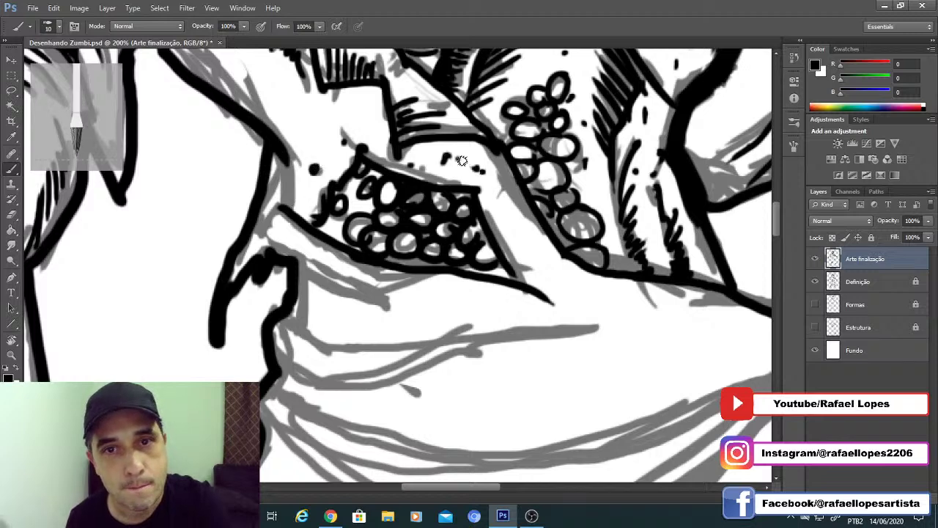
{"action": "left_click", "coordinate": [503, 212]}
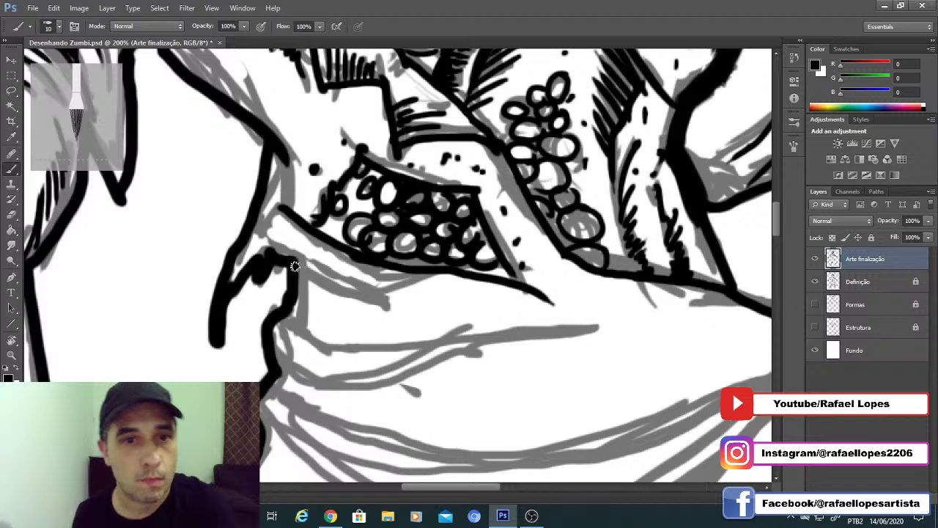
Step: Ink the flowing fold lines of the waist cloth with a 15 px brush
{"action": "key", "text": "]"}
{"action": "mouse_move", "coordinate": [290, 259]}
{"action": "left_mouse_down"}
{"action": "mouse_move", "coordinate": [381, 305]}
{"action": "mouse_move", "coordinate": [470, 288]}
{"action": "left_mouse_up"}
{"action": "mouse_move", "coordinate": [295, 311]}
{"action": "left_mouse_down"}
{"action": "mouse_move", "coordinate": [334, 261]}
{"action": "mouse_move", "coordinate": [378, 302]}
{"action": "mouse_move", "coordinate": [636, 276]}
{"action": "mouse_move", "coordinate": [360, 331]}
{"action": "mouse_move", "coordinate": [595, 305]}
{"action": "left_mouse_up"}
Step: Ink the round knot at the middle of the waist cord with a 15 px brush
{"action": "mouse_move", "coordinate": [545, 399]}
{"action": "left_mouse_down"}
{"action": "mouse_move", "coordinate": [569, 308]}
{"action": "mouse_move", "coordinate": [330, 262]}
{"action": "left_mouse_up"}
{"action": "key", "text": "z"}
{"action": "left_click", "coordinate": [293, 235], "text": "alt"}
{"action": "left_click", "coordinate": [294, 237], "text": "alt"}
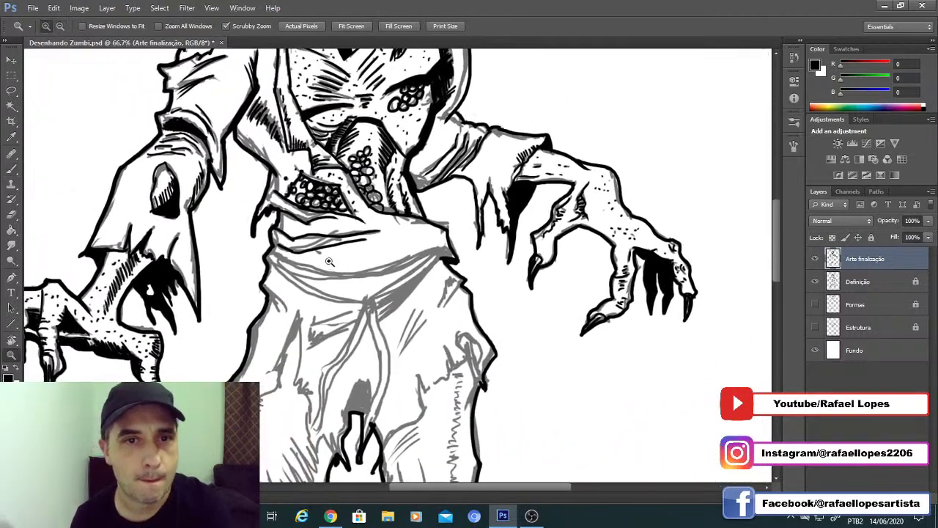
{"action": "scroll", "coordinate": [329, 262], "scroll_direction": "up", "scroll_amount": 1}
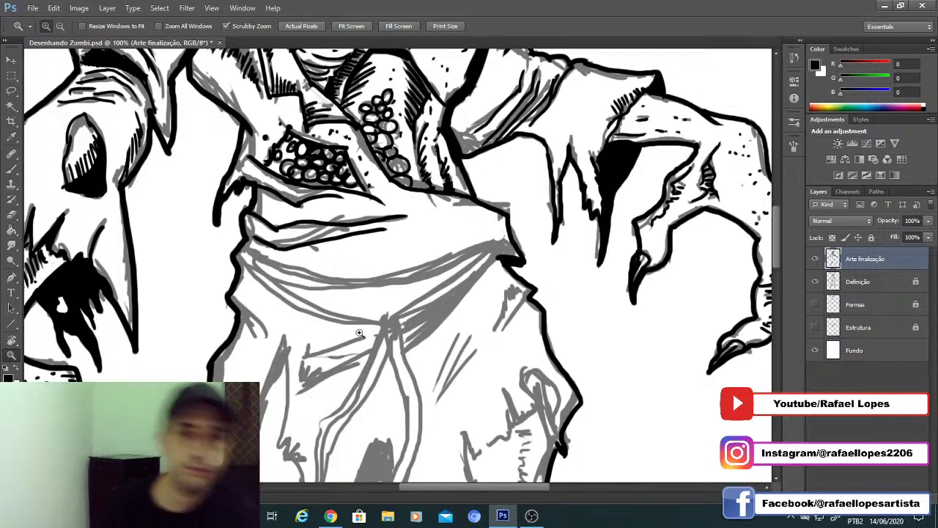
{"action": "key", "text": "b"}
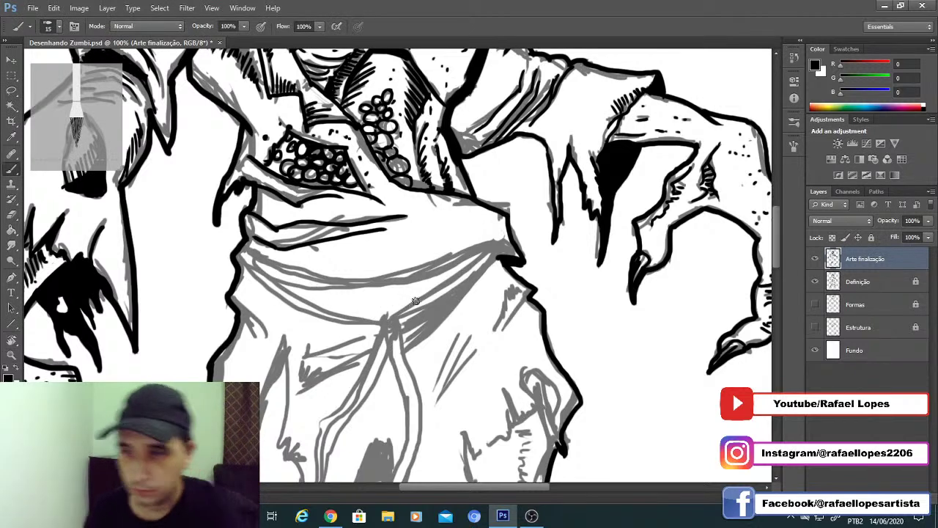
{"action": "left_click_drag", "start_coordinate": [383, 317], "coordinate": [385, 337]}
Step: Ink the two parallel curved lines of the waistband across the hips, redoing the lower line once
{"action": "left_click_drag", "start_coordinate": [383, 275], "coordinate": [388, 297]}
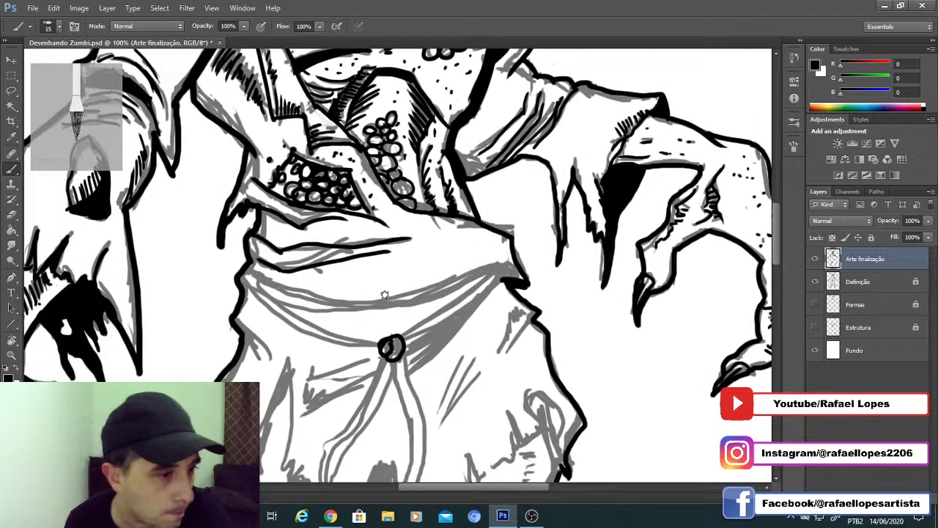
{"action": "mouse_move", "coordinate": [249, 264]}
{"action": "left_mouse_down"}
{"action": "mouse_move", "coordinate": [321, 295]}
{"action": "mouse_move", "coordinate": [377, 301]}
{"action": "mouse_move", "coordinate": [513, 260]}
{"action": "left_mouse_up"}
{"action": "left_click_drag", "start_coordinate": [245, 277], "coordinate": [313, 303]}
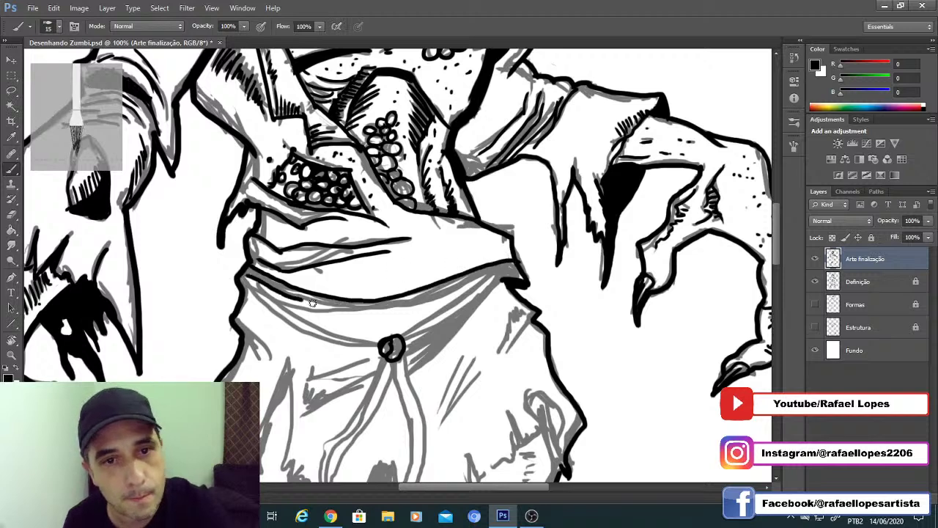
{"action": "left_click_drag", "start_coordinate": [394, 303], "coordinate": [481, 272]}
{"action": "key", "text": "ctrl+z"}
{"action": "mouse_move", "coordinate": [247, 273]}
{"action": "left_mouse_down"}
{"action": "mouse_move", "coordinate": [327, 307]}
{"action": "mouse_move", "coordinate": [366, 312]}
{"action": "left_mouse_up"}
{"action": "left_click_drag", "start_coordinate": [427, 300], "coordinate": [517, 267]}
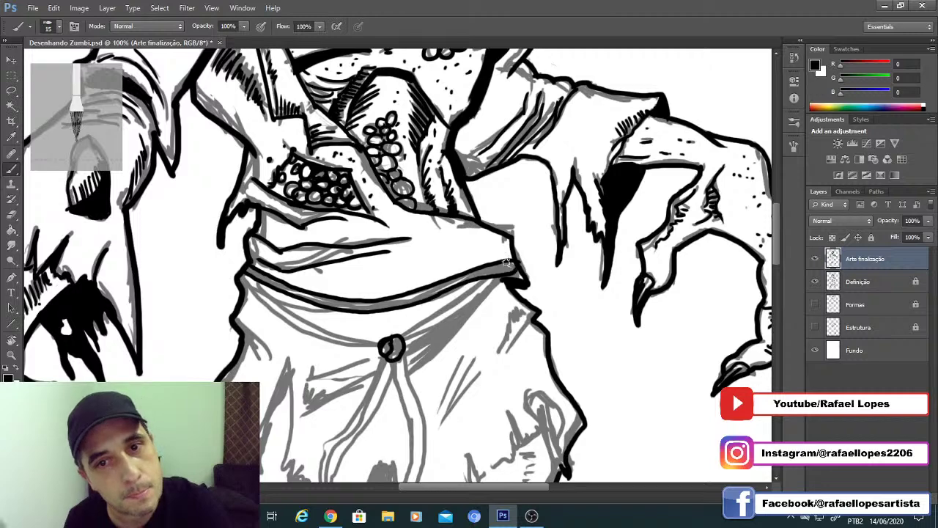
Step: Ink both edges of the waist cord running from the hip to the knot with the 15 px brush
{"action": "left_click_drag", "start_coordinate": [363, 270], "coordinate": [381, 205]}
{"action": "left_click", "coordinate": [371, 211], "text": "ctrl"}
{"action": "left_click", "coordinate": [350, 232]}
{"action": "key", "text": "b"}
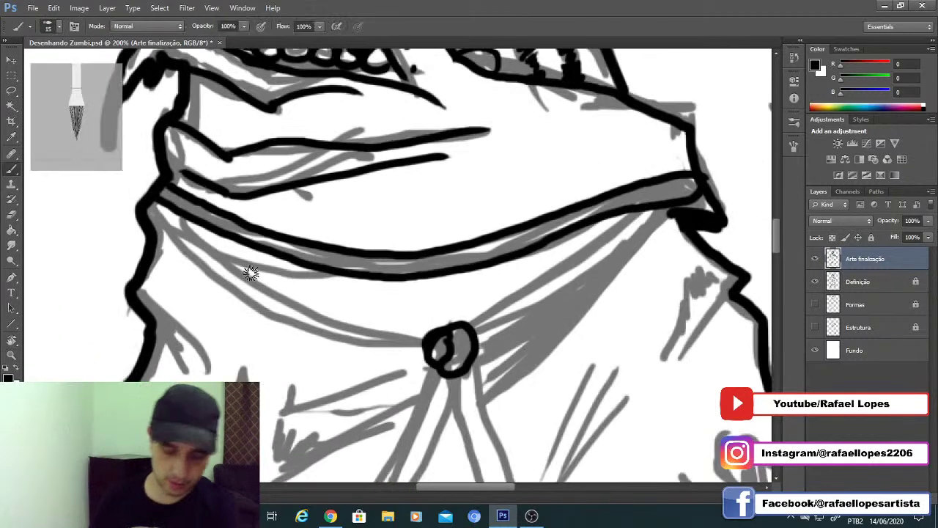
{"action": "mouse_move", "coordinate": [190, 226]}
{"action": "left_mouse_down"}
{"action": "mouse_move", "coordinate": [381, 330]}
{"action": "mouse_move", "coordinate": [429, 339]}
{"action": "mouse_move", "coordinate": [156, 220]}
{"action": "mouse_move", "coordinate": [420, 351]}
{"action": "left_mouse_up"}
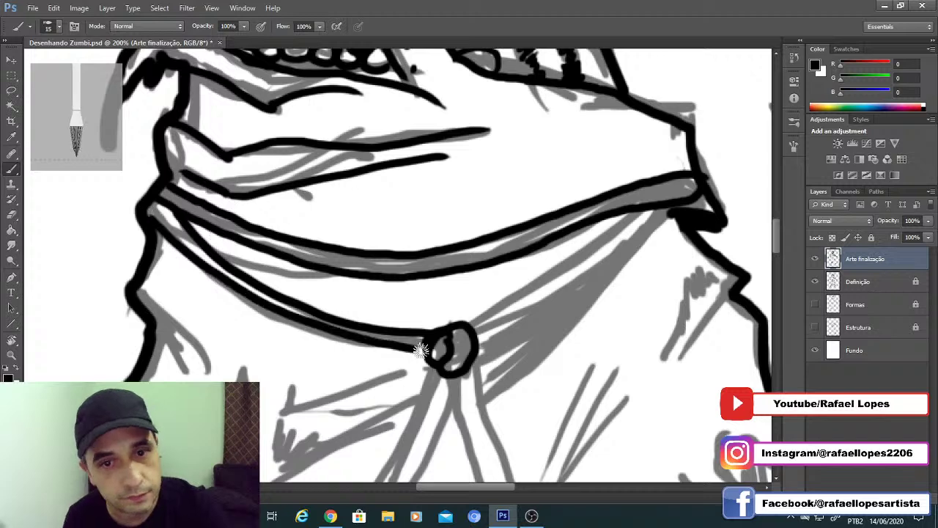
Step: Ink both edges of the waist cord from the knot up to the right-hand hip
{"action": "mouse_move", "coordinate": [463, 319]}
{"action": "left_mouse_down"}
{"action": "mouse_move", "coordinate": [316, 313]}
{"action": "mouse_move", "coordinate": [513, 207]}
{"action": "left_mouse_up"}
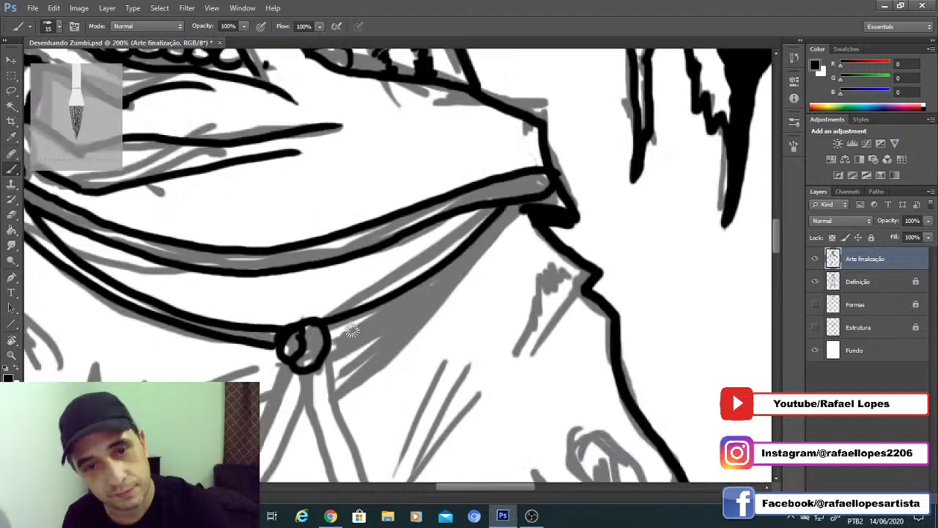
{"action": "left_click_drag", "start_coordinate": [259, 235], "coordinate": [415, 203]}
Step: With a 9 px brush, ink diagonal rope-twist marks across the right half of the waistband
{"action": "key", "text": "bracketleft"}
{"action": "key", "text": "bracketleft"}
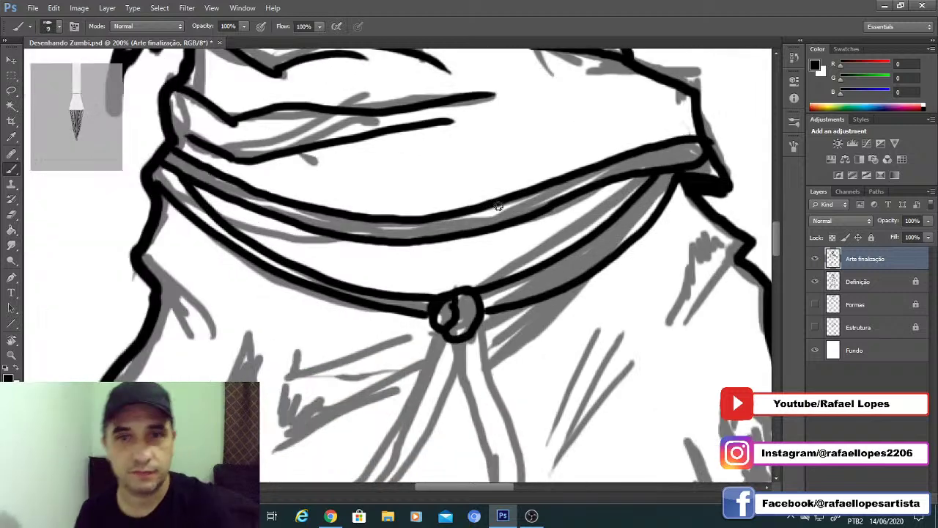
{"action": "left_click_drag", "start_coordinate": [502, 206], "coordinate": [494, 222]}
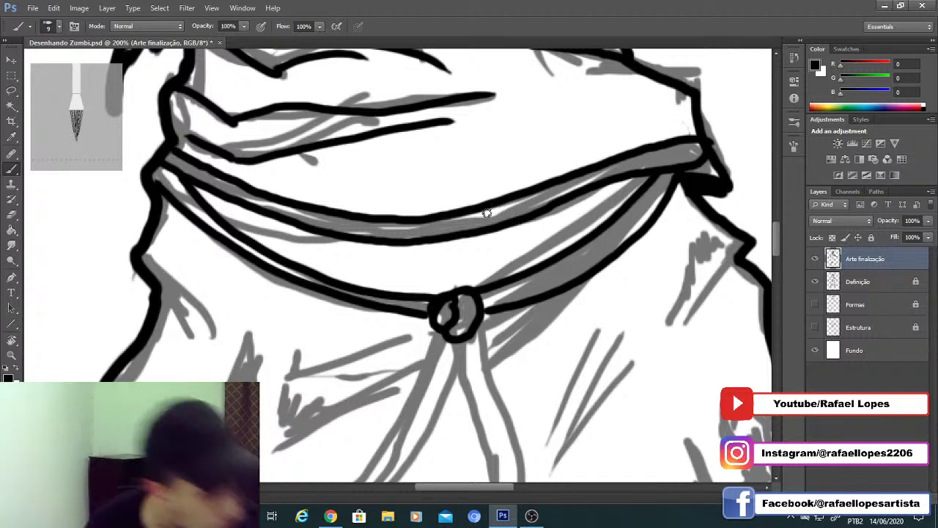
{"action": "mouse_move", "coordinate": [479, 213]}
{"action": "left_mouse_down"}
{"action": "mouse_move", "coordinate": [507, 201]}
{"action": "mouse_move", "coordinate": [481, 209]}
{"action": "mouse_move", "coordinate": [478, 222]}
{"action": "mouse_move", "coordinate": [513, 205]}
{"action": "mouse_move", "coordinate": [481, 226]}
{"action": "left_mouse_up"}
{"action": "key", "text": "ctrl+z"}
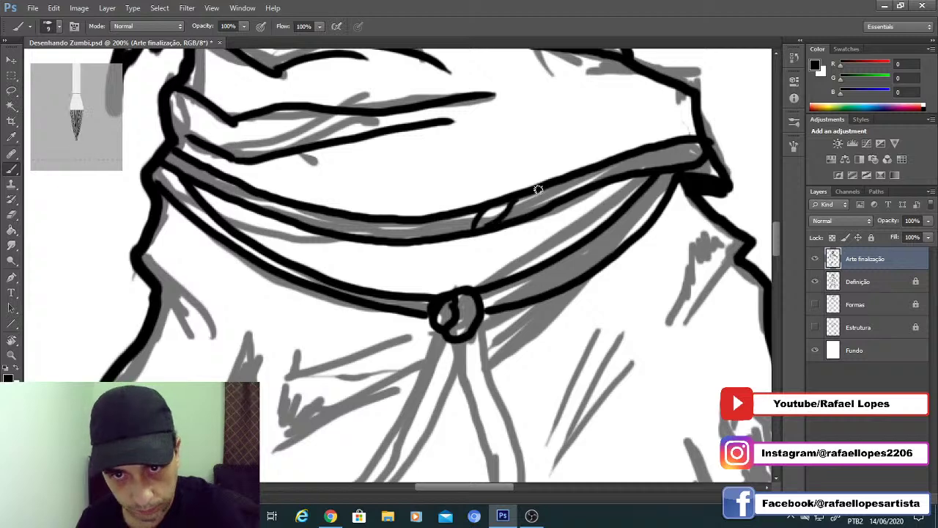
{"action": "mouse_move", "coordinate": [525, 201]}
{"action": "left_mouse_down"}
{"action": "mouse_move", "coordinate": [578, 175]}
{"action": "mouse_move", "coordinate": [575, 186]}
{"action": "mouse_move", "coordinate": [600, 169]}
{"action": "mouse_move", "coordinate": [624, 177]}
{"action": "mouse_move", "coordinate": [651, 152]}
{"action": "mouse_move", "coordinate": [648, 172]}
{"action": "mouse_move", "coordinate": [665, 170]}
{"action": "mouse_move", "coordinate": [697, 140]}
{"action": "left_mouse_up"}
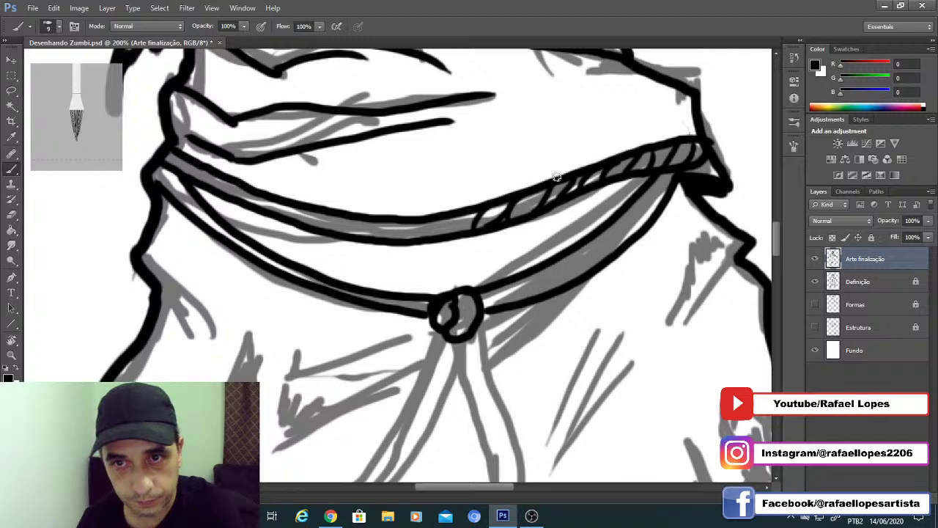
Step: Continue the diagonal rope-twist marks along the rest of the waistband to its left-hand end
{"action": "mouse_move", "coordinate": [411, 201]}
{"action": "left_mouse_down"}
{"action": "mouse_move", "coordinate": [473, 180]}
{"action": "mouse_move", "coordinate": [540, 186]}
{"action": "mouse_move", "coordinate": [531, 217]}
{"action": "left_mouse_up"}
{"action": "left_click_drag", "start_coordinate": [531, 217], "coordinate": [509, 220]}
{"action": "mouse_move", "coordinate": [509, 220]}
{"action": "left_mouse_down"}
{"action": "mouse_move", "coordinate": [488, 205]}
{"action": "mouse_move", "coordinate": [476, 219]}
{"action": "left_mouse_up"}
{"action": "left_click_drag", "start_coordinate": [458, 199], "coordinate": [446, 213]}
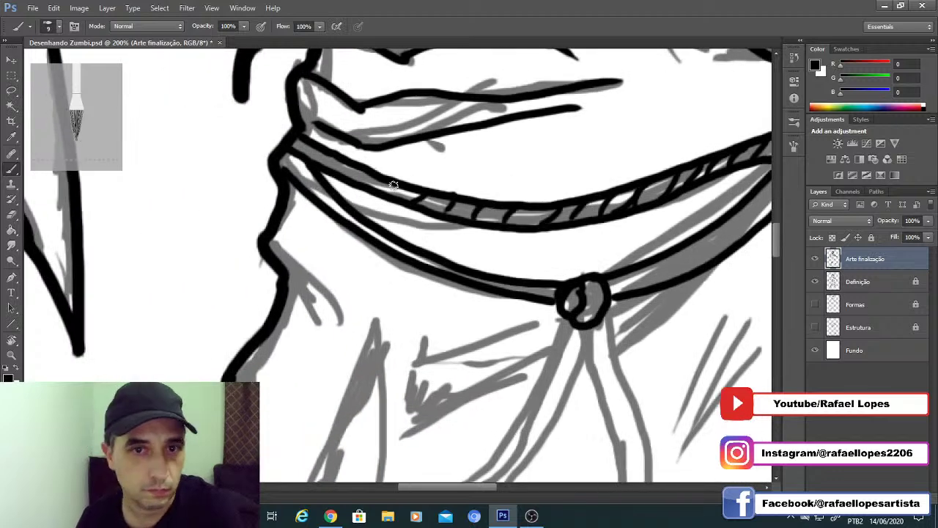
{"action": "left_click_drag", "start_coordinate": [396, 184], "coordinate": [385, 195]}
{"action": "left_click_drag", "start_coordinate": [370, 174], "coordinate": [360, 186]}
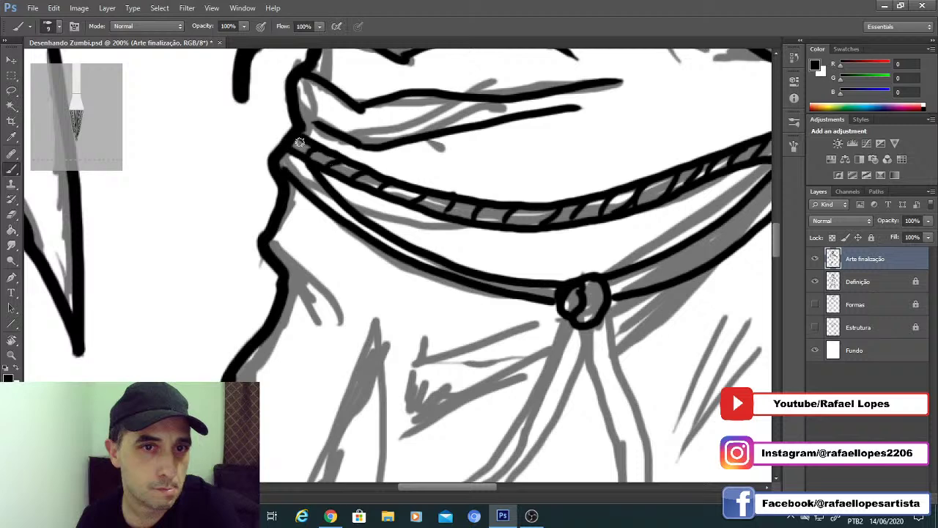
Step: Ink curved rope-twist marks on the waist cord between the knot and the right-hand hip
{"action": "left_click_drag", "start_coordinate": [591, 270], "coordinate": [377, 176]}
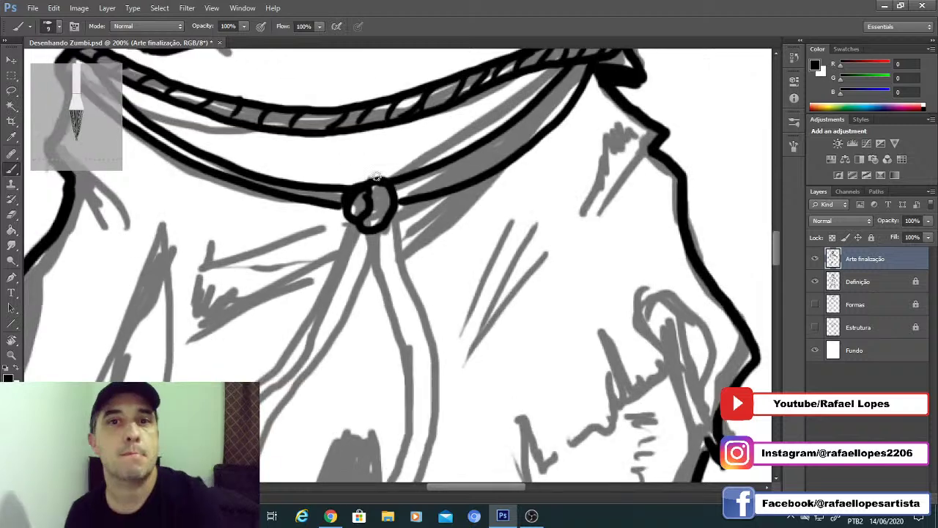
{"action": "left_click_drag", "start_coordinate": [433, 170], "coordinate": [426, 184]}
{"action": "mouse_move", "coordinate": [453, 162]}
{"action": "left_mouse_down"}
{"action": "mouse_move", "coordinate": [444, 176]}
{"action": "mouse_move", "coordinate": [466, 165]}
{"action": "left_mouse_up"}
{"action": "left_click_drag", "start_coordinate": [490, 144], "coordinate": [481, 156]}
{"action": "left_click_drag", "start_coordinate": [506, 134], "coordinate": [497, 148]}
{"action": "left_click_drag", "start_coordinate": [522, 119], "coordinate": [518, 140]}
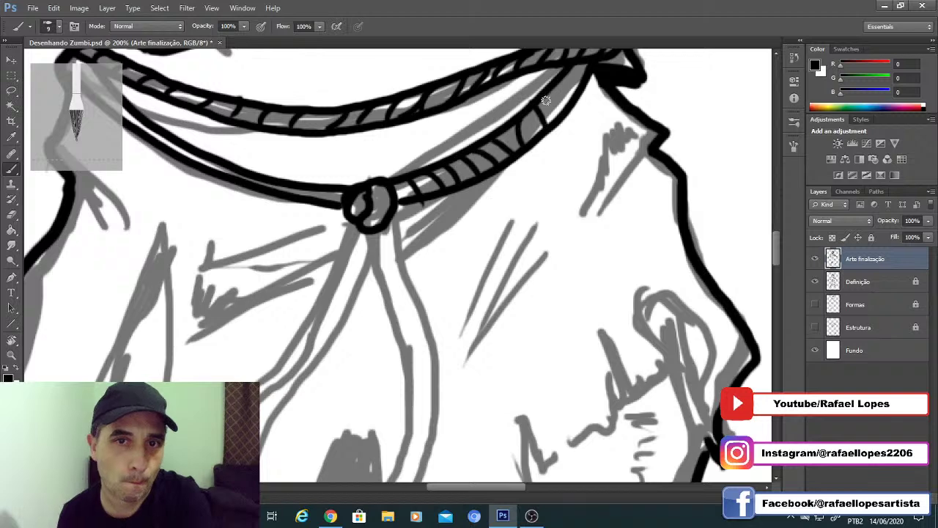
Step: Ink short rope-twist marks on the thin waist cord between the knot and the left-hand hip
{"action": "left_click_drag", "start_coordinate": [334, 189], "coordinate": [594, 218]}
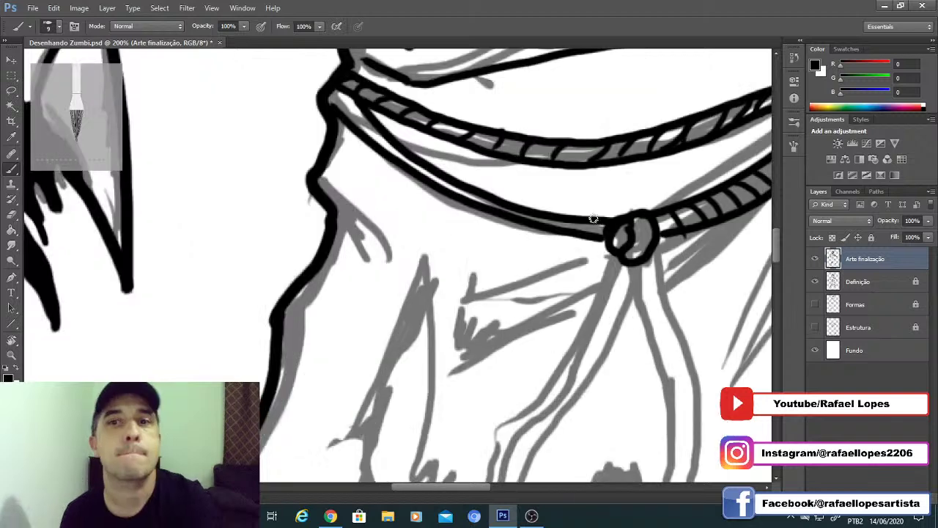
{"action": "left_click_drag", "start_coordinate": [577, 220], "coordinate": [568, 231]}
{"action": "left_click_drag", "start_coordinate": [527, 210], "coordinate": [518, 217]}
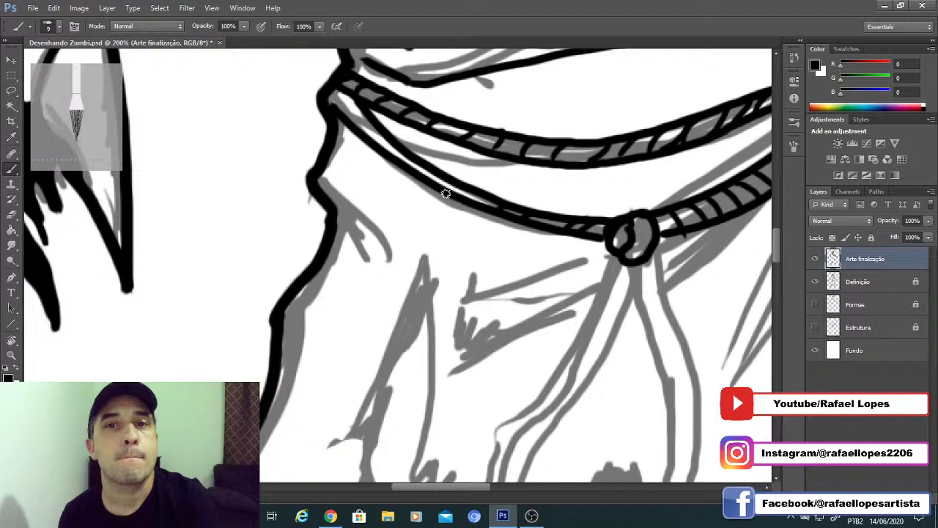
{"action": "left_click_drag", "start_coordinate": [445, 192], "coordinate": [365, 110]}
Step: Check the rope details against the whole figure and return to the area around the knot
{"action": "left_click", "coordinate": [424, 209], "text": "alt"}
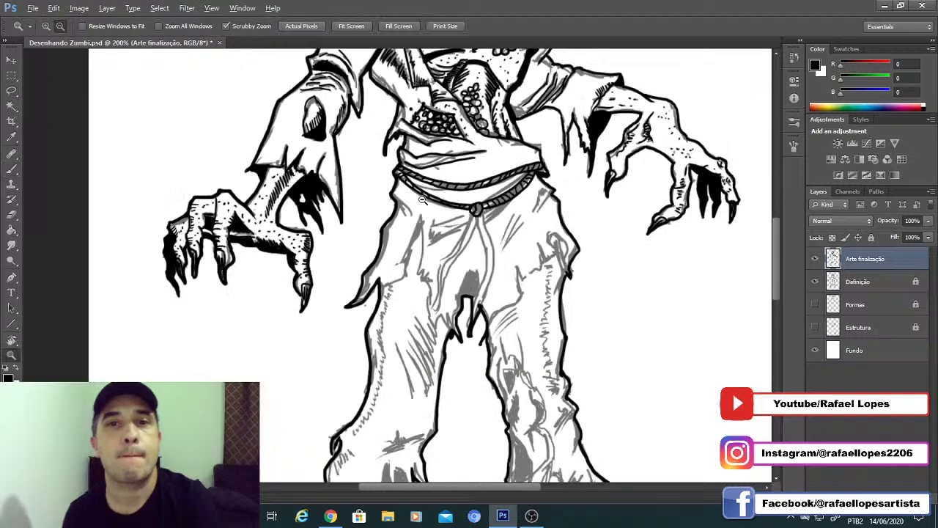
{"action": "left_click", "coordinate": [424, 237], "text": "alt"}
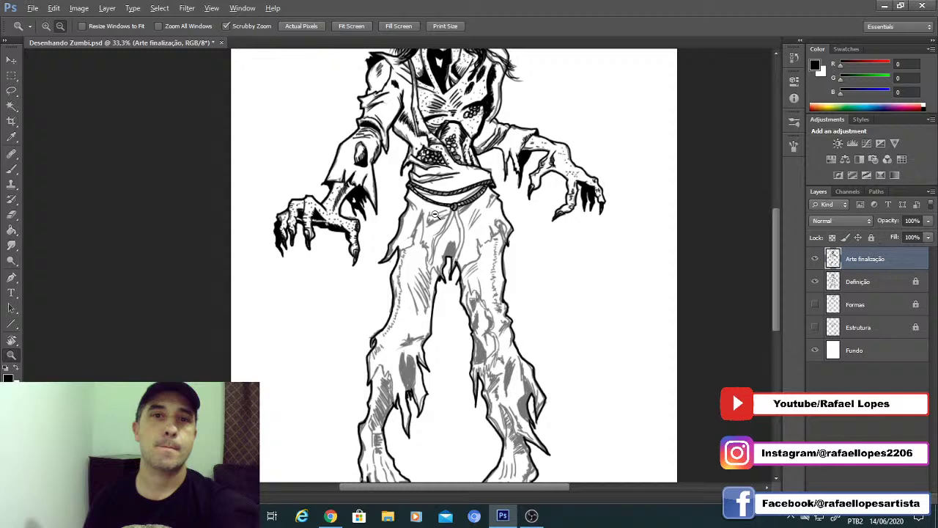
{"action": "left_click", "coordinate": [435, 215], "text": "alt"}
{"action": "left_click", "coordinate": [390, 250]}
{"action": "left_click", "coordinate": [390, 249]}
{"action": "left_click", "coordinate": [390, 249]}
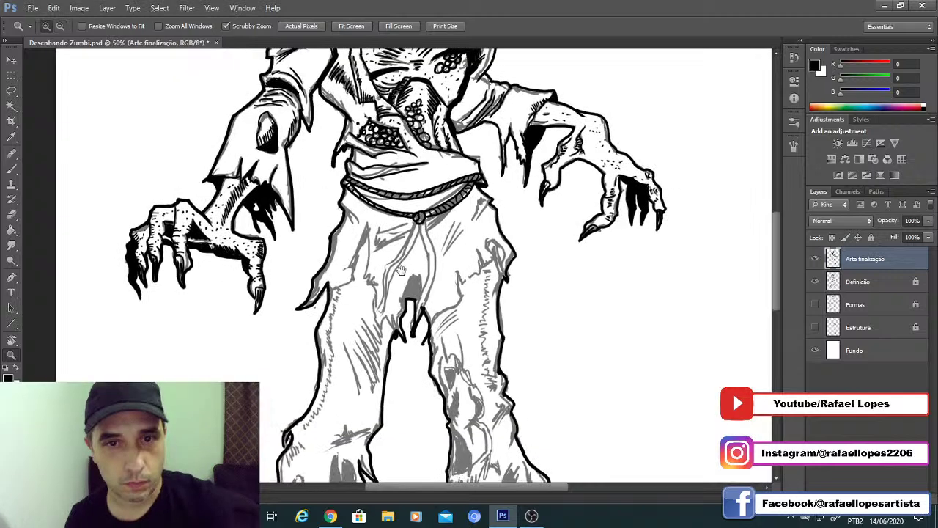
{"action": "left_click", "coordinate": [407, 260]}
{"action": "left_click", "coordinate": [407, 260]}
{"action": "left_click_drag", "start_coordinate": [431, 249], "coordinate": [444, 286]}
{"action": "left_click", "coordinate": [444, 286]}
Step: Hatch a dense black shadow under the cord beside the knot, starting at 9 px and thickening it from 15 px
{"action": "key", "text": "b"}
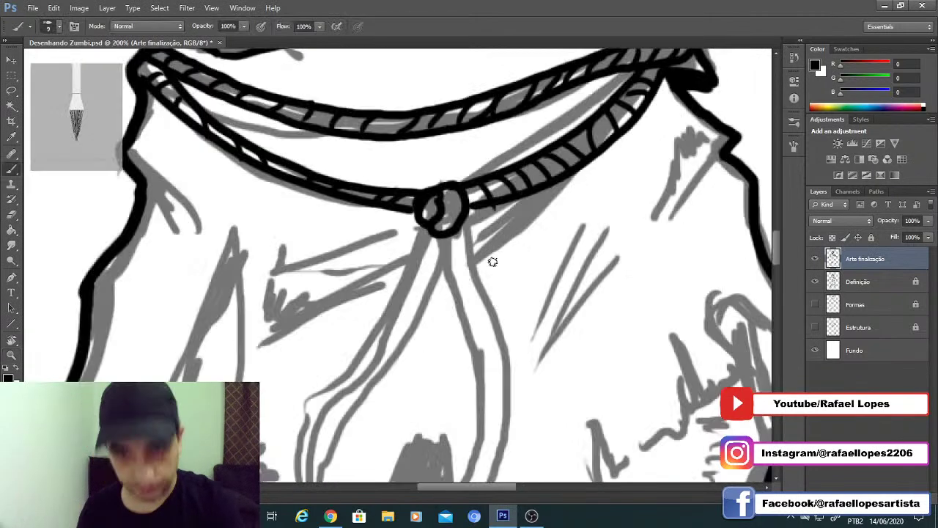
{"action": "left_click_drag", "start_coordinate": [476, 233], "coordinate": [531, 195]}
{"action": "mouse_move", "coordinate": [476, 251]}
{"action": "left_mouse_down"}
{"action": "mouse_move", "coordinate": [534, 200]}
{"action": "mouse_move", "coordinate": [499, 247]}
{"action": "left_mouse_up"}
{"action": "left_click_drag", "start_coordinate": [555, 186], "coordinate": [507, 255]}
{"action": "left_click_drag", "start_coordinate": [568, 180], "coordinate": [517, 266]}
{"action": "key", "text": "bracketright"}
{"action": "key", "text": "bracketright"}
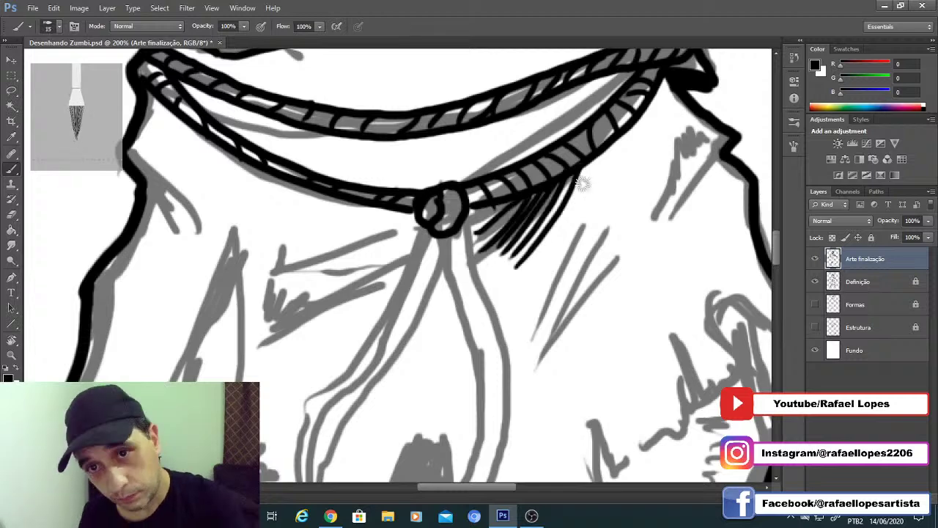
{"action": "mouse_move", "coordinate": [584, 171]}
{"action": "left_mouse_down"}
{"action": "mouse_move", "coordinate": [529, 277]}
{"action": "mouse_move", "coordinate": [541, 254]}
{"action": "left_mouse_up"}
{"action": "key", "text": "bracketright"}
{"action": "mouse_move", "coordinate": [568, 185]}
{"action": "left_mouse_down"}
{"action": "mouse_move", "coordinate": [541, 223]}
{"action": "mouse_move", "coordinate": [547, 193]}
{"action": "mouse_move", "coordinate": [472, 223]}
{"action": "left_mouse_up"}
Step: With an 8 px brush, hatch slanted fold lines on the trousers just below the cord's shadow
{"action": "key", "text": "bracketleft"}
{"action": "key", "text": "bracketleft"}
{"action": "key", "text": "bracketleft"}
{"action": "key", "text": "bracketleft"}
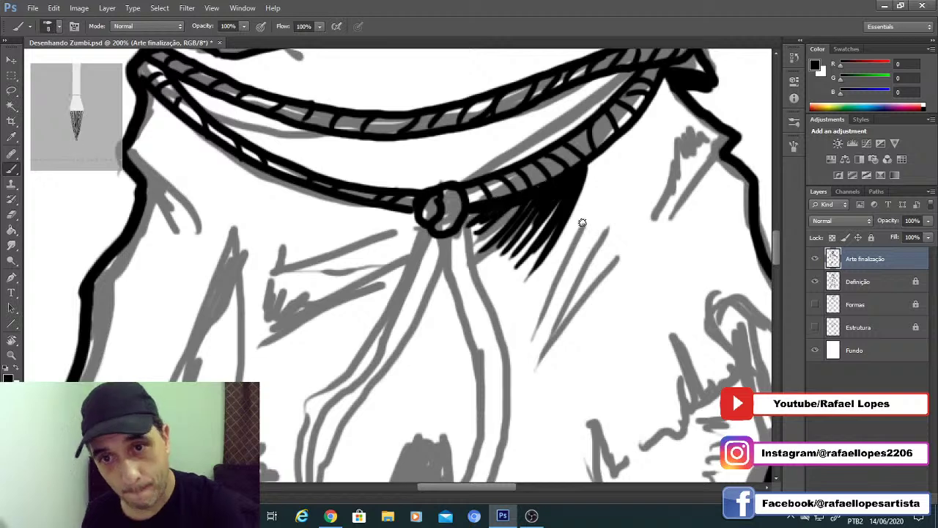
{"action": "left_click_drag", "start_coordinate": [584, 211], "coordinate": [525, 348]}
{"action": "left_click_drag", "start_coordinate": [605, 221], "coordinate": [546, 323]}
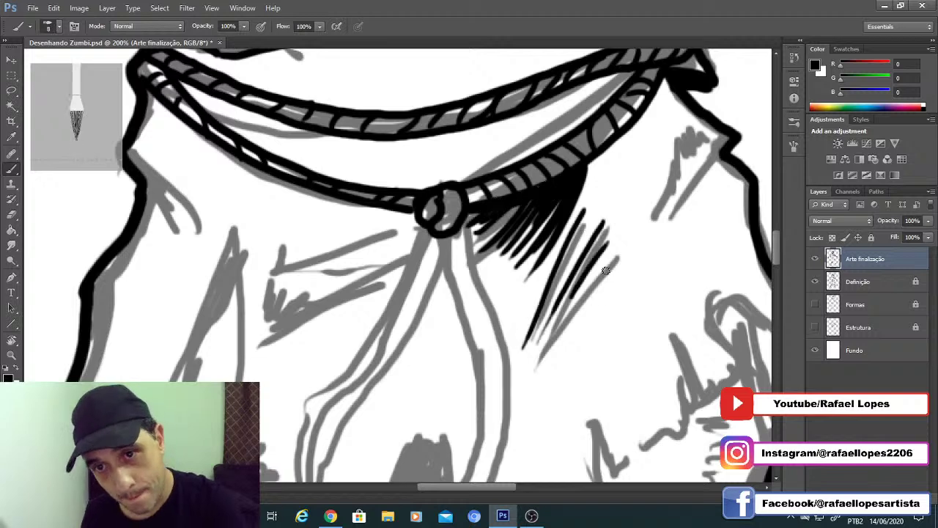
{"action": "left_click_drag", "start_coordinate": [625, 253], "coordinate": [527, 377]}
{"action": "left_click_drag", "start_coordinate": [637, 282], "coordinate": [559, 359]}
{"action": "left_click_drag", "start_coordinate": [640, 265], "coordinate": [579, 341]}
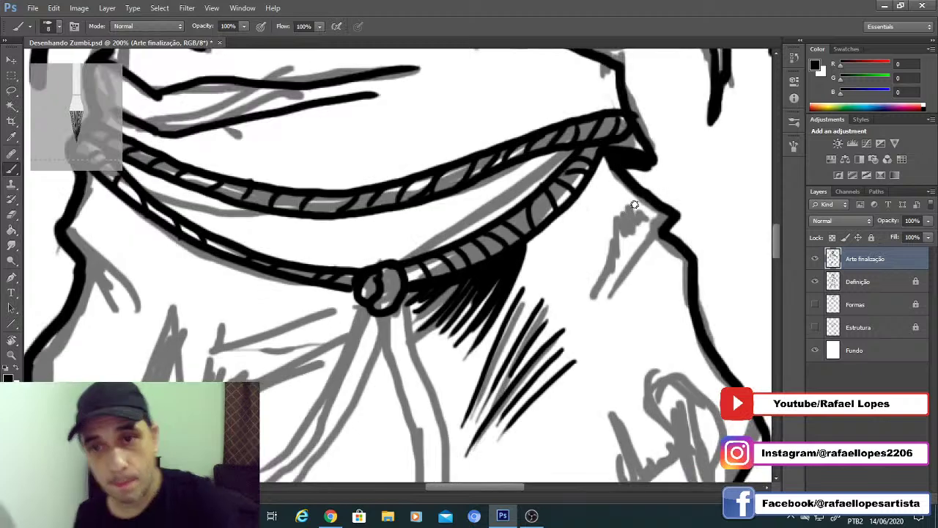
Step: Hatch the fold below the right-hand hip with short strokes and add small crease marks along the trouser edge
{"action": "left_click_drag", "start_coordinate": [612, 203], "coordinate": [643, 217]}
{"action": "left_click_drag", "start_coordinate": [616, 211], "coordinate": [639, 221]}
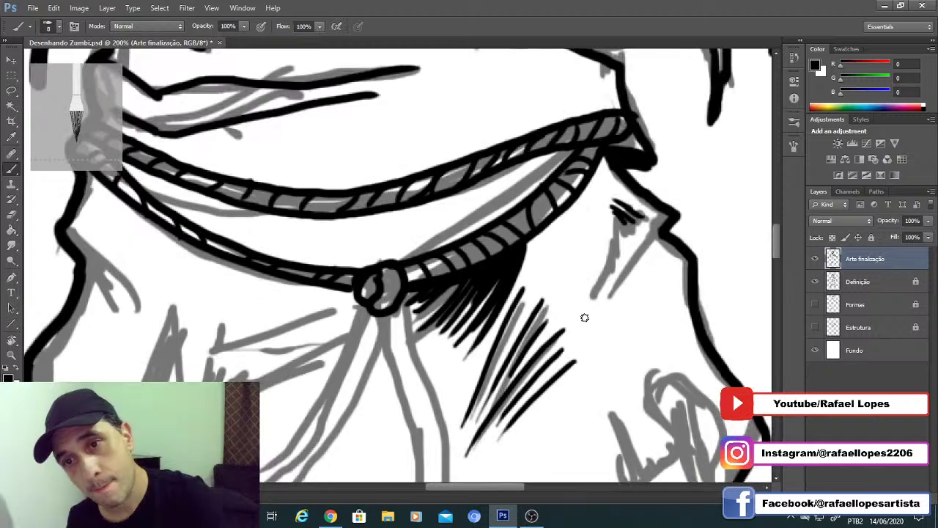
{"action": "left_click_drag", "start_coordinate": [638, 212], "coordinate": [581, 317]}
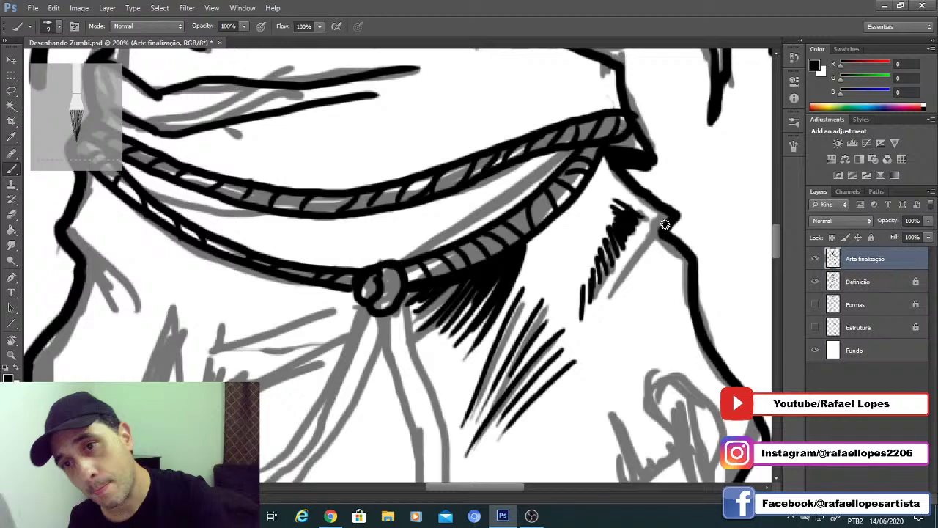
{"action": "left_click_drag", "start_coordinate": [665, 224], "coordinate": [613, 150]}
{"action": "left_click_drag", "start_coordinate": [613, 218], "coordinate": [622, 236]}
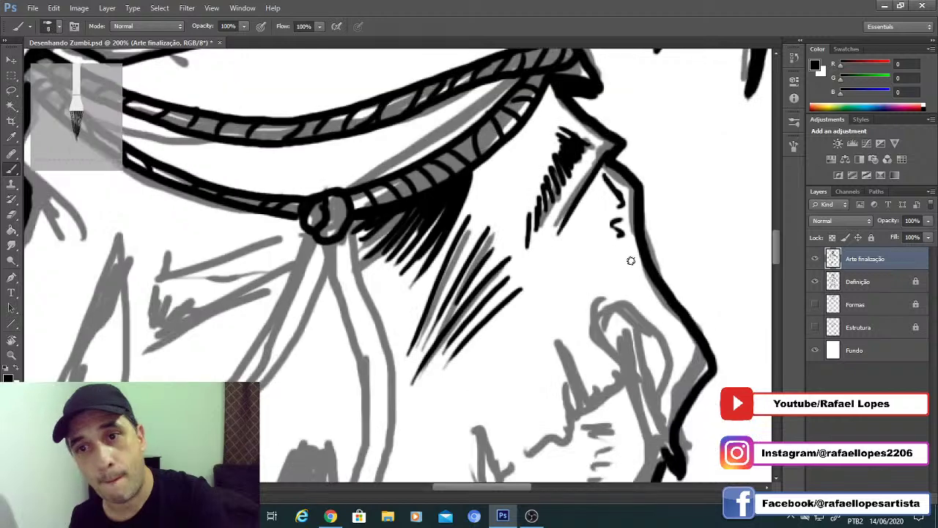
Step: Ink both edges of the right-hand hanging cord with a 15 px brush and clean up its lower end with a 5 px eraser
{"action": "left_click_drag", "start_coordinate": [378, 478], "coordinate": [591, 368]}
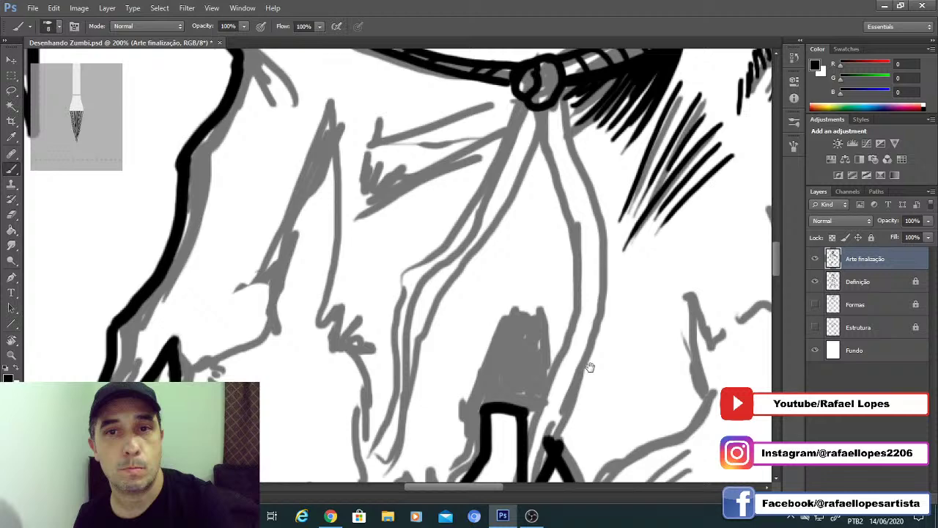
{"action": "key", "text": "]"}
{"action": "mouse_move", "coordinate": [542, 107]}
{"action": "left_mouse_down"}
{"action": "mouse_move", "coordinate": [572, 223]}
{"action": "mouse_move", "coordinate": [598, 133]}
{"action": "mouse_move", "coordinate": [613, 209]}
{"action": "mouse_move", "coordinate": [561, 322]}
{"action": "mouse_move", "coordinate": [563, 371]}
{"action": "left_mouse_up"}
{"action": "key", "text": "]"}
{"action": "left_click_drag", "start_coordinate": [585, 226], "coordinate": [560, 323]}
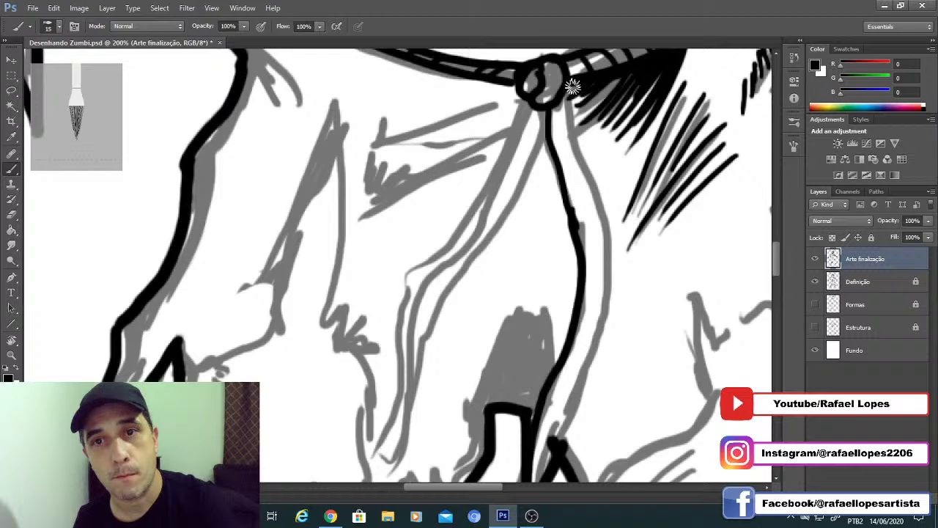
{"action": "mouse_move", "coordinate": [573, 87]}
{"action": "left_mouse_down"}
{"action": "mouse_move", "coordinate": [605, 280]}
{"action": "mouse_move", "coordinate": [550, 495]}
{"action": "left_mouse_up"}
{"action": "left_click_drag", "start_coordinate": [523, 366], "coordinate": [566, 163]}
{"action": "key", "text": "e"}
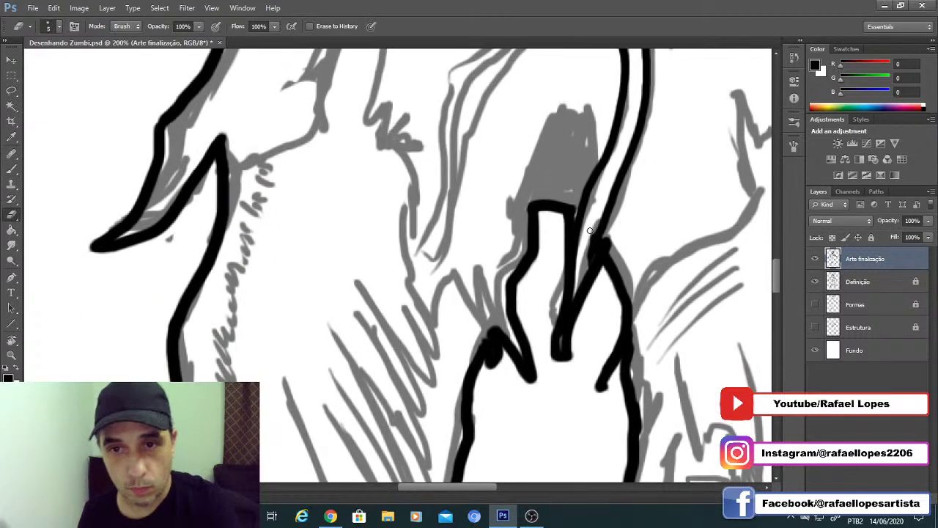
{"action": "left_click_drag", "start_coordinate": [504, 213], "coordinate": [553, 287]}
{"action": "key", "text": "b"}
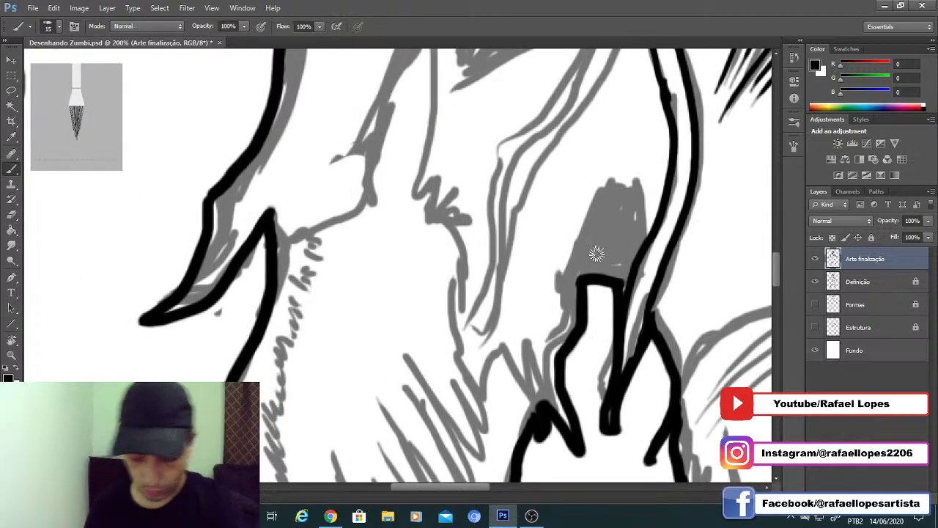
Step: Outline the dark gap at the crotch and fill it solid black, using a 25 px brush for the fill
{"action": "mouse_move", "coordinate": [641, 192]}
{"action": "left_mouse_down"}
{"action": "mouse_move", "coordinate": [611, 209]}
{"action": "mouse_move", "coordinate": [585, 278]}
{"action": "mouse_move", "coordinate": [644, 244]}
{"action": "left_mouse_up"}
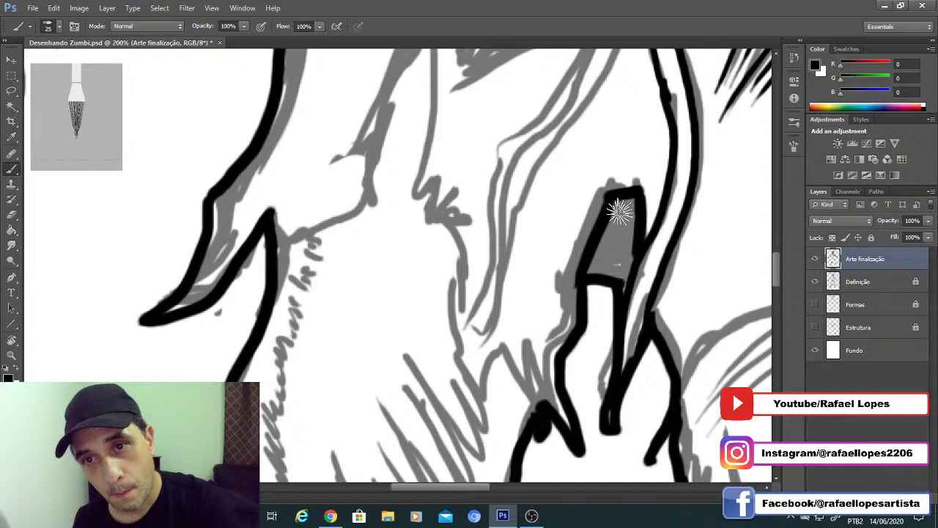
{"action": "key", "text": "["}
{"action": "key", "text": "["}
{"action": "mouse_move", "coordinate": [618, 207]}
{"action": "left_mouse_down"}
{"action": "mouse_move", "coordinate": [632, 211]}
{"action": "mouse_move", "coordinate": [618, 198]}
{"action": "mouse_move", "coordinate": [608, 260]}
{"action": "mouse_move", "coordinate": [629, 292]}
{"action": "mouse_move", "coordinate": [616, 257]}
{"action": "mouse_move", "coordinate": [597, 258]}
{"action": "mouse_move", "coordinate": [617, 272]}
{"action": "mouse_move", "coordinate": [584, 220]}
{"action": "mouse_move", "coordinate": [614, 139]}
{"action": "left_mouse_up"}
Step: Ink the long pointed tear and its jagged cloth edge on the left-hand thigh with a 15 px brush
{"action": "key", "text": "space"}
{"action": "key", "text": "z"}
{"action": "left_click", "coordinate": [496, 194], "text": "alt"}
{"action": "left_click", "coordinate": [494, 192], "text": "alt"}
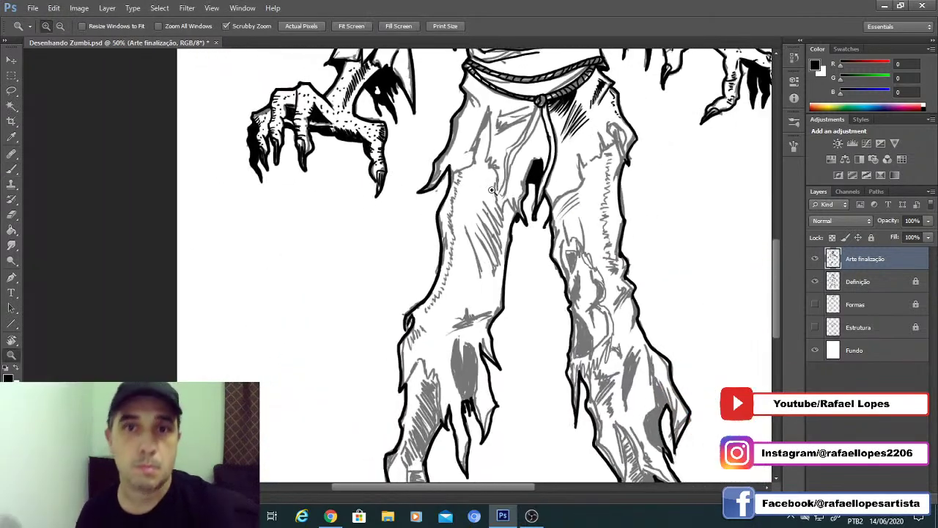
{"action": "mouse_move", "coordinate": [514, 153]}
{"action": "left_mouse_down"}
{"action": "mouse_move", "coordinate": [530, 209]}
{"action": "mouse_move", "coordinate": [494, 203]}
{"action": "mouse_move", "coordinate": [491, 241]}
{"action": "mouse_move", "coordinate": [522, 264]}
{"action": "mouse_move", "coordinate": [492, 292]}
{"action": "mouse_move", "coordinate": [547, 268]}
{"action": "mouse_move", "coordinate": [542, 241]}
{"action": "mouse_move", "coordinate": [556, 207]}
{"action": "left_mouse_up"}
{"action": "left_click", "coordinate": [484, 233]}
{"action": "left_click", "coordinate": [483, 235]}
{"action": "key", "text": "b"}
{"action": "left_click_drag", "start_coordinate": [569, 157], "coordinate": [568, 268]}
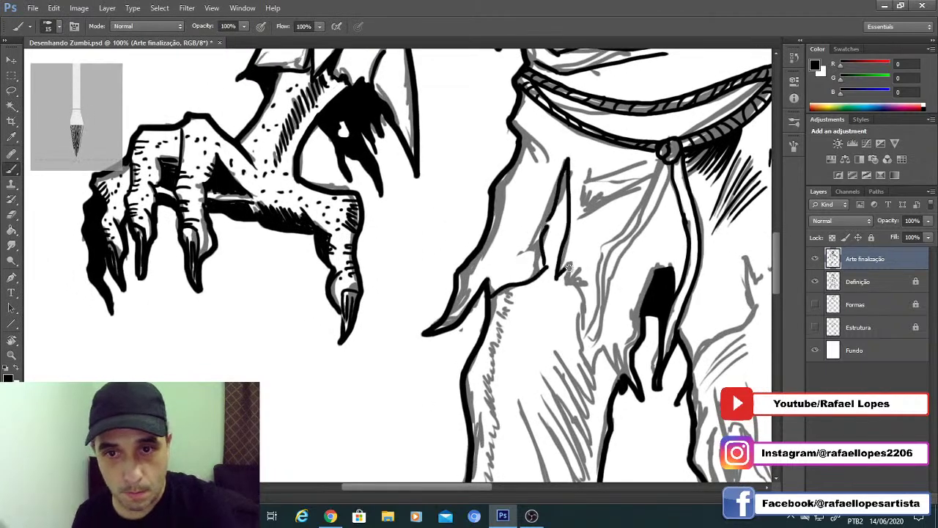
{"action": "left_click_drag", "start_coordinate": [584, 301], "coordinate": [580, 316]}
Step: Ink both edges of the left-hand hanging cord from the knot to its tip with a 15 px brush
{"action": "mouse_move", "coordinate": [589, 262]}
{"action": "left_mouse_down"}
{"action": "mouse_move", "coordinate": [553, 272]}
{"action": "mouse_move", "coordinate": [567, 210]}
{"action": "left_mouse_up"}
{"action": "key", "text": "z"}
{"action": "left_click", "coordinate": [590, 243]}
{"action": "left_click_drag", "start_coordinate": [631, 127], "coordinate": [638, 170]}
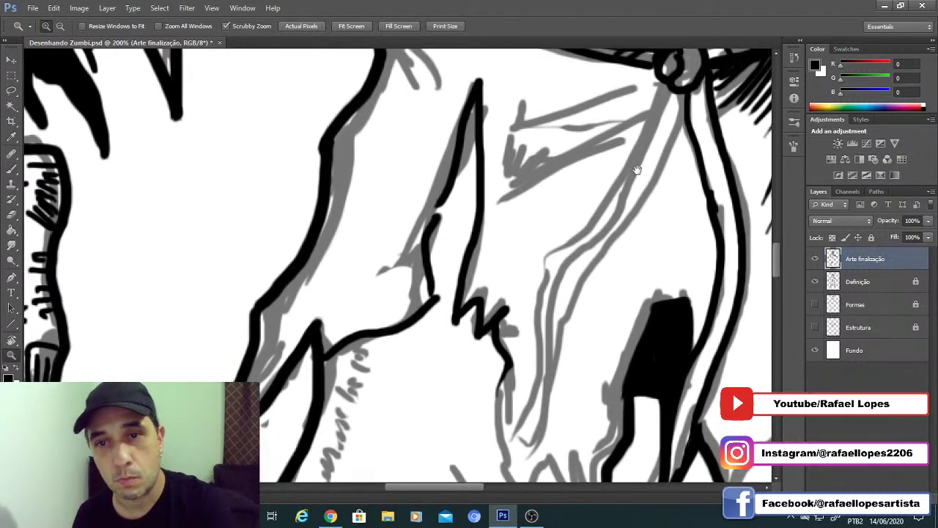
{"action": "key", "text": "b"}
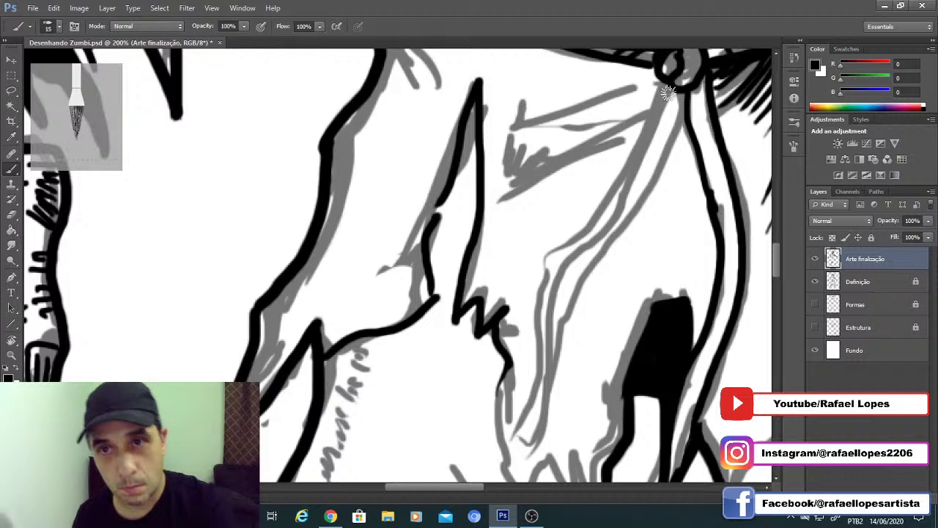
{"action": "mouse_move", "coordinate": [668, 84]}
{"action": "left_mouse_down"}
{"action": "mouse_move", "coordinate": [644, 176]}
{"action": "mouse_move", "coordinate": [587, 255]}
{"action": "mouse_move", "coordinate": [513, 449]}
{"action": "mouse_move", "coordinate": [541, 363]}
{"action": "mouse_move", "coordinate": [541, 281]}
{"action": "mouse_move", "coordinate": [636, 157]}
{"action": "mouse_move", "coordinate": [669, 86]}
{"action": "mouse_move", "coordinate": [650, 177]}
{"action": "left_mouse_up"}
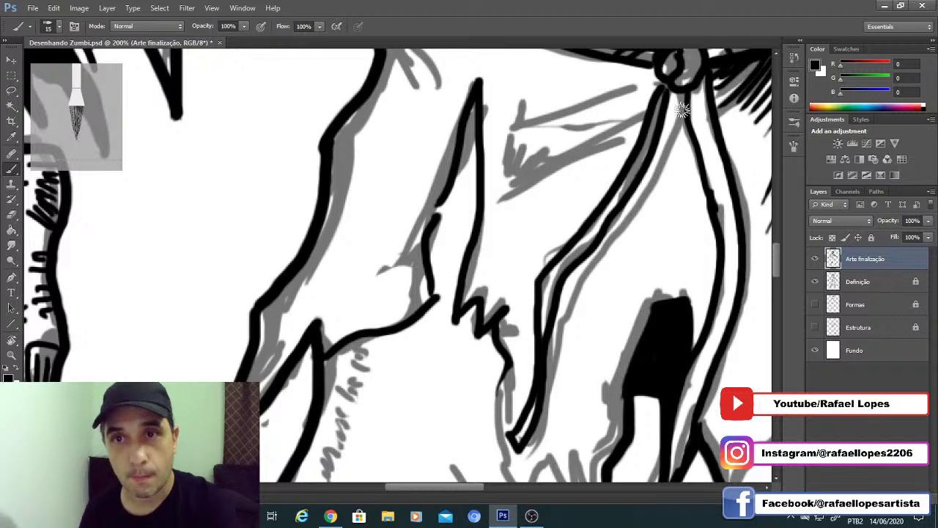
Step: With a 10 px brush, ink rope-twist marks down the full length of the right-hand hanging cord
{"action": "mouse_move", "coordinate": [705, 143]}
{"action": "left_mouse_down"}
{"action": "mouse_move", "coordinate": [714, 200]}
{"action": "mouse_move", "coordinate": [728, 219]}
{"action": "left_mouse_up"}
{"action": "left_click_drag", "start_coordinate": [706, 284], "coordinate": [682, 204]}
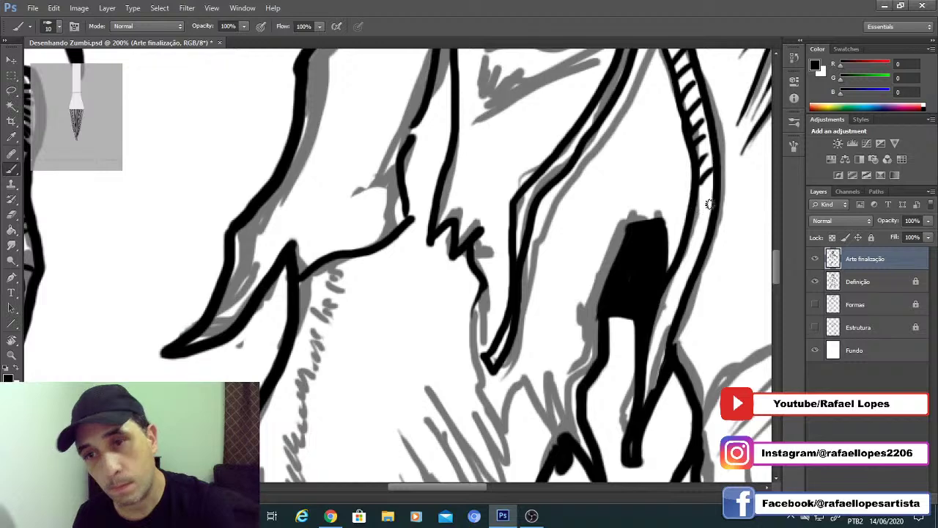
{"action": "left_click_drag", "start_coordinate": [675, 305], "coordinate": [660, 315]}
{"action": "left_click_drag", "start_coordinate": [672, 324], "coordinate": [655, 336]}
{"action": "left_click_drag", "start_coordinate": [663, 339], "coordinate": [649, 368]}
{"action": "left_click_drag", "start_coordinate": [657, 371], "coordinate": [647, 394]}
Step: Ink rope-twist marks down the full length of the left-hand hanging cord with the 10 px brush
{"action": "left_click_drag", "start_coordinate": [625, 281], "coordinate": [620, 396]}
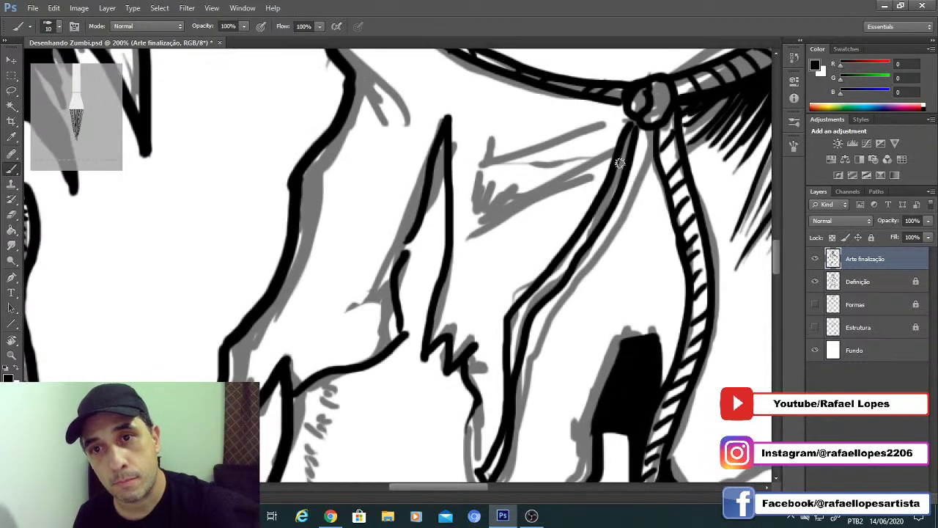
{"action": "left_click_drag", "start_coordinate": [569, 248], "coordinate": [604, 193]}
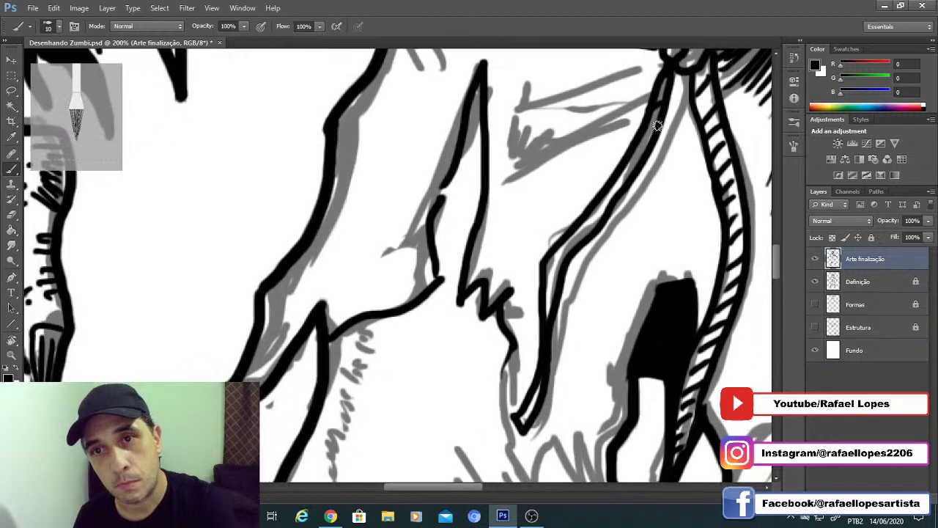
{"action": "mouse_move", "coordinate": [639, 160]}
{"action": "left_mouse_down"}
{"action": "mouse_move", "coordinate": [599, 205]}
{"action": "mouse_move", "coordinate": [582, 248]}
{"action": "mouse_move", "coordinate": [562, 252]}
{"action": "mouse_move", "coordinate": [558, 279]}
{"action": "left_mouse_up"}
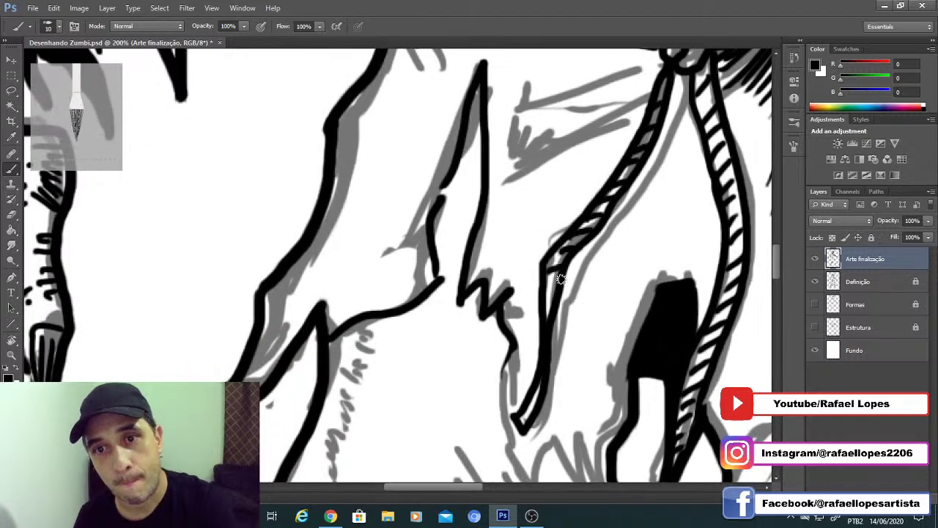
{"action": "mouse_move", "coordinate": [524, 409]}
{"action": "left_mouse_down"}
{"action": "mouse_move", "coordinate": [565, 368]}
{"action": "mouse_move", "coordinate": [558, 376]}
{"action": "left_mouse_up"}
Step: Ink short fold lines running inward from the trousers' outer edge at the left-hand hip, below the rope belt
{"action": "key", "text": "z"}
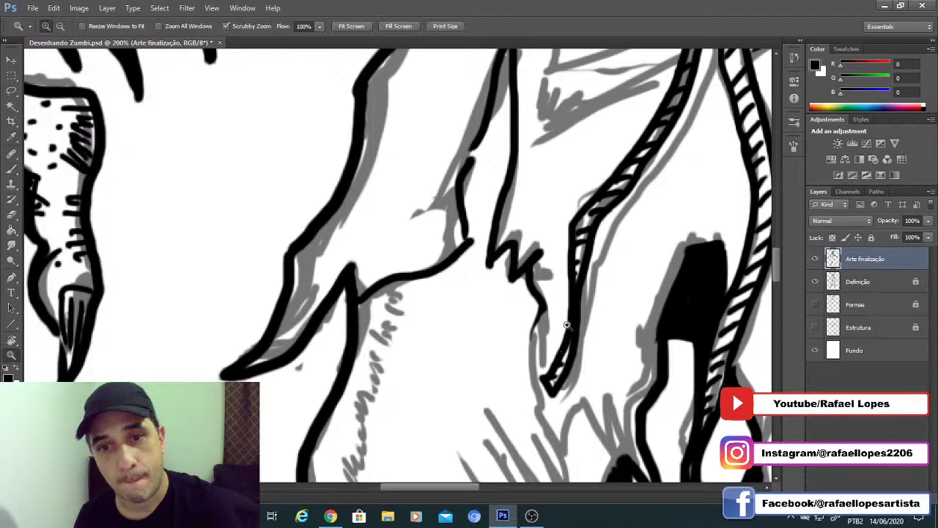
{"action": "left_click", "coordinate": [515, 328], "text": "alt"}
{"action": "left_click", "coordinate": [485, 242]}
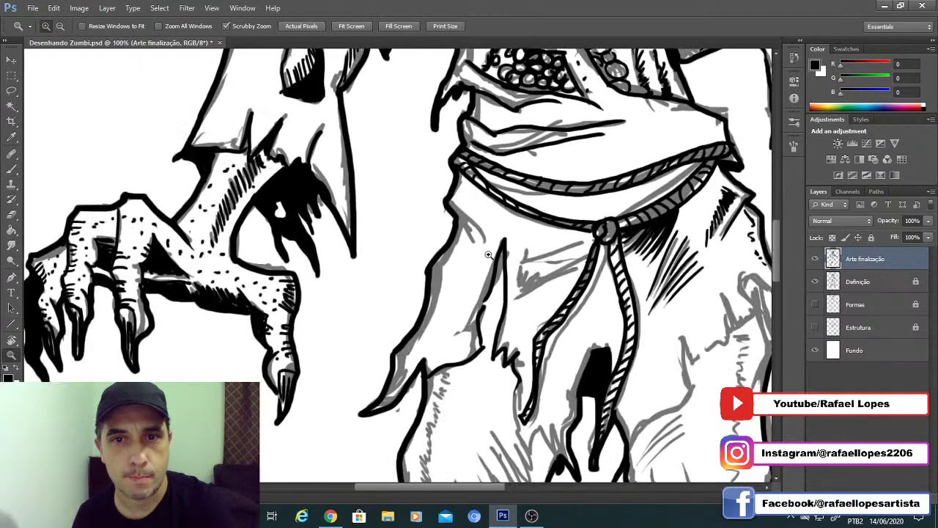
{"action": "left_click", "coordinate": [485, 242]}
{"action": "key", "text": "b"}
{"action": "left_click_drag", "start_coordinate": [418, 160], "coordinate": [493, 226]}
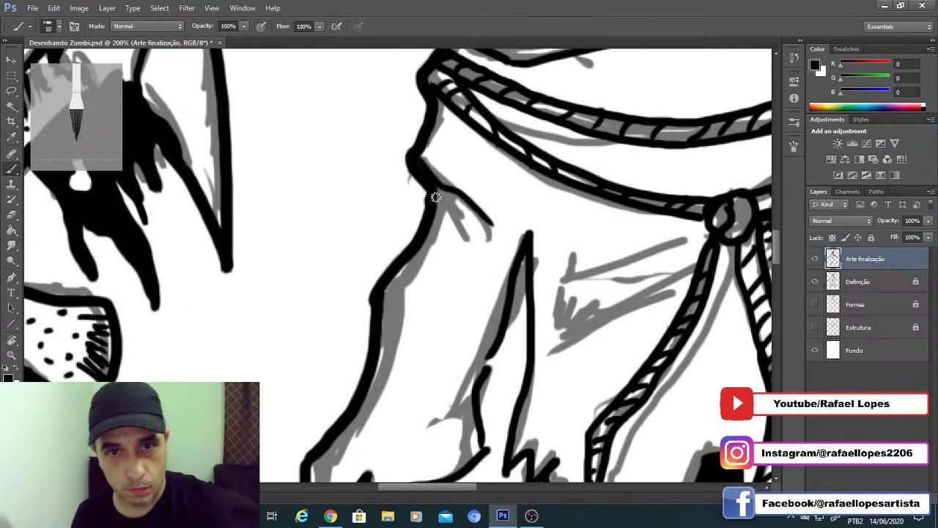
{"action": "mouse_move", "coordinate": [438, 192]}
{"action": "left_mouse_down"}
{"action": "mouse_move", "coordinate": [464, 228]}
{"action": "mouse_move", "coordinate": [416, 206]}
{"action": "left_mouse_up"}
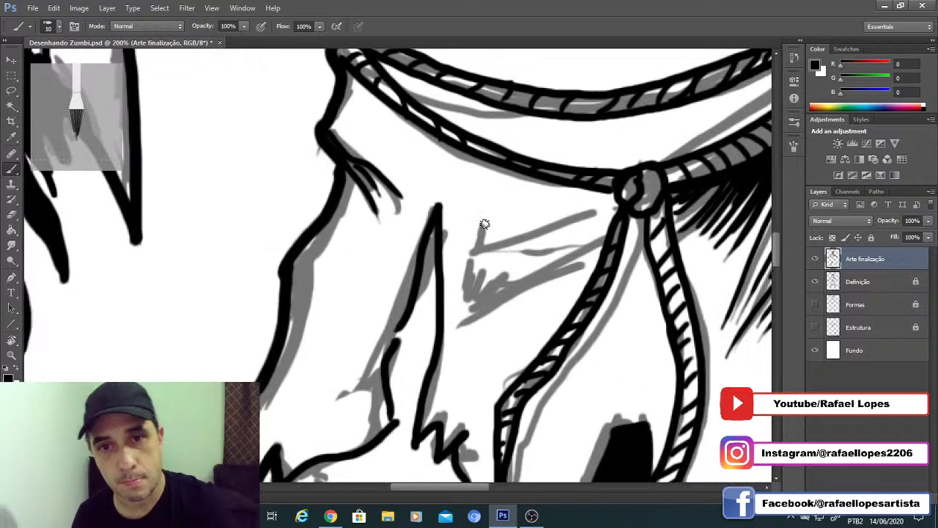
Step: Ink the fold lines and dark hatching between the long pointed tear and the left-hand cord, just below the belt
{"action": "left_click_drag", "start_coordinate": [483, 219], "coordinate": [481, 253]}
{"action": "left_click_drag", "start_coordinate": [469, 256], "coordinate": [595, 213]}
{"action": "mouse_move", "coordinate": [460, 293]}
{"action": "left_mouse_down"}
{"action": "mouse_move", "coordinate": [481, 268]}
{"action": "mouse_move", "coordinate": [507, 283]}
{"action": "left_mouse_up"}
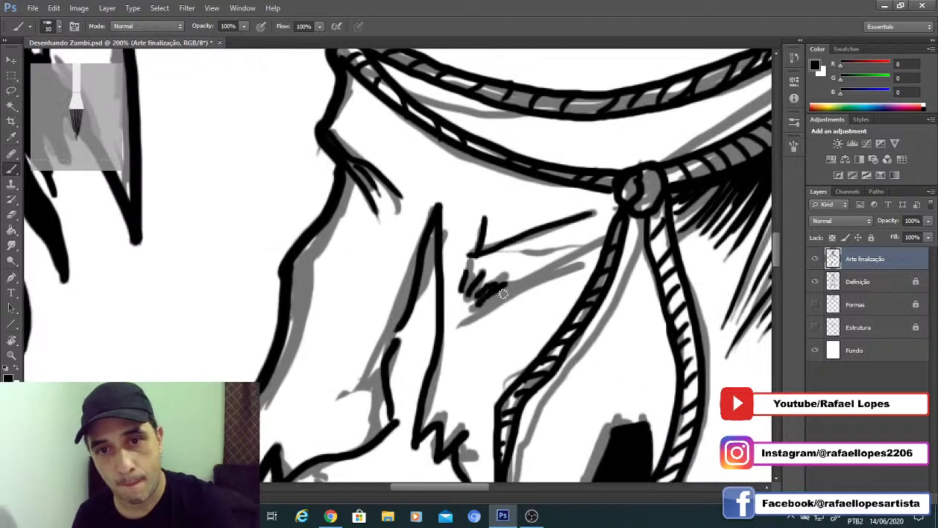
{"action": "left_click_drag", "start_coordinate": [466, 325], "coordinate": [511, 286]}
{"action": "left_click_drag", "start_coordinate": [480, 312], "coordinate": [594, 254]}
{"action": "left_click_drag", "start_coordinate": [512, 302], "coordinate": [591, 268]}
Step: Ink the contour line alongside the left-hand cord and two long tapering fold strokes down the left-hand thigh
{"action": "left_click_drag", "start_coordinate": [508, 321], "coordinate": [477, 160]}
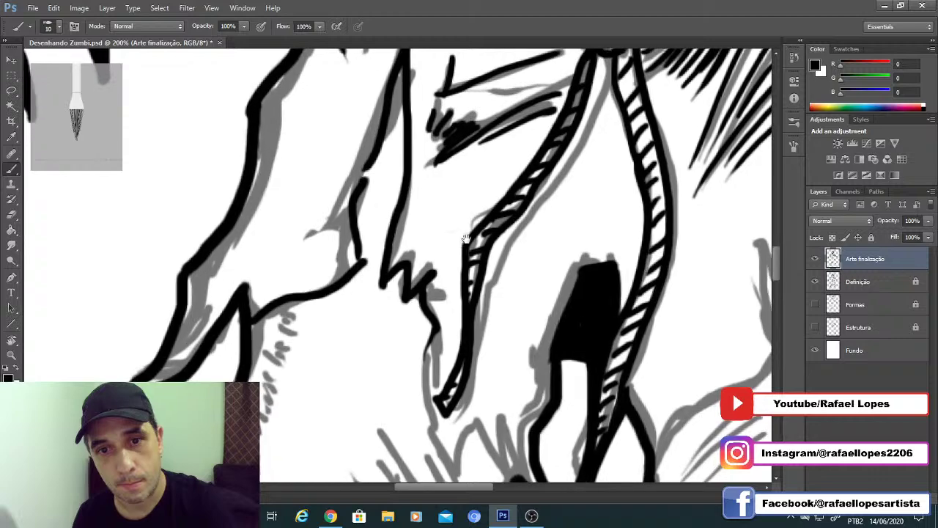
{"action": "mouse_move", "coordinate": [609, 77]}
{"action": "left_mouse_down"}
{"action": "mouse_move", "coordinate": [563, 189]}
{"action": "mouse_move", "coordinate": [485, 313]}
{"action": "mouse_move", "coordinate": [456, 426]}
{"action": "left_mouse_up"}
{"action": "mouse_move", "coordinate": [431, 333]}
{"action": "left_mouse_down"}
{"action": "mouse_move", "coordinate": [438, 380]}
{"action": "mouse_move", "coordinate": [456, 247]}
{"action": "left_mouse_up"}
{"action": "left_click_drag", "start_coordinate": [403, 226], "coordinate": [470, 424]}
{"action": "left_click_drag", "start_coordinate": [409, 263], "coordinate": [438, 460]}
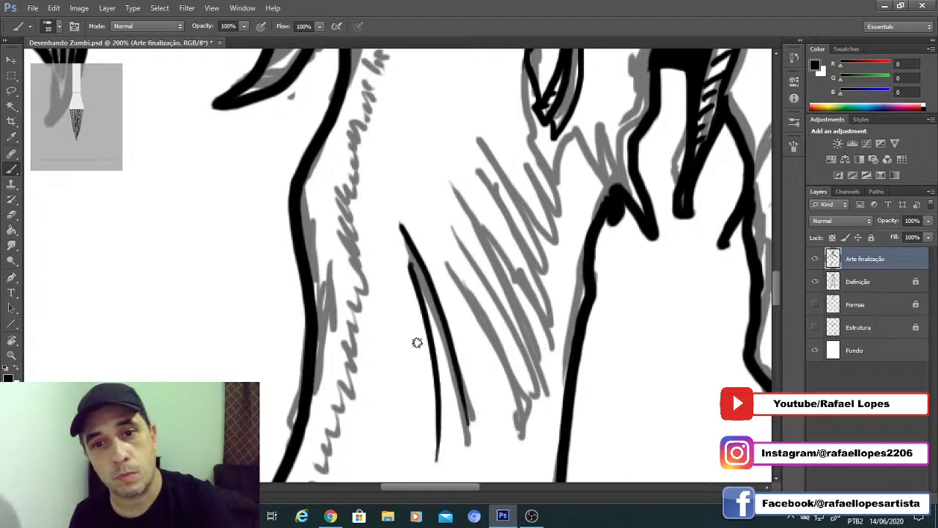
Step: Ink short zigzag hatch marks along the outer seam of the left-hand trouser leg, from the knee to the thigh's torn edge
{"action": "left_click_drag", "start_coordinate": [401, 339], "coordinate": [476, 82]}
{"action": "left_click_drag", "start_coordinate": [411, 306], "coordinate": [419, 293]}
{"action": "mouse_move", "coordinate": [330, 288]}
{"action": "left_mouse_down"}
{"action": "mouse_move", "coordinate": [345, 289]}
{"action": "mouse_move", "coordinate": [377, 256]}
{"action": "mouse_move", "coordinate": [411, 192]}
{"action": "left_mouse_up"}
{"action": "mouse_move", "coordinate": [416, 142]}
{"action": "left_mouse_down"}
{"action": "mouse_move", "coordinate": [408, 270]}
{"action": "mouse_move", "coordinate": [417, 274]}
{"action": "mouse_move", "coordinate": [440, 149]}
{"action": "left_mouse_up"}
{"action": "mouse_move", "coordinate": [440, 147]}
{"action": "left_mouse_down"}
{"action": "mouse_move", "coordinate": [447, 153]}
{"action": "mouse_move", "coordinate": [434, 288]}
{"action": "left_mouse_up"}
{"action": "mouse_move", "coordinate": [433, 286]}
{"action": "left_mouse_down"}
{"action": "mouse_move", "coordinate": [421, 226]}
{"action": "mouse_move", "coordinate": [434, 170]}
{"action": "mouse_move", "coordinate": [433, 264]}
{"action": "left_mouse_up"}
{"action": "mouse_move", "coordinate": [431, 279]}
{"action": "left_mouse_down"}
{"action": "mouse_move", "coordinate": [423, 262]}
{"action": "mouse_move", "coordinate": [439, 236]}
{"action": "mouse_move", "coordinate": [431, 218]}
{"action": "left_mouse_up"}
{"action": "left_click_drag", "start_coordinate": [467, 189], "coordinate": [471, 232]}
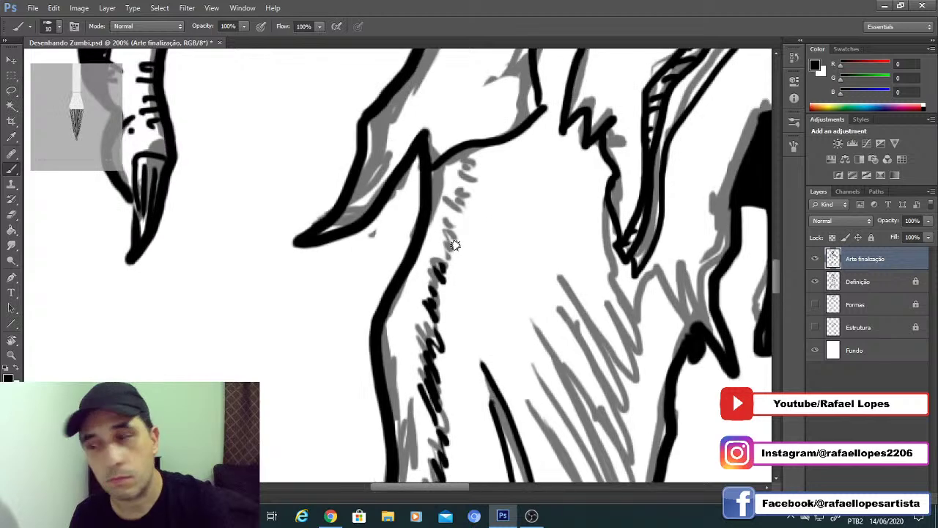
{"action": "left_click_drag", "start_coordinate": [437, 263], "coordinate": [469, 170]}
Step: Hatch the inner side of the left-hand thigh with long diagonal strokes and ink the jagged cloth edge towards the crotch
{"action": "left_click_drag", "start_coordinate": [514, 367], "coordinate": [451, 190]}
{"action": "mouse_move", "coordinate": [456, 212]}
{"action": "left_mouse_down"}
{"action": "mouse_move", "coordinate": [541, 388]}
{"action": "mouse_move", "coordinate": [538, 206]}
{"action": "left_mouse_up"}
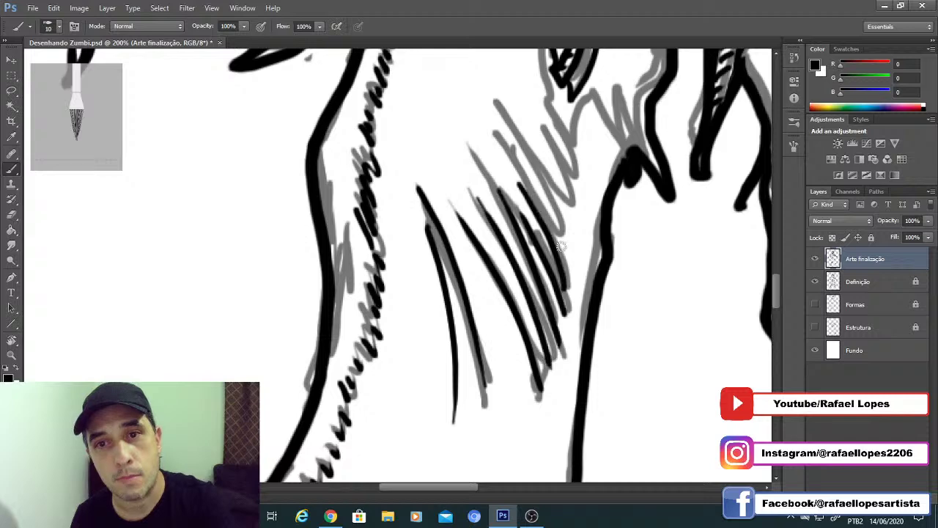
{"action": "left_click_drag", "start_coordinate": [564, 264], "coordinate": [530, 104]}
{"action": "mouse_move", "coordinate": [532, 153]}
{"action": "left_mouse_down"}
{"action": "mouse_move", "coordinate": [576, 317]}
{"action": "mouse_move", "coordinate": [642, 358]}
{"action": "left_mouse_up"}
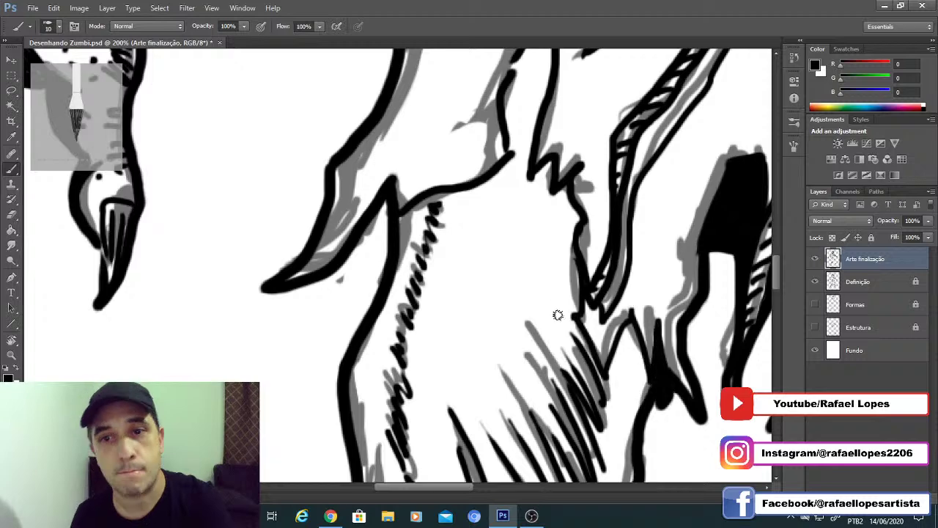
Step: Ink the jagged torn edge across the right-hand thigh and the short hatch marks down the seam below it
{"action": "key", "text": "z"}
{"action": "left_click_drag", "start_coordinate": [550, 331], "coordinate": [499, 316]}
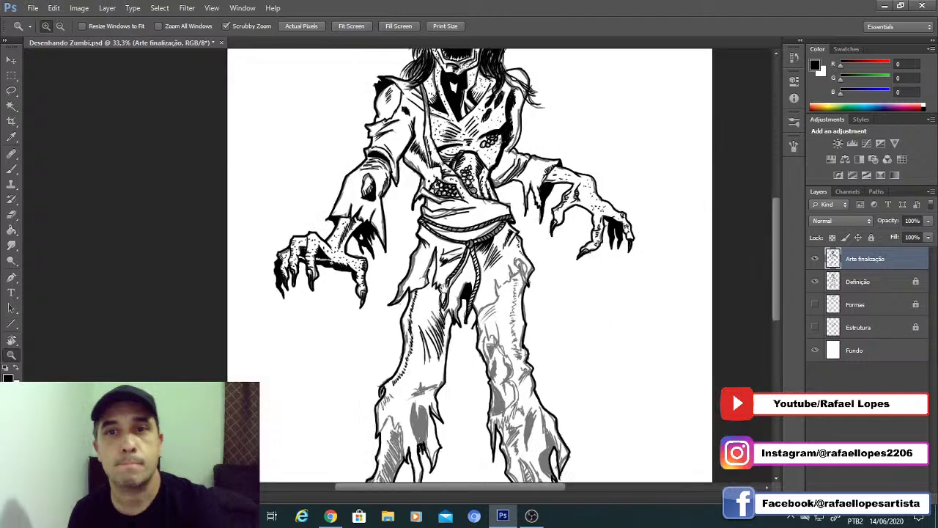
{"action": "left_click_drag", "start_coordinate": [442, 302], "coordinate": [450, 301]}
{"action": "left_click", "coordinate": [450, 302]}
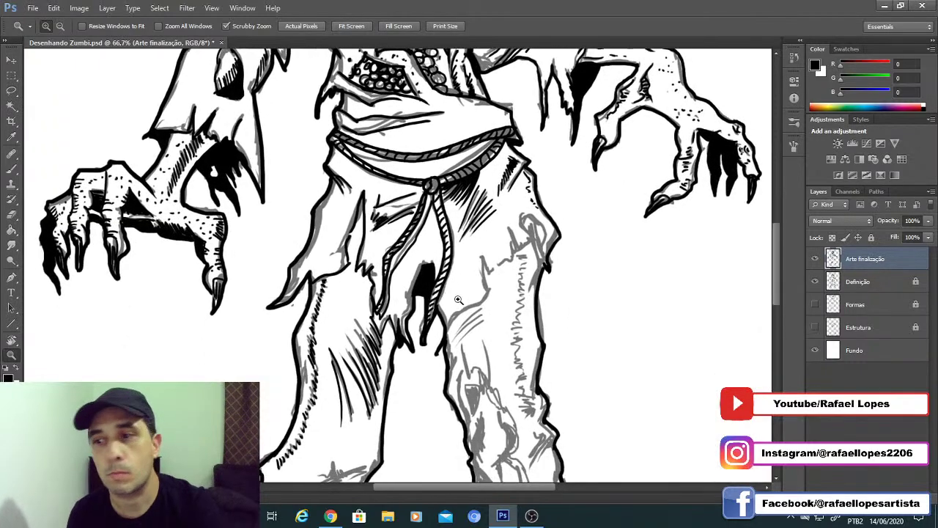
{"action": "left_click", "coordinate": [458, 301]}
{"action": "left_click", "coordinate": [458, 301]}
{"action": "key", "text": "b"}
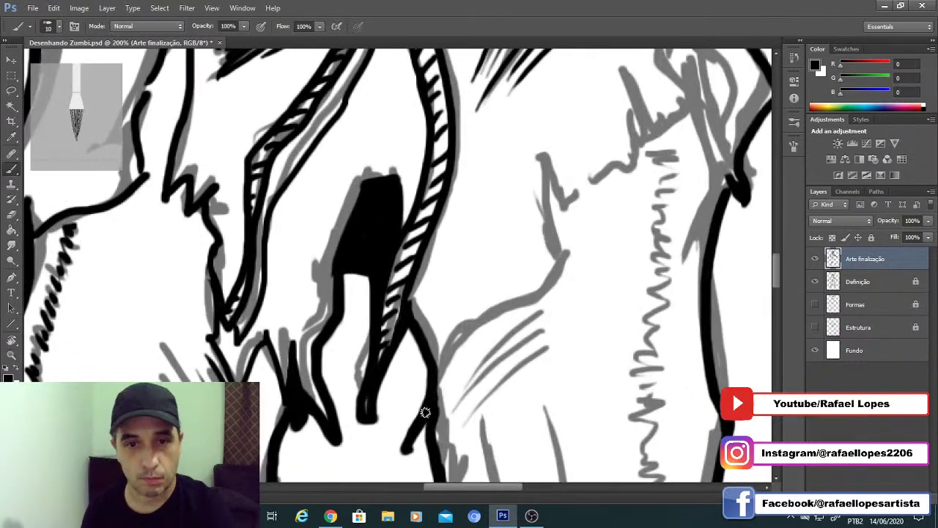
{"action": "mouse_move", "coordinate": [445, 374]}
{"action": "left_mouse_down"}
{"action": "mouse_move", "coordinate": [483, 321]}
{"action": "mouse_move", "coordinate": [565, 248]}
{"action": "mouse_move", "coordinate": [587, 183]}
{"action": "mouse_move", "coordinate": [635, 152]}
{"action": "mouse_move", "coordinate": [599, 294]}
{"action": "mouse_move", "coordinate": [641, 257]}
{"action": "left_mouse_up"}
{"action": "mouse_move", "coordinate": [641, 256]}
{"action": "left_mouse_down"}
{"action": "mouse_move", "coordinate": [584, 167]}
{"action": "mouse_move", "coordinate": [574, 183]}
{"action": "mouse_move", "coordinate": [625, 285]}
{"action": "left_mouse_up"}
{"action": "mouse_move", "coordinate": [567, 239]}
{"action": "left_mouse_down"}
{"action": "mouse_move", "coordinate": [592, 103]}
{"action": "mouse_move", "coordinate": [593, 178]}
{"action": "mouse_move", "coordinate": [569, 292]}
{"action": "mouse_move", "coordinate": [591, 170]}
{"action": "mouse_move", "coordinate": [619, 319]}
{"action": "mouse_move", "coordinate": [645, 356]}
{"action": "left_mouse_up"}
{"action": "left_click_drag", "start_coordinate": [465, 247], "coordinate": [586, 193]}
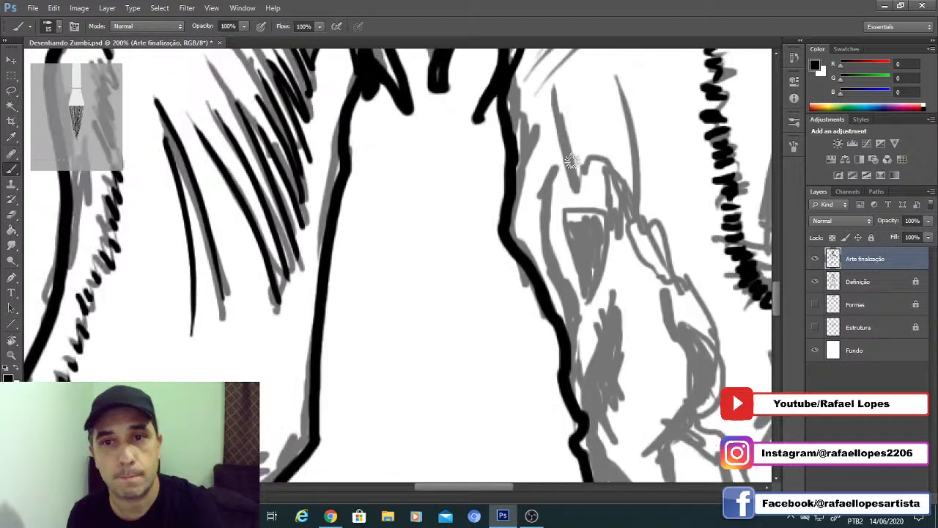
Step: Outline the large torn hole on the inner side of the right-hand trouser leg with a 15 px brush
{"action": "left_click_drag", "start_coordinate": [566, 158], "coordinate": [585, 367]}
{"action": "key", "text": "z"}
{"action": "left_click", "coordinate": [557, 242], "text": "alt"}
{"action": "left_click", "coordinate": [557, 242], "text": "alt"}
{"action": "left_click", "coordinate": [558, 243], "text": "alt"}
{"action": "left_click_drag", "start_coordinate": [547, 293], "coordinate": [512, 215]}
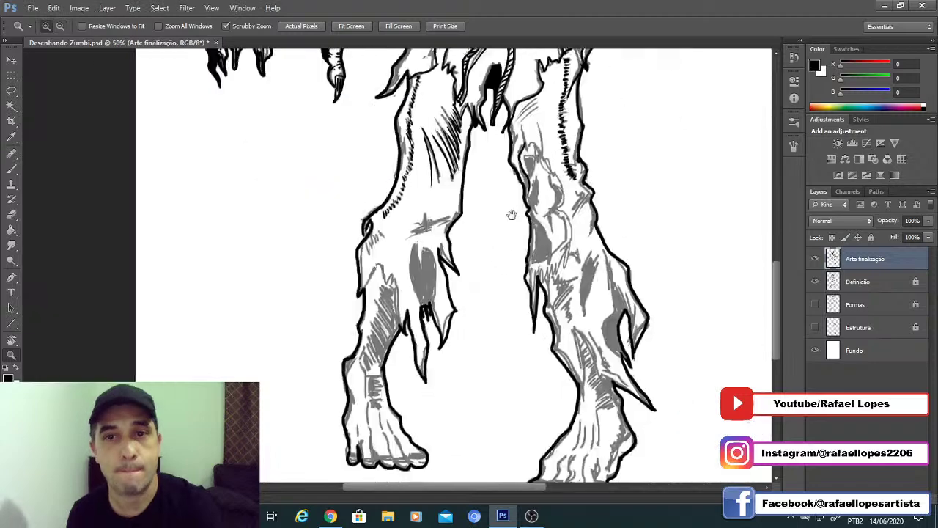
{"action": "left_click", "coordinate": [512, 215]}
{"action": "left_click", "coordinate": [539, 204]}
{"action": "key", "text": "b"}
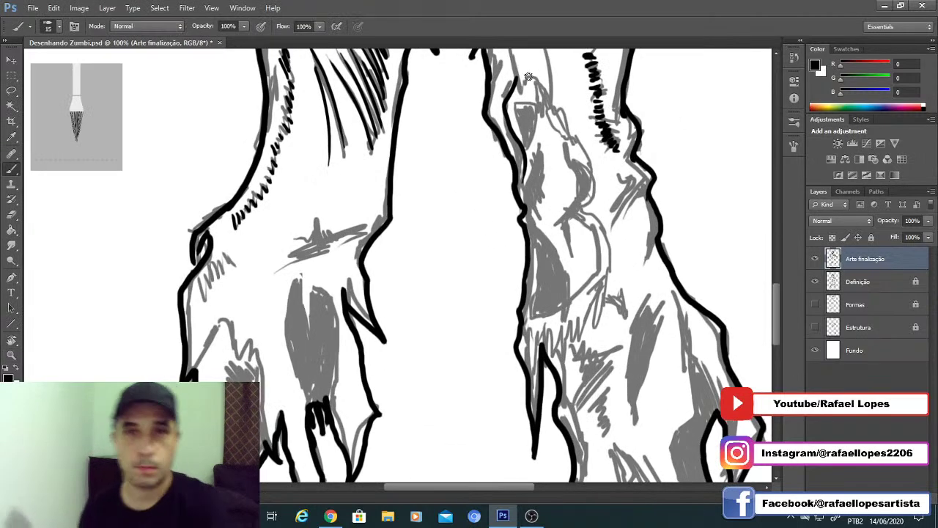
{"action": "left_click_drag", "start_coordinate": [517, 78], "coordinate": [532, 78]}
{"action": "mouse_move", "coordinate": [558, 110]}
{"action": "left_mouse_down"}
{"action": "mouse_move", "coordinate": [579, 151]}
{"action": "mouse_move", "coordinate": [593, 229]}
{"action": "left_mouse_up"}
{"action": "mouse_move", "coordinate": [596, 281]}
{"action": "left_mouse_down"}
{"action": "mouse_move", "coordinate": [531, 327]}
{"action": "mouse_move", "coordinate": [529, 244]}
{"action": "left_mouse_up"}
Step: Outline the pointed shadow at the inner edge of the right-hand leg's hole and fill it black with a 25 px brush
{"action": "left_click_drag", "start_coordinate": [538, 147], "coordinate": [560, 246]}
{"action": "key", "text": "bracketright"}
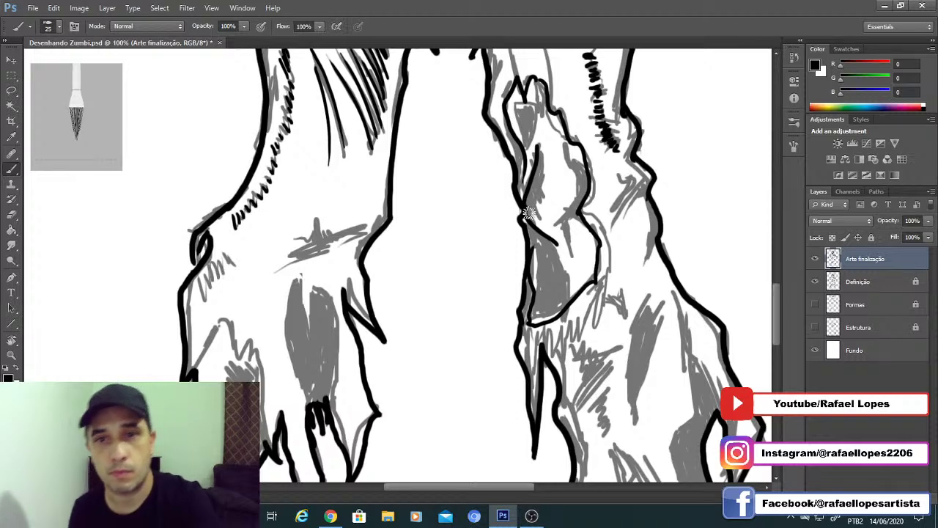
{"action": "mouse_move", "coordinate": [525, 212]}
{"action": "left_mouse_down"}
{"action": "mouse_move", "coordinate": [540, 158]}
{"action": "mouse_move", "coordinate": [537, 195]}
{"action": "mouse_move", "coordinate": [542, 167]}
{"action": "left_mouse_up"}
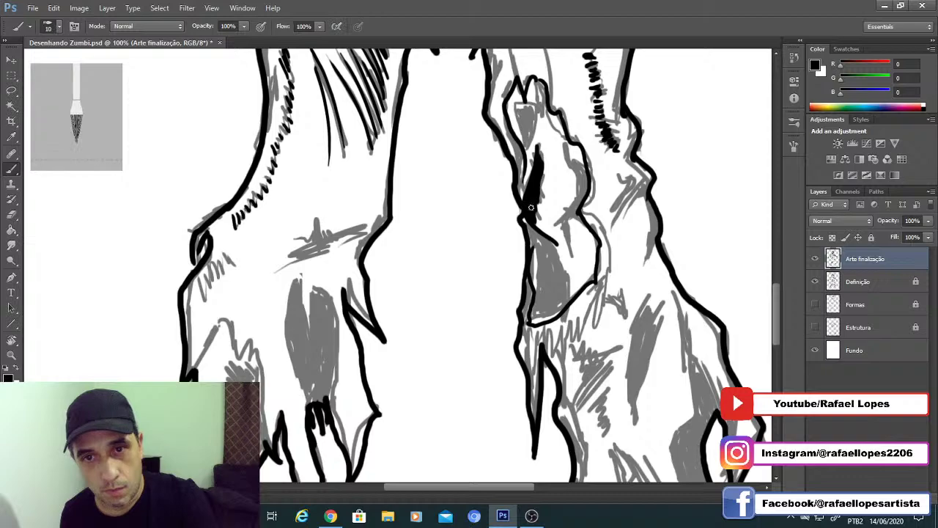
Step: With a 9 px brush, add short diagonal hatch strokes along the edge of the pointed black shadow in the hole
{"action": "key", "text": "bracketleft"}
{"action": "key", "text": "bracketleft"}
{"action": "key", "text": "bracketleft"}
{"action": "key", "text": "bracketleft"}
{"action": "mouse_move", "coordinate": [538, 212]}
{"action": "left_mouse_down"}
{"action": "mouse_move", "coordinate": [549, 234]}
{"action": "mouse_move", "coordinate": [550, 222]}
{"action": "left_mouse_up"}
{"action": "mouse_move", "coordinate": [540, 196]}
{"action": "left_mouse_down"}
{"action": "mouse_move", "coordinate": [551, 215]}
{"action": "mouse_move", "coordinate": [551, 206]}
{"action": "left_mouse_up"}
{"action": "mouse_move", "coordinate": [541, 177]}
{"action": "left_mouse_down"}
{"action": "mouse_move", "coordinate": [550, 196]}
{"action": "mouse_move", "coordinate": [550, 187]}
{"action": "left_mouse_up"}
{"action": "left_click_drag", "start_coordinate": [544, 165], "coordinate": [548, 178]}
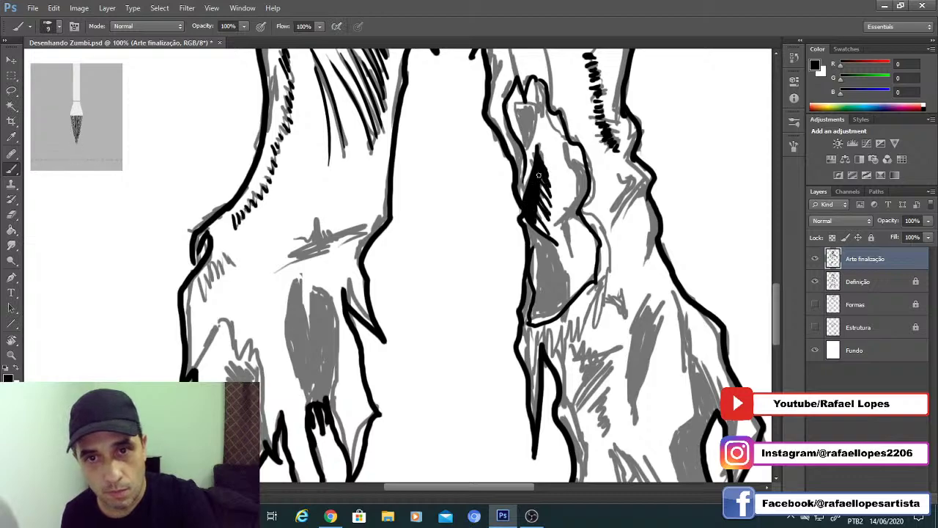
{"action": "left_click_drag", "start_coordinate": [538, 215], "coordinate": [540, 206]}
Step: Hide the Definição sketch layer to check the inked line art of the whole figure, and show it again
{"action": "key", "text": "z"}
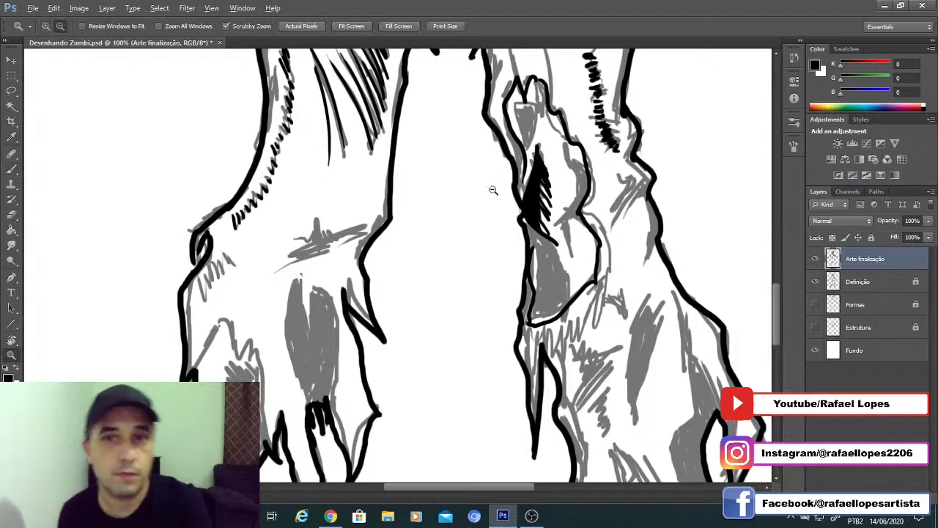
{"action": "left_click", "coordinate": [492, 189], "text": "alt"}
{"action": "left_click", "coordinate": [481, 174], "text": "alt"}
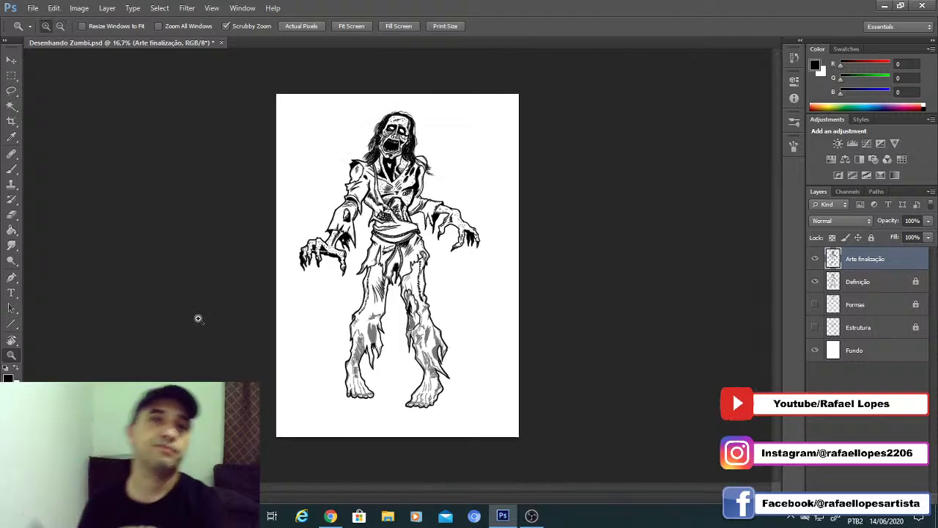
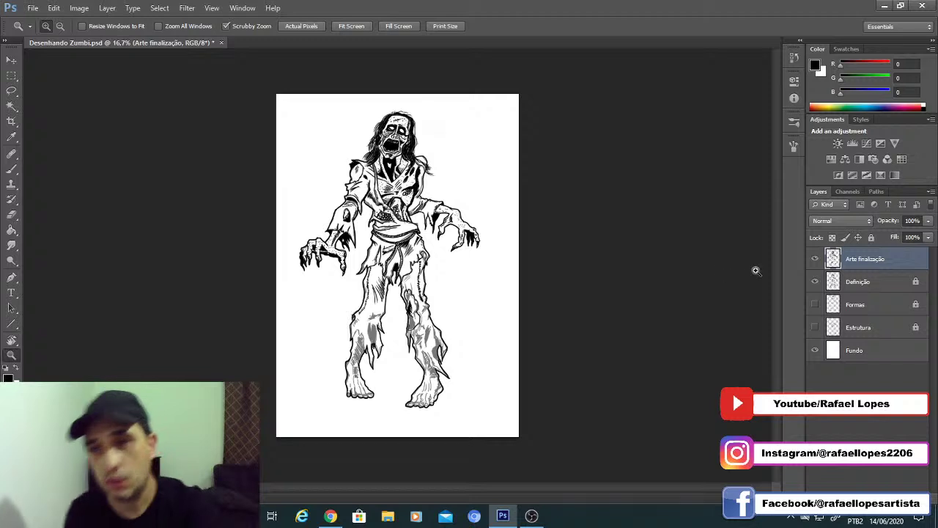
{"action": "left_click", "coordinate": [815, 283]}
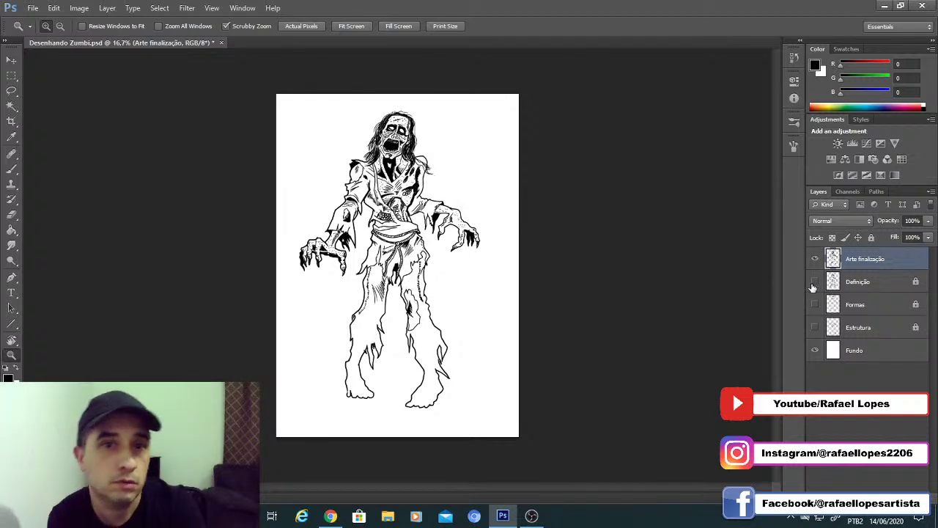
{"action": "left_click", "coordinate": [815, 283]}
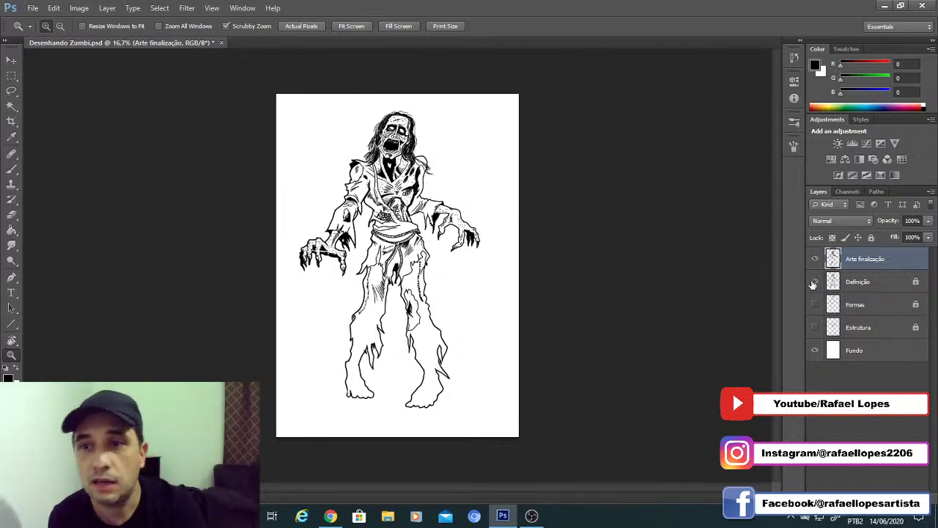
Step: Hatch diagonal strokes below the torn edge on the right-hand thigh and ink two fold lines above the hole
{"action": "key", "text": "ctrl+plus"}
{"action": "left_click", "coordinate": [376, 294]}
{"action": "left_click_drag", "start_coordinate": [377, 294], "coordinate": [394, 241]}
{"action": "key", "text": "ctrl+plus"}
{"action": "key", "text": "ctrl+plus"}
{"action": "key", "text": "ctrl+plus"}
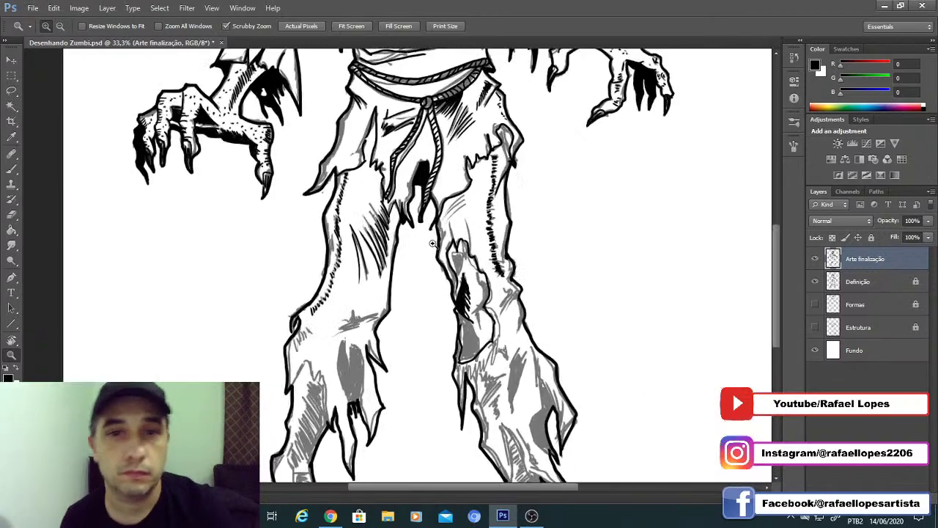
{"action": "key", "text": "b"}
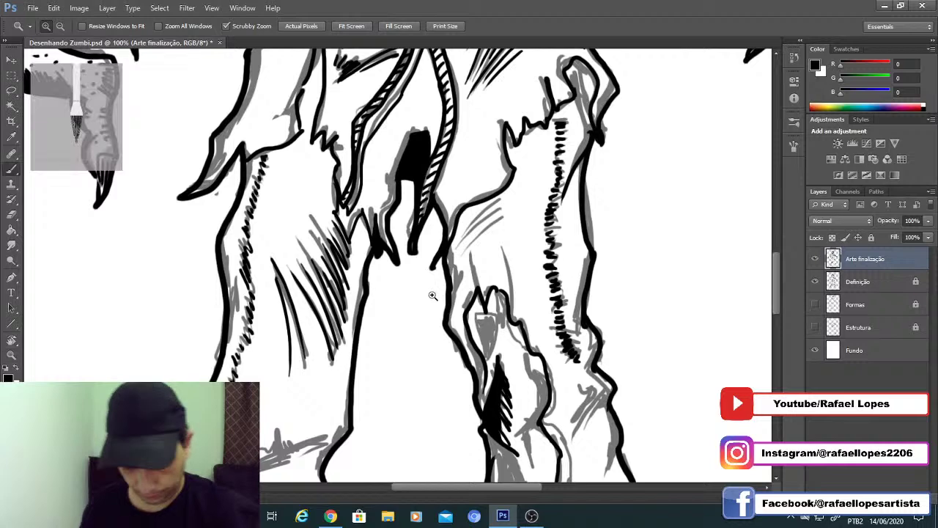
{"action": "mouse_move", "coordinate": [503, 209]}
{"action": "left_mouse_down"}
{"action": "mouse_move", "coordinate": [463, 250]}
{"action": "mouse_move", "coordinate": [473, 252]}
{"action": "left_mouse_up"}
{"action": "mouse_move", "coordinate": [517, 319]}
{"action": "left_mouse_down"}
{"action": "mouse_move", "coordinate": [508, 252]}
{"action": "mouse_move", "coordinate": [471, 198]}
{"action": "left_mouse_up"}
Step: Outline the small tapered shape at the upper end of the right-hand leg's hole and shade it black inside
{"action": "key", "text": "z"}
{"action": "left_click", "coordinate": [483, 267]}
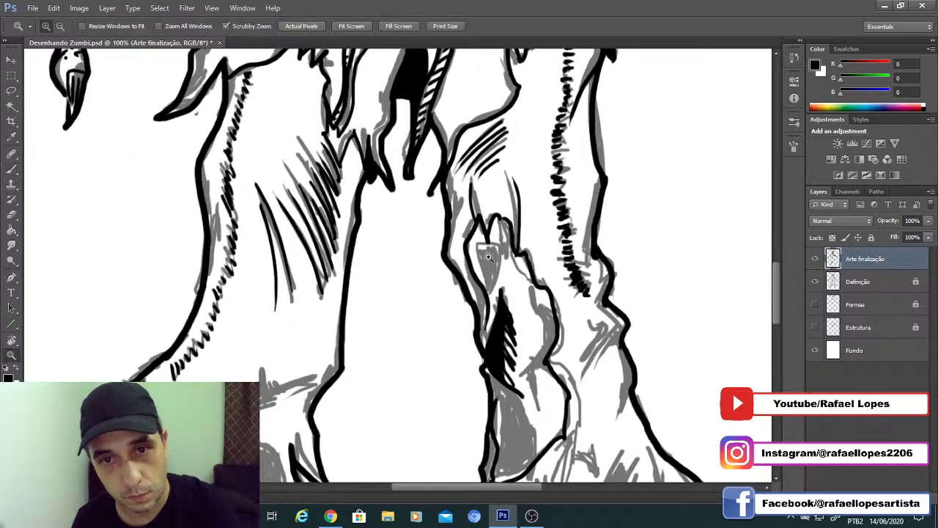
{"action": "key", "text": "b"}
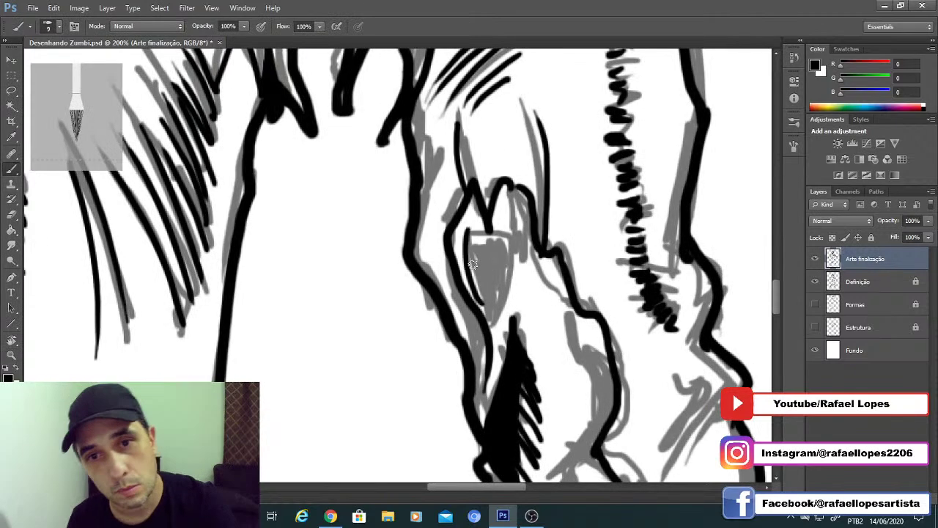
{"action": "left_click_drag", "start_coordinate": [469, 255], "coordinate": [505, 305]}
{"action": "mouse_move", "coordinate": [473, 270]}
{"action": "left_mouse_down"}
{"action": "mouse_move", "coordinate": [482, 307]}
{"action": "mouse_move", "coordinate": [506, 231]}
{"action": "mouse_move", "coordinate": [445, 161]}
{"action": "left_mouse_up"}
Step: Outline the curved shadow along the outer edge of the right-hand leg's hole and fill it black with a 25 px brush
{"action": "left_click_drag", "start_coordinate": [524, 219], "coordinate": [543, 284]}
{"action": "mouse_move", "coordinate": [566, 334]}
{"action": "left_mouse_down"}
{"action": "mouse_move", "coordinate": [525, 390]}
{"action": "mouse_move", "coordinate": [565, 341]}
{"action": "mouse_move", "coordinate": [550, 357]}
{"action": "left_mouse_up"}
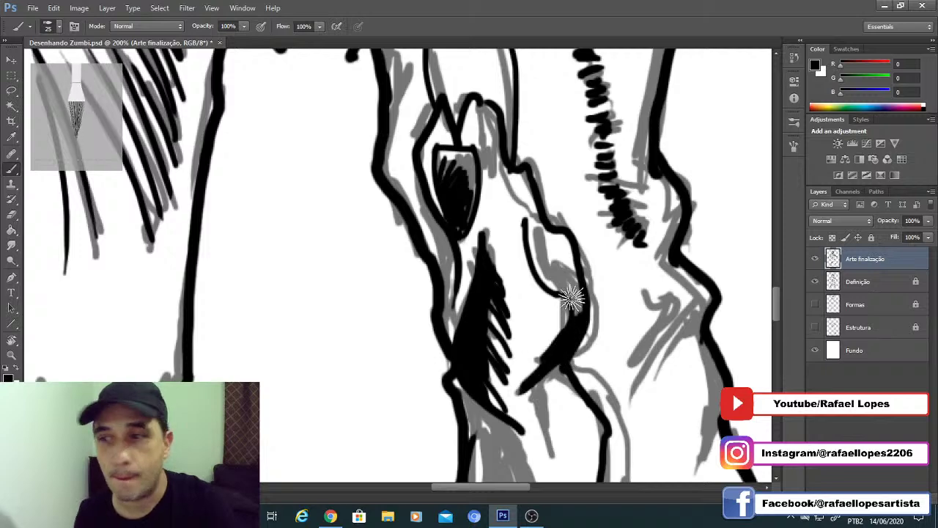
{"action": "mouse_move", "coordinate": [574, 301]}
{"action": "left_mouse_down"}
{"action": "mouse_move", "coordinate": [567, 330]}
{"action": "mouse_move", "coordinate": [569, 290]}
{"action": "mouse_move", "coordinate": [544, 277]}
{"action": "mouse_move", "coordinate": [533, 246]}
{"action": "mouse_move", "coordinate": [543, 258]}
{"action": "mouse_move", "coordinate": [551, 245]}
{"action": "mouse_move", "coordinate": [561, 251]}
{"action": "mouse_move", "coordinate": [553, 280]}
{"action": "mouse_move", "coordinate": [567, 285]}
{"action": "mouse_move", "coordinate": [566, 311]}
{"action": "left_mouse_up"}
Step: With an 8 px brush, ink a tapered line below the curved shadow and hatch the hole's lower outer edge
{"action": "key", "text": "bracketleft"}
{"action": "key", "text": "bracketleft"}
{"action": "key", "text": "bracketleft"}
{"action": "left_click_drag", "start_coordinate": [532, 455], "coordinate": [521, 243]}
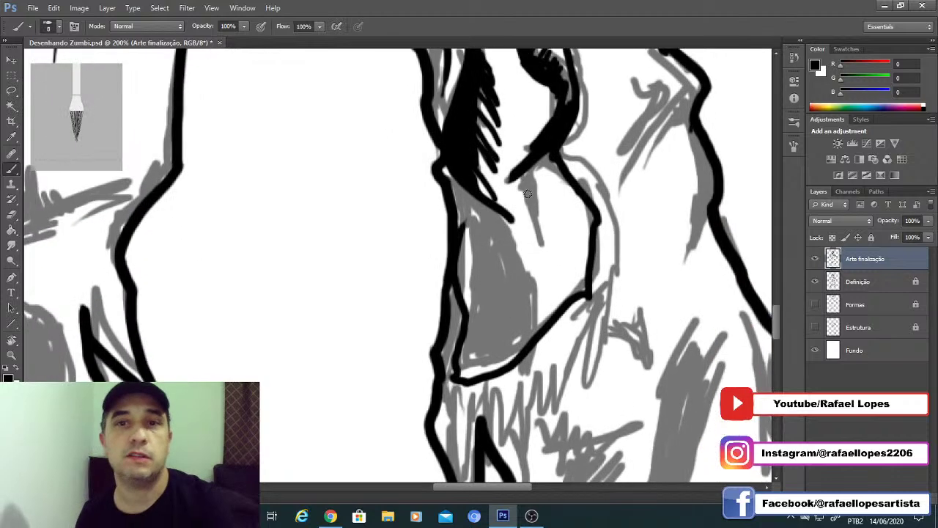
{"action": "mouse_move", "coordinate": [522, 176]}
{"action": "left_mouse_down"}
{"action": "mouse_move", "coordinate": [544, 254]}
{"action": "mouse_move", "coordinate": [530, 178]}
{"action": "mouse_move", "coordinate": [583, 206]}
{"action": "left_mouse_up"}
{"action": "key", "text": "bracketright"}
{"action": "key", "text": "bracketright"}
{"action": "key", "text": "bracketleft"}
{"action": "key", "text": "bracketleft"}
{"action": "mouse_move", "coordinate": [560, 246]}
{"action": "left_mouse_down"}
{"action": "mouse_move", "coordinate": [589, 218]}
{"action": "mouse_move", "coordinate": [581, 264]}
{"action": "left_mouse_up"}
Step: Outline the gray shadow in the lower part of the right-hand leg's hole and select its interior with the Lasso
{"action": "left_click_drag", "start_coordinate": [527, 274], "coordinate": [560, 216]}
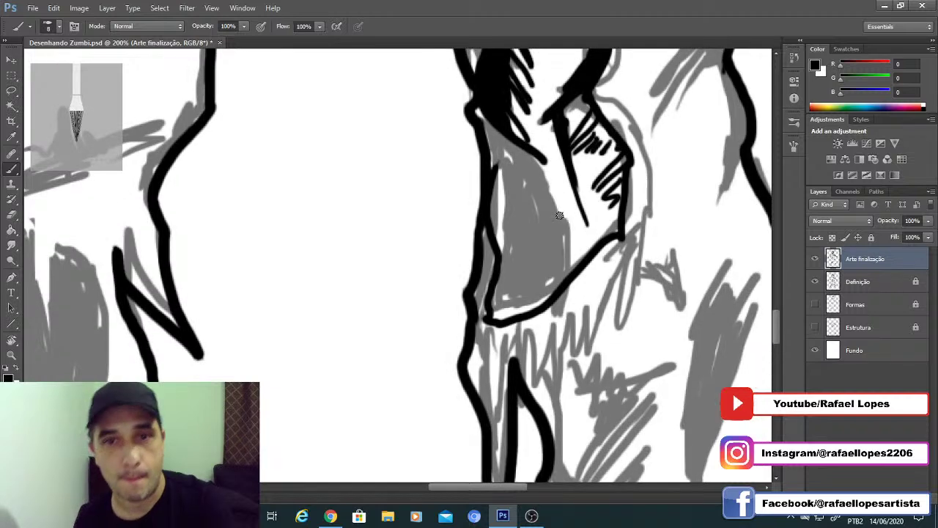
{"action": "mouse_move", "coordinate": [504, 154]}
{"action": "left_mouse_down"}
{"action": "mouse_move", "coordinate": [534, 297]}
{"action": "mouse_move", "coordinate": [557, 220]}
{"action": "mouse_move", "coordinate": [555, 259]}
{"action": "left_mouse_up"}
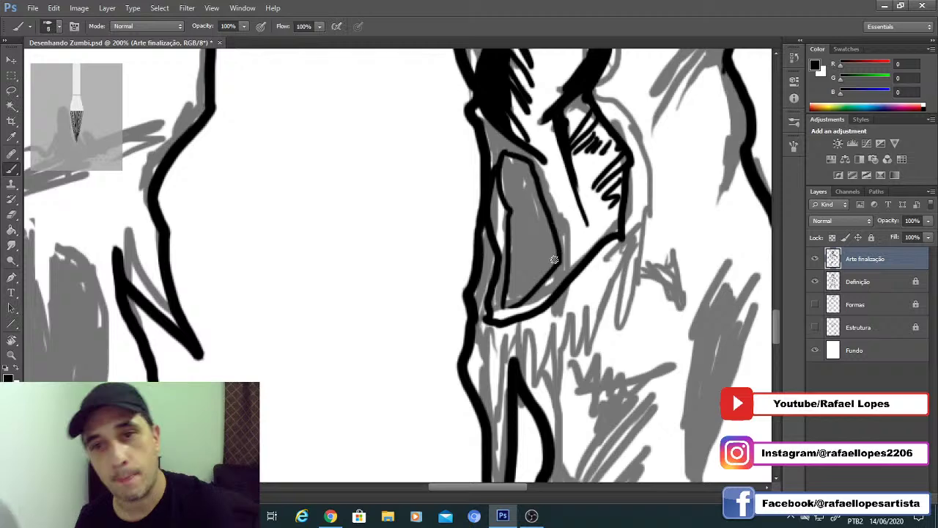
{"action": "key", "text": "l"}
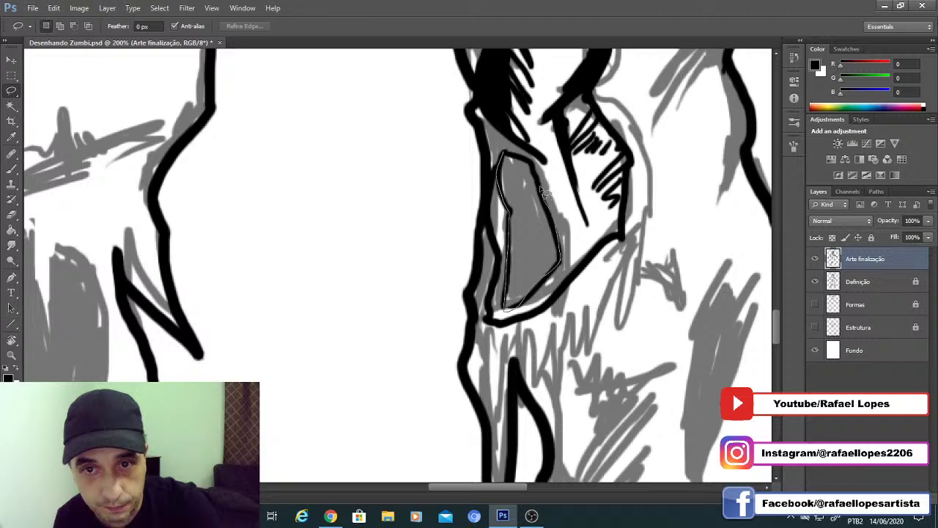
{"action": "left_click_drag", "start_coordinate": [533, 167], "coordinate": [513, 157]}
Step: Paint the selected shadow inside the hole solid black, enlarging the brush up to 150 px
{"action": "key", "text": "b"}
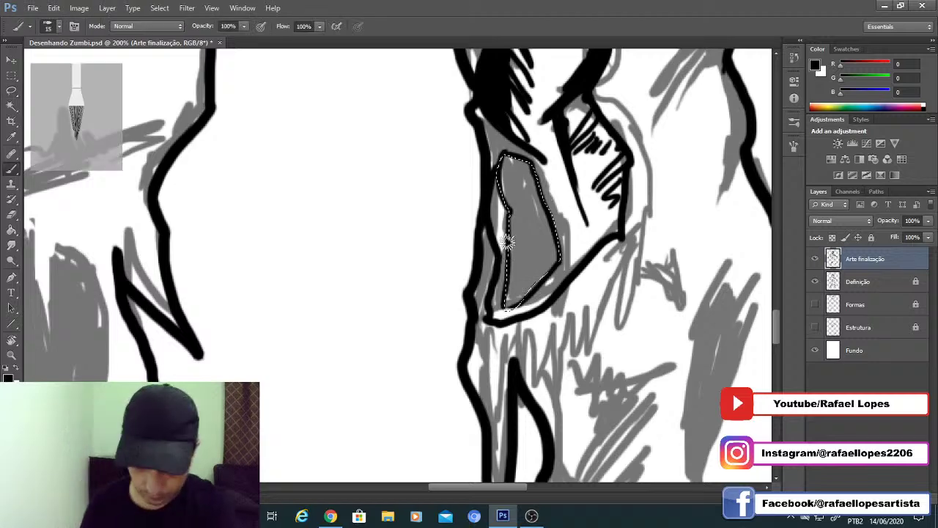
{"action": "key", "text": "bracketright"}
{"action": "key", "text": "bracketright"}
{"action": "key", "text": "bracketright"}
{"action": "key", "text": "bracketright"}
{"action": "key", "text": "bracketright"}
{"action": "key", "text": "bracketright"}
{"action": "key", "text": "bracketright"}
{"action": "key", "text": "bracketright"}
{"action": "key", "text": "bracketright"}
{"action": "mouse_move", "coordinate": [513, 188]}
{"action": "left_mouse_down"}
{"action": "mouse_move", "coordinate": [546, 214]}
{"action": "mouse_move", "coordinate": [550, 163]}
{"action": "mouse_move", "coordinate": [514, 314]}
{"action": "left_mouse_up"}
{"action": "key", "text": "bracketright"}
{"action": "key", "text": "bracketright"}
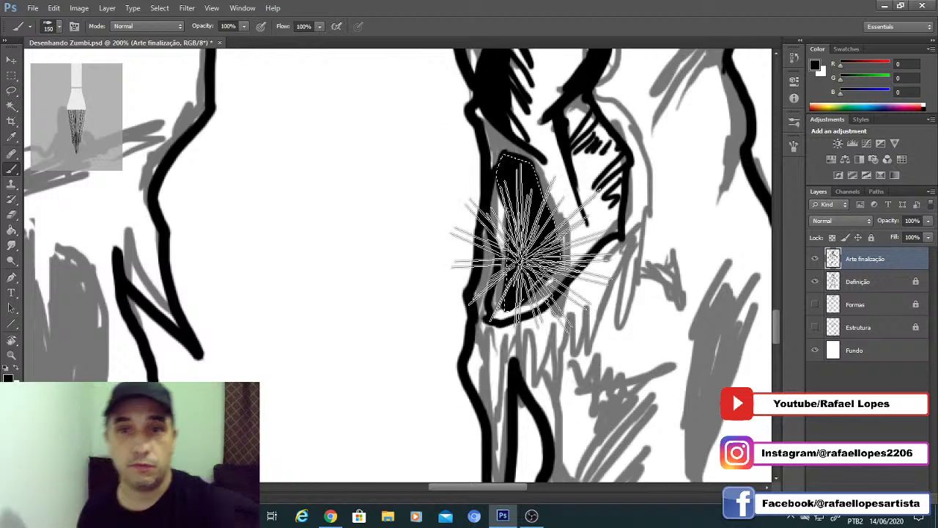
Step: With a 10 px brush, ink the zigzag torn fringe hanging below the hole on the right-hand leg
{"action": "key", "text": "bracketleft"}
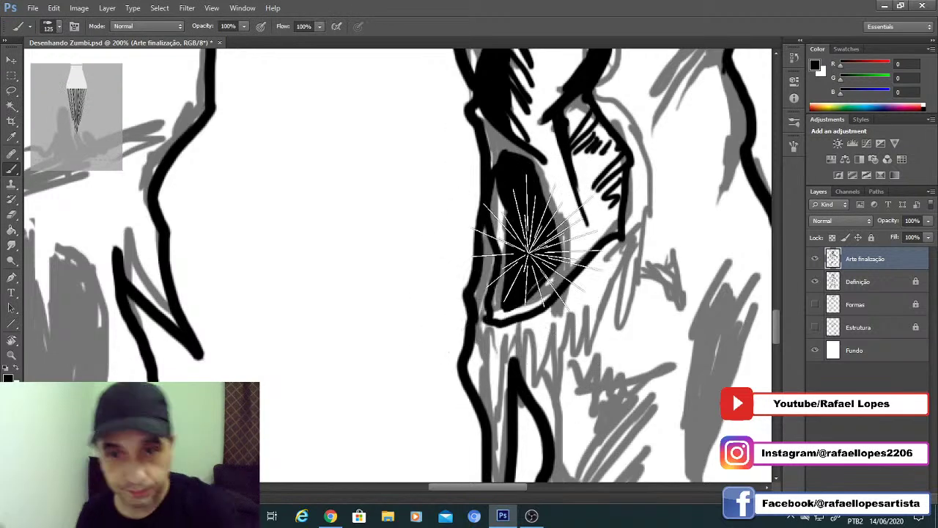
{"action": "key", "text": "bracketleft"}
{"action": "key", "text": "bracketleft"}
{"action": "key", "text": "bracketleft"}
{"action": "key", "text": "bracketleft"}
{"action": "key", "text": "bracketleft"}
{"action": "key", "text": "bracketleft"}
{"action": "key", "text": "bracketleft"}
{"action": "key", "text": "bracketleft"}
{"action": "key", "text": "bracketleft"}
{"action": "key", "text": "bracketleft"}
{"action": "key", "text": "bracketleft"}
{"action": "key", "text": "bracketleft"}
{"action": "mouse_move", "coordinate": [491, 276]}
{"action": "left_mouse_down"}
{"action": "mouse_move", "coordinate": [489, 256]}
{"action": "mouse_move", "coordinate": [409, 193]}
{"action": "mouse_move", "coordinate": [445, 197]}
{"action": "left_mouse_up"}
{"action": "key", "text": "bracketright"}
{"action": "key", "text": "bracketright"}
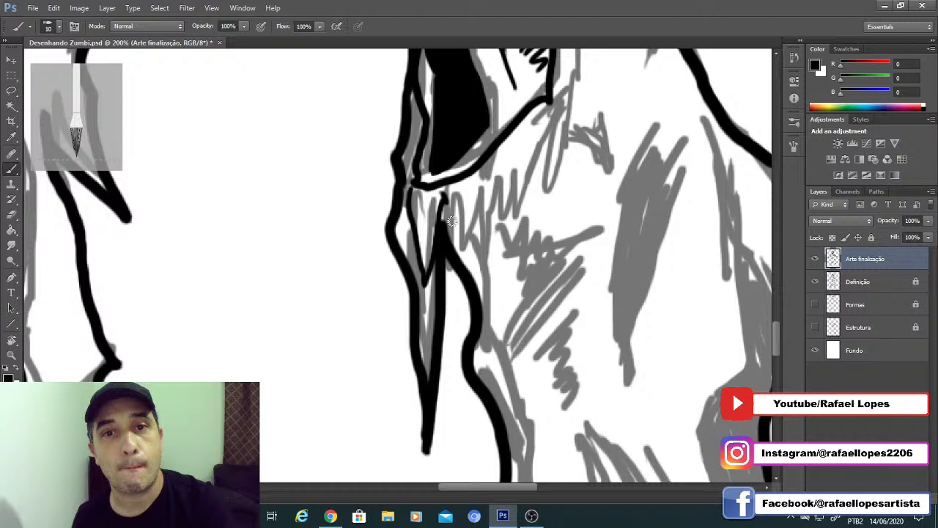
{"action": "left_click_drag", "start_coordinate": [451, 222], "coordinate": [546, 110]}
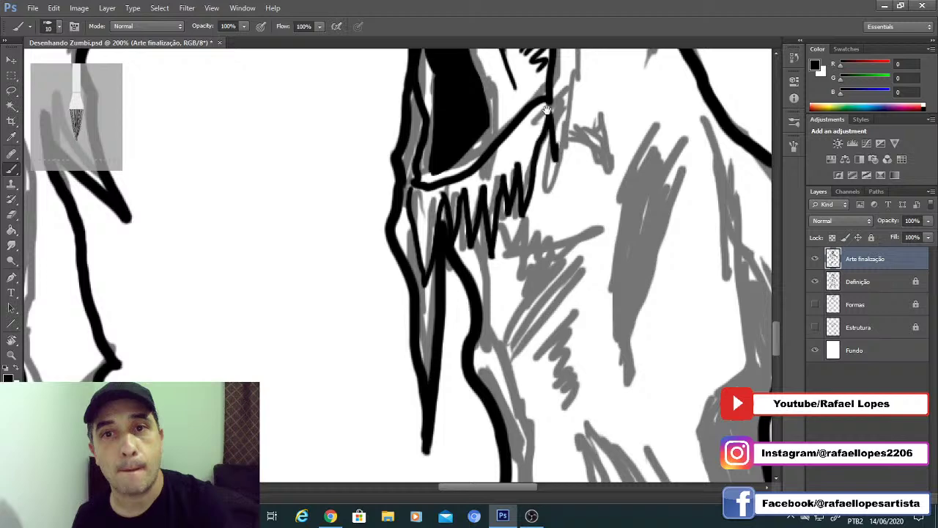
Step: Ink a broken wavy line parallel to the outer edge of the right-hand leg's hole, working upward from the fringe
{"action": "left_click_drag", "start_coordinate": [548, 110], "coordinate": [522, 415]}
{"action": "left_click_drag", "start_coordinate": [531, 465], "coordinate": [547, 323]}
{"action": "left_click_drag", "start_coordinate": [542, 295], "coordinate": [514, 253]}
{"action": "left_click_drag", "start_coordinate": [517, 243], "coordinate": [520, 164]}
{"action": "mouse_move", "coordinate": [514, 142]}
{"action": "left_mouse_down"}
{"action": "mouse_move", "coordinate": [511, 116]}
{"action": "mouse_move", "coordinate": [473, 92]}
{"action": "left_mouse_up"}
Step: Ink the knee fold beside the hole with 15 px strokes and extend its diagonal hatching with a 9 px brush
{"action": "key", "text": "bracketright"}
{"action": "left_click_drag", "start_coordinate": [522, 147], "coordinate": [545, 168]}
{"action": "left_click_drag", "start_coordinate": [559, 163], "coordinate": [507, 236]}
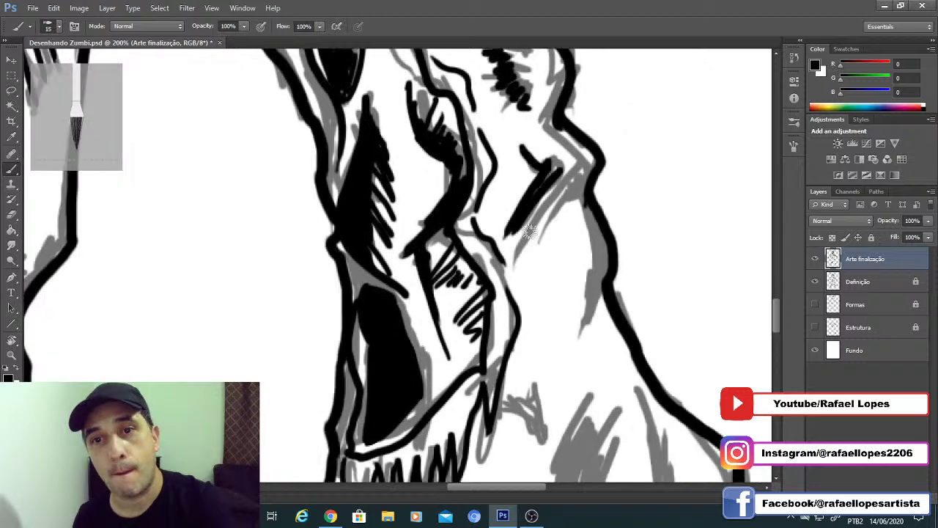
{"action": "left_click_drag", "start_coordinate": [562, 174], "coordinate": [516, 242]}
{"action": "key", "text": "bracketleft"}
{"action": "key", "text": "bracketleft"}
{"action": "left_click_drag", "start_coordinate": [578, 186], "coordinate": [519, 262]}
{"action": "left_click_drag", "start_coordinate": [584, 206], "coordinate": [531, 280]}
Step: Hatch slanted strokes inward from the right-hand trouser leg's outer contour below the knee
{"action": "mouse_move", "coordinate": [589, 196]}
{"action": "left_mouse_down"}
{"action": "mouse_move", "coordinate": [612, 262]}
{"action": "mouse_move", "coordinate": [575, 370]}
{"action": "left_mouse_up"}
{"action": "left_click_drag", "start_coordinate": [606, 292], "coordinate": [584, 364]}
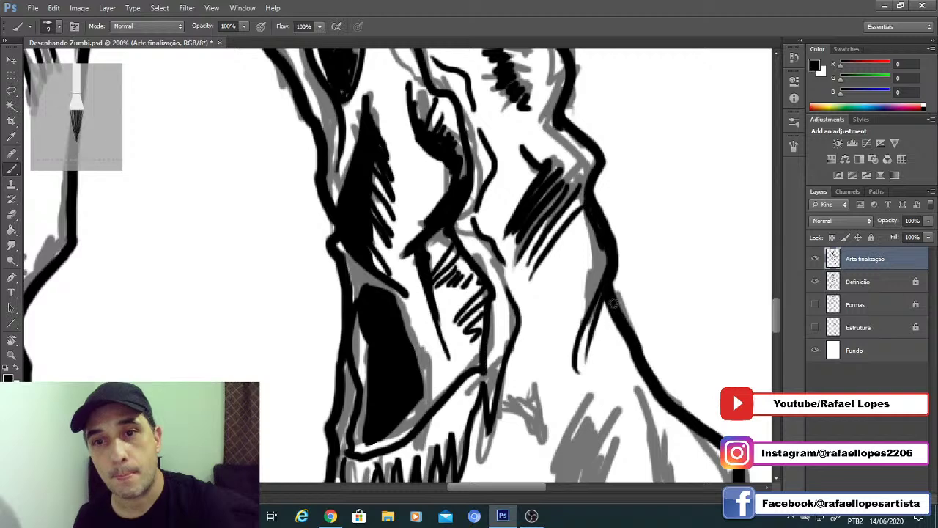
{"action": "left_click_drag", "start_coordinate": [615, 302], "coordinate": [607, 338]}
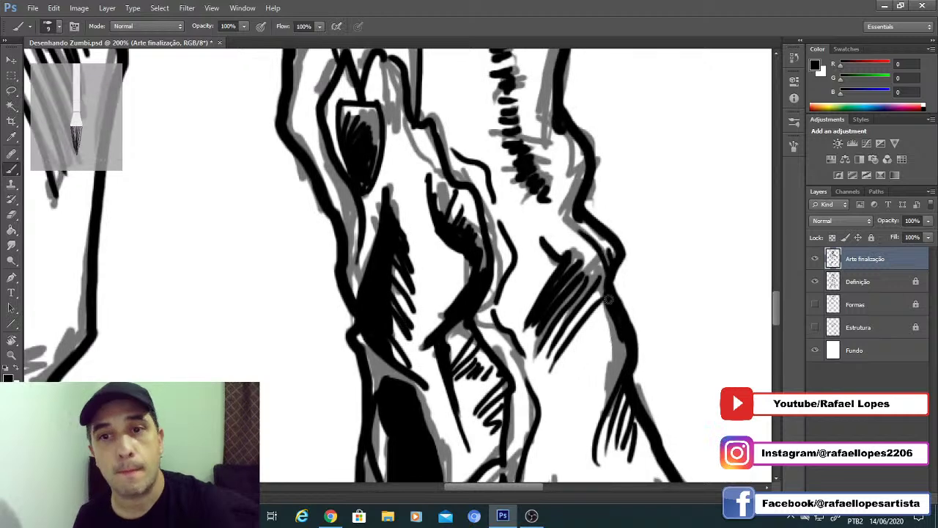
Step: With a 15 px brush, hatch the long tapered shadow on the lower right-hand trouser leg into a dense black shape
{"action": "mouse_move", "coordinate": [606, 299]}
{"action": "left_mouse_down"}
{"action": "mouse_move", "coordinate": [556, 227]}
{"action": "mouse_move", "coordinate": [530, 233]}
{"action": "left_mouse_up"}
{"action": "key", "text": "bracketright"}
{"action": "key", "text": "bracketright"}
{"action": "left_click_drag", "start_coordinate": [526, 133], "coordinate": [501, 216]}
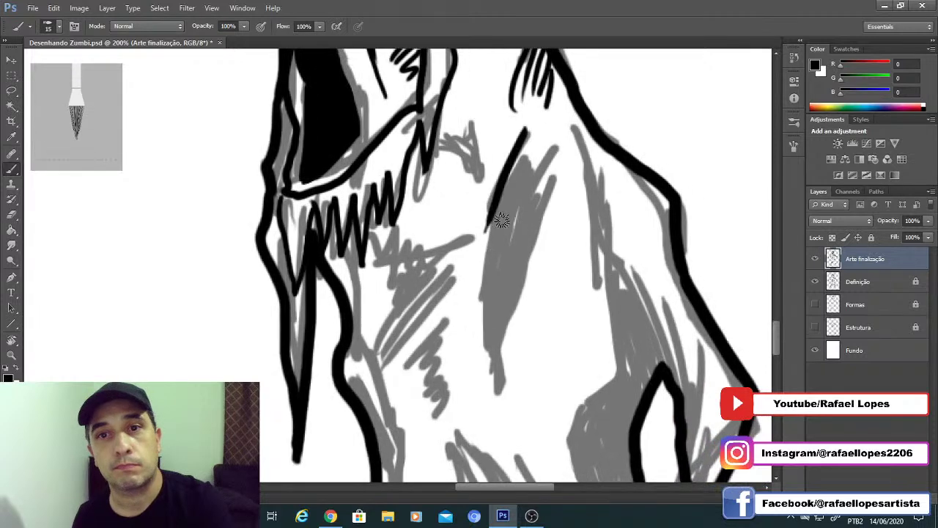
{"action": "mouse_move", "coordinate": [546, 151]}
{"action": "left_mouse_down"}
{"action": "mouse_move", "coordinate": [566, 159]}
{"action": "mouse_move", "coordinate": [487, 320]}
{"action": "left_mouse_up"}
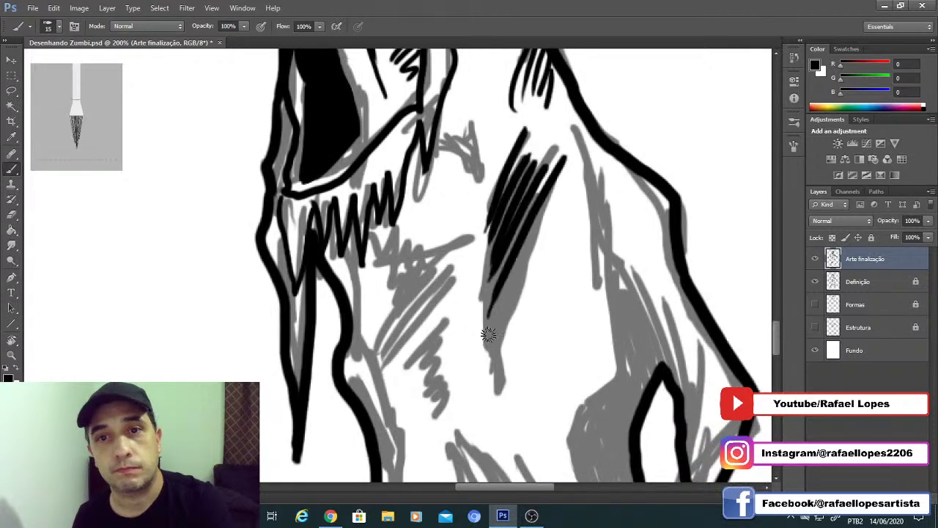
{"action": "left_click_drag", "start_coordinate": [563, 189], "coordinate": [477, 345]}
{"action": "left_click_drag", "start_coordinate": [522, 288], "coordinate": [490, 382]}
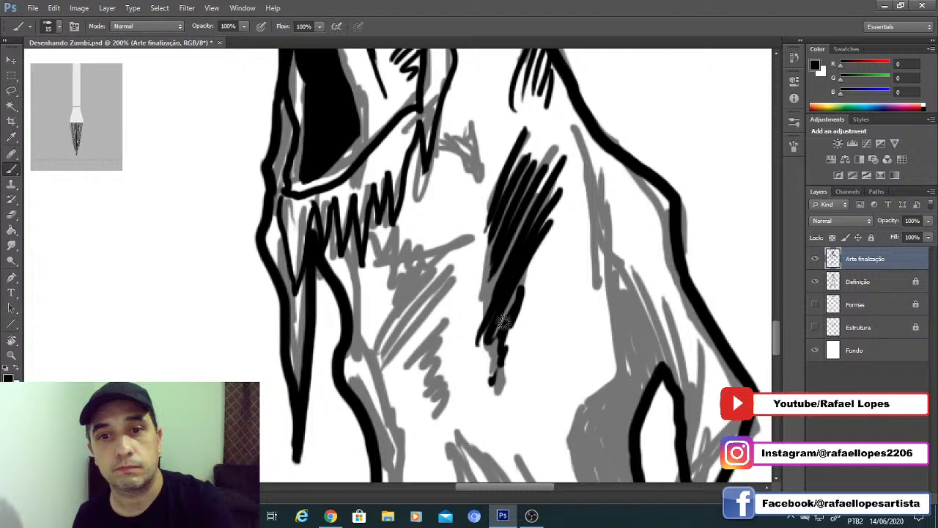
{"action": "left_click_drag", "start_coordinate": [504, 323], "coordinate": [496, 402]}
Step: With a 10 px brush, hatch the gray shadow areas just below the torn fringe on the right-hand leg
{"action": "mouse_move", "coordinate": [498, 273]}
{"action": "left_mouse_down"}
{"action": "mouse_move", "coordinate": [514, 238]}
{"action": "mouse_move", "coordinate": [499, 188]}
{"action": "mouse_move", "coordinate": [508, 182]}
{"action": "mouse_move", "coordinate": [600, 268]}
{"action": "left_mouse_up"}
{"action": "key", "text": "bracketleft"}
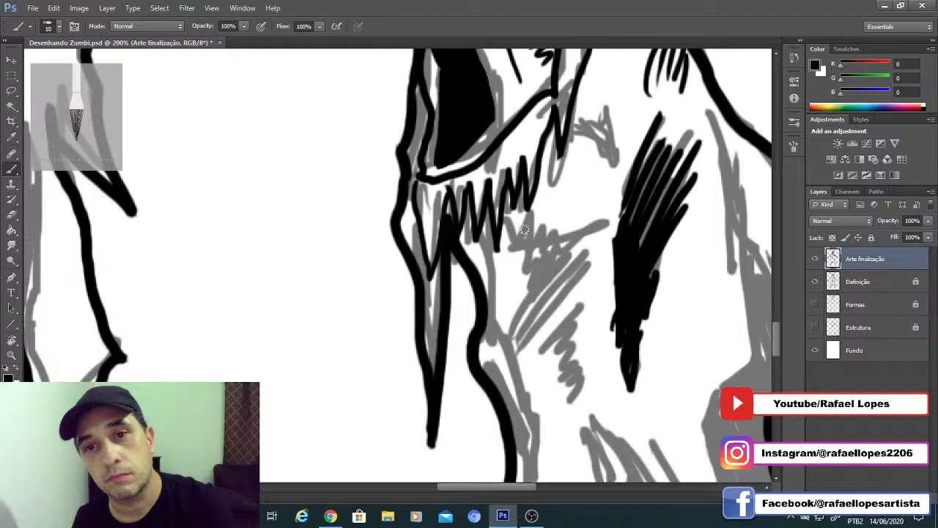
{"action": "left_click_drag", "start_coordinate": [524, 229], "coordinate": [568, 233]}
{"action": "mouse_move", "coordinate": [514, 294]}
{"action": "left_mouse_down"}
{"action": "mouse_move", "coordinate": [558, 290]}
{"action": "mouse_move", "coordinate": [583, 377]}
{"action": "mouse_move", "coordinate": [603, 268]}
{"action": "left_mouse_up"}
Step: Ink a broken line of short strokes along the inner torn edge of the lower right-hand trouser leg
{"action": "left_click_drag", "start_coordinate": [512, 163], "coordinate": [529, 265]}
{"action": "left_click_drag", "start_coordinate": [541, 314], "coordinate": [548, 383]}
{"action": "left_click_drag", "start_coordinate": [544, 395], "coordinate": [554, 429]}
{"action": "mouse_move", "coordinate": [615, 478]}
{"action": "left_mouse_down"}
{"action": "mouse_move", "coordinate": [588, 359]}
{"action": "mouse_move", "coordinate": [482, 279]}
{"action": "mouse_move", "coordinate": [511, 386]}
{"action": "left_mouse_up"}
Step: With a 15 px brush, ink the scribbled fold line along the pointed torn strip and short contour strokes at the ankle
{"action": "mouse_move", "coordinate": [473, 316]}
{"action": "left_mouse_down"}
{"action": "mouse_move", "coordinate": [498, 418]}
{"action": "mouse_move", "coordinate": [478, 154]}
{"action": "mouse_move", "coordinate": [607, 317]}
{"action": "left_mouse_up"}
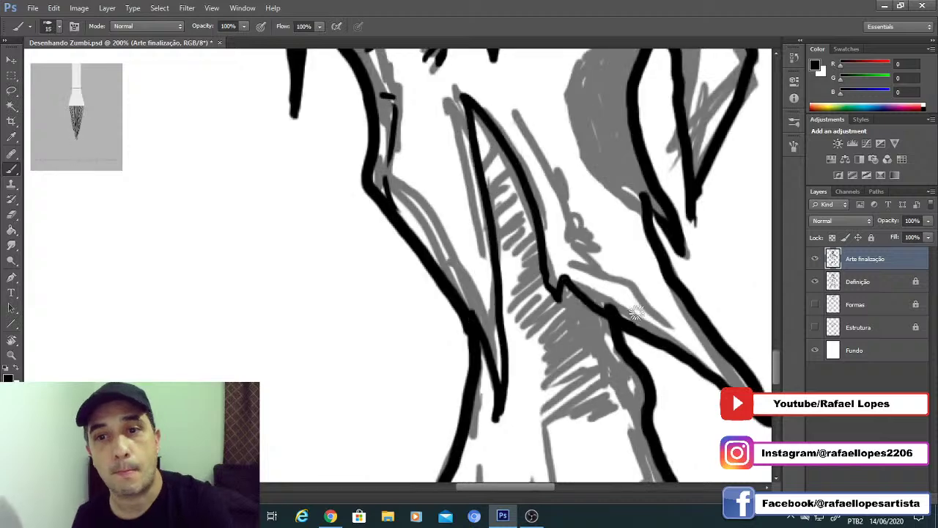
{"action": "left_click_drag", "start_coordinate": [554, 187], "coordinate": [536, 216]}
{"action": "mouse_move", "coordinate": [493, 141]}
{"action": "left_mouse_down"}
{"action": "mouse_move", "coordinate": [583, 301]}
{"action": "mouse_move", "coordinate": [572, 300]}
{"action": "left_mouse_up"}
{"action": "mouse_move", "coordinate": [661, 357]}
{"action": "left_mouse_down"}
{"action": "mouse_move", "coordinate": [570, 320]}
{"action": "mouse_move", "coordinate": [614, 353]}
{"action": "left_mouse_up"}
{"action": "left_click_drag", "start_coordinate": [454, 323], "coordinate": [504, 227]}
{"action": "mouse_move", "coordinate": [574, 279]}
{"action": "left_mouse_down"}
{"action": "mouse_move", "coordinate": [619, 285]}
{"action": "mouse_move", "coordinate": [612, 267]}
{"action": "mouse_move", "coordinate": [621, 342]}
{"action": "left_mouse_up"}
Step: Ink the contours, nail and knuckle wrinkles of the toe beside the big toe on the right-hand foot
{"action": "mouse_move", "coordinate": [457, 356]}
{"action": "left_mouse_down"}
{"action": "mouse_move", "coordinate": [459, 314]}
{"action": "mouse_move", "coordinate": [568, 243]}
{"action": "left_mouse_up"}
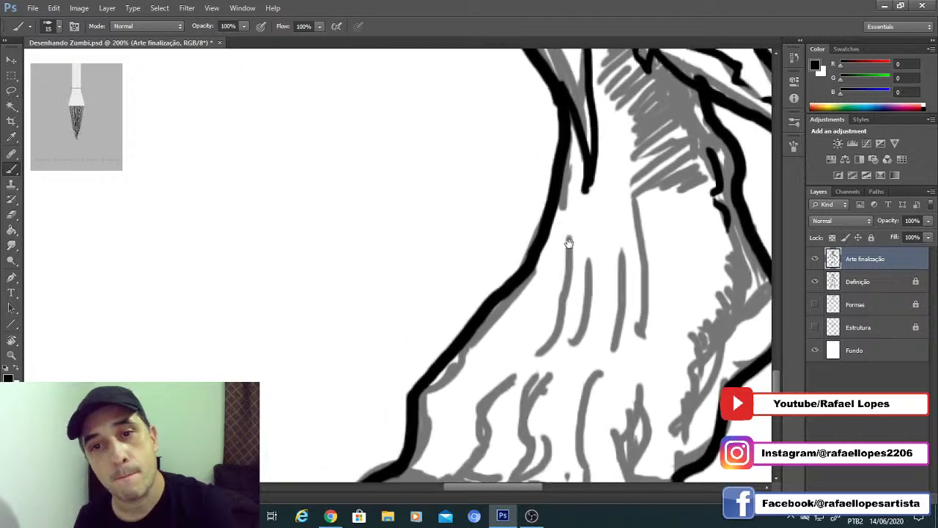
{"action": "mouse_move", "coordinate": [514, 395]}
{"action": "left_mouse_down"}
{"action": "mouse_move", "coordinate": [531, 294]}
{"action": "mouse_move", "coordinate": [547, 264]}
{"action": "left_mouse_up"}
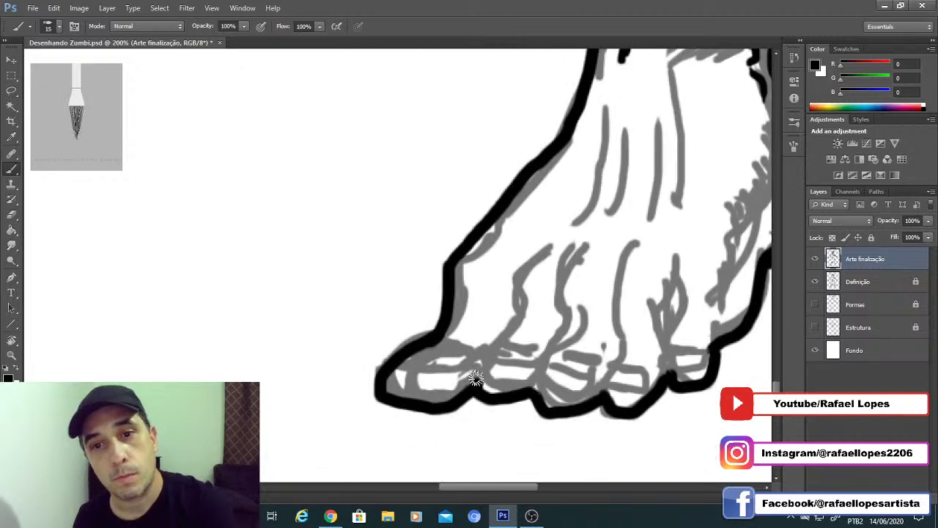
{"action": "mouse_move", "coordinate": [476, 379]}
{"action": "left_mouse_down"}
{"action": "mouse_move", "coordinate": [515, 322]}
{"action": "mouse_move", "coordinate": [548, 238]}
{"action": "left_mouse_up"}
{"action": "left_click_drag", "start_coordinate": [489, 354], "coordinate": [540, 344]}
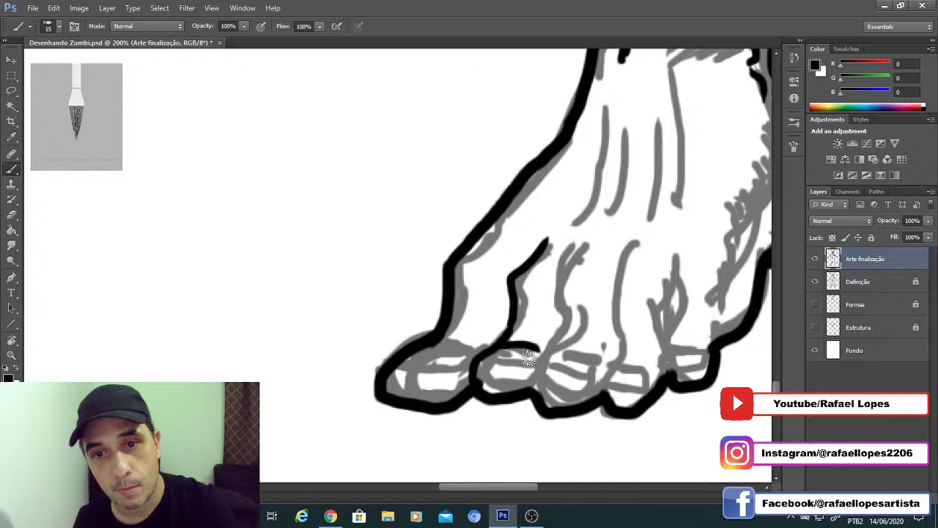
{"action": "left_click_drag", "start_coordinate": [481, 370], "coordinate": [544, 363]}
{"action": "mouse_move", "coordinate": [473, 370]}
{"action": "left_mouse_down"}
{"action": "mouse_move", "coordinate": [541, 379]}
{"action": "mouse_move", "coordinate": [561, 279]}
{"action": "mouse_move", "coordinate": [590, 232]}
{"action": "left_mouse_up"}
{"action": "key", "text": "["}
{"action": "left_click_drag", "start_coordinate": [528, 277], "coordinate": [542, 285]}
{"action": "left_click_drag", "start_coordinate": [526, 293], "coordinate": [545, 302]}
Step: Ink the big toe's curved nail line with a 15 px brush, undoing and redrawing it until it follows the sketch
{"action": "key", "text": "]"}
{"action": "mouse_move", "coordinate": [439, 343]}
{"action": "left_mouse_down"}
{"action": "mouse_move", "coordinate": [475, 357]}
{"action": "mouse_move", "coordinate": [403, 374]}
{"action": "left_mouse_up"}
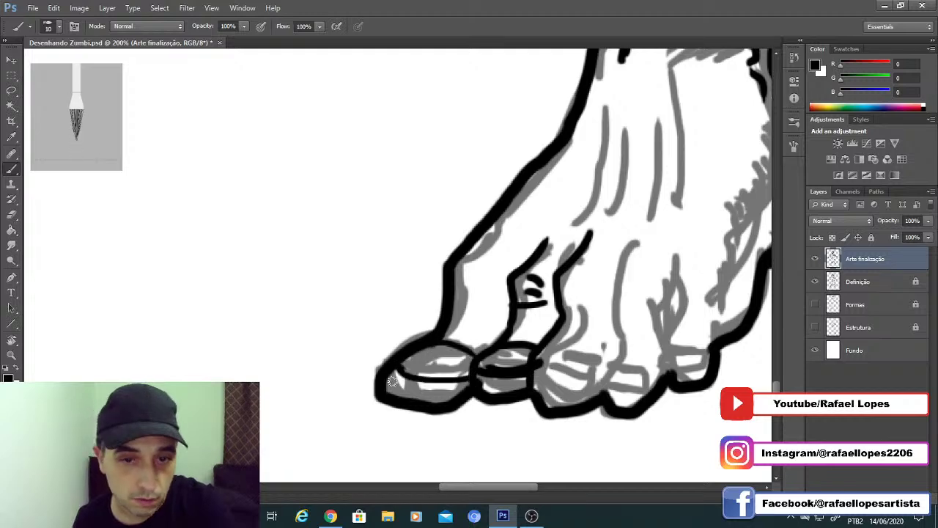
{"action": "key", "text": "ctrl+z"}
{"action": "left_click_drag", "start_coordinate": [467, 373], "coordinate": [397, 366]}
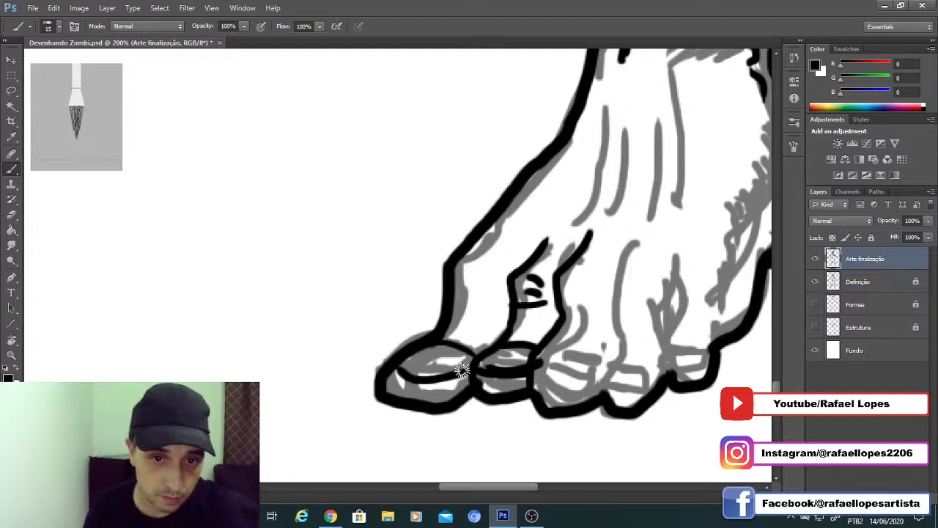
{"action": "key", "text": "ctrl+z"}
{"action": "left_click_drag", "start_coordinate": [467, 364], "coordinate": [397, 366]}
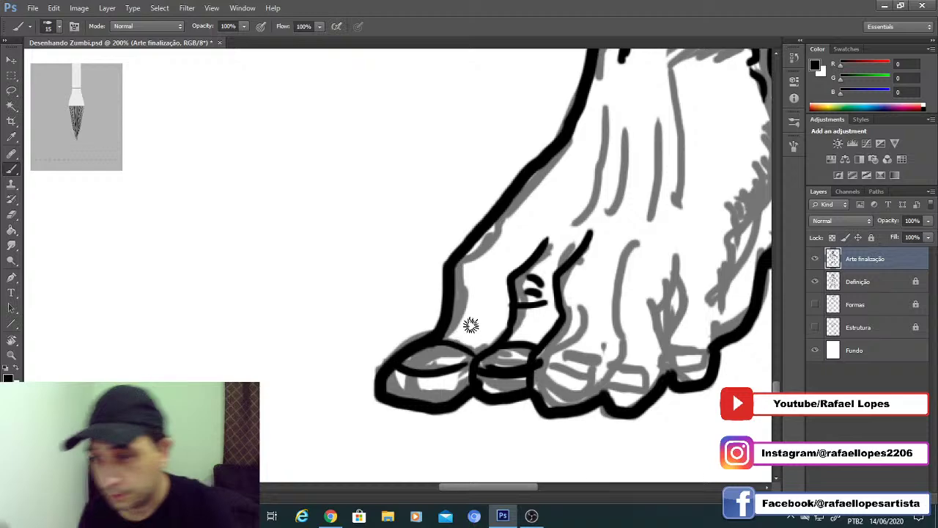
Step: With a 10 px brush, ink curved knuckle wrinkles across the big toe of the right-hand foot
{"action": "mouse_move", "coordinate": [476, 324]}
{"action": "left_mouse_down"}
{"action": "mouse_move", "coordinate": [491, 308]}
{"action": "mouse_move", "coordinate": [468, 236]}
{"action": "mouse_move", "coordinate": [492, 283]}
{"action": "mouse_move", "coordinate": [489, 320]}
{"action": "left_mouse_up"}
{"action": "key", "text": "["}
{"action": "left_click_drag", "start_coordinate": [407, 267], "coordinate": [443, 269]}
{"action": "left_click_drag", "start_coordinate": [408, 277], "coordinate": [444, 280]}
{"action": "left_click_drag", "start_coordinate": [405, 293], "coordinate": [442, 295]}
{"action": "left_click_drag", "start_coordinate": [476, 244], "coordinate": [411, 247]}
Step: Ink the middle toe's outer contour at 15 px and its nail and knuckle wrinkles with a 10 px brush
{"action": "key", "text": "bracketright"}
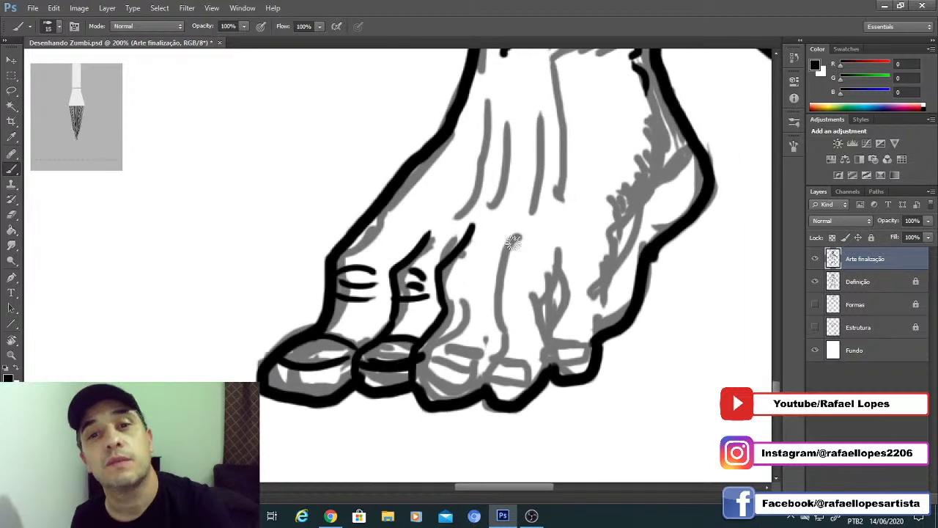
{"action": "left_click_drag", "start_coordinate": [521, 228], "coordinate": [481, 392]}
{"action": "key", "text": "bracketleft"}
{"action": "mouse_move", "coordinate": [422, 350]}
{"action": "left_mouse_down"}
{"action": "mouse_move", "coordinate": [481, 355]}
{"action": "mouse_move", "coordinate": [478, 373]}
{"action": "left_mouse_up"}
{"action": "left_click_drag", "start_coordinate": [444, 277], "coordinate": [484, 280]}
{"action": "mouse_move", "coordinate": [444, 290]}
{"action": "left_mouse_down"}
{"action": "mouse_move", "coordinate": [481, 293]}
{"action": "mouse_move", "coordinate": [484, 314]}
{"action": "left_mouse_up"}
Step: Ink four long tendon lines running down the top of the right-hand foot with the 10 px brush
{"action": "left_click_drag", "start_coordinate": [406, 242], "coordinate": [432, 349]}
{"action": "left_click_drag", "start_coordinate": [515, 180], "coordinate": [475, 332]}
{"action": "left_click_drag", "start_coordinate": [542, 191], "coordinate": [513, 336]}
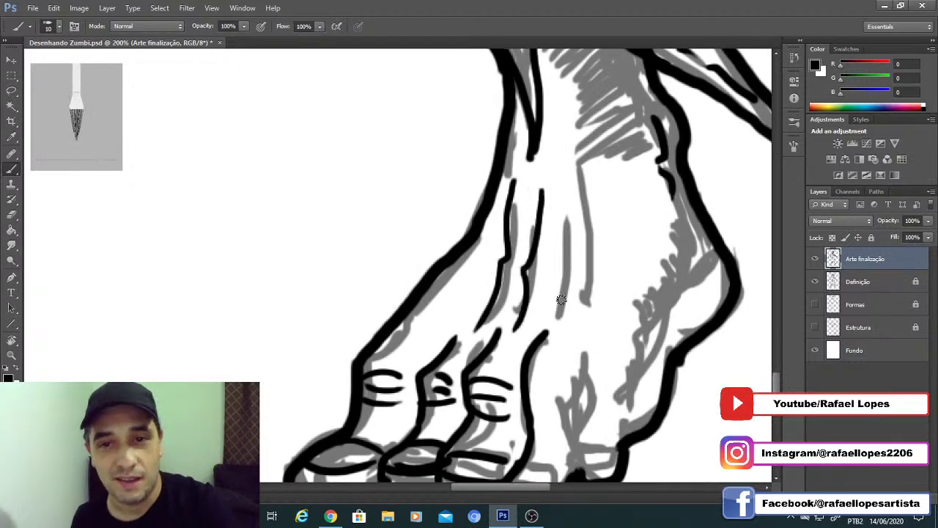
{"action": "left_click_drag", "start_coordinate": [557, 315], "coordinate": [575, 193]}
{"action": "mouse_move", "coordinate": [589, 161]}
{"action": "left_mouse_down"}
{"action": "mouse_move", "coordinate": [595, 279]}
{"action": "mouse_move", "coordinate": [571, 342]}
{"action": "left_mouse_up"}
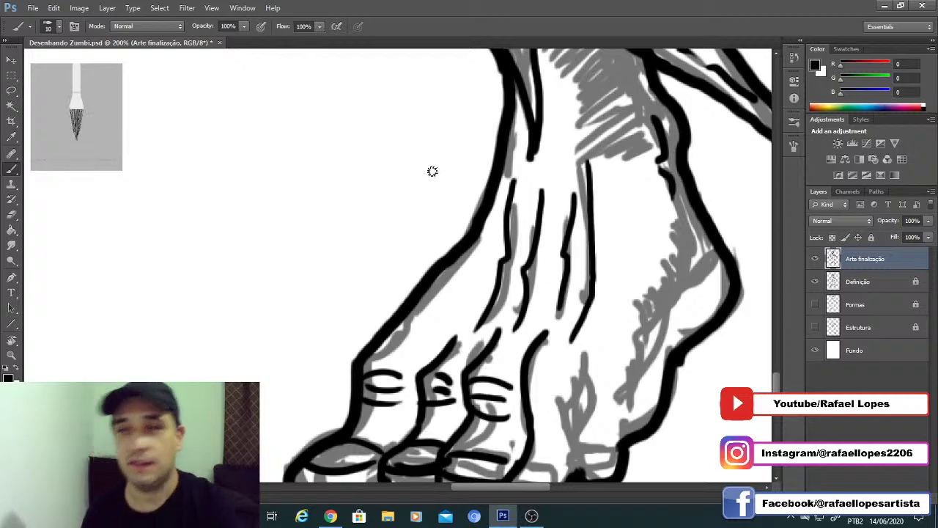
Step: View the whole zombie figure to check the inked areas against the remaining gray sketch
{"action": "key", "text": "z"}
{"action": "left_click", "coordinate": [439, 201], "text": "alt"}
{"action": "left_click", "coordinate": [442, 196], "text": "alt"}
{"action": "left_click", "coordinate": [442, 194], "text": "alt"}
{"action": "left_click", "coordinate": [442, 189], "text": "alt"}
{"action": "left_click", "coordinate": [432, 183], "text": "alt"}
{"action": "left_click", "coordinate": [411, 174], "text": "alt"}
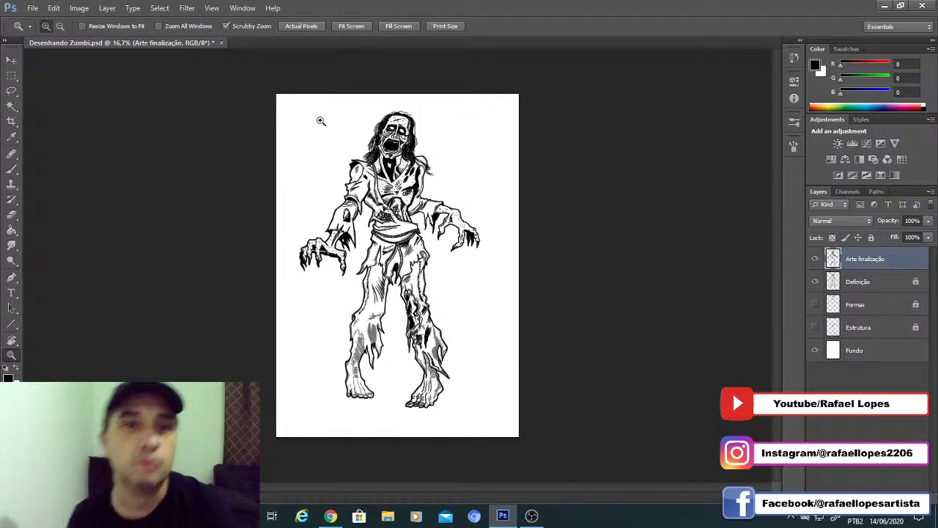
Step: With a 10 px brush, ink a fold line with short dashes along the inner side of the right-hand leg's torn opening
{"action": "left_click", "coordinate": [382, 312]}
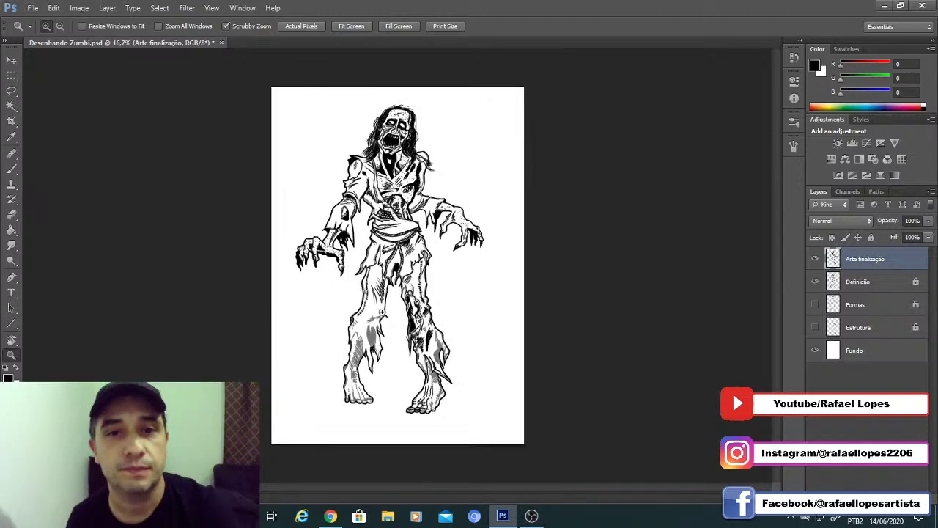
{"action": "left_click", "coordinate": [382, 313]}
{"action": "left_click", "coordinate": [382, 312]}
{"action": "left_click_drag", "start_coordinate": [420, 431], "coordinate": [371, 276]}
{"action": "left_click", "coordinate": [463, 242]}
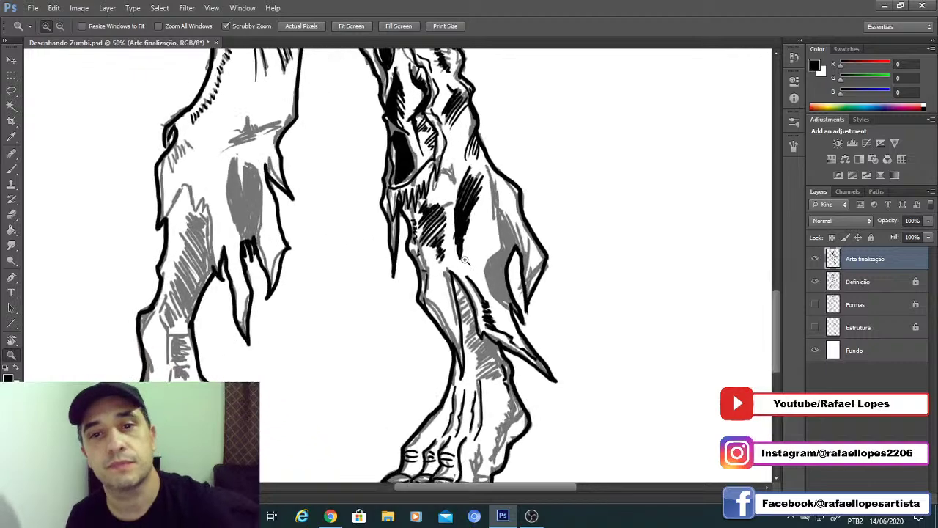
{"action": "left_click", "coordinate": [466, 258]}
{"action": "left_click", "coordinate": [466, 258]}
{"action": "left_click_drag", "start_coordinate": [462, 374], "coordinate": [463, 235]}
{"action": "key", "text": "b"}
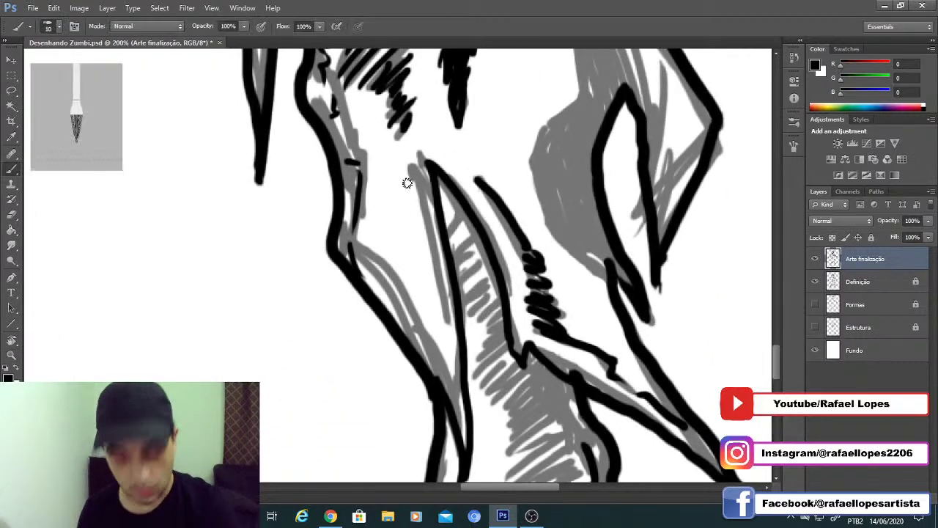
{"action": "left_click_drag", "start_coordinate": [406, 157], "coordinate": [419, 248]}
{"action": "left_click_drag", "start_coordinate": [425, 280], "coordinate": [447, 364]}
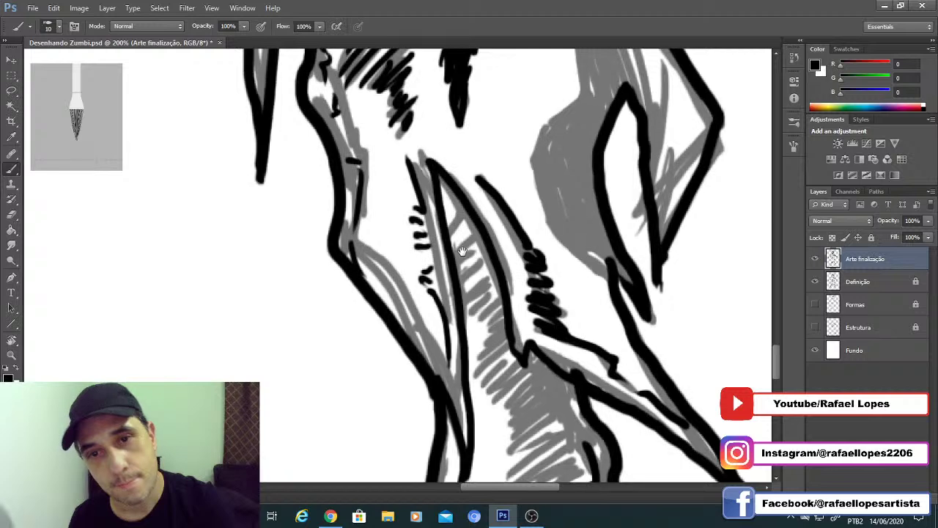
Step: Hatch the shin shadow inside the torn opening and the curved shadow along the right-hand foot's heel
{"action": "mouse_move", "coordinate": [449, 194]}
{"action": "left_mouse_down"}
{"action": "mouse_move", "coordinate": [458, 186]}
{"action": "mouse_move", "coordinate": [493, 261]}
{"action": "mouse_move", "coordinate": [502, 372]}
{"action": "mouse_move", "coordinate": [513, 396]}
{"action": "mouse_move", "coordinate": [565, 360]}
{"action": "mouse_move", "coordinate": [557, 400]}
{"action": "mouse_move", "coordinate": [590, 293]}
{"action": "mouse_move", "coordinate": [579, 315]}
{"action": "mouse_move", "coordinate": [592, 367]}
{"action": "mouse_move", "coordinate": [503, 194]}
{"action": "left_mouse_up"}
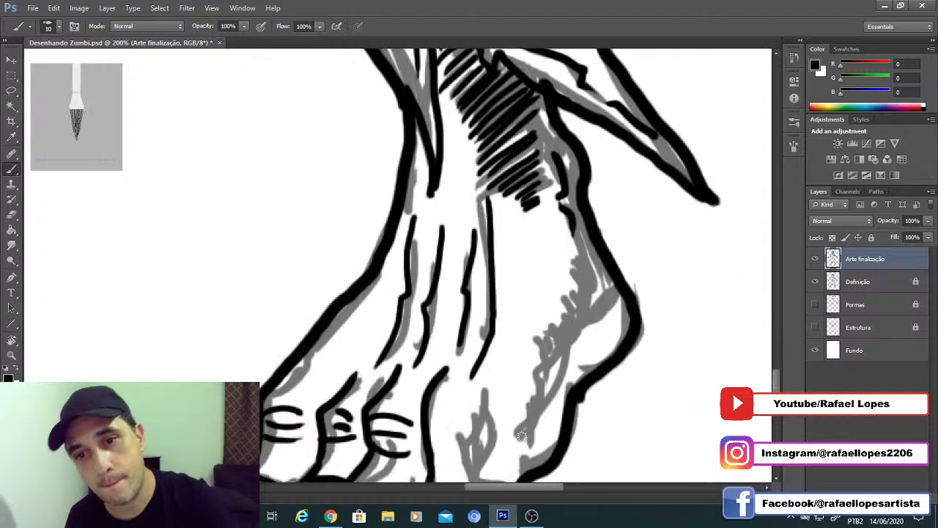
{"action": "left_click_drag", "start_coordinate": [519, 433], "coordinate": [518, 403]}
{"action": "left_click_drag", "start_coordinate": [532, 419], "coordinate": [537, 369]}
{"action": "left_click_drag", "start_coordinate": [548, 396], "coordinate": [549, 343]}
{"action": "left_click_drag", "start_coordinate": [563, 377], "coordinate": [557, 333]}
{"action": "left_click_drag", "start_coordinate": [571, 366], "coordinate": [565, 322]}
{"action": "mouse_move", "coordinate": [587, 342]}
{"action": "left_mouse_down"}
{"action": "mouse_move", "coordinate": [578, 303]}
{"action": "mouse_move", "coordinate": [609, 273]}
{"action": "left_mouse_up"}
{"action": "mouse_move", "coordinate": [586, 323]}
{"action": "left_mouse_down"}
{"action": "mouse_move", "coordinate": [613, 267]}
{"action": "mouse_move", "coordinate": [603, 236]}
{"action": "left_mouse_up"}
Step: Ink the contour and nails of the two smallest toes and darken the gaps between the right-hand foot's toes
{"action": "left_click_drag", "start_coordinate": [514, 408], "coordinate": [591, 274]}
{"action": "left_click_drag", "start_coordinate": [554, 385], "coordinate": [568, 262]}
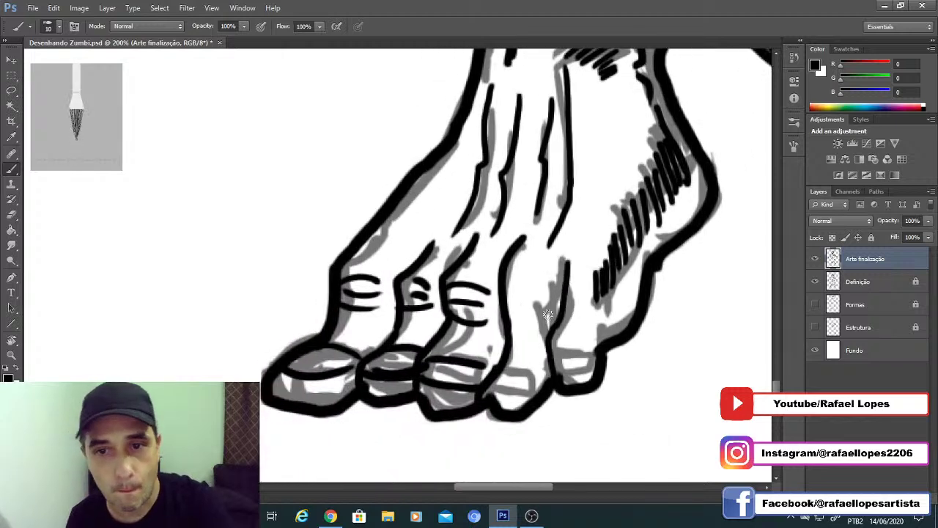
{"action": "mouse_move", "coordinate": [560, 356]}
{"action": "left_mouse_down"}
{"action": "mouse_move", "coordinate": [594, 353]}
{"action": "mouse_move", "coordinate": [557, 370]}
{"action": "mouse_move", "coordinate": [587, 376]}
{"action": "left_mouse_up"}
{"action": "mouse_move", "coordinate": [503, 379]}
{"action": "left_mouse_down"}
{"action": "mouse_move", "coordinate": [529, 377]}
{"action": "mouse_move", "coordinate": [489, 388]}
{"action": "left_mouse_up"}
{"action": "left_click_drag", "start_coordinate": [540, 346], "coordinate": [554, 298]}
{"action": "mouse_move", "coordinate": [592, 352]}
{"action": "left_mouse_down"}
{"action": "mouse_move", "coordinate": [603, 330]}
{"action": "mouse_move", "coordinate": [610, 342]}
{"action": "left_mouse_up"}
{"action": "mouse_move", "coordinate": [436, 340]}
{"action": "left_mouse_down"}
{"action": "mouse_move", "coordinate": [488, 351]}
{"action": "mouse_move", "coordinate": [410, 359]}
{"action": "mouse_move", "coordinate": [440, 339]}
{"action": "mouse_move", "coordinate": [434, 357]}
{"action": "left_mouse_up"}
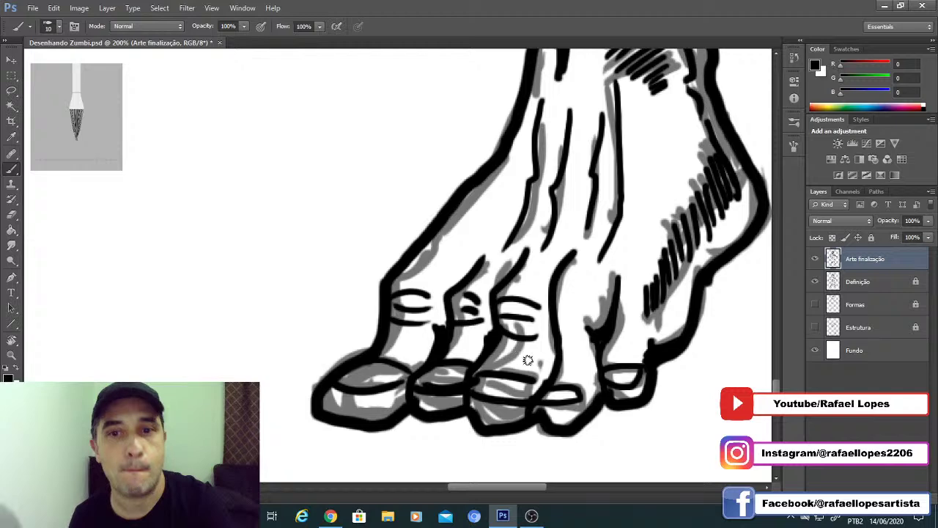
Step: Stipple small skin-texture dots over the right-hand foot with the 10 px brush, from the ankle to the toes
{"action": "key", "text": "z"}
{"action": "left_click", "coordinate": [503, 255], "text": "alt"}
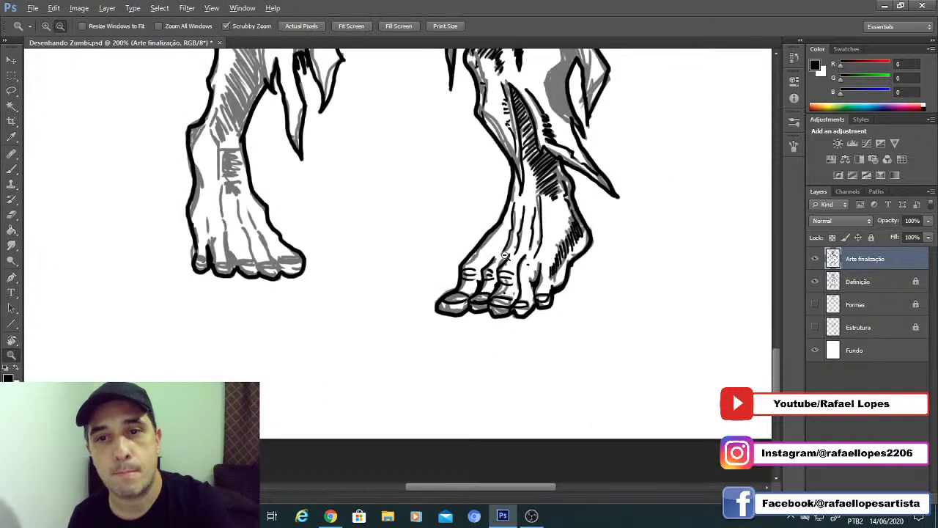
{"action": "left_click", "coordinate": [505, 255], "text": "alt"}
{"action": "key", "text": "b"}
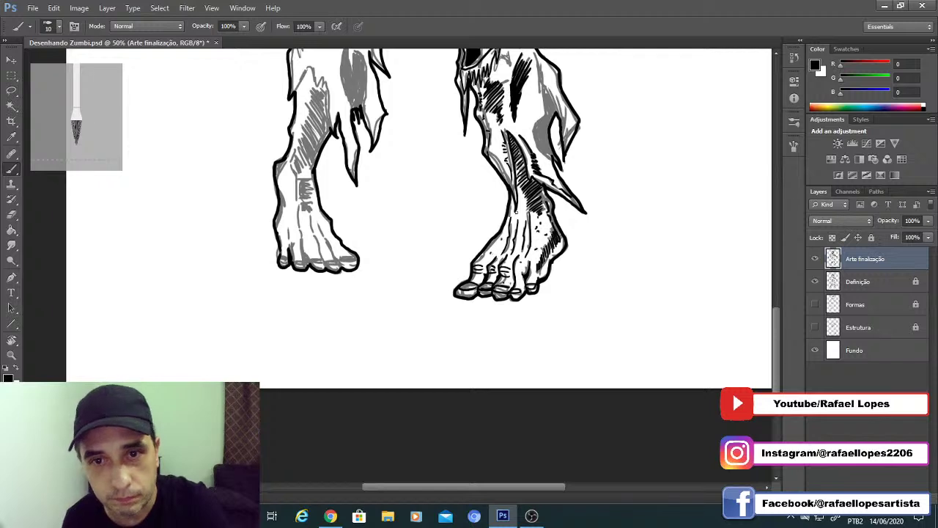
{"action": "left_click", "coordinate": [538, 241]}
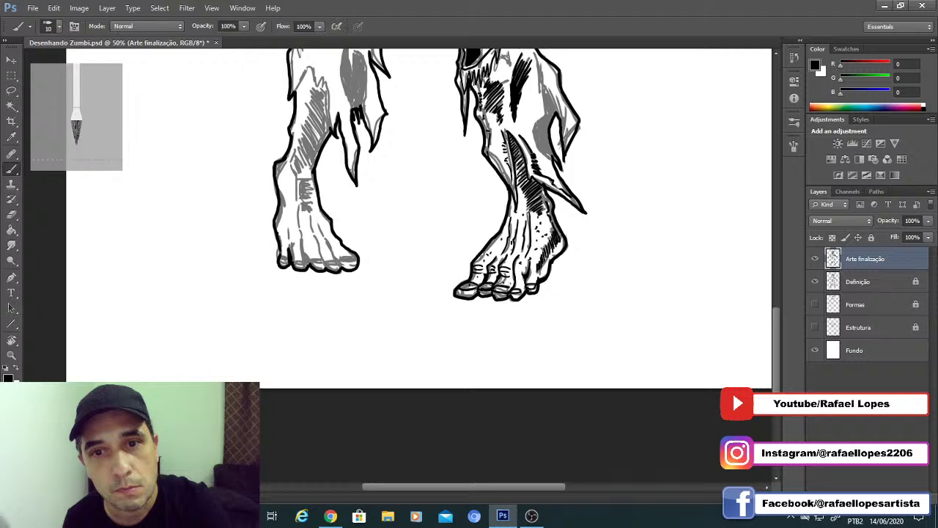
{"action": "left_click_drag", "start_coordinate": [531, 277], "coordinate": [539, 274]}
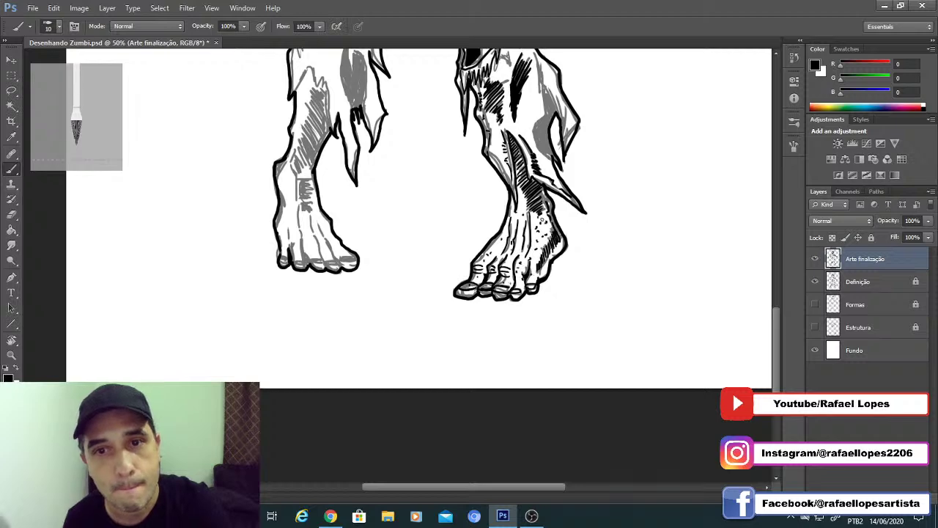
Step: Ink the left-hand foot's toe separation lines and the nails of its three smallest toes
{"action": "left_click_drag", "start_coordinate": [376, 184], "coordinate": [528, 189]}
{"action": "key", "text": "z"}
{"action": "left_click", "coordinate": [445, 215]}
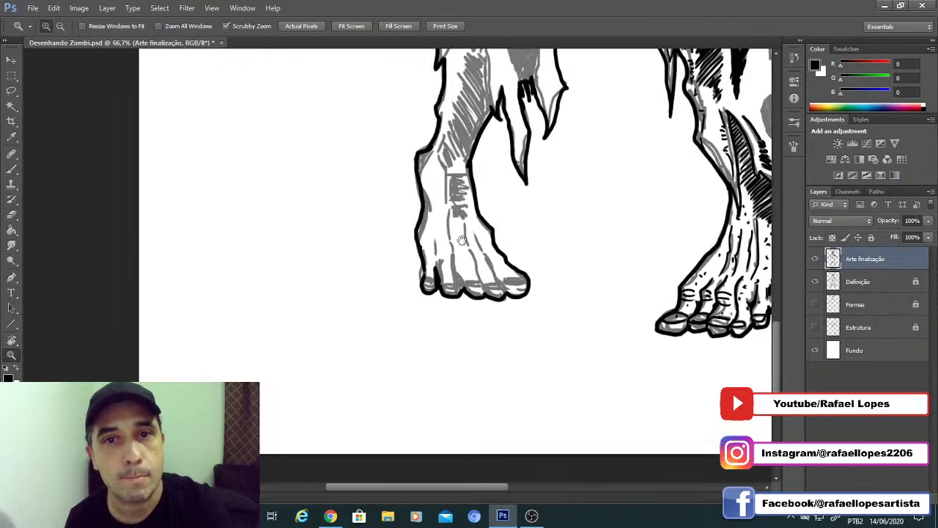
{"action": "left_click_drag", "start_coordinate": [456, 326], "coordinate": [470, 218]}
{"action": "left_click", "coordinate": [470, 213], "text": "ctrl"}
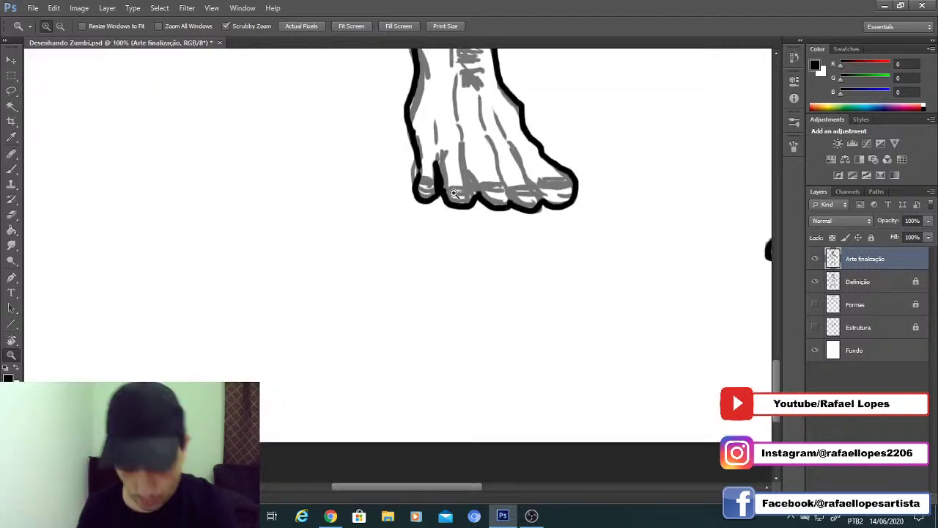
{"action": "left_click", "coordinate": [462, 180]}
{"action": "key", "text": "b"}
{"action": "mouse_move", "coordinate": [490, 211]}
{"action": "left_mouse_down"}
{"action": "mouse_move", "coordinate": [493, 174]}
{"action": "mouse_move", "coordinate": [461, 96]}
{"action": "left_mouse_up"}
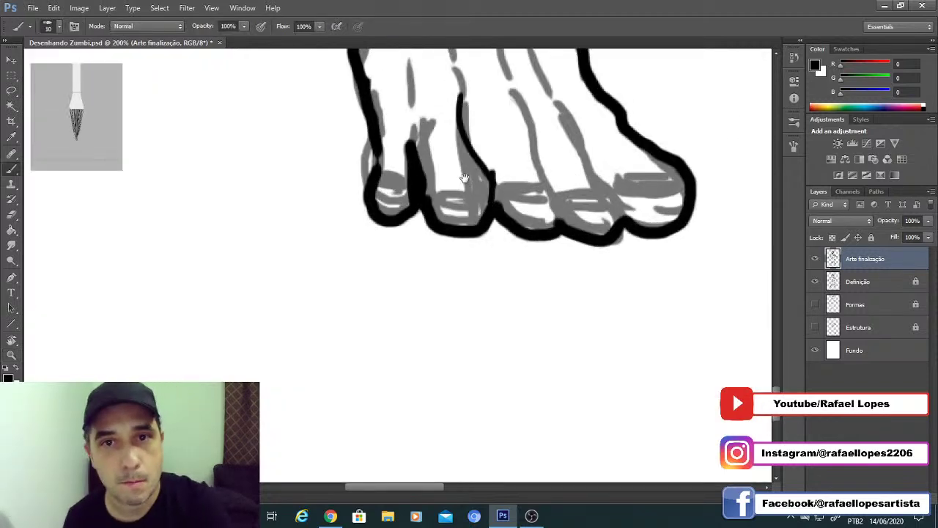
{"action": "mouse_move", "coordinate": [465, 178]}
{"action": "left_mouse_down"}
{"action": "mouse_move", "coordinate": [469, 208]}
{"action": "mouse_move", "coordinate": [495, 208]}
{"action": "mouse_move", "coordinate": [494, 233]}
{"action": "left_mouse_up"}
{"action": "mouse_move", "coordinate": [432, 212]}
{"action": "left_mouse_down"}
{"action": "mouse_move", "coordinate": [482, 241]}
{"action": "mouse_move", "coordinate": [523, 241]}
{"action": "left_mouse_up"}
{"action": "key", "text": "ctrl+z"}
{"action": "key", "text": "ctrl+z"}
{"action": "mouse_move", "coordinate": [467, 228]}
{"action": "left_mouse_down"}
{"action": "mouse_move", "coordinate": [484, 245]}
{"action": "mouse_move", "coordinate": [524, 245]}
{"action": "left_mouse_up"}
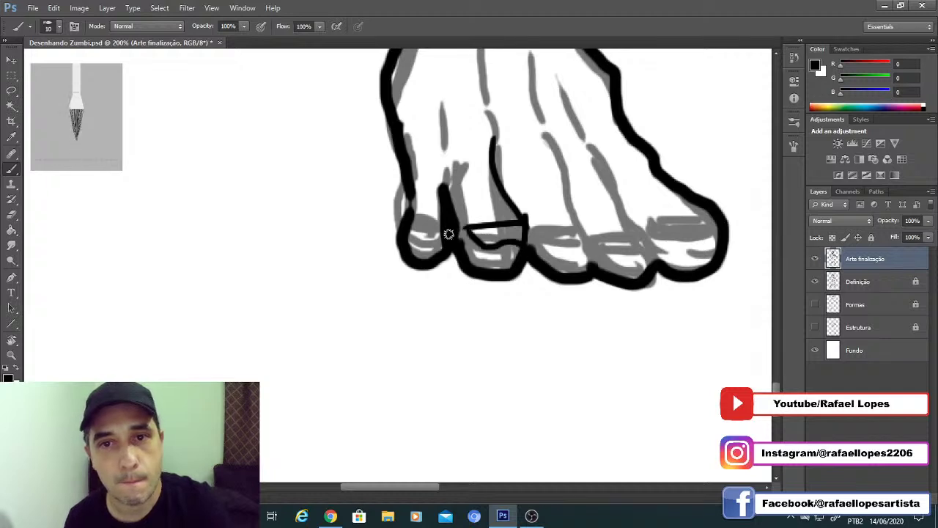
{"action": "mouse_move", "coordinate": [442, 225]}
{"action": "left_mouse_down"}
{"action": "mouse_move", "coordinate": [408, 222]}
{"action": "mouse_move", "coordinate": [443, 237]}
{"action": "left_mouse_up"}
{"action": "mouse_move", "coordinate": [548, 149]}
{"action": "left_mouse_down"}
{"action": "mouse_move", "coordinate": [517, 168]}
{"action": "mouse_move", "coordinate": [544, 205]}
{"action": "mouse_move", "coordinate": [546, 253]}
{"action": "mouse_move", "coordinate": [511, 248]}
{"action": "mouse_move", "coordinate": [506, 272]}
{"action": "mouse_move", "coordinate": [546, 245]}
{"action": "left_mouse_up"}
Step: With a 15 px brush, ink the separation line and nail of the fourth toe and the big toe's nail on the left-hand foot
{"action": "key", "text": "bracketright"}
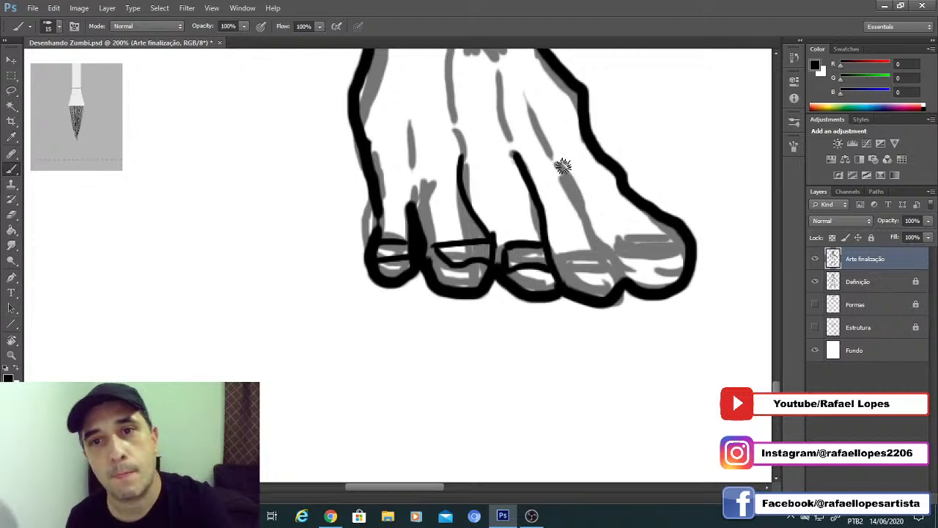
{"action": "left_click_drag", "start_coordinate": [562, 164], "coordinate": [627, 275]}
{"action": "mouse_move", "coordinate": [592, 242]}
{"action": "left_mouse_down"}
{"action": "mouse_move", "coordinate": [555, 258]}
{"action": "mouse_move", "coordinate": [566, 275]}
{"action": "mouse_move", "coordinate": [612, 273]}
{"action": "left_mouse_up"}
{"action": "mouse_move", "coordinate": [682, 231]}
{"action": "left_mouse_down"}
{"action": "mouse_move", "coordinate": [618, 236]}
{"action": "mouse_move", "coordinate": [652, 260]}
{"action": "mouse_move", "coordinate": [687, 255]}
{"action": "left_mouse_up"}
{"action": "left_click_drag", "start_coordinate": [525, 178], "coordinate": [597, 269]}
{"action": "left_click_drag", "start_coordinate": [591, 271], "coordinate": [570, 221]}
Step: With a 10 px brush, ink the tendon lines running up the top of the left-hand foot
{"action": "key", "text": "bracketleft"}
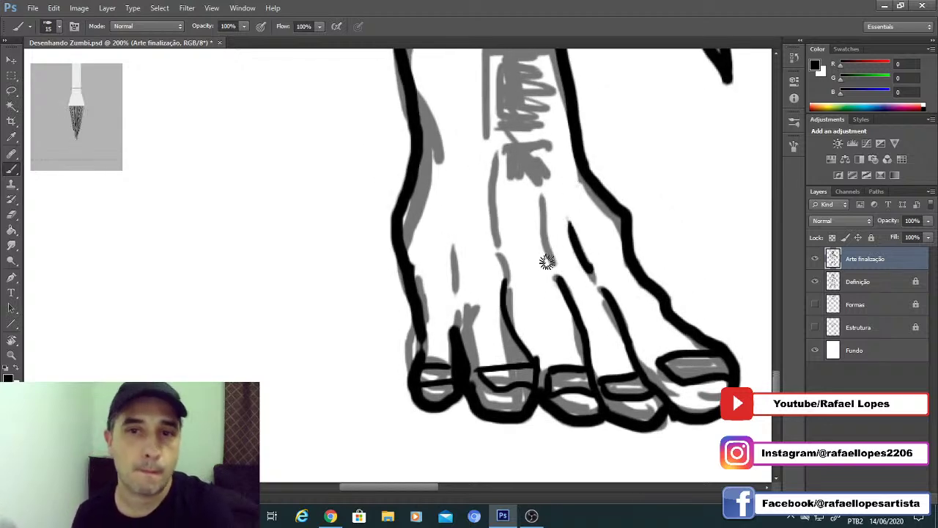
{"action": "mouse_move", "coordinate": [553, 265]}
{"action": "left_mouse_down"}
{"action": "mouse_move", "coordinate": [539, 236]}
{"action": "mouse_move", "coordinate": [541, 172]}
{"action": "left_mouse_up"}
{"action": "mouse_move", "coordinate": [497, 255]}
{"action": "left_mouse_down"}
{"action": "mouse_move", "coordinate": [505, 287]}
{"action": "mouse_move", "coordinate": [493, 132]}
{"action": "left_mouse_up"}
{"action": "left_click_drag", "start_coordinate": [454, 296], "coordinate": [452, 227]}
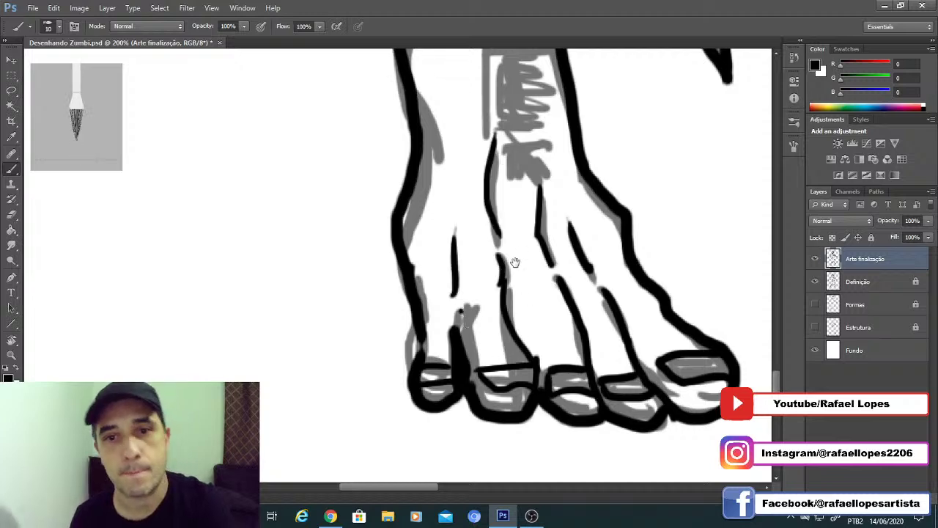
Step: Ink short knuckle wrinkles across the two toes next to the left-hand foot's big toe
{"action": "left_click_drag", "start_coordinate": [515, 262], "coordinate": [527, 293]}
{"action": "left_click_drag", "start_coordinate": [584, 358], "coordinate": [551, 374]}
{"action": "left_click_drag", "start_coordinate": [620, 357], "coordinate": [595, 357]}
{"action": "mouse_move", "coordinate": [601, 365]}
{"action": "left_mouse_down"}
{"action": "mouse_move", "coordinate": [624, 366]}
{"action": "mouse_move", "coordinate": [601, 372]}
{"action": "left_mouse_up"}
{"action": "left_click_drag", "start_coordinate": [649, 333], "coordinate": [577, 272]}
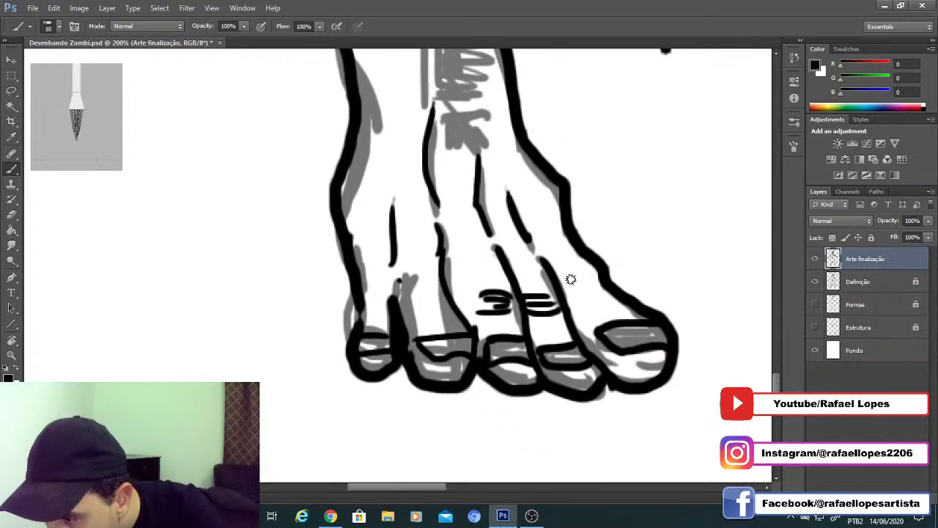
Step: Ink knuckle wrinkles on the big toe and the two smallest toes of the left-hand foot
{"action": "key", "text": "z"}
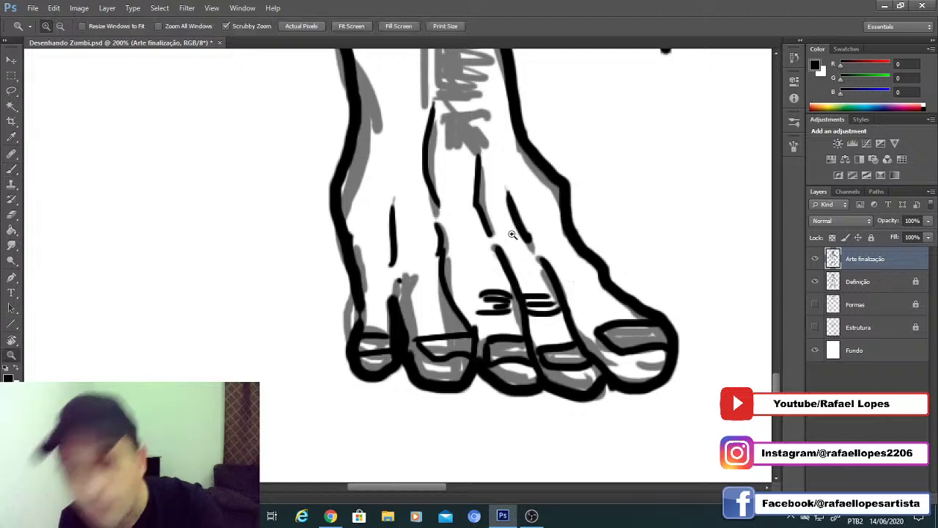
{"action": "key", "text": "b"}
{"action": "left_click_drag", "start_coordinate": [576, 287], "coordinate": [601, 284]}
{"action": "left_click_drag", "start_coordinate": [584, 291], "coordinate": [620, 299]}
{"action": "left_click_drag", "start_coordinate": [573, 309], "coordinate": [622, 306]}
{"action": "left_click_drag", "start_coordinate": [428, 279], "coordinate": [498, 267]}
{"action": "key", "text": "ctrl+z"}
{"action": "left_click_drag", "start_coordinate": [646, 308], "coordinate": [693, 297]}
{"action": "key", "text": "ctrl+z"}
{"action": "left_click_drag", "start_coordinate": [456, 278], "coordinate": [509, 266]}
{"action": "left_click_drag", "start_coordinate": [537, 269], "coordinate": [566, 277]}
{"action": "left_click_drag", "start_coordinate": [548, 281], "coordinate": [569, 286]}
{"action": "left_click_drag", "start_coordinate": [511, 275], "coordinate": [508, 285]}
{"action": "left_click_drag", "start_coordinate": [489, 291], "coordinate": [505, 299]}
Step: Hatch the shadow on the front of the left-hand ankle with short horizontal strokes
{"action": "left_click_drag", "start_coordinate": [515, 192], "coordinate": [459, 451]}
{"action": "left_click_drag", "start_coordinate": [551, 264], "coordinate": [498, 269]}
{"action": "mouse_move", "coordinate": [501, 279]}
{"action": "left_mouse_down"}
{"action": "mouse_move", "coordinate": [555, 275]}
{"action": "mouse_move", "coordinate": [548, 286]}
{"action": "left_mouse_up"}
{"action": "mouse_move", "coordinate": [509, 297]}
{"action": "left_mouse_down"}
{"action": "mouse_move", "coordinate": [548, 295]}
{"action": "mouse_move", "coordinate": [535, 304]}
{"action": "left_mouse_up"}
{"action": "mouse_move", "coordinate": [535, 325]}
{"action": "left_mouse_down"}
{"action": "mouse_move", "coordinate": [557, 269]}
{"action": "mouse_move", "coordinate": [522, 264]}
{"action": "left_mouse_up"}
{"action": "mouse_move", "coordinate": [541, 275]}
{"action": "left_mouse_down"}
{"action": "mouse_move", "coordinate": [569, 274]}
{"action": "mouse_move", "coordinate": [563, 281]}
{"action": "left_mouse_up"}
{"action": "mouse_move", "coordinate": [517, 295]}
{"action": "left_mouse_down"}
{"action": "mouse_move", "coordinate": [568, 292]}
{"action": "mouse_move", "coordinate": [568, 301]}
{"action": "left_mouse_up"}
{"action": "mouse_move", "coordinate": [522, 314]}
{"action": "left_mouse_down"}
{"action": "mouse_move", "coordinate": [586, 308]}
{"action": "mouse_move", "coordinate": [571, 318]}
{"action": "left_mouse_up"}
{"action": "left_click_drag", "start_coordinate": [531, 328], "coordinate": [569, 327]}
Step: Ink the edge line above the left-hand ankle and hatch the lower end of the shin shadow
{"action": "scroll", "coordinate": [549, 331], "scroll_direction": "up", "scroll_amount": 3}
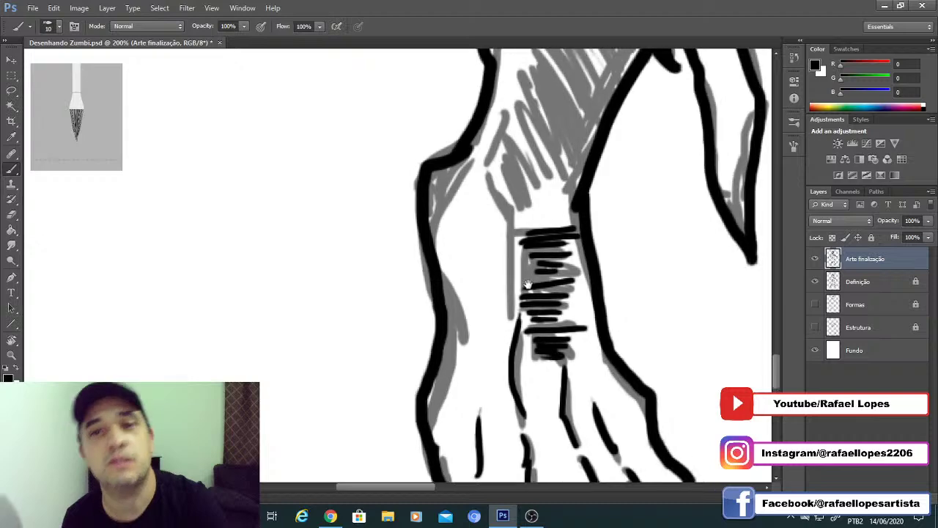
{"action": "mouse_move", "coordinate": [516, 379]}
{"action": "left_mouse_down"}
{"action": "mouse_move", "coordinate": [513, 271]}
{"action": "mouse_move", "coordinate": [480, 215]}
{"action": "mouse_move", "coordinate": [508, 314]}
{"action": "mouse_move", "coordinate": [501, 322]}
{"action": "left_mouse_up"}
{"action": "mouse_move", "coordinate": [528, 360]}
{"action": "left_mouse_down"}
{"action": "mouse_move", "coordinate": [506, 278]}
{"action": "mouse_move", "coordinate": [513, 270]}
{"action": "left_mouse_up"}
{"action": "left_click_drag", "start_coordinate": [548, 334], "coordinate": [520, 256]}
{"action": "left_click_drag", "start_coordinate": [543, 293], "coordinate": [556, 334]}
Step: Hatch the middle of the left-hand shin shadow with diagonal strokes over the gray sketch
{"action": "key", "text": "bracketright"}
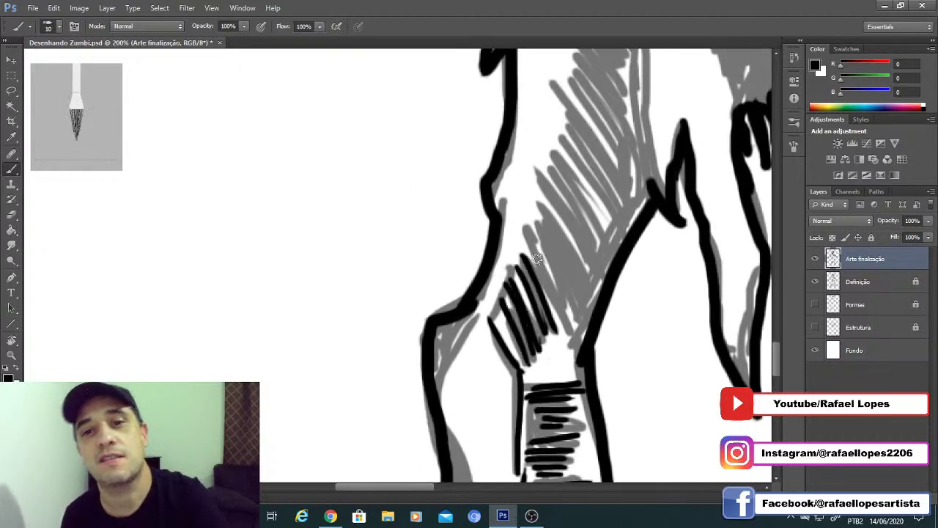
{"action": "mouse_move", "coordinate": [522, 227]}
{"action": "left_mouse_down"}
{"action": "mouse_move", "coordinate": [544, 233]}
{"action": "mouse_move", "coordinate": [559, 266]}
{"action": "mouse_move", "coordinate": [541, 205]}
{"action": "mouse_move", "coordinate": [577, 282]}
{"action": "mouse_move", "coordinate": [541, 194]}
{"action": "left_mouse_up"}
{"action": "key", "text": "bracketleft"}
{"action": "left_click_drag", "start_coordinate": [594, 294], "coordinate": [537, 179]}
{"action": "left_click_drag", "start_coordinate": [605, 286], "coordinate": [546, 173]}
{"action": "left_click_drag", "start_coordinate": [611, 269], "coordinate": [557, 167]}
{"action": "left_click_drag", "start_coordinate": [567, 134], "coordinate": [619, 236]}
{"action": "left_click_drag", "start_coordinate": [572, 113], "coordinate": [626, 220]}
{"action": "left_click_drag", "start_coordinate": [556, 83], "coordinate": [584, 236]}
{"action": "mouse_move", "coordinate": [539, 216]}
{"action": "left_mouse_down"}
{"action": "mouse_move", "coordinate": [603, 73]}
{"action": "mouse_move", "coordinate": [630, 154]}
{"action": "mouse_move", "coordinate": [628, 185]}
{"action": "mouse_move", "coordinate": [652, 127]}
{"action": "mouse_move", "coordinate": [649, 200]}
{"action": "mouse_move", "coordinate": [667, 161]}
{"action": "mouse_move", "coordinate": [682, 340]}
{"action": "mouse_move", "coordinate": [634, 229]}
{"action": "mouse_move", "coordinate": [632, 324]}
{"action": "mouse_move", "coordinate": [591, 234]}
{"action": "left_mouse_up"}
Step: With a 15 px brush, hatch the upper left-hand shin shadow and fill its inner side solid black beneath the torn trouser edge
{"action": "left_click_drag", "start_coordinate": [678, 359], "coordinate": [599, 220]}
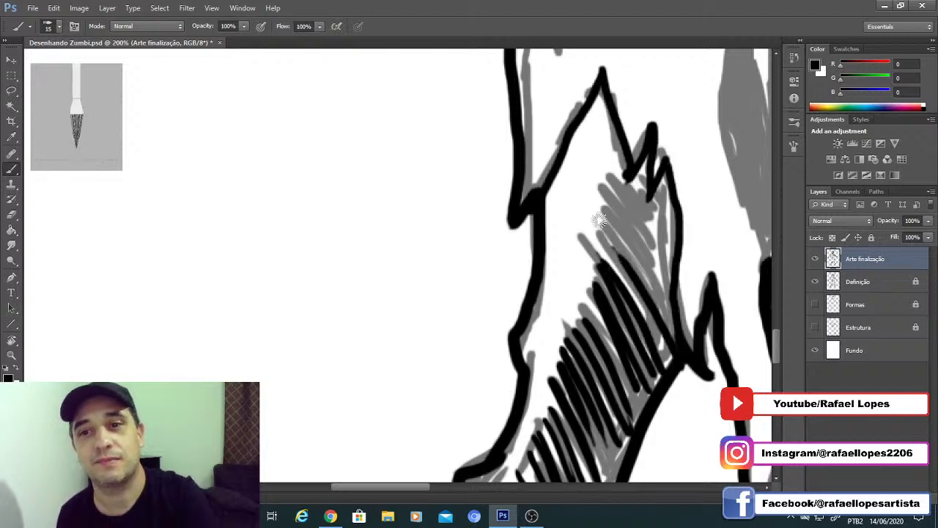
{"action": "left_click_drag", "start_coordinate": [678, 334], "coordinate": [590, 185]}
{"action": "left_click_drag", "start_coordinate": [671, 297], "coordinate": [601, 192]}
{"action": "mouse_move", "coordinate": [666, 265]}
{"action": "left_mouse_down"}
{"action": "mouse_move", "coordinate": [597, 171]}
{"action": "mouse_move", "coordinate": [624, 188]}
{"action": "left_mouse_up"}
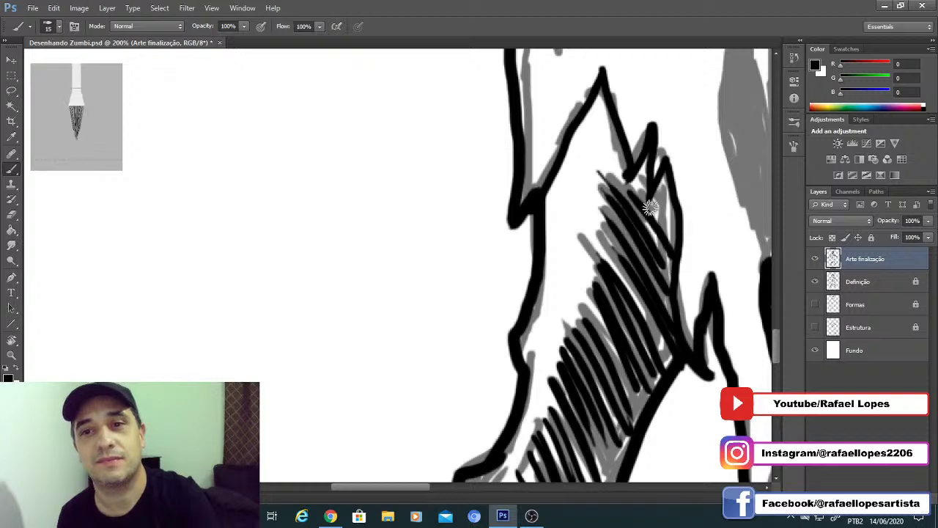
{"action": "left_click_drag", "start_coordinate": [686, 252], "coordinate": [629, 180]}
{"action": "mouse_move", "coordinate": [671, 204]}
{"action": "left_mouse_down"}
{"action": "mouse_move", "coordinate": [639, 179]}
{"action": "mouse_move", "coordinate": [635, 154]}
{"action": "left_mouse_up"}
{"action": "mouse_move", "coordinate": [642, 189]}
{"action": "left_mouse_down"}
{"action": "mouse_move", "coordinate": [672, 217]}
{"action": "mouse_move", "coordinate": [663, 172]}
{"action": "mouse_move", "coordinate": [674, 233]}
{"action": "mouse_move", "coordinate": [674, 218]}
{"action": "mouse_move", "coordinate": [630, 284]}
{"action": "mouse_move", "coordinate": [649, 222]}
{"action": "mouse_move", "coordinate": [665, 277]}
{"action": "mouse_move", "coordinate": [653, 261]}
{"action": "mouse_move", "coordinate": [654, 274]}
{"action": "mouse_move", "coordinate": [670, 254]}
{"action": "mouse_move", "coordinate": [660, 285]}
{"action": "left_mouse_up"}
{"action": "key", "text": "alt+space"}
{"action": "left_click_drag", "start_coordinate": [634, 302], "coordinate": [622, 211]}
{"action": "mouse_move", "coordinate": [645, 266]}
{"action": "left_mouse_down"}
{"action": "mouse_move", "coordinate": [603, 168]}
{"action": "mouse_move", "coordinate": [623, 195]}
{"action": "mouse_move", "coordinate": [595, 159]}
{"action": "left_mouse_up"}
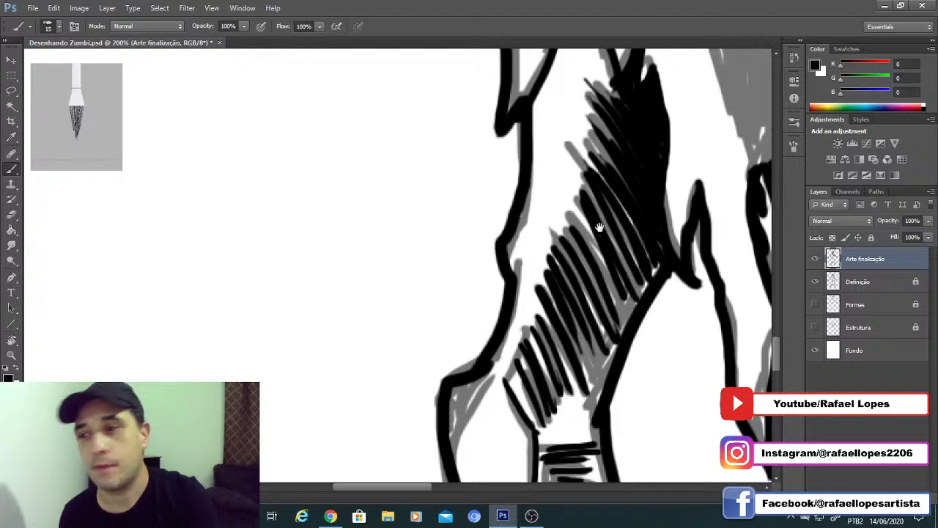
Step: Add more diagonal strokes to darken the gaps in the lower left-hand shin shadow's hatching
{"action": "left_click_drag", "start_coordinate": [597, 227], "coordinate": [586, 184]}
{"action": "mouse_move", "coordinate": [617, 227]}
{"action": "left_mouse_down"}
{"action": "mouse_move", "coordinate": [598, 176]}
{"action": "mouse_move", "coordinate": [565, 185]}
{"action": "mouse_move", "coordinate": [605, 293]}
{"action": "mouse_move", "coordinate": [591, 337]}
{"action": "mouse_move", "coordinate": [564, 323]}
{"action": "mouse_move", "coordinate": [576, 356]}
{"action": "left_mouse_up"}
{"action": "mouse_move", "coordinate": [546, 336]}
{"action": "left_mouse_down"}
{"action": "mouse_move", "coordinate": [540, 272]}
{"action": "mouse_move", "coordinate": [530, 320]}
{"action": "left_mouse_up"}
{"action": "left_click_drag", "start_coordinate": [490, 259], "coordinate": [528, 334]}
{"action": "mouse_move", "coordinate": [513, 253]}
{"action": "left_mouse_down"}
{"action": "mouse_move", "coordinate": [544, 290]}
{"action": "mouse_move", "coordinate": [549, 272]}
{"action": "mouse_move", "coordinate": [546, 302]}
{"action": "mouse_move", "coordinate": [563, 277]}
{"action": "left_mouse_up"}
Step: View the whole zombie figure to check the inked left-hand leg against the rest of the drawing
{"action": "key", "text": "z"}
{"action": "left_click", "coordinate": [554, 323], "text": "alt"}
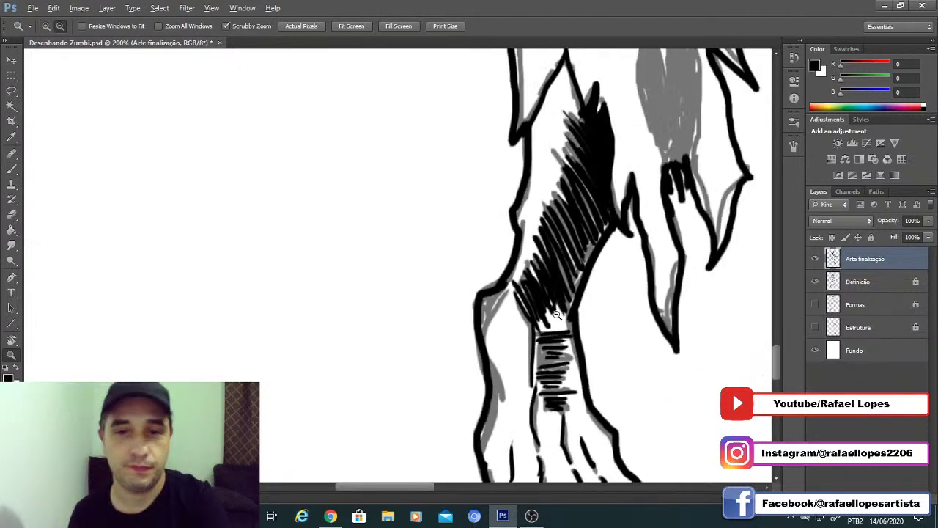
{"action": "left_click", "coordinate": [554, 323], "text": "alt"}
{"action": "left_click", "coordinate": [555, 323], "text": "alt"}
{"action": "left_click", "coordinate": [554, 323], "text": "alt"}
{"action": "left_click", "coordinate": [553, 296], "text": "alt"}
{"action": "left_click", "coordinate": [542, 299], "text": "alt"}
{"action": "left_click", "coordinate": [513, 306], "text": "alt"}
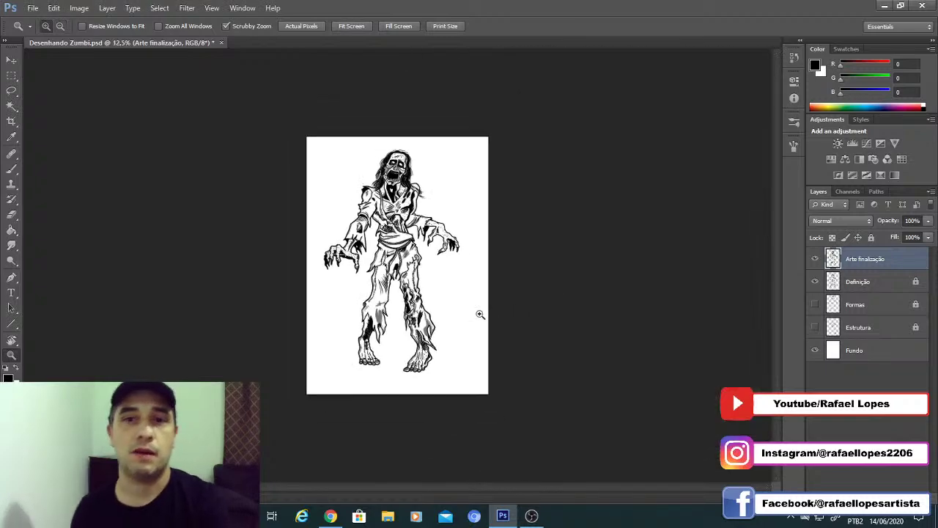
Step: Thicken the outer contour of the left-hand ankle and foot and ink the bone line along its inner side
{"action": "left_click", "coordinate": [363, 326]}
{"action": "left_click", "coordinate": [366, 339]}
{"action": "left_click", "coordinate": [367, 350]}
{"action": "left_click", "coordinate": [366, 352]}
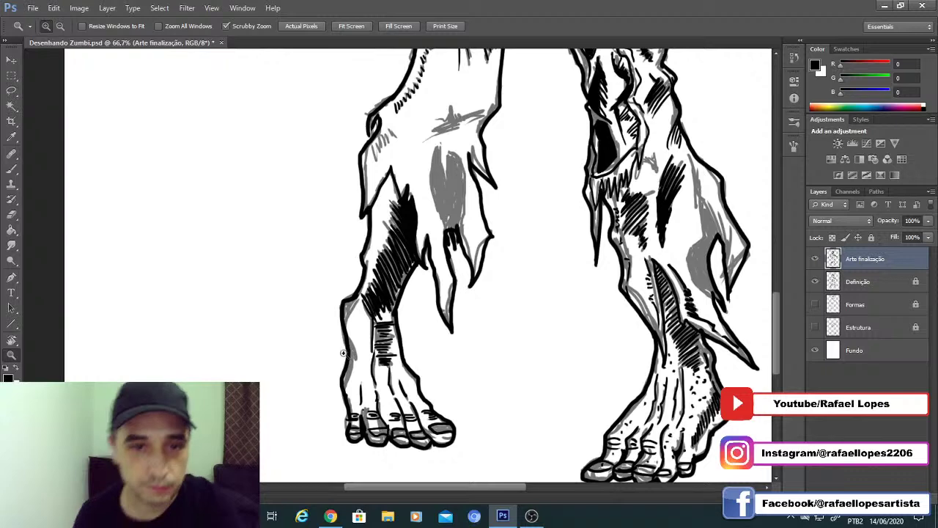
{"action": "left_click", "coordinate": [361, 370]}
{"action": "key", "text": "b"}
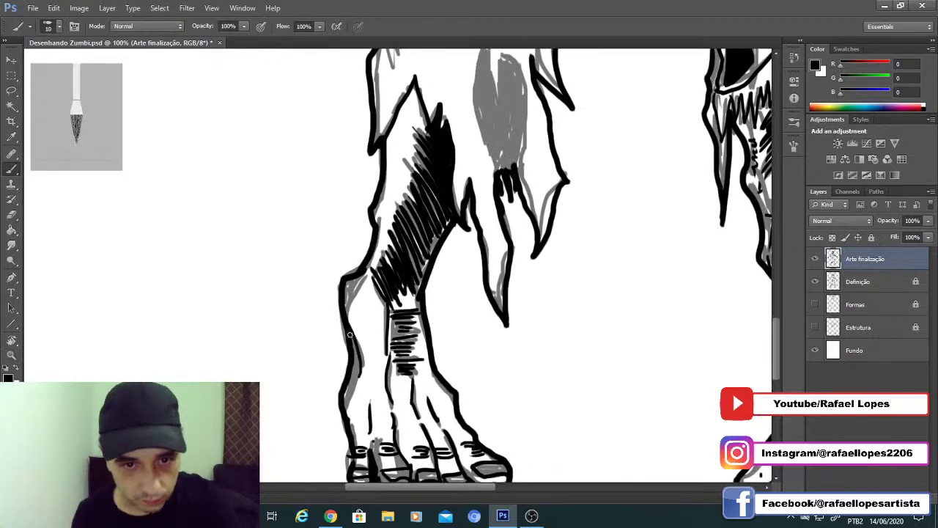
{"action": "left_click_drag", "start_coordinate": [353, 351], "coordinate": [353, 391]}
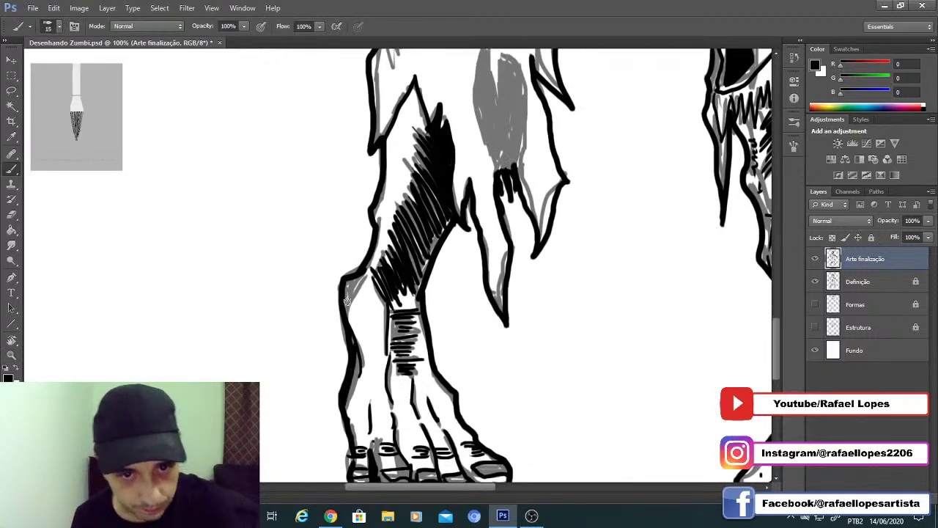
{"action": "mouse_move", "coordinate": [348, 300]}
{"action": "left_mouse_down"}
{"action": "mouse_move", "coordinate": [358, 350]}
{"action": "mouse_move", "coordinate": [361, 290]}
{"action": "left_mouse_up"}
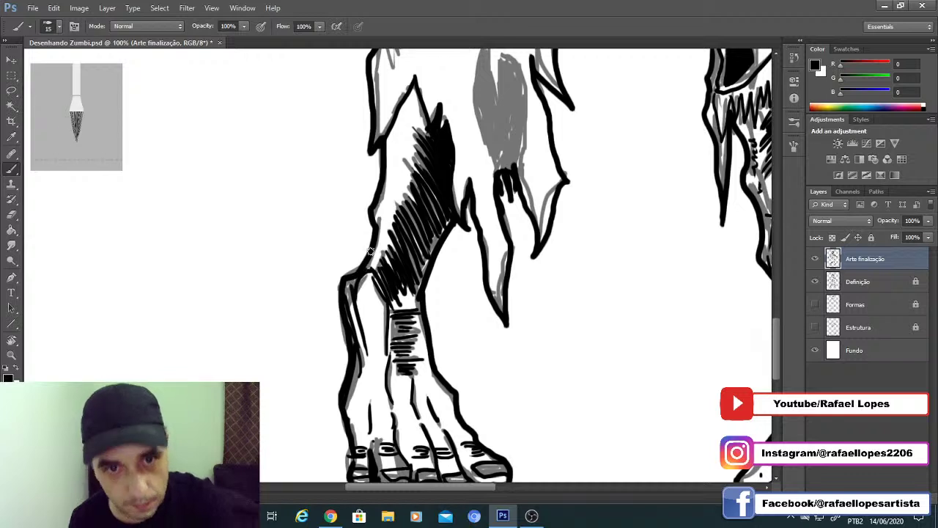
Step: Stipple skin-texture dots over the unshaded areas of the left-hand shin, ankle and foot
{"action": "left_click", "coordinate": [397, 178]}
{"action": "left_click", "coordinate": [396, 154]}
{"action": "left_click", "coordinate": [395, 148]}
{"action": "left_click", "coordinate": [409, 129]}
{"action": "left_click", "coordinate": [400, 153]}
{"action": "left_click", "coordinate": [400, 135]}
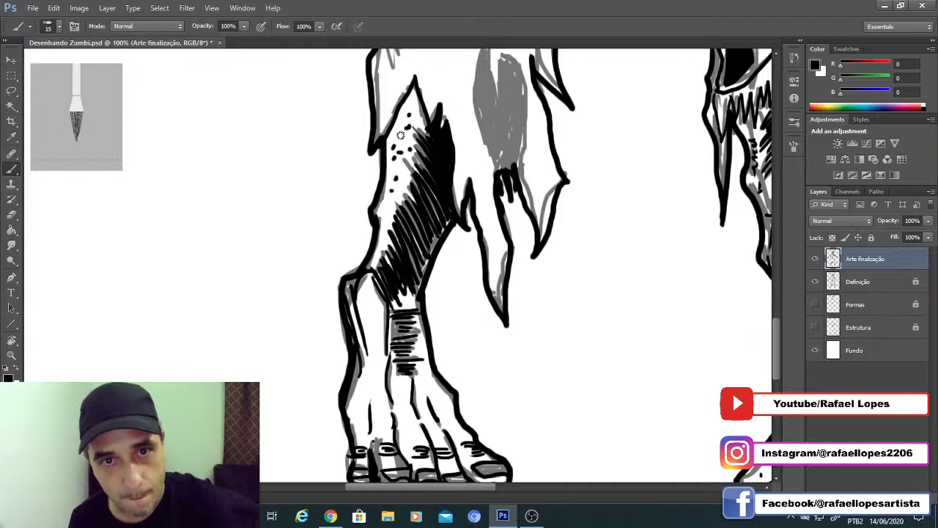
{"action": "left_click", "coordinate": [374, 372]}
{"action": "left_click_drag", "start_coordinate": [364, 411], "coordinate": [356, 332]}
{"action": "left_click", "coordinate": [349, 331]}
{"action": "left_click", "coordinate": [387, 333]}
{"action": "left_click", "coordinate": [389, 317]}
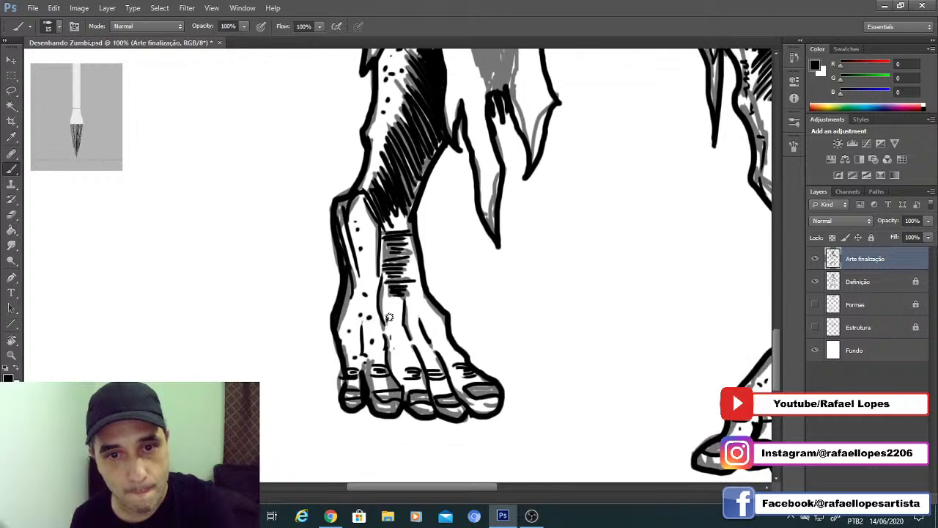
{"action": "left_click", "coordinate": [399, 357]}
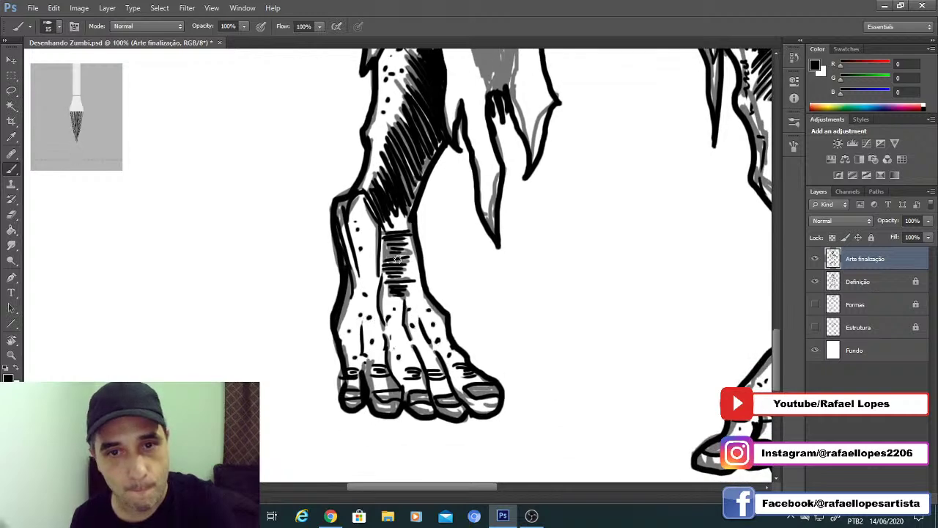
Step: Fill the shadow beside the torn gap in the right-hand trouser leg's outer hem solid black and hatch the shading around it
{"action": "key", "text": "bracketleft"}
{"action": "key", "text": "z"}
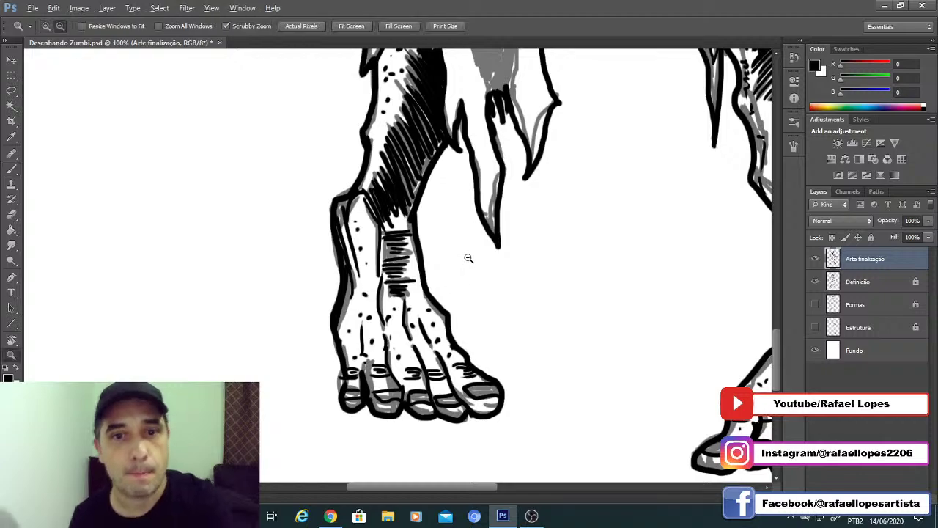
{"action": "left_click_drag", "start_coordinate": [468, 258], "coordinate": [413, 273]}
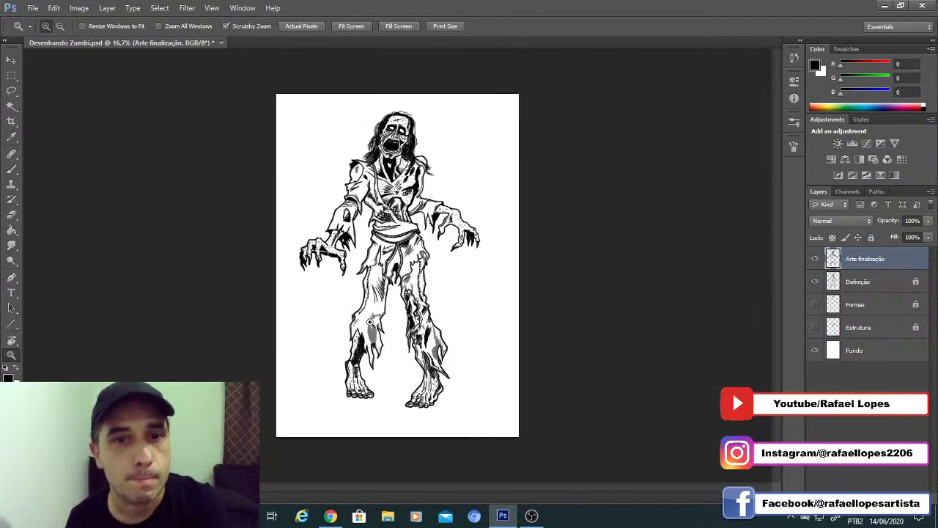
{"action": "left_click", "coordinate": [387, 337]}
{"action": "left_click", "coordinate": [439, 309]}
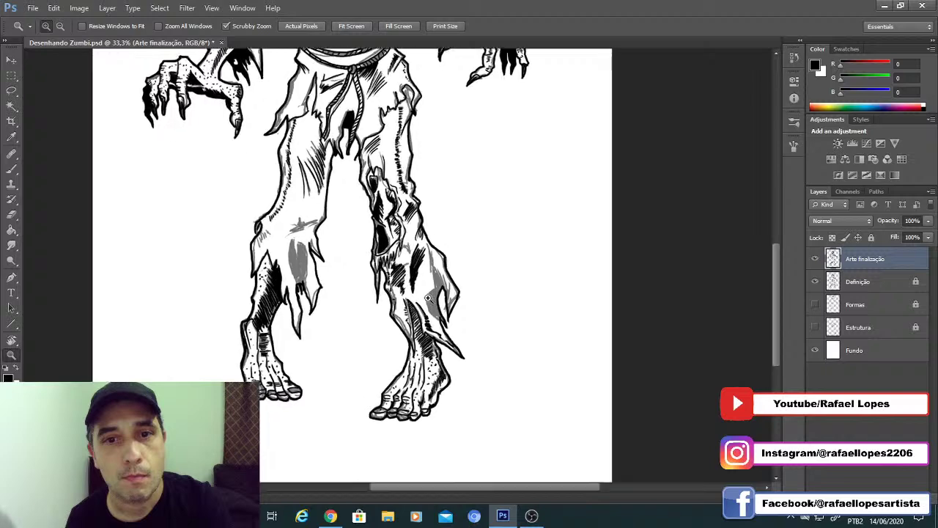
{"action": "left_click", "coordinate": [433, 297]}
{"action": "left_click", "coordinate": [432, 298]}
{"action": "key", "text": "b"}
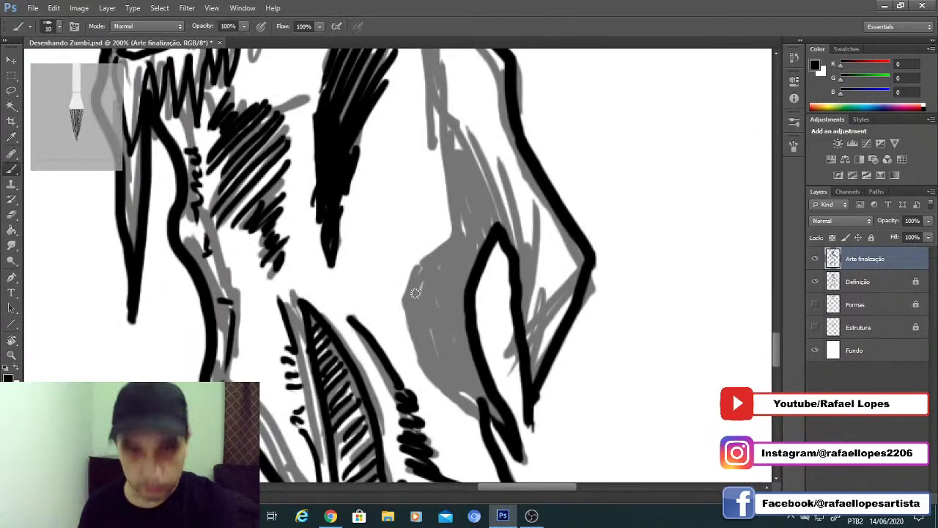
{"action": "mouse_move", "coordinate": [401, 276]}
{"action": "left_mouse_down"}
{"action": "mouse_move", "coordinate": [436, 378]}
{"action": "mouse_move", "coordinate": [471, 381]}
{"action": "mouse_move", "coordinate": [486, 412]}
{"action": "mouse_move", "coordinate": [450, 335]}
{"action": "mouse_move", "coordinate": [454, 351]}
{"action": "mouse_move", "coordinate": [478, 403]}
{"action": "mouse_move", "coordinate": [445, 278]}
{"action": "mouse_move", "coordinate": [423, 300]}
{"action": "mouse_move", "coordinate": [426, 352]}
{"action": "mouse_move", "coordinate": [455, 367]}
{"action": "mouse_move", "coordinate": [434, 256]}
{"action": "mouse_move", "coordinate": [455, 260]}
{"action": "mouse_move", "coordinate": [460, 320]}
{"action": "mouse_move", "coordinate": [466, 216]}
{"action": "mouse_move", "coordinate": [506, 219]}
{"action": "mouse_move", "coordinate": [543, 328]}
{"action": "left_mouse_up"}
{"action": "key", "text": "bracketleft"}
{"action": "key", "text": "bracketleft"}
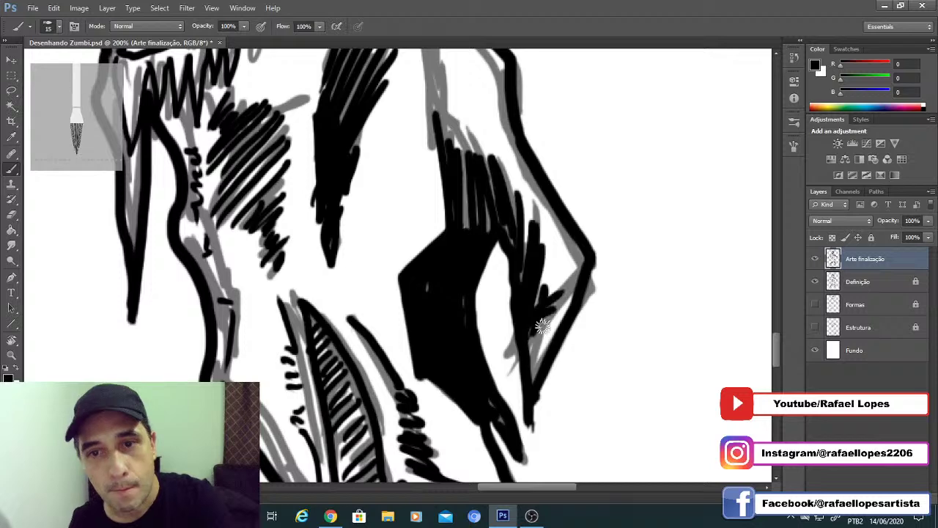
Step: With a 10 px brush, hatch the fold shadows above the black area and below the knee of the right-hand trouser leg
{"action": "mouse_move", "coordinate": [415, 284]}
{"action": "left_mouse_down"}
{"action": "mouse_move", "coordinate": [455, 308]}
{"action": "mouse_move", "coordinate": [451, 462]}
{"action": "left_mouse_up"}
{"action": "mouse_move", "coordinate": [438, 170]}
{"action": "left_mouse_down"}
{"action": "mouse_move", "coordinate": [460, 232]}
{"action": "mouse_move", "coordinate": [515, 322]}
{"action": "mouse_move", "coordinate": [538, 339]}
{"action": "left_mouse_up"}
{"action": "key", "text": "bracketleft"}
{"action": "left_click_drag", "start_coordinate": [340, 194], "coordinate": [383, 158]}
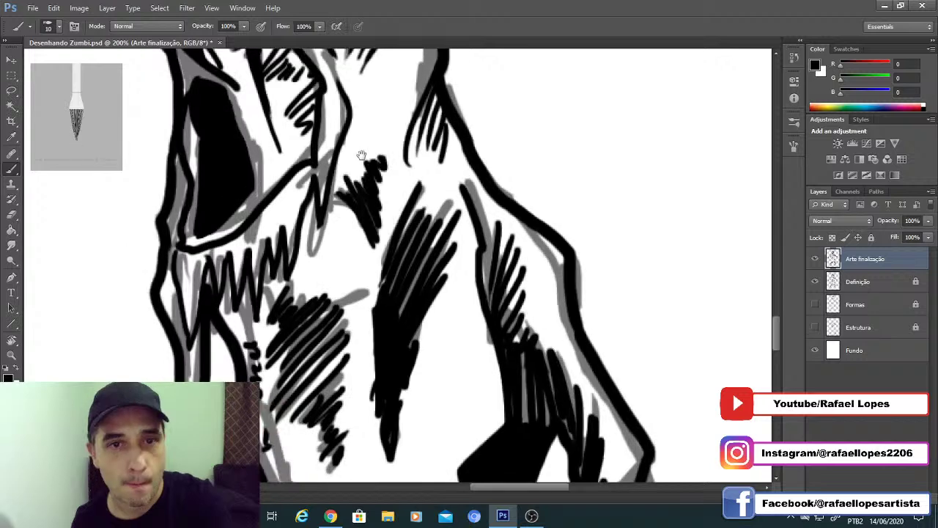
Step: Ink the jagged fold line along the inner edge of the right-hand leg, below the torn knee
{"action": "left_click_drag", "start_coordinate": [361, 156], "coordinate": [401, 225]}
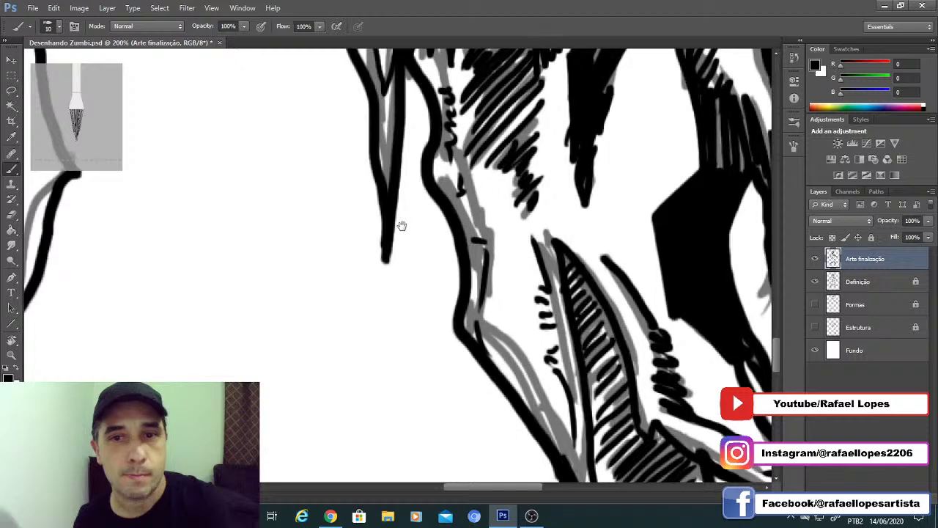
{"action": "left_click_drag", "start_coordinate": [496, 342], "coordinate": [566, 423]}
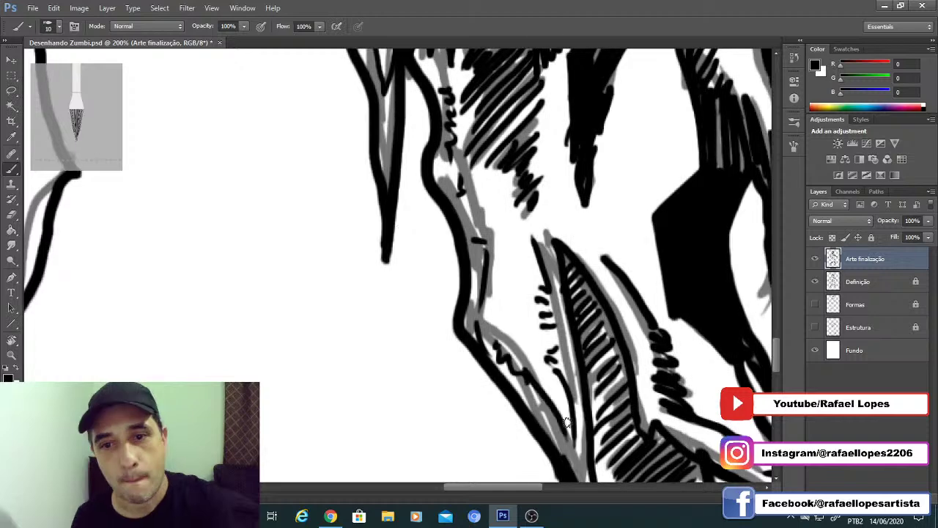
Step: Ink the fold shadow at the left-hand trouser leg's knee solid black and hatch below it with a 9 px brush
{"action": "key", "text": "ctrl+space"}
{"action": "mouse_move", "coordinate": [370, 265]}
{"action": "left_mouse_down"}
{"action": "mouse_move", "coordinate": [329, 267]}
{"action": "mouse_move", "coordinate": [373, 271]}
{"action": "left_mouse_up"}
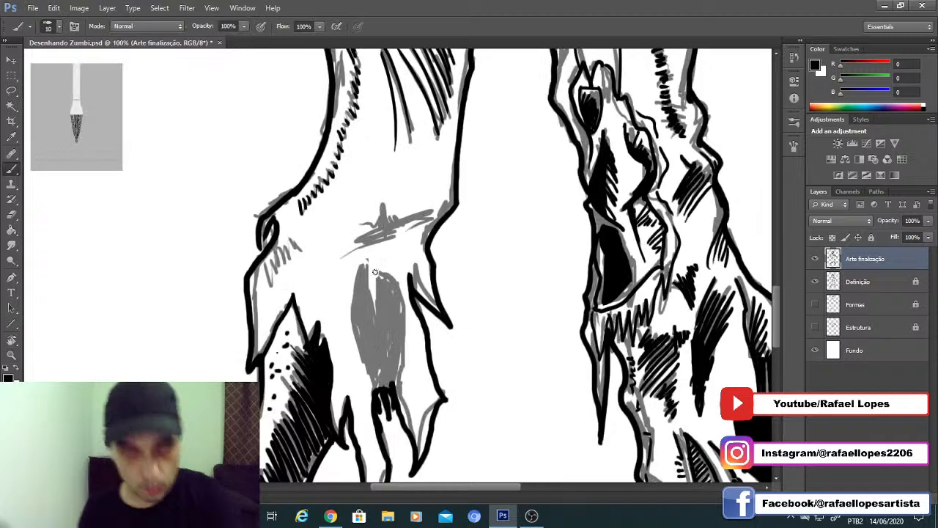
{"action": "left_click", "coordinate": [368, 188]}
{"action": "mouse_move", "coordinate": [369, 194]}
{"action": "left_mouse_down"}
{"action": "mouse_move", "coordinate": [389, 225]}
{"action": "mouse_move", "coordinate": [440, 205]}
{"action": "left_mouse_up"}
{"action": "mouse_move", "coordinate": [397, 224]}
{"action": "left_mouse_down"}
{"action": "mouse_move", "coordinate": [382, 212]}
{"action": "mouse_move", "coordinate": [395, 220]}
{"action": "mouse_move", "coordinate": [431, 211]}
{"action": "mouse_move", "coordinate": [388, 218]}
{"action": "left_mouse_up"}
{"action": "key", "text": "bracketright"}
{"action": "key", "text": "bracketright"}
{"action": "key", "text": "bracketright"}
{"action": "key", "text": "["}
{"action": "key", "text": "["}
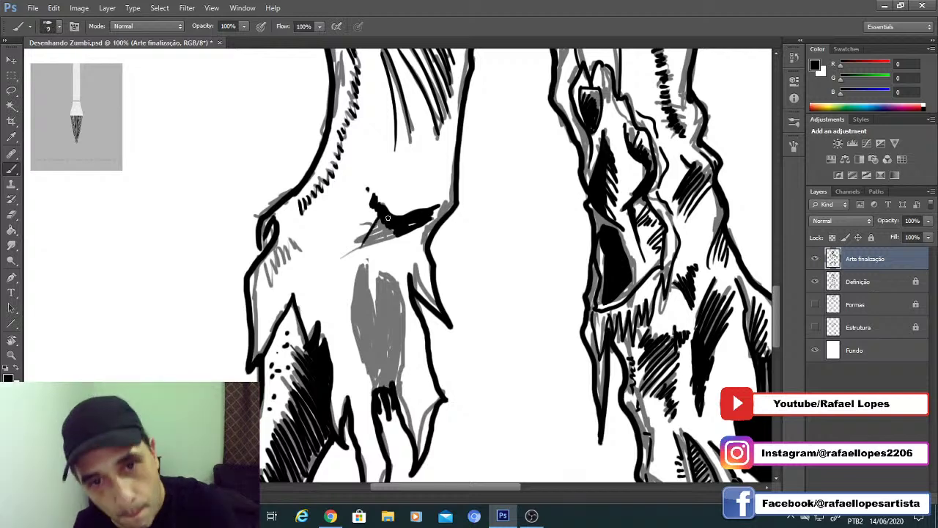
{"action": "left_click_drag", "start_coordinate": [388, 253], "coordinate": [420, 230]}
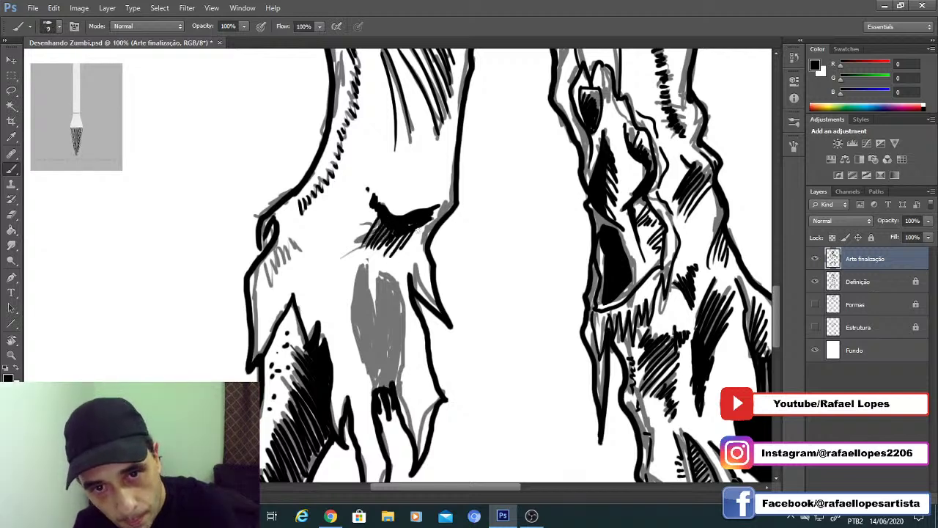
Step: Fill the large gray shadow below the left-hand trouser leg's knee solid black, enlarging the brush up to 25 px
{"action": "mouse_move", "coordinate": [372, 280]}
{"action": "left_mouse_down"}
{"action": "mouse_move", "coordinate": [398, 231]}
{"action": "mouse_move", "coordinate": [369, 276]}
{"action": "left_mouse_up"}
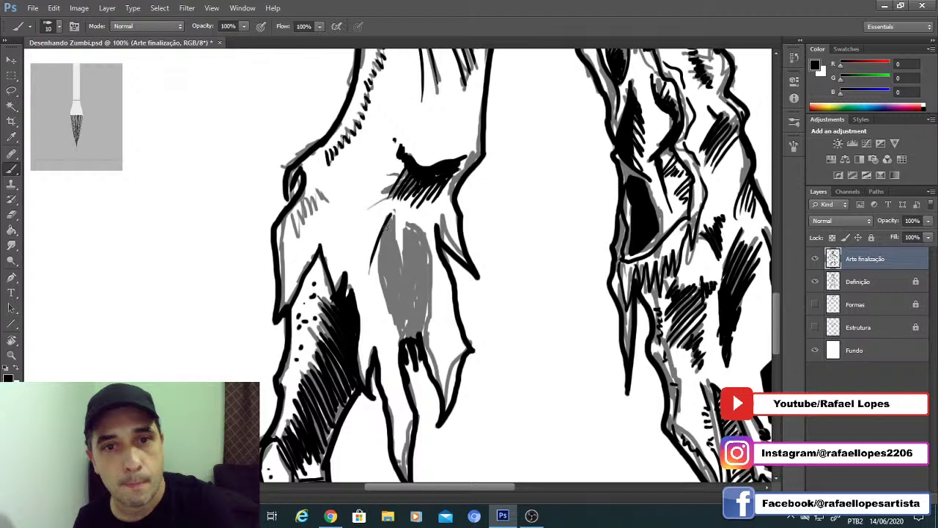
{"action": "key", "text": "bracketright"}
{"action": "mouse_move", "coordinate": [389, 233]}
{"action": "left_mouse_down"}
{"action": "mouse_move", "coordinate": [377, 285]}
{"action": "mouse_move", "coordinate": [398, 257]}
{"action": "mouse_move", "coordinate": [412, 272]}
{"action": "mouse_move", "coordinate": [416, 242]}
{"action": "left_mouse_up"}
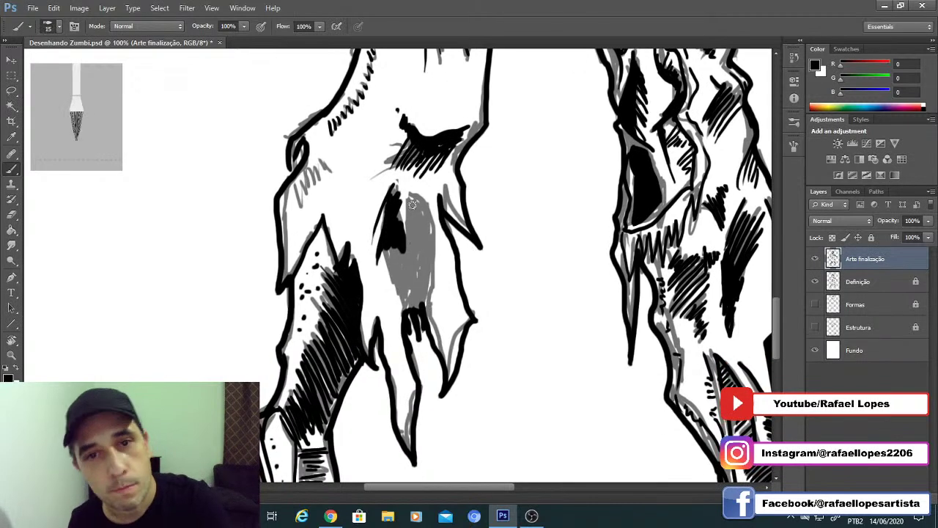
{"action": "mouse_move", "coordinate": [412, 205]}
{"action": "left_mouse_down"}
{"action": "mouse_move", "coordinate": [411, 236]}
{"action": "mouse_move", "coordinate": [423, 218]}
{"action": "left_mouse_up"}
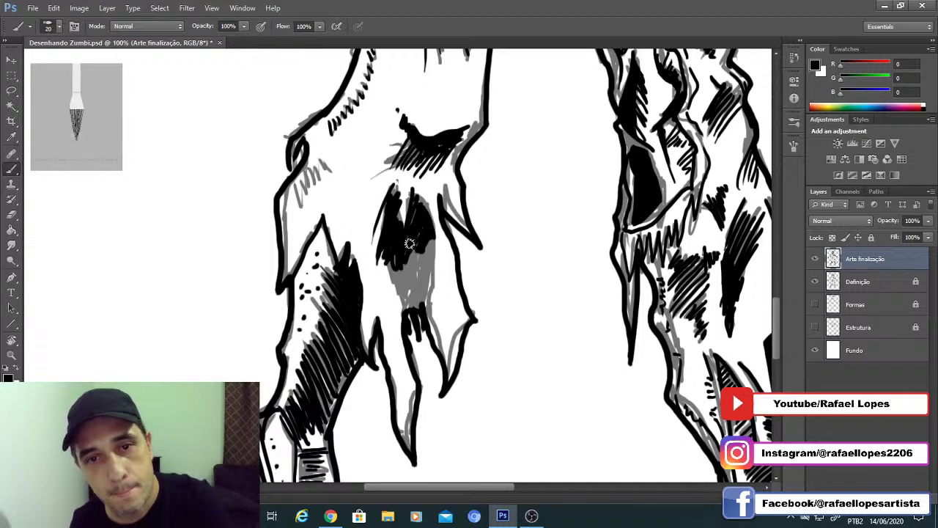
{"action": "mouse_move", "coordinate": [409, 244]}
{"action": "left_mouse_down"}
{"action": "mouse_move", "coordinate": [389, 275]}
{"action": "mouse_move", "coordinate": [433, 235]}
{"action": "mouse_move", "coordinate": [395, 278]}
{"action": "mouse_move", "coordinate": [400, 264]}
{"action": "mouse_move", "coordinate": [425, 245]}
{"action": "mouse_move", "coordinate": [411, 316]}
{"action": "mouse_move", "coordinate": [425, 272]}
{"action": "mouse_move", "coordinate": [410, 286]}
{"action": "left_mouse_up"}
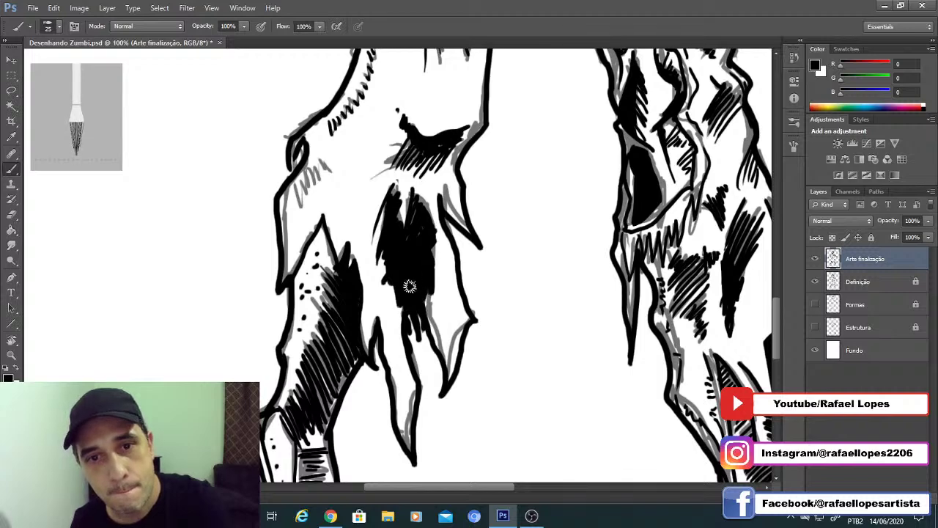
Step: With the brush reduced to 9 px, hatch the fold shadows at the outer side of the left-hand trouser leg's knee
{"action": "key", "text": "bracketleft"}
{"action": "key", "text": "bracketleft"}
{"action": "key", "text": "bracketleft"}
{"action": "key", "text": "bracketleft"}
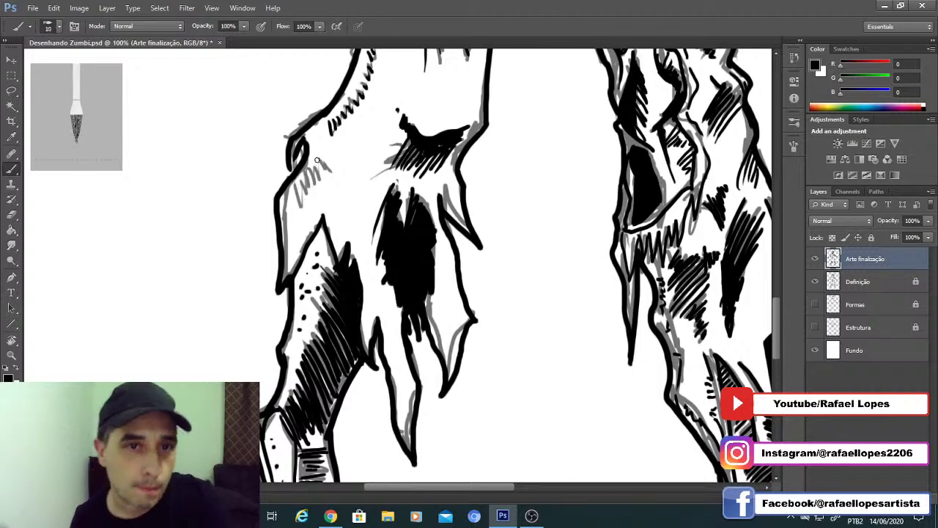
{"action": "left_click_drag", "start_coordinate": [316, 156], "coordinate": [347, 197]}
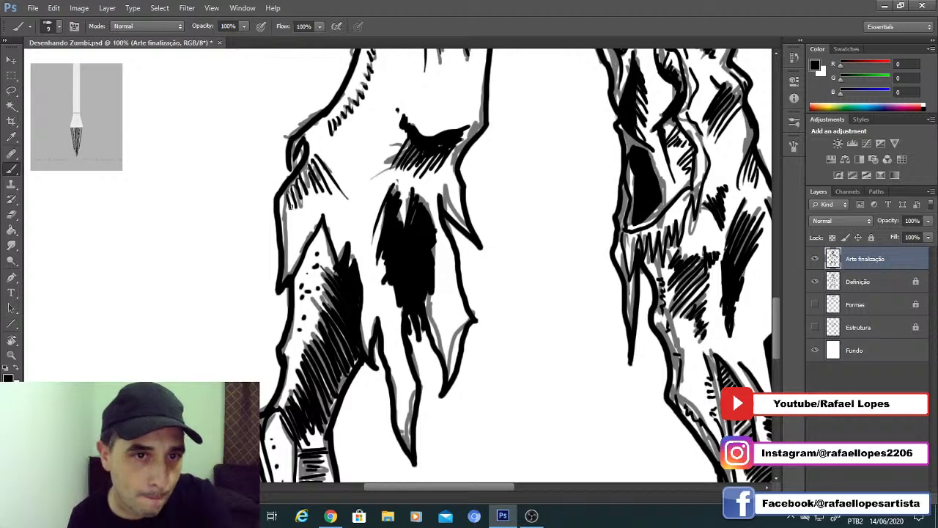
{"action": "left_click_drag", "start_coordinate": [291, 206], "coordinate": [298, 234]}
Step: Hatch short shading strokes along the inner contour of the left-hand trouser leg, just above the knee
{"action": "mouse_move", "coordinate": [387, 147]}
{"action": "left_mouse_down"}
{"action": "mouse_move", "coordinate": [402, 274]}
{"action": "mouse_move", "coordinate": [416, 261]}
{"action": "left_mouse_up"}
{"action": "left_click_drag", "start_coordinate": [416, 261], "coordinate": [399, 286]}
{"action": "left_click_drag", "start_coordinate": [485, 265], "coordinate": [488, 231]}
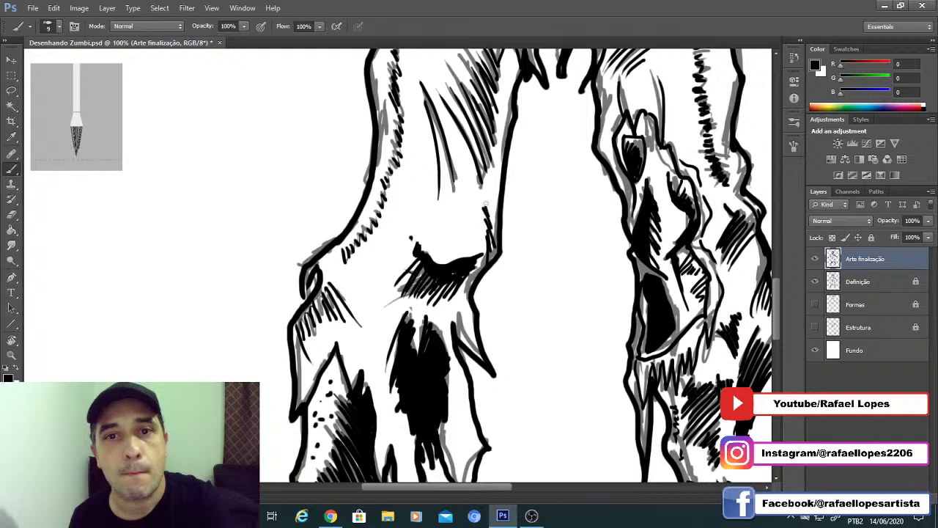
Step: Hatch the gray shadows on the torn hem strips of the left-hand trouser leg
{"action": "left_click_drag", "start_coordinate": [454, 372], "coordinate": [465, 247]}
{"action": "left_click_drag", "start_coordinate": [485, 335], "coordinate": [475, 354]}
{"action": "left_click_drag", "start_coordinate": [480, 315], "coordinate": [481, 296]}
{"action": "left_click", "coordinate": [408, 311]}
{"action": "mouse_move", "coordinate": [435, 368]}
{"action": "left_mouse_down"}
{"action": "mouse_move", "coordinate": [420, 382]}
{"action": "mouse_move", "coordinate": [432, 386]}
{"action": "left_mouse_up"}
{"action": "left_click_drag", "start_coordinate": [438, 381], "coordinate": [423, 410]}
Step: Compare the full figure with and without the Definição sketch layer, leave that layer hidden and save the drawing
{"action": "key", "text": "z"}
{"action": "left_click", "coordinate": [452, 296], "text": "alt"}
{"action": "left_click", "coordinate": [452, 296], "text": "alt"}
{"action": "left_click", "coordinate": [448, 297], "text": "alt"}
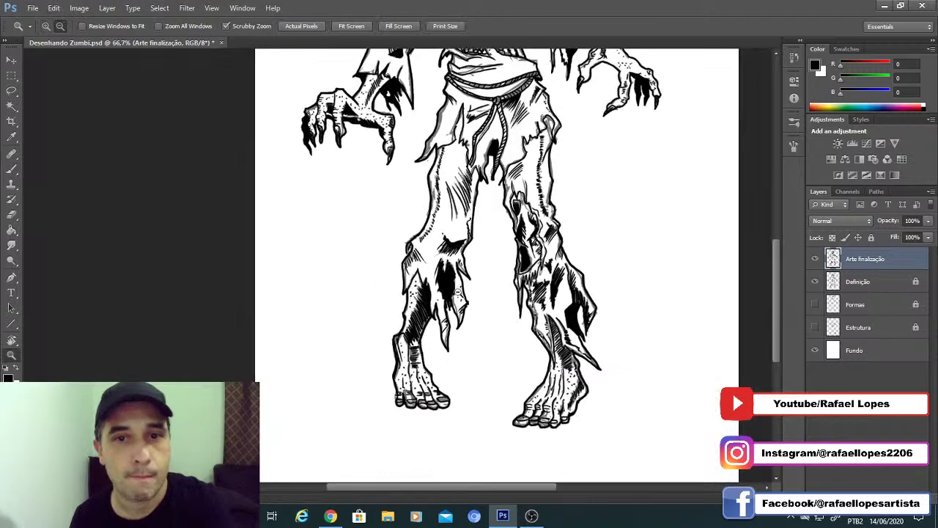
{"action": "left_click", "coordinate": [446, 299], "text": "alt"}
{"action": "left_click", "coordinate": [421, 255], "text": "alt"}
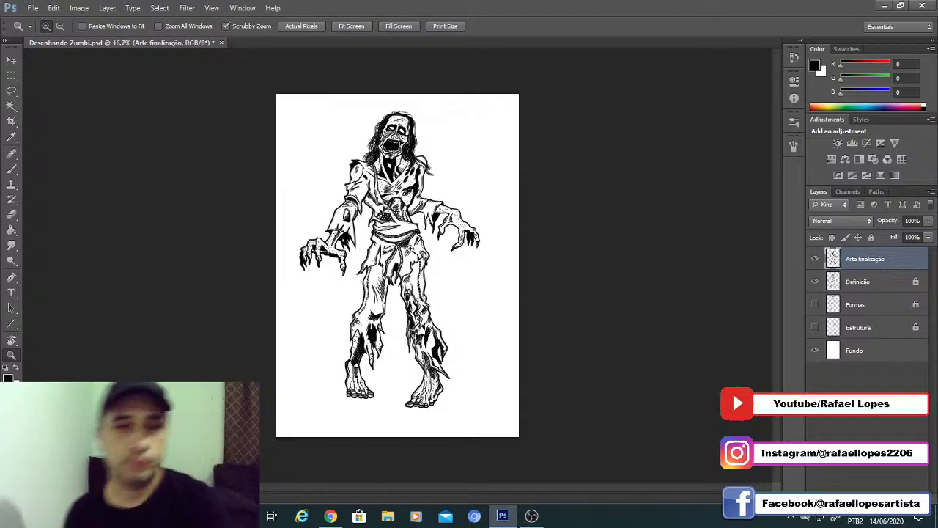
{"action": "left_click", "coordinate": [815, 283]}
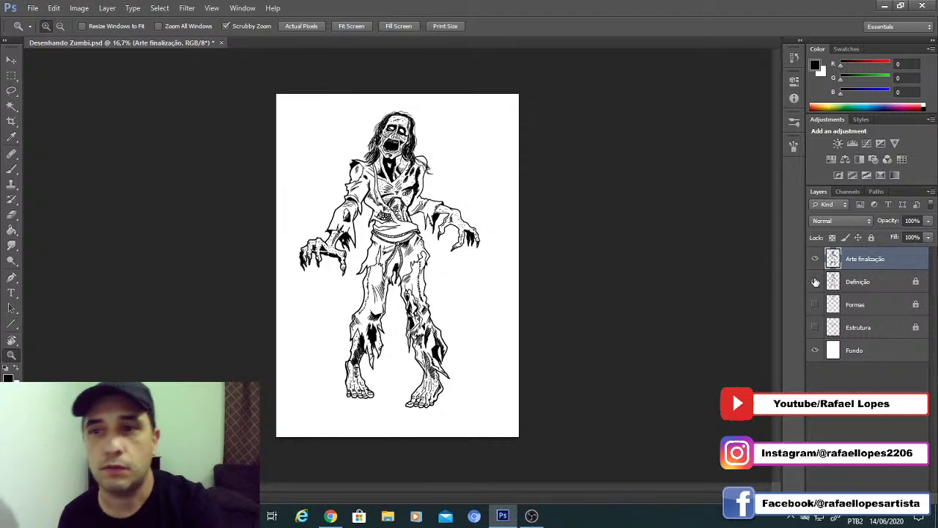
{"action": "left_click", "coordinate": [815, 283]}
{"action": "left_click", "coordinate": [815, 283]}
{"action": "left_click", "coordinate": [814, 283]}
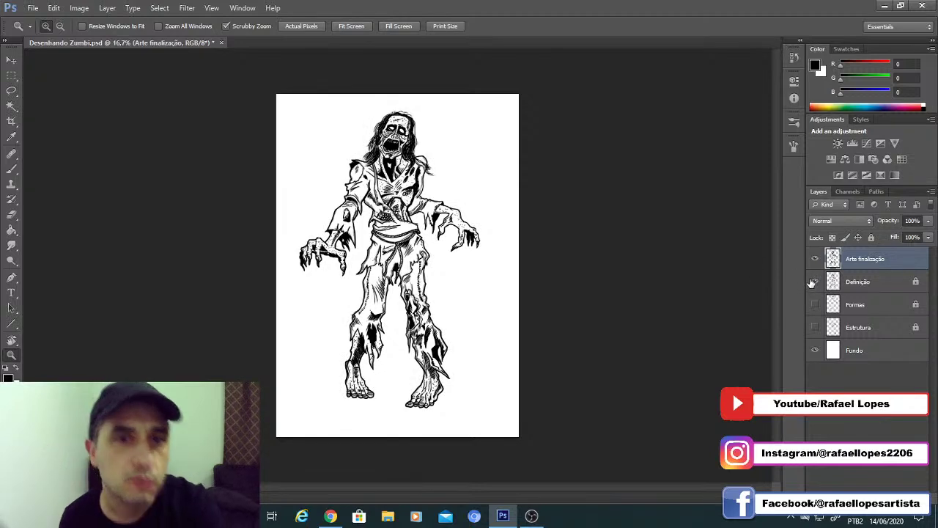
{"action": "left_click", "coordinate": [813, 285]}
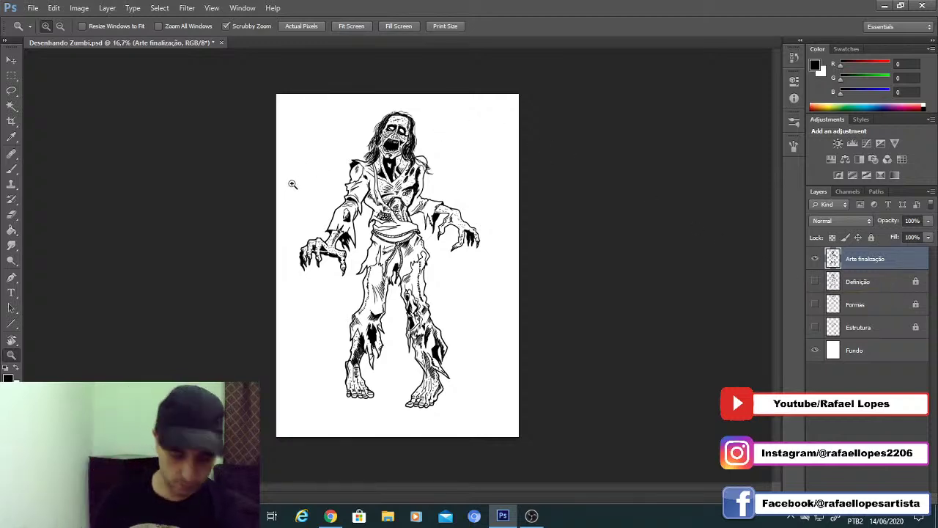
{"action": "key", "text": "ctrl+s"}
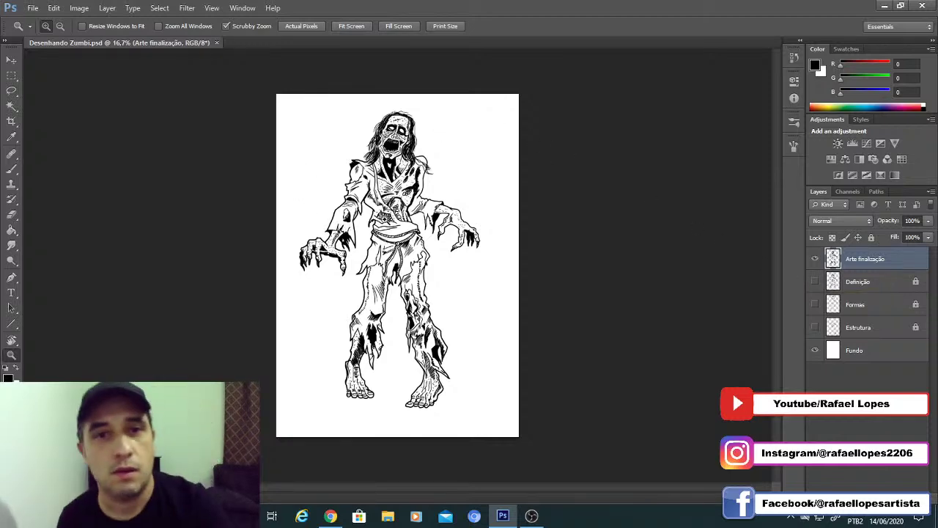
{"action": "left_click", "coordinate": [385, 217]}
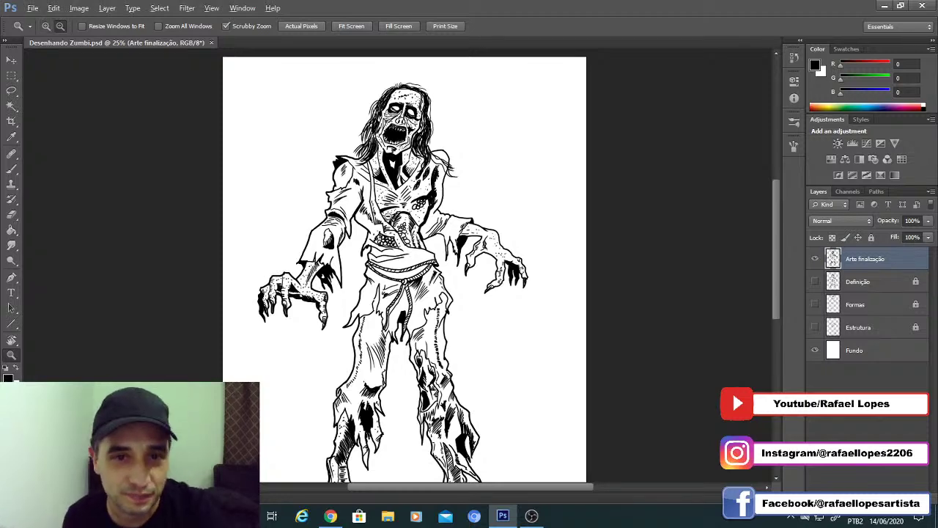
{"action": "left_click", "coordinate": [366, 233], "text": "alt"}
{"action": "left_click", "coordinate": [378, 248]}
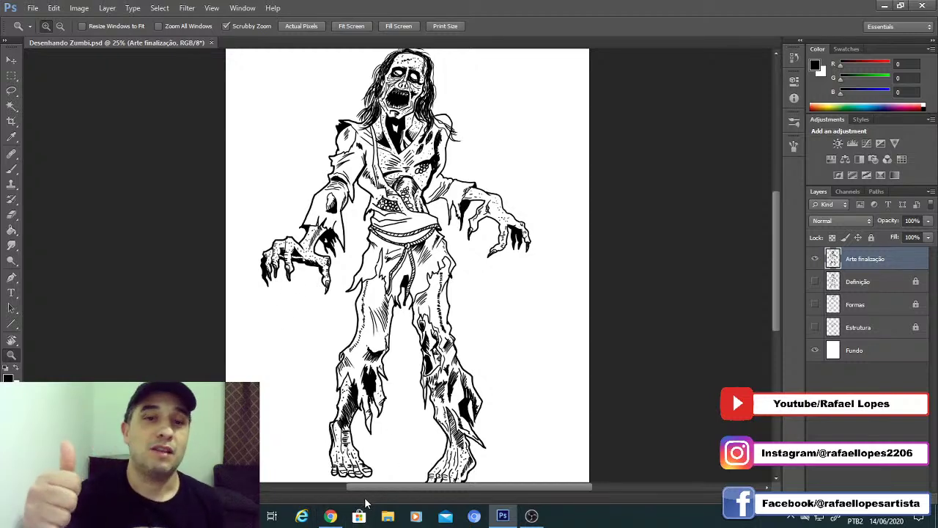
Step: Switch to Chrome and bring up the YouTube Studio live-stream dashboard
{"action": "left_click", "coordinate": [324, 519]}
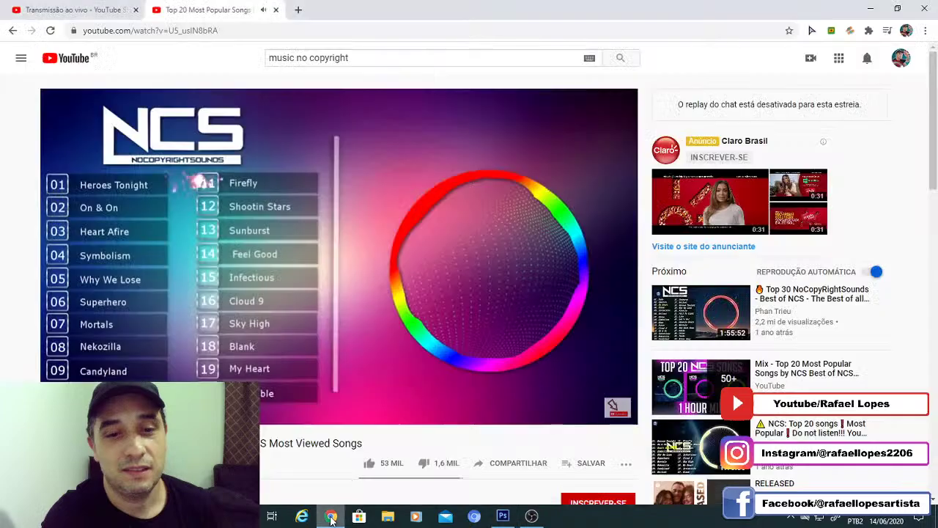
{"action": "left_click", "coordinate": [96, 12]}
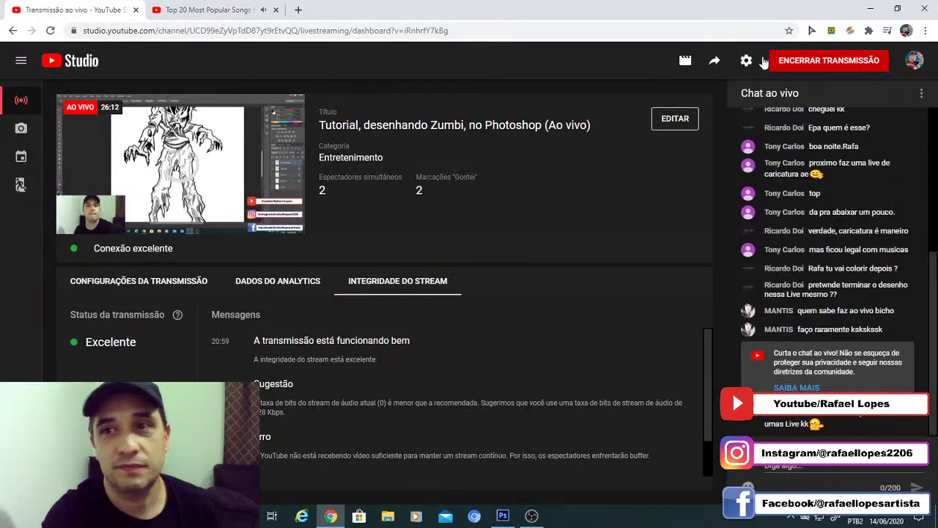